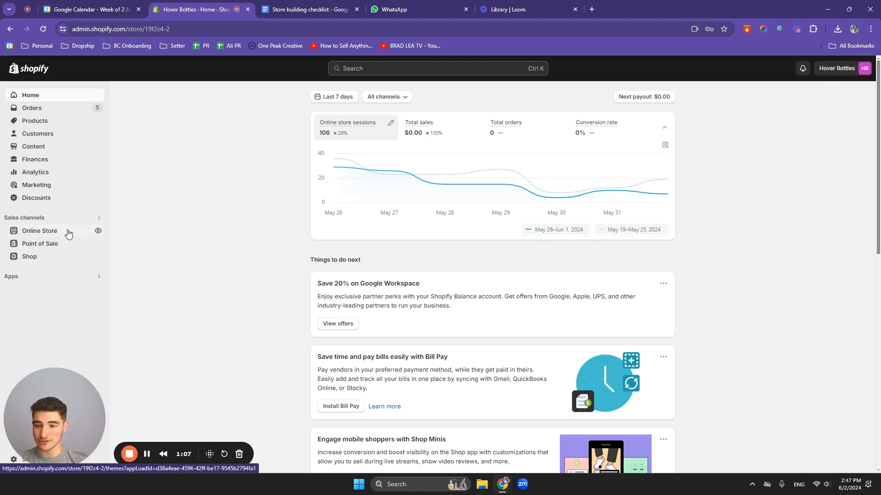
- View the live online store and examine its homepage from the hero banner down to the Track Order section
{"action": "left_click", "coordinate": [98, 231]}
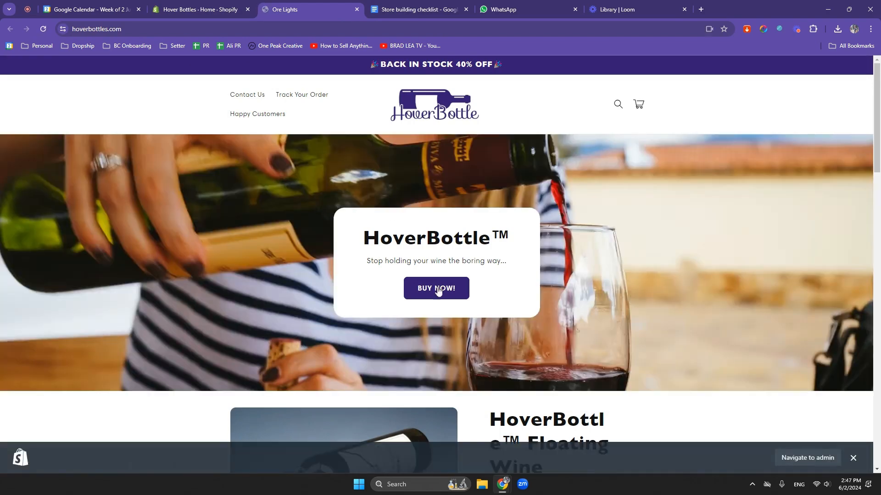
{"action": "scroll", "coordinate": [439, 195], "scroll_direction": "down", "scroll_amount": 5}
{"action": "scroll", "coordinate": [439, 196], "scroll_direction": "down", "scroll_amount": 9}
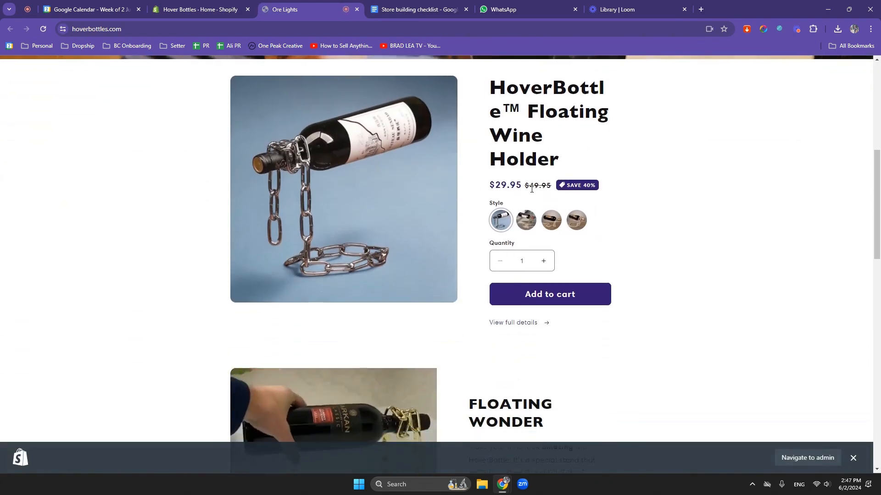
{"action": "scroll", "coordinate": [528, 189], "scroll_direction": "down", "scroll_amount": 4}
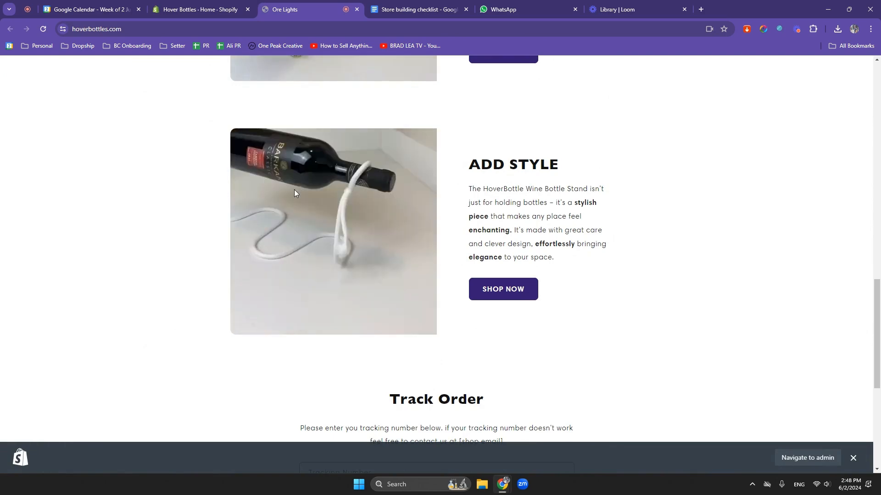
{"action": "scroll", "coordinate": [295, 191], "scroll_direction": "down", "scroll_amount": 4}
{"action": "scroll", "coordinate": [377, 210], "scroll_direction": "down", "scroll_amount": 2}
{"action": "scroll", "coordinate": [382, 210], "scroll_direction": "up", "scroll_amount": 20}
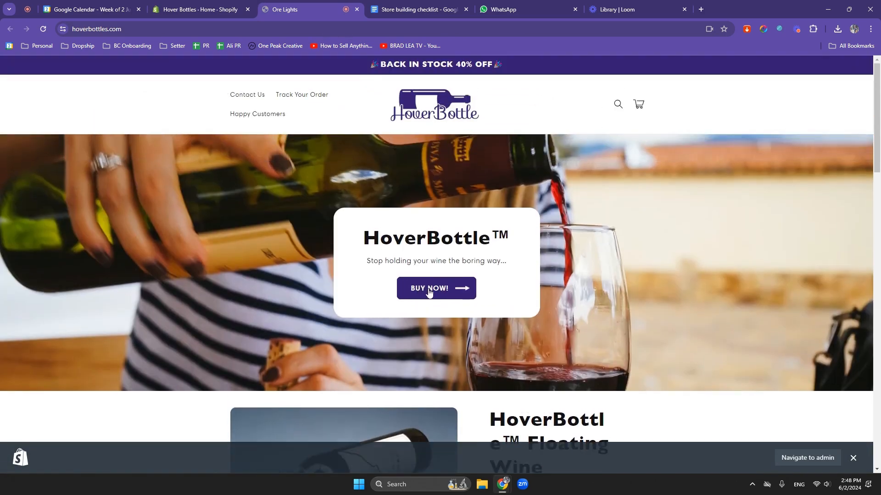
- Examine the HoverBottle Floating Wine Holder product page, including its bundle offers, description sections and customer reviews, and close the storefront
{"action": "left_click", "coordinate": [427, 288]}
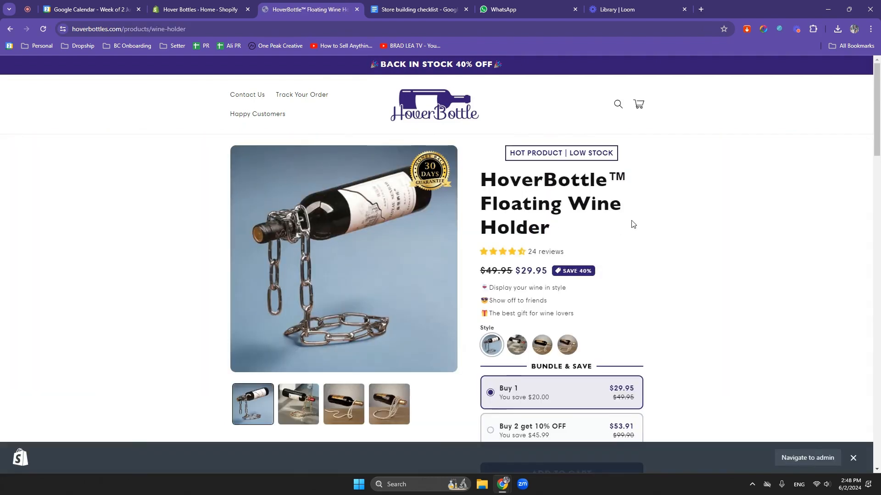
{"action": "left_click", "coordinate": [853, 458]}
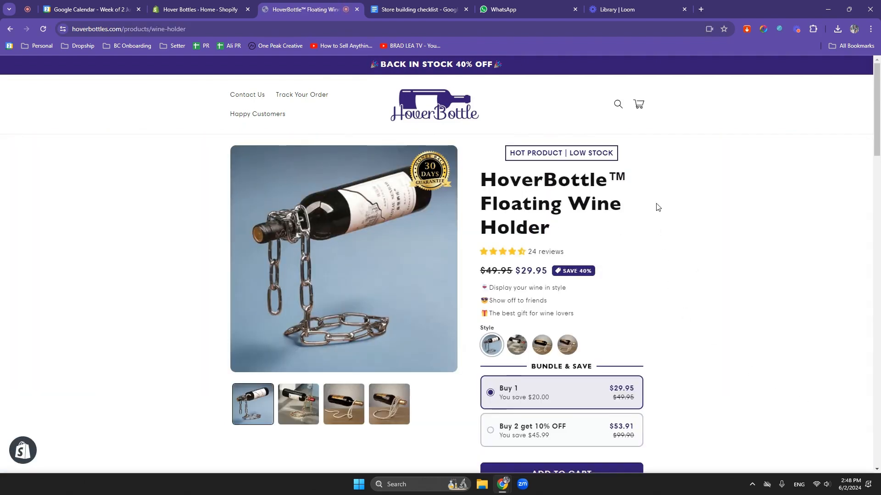
{"action": "scroll", "coordinate": [638, 189], "scroll_direction": "down", "scroll_amount": 1}
{"action": "scroll", "coordinate": [640, 189], "scroll_direction": "down", "scroll_amount": 3}
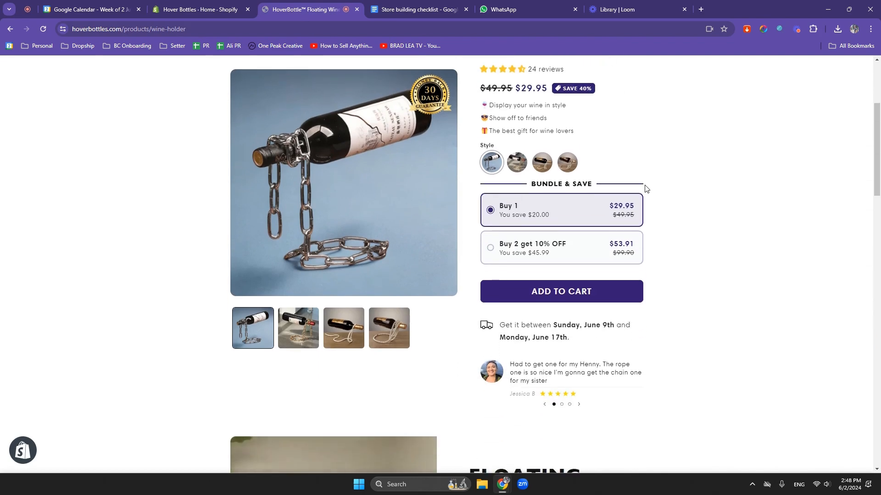
{"action": "scroll", "coordinate": [651, 191], "scroll_direction": "down", "scroll_amount": 4}
{"action": "scroll", "coordinate": [654, 193], "scroll_direction": "down", "scroll_amount": 8}
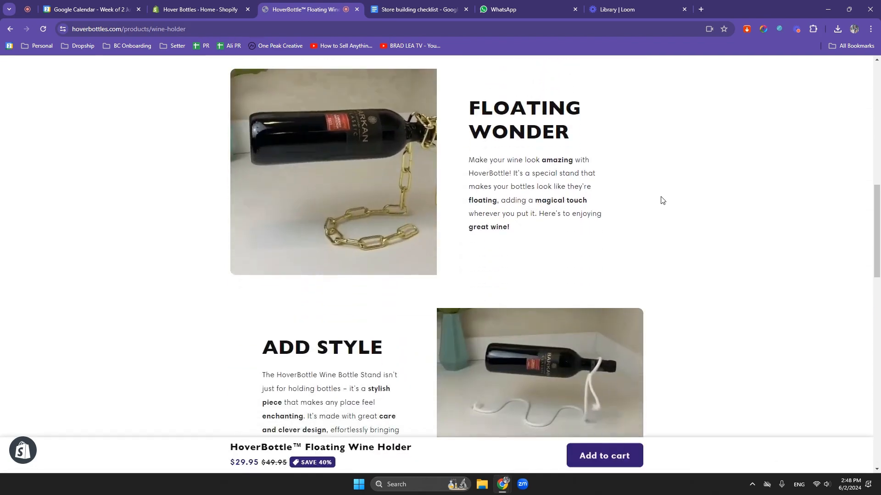
{"action": "scroll", "coordinate": [661, 199], "scroll_direction": "down", "scroll_amount": 9}
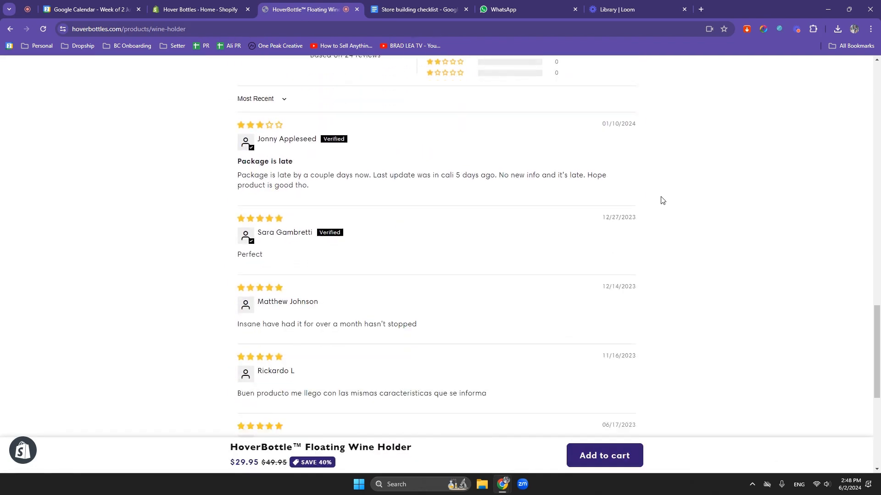
{"action": "scroll", "coordinate": [669, 197], "scroll_direction": "up", "scroll_amount": 15}
{"action": "scroll", "coordinate": [671, 195], "scroll_direction": "up", "scroll_amount": 10}
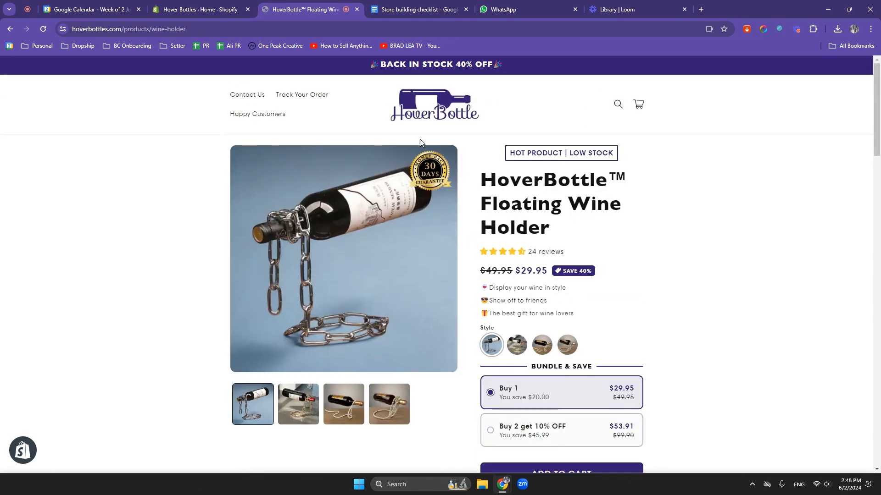
{"action": "left_click", "coordinate": [358, 8]}
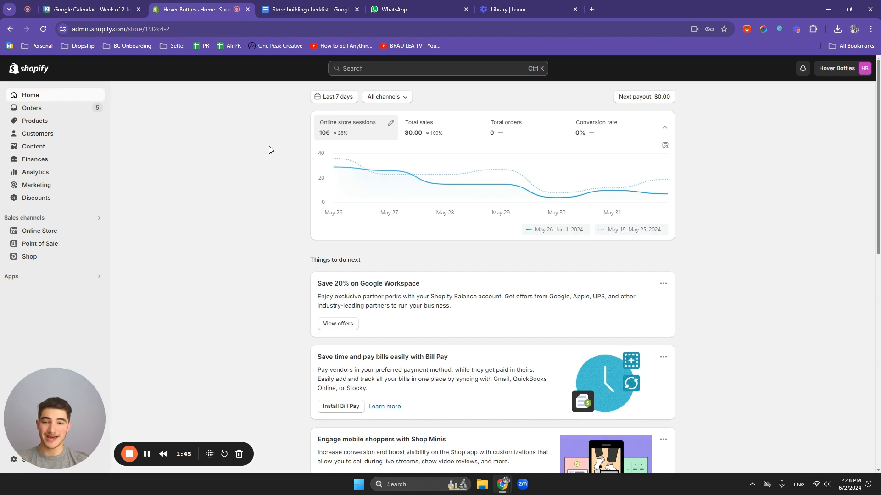
- Switch to the Store building checklist document and review the tasks under "Store Creation + Product Setup"
{"action": "left_click", "coordinate": [295, 12]}
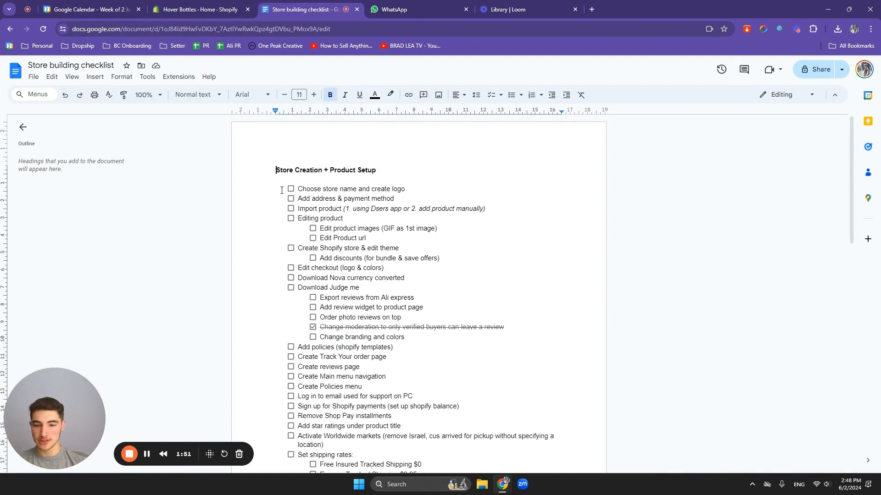
{"action": "left_click_drag", "start_coordinate": [275, 172], "coordinate": [363, 388]}
{"action": "left_click", "coordinate": [332, 209]}
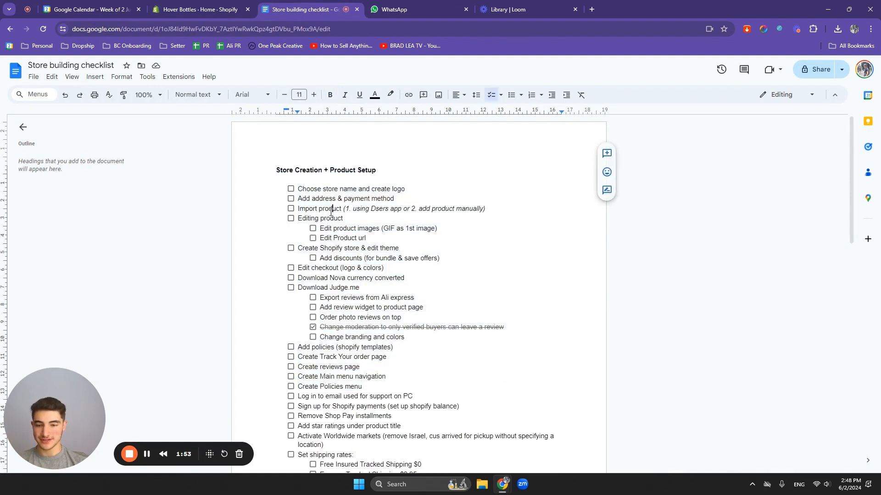
{"action": "left_click", "coordinate": [268, 167]}
- Mark "Update store name & email" as done in the checklist's "When just switching a product" section
{"action": "scroll", "coordinate": [362, 237], "scroll_direction": "down", "scroll_amount": 15}
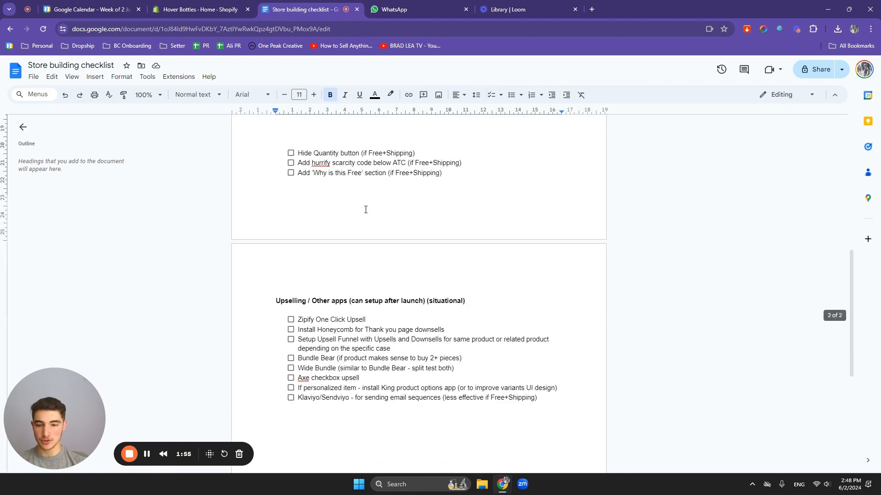
{"action": "left_click_drag", "start_coordinate": [271, 236], "coordinate": [381, 237]}
{"action": "left_click", "coordinate": [381, 237]}
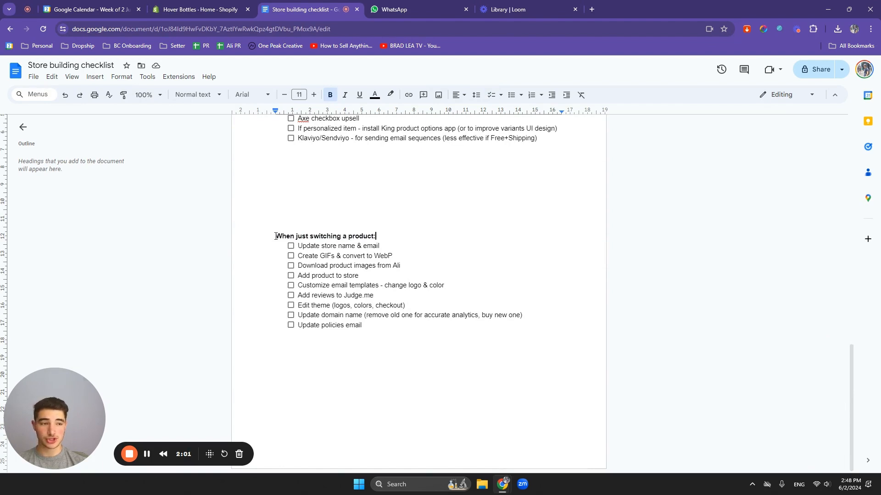
{"action": "left_click", "coordinate": [299, 246]}
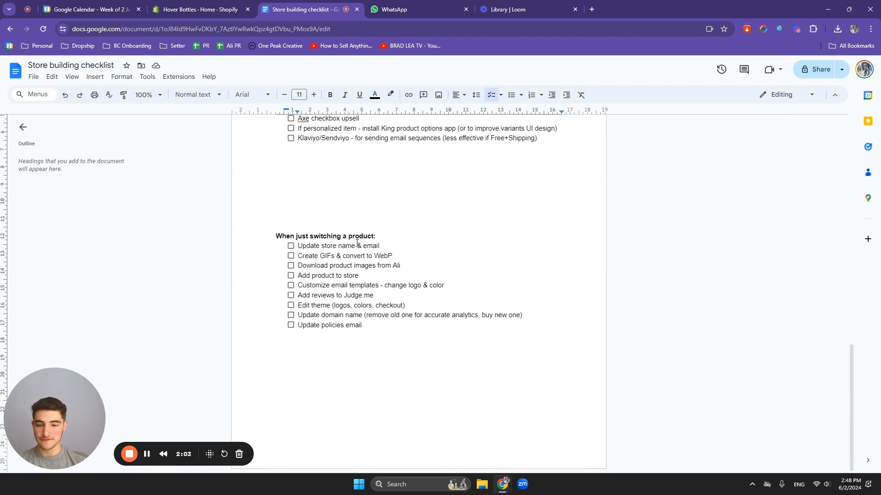
{"action": "left_click", "coordinate": [291, 246]}
- Switch to the Shopify admin, inspect the editable store name and email in the store profile, and cancel the edit
{"action": "left_click", "coordinate": [178, 12]}
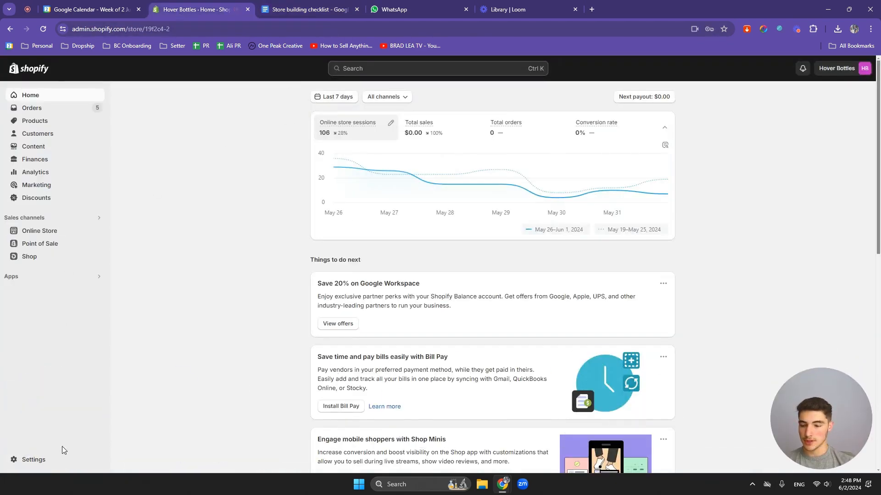
{"action": "left_click", "coordinate": [51, 460]}
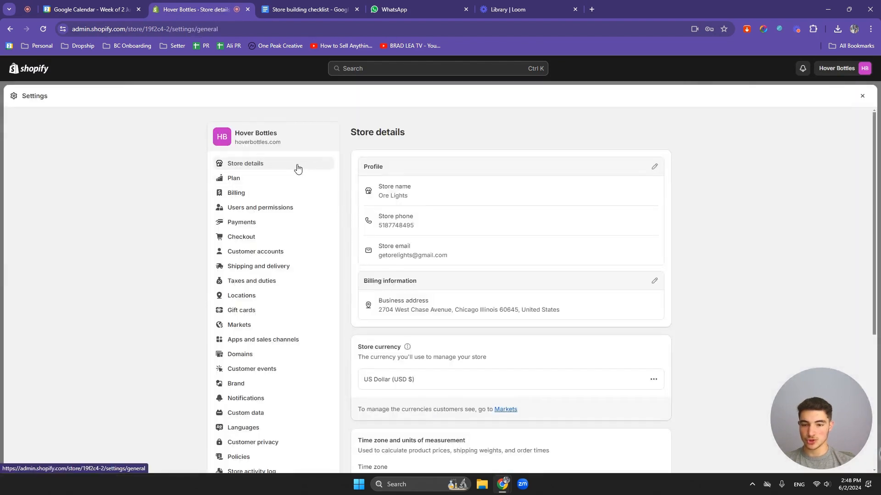
{"action": "left_click", "coordinate": [654, 167]}
{"action": "left_click", "coordinate": [376, 250]}
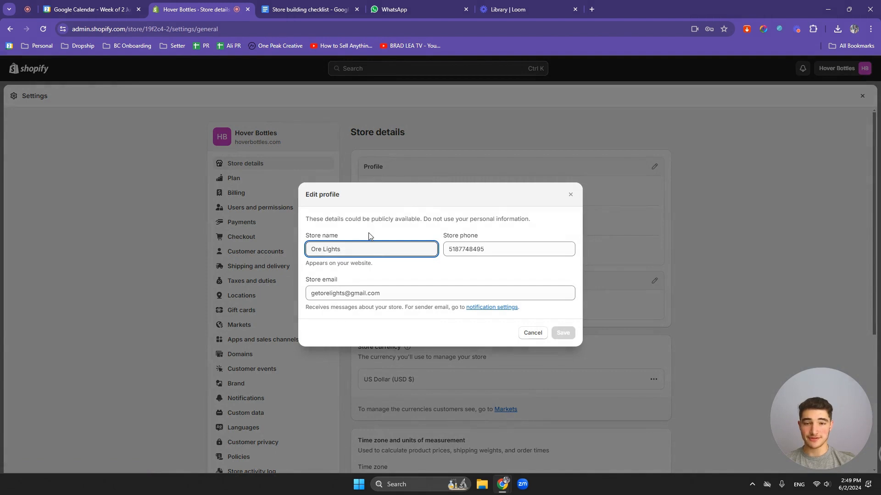
{"action": "triple_click", "coordinate": [375, 250]}
{"action": "left_click", "coordinate": [380, 264]}
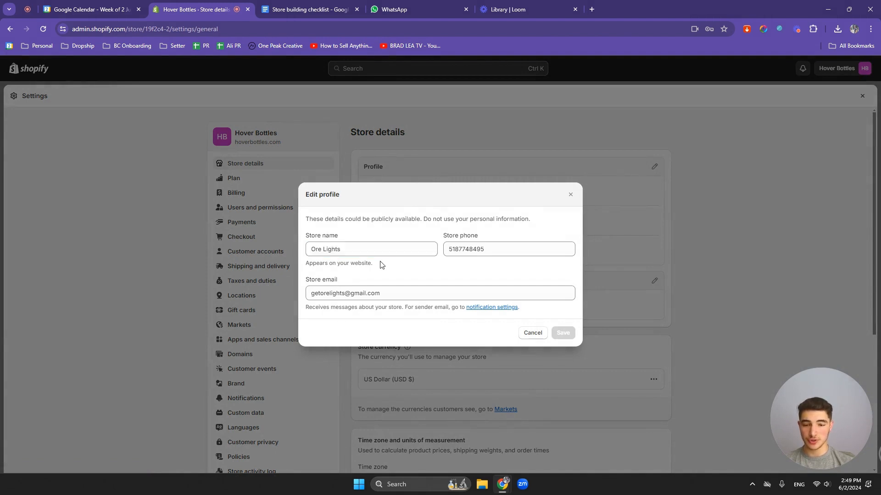
{"action": "left_click", "coordinate": [379, 250]}
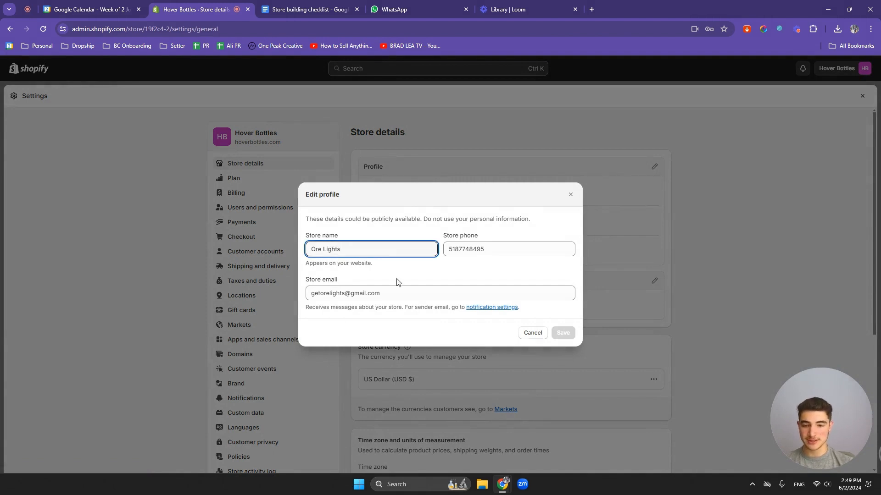
{"action": "left_click", "coordinate": [414, 292]}
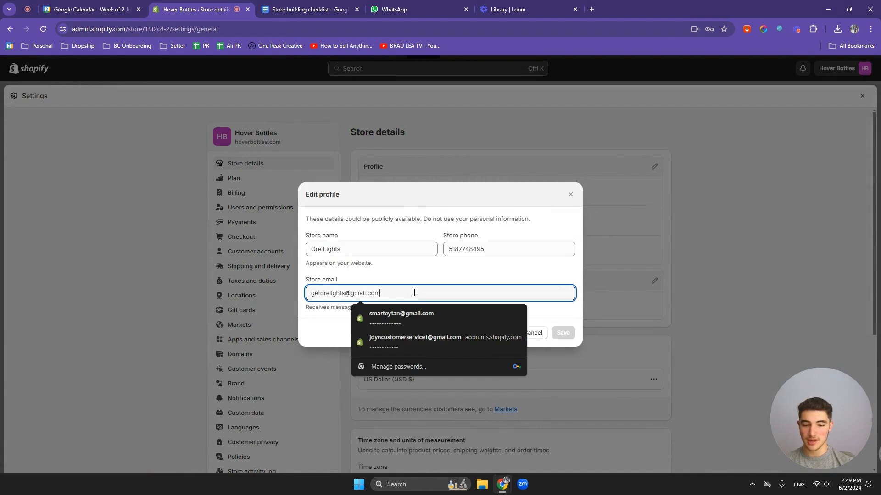
{"action": "left_click", "coordinate": [533, 333]}
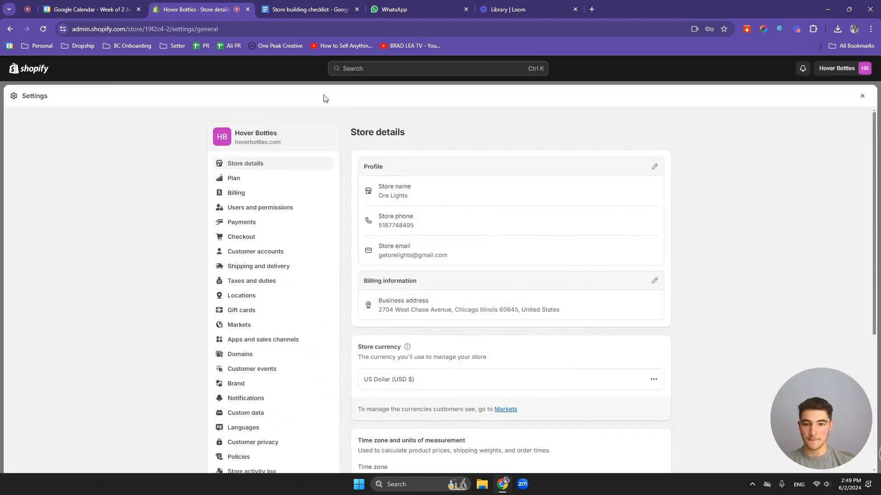
- Mark "Create GIFs & convert to WebP" as done in the Store building checklist, and close the settings in the Shopify admin
{"action": "left_click", "coordinate": [293, 10]}
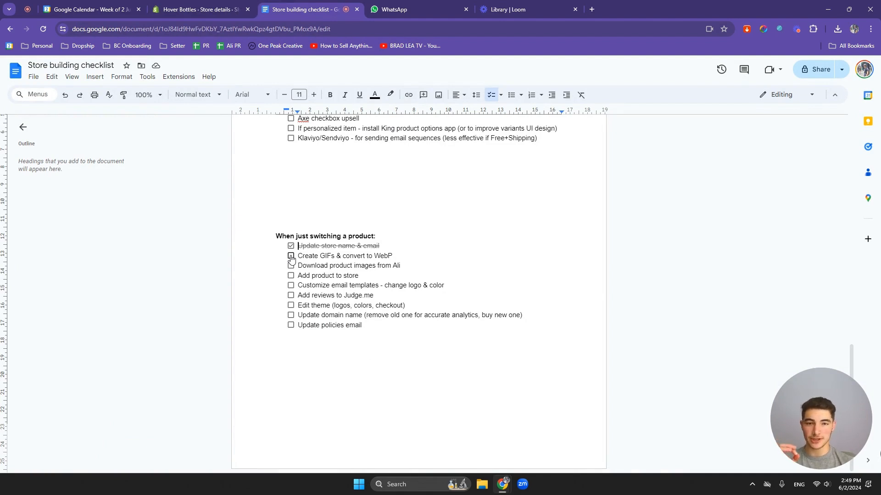
{"action": "left_click", "coordinate": [291, 257]}
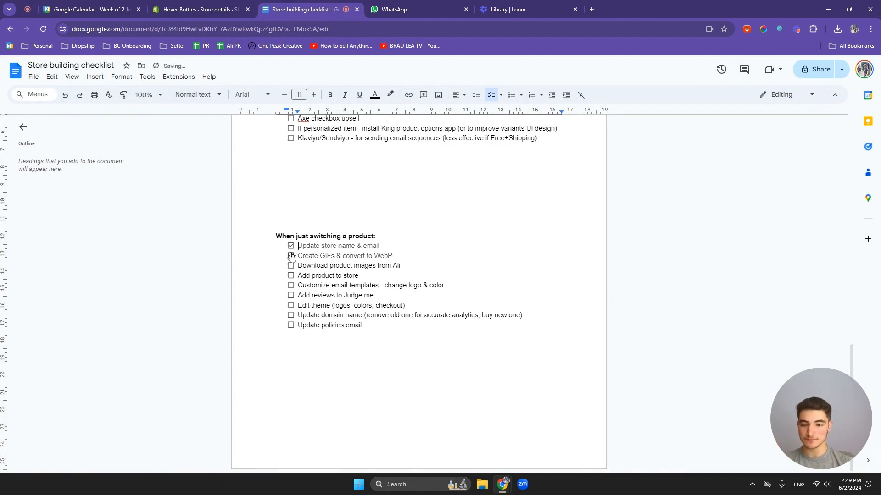
{"action": "left_click", "coordinate": [204, 9]}
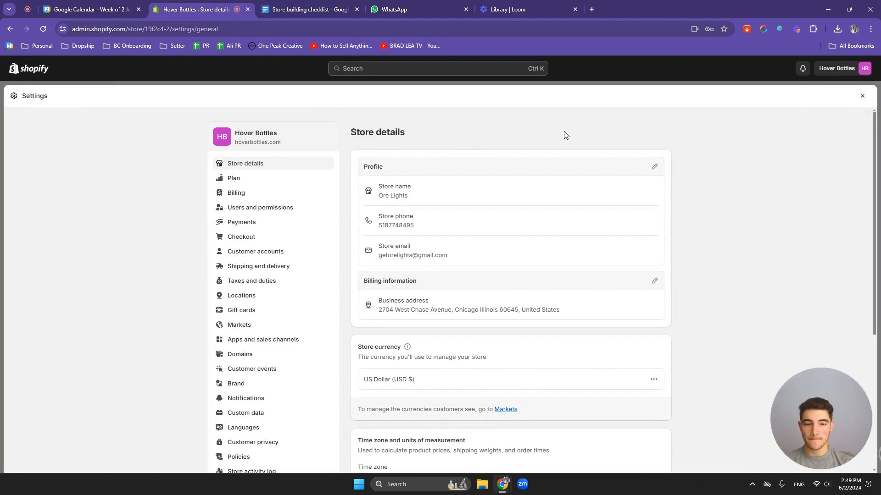
{"action": "left_click", "coordinate": [861, 96]}
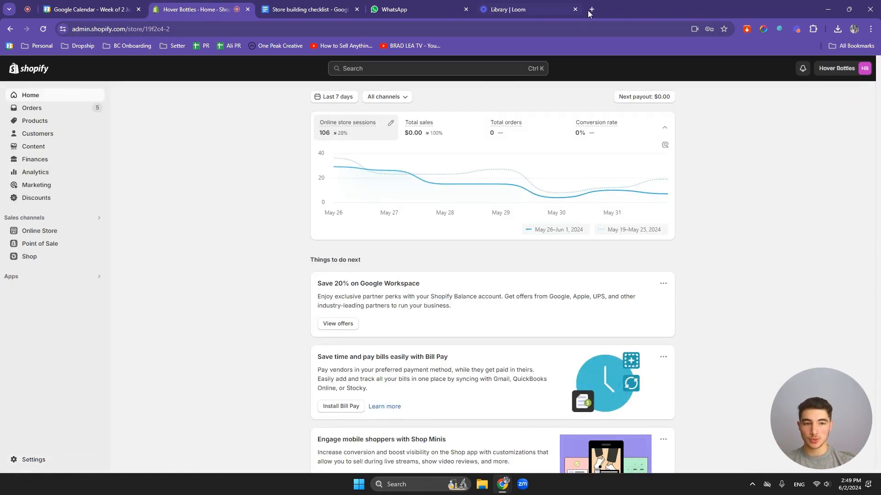
- Open the bookmarked Ezgif Video to WebP converter in a new browser tab and add another empty tab
{"action": "left_click", "coordinate": [593, 9]}
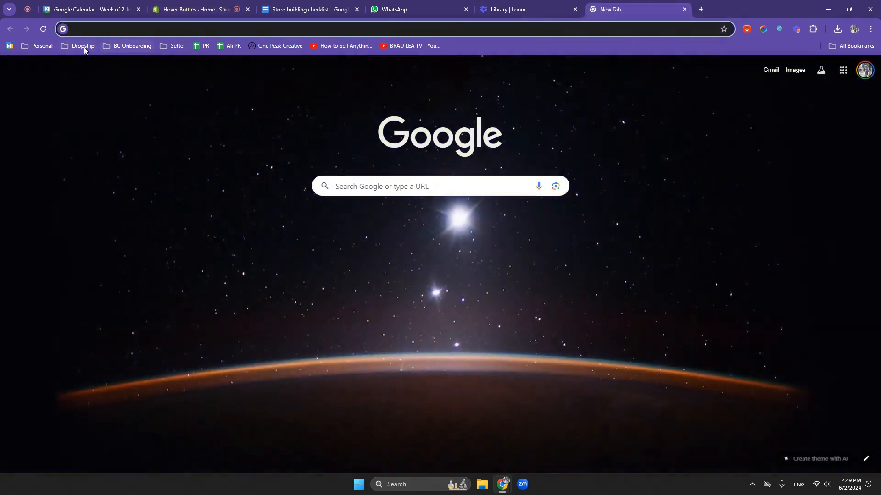
{"action": "left_click", "coordinate": [83, 47]}
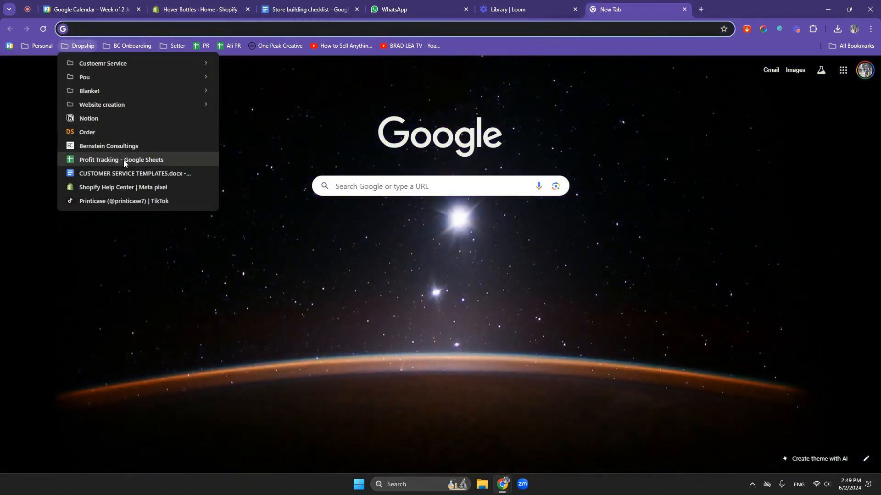
{"action": "mouse_move", "coordinate": [132, 108]}
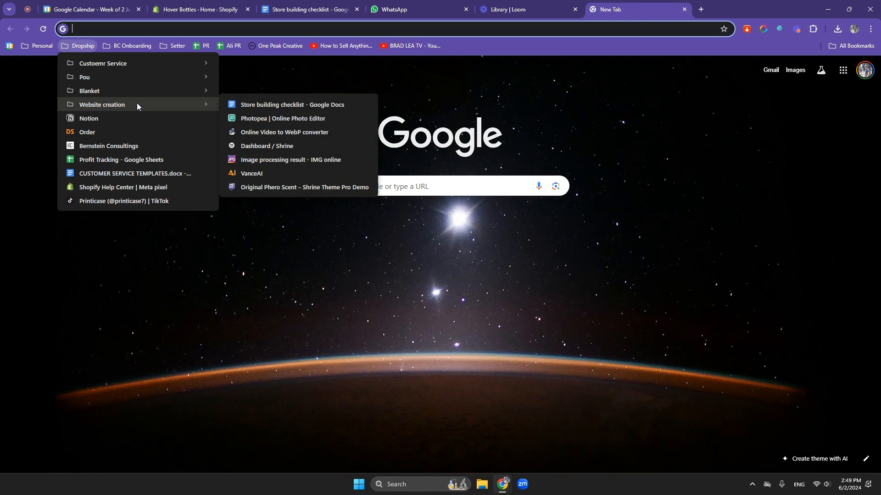
{"action": "left_click", "coordinate": [287, 132]}
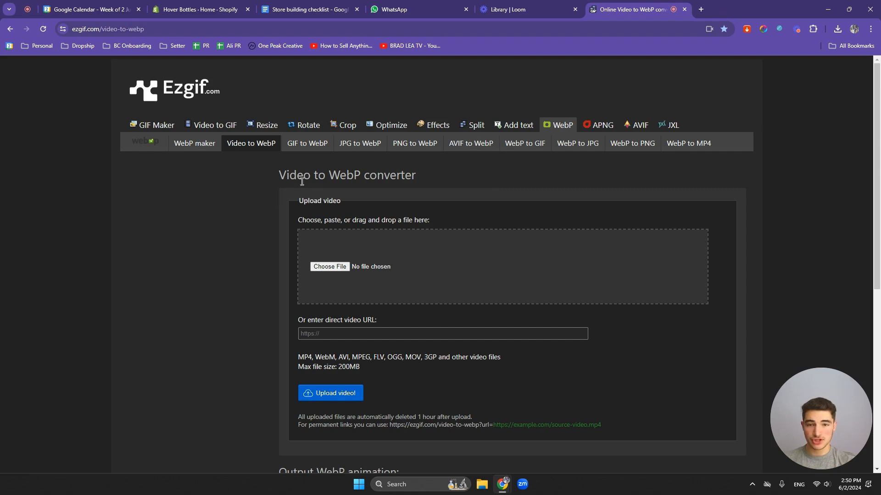
{"action": "left_click", "coordinate": [700, 9]}
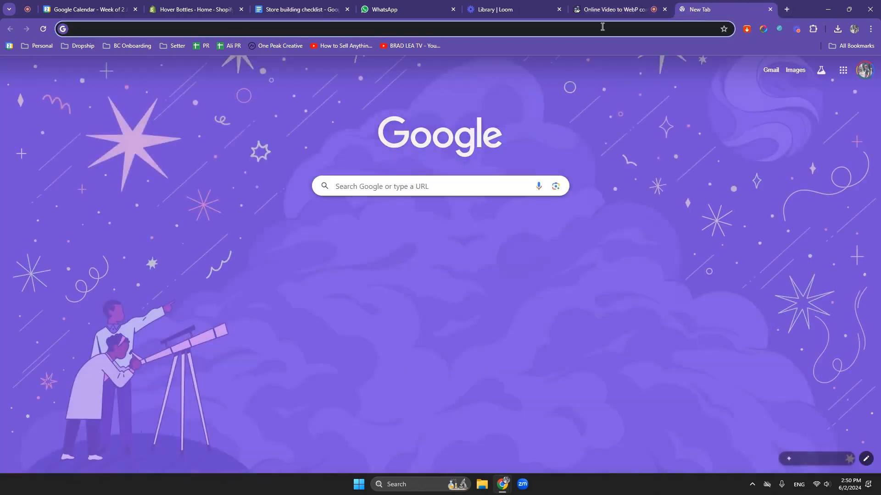
{"action": "left_click", "coordinate": [603, 27]}
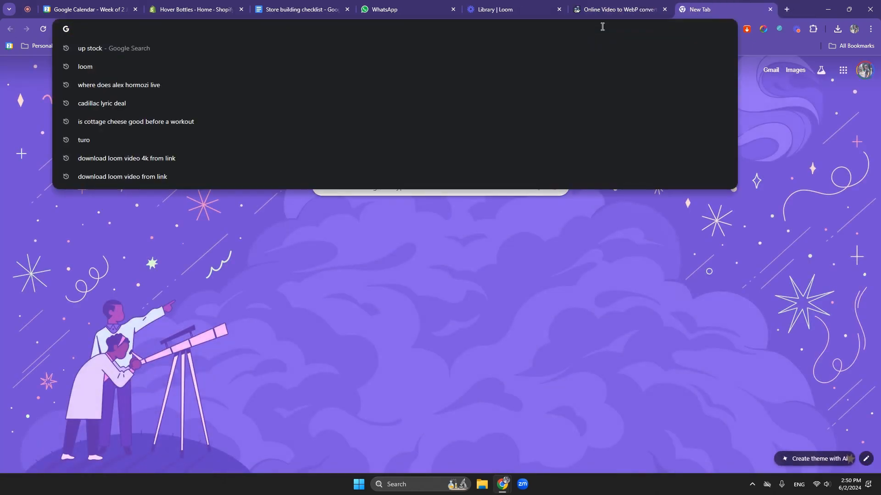
{"action": "type", "text": "titk"}
{"action": "key", "text": "BackSpace"}
{"action": "key", "text": "BackSpace"}
{"action": "key", "text": "BackSpace"}
{"action": "key", "text": "BackSpace"}
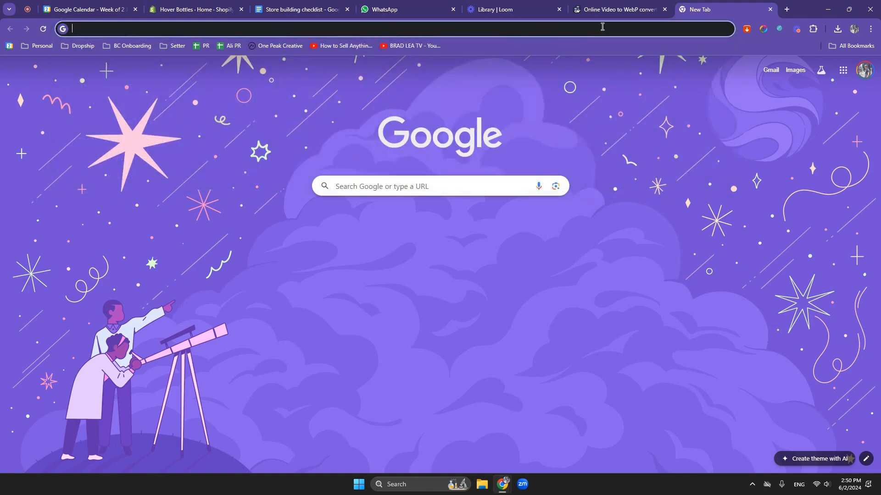
{"action": "key", "text": "super+v"}
{"action": "scroll", "coordinate": [156, 134], "scroll_direction": "down", "scroll_amount": 5}
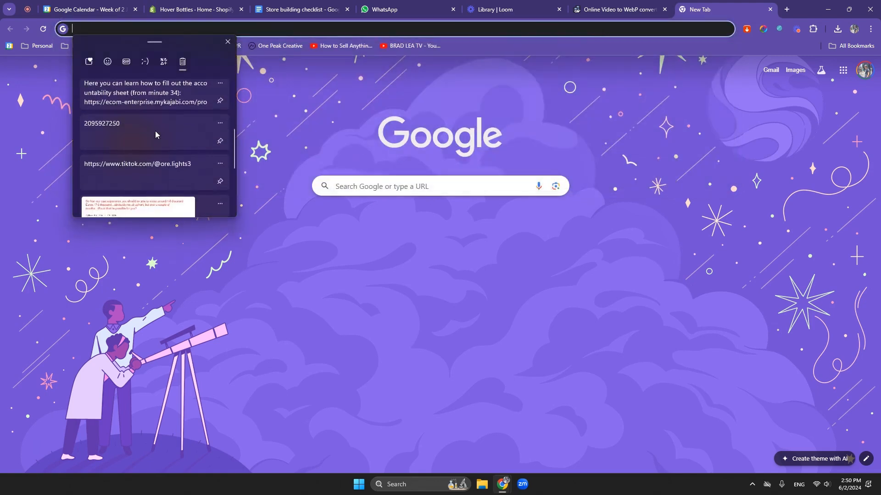
{"action": "left_click", "coordinate": [155, 127]}
{"action": "key", "text": "Return"}
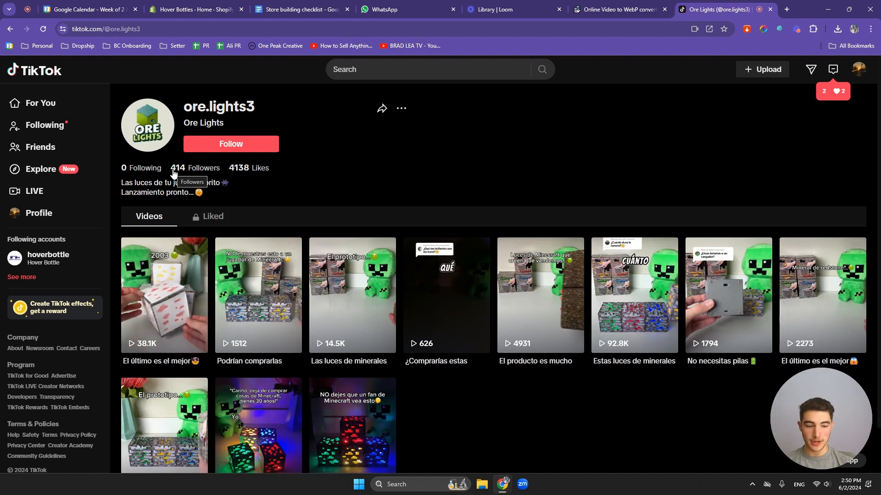
- Open the profile's "Estas luces de minerales" video, pause it and copy its web address
{"action": "scroll", "coordinate": [173, 173], "scroll_direction": "down", "scroll_amount": 1}
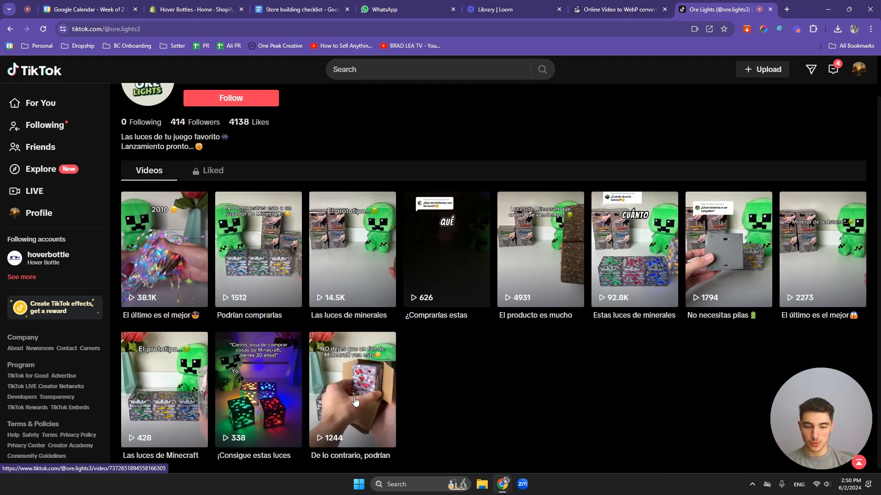
{"action": "left_click", "coordinate": [637, 261]}
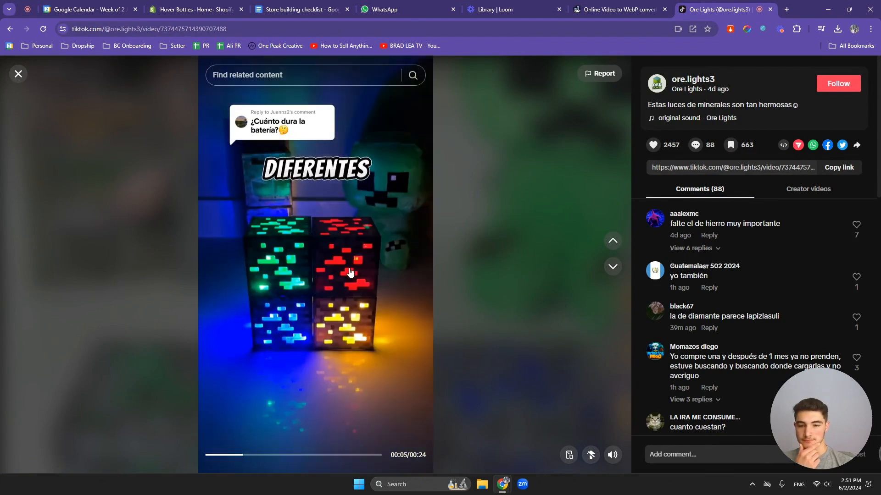
{"action": "left_click", "coordinate": [334, 269]}
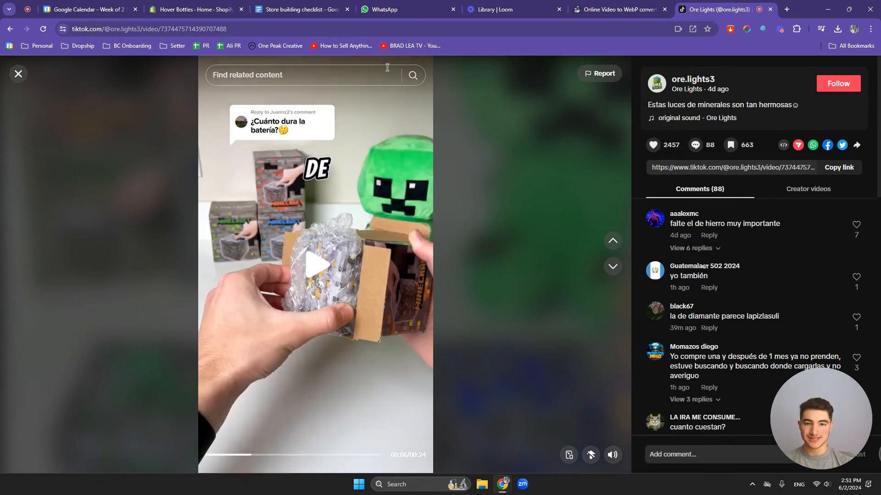
{"action": "left_click", "coordinate": [433, 36]}
{"action": "key", "text": "ctrl+c"}
- Open snaptik.app in a new tab and download the "Estas luces de minerales" video from the copied link
{"action": "left_click", "coordinate": [786, 11]}
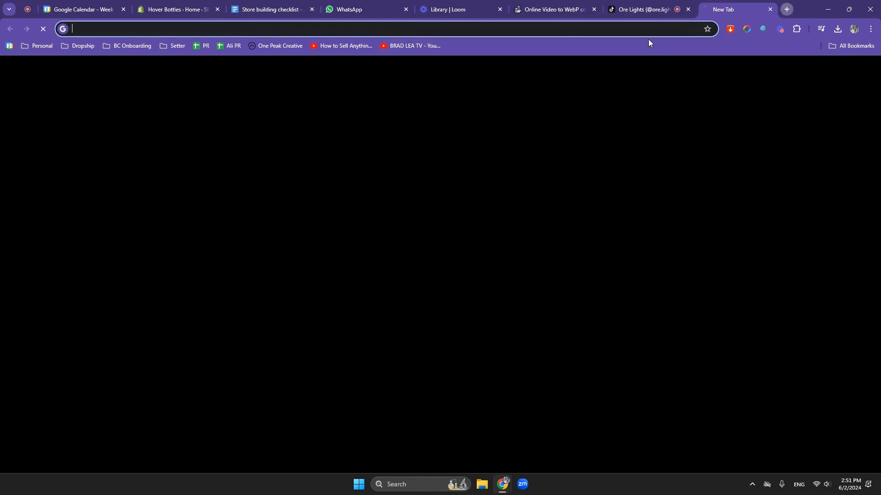
{"action": "type", "text": "snaptik.app"}
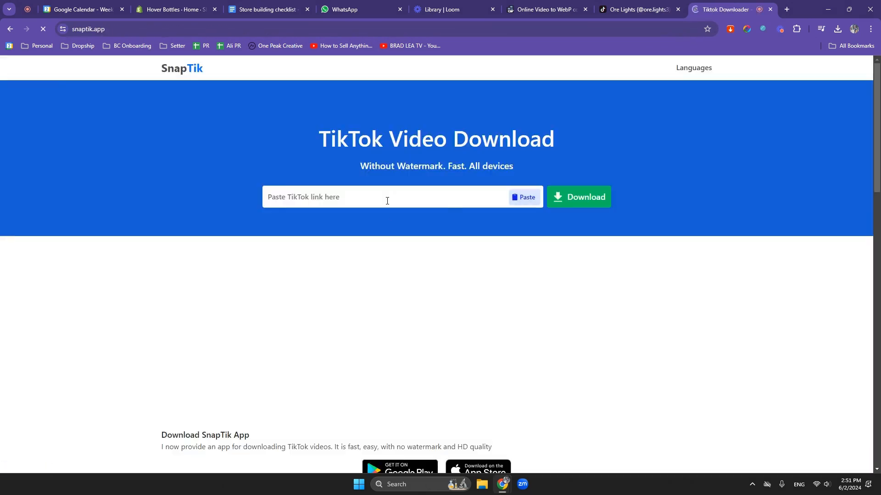
{"action": "key", "text": "ctrl+v"}
{"action": "left_click", "coordinate": [432, 198]}
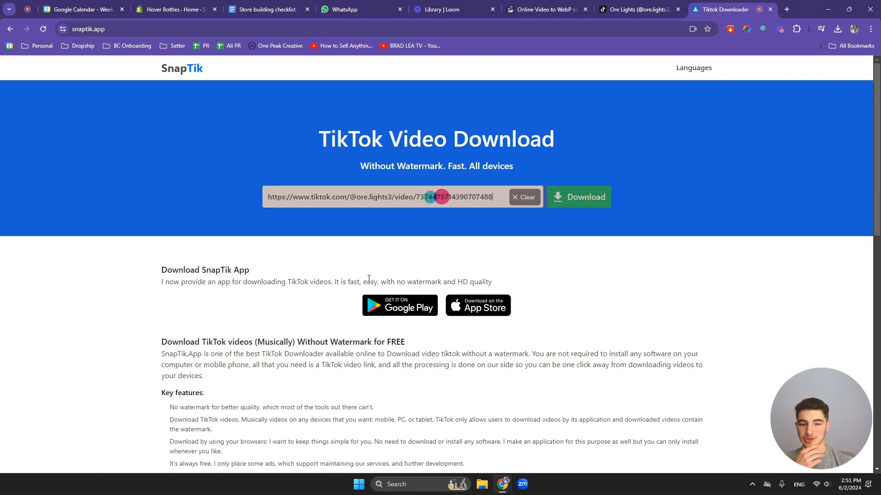
{"action": "key", "text": "Return"}
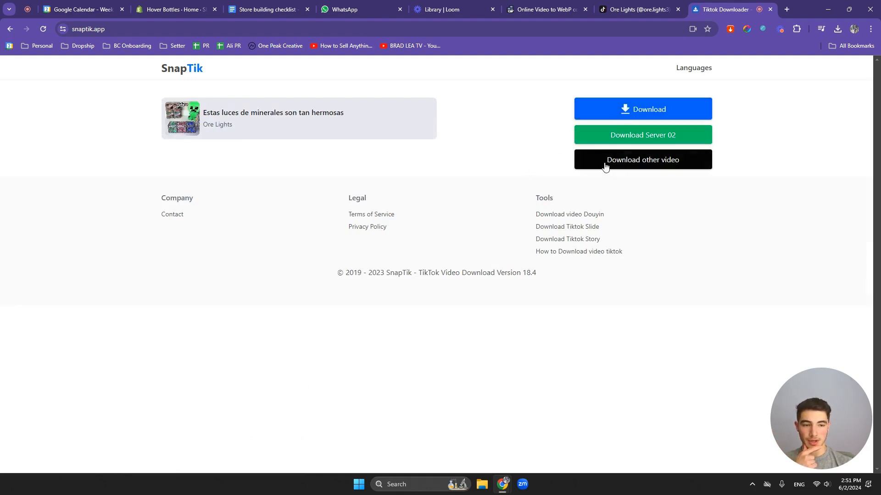
{"action": "left_click", "coordinate": [615, 110]}
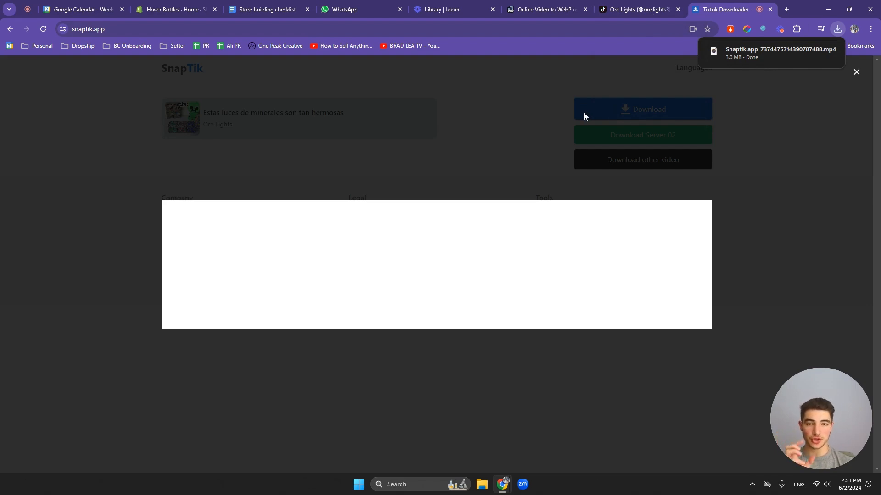
- Return to TikTok, close the current video, open the "No necesitas pilas" video and copy its web address
{"action": "left_click", "coordinate": [638, 10]}
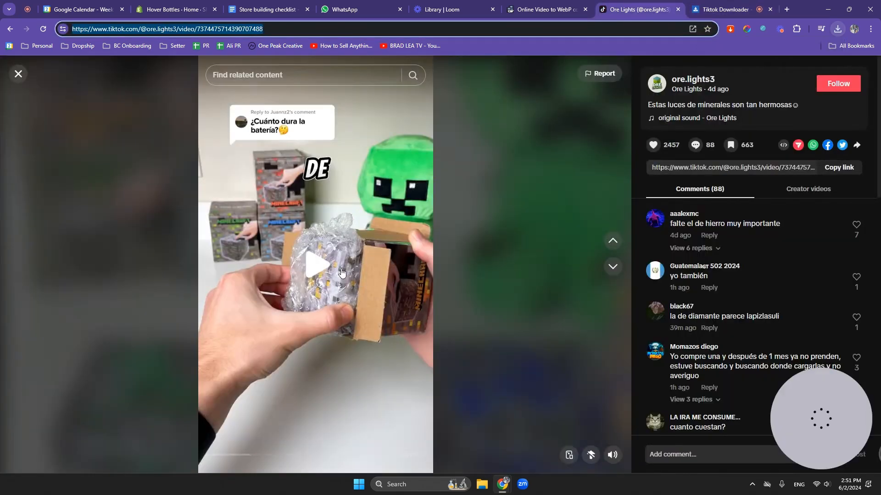
{"action": "left_click", "coordinate": [19, 74]}
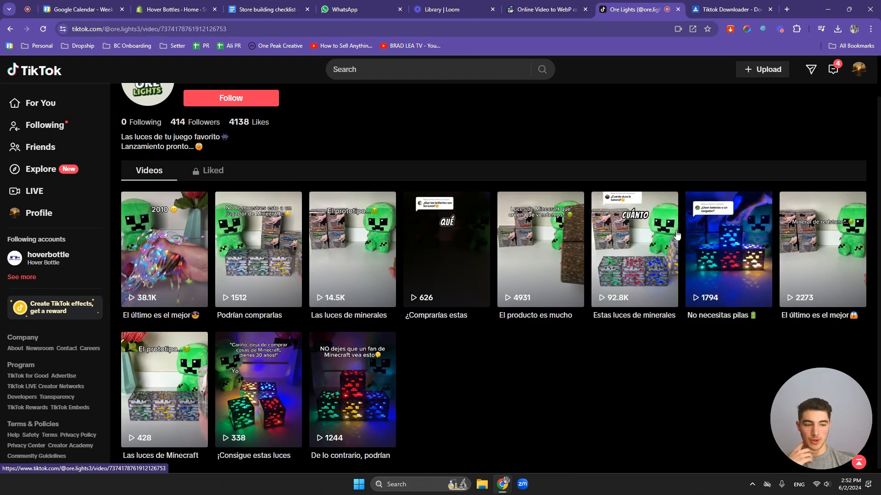
{"action": "left_click", "coordinate": [731, 277]}
{"action": "double_click", "coordinate": [442, 31]}
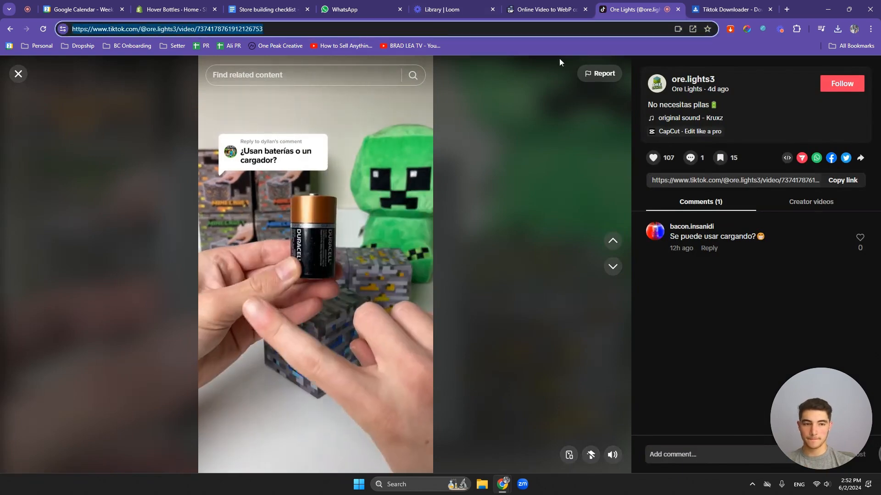
- Switch to SnapTik and download the "No necesitas pilas" video from the copied link
{"action": "left_click", "coordinate": [717, 11]}
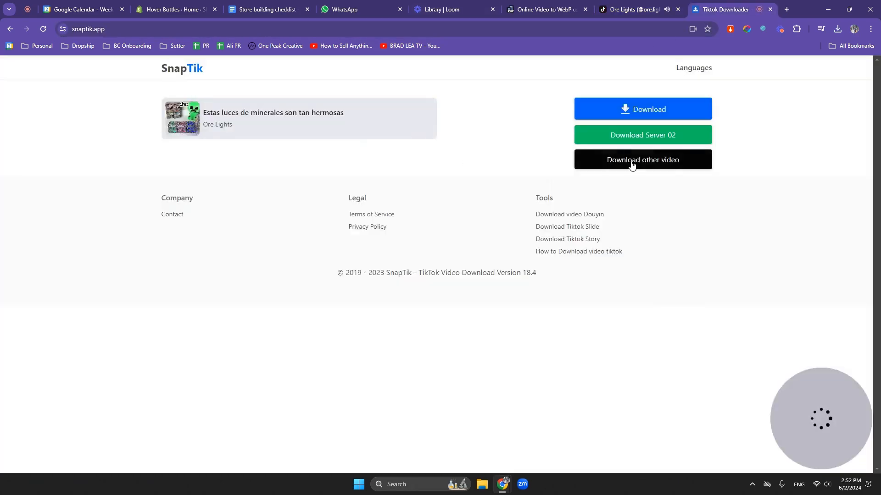
{"action": "left_click", "coordinate": [637, 162]}
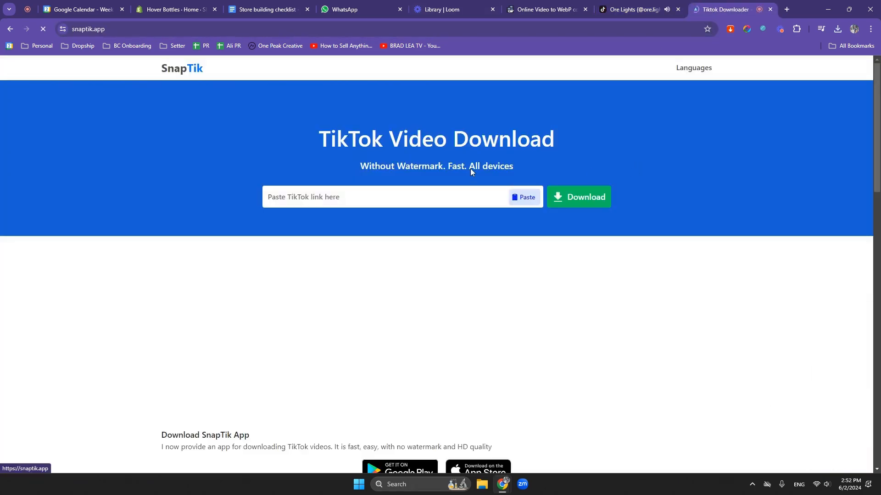
{"action": "left_click", "coordinate": [434, 197]}
{"action": "key", "text": "ctrl+v"}
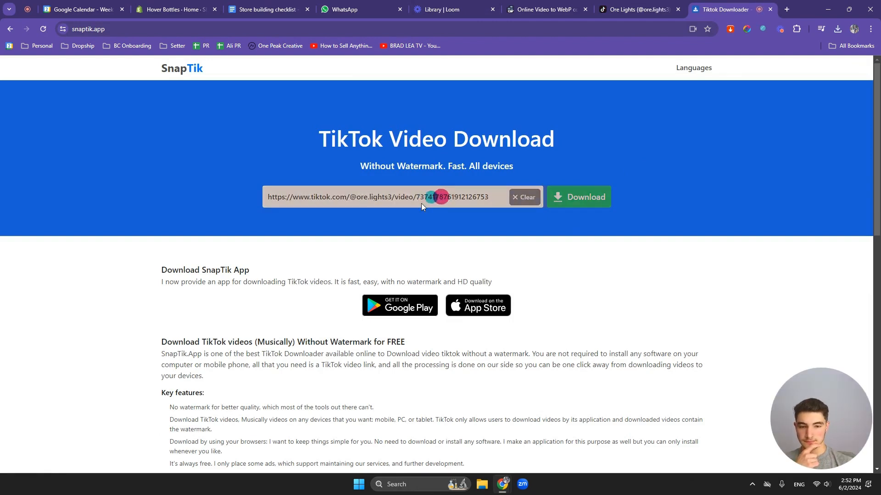
{"action": "key", "text": "Return"}
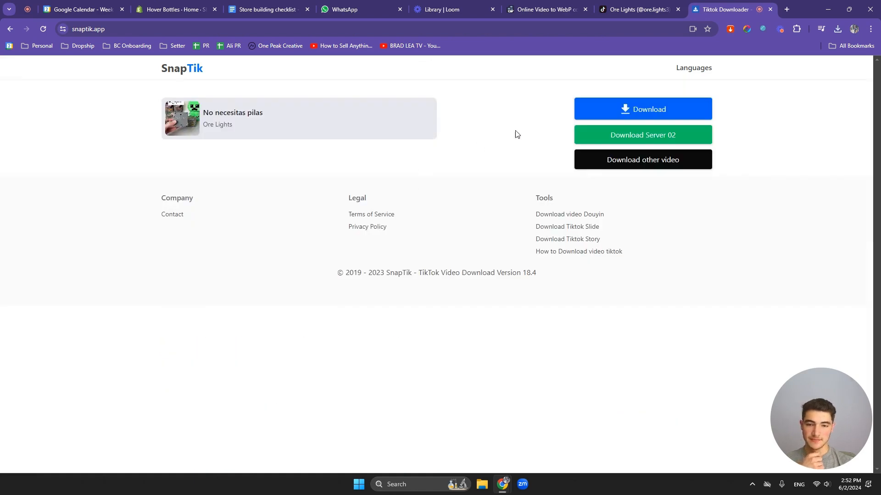
{"action": "left_click", "coordinate": [619, 108]}
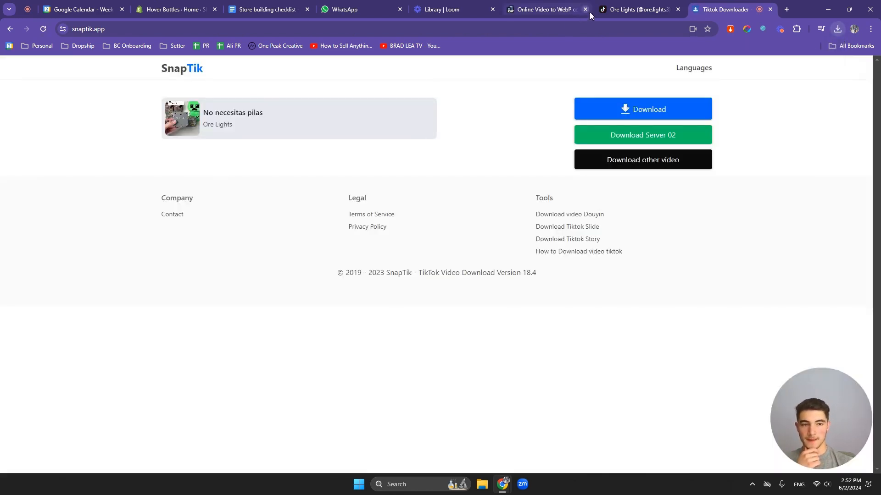
- On TikTok, open the "De lo contrario, podrían enamorarse" video, copy its web address and close the video
{"action": "left_click", "coordinate": [619, 9]}
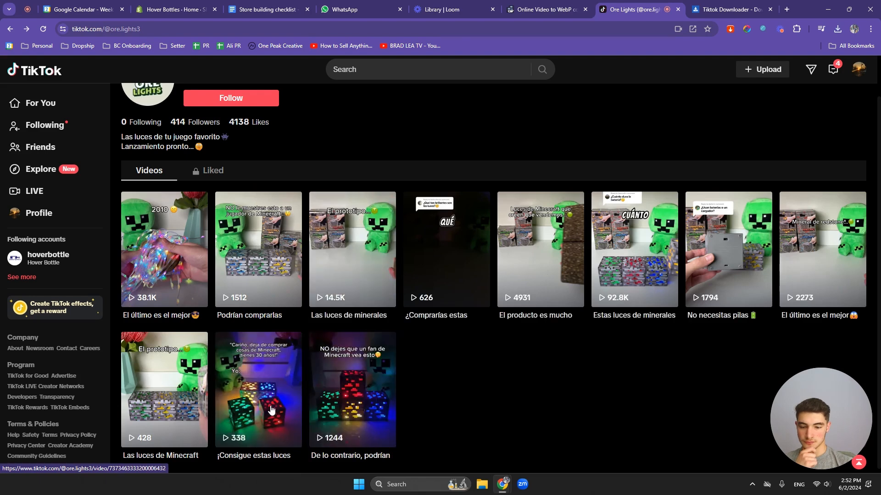
{"action": "left_click", "coordinate": [346, 393]}
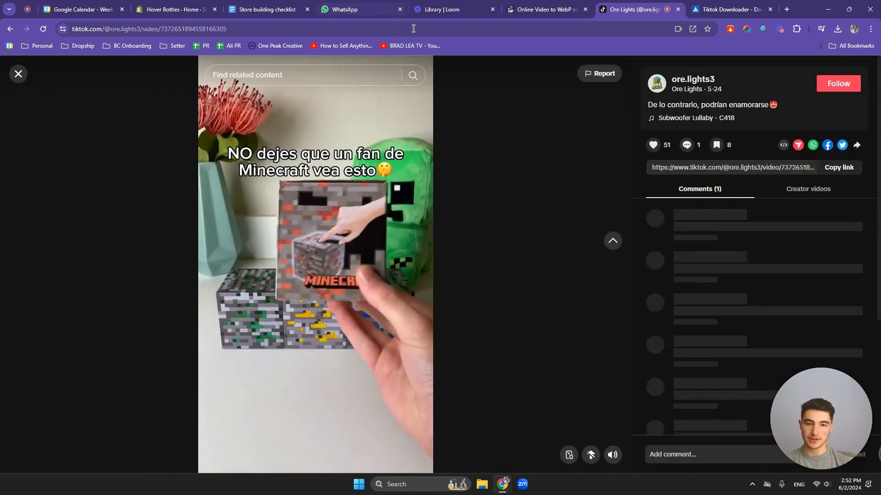
{"action": "double_click", "coordinate": [418, 31]}
{"action": "triple_click", "coordinate": [434, 31]}
{"action": "key", "text": "super+c"}
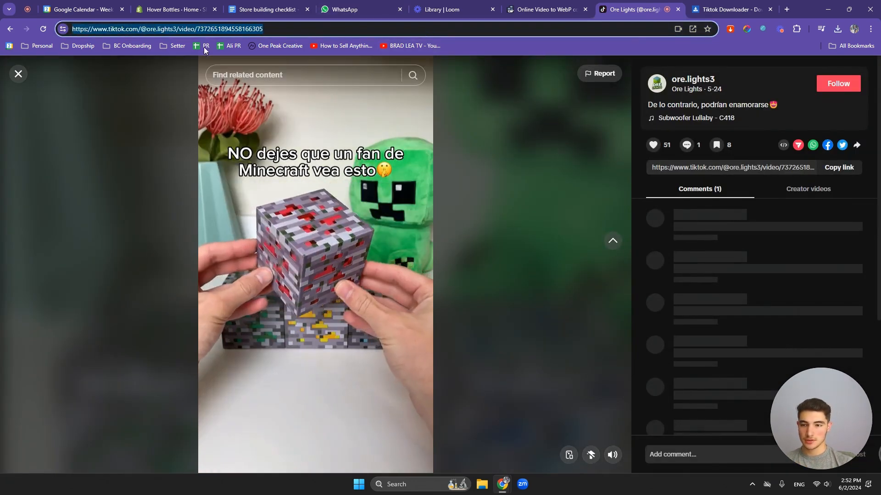
{"action": "left_click", "coordinate": [18, 75]}
- Download the "De lo contrario, podrían enamorarse" video through SnapTik and check the browser's recent downloads
{"action": "left_click", "coordinate": [739, 9]}
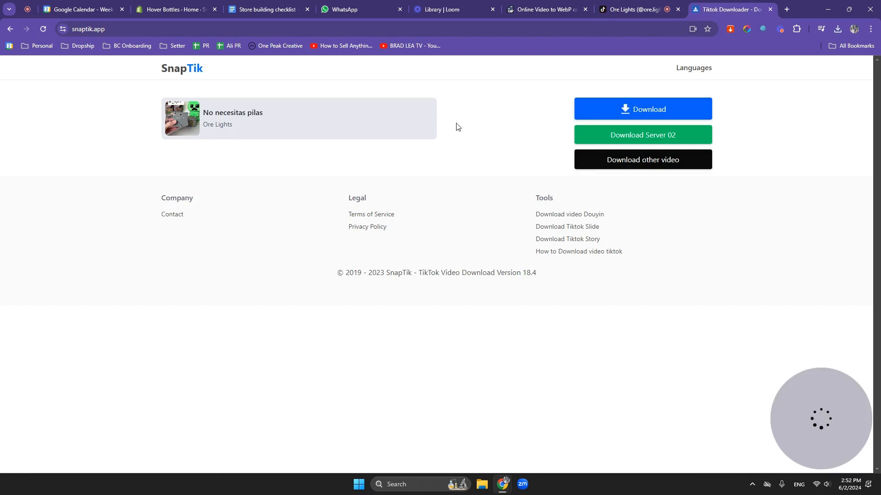
{"action": "left_click", "coordinate": [587, 163]}
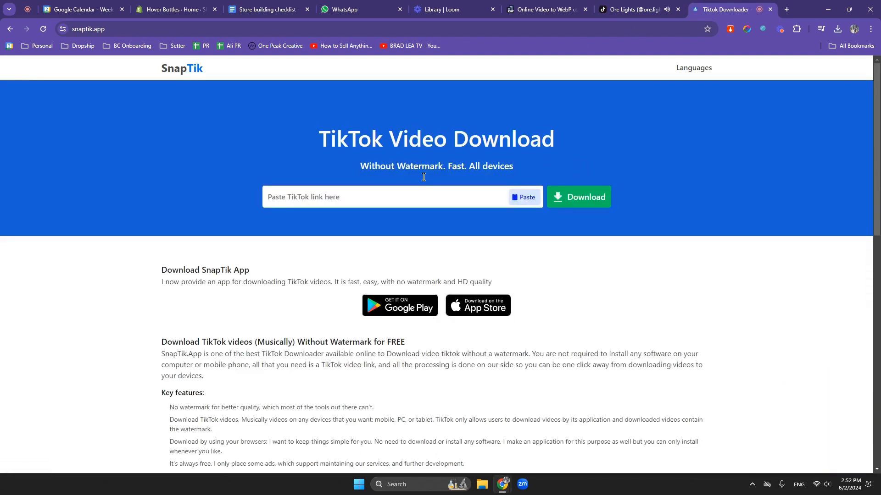
{"action": "left_click", "coordinate": [528, 200]}
{"action": "left_click", "coordinate": [568, 207]}
{"action": "left_click", "coordinate": [436, 197]}
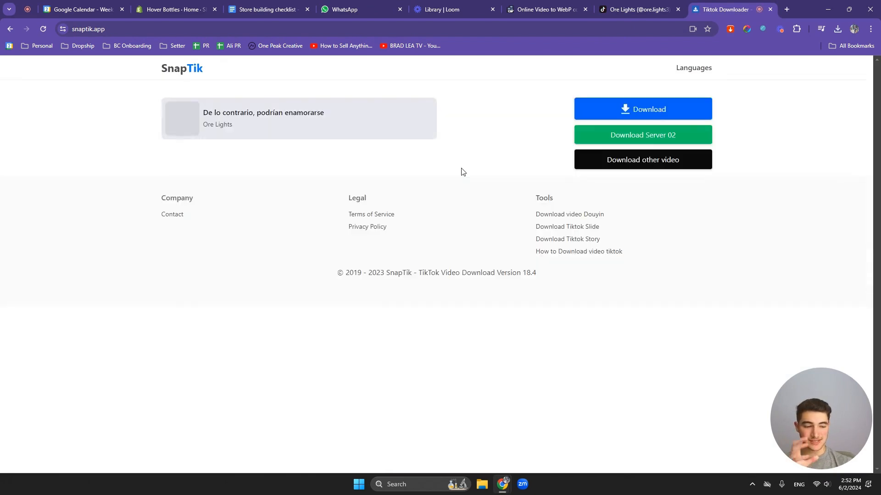
{"action": "left_click", "coordinate": [621, 110]}
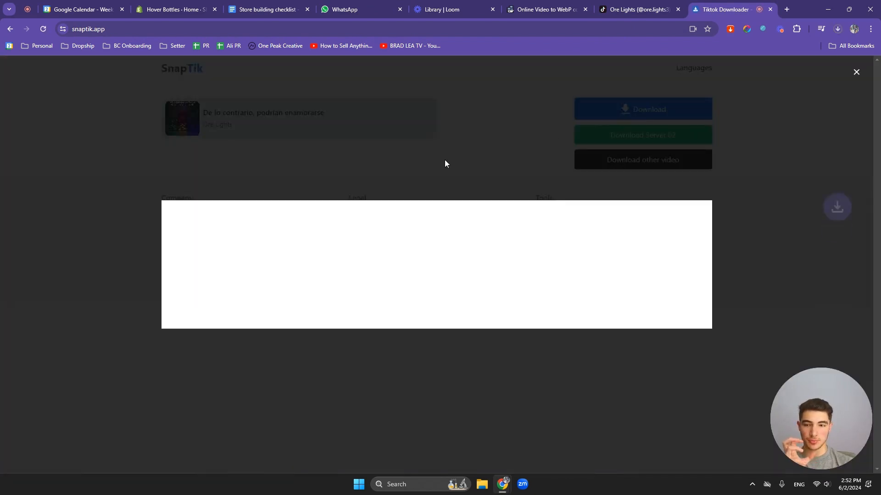
{"action": "left_click", "coordinate": [466, 161]}
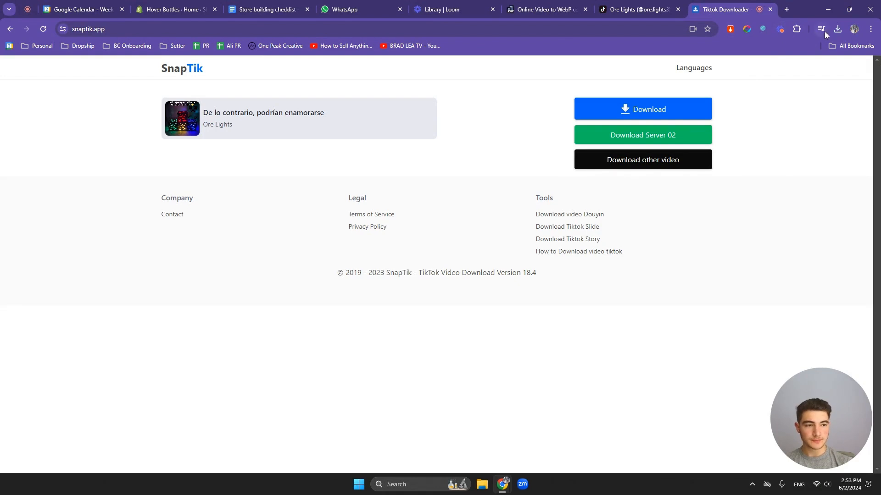
{"action": "left_click", "coordinate": [838, 29]}
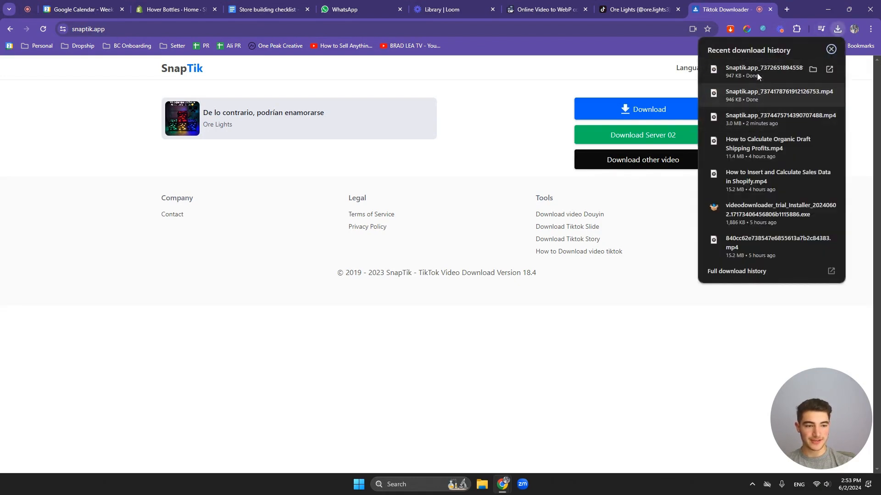
{"action": "left_click", "coordinate": [640, 88]}
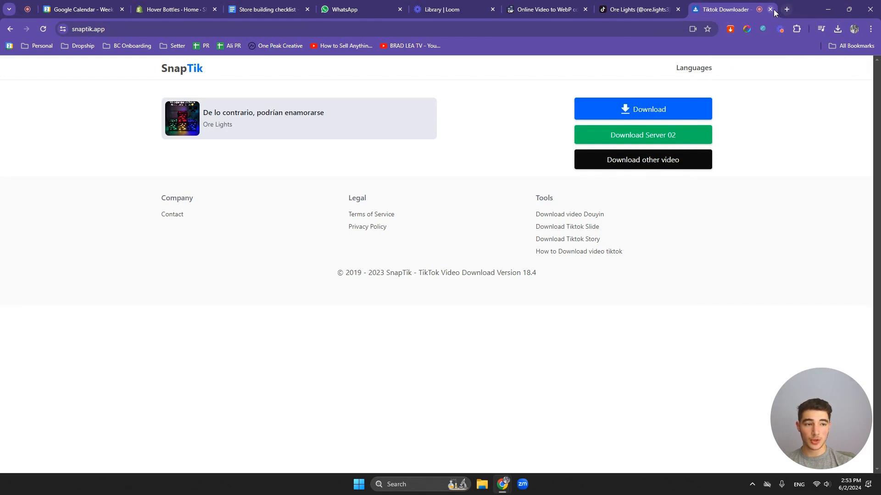
- Launch CapCut, dismiss the CapCut Pro offer and start a new project
{"action": "left_click", "coordinate": [422, 485]}
{"action": "type", "text": "ca"}
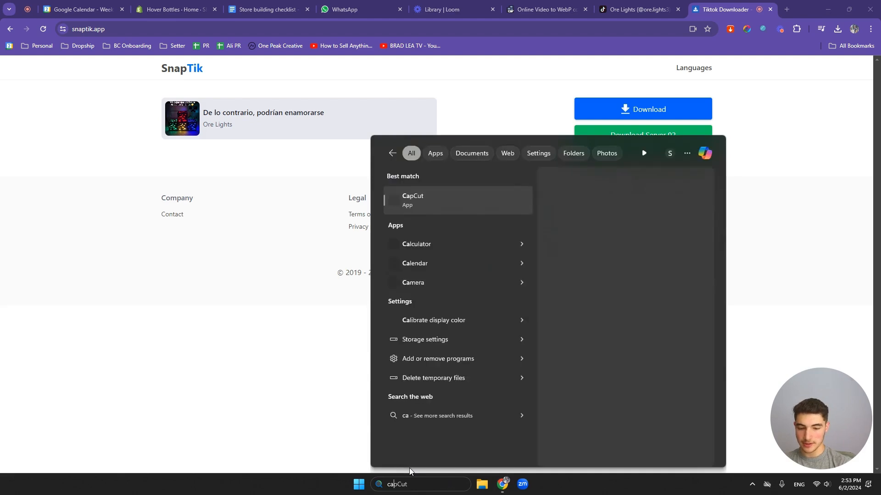
{"action": "type", "text": "pcut"}
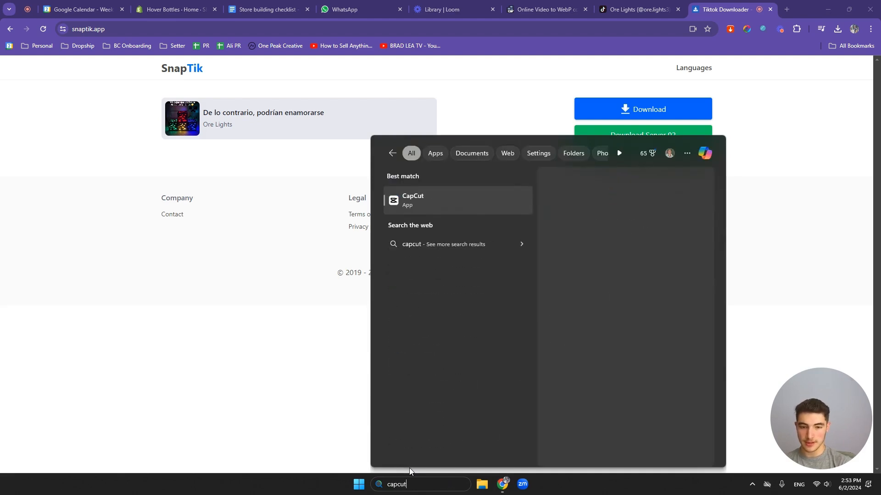
{"action": "left_click", "coordinate": [472, 199]}
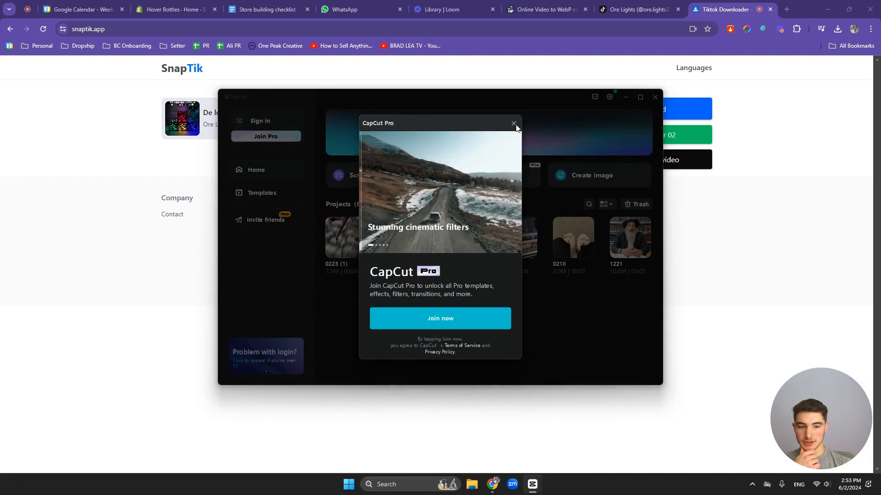
{"action": "left_click", "coordinate": [514, 124]}
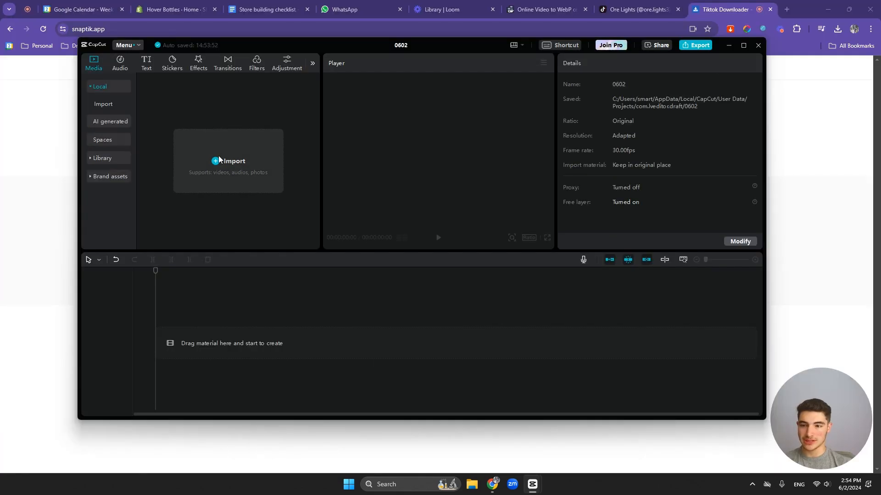
{"action": "left_click", "coordinate": [218, 156]}
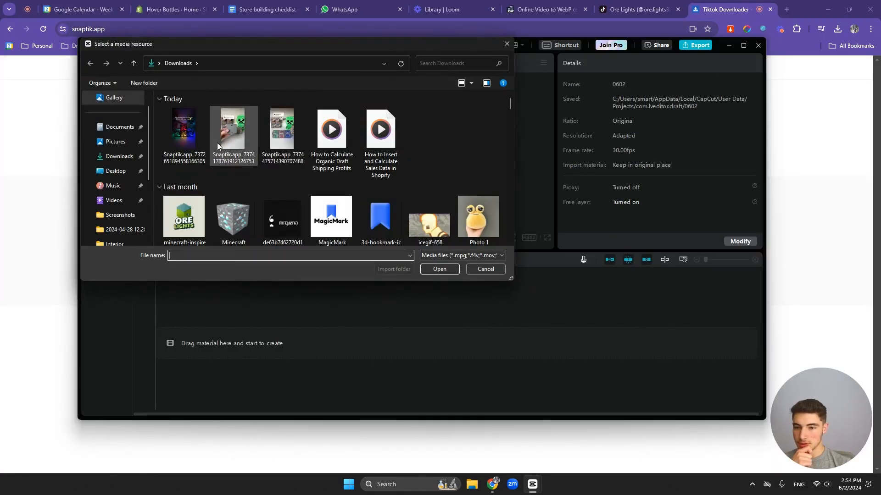
{"action": "double_click", "coordinate": [282, 131]}
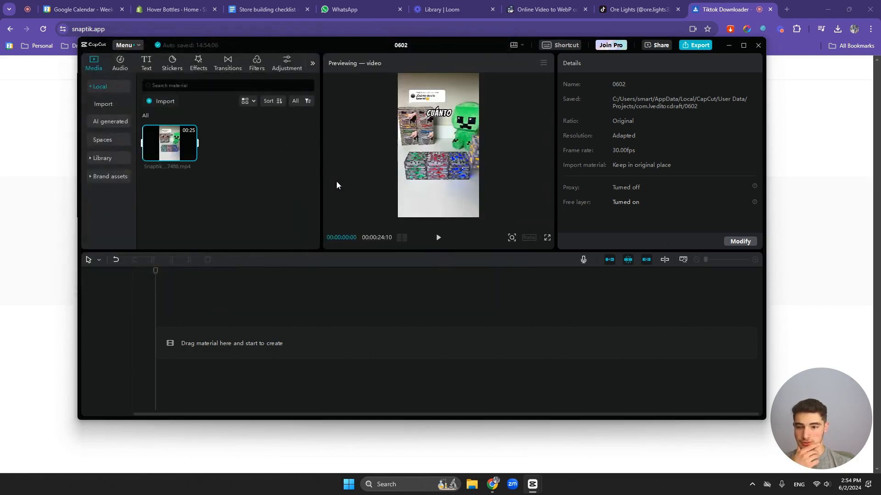
{"action": "left_click_drag", "start_coordinate": [172, 147], "coordinate": [205, 340]}
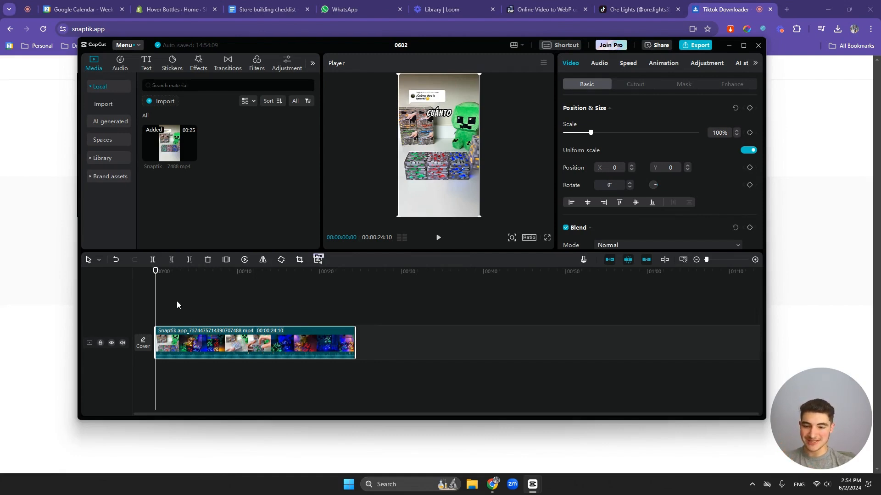
- Split the clip at 00:00:05:24 and 00:00:21:07 and delete the section between the two cuts
{"action": "scroll", "coordinate": [195, 299], "scroll_direction": "up", "scroll_amount": 5}
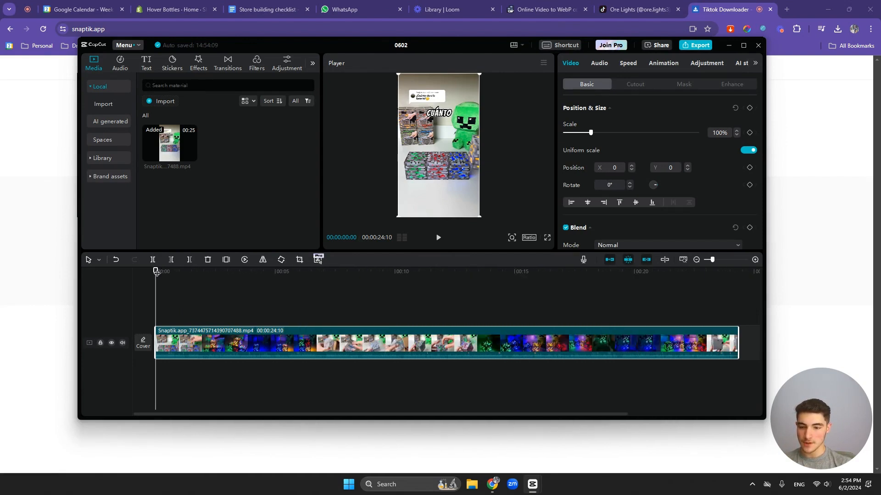
{"action": "left_click_drag", "start_coordinate": [156, 271], "coordinate": [295, 279]}
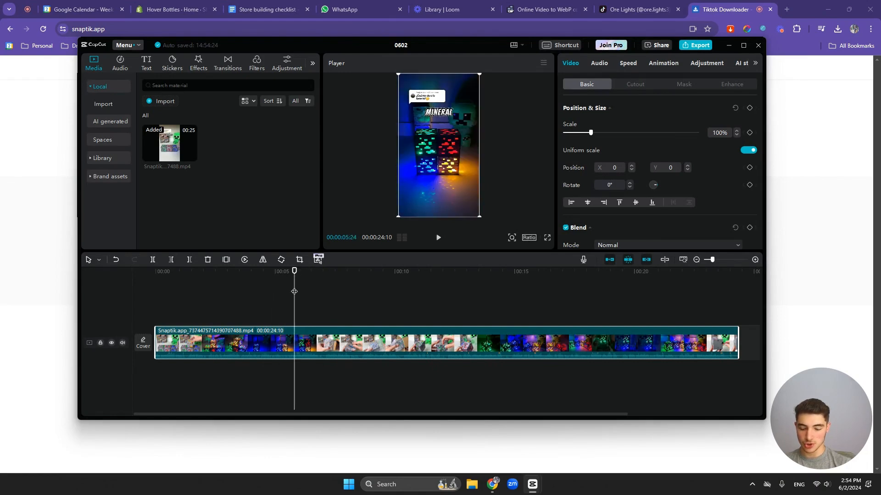
{"action": "key", "text": "ctrl+b"}
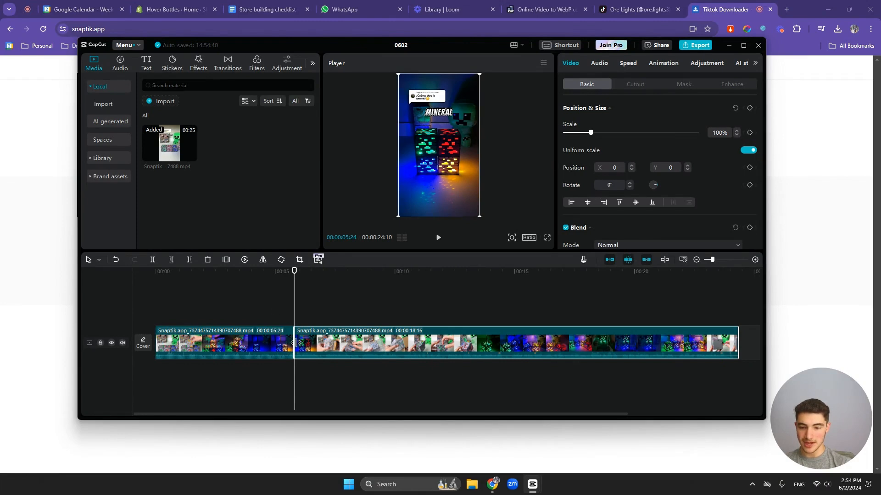
{"action": "left_click_drag", "start_coordinate": [294, 273], "coordinate": [663, 303]}
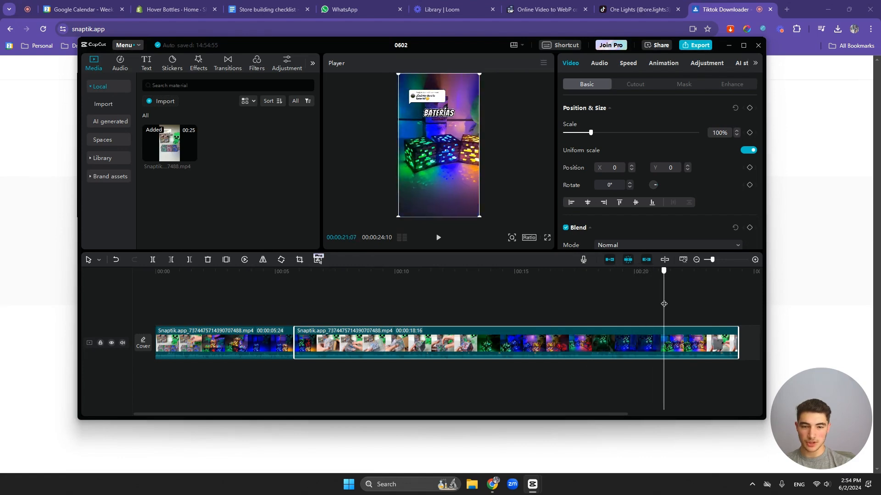
{"action": "key", "text": "ctrl+b"}
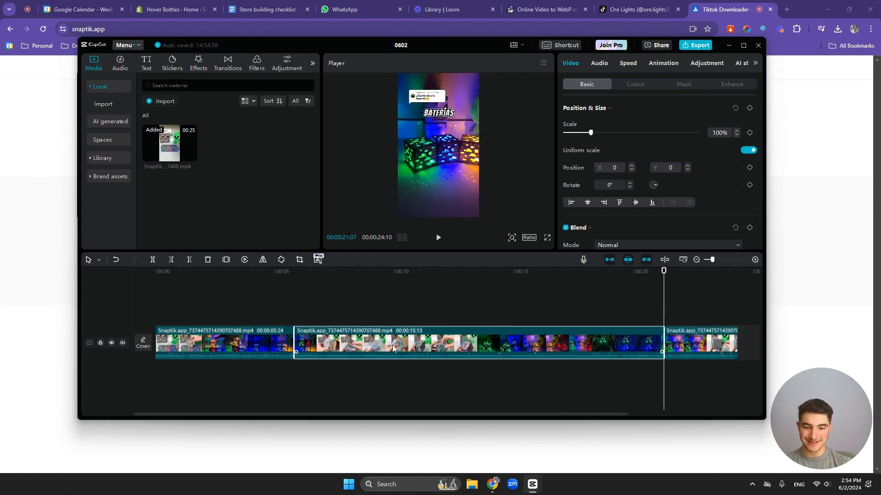
{"action": "key", "text": "Delete"}
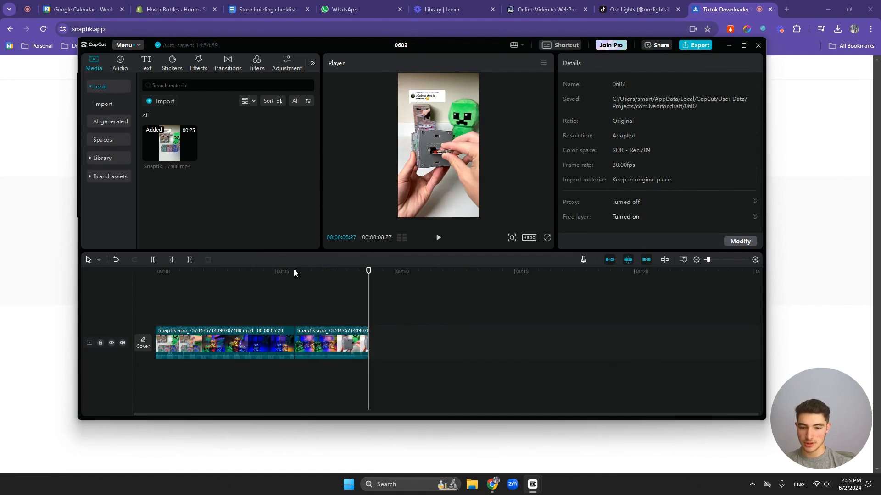
- Cut the second clip off at 00:00:07:09, removing the rest, and return the playhead to the start
{"action": "left_click_drag", "start_coordinate": [293, 271], "coordinate": [330, 276]}
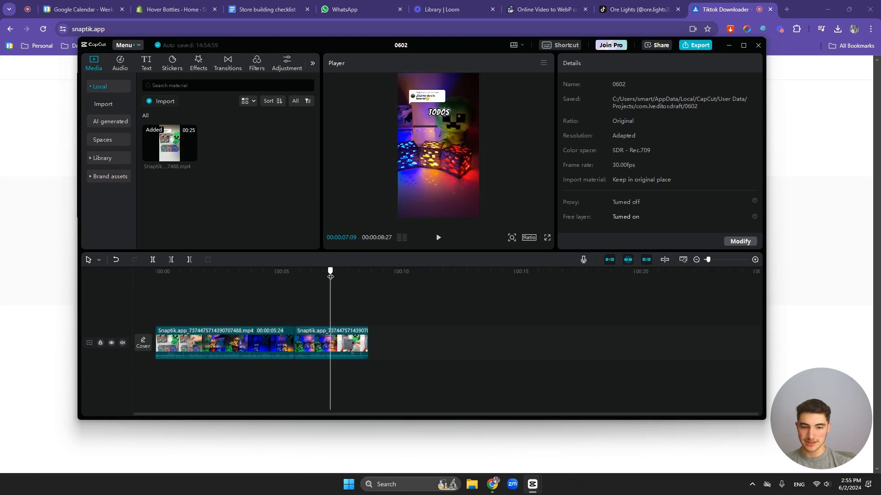
{"action": "left_click", "coordinate": [356, 344]}
{"action": "key", "text": "Delete"}
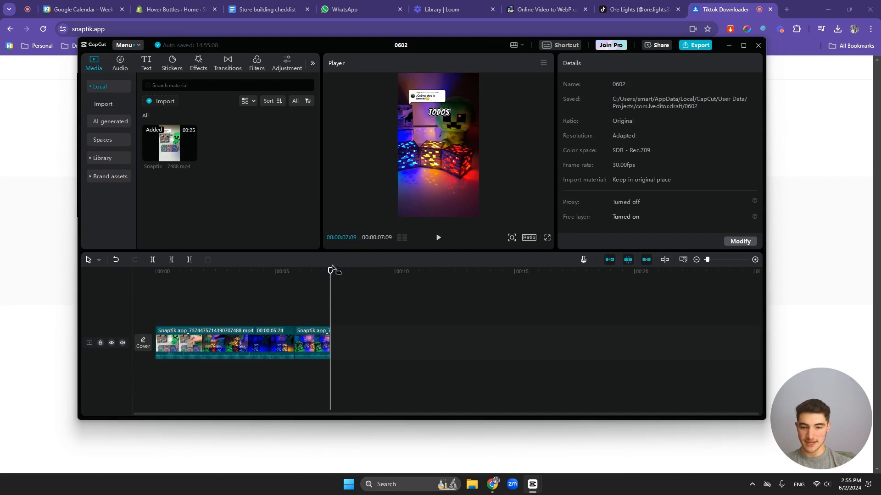
{"action": "left_click_drag", "start_coordinate": [324, 274], "coordinate": [152, 280]}
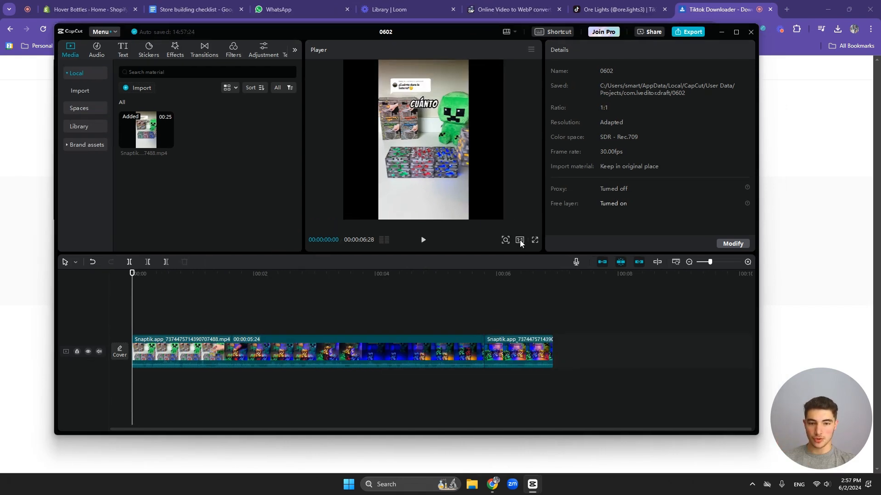
- Enlarge the first clip to 178% to fill the 1:1 frame, shift it up to Y 627 and play the sequence
{"action": "left_click", "coordinate": [431, 175]}
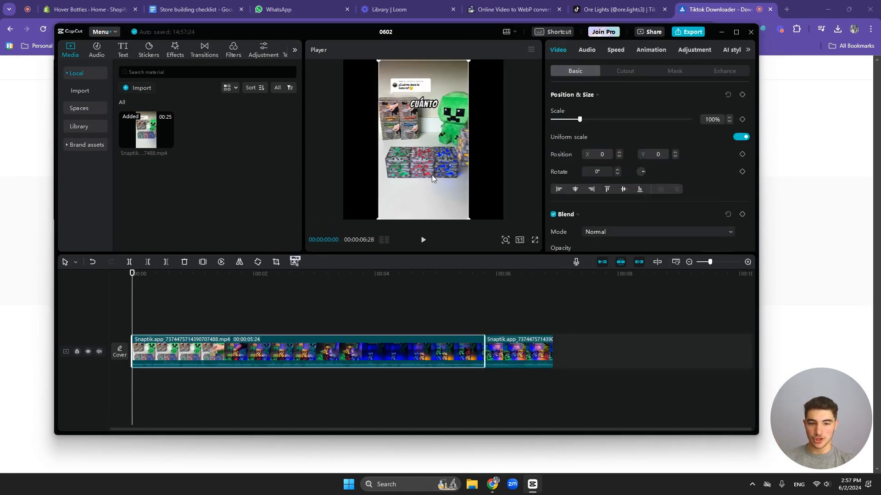
{"action": "left_click_drag", "start_coordinate": [472, 220], "coordinate": [560, 278]}
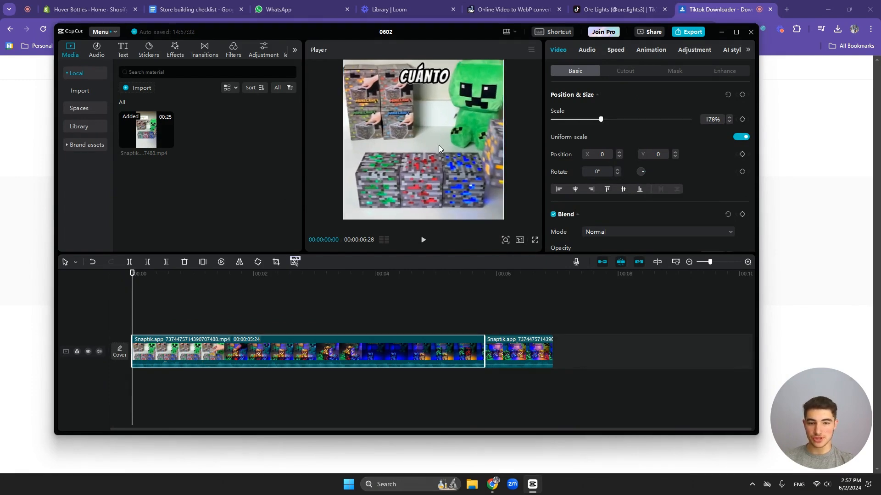
{"action": "left_click_drag", "start_coordinate": [438, 145], "coordinate": [440, 119]}
{"action": "left_click", "coordinate": [194, 301]}
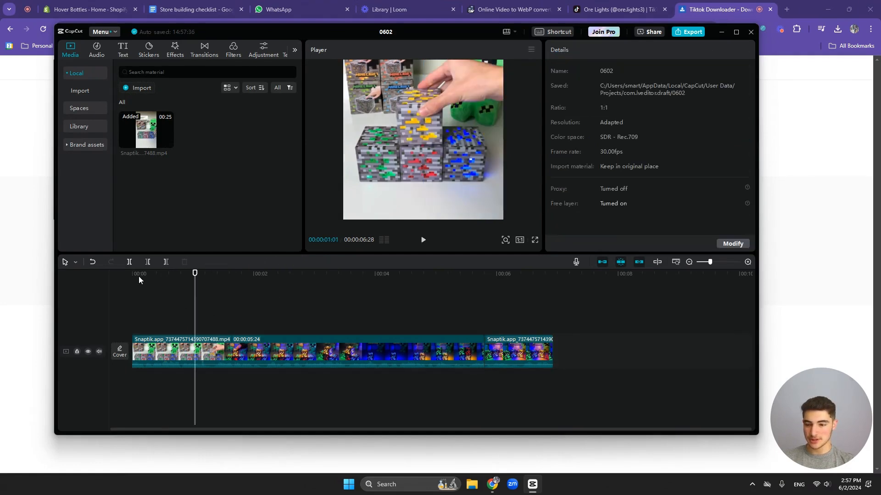
{"action": "left_click", "coordinate": [137, 275]}
{"action": "key", "text": "space"}
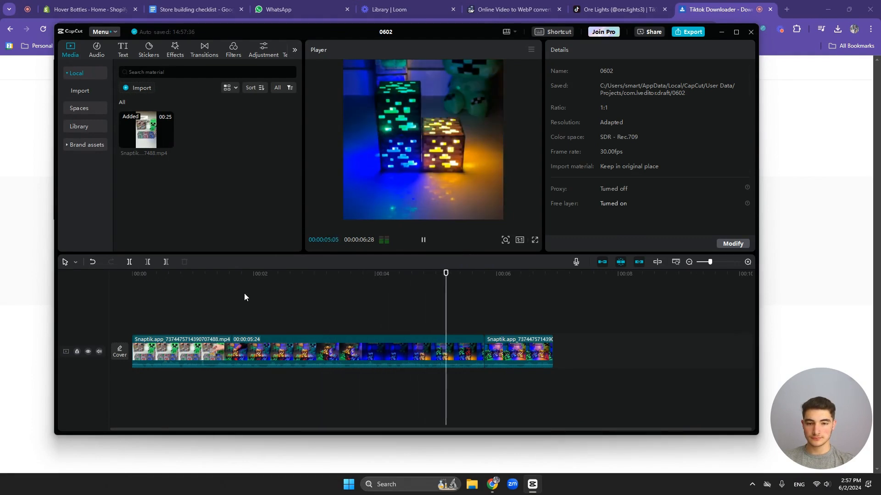
{"action": "key", "text": "space"}
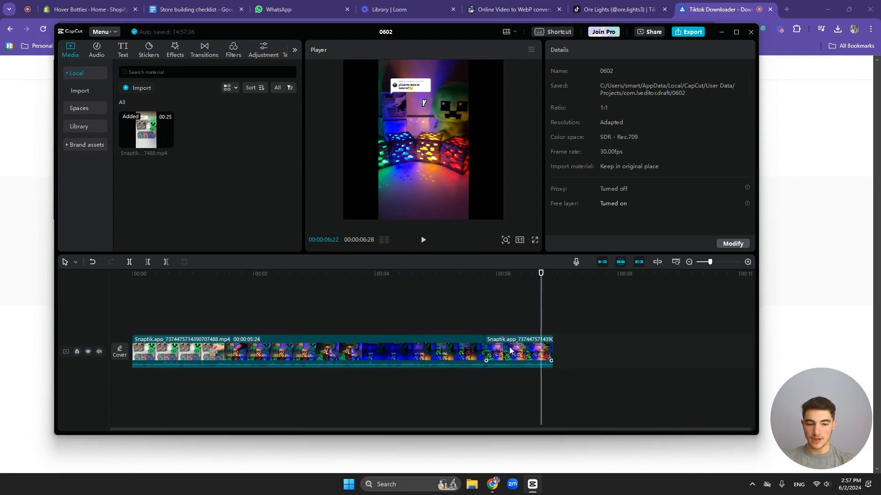
- Enlarge the second clip to 178%, shift it up within the square frame and return the playhead to the start
{"action": "left_click_drag", "start_coordinate": [467, 218], "coordinate": [554, 287]}
{"action": "left_click_drag", "start_coordinate": [420, 159], "coordinate": [418, 133]}
{"action": "left_click_drag", "start_coordinate": [520, 272], "coordinate": [92, 275]}
- Play the sequence, lower the first clip's picture slightly to Y 583, play the rest and return to the start
{"action": "key", "text": "space"}
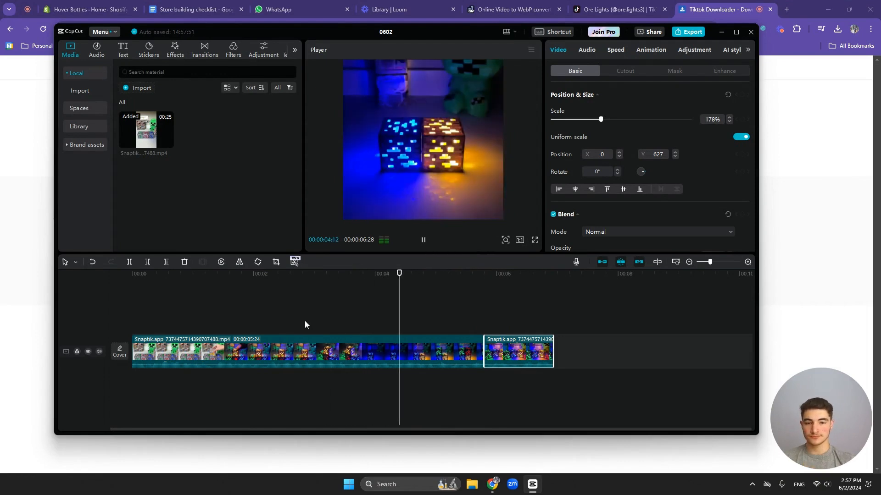
{"action": "key", "text": "space"}
{"action": "left_click", "coordinate": [422, 151]}
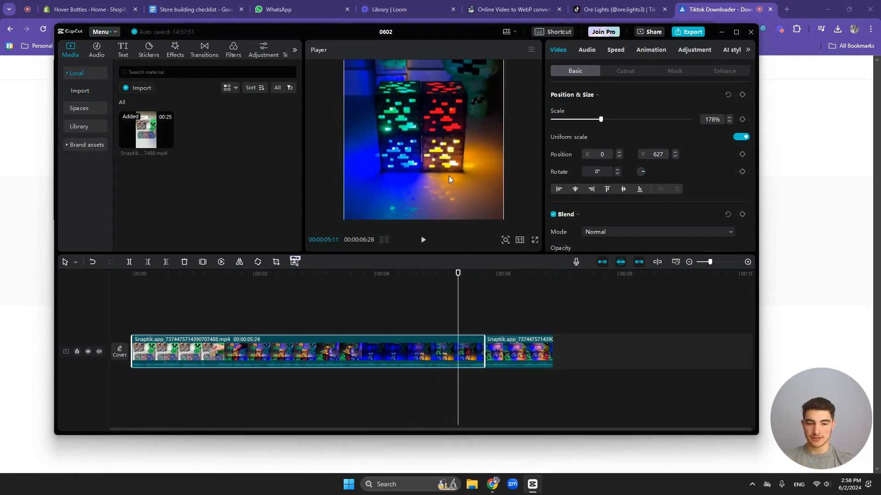
{"action": "left_click_drag", "start_coordinate": [437, 168], "coordinate": [437, 166]}
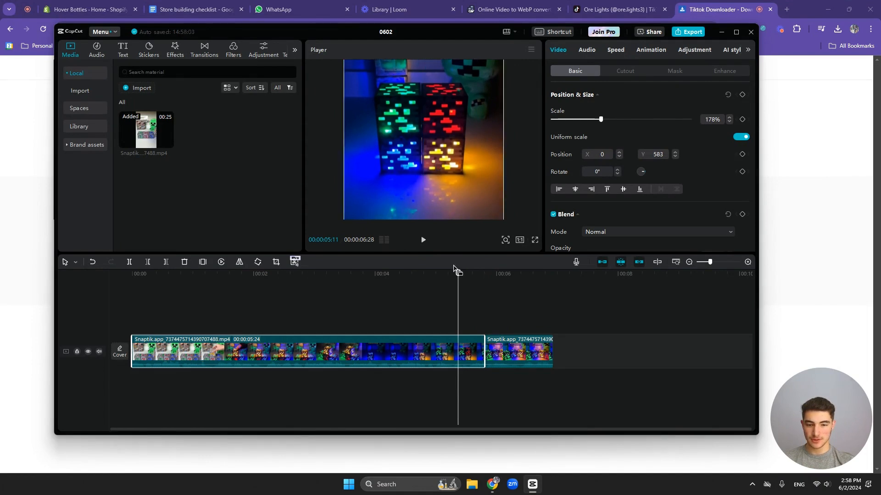
{"action": "key", "text": "space"}
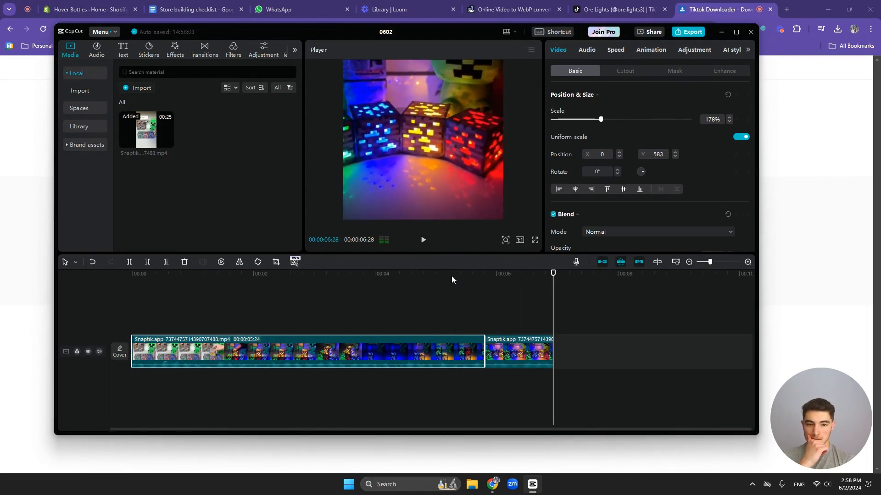
{"action": "left_click_drag", "start_coordinate": [447, 276], "coordinate": [125, 271]}
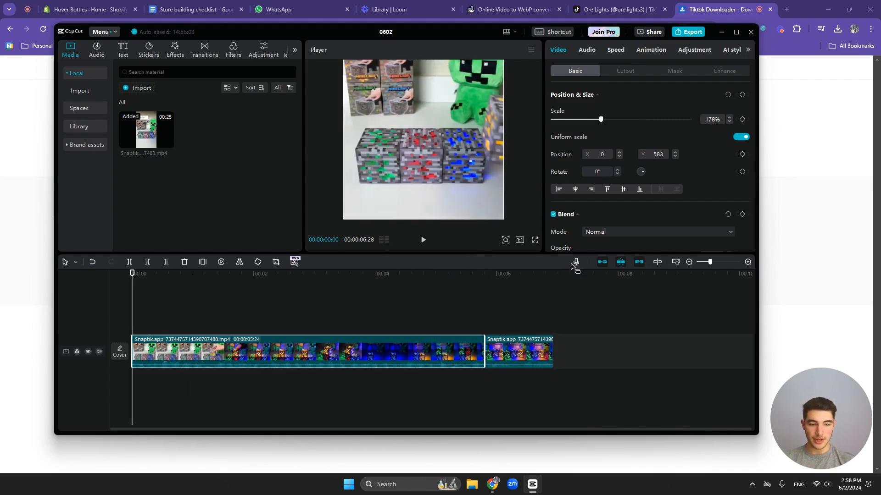
- Mute the video track, play the whole sequence and return the playhead to the start
{"action": "left_click", "coordinate": [99, 352]}
{"action": "key", "text": "space"}
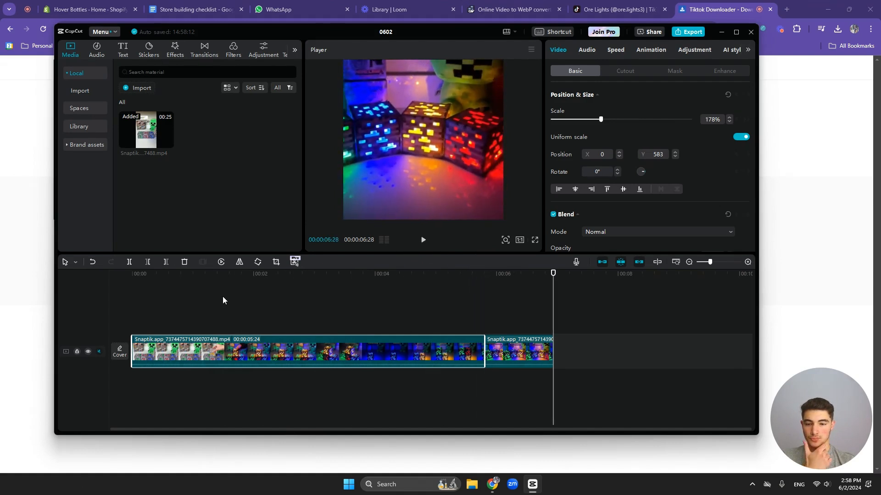
{"action": "left_click_drag", "start_coordinate": [156, 276], "coordinate": [106, 286]}
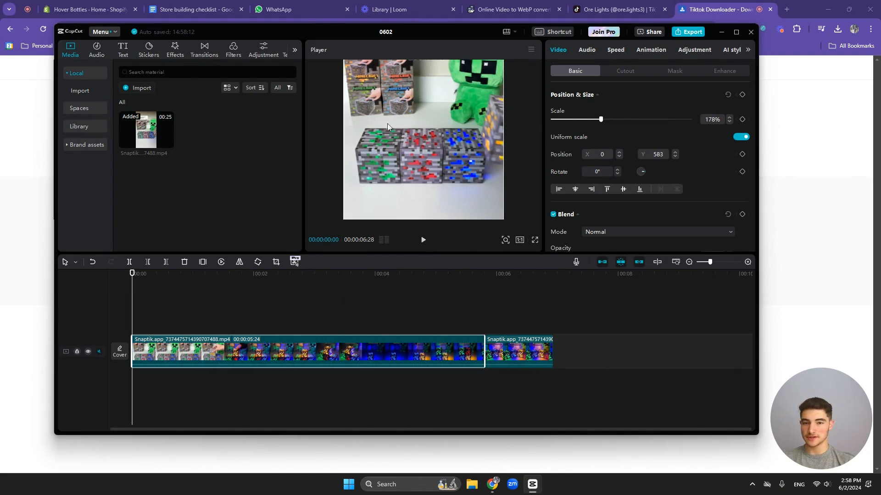
- Export the video with the title GIF1 at 720P resolution and dismiss the sharing options
{"action": "left_click", "coordinate": [688, 33]}
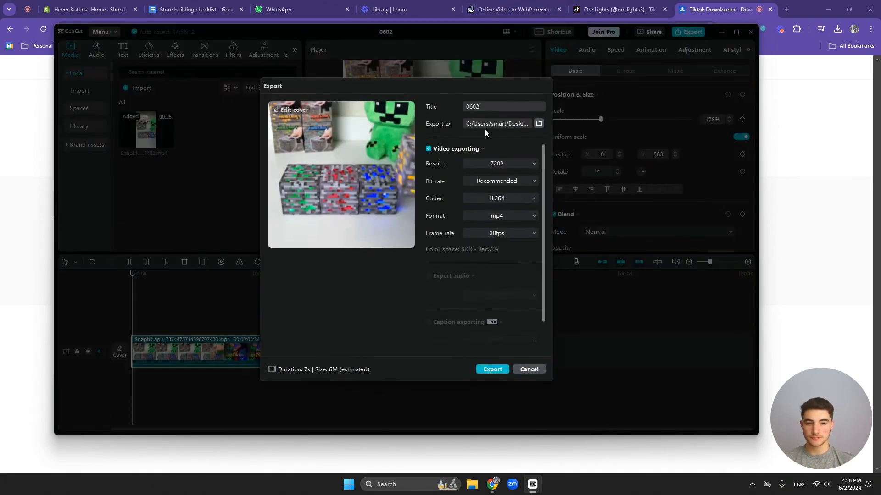
{"action": "double_click", "coordinate": [491, 107]}
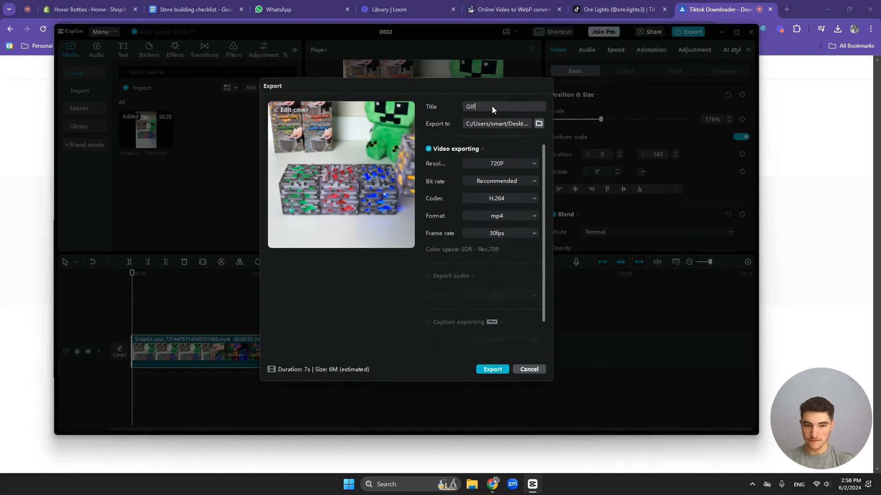
{"action": "left_click", "coordinate": [509, 163]}
{"action": "left_click", "coordinate": [503, 193]}
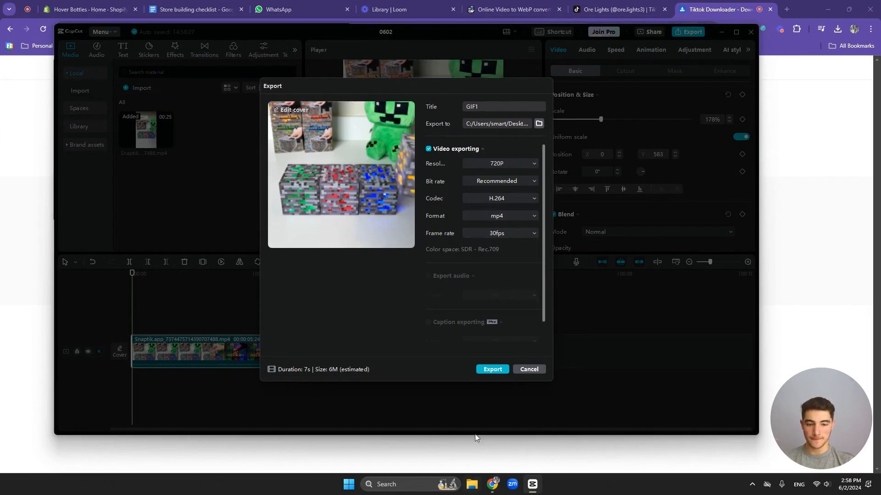
{"action": "left_click", "coordinate": [484, 368]}
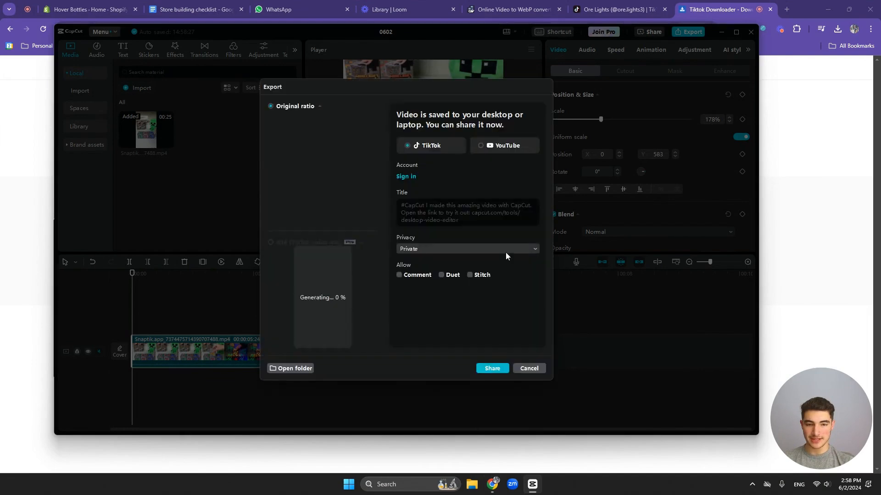
{"action": "left_click", "coordinate": [539, 369]}
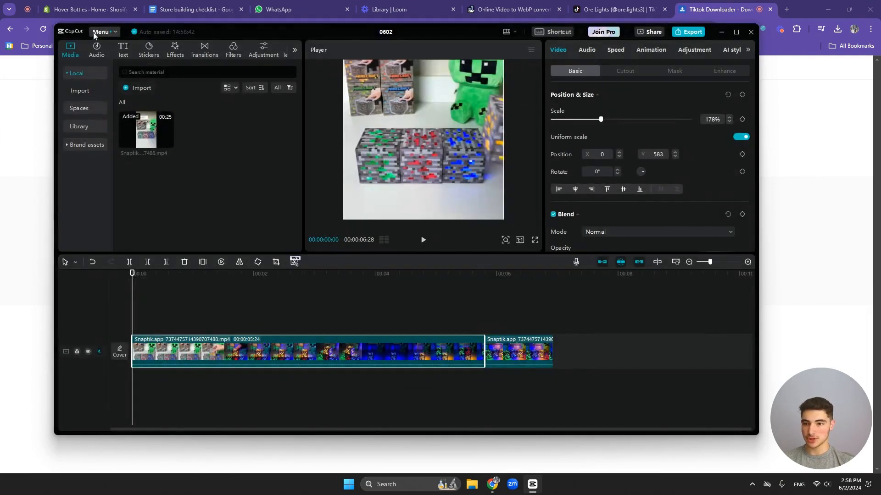
{"action": "left_click", "coordinate": [136, 131]}
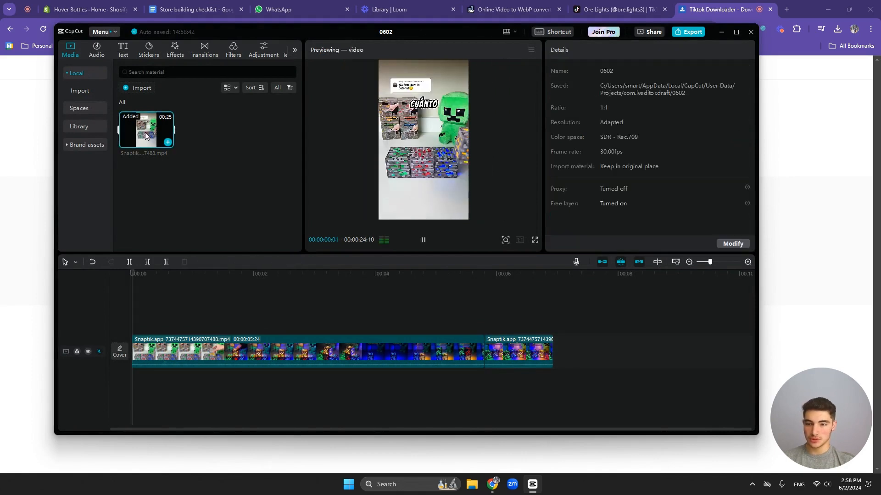
{"action": "key", "text": "Delete"}
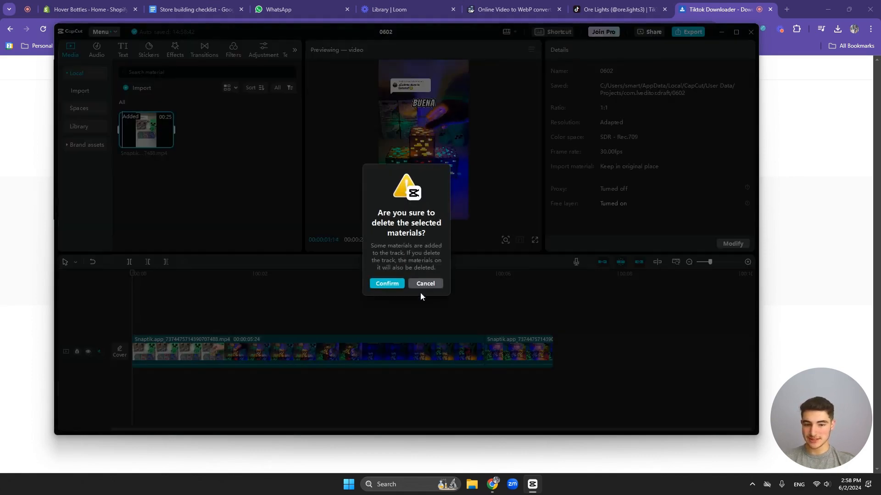
{"action": "left_click", "coordinate": [385, 284]}
{"action": "left_click", "coordinate": [206, 153]}
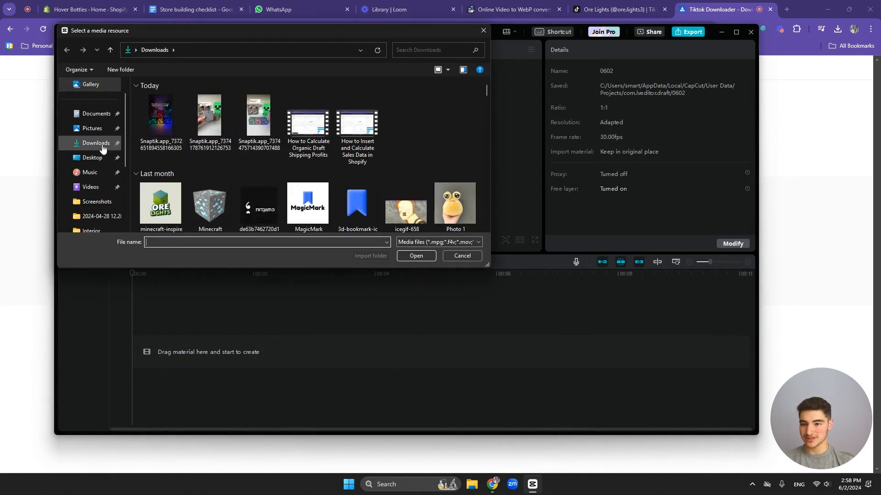
{"action": "double_click", "coordinate": [214, 121]}
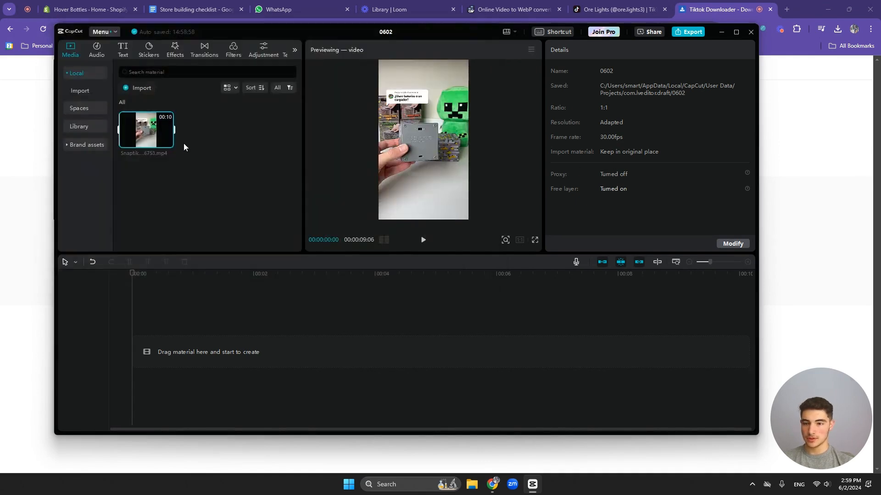
{"action": "left_click_drag", "start_coordinate": [161, 136], "coordinate": [183, 355]}
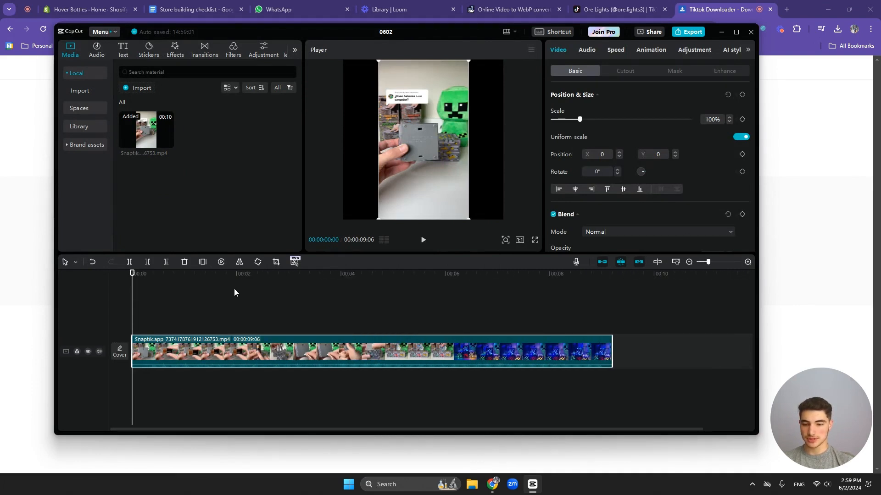
- Play the new clip from the beginning to review its footage and return the playhead to the start
{"action": "key", "text": "space"}
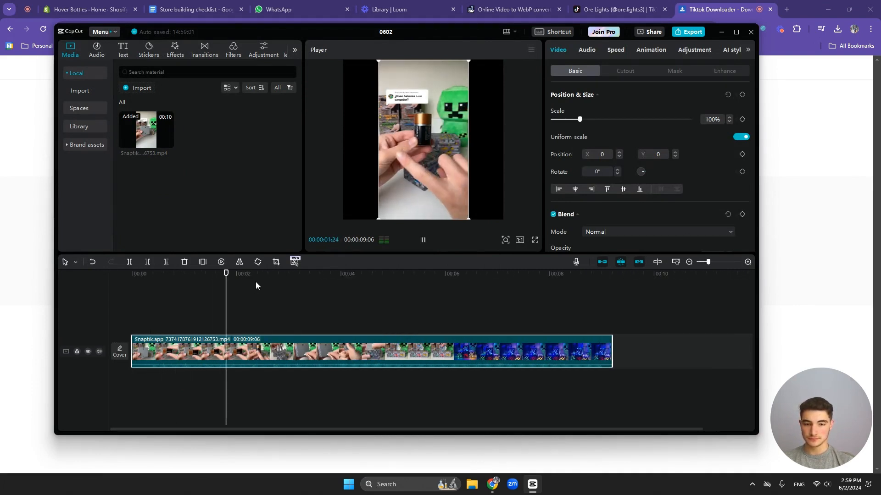
{"action": "left_click", "coordinate": [110, 274]}
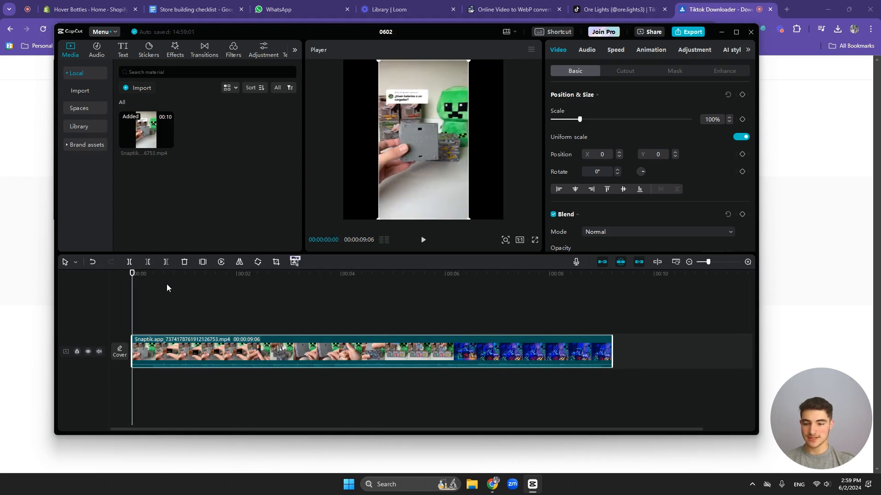
{"action": "key", "text": "space"}
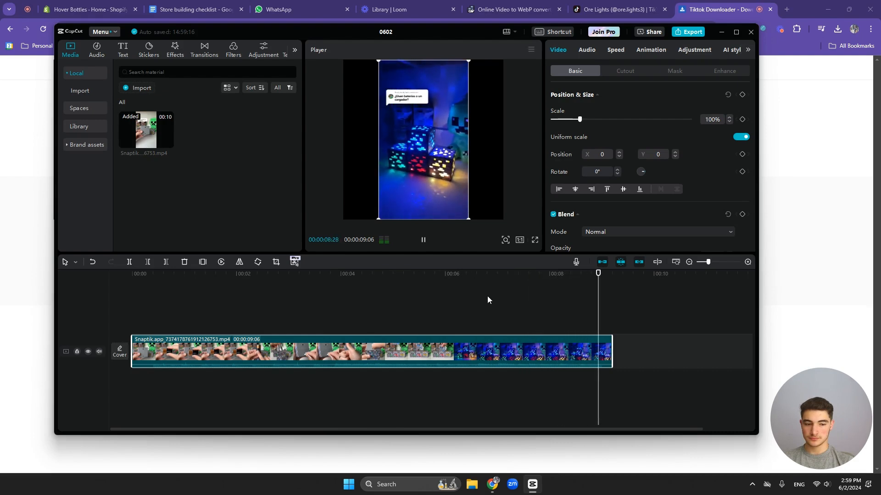
{"action": "left_click_drag", "start_coordinate": [559, 279], "coordinate": [73, 269]}
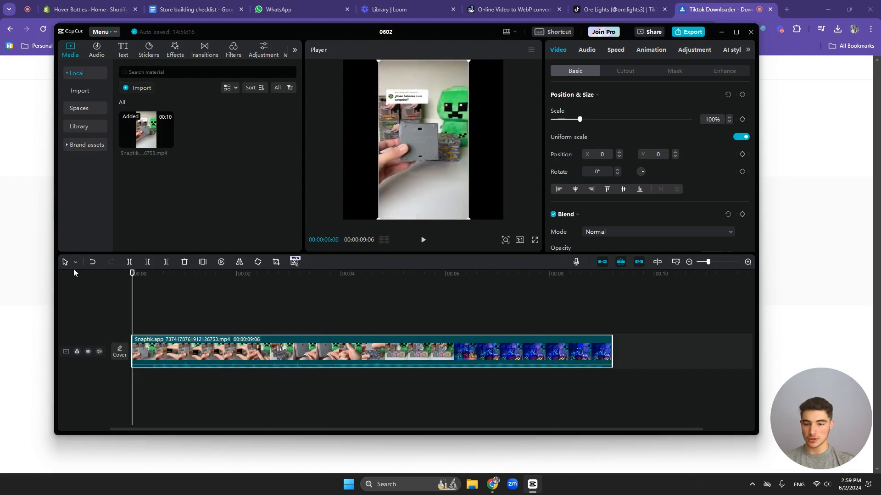
- Split the clip at 00:00:00:26 and delete the opening portion before the cut
{"action": "key", "text": "space"}
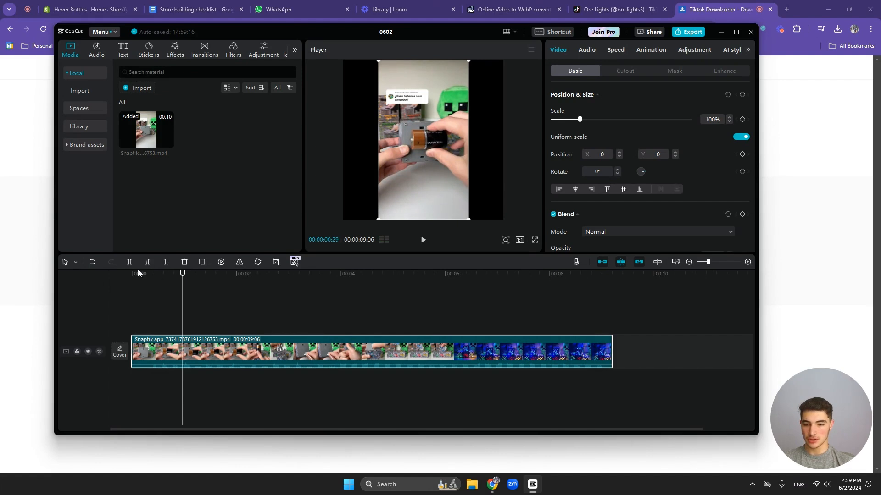
{"action": "left_click_drag", "start_coordinate": [138, 272], "coordinate": [177, 275]}
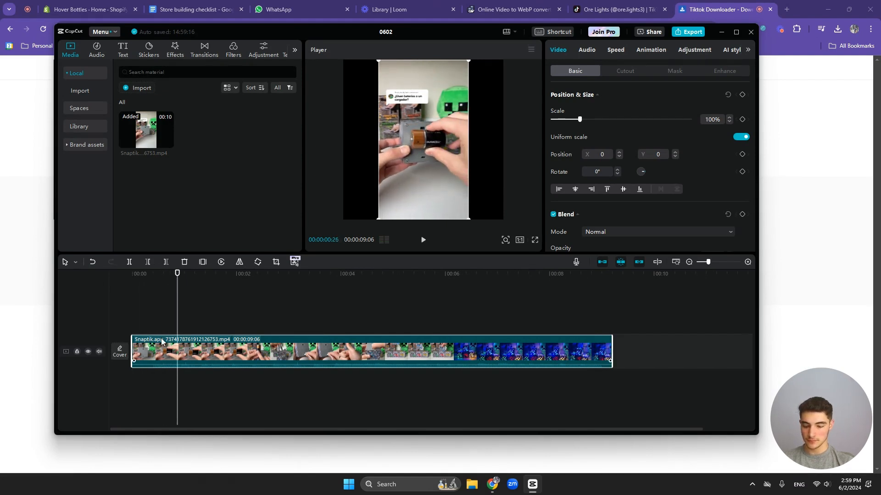
{"action": "key", "text": "ctrl+b"}
{"action": "key", "text": "Delete"}
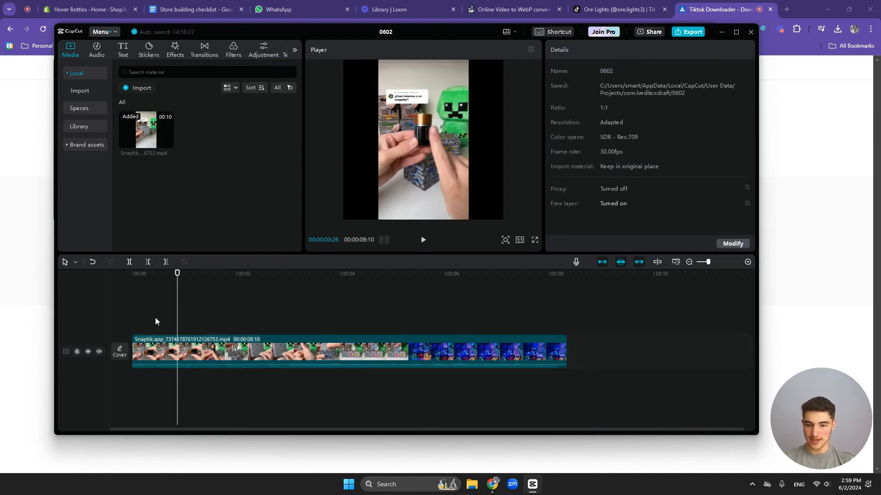
- Play the trimmed clip from the beginning and split it at 00:00:02:22
{"action": "left_click_drag", "start_coordinate": [161, 275], "coordinate": [132, 275]}
{"action": "key", "text": "space"}
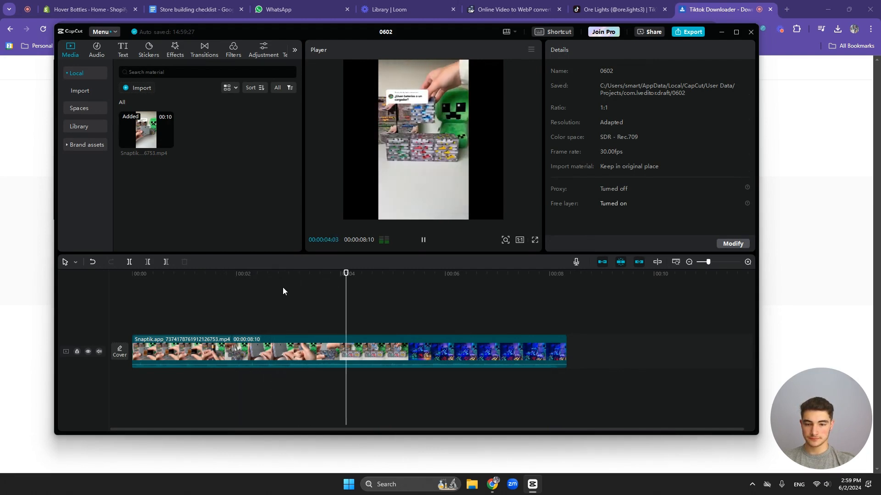
{"action": "left_click_drag", "start_coordinate": [263, 275], "coordinate": [275, 281]}
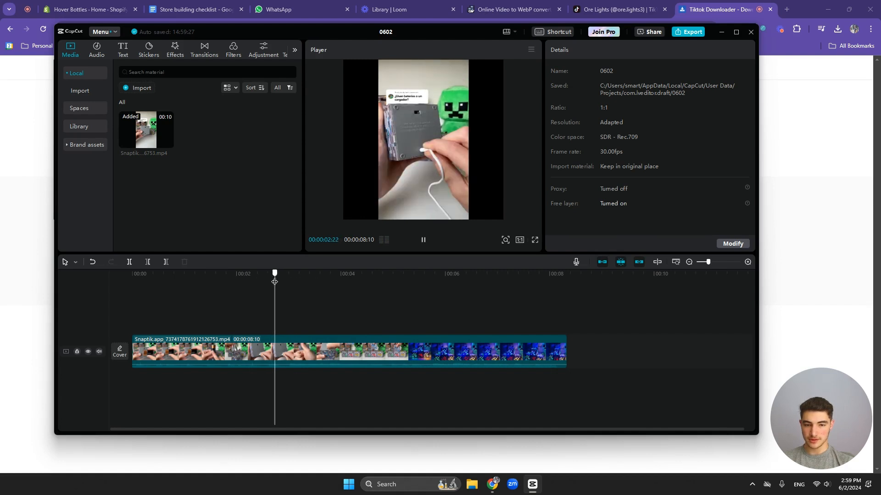
{"action": "left_click", "coordinate": [290, 345]}
{"action": "key", "text": "ctrl+b"}
{"action": "key", "text": "space"}
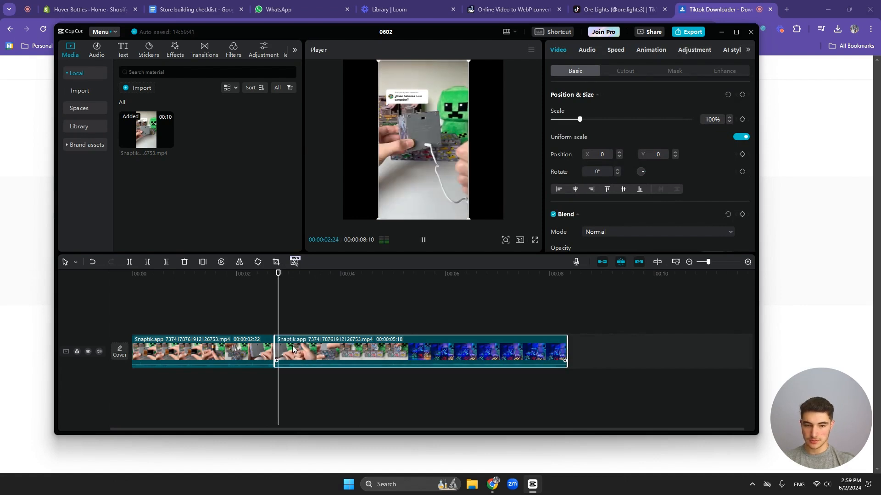
- Split the remaining footage at 00:00:03:12 and delete the short section between the two cuts
{"action": "key", "text": "space"}
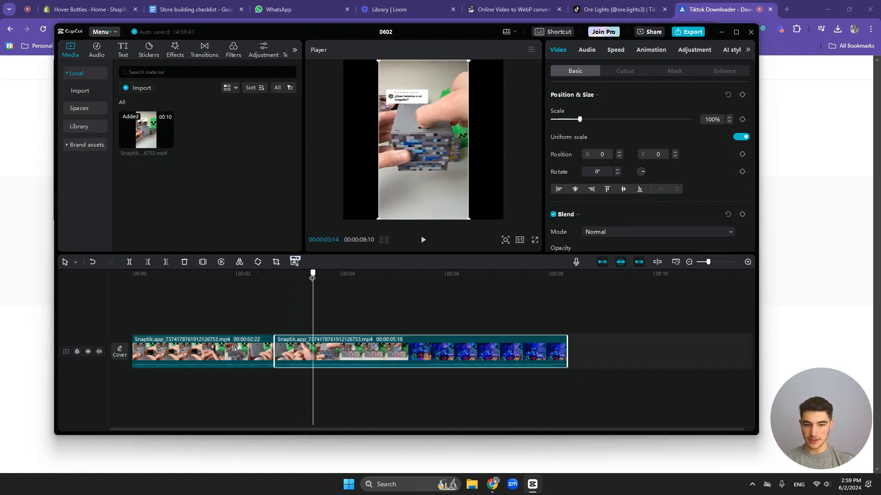
{"action": "left_click_drag", "start_coordinate": [308, 278], "coordinate": [310, 279]}
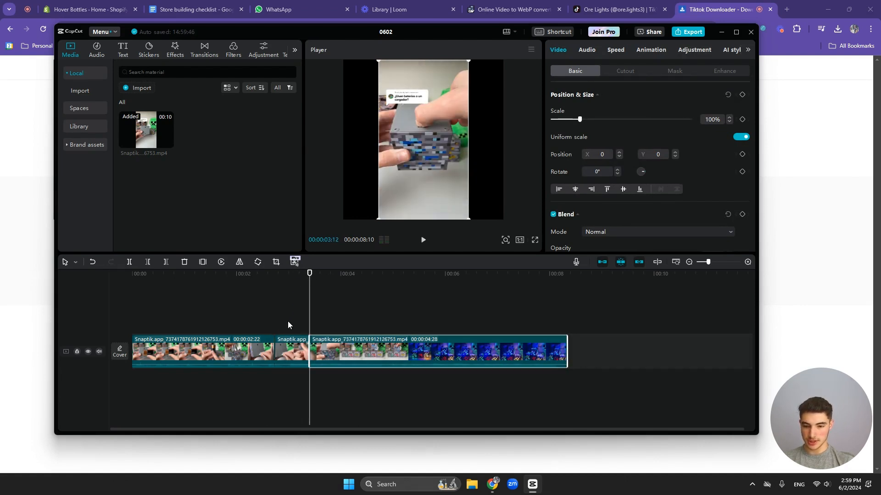
{"action": "left_click", "coordinate": [294, 346]}
{"action": "key", "text": "Delete"}
- Play through the new join and split the second segment at 00:00:03:07, where the block stacking begins
{"action": "left_click", "coordinate": [246, 276]}
{"action": "key", "text": "space"}
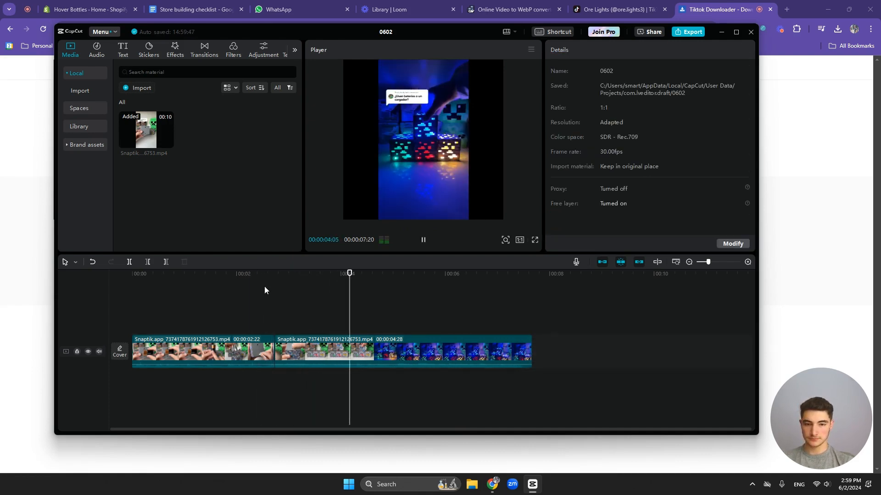
{"action": "left_click", "coordinate": [286, 275]}
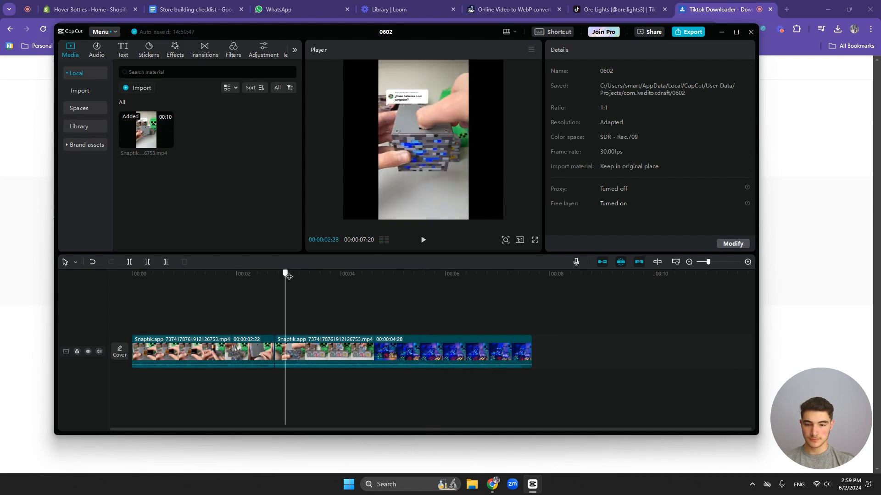
{"action": "left_click_drag", "start_coordinate": [289, 276], "coordinate": [301, 277]}
{"action": "left_click", "coordinate": [322, 353]}
{"action": "key", "text": "ctrl+b"}
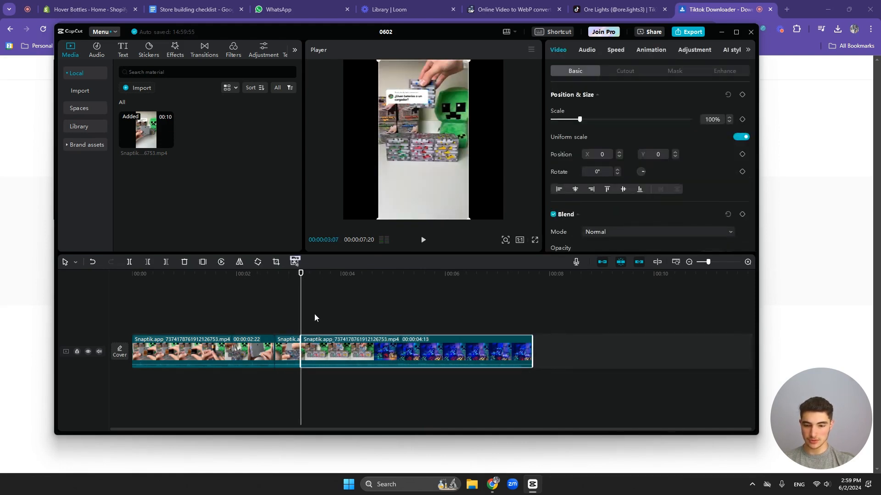
- Play the block-stacking segment and split it at 00:00:05:01
{"action": "key", "text": "space"}
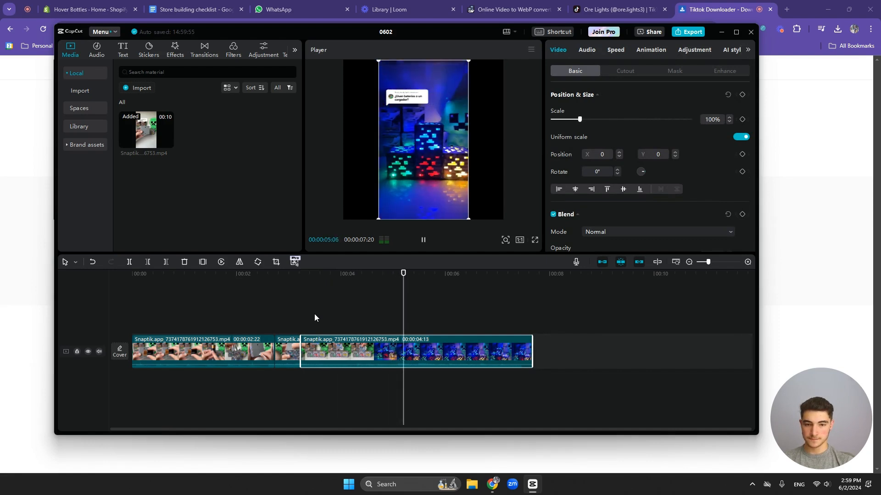
{"action": "key", "text": "space"}
{"action": "key", "text": "Left"}
{"action": "key", "text": "Left"}
{"action": "key", "text": "Left"}
{"action": "key", "text": "Left"}
{"action": "key", "text": "Left"}
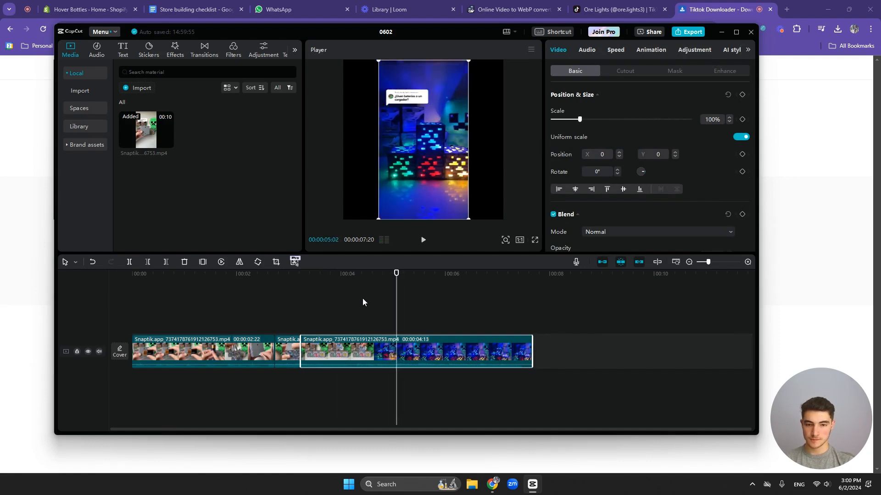
{"action": "key", "text": "ctrl+b"}
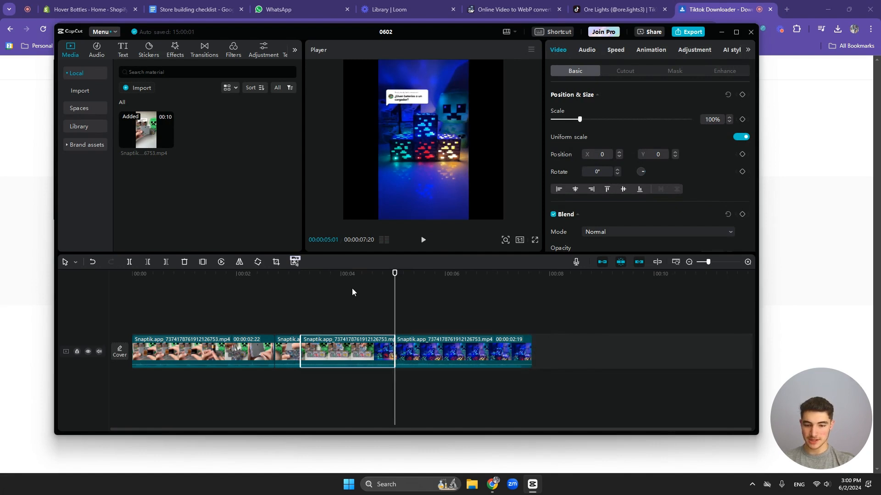
- Set the speed of the block-stacking segment to 1.5x and play back the result
{"action": "left_click", "coordinate": [343, 275]}
{"action": "left_click", "coordinate": [613, 50]}
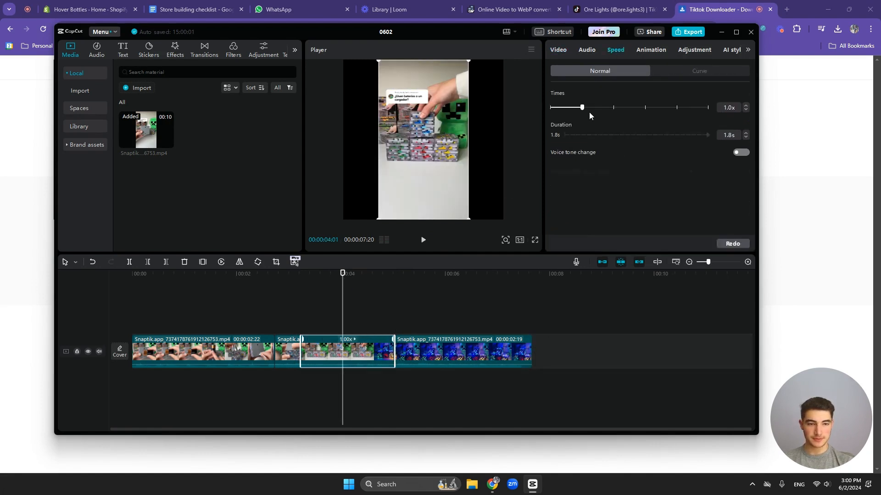
{"action": "left_click_drag", "start_coordinate": [583, 108], "coordinate": [597, 107]}
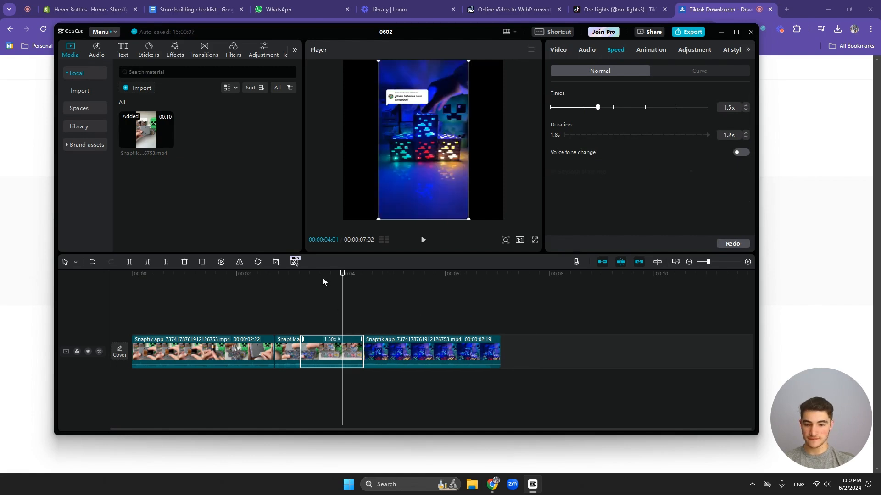
{"action": "left_click", "coordinate": [275, 275]}
{"action": "key", "text": "space"}
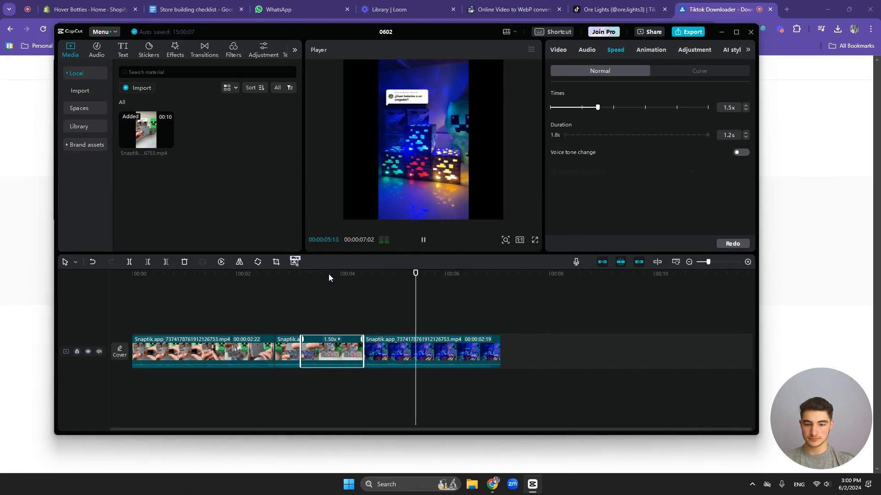
{"action": "left_click", "coordinate": [285, 274]}
- Mute the video track and play the edit from the beginning
{"action": "key", "text": "Home"}
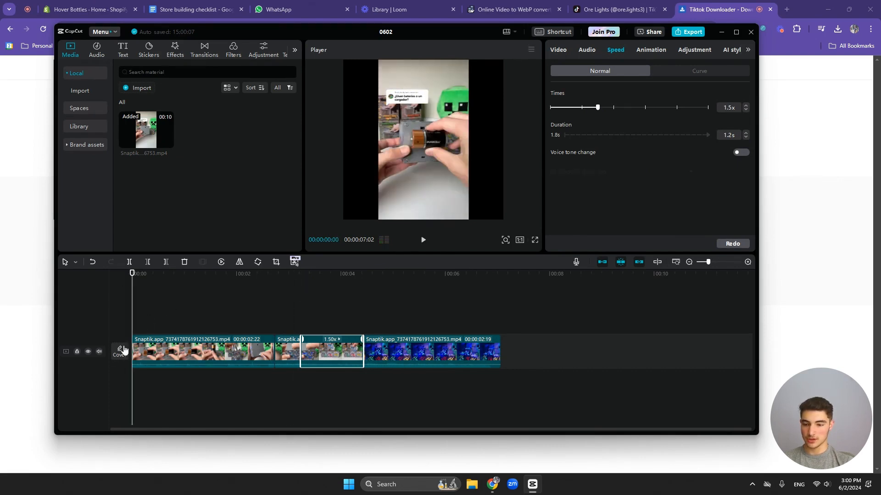
{"action": "left_click", "coordinate": [99, 351]}
{"action": "key", "text": "space"}
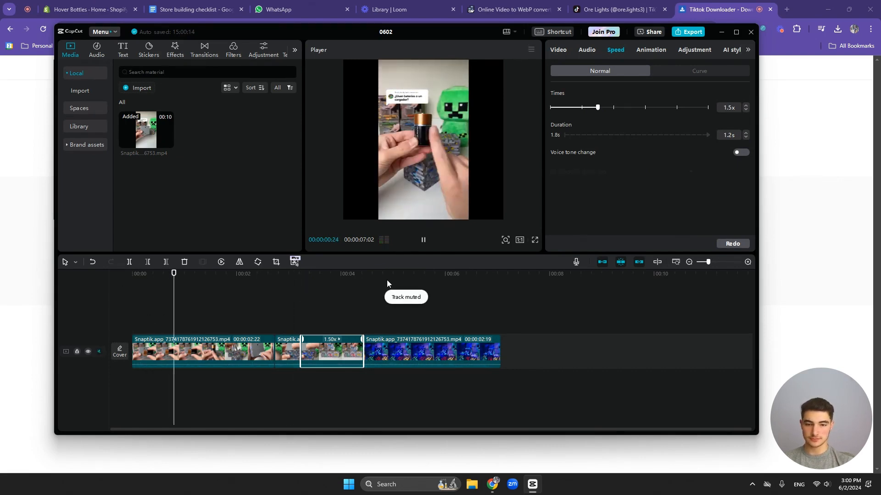
- Enlarge the first segment to fill the square frame and shift it upward so the caption bubble is cropped out
{"action": "left_click", "coordinate": [442, 201]}
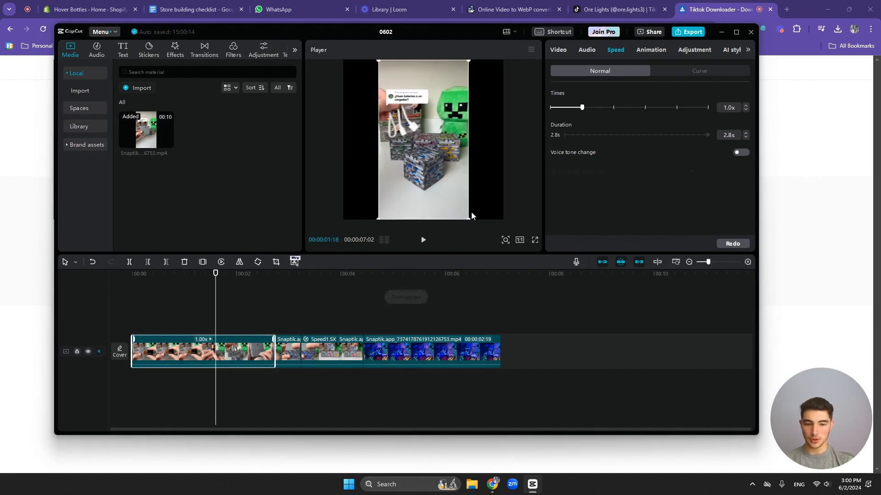
{"action": "left_click_drag", "start_coordinate": [471, 216], "coordinate": [557, 284]}
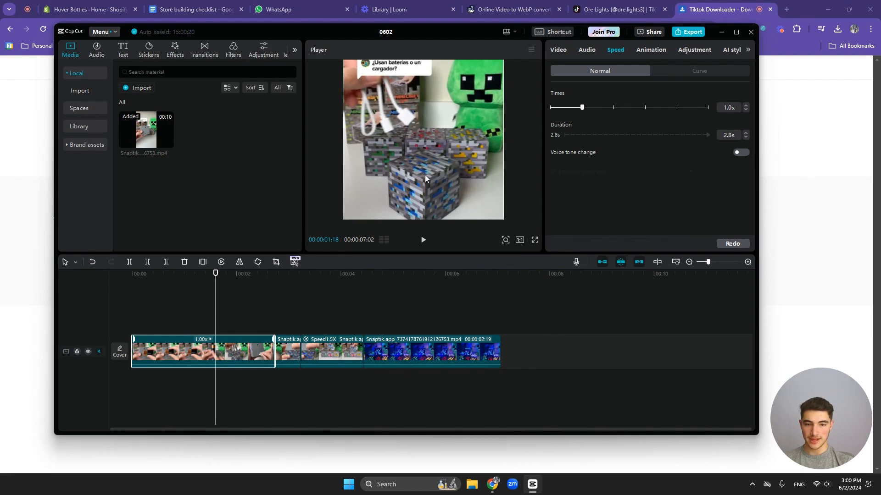
{"action": "mouse_move", "coordinate": [425, 174]}
{"action": "left_mouse_down"}
{"action": "mouse_move", "coordinate": [425, 154]}
{"action": "mouse_move", "coordinate": [399, 128]}
{"action": "mouse_move", "coordinate": [414, 163]}
{"action": "left_mouse_up"}
- Enlarge the short second segment to fill the square frame and fine-tune its position with the caption bubble cropped out
{"action": "left_click", "coordinate": [292, 346]}
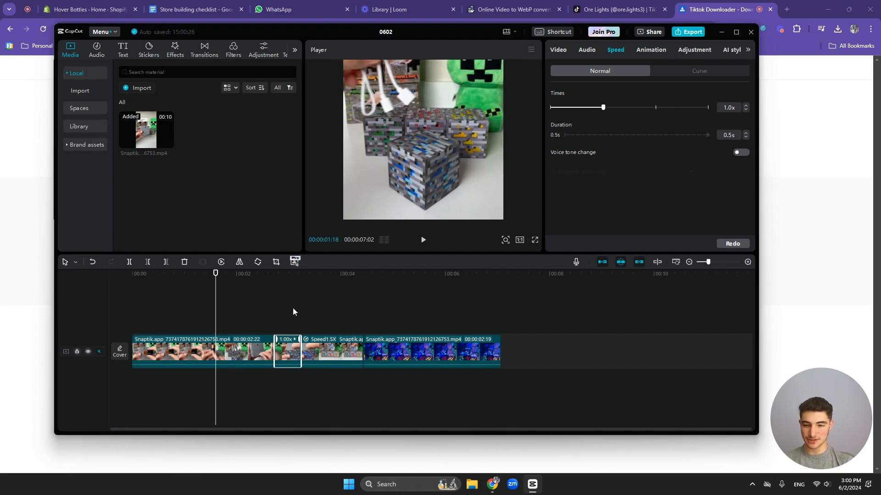
{"action": "left_click", "coordinate": [285, 274]}
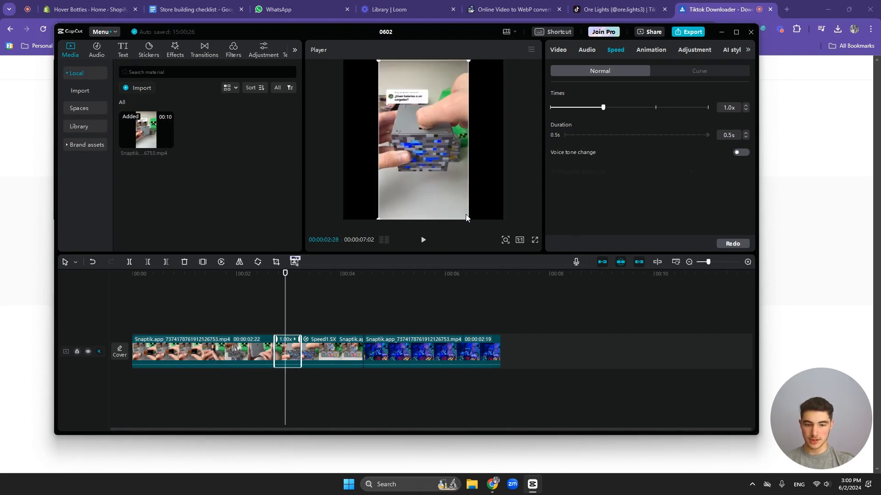
{"action": "left_click_drag", "start_coordinate": [464, 219], "coordinate": [551, 288]}
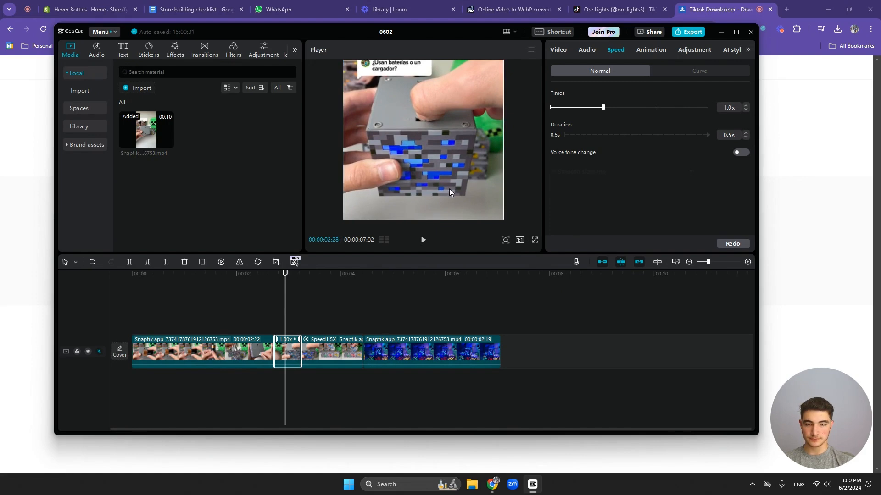
{"action": "left_click_drag", "start_coordinate": [450, 188], "coordinate": [450, 165]}
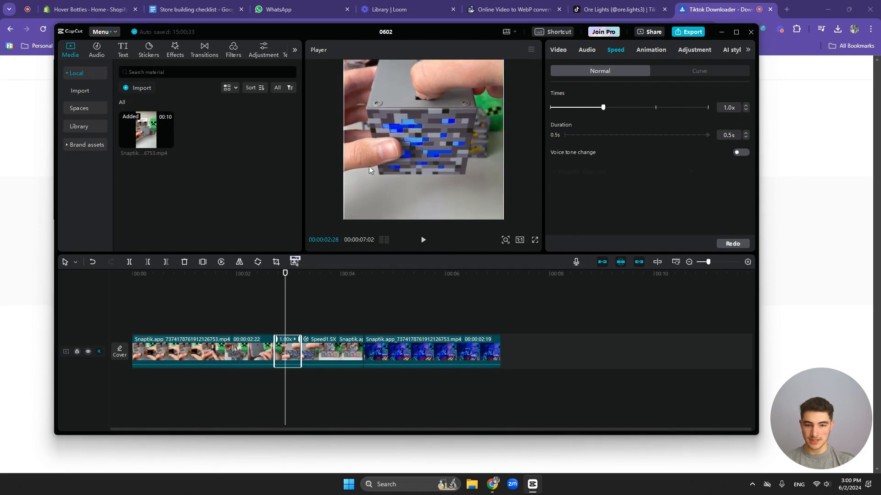
{"action": "left_click", "coordinate": [317, 346]}
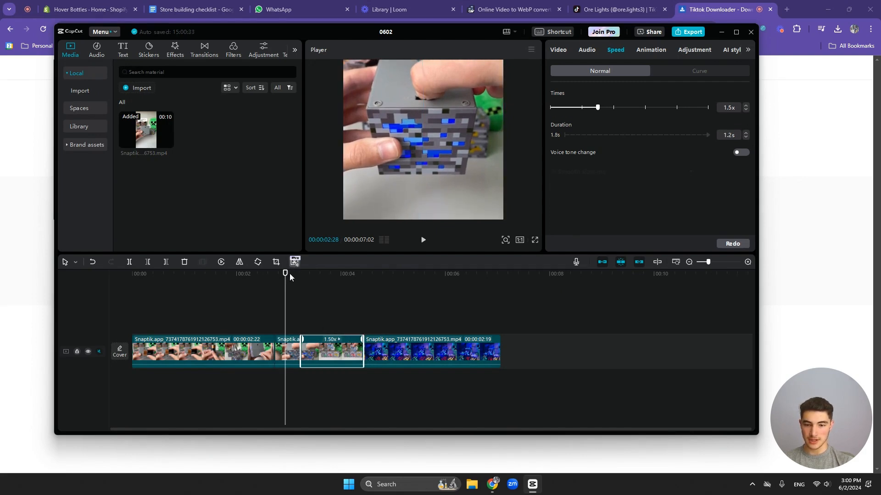
{"action": "left_click", "coordinate": [290, 347]}
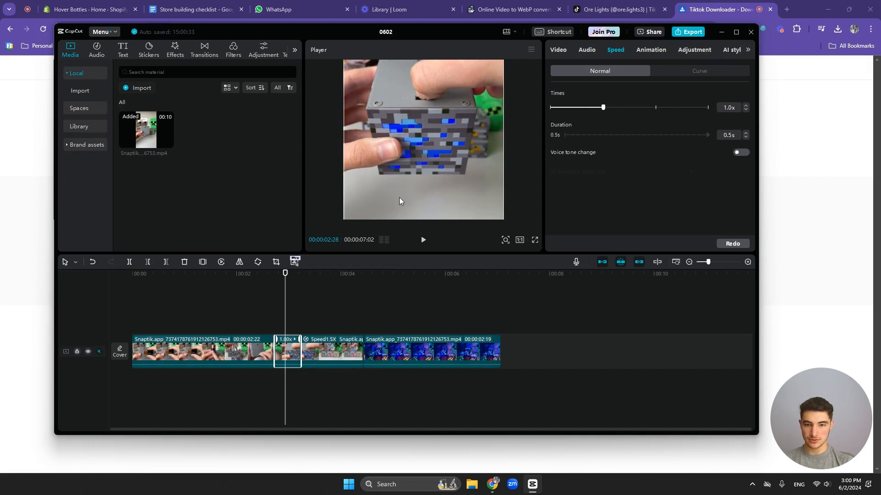
{"action": "mouse_move", "coordinate": [399, 197]}
{"action": "left_mouse_down"}
{"action": "mouse_move", "coordinate": [398, 208]}
{"action": "mouse_move", "coordinate": [400, 193]}
{"action": "left_mouse_up"}
{"action": "left_click_drag", "start_coordinate": [415, 175], "coordinate": [416, 172]}
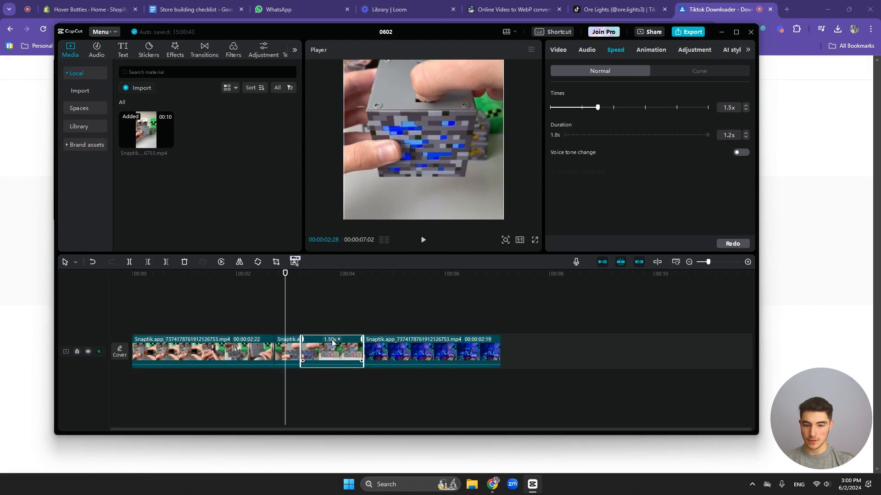
- Enlarge the 1.5x segment to fill the square frame and move it up to crop out the caption bubble
{"action": "left_click", "coordinate": [334, 273]}
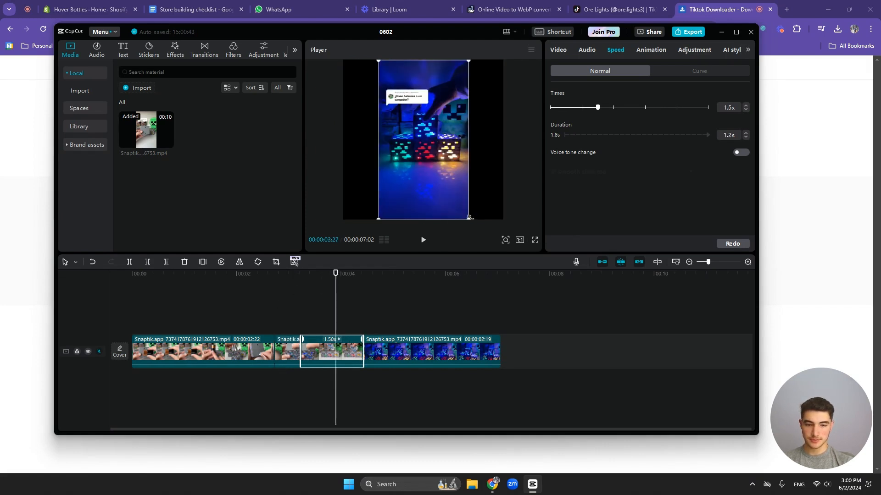
{"action": "left_click_drag", "start_coordinate": [468, 216], "coordinate": [553, 282]}
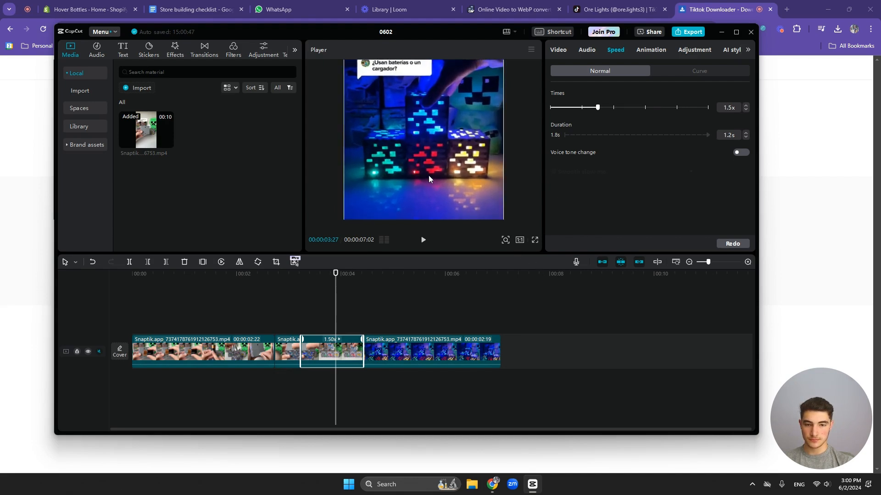
{"action": "left_click_drag", "start_coordinate": [422, 165], "coordinate": [422, 146]}
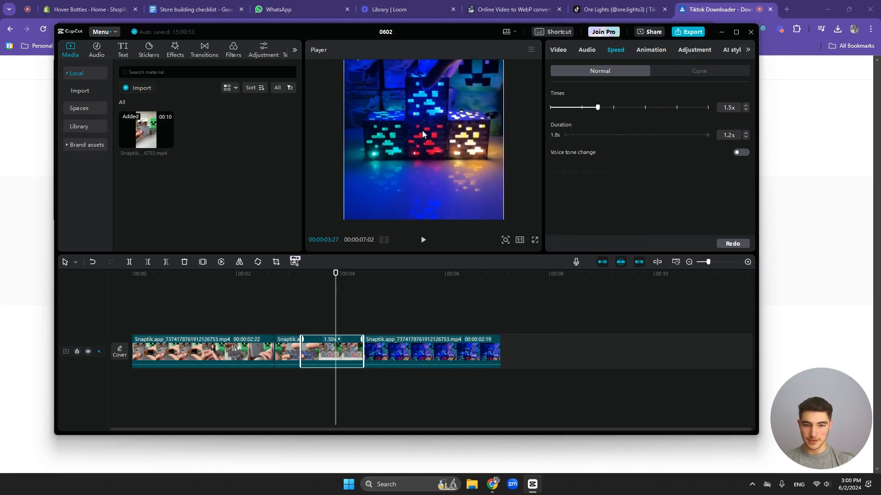
- Enlarge the last segment to fill the square frame, move it up past the caption bubble, and return the playhead to the start
{"action": "left_click", "coordinate": [402, 346]}
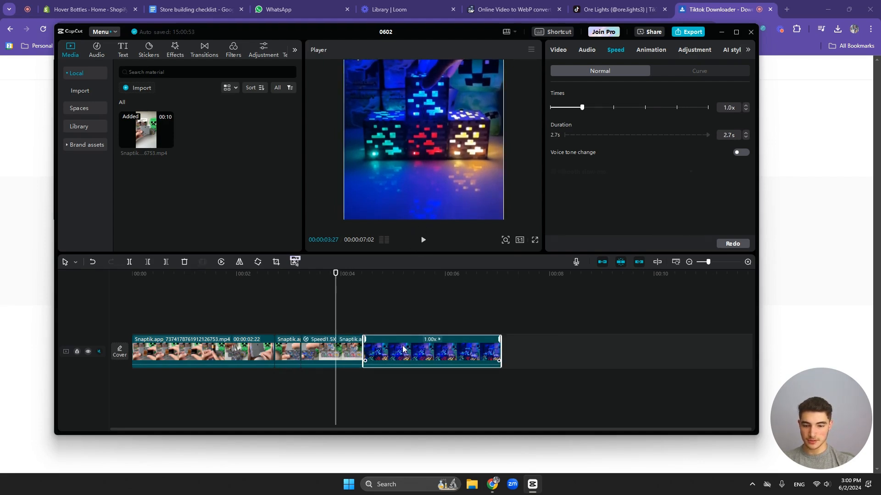
{"action": "left_click", "coordinate": [398, 274]}
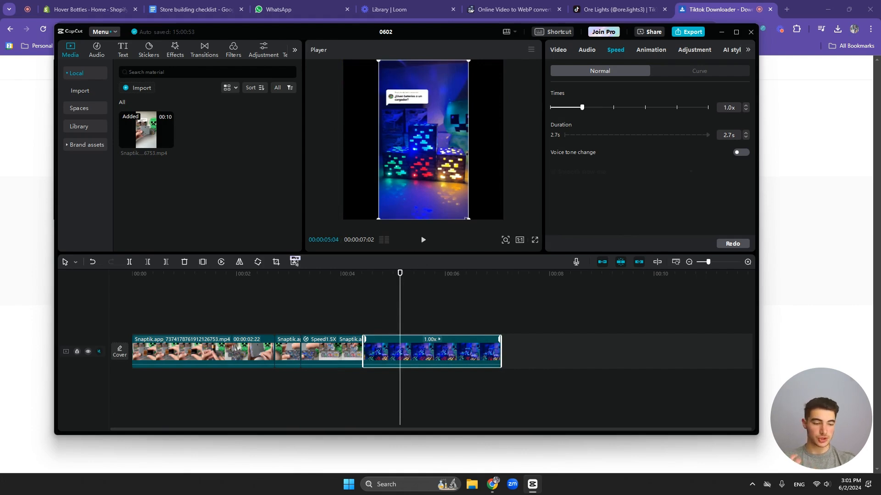
{"action": "left_click_drag", "start_coordinate": [467, 219], "coordinate": [541, 288]}
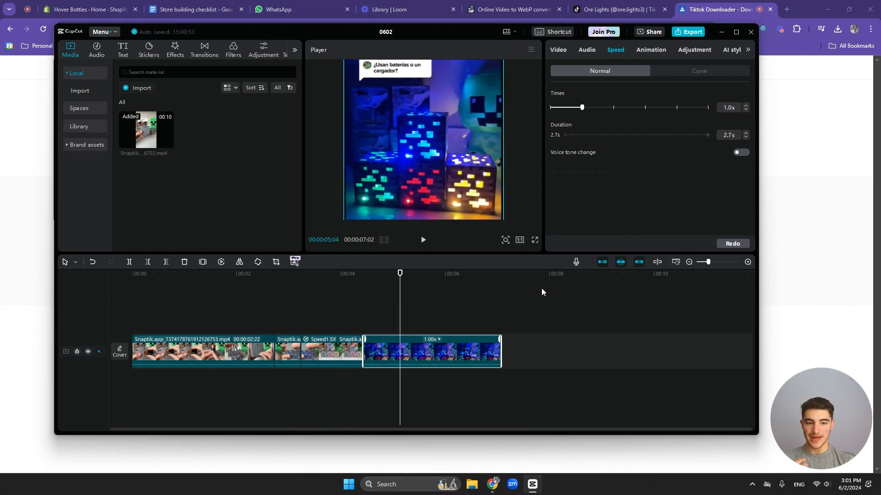
{"action": "left_click_drag", "start_coordinate": [407, 172], "coordinate": [422, 147]}
{"action": "left_click_drag", "start_coordinate": [415, 274], "coordinate": [93, 297]}
{"action": "left_click_drag", "start_coordinate": [506, 273], "coordinate": [127, 274]}
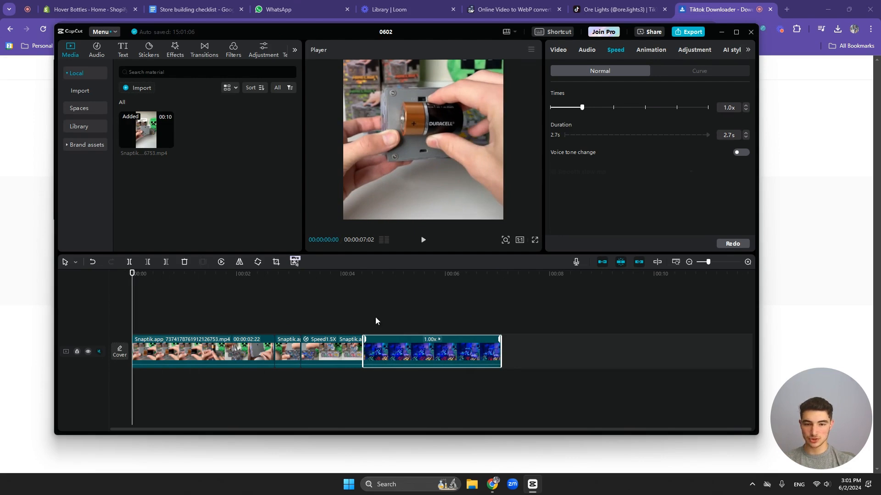
- Review the opening of the sequence and split the first segment at 00:00:01:13, where the battery shot ends
{"action": "key", "text": "space"}
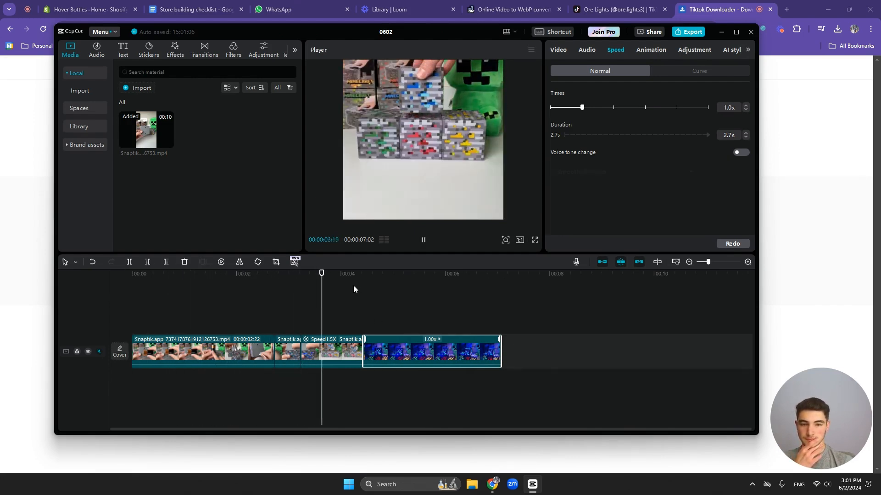
{"action": "left_click_drag", "start_coordinate": [350, 273], "coordinate": [80, 269]}
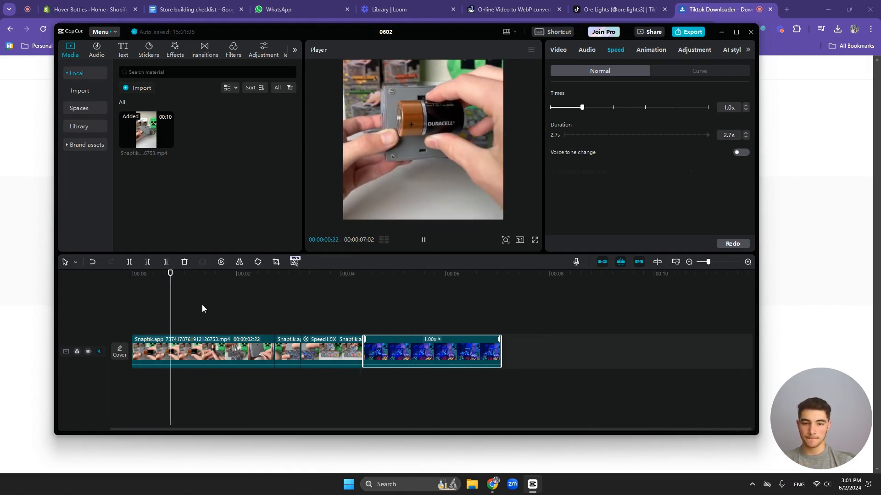
{"action": "key", "text": "space"}
{"action": "left_click", "coordinate": [409, 147]}
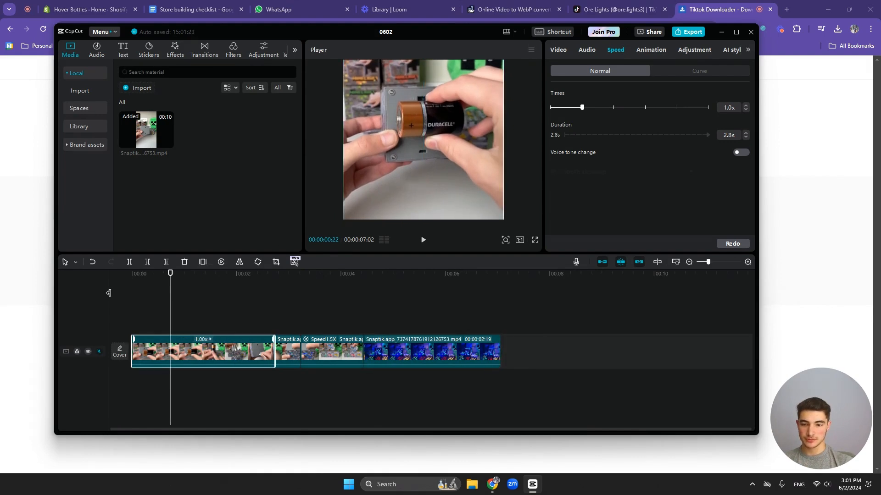
{"action": "left_click_drag", "start_coordinate": [168, 274], "coordinate": [189, 275]}
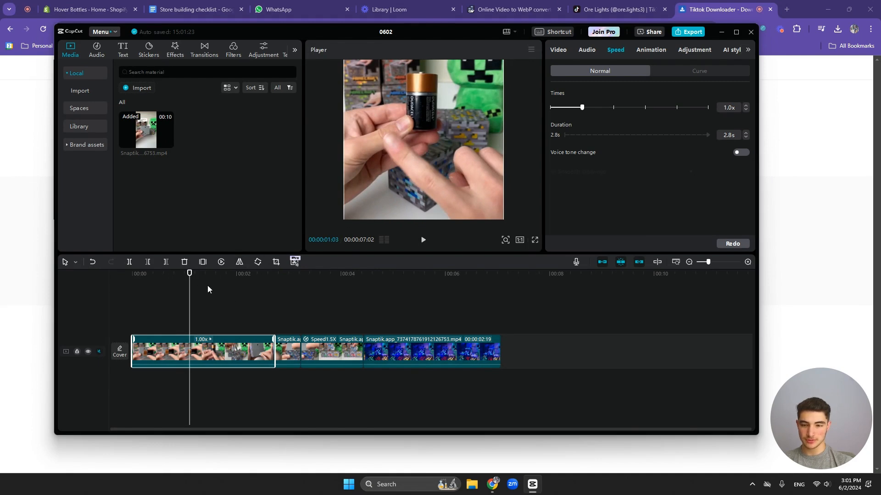
{"action": "key", "text": "space"}
{"action": "key", "text": "space"}
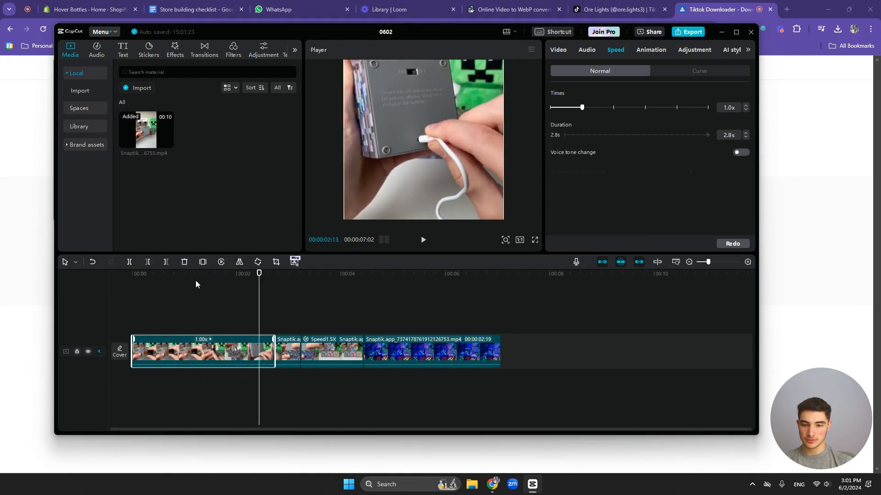
{"action": "left_click_drag", "start_coordinate": [192, 274], "coordinate": [206, 272]}
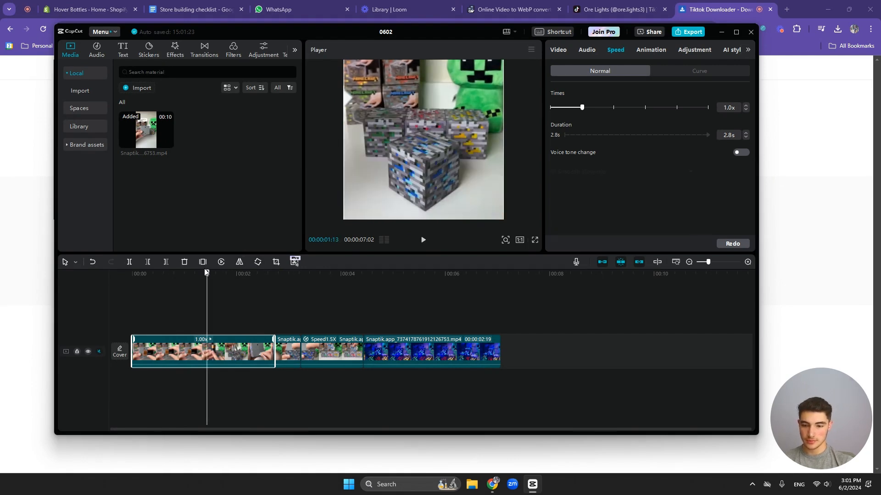
{"action": "key", "text": "space"}
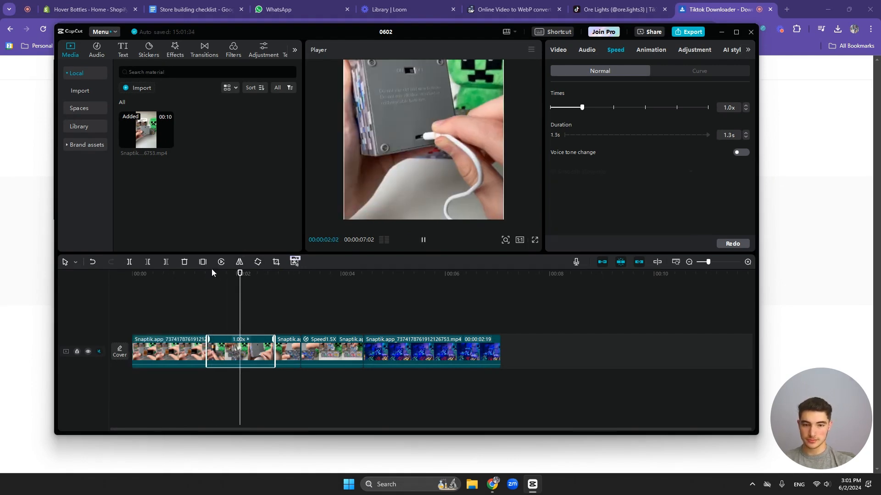
- Split the segment again at 00:00:02:00 and delete the piece between 1:13 and 2:00
{"action": "left_click", "coordinate": [237, 277]}
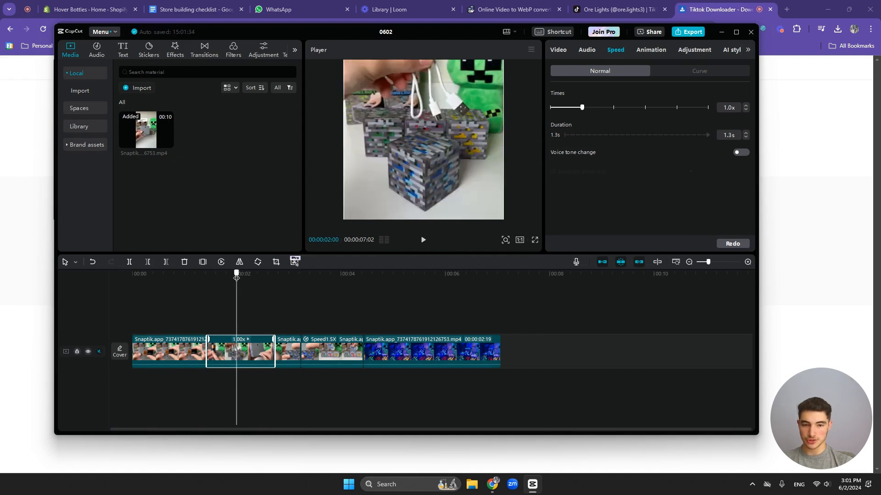
{"action": "left_click_drag", "start_coordinate": [236, 278], "coordinate": [236, 277]}
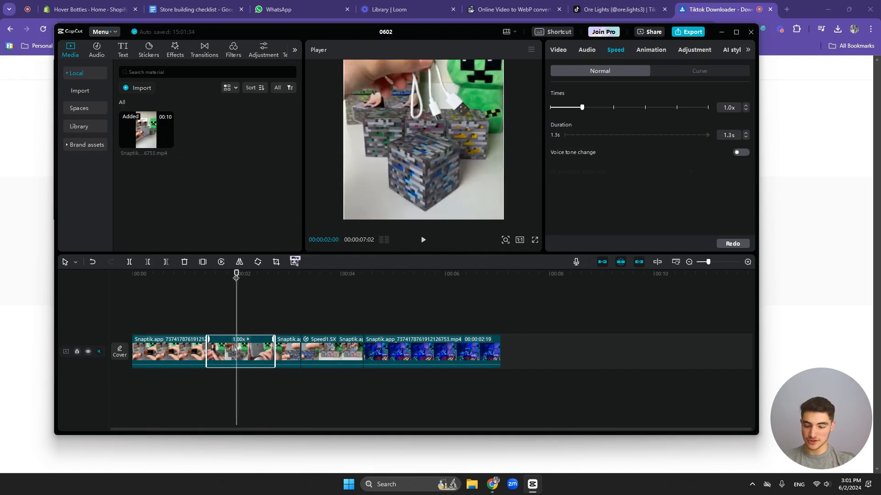
{"action": "key", "text": "Delete"}
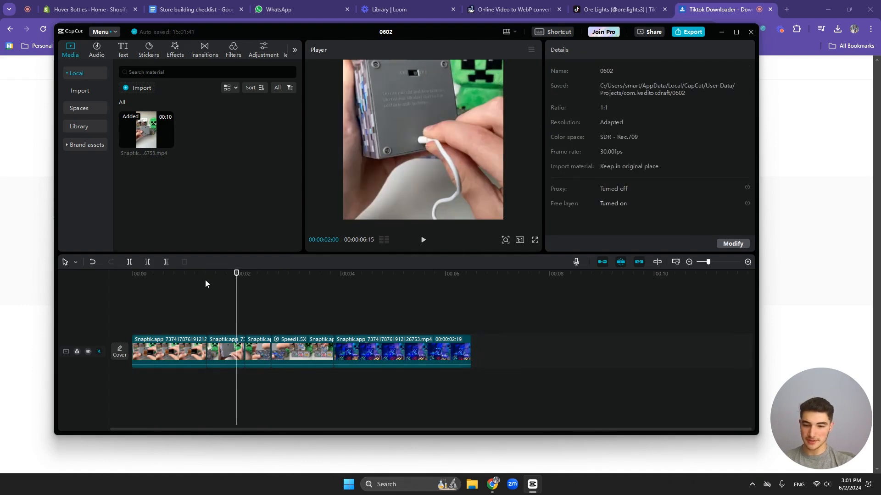
- Review the new cut and delete the short third segment just before the 1.5x segment
{"action": "left_click", "coordinate": [186, 273]}
{"action": "key", "text": "space"}
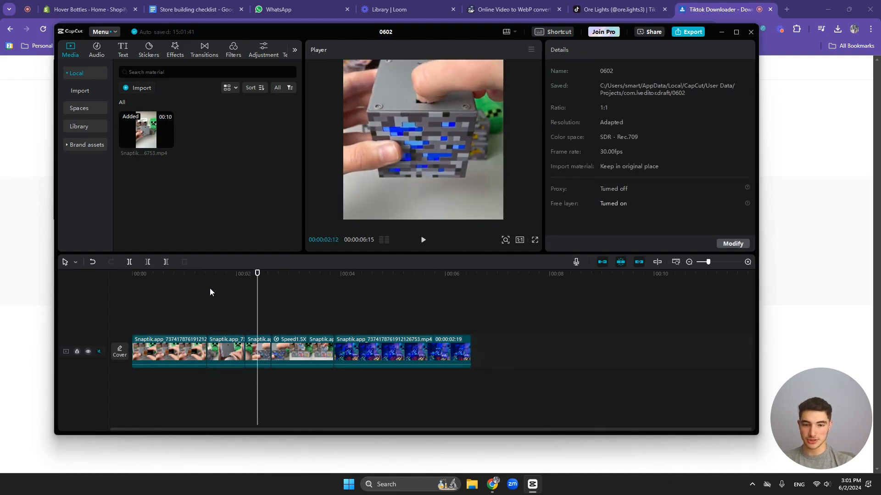
{"action": "left_click_drag", "start_coordinate": [237, 275], "coordinate": [251, 281]}
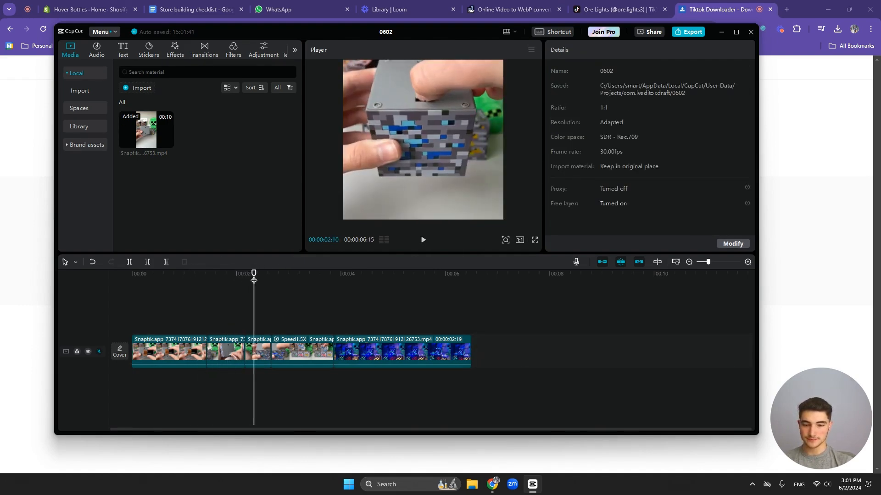
{"action": "left_click", "coordinate": [265, 352]}
{"action": "left_click_drag", "start_coordinate": [380, 181], "coordinate": [378, 181]}
{"action": "key", "text": "Delete"}
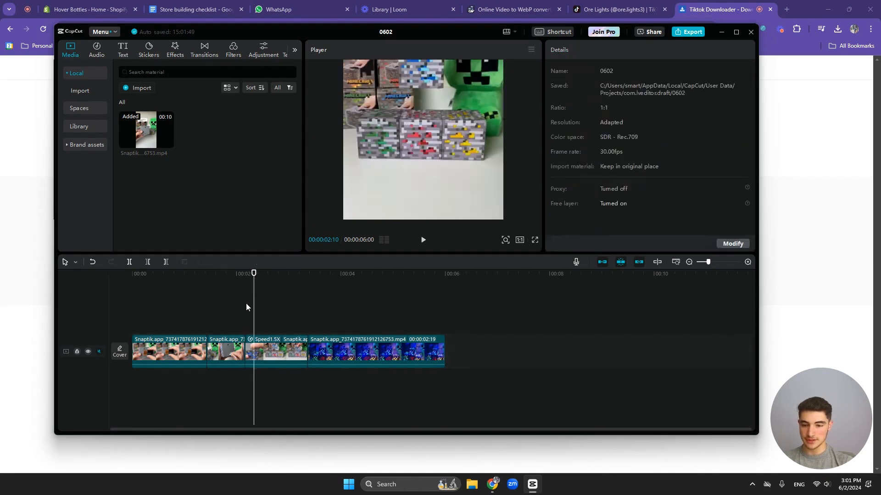
- Play the shortened sequence from the start and trim the end of the first segment back to 00:00:01:12
{"action": "left_click", "coordinate": [228, 275]}
{"action": "key", "text": "Home"}
{"action": "key", "text": "space"}
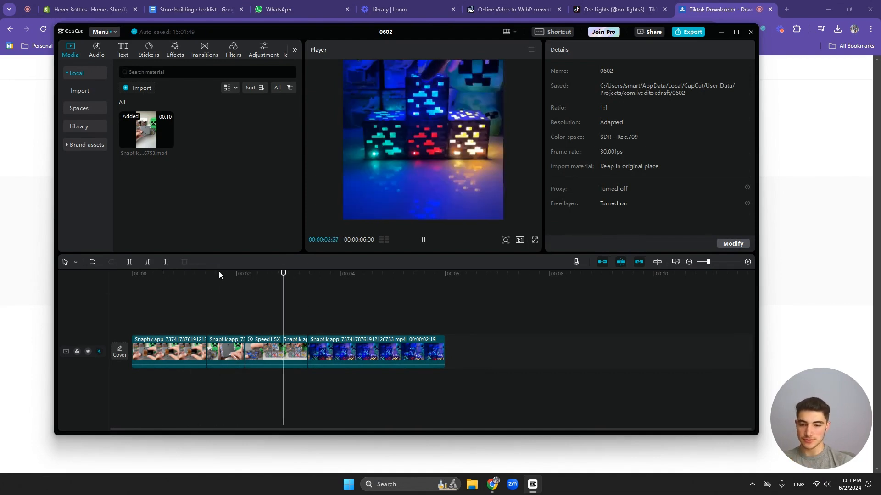
{"action": "mouse_move", "coordinate": [193, 274]}
{"action": "left_mouse_down"}
{"action": "mouse_move", "coordinate": [163, 275]}
{"action": "mouse_move", "coordinate": [198, 279]}
{"action": "left_mouse_up"}
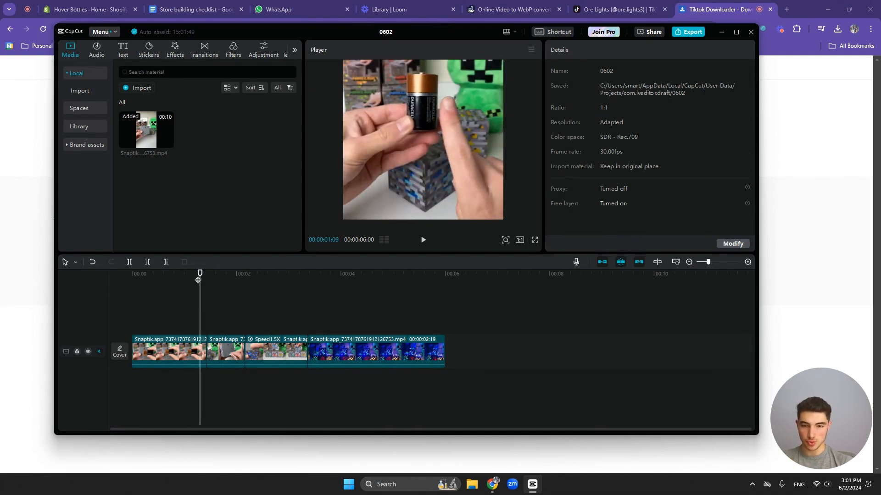
{"action": "key", "text": "Right"}
{"action": "key", "text": "Right"}
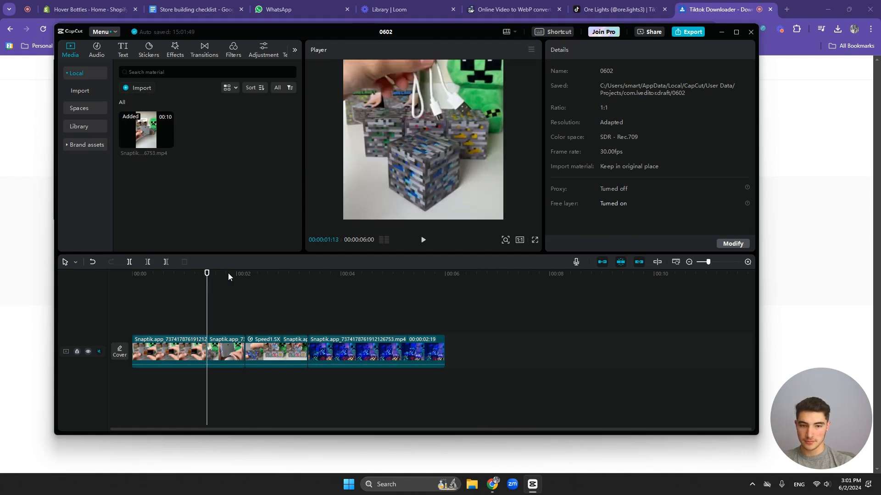
{"action": "key", "text": "Left"}
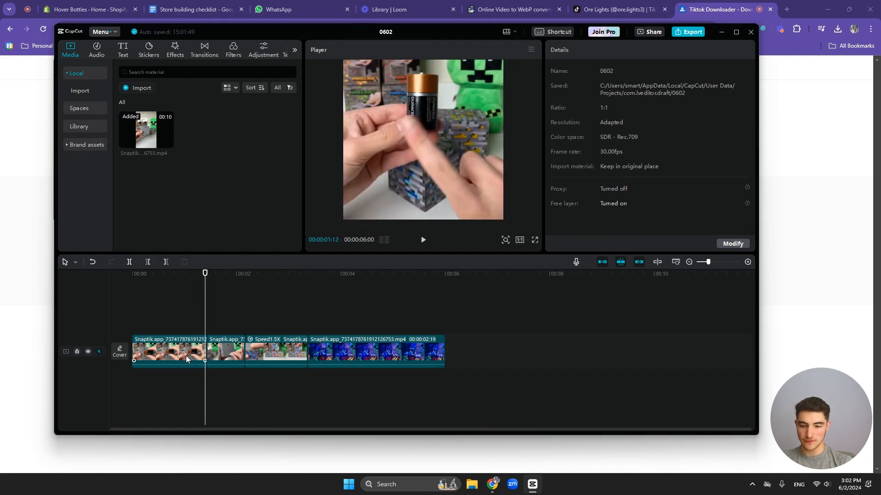
{"action": "left_click", "coordinate": [187, 355]}
{"action": "left_click_drag", "start_coordinate": [208, 352], "coordinate": [206, 352]}
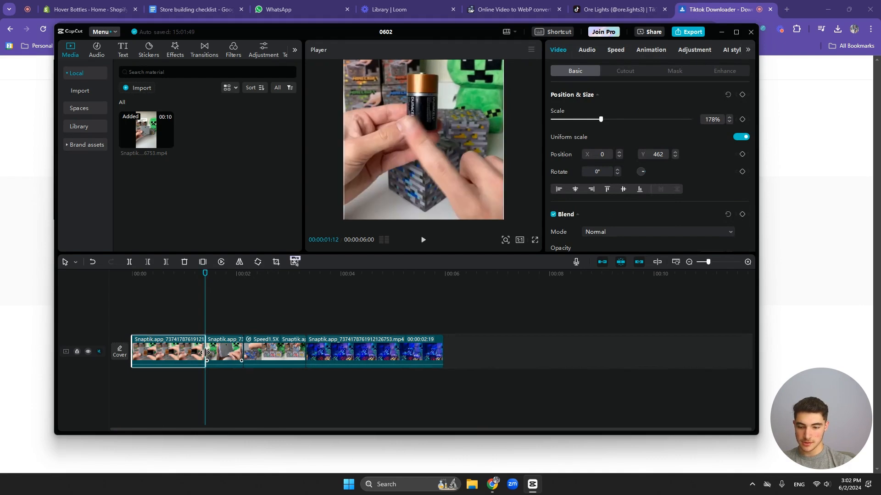
- Replay the first transition and trim the end of the first segment further back to 00:00:01:10
{"action": "left_click_drag", "start_coordinate": [194, 280], "coordinate": [103, 279]}
{"action": "key", "text": "space"}
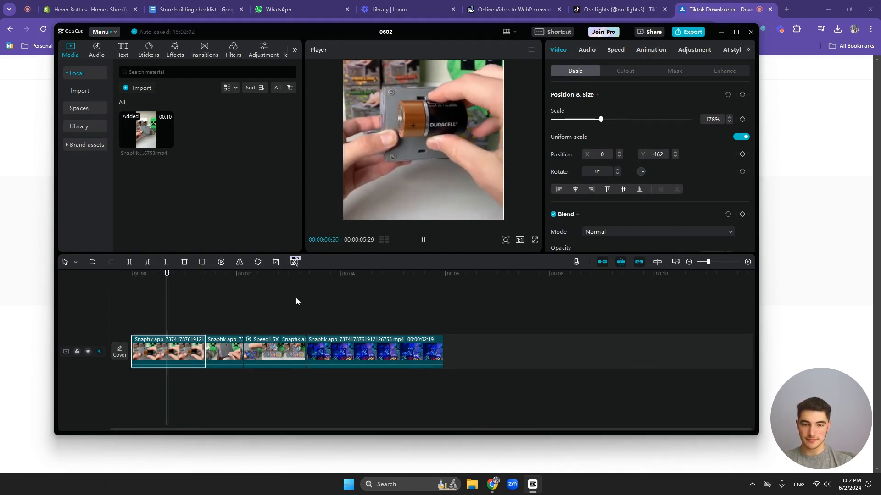
{"action": "left_click", "coordinate": [192, 275]}
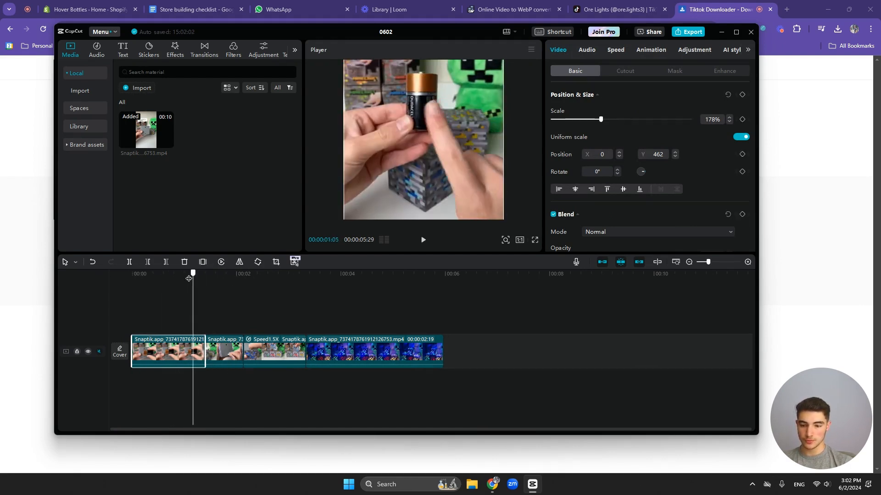
{"action": "key", "text": "Right"}
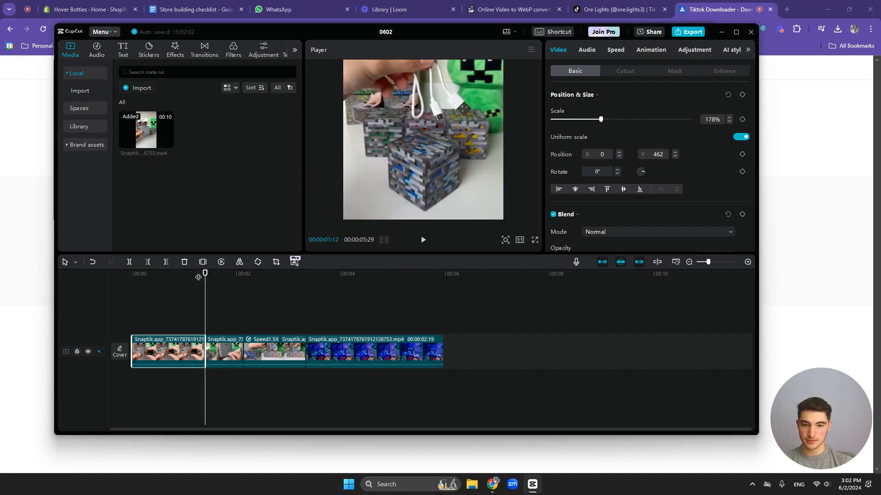
{"action": "key", "text": "Left"}
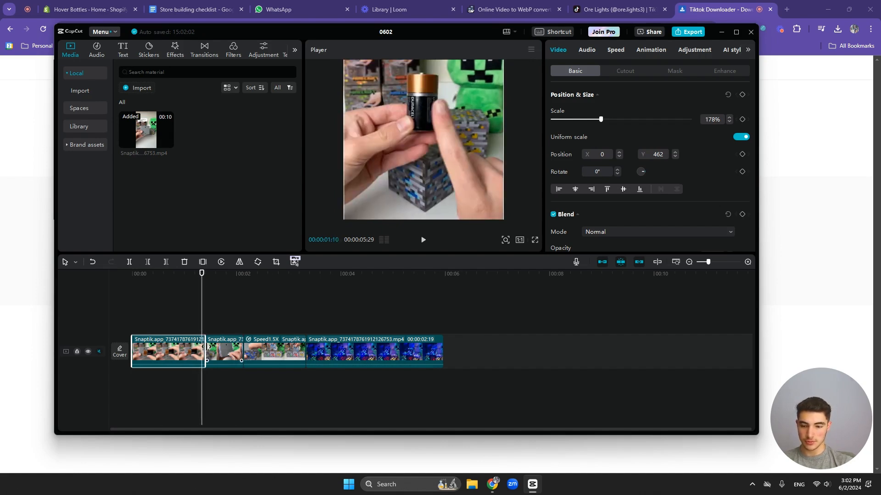
{"action": "left_click_drag", "start_coordinate": [207, 347], "coordinate": [202, 348]}
{"action": "key", "text": "Right"}
- Check the battery shot again and shorten the end of the first segment to 00:00:01:07
{"action": "left_click_drag", "start_coordinate": [195, 277], "coordinate": [64, 275]}
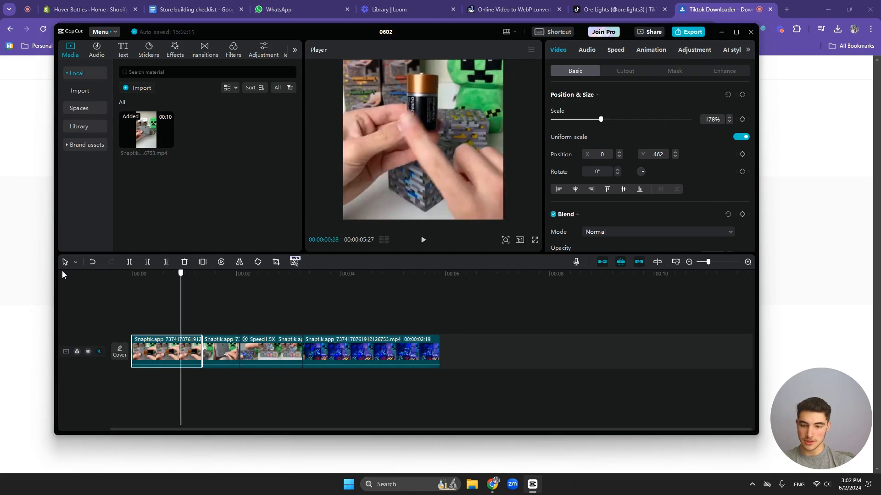
{"action": "key", "text": "space"}
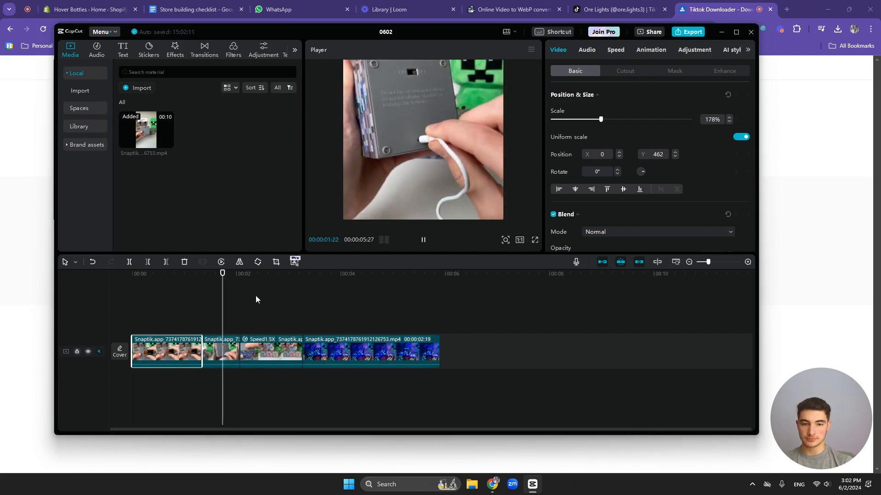
{"action": "key", "text": "space"}
{"action": "left_click_drag", "start_coordinate": [221, 274], "coordinate": [194, 343]}
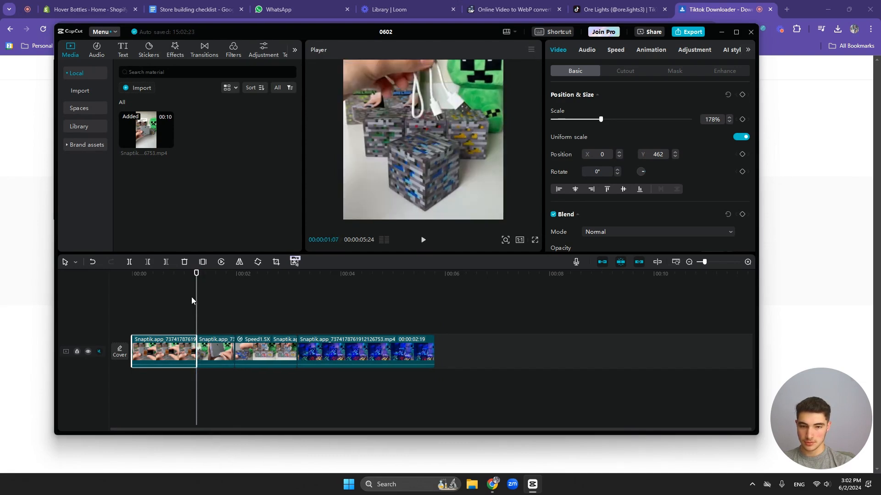
- Trim two frames off the start of the second segment so it opens on the cable being plugged in
{"action": "left_click_drag", "start_coordinate": [200, 280], "coordinate": [201, 280]}
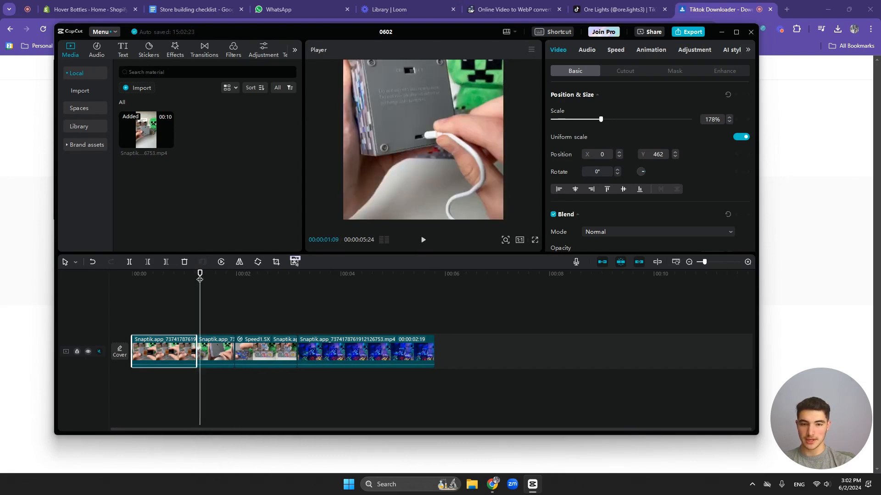
{"action": "left_click", "coordinate": [207, 347]}
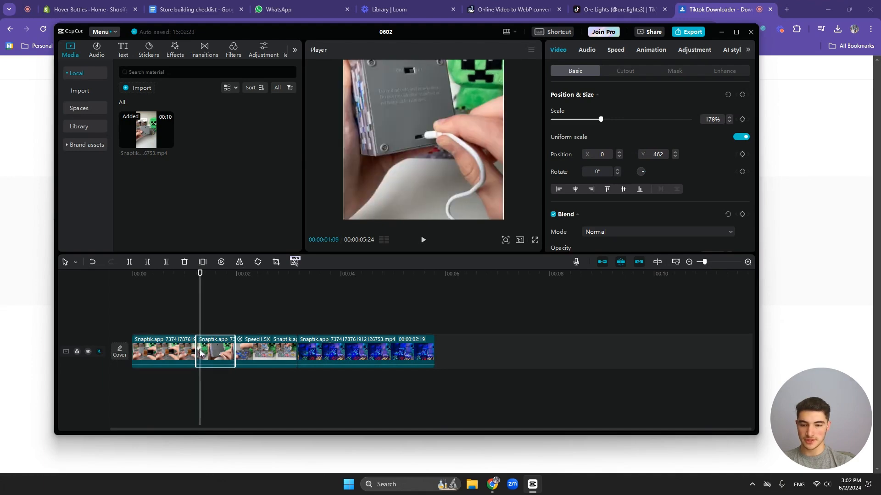
{"action": "left_click_drag", "start_coordinate": [197, 352], "coordinate": [201, 352]}
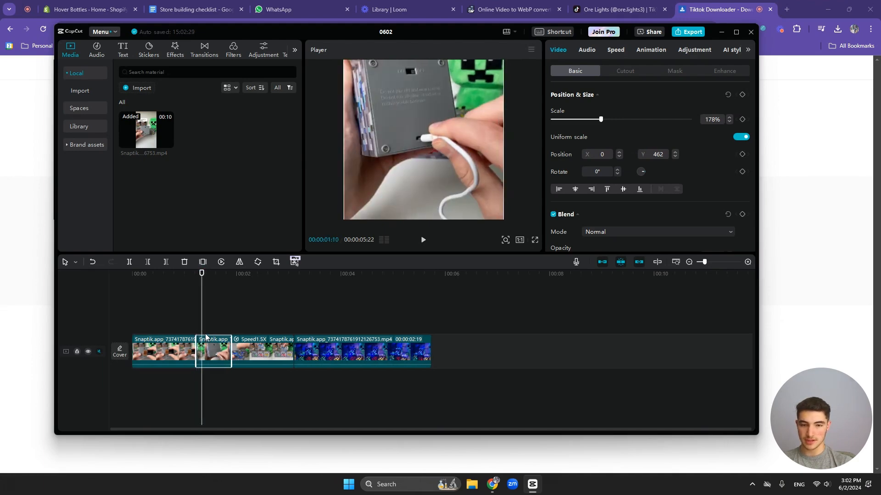
- Step through the second segment frame by frame and trim one frame off its end
{"action": "key", "text": "Right"}
{"action": "key", "text": "Right"}
{"action": "key", "text": "Right"}
{"action": "key", "text": "Right"}
{"action": "key", "text": "Right"}
{"action": "key", "text": "Right"}
{"action": "key", "text": "Right"}
{"action": "key", "text": "Right"}
{"action": "key", "text": "Right"}
{"action": "key", "text": "Right"}
{"action": "key", "text": "Right"}
{"action": "key", "text": "Right"}
{"action": "key", "text": "Right"}
{"action": "key", "text": "Right"}
{"action": "key", "text": "Right"}
{"action": "key", "text": "Right"}
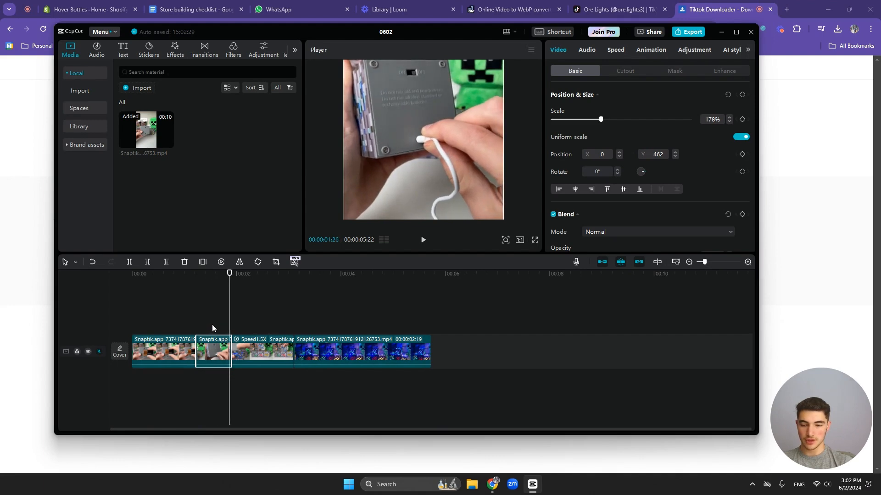
{"action": "key", "text": "Right"}
{"action": "key", "text": "Left"}
{"action": "left_click_drag", "start_coordinate": [231, 345], "coordinate": [228, 347]}
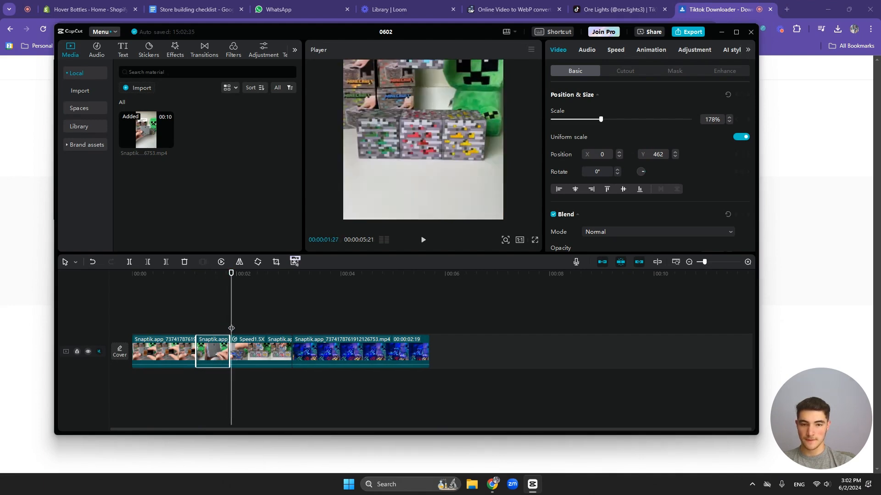
- Replay the edit from the start and trim four frames off the end of the 1.5X segment, ahead of the lit-block shot
{"action": "left_click", "coordinate": [181, 274]}
{"action": "left_click", "coordinate": [144, 274]}
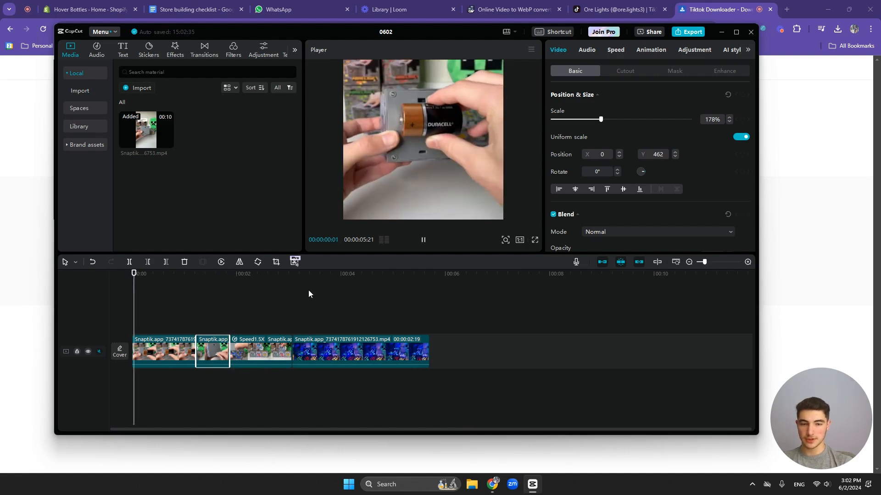
{"action": "key", "text": "space"}
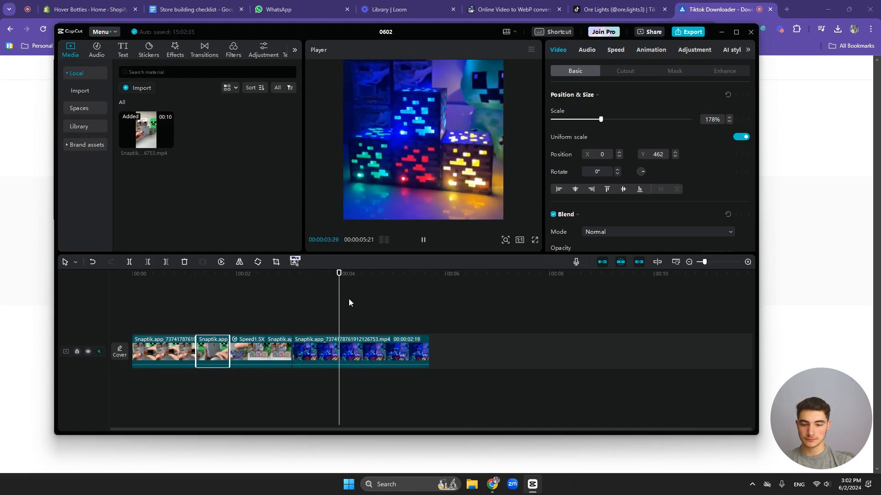
{"action": "left_click_drag", "start_coordinate": [294, 274], "coordinate": [278, 280]}
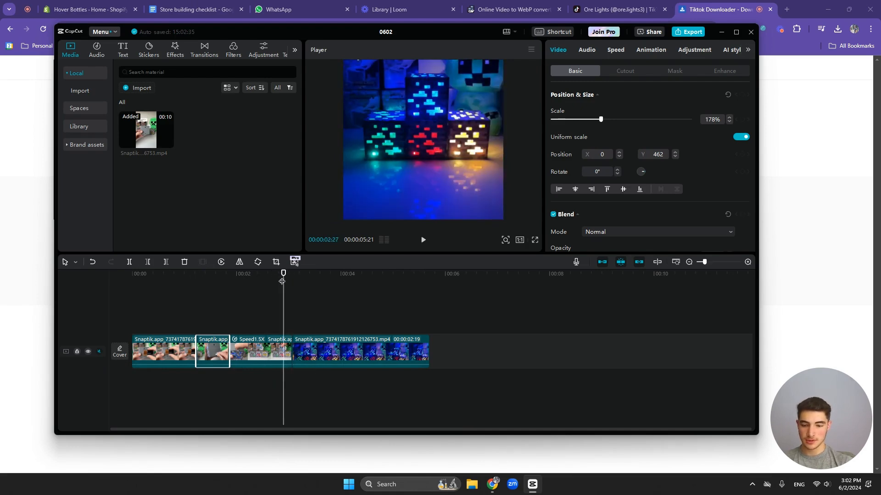
{"action": "key", "text": "Right"}
{"action": "key", "text": "Right"}
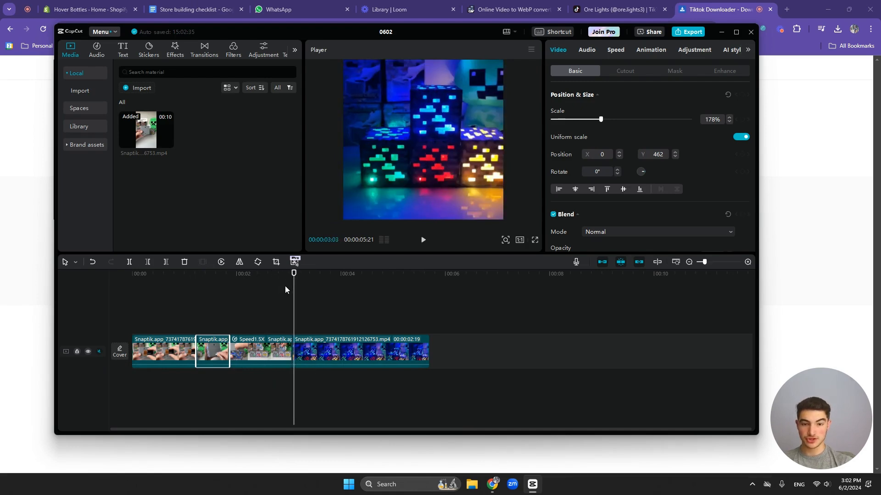
{"action": "key", "text": "Left"}
{"action": "left_click", "coordinate": [285, 354]}
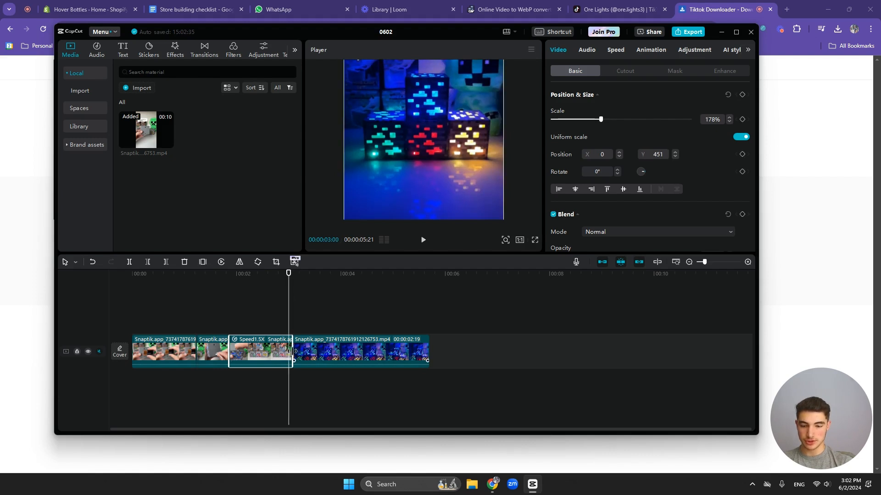
{"action": "left_click_drag", "start_coordinate": [290, 351], "coordinate": [284, 352]}
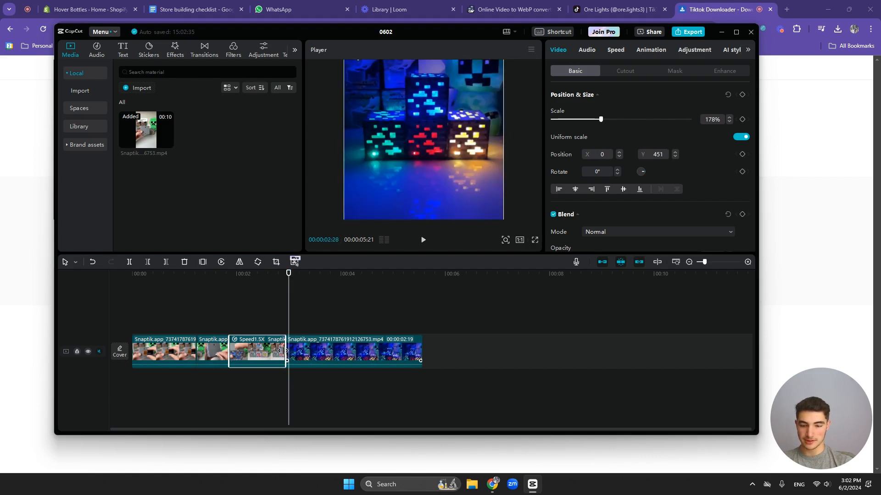
- Replay the transition into the lit-block shot and shorten the last segment so the video ends at 00:00:05:07
{"action": "left_click", "coordinate": [258, 278]}
{"action": "key", "text": "space"}
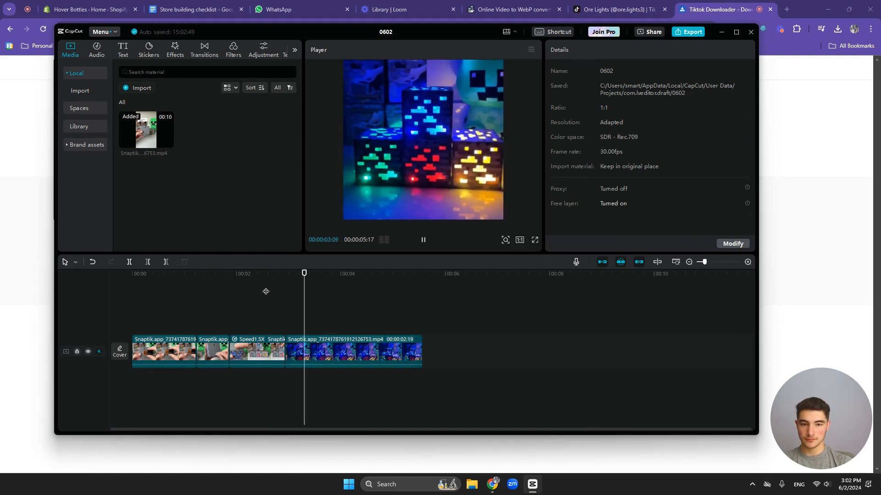
{"action": "key", "text": "space"}
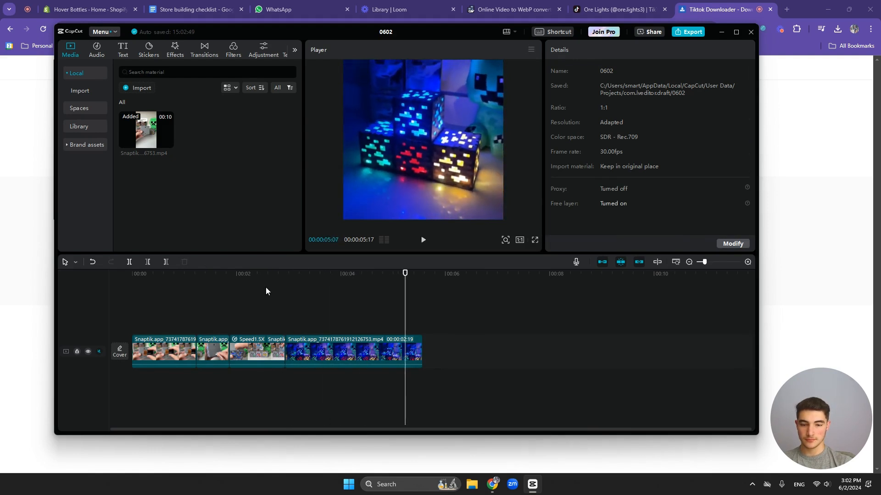
{"action": "left_click", "coordinate": [397, 353]}
{"action": "left_click_drag", "start_coordinate": [422, 349], "coordinate": [405, 349]}
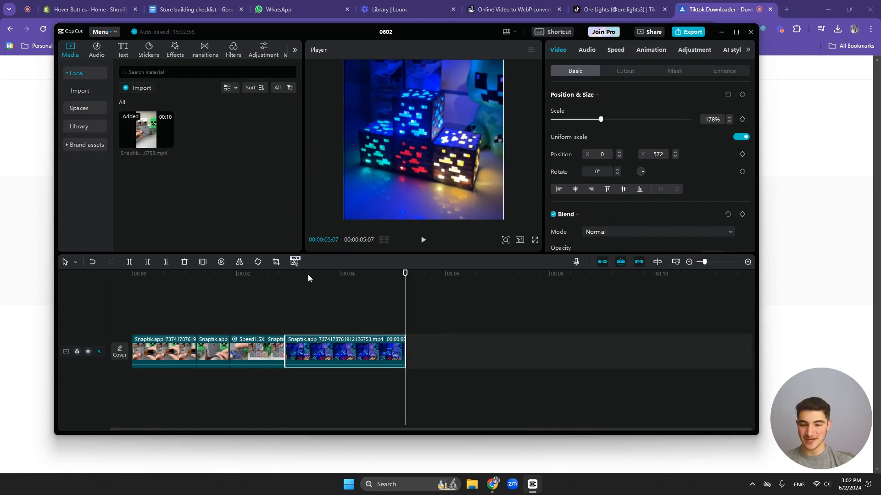
- Check the opening of the trimmed edit once more from the first frame
{"action": "left_click_drag", "start_coordinate": [296, 273], "coordinate": [133, 273]}
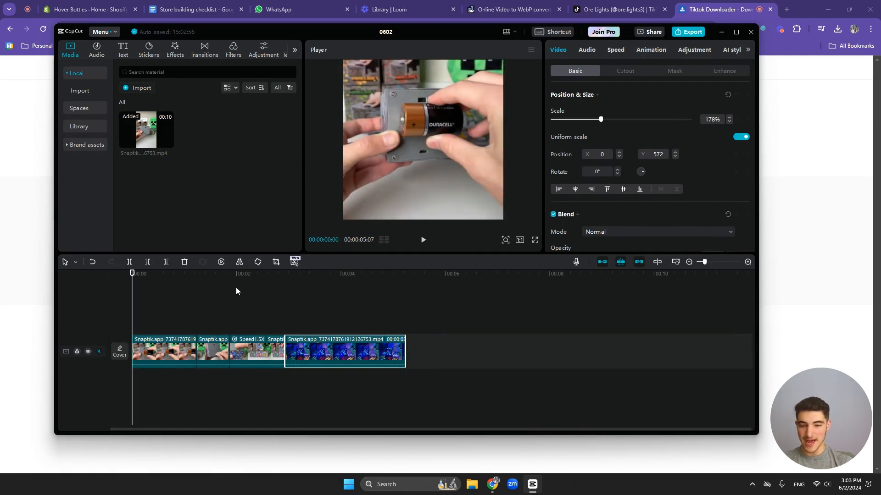
{"action": "key", "text": "space"}
{"action": "key", "text": "space"}
{"action": "left_click_drag", "start_coordinate": [149, 274], "coordinate": [131, 274]}
- Export the video under the title GIF2 at 720P and close the export window without sharing it
{"action": "left_click", "coordinate": [692, 34]}
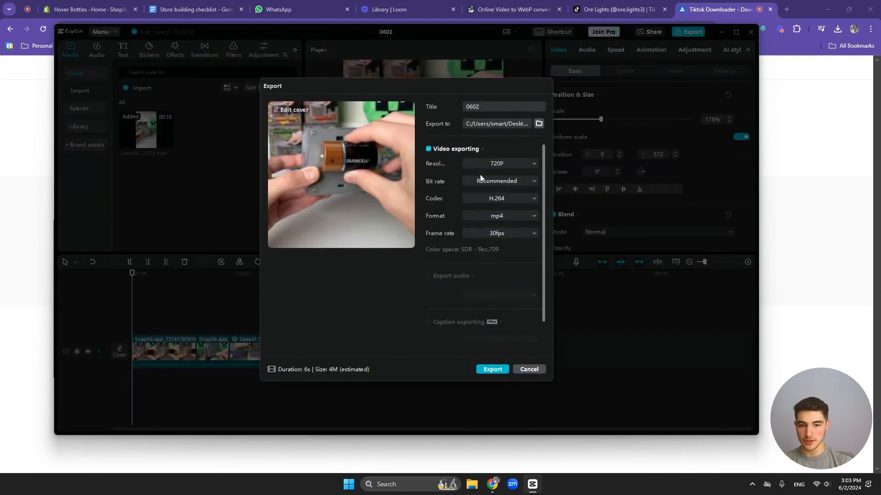
{"action": "left_click", "coordinate": [496, 107]}
{"action": "type", "text": "GIF"}
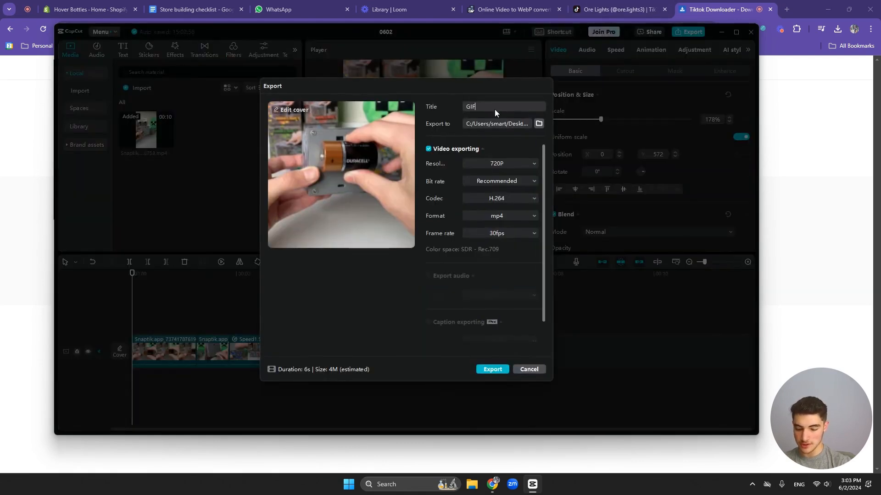
{"action": "type", "text": "2"}
{"action": "left_click", "coordinate": [498, 165]}
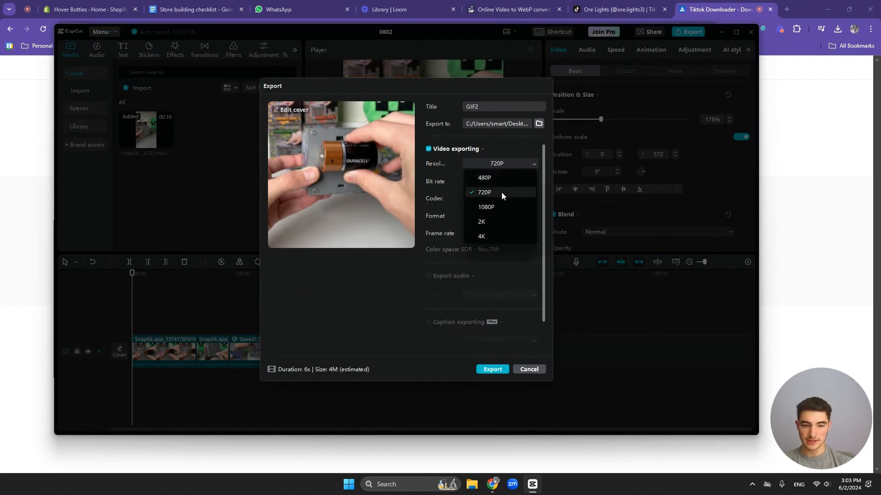
{"action": "left_click", "coordinate": [502, 192]}
{"action": "left_click", "coordinate": [501, 369]}
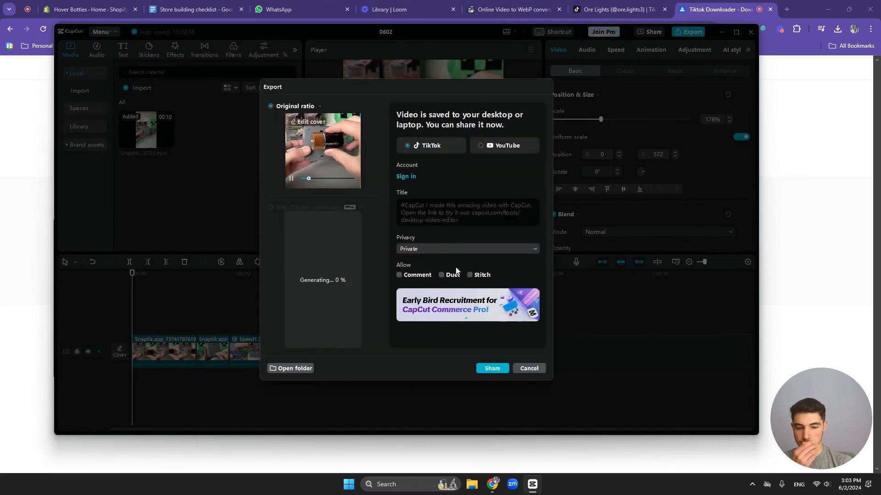
{"action": "left_click", "coordinate": [528, 368]}
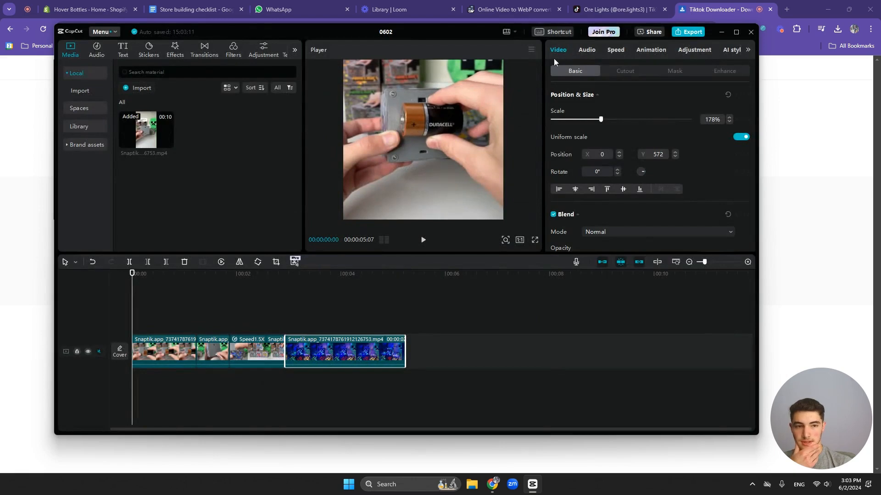
- Replace the project's old source video with Snaptik.app_7372651894558166305.mp4 and place it on the empty timeline
{"action": "left_click", "coordinate": [137, 129]}
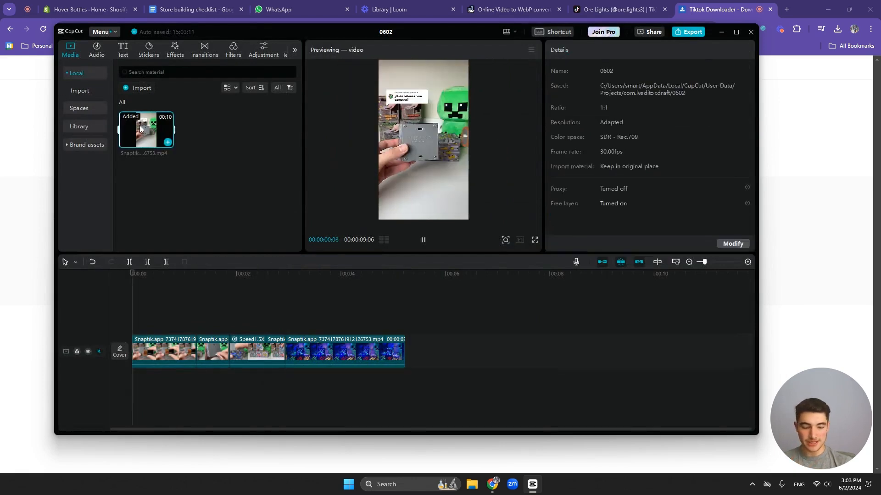
{"action": "key", "text": "Delete"}
{"action": "left_click", "coordinate": [385, 283]}
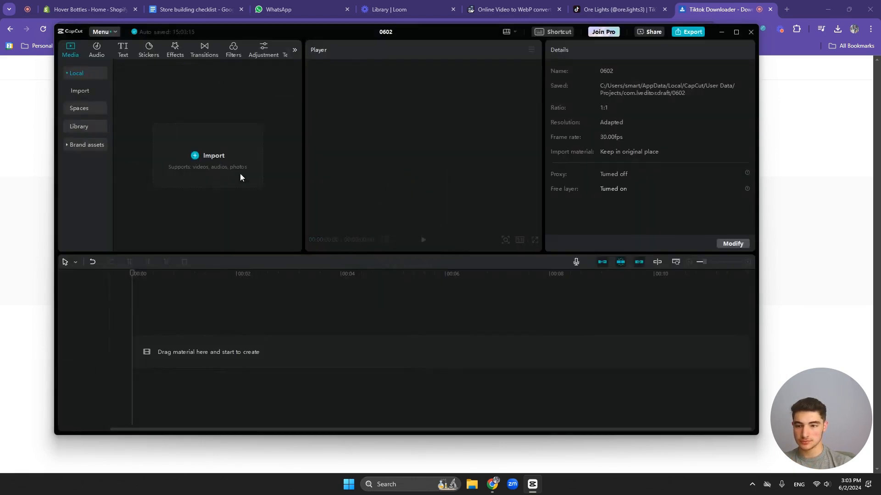
{"action": "left_click", "coordinate": [209, 158]}
{"action": "double_click", "coordinate": [164, 121]}
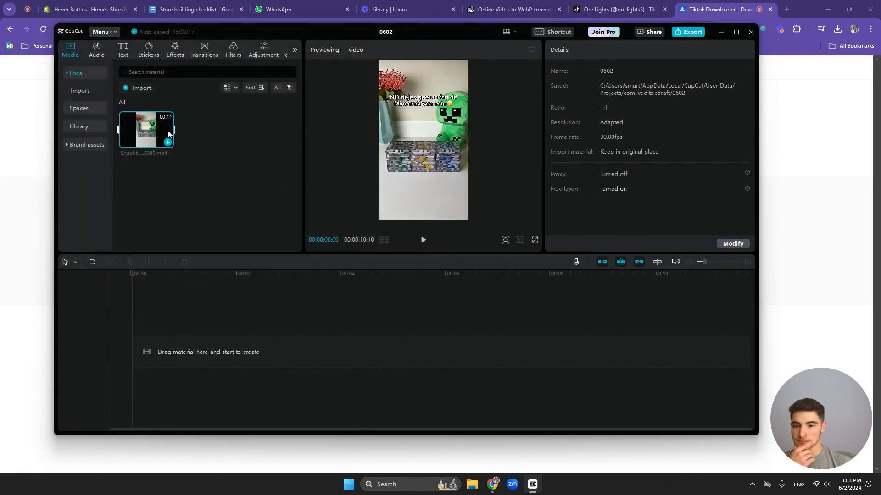
{"action": "left_click_drag", "start_coordinate": [168, 134], "coordinate": [165, 352]}
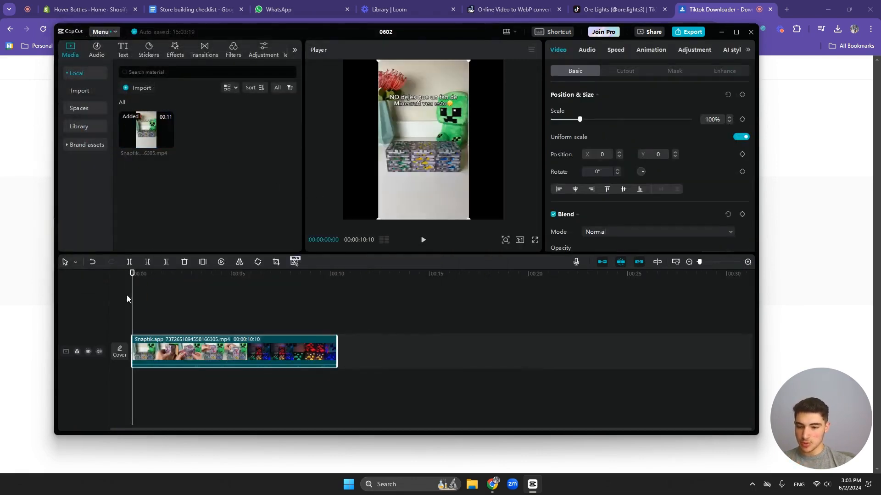
- Look through the new video, from the boxed block being shown to the lit blocks, to find usable shots
{"action": "left_click_drag", "start_coordinate": [134, 275], "coordinate": [138, 276]}
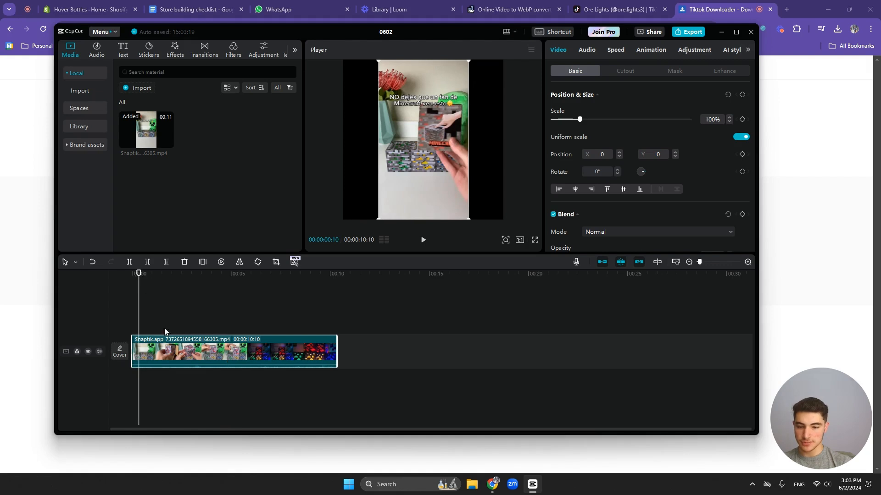
{"action": "scroll", "coordinate": [168, 332], "scroll_direction": "up", "scroll_amount": 5}
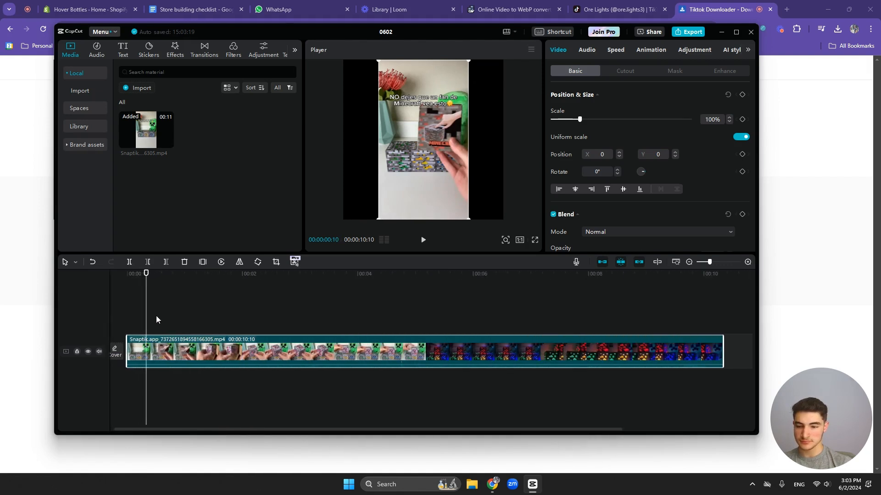
{"action": "left_click_drag", "start_coordinate": [151, 294], "coordinate": [121, 288]}
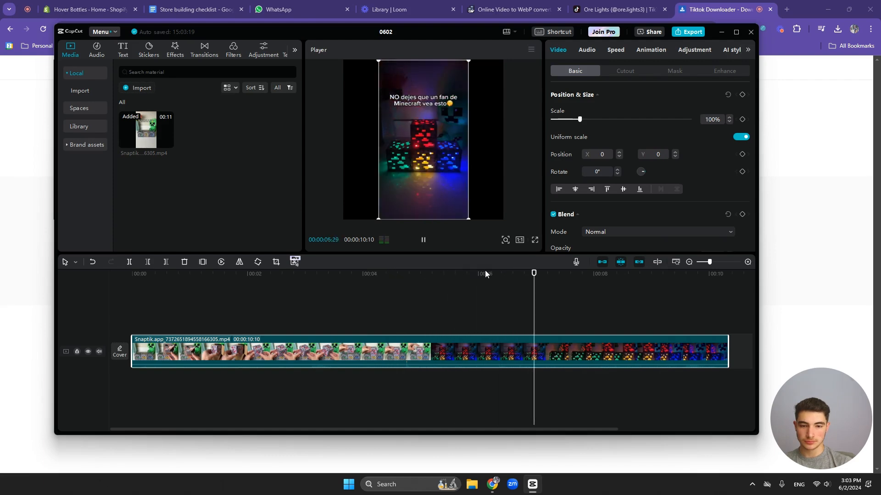
{"action": "left_click", "coordinate": [532, 273]}
{"action": "left_click_drag", "start_coordinate": [435, 270], "coordinate": [74, 271]}
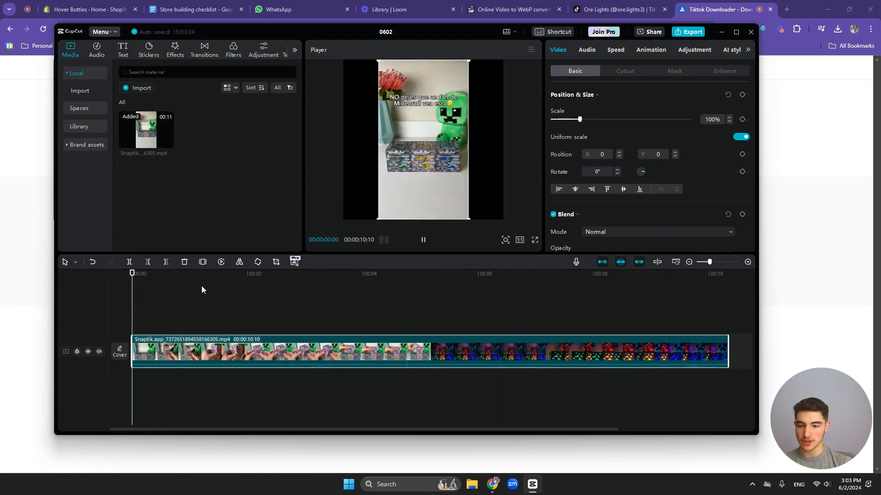
{"action": "key", "text": "space"}
{"action": "key", "text": "space"}
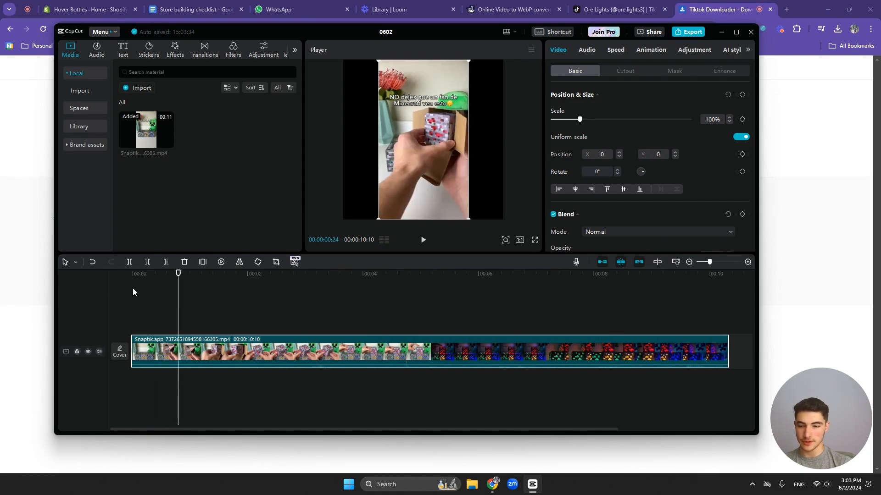
- Replay the opening shot of the product box and split the clip at 00:00:00:16
{"action": "left_click", "coordinate": [126, 277]}
{"action": "left_click_drag", "start_coordinate": [138, 274], "coordinate": [127, 274]}
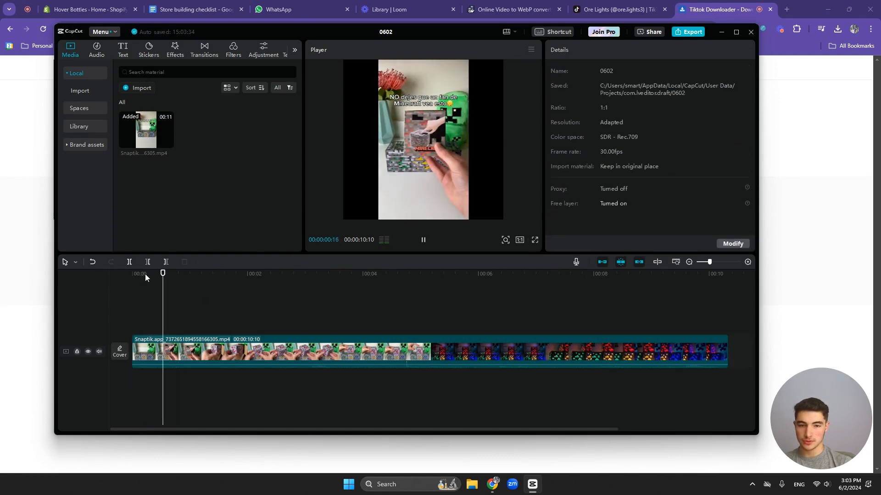
{"action": "key", "text": "space"}
{"action": "left_click", "coordinate": [159, 274]}
{"action": "mouse_move", "coordinate": [159, 274]}
{"action": "left_mouse_down"}
{"action": "mouse_move", "coordinate": [141, 275]}
{"action": "mouse_move", "coordinate": [163, 275]}
{"action": "left_mouse_up"}
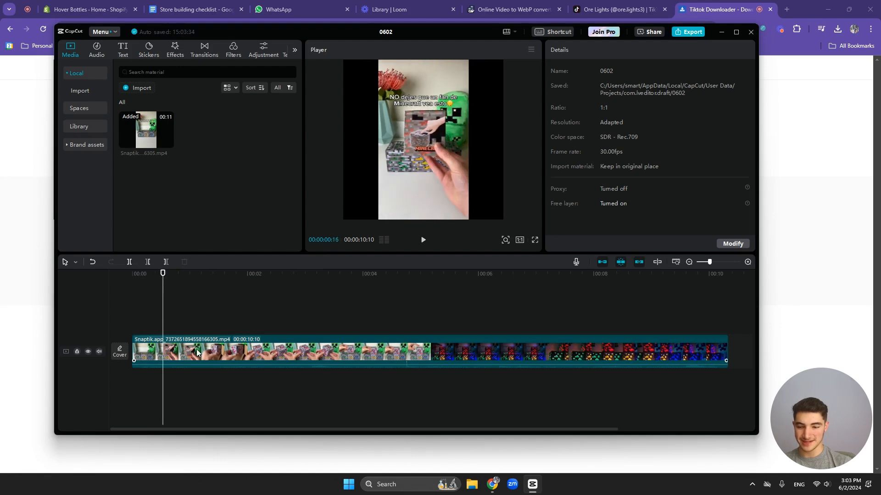
{"action": "left_click", "coordinate": [198, 352]}
{"action": "key", "text": "ctrl+b"}
- Split the clip again at 00:00:00:27, as the block leaves its box, and delete the piece between the two cuts
{"action": "key", "text": "space"}
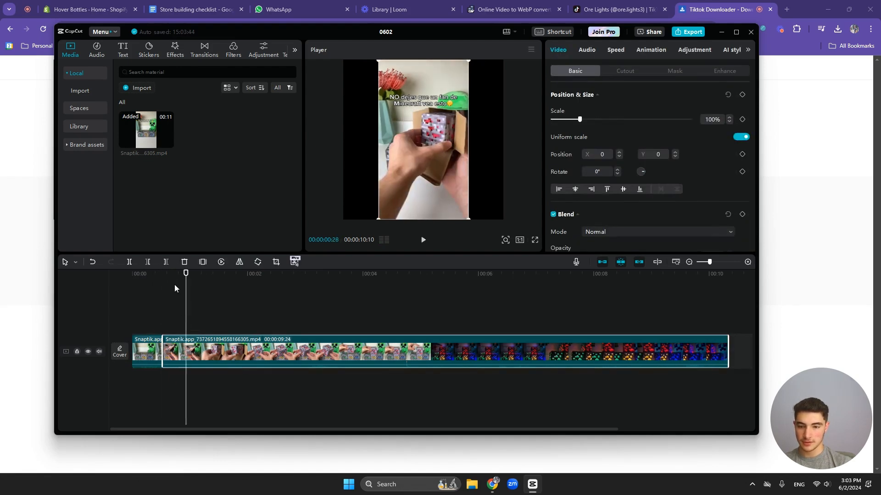
{"action": "left_click_drag", "start_coordinate": [184, 289], "coordinate": [184, 289]}
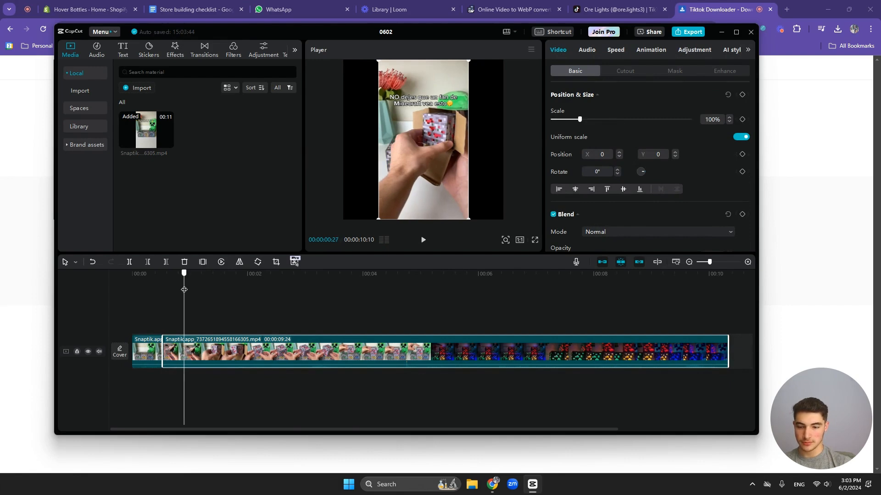
{"action": "key", "text": "ctrl+b"}
{"action": "left_click", "coordinate": [173, 347]}
{"action": "key", "text": "Delete"}
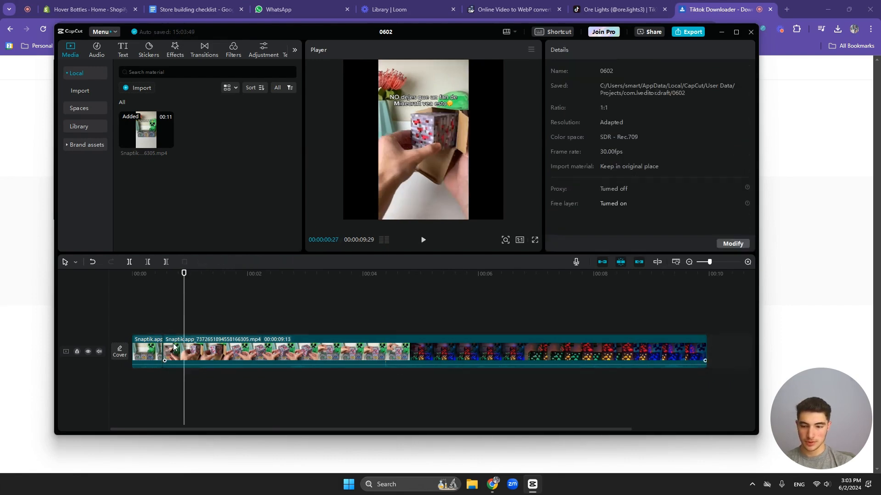
- Split the clip after the unboxing shot and remove the footage from that cut up to 00:00:01:27
{"action": "left_click_drag", "start_coordinate": [167, 277], "coordinate": [241, 284]}
{"action": "left_click", "coordinate": [204, 358]}
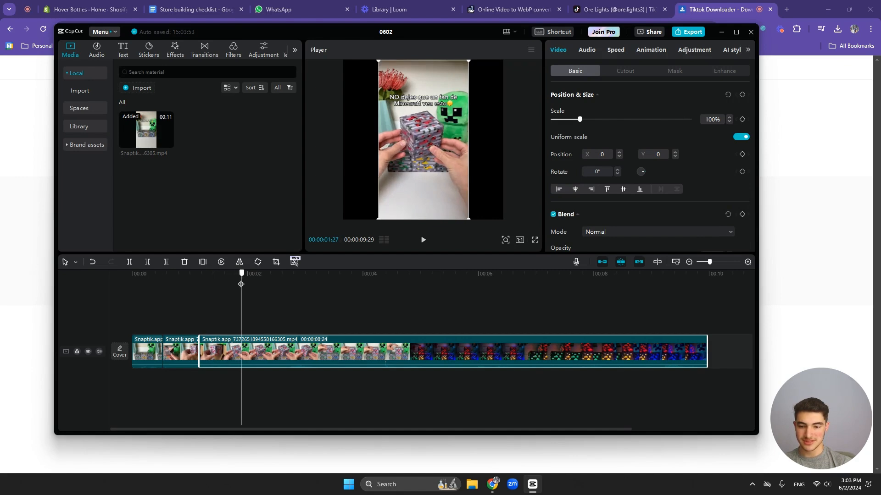
{"action": "key", "text": "q"}
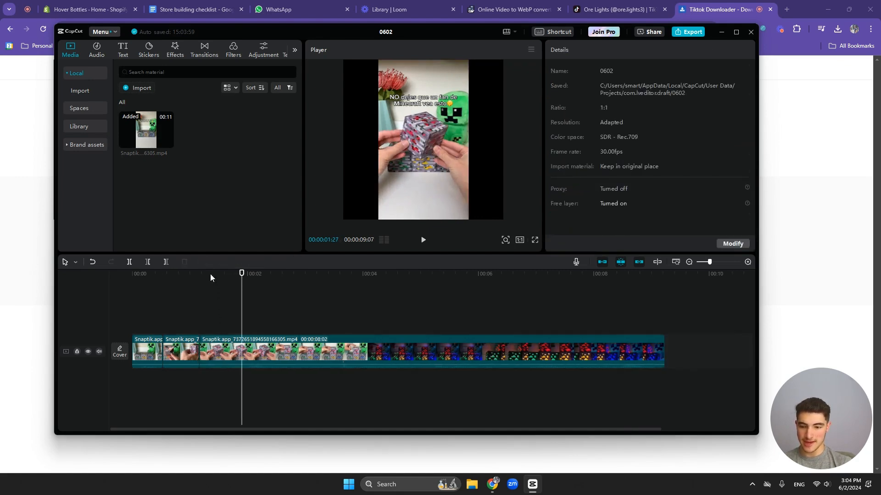
- Replay the new transition and split the last segment at about 00:00:01:27, while both hands hold the block
{"action": "left_click", "coordinate": [182, 275]}
{"action": "key", "text": "space"}
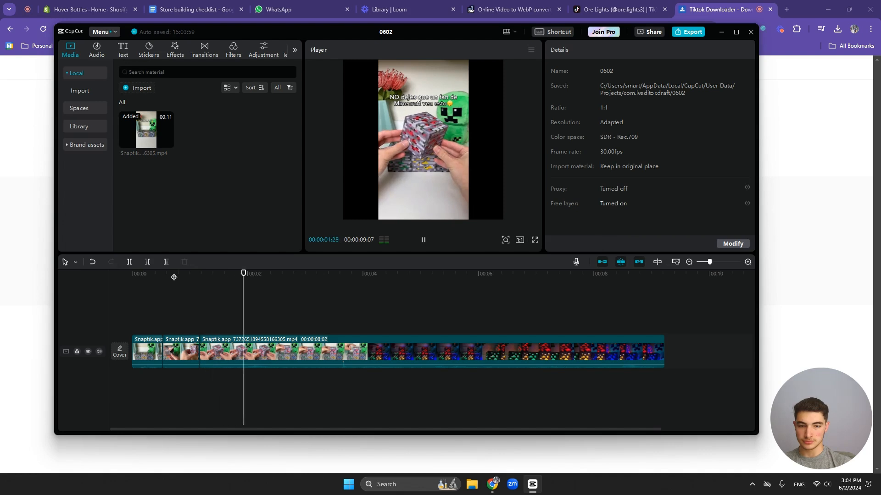
{"action": "left_click", "coordinate": [217, 365]}
{"action": "left_click_drag", "start_coordinate": [251, 283], "coordinate": [242, 285]}
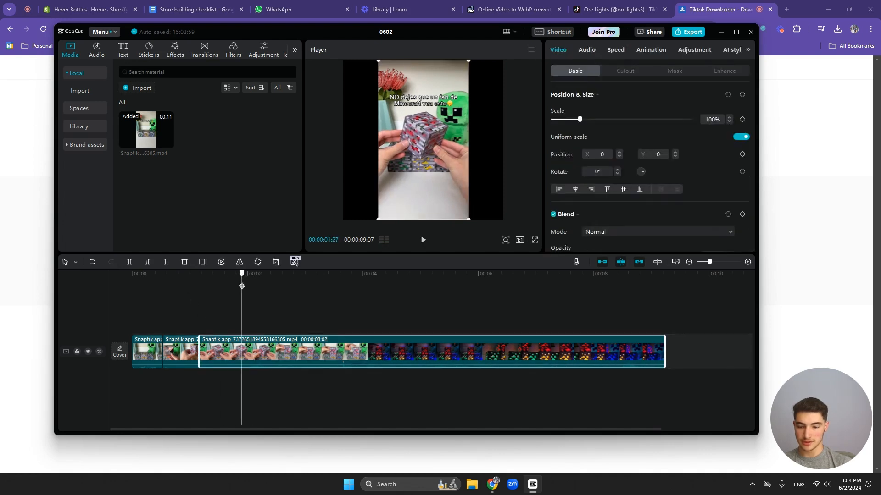
{"action": "key", "text": "ctrl+b"}
- Split the last segment at 00:00:03:15, just before the lights turn on, and delete the piece before that cut
{"action": "key", "text": "space"}
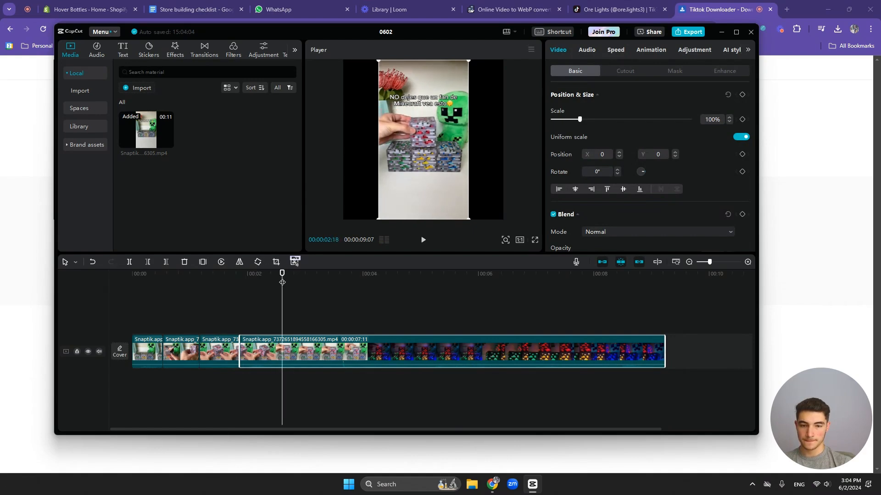
{"action": "key", "text": "space"}
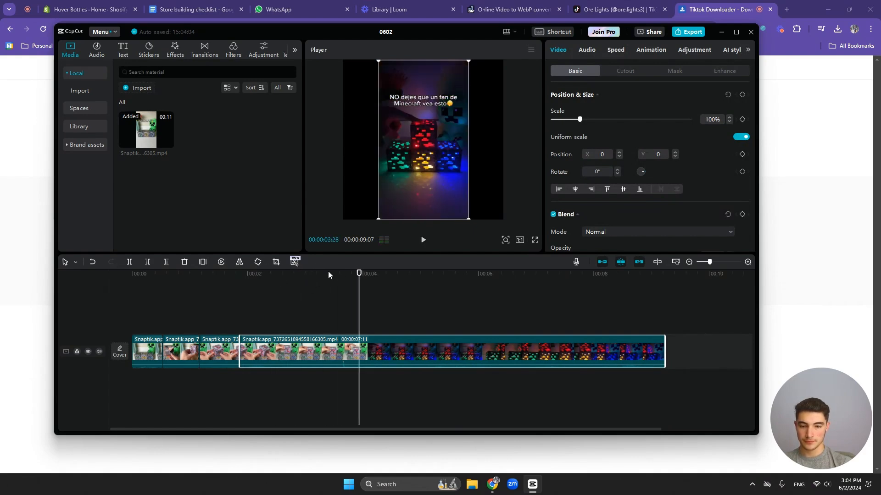
{"action": "mouse_move", "coordinate": [328, 275]}
{"action": "left_mouse_down"}
{"action": "mouse_move", "coordinate": [287, 275]}
{"action": "mouse_move", "coordinate": [335, 281]}
{"action": "left_mouse_up"}
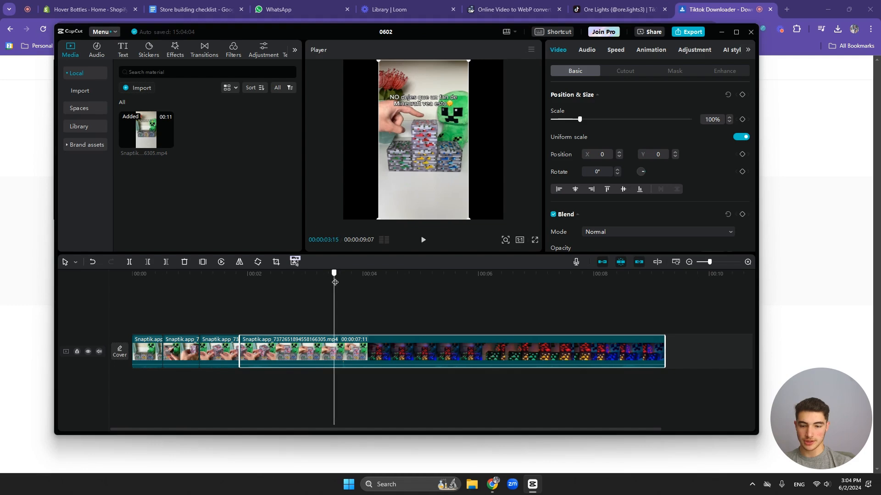
{"action": "key", "text": "ctrl+b"}
{"action": "left_click", "coordinate": [298, 354]}
{"action": "key", "text": "Delete"}
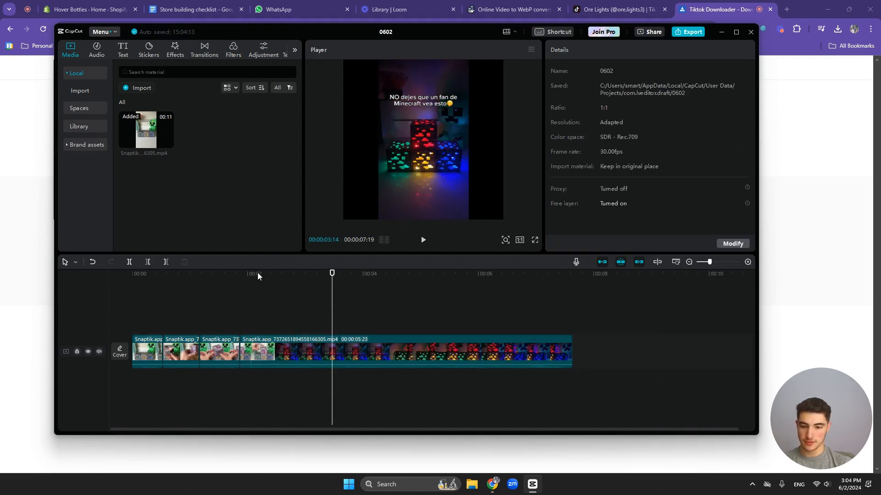
- Replay the block-lighting shot and split the last segment at 00:00:02:23, once the blocks are glowing
{"action": "left_click_drag", "start_coordinate": [255, 273], "coordinate": [201, 276]}
{"action": "key", "text": "space"}
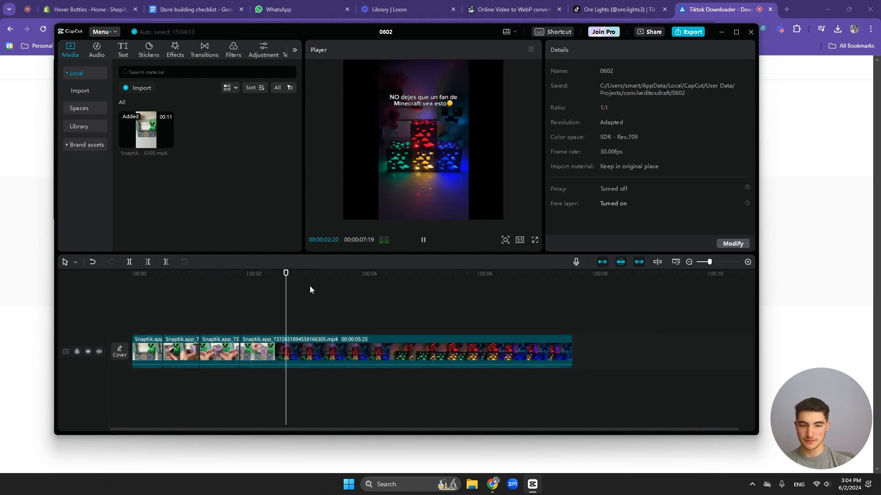
{"action": "left_click_drag", "start_coordinate": [306, 274], "coordinate": [246, 281]}
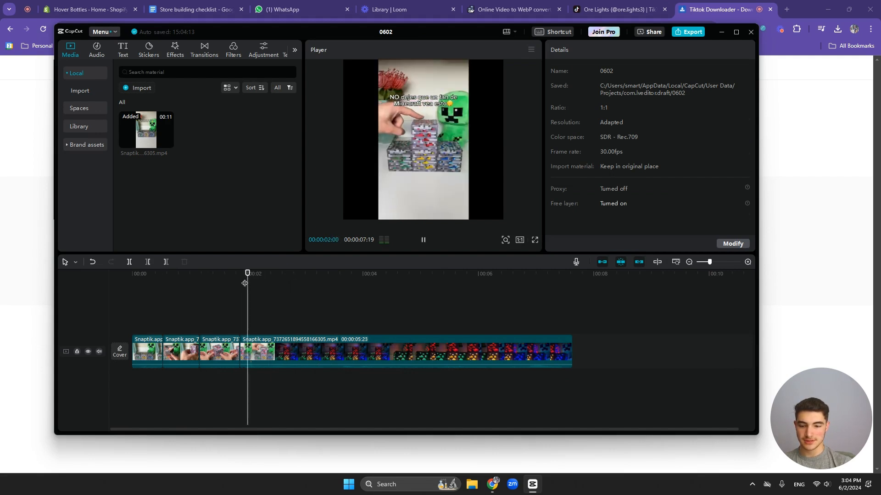
{"action": "key", "text": "space"}
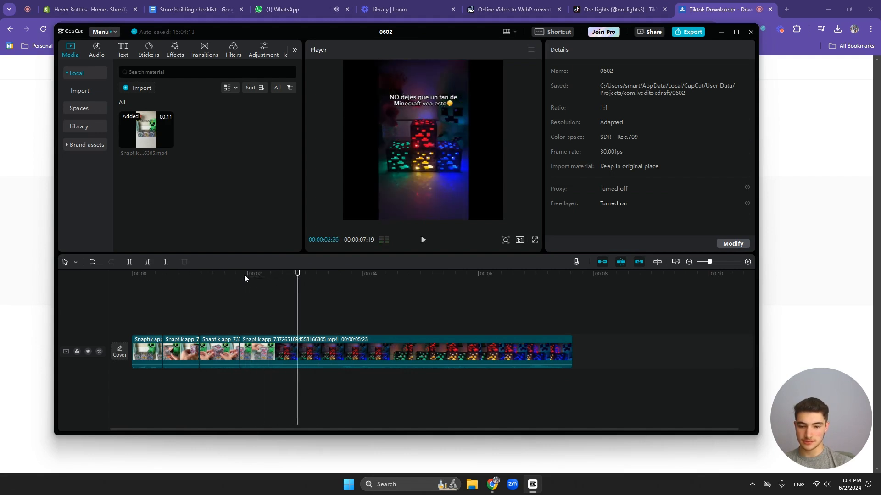
{"action": "left_click", "coordinate": [247, 274]}
{"action": "key", "text": "space"}
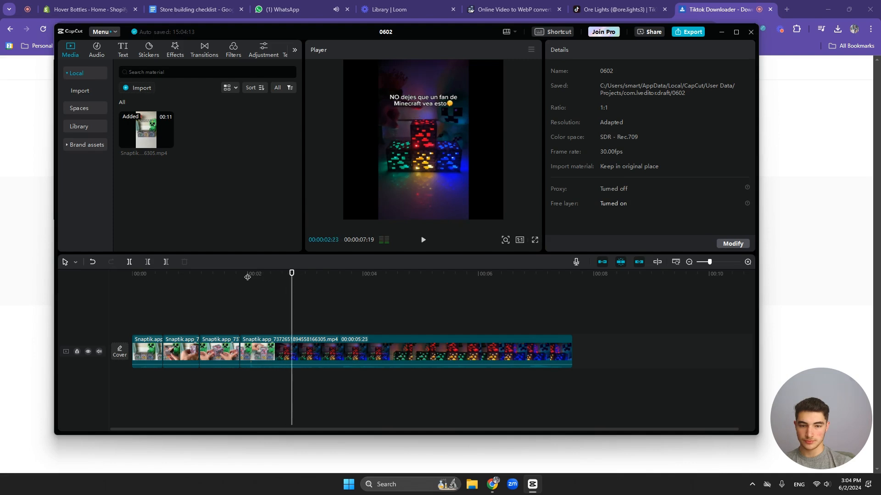
{"action": "left_click", "coordinate": [310, 351]}
{"action": "key", "text": "ctrl+b"}
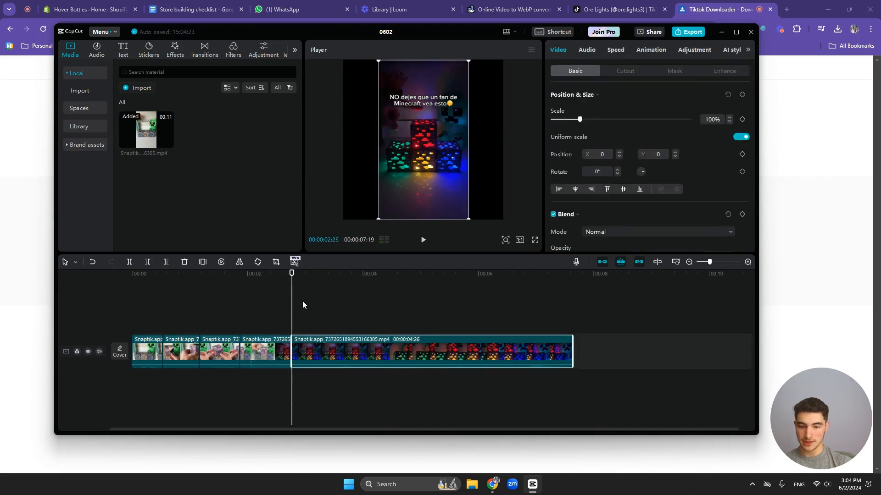
- Split the glowing footage at 00:00:04:16, where the close-up shows the green block, and delete the piece between the two cuts
{"action": "left_click_drag", "start_coordinate": [291, 274], "coordinate": [306, 273]}
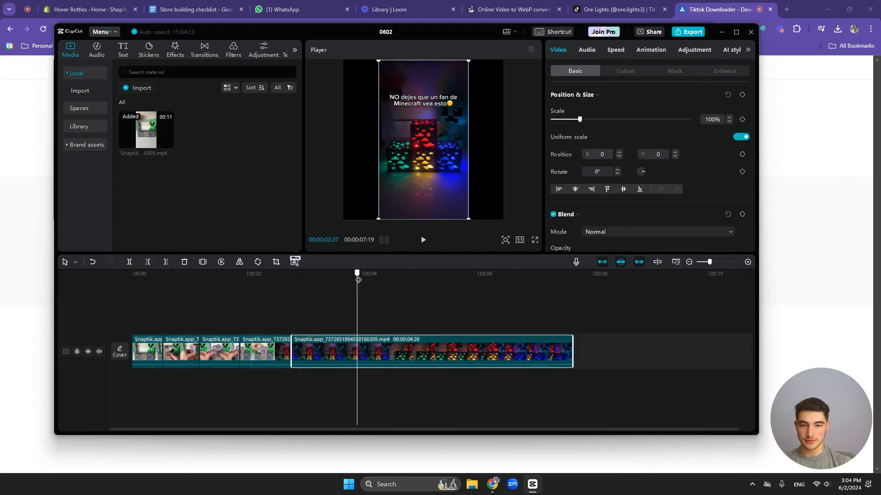
{"action": "left_click_drag", "start_coordinate": [385, 286], "coordinate": [393, 290]}
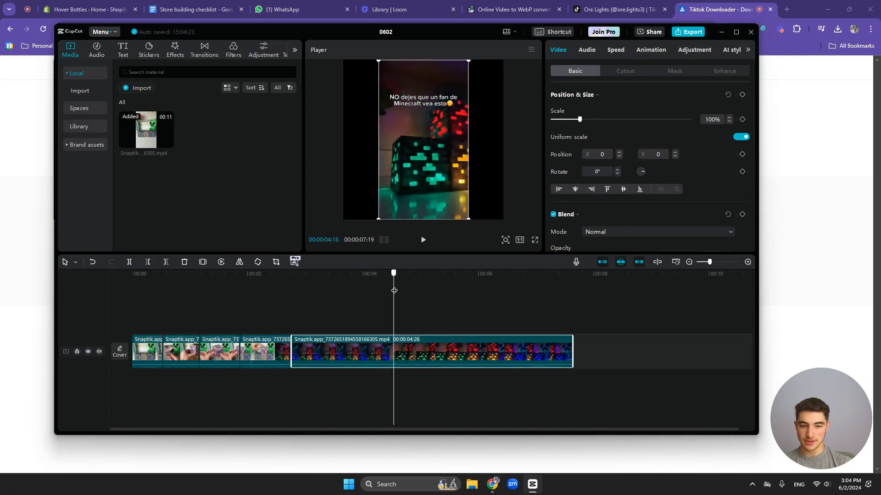
{"action": "key", "text": "ctrl+b"}
{"action": "left_click", "coordinate": [353, 357]}
{"action": "key", "text": "Delete"}
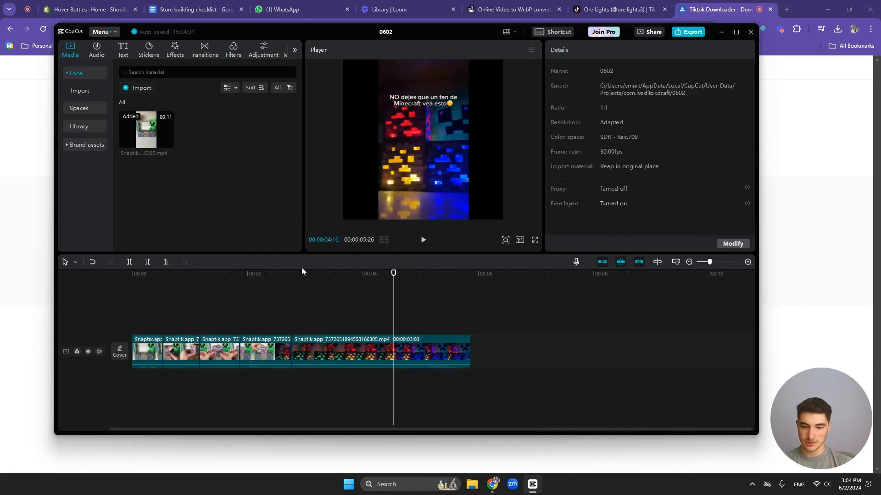
- Replay the glowing-block close-up and trim the start of the last segment, shortening it to 00:00:02:17
{"action": "left_click", "coordinate": [253, 274]}
{"action": "key", "text": "space"}
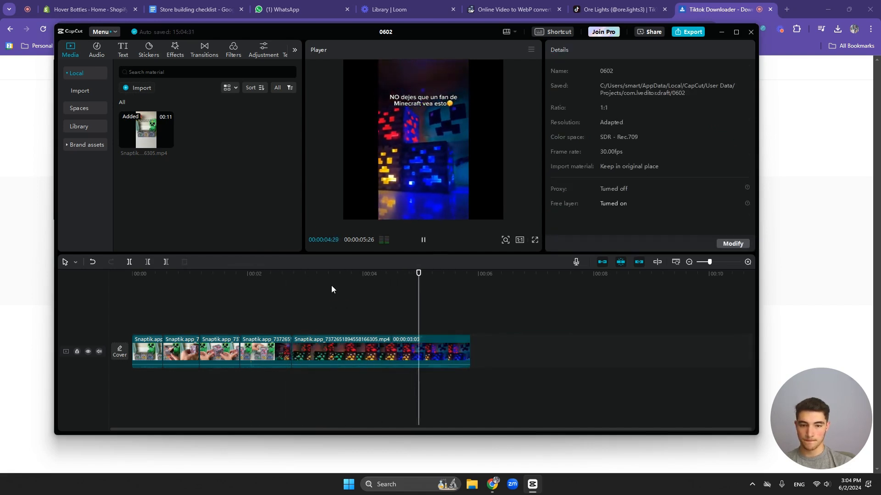
{"action": "left_click_drag", "start_coordinate": [443, 277], "coordinate": [294, 276]}
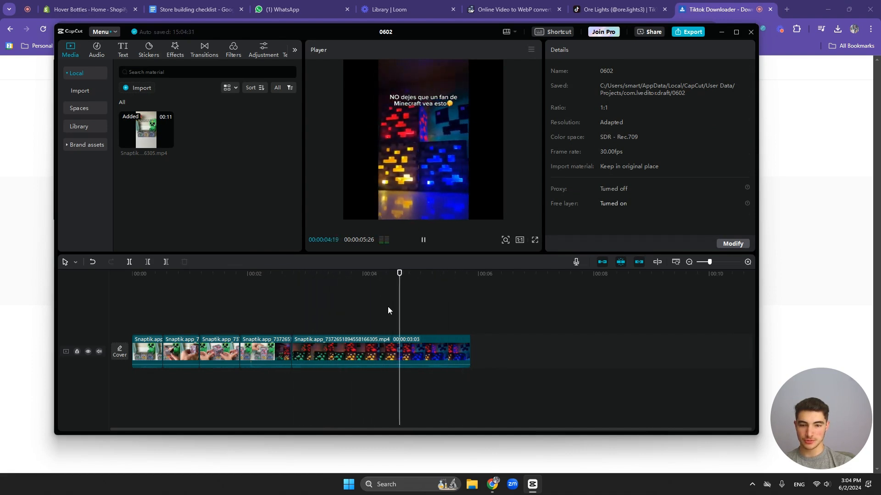
{"action": "left_click_drag", "start_coordinate": [276, 282], "coordinate": [322, 284]}
{"action": "left_click", "coordinate": [310, 350]}
{"action": "left_click_drag", "start_coordinate": [292, 350], "coordinate": [321, 348]}
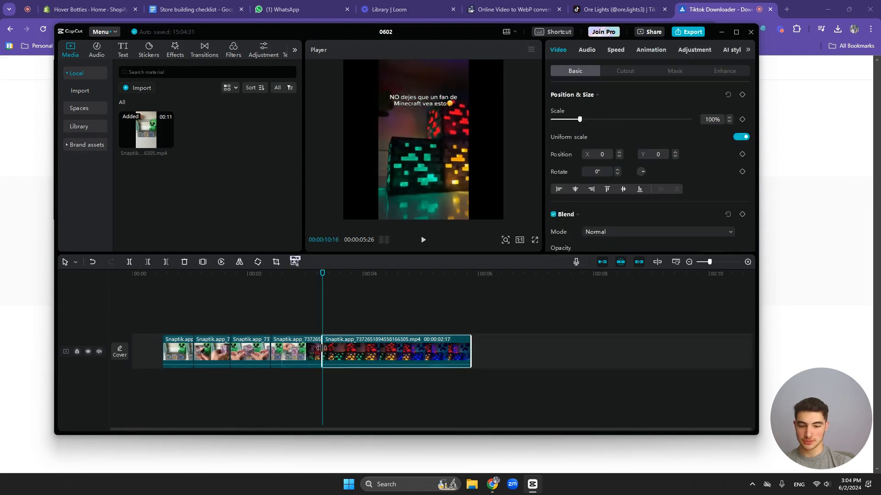
- Replay the close-up and trim the end of the last segment back to 00:00:04:23
{"action": "left_click", "coordinate": [291, 280]}
{"action": "key", "text": "space"}
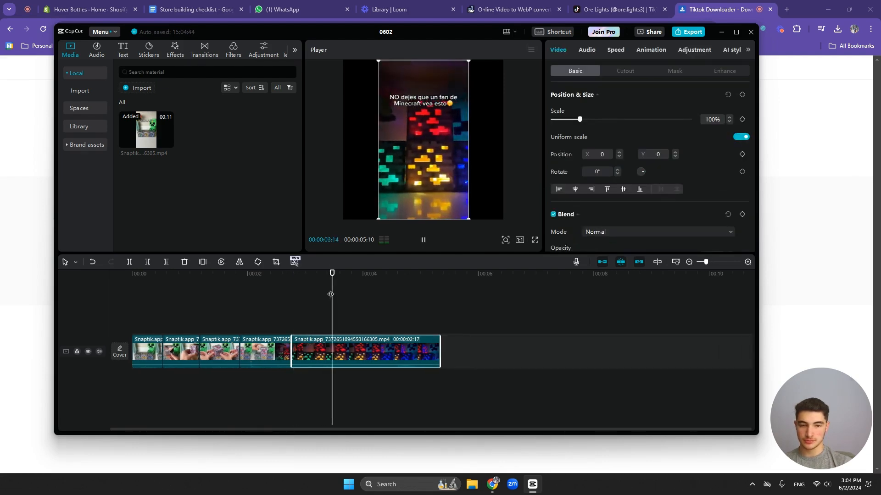
{"action": "key", "text": "space"}
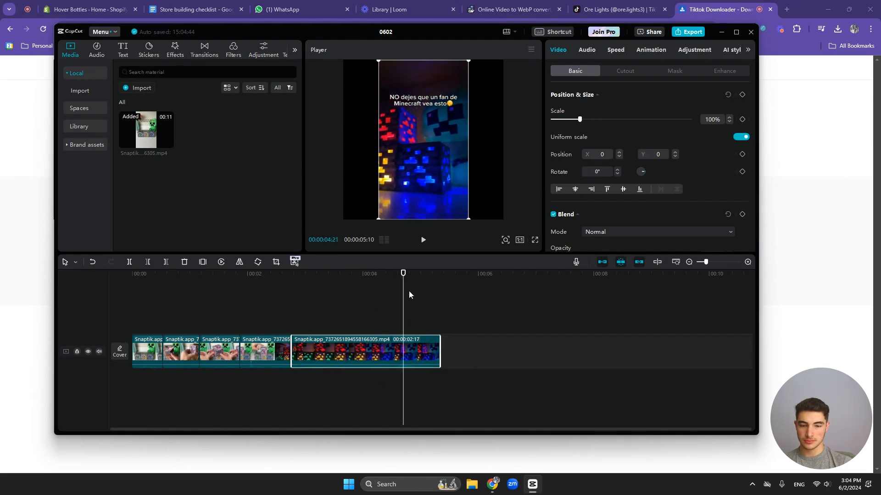
{"action": "mouse_move", "coordinate": [405, 283]}
{"action": "left_mouse_down"}
{"action": "mouse_move", "coordinate": [440, 287]}
{"action": "mouse_move", "coordinate": [373, 286]}
{"action": "mouse_move", "coordinate": [420, 286]}
{"action": "left_mouse_up"}
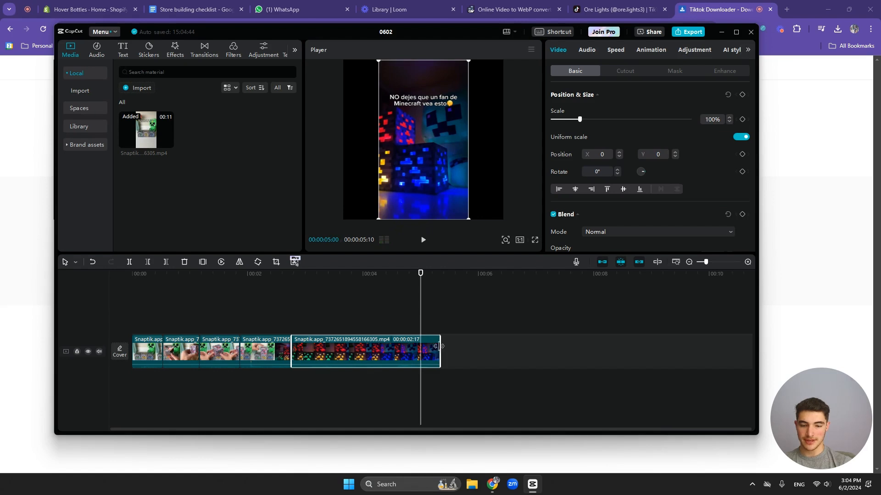
{"action": "left_click_drag", "start_coordinate": [438, 346], "coordinate": [406, 347]}
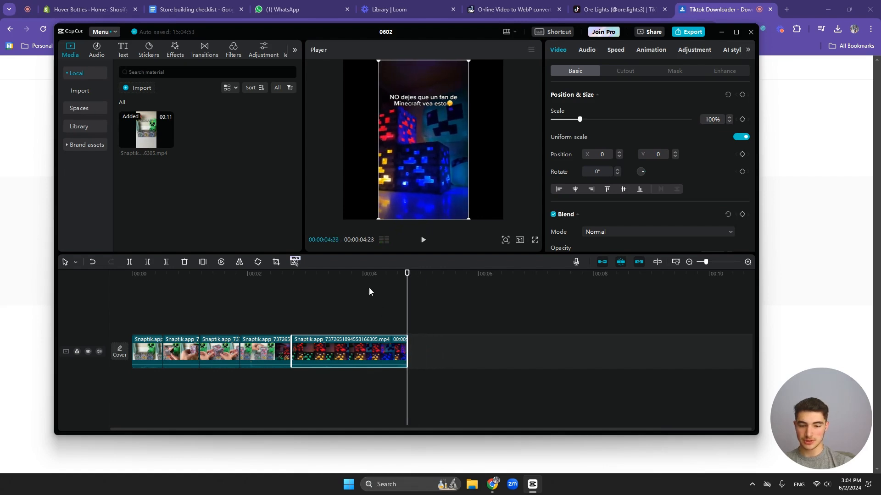
- Extend the start of the last segment to make it 00:00:02:08 long, and replay the transition into it
{"action": "left_click", "coordinate": [332, 289]}
{"action": "left_click_drag", "start_coordinate": [291, 350], "coordinate": [277, 348]}
{"action": "left_click", "coordinate": [296, 276]}
{"action": "key", "text": "space"}
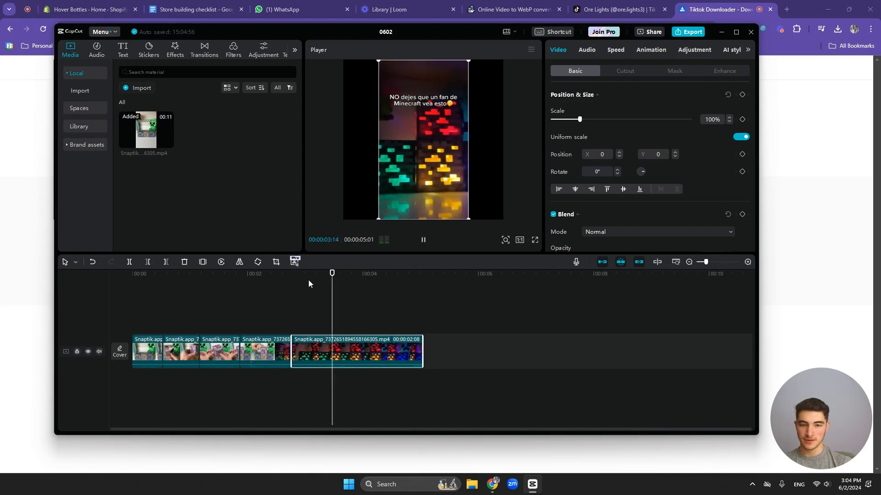
- Mute the video track, then enlarge the first segment to 178% and shift it up until the caption leaves the square frame
{"action": "key", "text": "space"}
{"action": "left_click_drag", "start_coordinate": [306, 273], "coordinate": [79, 275]}
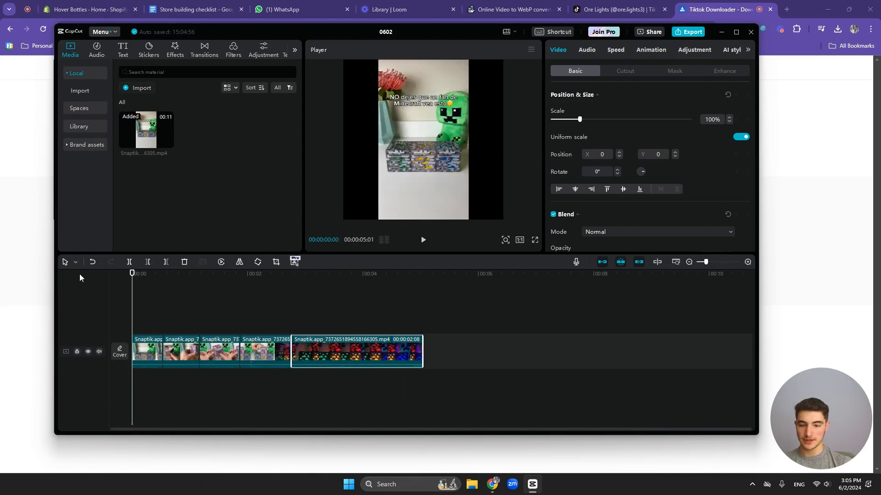
{"action": "left_click", "coordinate": [146, 352]}
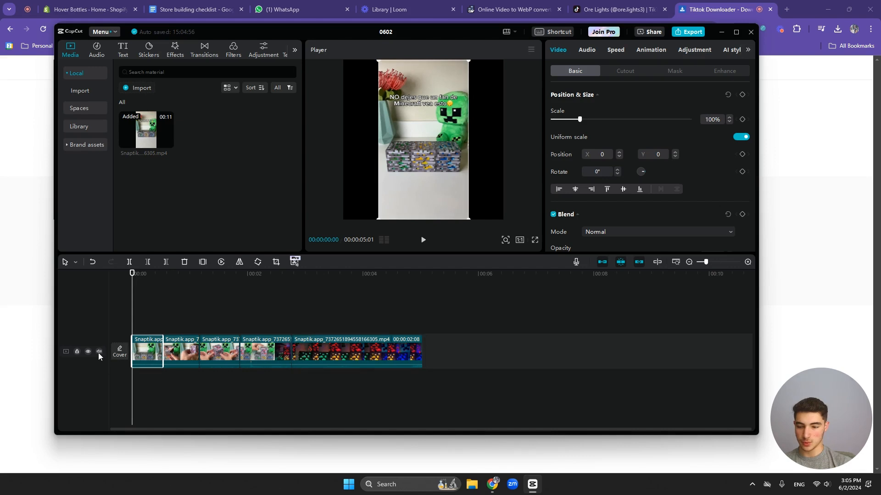
{"action": "left_click", "coordinate": [99, 351]}
{"action": "left_click_drag", "start_coordinate": [469, 217], "coordinate": [561, 282]}
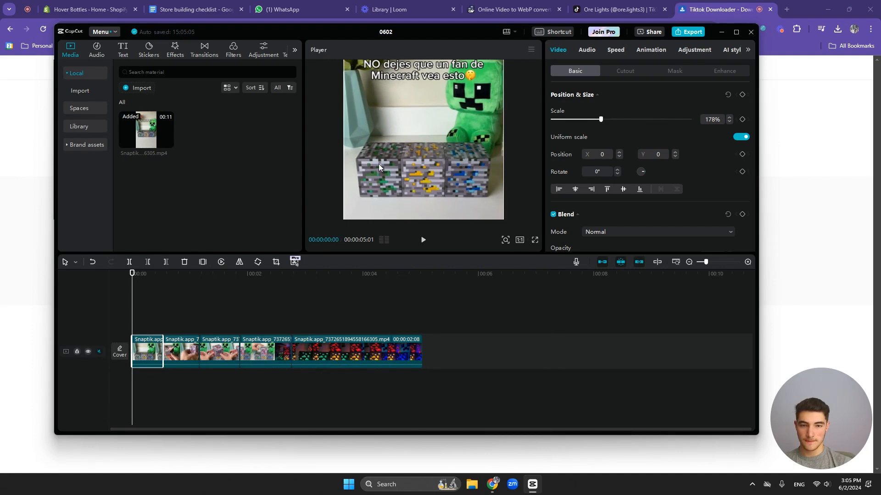
{"action": "left_click_drag", "start_coordinate": [434, 160], "coordinate": [434, 142]}
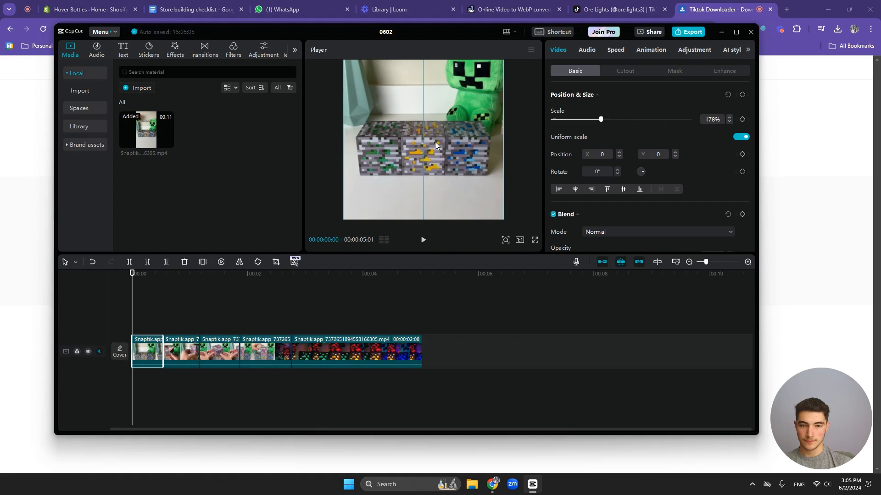
- Enlarge the second segment, the unboxing shot, to 178% and move it up to position Y 506
{"action": "left_click", "coordinate": [181, 351]}
{"action": "left_click", "coordinate": [181, 307]}
{"action": "left_click", "coordinate": [186, 275]}
{"action": "left_click", "coordinate": [463, 208]}
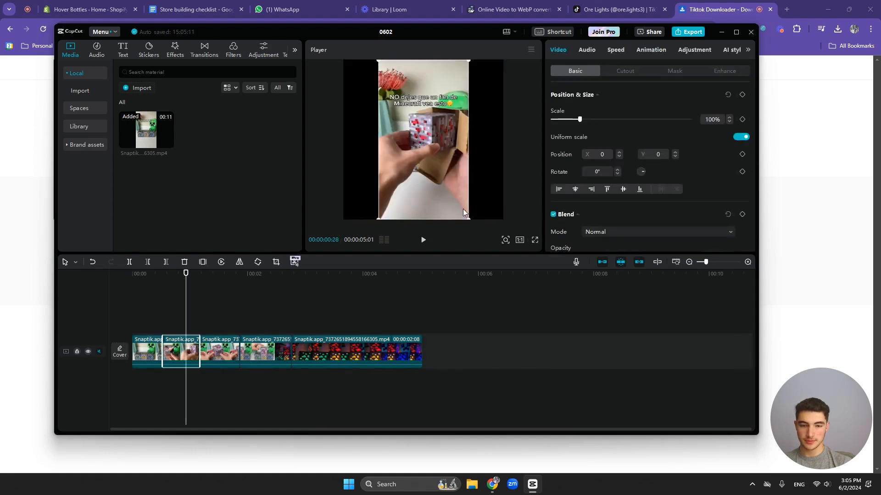
{"action": "left_click_drag", "start_coordinate": [471, 217], "coordinate": [542, 279]}
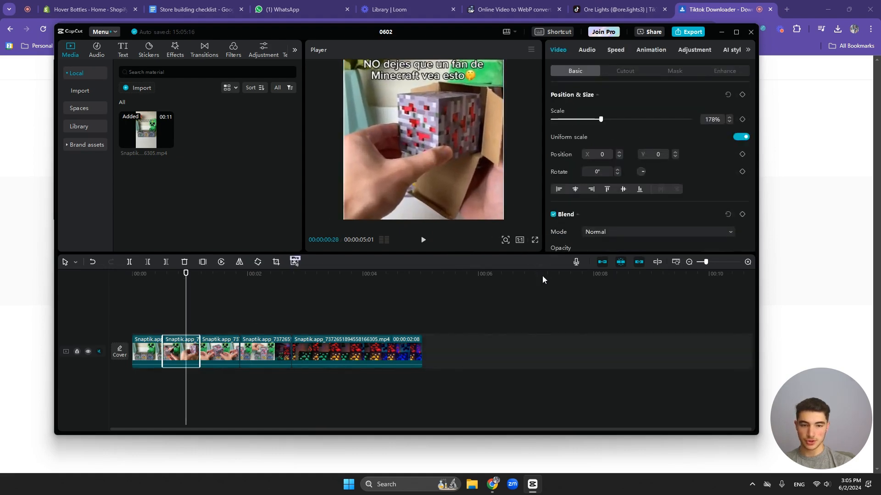
{"action": "mouse_move", "coordinate": [428, 172]}
{"action": "left_mouse_down"}
{"action": "mouse_move", "coordinate": [427, 150]}
{"action": "mouse_move", "coordinate": [422, 161]}
{"action": "left_mouse_up"}
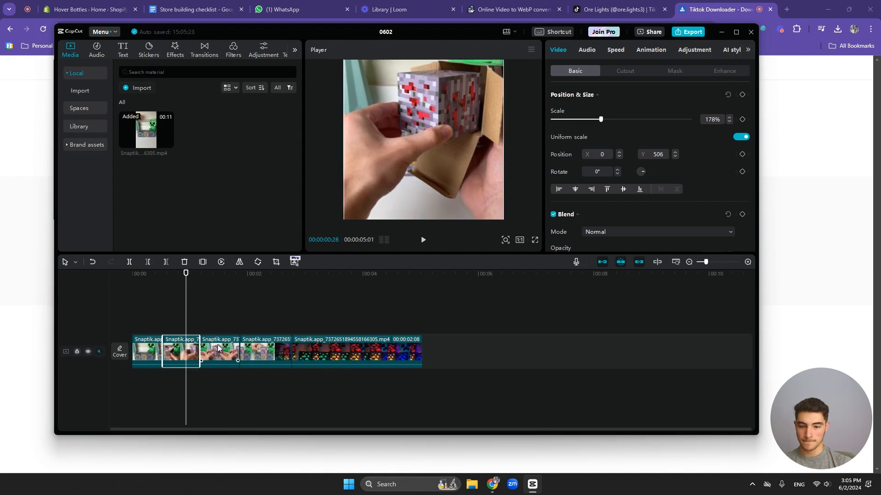
- Enlarge the third segment, with both hands holding the block, to 178% and move it up to position Y 506
{"action": "left_click", "coordinate": [219, 349]}
{"action": "left_click", "coordinate": [221, 276]}
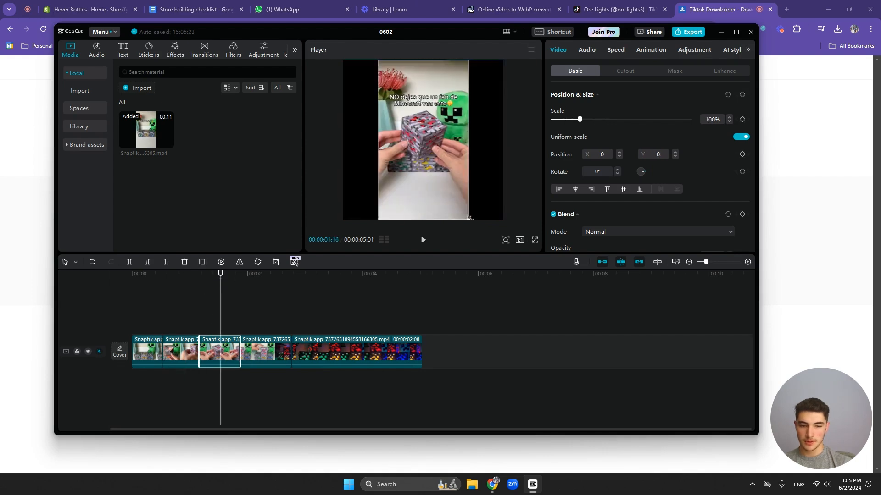
{"action": "left_click_drag", "start_coordinate": [469, 217], "coordinate": [545, 287]}
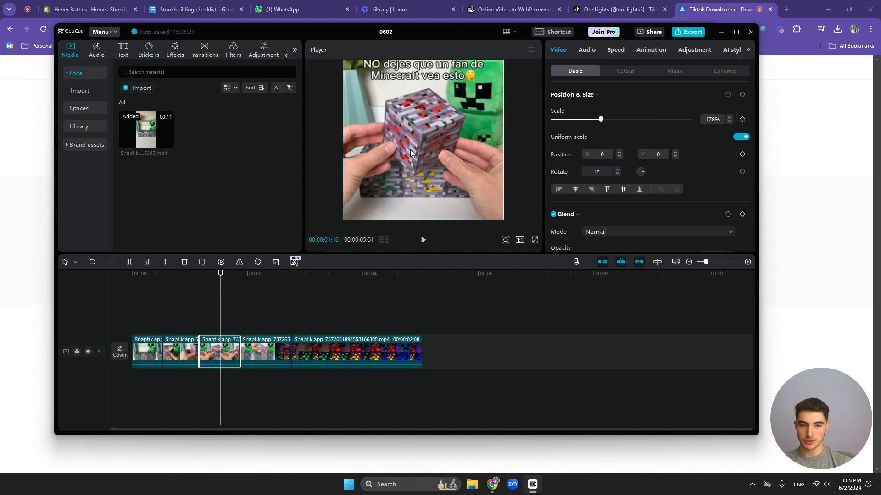
{"action": "left_click_drag", "start_coordinate": [410, 150], "coordinate": [420, 130]}
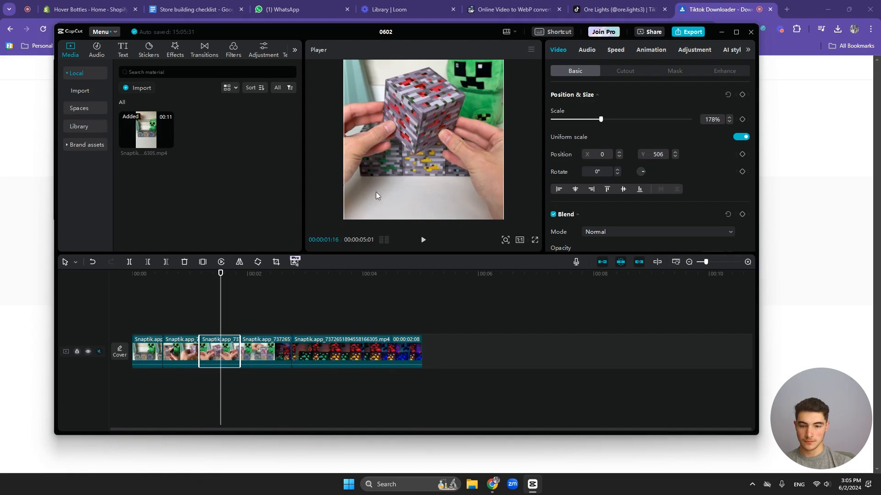
- Scale the fourth segment, where the stacked blocks light up, to 178% and move it up to position Y 506
{"action": "left_click", "coordinate": [275, 342]}
{"action": "left_click", "coordinate": [275, 274]}
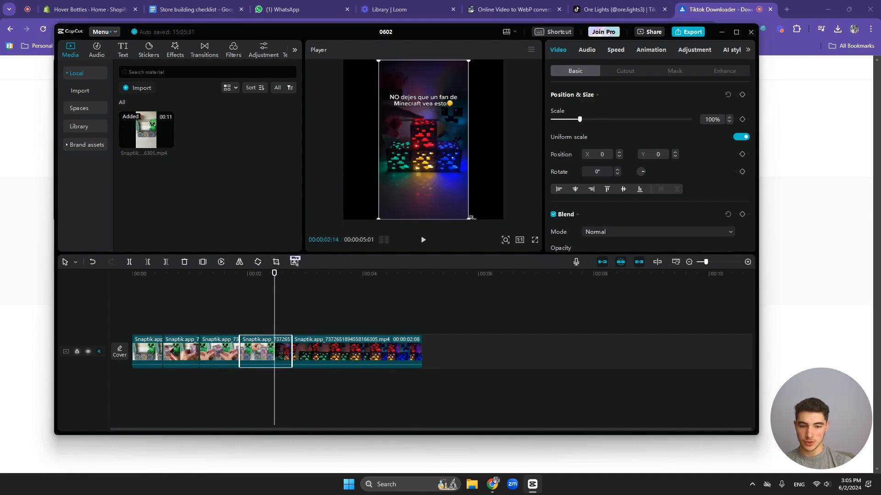
{"action": "left_click_drag", "start_coordinate": [471, 218], "coordinate": [539, 302]}
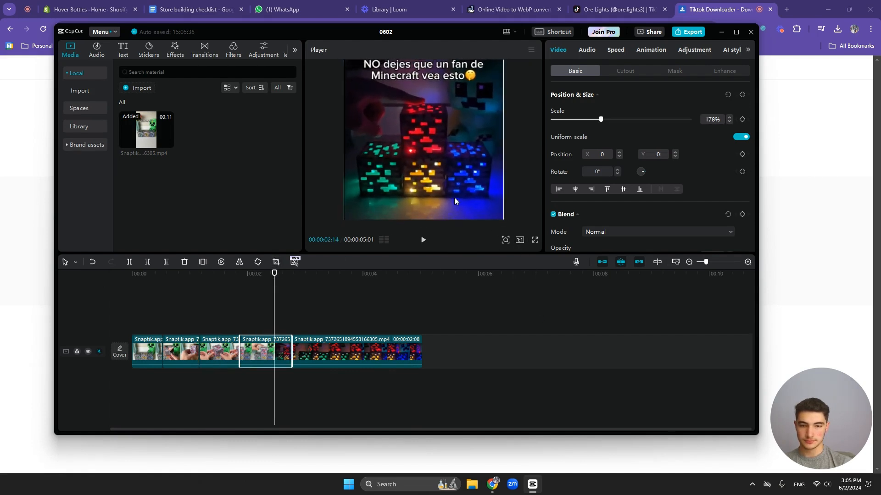
{"action": "left_click_drag", "start_coordinate": [454, 198], "coordinate": [448, 171]}
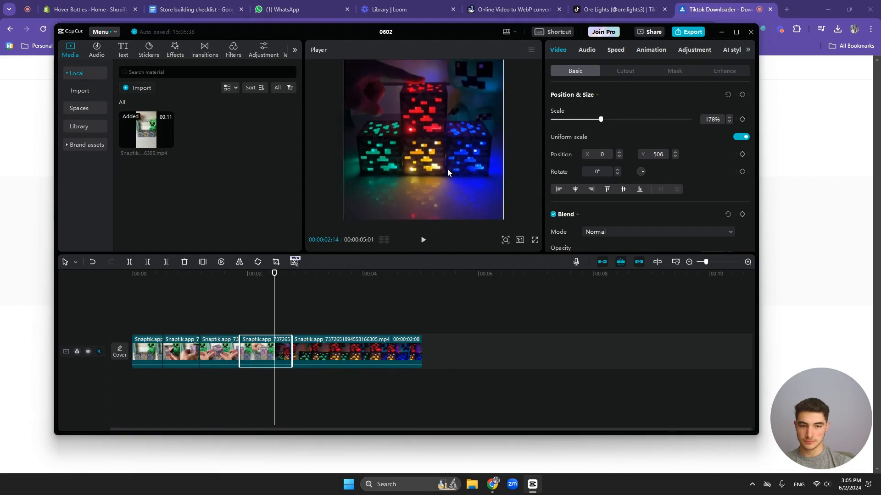
- Enlarge the fifth segment, the close-up of the glowing blocks, to 178% and move it up to position Y 506
{"action": "left_click", "coordinate": [324, 352]}
{"action": "left_click", "coordinate": [342, 274]}
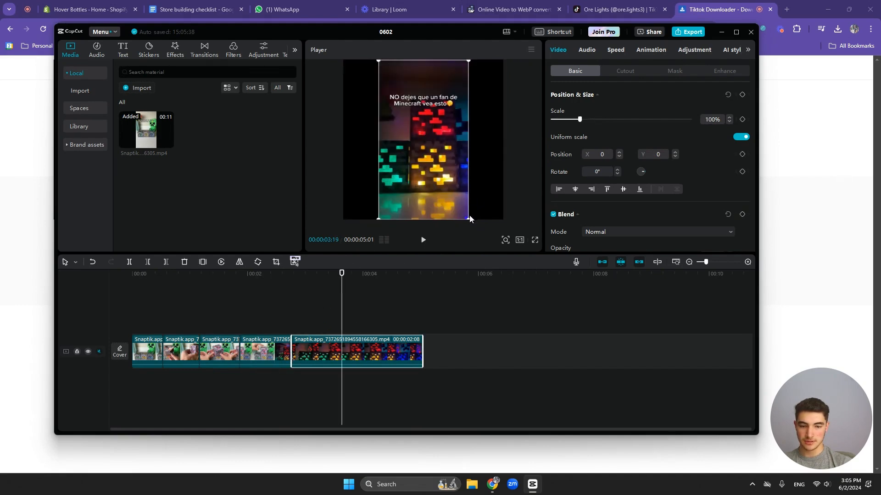
{"action": "left_click_drag", "start_coordinate": [468, 218], "coordinate": [526, 300]}
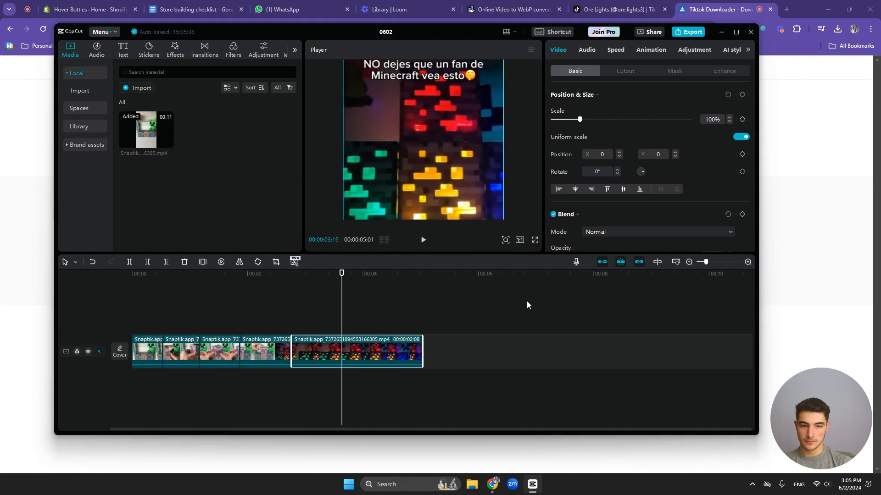
{"action": "left_click_drag", "start_coordinate": [459, 191], "coordinate": [447, 162]}
- Play the edited clip from the beginning several times to check the framing of all its segments
{"action": "left_click_drag", "start_coordinate": [279, 272], "coordinate": [120, 280]}
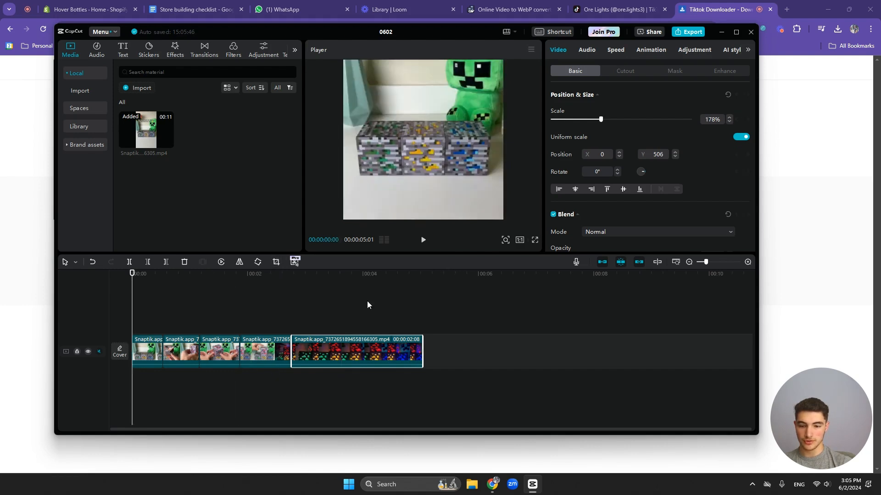
{"action": "key", "text": "space"}
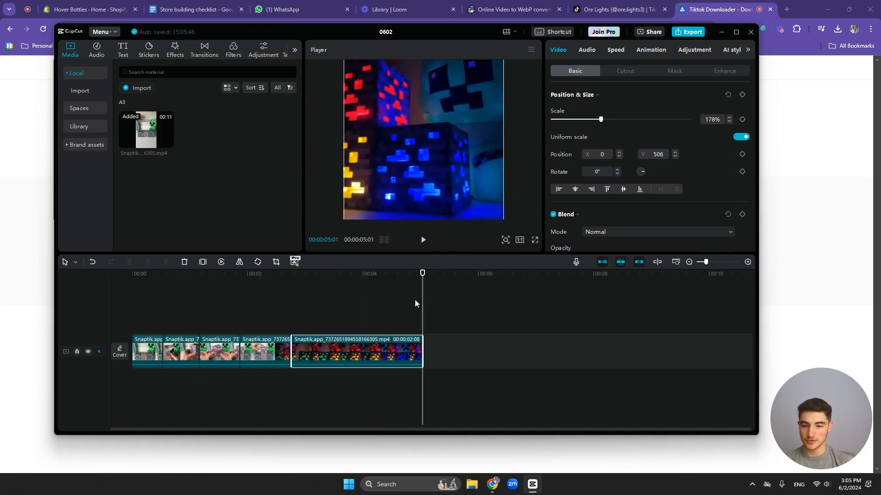
{"action": "left_click", "coordinate": [94, 279]}
{"action": "key", "text": "space"}
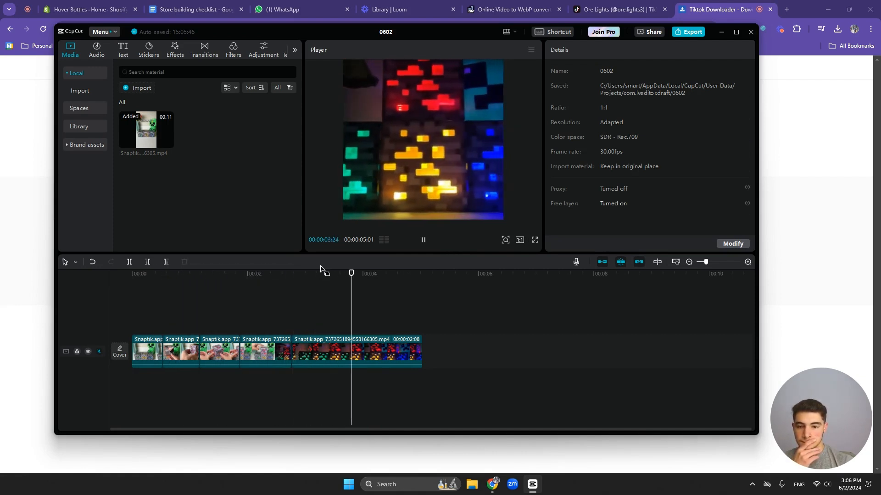
{"action": "left_click_drag", "start_coordinate": [306, 275], "coordinate": [123, 277]}
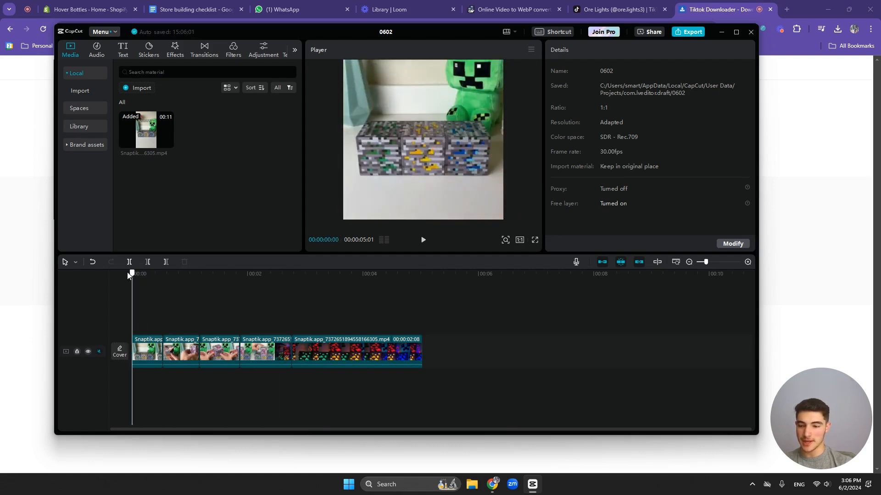
{"action": "key", "text": "space"}
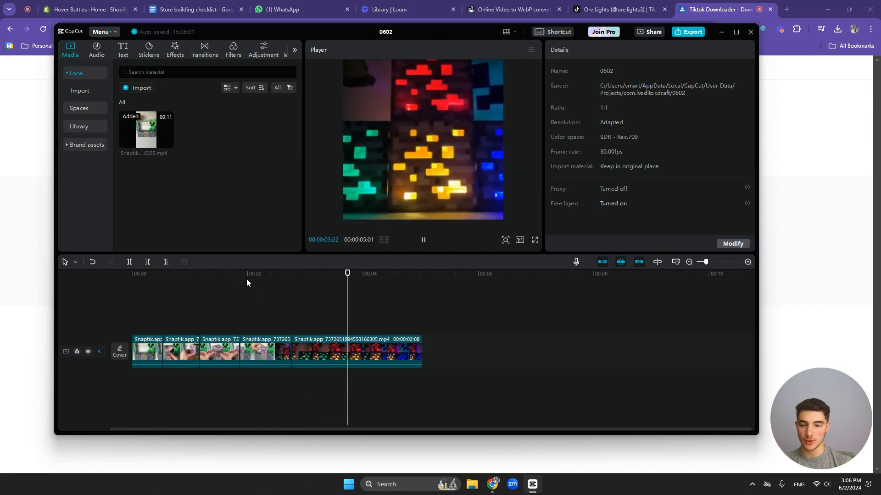
{"action": "left_click_drag", "start_coordinate": [246, 275], "coordinate": [132, 275]}
{"action": "key", "text": "space"}
{"action": "key", "text": "space"}
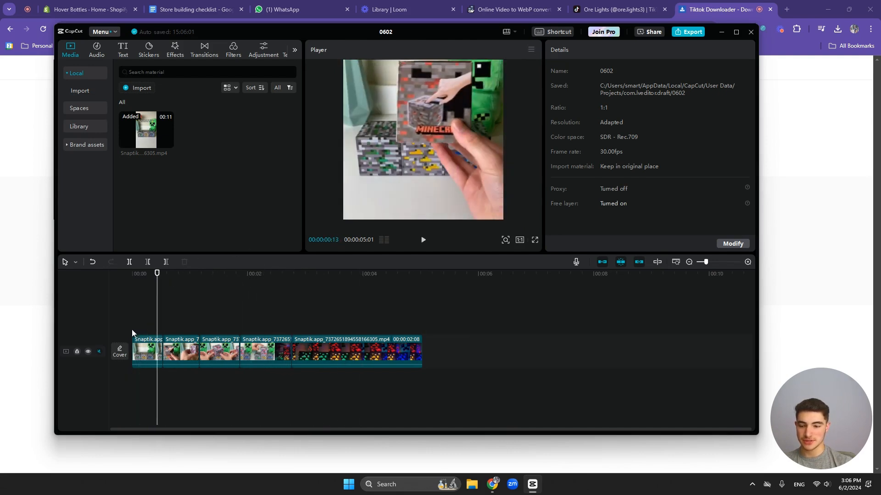
- Try moving the first segment down to position Y 110, and undo that move
{"action": "left_click", "coordinate": [152, 344]}
{"action": "left_click_drag", "start_coordinate": [410, 171], "coordinate": [411, 188]}
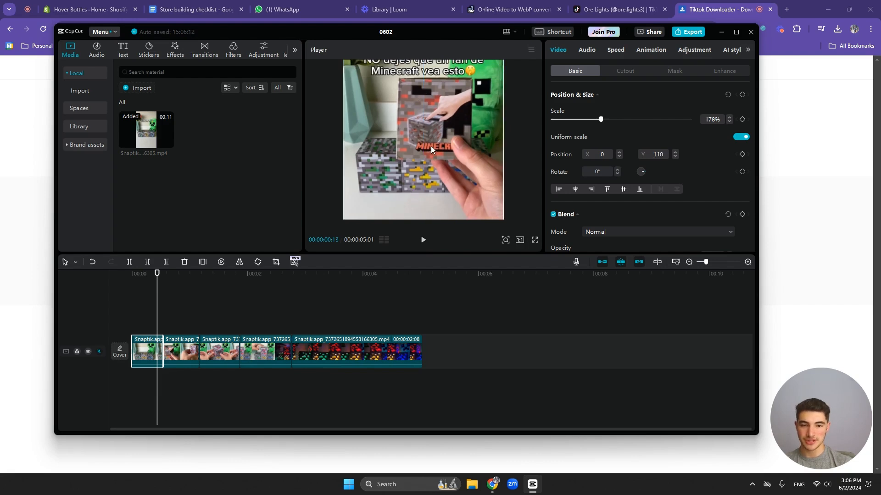
{"action": "key", "text": "ctrl+z"}
{"action": "left_click", "coordinate": [133, 274]}
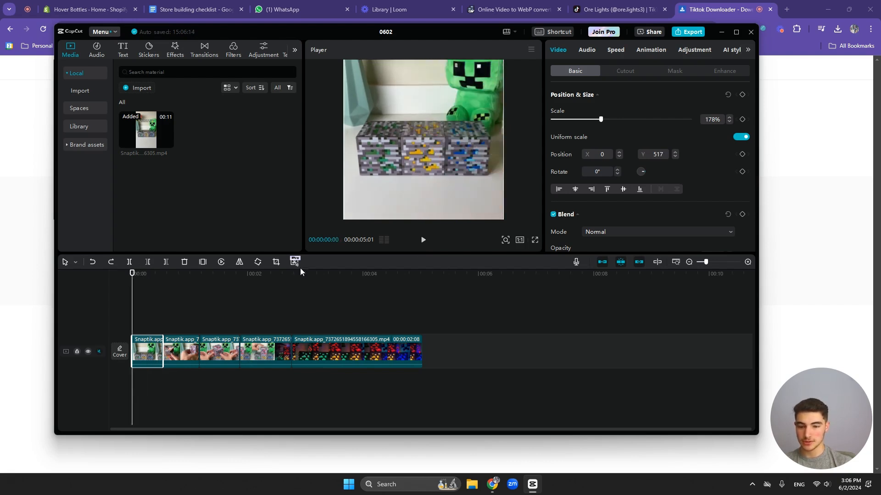
- Export the clip with the title GIF3 as an mp4 video at 720P
{"action": "left_click", "coordinate": [686, 31]}
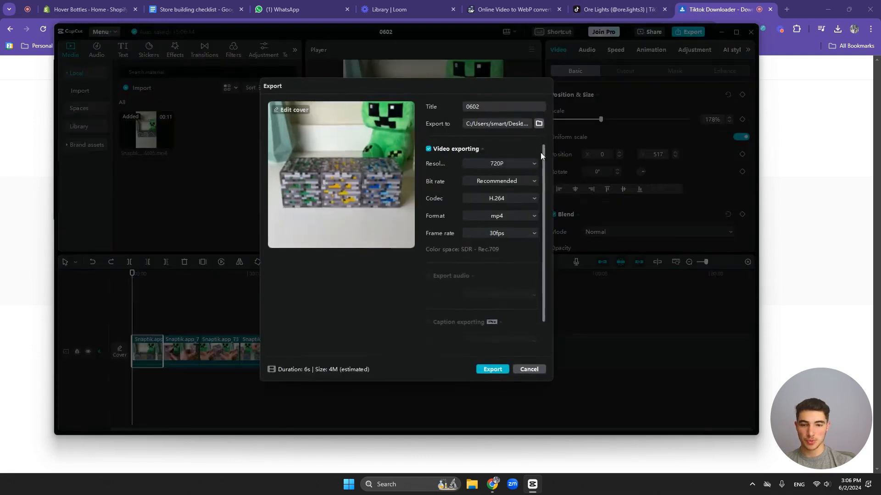
{"action": "left_click", "coordinate": [514, 163]}
{"action": "left_click", "coordinate": [504, 108]}
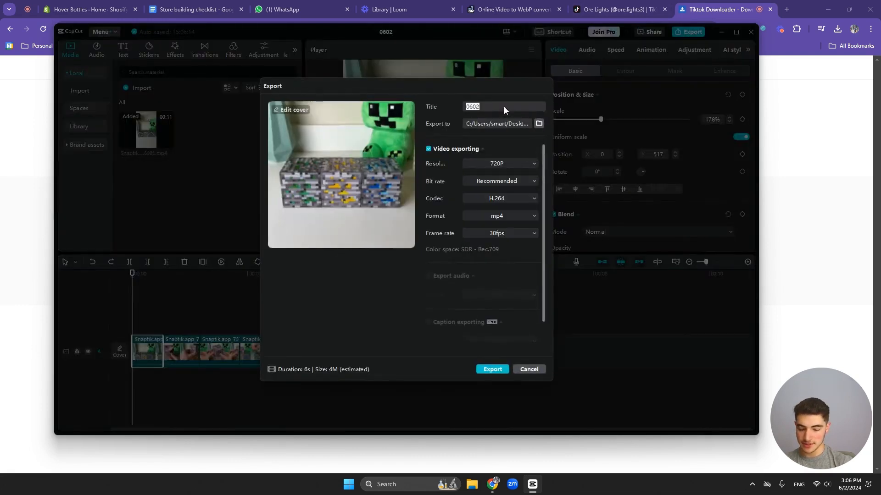
{"action": "type", "text": "GIF3"}
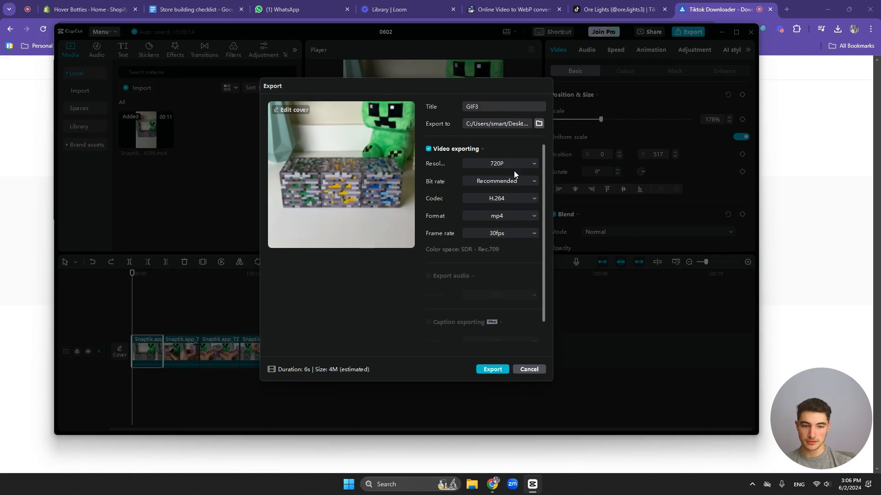
{"action": "left_click", "coordinate": [508, 167]}
{"action": "left_click", "coordinate": [511, 191]}
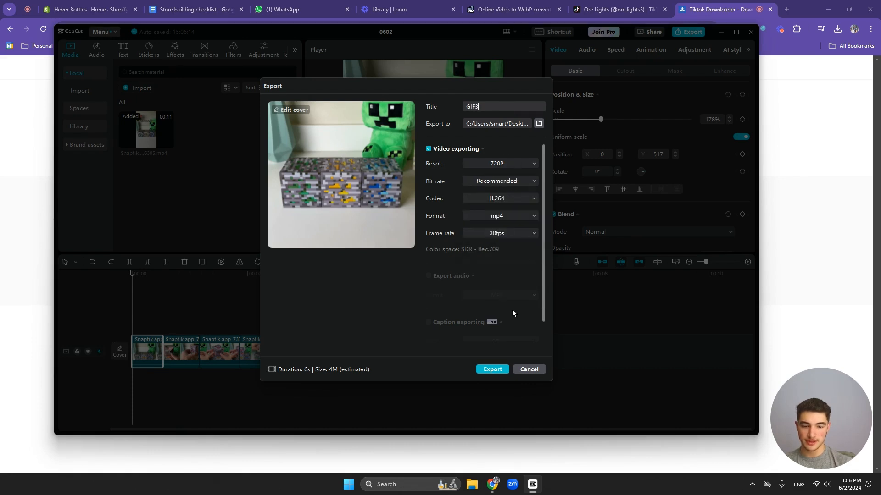
{"action": "left_click", "coordinate": [497, 372]}
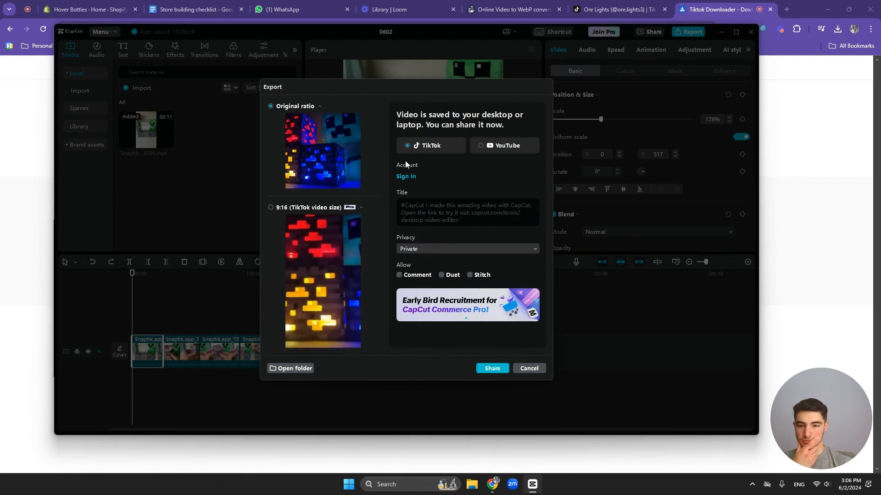
- Check the exported GIF3 file in its Desktop folder, and close the export dialog, the project and CapCut
{"action": "left_click", "coordinate": [279, 367]}
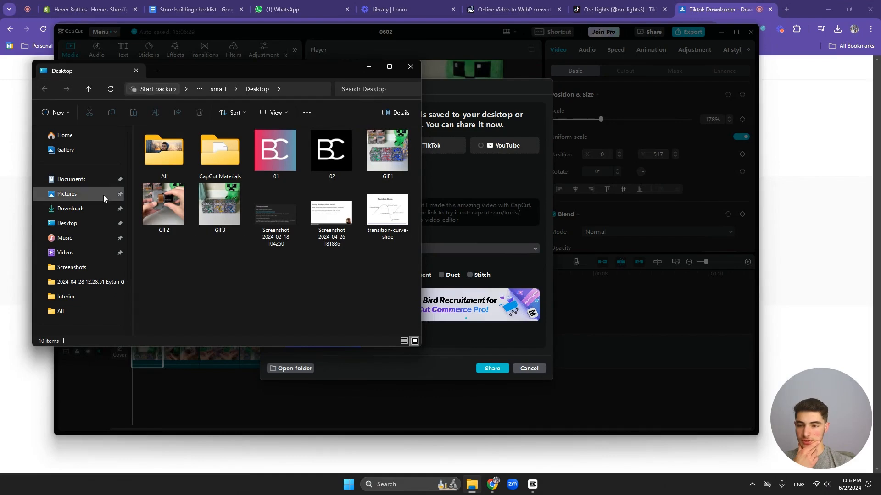
{"action": "left_click", "coordinate": [411, 67]}
{"action": "left_click", "coordinate": [532, 368]}
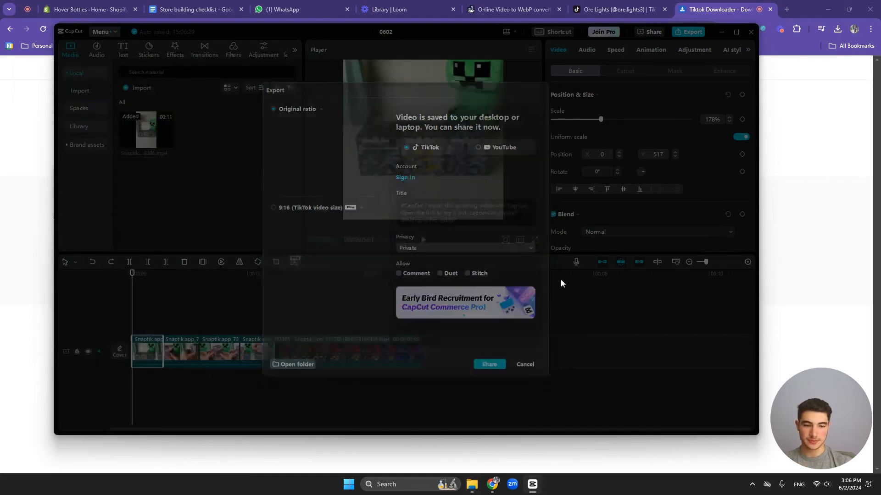
{"action": "left_click", "coordinate": [750, 32]}
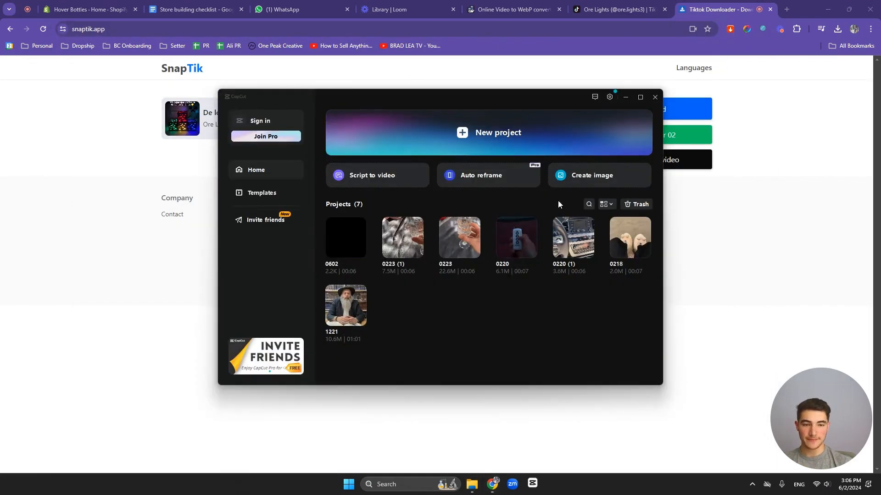
{"action": "left_click", "coordinate": [653, 94]}
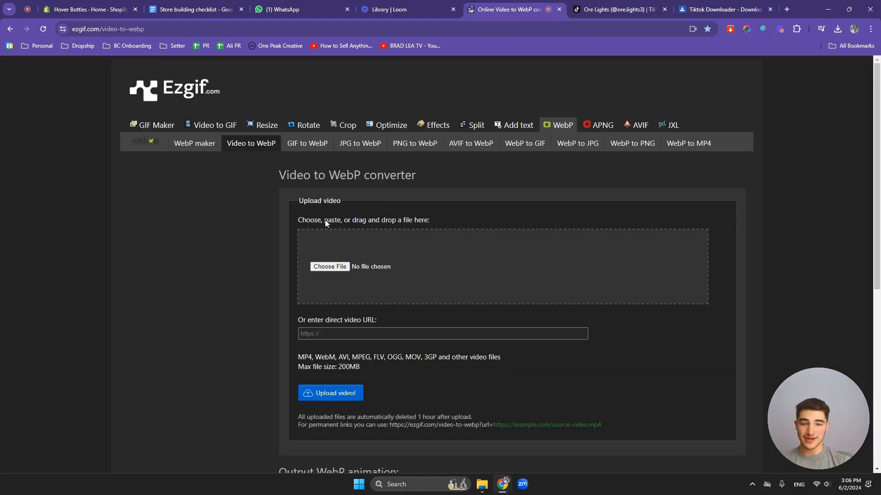
- Upload GIF1.mp4 from the Desktop to Ezgif's Video to WebP converter
{"action": "scroll", "coordinate": [340, 213], "scroll_direction": "down", "scroll_amount": 1}
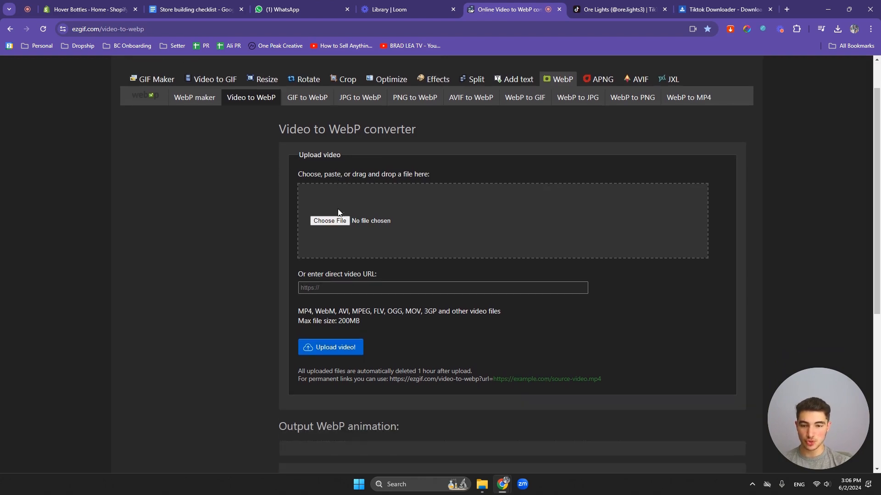
{"action": "scroll", "coordinate": [327, 188], "scroll_direction": "down", "scroll_amount": 1}
{"action": "left_click", "coordinate": [335, 179]}
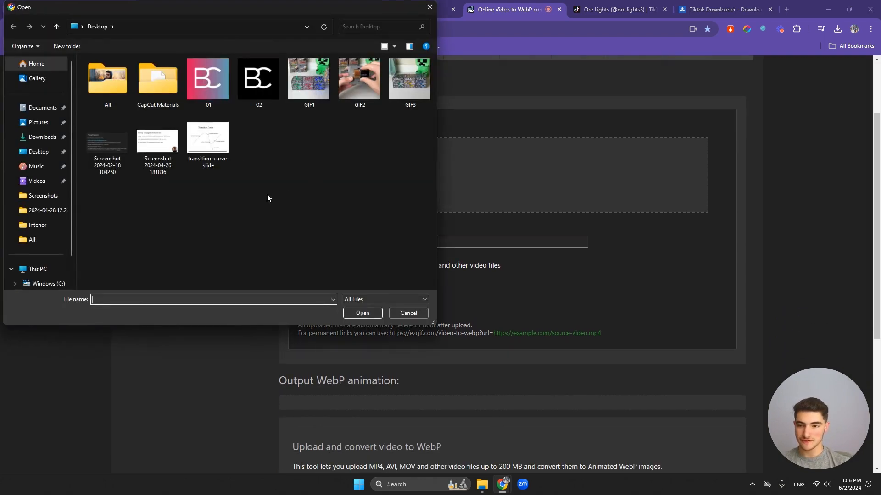
{"action": "double_click", "coordinate": [314, 87]}
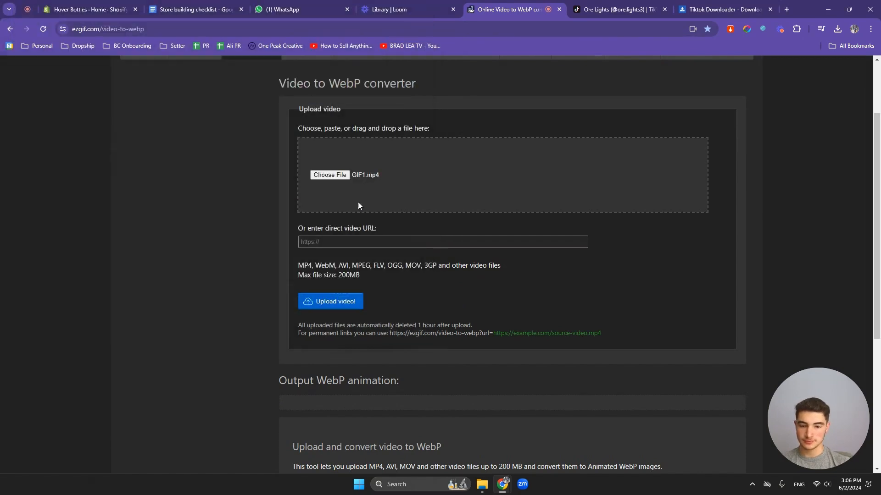
{"action": "left_click", "coordinate": [328, 302]}
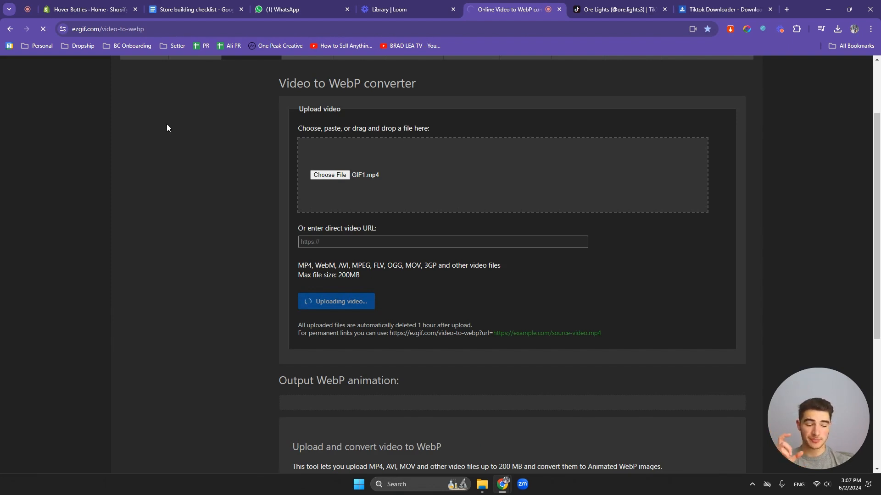
- View the bookmarked tools in the Dropship folder's Website creation subfolder
{"action": "left_click", "coordinate": [78, 48]}
{"action": "mouse_move", "coordinate": [107, 104]}
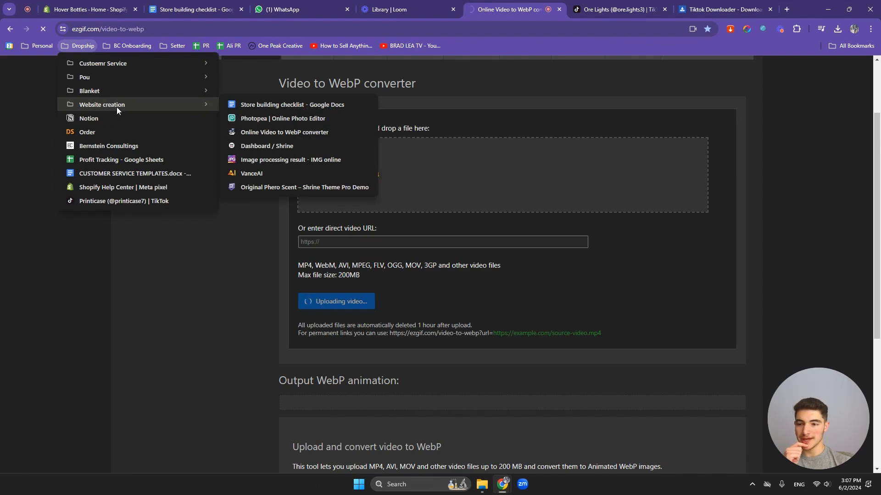
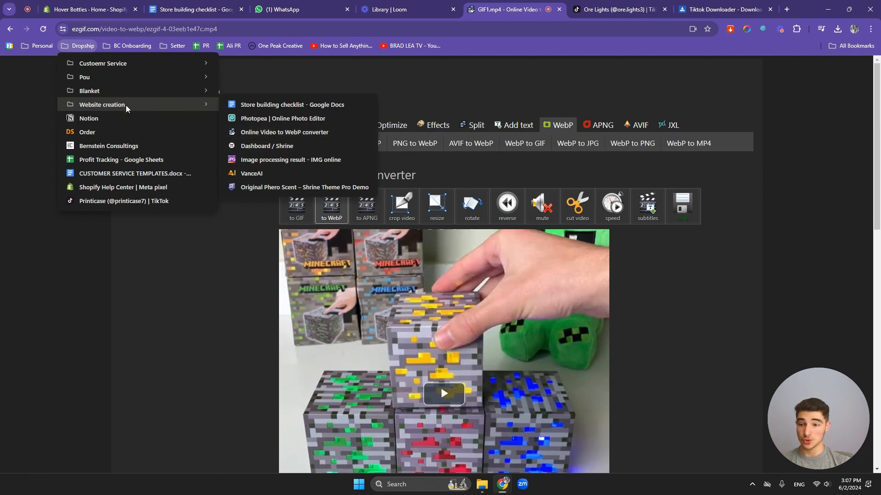
{"action": "left_click", "coordinate": [220, 262]}
- Play the preview of the uploaded GIF1 video briefly and look over the conversion page
{"action": "scroll", "coordinate": [415, 198], "scroll_direction": "down", "scroll_amount": 2}
{"action": "scroll", "coordinate": [487, 275], "scroll_direction": "down", "scroll_amount": 1}
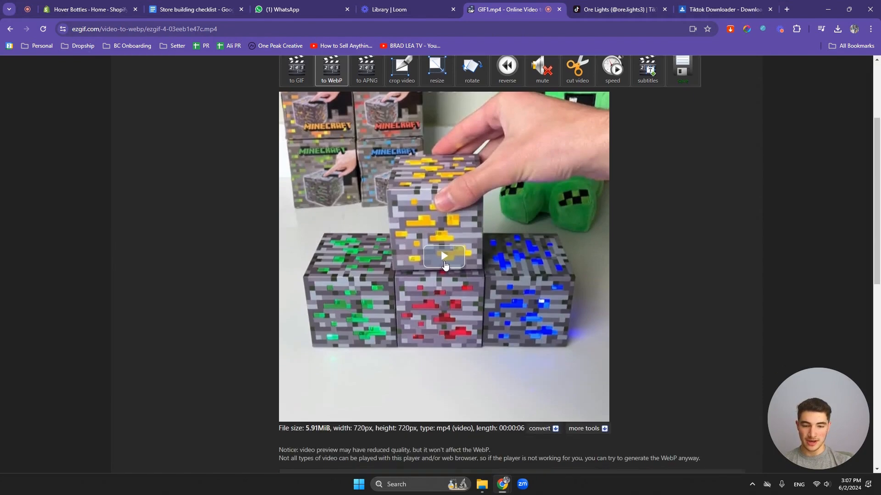
{"action": "left_click", "coordinate": [442, 256]}
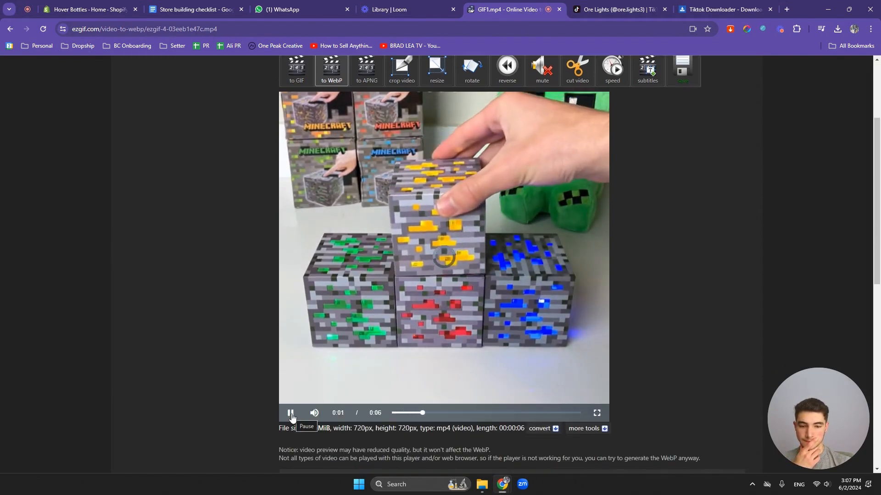
{"action": "scroll", "coordinate": [310, 367], "scroll_direction": "down", "scroll_amount": 4}
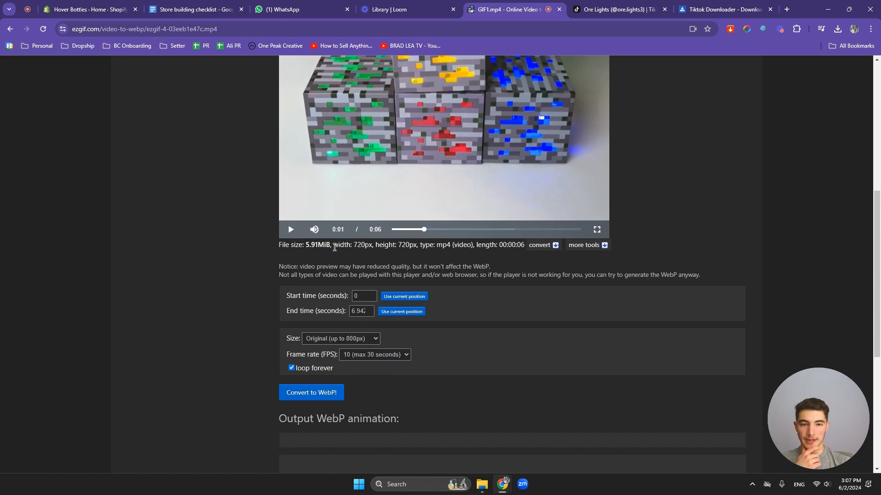
{"action": "scroll", "coordinate": [334, 247], "scroll_direction": "up", "scroll_amount": 6}
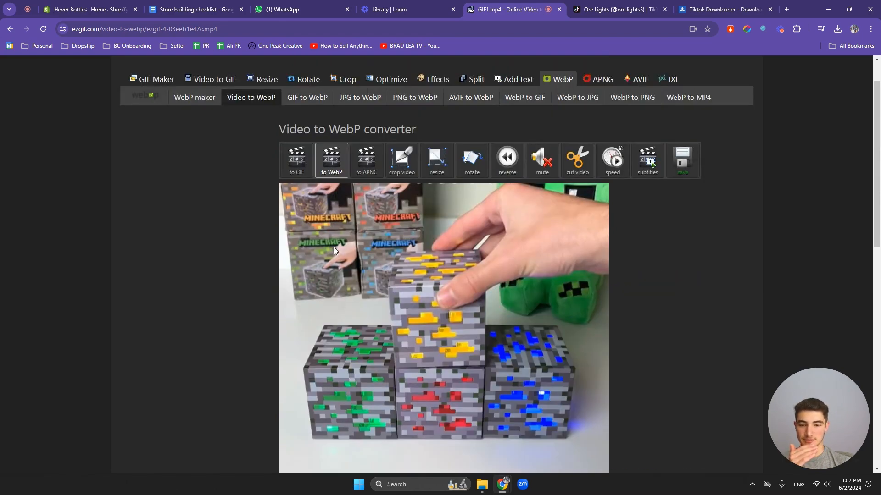
- Convert the GIF1 video to WebP with size 500xAUTO (for Tumblr) and a frame rate of 12 FPS
{"action": "scroll", "coordinate": [334, 247], "scroll_direction": "down", "scroll_amount": 9}
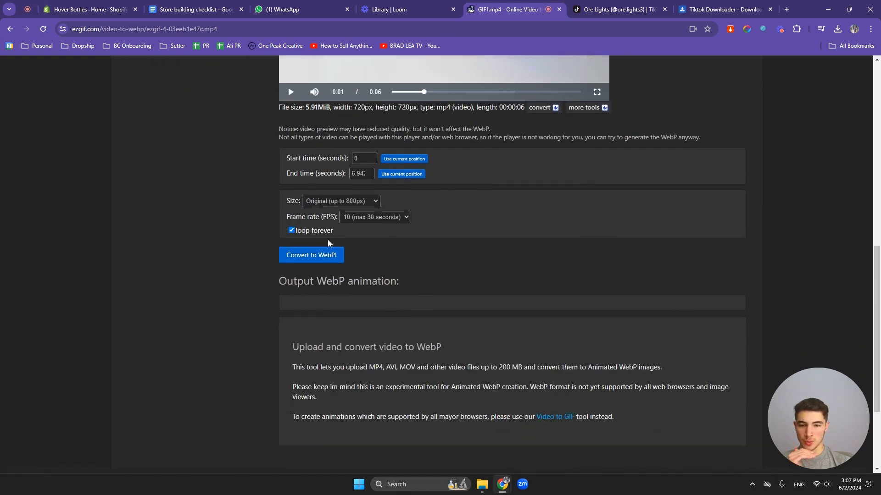
{"action": "left_click", "coordinate": [349, 205]}
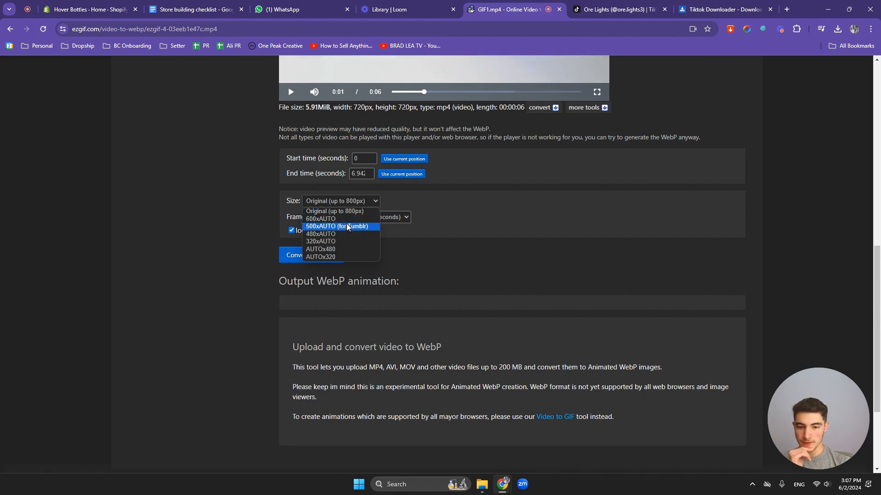
{"action": "left_click", "coordinate": [351, 234]}
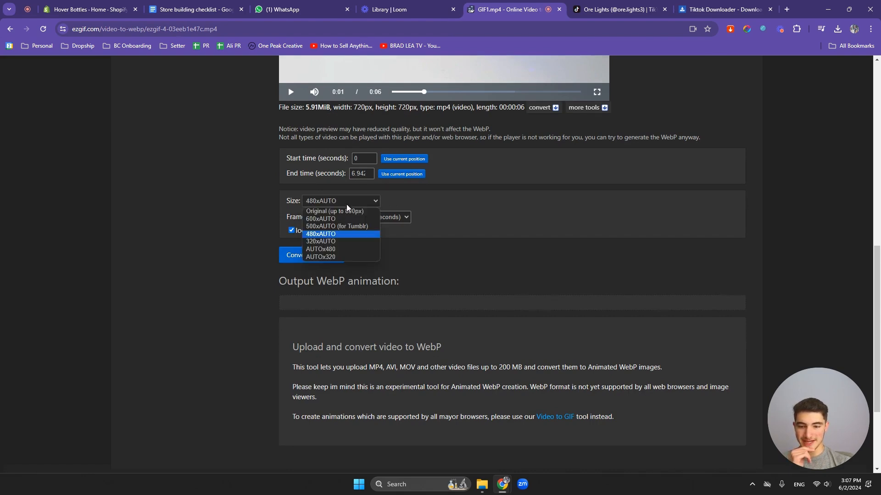
{"action": "left_click", "coordinate": [349, 228]}
{"action": "left_click", "coordinate": [388, 220]}
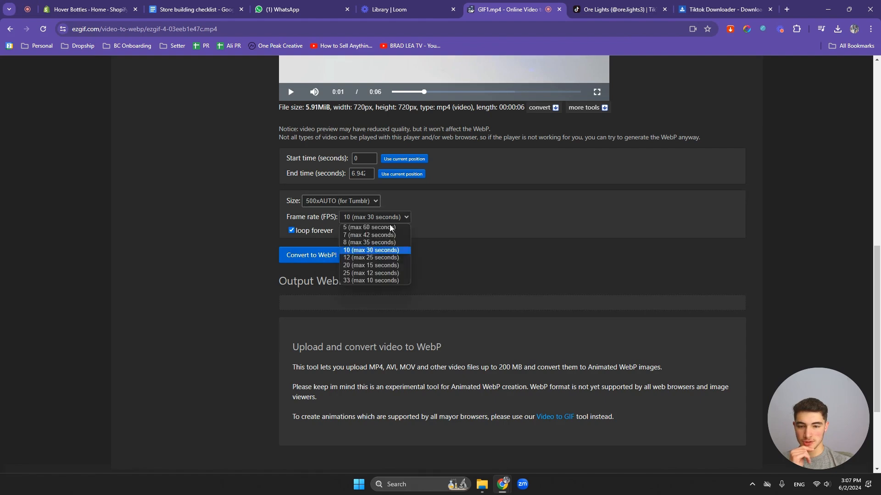
{"action": "left_click", "coordinate": [385, 259]}
{"action": "scroll", "coordinate": [247, 247], "scroll_direction": "down", "scroll_amount": 2}
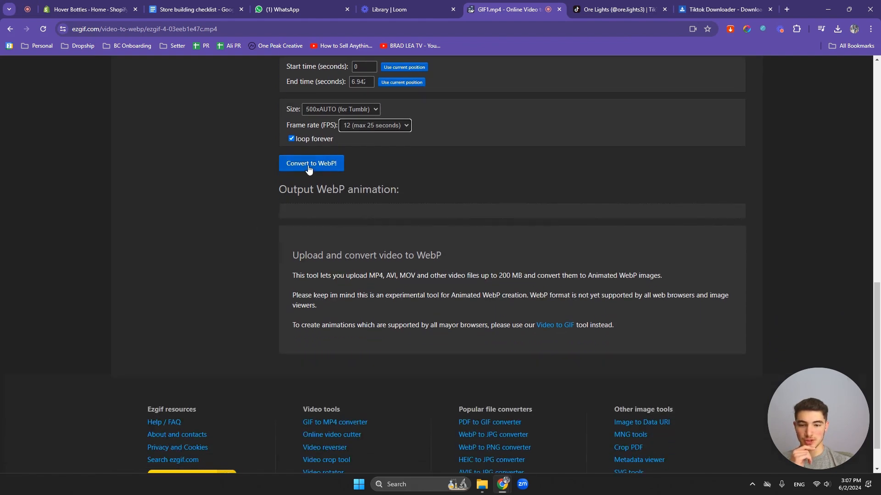
{"action": "left_click", "coordinate": [308, 164]}
{"action": "scroll", "coordinate": [223, 244], "scroll_direction": "up", "scroll_amount": 2}
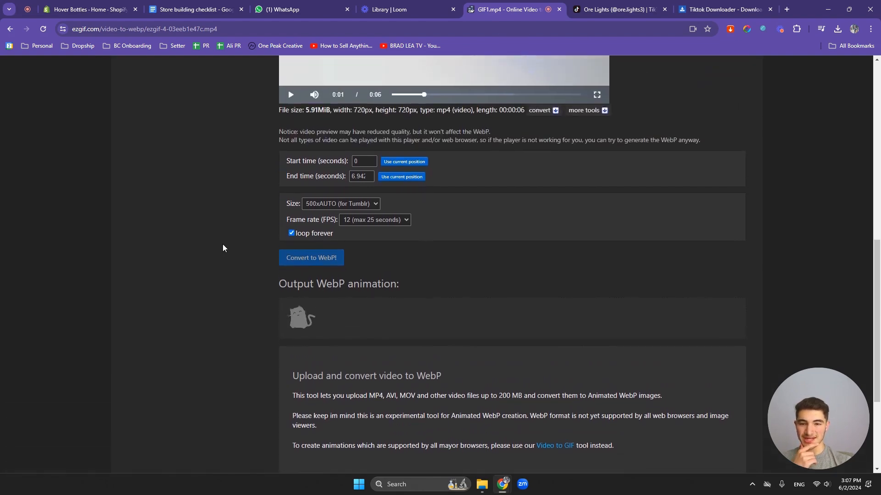
- Review the converted GIF1 WebP animation and its file size
{"action": "scroll", "coordinate": [222, 248], "scroll_direction": "up", "scroll_amount": 7}
{"action": "scroll", "coordinate": [223, 248], "scroll_direction": "down", "scroll_amount": 11}
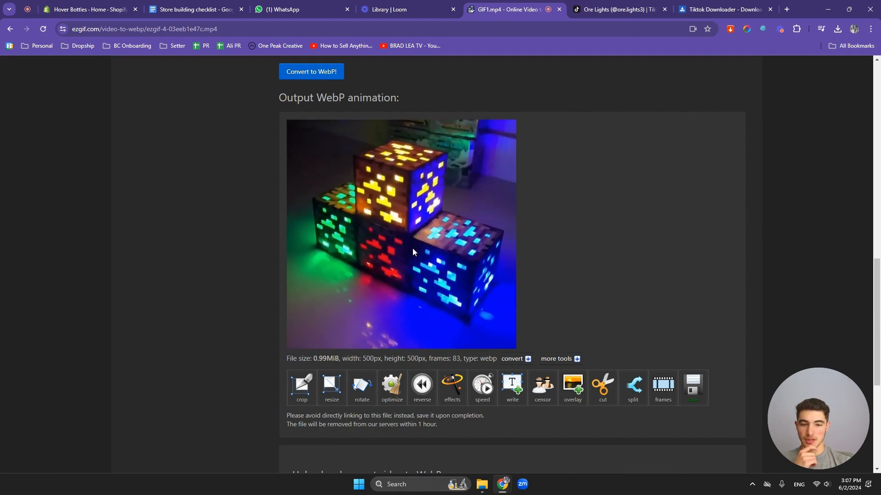
{"action": "scroll", "coordinate": [321, 310], "scroll_direction": "down", "scroll_amount": 1}
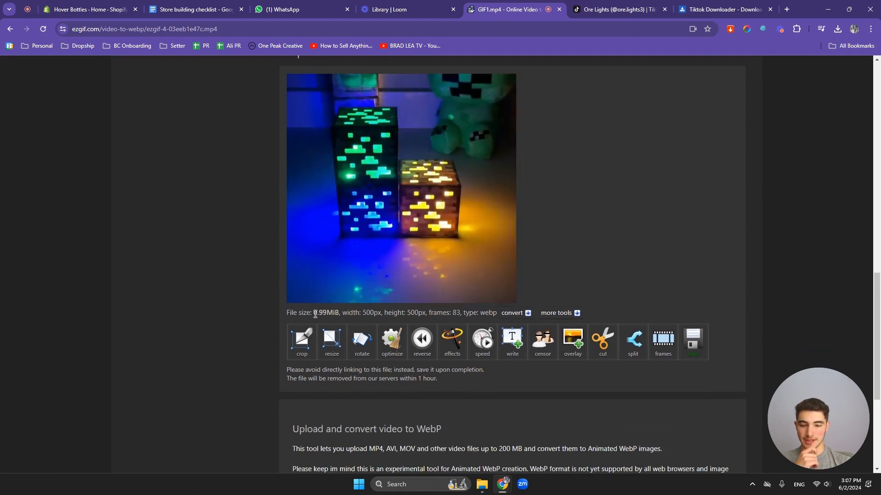
{"action": "left_click_drag", "start_coordinate": [314, 314], "coordinate": [327, 314]}
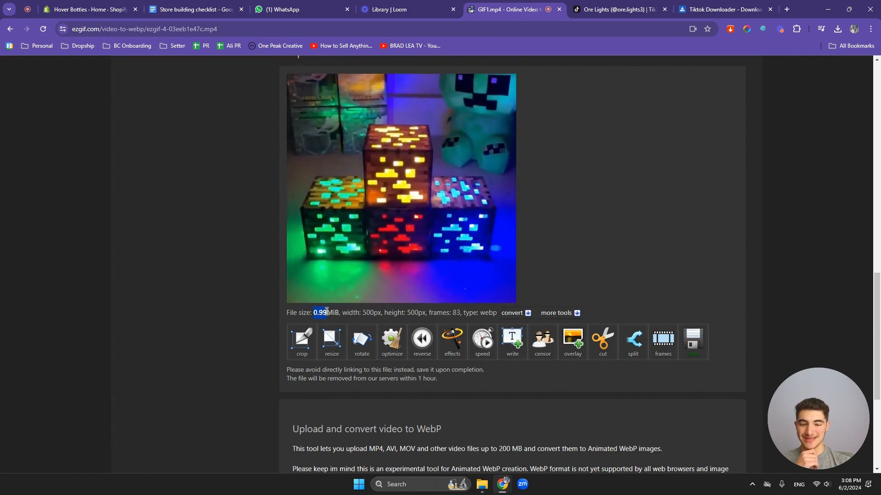
{"action": "left_click", "coordinate": [327, 311]}
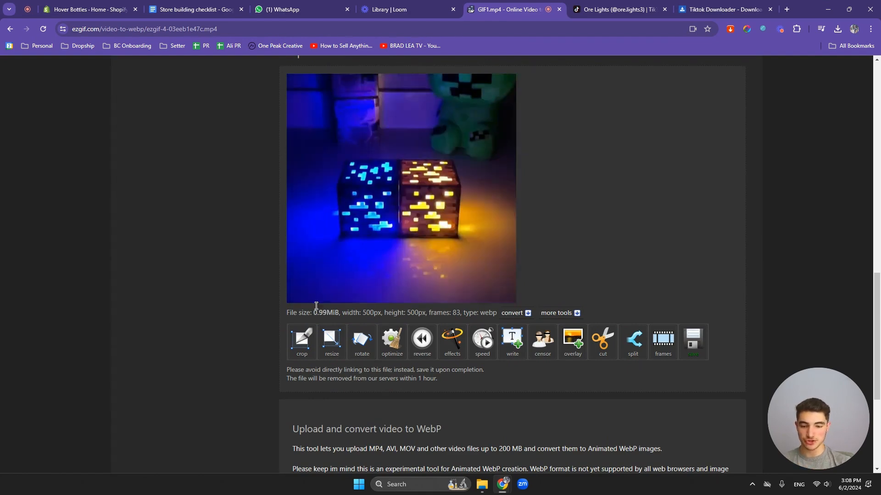
{"action": "scroll", "coordinate": [321, 276], "scroll_direction": "up", "scroll_amount": 2}
{"action": "scroll", "coordinate": [329, 228], "scroll_direction": "down", "scroll_amount": 2}
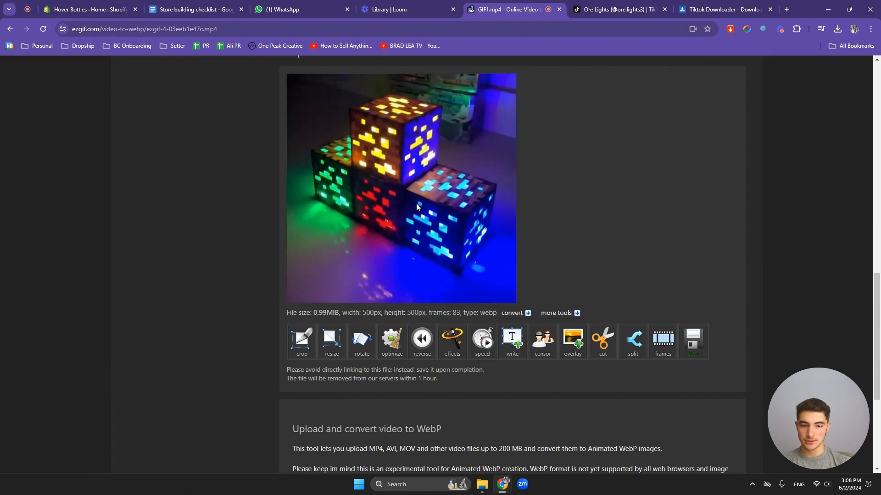
- Reconvert the GIF1 video to WebP with size 600xAUTO and a frame rate of 20 FPS, and check the output's file size
{"action": "scroll", "coordinate": [417, 203], "scroll_direction": "up", "scroll_amount": 6}
{"action": "scroll", "coordinate": [415, 206], "scroll_direction": "down", "scroll_amount": 2}
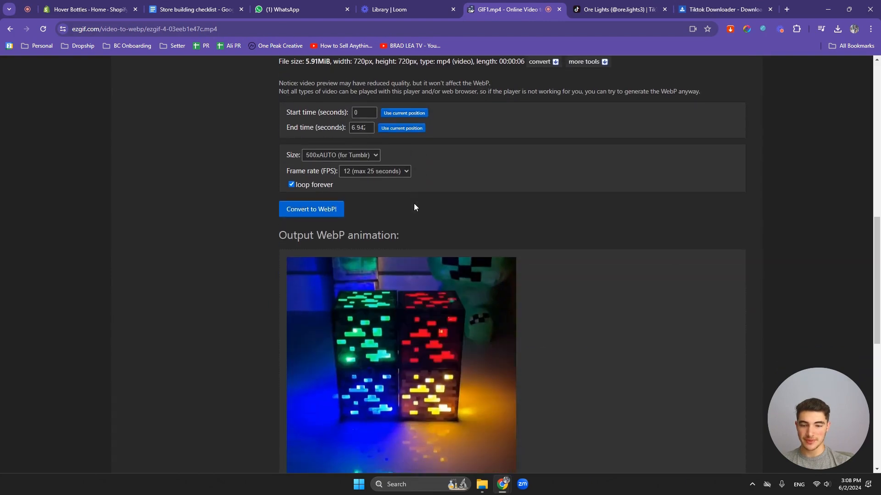
{"action": "left_click", "coordinate": [358, 156]}
{"action": "left_click", "coordinate": [353, 175]}
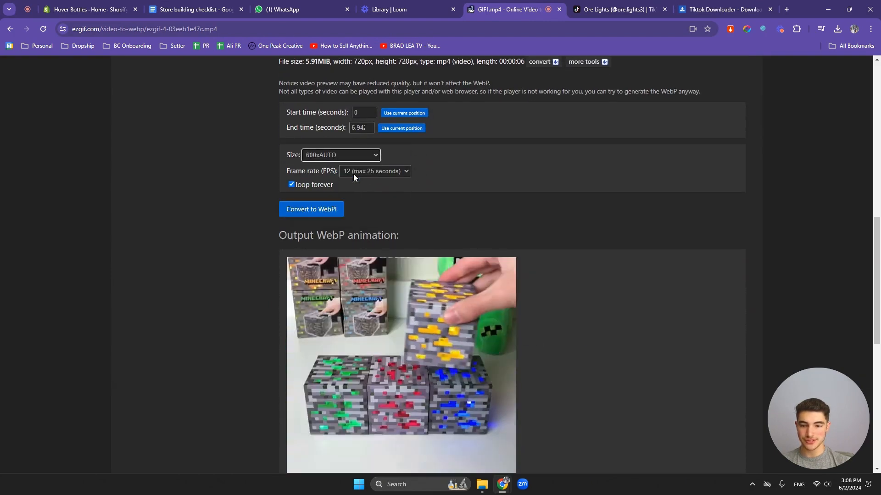
{"action": "left_click", "coordinate": [370, 173]}
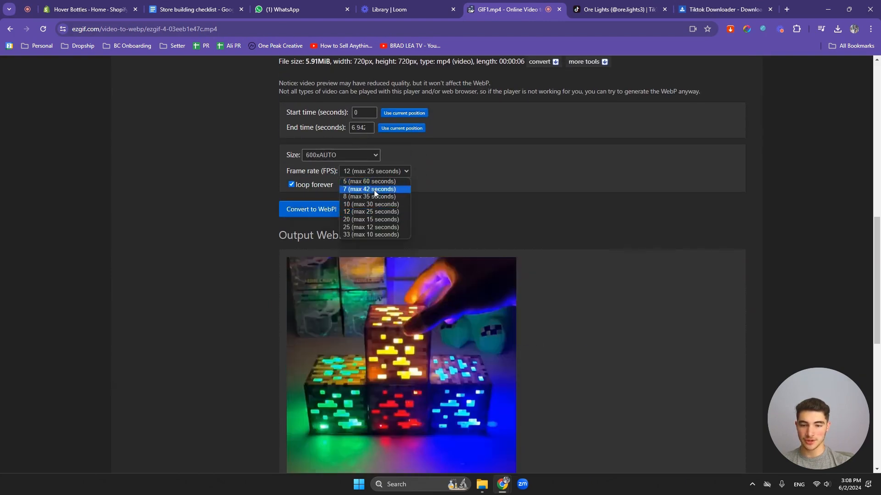
{"action": "left_click", "coordinate": [379, 221]}
{"action": "left_click", "coordinate": [330, 212]}
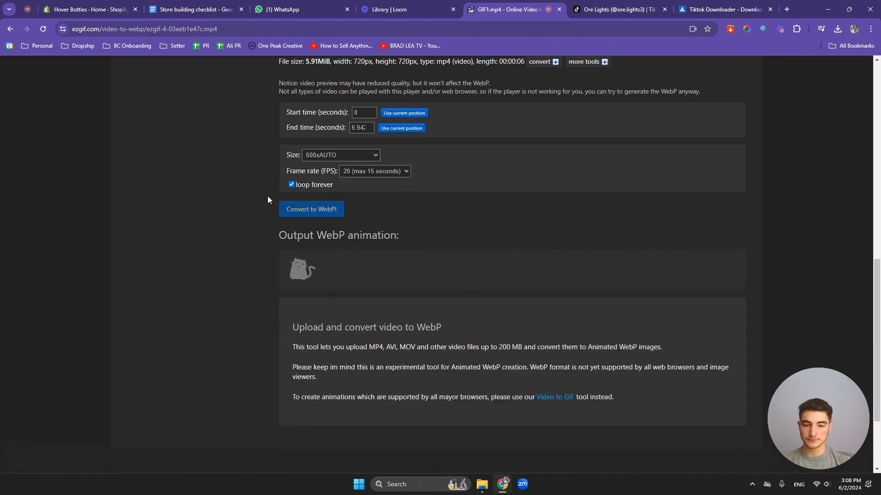
{"action": "scroll", "coordinate": [417, 195], "scroll_direction": "down", "scroll_amount": 4}
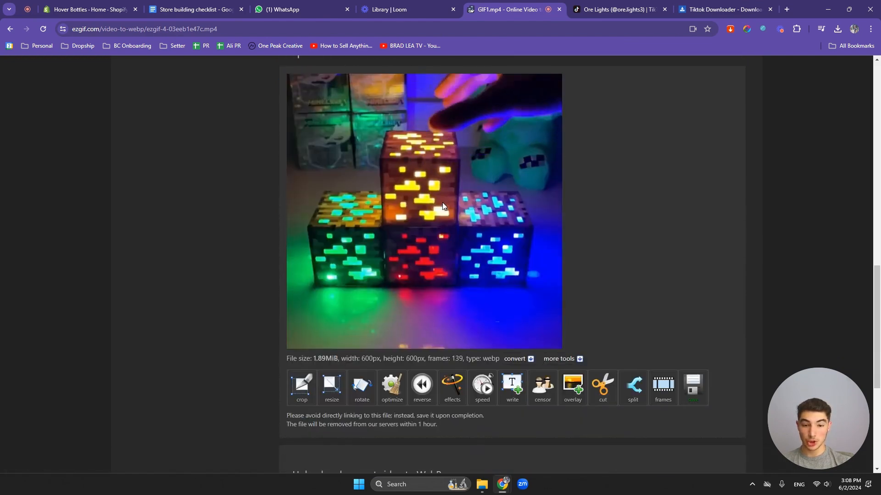
{"action": "left_click_drag", "start_coordinate": [314, 359], "coordinate": [327, 361]}
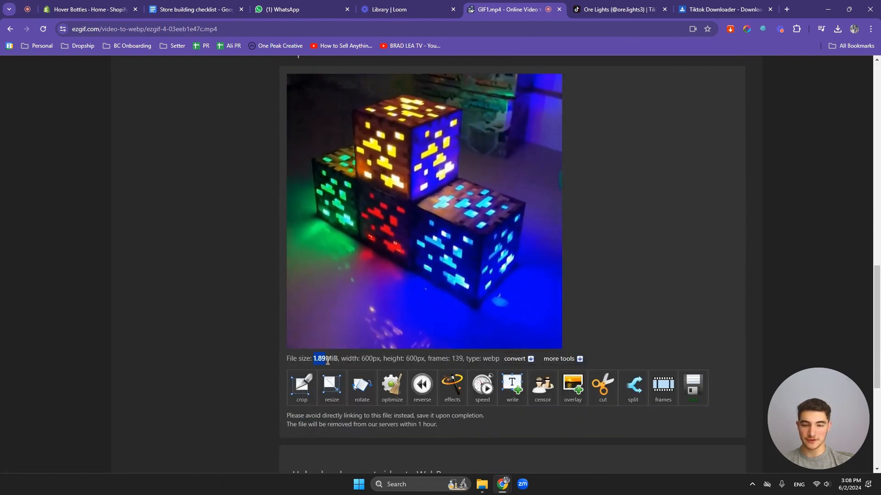
{"action": "left_click", "coordinate": [397, 301]}
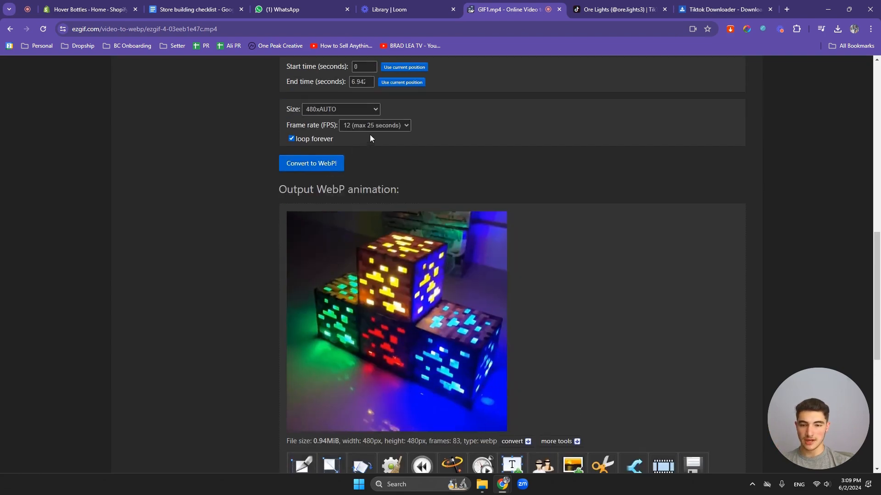
- Set the frame rate to 20 FPS, reconvert the GIF1 video to WebP at 480xAUTO, and check the output animation
{"action": "left_click", "coordinate": [375, 125]}
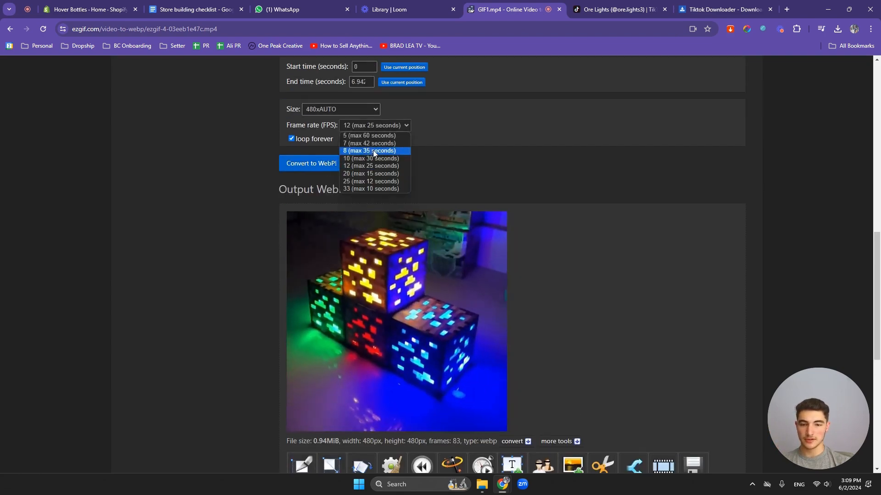
{"action": "left_click", "coordinate": [370, 174]}
{"action": "left_click", "coordinate": [310, 165]}
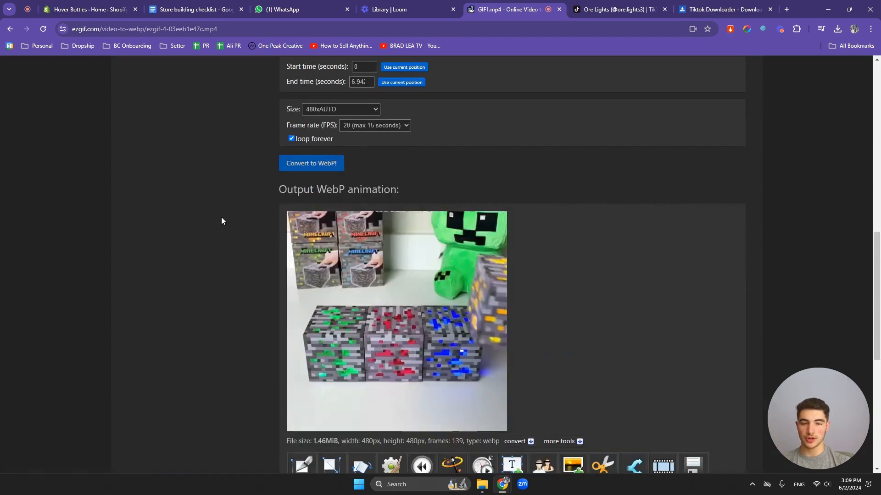
{"action": "scroll", "coordinate": [234, 237], "scroll_direction": "down", "scroll_amount": 3}
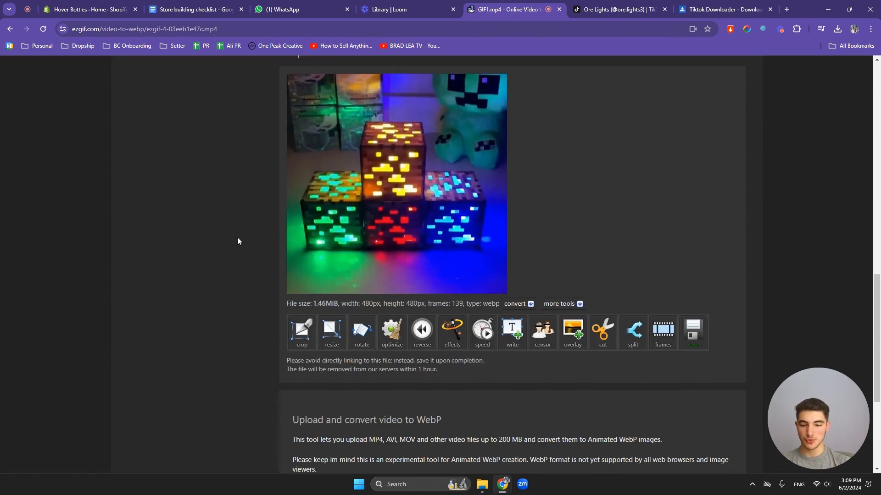
{"action": "scroll", "coordinate": [240, 239], "scroll_direction": "up", "scroll_amount": 1}
{"action": "scroll", "coordinate": [387, 234], "scroll_direction": "up", "scroll_amount": 2}
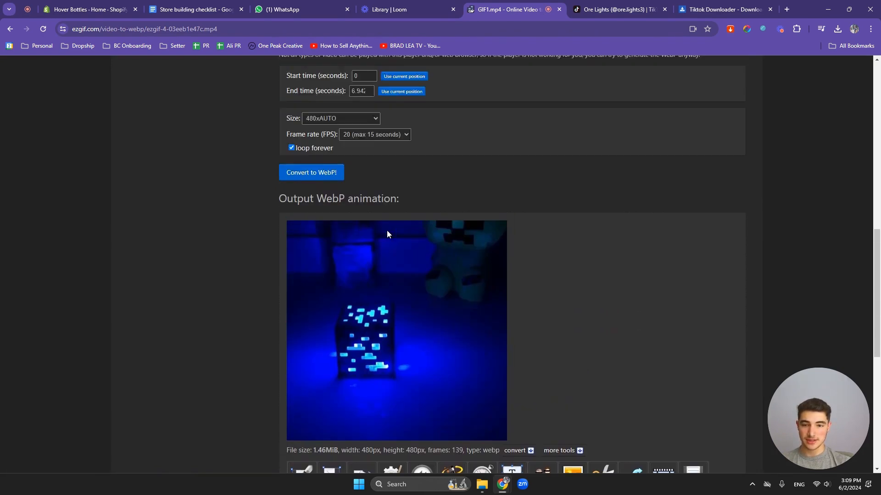
{"action": "scroll", "coordinate": [386, 229], "scroll_direction": "up", "scroll_amount": 1}
{"action": "scroll", "coordinate": [380, 318], "scroll_direction": "down", "scroll_amount": 4}
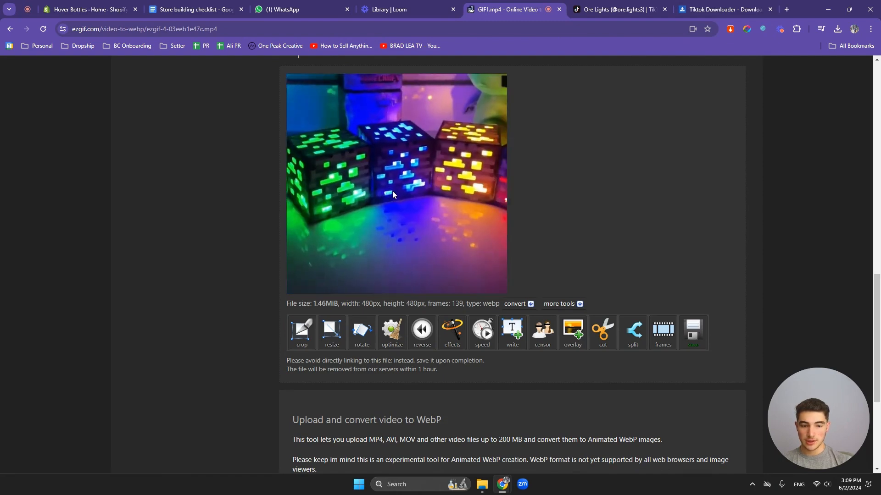
- Save the output WebP animation in the Downloads folder as webP1
{"action": "right_click", "coordinate": [392, 191]}
{"action": "left_click", "coordinate": [422, 221]}
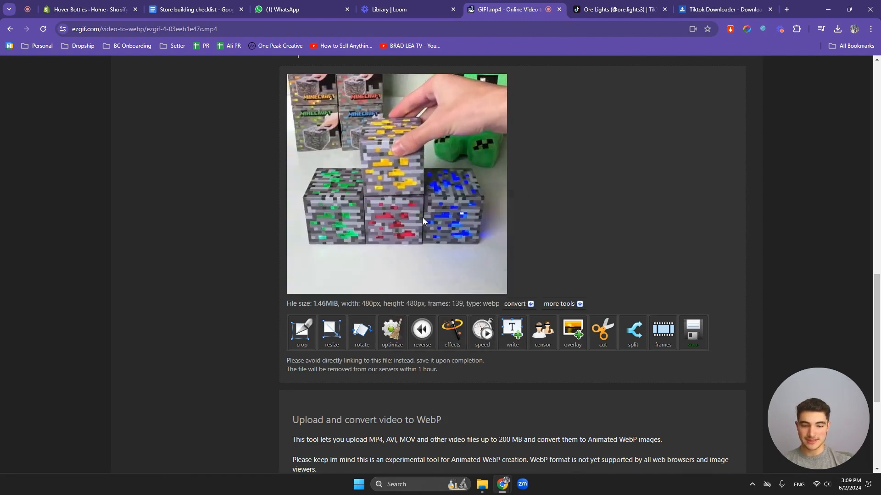
{"action": "left_click", "coordinate": [134, 281]}
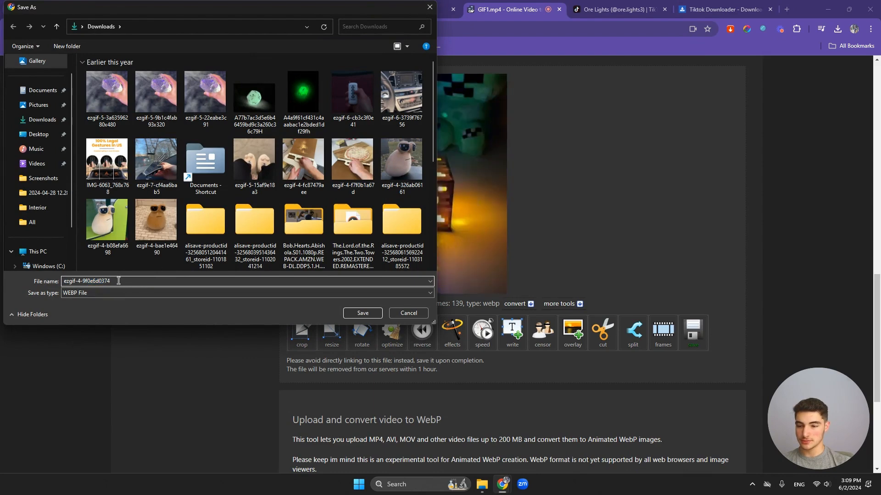
{"action": "type", "text": "webP1"}
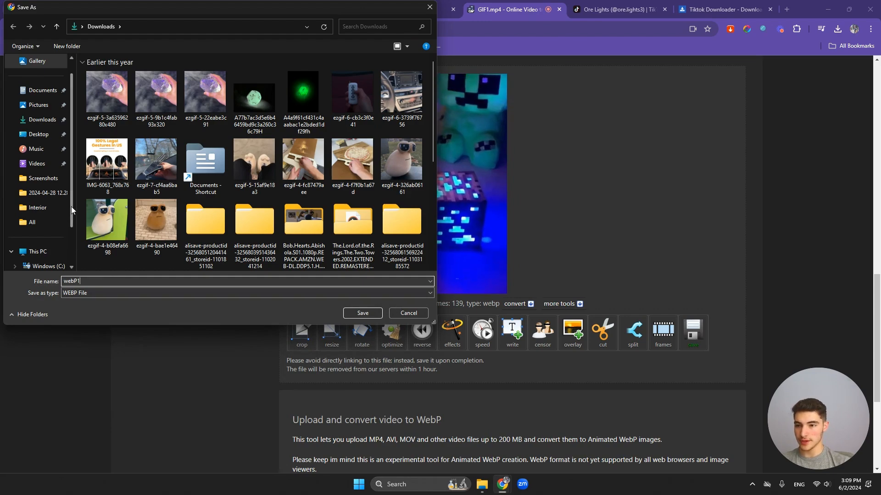
{"action": "key", "text": "Return"}
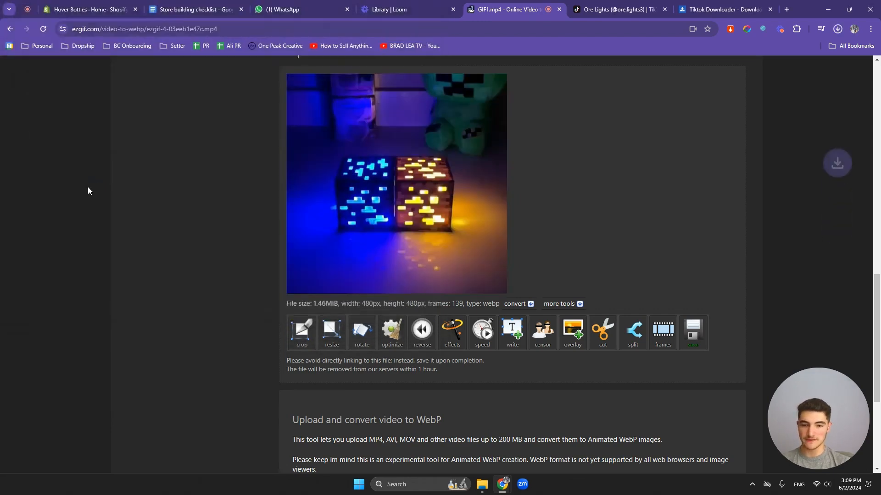
- Start a new Video to WebP conversion and upload GIF2.mp4 from the Desktop
{"action": "scroll", "coordinate": [351, 198], "scroll_direction": "up", "scroll_amount": 8}
{"action": "scroll", "coordinate": [351, 195], "scroll_direction": "up", "scroll_amount": 6}
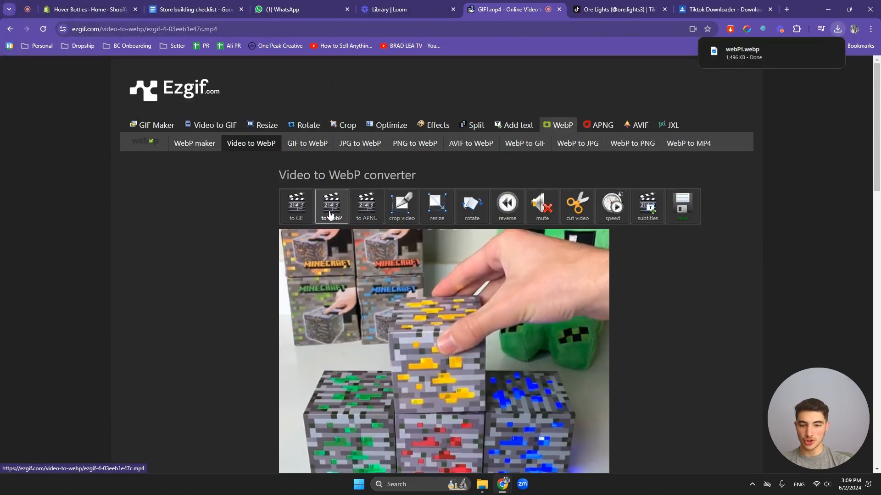
{"action": "left_click", "coordinate": [328, 207]}
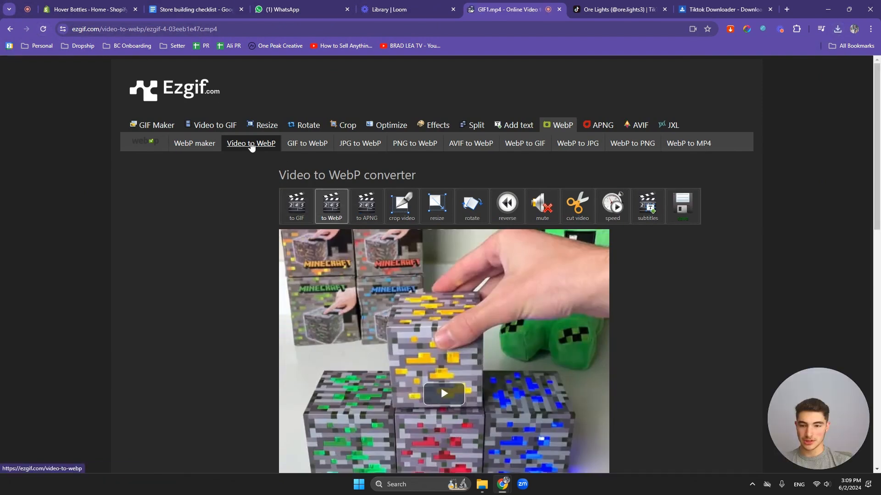
{"action": "left_click", "coordinate": [251, 145]}
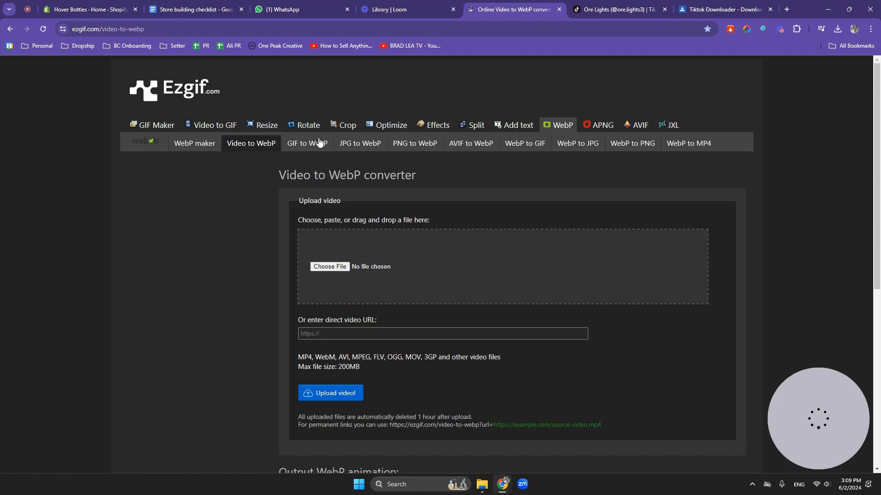
{"action": "scroll", "coordinate": [320, 139], "scroll_direction": "down", "scroll_amount": 2}
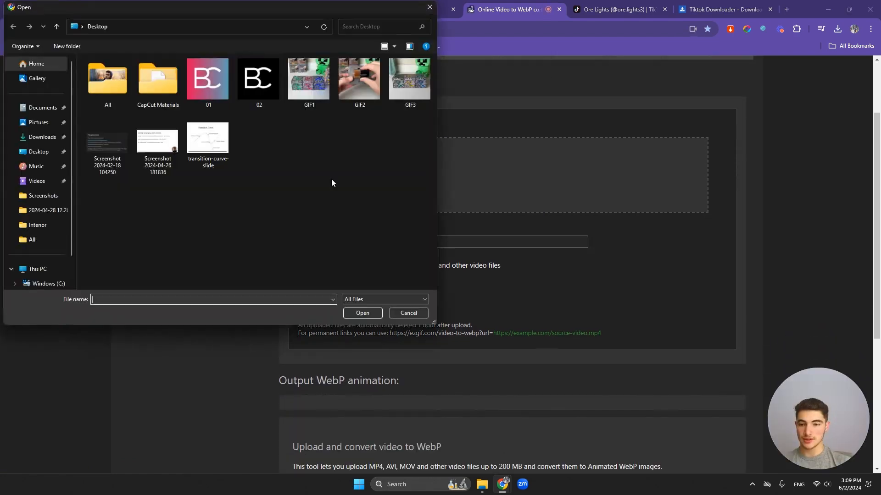
{"action": "double_click", "coordinate": [358, 88]}
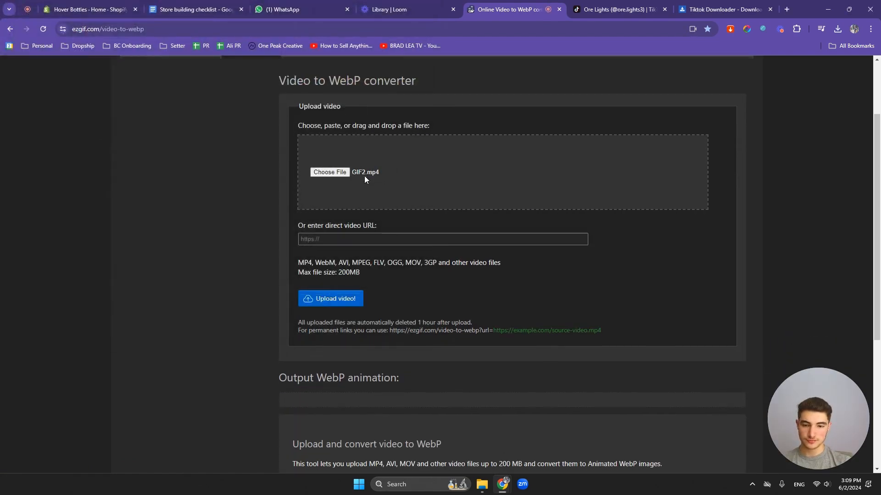
{"action": "scroll", "coordinate": [363, 179], "scroll_direction": "down", "scroll_amount": 1}
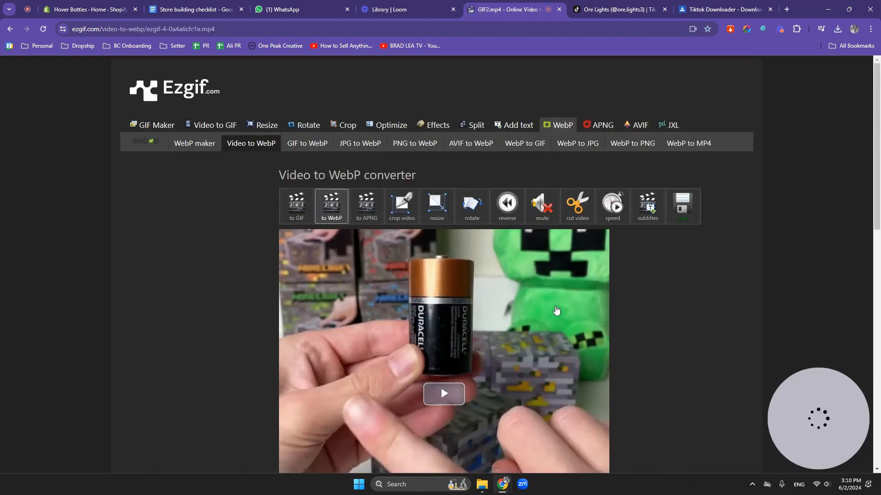
- Convert the GIF2 video to WebP with size 480xAUTO and a frame rate of 12 FPS
{"action": "scroll", "coordinate": [253, 197], "scroll_direction": "down", "scroll_amount": 5}
{"action": "scroll", "coordinate": [253, 197], "scroll_direction": "down", "scroll_amount": 3}
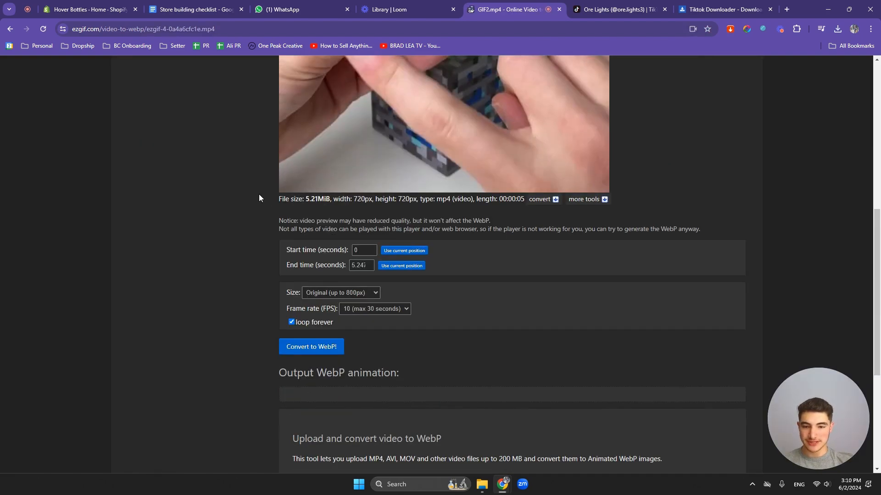
{"action": "scroll", "coordinate": [367, 255], "scroll_direction": "down", "scroll_amount": 2}
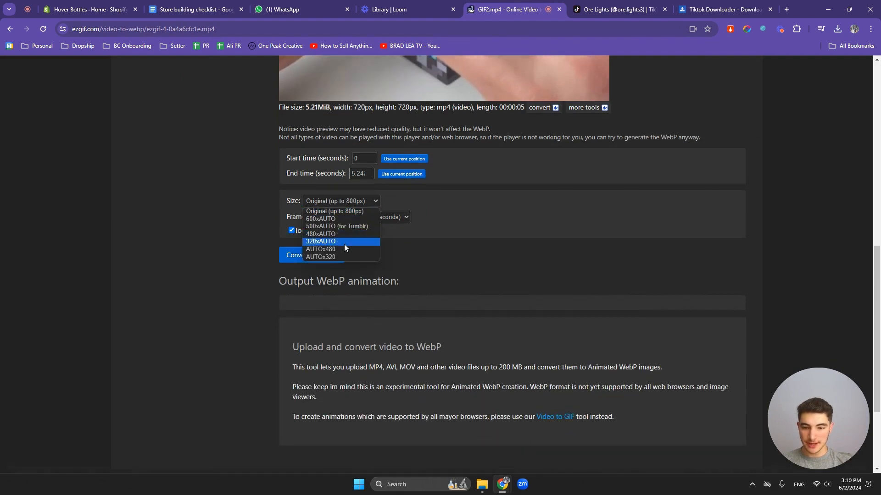
{"action": "left_click", "coordinate": [346, 233]}
{"action": "scroll", "coordinate": [388, 205], "scroll_direction": "down", "scroll_amount": 1}
{"action": "left_click", "coordinate": [386, 173]}
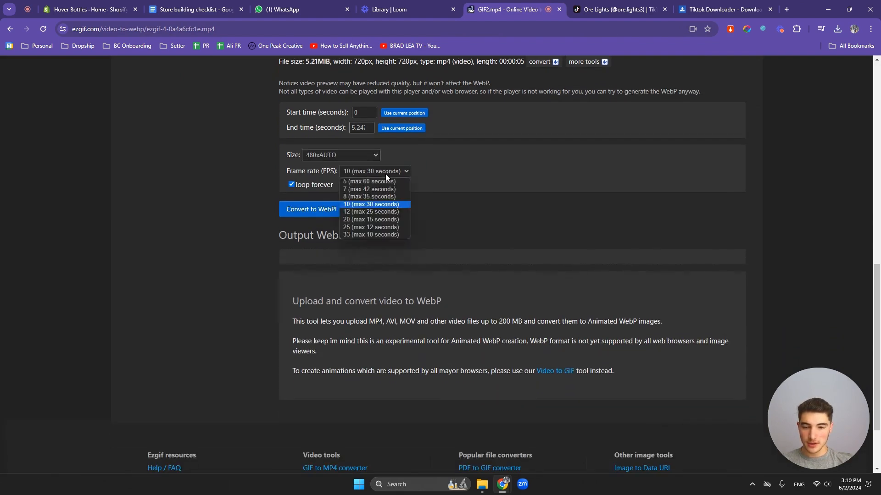
{"action": "left_click", "coordinate": [378, 212]}
{"action": "left_click", "coordinate": [305, 212]}
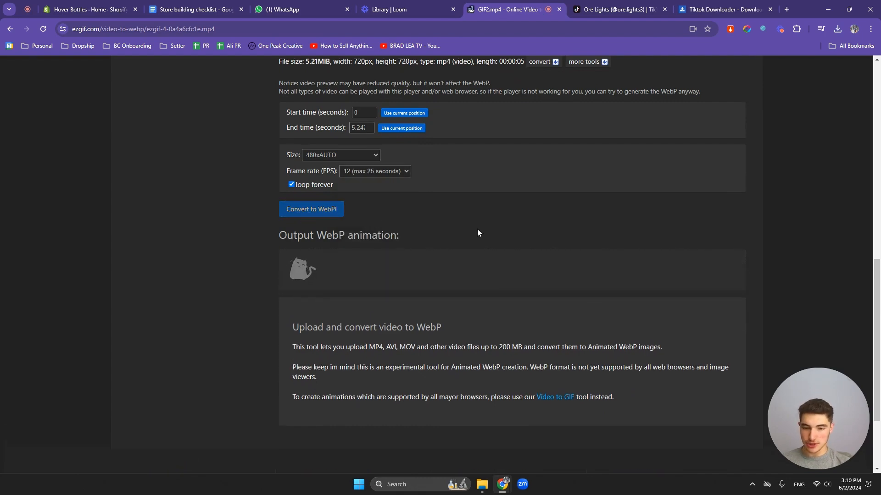
{"action": "scroll", "coordinate": [441, 225], "scroll_direction": "down", "scroll_amount": 1}
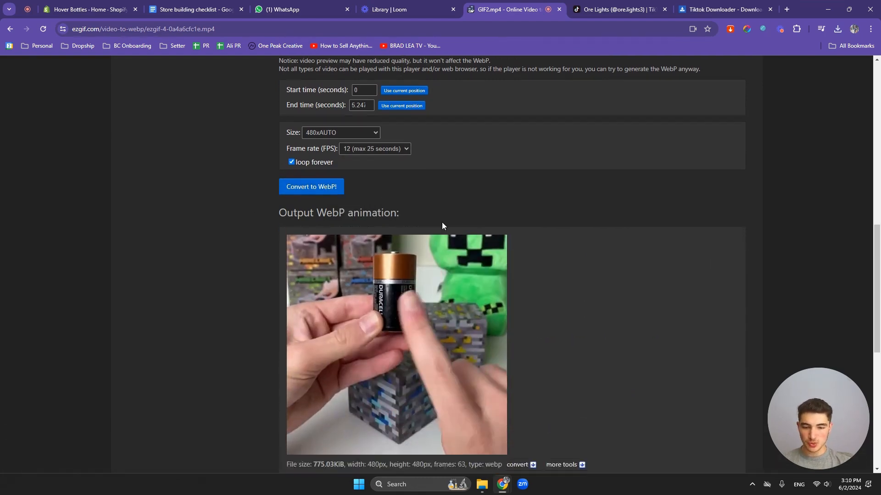
{"action": "scroll", "coordinate": [442, 226], "scroll_direction": "down", "scroll_amount": 3}
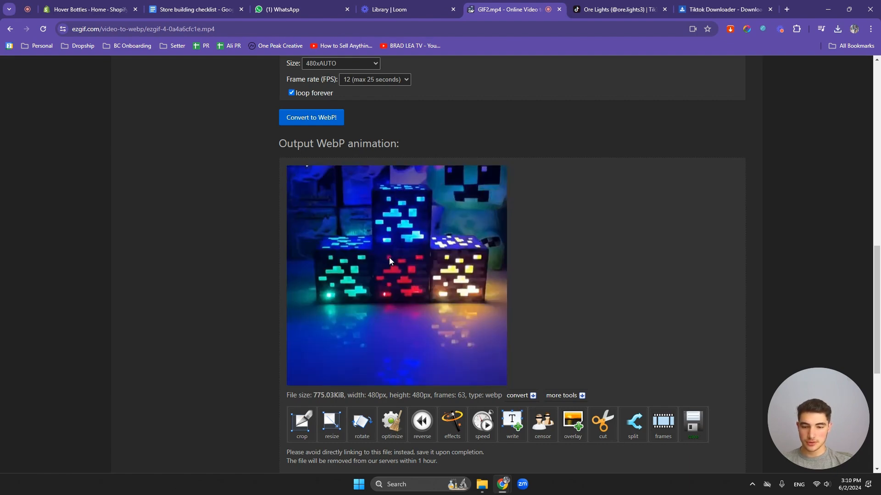
- Save the converted GIF2 animation in the Downloads folder as webP2
{"action": "right_click", "coordinate": [390, 261]}
{"action": "left_click", "coordinate": [441, 282]}
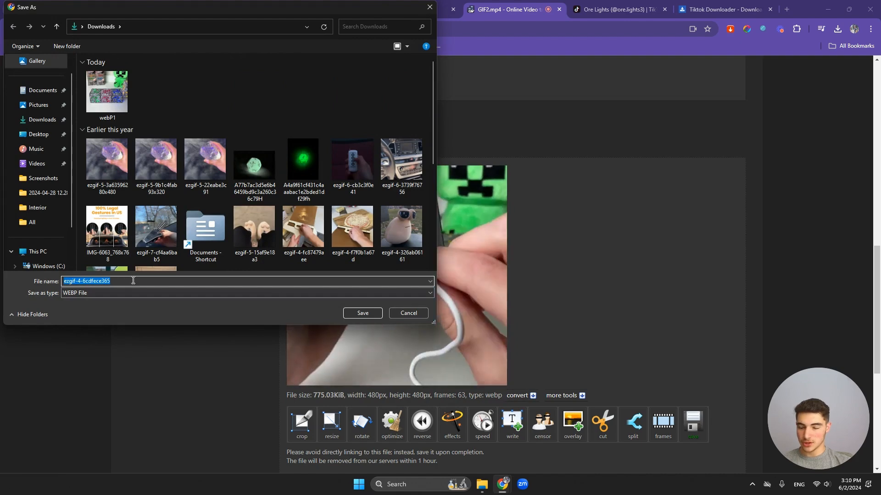
{"action": "type", "text": "webP2"}
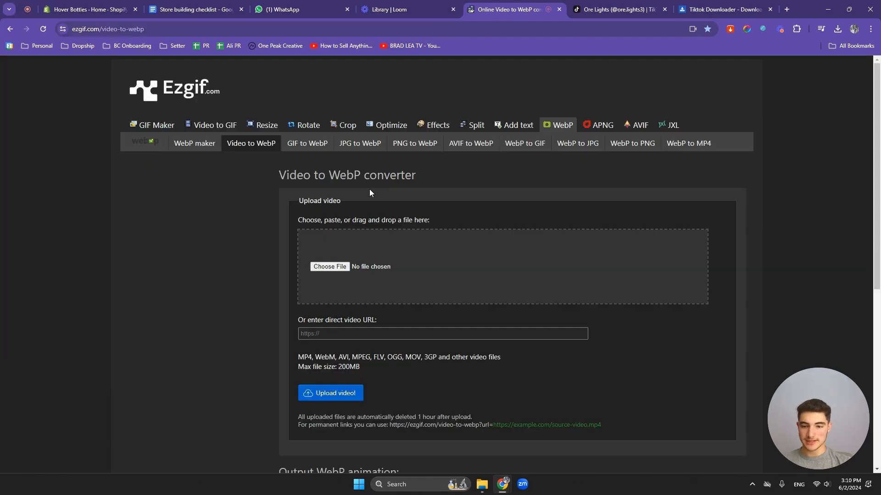
- Upload GIF3.mp4 to the Video to WebP converter
{"action": "scroll", "coordinate": [370, 189], "scroll_direction": "down", "scroll_amount": 2}
{"action": "left_click", "coordinate": [331, 176]}
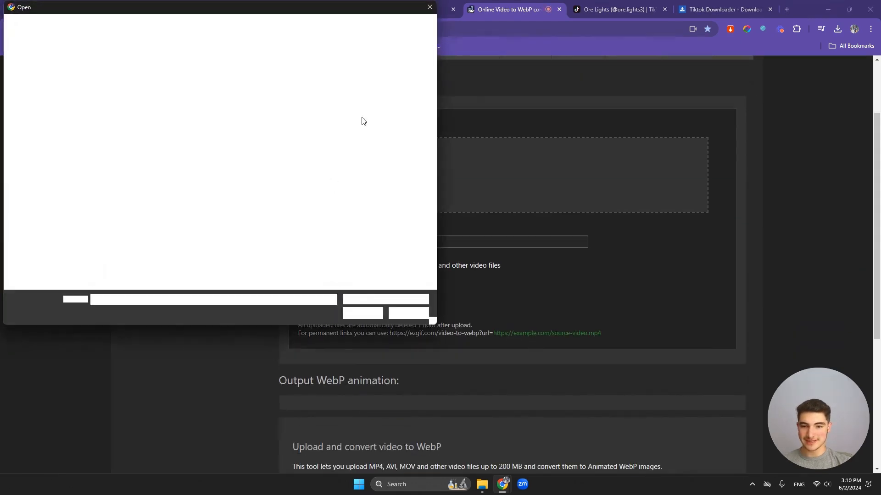
{"action": "double_click", "coordinate": [408, 89]}
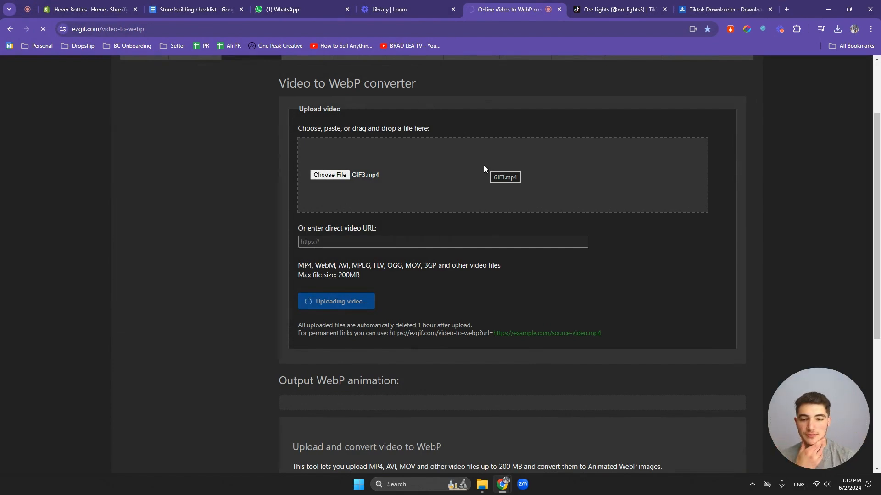
- Convert the GIF3 video to WebP with size 480xAUTO and a frame rate of 12 FPS
{"action": "scroll", "coordinate": [270, 194], "scroll_direction": "down", "scroll_amount": 10}
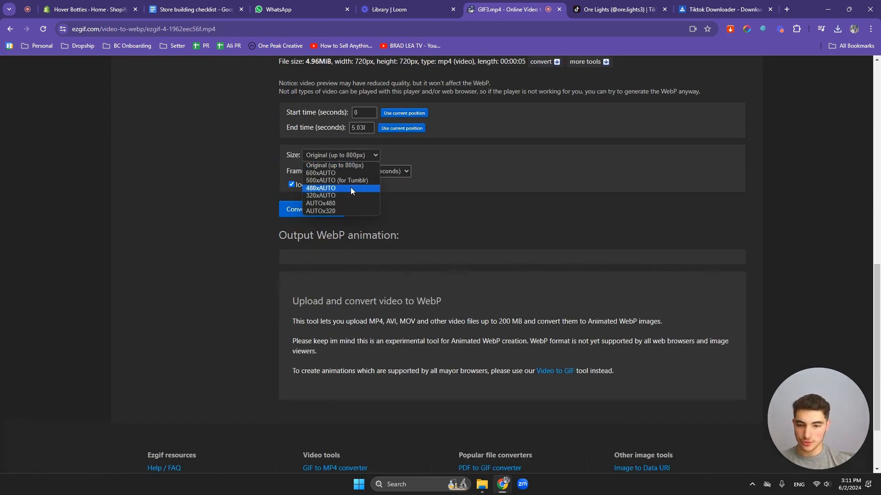
{"action": "left_click", "coordinate": [351, 189]}
{"action": "left_click", "coordinate": [375, 171]}
{"action": "left_click", "coordinate": [381, 213]}
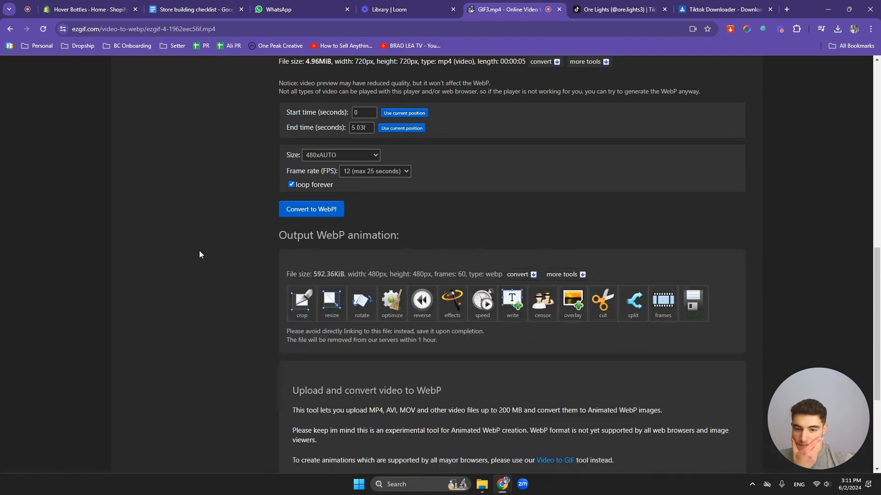
- Save the converted GIF3 animation in the Downloads folder as webP3, and close the Ezgif page
{"action": "scroll", "coordinate": [218, 243], "scroll_direction": "down", "scroll_amount": 3}
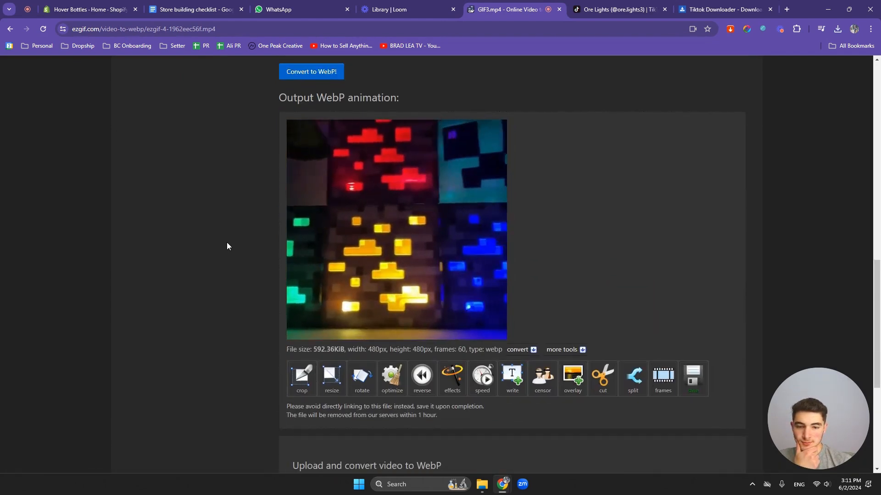
{"action": "right_click", "coordinate": [358, 254]}
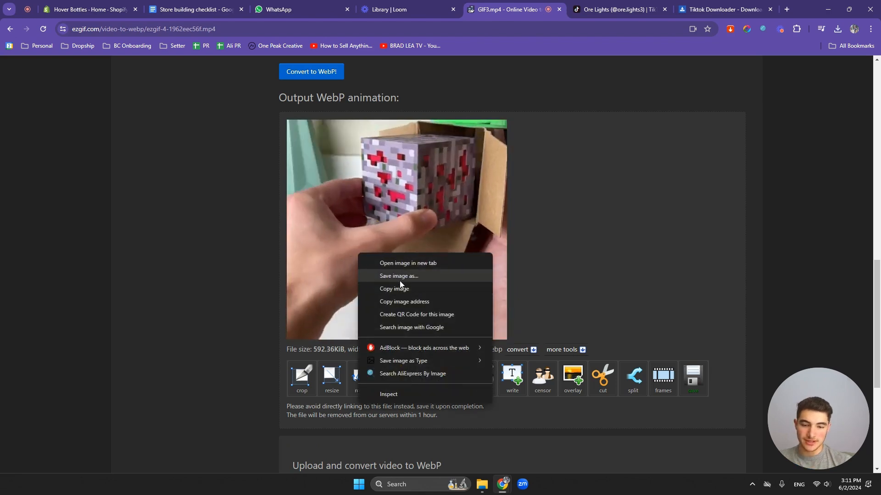
{"action": "left_click", "coordinate": [399, 276]}
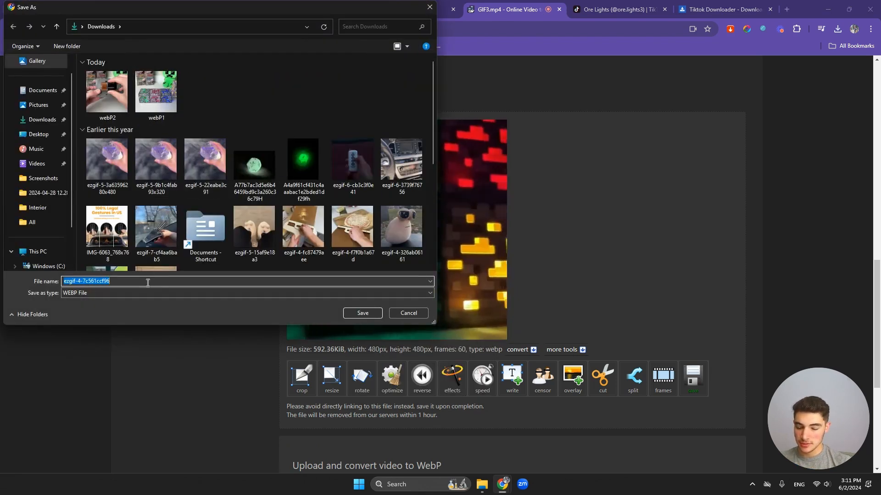
{"action": "type", "text": "webP"}
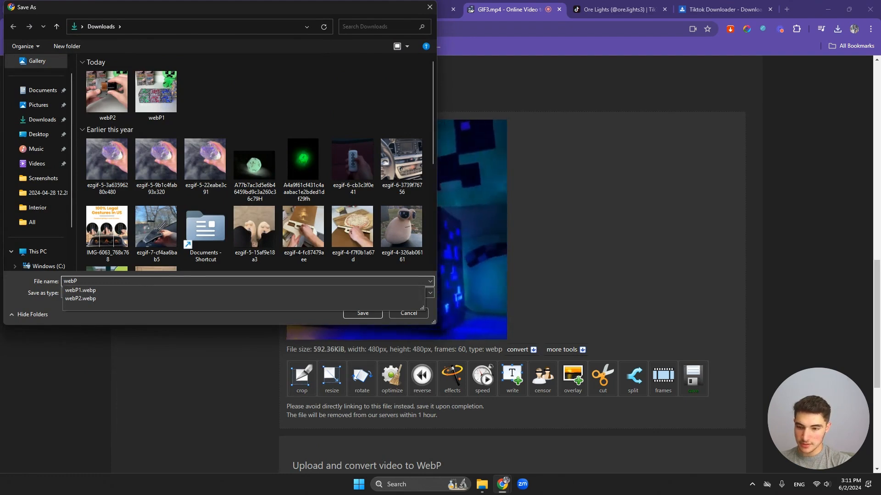
{"action": "type", "text": "3"}
{"action": "key", "text": "Return"}
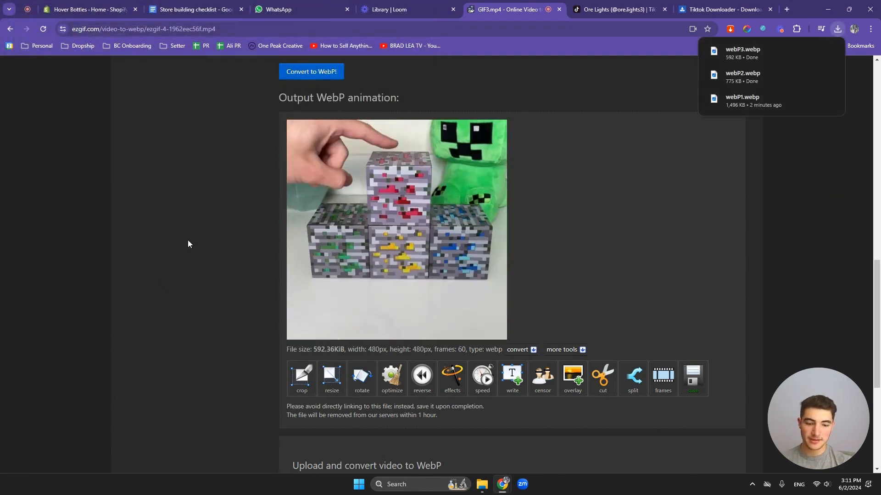
{"action": "scroll", "coordinate": [373, 192], "scroll_direction": "up", "scroll_amount": 15}
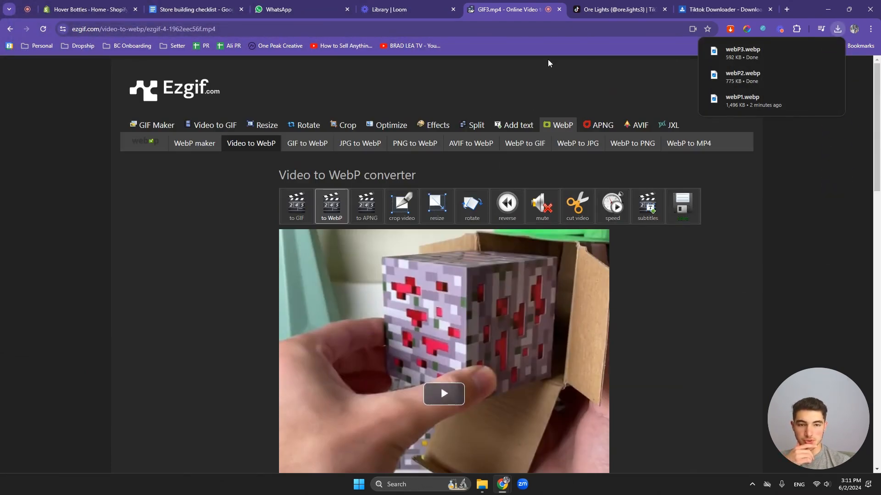
{"action": "left_click", "coordinate": [559, 11]}
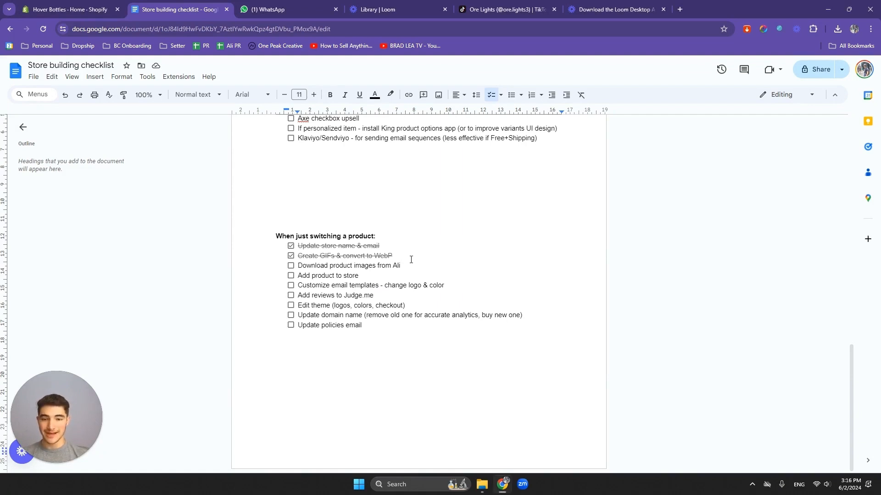
- Open AliExpress in a new browser tab and dismiss the ChoiceDay promotion popup
{"action": "left_click", "coordinate": [678, 10]}
{"action": "left_click", "coordinate": [587, 29]}
{"action": "type", "text": "ali"}
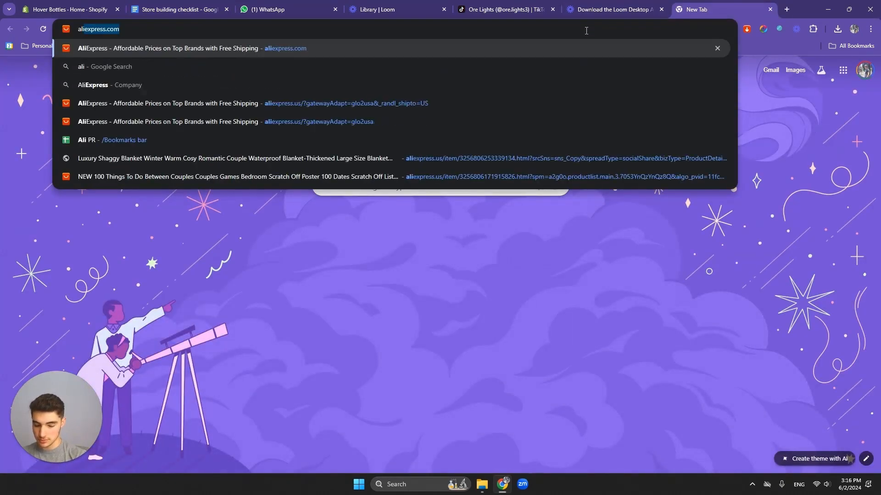
{"action": "type", "text": "exrep"}
{"action": "key", "text": "BackSpace"}
{"action": "key", "text": "BackSpace"}
{"action": "key", "text": "BackSpace"}
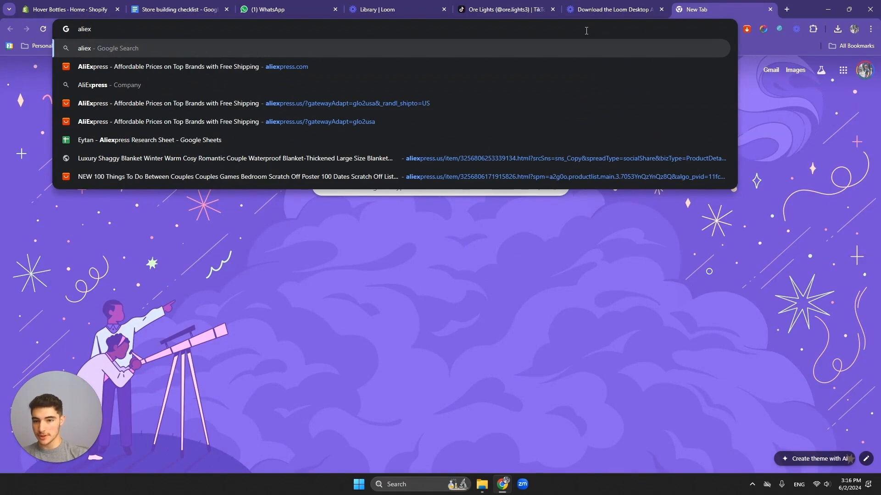
{"action": "left_click", "coordinate": [565, 73]}
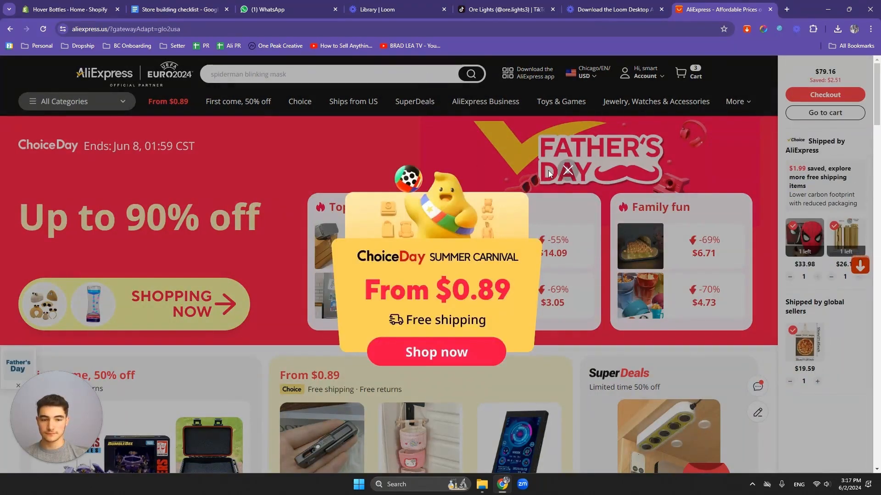
{"action": "left_click", "coordinate": [568, 170]}
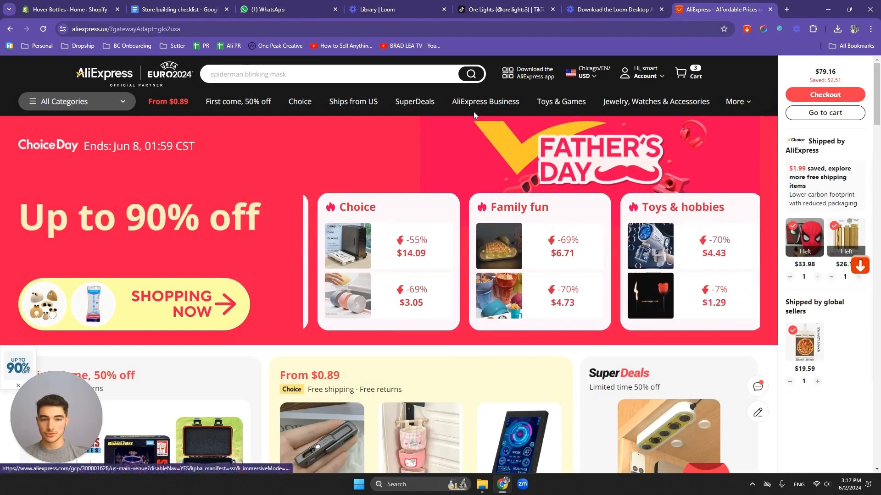
- Search AliExpress for "ore lights" and look through the results for the Minecraft-style lamp
{"action": "left_click", "coordinate": [426, 77]}
{"action": "type", "text": "ore l"}
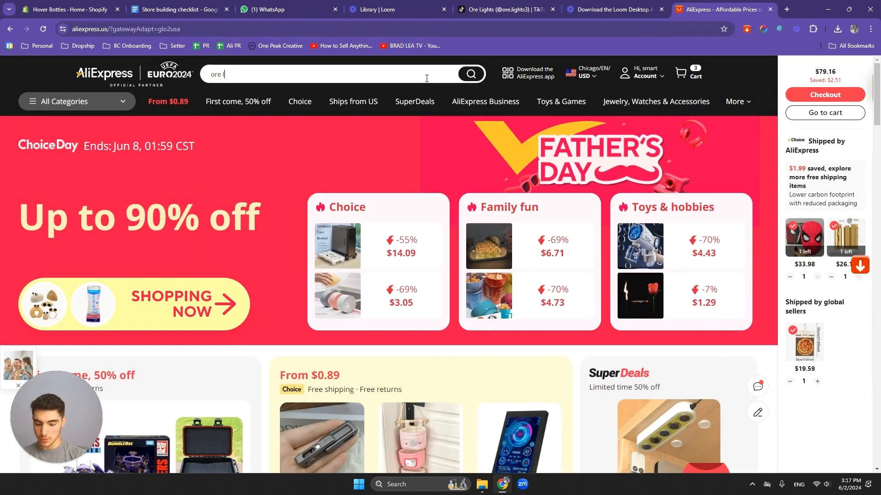
{"action": "type", "text": "ights"}
{"action": "key", "text": "Return"}
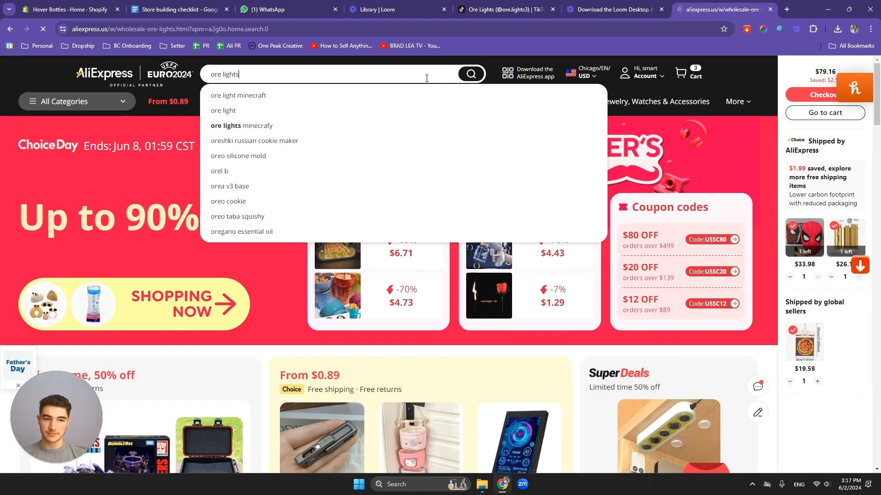
{"action": "scroll", "coordinate": [373, 184], "scroll_direction": "down", "scroll_amount": 1}
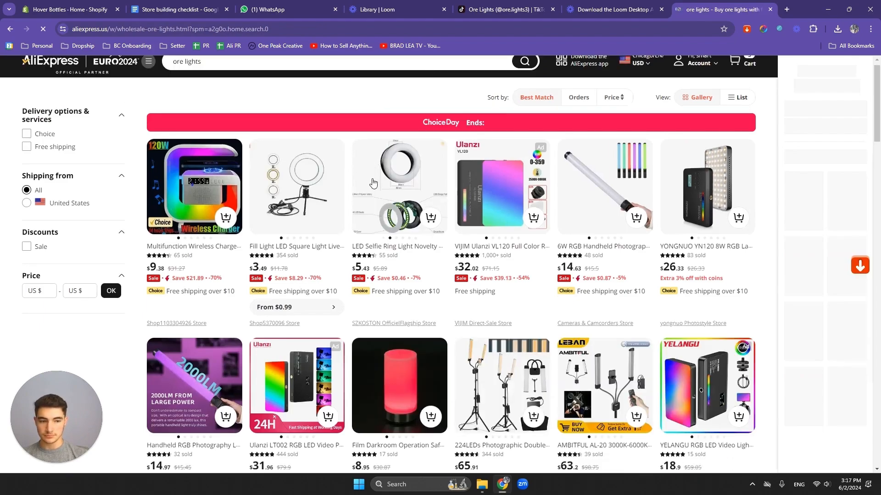
{"action": "scroll", "coordinate": [373, 183], "scroll_direction": "down", "scroll_amount": 10}
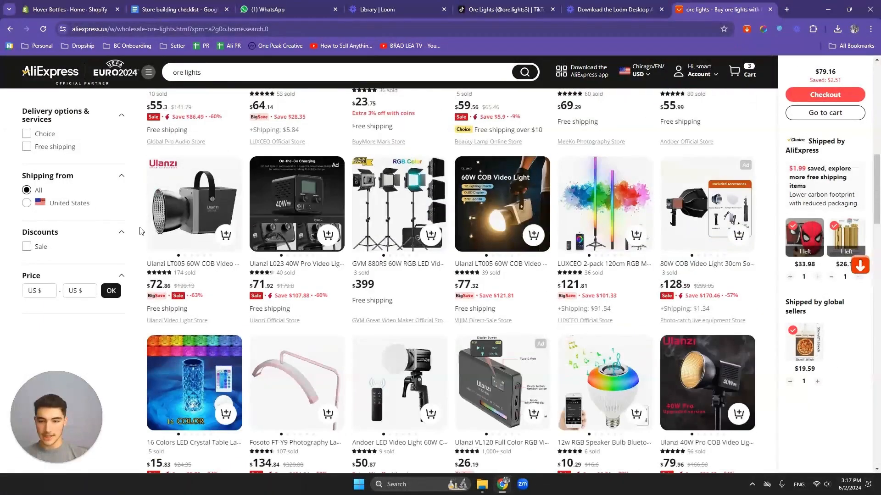
{"action": "scroll", "coordinate": [184, 174], "scroll_direction": "up", "scroll_amount": 10}
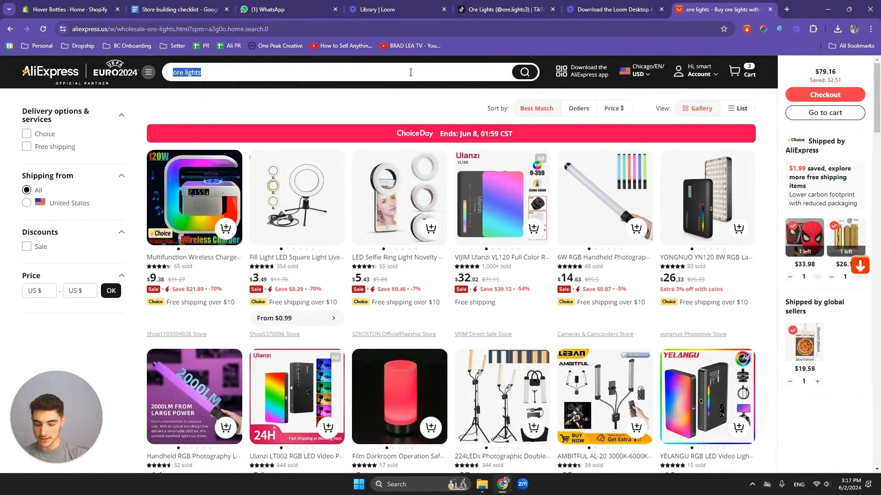
- Search AliExpress for "minecraft lights" and open the New Mineral Minecrafts Lamp listing
{"action": "type", "text": "ine"}
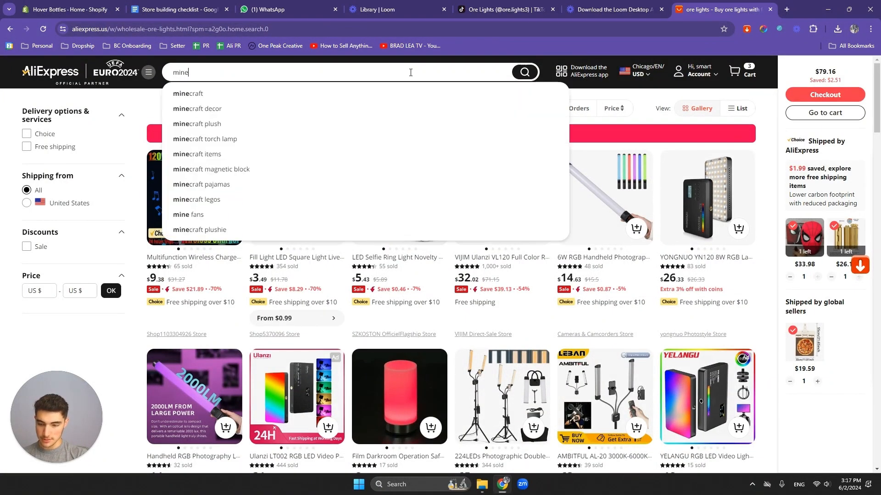
{"action": "type", "text": "craft"}
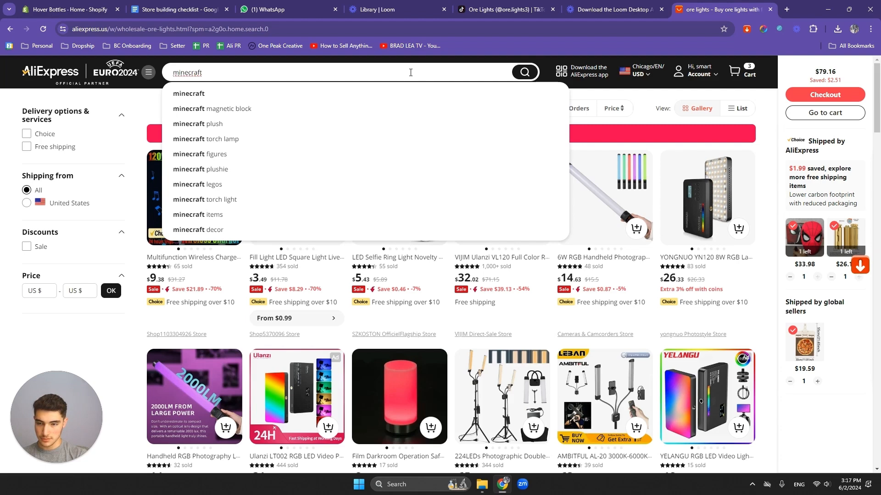
{"action": "type", "text": "lights"}
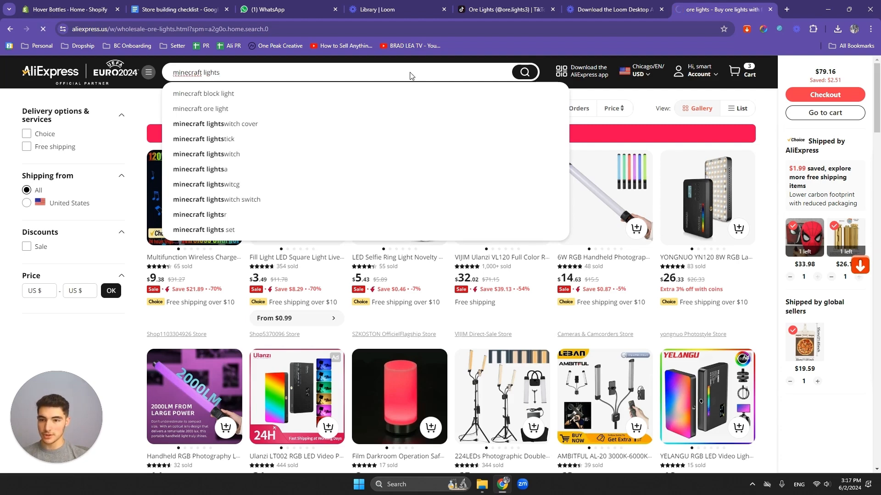
{"action": "key", "text": "Return"}
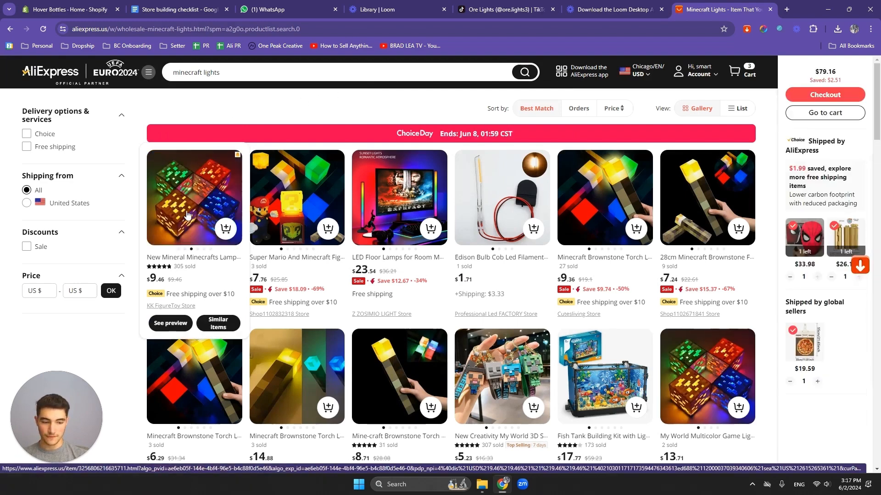
{"action": "left_click", "coordinate": [187, 215]}
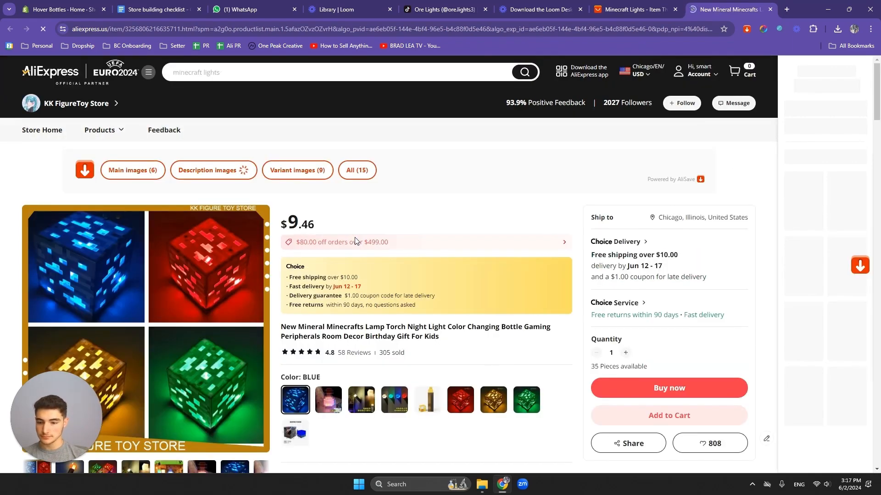
- Look over the lamp listing's images and variants, and open the related Brownstone Torch LED Lamp listing with 700+ sold
{"action": "scroll", "coordinate": [355, 241], "scroll_direction": "down", "scroll_amount": 3}
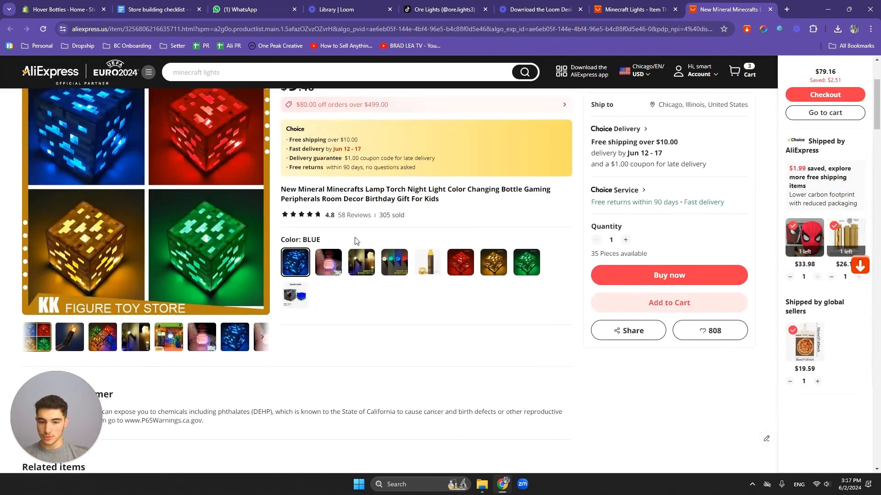
{"action": "scroll", "coordinate": [352, 236], "scroll_direction": "up", "scroll_amount": 1}
{"action": "scroll", "coordinate": [354, 241], "scroll_direction": "down", "scroll_amount": 1}
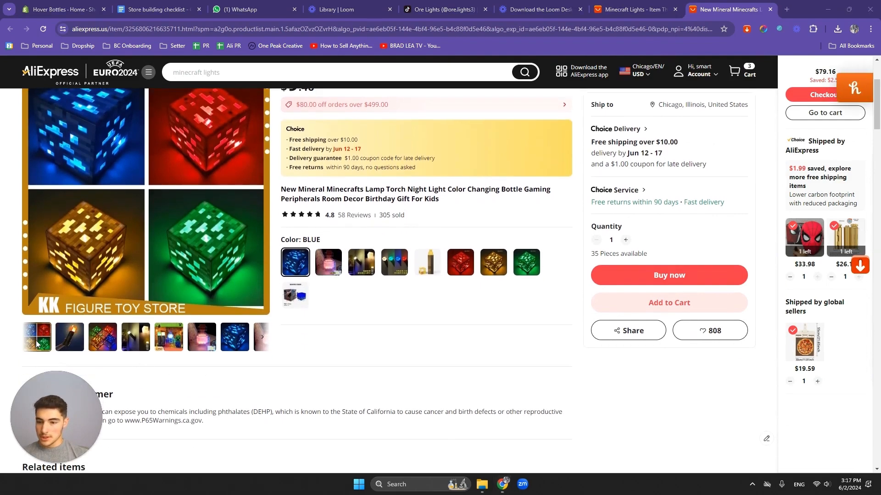
{"action": "scroll", "coordinate": [258, 388], "scroll_direction": "down", "scroll_amount": 6}
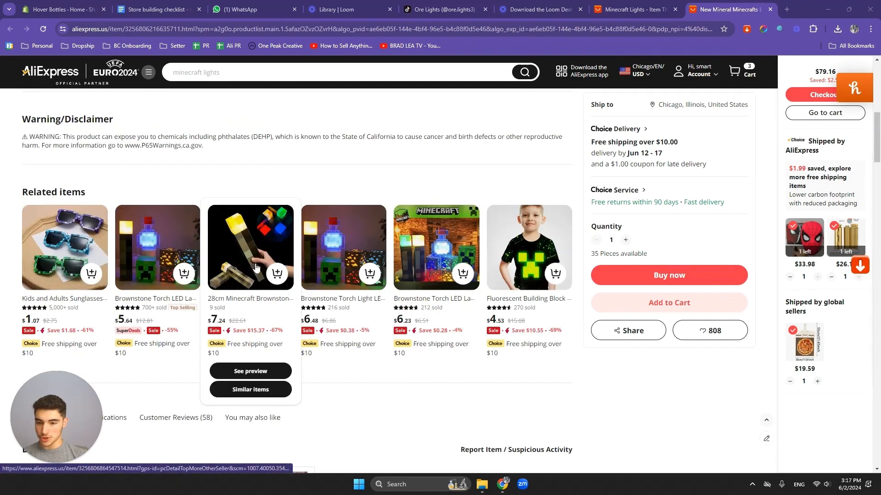
{"action": "mouse_move", "coordinate": [164, 261]}
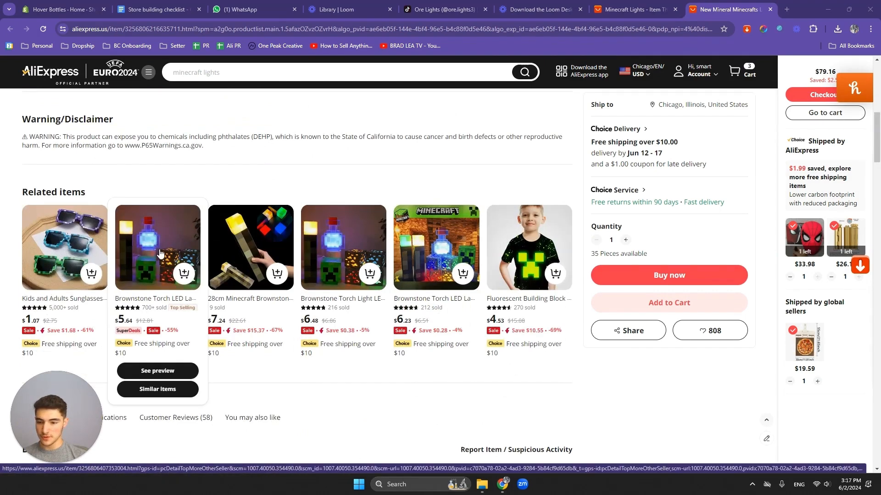
{"action": "left_click", "coordinate": [159, 253]}
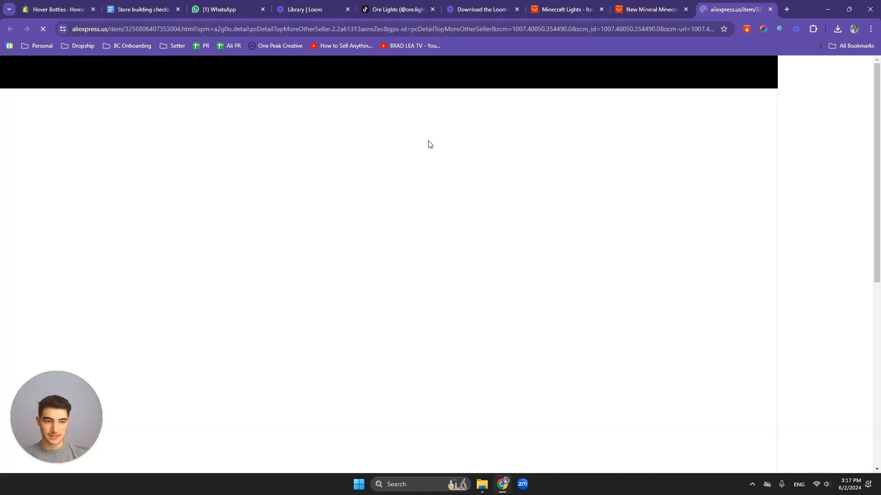
- Examine the Brownstone Torch LED Lamp listing's gallery and its green and blue light variants
{"action": "scroll", "coordinate": [398, 215], "scroll_direction": "down", "scroll_amount": 1}
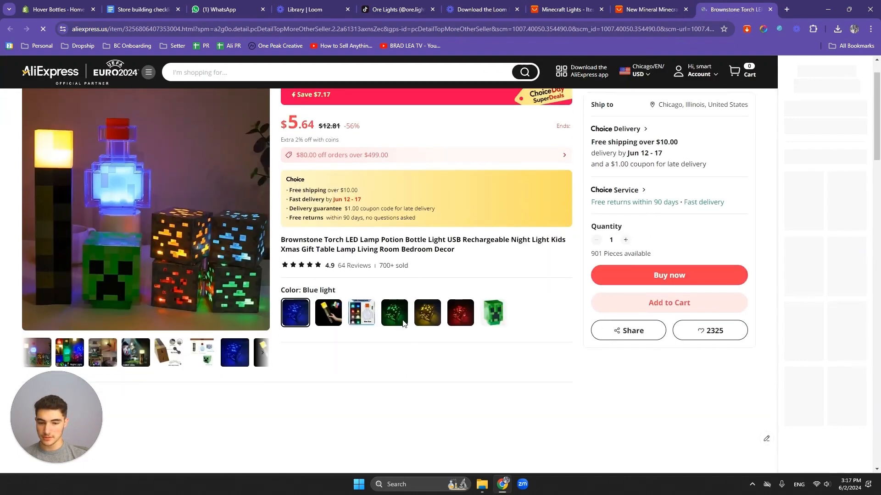
{"action": "left_click", "coordinate": [399, 319]}
{"action": "left_click", "coordinate": [295, 365]}
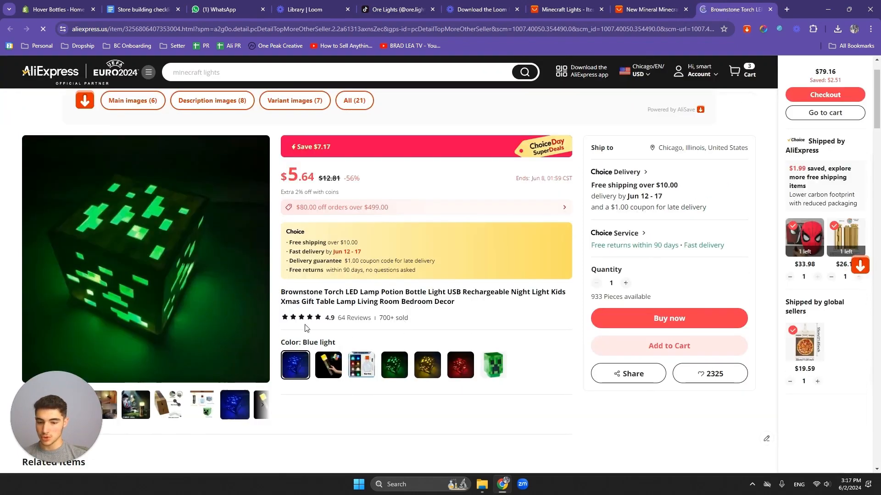
{"action": "scroll", "coordinate": [321, 257], "scroll_direction": "down", "scroll_amount": 3}
{"action": "scroll", "coordinate": [96, 341], "scroll_direction": "up", "scroll_amount": 1}
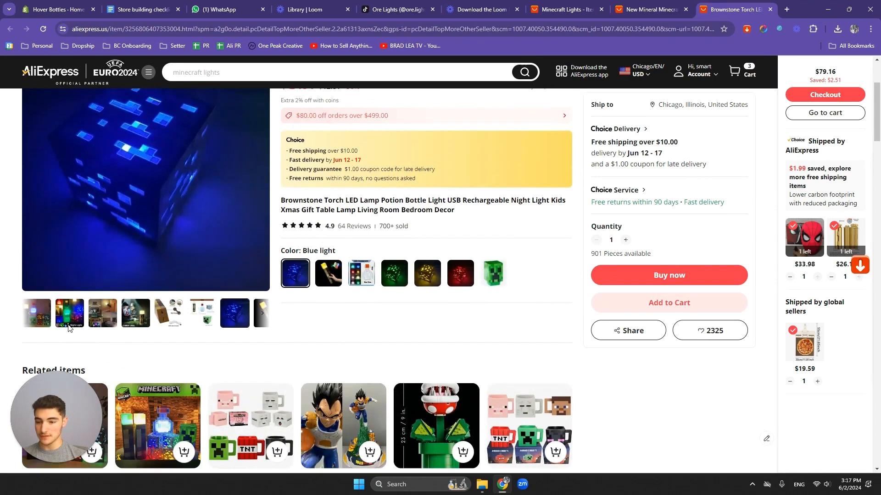
{"action": "scroll", "coordinate": [414, 244], "scroll_direction": "up", "scroll_amount": 3}
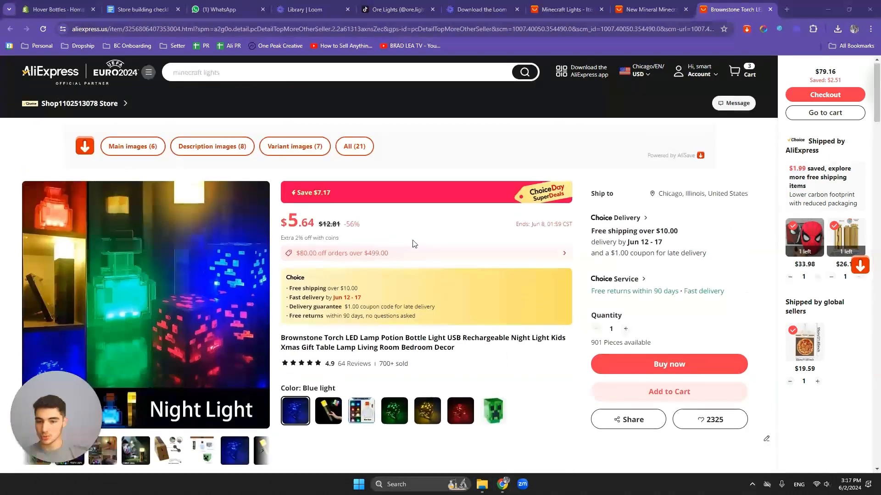
{"action": "scroll", "coordinate": [411, 243], "scroll_direction": "down", "scroll_amount": 1}
{"action": "scroll", "coordinate": [402, 244], "scroll_direction": "up", "scroll_amount": 1}
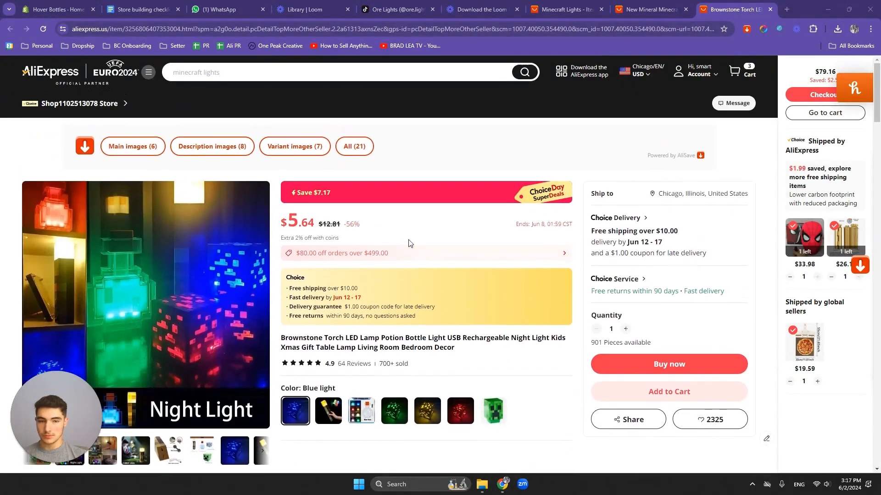
- Close the Brownstone Torch LED Lamp listing and search Google Images for "minecraft ore lights" in a new browser tab
{"action": "left_click", "coordinate": [770, 10]}
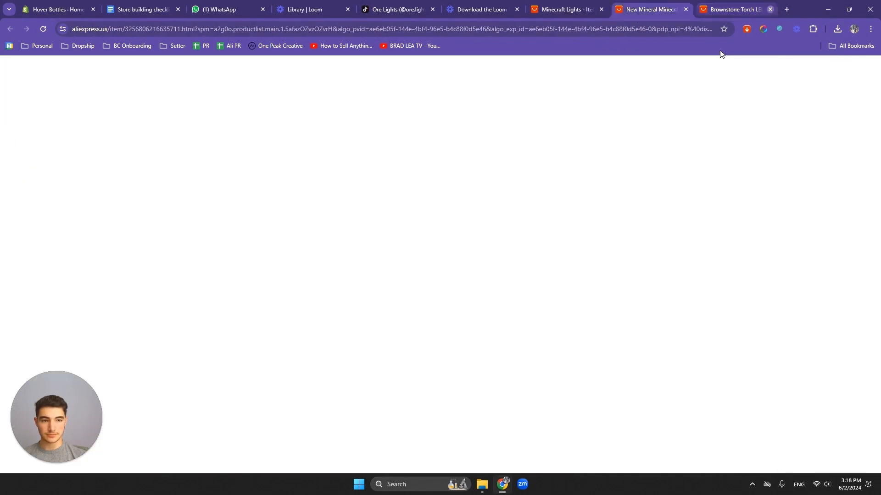
{"action": "left_click", "coordinate": [789, 8]}
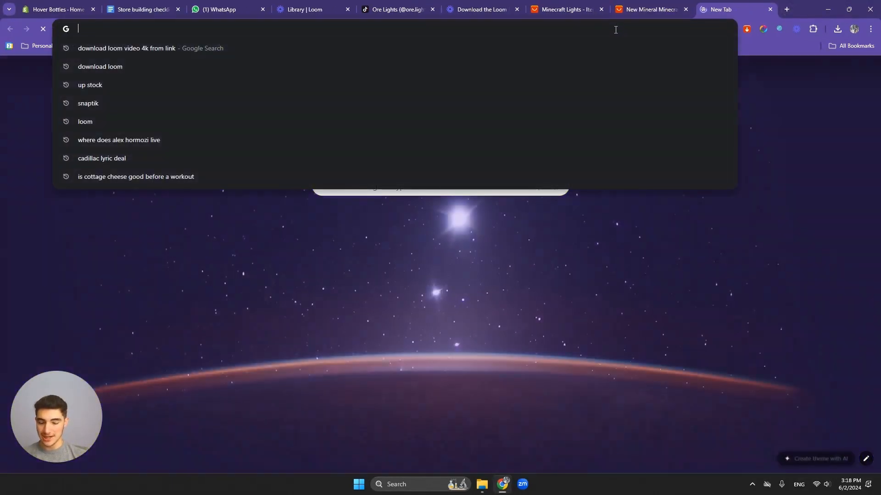
{"action": "type", "text": "minecraft or"}
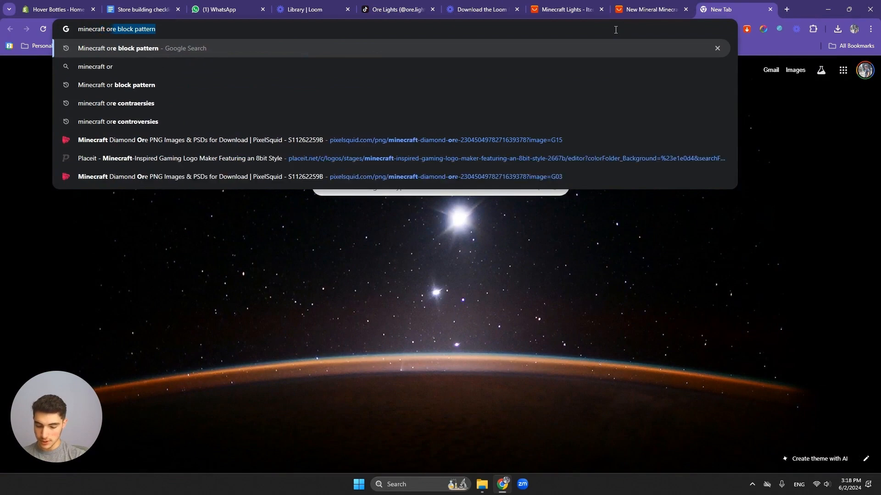
{"action": "type", "text": "e lights"}
{"action": "key", "text": "Return"}
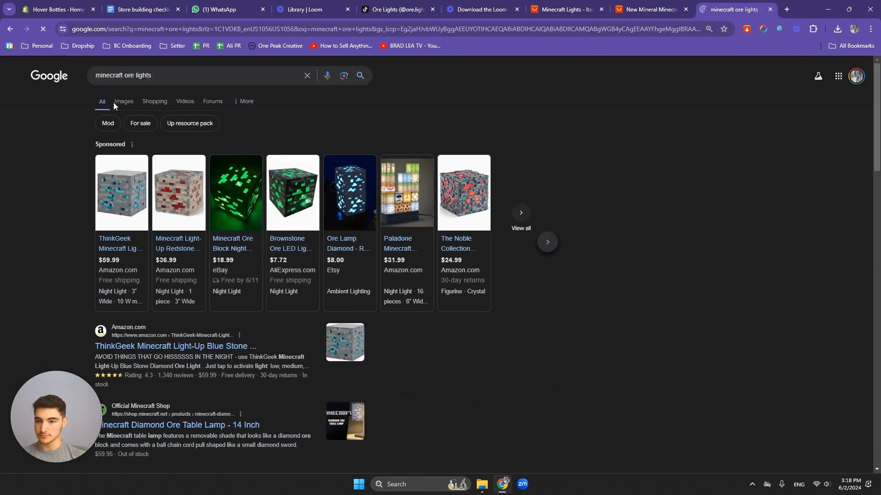
{"action": "left_click", "coordinate": [118, 101]}
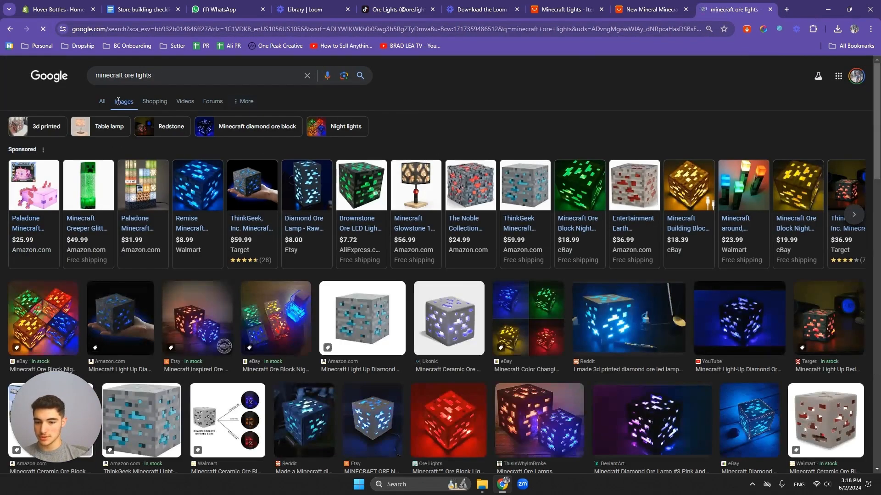
{"action": "scroll", "coordinate": [251, 210], "scroll_direction": "down", "scroll_amount": 1}
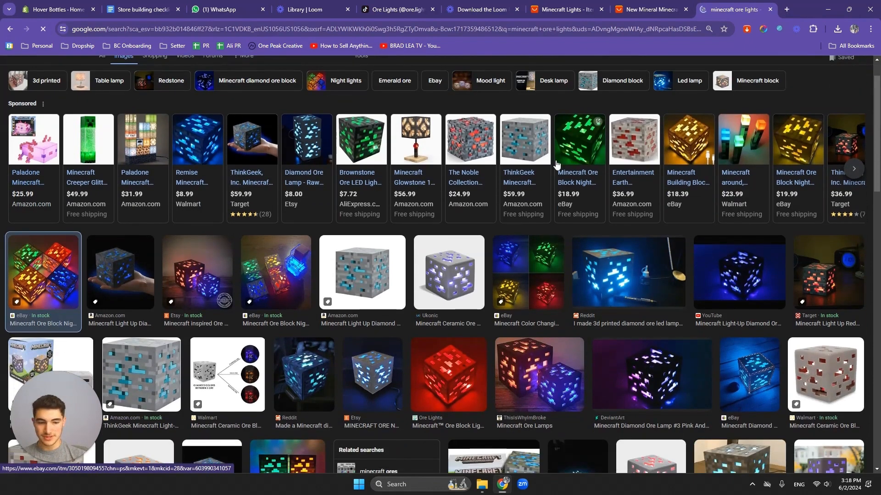
- Save the eBay image of the four coloured ore blocks as s-l1600 in a new Desktop folder named Ore Lights
{"action": "left_click", "coordinate": [42, 271]}
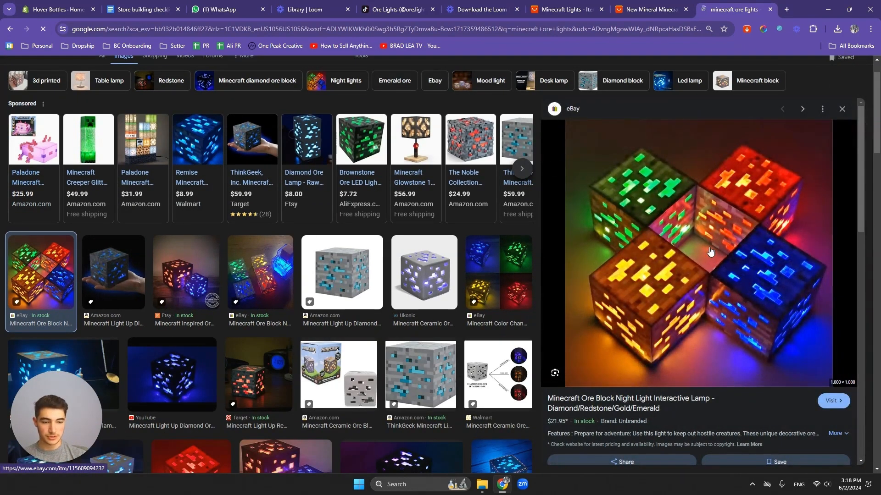
{"action": "right_click", "coordinate": [686, 223]}
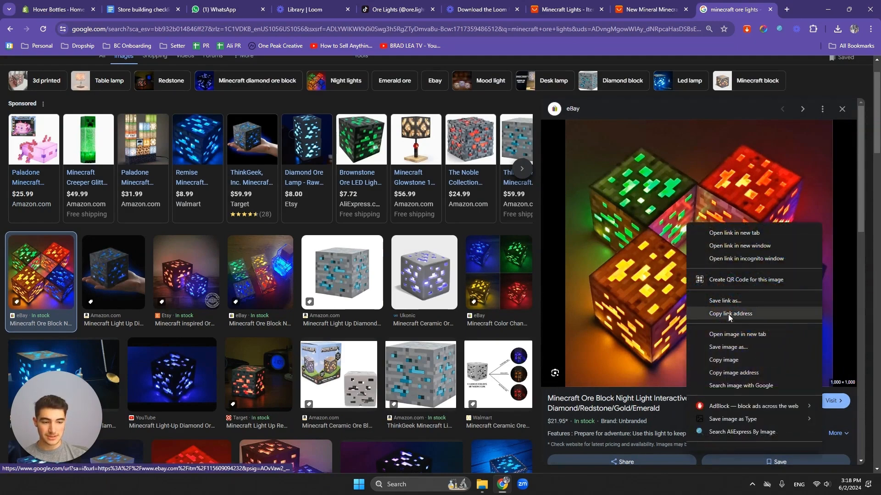
{"action": "left_click", "coordinate": [744, 349]}
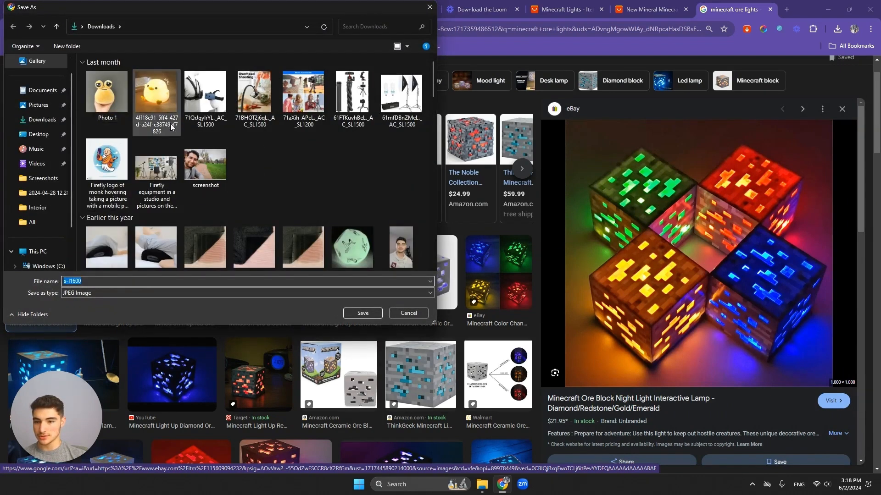
{"action": "left_click", "coordinate": [51, 133]}
{"action": "right_click", "coordinate": [225, 152]}
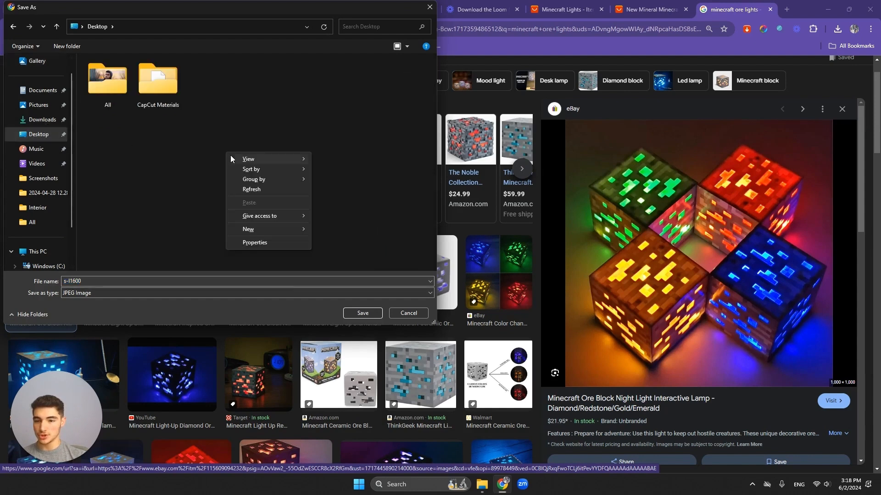
{"action": "left_click", "coordinate": [327, 232]}
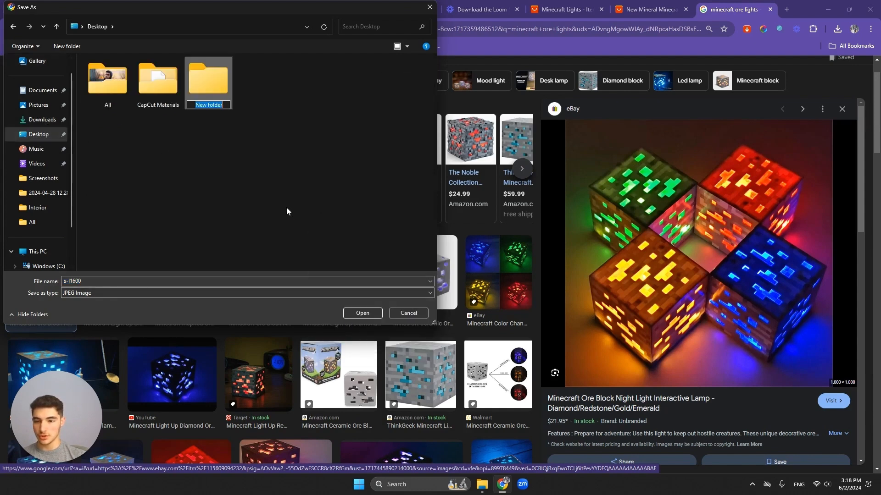
{"action": "type", "text": "Ore Lights"}
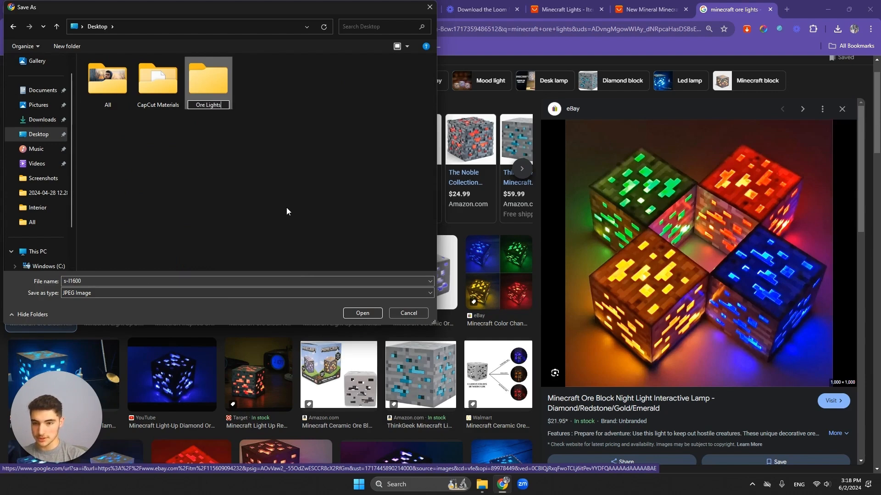
{"action": "key", "text": "Return"}
{"action": "double_click", "coordinate": [222, 68]}
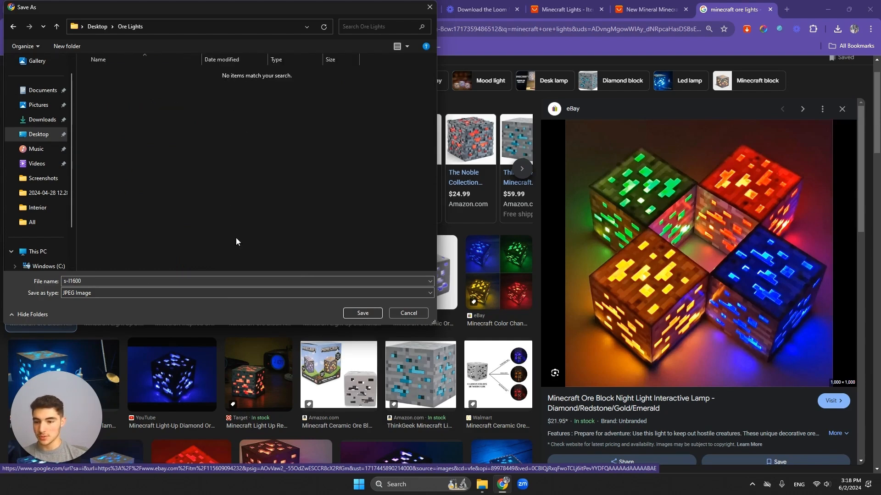
{"action": "left_click", "coordinate": [369, 314]}
- Browse the related images and the main results for more ore lamp pictures, previewing eBay's blue block above three smaller ones
{"action": "scroll", "coordinate": [688, 194], "scroll_direction": "down", "scroll_amount": 6}
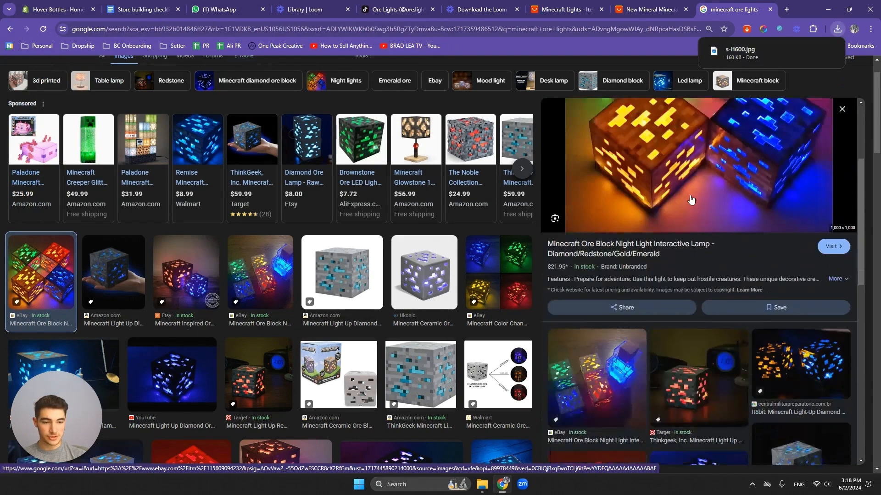
{"action": "scroll", "coordinate": [683, 194], "scroll_direction": "down", "scroll_amount": 3}
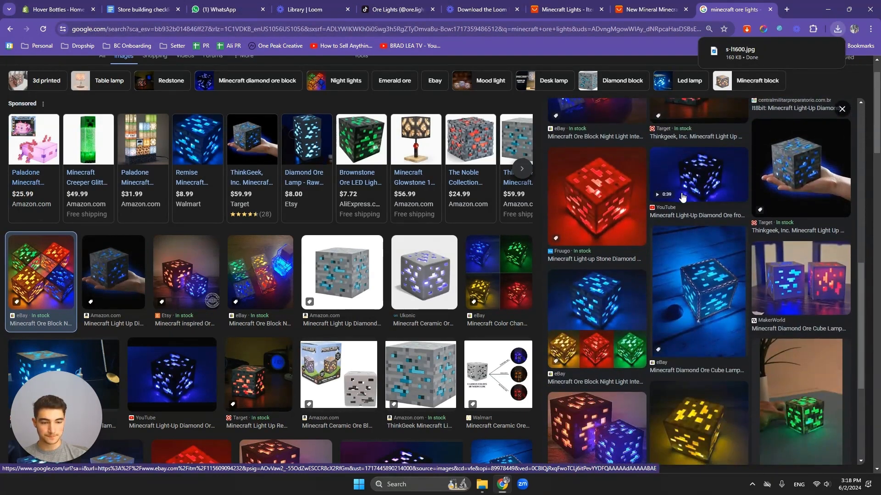
{"action": "scroll", "coordinate": [682, 197], "scroll_direction": "down", "scroll_amount": 3}
{"action": "left_click", "coordinate": [611, 178]}
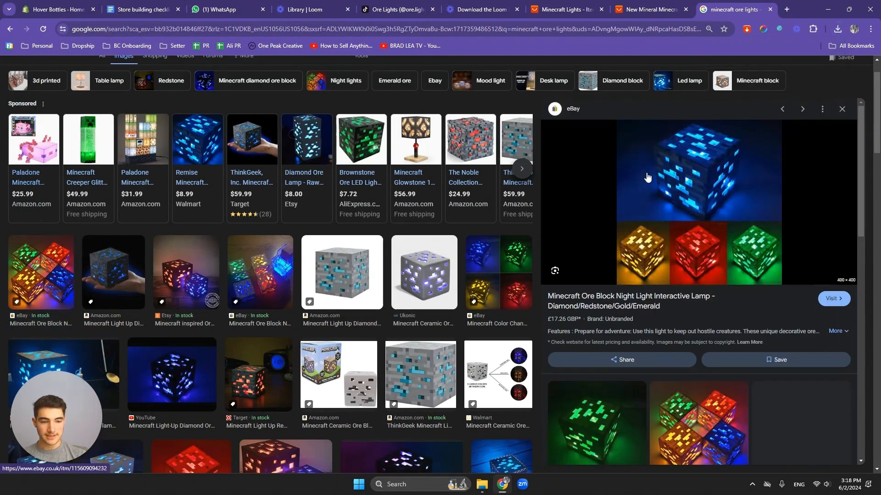
{"action": "scroll", "coordinate": [665, 221], "scroll_direction": "down", "scroll_amount": 8}
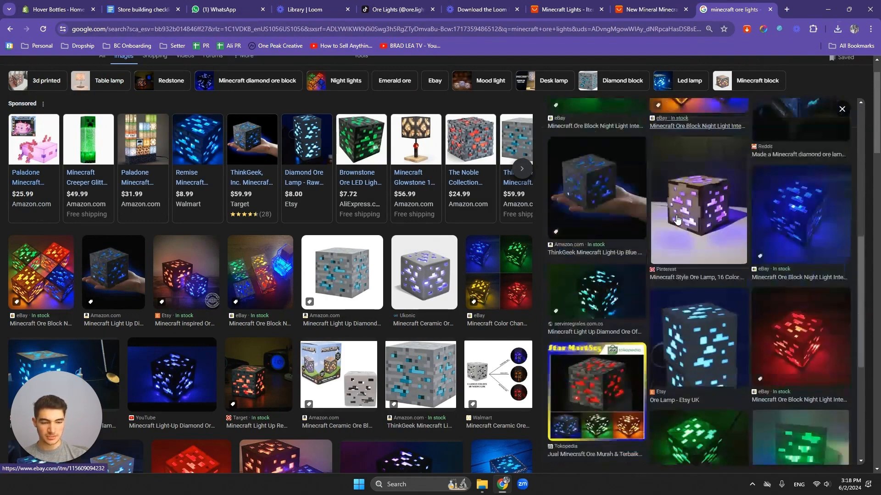
{"action": "scroll", "coordinate": [287, 183], "scroll_direction": "down", "scroll_amount": 5}
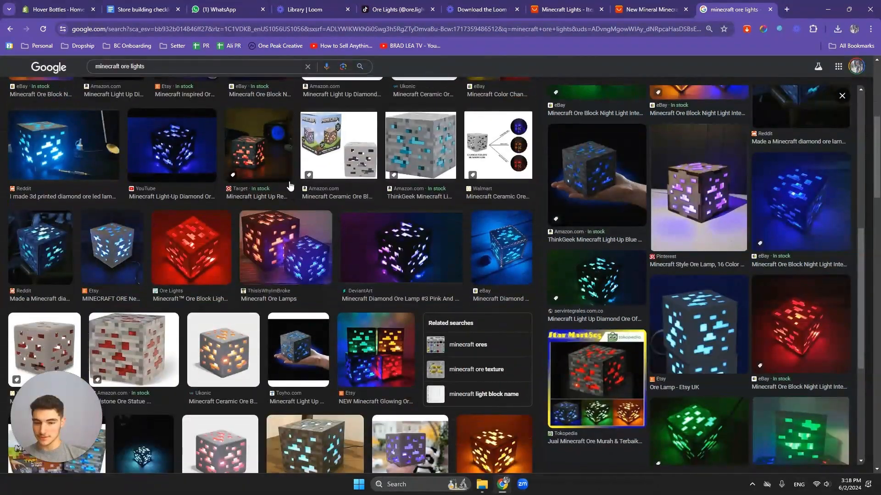
{"action": "scroll", "coordinate": [290, 185], "scroll_direction": "down", "scroll_amount": 6}
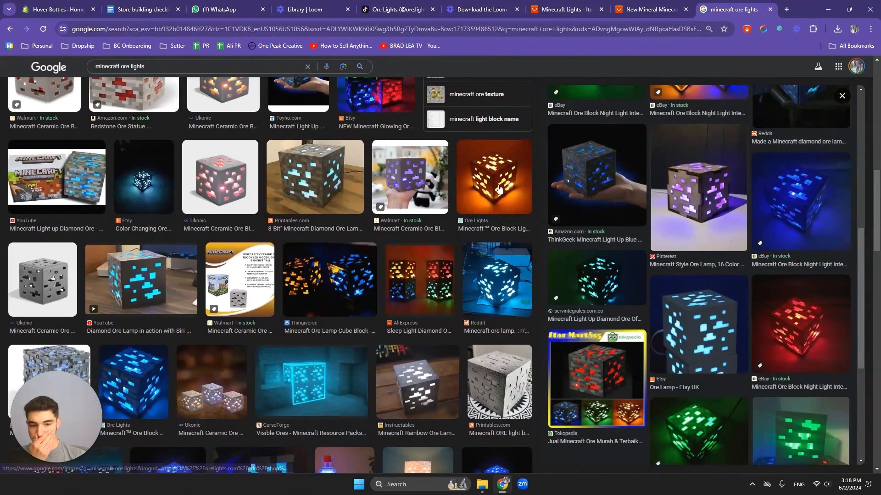
- Preview the orange block image from Ore Lights, open its related stacked-blocks image in a separate tab, and visit the store's product page
{"action": "left_click", "coordinate": [499, 189]}
{"action": "scroll", "coordinate": [679, 238], "scroll_direction": "down", "scroll_amount": 3}
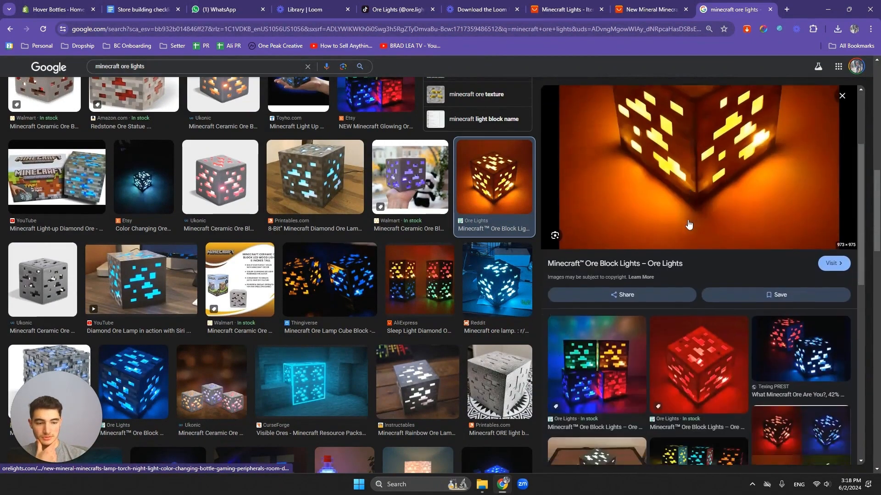
{"action": "scroll", "coordinate": [604, 284], "scroll_direction": "down", "scroll_amount": 2}
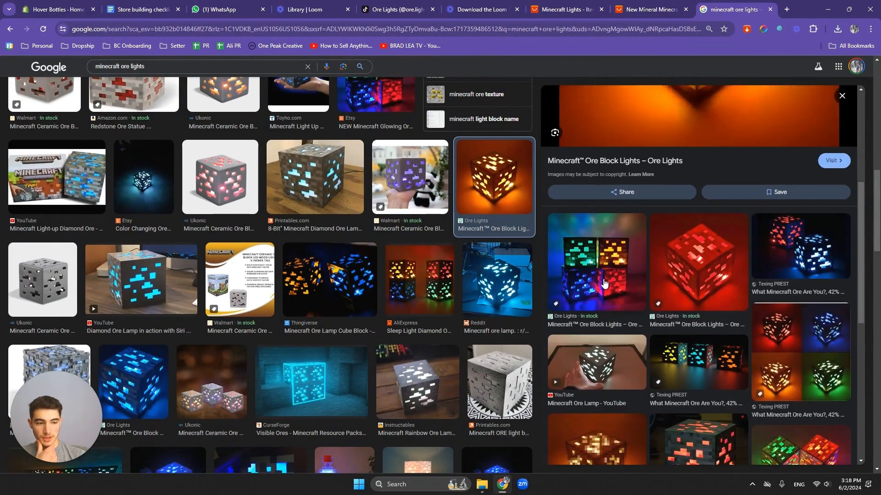
{"action": "scroll", "coordinate": [608, 266], "scroll_direction": "down", "scroll_amount": 2}
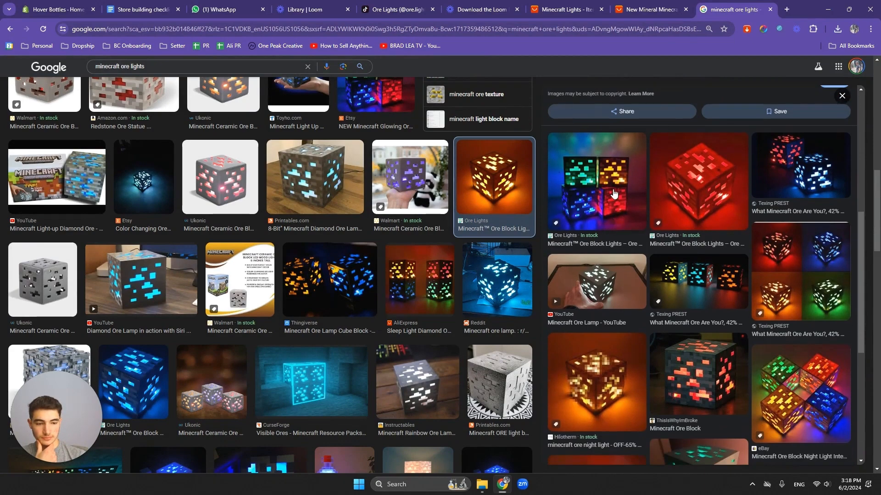
{"action": "middle_click", "coordinate": [613, 193]}
{"action": "scroll", "coordinate": [670, 222], "scroll_direction": "down", "scroll_amount": 5}
{"action": "scroll", "coordinate": [669, 222], "scroll_direction": "up", "scroll_amount": 10}
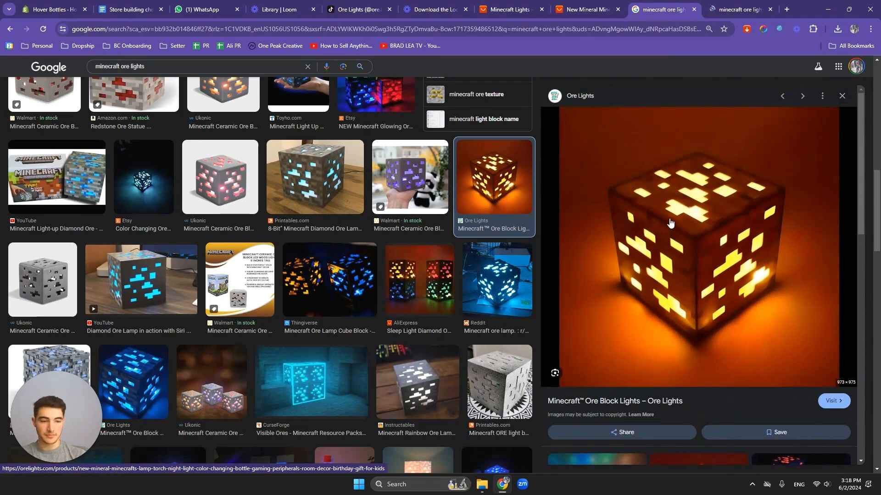
{"action": "left_click", "coordinate": [750, 246]}
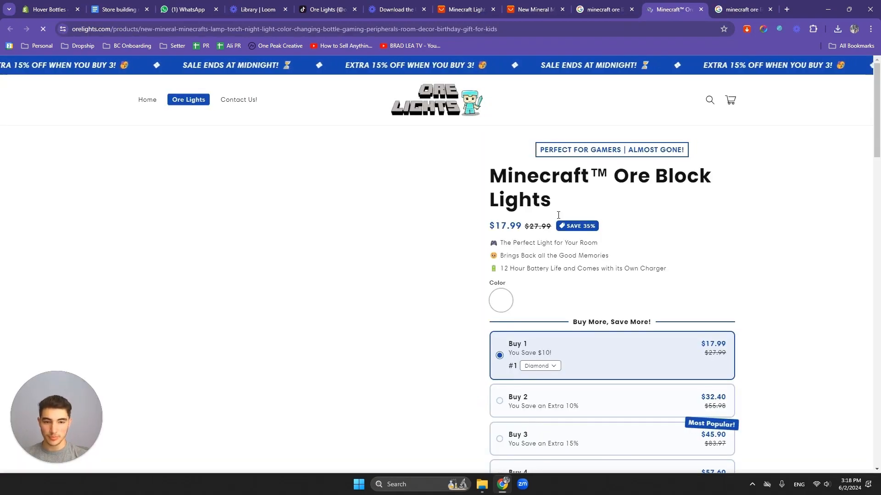
- Examine the Ore Lights product page's title, pricing, benefit points, color options, quantity offers with their variant selector, and description
{"action": "scroll", "coordinate": [521, 246], "scroll_direction": "down", "scroll_amount": 1}
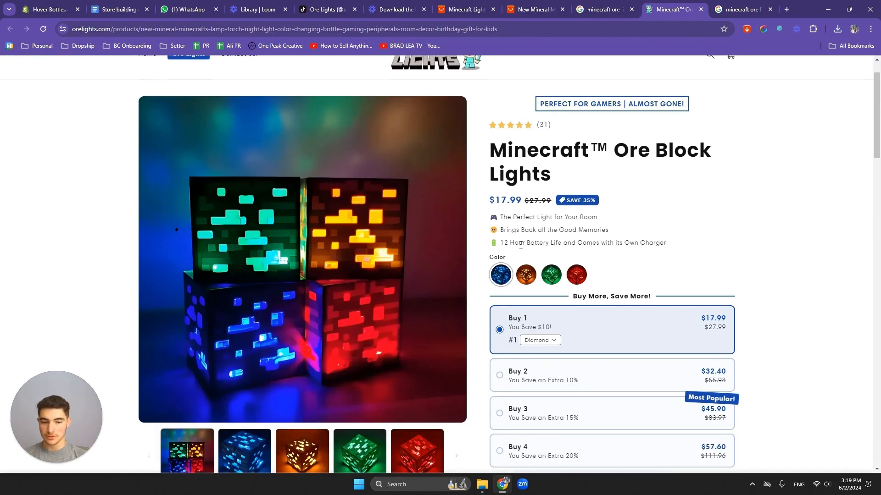
{"action": "scroll", "coordinate": [521, 245], "scroll_direction": "down", "scroll_amount": 1}
{"action": "scroll", "coordinate": [596, 229], "scroll_direction": "up", "scroll_amount": 3}
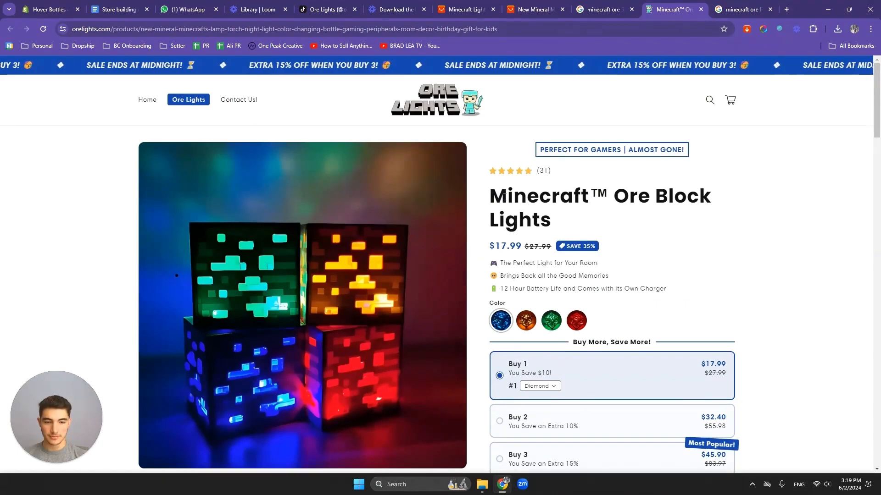
{"action": "scroll", "coordinate": [648, 208], "scroll_direction": "down", "scroll_amount": 3}
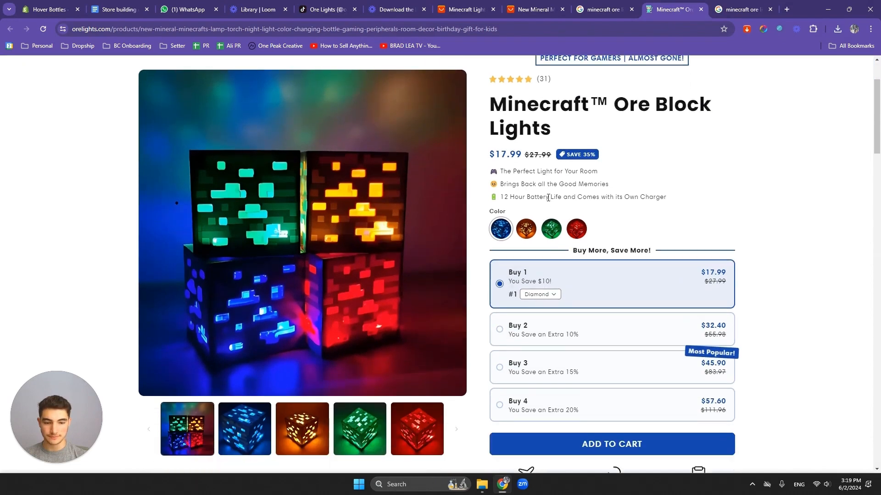
{"action": "scroll", "coordinate": [573, 206], "scroll_direction": "down", "scroll_amount": 1}
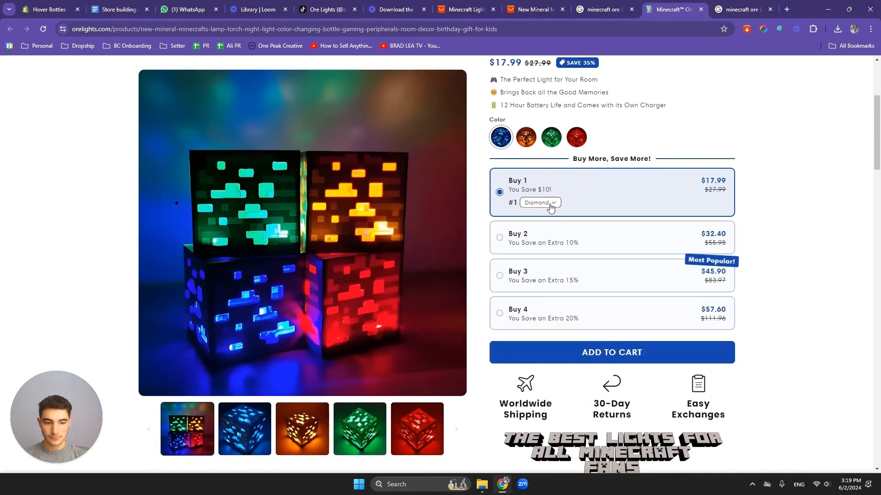
{"action": "left_click", "coordinate": [551, 204]}
{"action": "left_click", "coordinate": [545, 207]}
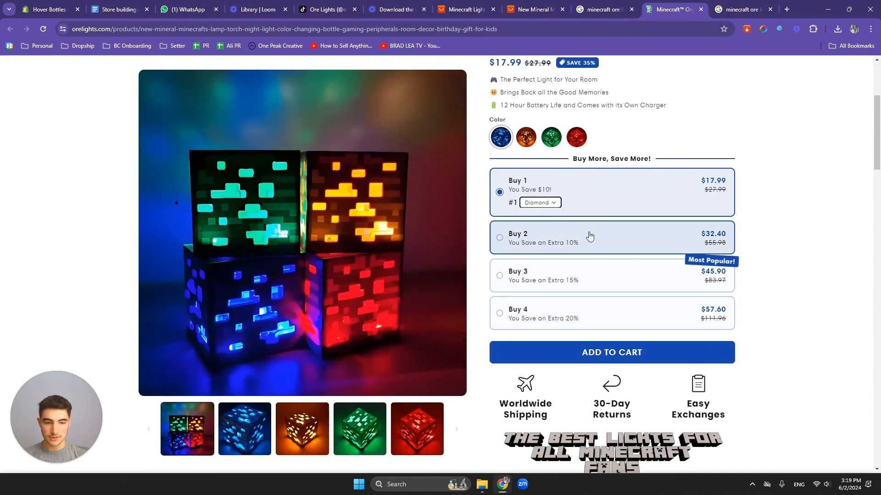
{"action": "scroll", "coordinate": [604, 249], "scroll_direction": "down", "scroll_amount": 3}
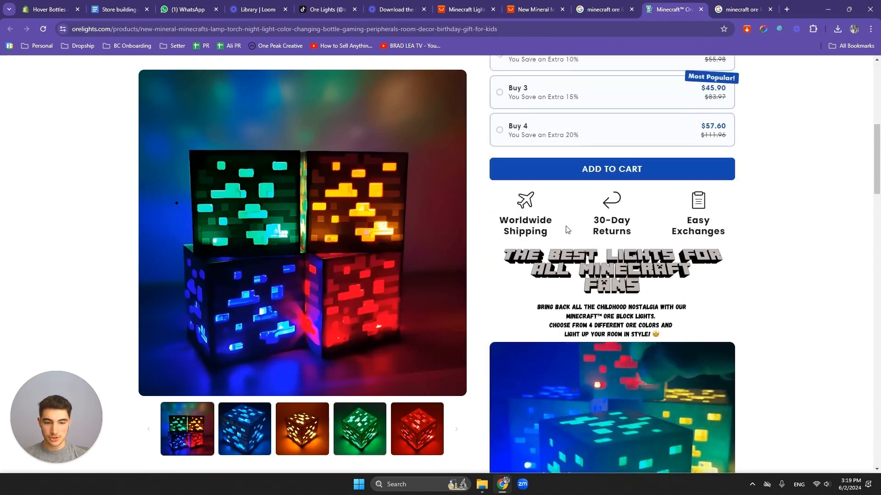
{"action": "scroll", "coordinate": [565, 227], "scroll_direction": "up", "scroll_amount": 3}
{"action": "scroll", "coordinate": [565, 226], "scroll_direction": "up", "scroll_amount": 4}
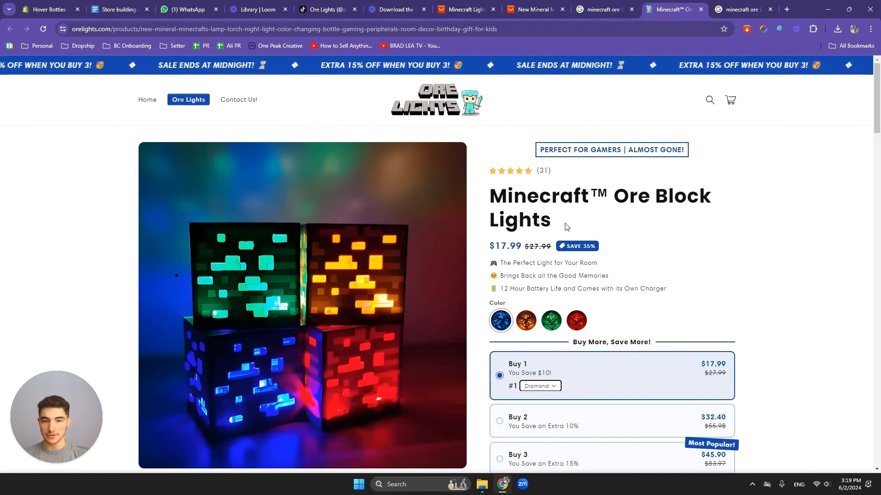
{"action": "scroll", "coordinate": [262, 257], "scroll_direction": "down", "scroll_amount": 1}
{"action": "scroll", "coordinate": [260, 256], "scroll_direction": "down", "scroll_amount": 3}
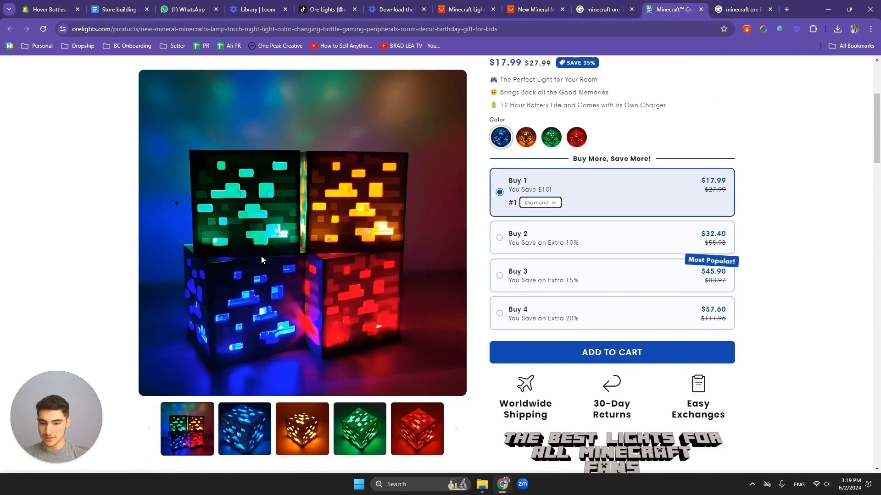
- View the blue, orange, green and red block images in the product gallery, ending on the blue one
{"action": "left_click", "coordinate": [244, 429]}
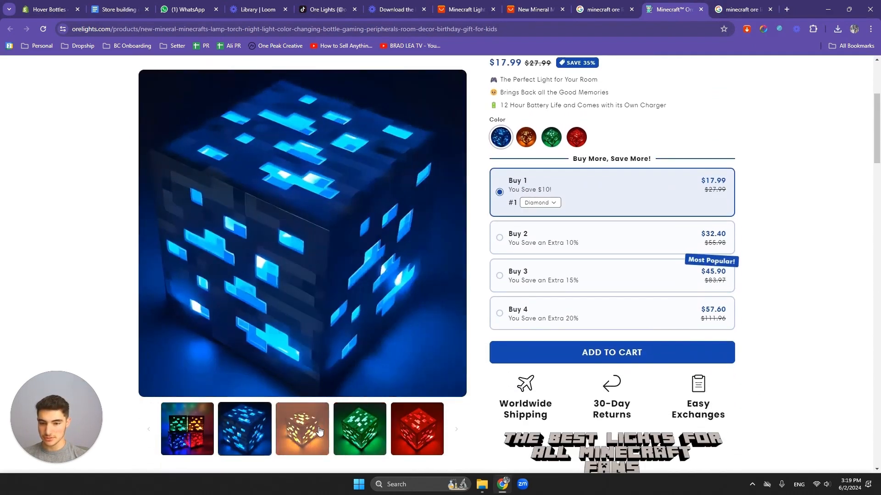
{"action": "left_click", "coordinate": [322, 431]}
{"action": "left_click", "coordinate": [362, 430]}
{"action": "left_click", "coordinate": [409, 430]}
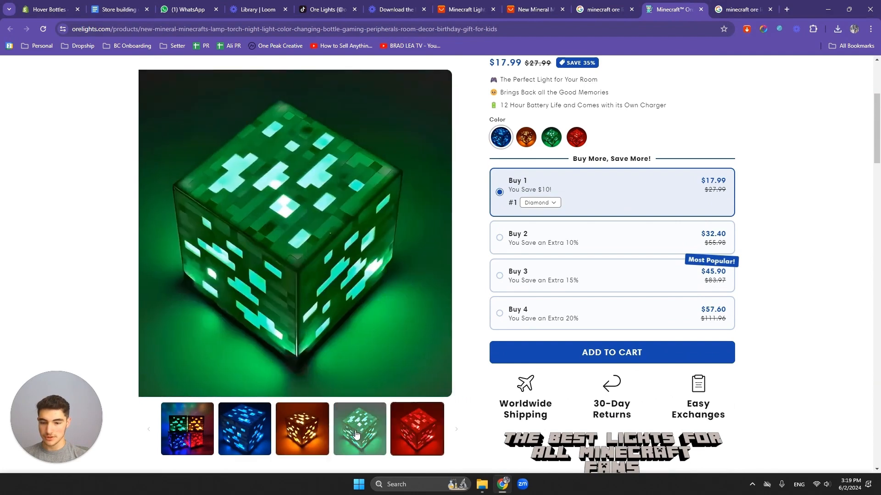
{"action": "left_click", "coordinate": [251, 434]}
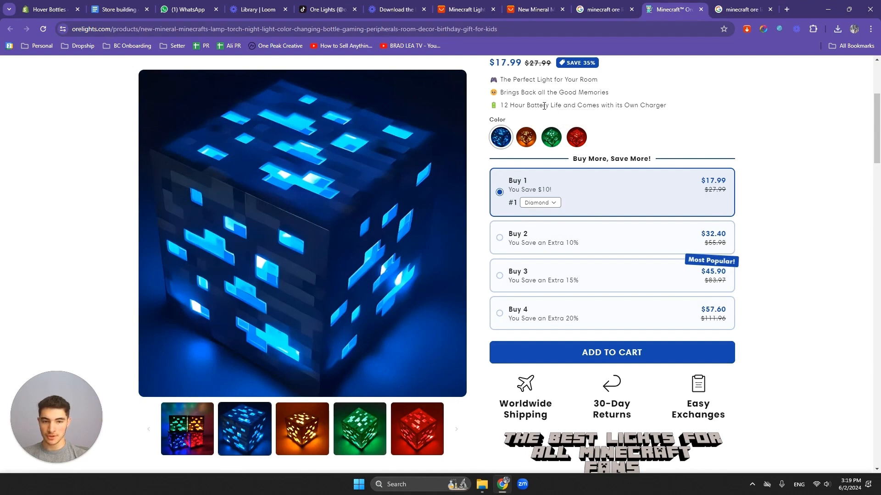
- Take cropped screenshots of the blue and orange block images in the Ore Lights product gallery
{"action": "key", "text": "super+shift+s"}
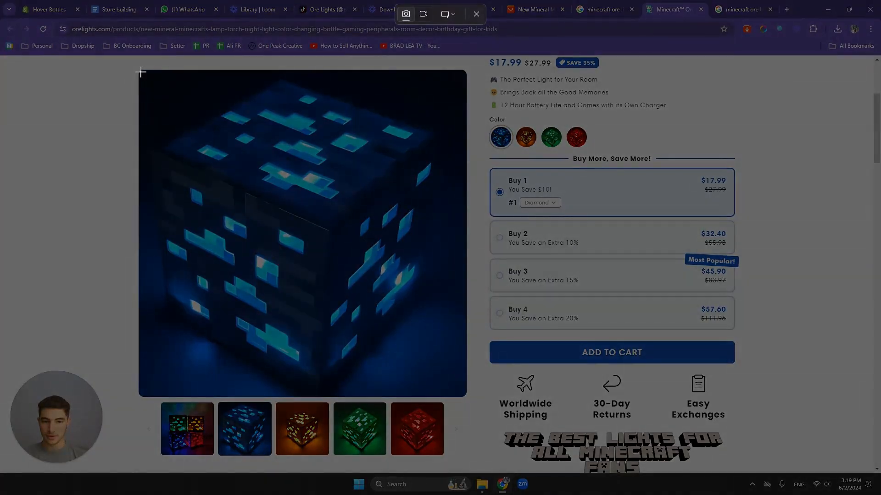
{"action": "left_click_drag", "start_coordinate": [142, 72], "coordinate": [463, 394]}
{"action": "left_click", "coordinate": [301, 429]}
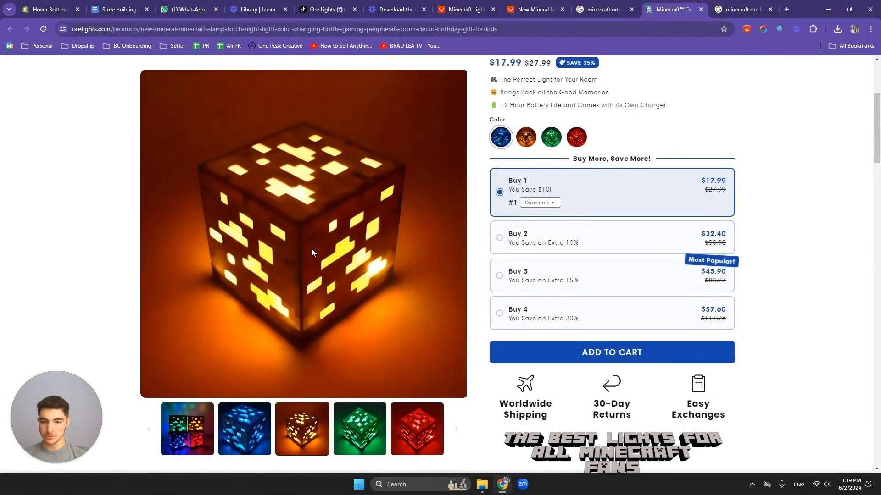
{"action": "key", "text": "super+shift+s"}
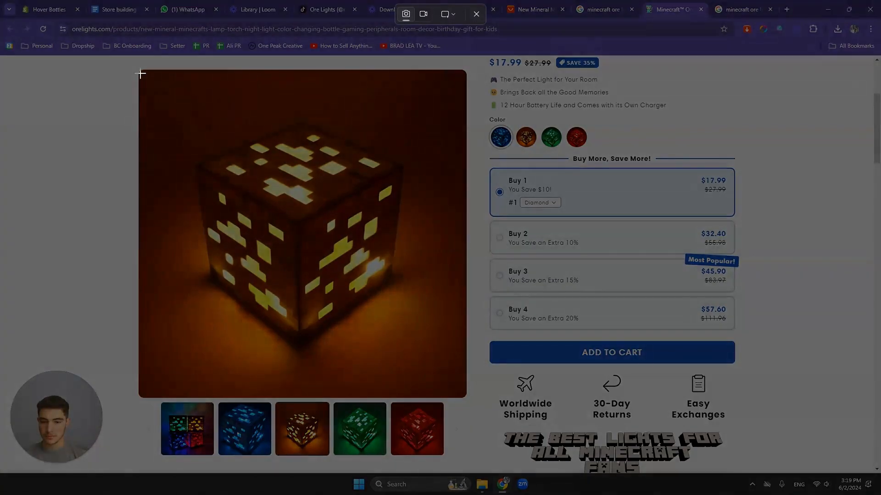
{"action": "left_click_drag", "start_coordinate": [140, 71], "coordinate": [464, 396]}
- Take cropped screenshots of the green and red block images in the gallery, and close the Ore Lights product page
{"action": "left_click", "coordinate": [360, 429]}
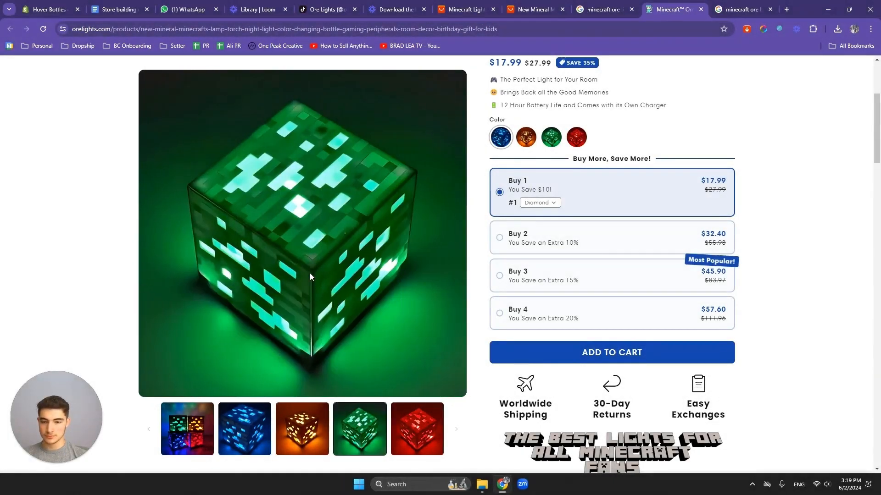
{"action": "key", "text": "super+shift+s"}
{"action": "left_click_drag", "start_coordinate": [139, 71], "coordinate": [465, 394]}
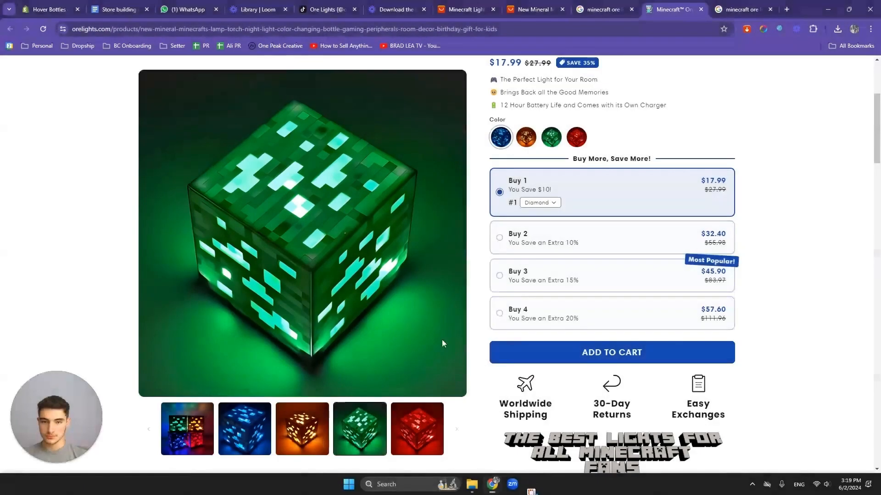
{"action": "left_click", "coordinate": [410, 433]}
{"action": "key", "text": "super+shift+s"}
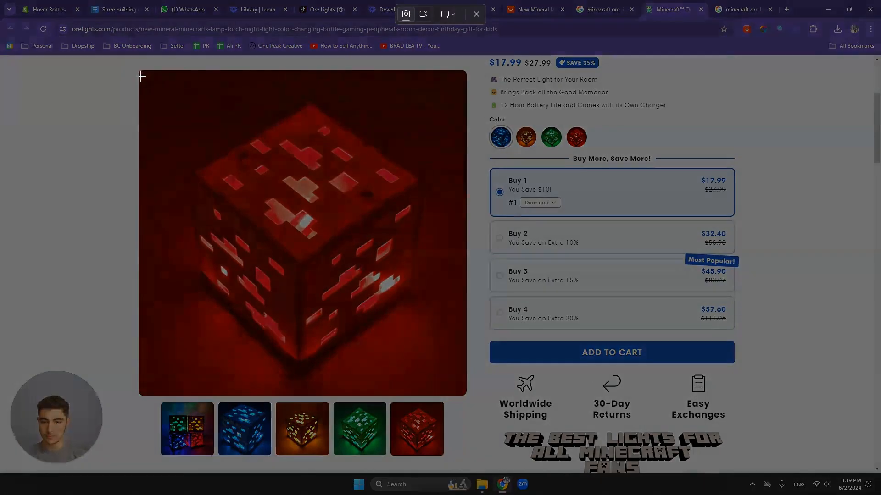
{"action": "left_click_drag", "start_coordinate": [141, 76], "coordinate": [463, 393]}
{"action": "left_click", "coordinate": [202, 429]}
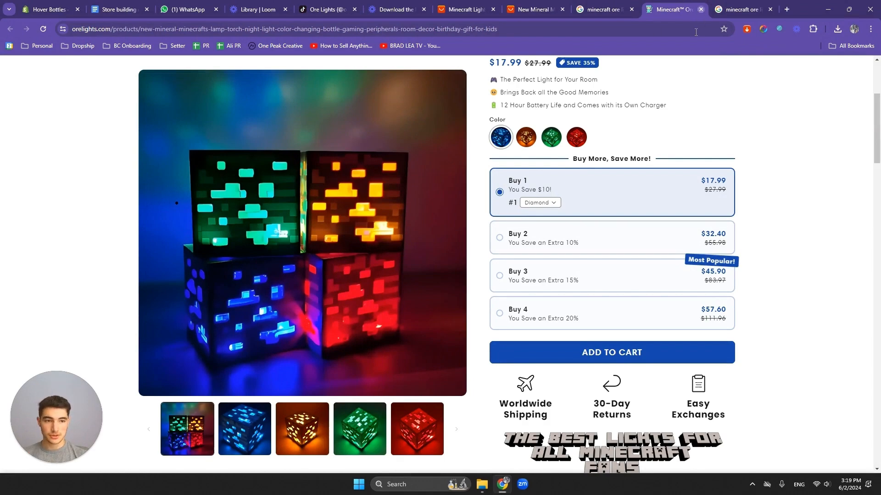
{"action": "left_click", "coordinate": [700, 9]}
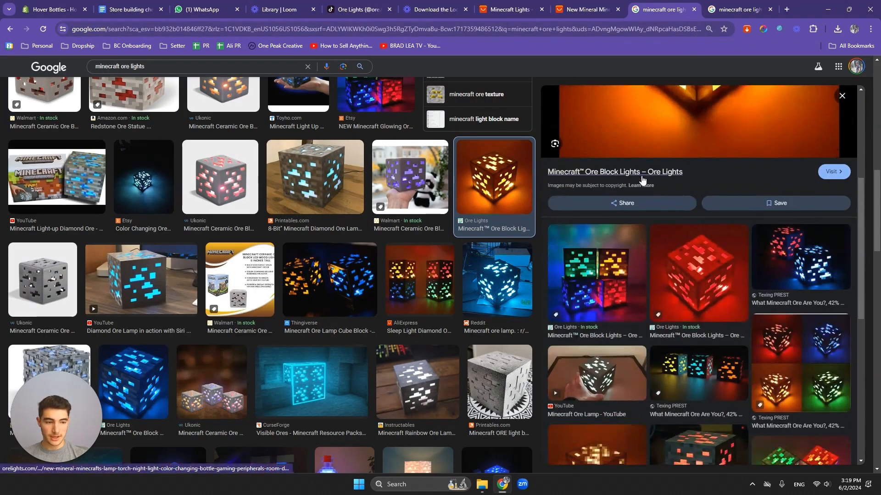
- Examine the orange block's related images and the main Google image results for more usable ore light pictures
{"action": "scroll", "coordinate": [641, 179], "scroll_direction": "down", "scroll_amount": 4}
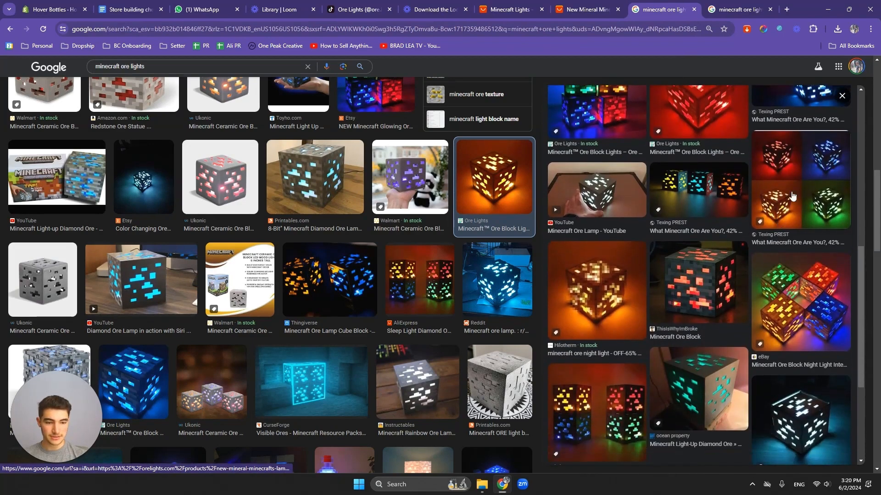
{"action": "scroll", "coordinate": [792, 197], "scroll_direction": "down", "scroll_amount": 3}
{"action": "scroll", "coordinate": [792, 196], "scroll_direction": "up", "scroll_amount": 10}
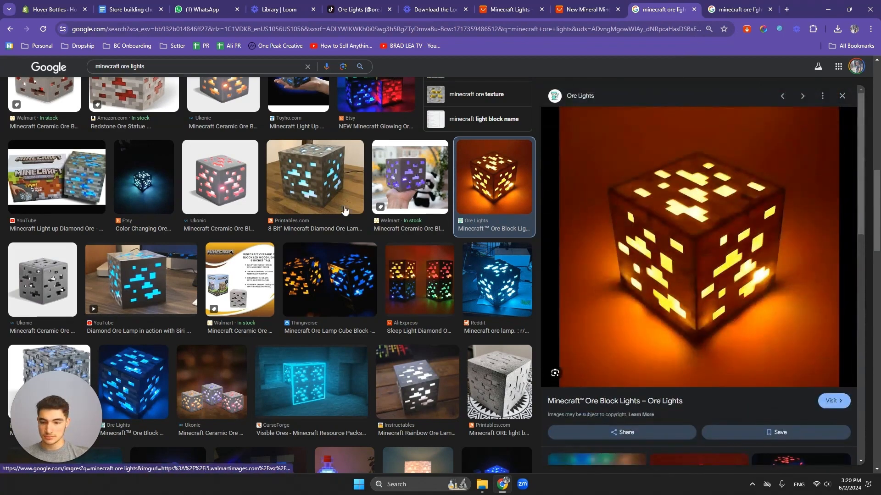
{"action": "scroll", "coordinate": [220, 221], "scroll_direction": "down", "scroll_amount": 3}
{"action": "scroll", "coordinate": [175, 254], "scroll_direction": "down", "scroll_amount": 3}
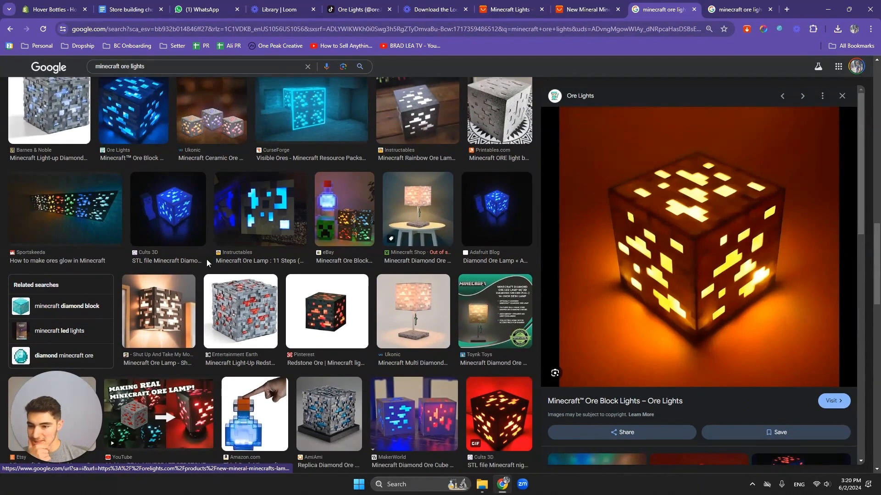
{"action": "scroll", "coordinate": [232, 265], "scroll_direction": "down", "scroll_amount": 3}
{"action": "scroll", "coordinate": [244, 266], "scroll_direction": "down", "scroll_amount": 1}
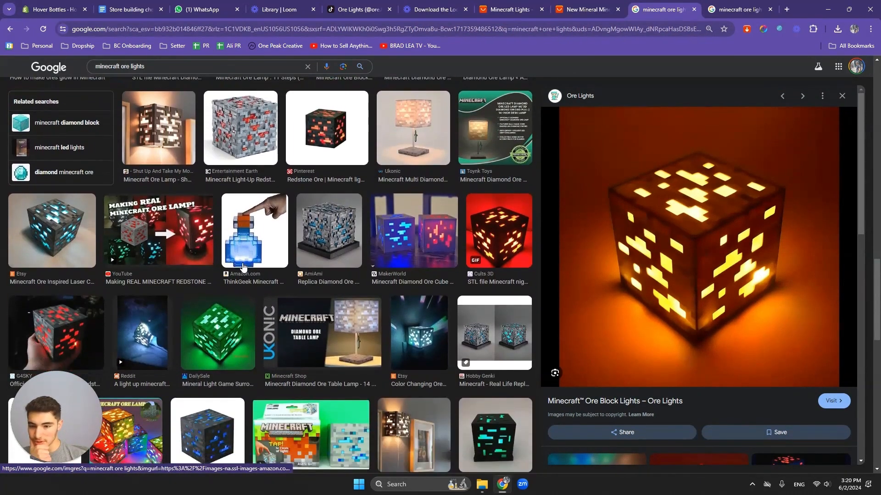
{"action": "scroll", "coordinate": [205, 263], "scroll_direction": "down", "scroll_amount": 2}
- Preview G4SKY's hand-held redstone ore light image and save it as 12103.970 in JPEG format to the Ore Lights folder
{"action": "left_click", "coordinate": [87, 233]}
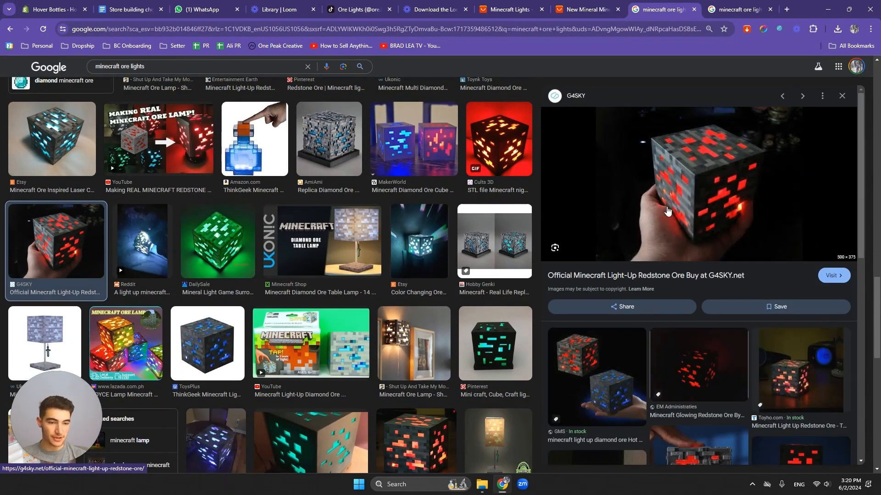
{"action": "right_click", "coordinate": [700, 198]}
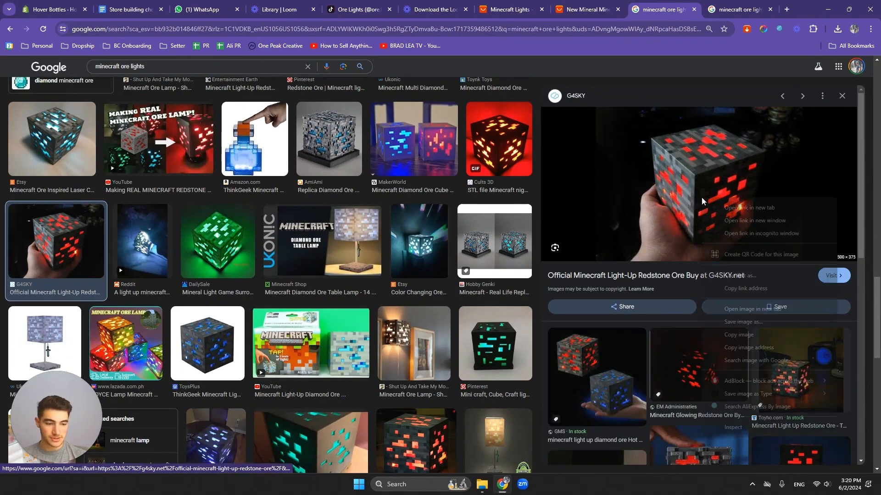
{"action": "left_click", "coordinate": [745, 321]}
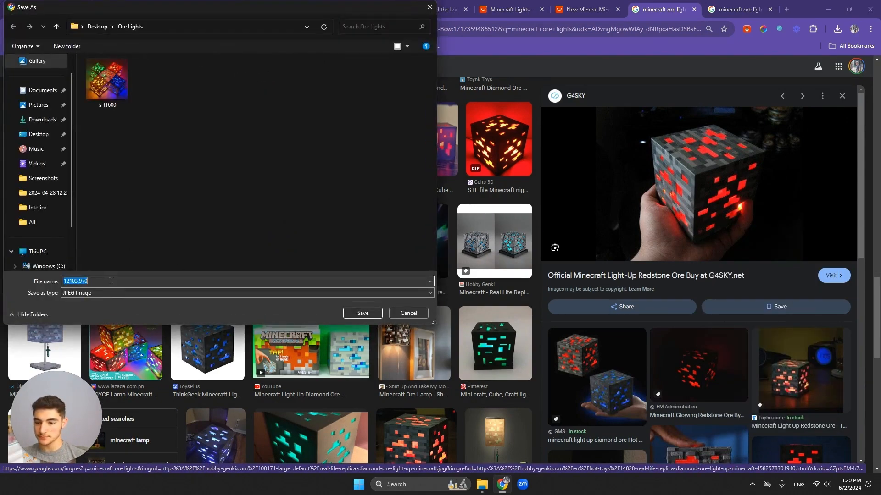
{"action": "key", "text": "Return"}
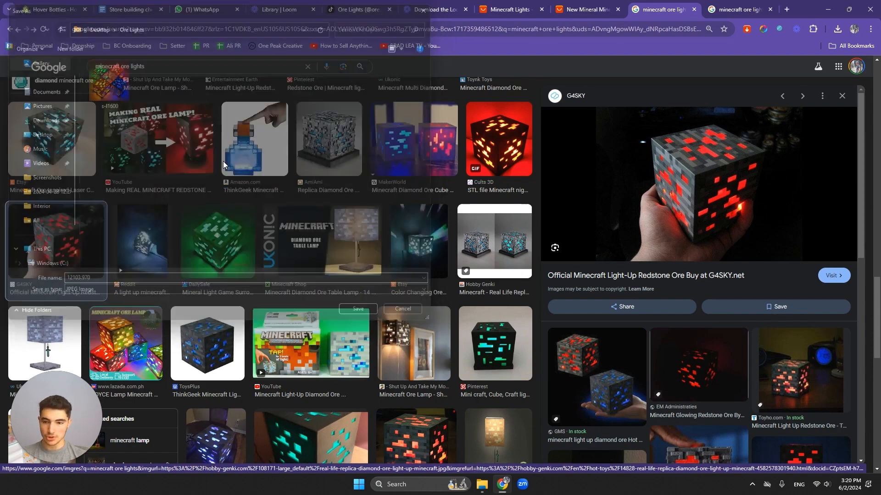
{"action": "mouse_move", "coordinate": [479, 483]}
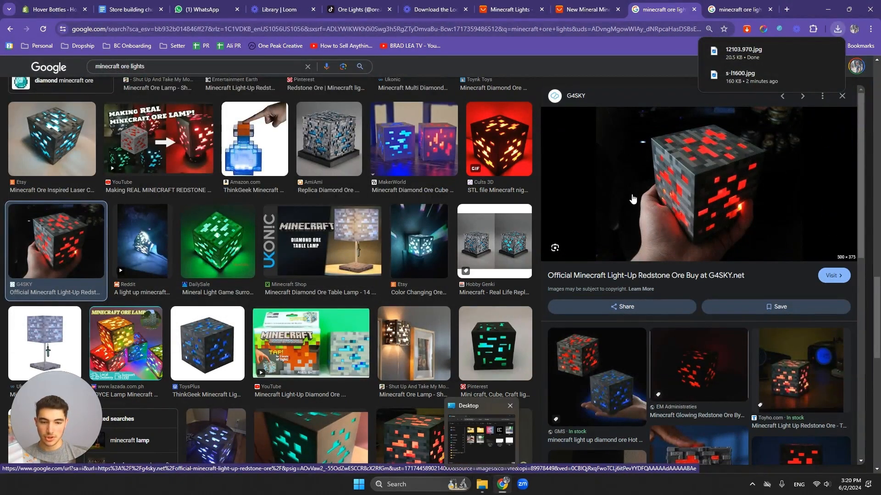
- Look through the redstone light's related images, close its preview, and check the remaining Google image results for more pictures
{"action": "scroll", "coordinate": [632, 190], "scroll_direction": "down", "scroll_amount": 7}
{"action": "scroll", "coordinate": [631, 190], "scroll_direction": "down", "scroll_amount": 2}
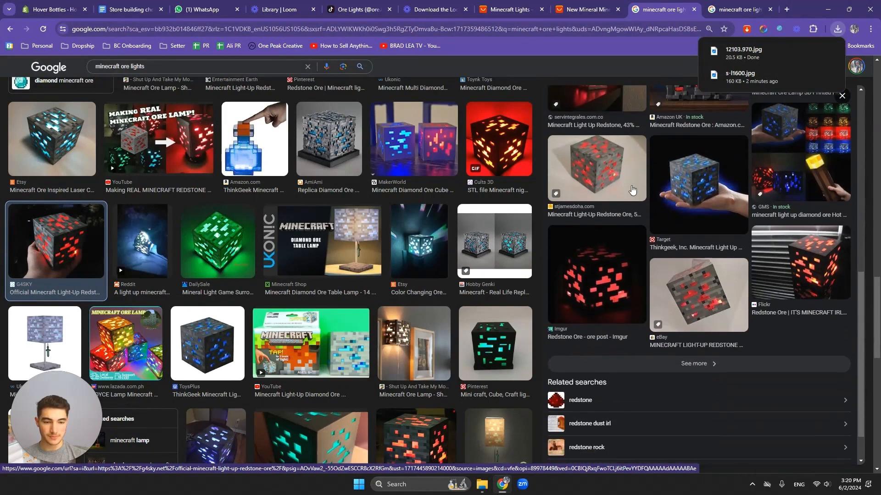
{"action": "scroll", "coordinate": [642, 202], "scroll_direction": "up", "scroll_amount": 10}
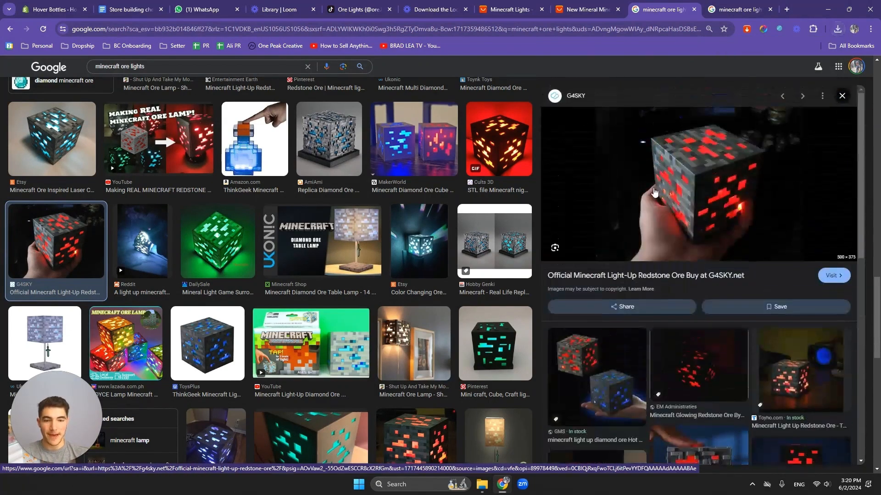
{"action": "left_click", "coordinate": [842, 97]}
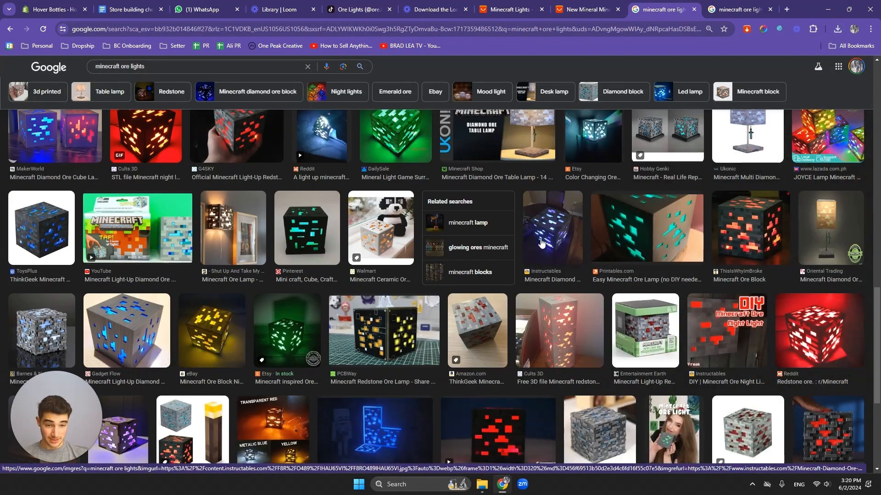
{"action": "scroll", "coordinate": [541, 243], "scroll_direction": "down", "scroll_amount": 5}
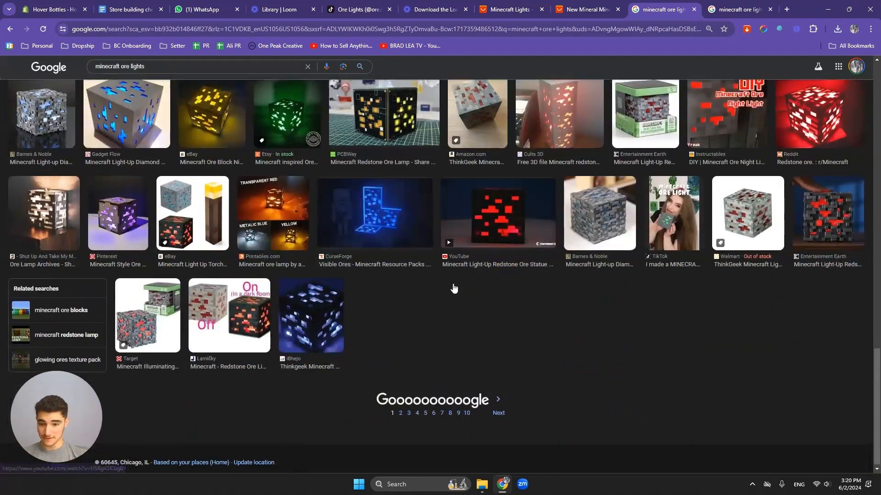
{"action": "scroll", "coordinate": [452, 289], "scroll_direction": "up", "scroll_amount": 6}
{"action": "scroll", "coordinate": [453, 288], "scroll_direction": "up", "scroll_amount": 15}
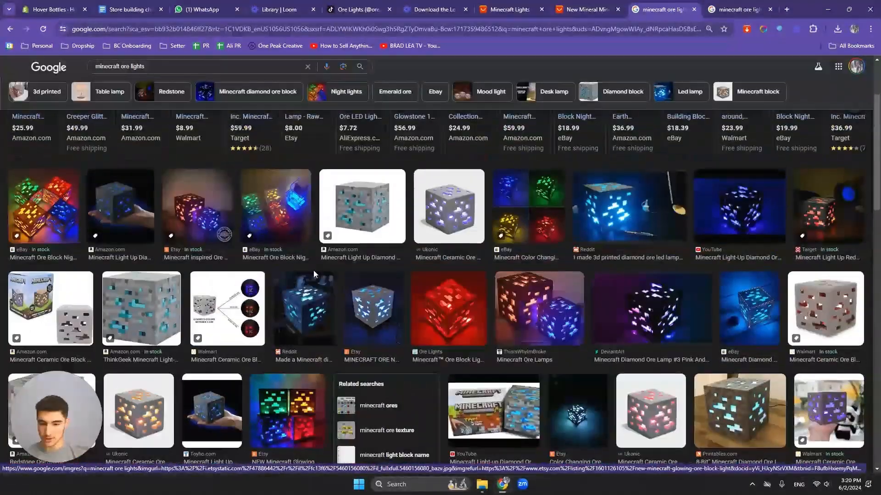
- Browse the Minecraft ore lights image results and examine the Diamond Ore Lamp in action with Siri preview and its related images
{"action": "scroll", "coordinate": [312, 270], "scroll_direction": "down", "scroll_amount": 7}
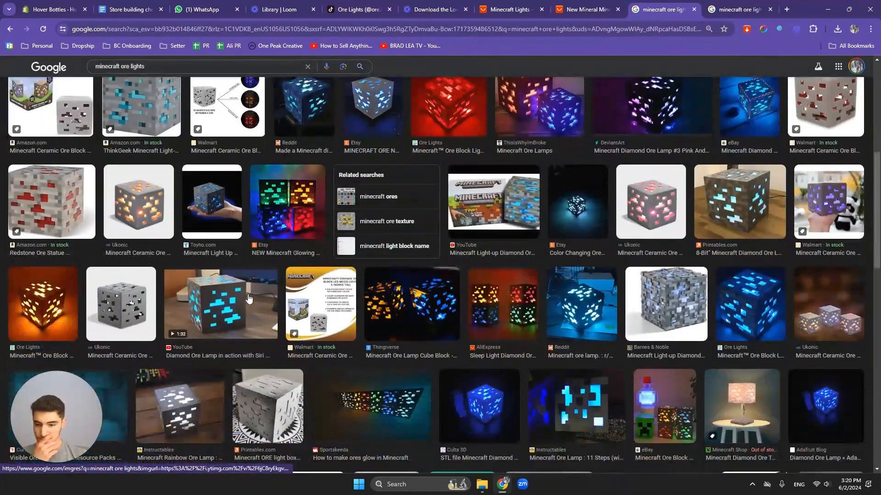
{"action": "left_click", "coordinate": [248, 299]}
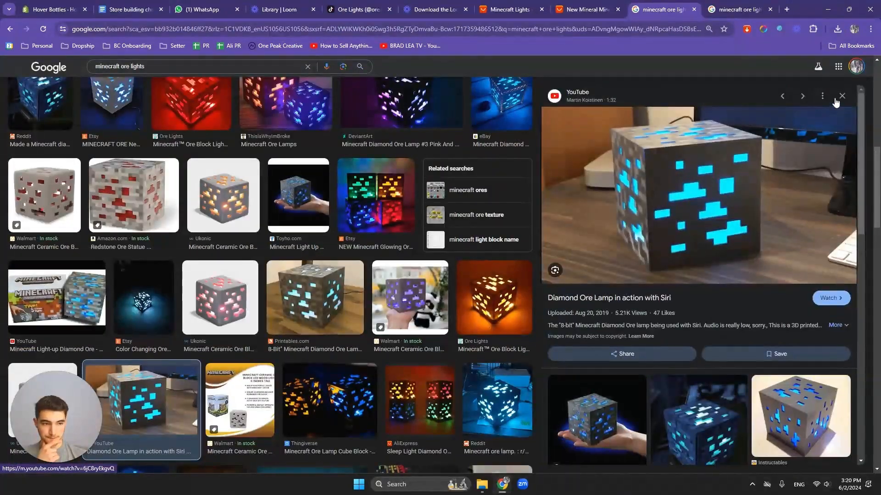
{"action": "left_click", "coordinate": [836, 99]}
{"action": "scroll", "coordinate": [437, 273], "scroll_direction": "down", "scroll_amount": 1}
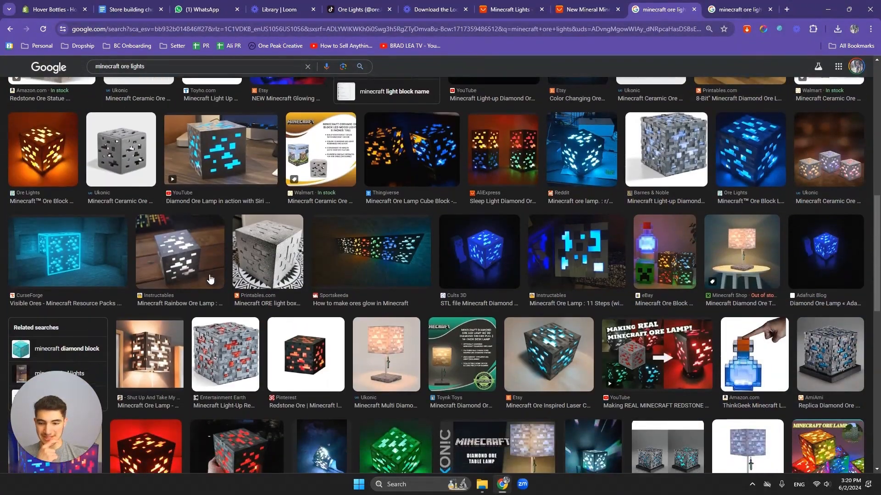
{"action": "left_click", "coordinate": [220, 169]}
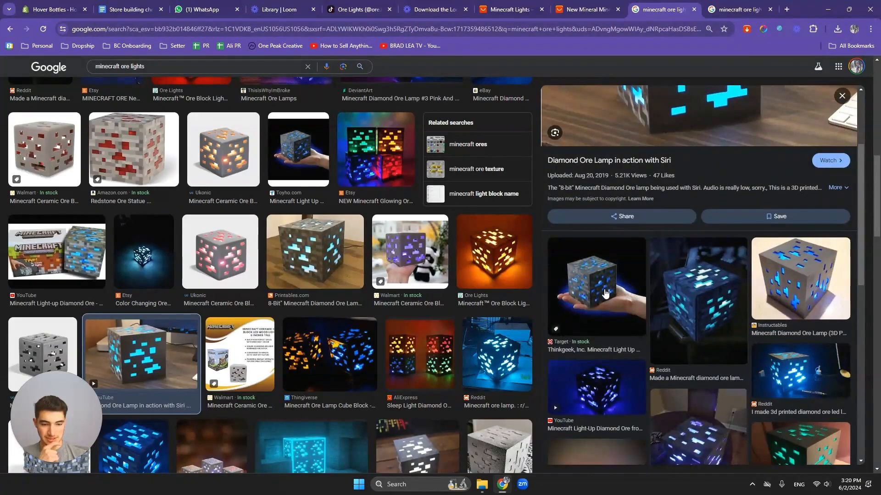
{"action": "scroll", "coordinate": [605, 293], "scroll_direction": "down", "scroll_amount": 2}
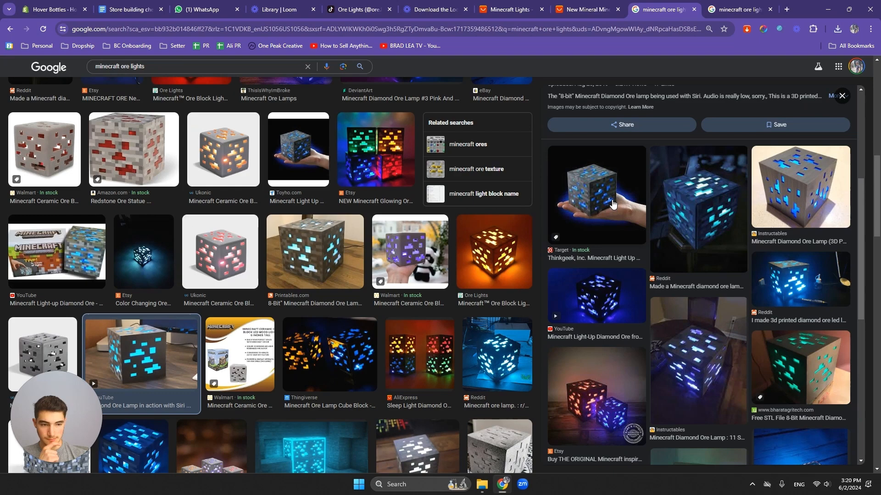
{"action": "scroll", "coordinate": [612, 204], "scroll_direction": "down", "scroll_amount": 1}
{"action": "scroll", "coordinate": [696, 188], "scroll_direction": "down", "scroll_amount": 4}
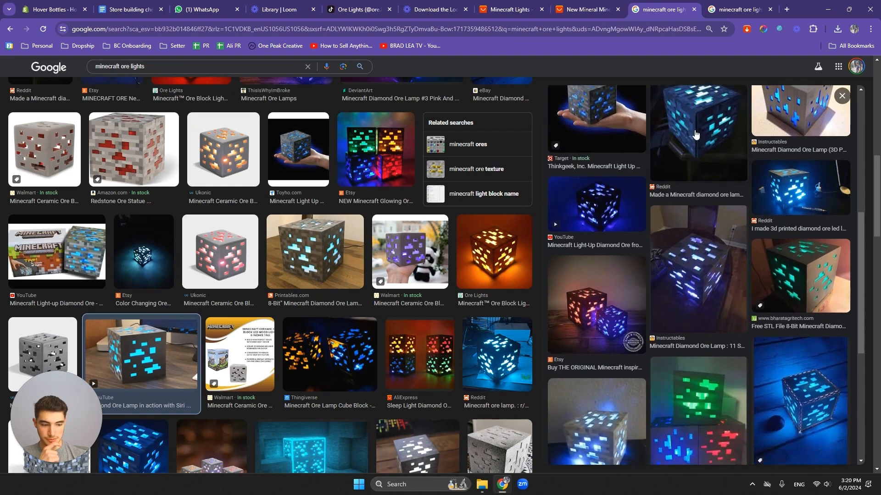
{"action": "scroll", "coordinate": [699, 198], "scroll_direction": "up", "scroll_amount": 4}
- Examine the Reddit diamond ore lamp and Target ThinkGeek Light Up Diamond Ore previews and their related images, closing the preview when finished
{"action": "left_click", "coordinate": [704, 202]}
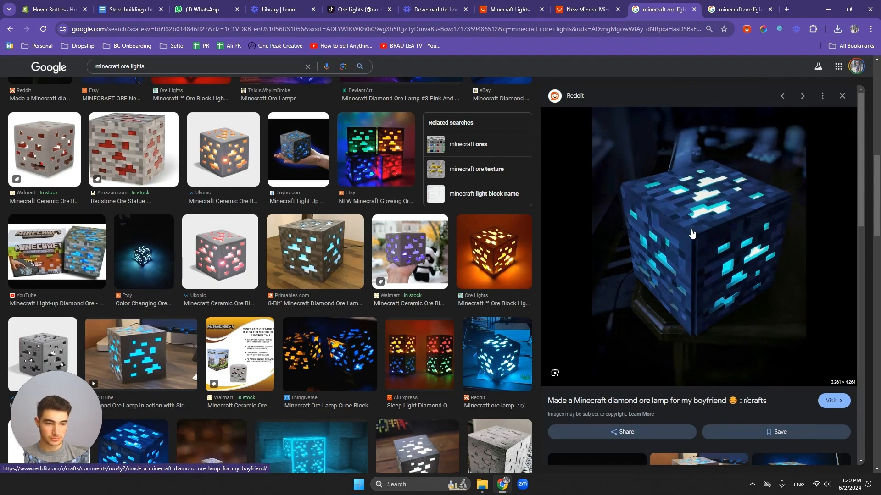
{"action": "scroll", "coordinate": [690, 246], "scroll_direction": "down", "scroll_amount": 7}
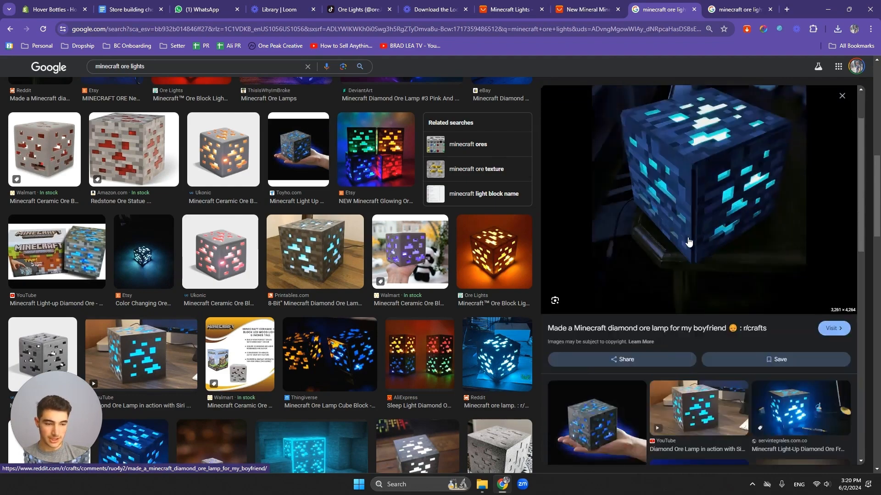
{"action": "left_click", "coordinate": [637, 197]}
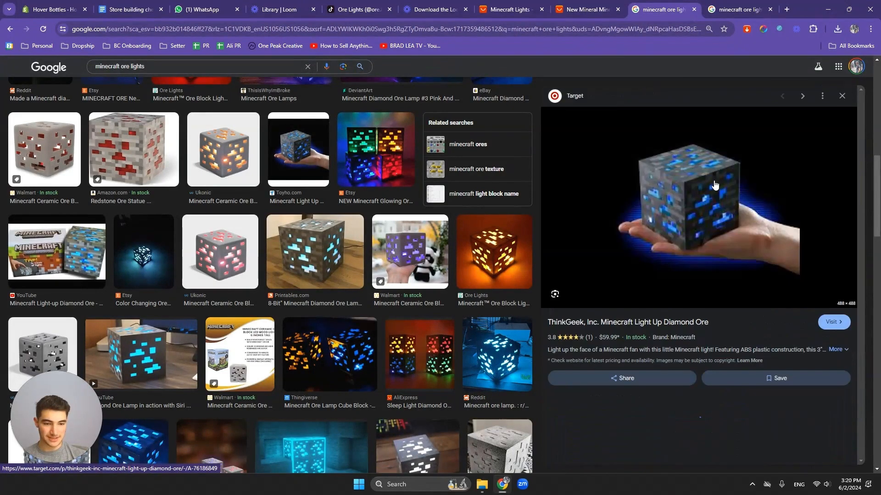
{"action": "scroll", "coordinate": [715, 220], "scroll_direction": "down", "scroll_amount": 3}
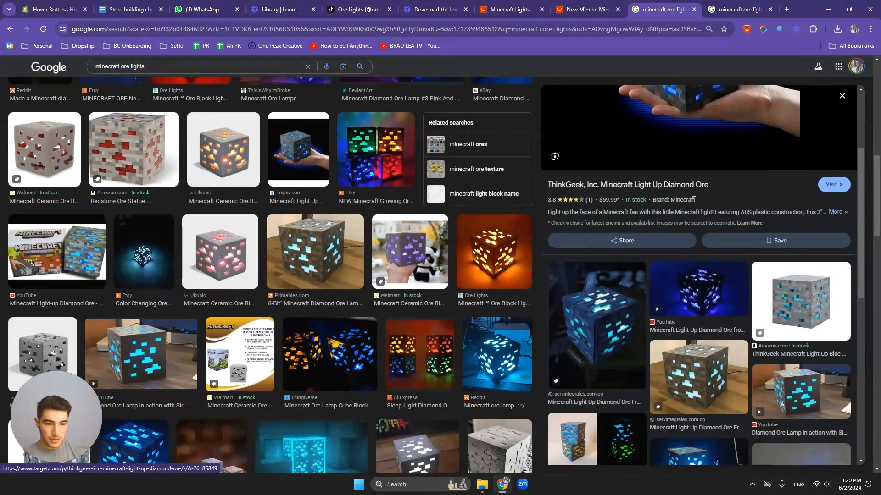
{"action": "scroll", "coordinate": [695, 202], "scroll_direction": "down", "scroll_amount": 3}
{"action": "scroll", "coordinate": [695, 202], "scroll_direction": "down", "scroll_amount": 4}
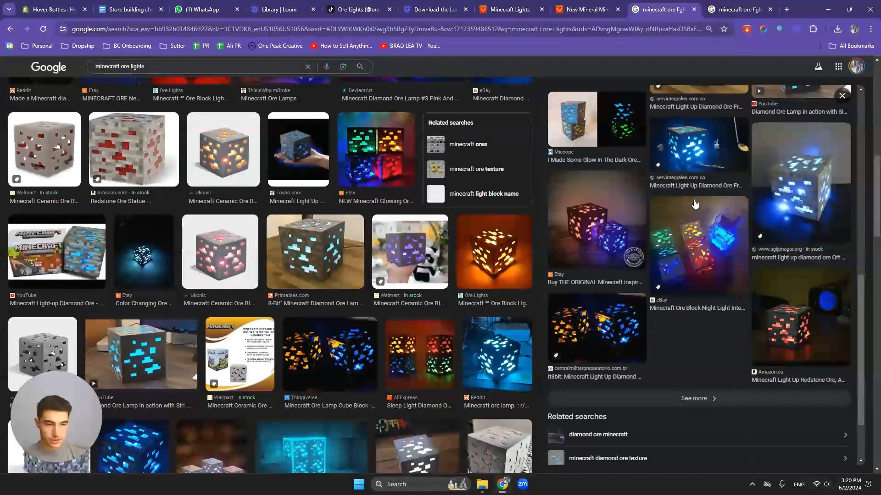
{"action": "scroll", "coordinate": [694, 203], "scroll_direction": "up", "scroll_amount": 10}
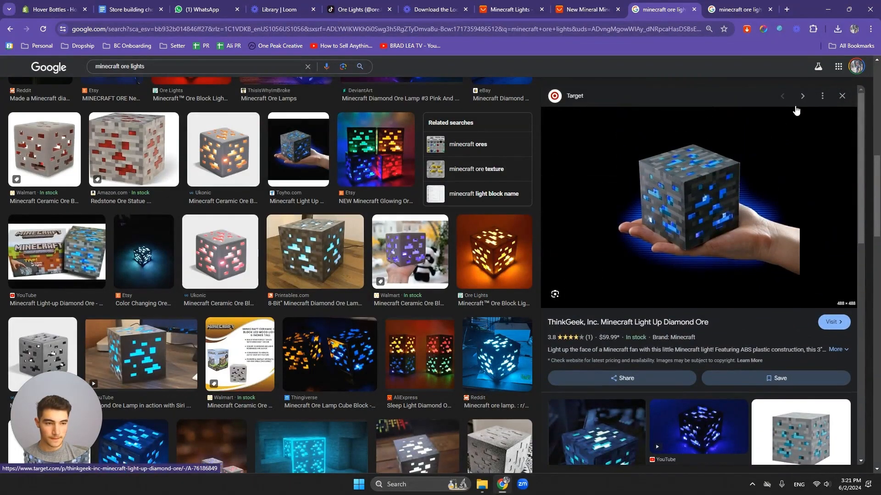
{"action": "left_click", "coordinate": [842, 97]}
{"action": "scroll", "coordinate": [533, 195], "scroll_direction": "up", "scroll_amount": 10}
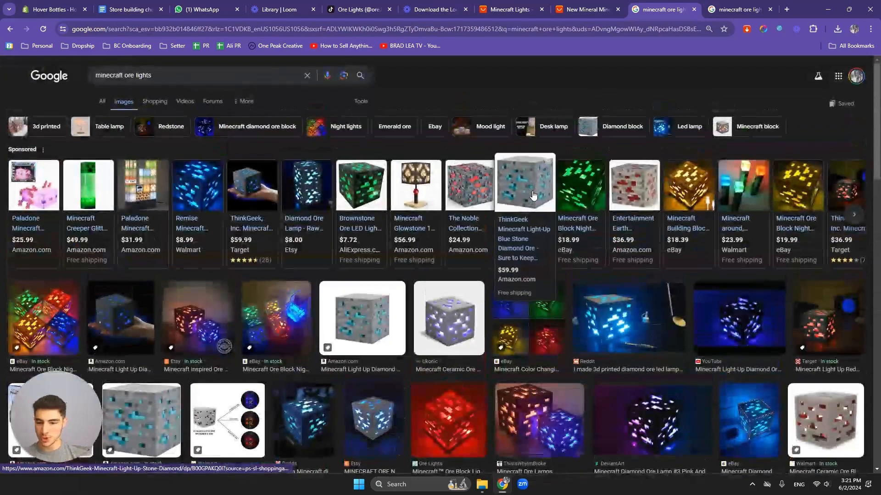
- Close the ore lights image search tabs and open the product list in the Shopify admin
{"action": "left_click", "coordinate": [694, 10]}
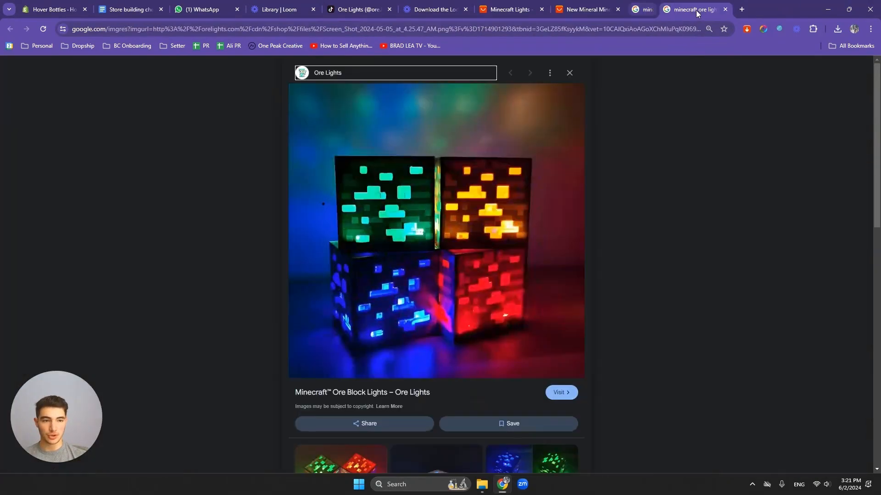
{"action": "left_click", "coordinate": [695, 10]}
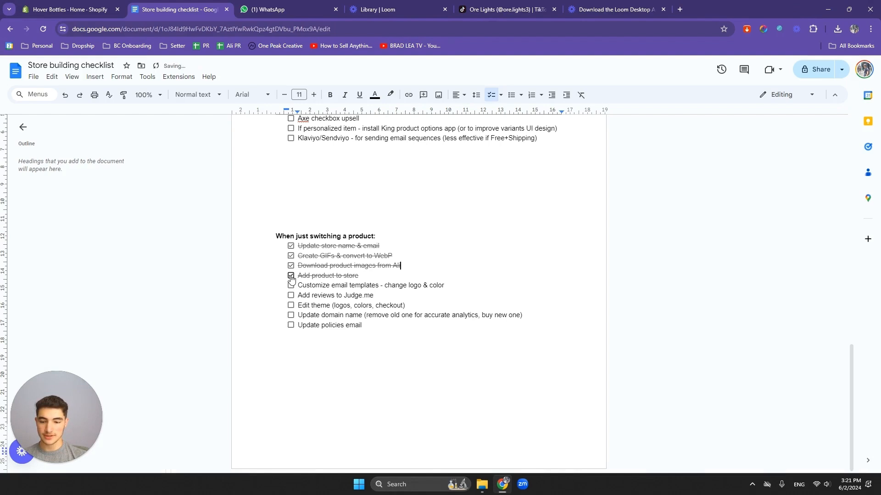
{"action": "left_click", "coordinate": [81, 6]}
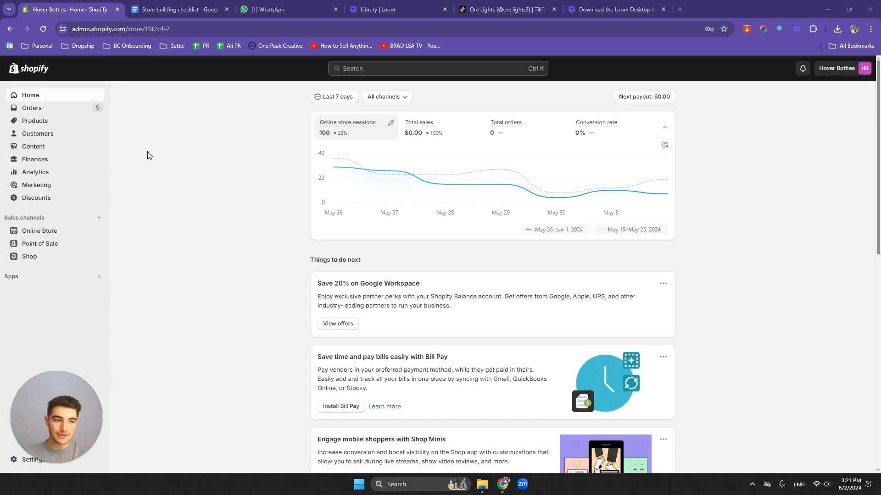
{"action": "left_click", "coordinate": [83, 235]}
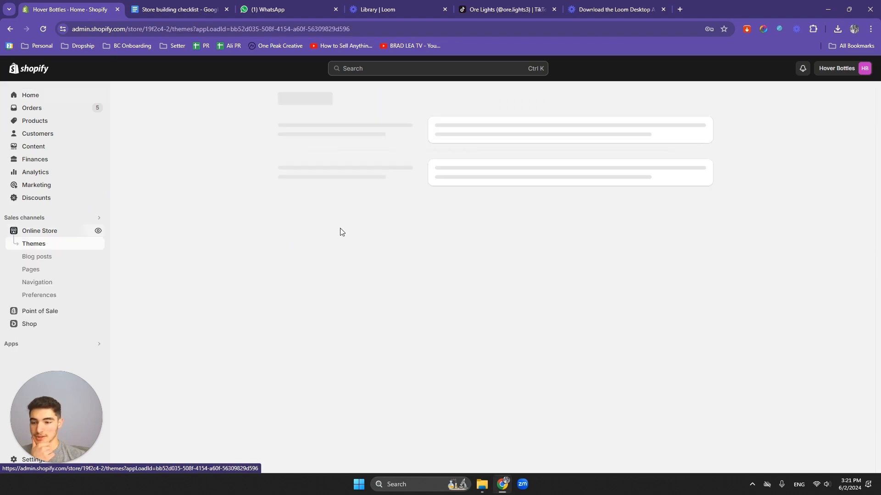
{"action": "left_click", "coordinate": [71, 122]}
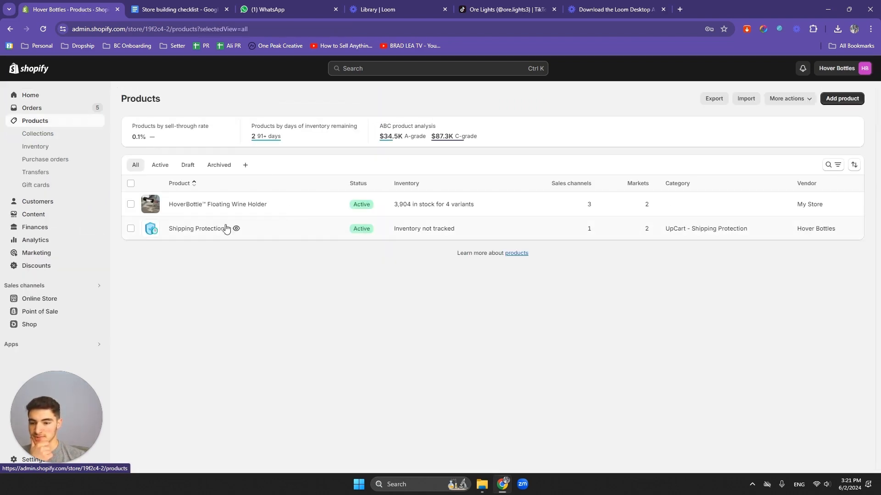
- Delete the HoverBottle™ Floating Wine Holder product from the store and start a new product
{"action": "left_click", "coordinate": [131, 205]}
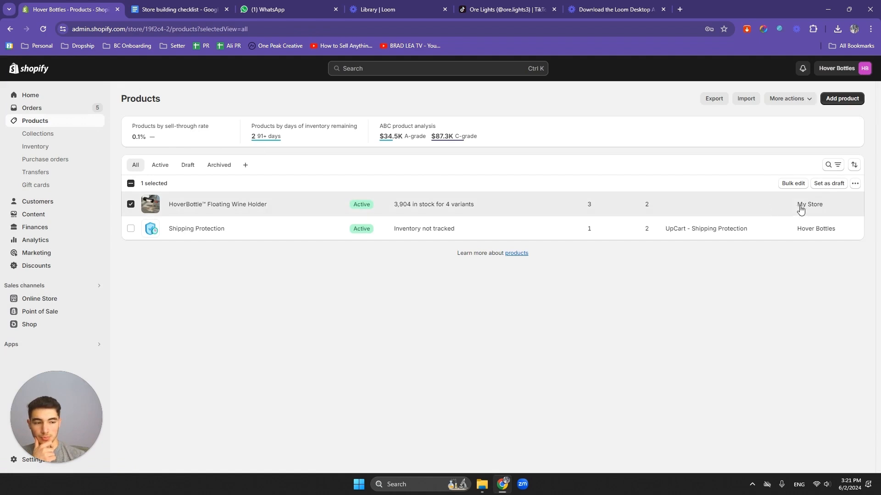
{"action": "left_click", "coordinate": [857, 185]}
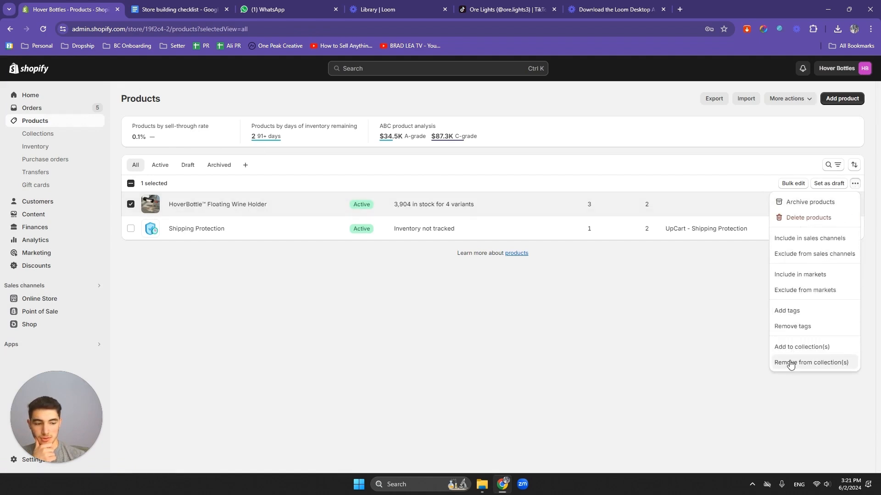
{"action": "left_click", "coordinate": [801, 217]}
{"action": "left_click", "coordinate": [554, 293]}
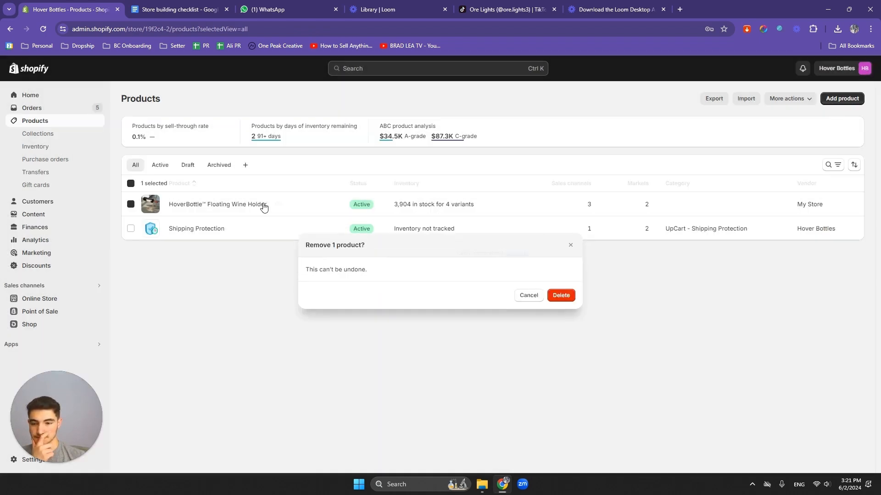
{"action": "left_click", "coordinate": [843, 98]}
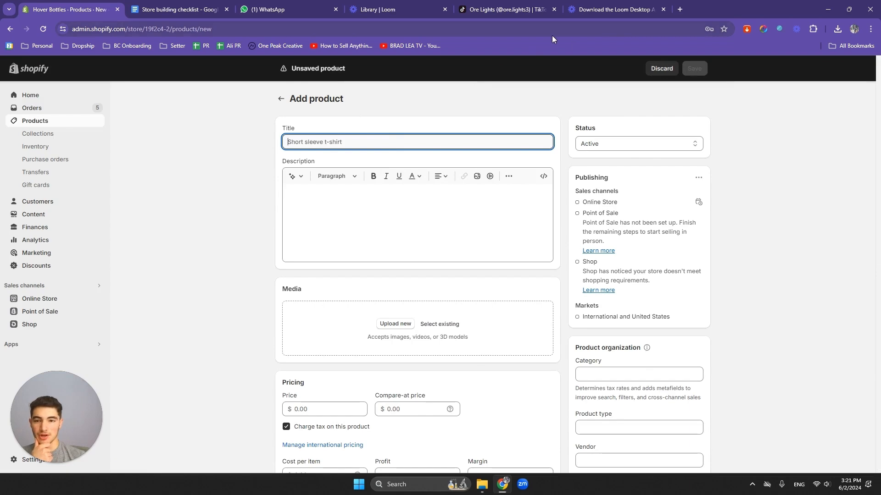
- Search the web for orelights, open the orelights.com store, and examine its product title, pricing, color options and quantity offers
{"action": "left_click", "coordinate": [679, 11]}
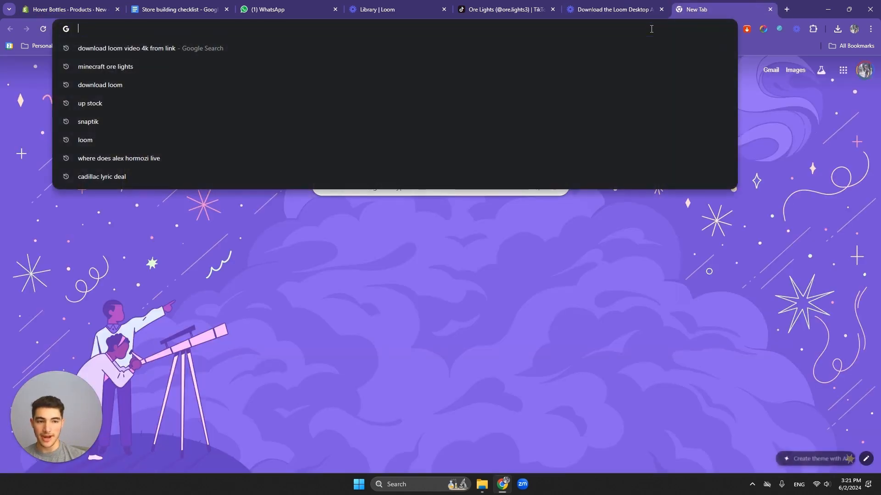
{"action": "type", "text": "orelights"}
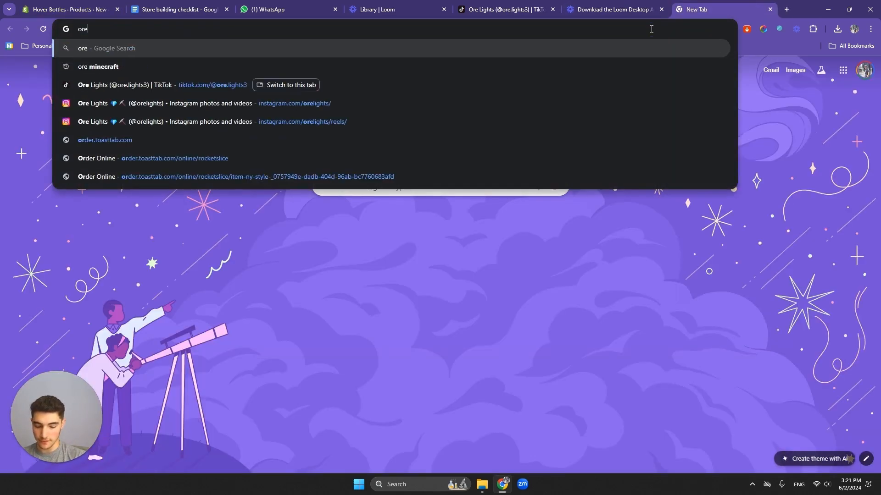
{"action": "key", "text": "Return"}
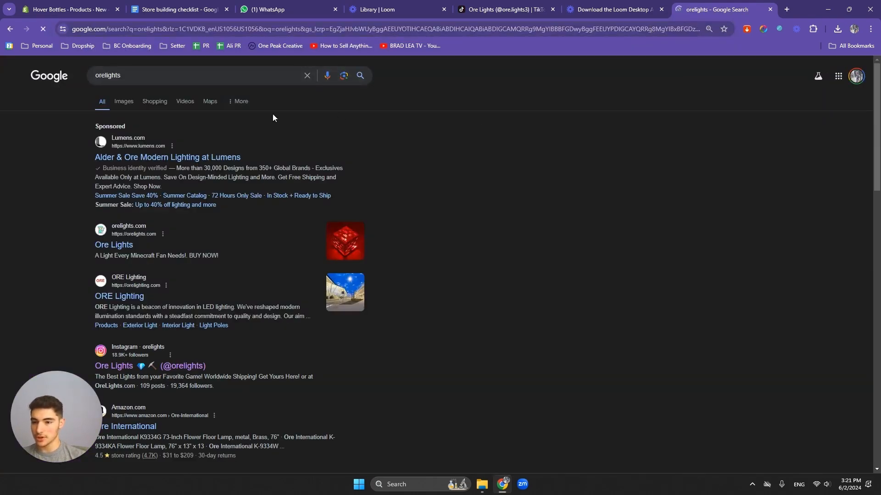
{"action": "scroll", "coordinate": [136, 153], "scroll_direction": "down", "scroll_amount": 2}
{"action": "left_click", "coordinate": [132, 157]}
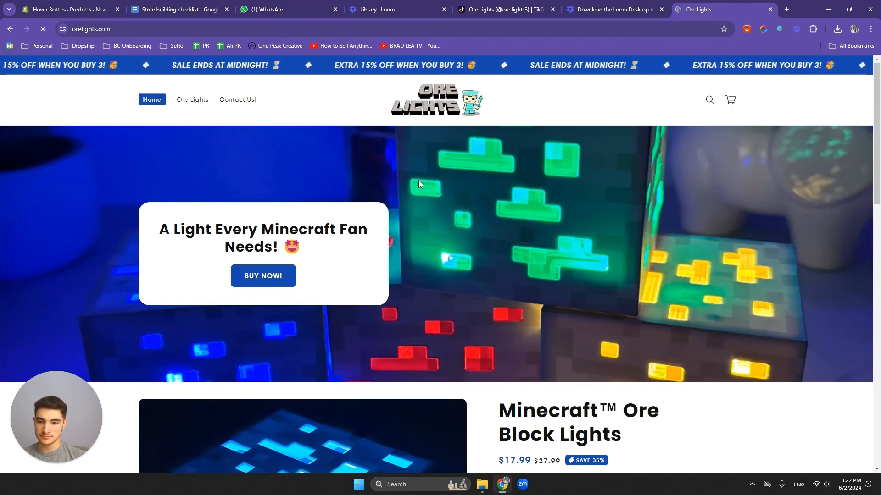
{"action": "scroll", "coordinate": [418, 181], "scroll_direction": "down", "scroll_amount": 4}
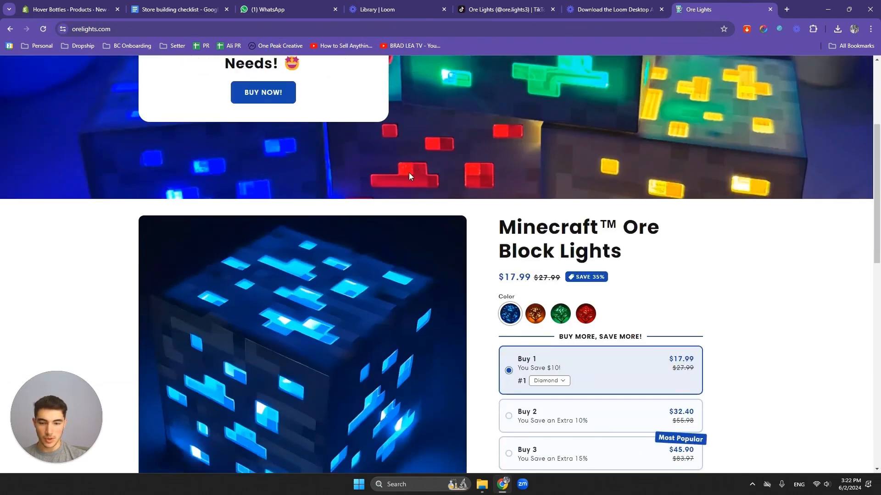
{"action": "scroll", "coordinate": [421, 176], "scroll_direction": "down", "scroll_amount": 4}
{"action": "scroll", "coordinate": [440, 177], "scroll_direction": "up", "scroll_amount": 8}
{"action": "scroll", "coordinate": [454, 177], "scroll_direction": "down", "scroll_amount": 5}
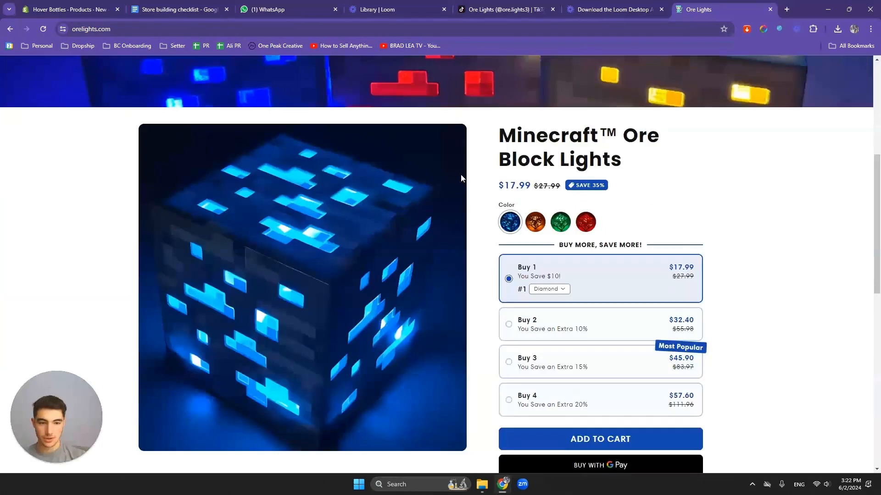
- Return to the new Shopify product and enter Minecraft as the start of its title
{"action": "key", "text": "ctrl+1"}
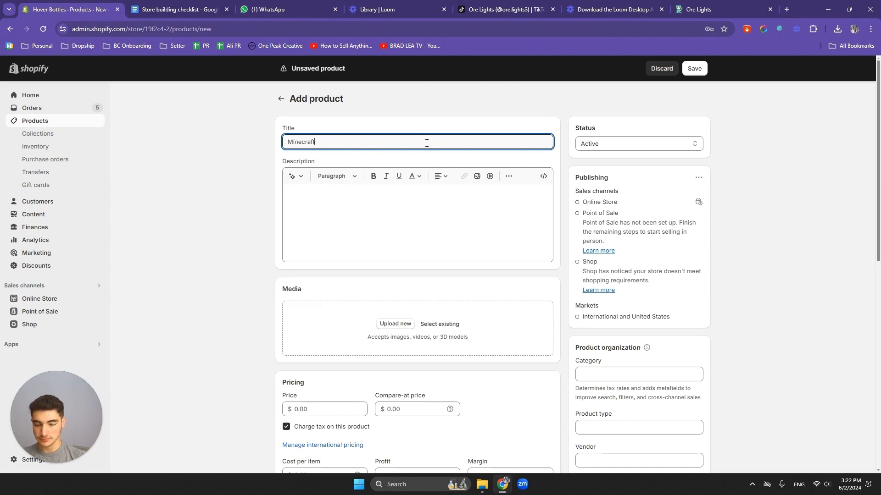
{"action": "key", "text": "super+v"}
{"action": "key", "text": "Escape"}
- Search the web for tm sign to get the trademark symbol and complete the Shopify product title as Minecraft™ Ore Lights
{"action": "key", "text": "ctrl+t"}
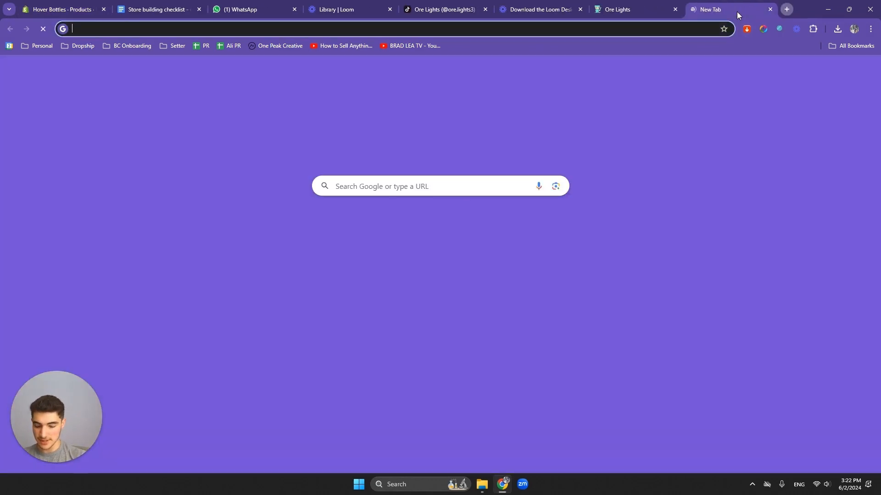
{"action": "type", "text": "tm "}
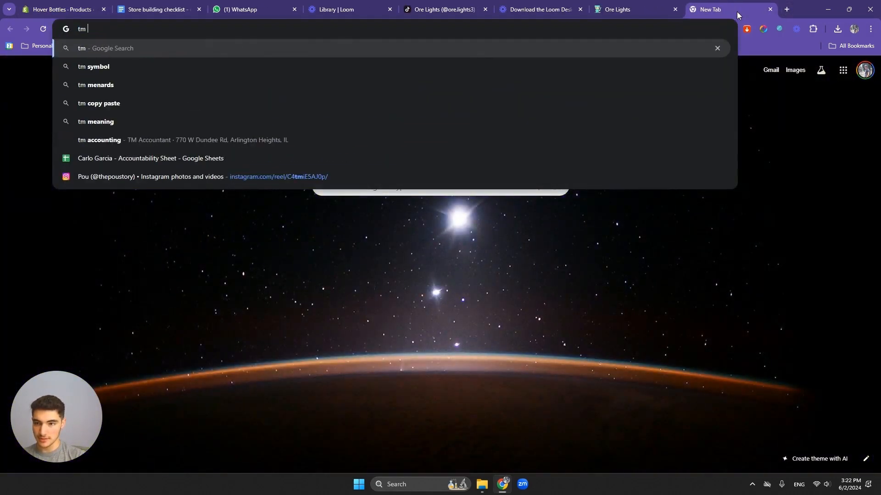
{"action": "type", "text": "sign"}
{"action": "key", "text": "Return"}
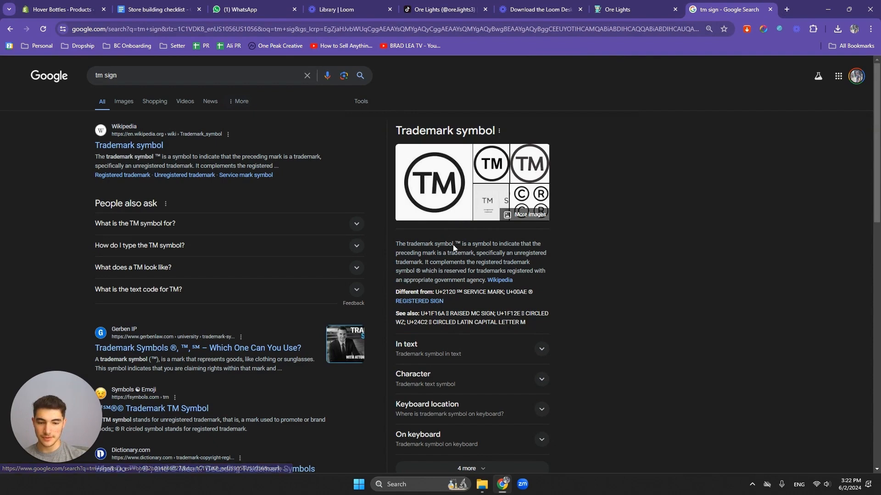
{"action": "left_click", "coordinate": [228, 3]}
{"action": "left_click", "coordinate": [69, 9]}
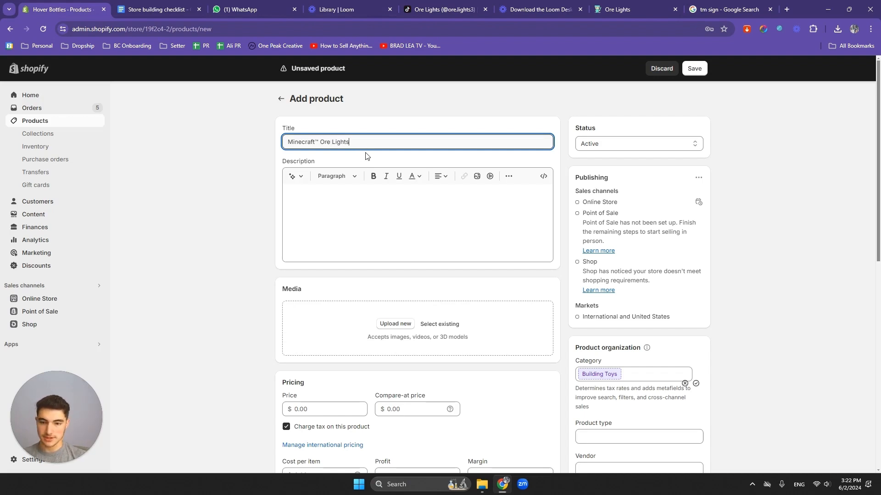
- Upload the webP1, webP2 and webP3 images from the Downloads folder to the new product's media
{"action": "scroll", "coordinate": [390, 234], "scroll_direction": "down", "scroll_amount": 2}
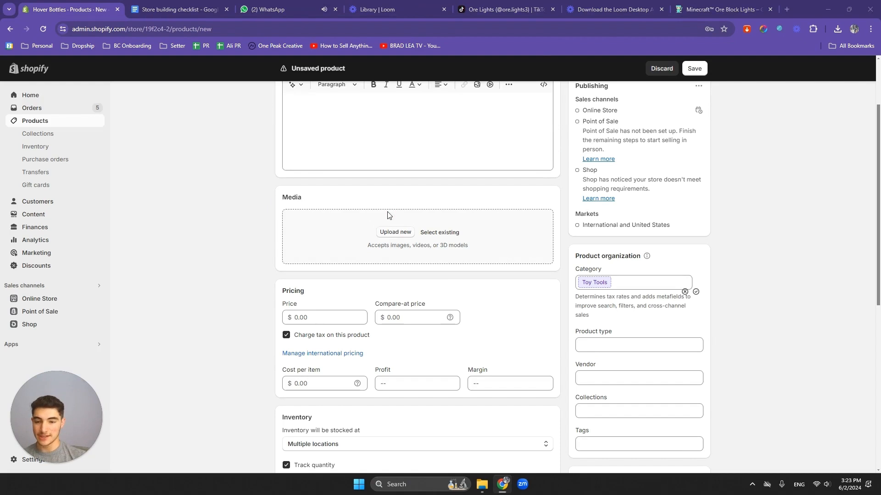
{"action": "left_click", "coordinate": [395, 232]}
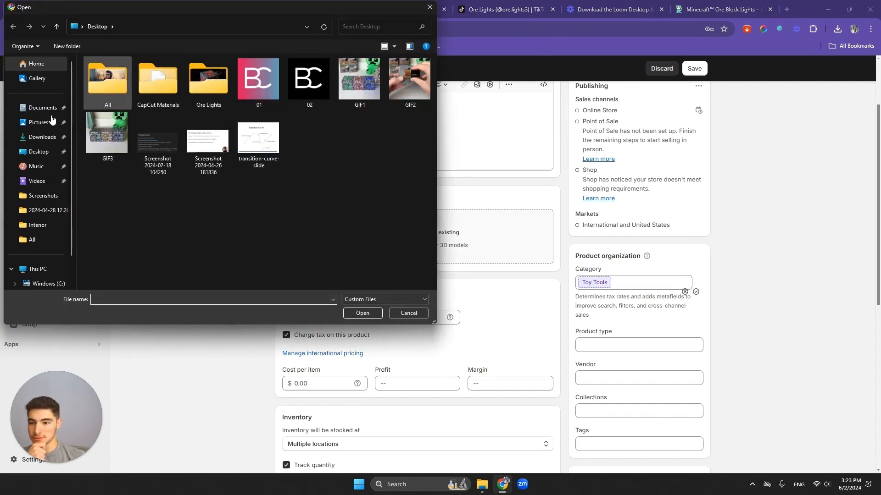
{"action": "left_click", "coordinate": [34, 140]}
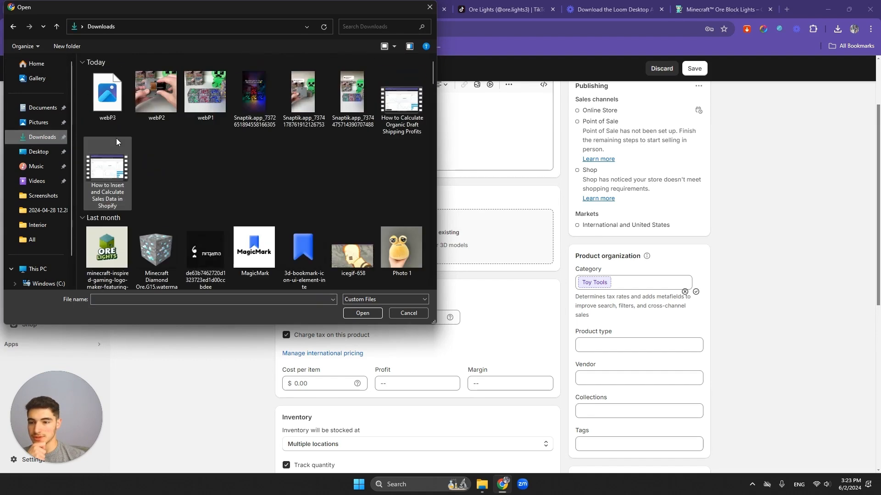
{"action": "left_click", "coordinate": [204, 103]}
{"action": "left_click", "coordinate": [111, 101], "text": "shift"}
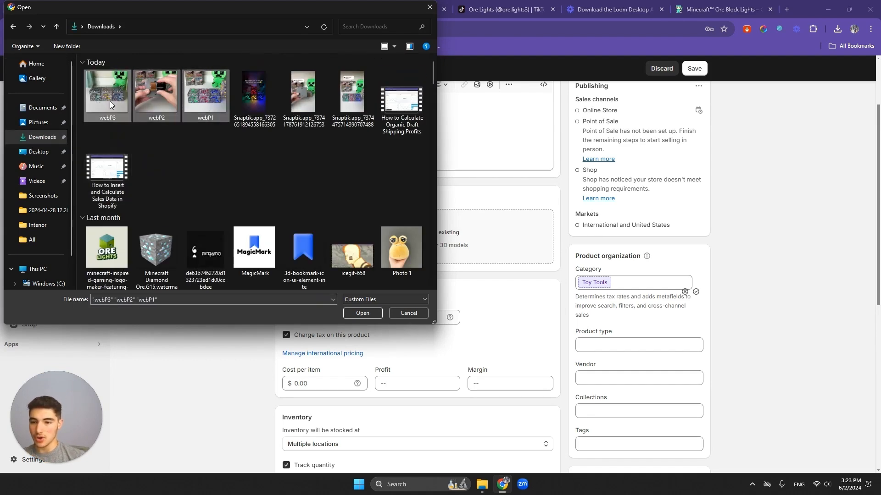
{"action": "left_click", "coordinate": [362, 313]}
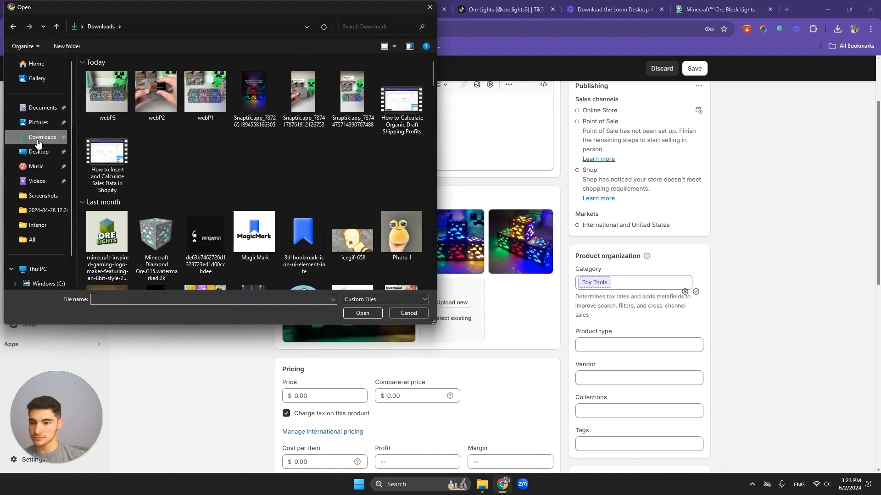
- Add the 12103.970 and s-l1600 images from the Desktop's Ore Lights folder to the product media
{"action": "left_click", "coordinate": [38, 152]}
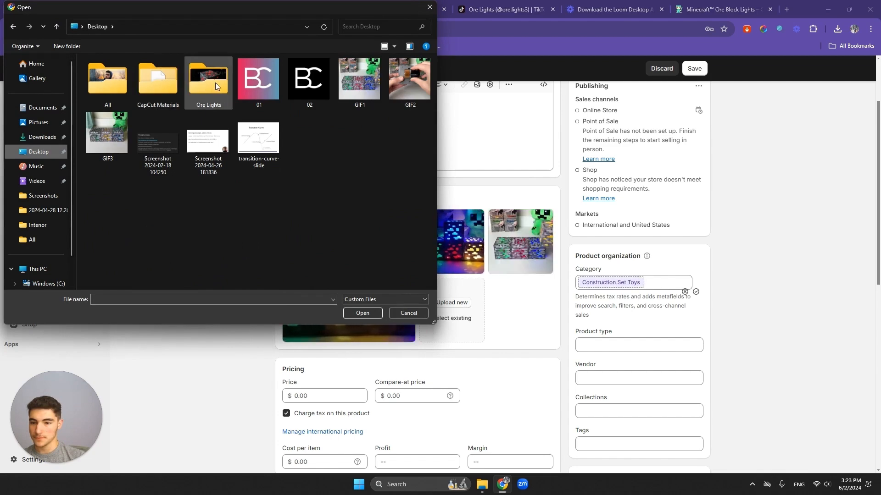
{"action": "double_click", "coordinate": [215, 82]}
{"action": "left_click", "coordinate": [106, 91]}
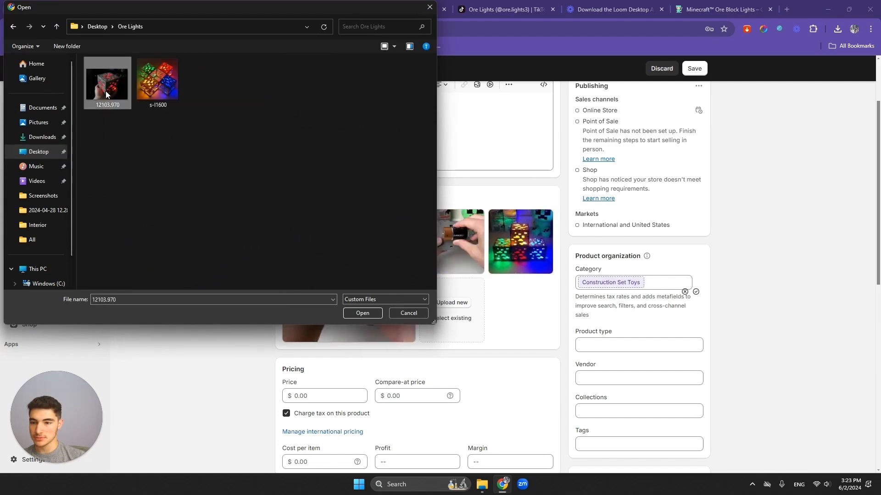
{"action": "left_click", "coordinate": [156, 86], "text": "ctrl"}
{"action": "key", "text": "Return"}
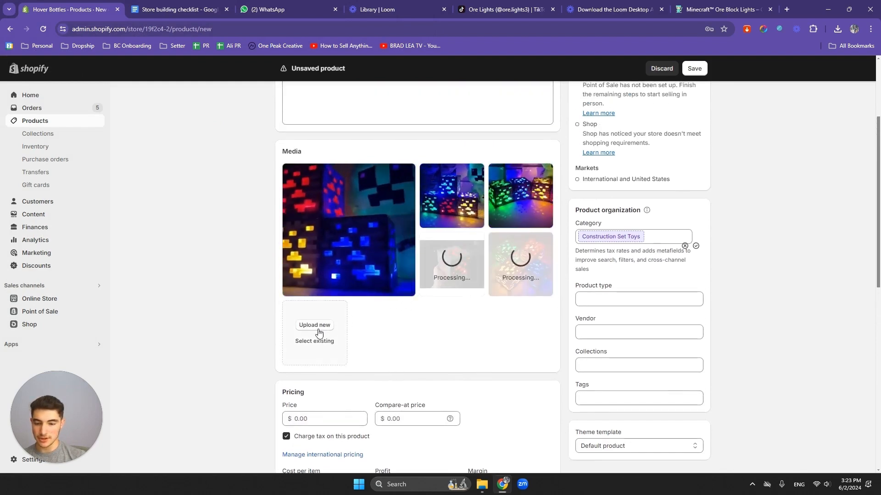
- Upload the blue, orange, green and red block screenshots dated 2024-06-02 from the Pictures Screenshots folder to the product media
{"action": "left_click", "coordinate": [314, 325]}
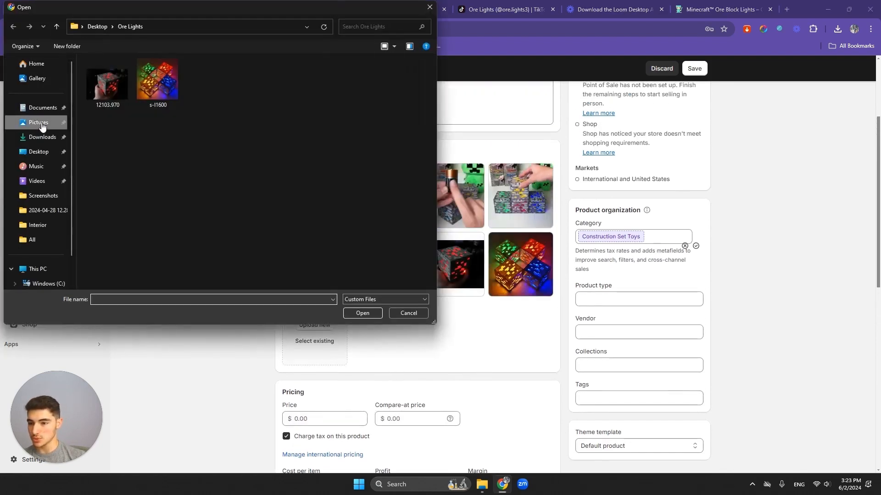
{"action": "left_click", "coordinate": [42, 126]}
{"action": "double_click", "coordinate": [152, 91]}
{"action": "scroll", "coordinate": [202, 129], "scroll_direction": "down", "scroll_amount": 5}
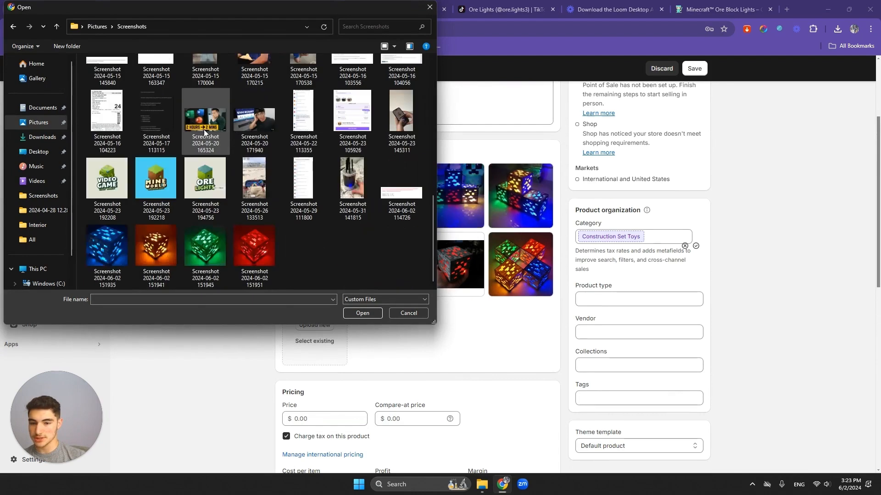
{"action": "left_click_drag", "start_coordinate": [299, 251], "coordinate": [95, 252]}
{"action": "left_click", "coordinate": [367, 312]}
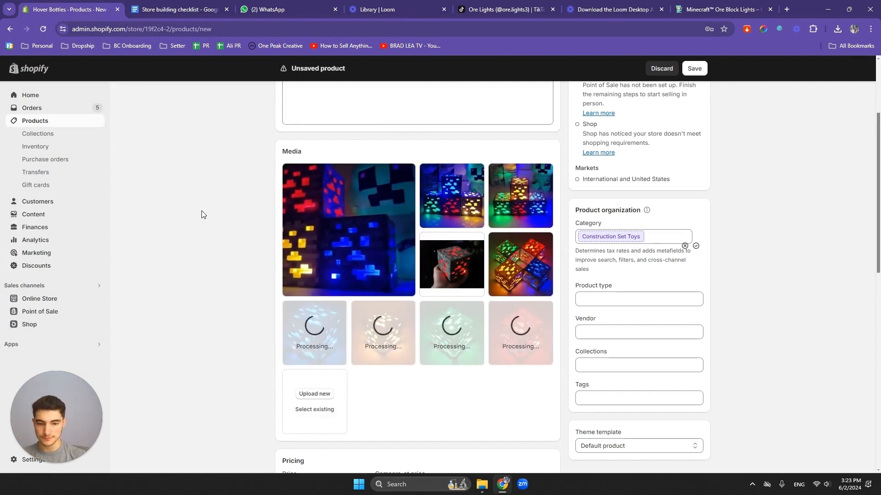
- Move the third animated image to first place in the media, and remove the animation that ends up third
{"action": "scroll", "coordinate": [202, 193], "scroll_direction": "down", "scroll_amount": 1}
{"action": "scroll", "coordinate": [236, 174], "scroll_direction": "up", "scroll_amount": 1}
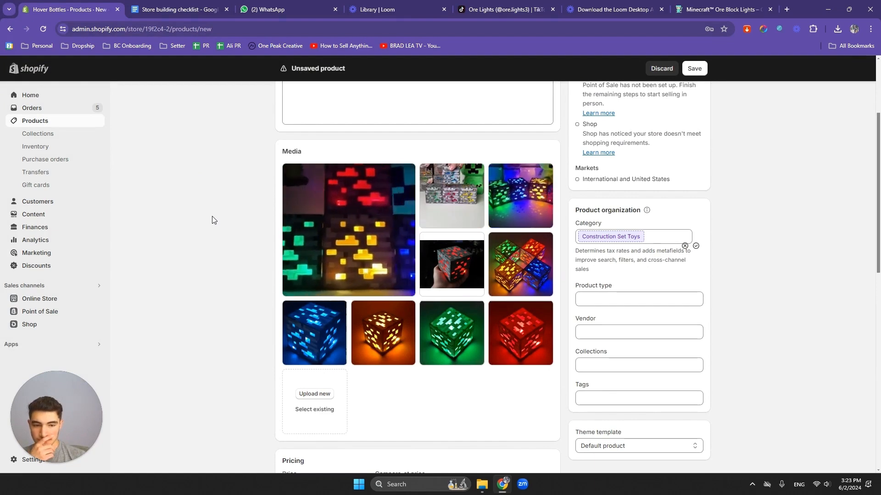
{"action": "left_click_drag", "start_coordinate": [497, 218], "coordinate": [363, 198]}
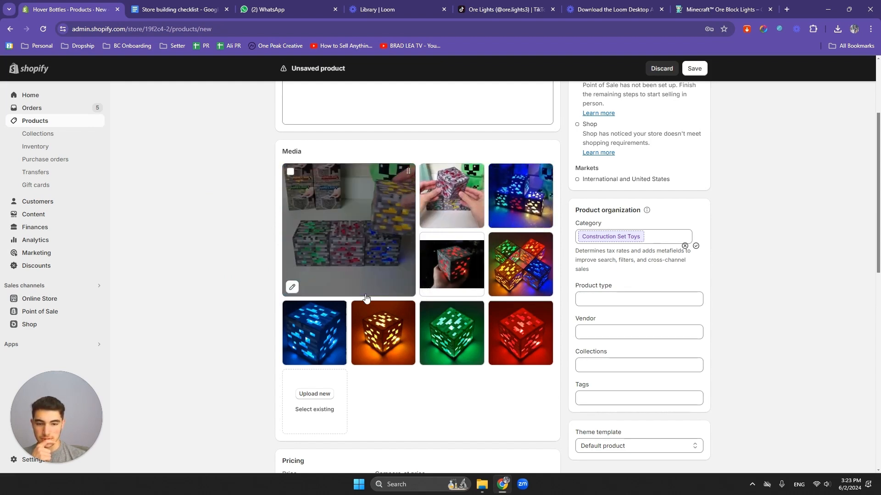
{"action": "left_click", "coordinate": [496, 172]}
{"action": "left_click", "coordinate": [548, 153]}
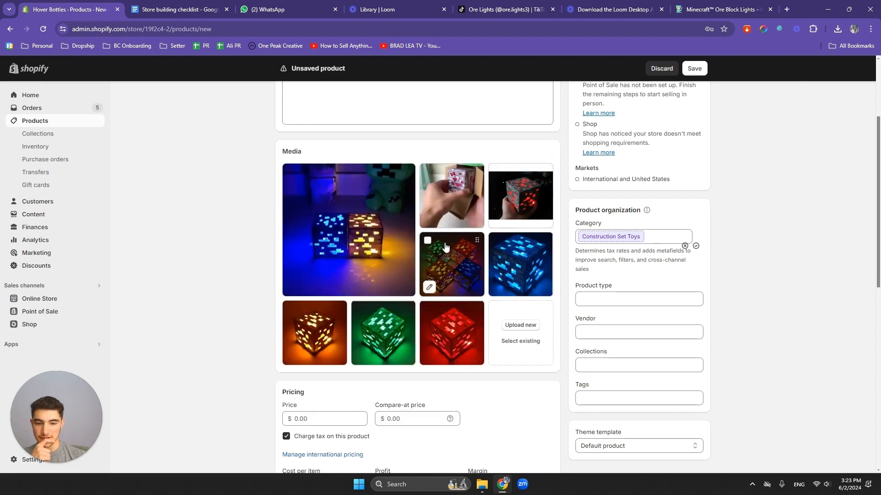
- Reorder the media so the four-block image comes second, followed by the blue, orange, green and red single-block images
{"action": "left_click_drag", "start_coordinate": [477, 243], "coordinate": [482, 178]}
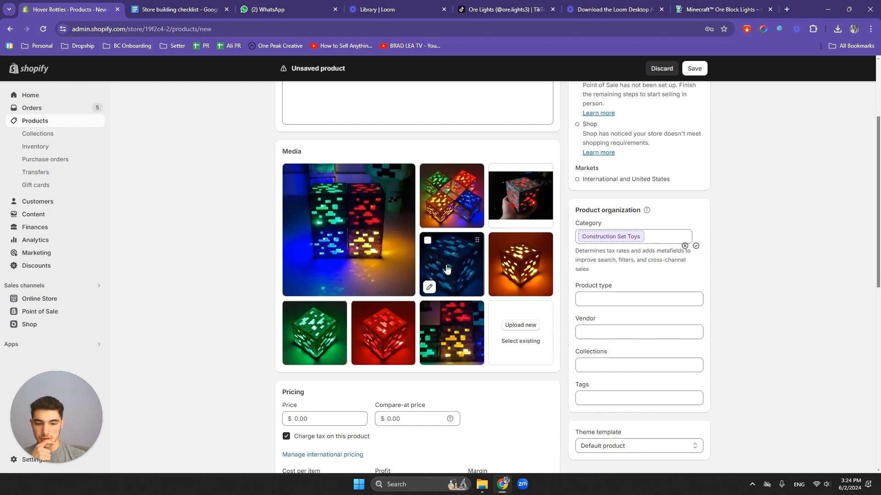
{"action": "left_click_drag", "start_coordinate": [474, 285], "coordinate": [537, 223]}
{"action": "left_click_drag", "start_coordinate": [546, 241], "coordinate": [485, 241]}
{"action": "left_click_drag", "start_coordinate": [338, 308], "coordinate": [556, 242]}
{"action": "left_click_drag", "start_coordinate": [408, 305], "coordinate": [341, 306]}
- Crop the 12103.970 image of the hand-held red block to a square centred on the block and save it
{"action": "left_click", "coordinate": [378, 338]}
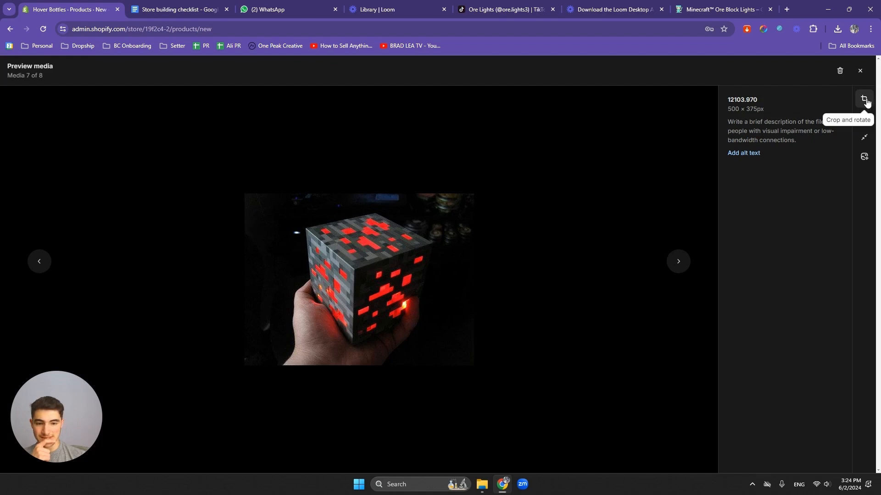
{"action": "left_click", "coordinate": [865, 101]}
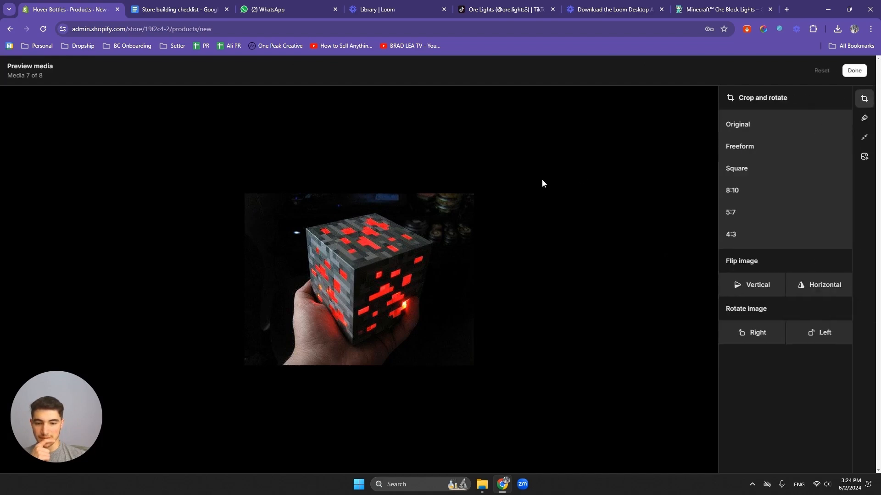
{"action": "left_click", "coordinate": [775, 167]}
{"action": "left_click_drag", "start_coordinate": [367, 262], "coordinate": [404, 262]}
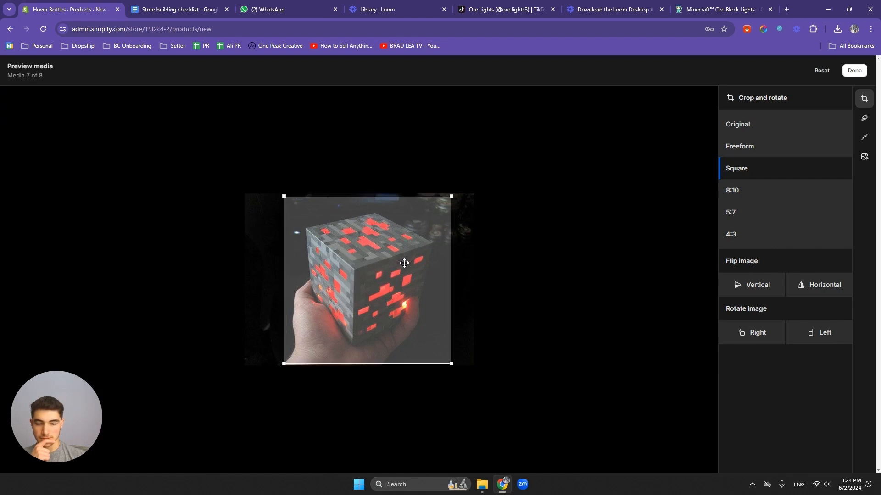
{"action": "left_click", "coordinate": [855, 69]}
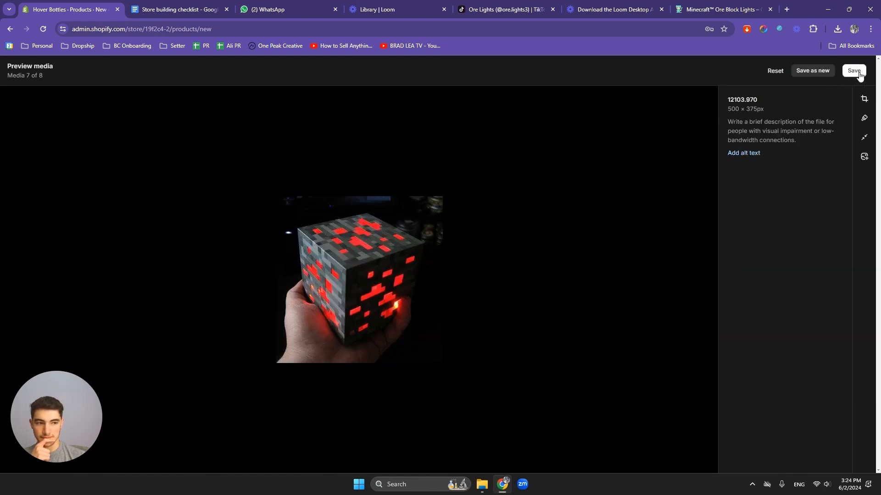
{"action": "left_click", "coordinate": [856, 71]}
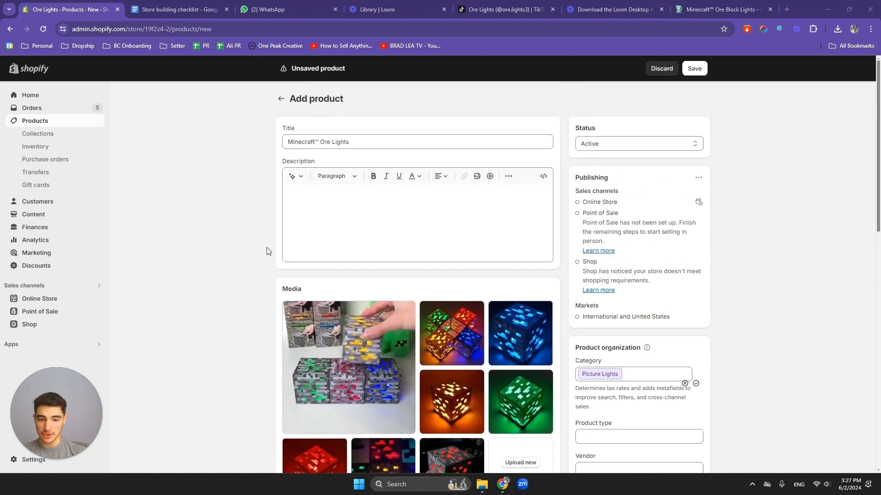
- Review the product draft, then examine the title, pricing and color options on the Ore Lights store's product page
{"action": "scroll", "coordinate": [339, 321], "scroll_direction": "down", "scroll_amount": 3}
{"action": "scroll", "coordinate": [338, 289], "scroll_direction": "up", "scroll_amount": 3}
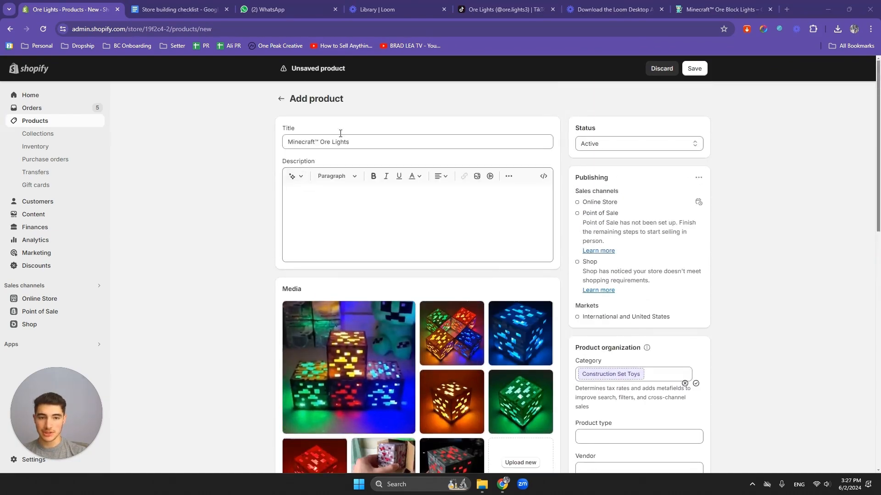
{"action": "left_click", "coordinate": [720, 9]}
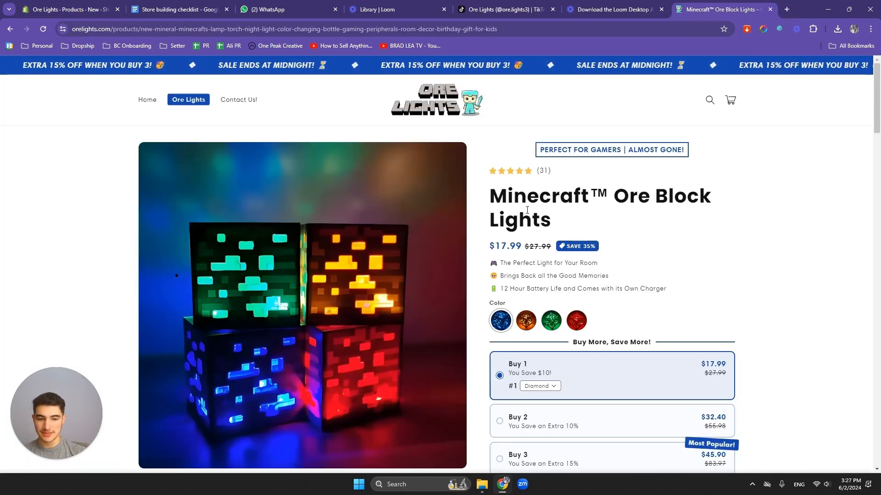
{"action": "scroll", "coordinate": [531, 216], "scroll_direction": "down", "scroll_amount": 5}
{"action": "scroll", "coordinate": [536, 220], "scroll_direction": "up", "scroll_amount": 5}
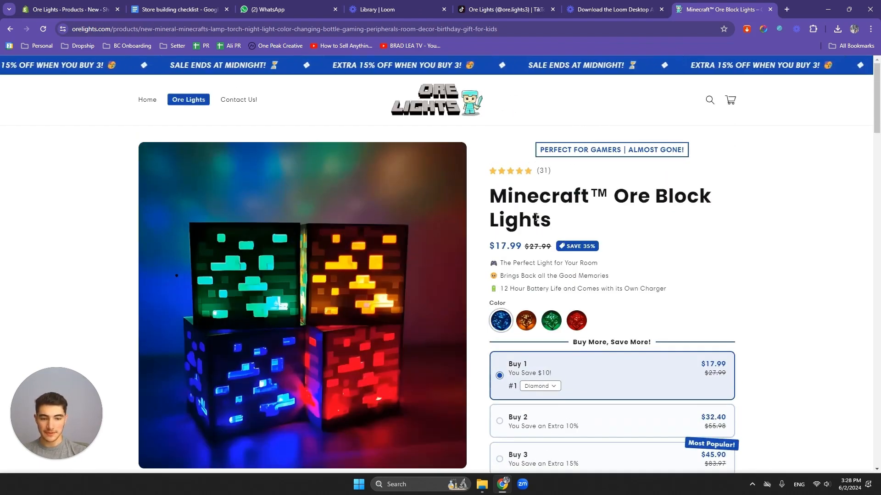
{"action": "scroll", "coordinate": [536, 217], "scroll_direction": "down", "scroll_amount": 1}
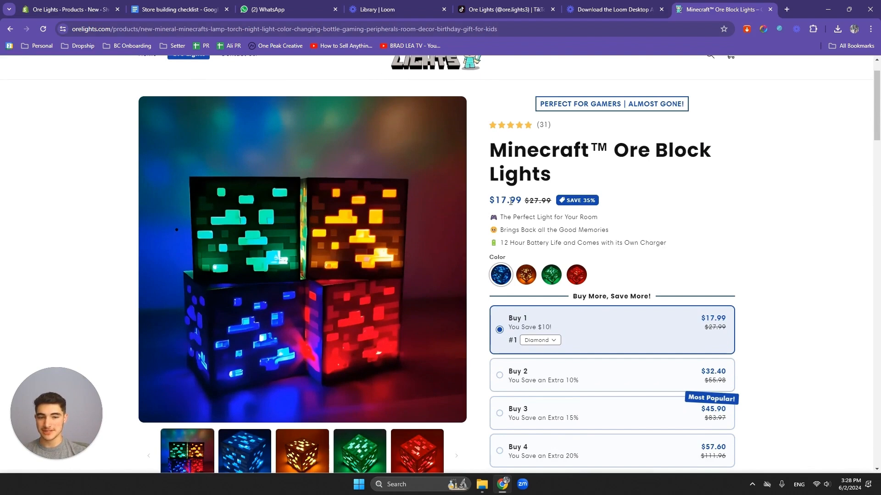
- Open AliExpress in a new browser tab and search it for ore lights, closing any unrelated listing
{"action": "left_click", "coordinate": [786, 9]}
{"action": "type", "text": "ali"}
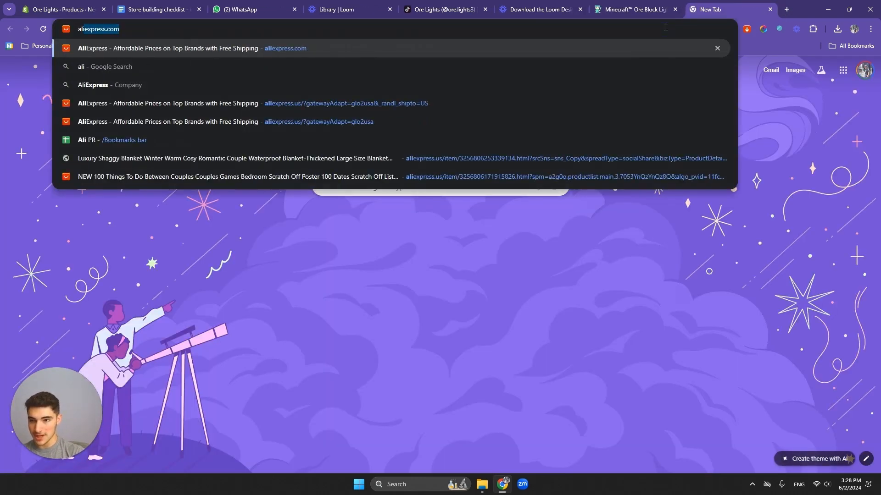
{"action": "key", "text": "Return"}
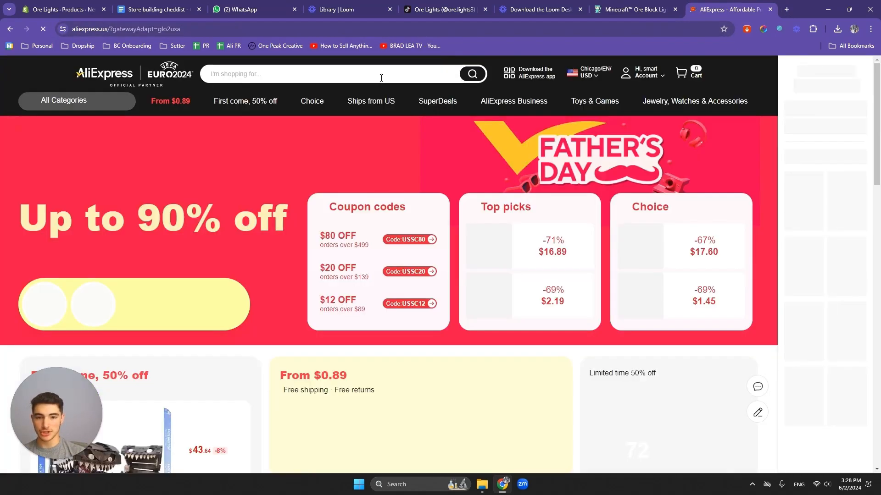
{"action": "left_click", "coordinate": [380, 77]}
{"action": "type", "text": "ore lights"}
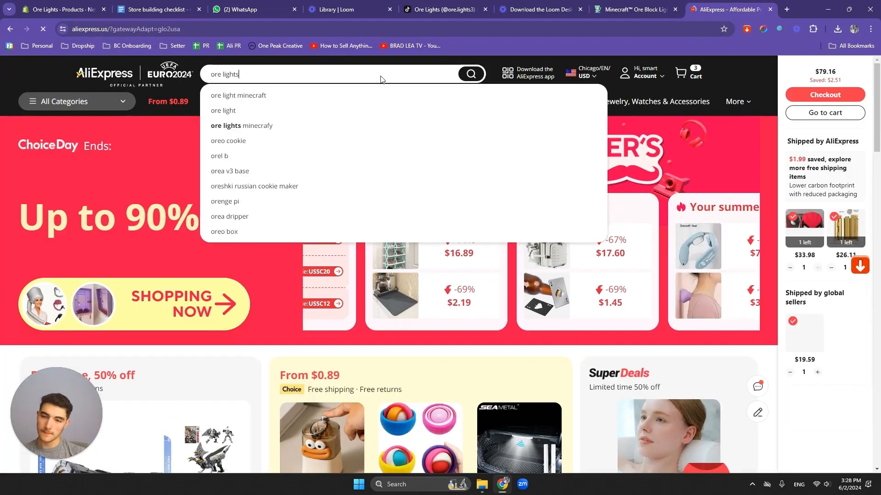
{"action": "key", "text": "Return"}
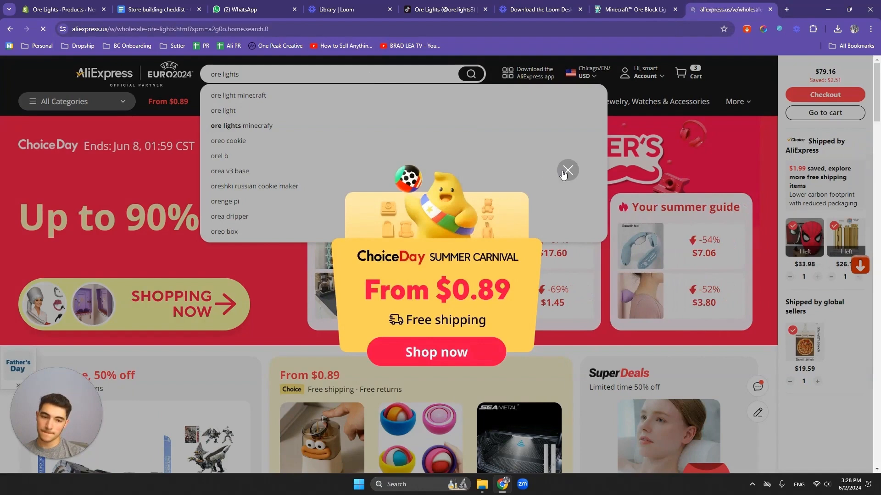
{"action": "left_click", "coordinate": [255, 104]}
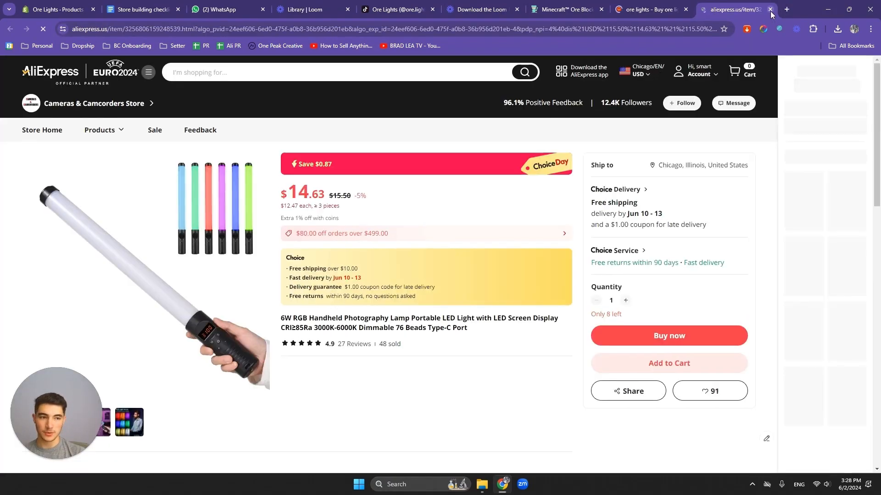
{"action": "left_click", "coordinate": [770, 9]}
- Search AliExpress for minecraft lights
{"action": "left_click", "coordinate": [331, 70]}
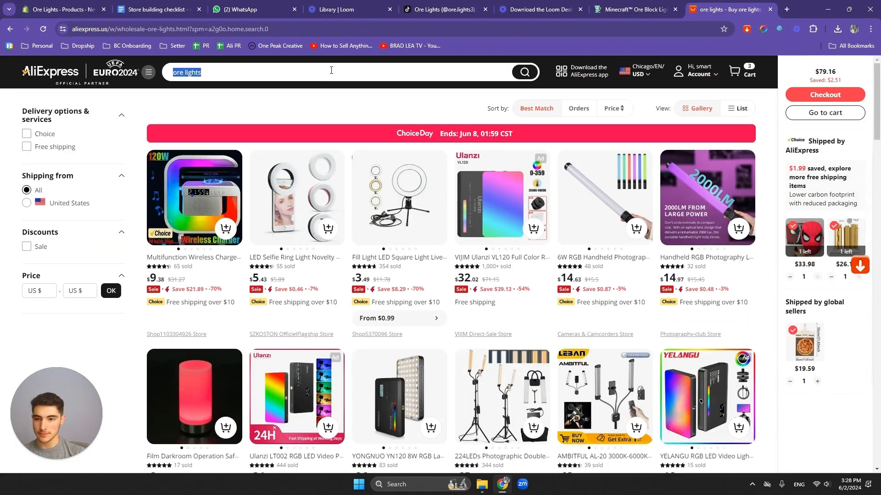
{"action": "type", "text": "minec"}
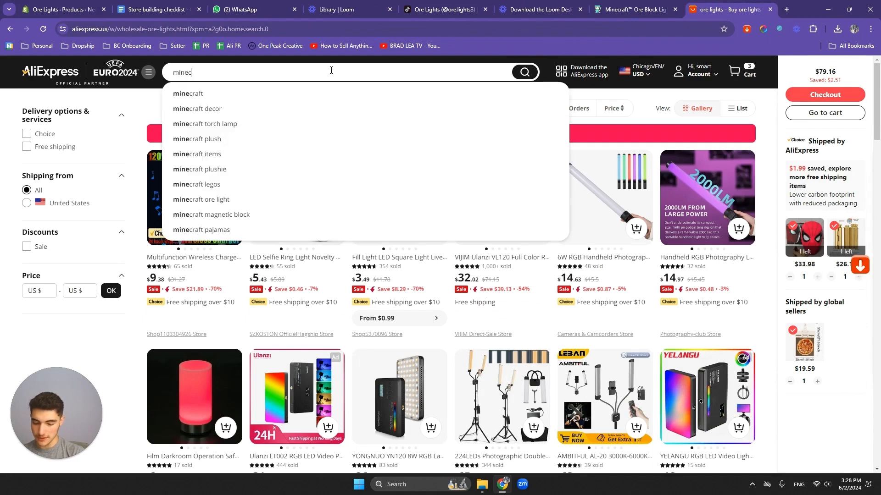
{"action": "type", "text": "raft i"}
{"action": "key", "text": "BackSpace"}
{"action": "key", "text": "BackSpace"}
{"action": "type", "text": "lights"}
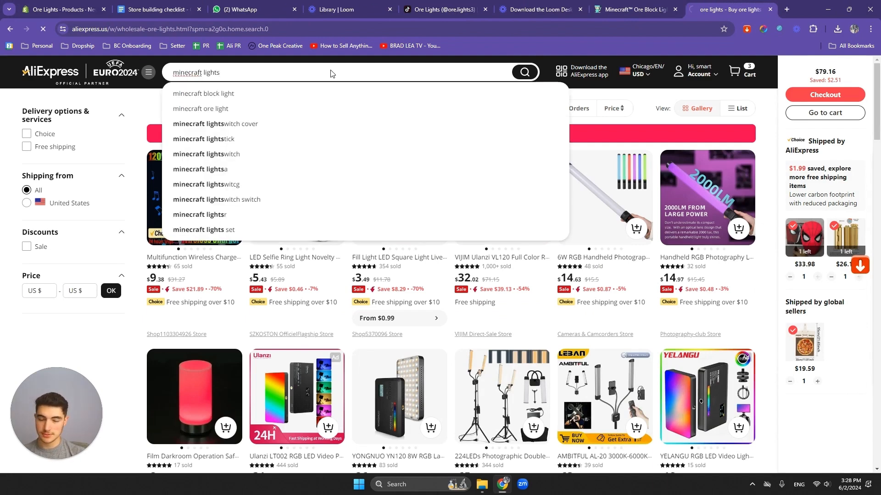
{"action": "key", "text": "Return"}
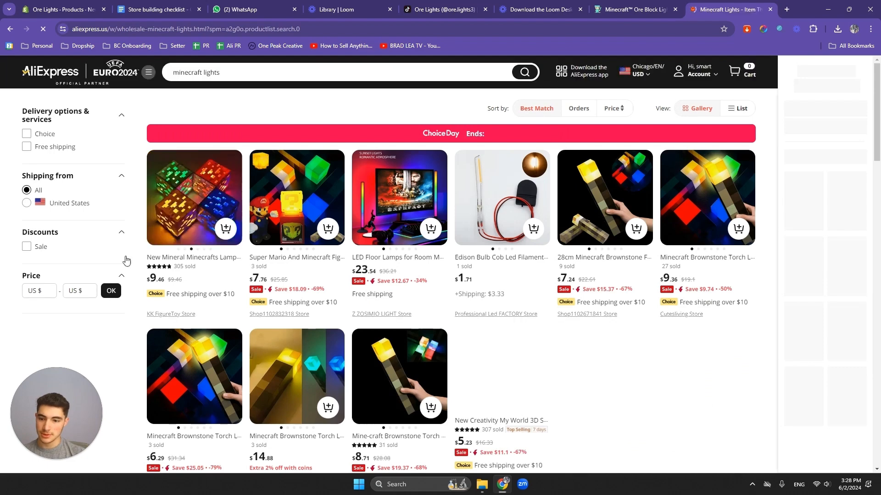
- Open the New Mineral Minecrafts Lamp Torch Night Light listing and examine its price, color options and images
{"action": "left_click", "coordinate": [185, 209]}
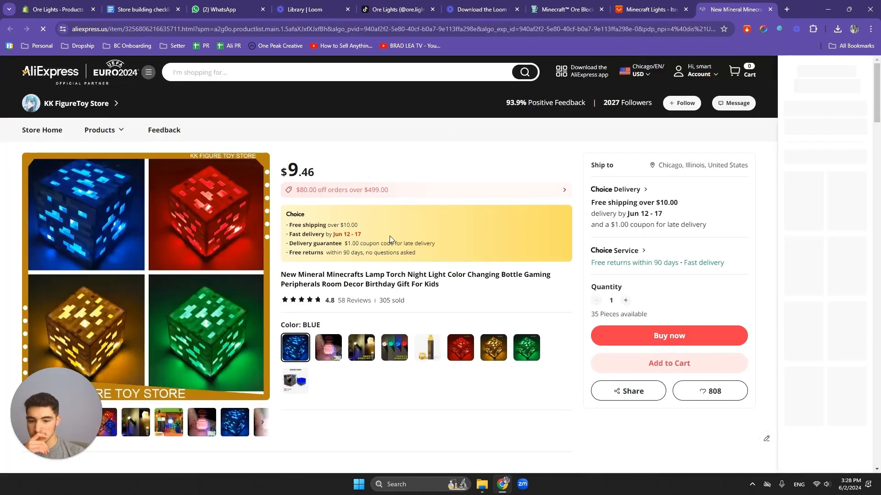
{"action": "scroll", "coordinate": [370, 242], "scroll_direction": "down", "scroll_amount": 4}
{"action": "scroll", "coordinate": [367, 244], "scroll_direction": "up", "scroll_amount": 3}
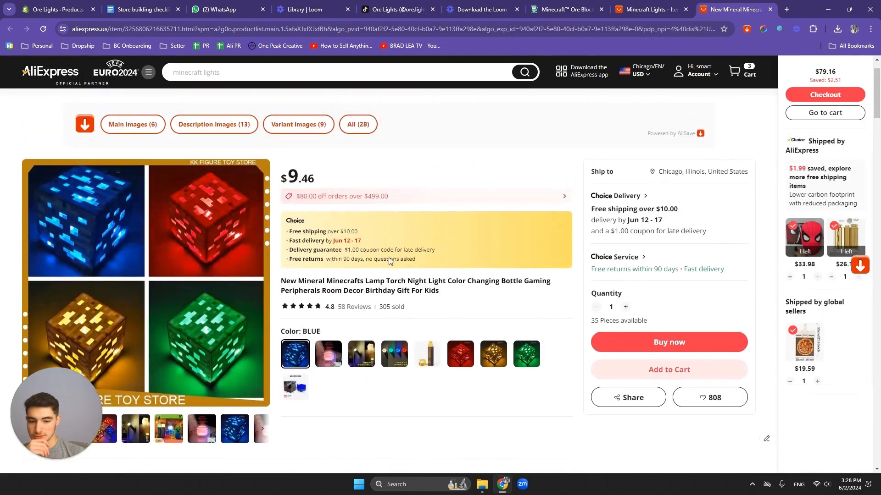
- Check the price and images of the red and yellow options on the AliExpress lamp listing, then close both AliExpress tabs
{"action": "scroll", "coordinate": [429, 266], "scroll_direction": "down", "scroll_amount": 2}
{"action": "scroll", "coordinate": [441, 285], "scroll_direction": "up", "scroll_amount": 1}
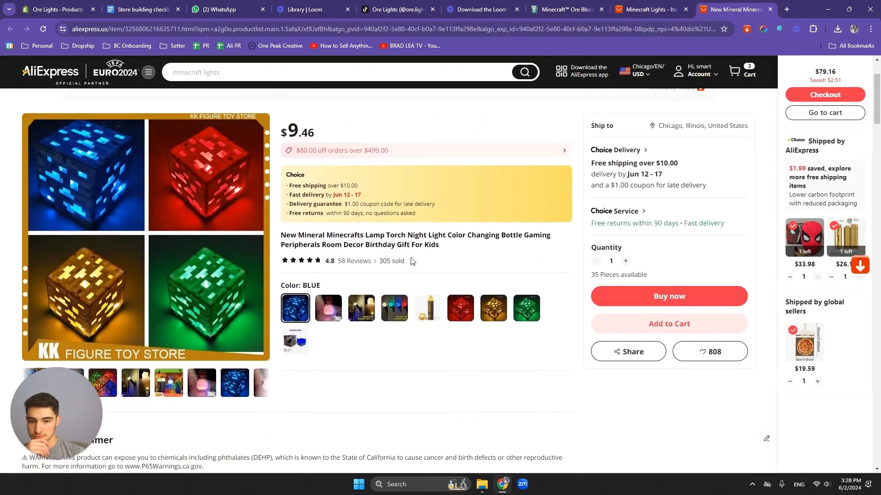
{"action": "left_click", "coordinate": [461, 309]}
{"action": "left_click", "coordinate": [500, 307]}
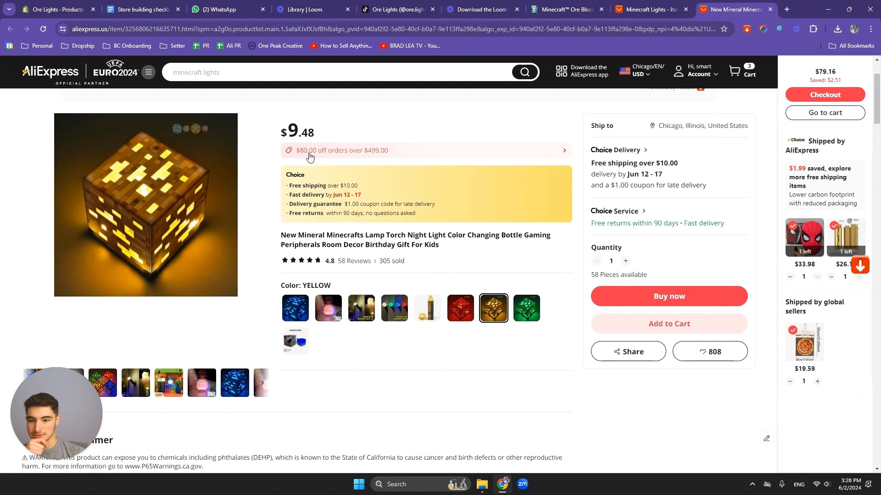
{"action": "scroll", "coordinate": [310, 157], "scroll_direction": "up", "scroll_amount": 2}
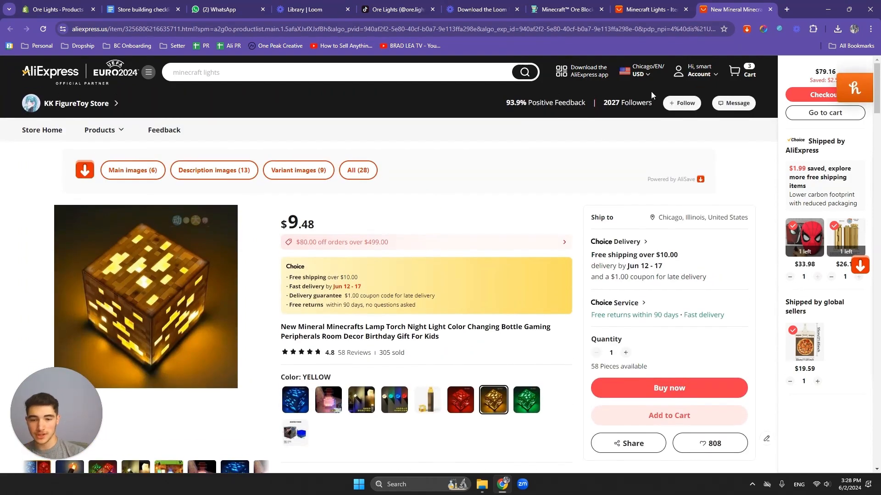
{"action": "left_click", "coordinate": [770, 9]}
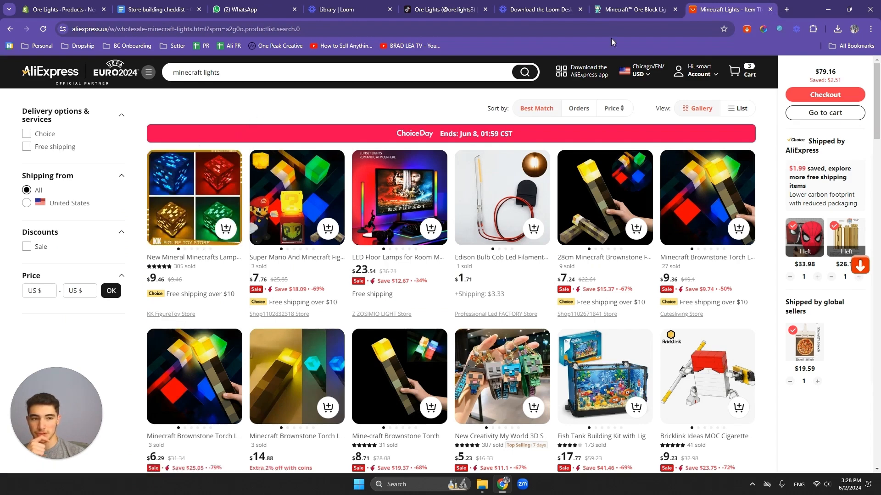
{"action": "left_click", "coordinate": [771, 9]}
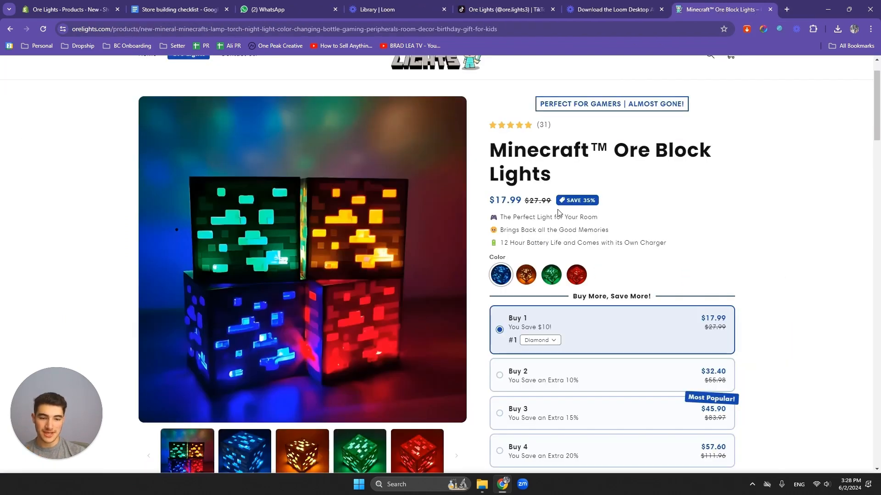
- Glance over the Ore Lights product page, then set the Shopify draft's price to $19.99
{"action": "scroll", "coordinate": [518, 196], "scroll_direction": "down", "scroll_amount": 2}
{"action": "scroll", "coordinate": [541, 198], "scroll_direction": "up", "scroll_amount": 4}
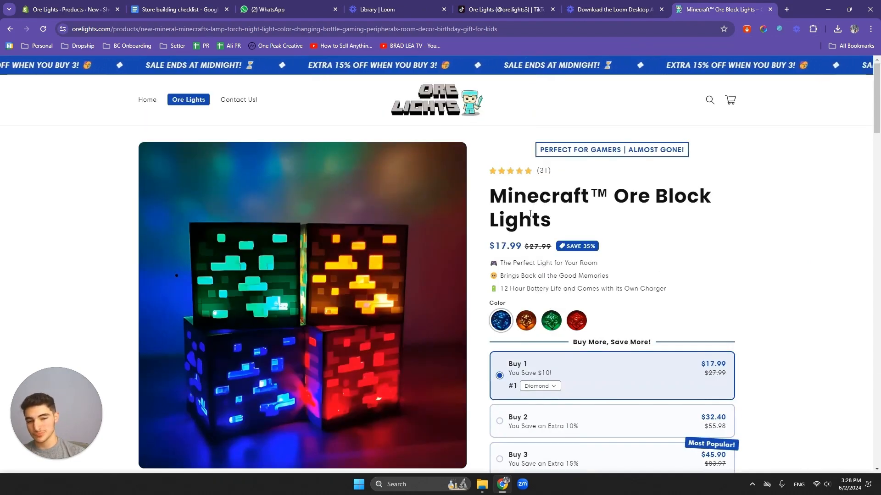
{"action": "left_click", "coordinate": [68, 9]}
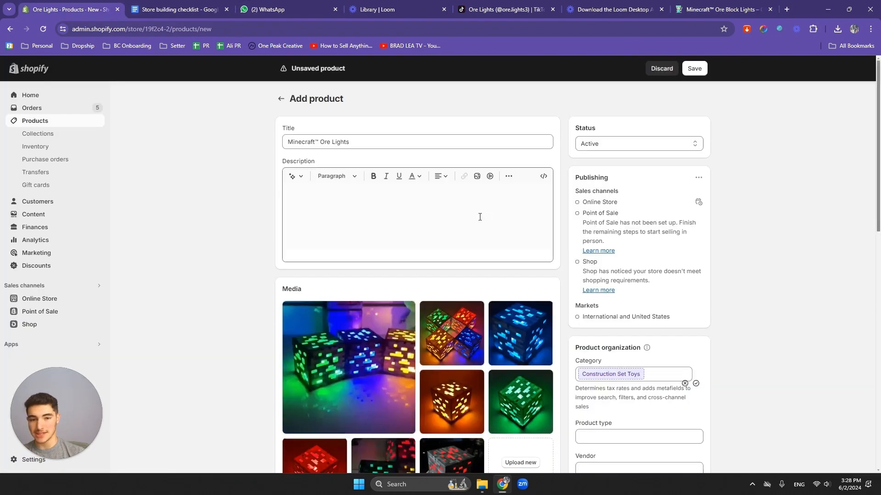
{"action": "scroll", "coordinate": [249, 213], "scroll_direction": "down", "scroll_amount": 6}
{"action": "scroll", "coordinate": [249, 213], "scroll_direction": "down", "scroll_amount": 1}
{"action": "left_click", "coordinate": [318, 237]}
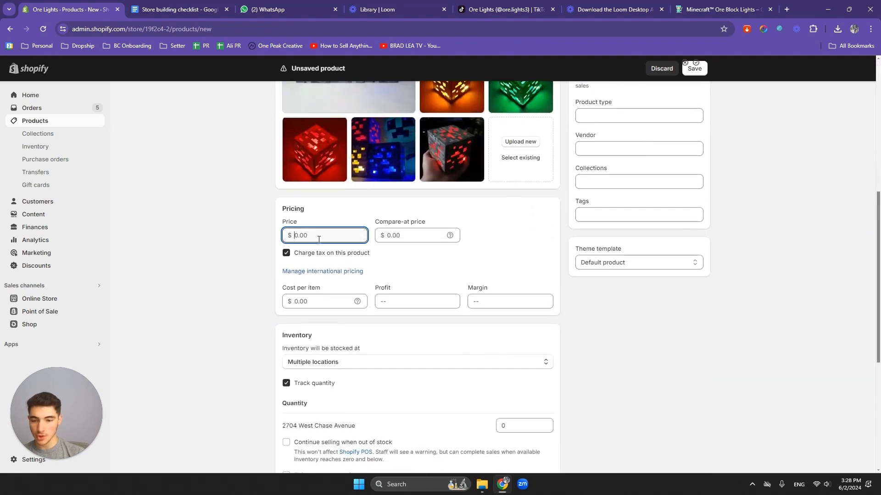
{"action": "type", "text": "19.99"}
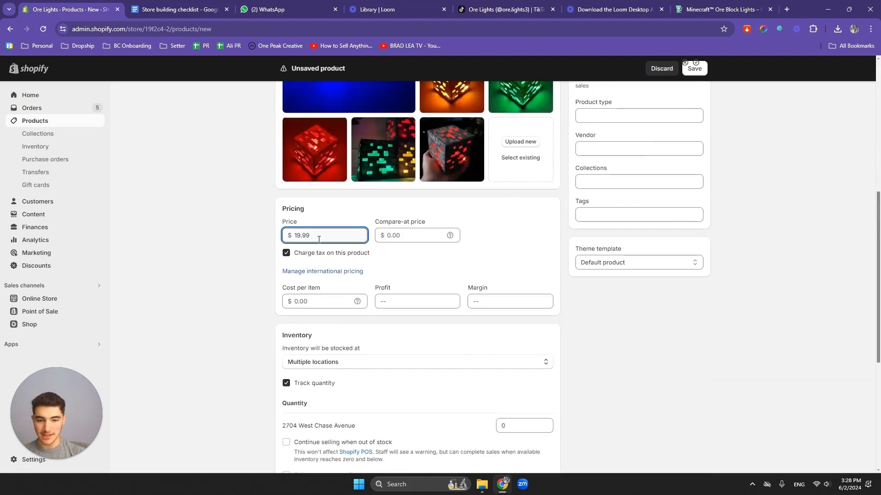
- Check the sale and crossed-out prices on the Ore Lights product page as a reference for the draft's compare-at price
{"action": "left_click", "coordinate": [404, 237]}
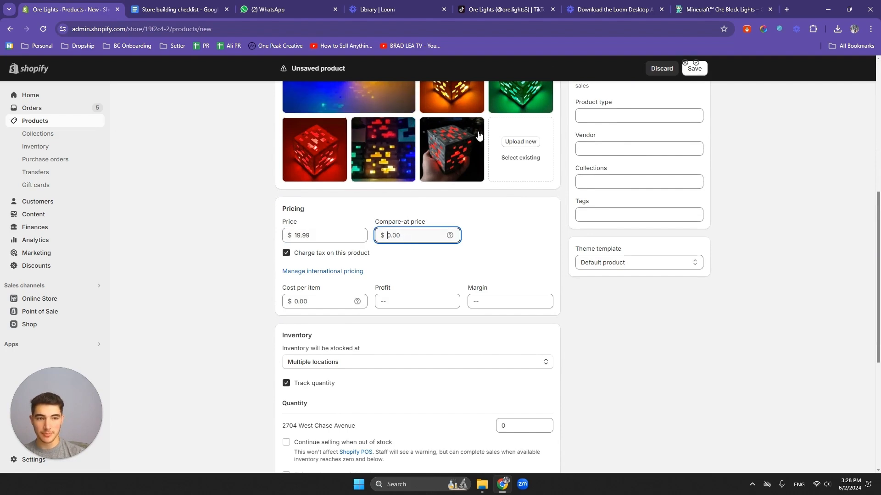
{"action": "left_click", "coordinate": [705, 6]}
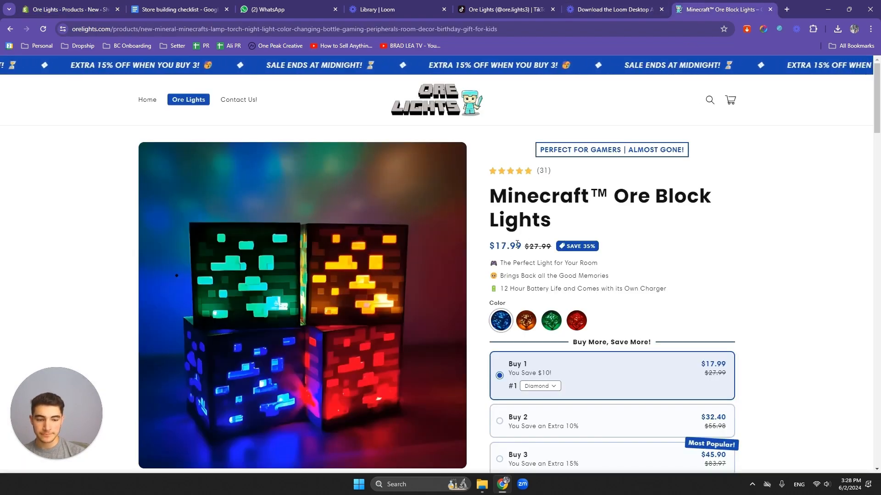
{"action": "scroll", "coordinate": [551, 234], "scroll_direction": "down", "scroll_amount": 2}
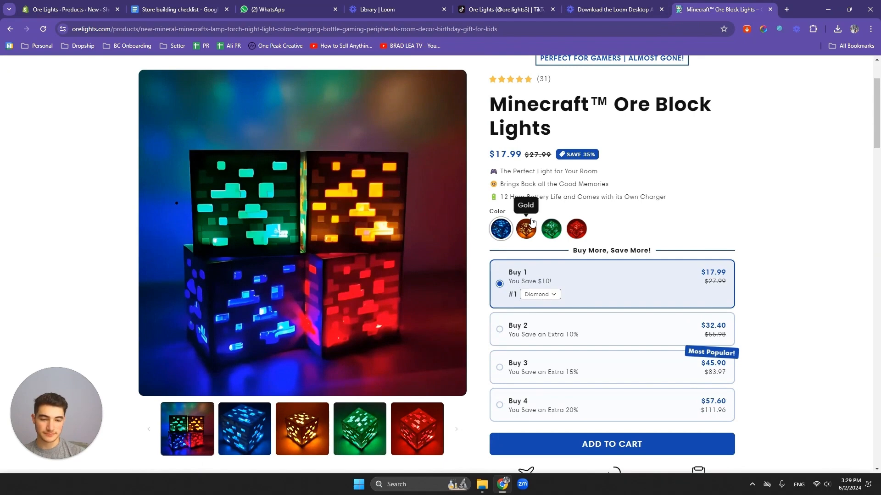
{"action": "scroll", "coordinate": [532, 222], "scroll_direction": "up", "scroll_amount": 2}
{"action": "scroll", "coordinate": [532, 222], "scroll_direction": "down", "scroll_amount": 1}
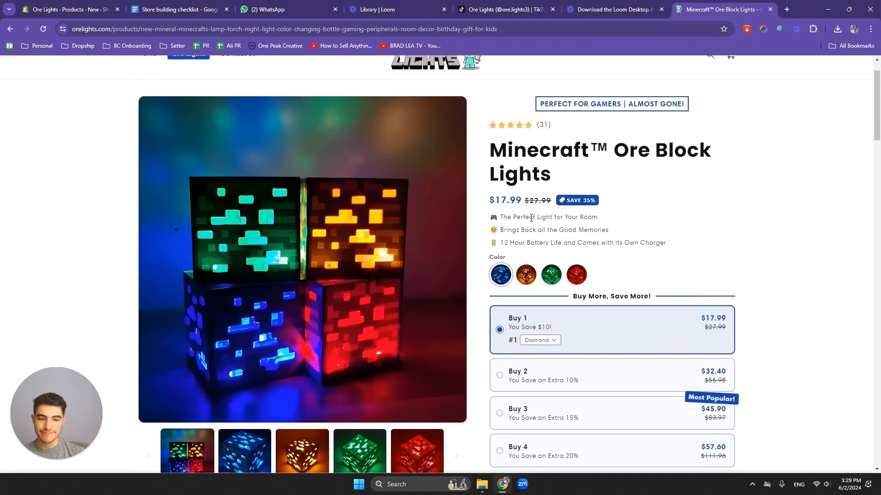
{"action": "left_click", "coordinate": [69, 9]}
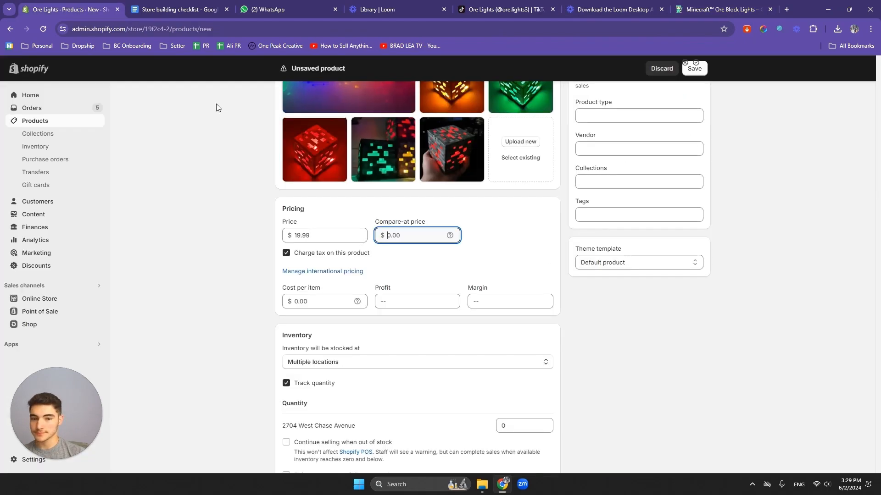
{"action": "left_click", "coordinate": [250, 228]}
- Examine the quantity discounts on the Ore Lights product page, selecting the Buy 4 bundle and Gold as its second light
{"action": "left_click", "coordinate": [694, 13]}
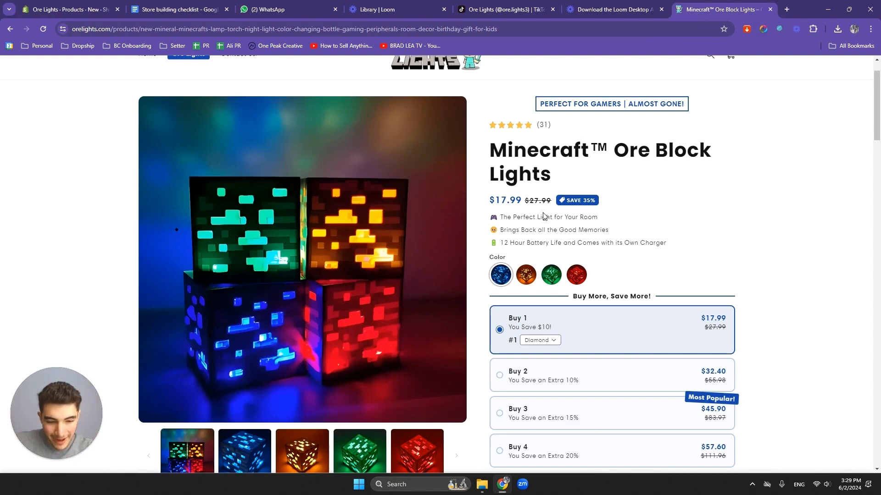
{"action": "scroll", "coordinate": [570, 281], "scroll_direction": "down", "scroll_amount": 4}
{"action": "scroll", "coordinate": [587, 226], "scroll_direction": "up", "scroll_amount": 1}
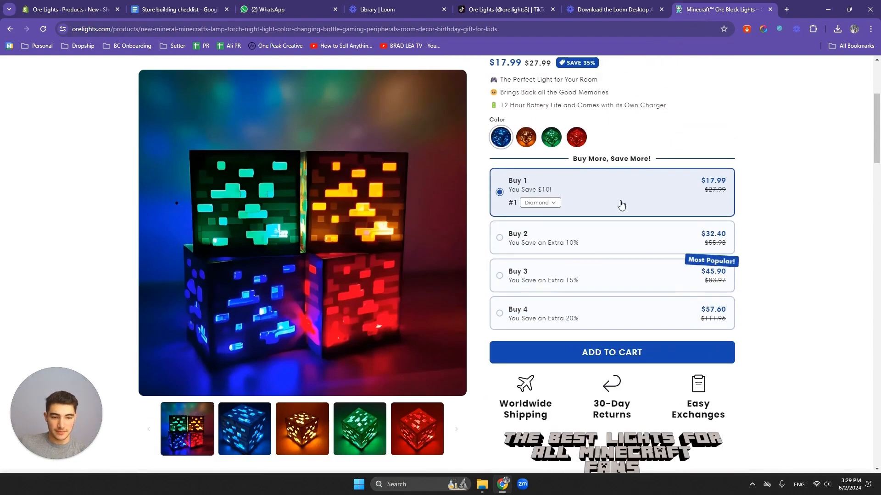
{"action": "scroll", "coordinate": [601, 210], "scroll_direction": "down", "scroll_amount": 2}
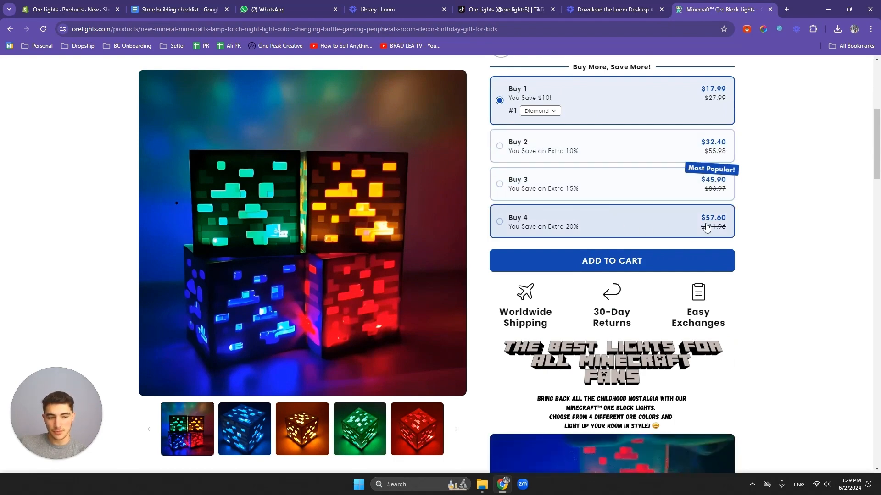
{"action": "left_click", "coordinate": [657, 228]}
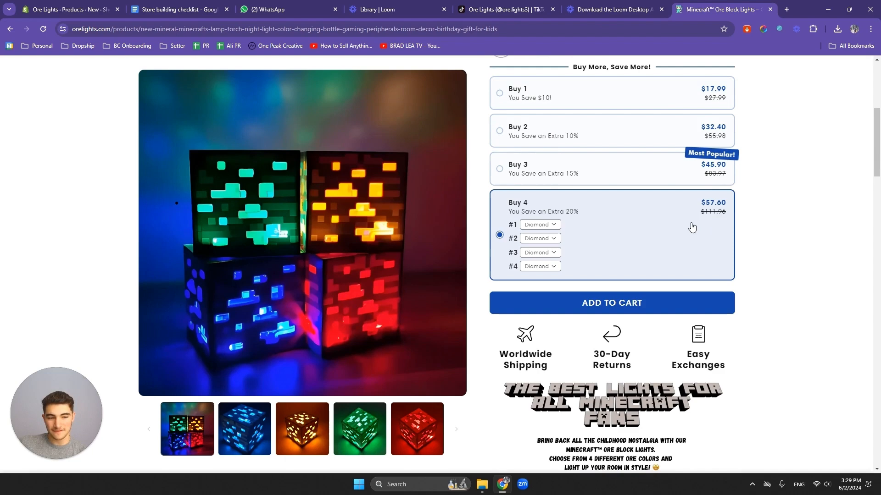
{"action": "left_click", "coordinate": [546, 224]}
{"action": "left_click", "coordinate": [550, 237]}
{"action": "left_click", "coordinate": [550, 239]}
{"action": "left_click", "coordinate": [542, 250]}
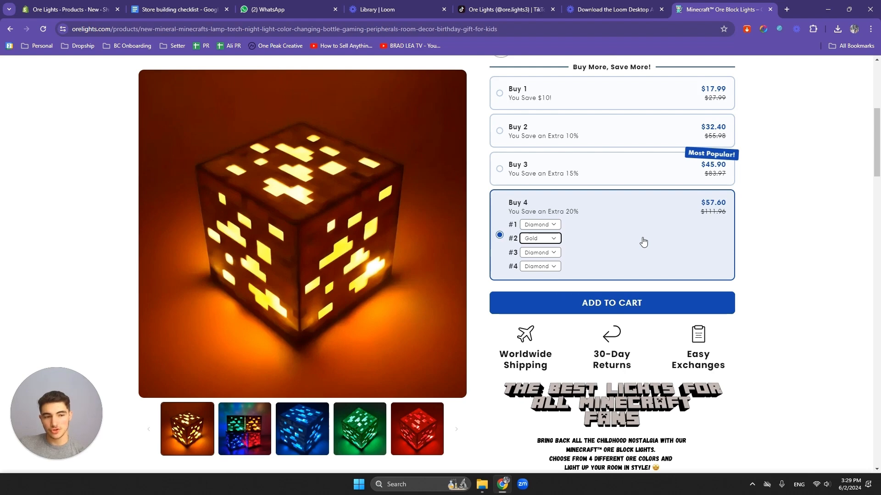
{"action": "scroll", "coordinate": [643, 242], "scroll_direction": "up", "scroll_amount": 4}
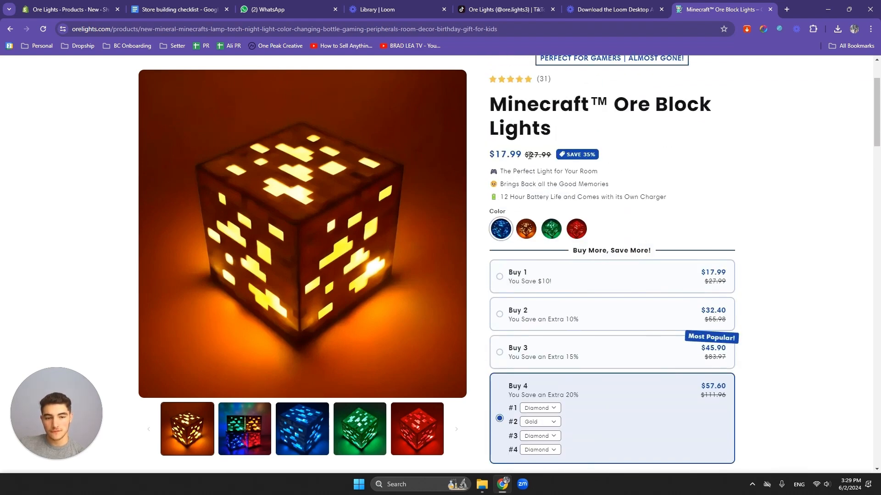
- Set the Shopify draft's compare-at price to $29.99
{"action": "left_click", "coordinate": [69, 9]}
{"action": "left_click", "coordinate": [388, 236]}
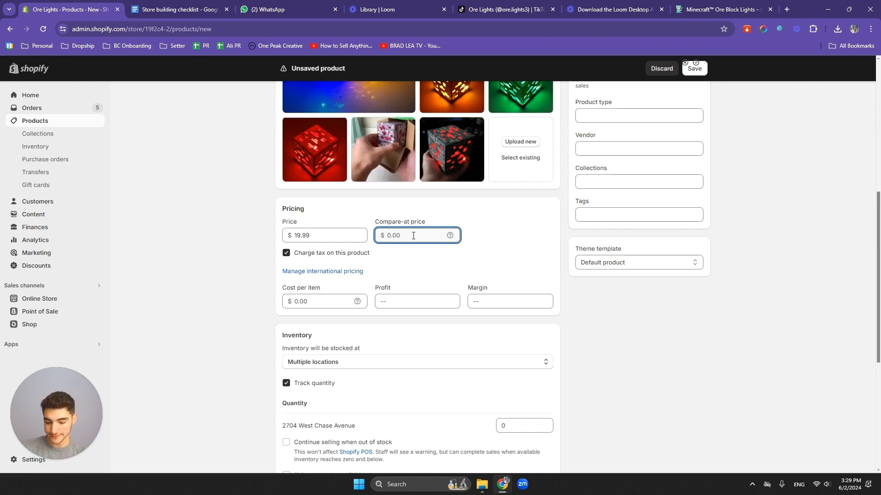
{"action": "type", "text": "29.99"}
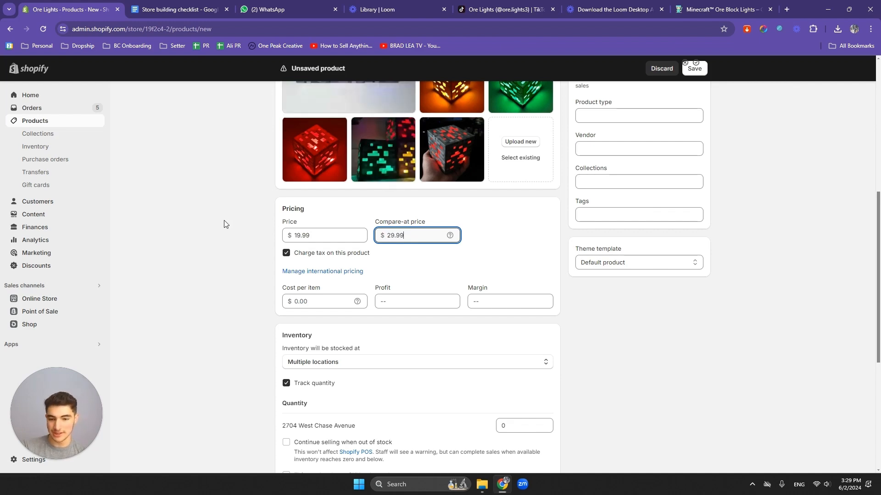
{"action": "left_click", "coordinate": [224, 220]}
{"action": "scroll", "coordinate": [224, 220], "scroll_direction": "down", "scroll_amount": 2}
{"action": "scroll", "coordinate": [252, 223], "scroll_direction": "down", "scroll_amount": 1}
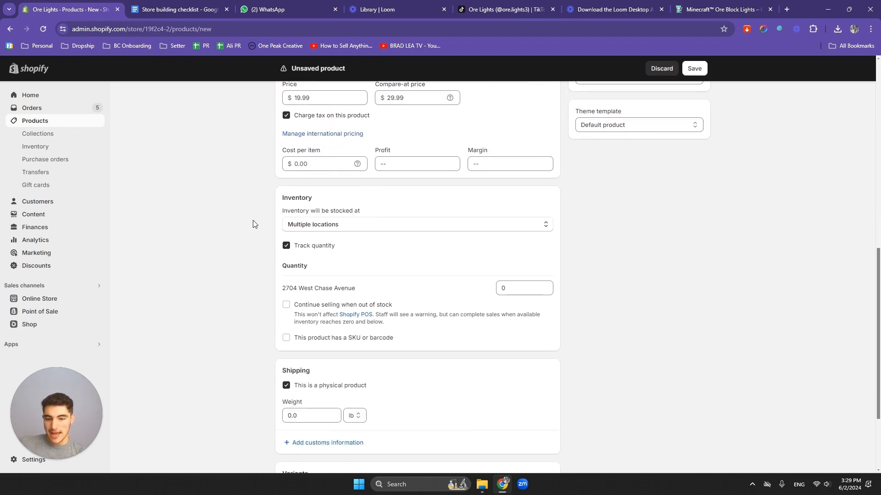
- Switch between the Gold and Diamond colors on the Ore Lights product page to examine how the variants change the displayed product
{"action": "left_click", "coordinate": [688, 15]}
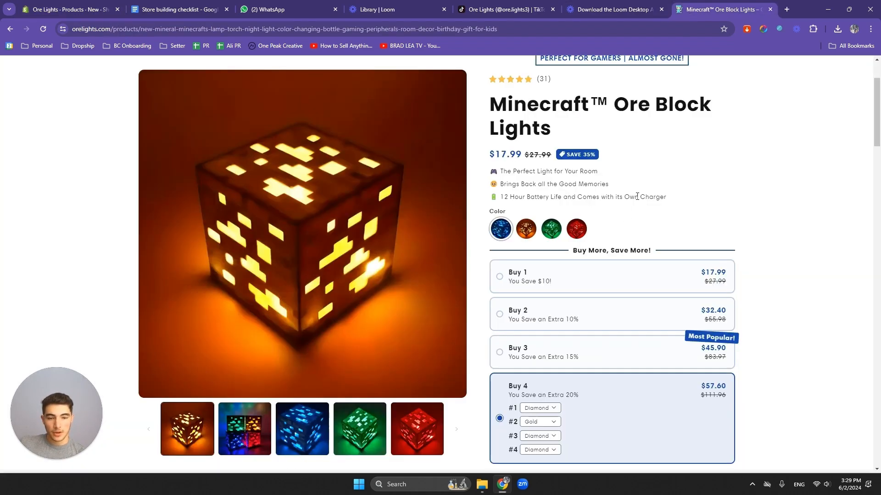
{"action": "scroll", "coordinate": [637, 196], "scroll_direction": "down", "scroll_amount": 1}
{"action": "left_click", "coordinate": [526, 183]}
{"action": "left_click", "coordinate": [499, 185]}
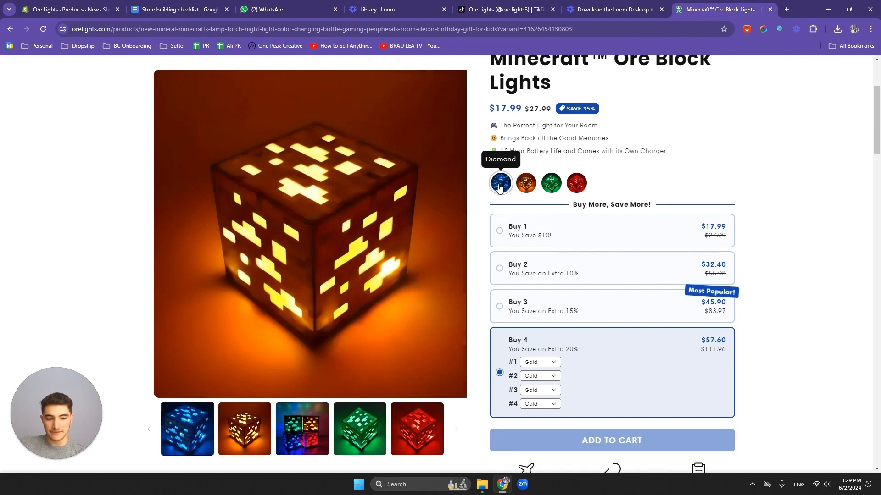
{"action": "left_click", "coordinate": [526, 184]}
{"action": "left_click", "coordinate": [500, 184]}
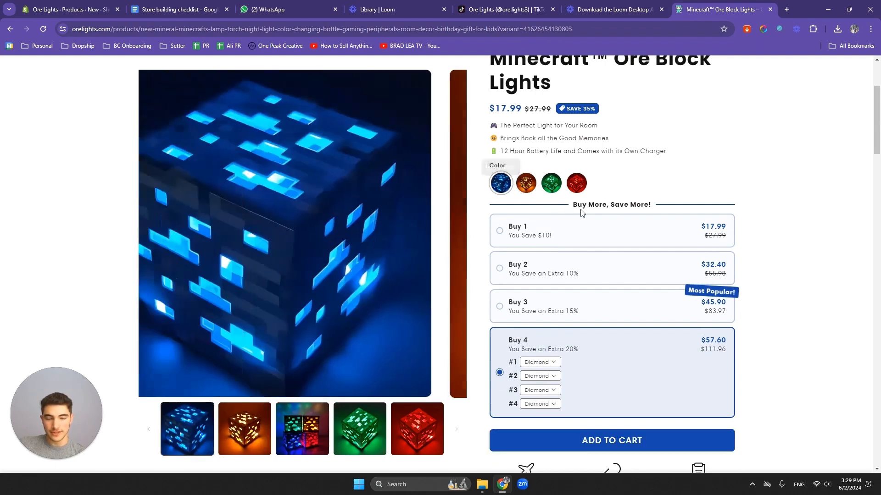
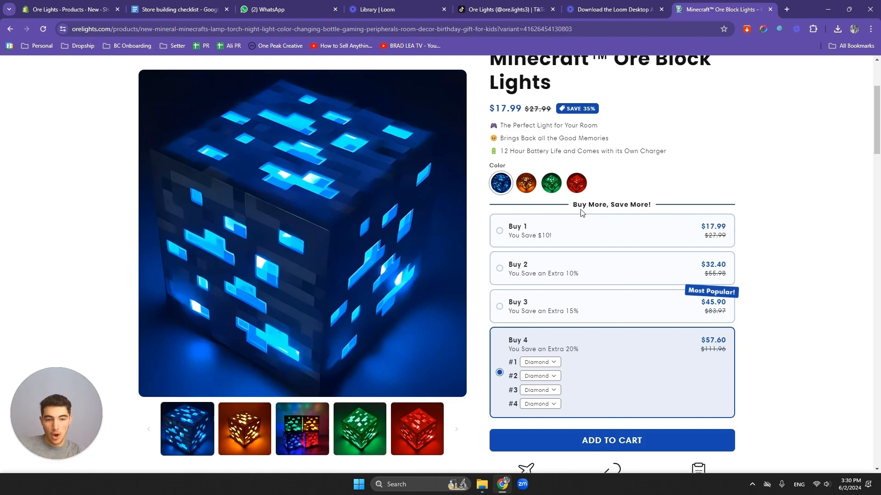
{"action": "scroll", "coordinate": [583, 134], "scroll_direction": "up", "scroll_amount": 3}
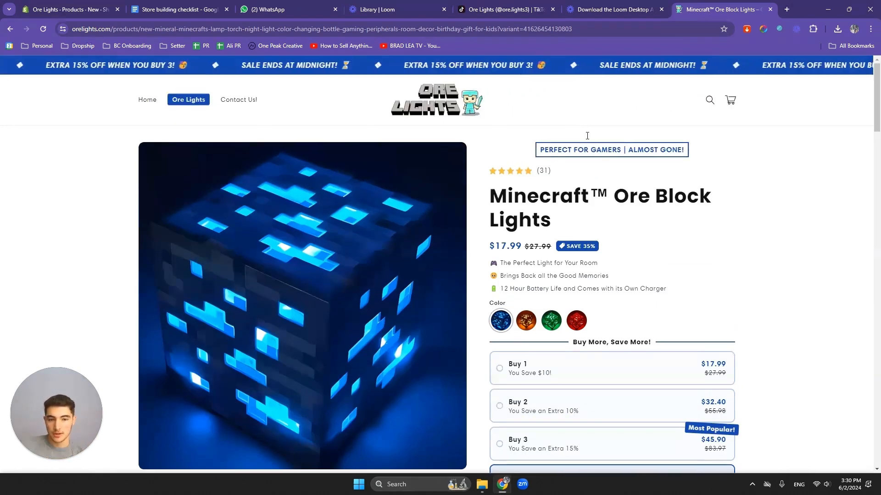
{"action": "scroll", "coordinate": [586, 146], "scroll_direction": "down", "scroll_amount": 2}
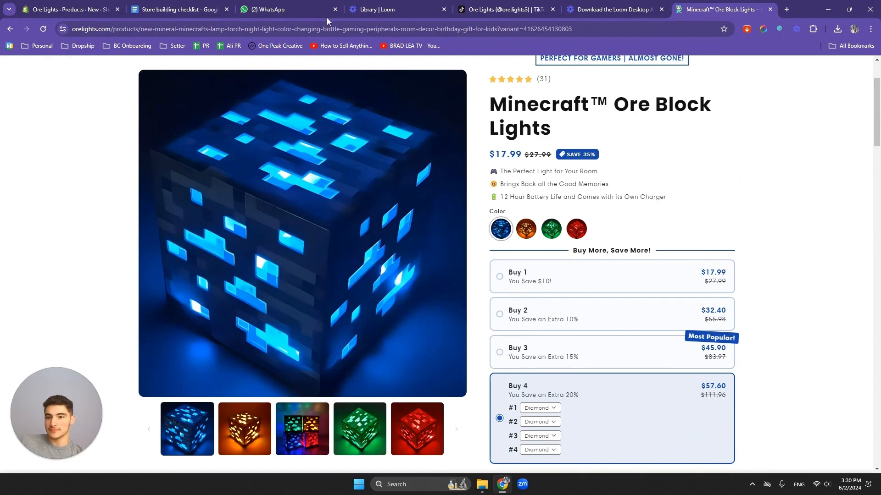
- Review the Shopify draft's pricing and set the inventory quantity at the stock location to 999
{"action": "left_click", "coordinate": [69, 9]}
{"action": "scroll", "coordinate": [240, 324], "scroll_direction": "up", "scroll_amount": 5}
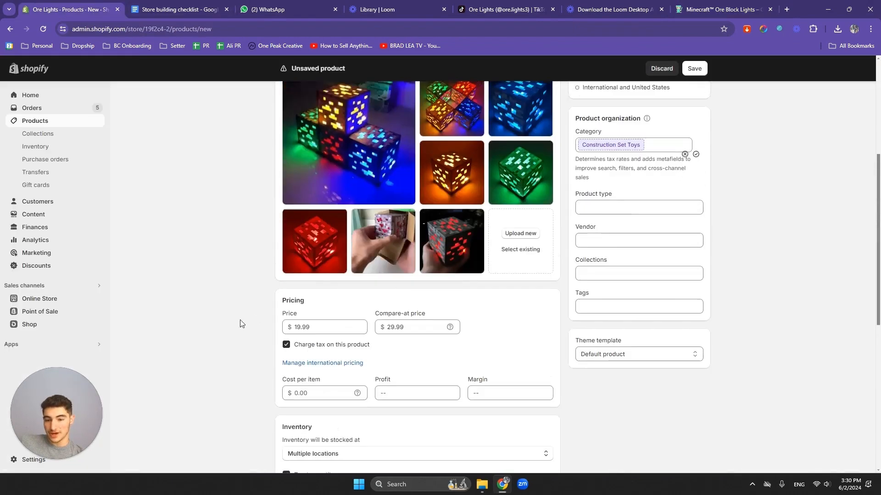
{"action": "scroll", "coordinate": [240, 303], "scroll_direction": "down", "scroll_amount": 3}
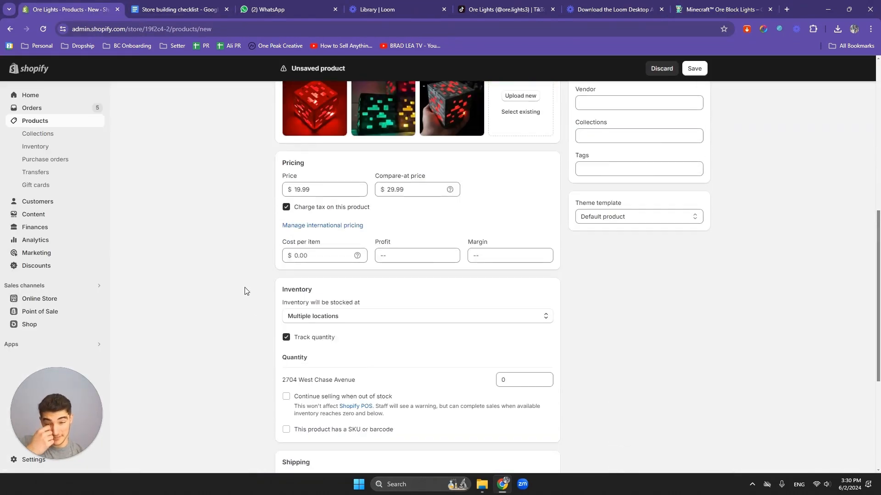
{"action": "scroll", "coordinate": [245, 290], "scroll_direction": "down", "scroll_amount": 3}
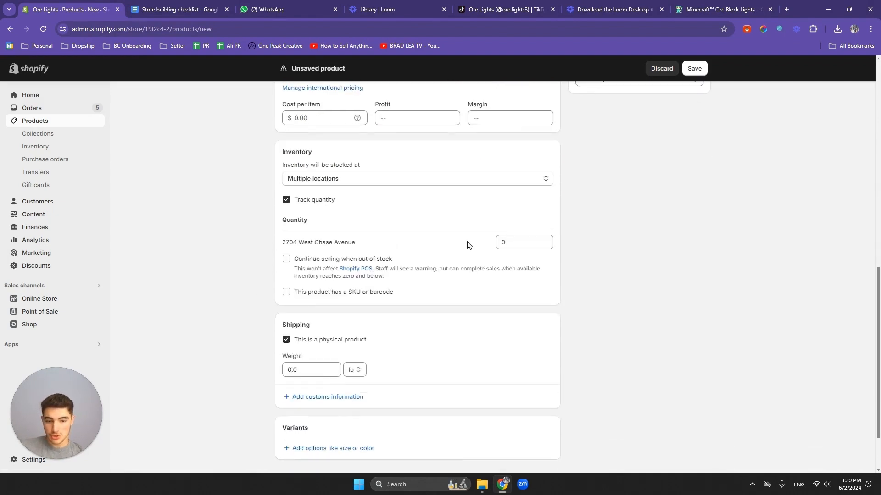
{"action": "left_click", "coordinate": [516, 246]}
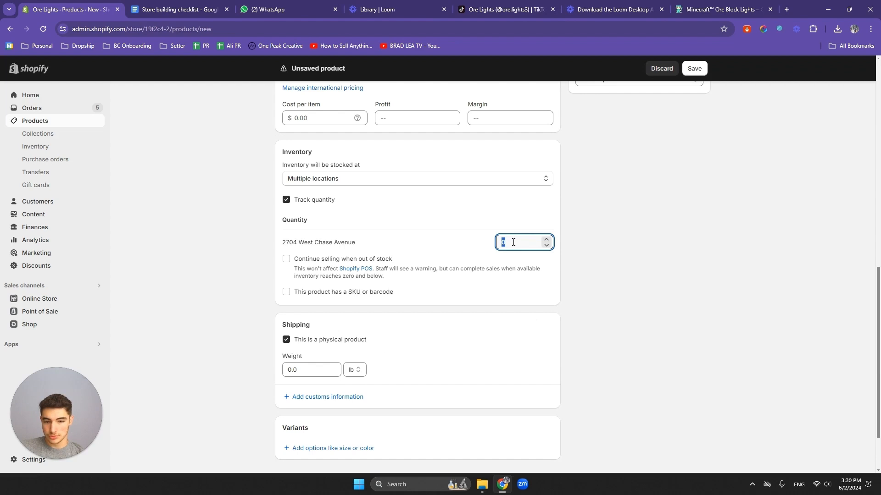
{"action": "left_click", "coordinate": [671, 267]}
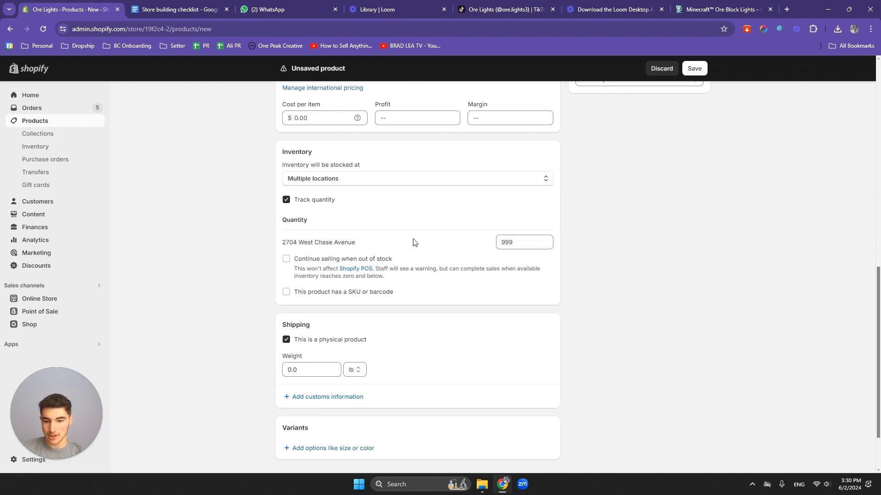
{"action": "scroll", "coordinate": [346, 224], "scroll_direction": "down", "scroll_amount": 1}
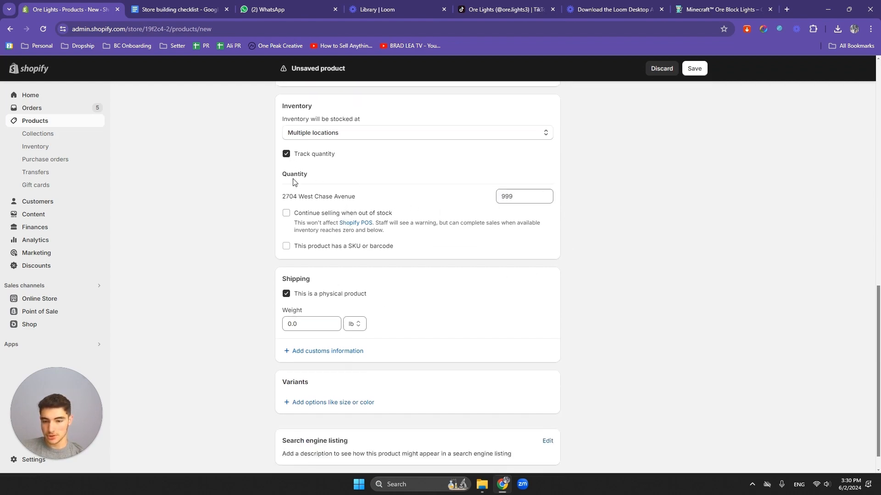
- Shorten the URL handle in the product's search engine listing to "lights" and save the product
{"action": "scroll", "coordinate": [298, 211], "scroll_direction": "down", "scroll_amount": 1}
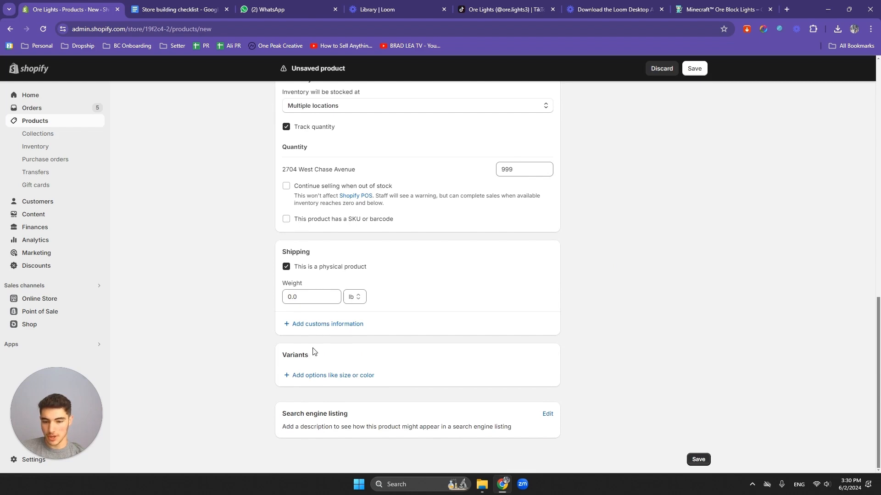
{"action": "left_click", "coordinate": [547, 414]}
{"action": "scroll", "coordinate": [402, 355], "scroll_direction": "down", "scroll_amount": 3}
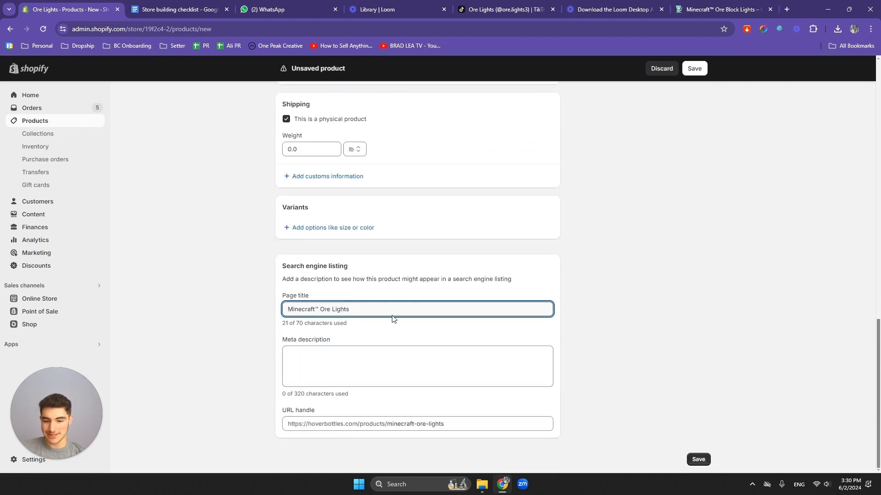
{"action": "left_click", "coordinate": [302, 424]}
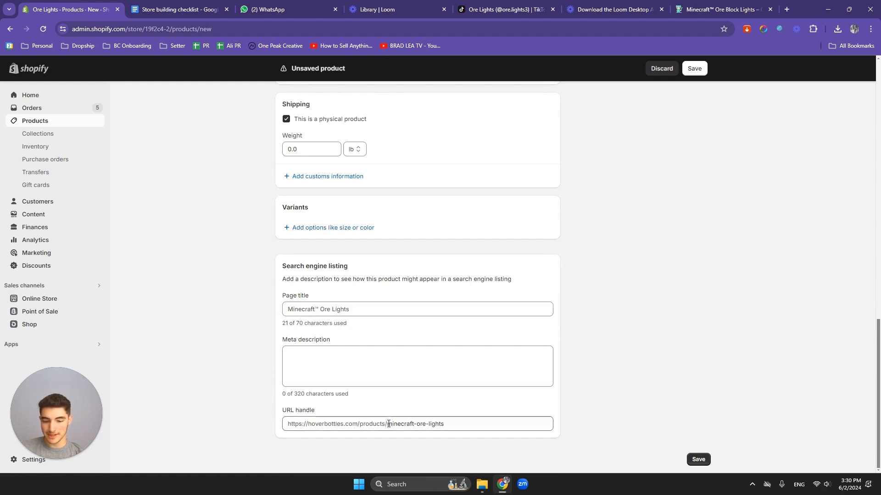
{"action": "left_click_drag", "start_coordinate": [387, 423], "coordinate": [430, 428]}
{"action": "left_click", "coordinate": [414, 425]}
{"action": "key", "text": "BackSpace"}
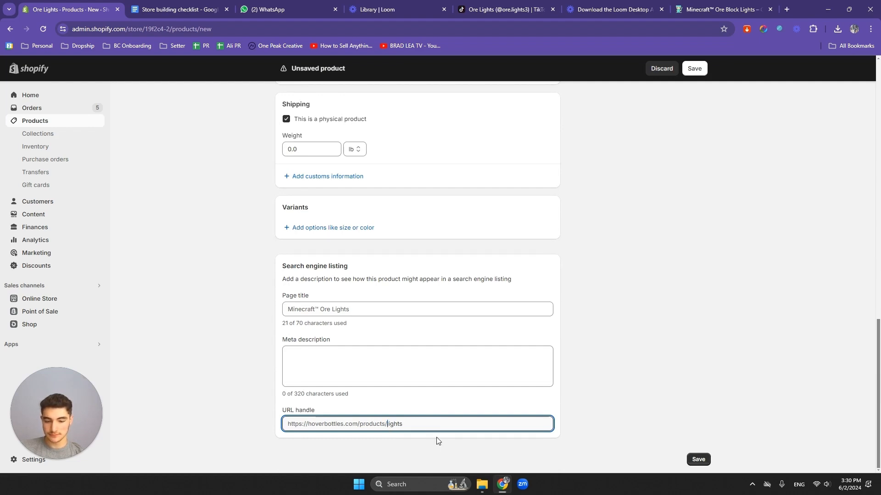
{"action": "left_click", "coordinate": [438, 442]}
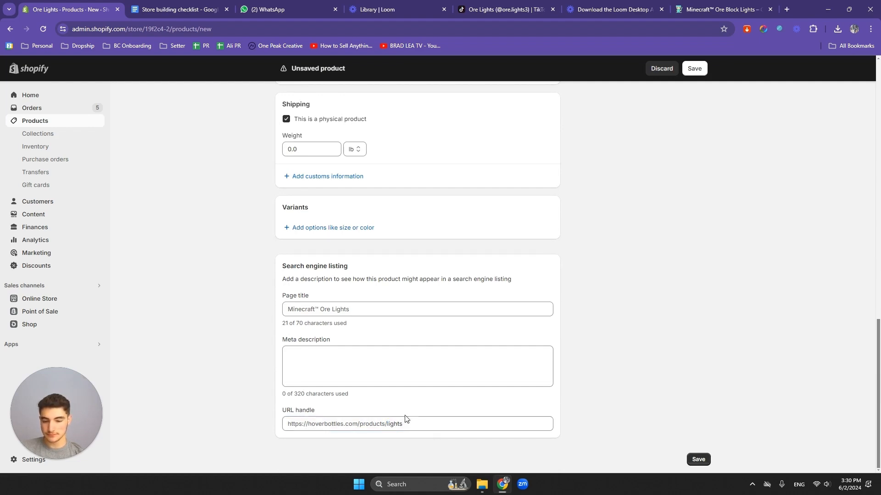
{"action": "left_click", "coordinate": [697, 463]}
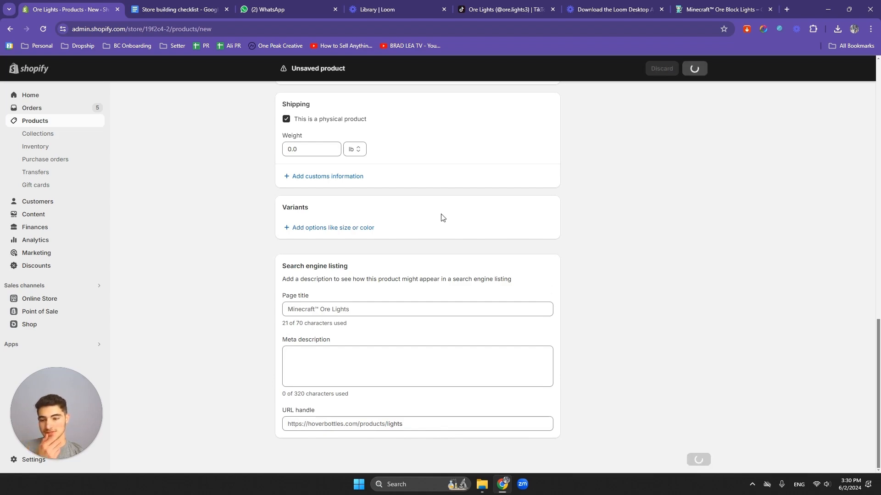
- Look over the Ore Lights reference page and the saved Shopify product's details, and return to the products list
{"action": "left_click", "coordinate": [720, 8]}
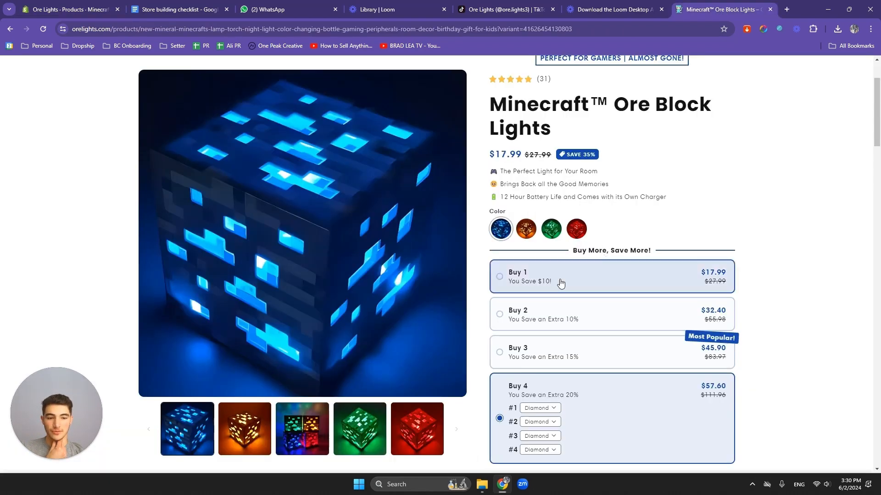
{"action": "scroll", "coordinate": [560, 283], "scroll_direction": "down", "scroll_amount": 12}
{"action": "scroll", "coordinate": [580, 225], "scroll_direction": "up", "scroll_amount": 8}
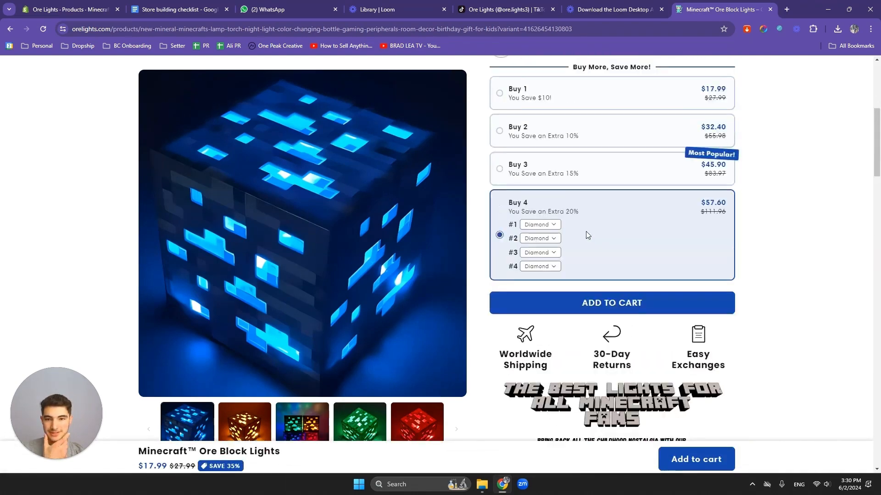
{"action": "scroll", "coordinate": [588, 235], "scroll_direction": "up", "scroll_amount": 6}
{"action": "left_click", "coordinate": [69, 9]}
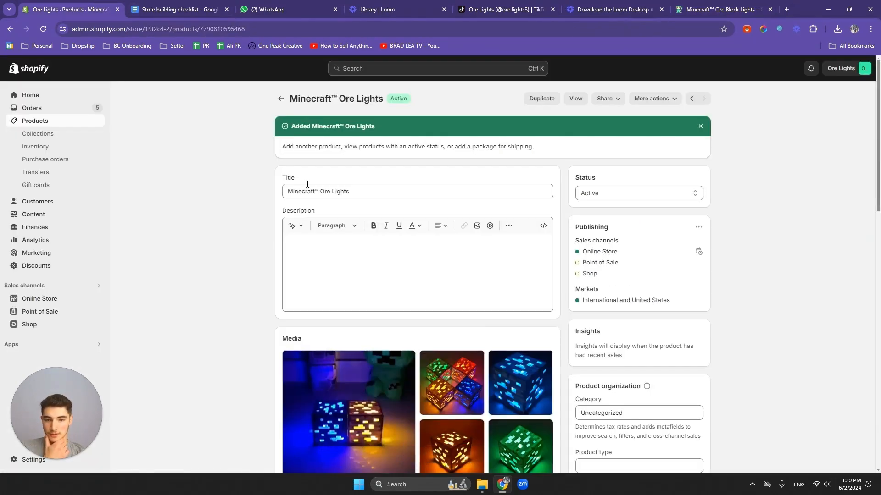
{"action": "scroll", "coordinate": [299, 212], "scroll_direction": "down", "scroll_amount": 4}
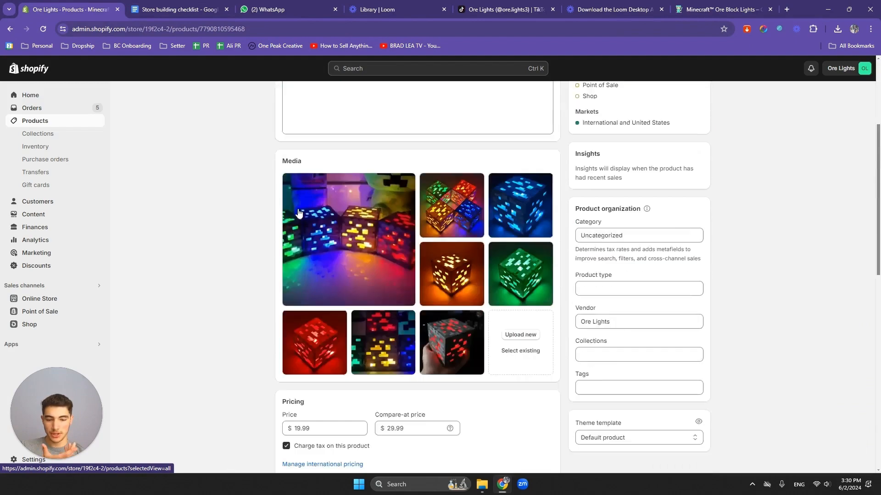
{"action": "scroll", "coordinate": [269, 232], "scroll_direction": "down", "scroll_amount": 3}
{"action": "scroll", "coordinate": [252, 245], "scroll_direction": "down", "scroll_amount": 6}
{"action": "scroll", "coordinate": [254, 207], "scroll_direction": "up", "scroll_amount": 11}
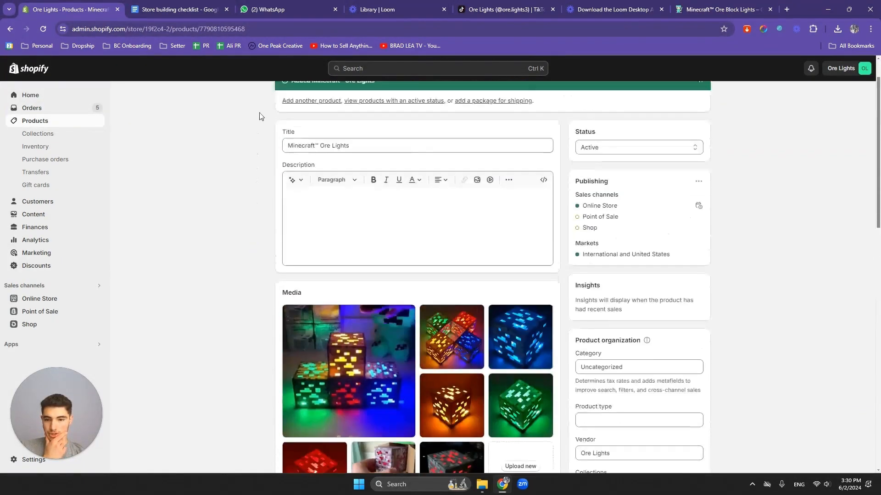
{"action": "scroll", "coordinate": [259, 116], "scroll_direction": "up", "scroll_amount": 1}
{"action": "left_click", "coordinate": [282, 99]}
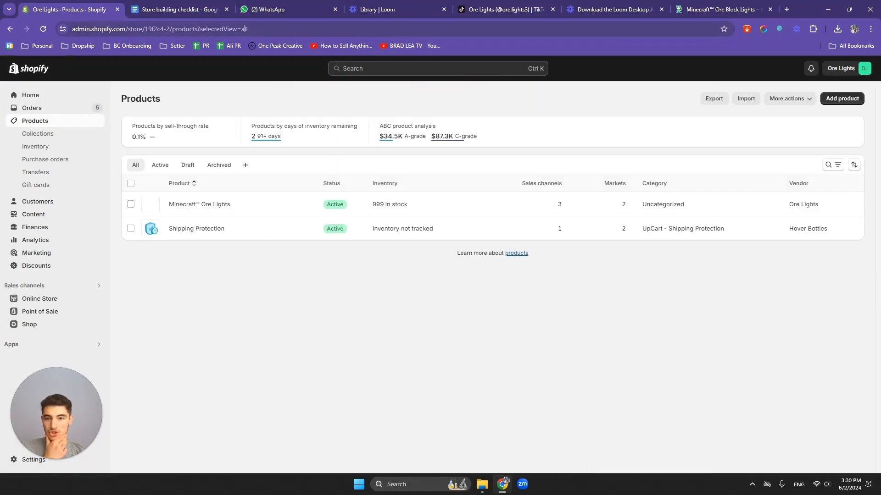
- Check off "Customize email templates - change logo & color" in the Store building checklist document
{"action": "left_click", "coordinate": [193, 12]}
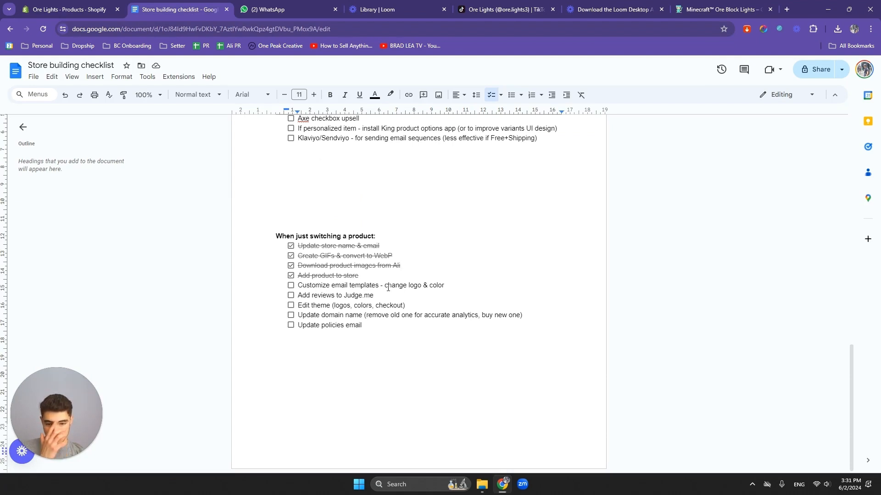
{"action": "left_click", "coordinate": [292, 286]}
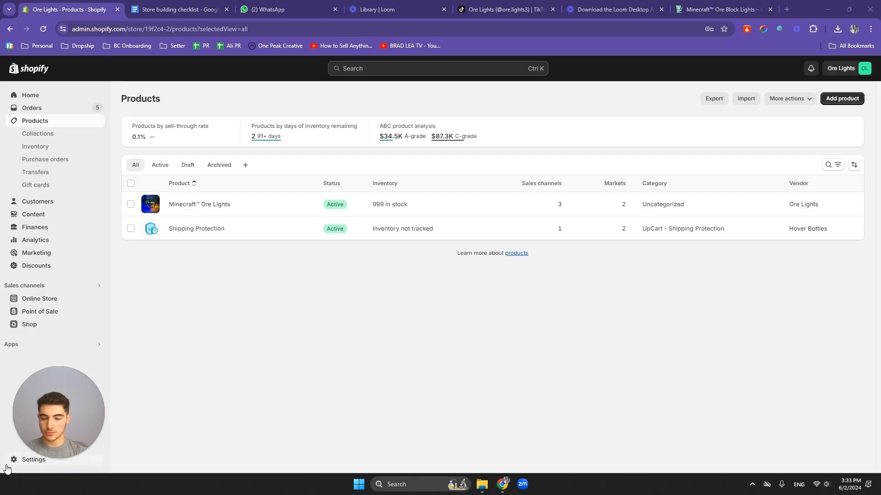
- In the Shopify store settings, open the email template customization for customer notifications
{"action": "left_click", "coordinate": [10, 461]}
{"action": "scroll", "coordinate": [268, 196], "scroll_direction": "down", "scroll_amount": 2}
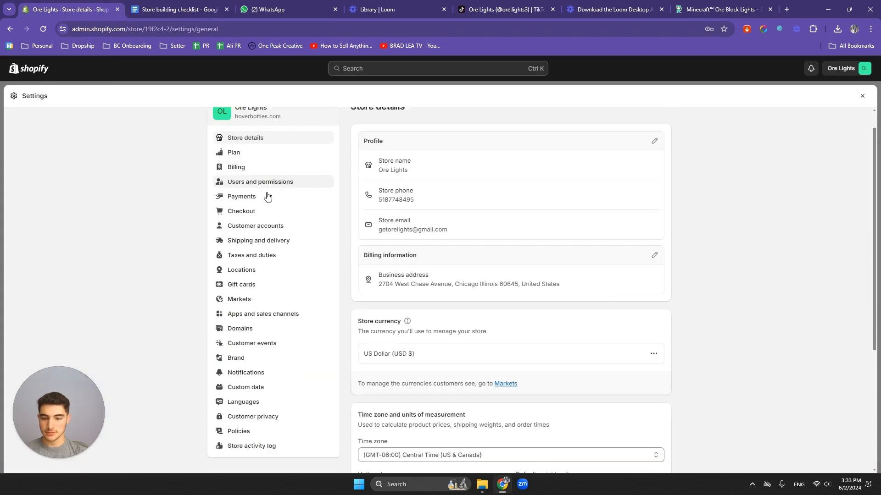
{"action": "scroll", "coordinate": [269, 198], "scroll_direction": "down", "scroll_amount": 5}
{"action": "left_click", "coordinate": [277, 221]}
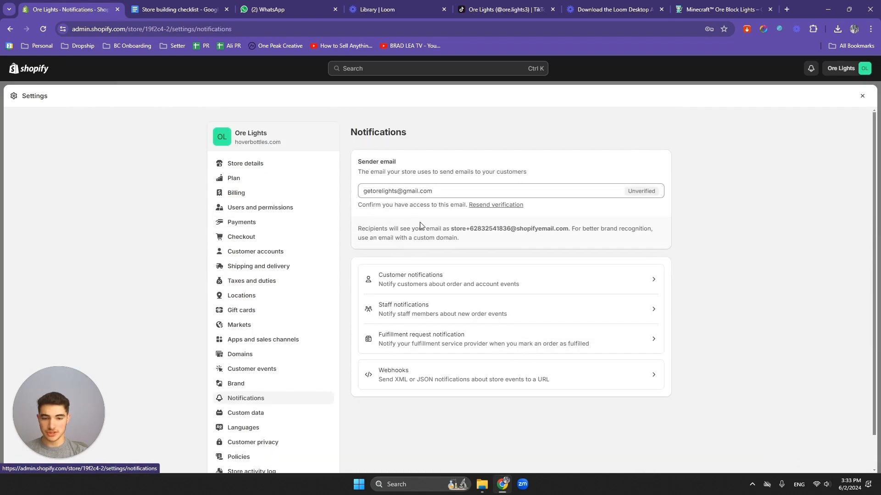
{"action": "scroll", "coordinate": [420, 224], "scroll_direction": "down", "scroll_amount": 2}
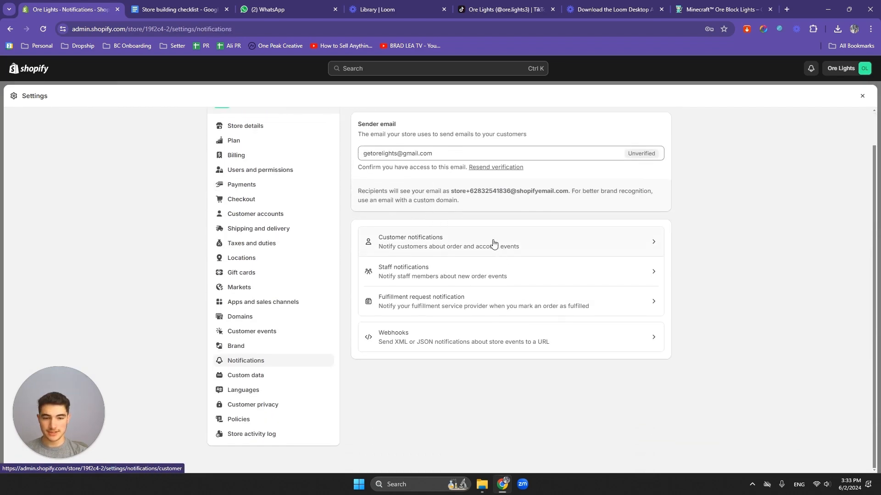
{"action": "left_click", "coordinate": [493, 243]}
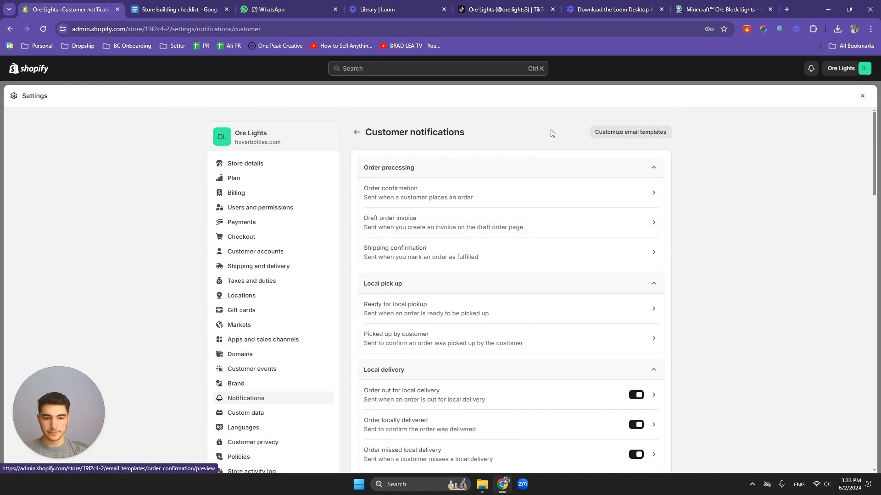
{"action": "left_click", "coordinate": [621, 134]}
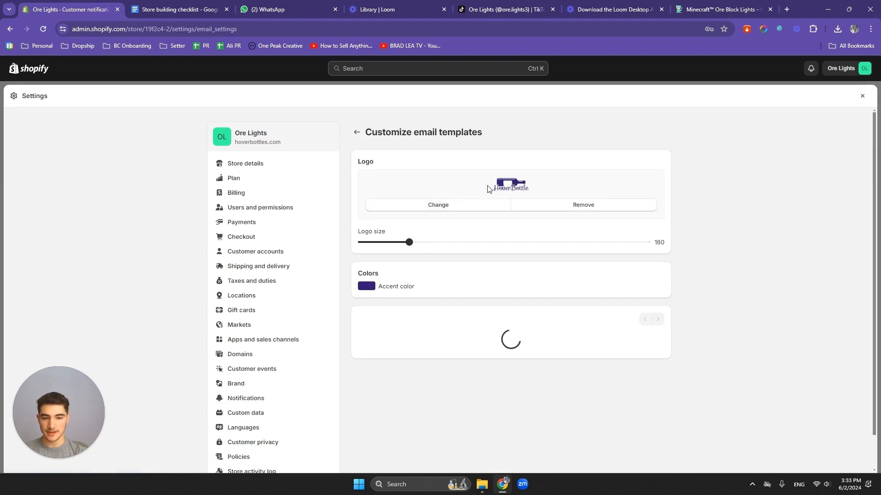
- Review the order confirmation preview and replace the email templates' HoverBottle logo with an uploaded Ore Lights logo image
{"action": "scroll", "coordinate": [459, 170], "scroll_direction": "down", "scroll_amount": 3}
{"action": "scroll", "coordinate": [461, 174], "scroll_direction": "down", "scroll_amount": 6}
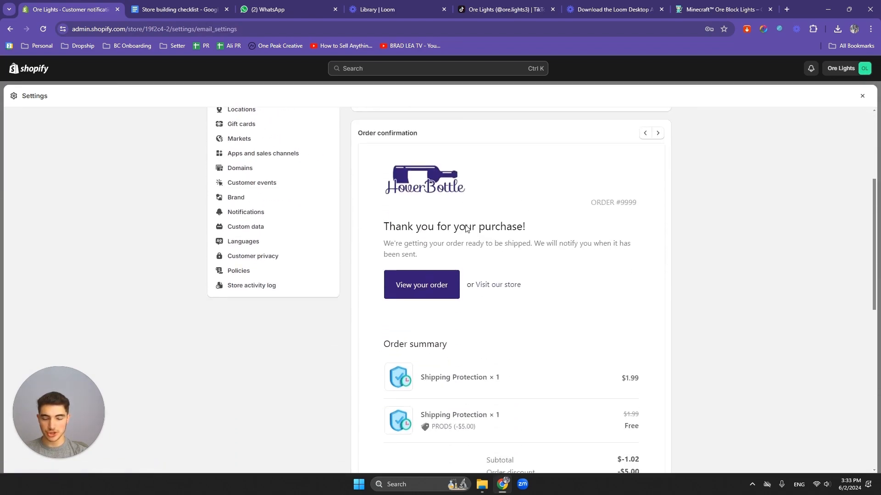
{"action": "scroll", "coordinate": [493, 216], "scroll_direction": "up", "scroll_amount": 7}
{"action": "scroll", "coordinate": [493, 217], "scroll_direction": "up", "scroll_amount": 2}
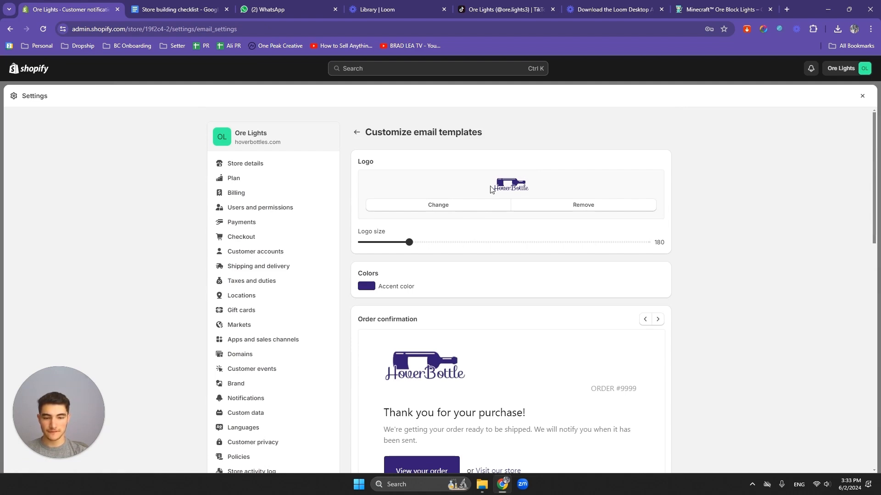
{"action": "left_click", "coordinate": [439, 204]}
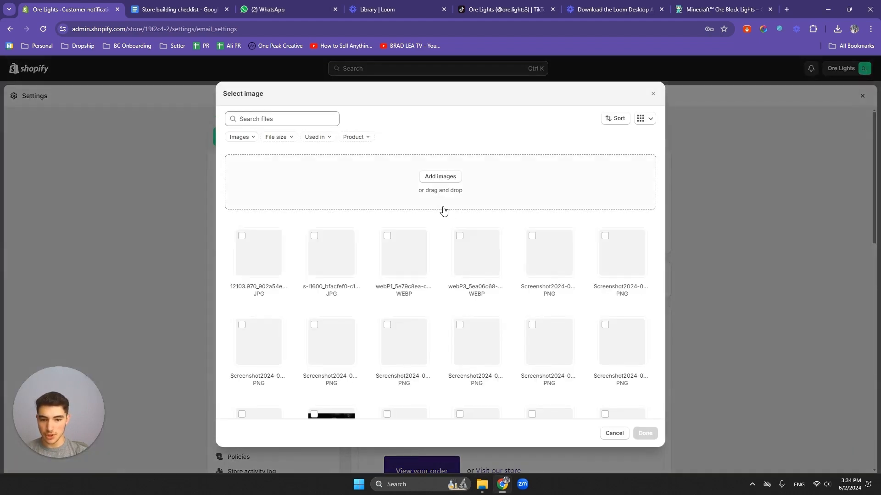
{"action": "left_click", "coordinate": [441, 177]}
{"action": "double_click", "coordinate": [153, 82]}
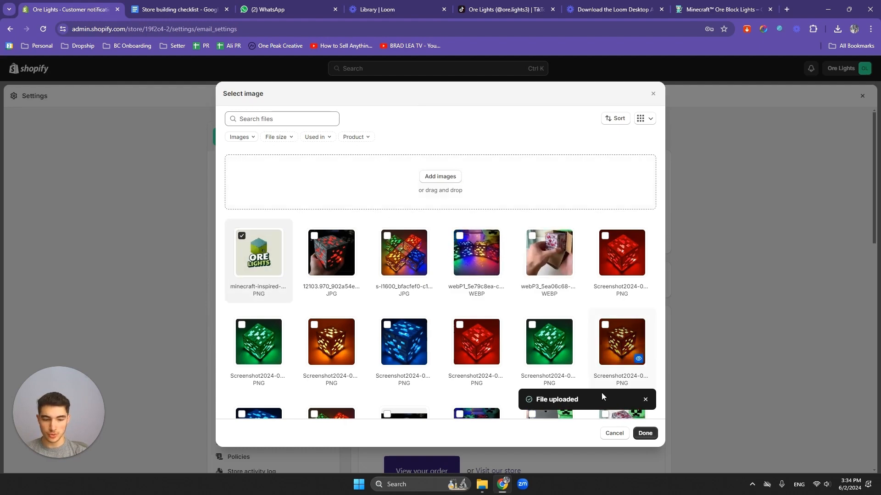
{"action": "left_click", "coordinate": [644, 433]}
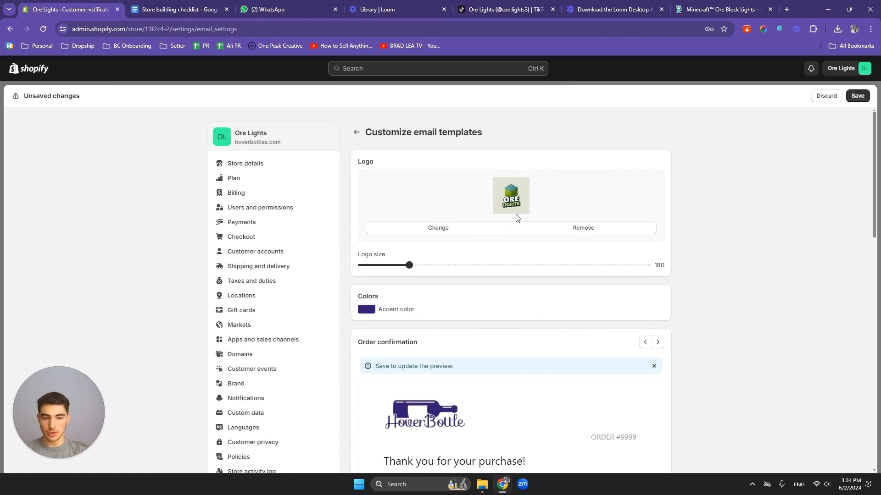
{"action": "scroll", "coordinate": [504, 223], "scroll_direction": "down", "scroll_amount": 1}
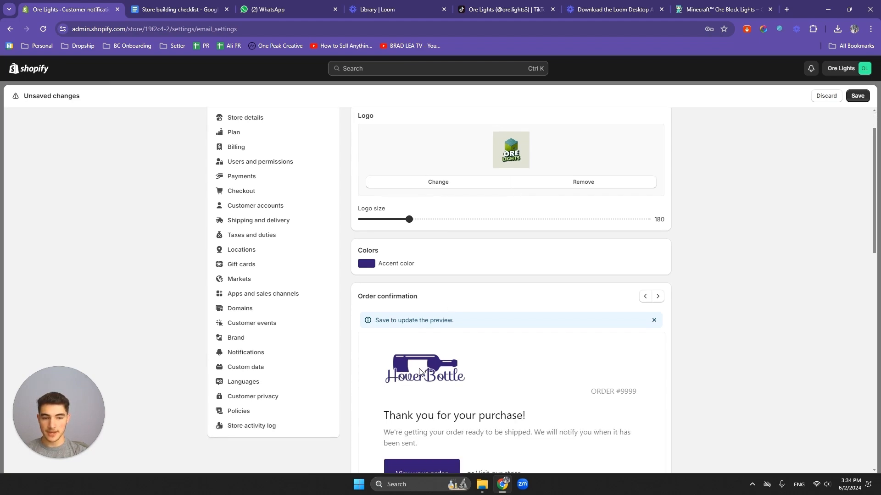
{"action": "scroll", "coordinate": [424, 335], "scroll_direction": "up", "scroll_amount": 1}
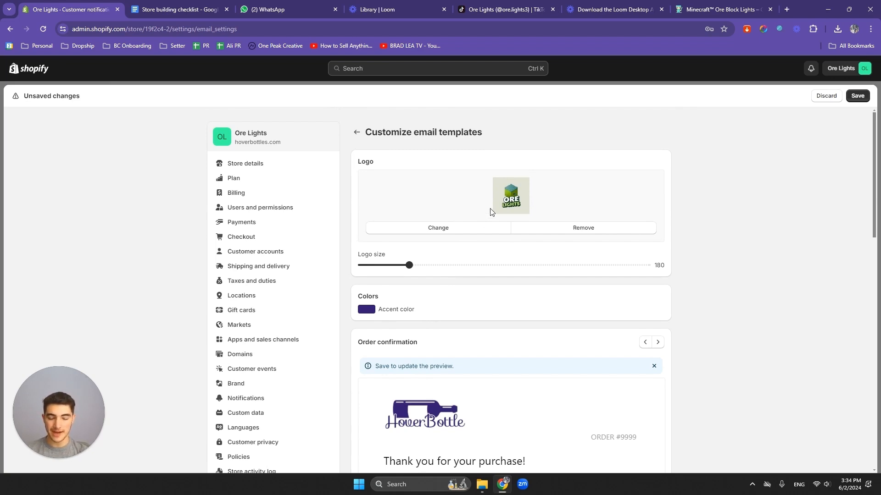
- Open Photopea in a new browser tab and load the Ore Lights logo image from the desktop's Ore Lights folder
{"action": "left_click", "coordinate": [786, 9]}
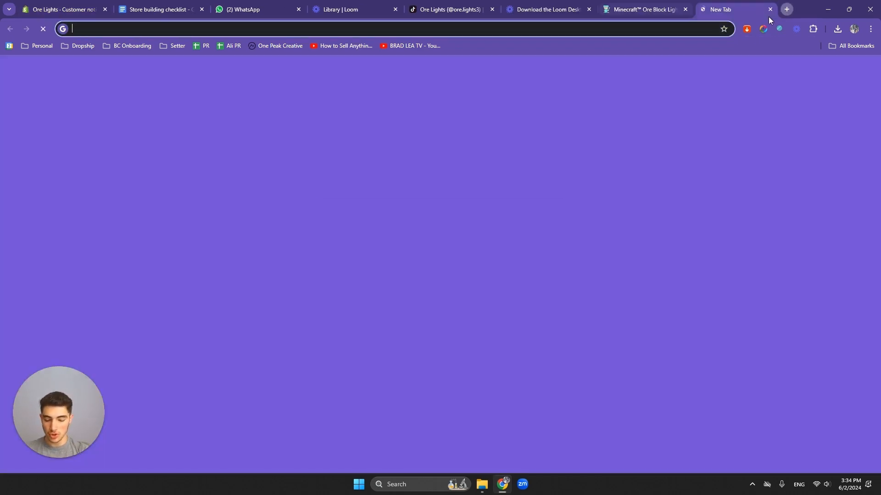
{"action": "type", "text": "photo"}
{"action": "key", "text": "Return"}
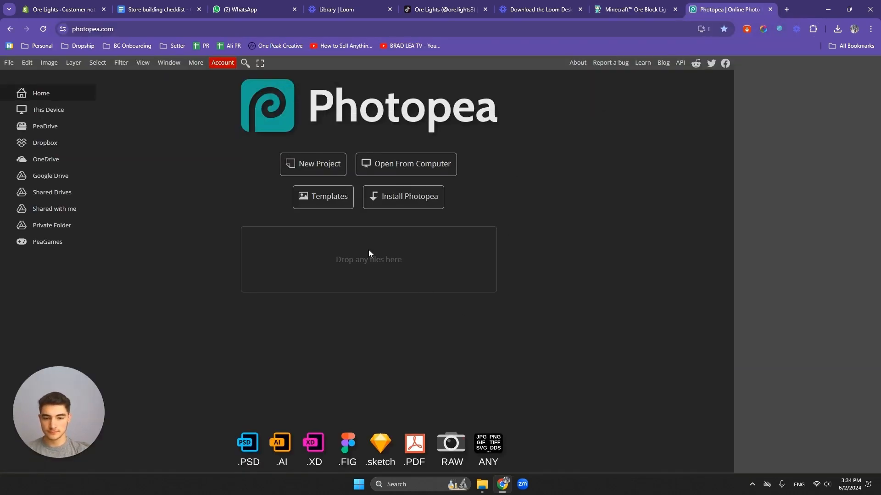
{"action": "left_click", "coordinate": [482, 485]}
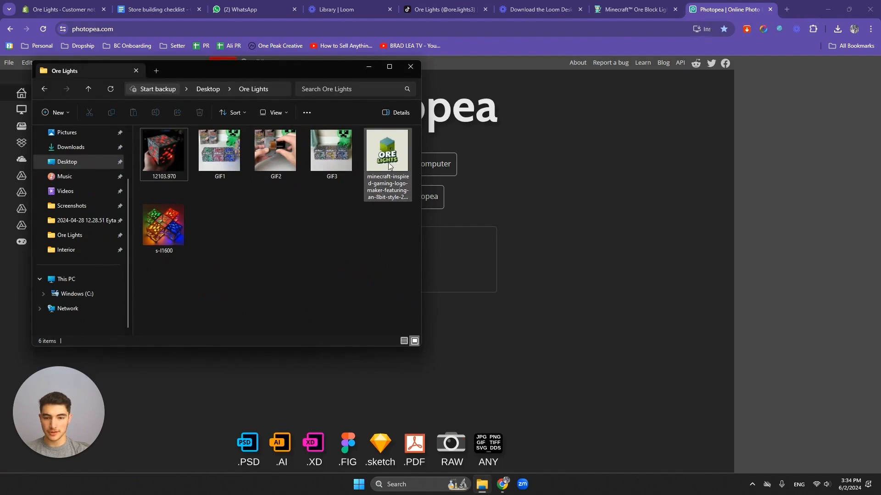
{"action": "left_click_drag", "start_coordinate": [389, 164], "coordinate": [467, 253]}
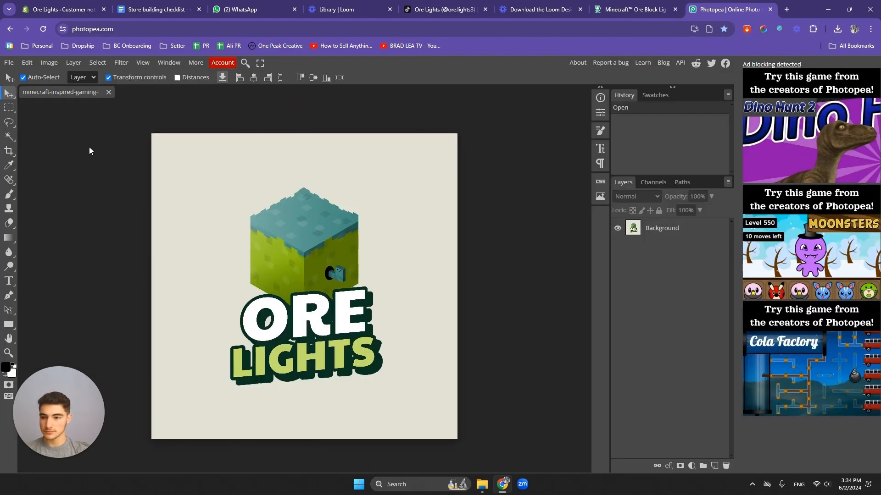
- Remove the logo's beige background with the Magic Wand to make it transparent, and clear the selection
{"action": "left_click", "coordinate": [633, 231]}
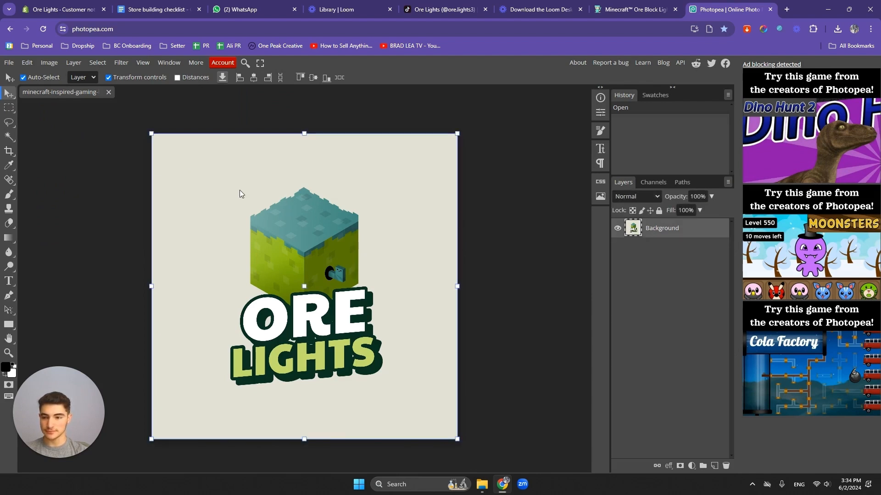
{"action": "left_click", "coordinate": [9, 136]}
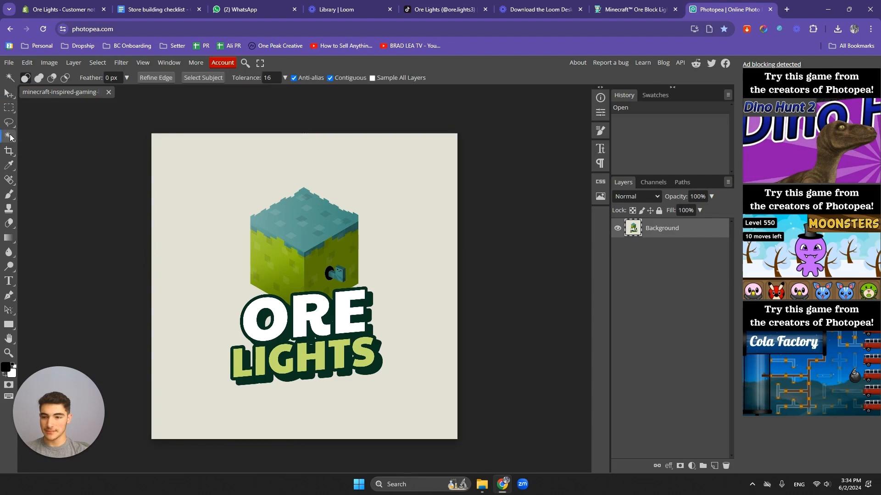
{"action": "left_click", "coordinate": [205, 230]}
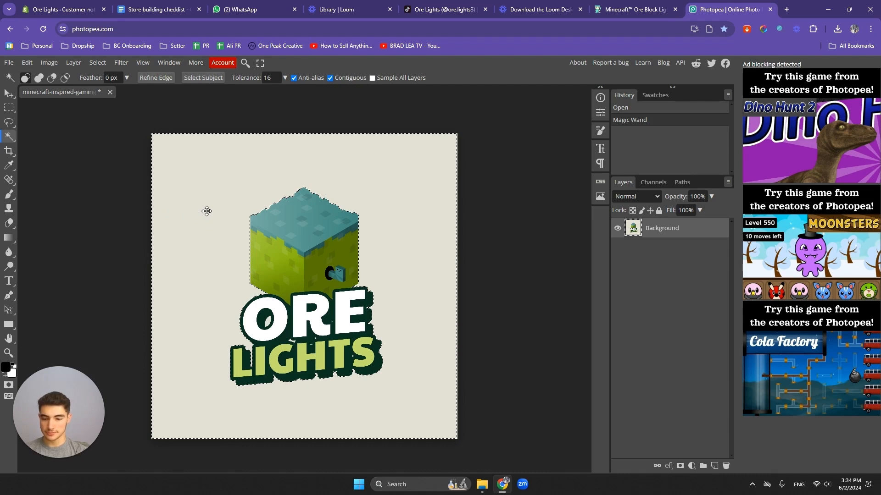
{"action": "key", "text": "Delete"}
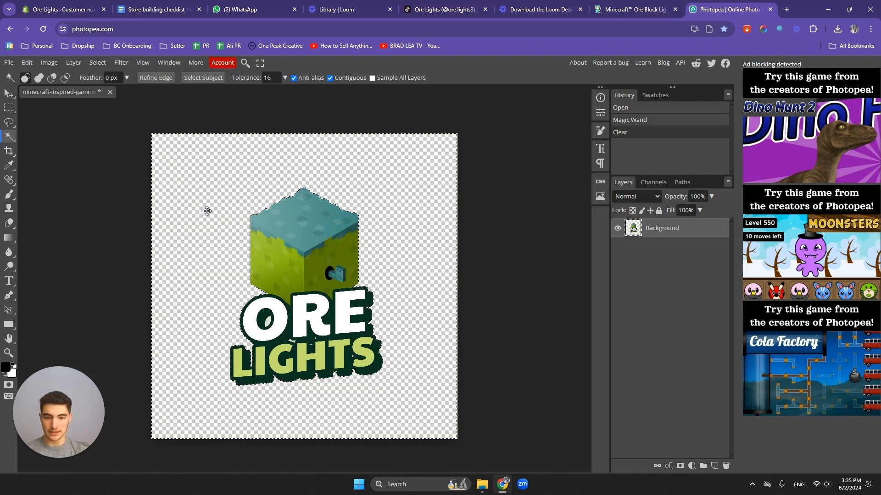
{"action": "key", "text": "ctrl+d"}
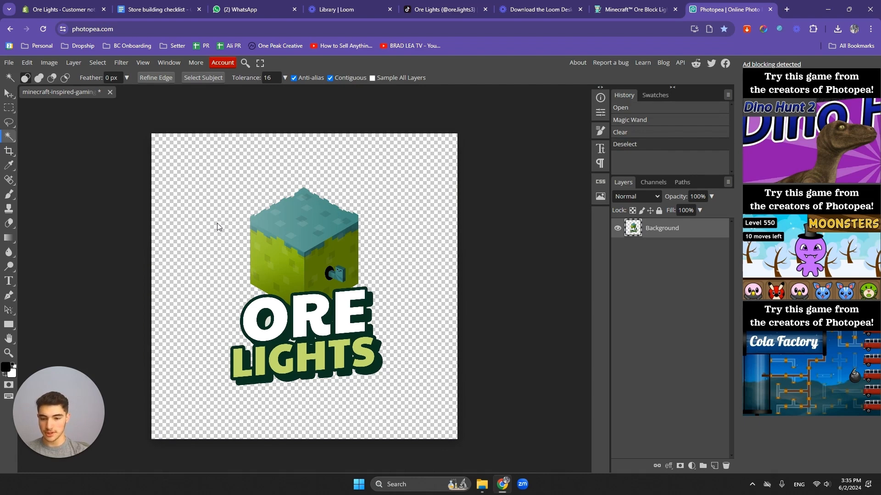
- Remove the leftover background patch inside the logo's lettering with the Magic Wand and clear the selection
{"action": "left_click", "coordinate": [269, 326]}
{"action": "key", "text": "Delete"}
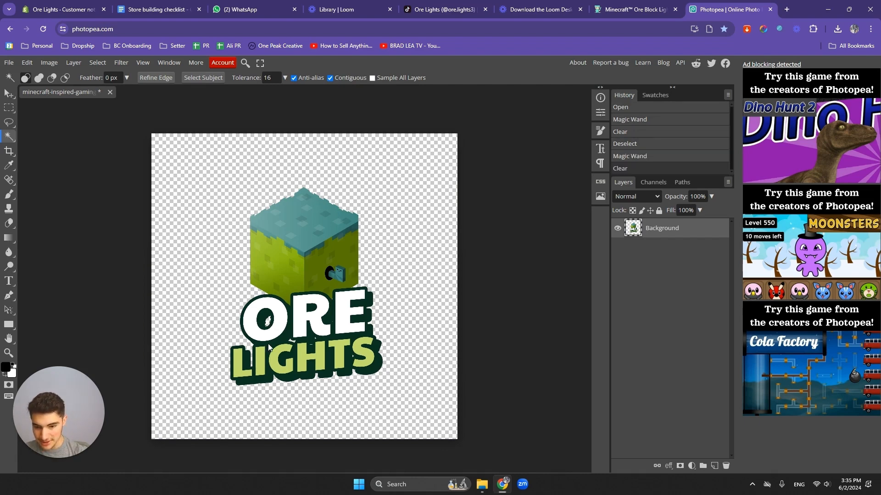
{"action": "key", "text": "ctrl+d"}
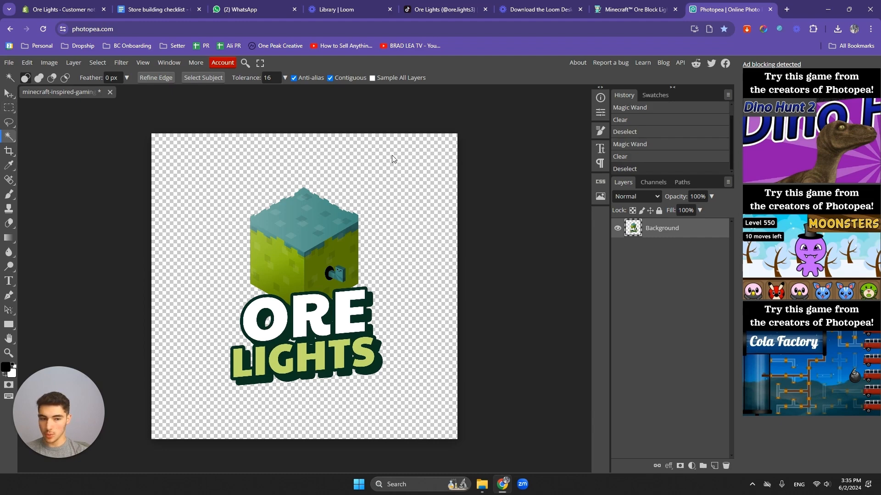
- Scale the logo down to about 96.5% and center it on the canvas at 2000, 2000 px
{"action": "left_click", "coordinate": [8, 94]}
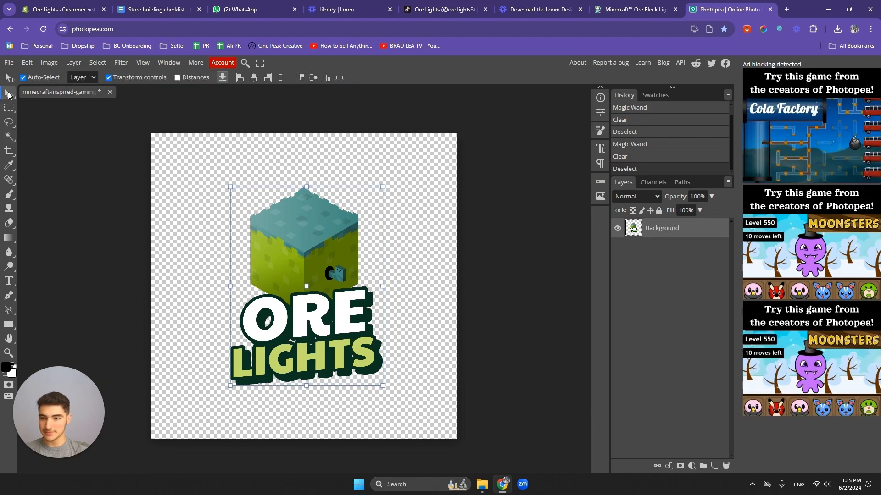
{"action": "mouse_move", "coordinate": [383, 188]}
{"action": "left_mouse_down"}
{"action": "mouse_move", "coordinate": [429, 161]}
{"action": "mouse_move", "coordinate": [377, 184]}
{"action": "left_mouse_up"}
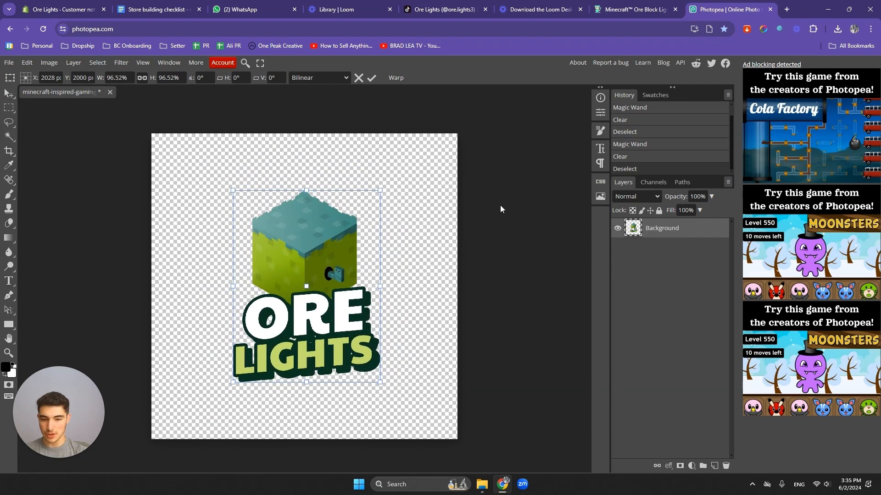
{"action": "left_click_drag", "start_coordinate": [336, 244], "coordinate": [333, 245]}
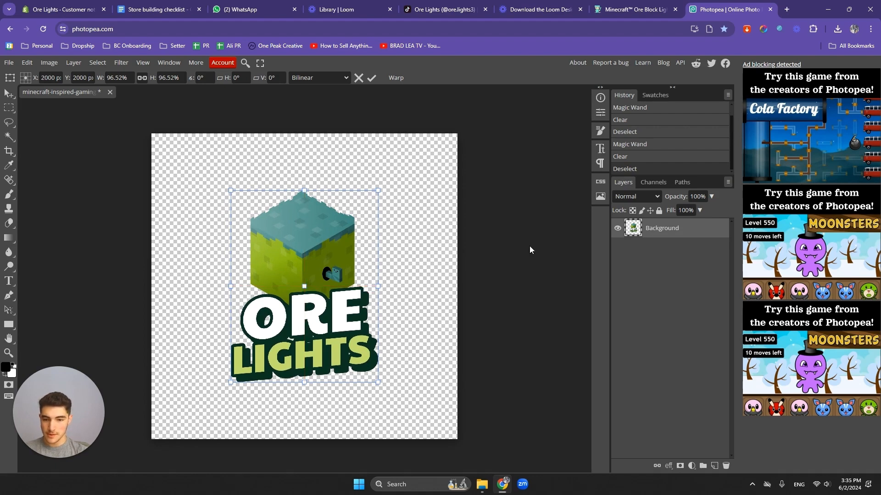
{"action": "key", "text": "Return"}
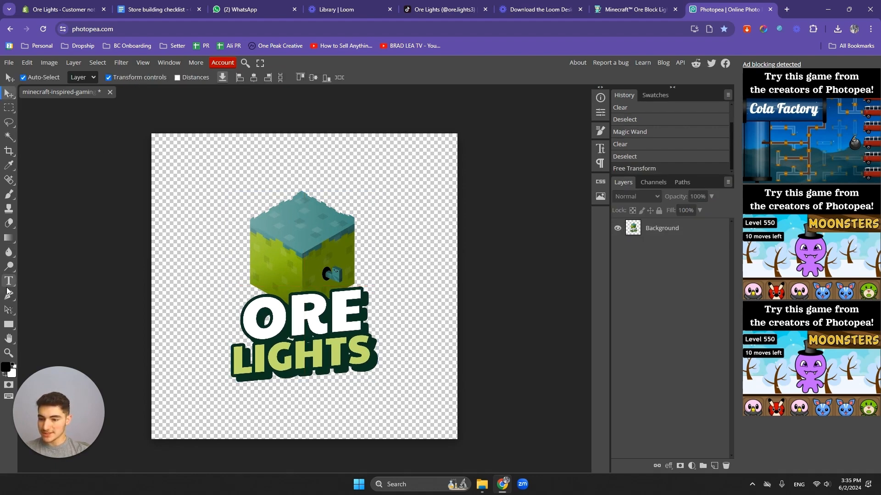
- Dismiss the ad-blocker notice and crop the canvas on all four sides close around the Ore Lights logo
{"action": "left_click", "coordinate": [9, 151]}
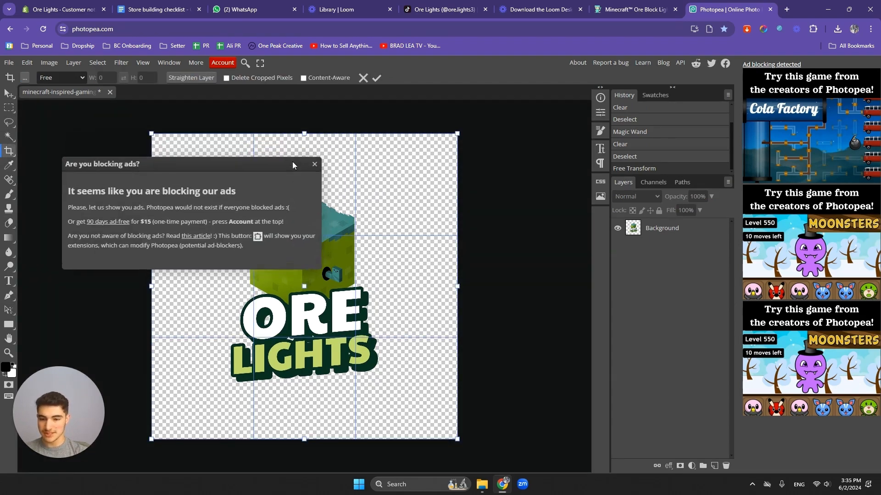
{"action": "left_click", "coordinate": [315, 167]}
{"action": "left_click_drag", "start_coordinate": [307, 133], "coordinate": [312, 187]}
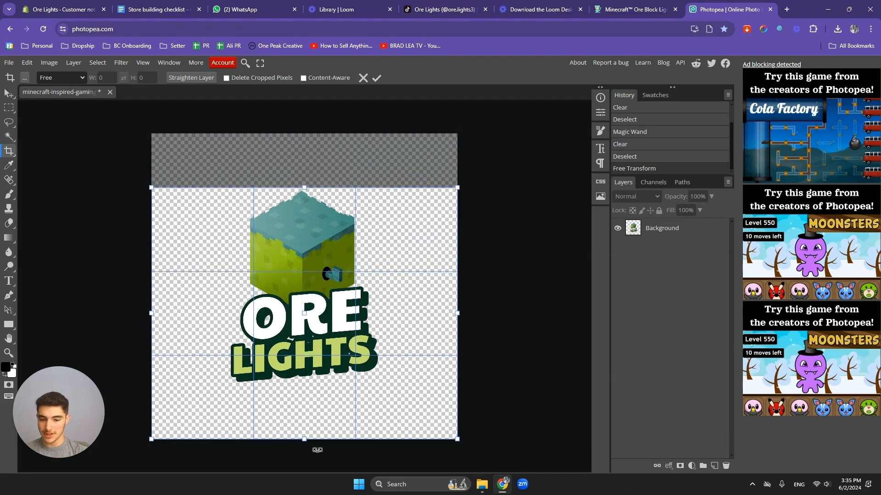
{"action": "left_click_drag", "start_coordinate": [304, 440], "coordinate": [304, 386]}
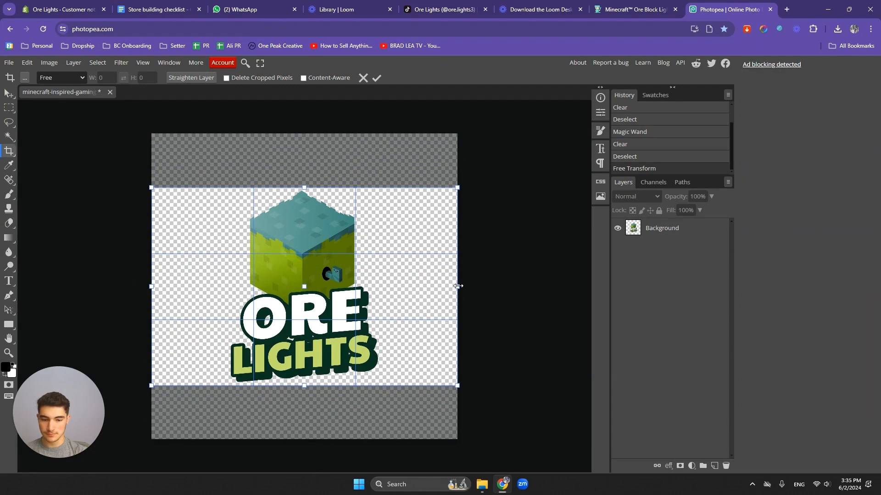
{"action": "left_click_drag", "start_coordinate": [457, 288], "coordinate": [381, 288]}
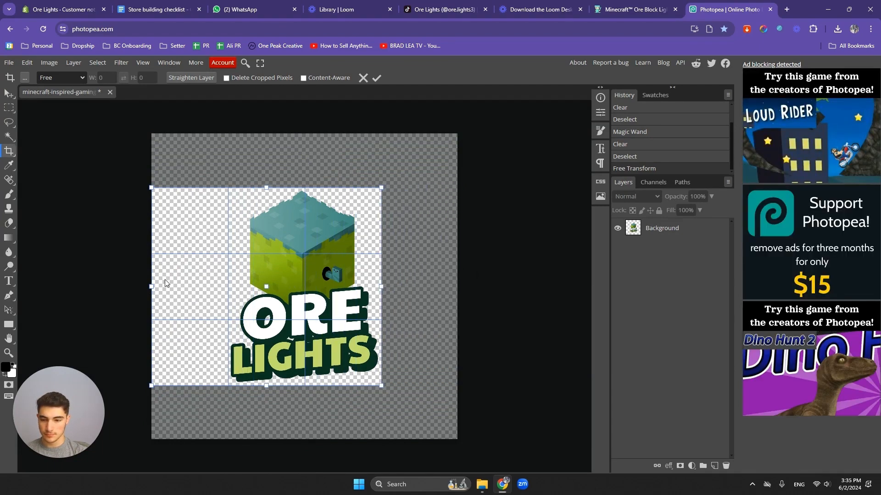
{"action": "left_click_drag", "start_coordinate": [160, 285], "coordinate": [226, 286]}
{"action": "key", "text": "Return"}
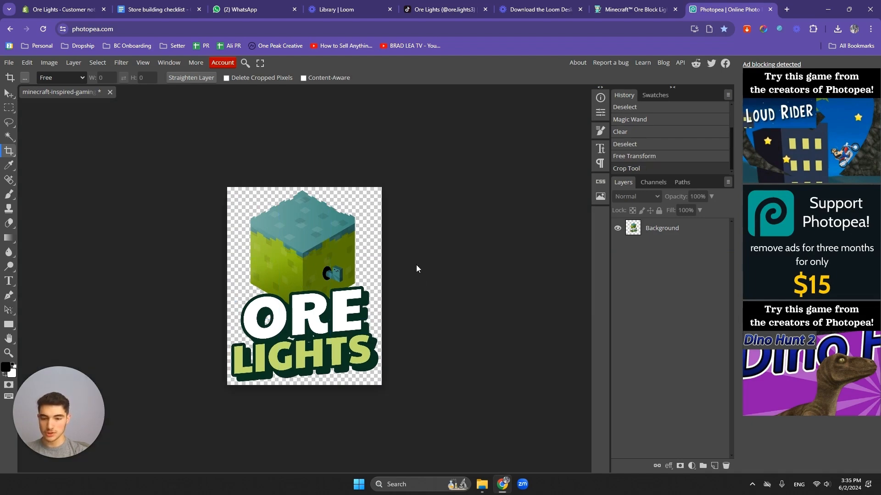
- Export the cropped logo for web as a PNG named "ORelights logo PNG" in the desktop's Ore Lights folder
{"action": "key", "text": "ctrl+alt+shift+s"}
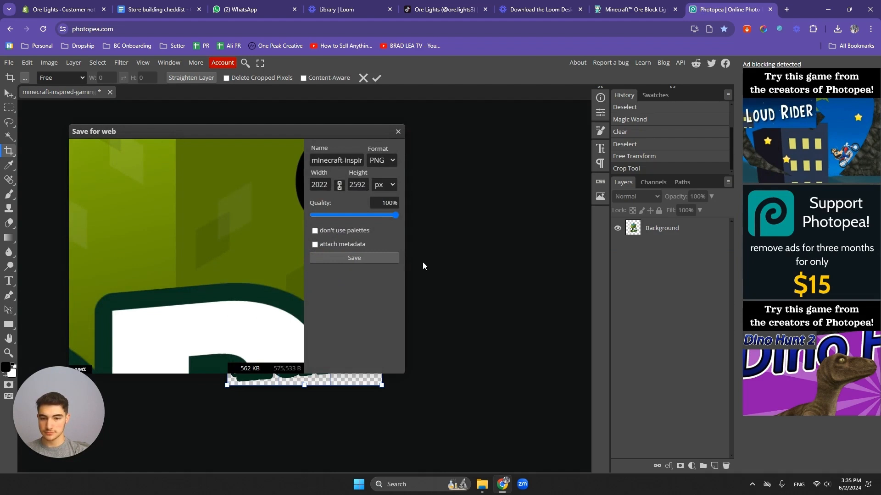
{"action": "left_click", "coordinate": [343, 160]}
{"action": "type", "text": "O"}
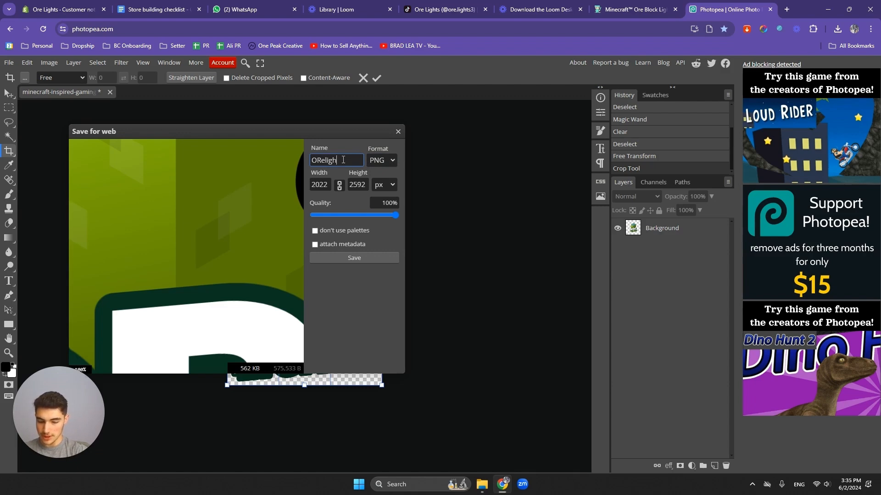
{"action": "type", "text": "Relights logo "}
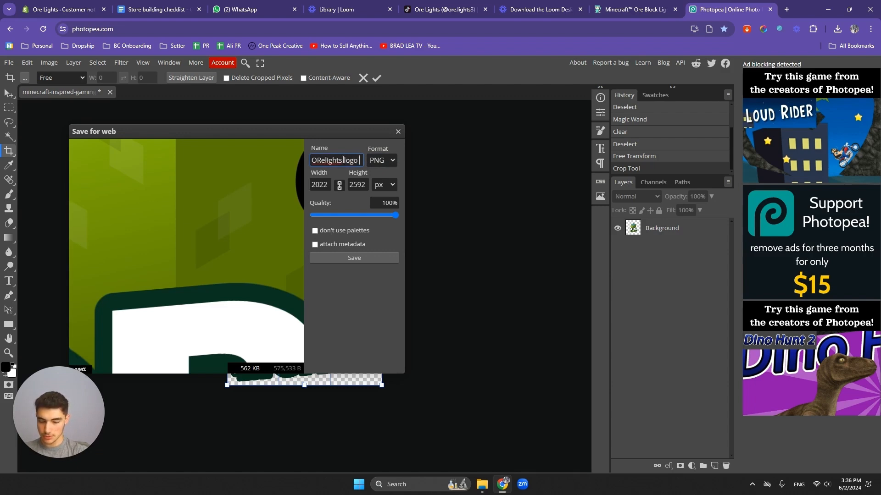
{"action": "type", "text": "PNG"}
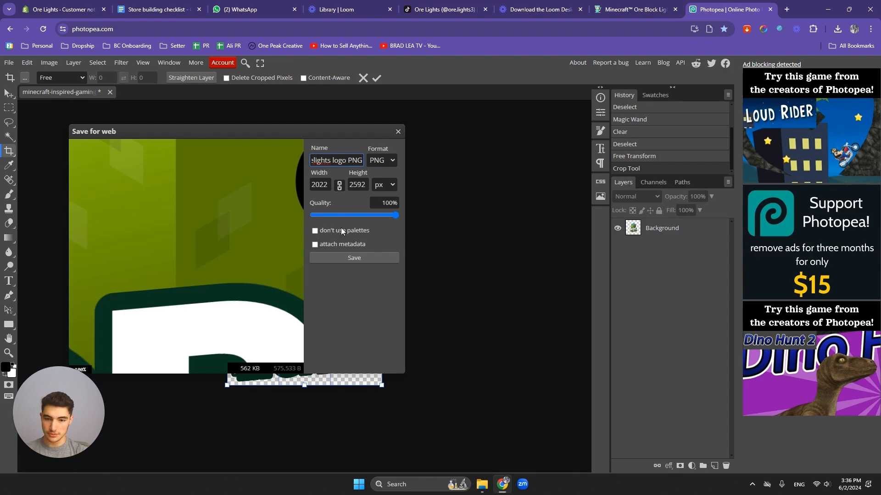
{"action": "left_click", "coordinate": [353, 257]}
{"action": "left_click", "coordinate": [366, 141]}
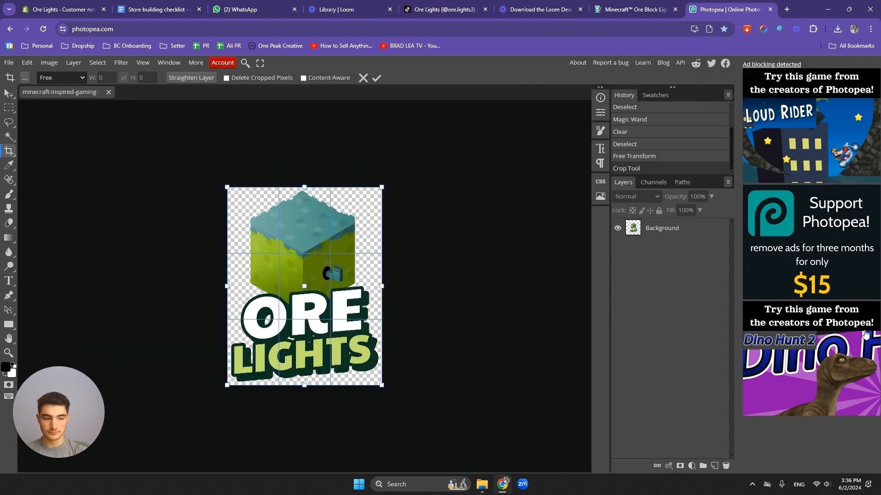
- Close Photopea, return to Shopify, and upload "ORelights logo PNG" as the email templates' logo
{"action": "left_click", "coordinate": [770, 9]}
{"action": "left_click", "coordinate": [450, 231]}
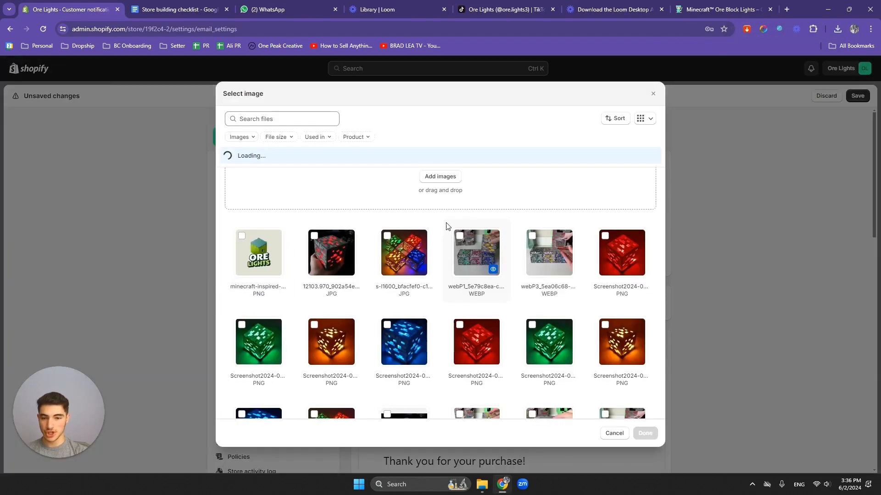
{"action": "left_click", "coordinate": [439, 178]}
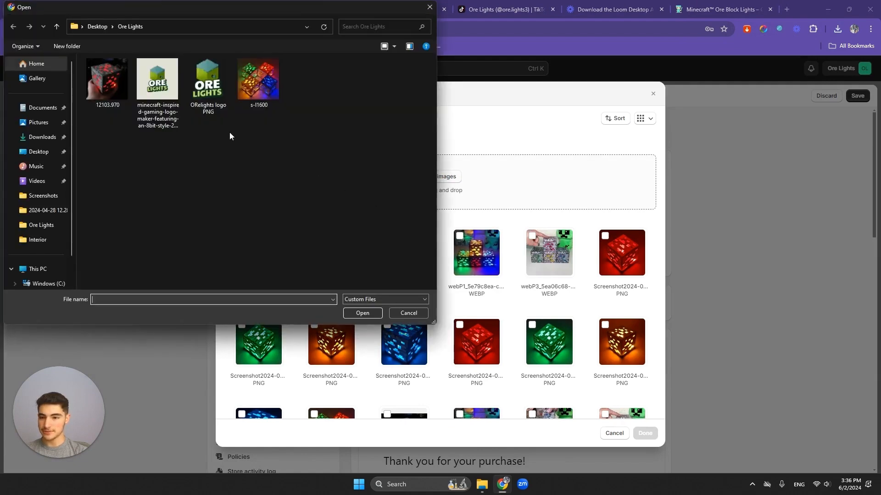
{"action": "double_click", "coordinate": [207, 84]}
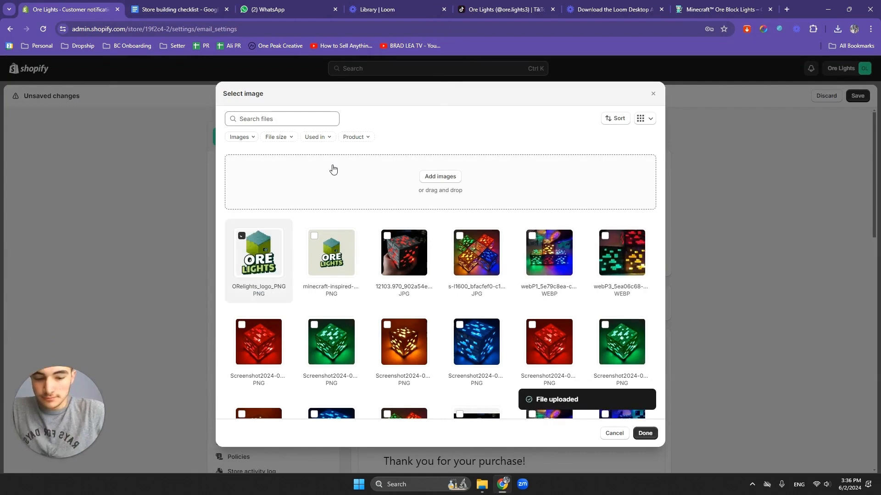
{"action": "left_click", "coordinate": [645, 433]}
- Sample the light green of the logo's LIGHTS lettering with ColorPick Eyedropper and set the email accent color to #C1D96C
{"action": "scroll", "coordinate": [471, 207], "scroll_direction": "down", "scroll_amount": 1}
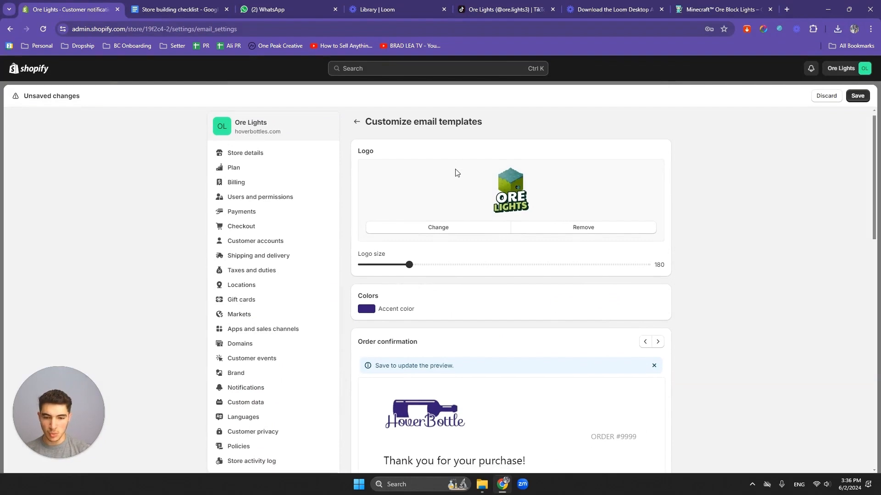
{"action": "scroll", "coordinate": [454, 238], "scroll_direction": "down", "scroll_amount": 1}
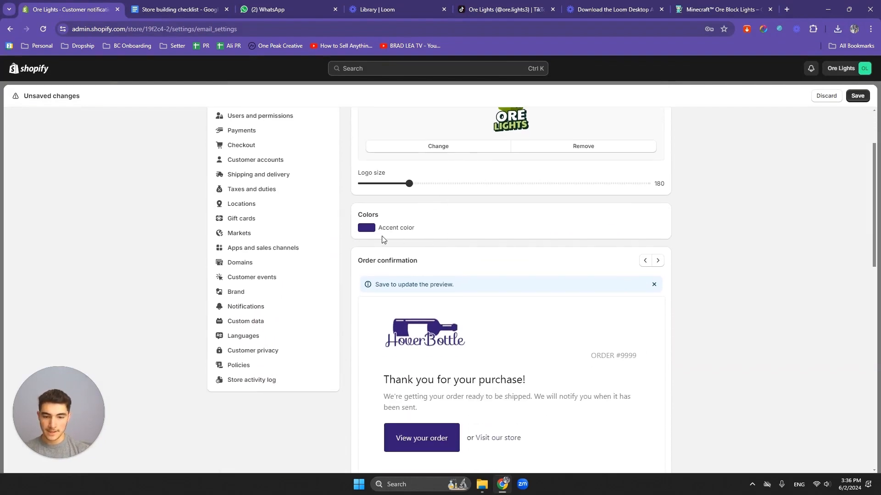
{"action": "scroll", "coordinate": [435, 231], "scroll_direction": "up", "scroll_amount": 2}
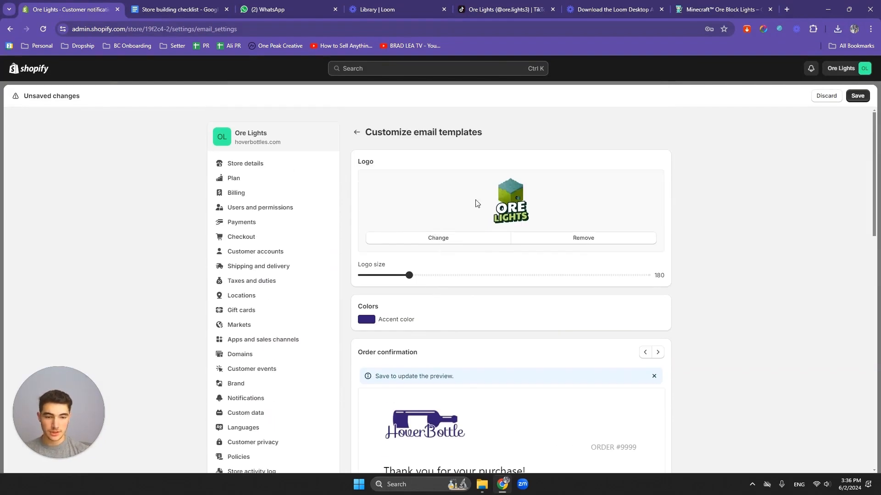
{"action": "left_click", "coordinate": [813, 29]}
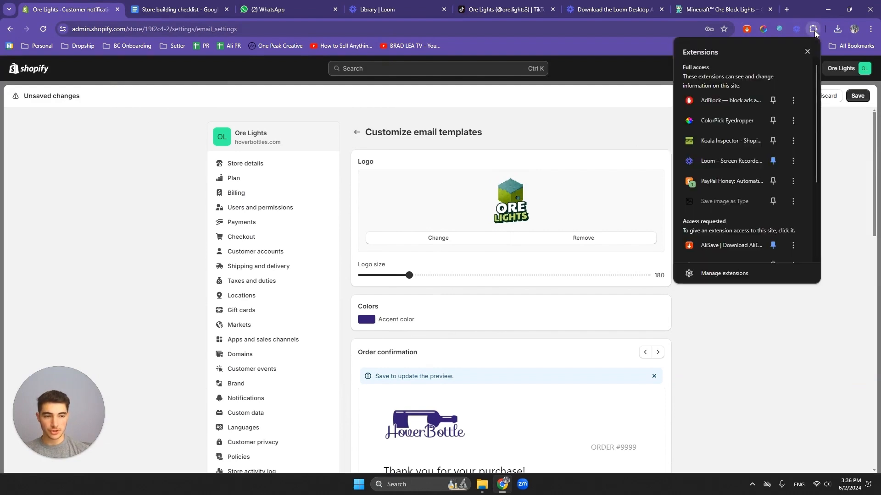
{"action": "left_click", "coordinate": [726, 123]}
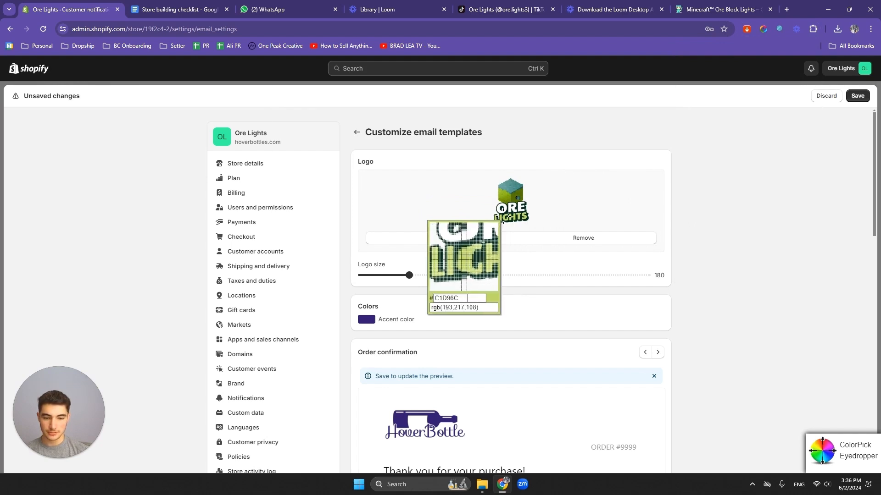
{"action": "left_click", "coordinate": [503, 222]}
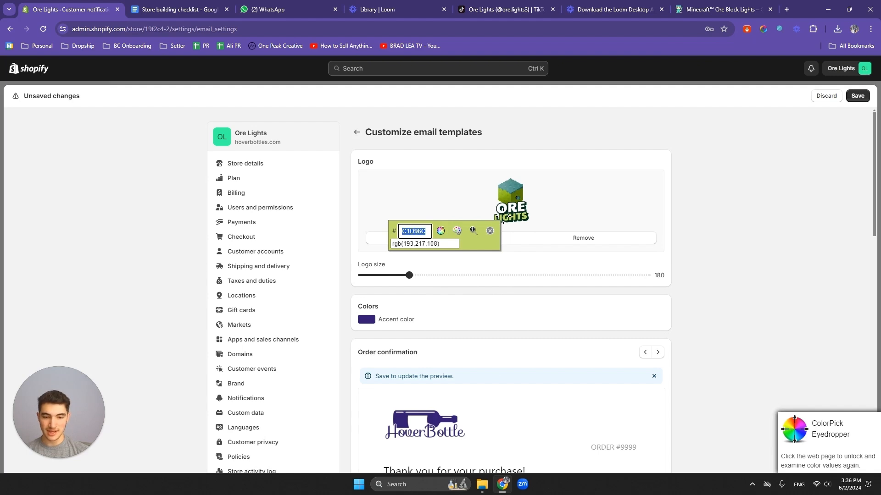
{"action": "left_click", "coordinate": [490, 231]}
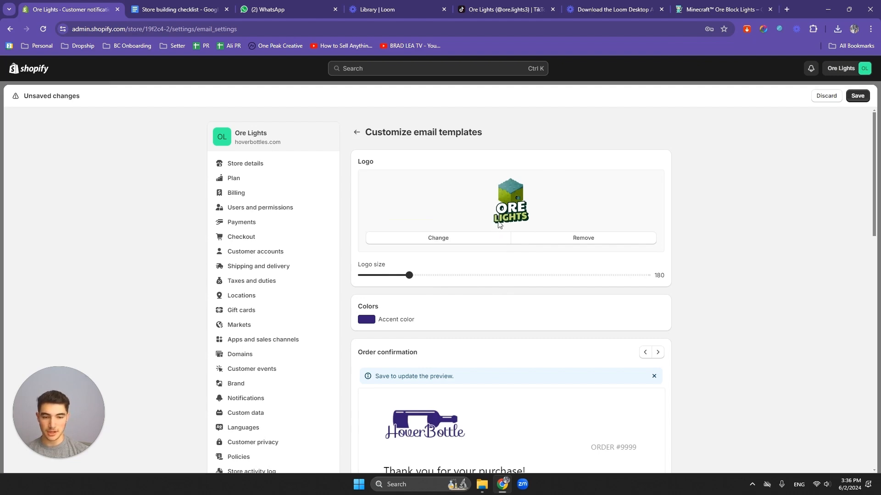
{"action": "left_click", "coordinate": [370, 320]}
{"action": "key", "text": "ctrl+a"}
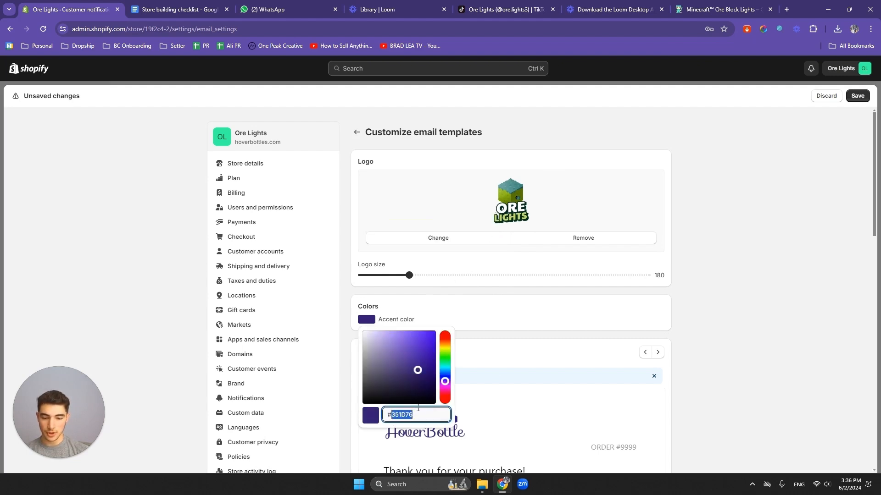
{"action": "type", "text": "#C1D96C"}
{"action": "left_click", "coordinate": [347, 340]}
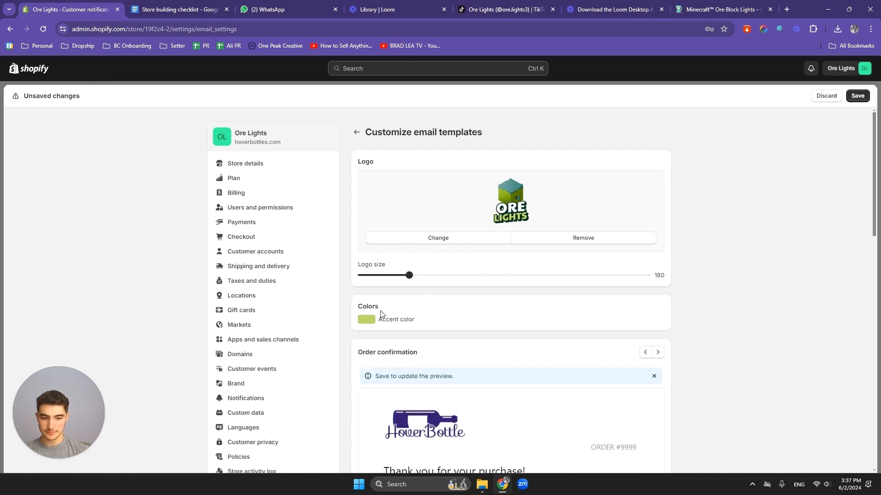
- Sample the dark green outline of the ORE lettering with ColorPick Eyedropper and set the email accent color to #093222
{"action": "scroll", "coordinate": [364, 224], "scroll_direction": "down", "scroll_amount": 2}
{"action": "scroll", "coordinate": [363, 223], "scroll_direction": "up", "scroll_amount": 2}
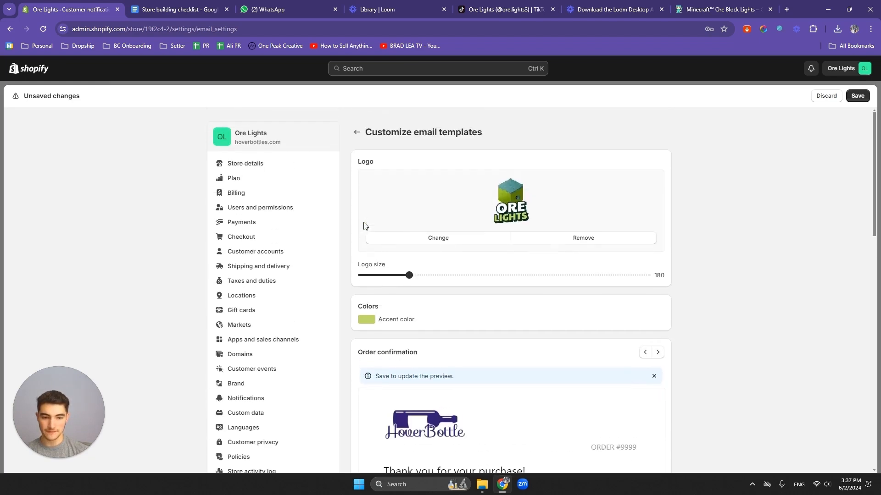
{"action": "scroll", "coordinate": [363, 224], "scroll_direction": "down", "scroll_amount": 1}
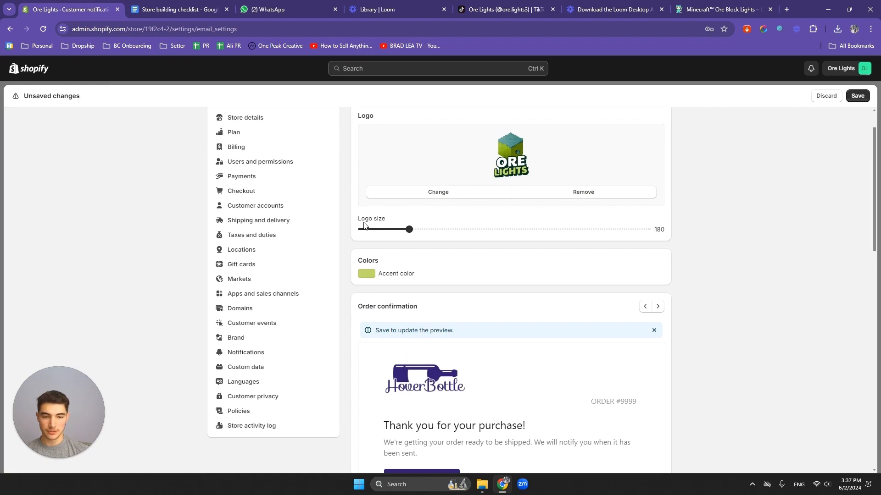
{"action": "scroll", "coordinate": [363, 224], "scroll_direction": "up", "scroll_amount": 1}
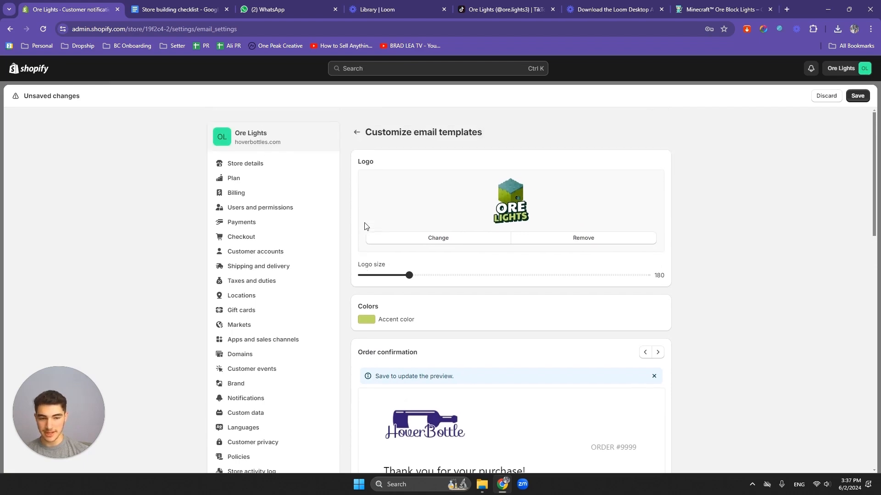
{"action": "left_click", "coordinate": [813, 29]}
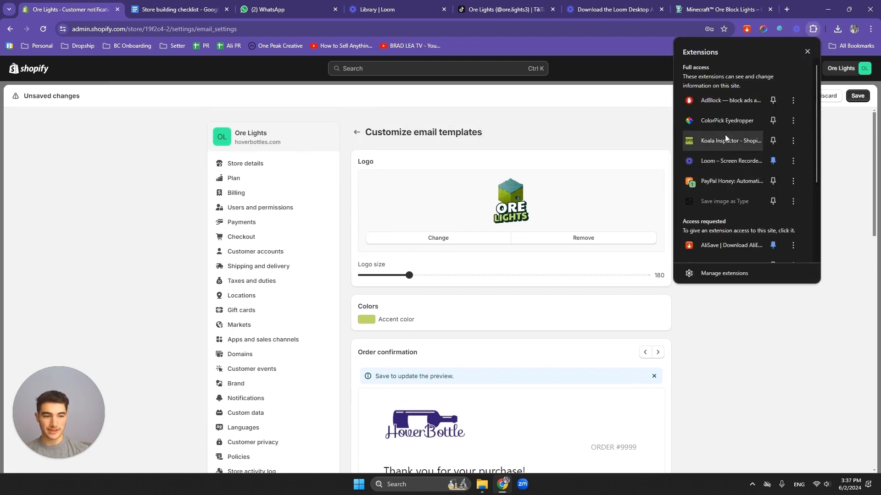
{"action": "left_click", "coordinate": [725, 122]}
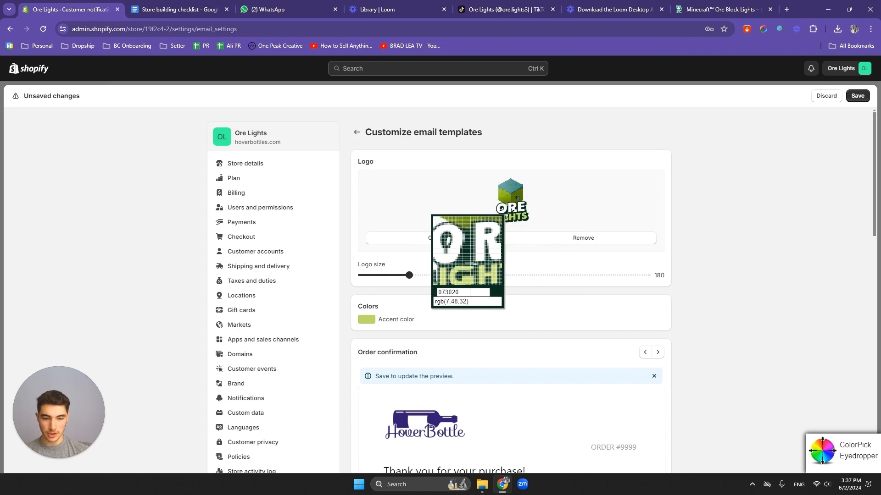
{"action": "left_click", "coordinate": [501, 209]}
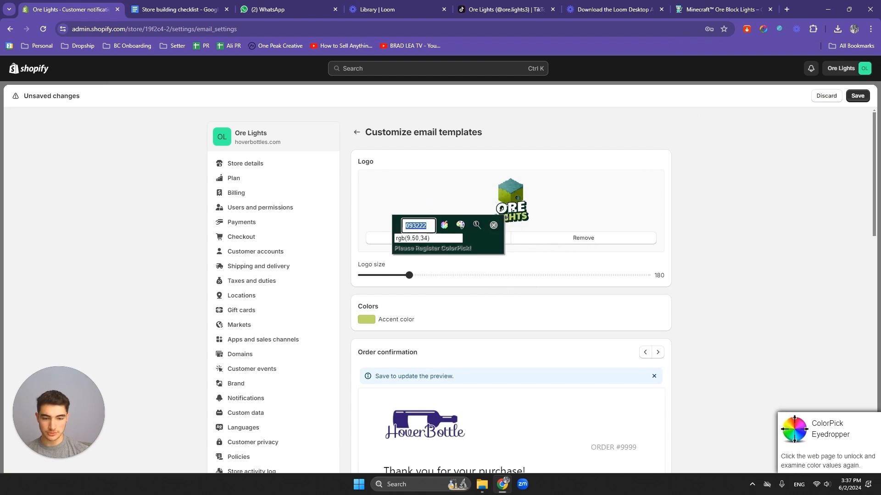
{"action": "left_click", "coordinate": [495, 226]}
{"action": "left_click", "coordinate": [367, 320]}
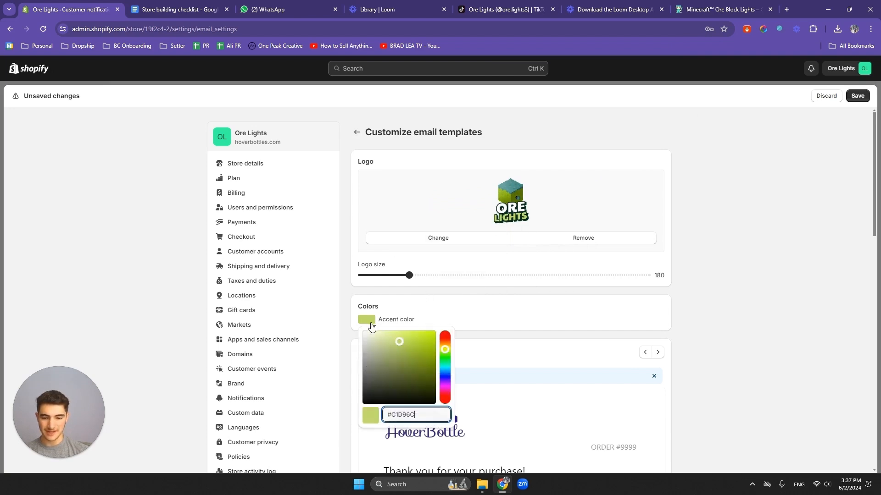
{"action": "double_click", "coordinate": [410, 414]}
{"action": "type", "text": "093222"}
{"action": "left_click", "coordinate": [366, 321]}
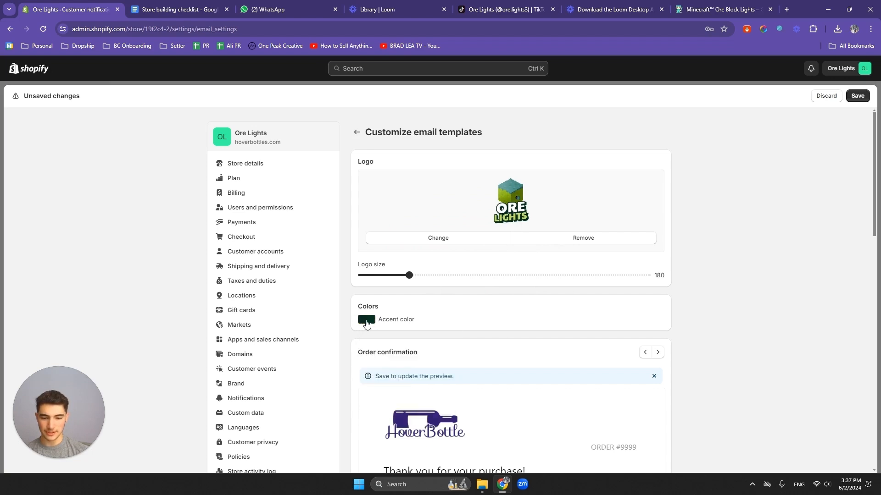
- Lighten the email accent color to #164d34 and save the email template settings
{"action": "left_click", "coordinate": [366, 324]}
{"action": "left_click_drag", "start_coordinate": [420, 392], "coordinate": [416, 386]}
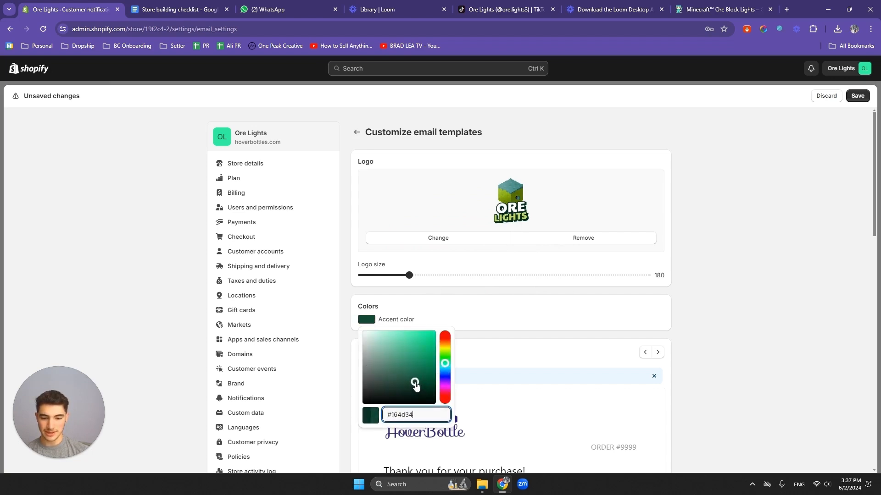
{"action": "left_click", "coordinate": [347, 294]}
{"action": "scroll", "coordinate": [376, 223], "scroll_direction": "down", "scroll_amount": 3}
{"action": "scroll", "coordinate": [384, 226], "scroll_direction": "down", "scroll_amount": 2}
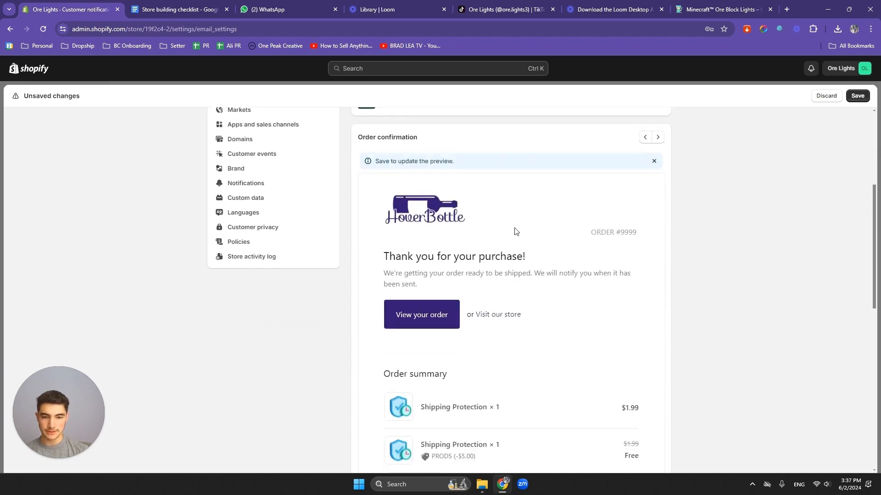
{"action": "scroll", "coordinate": [514, 232], "scroll_direction": "up", "scroll_amount": 3}
{"action": "left_click", "coordinate": [361, 231]}
{"action": "double_click", "coordinate": [407, 323]}
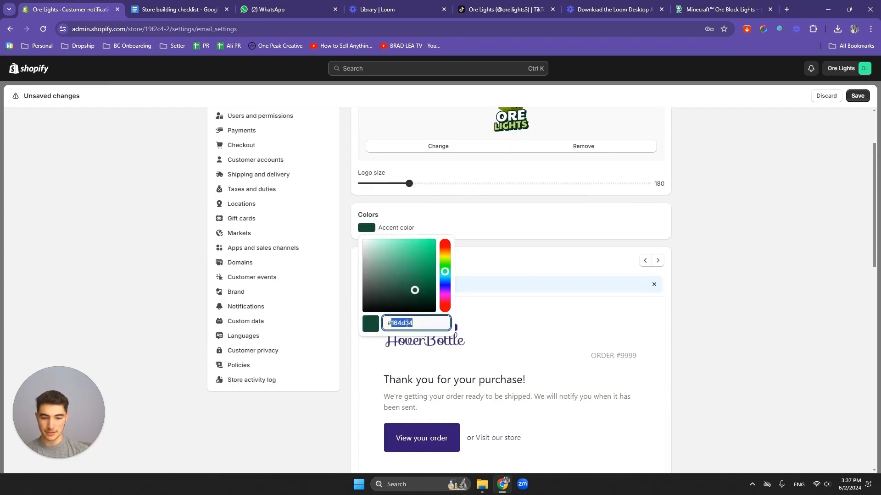
{"action": "left_click", "coordinate": [363, 350]}
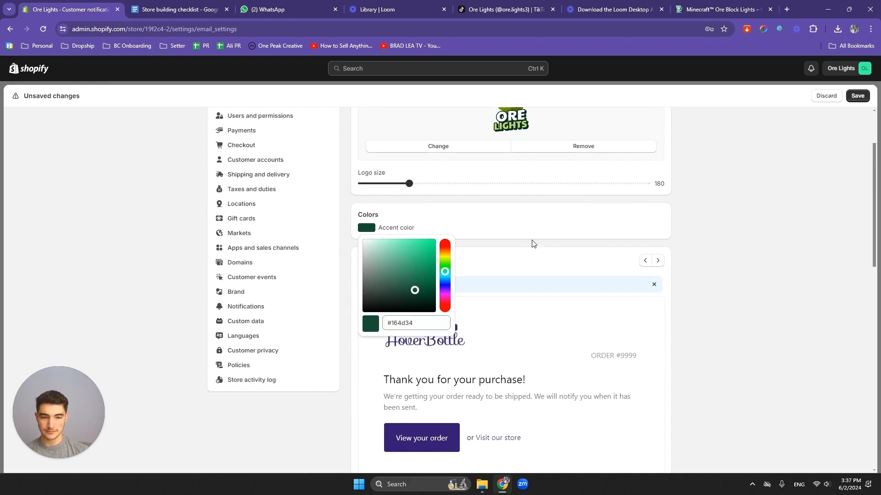
{"action": "left_click", "coordinate": [738, 234]}
{"action": "left_click", "coordinate": [858, 97]}
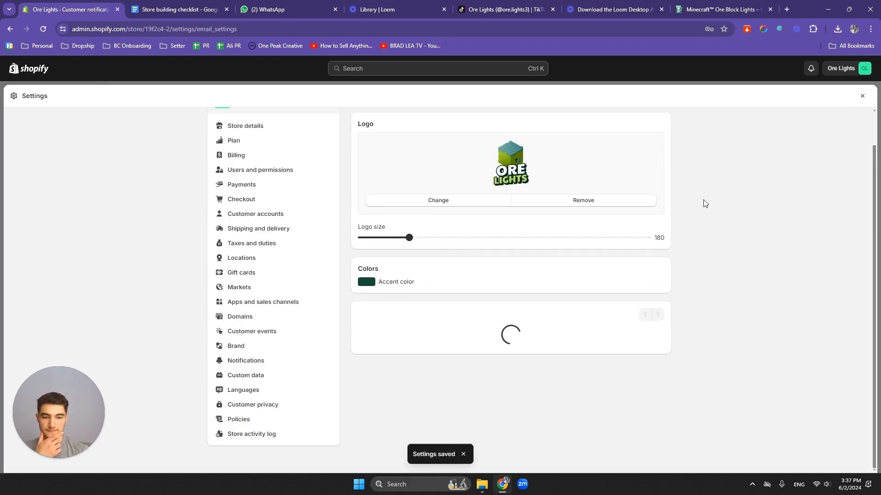
- Review the order confirmation preview, reduce the email logo size to 89 and save
{"action": "scroll", "coordinate": [705, 210], "scroll_direction": "down", "scroll_amount": 1}
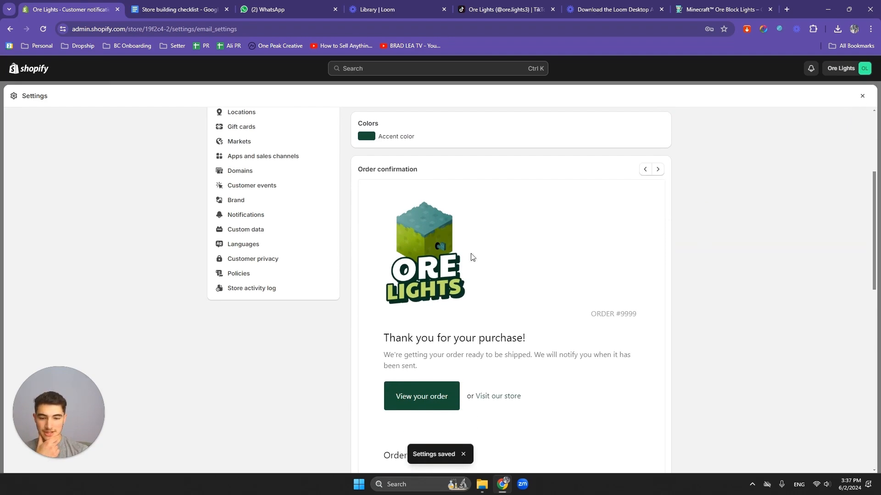
{"action": "scroll", "coordinate": [455, 281], "scroll_direction": "down", "scroll_amount": 2}
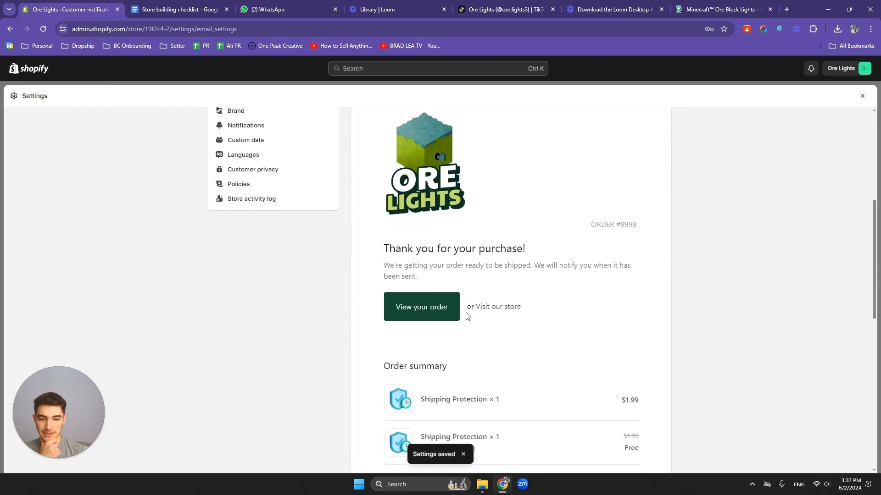
{"action": "scroll", "coordinate": [537, 289], "scroll_direction": "down", "scroll_amount": 2}
{"action": "scroll", "coordinate": [539, 287], "scroll_direction": "up", "scroll_amount": 5}
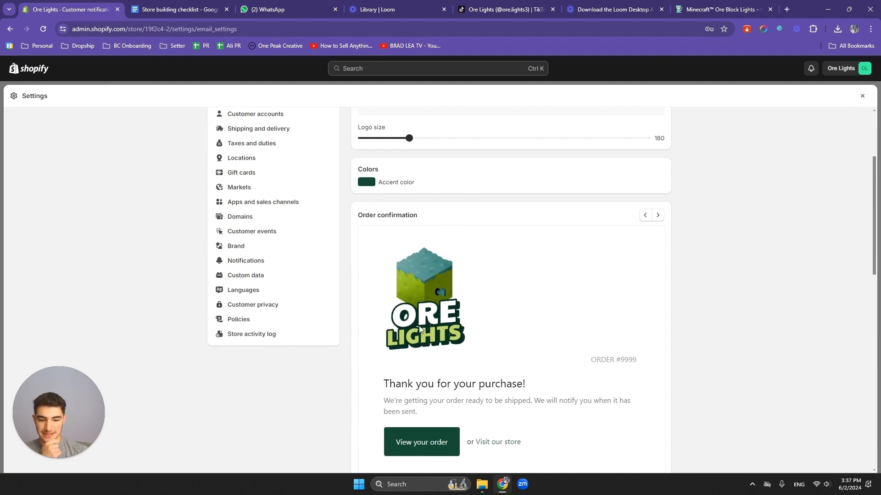
{"action": "scroll", "coordinate": [466, 291], "scroll_direction": "down", "scroll_amount": 1}
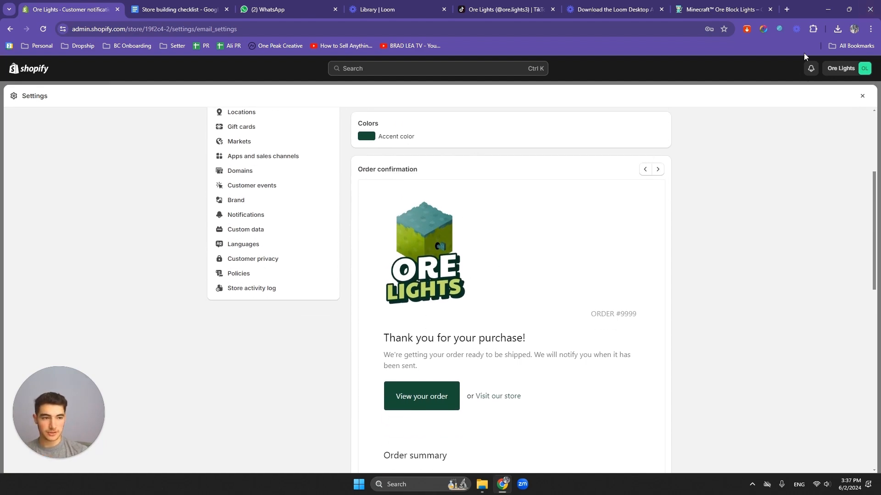
{"action": "scroll", "coordinate": [496, 239], "scroll_direction": "up", "scroll_amount": 2}
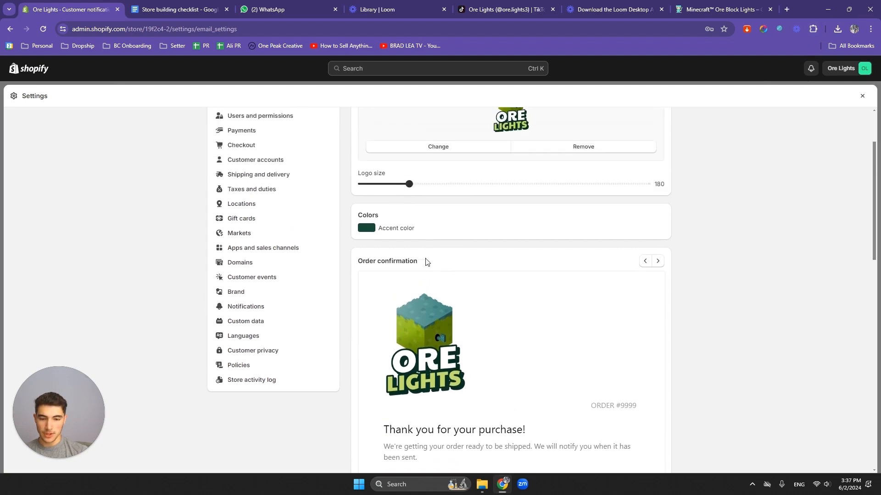
{"action": "left_click_drag", "start_coordinate": [407, 183], "coordinate": [385, 184]}
{"action": "left_click", "coordinate": [857, 95]}
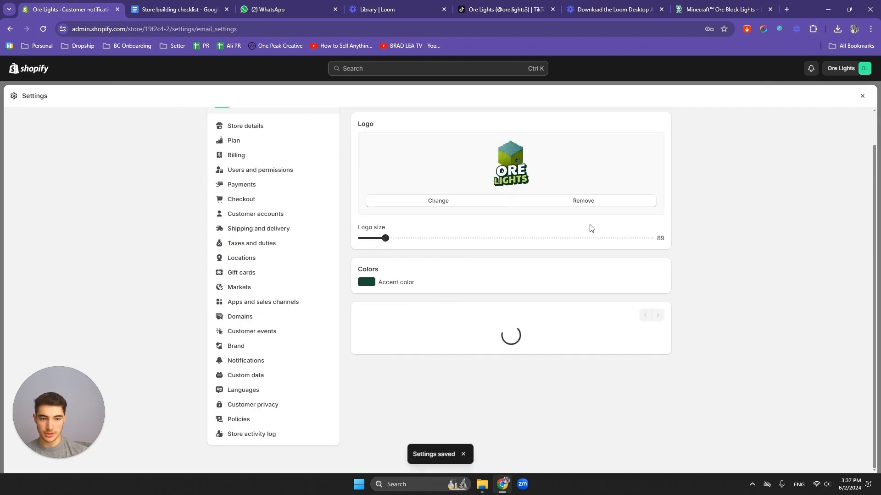
- Reduce the email logo size further to 60 and save the settings
{"action": "scroll", "coordinate": [520, 229], "scroll_direction": "down", "scroll_amount": 2}
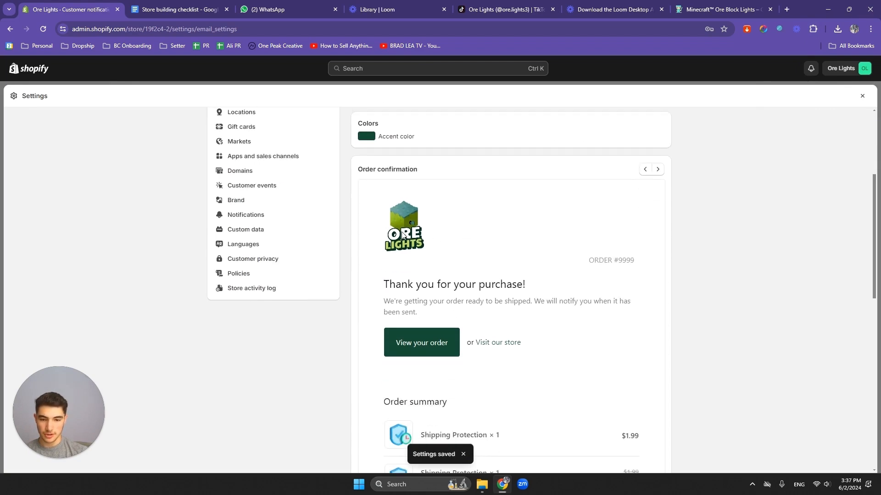
{"action": "scroll", "coordinate": [402, 235], "scroll_direction": "up", "scroll_amount": 3}
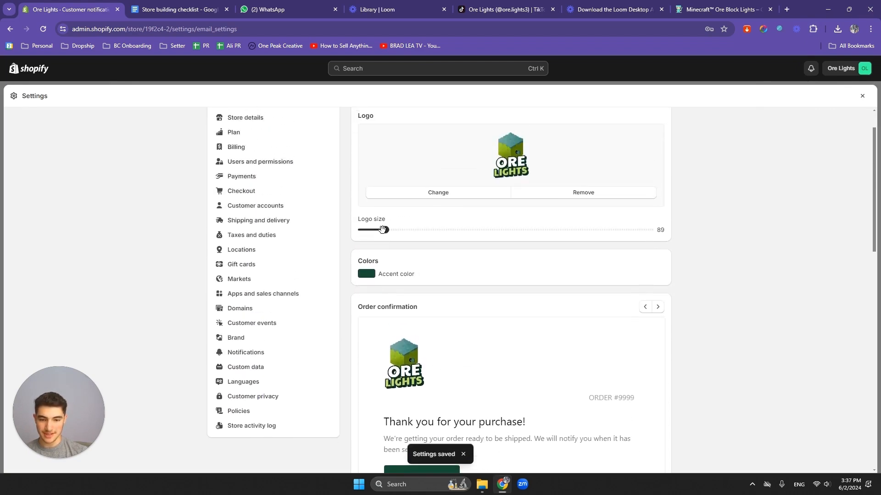
{"action": "left_click_drag", "start_coordinate": [382, 229], "coordinate": [377, 229]}
{"action": "left_click", "coordinate": [857, 96]}
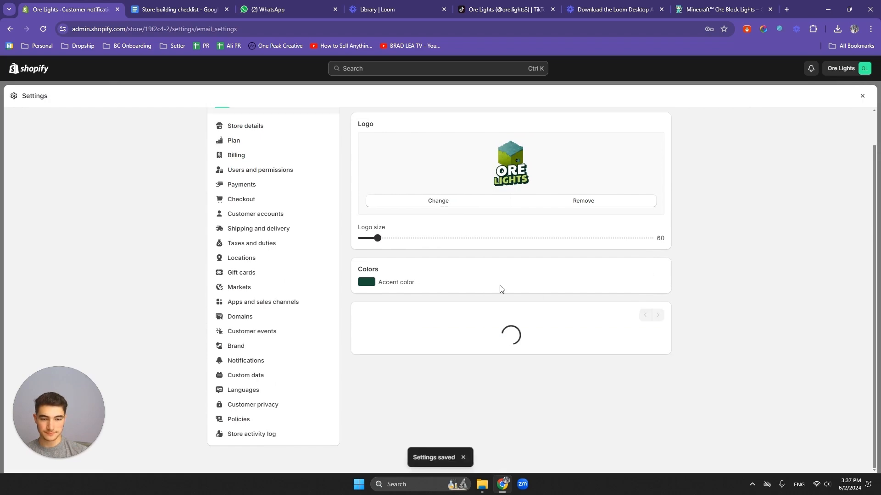
- Set the email logo size to 104, save, and check the order confirmation preview
{"action": "scroll", "coordinate": [481, 277], "scroll_direction": "down", "scroll_amount": 3}
{"action": "scroll", "coordinate": [413, 234], "scroll_direction": "up", "scroll_amount": 3}
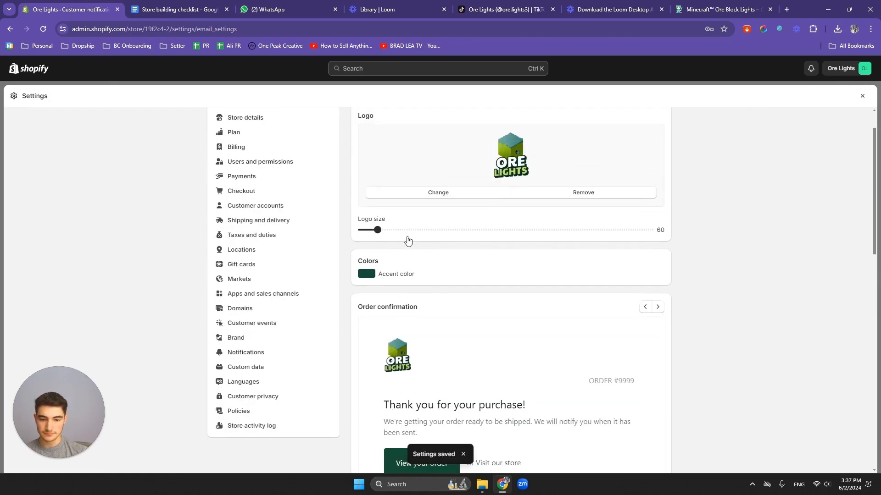
{"action": "left_click_drag", "start_coordinate": [378, 230], "coordinate": [388, 229]}
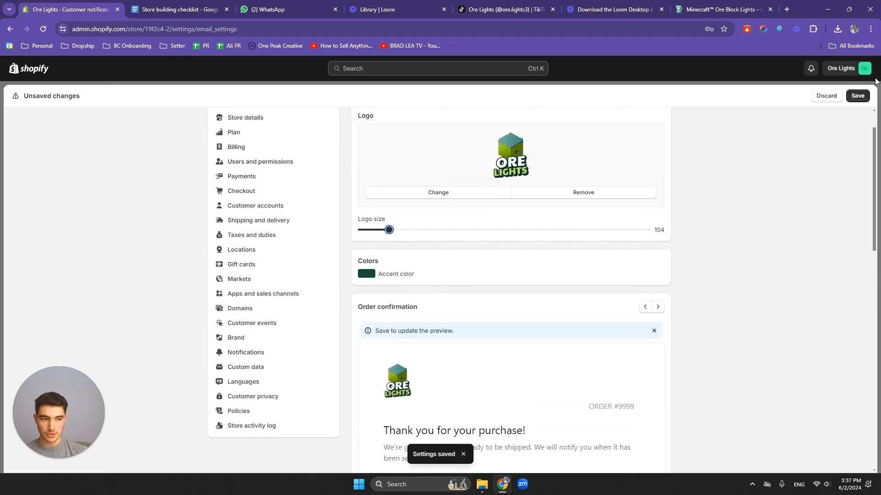
{"action": "left_click", "coordinate": [857, 96]}
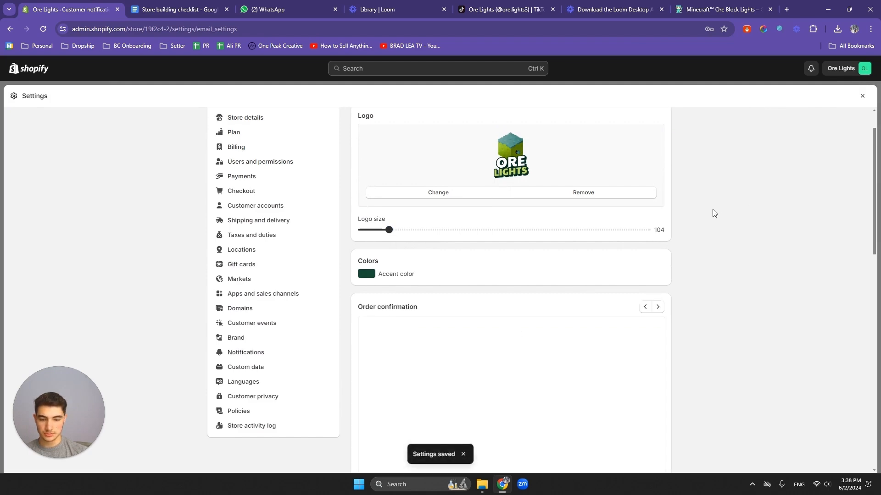
{"action": "scroll", "coordinate": [715, 211], "scroll_direction": "down", "scroll_amount": 2}
{"action": "scroll", "coordinate": [461, 298], "scroll_direction": "down", "scroll_amount": 11}
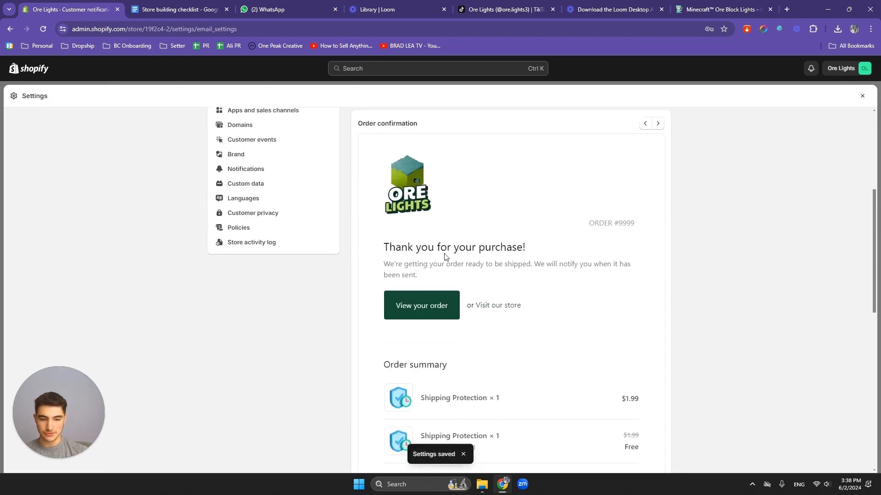
{"action": "scroll", "coordinate": [484, 255], "scroll_direction": "up", "scroll_amount": 13}
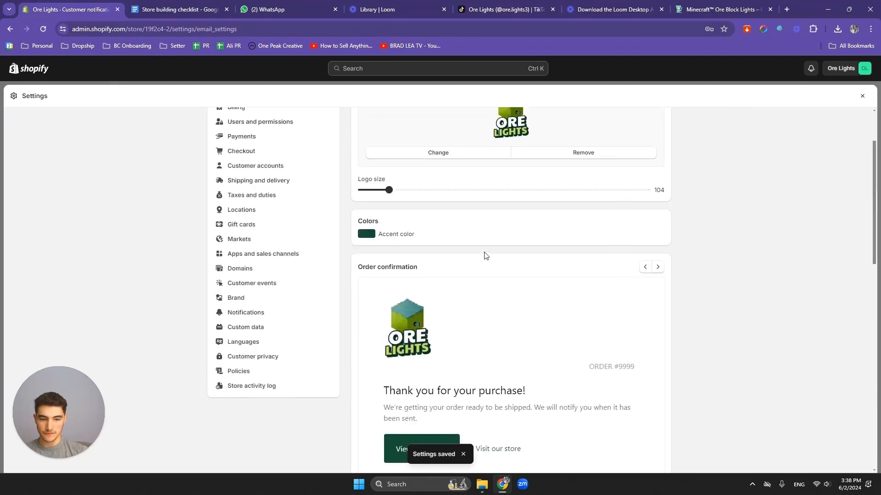
- Consult the store building checklist in Google Docs, return to Shopify and close the settings
{"action": "left_click", "coordinate": [159, 9]}
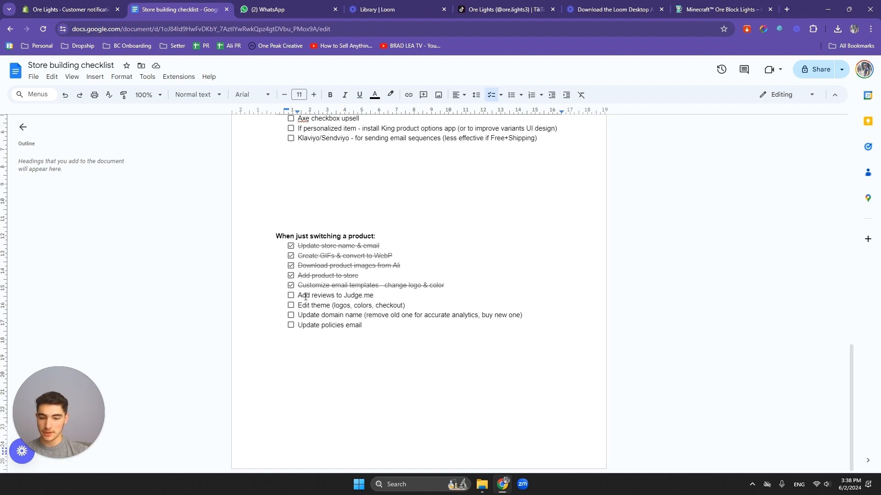
{"action": "left_click", "coordinate": [92, 10]}
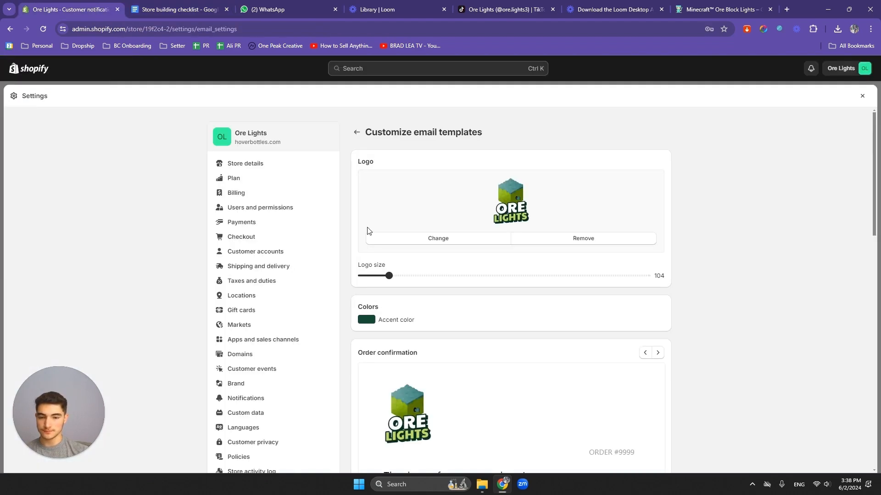
{"action": "left_click", "coordinate": [862, 96]}
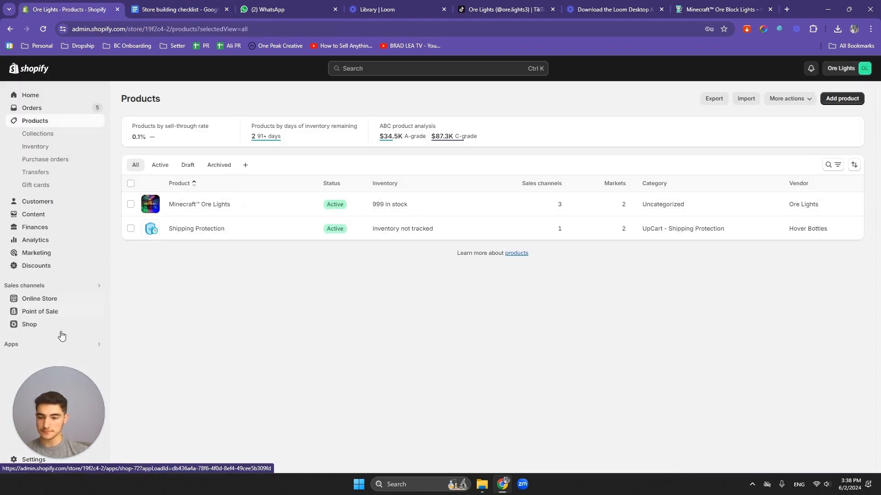
- Search the store's apps for "judge me" and open the Judge.me AliExpress Reviews listing in the Shopify App Store
{"action": "left_click", "coordinate": [62, 347]}
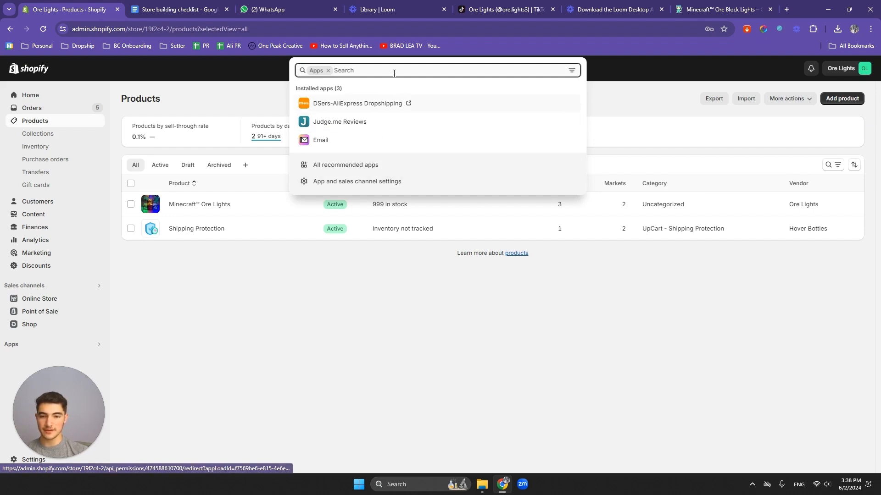
{"action": "type", "text": "ludge me im"}
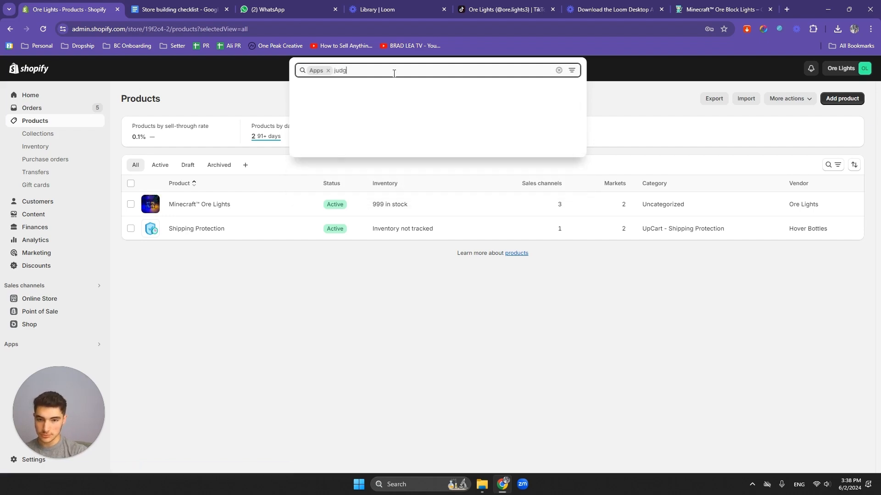
{"action": "type", "text": "port"}
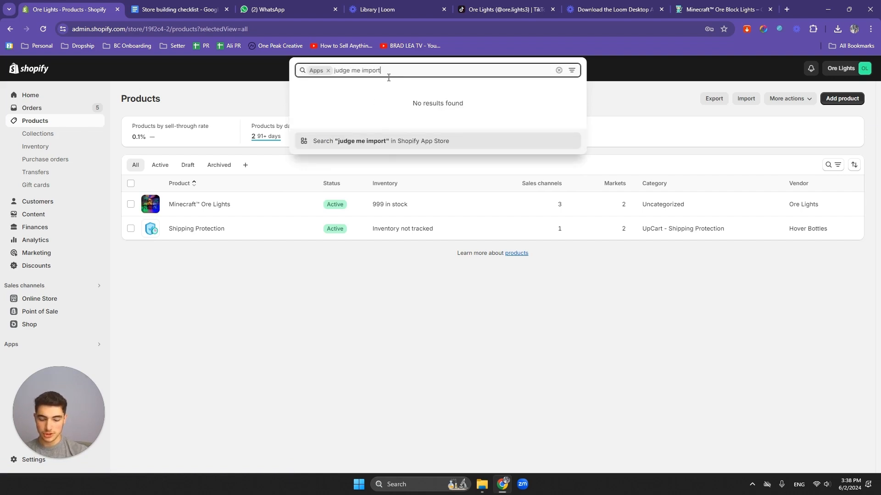
{"action": "key", "text": "BackSpace"}
{"action": "key", "text": "BackSpace"}
{"action": "key", "text": "BackSpace"}
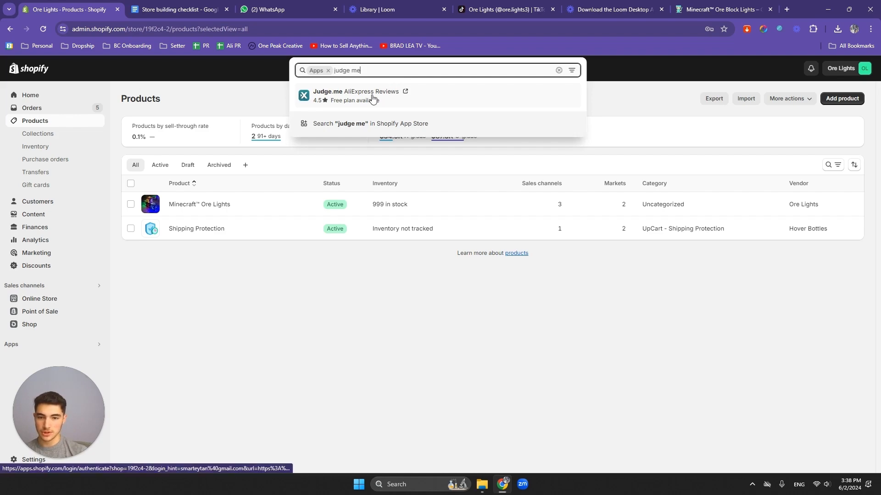
{"action": "left_click", "coordinate": [372, 96]}
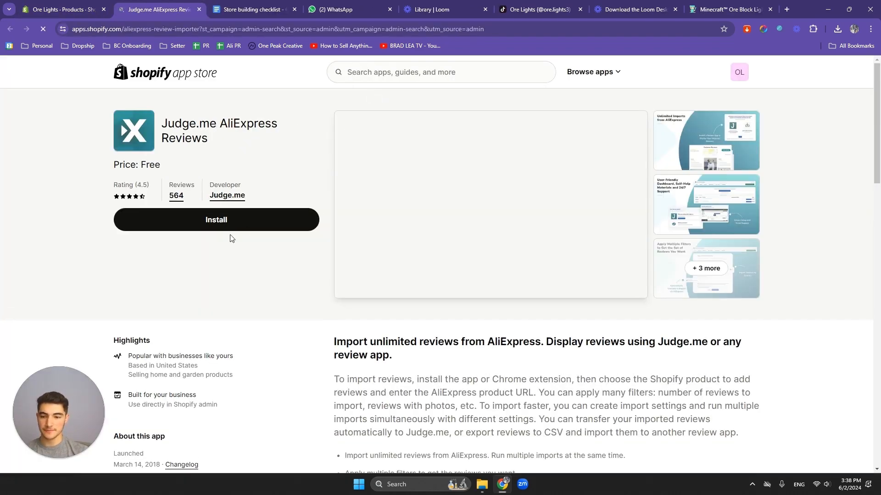
- Install the Judge.me AliExpress Reviews app on the store and proceed past its introductory dialogs
{"action": "left_click", "coordinate": [261, 252]}
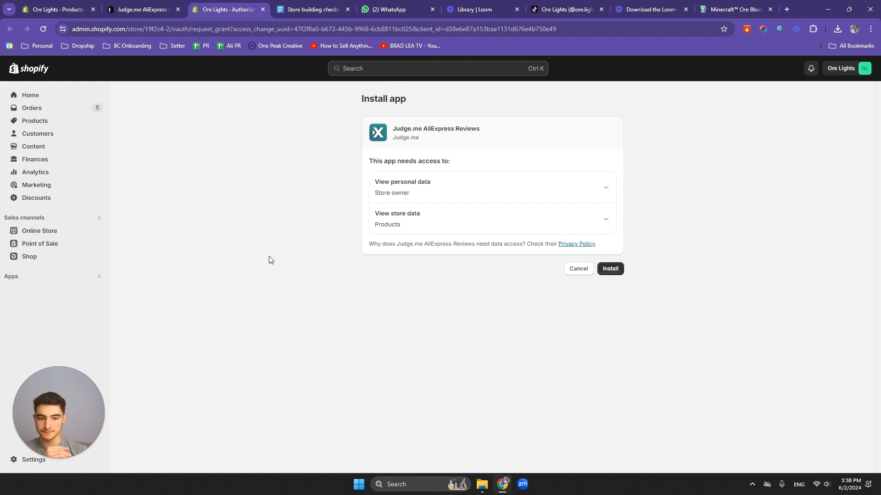
{"action": "left_click", "coordinate": [609, 270]}
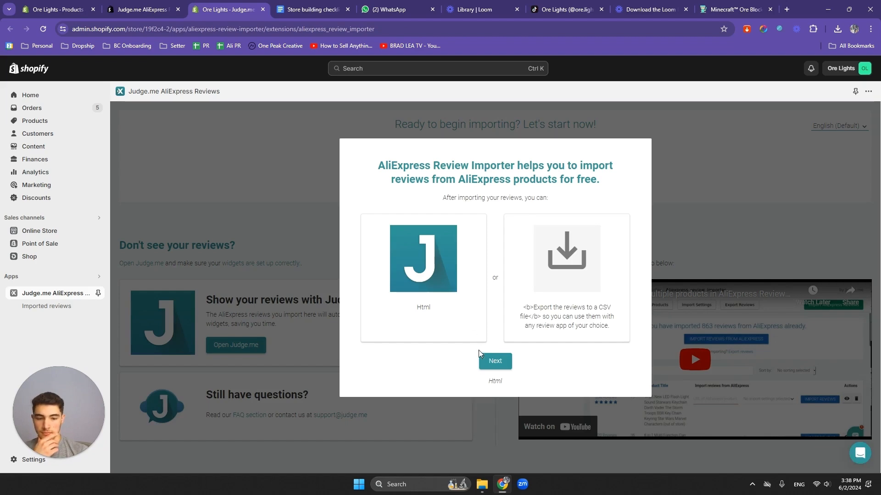
{"action": "left_click", "coordinate": [495, 361]}
{"action": "left_click", "coordinate": [628, 134]}
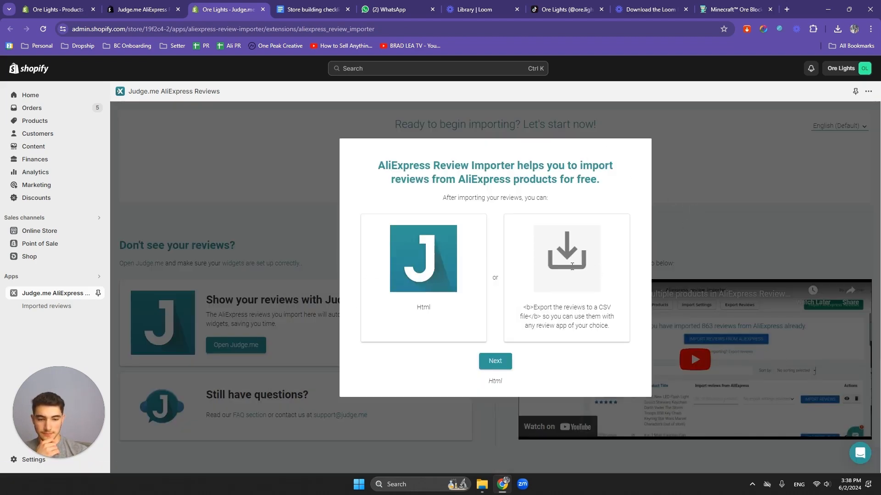
{"action": "left_click", "coordinate": [499, 366]}
{"action": "left_click", "coordinate": [495, 302]}
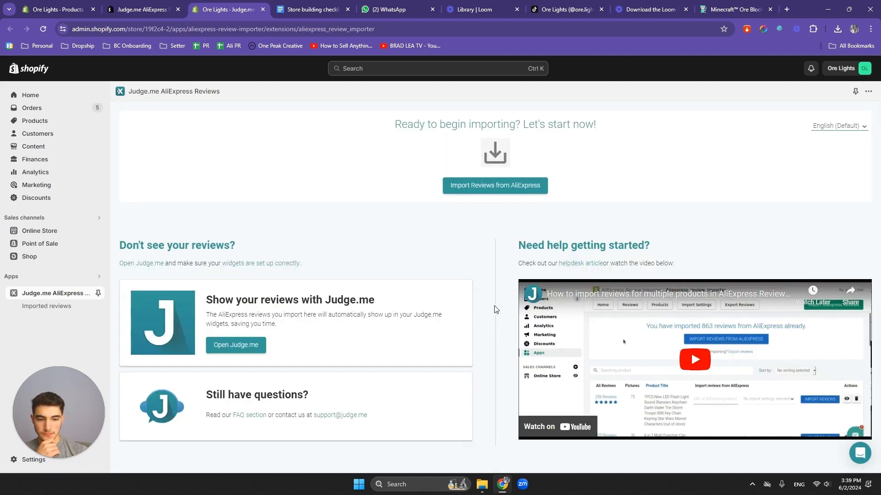
- Open aliexpress.com in a new browser tab and search for "minecraft lights"
{"action": "left_click", "coordinate": [786, 9]}
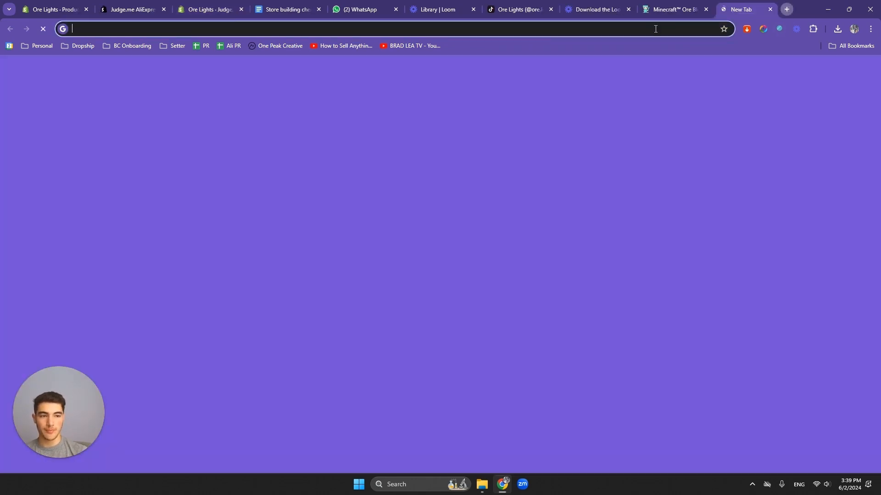
{"action": "type", "text": "aliexpress.com"}
{"action": "key", "text": "Return"}
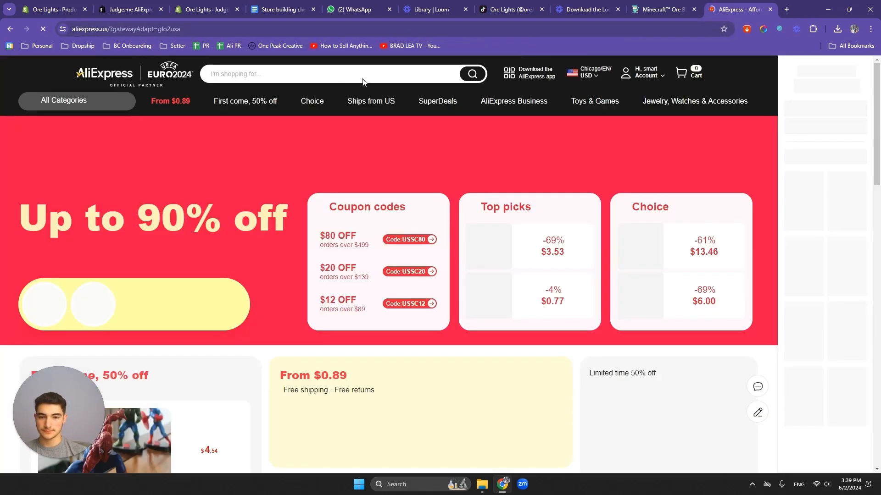
{"action": "left_click", "coordinate": [386, 71]}
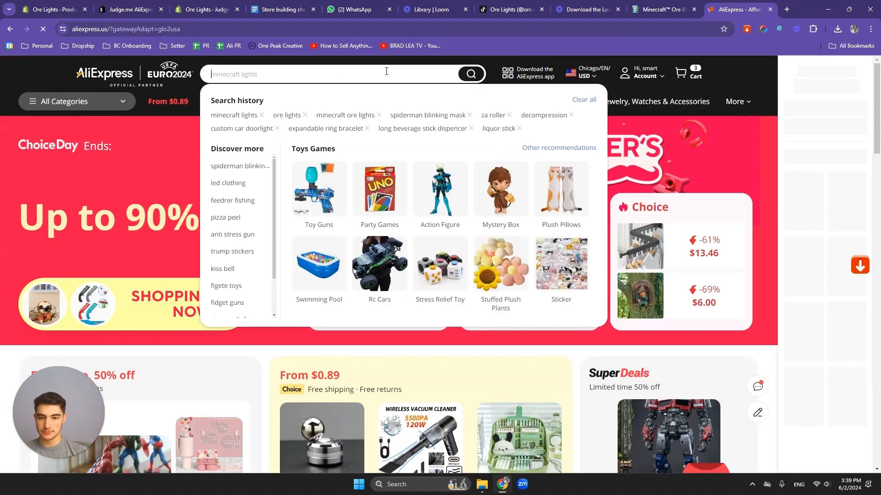
{"action": "type", "text": "mine"}
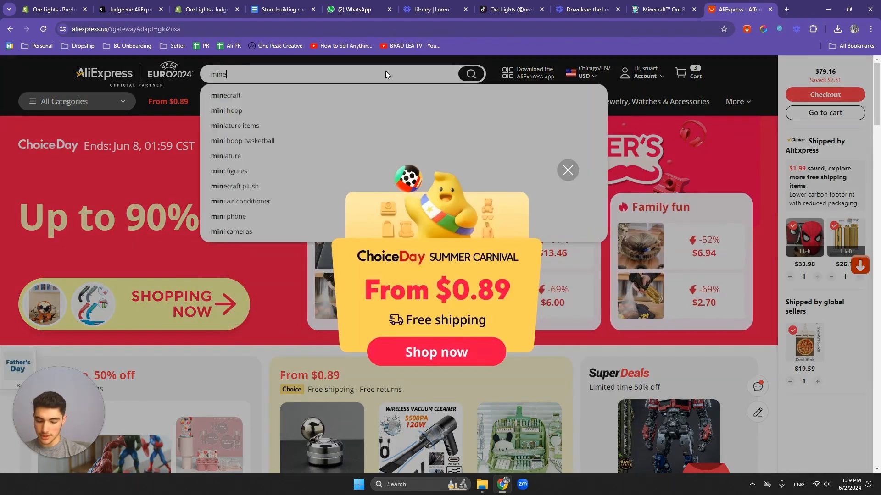
{"action": "type", "text": "craft lights"}
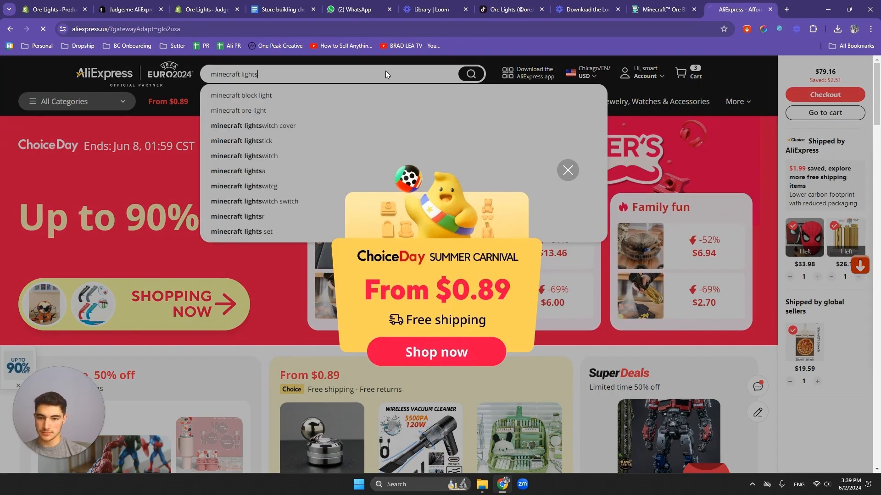
{"action": "key", "text": "Return"}
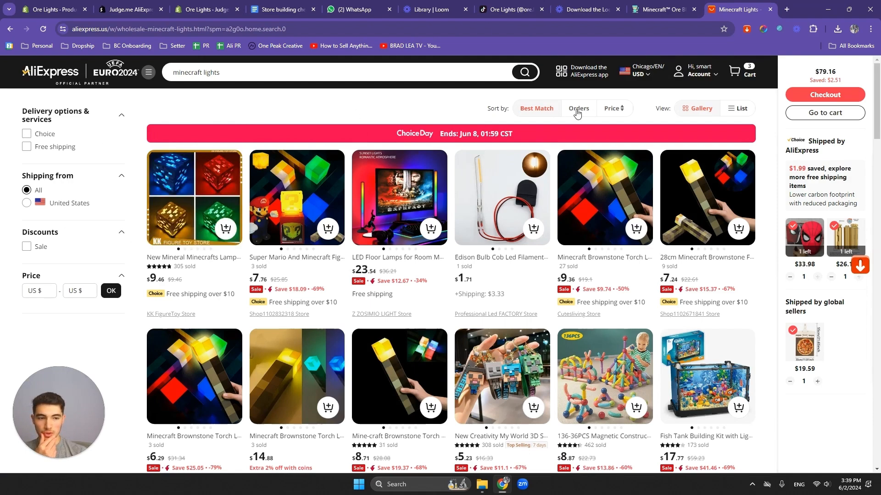
- Open the New Mineral Minecrafts Lamp listing in its own tab, check its rating, and close the search results tab
{"action": "middle_click", "coordinate": [188, 192]}
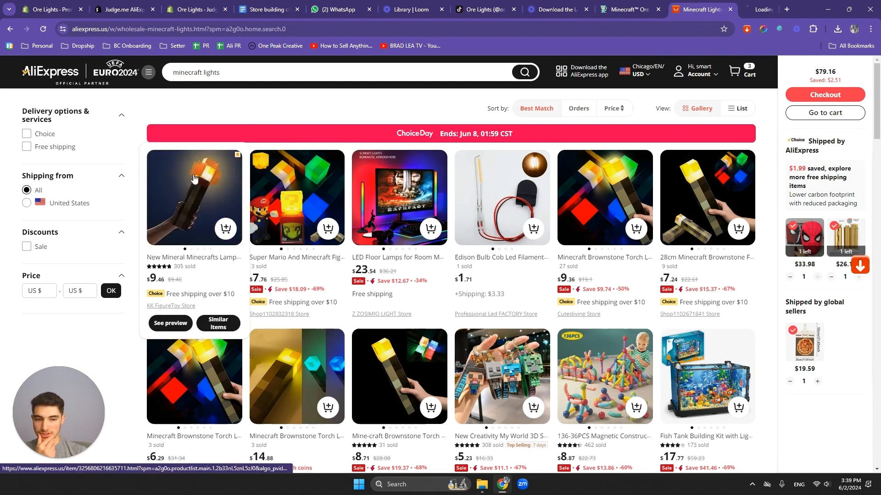
{"action": "scroll", "coordinate": [189, 202], "scroll_direction": "down", "scroll_amount": 5}
{"action": "scroll", "coordinate": [135, 225], "scroll_direction": "down", "scroll_amount": 5}
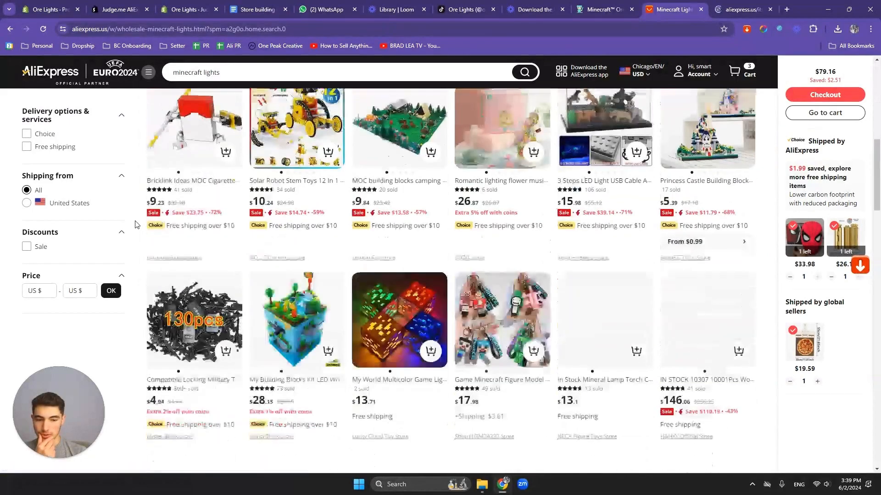
{"action": "scroll", "coordinate": [136, 225], "scroll_direction": "up", "scroll_amount": 10}
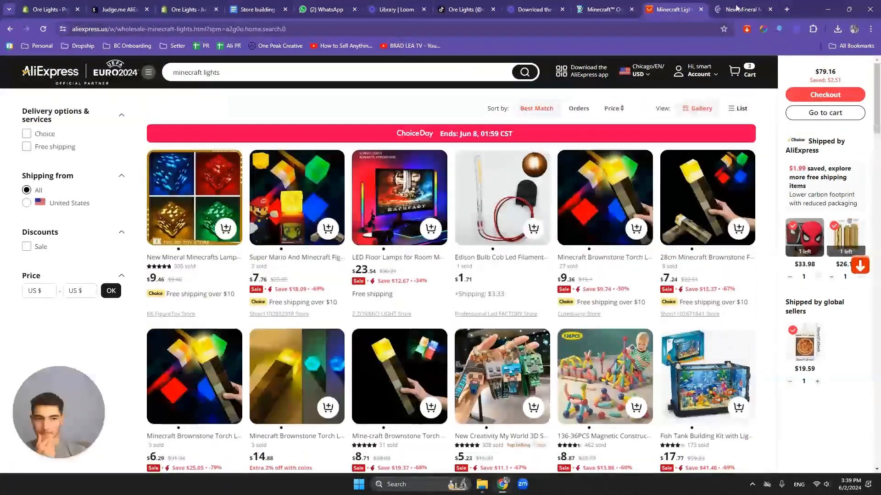
{"action": "left_click", "coordinate": [734, 9]}
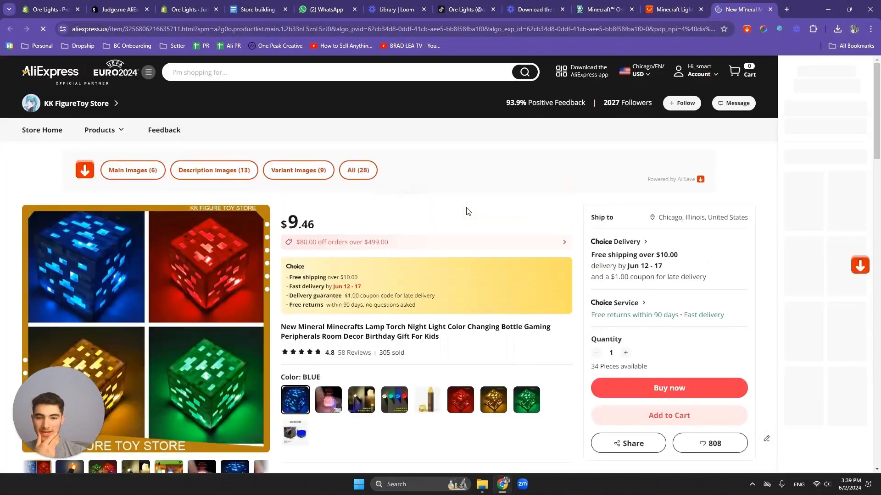
{"action": "scroll", "coordinate": [374, 255], "scroll_direction": "down", "scroll_amount": 2}
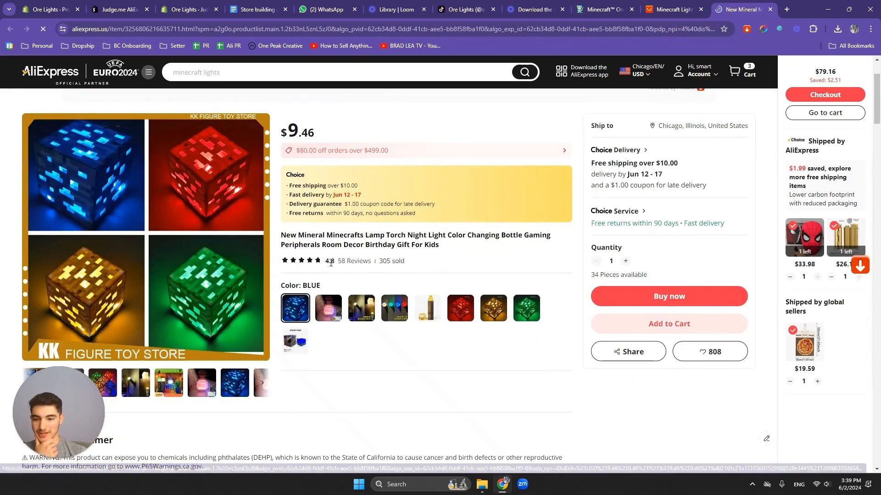
{"action": "left_click", "coordinate": [671, 14]}
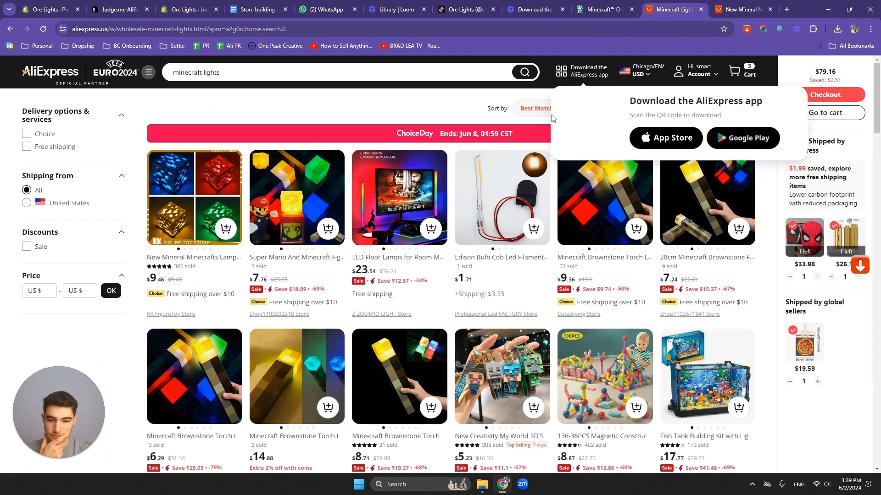
{"action": "left_click", "coordinate": [739, 9]}
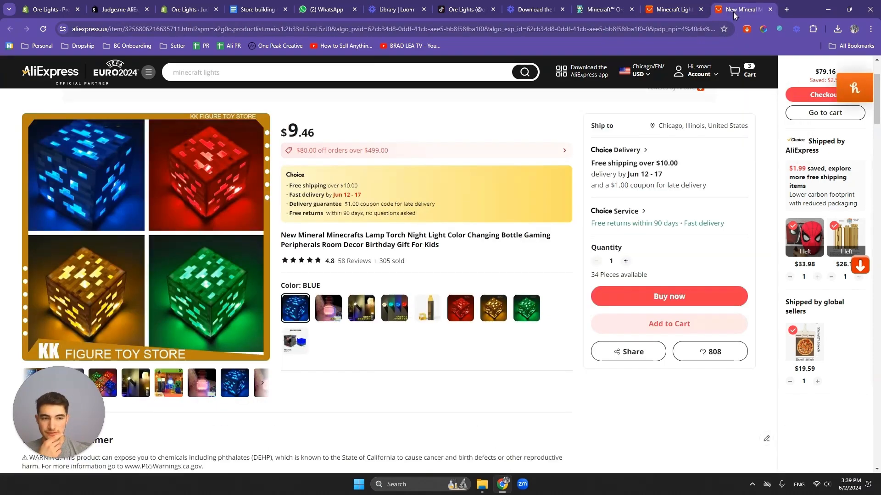
{"action": "left_click", "coordinate": [700, 10]}
- Open two Brownstone Torch listings from the related items in new tabs and compare their review ratings
{"action": "scroll", "coordinate": [328, 216], "scroll_direction": "down", "scroll_amount": 5}
{"action": "scroll", "coordinate": [328, 217], "scroll_direction": "down", "scroll_amount": 1}
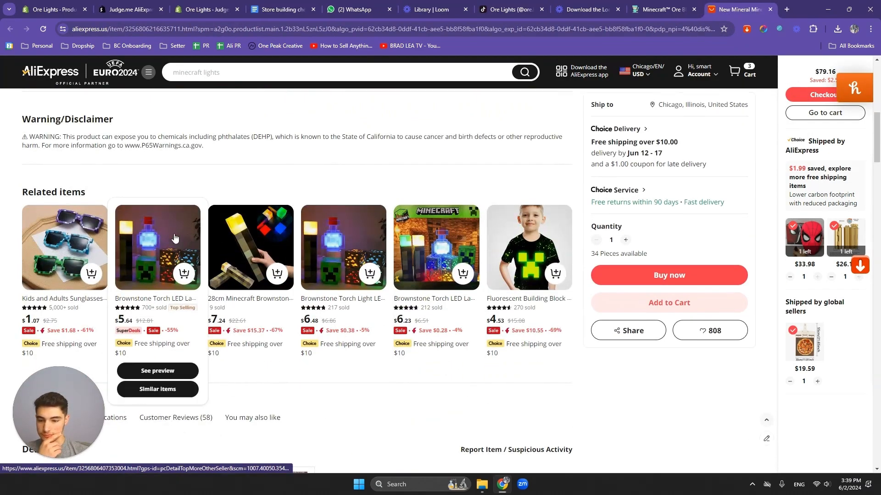
{"action": "middle_click", "coordinate": [333, 253]}
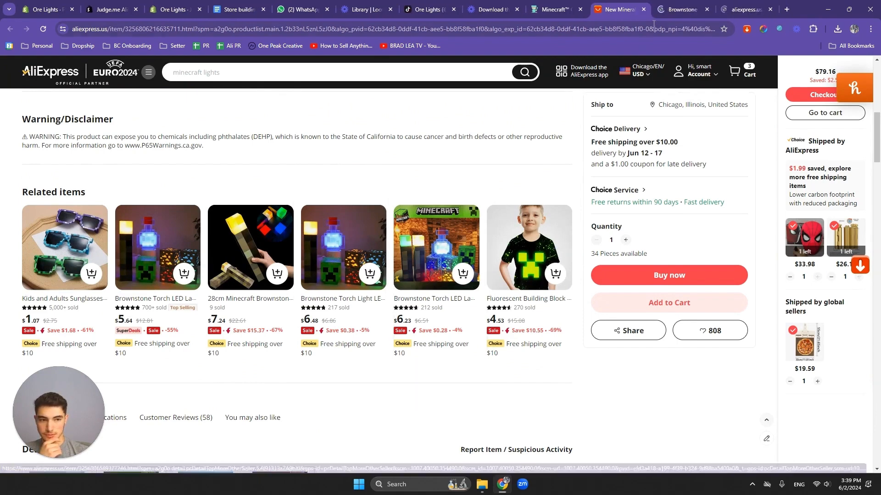
{"action": "left_click", "coordinate": [306, 310]}
{"action": "scroll", "coordinate": [340, 248], "scroll_direction": "down", "scroll_amount": 2}
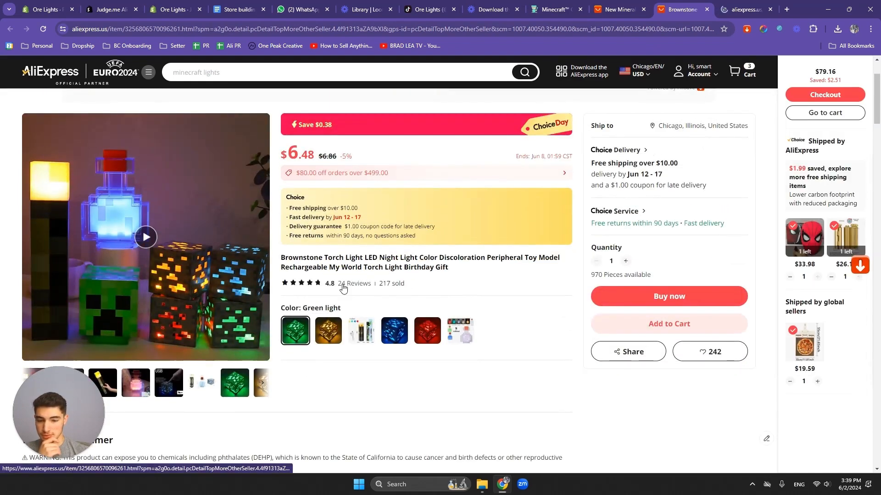
{"action": "left_click", "coordinate": [737, 11]}
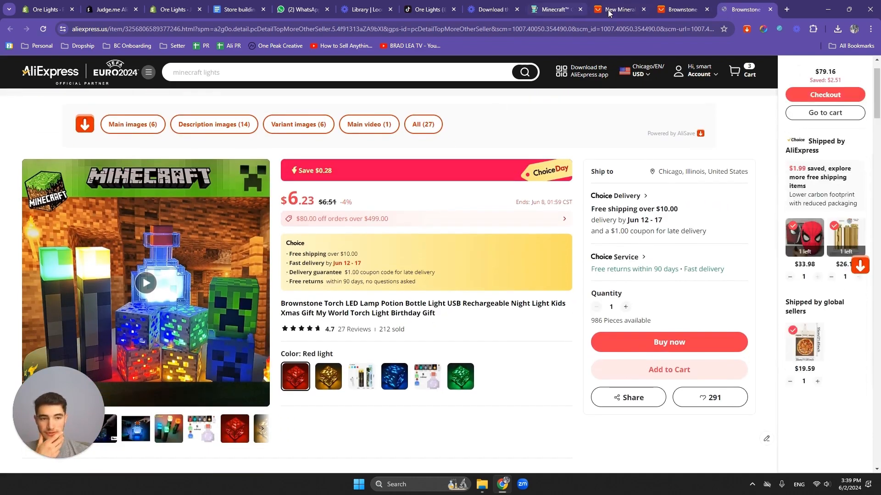
- Copy the New Mineral Minecrafts Lamp listing's URL, return to the Judge.me app in Shopify, and close the spare Shopify products tab
{"action": "left_click", "coordinate": [613, 10]}
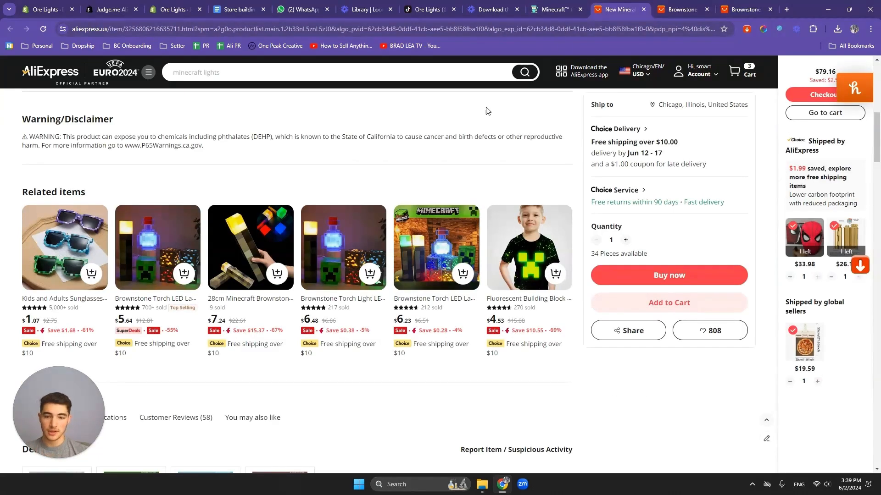
{"action": "scroll", "coordinate": [376, 151], "scroll_direction": "up", "scroll_amount": 15}
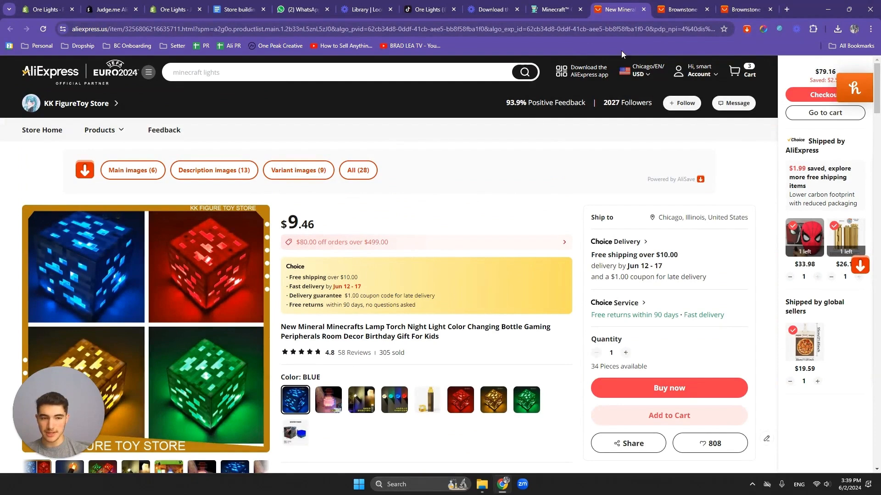
{"action": "left_click", "coordinate": [609, 29]}
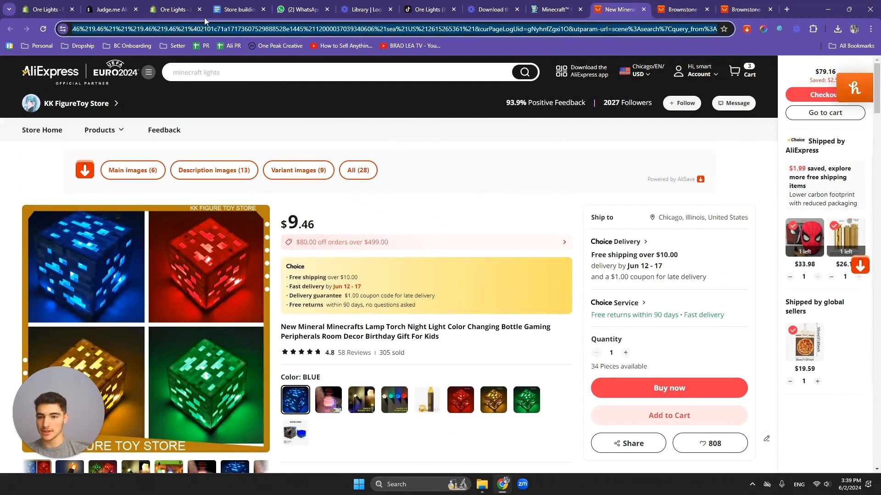
{"action": "left_click", "coordinate": [119, 9]}
{"action": "left_click", "coordinate": [172, 12]}
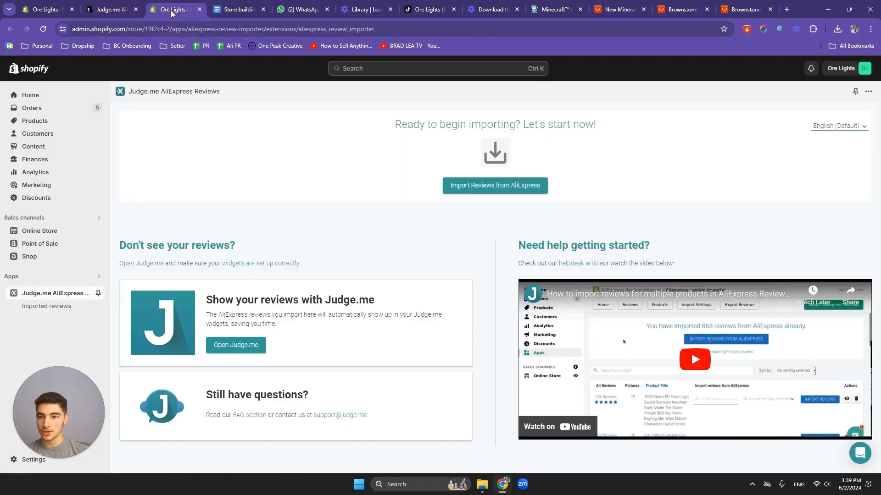
{"action": "left_click", "coordinate": [72, 9]}
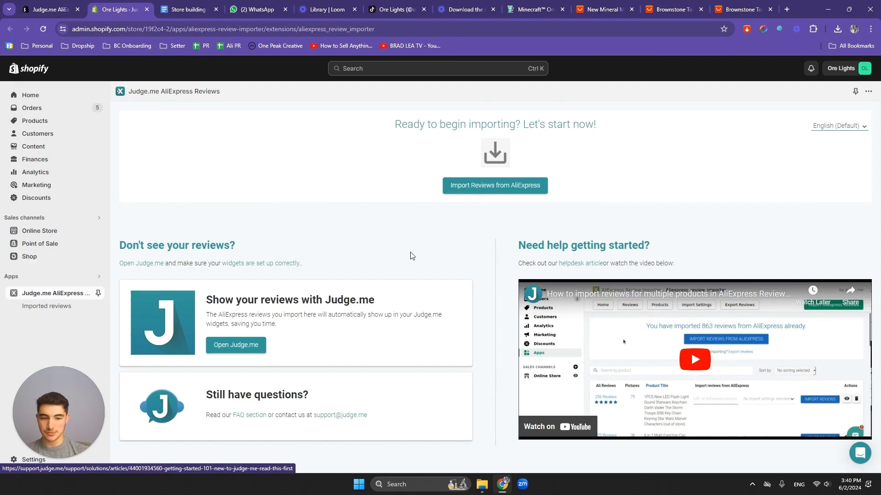
- Start a review import from AliExpress with the copied listing URL and Minecraft™ Ore Lights as the target Shopify product
{"action": "left_click", "coordinate": [511, 190]}
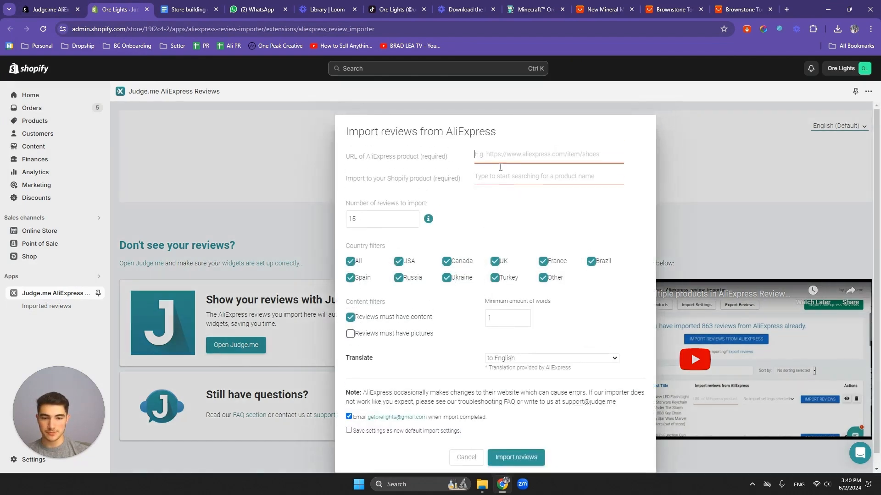
{"action": "left_click", "coordinate": [557, 159]}
{"action": "key", "text": "ctrl+v"}
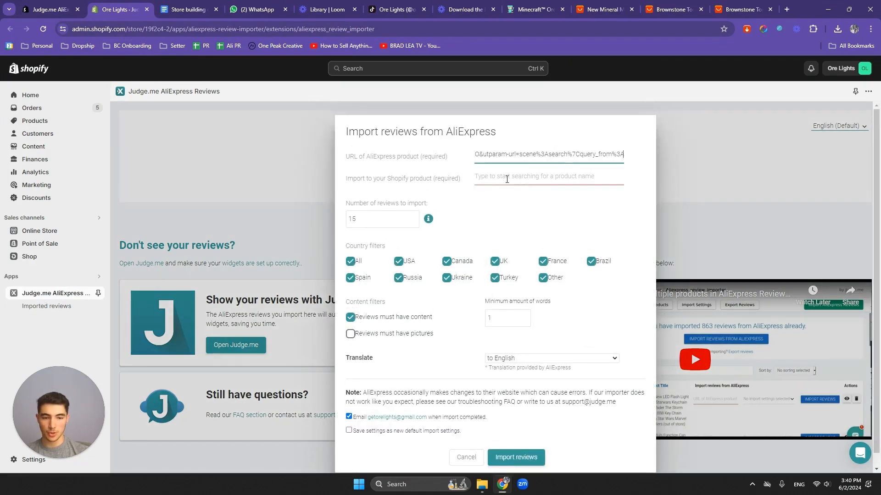
{"action": "left_click", "coordinate": [522, 181]}
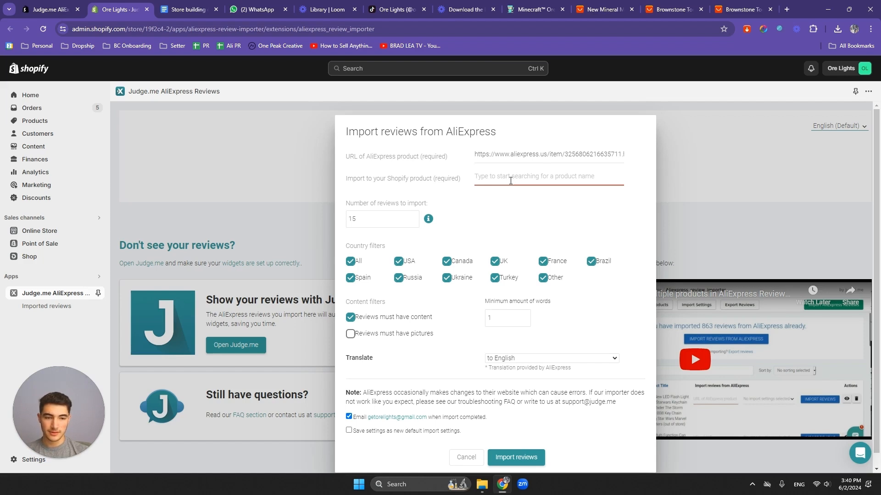
{"action": "type", "text": "Ore"}
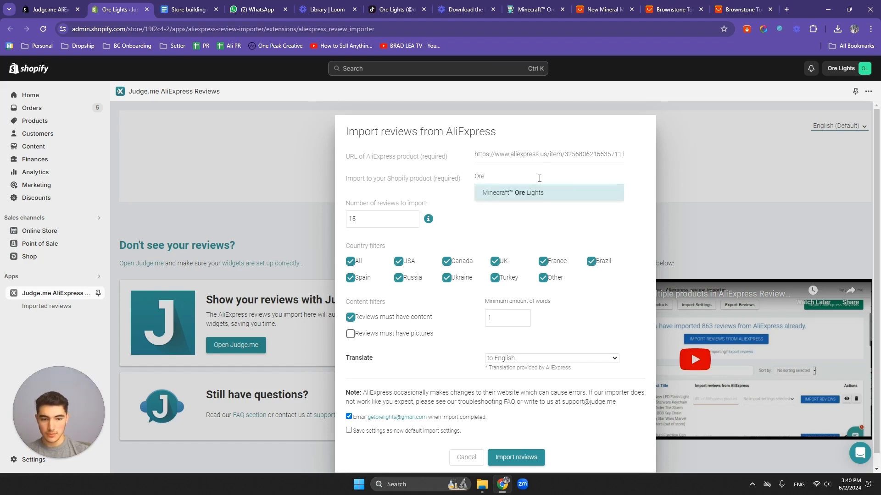
{"action": "left_click", "coordinate": [552, 194]}
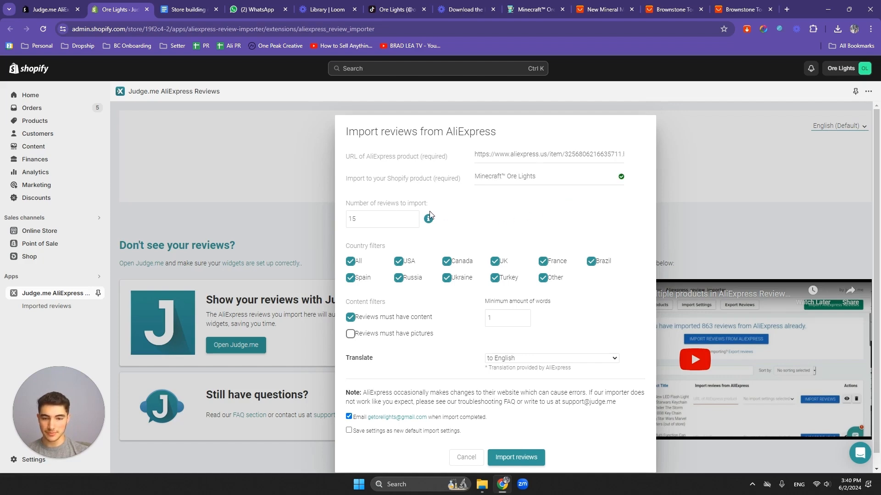
- Examine the customer reviews on the New Mineral Minecrafts Lamp AliExpress listing, including the full review list
{"action": "left_click", "coordinate": [385, 218]}
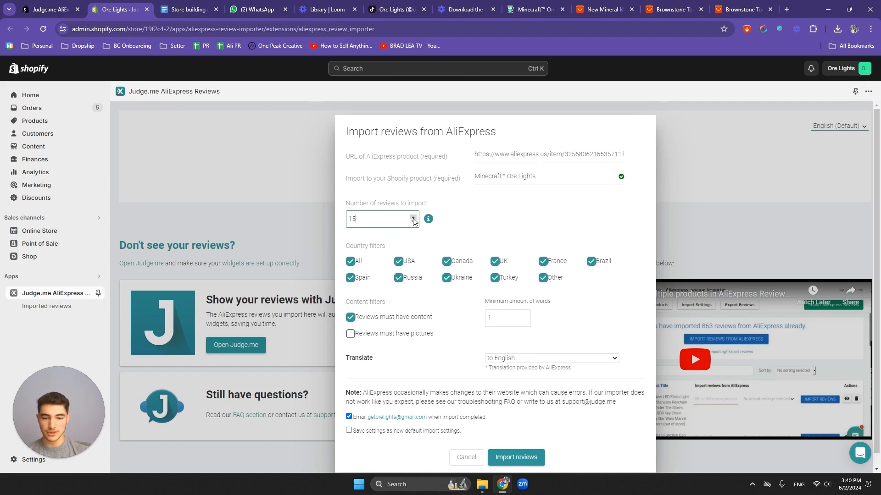
{"action": "left_click", "coordinate": [602, 9]}
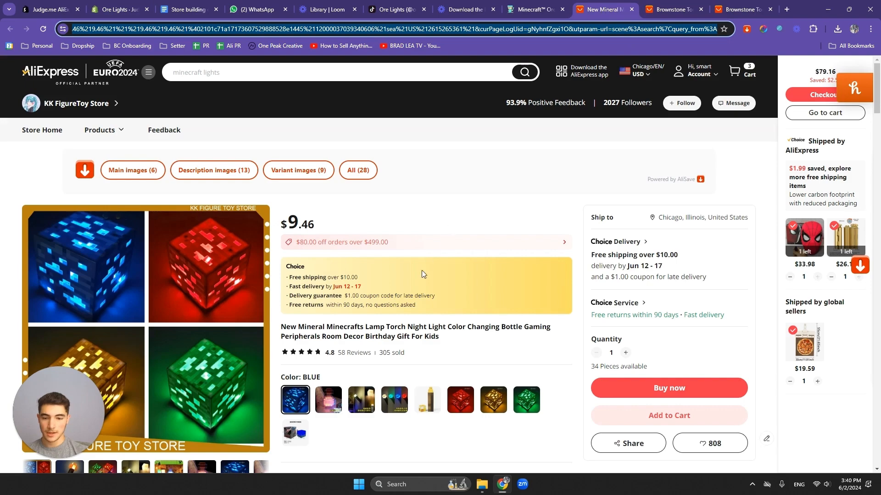
{"action": "scroll", "coordinate": [343, 362], "scroll_direction": "down", "scroll_amount": 5}
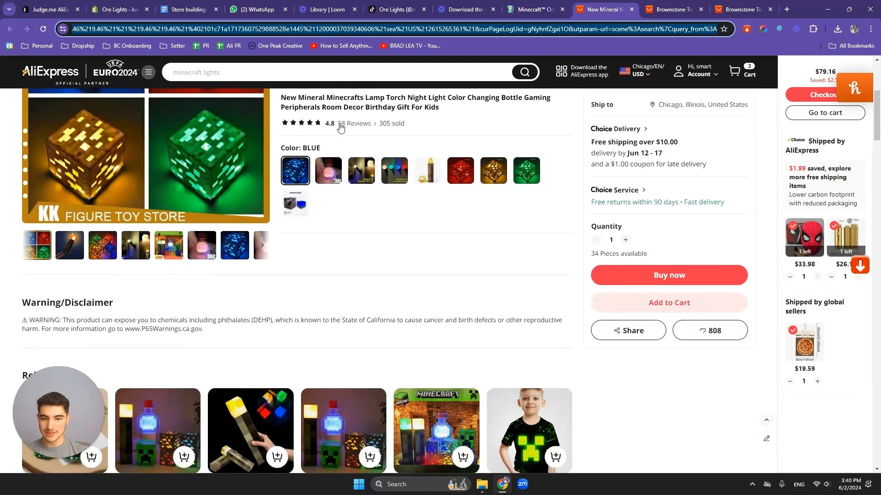
{"action": "left_click", "coordinate": [352, 130]}
{"action": "scroll", "coordinate": [130, 245], "scroll_direction": "down", "scroll_amount": 5}
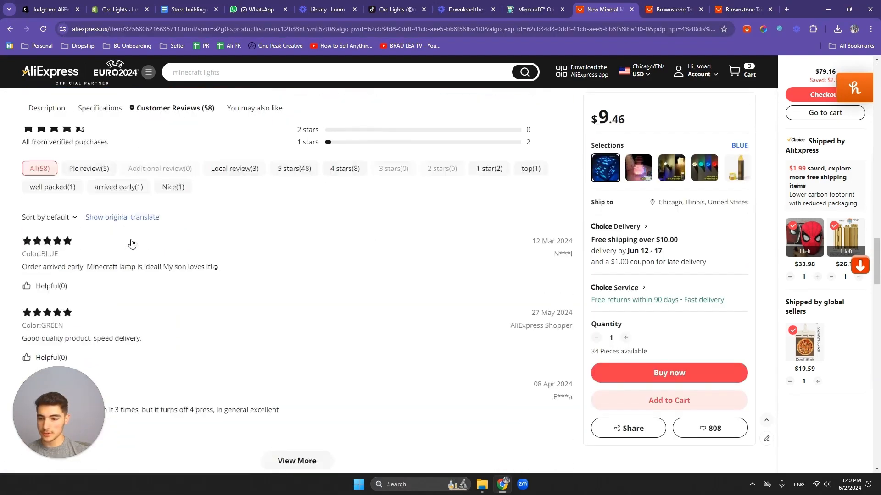
{"action": "left_click_drag", "start_coordinate": [93, 163], "coordinate": [208, 165]}
{"action": "left_click", "coordinate": [160, 164]}
{"action": "left_click", "coordinate": [137, 222]}
{"action": "scroll", "coordinate": [247, 231], "scroll_direction": "down", "scroll_amount": 2}
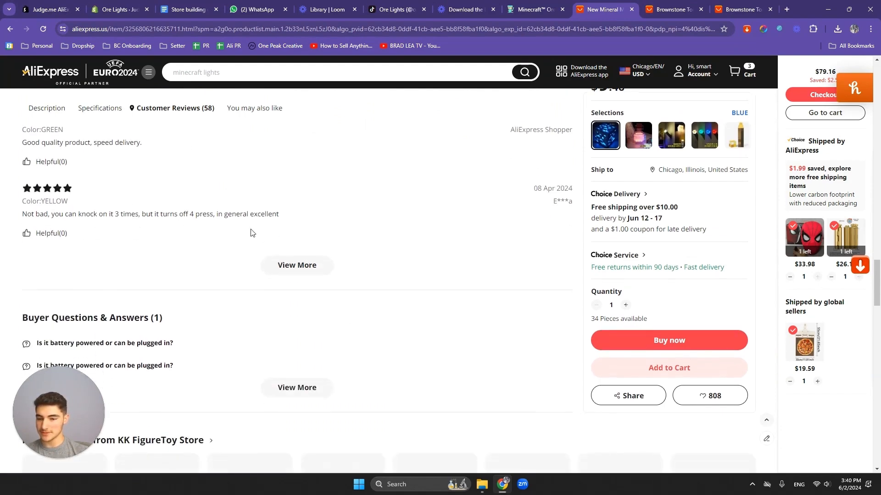
{"action": "left_click", "coordinate": [275, 264]}
{"action": "scroll", "coordinate": [314, 233], "scroll_direction": "down", "scroll_amount": 15}
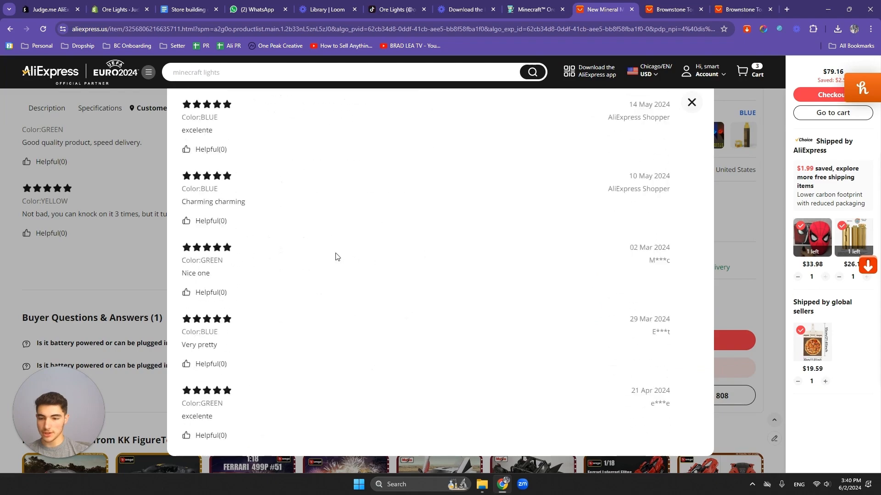
{"action": "left_click", "coordinate": [78, 234]}
{"action": "scroll", "coordinate": [532, 192], "scroll_direction": "up", "scroll_amount": 10}
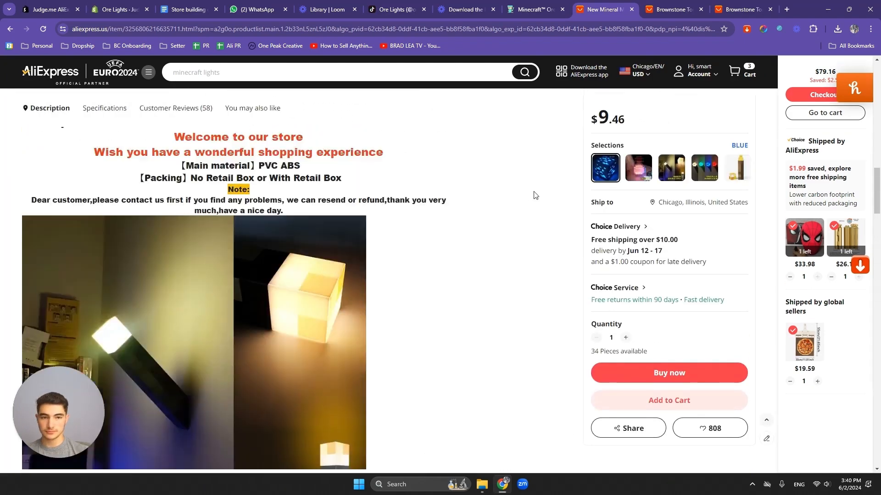
{"action": "scroll", "coordinate": [487, 237], "scroll_direction": "up", "scroll_amount": 8}
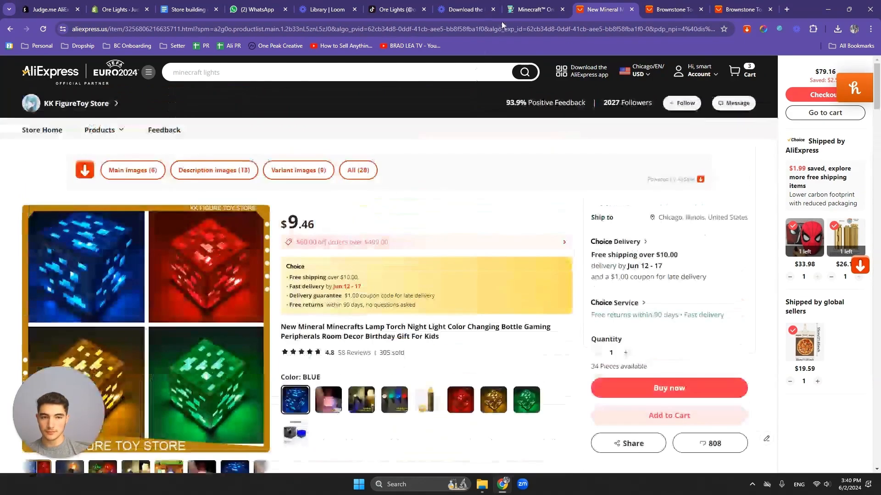
- Recheck the listing's review count on AliExpress and set the number of reviews to import to 58
{"action": "left_click", "coordinate": [117, 11]}
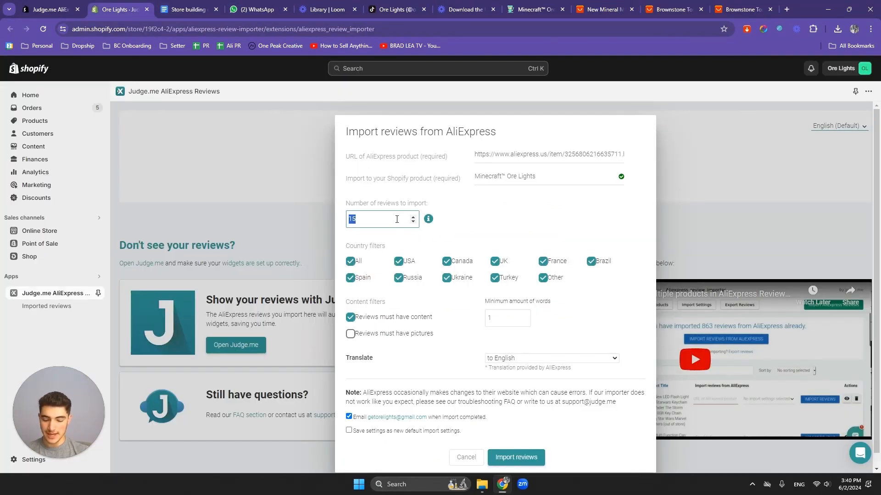
{"action": "left_click", "coordinate": [601, 9]}
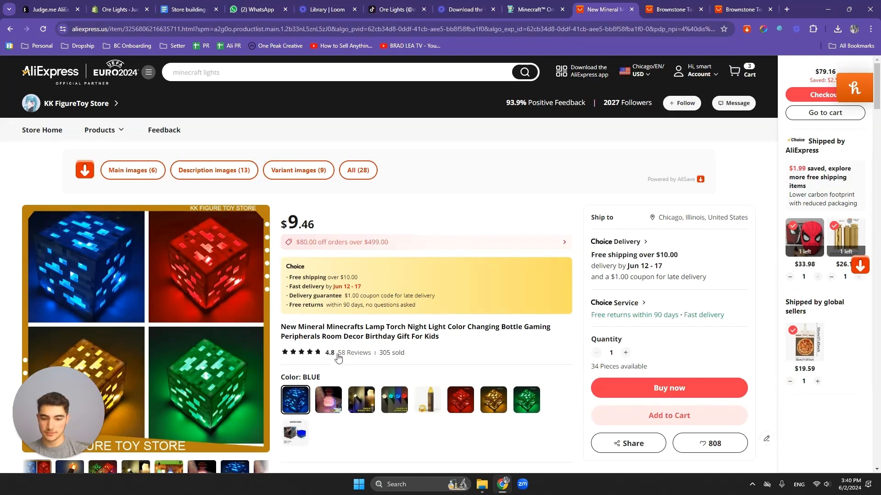
{"action": "left_click", "coordinate": [115, 6]}
{"action": "scroll", "coordinate": [460, 252], "scroll_direction": "down", "scroll_amount": 1}
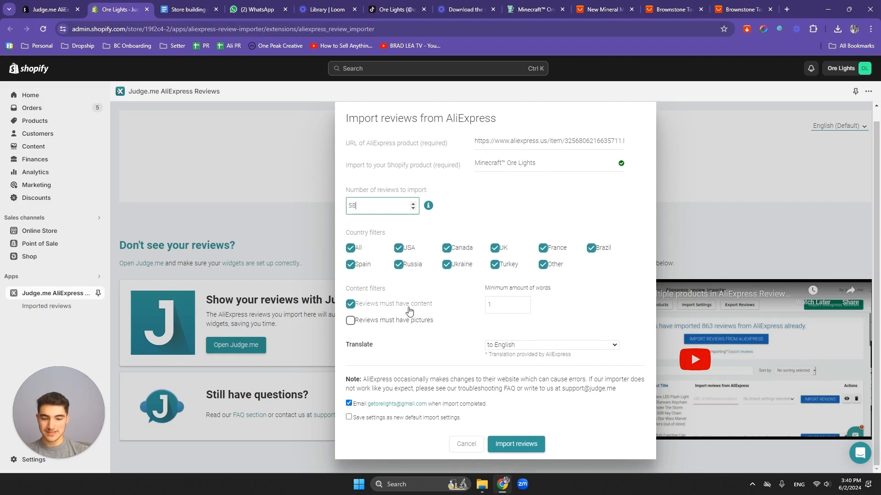
- Keep the one-word minimum and translation to English, turn off the import completion email, and run the review import
{"action": "left_click", "coordinate": [508, 304]}
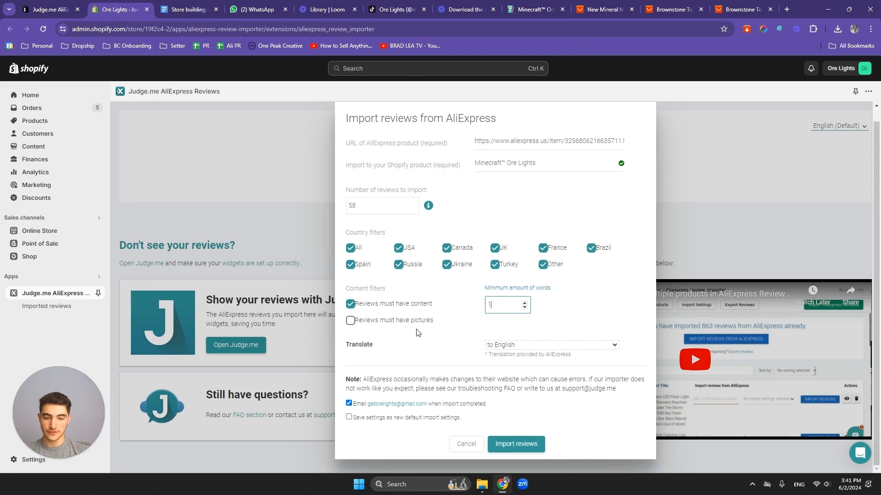
{"action": "left_click", "coordinate": [506, 346]}
{"action": "left_click", "coordinate": [514, 354]}
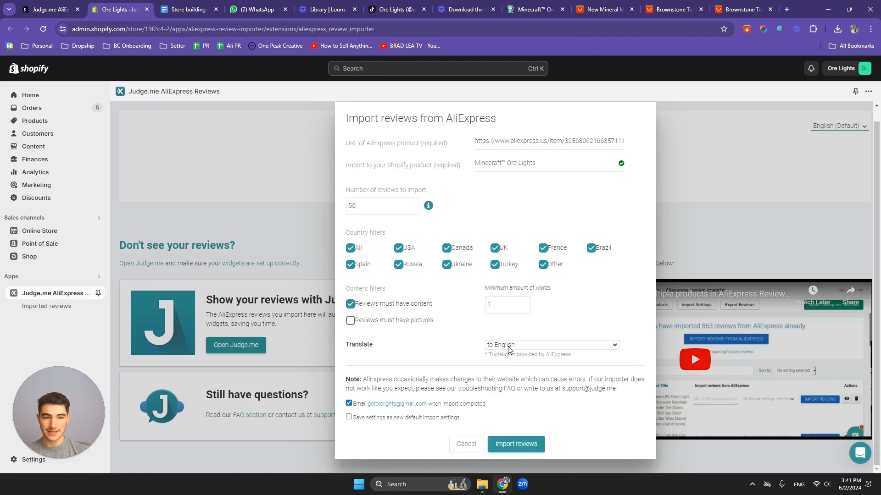
{"action": "left_click", "coordinate": [350, 404]}
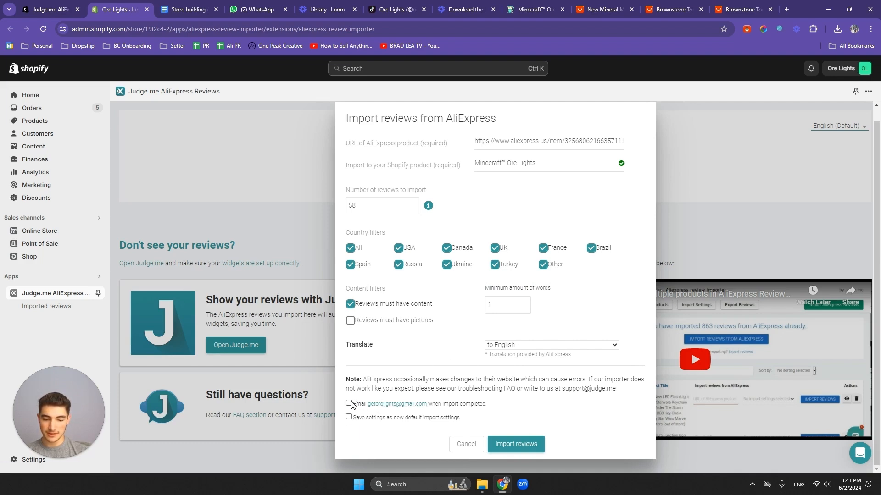
{"action": "left_click", "coordinate": [509, 447]}
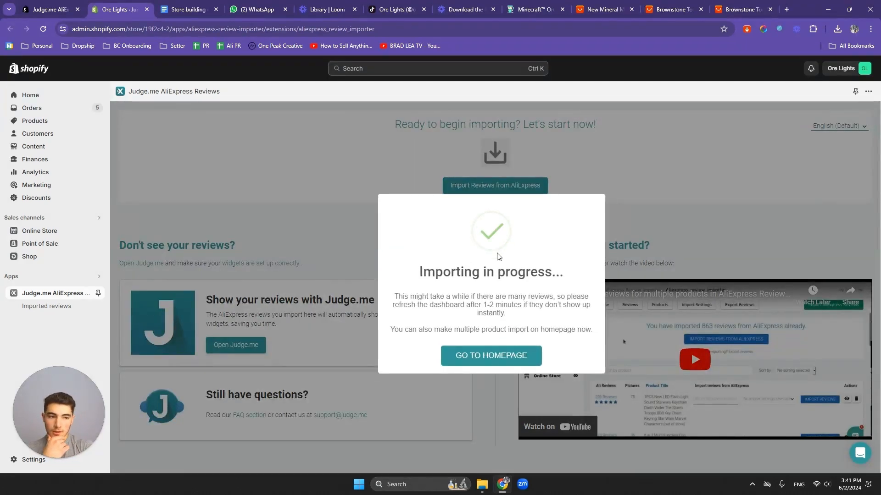
{"action": "left_click", "coordinate": [494, 357]}
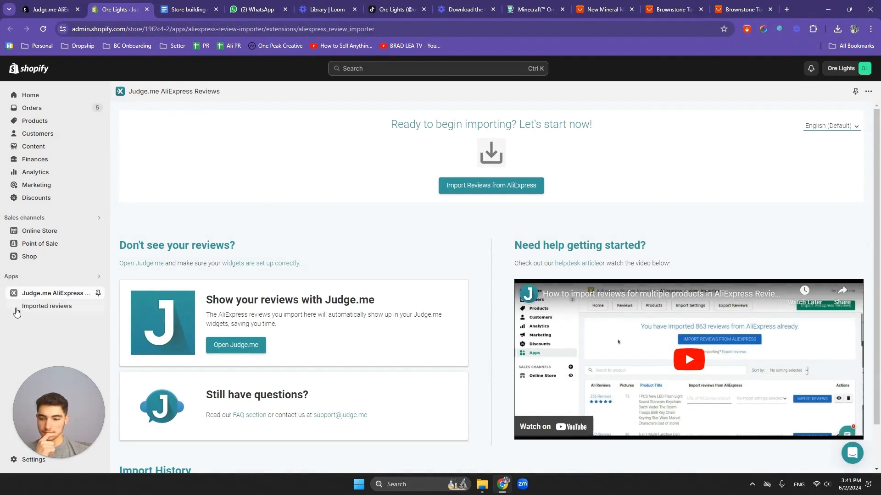
- Open the imported reviews list and look through the ratings and comments for Minecraft™ Ore Lights
{"action": "left_click", "coordinate": [38, 306]}
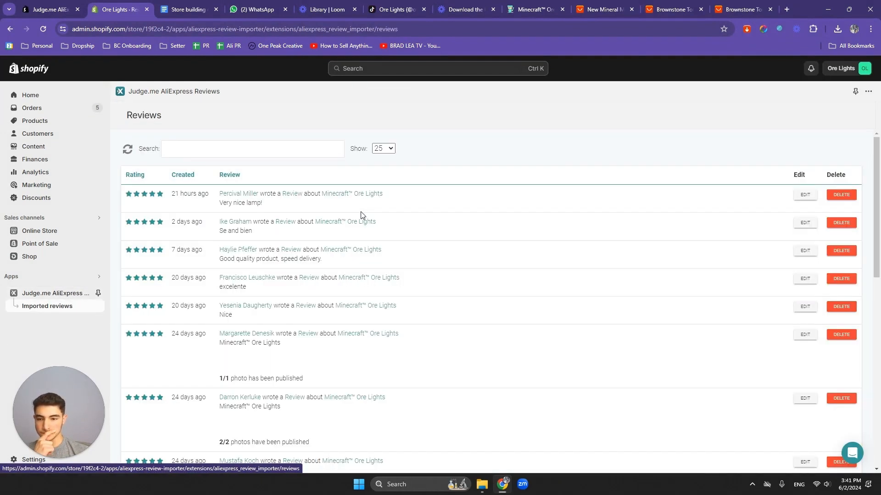
{"action": "scroll", "coordinate": [417, 224], "scroll_direction": "down", "scroll_amount": 2}
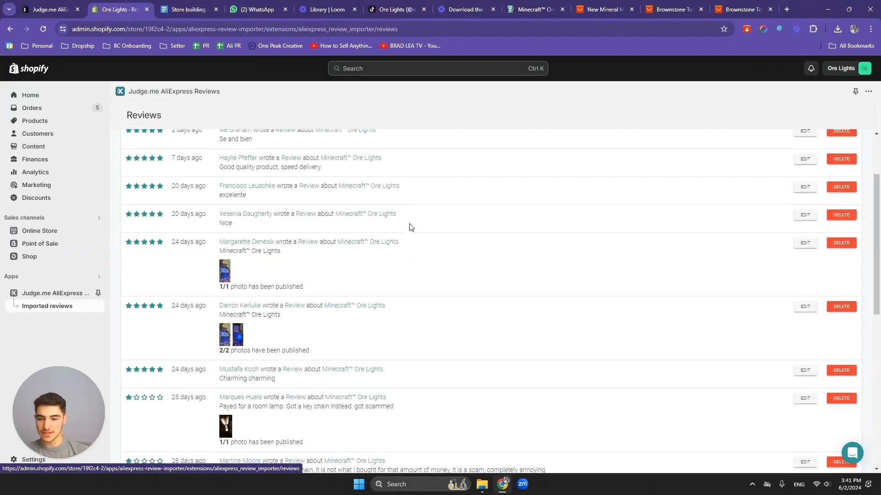
{"action": "scroll", "coordinate": [410, 227], "scroll_direction": "up", "scroll_amount": 2}
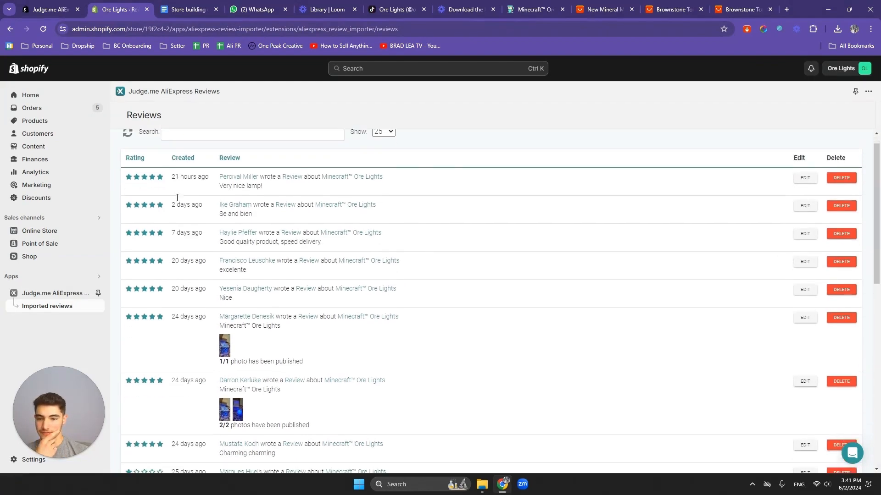
{"action": "scroll", "coordinate": [183, 211], "scroll_direction": "down", "scroll_amount": 6}
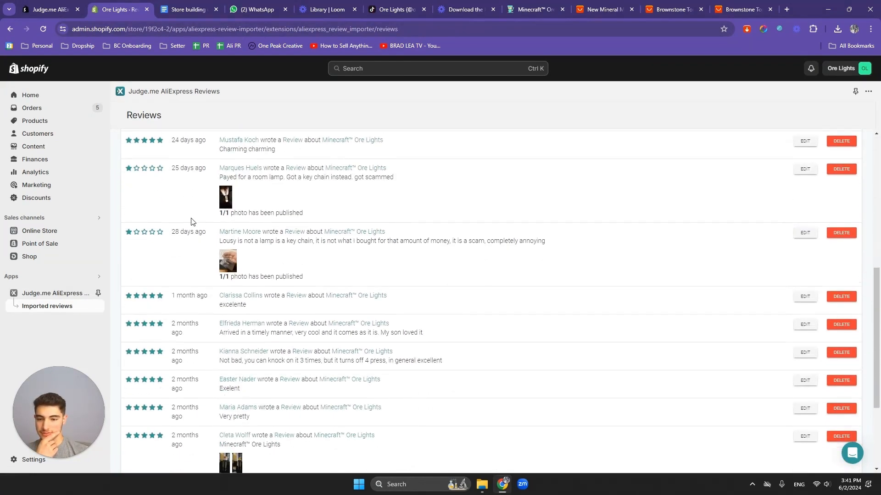
{"action": "scroll", "coordinate": [192, 222], "scroll_direction": "down", "scroll_amount": 3}
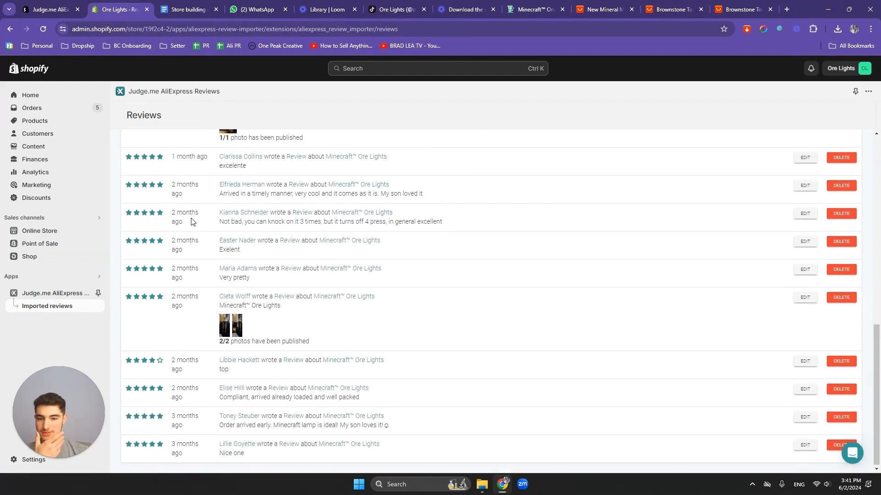
- Check both photos on the two-month-old, five-star torch review and delete that review
{"action": "left_click", "coordinate": [239, 326]}
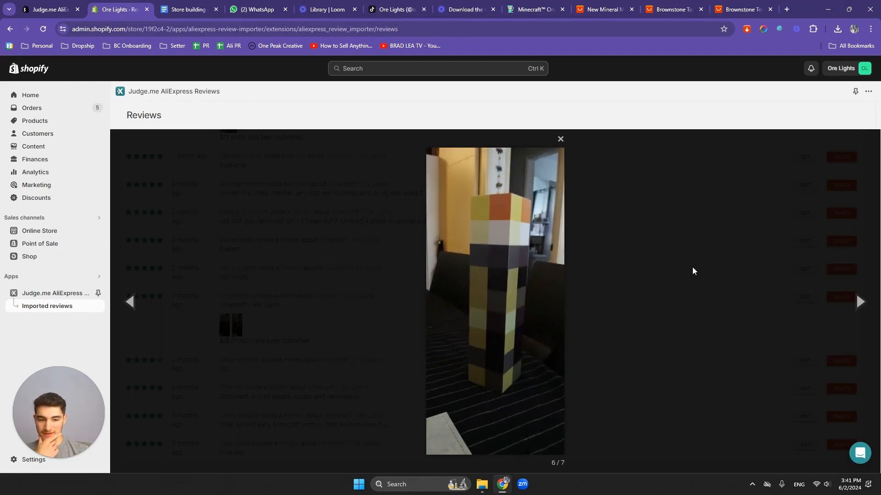
{"action": "left_click", "coordinate": [692, 271]}
{"action": "left_click", "coordinate": [231, 326]}
{"action": "left_click", "coordinate": [687, 272]}
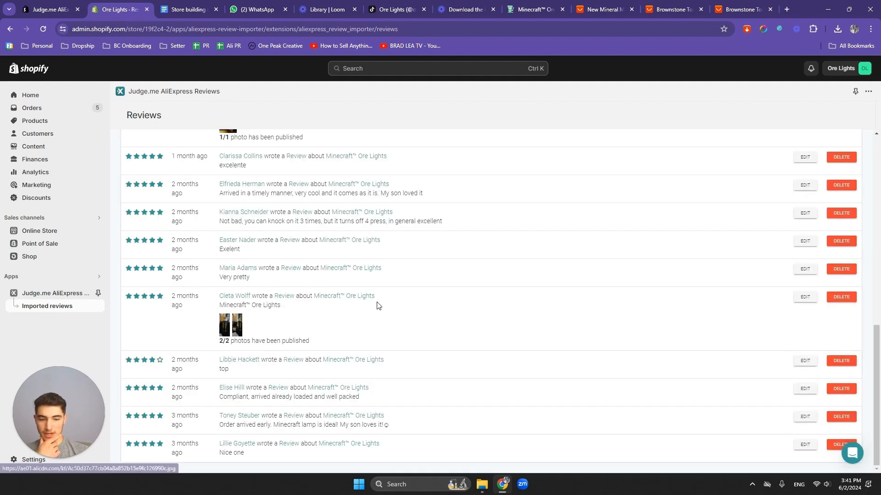
{"action": "left_click", "coordinate": [841, 297]}
{"action": "left_click", "coordinate": [502, 365]}
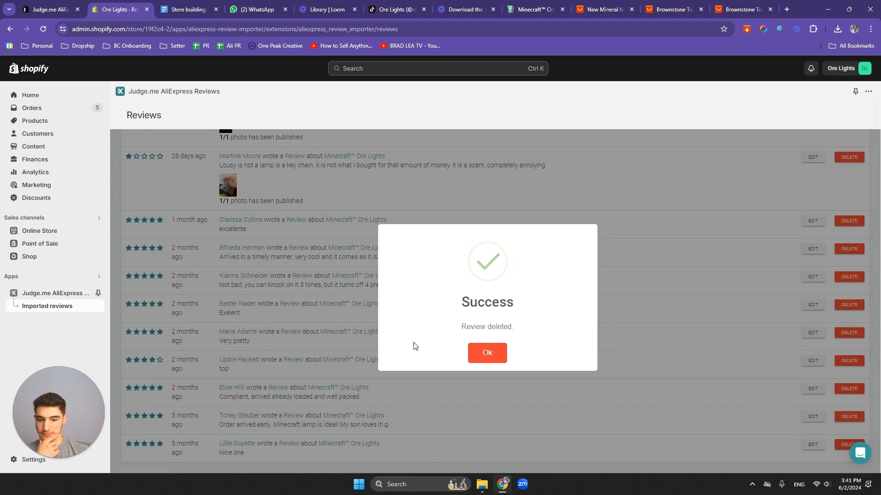
{"action": "left_click", "coordinate": [487, 353]}
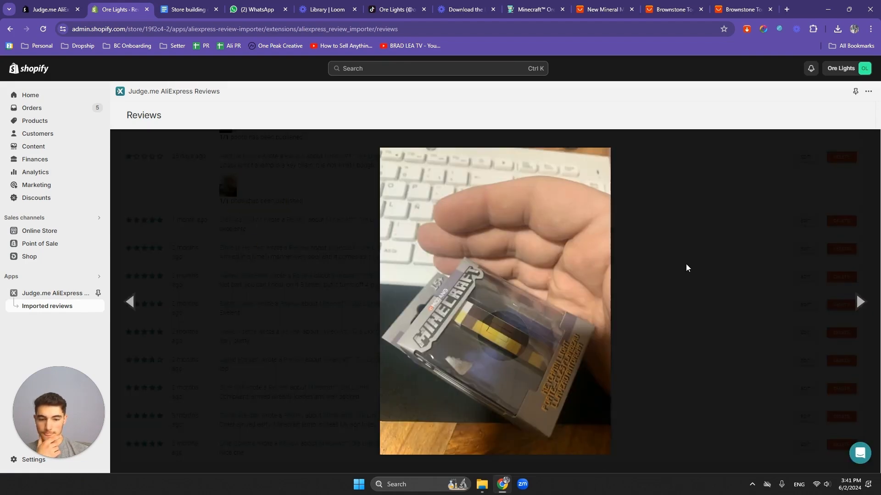
- Delete the one-star review from 28 days ago that calls the product a key chain and a scam
{"action": "left_click", "coordinate": [687, 267]}
{"action": "scroll", "coordinate": [591, 282], "scroll_direction": "up", "scroll_amount": 3}
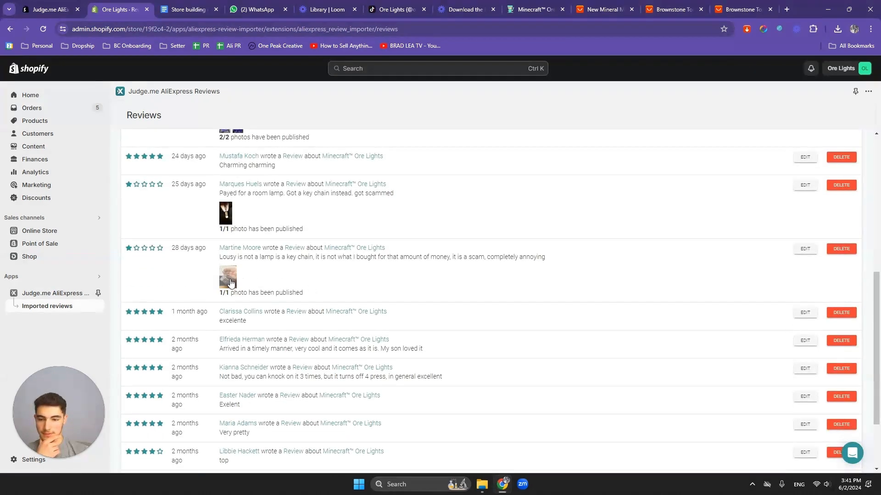
{"action": "left_click", "coordinate": [841, 249]}
{"action": "left_click", "coordinate": [463, 367]}
{"action": "left_click", "coordinate": [841, 249]}
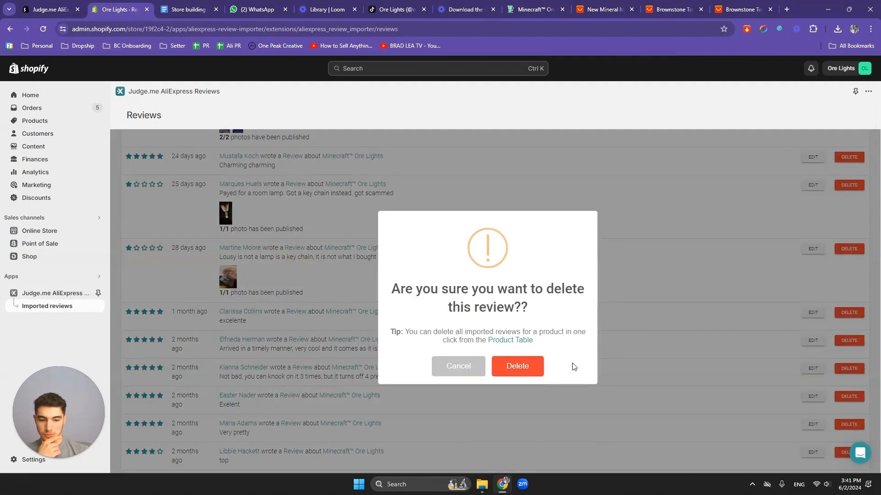
{"action": "left_click", "coordinate": [517, 366]}
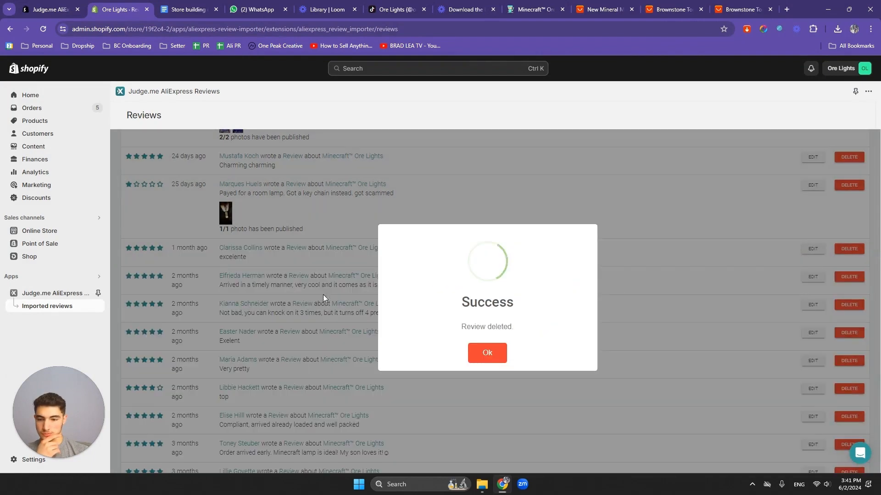
{"action": "left_click", "coordinate": [483, 358]}
- Check the photo on the one-star "Payed for a room lamp" review and delete that review
{"action": "left_click", "coordinate": [225, 212]}
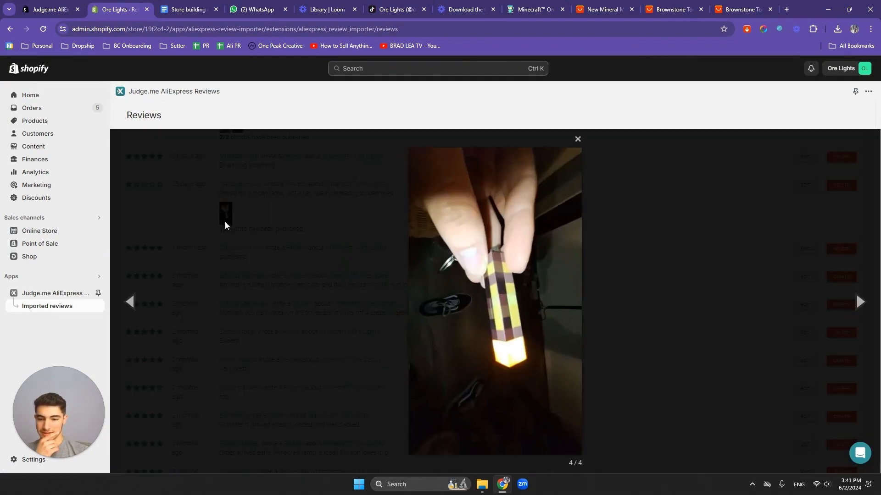
{"action": "left_click", "coordinate": [383, 301]}
{"action": "scroll", "coordinate": [279, 288], "scroll_direction": "up", "scroll_amount": 2}
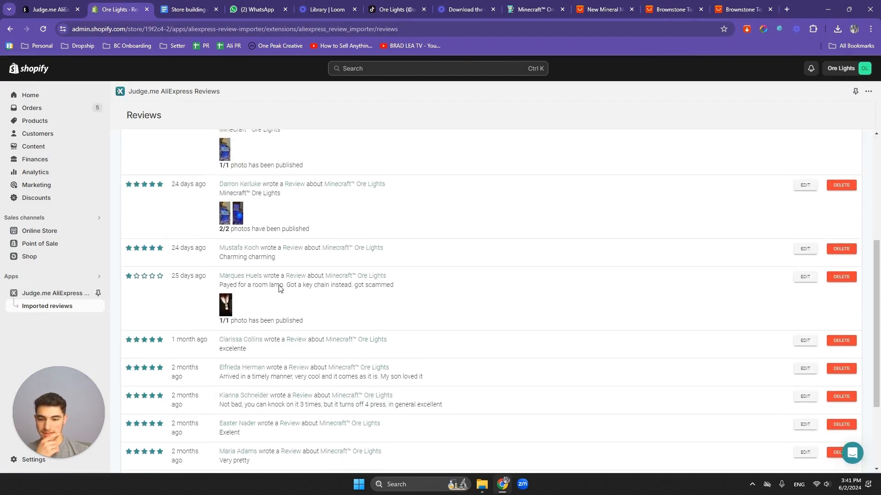
{"action": "left_click", "coordinate": [841, 277]}
{"action": "left_click", "coordinate": [504, 363]}
{"action": "left_click", "coordinate": [485, 356]}
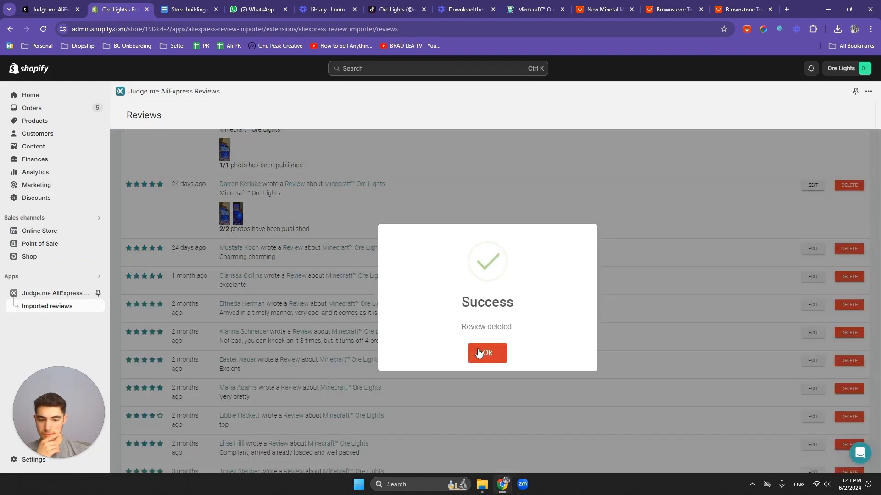
- Examine both photos on the five-star, two-photo review from 24 days ago
{"action": "scroll", "coordinate": [283, 309], "scroll_direction": "up", "scroll_amount": 2}
{"action": "left_click", "coordinate": [233, 305]}
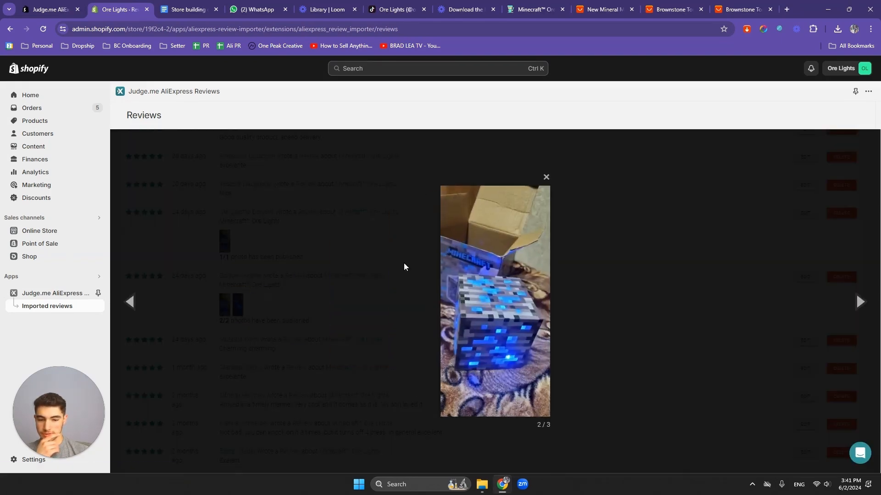
{"action": "left_click", "coordinate": [607, 313]}
{"action": "left_click", "coordinate": [237, 304]}
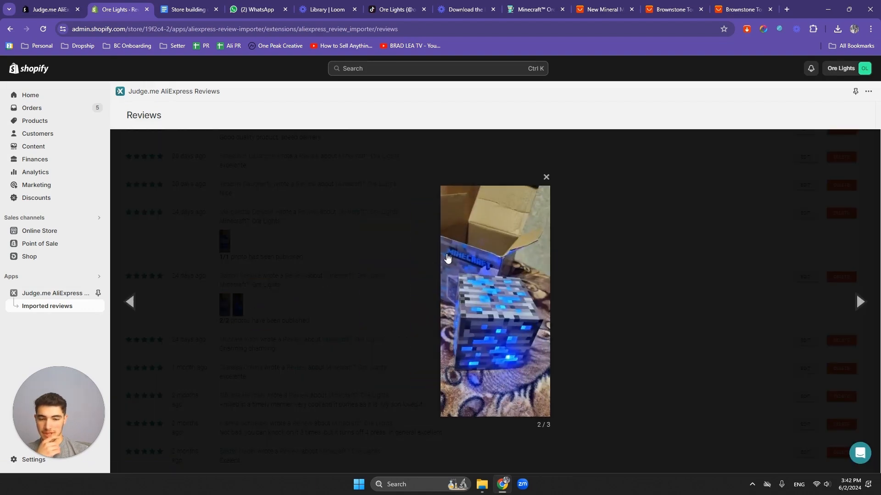
{"action": "left_click", "coordinate": [613, 316]}
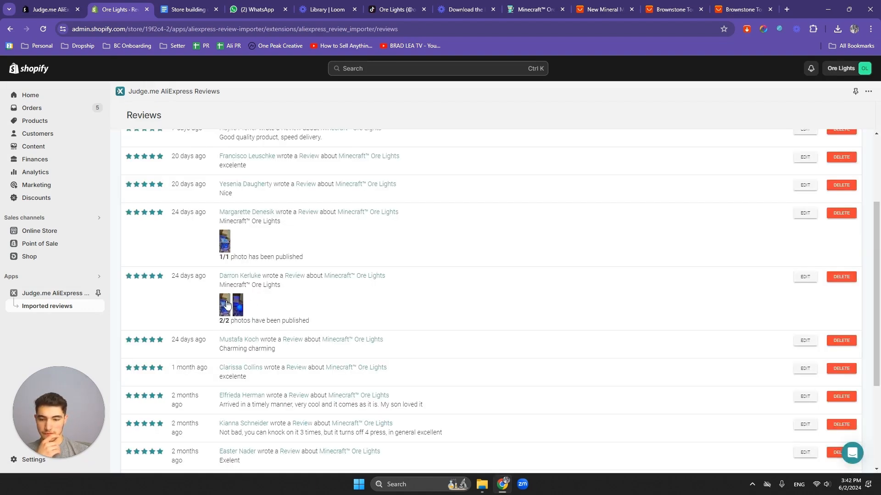
{"action": "left_click", "coordinate": [239, 304]}
{"action": "left_click", "coordinate": [639, 277]}
{"action": "left_click", "coordinate": [242, 305]}
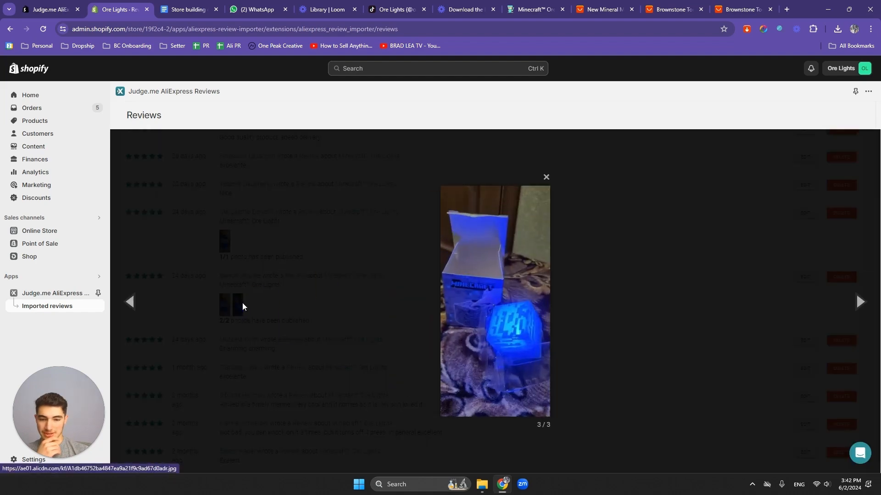
{"action": "left_click", "coordinate": [736, 312]}
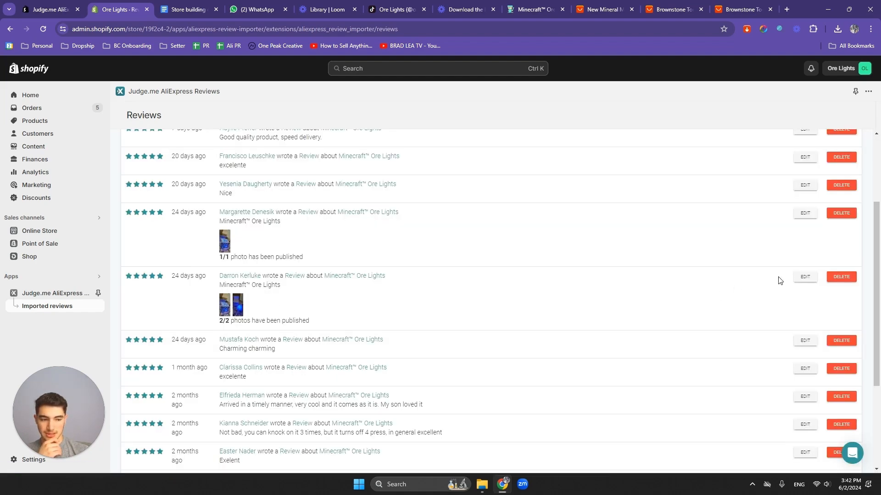
{"action": "left_click", "coordinate": [800, 278]}
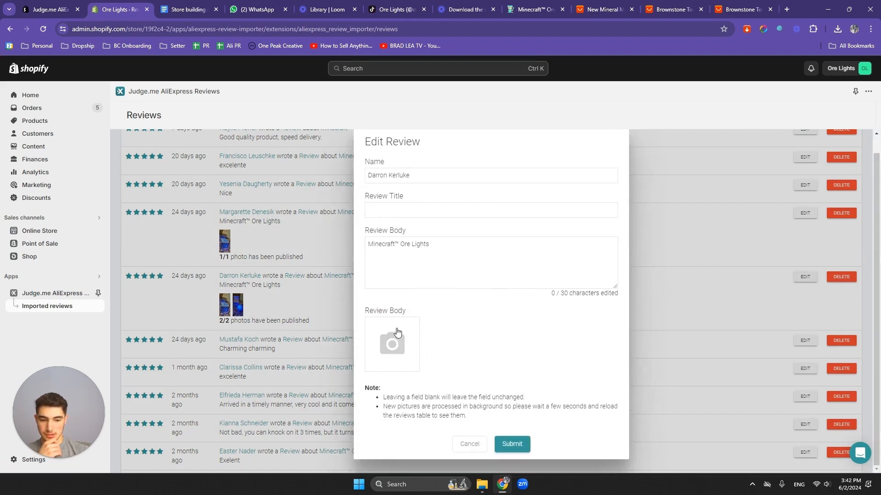
{"action": "left_click", "coordinate": [469, 444]}
- Check the photo on the five-star, single-photo review from 24 days ago
{"action": "scroll", "coordinate": [148, 265], "scroll_direction": "up", "scroll_amount": 3}
{"action": "left_click", "coordinate": [224, 332]}
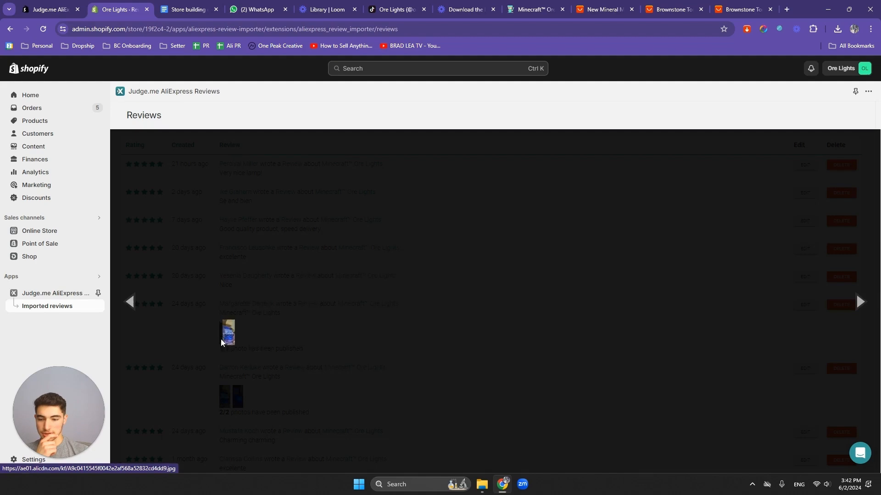
{"action": "left_click", "coordinate": [228, 298]}
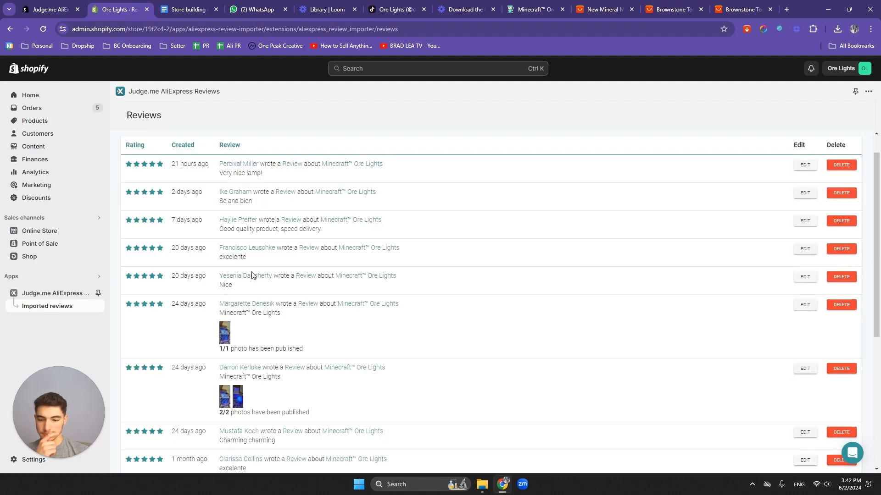
{"action": "scroll", "coordinate": [252, 275], "scroll_direction": "up", "scroll_amount": 1}
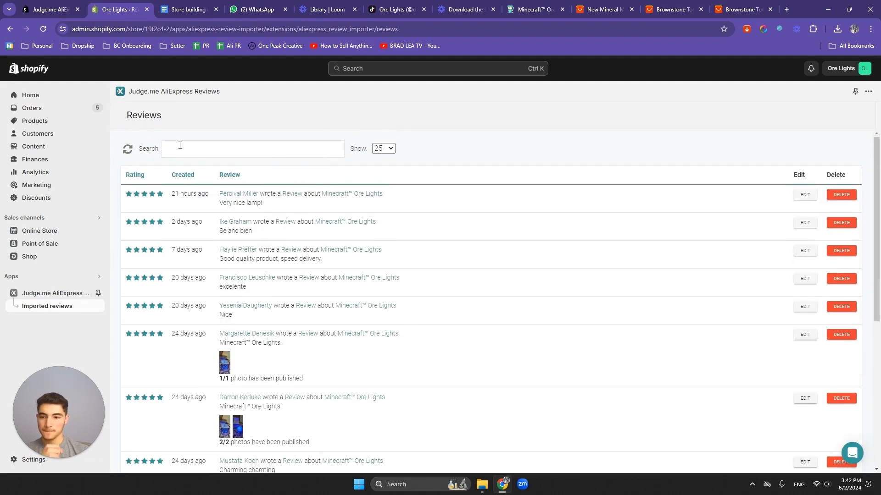
- Close the New Mineral Minecrafts Lamp listing and copy the URL of the Brownstone Torch Light LED Night Light listing on AliExpress
{"action": "left_click", "coordinate": [60, 293]}
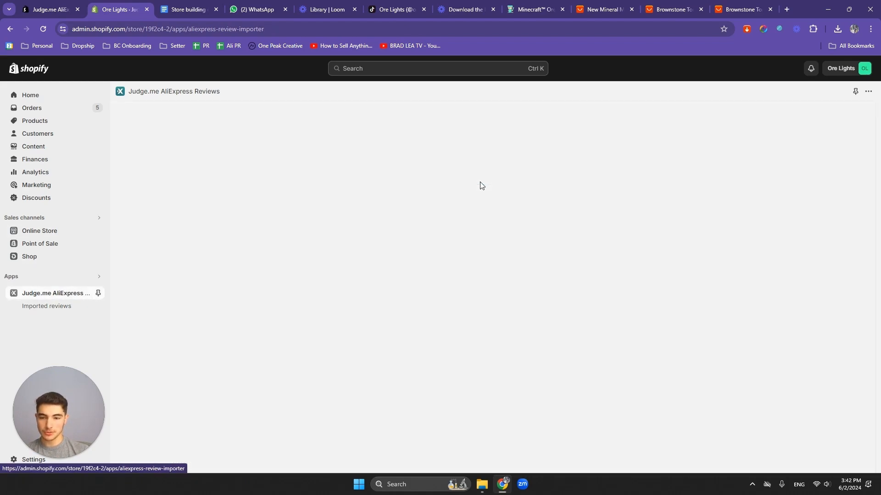
{"action": "left_click", "coordinate": [604, 9]}
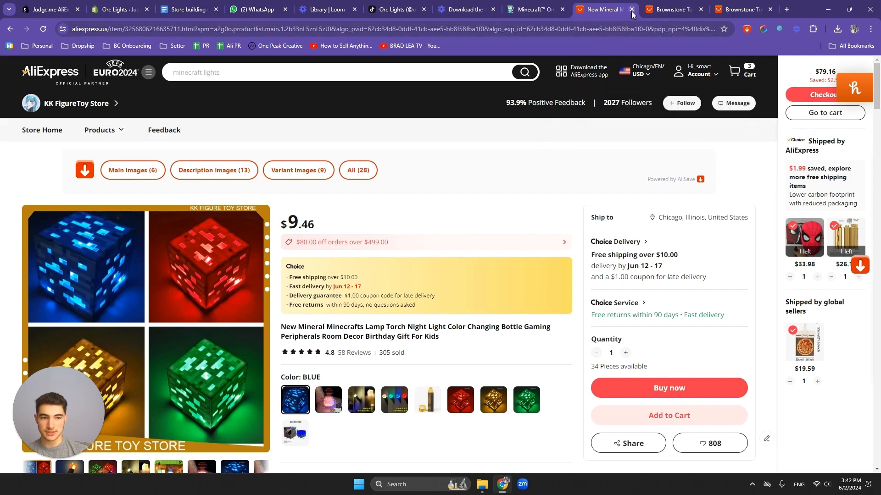
{"action": "key", "text": "ctrl+w"}
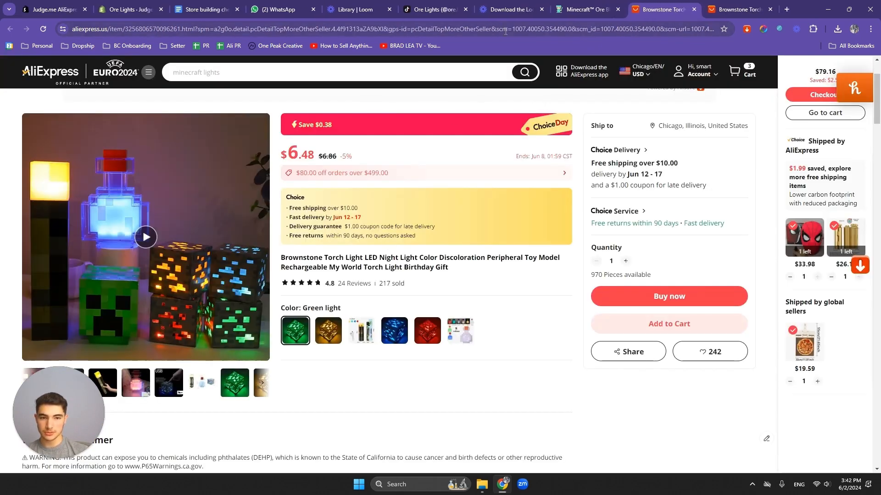
{"action": "left_click", "coordinate": [505, 30]}
{"action": "left_click", "coordinate": [131, 10]}
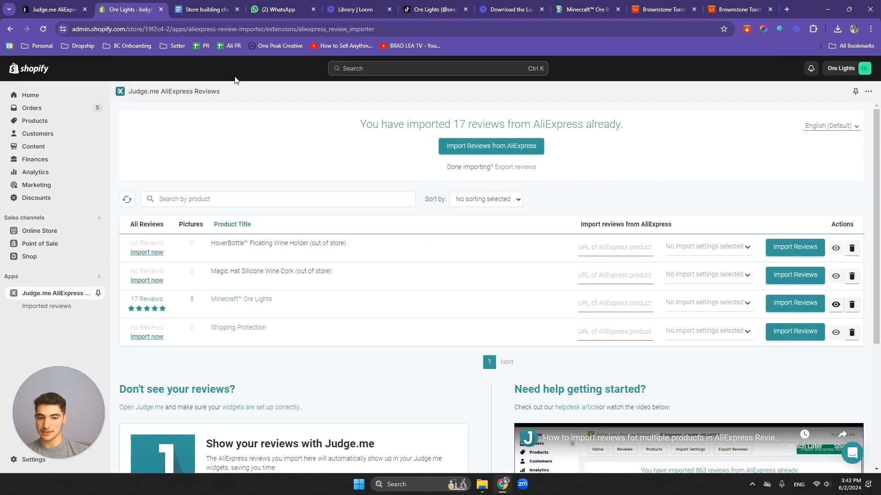
- Start an AliExpress review import with the copied listing URL and Minecraft™ Ore Lights as the Shopify product
{"action": "left_click", "coordinate": [472, 147]}
{"action": "key", "text": "ctrl+v"}
{"action": "left_click", "coordinate": [508, 179]}
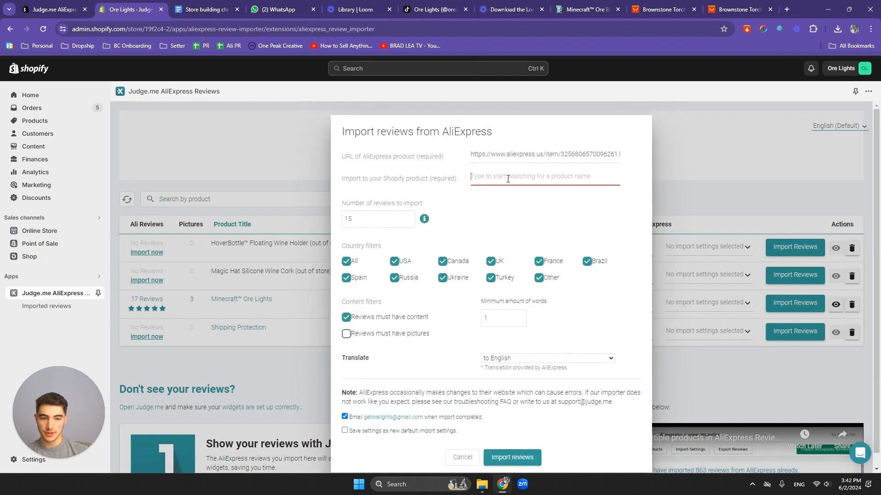
{"action": "type", "text": "Ore"}
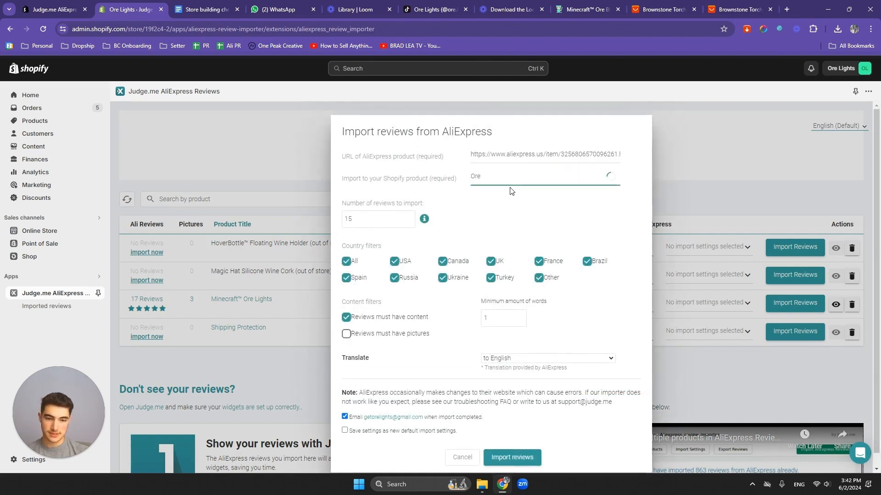
{"action": "left_click", "coordinate": [512, 192]}
- Set the number of reviews to import to 24, turn off the completion email, and run the import
{"action": "left_click", "coordinate": [392, 217]}
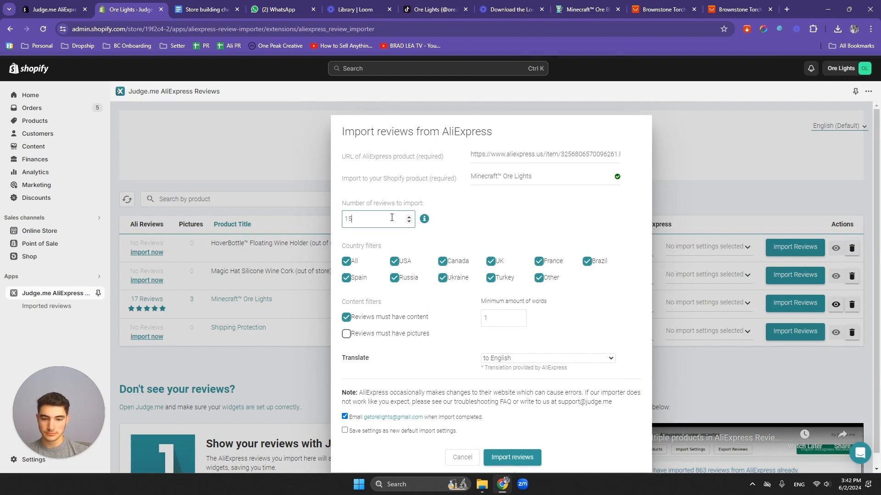
{"action": "left_click", "coordinate": [661, 9]}
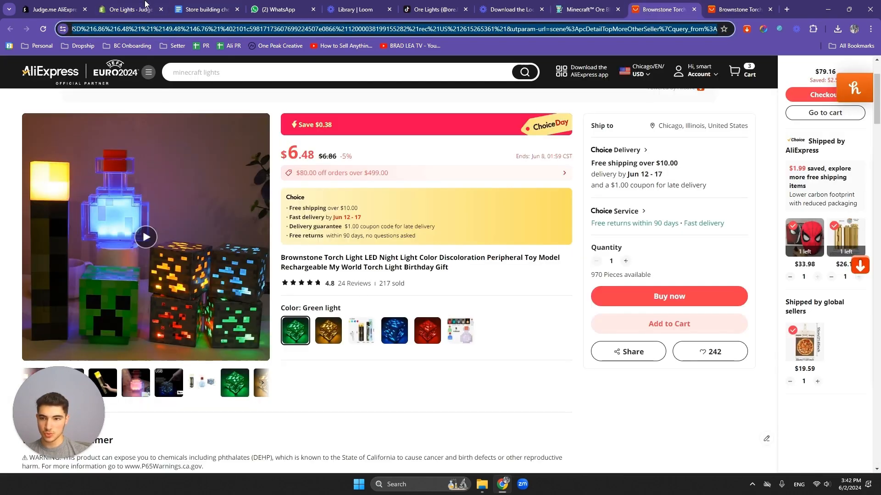
{"action": "left_click", "coordinate": [132, 10]}
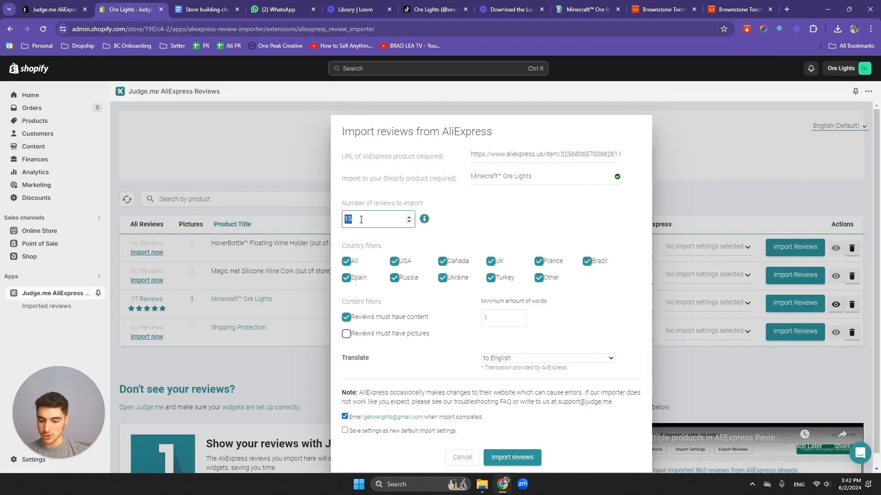
{"action": "scroll", "coordinate": [435, 230], "scroll_direction": "down", "scroll_amount": 1}
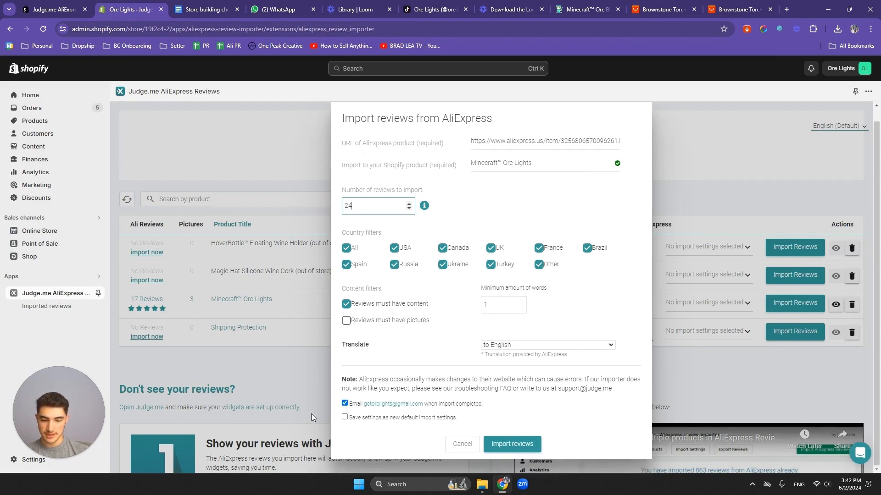
{"action": "left_click", "coordinate": [344, 403]}
{"action": "left_click", "coordinate": [513, 443]}
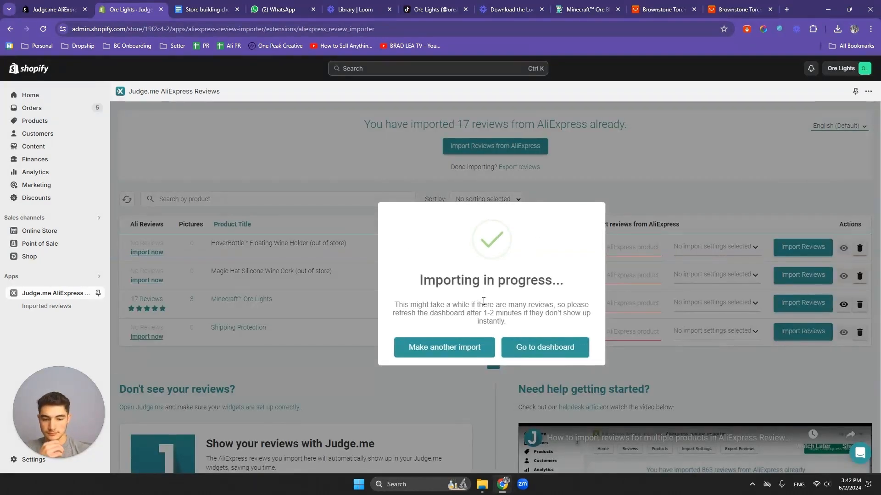
- Begin another import and copy the URL of the Brownstone Torch LED Lamp Potion Bottle listing, closing both Brownstone listings
{"action": "left_click", "coordinate": [464, 343]}
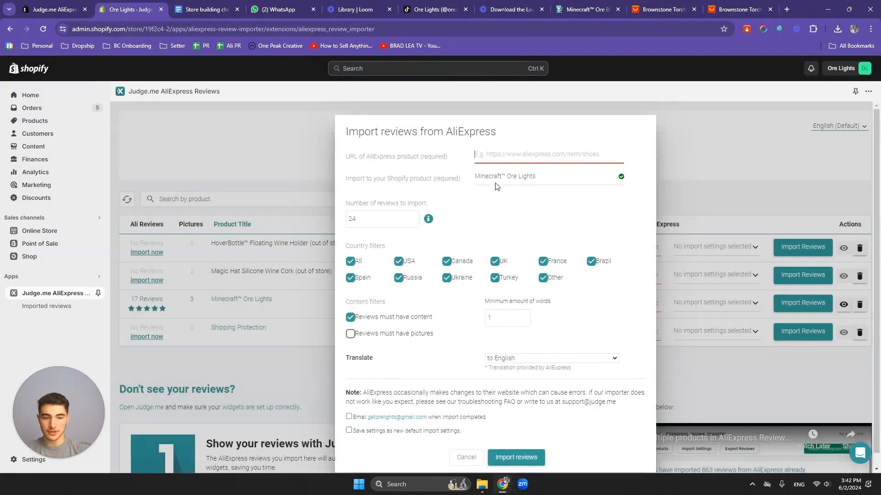
{"action": "left_click", "coordinate": [676, 7]}
{"action": "left_click", "coordinate": [693, 9]}
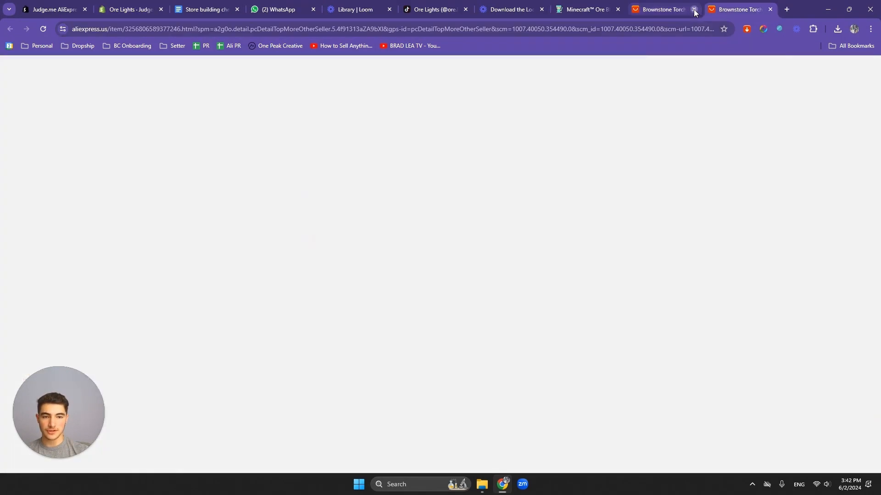
{"action": "left_click", "coordinate": [599, 29]}
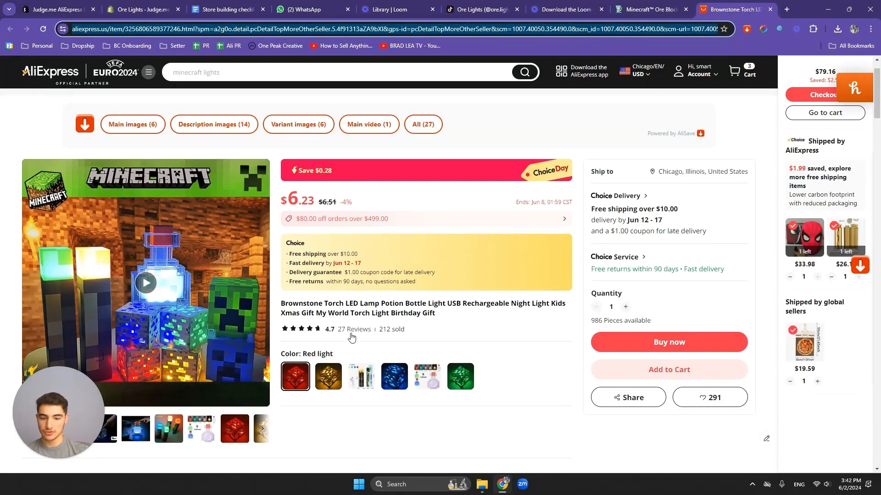
{"action": "left_click", "coordinate": [770, 9]}
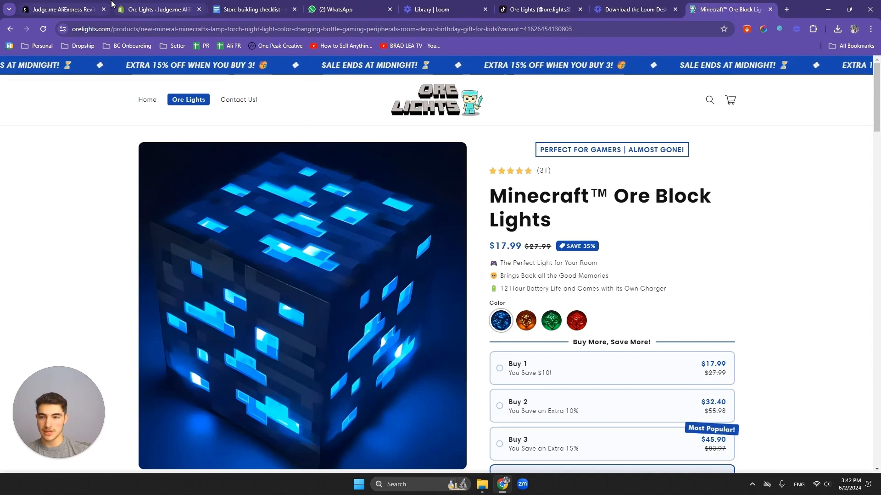
- Import 27 reviews from the copied AliExpress URL into Minecraft™ Ore Lights and return to the importer dashboard
{"action": "left_click", "coordinate": [90, 5]}
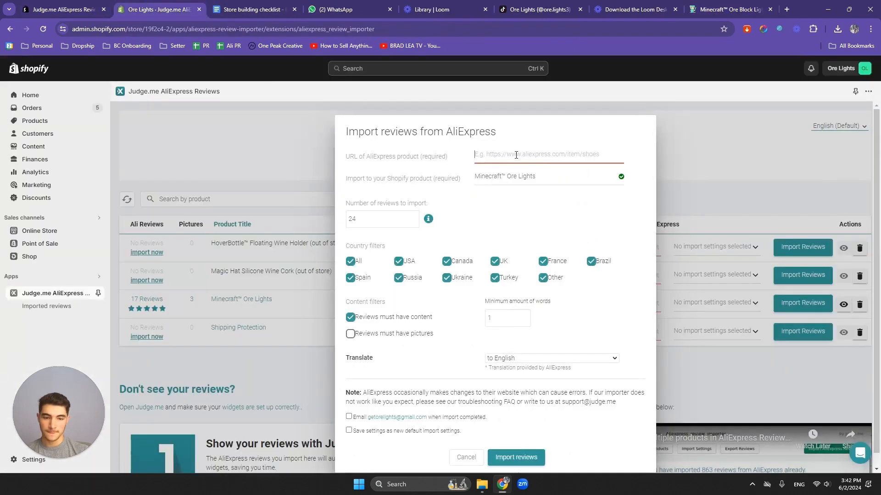
{"action": "key", "text": "ctrl+v"}
{"action": "left_click", "coordinate": [388, 219]}
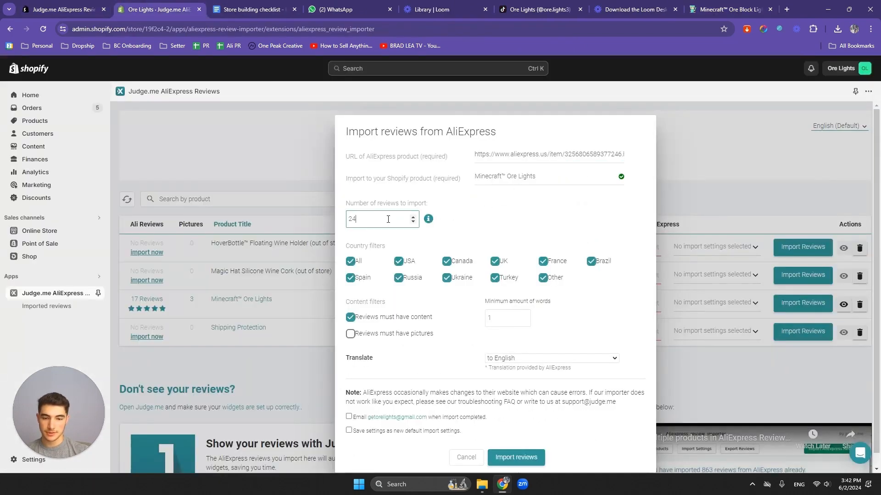
{"action": "scroll", "coordinate": [452, 320], "scroll_direction": "down", "scroll_amount": 1}
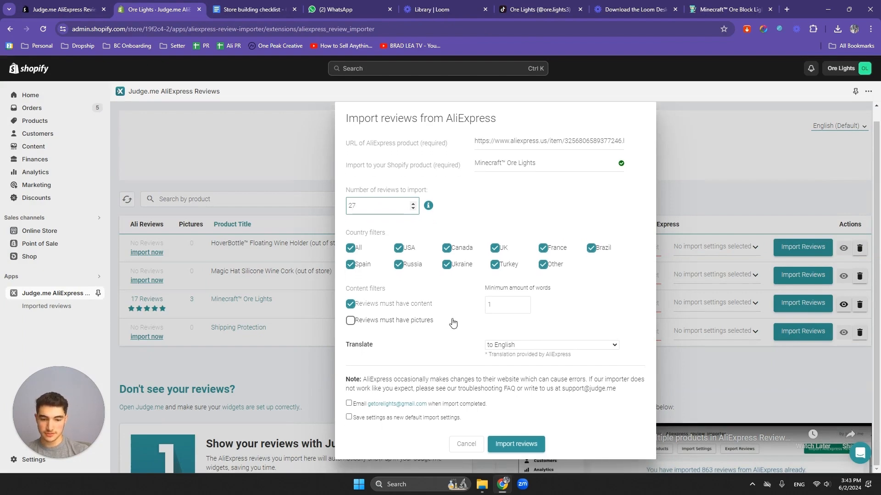
{"action": "left_click", "coordinate": [517, 448]}
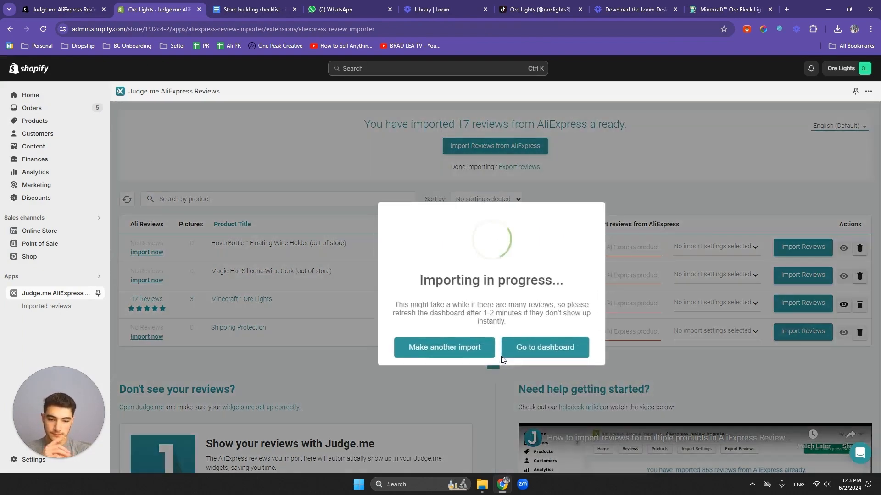
{"action": "left_click", "coordinate": [526, 354]}
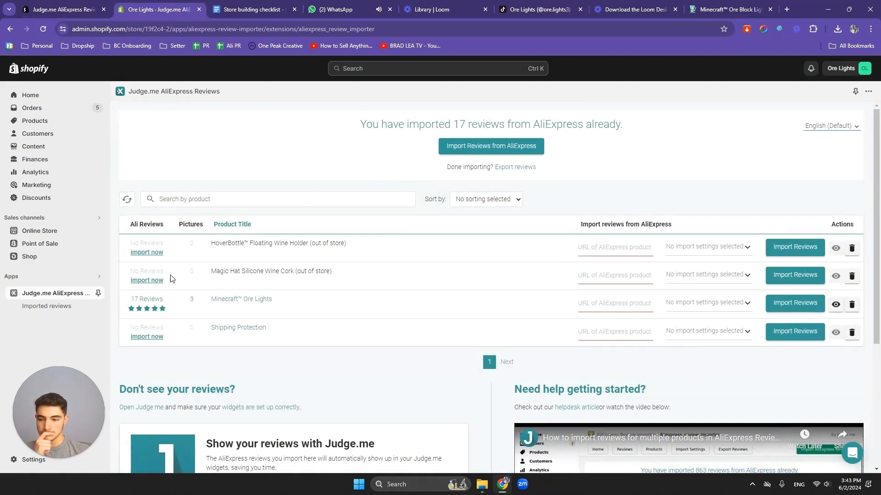
- Look over the newly imported reviews and check the total number of imported reviews on the importer dashboard
{"action": "left_click", "coordinate": [51, 306]}
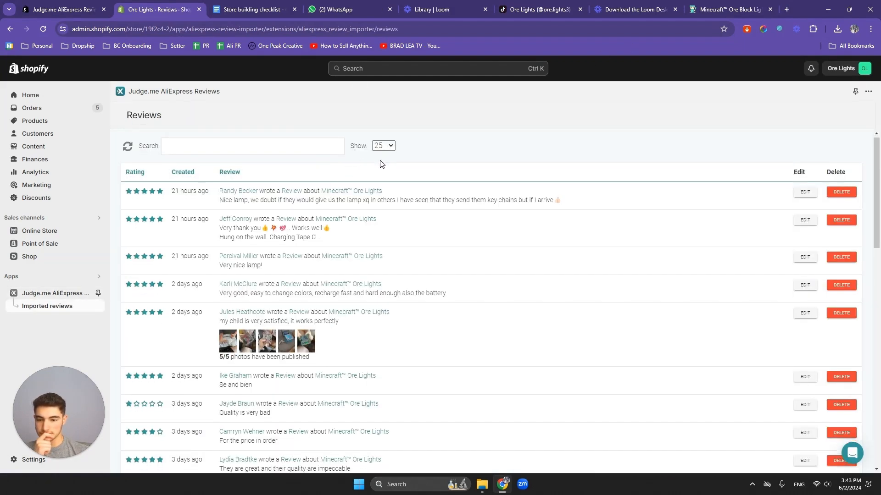
{"action": "scroll", "coordinate": [379, 160], "scroll_direction": "down", "scroll_amount": 1}
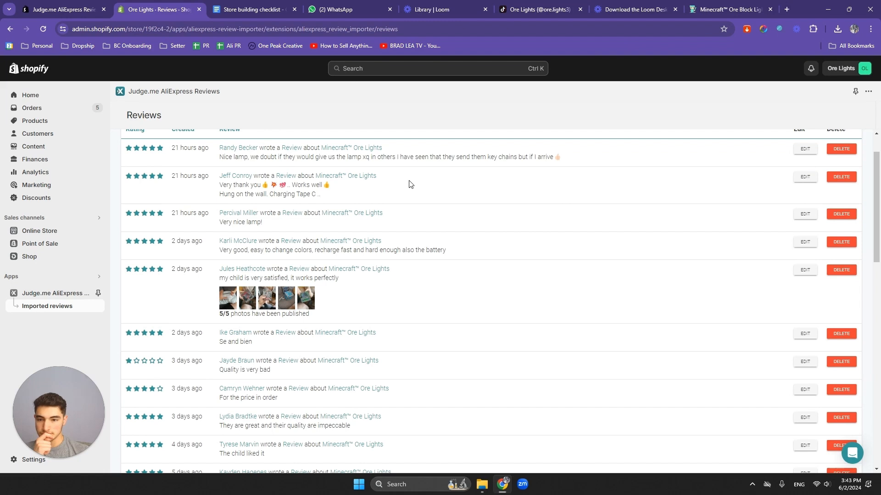
{"action": "scroll", "coordinate": [430, 213], "scroll_direction": "up", "scroll_amount": 1}
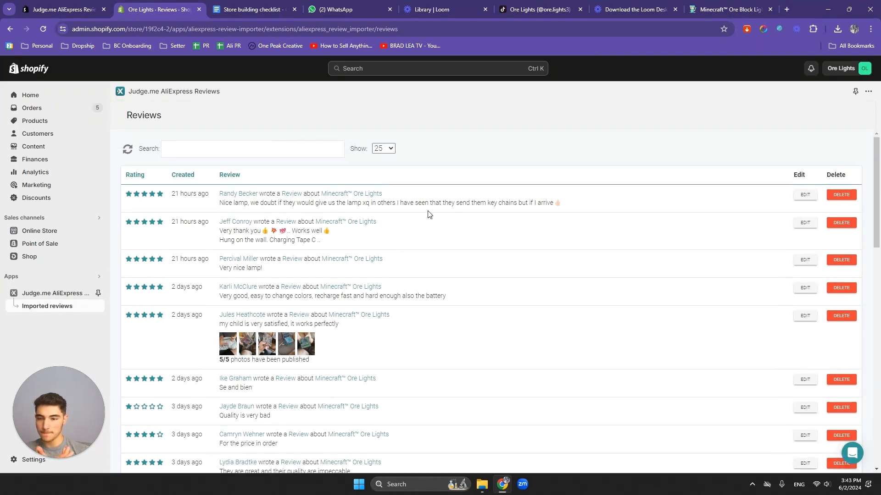
{"action": "left_click", "coordinate": [41, 293]}
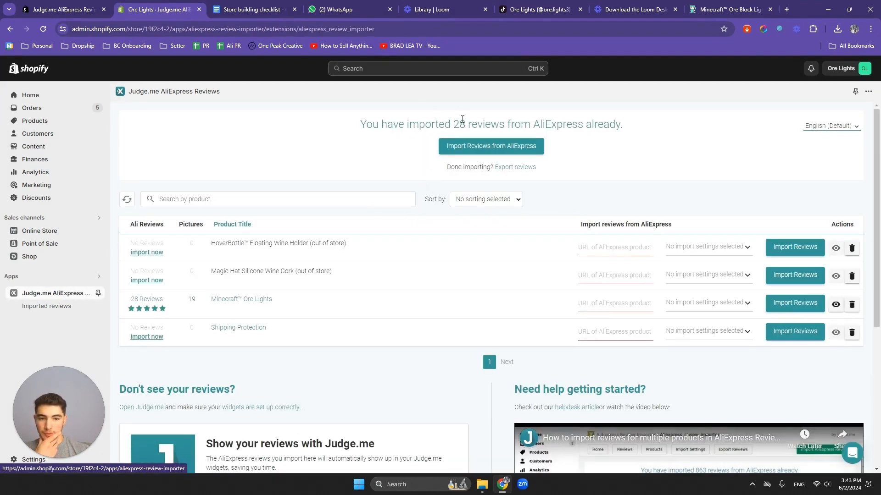
{"action": "left_click_drag", "start_coordinate": [454, 123], "coordinate": [583, 123]}
{"action": "left_click", "coordinate": [561, 126]}
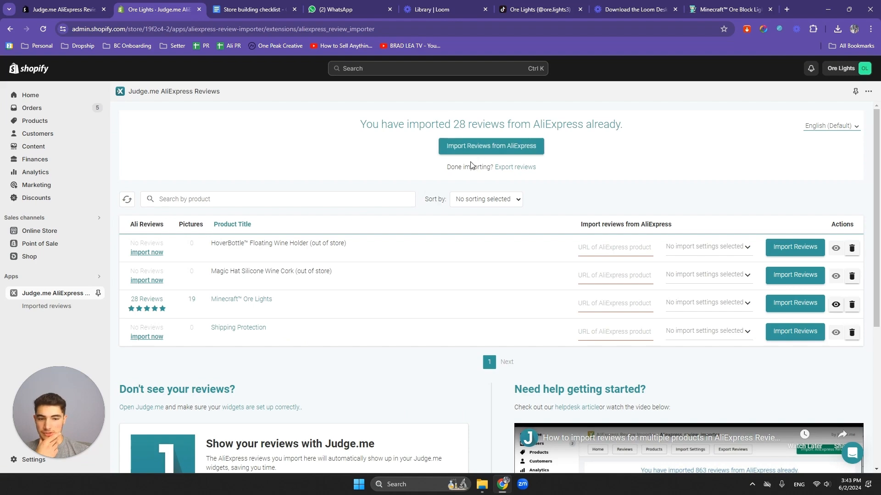
- Open the imported reviews list and read through the newest Minecraft™ Ore Lights reviews for unsuitable wording
{"action": "left_click", "coordinate": [50, 306]}
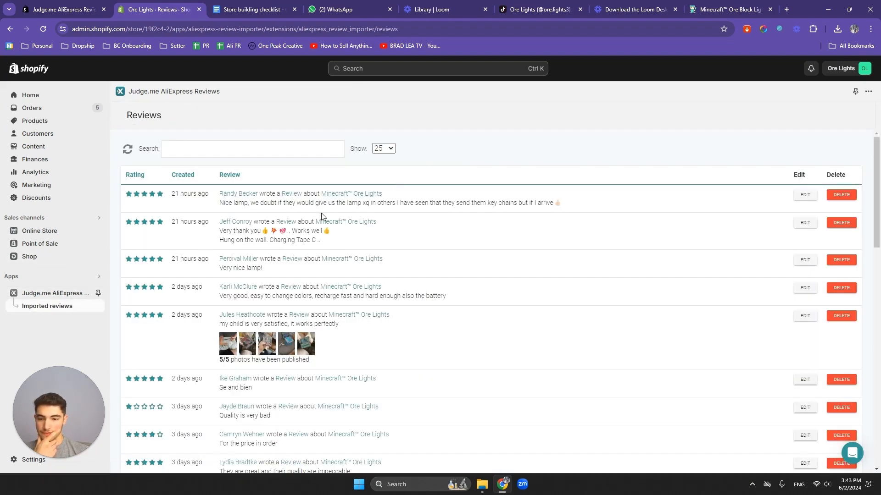
{"action": "left_click_drag", "start_coordinate": [251, 204], "coordinate": [449, 205]}
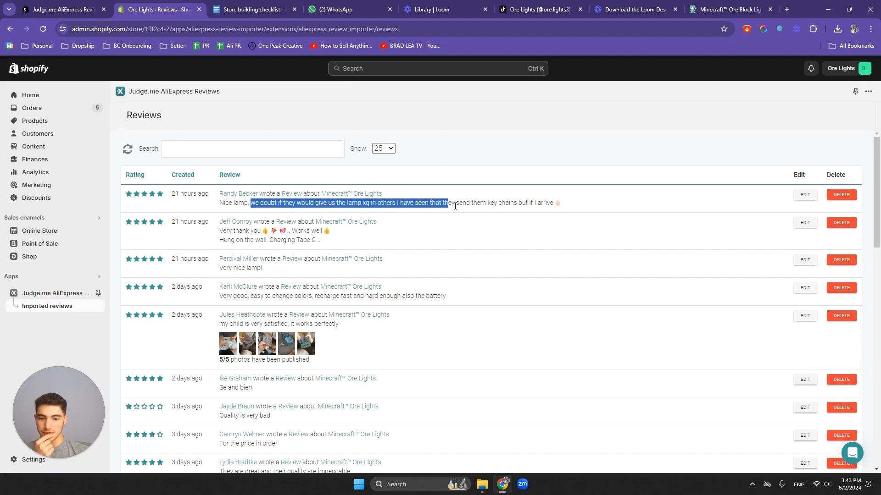
{"action": "left_click", "coordinate": [454, 208]}
{"action": "scroll", "coordinate": [296, 247], "scroll_direction": "down", "scroll_amount": 1}
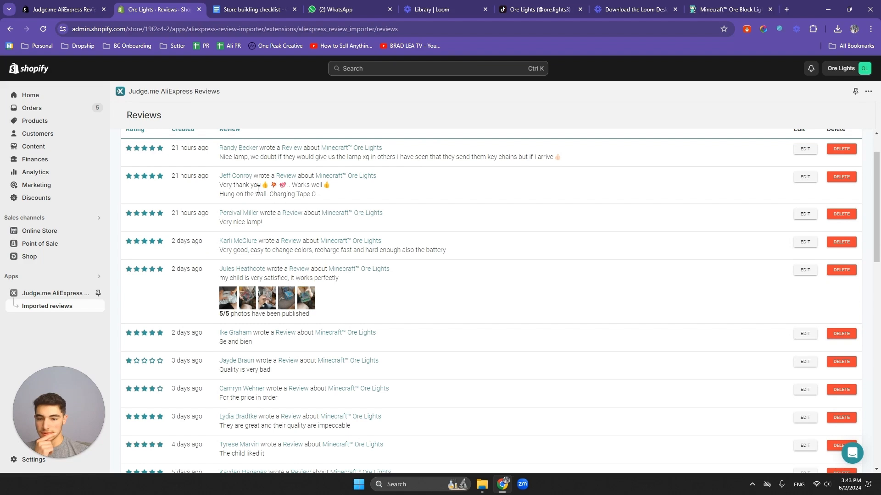
{"action": "left_click_drag", "start_coordinate": [257, 186], "coordinate": [294, 194]}
{"action": "left_click", "coordinate": [283, 187]}
{"action": "left_click", "coordinate": [283, 194]}
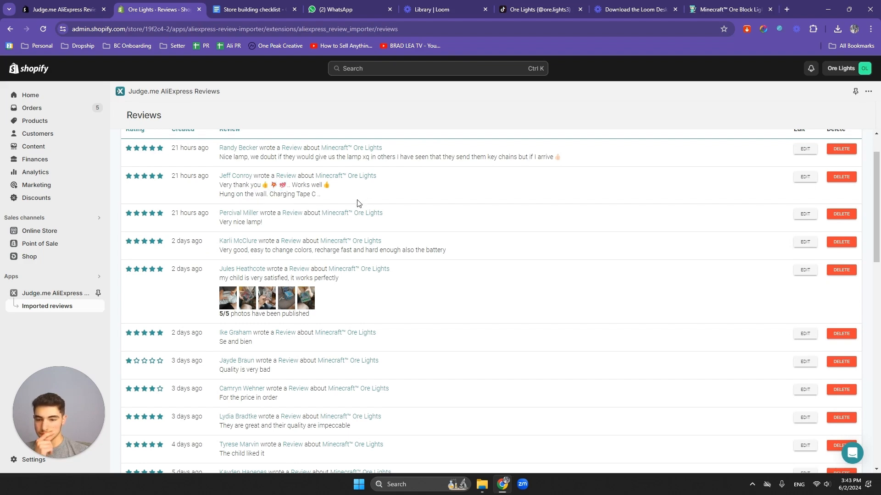
{"action": "scroll", "coordinate": [358, 203], "scroll_direction": "down", "scroll_amount": 1}
{"action": "double_click", "coordinate": [267, 167]}
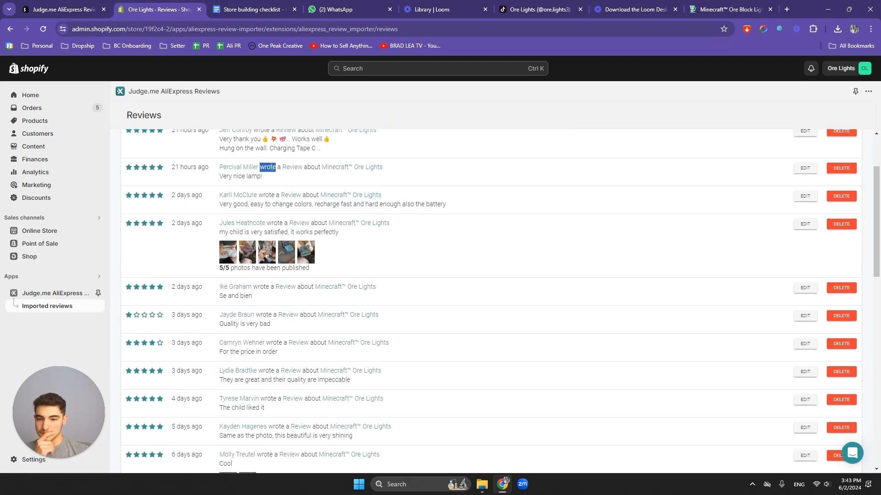
{"action": "left_click", "coordinate": [268, 168]}
{"action": "scroll", "coordinate": [294, 207], "scroll_direction": "up", "scroll_amount": 2}
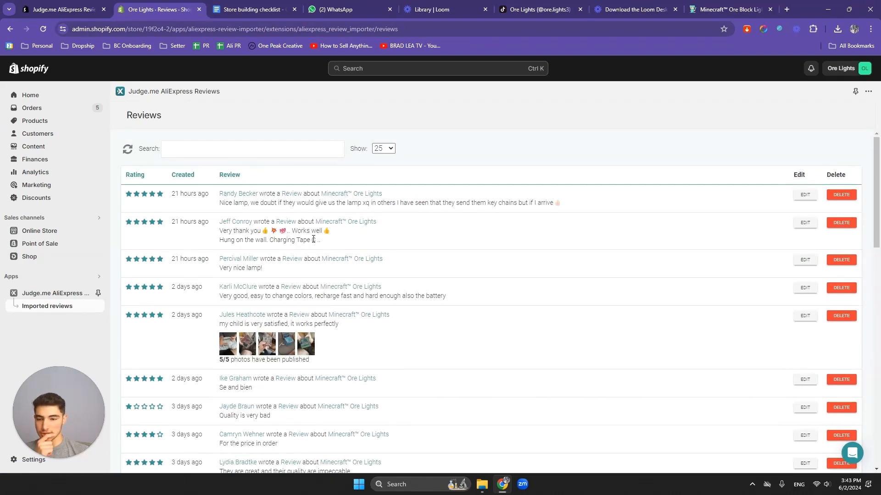
{"action": "scroll", "coordinate": [313, 240], "scroll_direction": "down", "scroll_amount": 2}
{"action": "scroll", "coordinate": [296, 236], "scroll_direction": "down", "scroll_amount": 1}
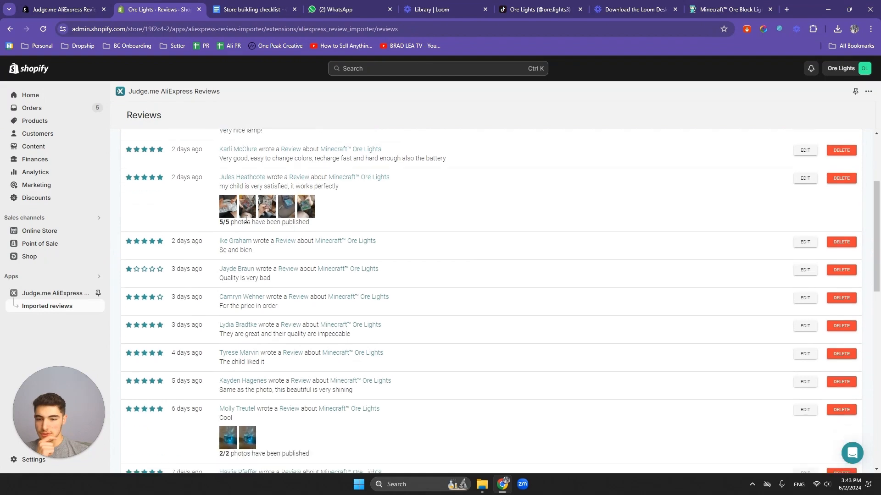
- Preview the customer photos attached to the "my child is very satisfied, it works perfectly" and "Cool" reviews
{"action": "left_click", "coordinate": [228, 211]}
{"action": "left_click", "coordinate": [314, 237]}
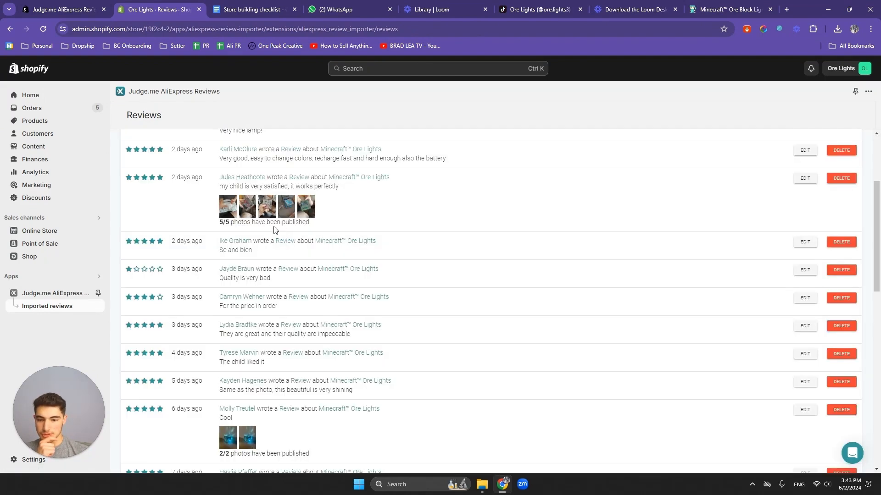
{"action": "left_click", "coordinate": [251, 210]}
{"action": "left_click", "coordinate": [302, 267]}
{"action": "scroll", "coordinate": [275, 284], "scroll_direction": "down", "scroll_amount": 3}
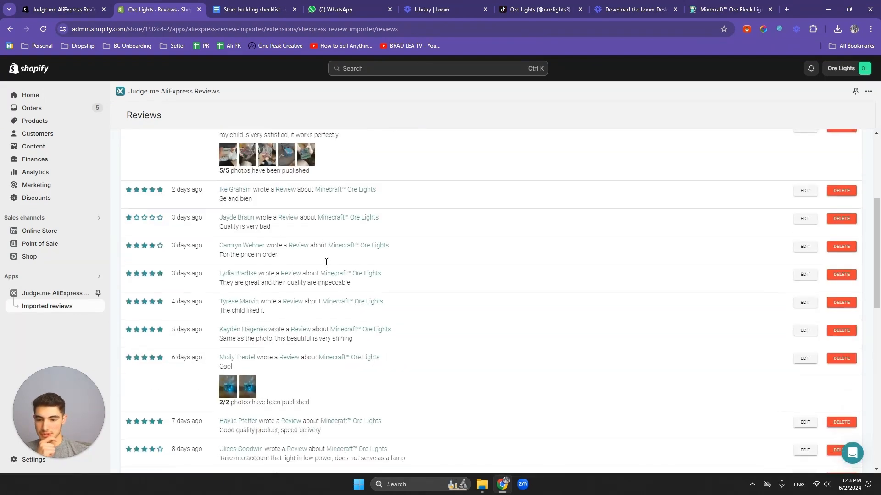
{"action": "left_click", "coordinate": [229, 302]}
{"action": "left_click", "coordinate": [213, 290]}
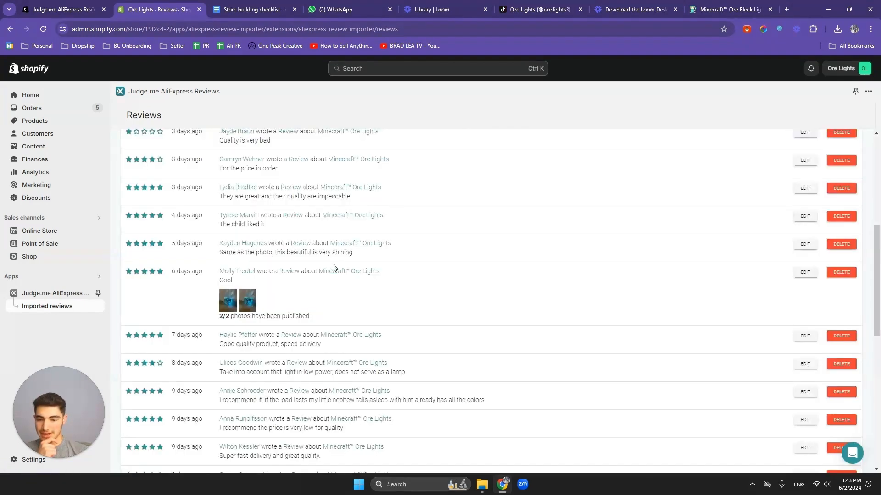
- Check the photo on the 10-day-old "ok" review showing a boxed potion bottle, and delete that review
{"action": "scroll", "coordinate": [227, 241], "scroll_direction": "down", "scroll_amount": 8}
{"action": "left_click", "coordinate": [225, 285]}
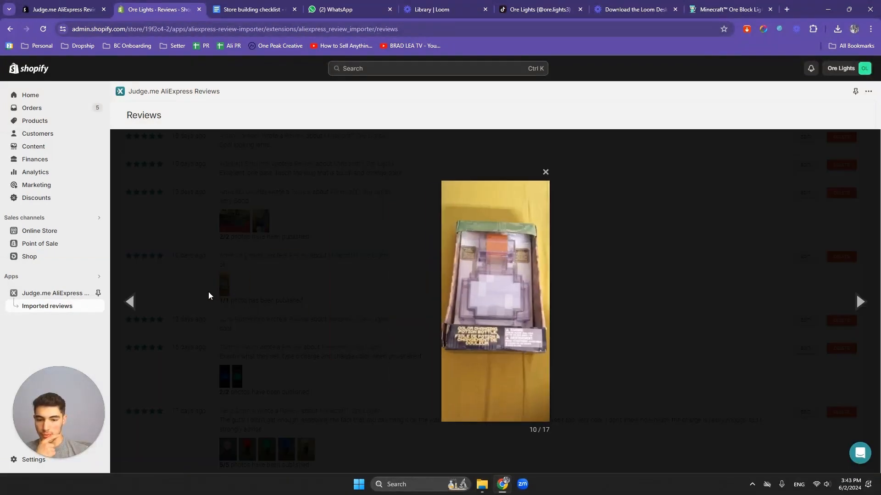
{"action": "left_click", "coordinate": [220, 296]}
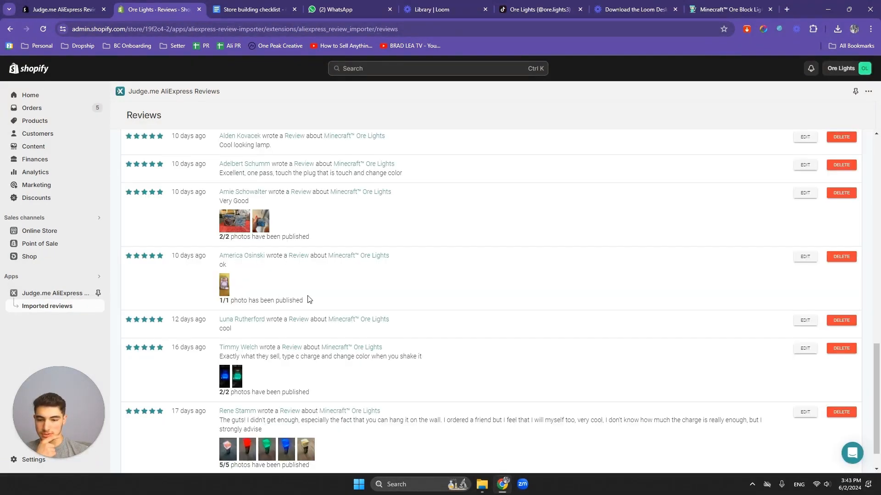
{"action": "left_click", "coordinate": [844, 257]}
{"action": "left_click", "coordinate": [516, 371]}
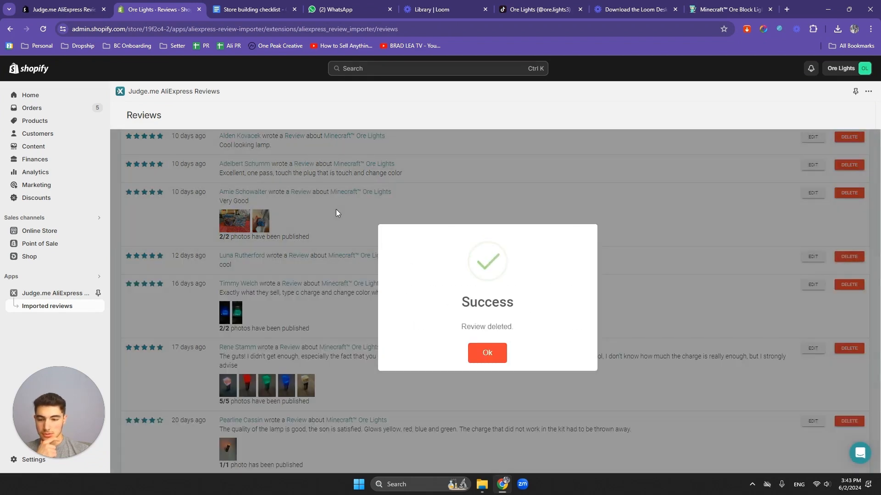
{"action": "left_click", "coordinate": [493, 360]}
- Check the photo on the review starting "Exactly what they sell, type c charge" and delete that review
{"action": "scroll", "coordinate": [367, 298], "scroll_direction": "down", "scroll_amount": 1}
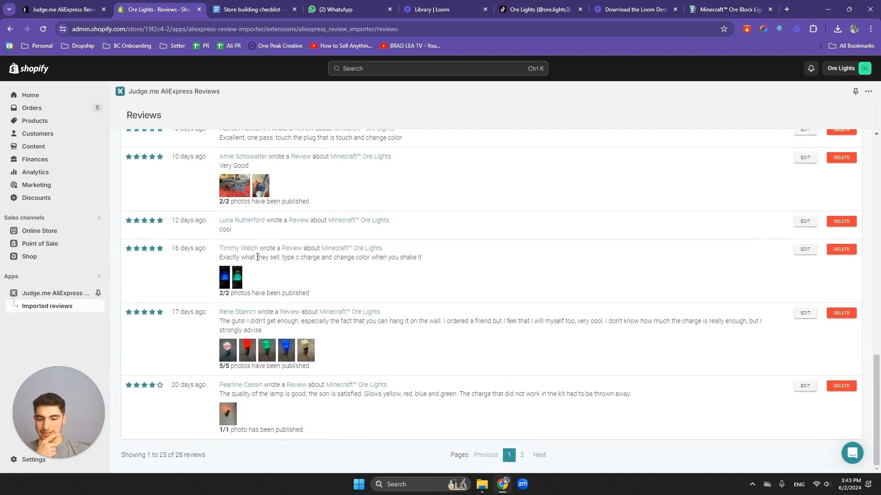
{"action": "left_click", "coordinate": [225, 277]}
{"action": "left_click", "coordinate": [203, 275]}
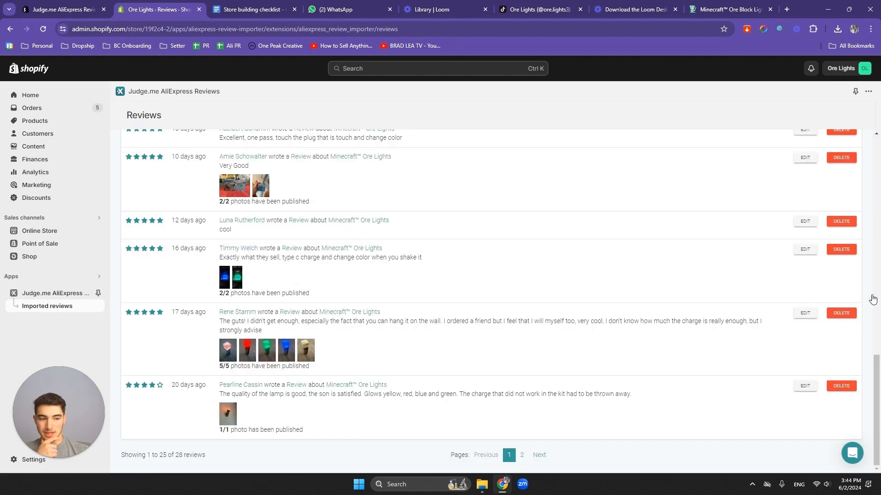
{"action": "left_click", "coordinate": [848, 249]}
{"action": "left_click", "coordinate": [517, 365]}
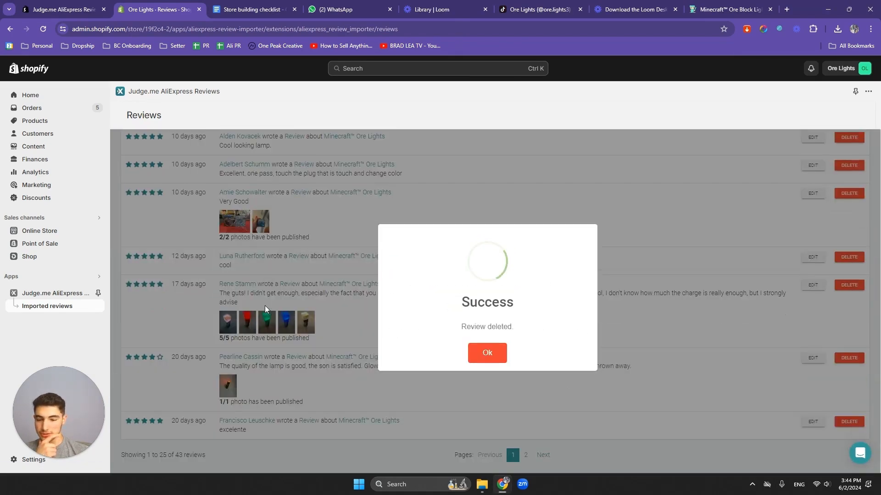
{"action": "left_click", "coordinate": [487, 353]}
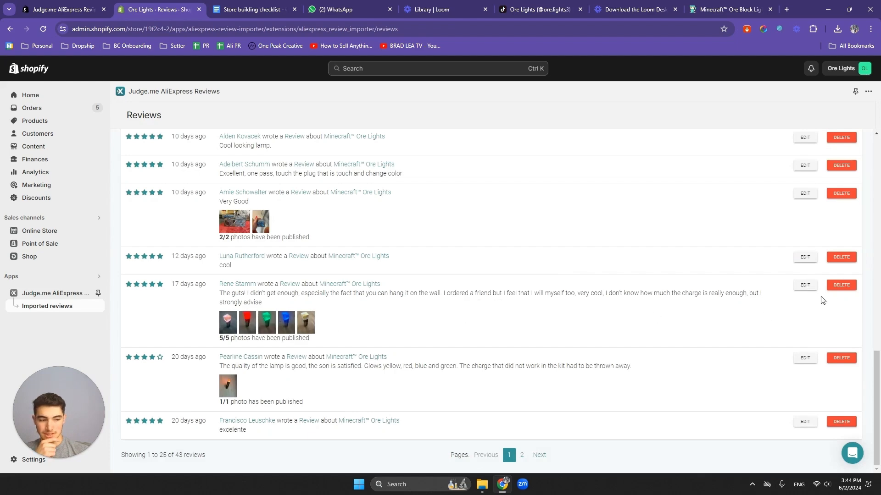
- Delete the reviews starting "The guts!", "The quality of the lamp is good" and "Pretty cool night light!!"
{"action": "left_click", "coordinate": [842, 285]}
{"action": "left_click", "coordinate": [537, 365]}
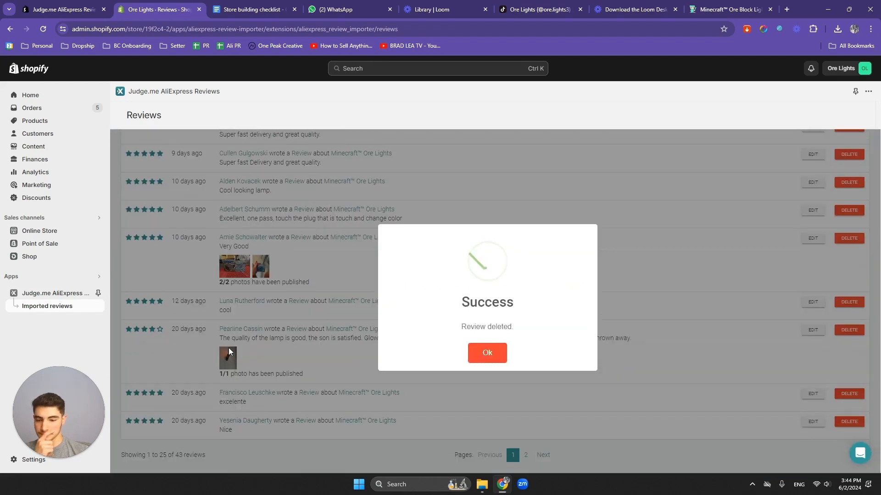
{"action": "left_click", "coordinate": [495, 357]}
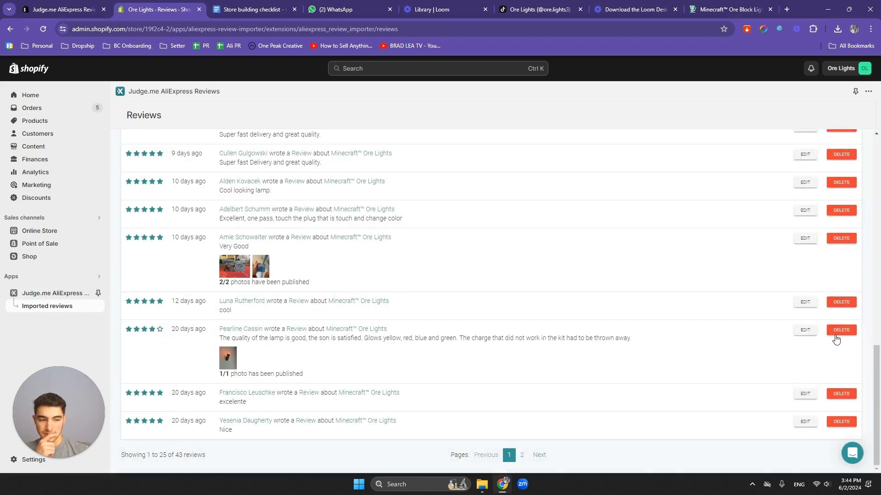
{"action": "left_click", "coordinate": [841, 332]}
{"action": "left_click", "coordinate": [518, 365]}
{"action": "left_click", "coordinate": [486, 354]}
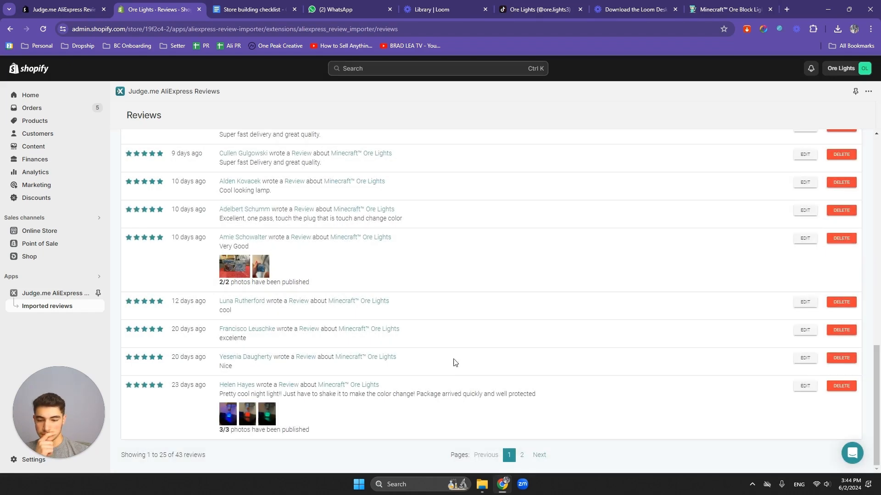
{"action": "left_click", "coordinate": [841, 386]}
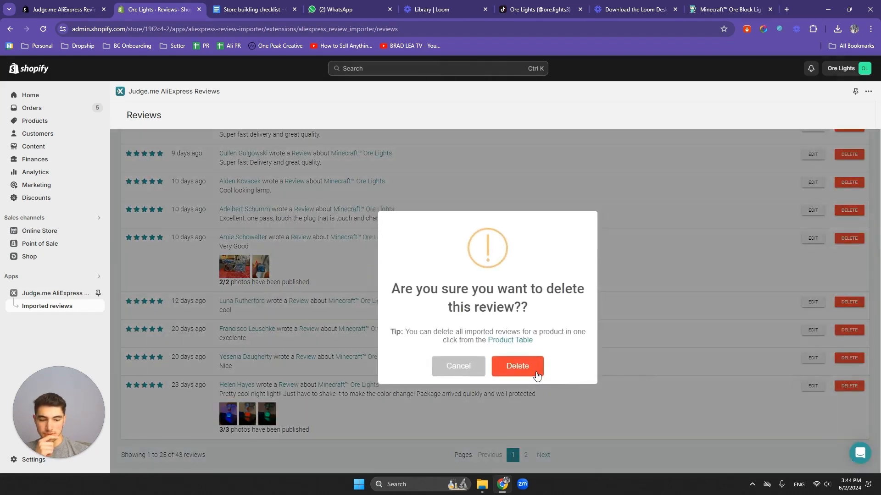
{"action": "left_click", "coordinate": [518, 365]}
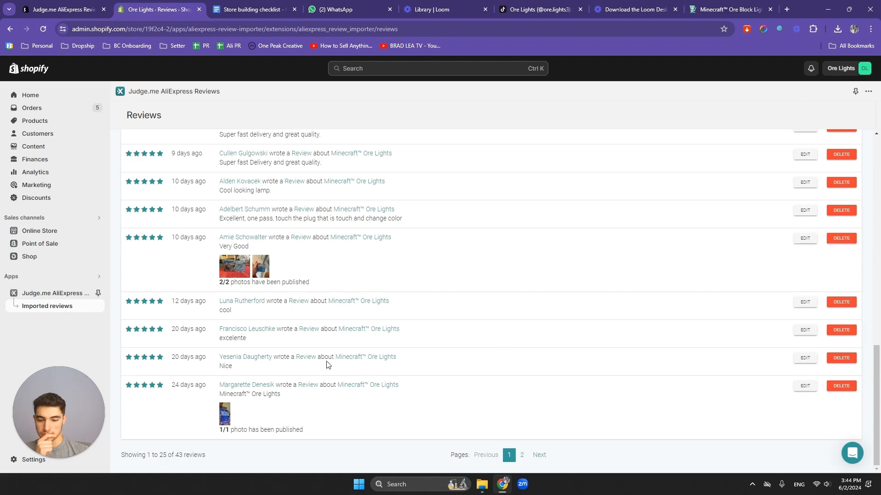
- On page 2 of the reviews, check the photo on the four-star "box slightly damaged" review and delete that review
{"action": "left_click", "coordinate": [521, 455]}
{"action": "scroll", "coordinate": [321, 274], "scroll_direction": "up", "scroll_amount": 4}
{"action": "scroll", "coordinate": [321, 274], "scroll_direction": "up", "scroll_amount": 1}
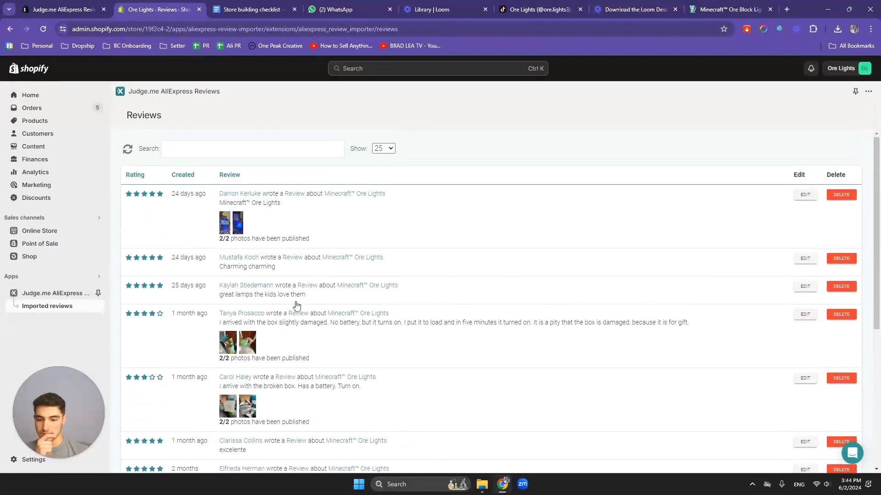
{"action": "left_click", "coordinate": [243, 344]}
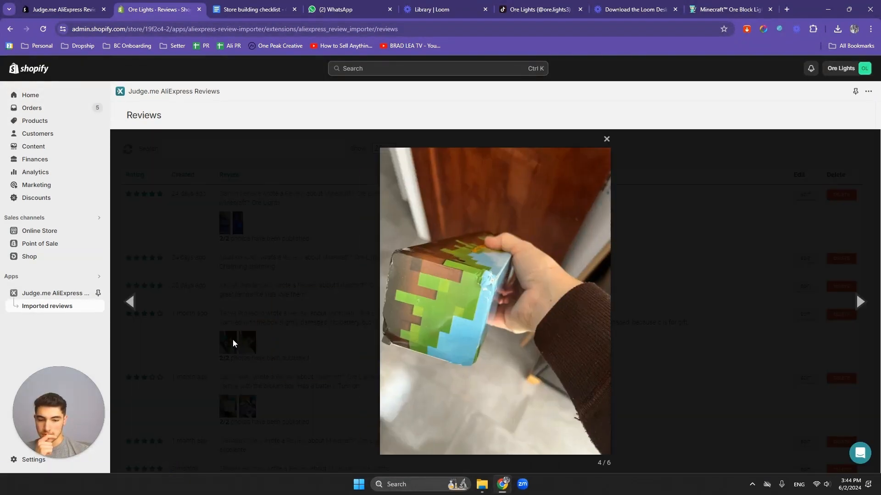
{"action": "left_click", "coordinate": [231, 340]}
{"action": "left_click", "coordinate": [841, 314]}
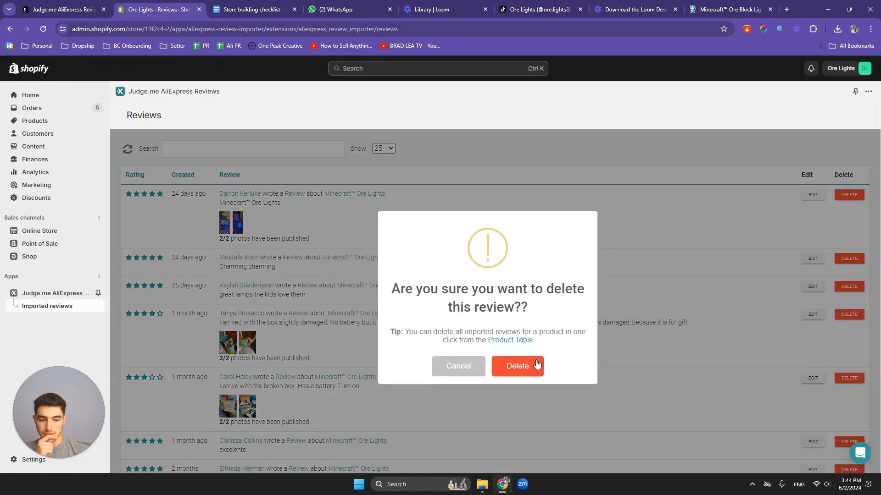
{"action": "left_click", "coordinate": [517, 366]}
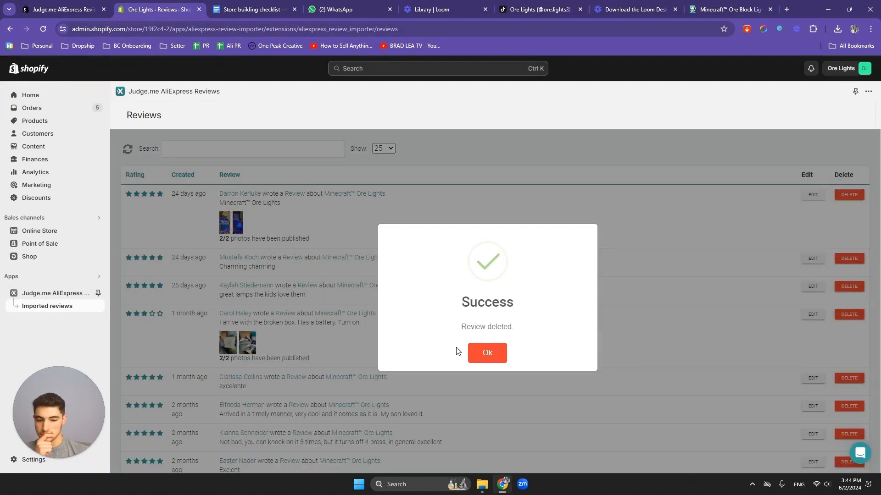
{"action": "left_click", "coordinate": [472, 353]}
- Inspect the photos on the broken-box and first reviews of page 2, and look over the remaining reviews on both pages
{"action": "left_click", "coordinate": [228, 341]}
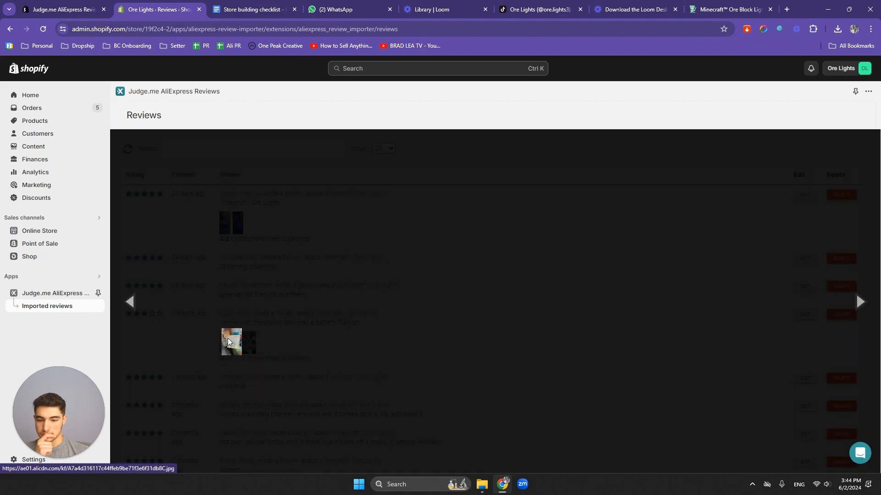
{"action": "left_click", "coordinate": [202, 339]}
{"action": "left_click", "coordinate": [225, 223]}
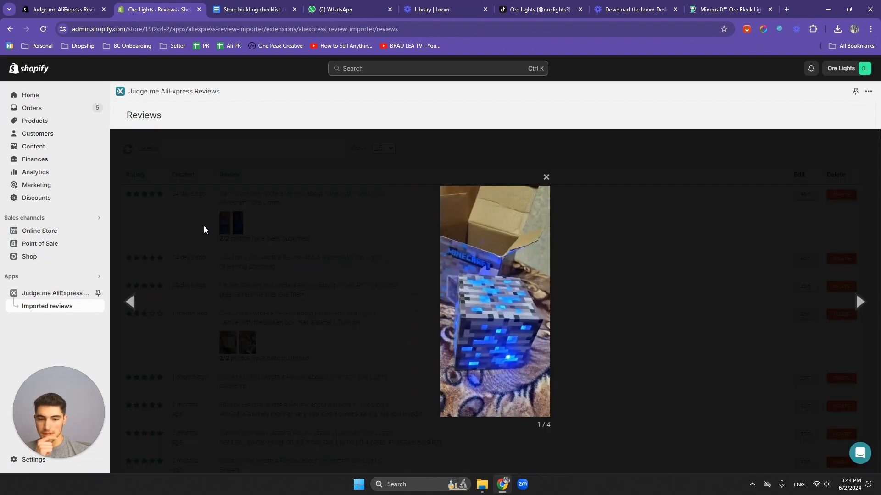
{"action": "left_click", "coordinate": [204, 225]}
{"action": "scroll", "coordinate": [358, 306], "scroll_direction": "down", "scroll_amount": 4}
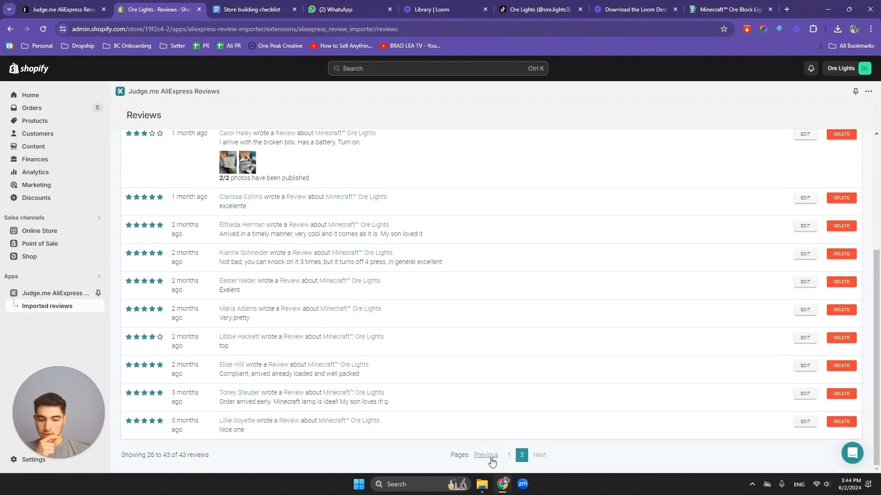
{"action": "left_click", "coordinate": [509, 455]}
{"action": "scroll", "coordinate": [334, 256], "scroll_direction": "up", "scroll_amount": 4}
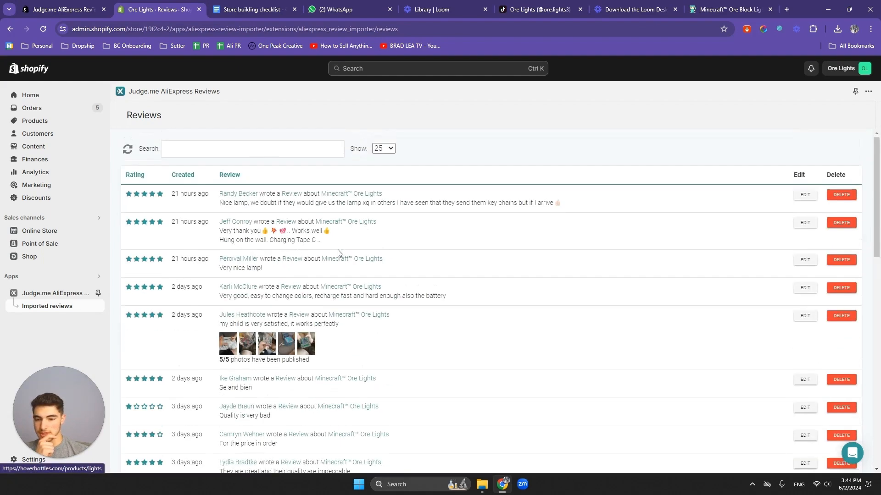
{"action": "scroll", "coordinate": [324, 243], "scroll_direction": "down", "scroll_amount": 7}
{"action": "scroll", "coordinate": [324, 237], "scroll_direction": "up", "scroll_amount": 7}
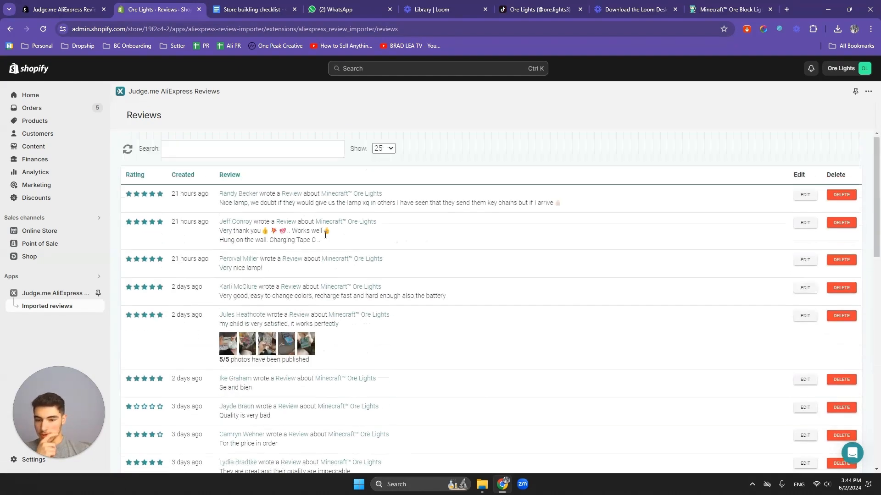
- Return to the importer dashboard and check the total number of reviews imported from AliExpress
{"action": "left_click", "coordinate": [46, 294]}
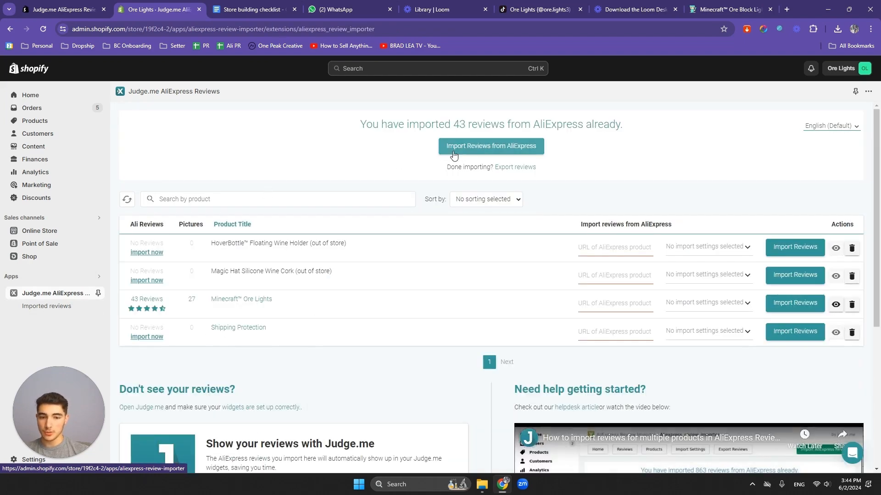
{"action": "left_click_drag", "start_coordinate": [453, 125], "coordinate": [471, 125]}
{"action": "left_click", "coordinate": [445, 129]}
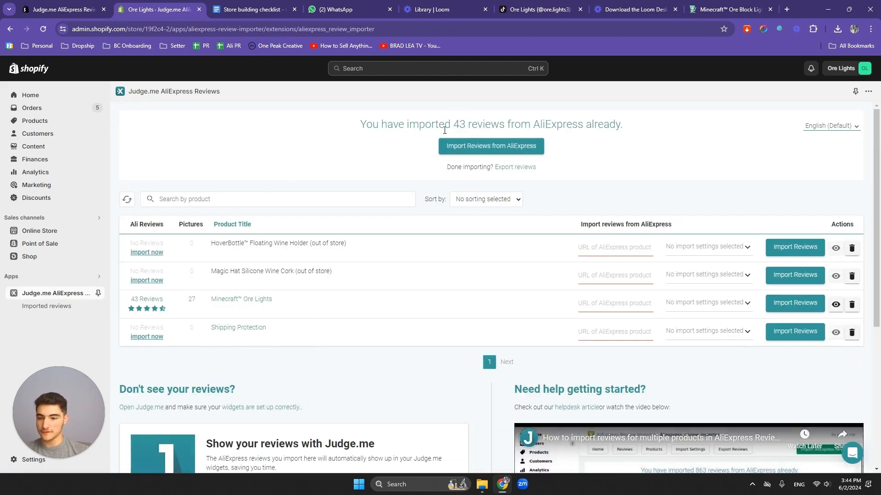
- Switch to the Judge.me Reviews app and dismiss the referrals promotion
{"action": "left_click", "coordinate": [62, 279]}
{"action": "left_click", "coordinate": [363, 142]}
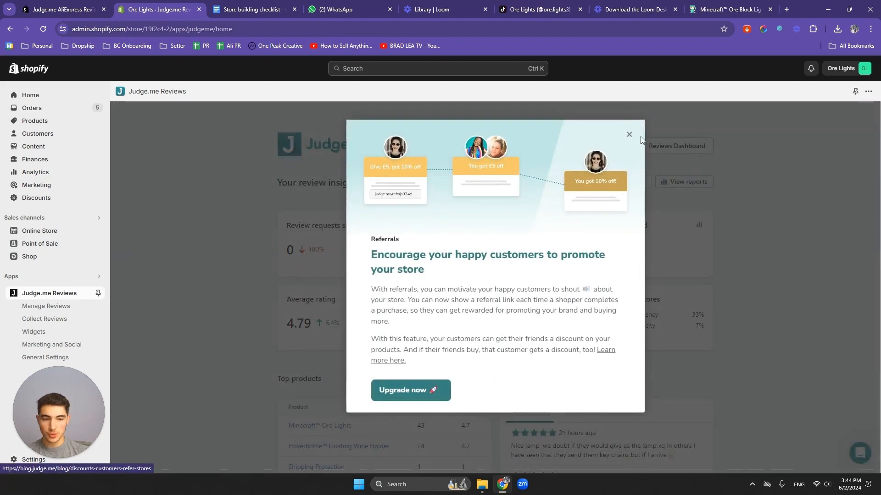
{"action": "left_click", "coordinate": [628, 133]}
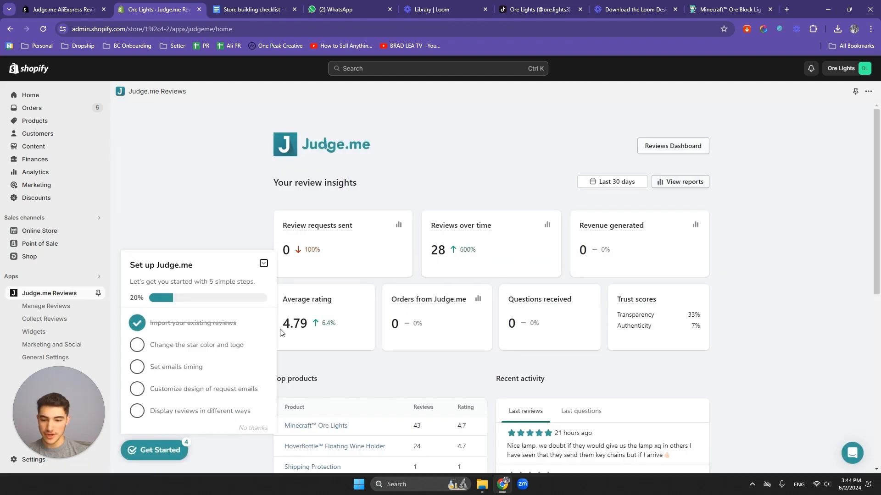
- Collapse the Judge.me setup guide and bring up the Products & Groups list with the store's products
{"action": "left_click", "coordinate": [264, 264]}
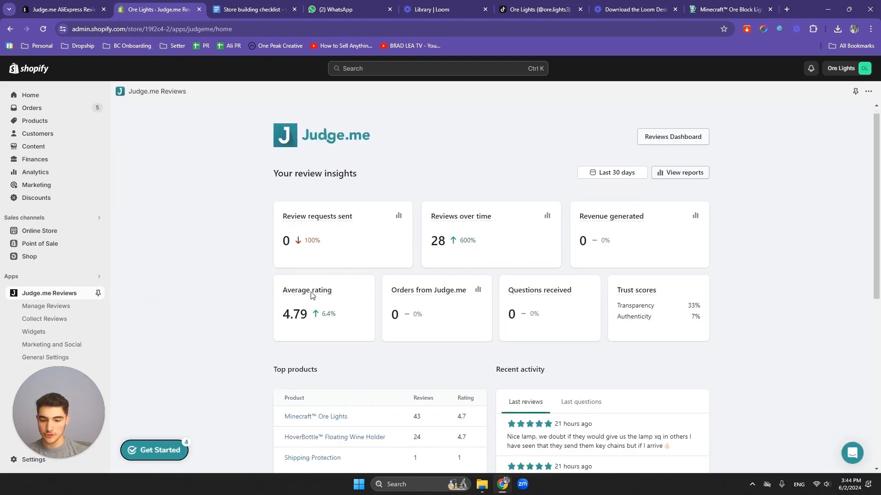
{"action": "scroll", "coordinate": [315, 275], "scroll_direction": "down", "scroll_amount": 4}
{"action": "left_click", "coordinate": [303, 247]}
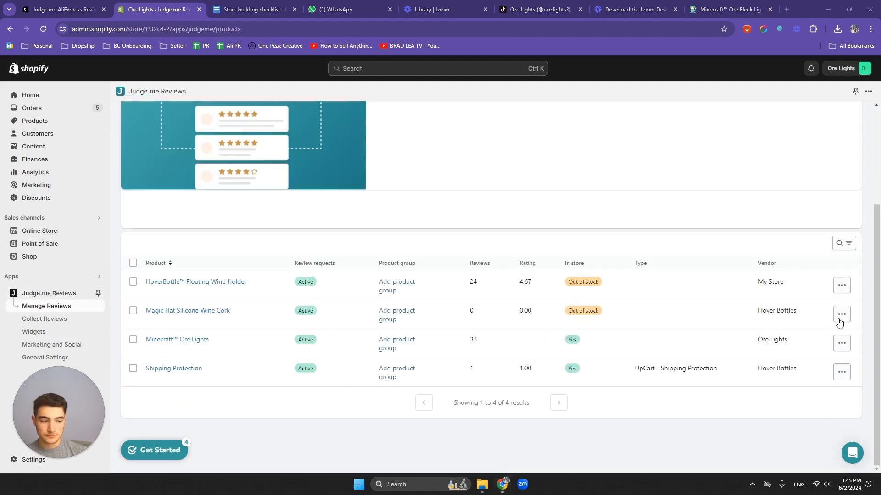
{"action": "left_click", "coordinate": [162, 122]}
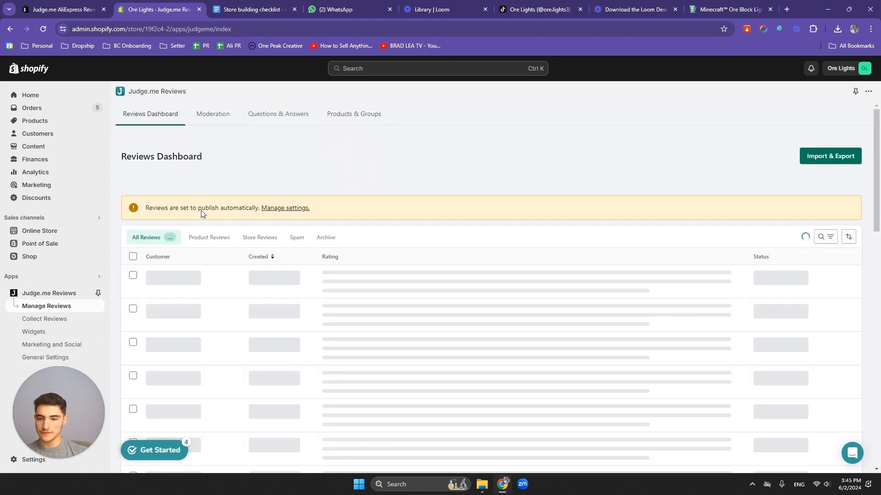
{"action": "left_click", "coordinate": [345, 120]}
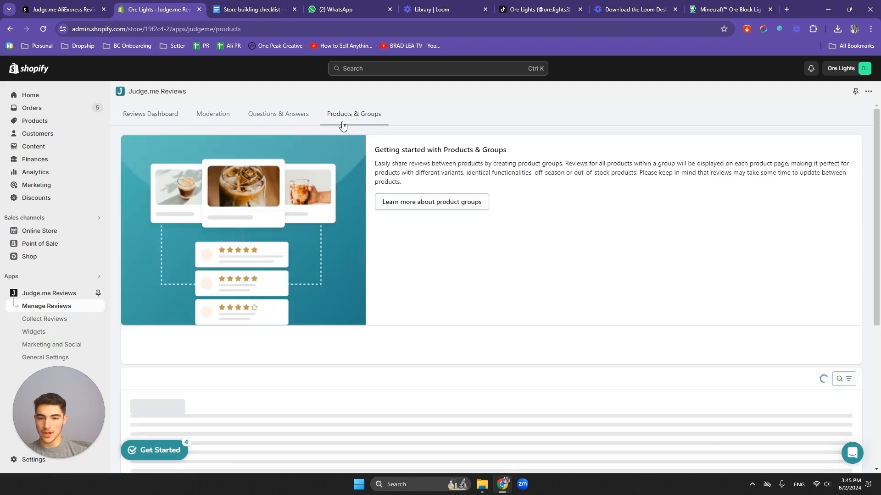
{"action": "scroll", "coordinate": [367, 251], "scroll_direction": "down", "scroll_amount": 1}
{"action": "scroll", "coordinate": [368, 251], "scroll_direction": "down", "scroll_amount": 3}
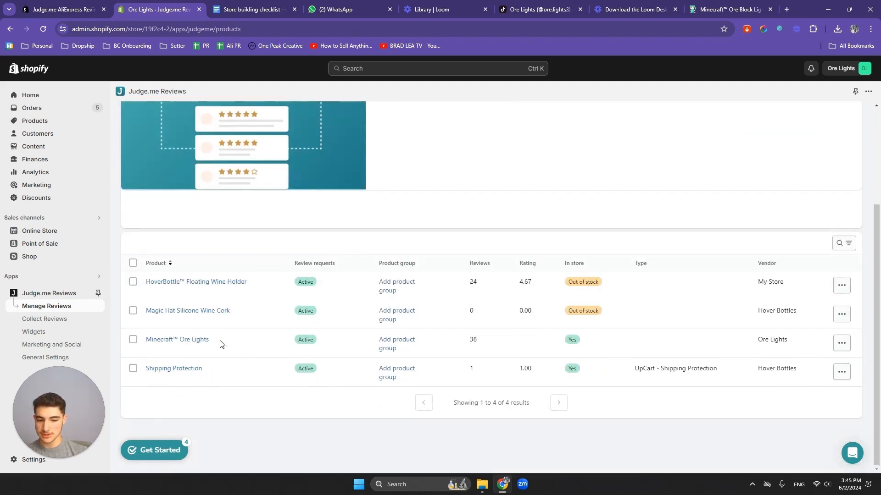
- Try to remove the Magic Hat Silicone Wine Cork product from its review groups
{"action": "left_click", "coordinate": [133, 311]}
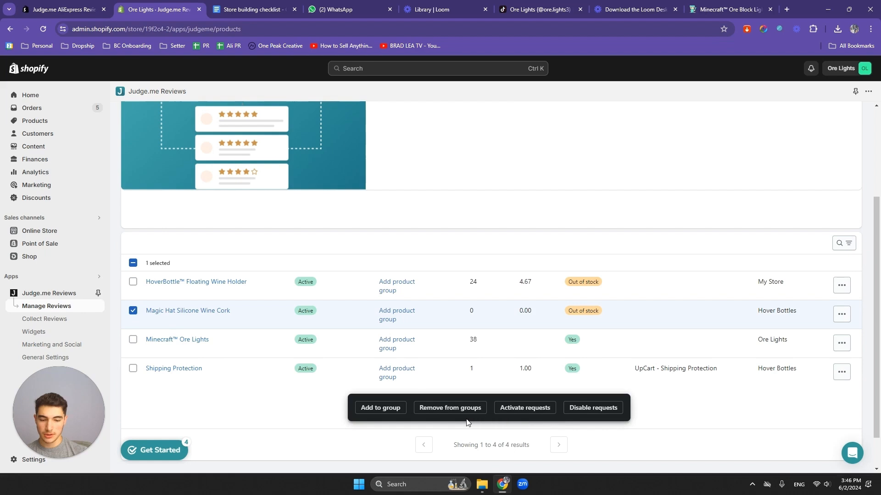
{"action": "left_click", "coordinate": [457, 411]}
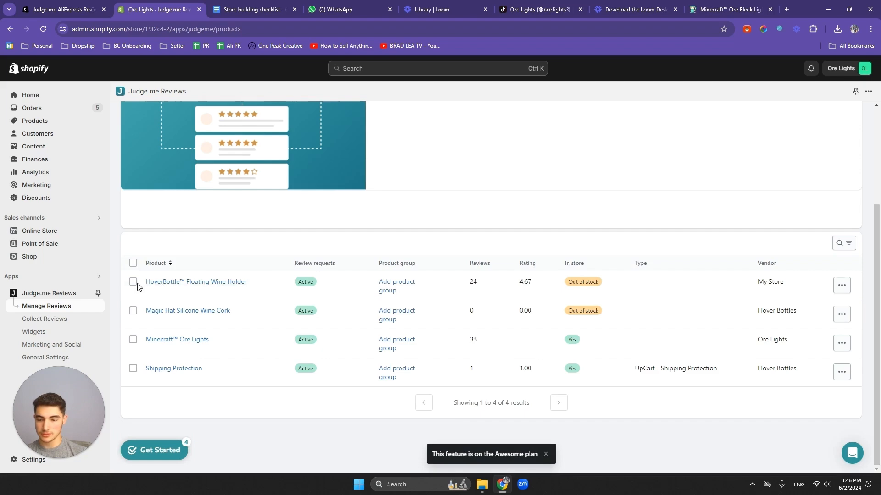
{"action": "left_click", "coordinate": [133, 282]}
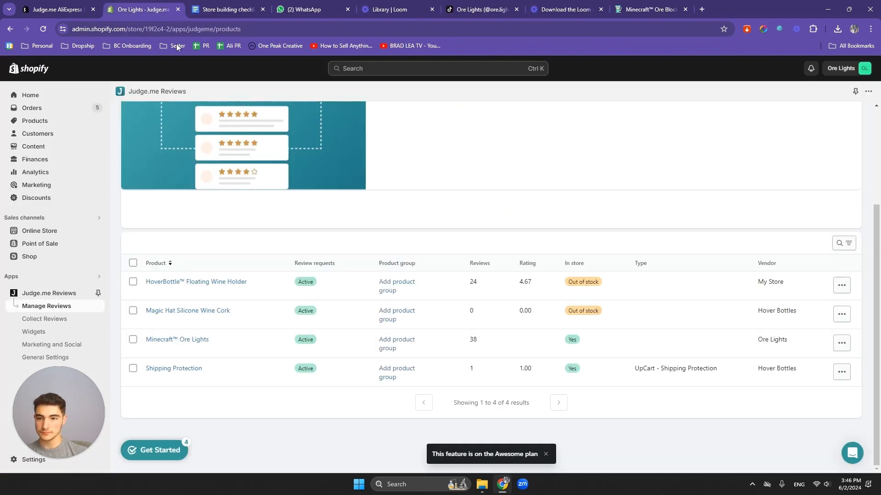
{"action": "scroll", "coordinate": [253, 262], "scroll_direction": "up", "scroll_amount": 3}
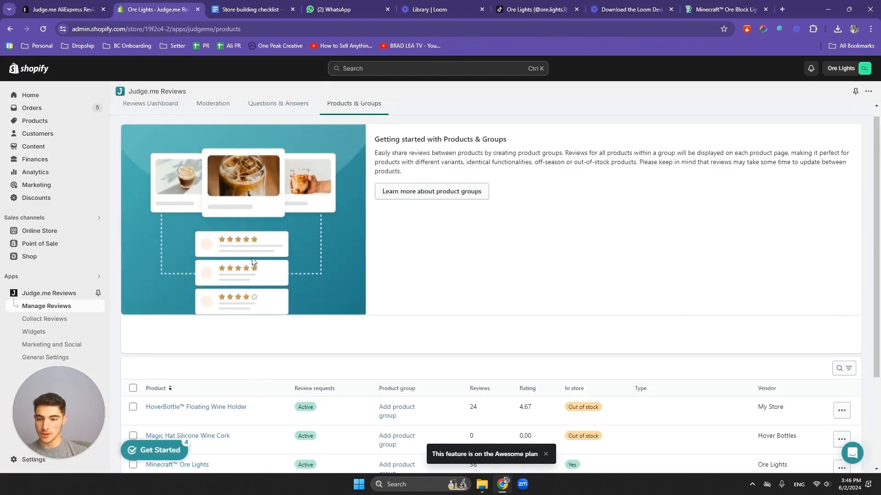
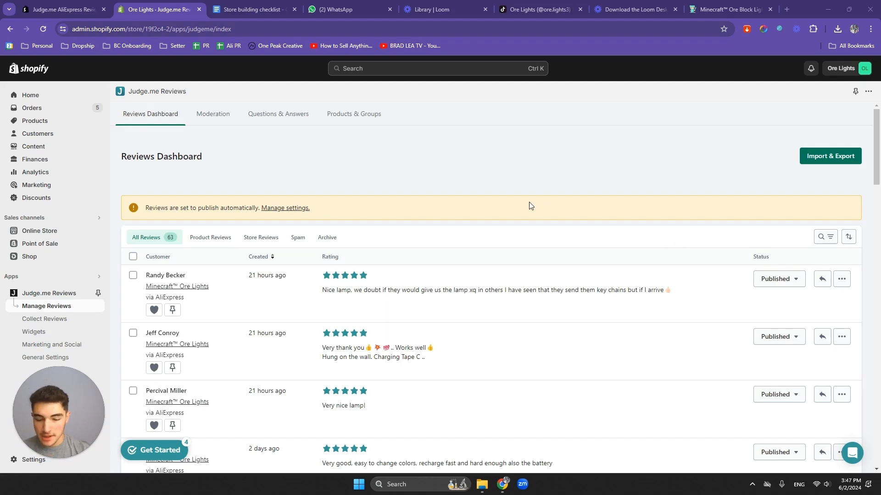
- Mark "Add reviews to Judge.me" as done in the Store building checklist document, and return to the Judge.me reviews
{"action": "left_click", "coordinate": [253, 9]}
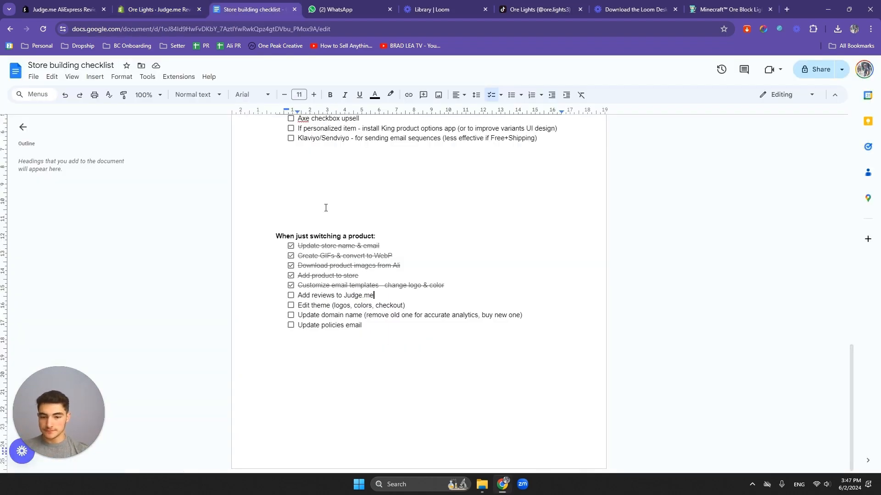
{"action": "left_click", "coordinate": [290, 295]}
{"action": "left_click", "coordinate": [155, 9]}
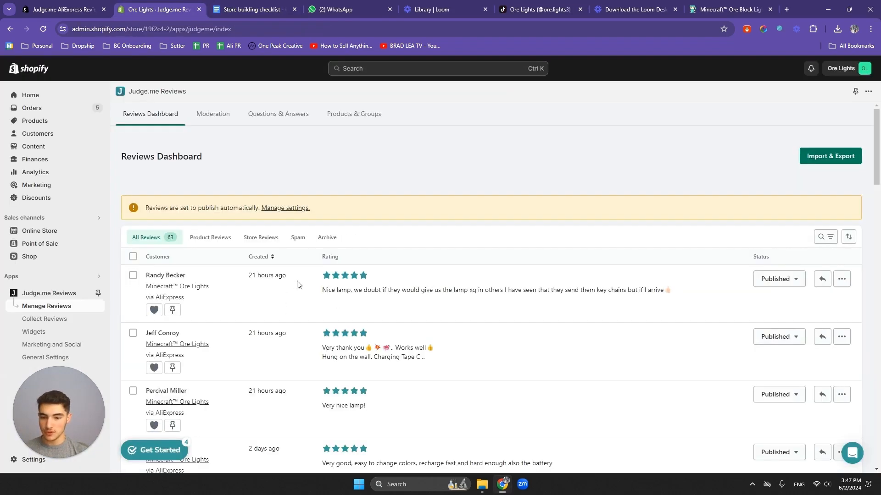
- Edit the newest review's body, replacing the text after "Nice lamp," with wording that begins "my kids love it and can'"
{"action": "scroll", "coordinate": [297, 285], "scroll_direction": "down", "scroll_amount": 3}
{"action": "scroll", "coordinate": [271, 235], "scroll_direction": "up", "scroll_amount": 3}
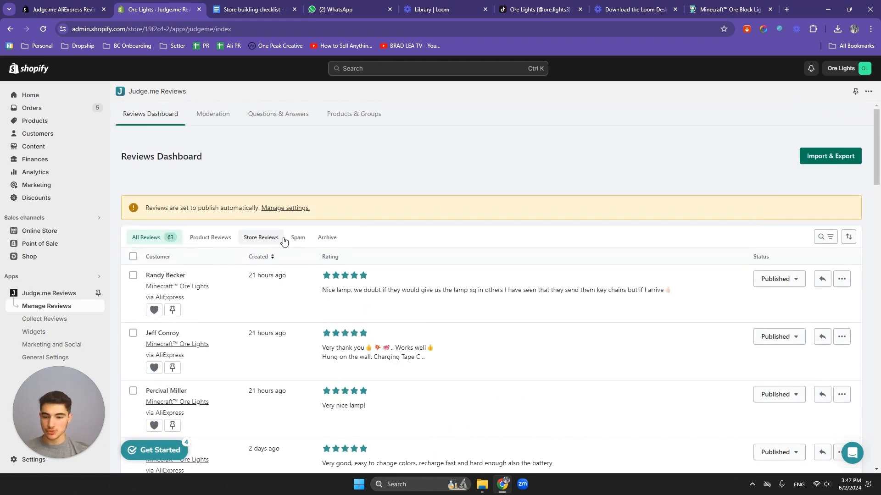
{"action": "scroll", "coordinate": [298, 236], "scroll_direction": "down", "scroll_amount": 2}
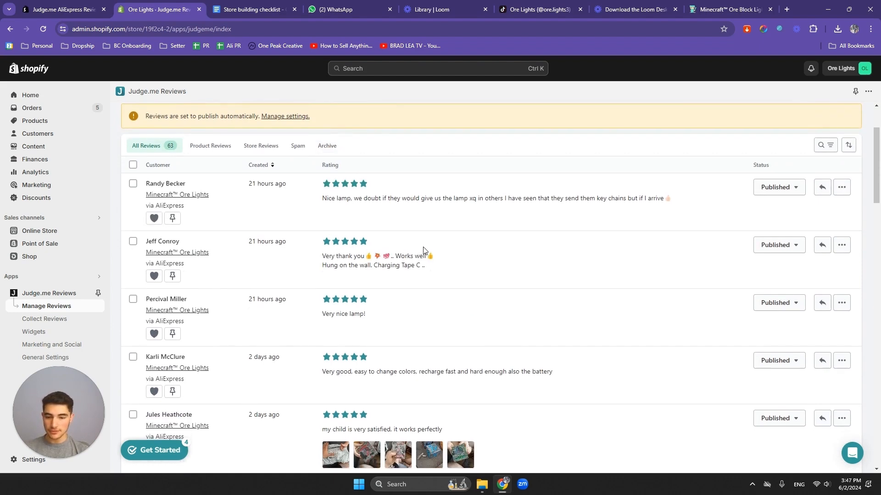
{"action": "scroll", "coordinate": [482, 270], "scroll_direction": "up", "scroll_amount": 2}
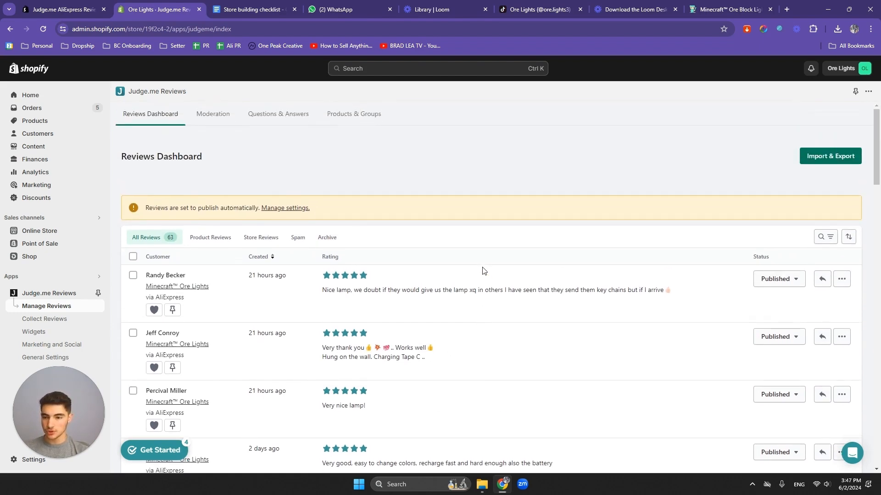
{"action": "scroll", "coordinate": [486, 272], "scroll_direction": "down", "scroll_amount": 2}
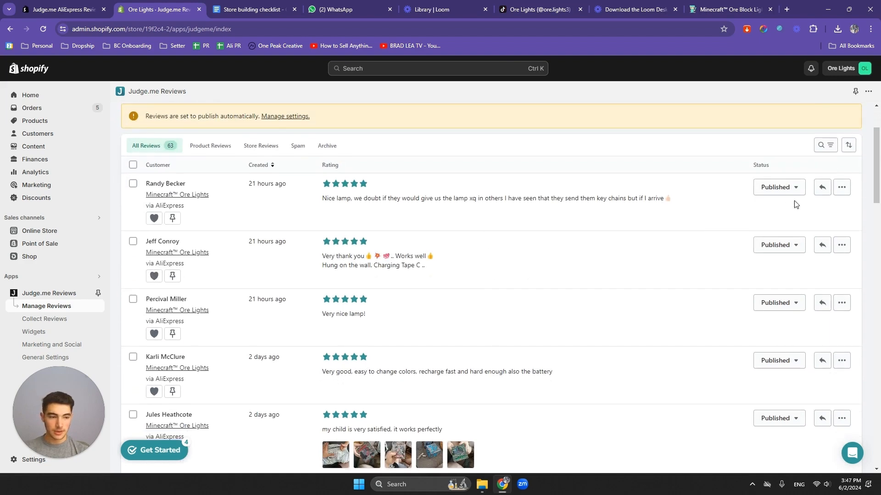
{"action": "left_click", "coordinate": [841, 187]}
{"action": "left_click", "coordinate": [658, 200]}
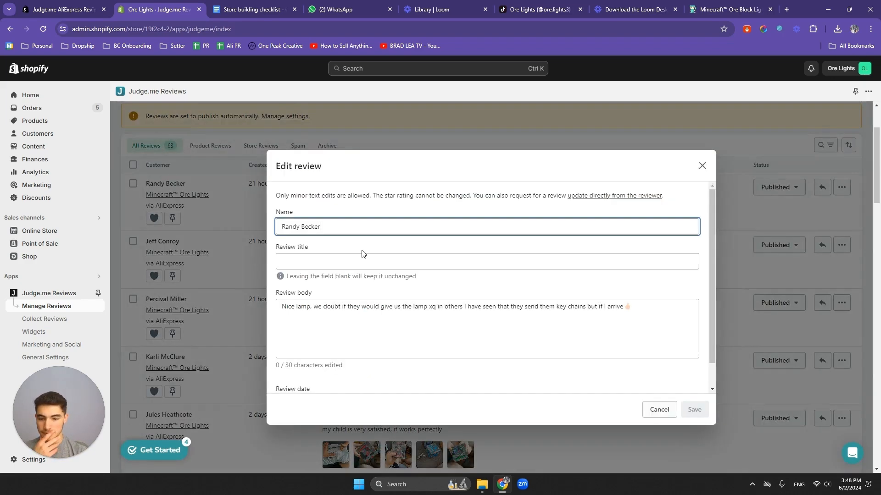
{"action": "scroll", "coordinate": [362, 252], "scroll_direction": "down", "scroll_amount": 1}
{"action": "left_click_drag", "start_coordinate": [314, 280], "coordinate": [623, 280]}
{"action": "type", "text": "my kids love it and can'"}
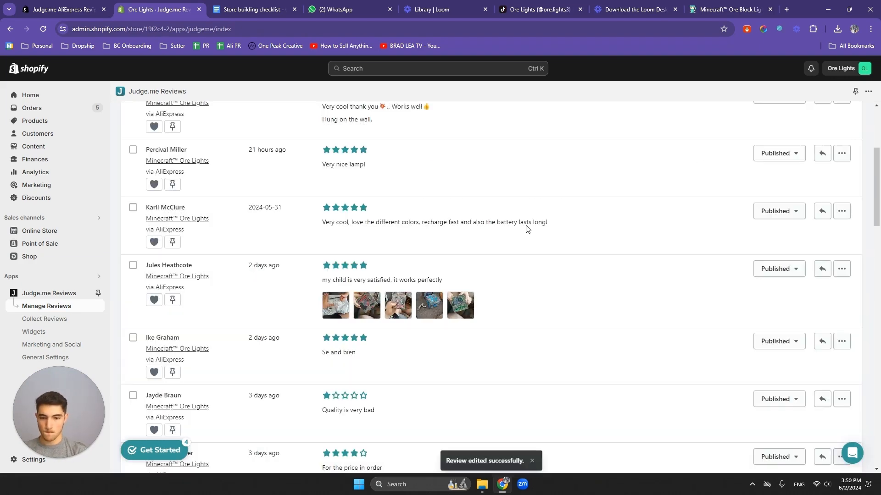
- Hide the first photo of the "my child is very satisfied" review and inspect its second photo
{"action": "scroll", "coordinate": [414, 282], "scroll_direction": "down", "scroll_amount": 2}
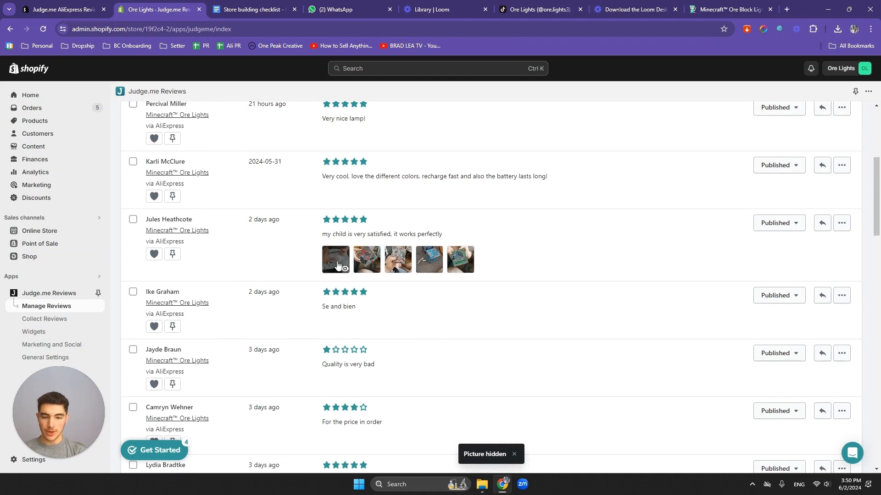
{"action": "left_click", "coordinate": [344, 269]}
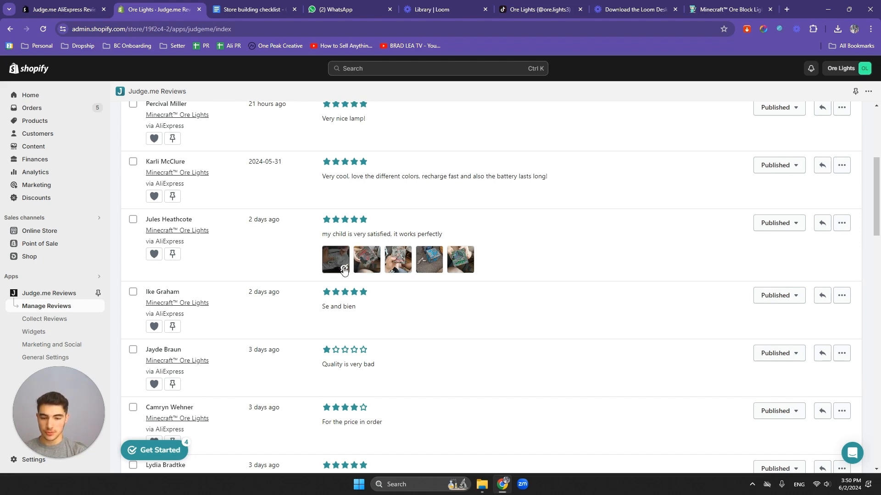
{"action": "left_click", "coordinate": [344, 270]}
{"action": "left_click", "coordinate": [366, 256]}
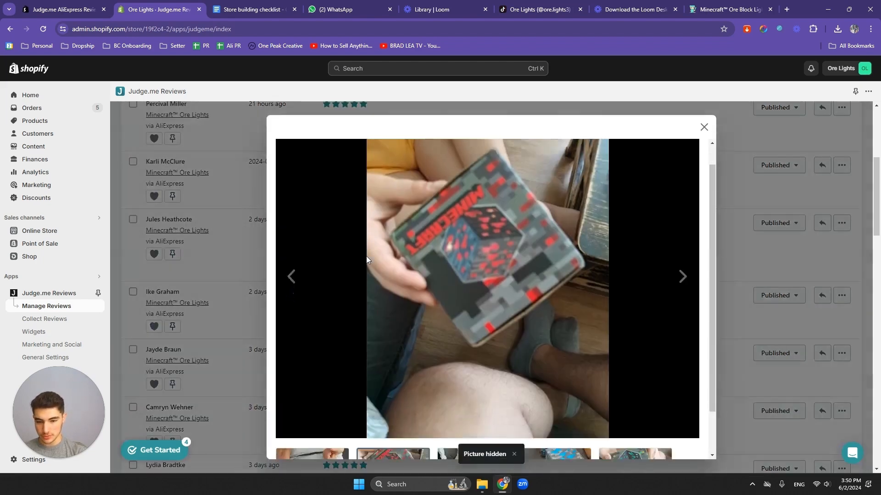
{"action": "scroll", "coordinate": [395, 247], "scroll_direction": "down", "scroll_amount": 1}
{"action": "scroll", "coordinate": [423, 235], "scroll_direction": "up", "scroll_amount": 1}
{"action": "left_click", "coordinate": [704, 127]}
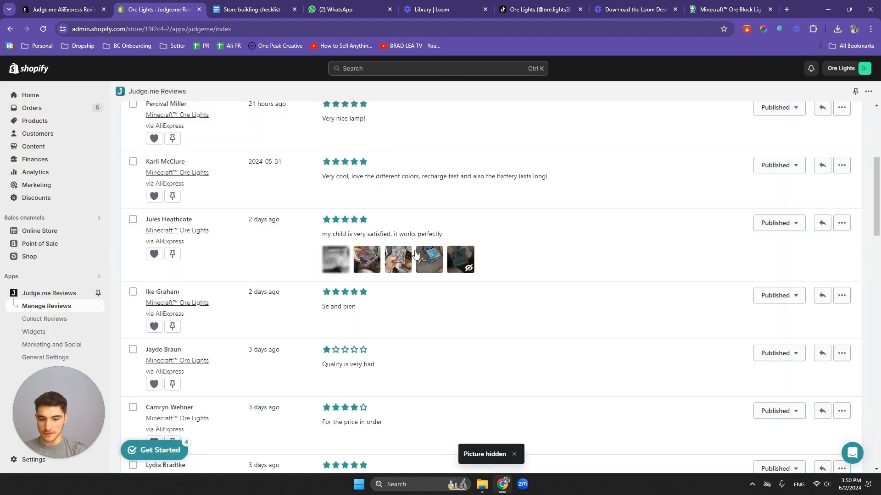
- Inspect the third and fourth photos of the "my child is very satisfied" review, and hide its second and third photos
{"action": "left_click", "coordinate": [393, 260]}
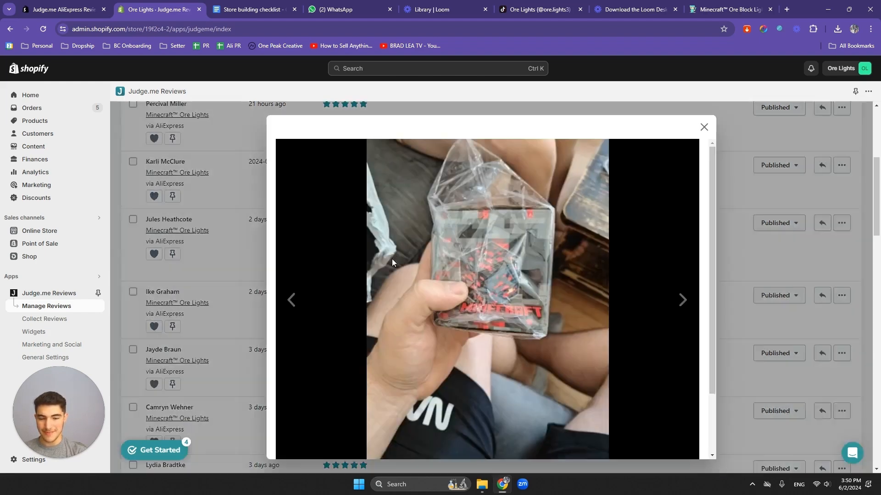
{"action": "scroll", "coordinate": [495, 253], "scroll_direction": "down", "scroll_amount": 2}
{"action": "scroll", "coordinate": [580, 248], "scroll_direction": "up", "scroll_amount": 2}
{"action": "left_click", "coordinate": [703, 127]}
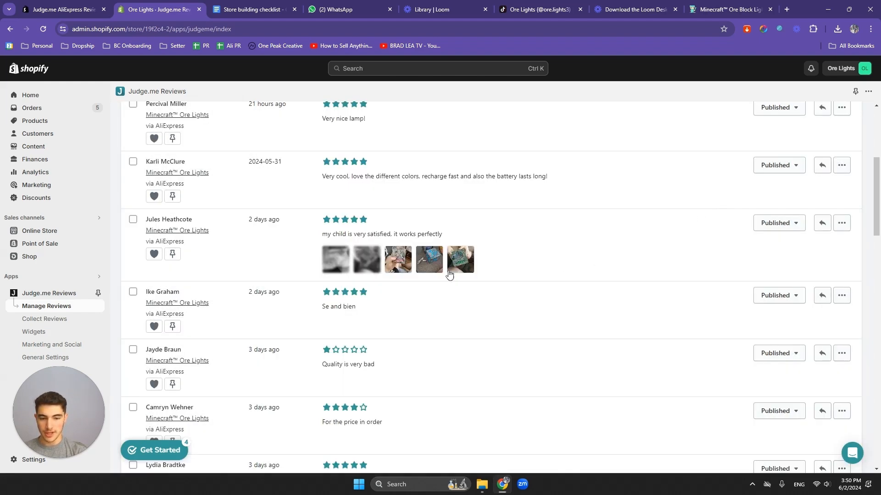
{"action": "left_click", "coordinate": [431, 262]}
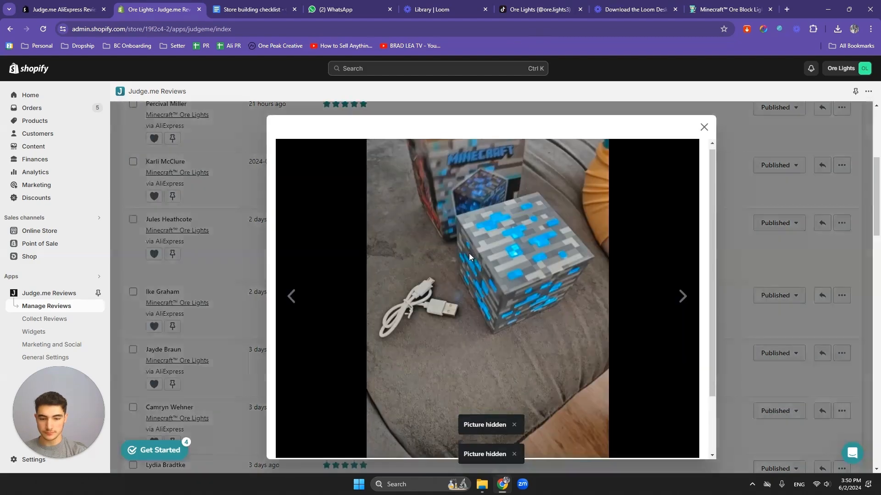
{"action": "scroll", "coordinate": [469, 253], "scroll_direction": "down", "scroll_amount": 2}
{"action": "scroll", "coordinate": [706, 209], "scroll_direction": "up", "scroll_amount": 2}
{"action": "left_click", "coordinate": [703, 127]}
- Inspect the fifth photo of the "my child is very satisfied" review and hide it
{"action": "left_click", "coordinate": [467, 254]}
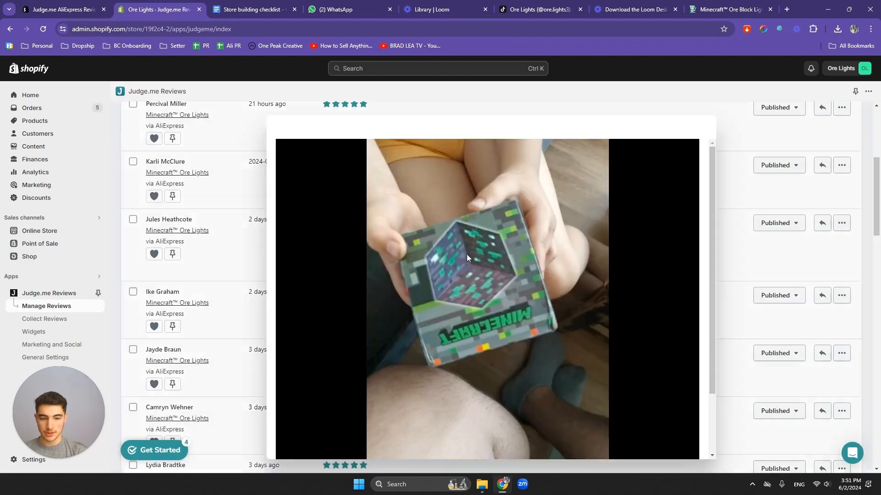
{"action": "scroll", "coordinate": [467, 254], "scroll_direction": "down", "scroll_amount": 2}
{"action": "scroll", "coordinate": [637, 241], "scroll_direction": "up", "scroll_amount": 2}
{"action": "left_click", "coordinate": [704, 127]}
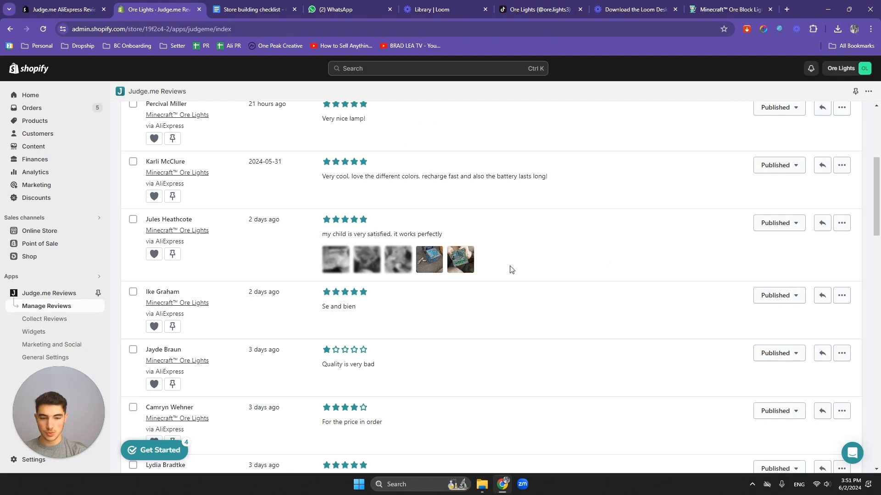
{"action": "left_click", "coordinate": [467, 268]}
- Replace the body of the five-star "Se and bien" review with "I love the ore lights! Super bright" and save it
{"action": "scroll", "coordinate": [429, 196], "scroll_direction": "down", "scroll_amount": 1}
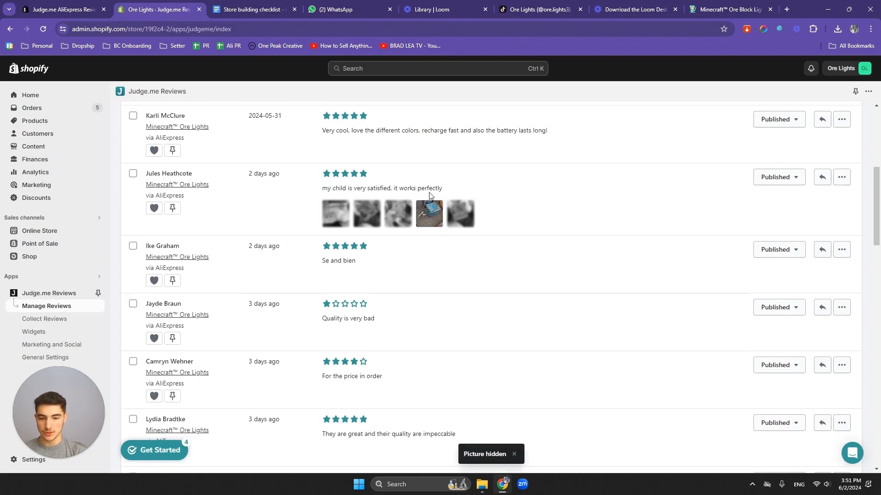
{"action": "scroll", "coordinate": [427, 194], "scroll_direction": "down", "scroll_amount": 1}
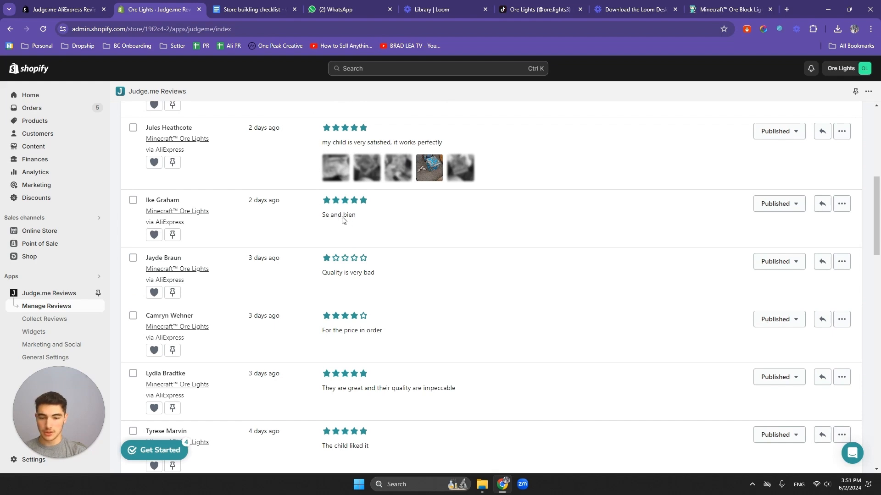
{"action": "left_click", "coordinate": [841, 204]}
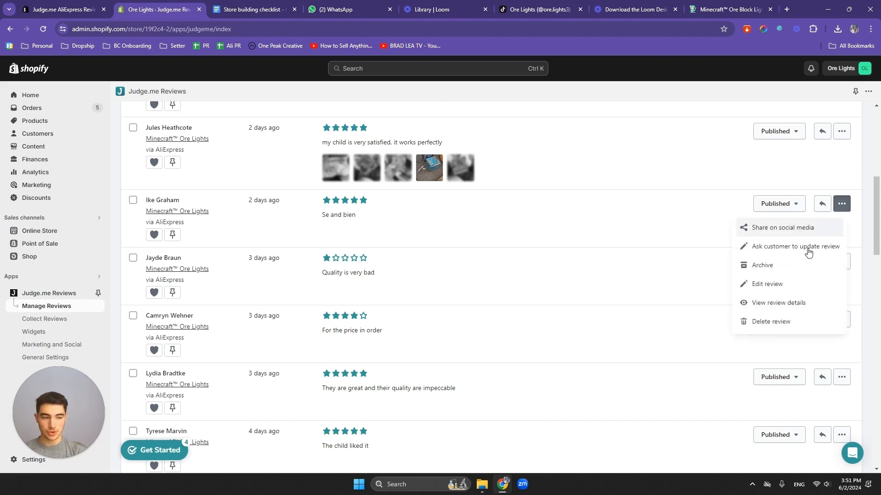
{"action": "left_click", "coordinate": [785, 340]}
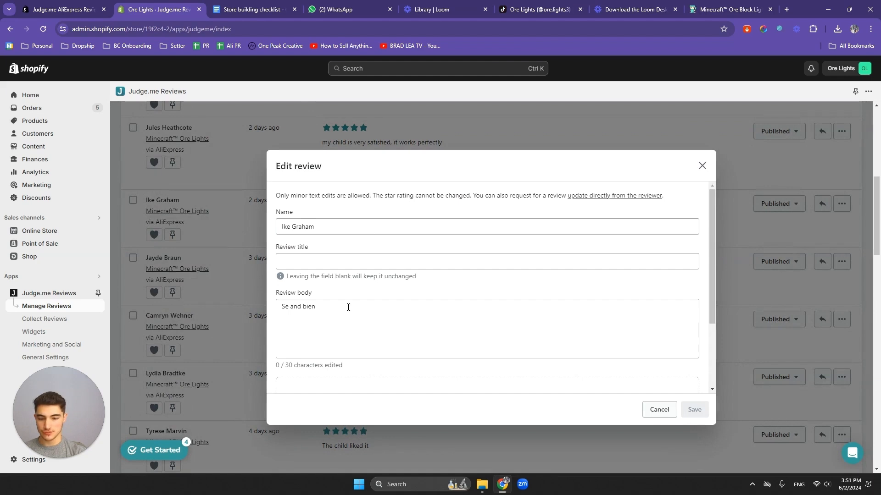
{"action": "scroll", "coordinate": [348, 307], "scroll_direction": "down", "scroll_amount": 1}
{"action": "triple_click", "coordinate": [343, 271]}
{"action": "type", "text": "I"}
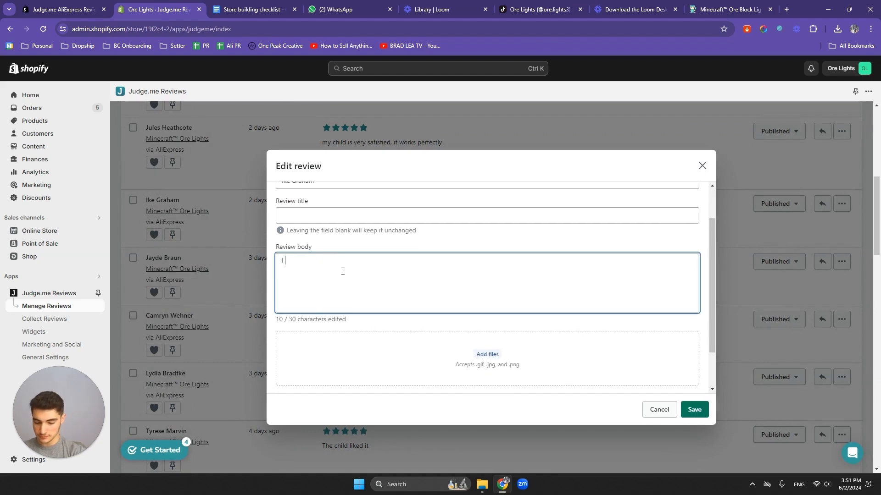
{"action": "type", "text": " love the ore lights! Super bright"}
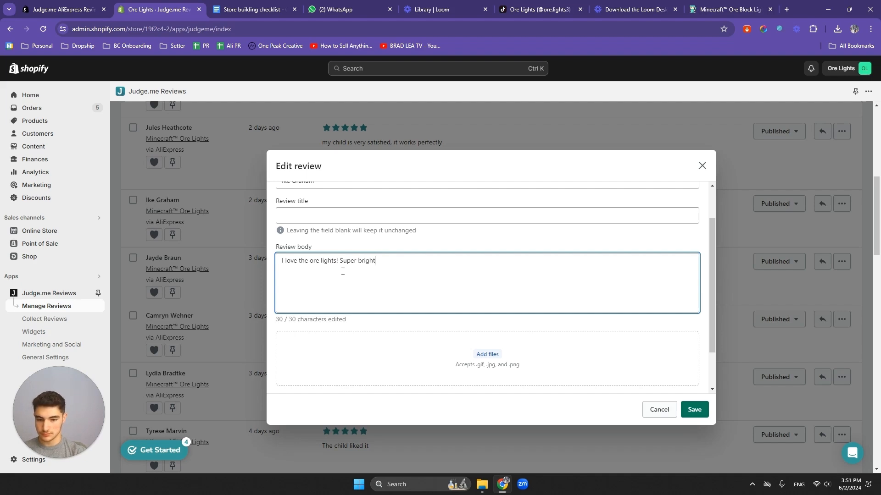
{"action": "left_click", "coordinate": [694, 409]}
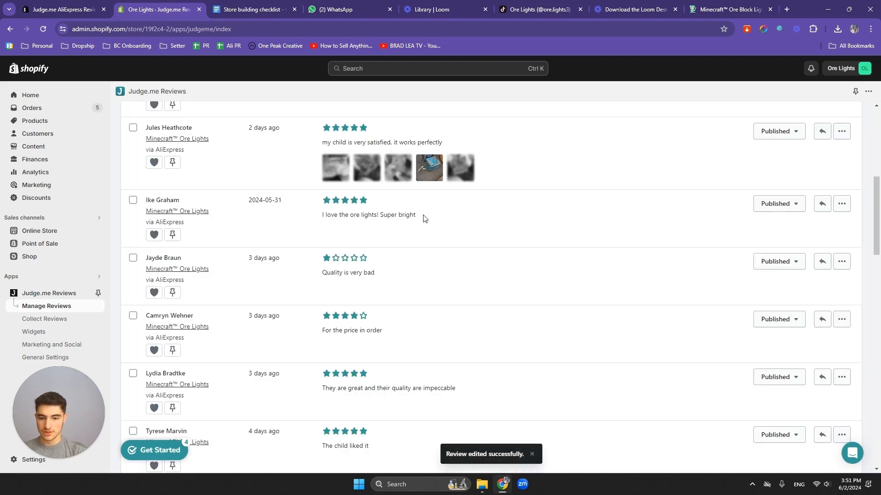
{"action": "scroll", "coordinate": [404, 230], "scroll_direction": "down", "scroll_amount": 1}
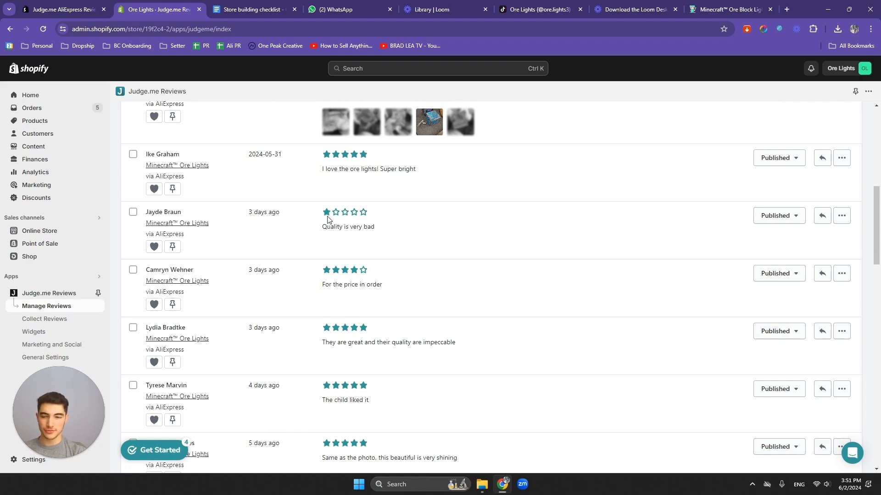
- Delete the one-star "Quality is very bad" review
{"action": "left_click_drag", "start_coordinate": [362, 227], "coordinate": [331, 227]}
{"action": "left_click", "coordinate": [349, 226]}
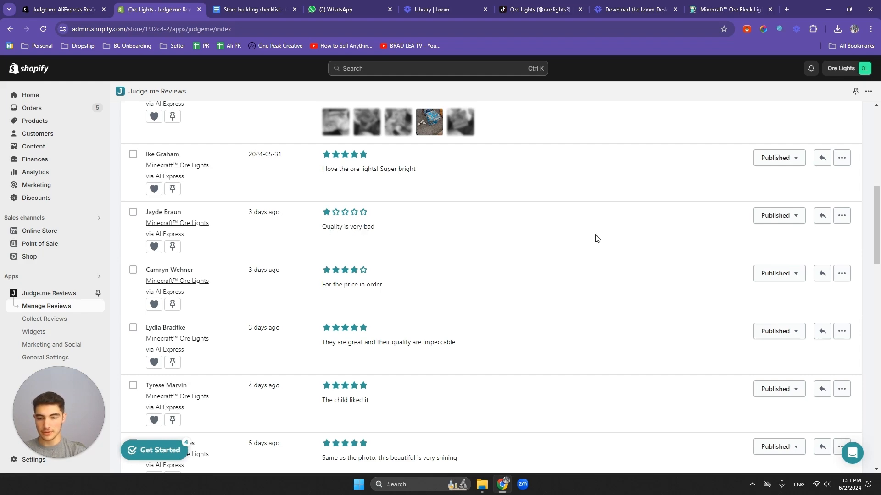
{"action": "left_click", "coordinate": [845, 220]}
{"action": "left_click", "coordinate": [770, 333]}
{"action": "left_click", "coordinate": [599, 317]}
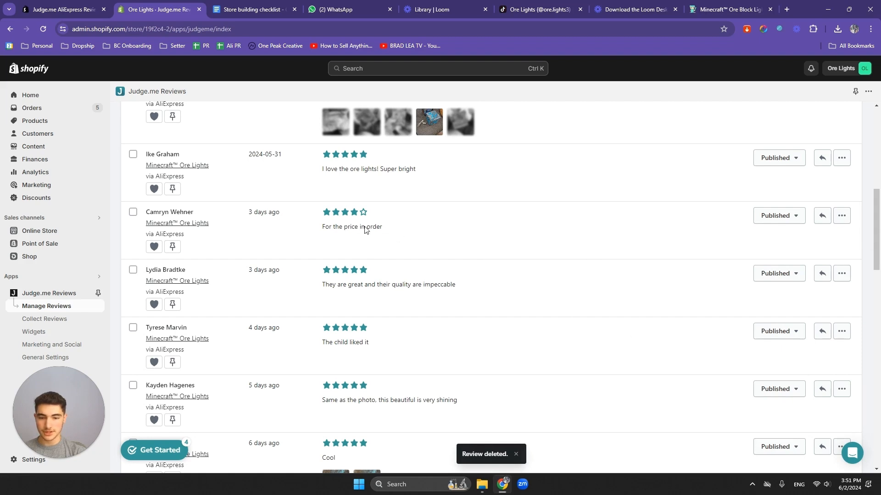
- Replace the body of the four-star "For the price in order" review with "It's worth it for the price you pay!" and save it
{"action": "left_click", "coordinate": [841, 215]}
{"action": "left_click", "coordinate": [791, 295]}
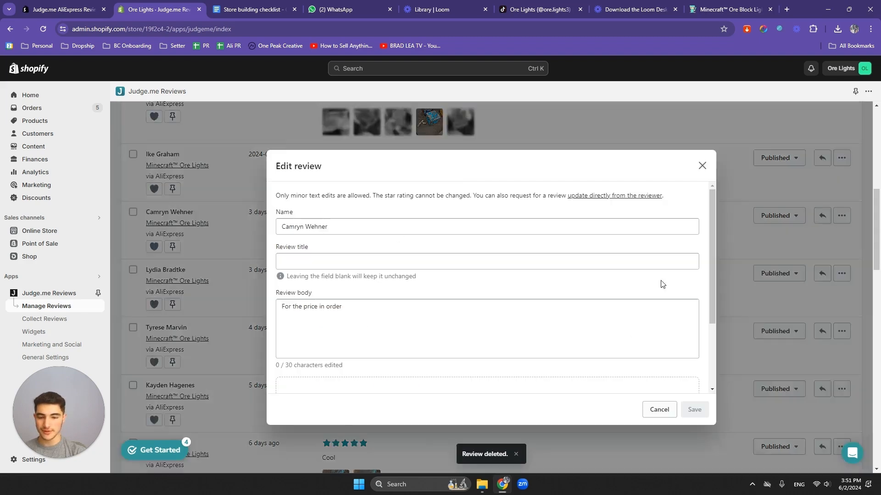
{"action": "scroll", "coordinate": [370, 245], "scroll_direction": "down", "scroll_amount": 1}
{"action": "double_click", "coordinate": [374, 261]}
{"action": "key", "text": "ctrl+a"}
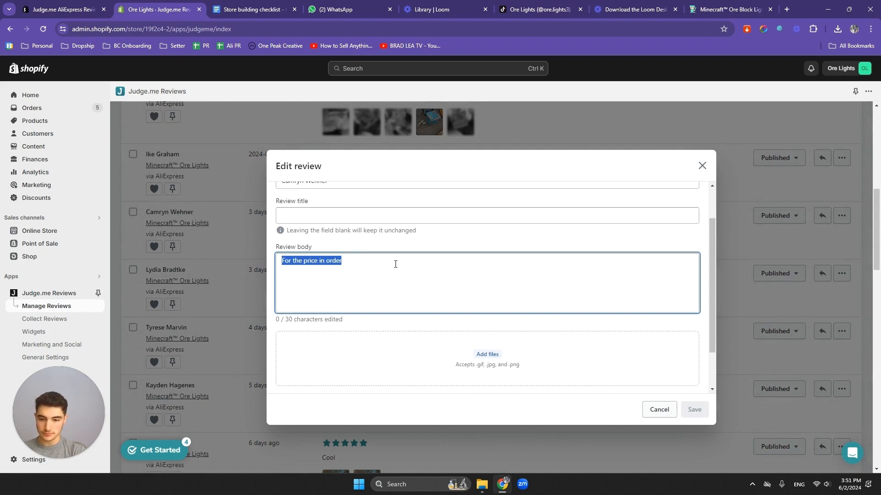
{"action": "type", "text": "The"}
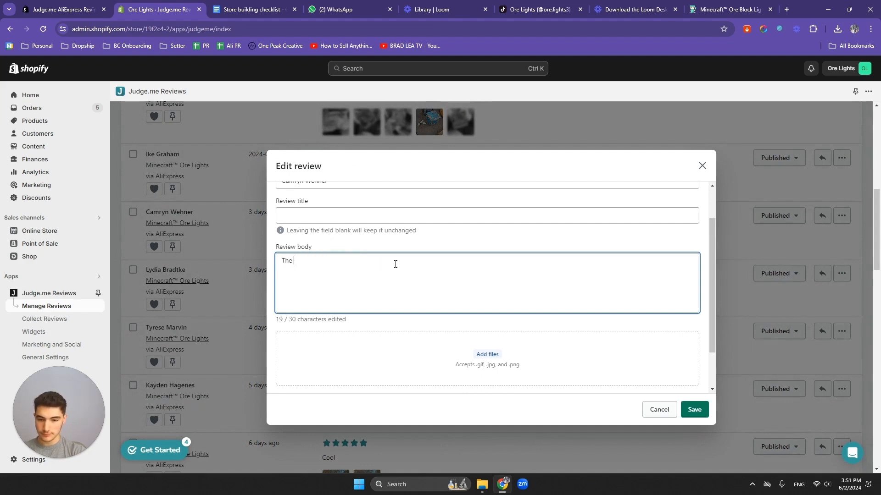
{"action": "key", "text": "BackSpace"}
{"action": "key", "text": "BackSpace"}
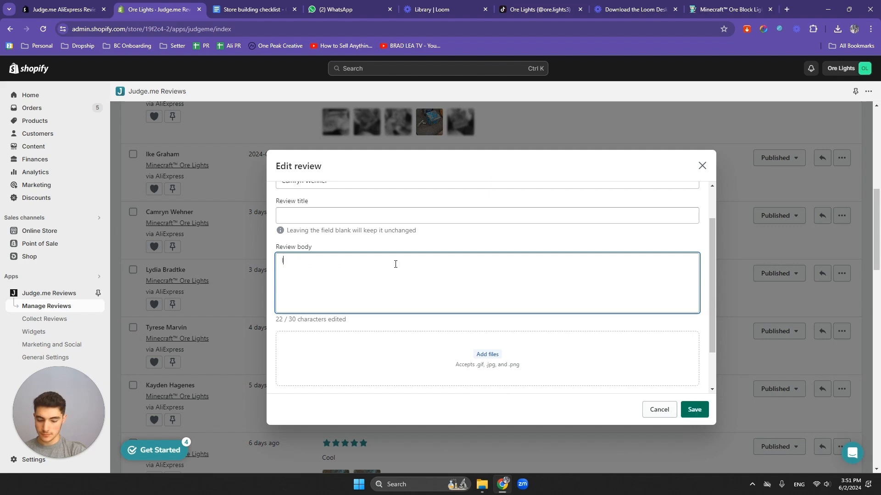
{"action": "type", "text": "It's worth it for"}
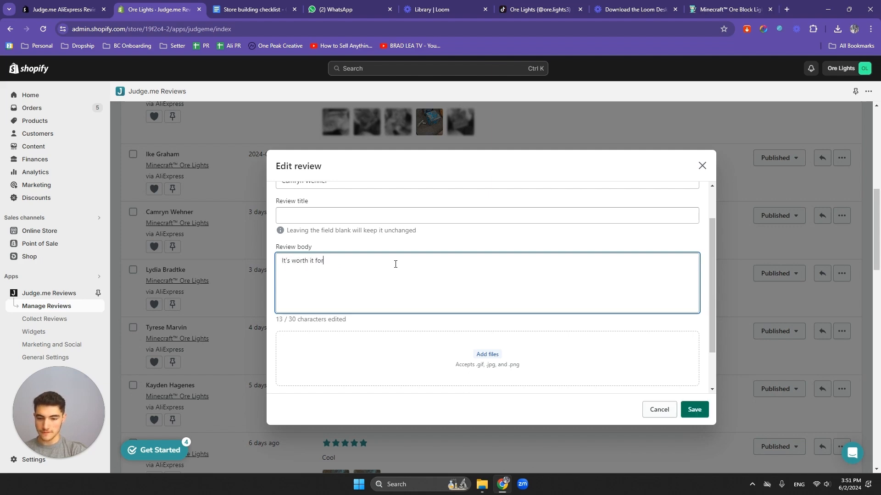
{"action": "type", "text": " the price you pay"}
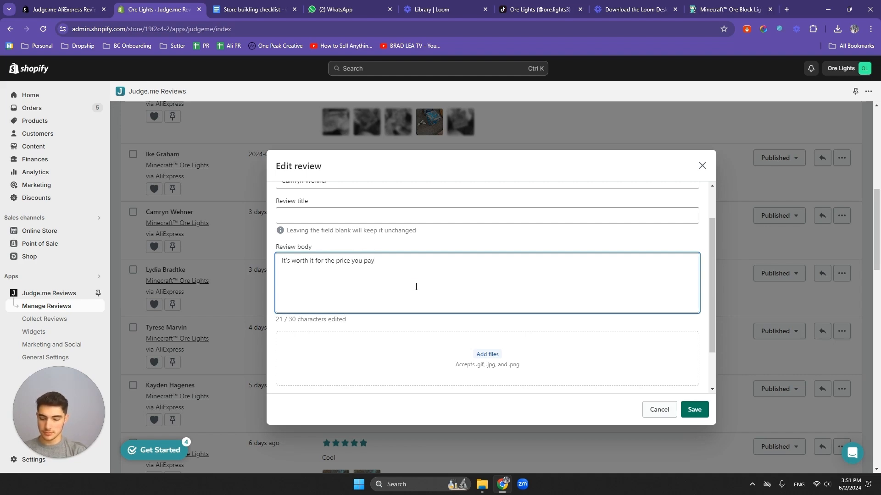
{"action": "type", "text": "!"}
{"action": "left_click", "coordinate": [695, 409]}
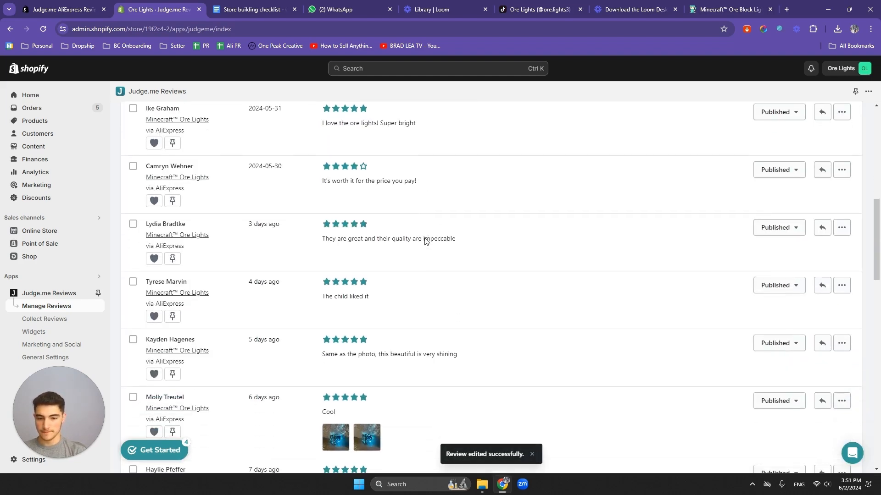
- Remove the words "you can control the" from the body of the four-star "Take into account" review
{"action": "scroll", "coordinate": [464, 246], "scroll_direction": "down", "scroll_amount": 5}
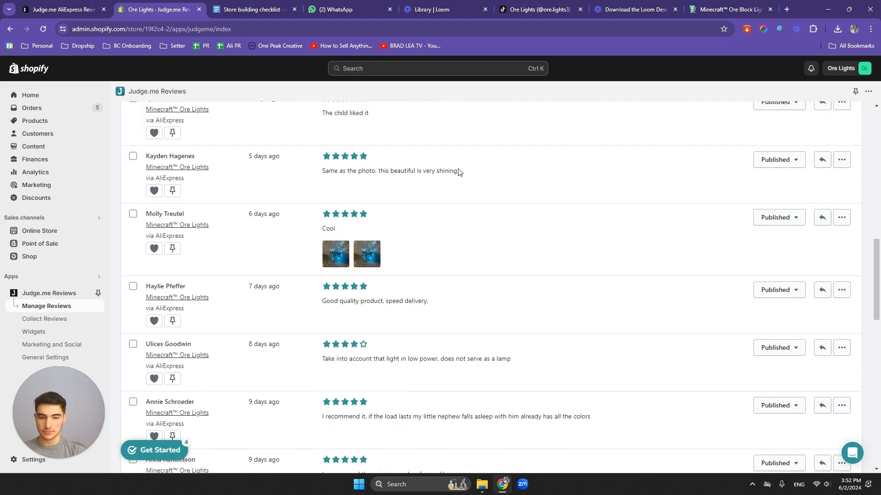
{"action": "left_click", "coordinate": [456, 171]}
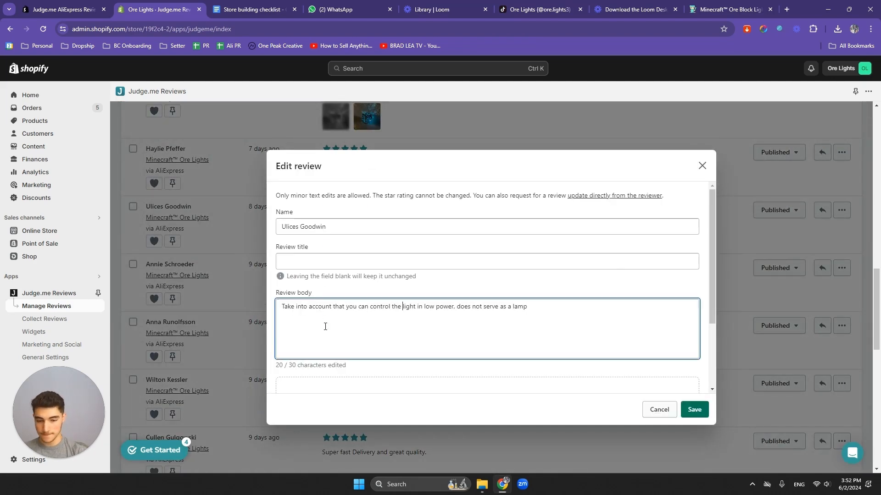
{"action": "key", "text": "BackSpace"}
{"action": "key", "text": "BackSpace"}
{"action": "key", "text": "BackSpace"}
{"action": "key", "text": "BackSpace"}
{"action": "key", "text": "BackSpace"}
{"action": "key", "text": "BackSpace"}
{"action": "key", "text": "BackSpace"}
{"action": "key", "text": "BackSpace"}
{"action": "key", "text": "BackSpace"}
{"action": "key", "text": "BackSpace"}
{"action": "key", "text": "BackSpace"}
{"action": "key", "text": "BackSpace"}
{"action": "key", "text": "BackSpace"}
{"action": "key", "text": "BackSpace"}
{"action": "key", "text": "BackSpace"}
{"action": "key", "text": "BackSpace"}
{"action": "key", "text": "BackSpace"}
{"action": "key", "text": "BackSpace"}
{"action": "key", "text": "BackSpace"}
{"action": "key", "text": "BackSpace"}
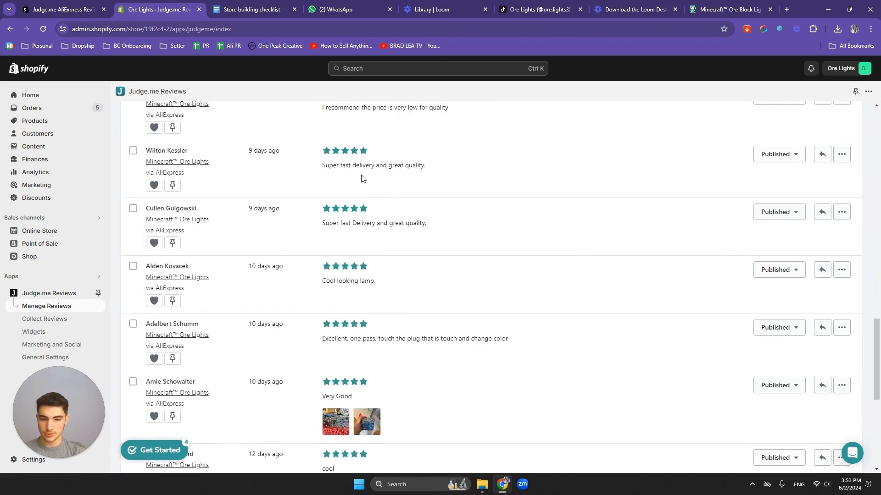
- Look over the imported and edited reviews in the reviews dashboard
{"action": "scroll", "coordinate": [366, 230], "scroll_direction": "down", "scroll_amount": 5}
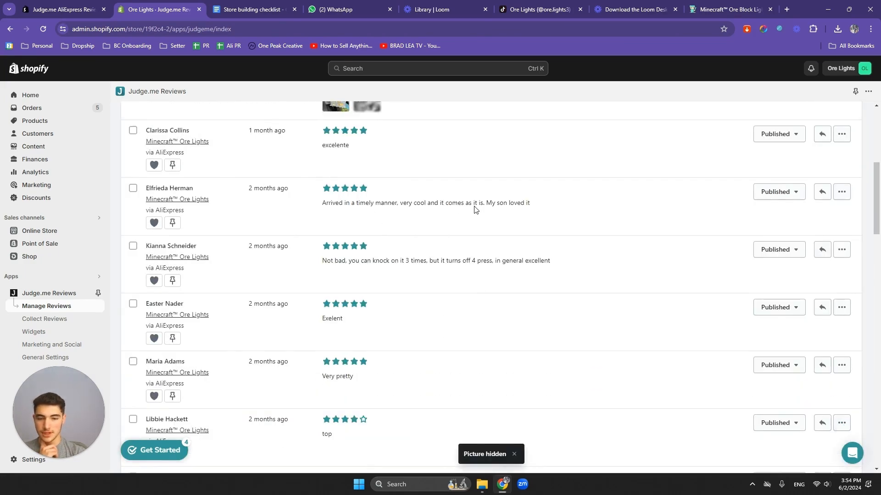
{"action": "scroll", "coordinate": [490, 284], "scroll_direction": "down", "scroll_amount": 5}
{"action": "left_click", "coordinate": [842, 195]}
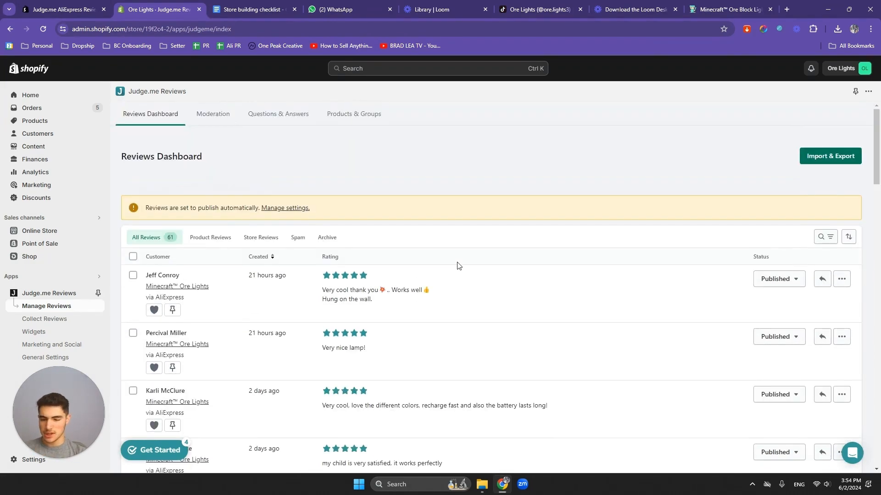
{"action": "scroll", "coordinate": [459, 264], "scroll_direction": "down", "scroll_amount": 3}
{"action": "scroll", "coordinate": [458, 262], "scroll_direction": "down", "scroll_amount": 5}
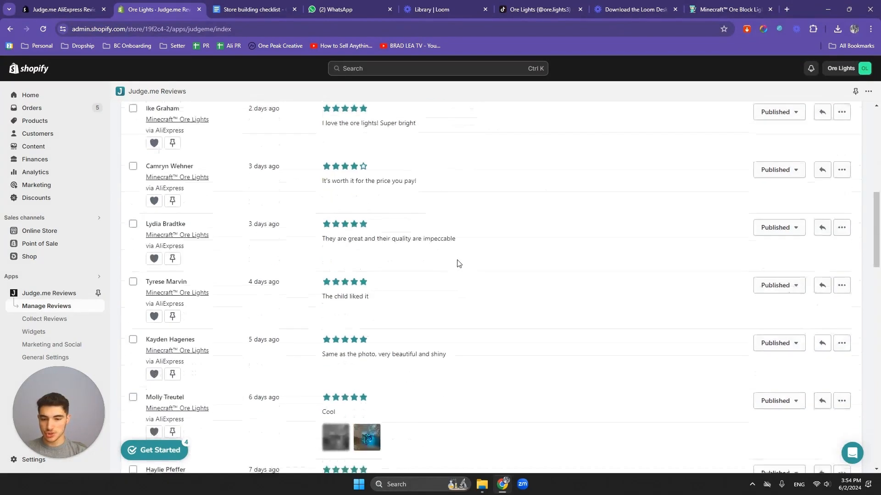
{"action": "scroll", "coordinate": [459, 259], "scroll_direction": "up", "scroll_amount": 8}
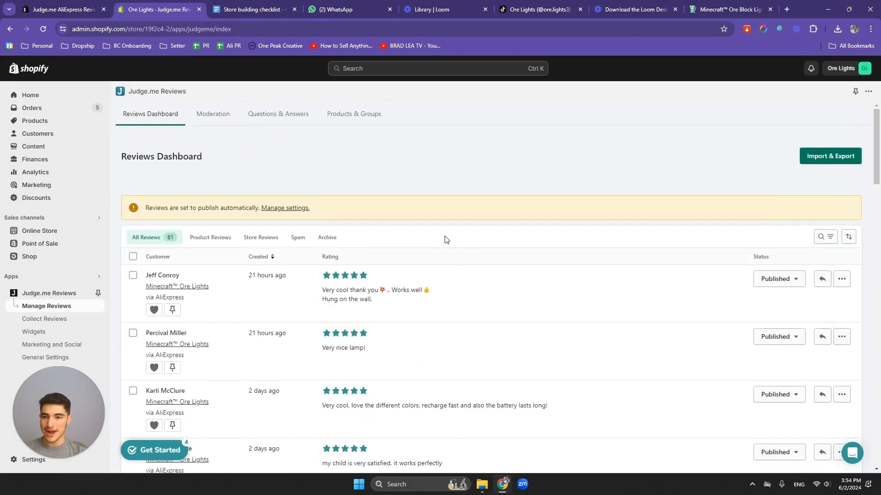
- Switch to Google Sheets in a new tab, search for "review" and open the "Import Reviews - Judge.me" spreadsheet beside the store's tab
{"action": "left_click", "coordinate": [787, 9]}
{"action": "left_click", "coordinate": [843, 69]}
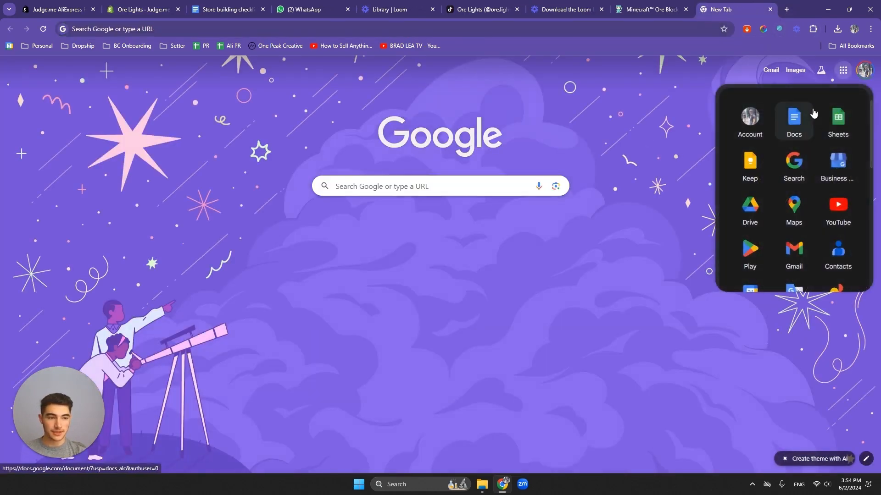
{"action": "left_click", "coordinate": [837, 118]}
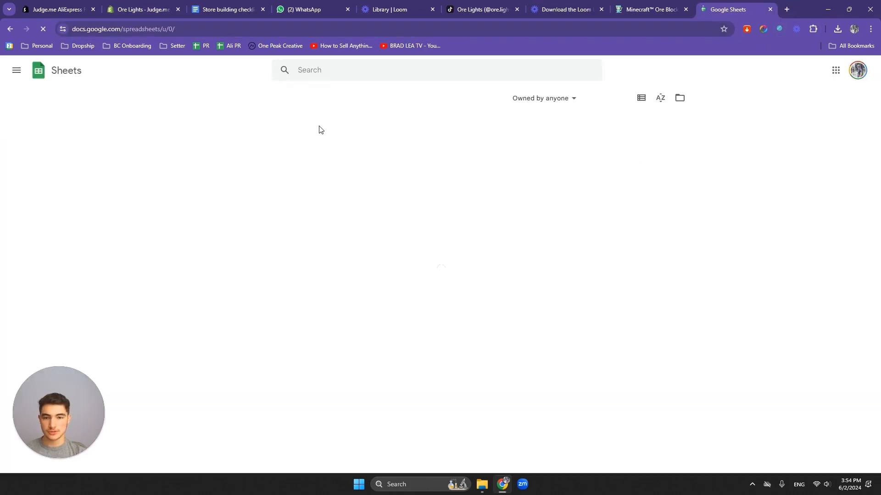
{"action": "type", "text": "review"}
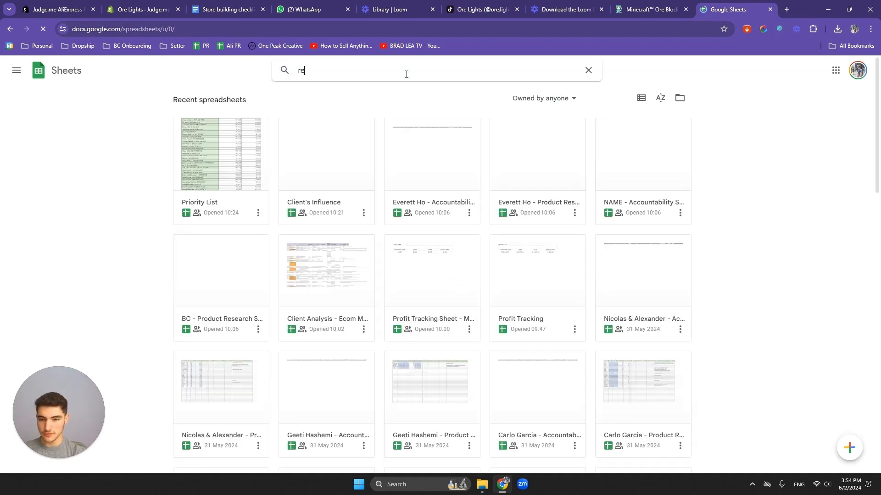
{"action": "key", "text": "Return"}
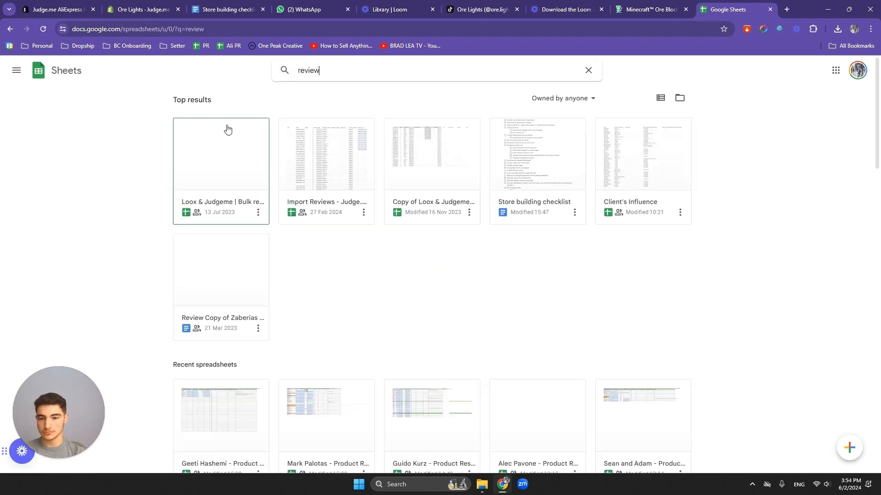
{"action": "left_click", "coordinate": [320, 168]}
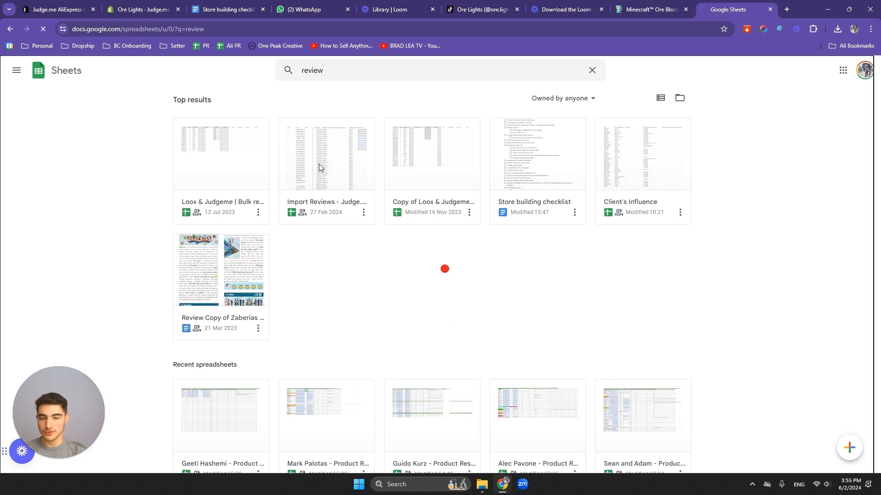
{"action": "left_click_drag", "start_coordinate": [738, 11], "coordinate": [230, 10]}
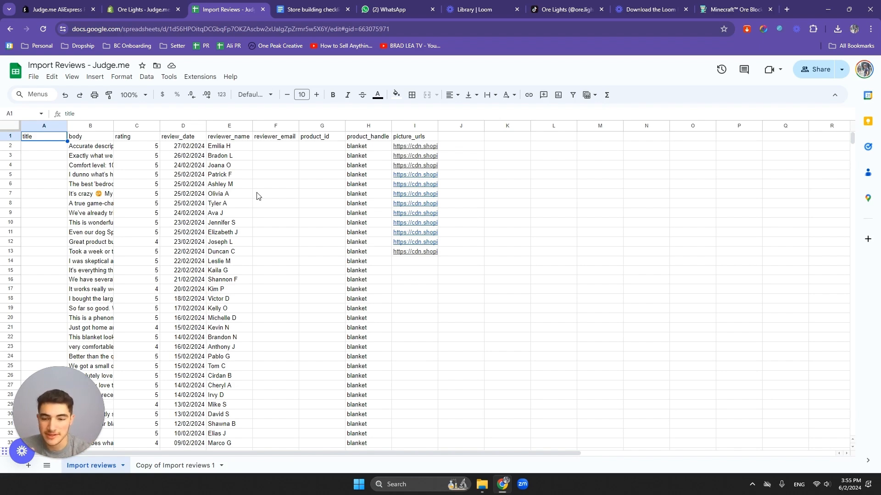
- Look through the rows of the Import reviews sheet, including the empty title column and the picture URLs in I2:I13
{"action": "scroll", "coordinate": [236, 204], "scroll_direction": "down", "scroll_amount": 2}
{"action": "scroll", "coordinate": [225, 205], "scroll_direction": "up", "scroll_amount": 2}
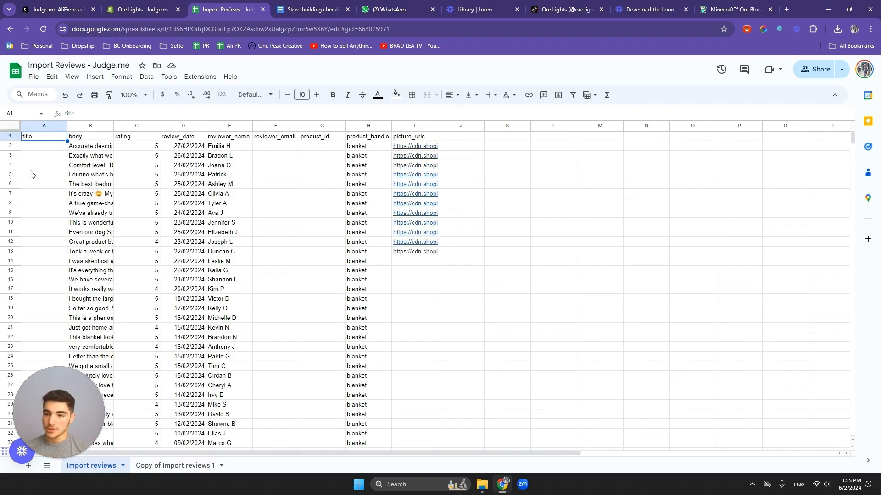
{"action": "left_click", "coordinate": [54, 147]}
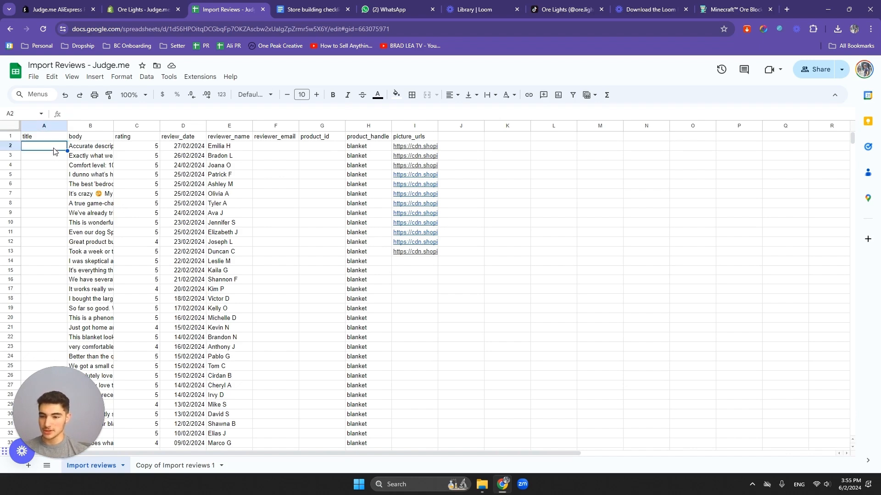
{"action": "scroll", "coordinate": [92, 197], "scroll_direction": "down", "scroll_amount": 6}
{"action": "scroll", "coordinate": [91, 198], "scroll_direction": "down", "scroll_amount": 5}
{"action": "scroll", "coordinate": [87, 202], "scroll_direction": "up", "scroll_amount": 15}
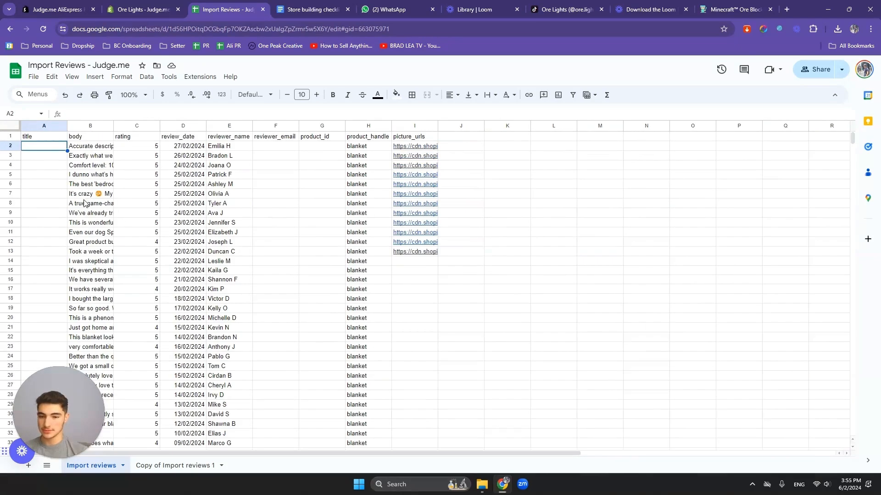
{"action": "left_click_drag", "start_coordinate": [420, 147], "coordinate": [406, 256]}
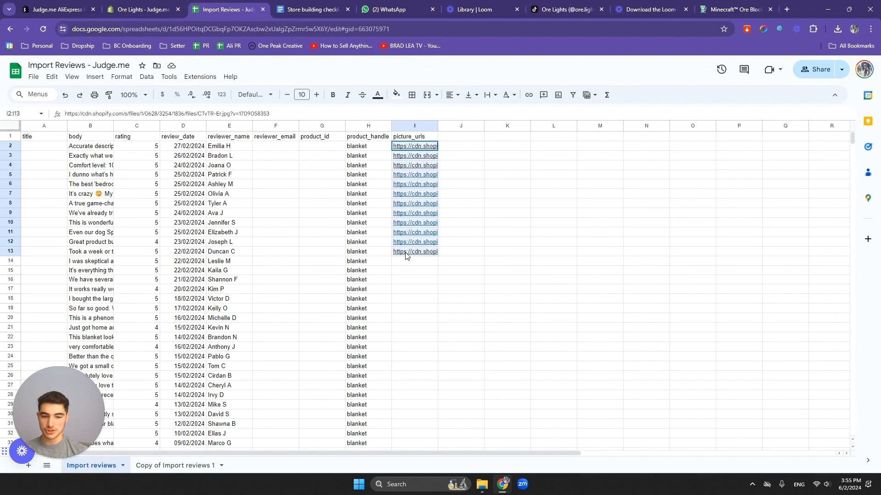
{"action": "left_click", "coordinate": [404, 308]}
- Examine the review texts in the body column, including cells B2, B3 and B14
{"action": "left_click_drag", "start_coordinate": [100, 148], "coordinate": [99, 338]}
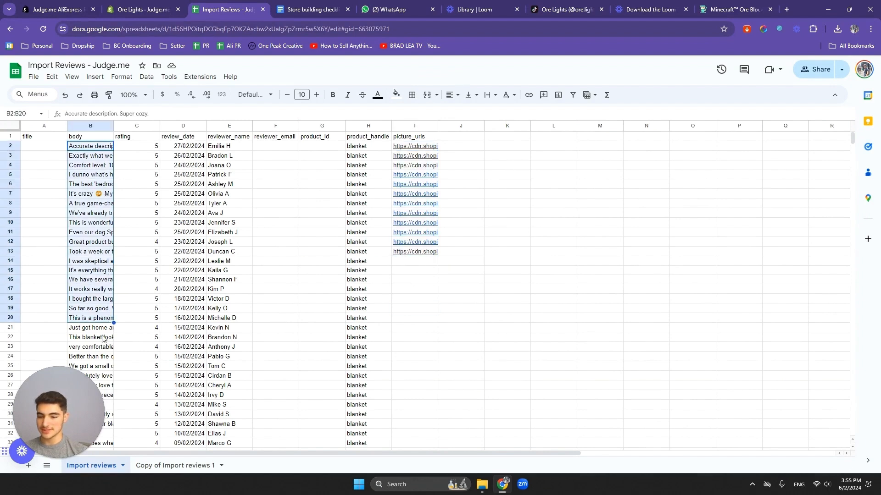
{"action": "left_click", "coordinate": [98, 338]}
{"action": "left_click", "coordinate": [102, 148]}
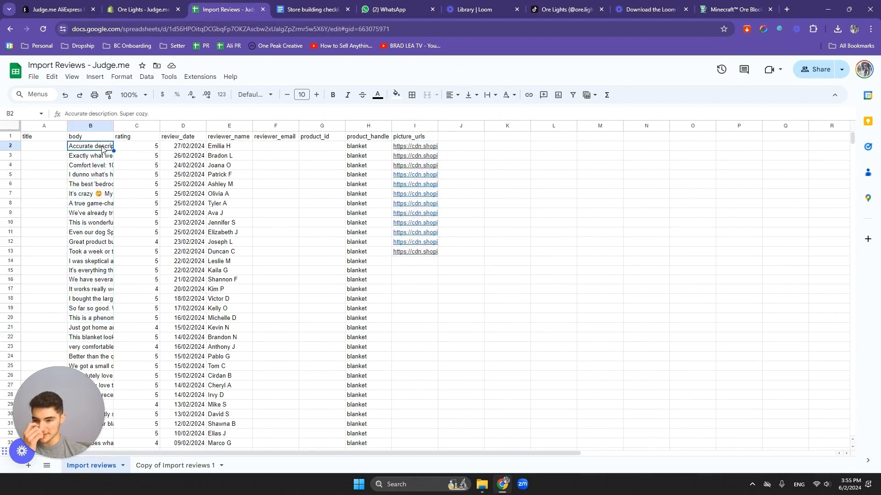
{"action": "left_click", "coordinate": [94, 157]}
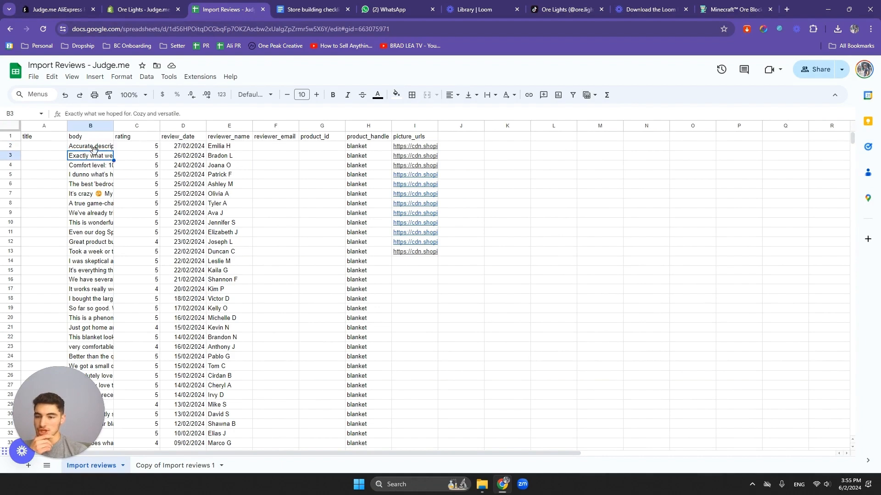
{"action": "left_click_drag", "start_coordinate": [98, 147], "coordinate": [97, 260]}
{"action": "left_click", "coordinate": [96, 262]}
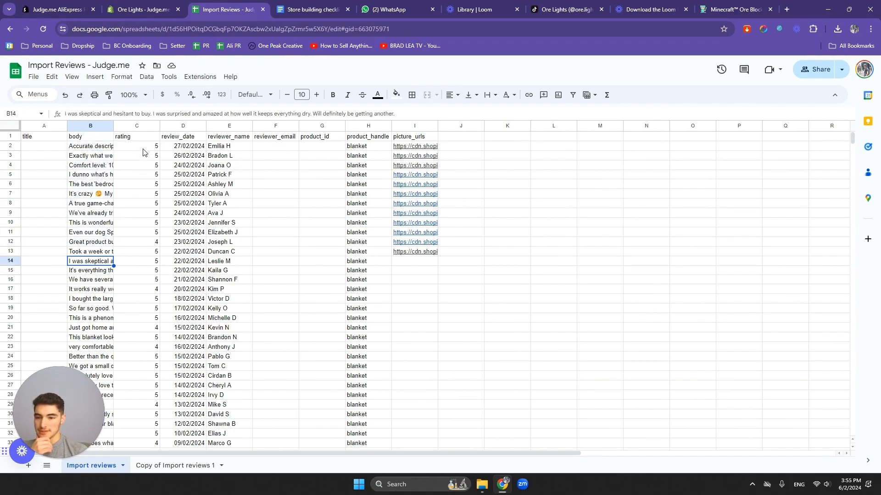
- Show the average of the rating column for all reviews in C2:C52
{"action": "left_click_drag", "start_coordinate": [142, 149], "coordinate": [136, 325]}
{"action": "left_click", "coordinate": [819, 464]}
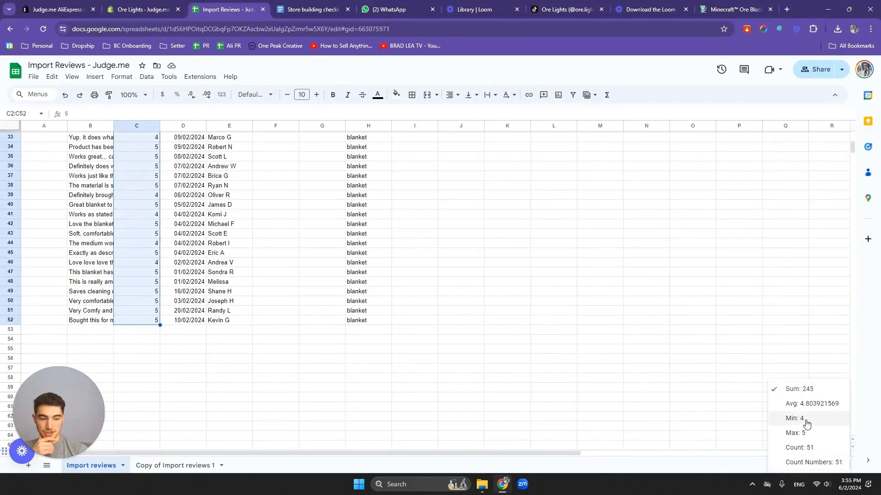
{"action": "left_click", "coordinate": [806, 407]}
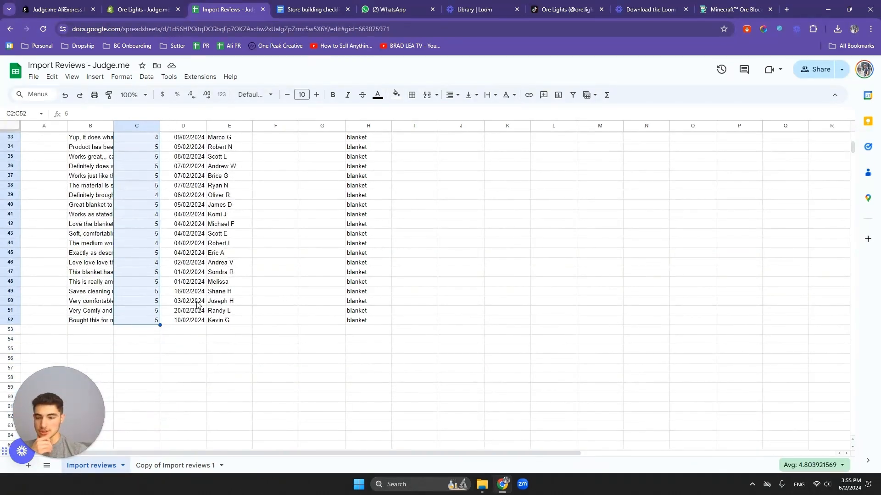
{"action": "left_click", "coordinate": [100, 325], "text": "shift"}
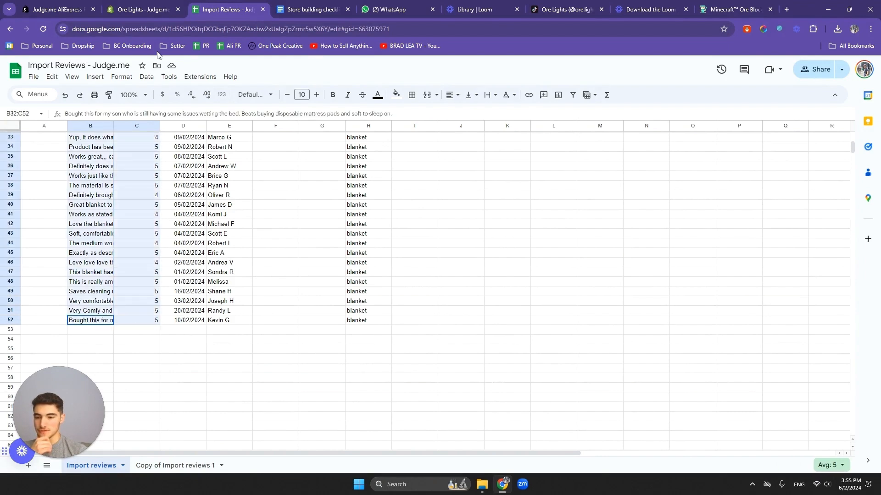
{"action": "scroll", "coordinate": [138, 229], "scroll_direction": "up", "scroll_amount": 8}
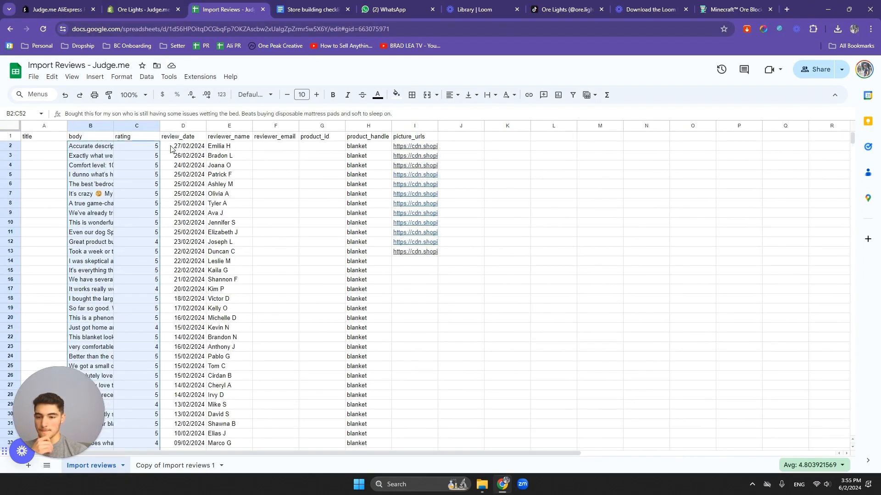
- Examine the first review's body, rating and date, and the reviewer_name column down to the last rows
{"action": "left_click", "coordinate": [170, 148]}
{"action": "left_click", "coordinate": [102, 149]}
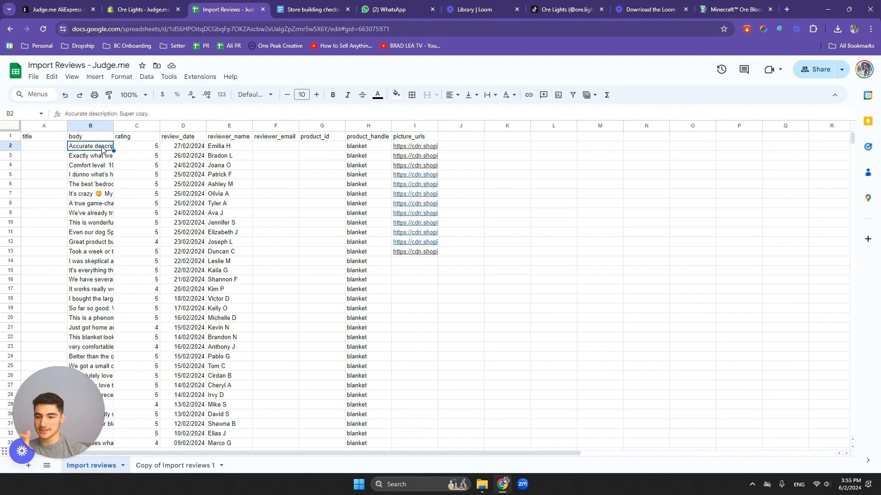
{"action": "left_click", "coordinate": [141, 154]}
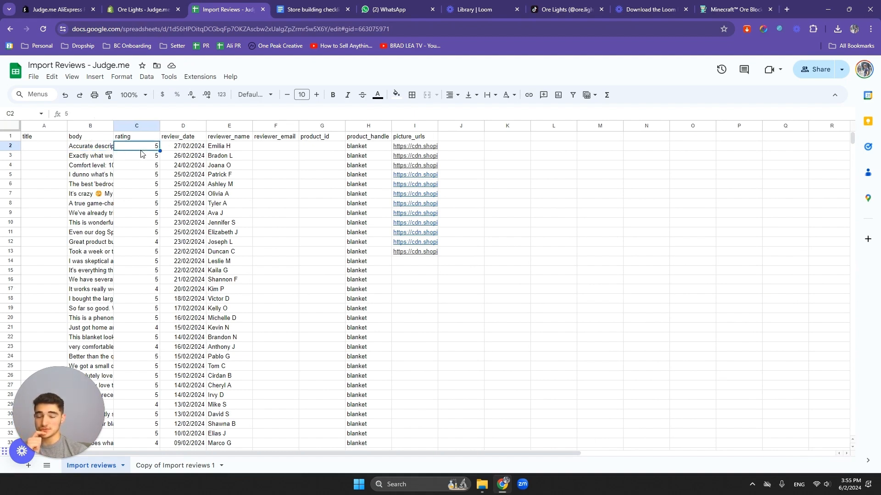
{"action": "left_click", "coordinate": [179, 149]}
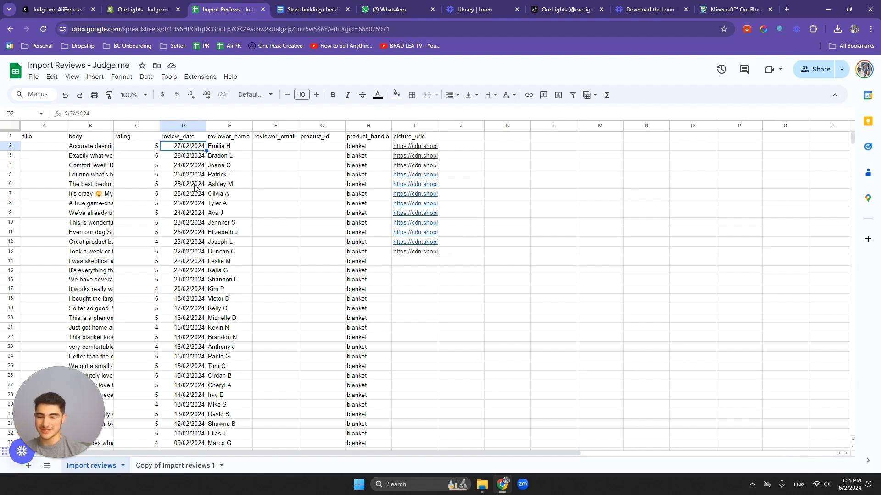
{"action": "left_click", "coordinate": [242, 152]}
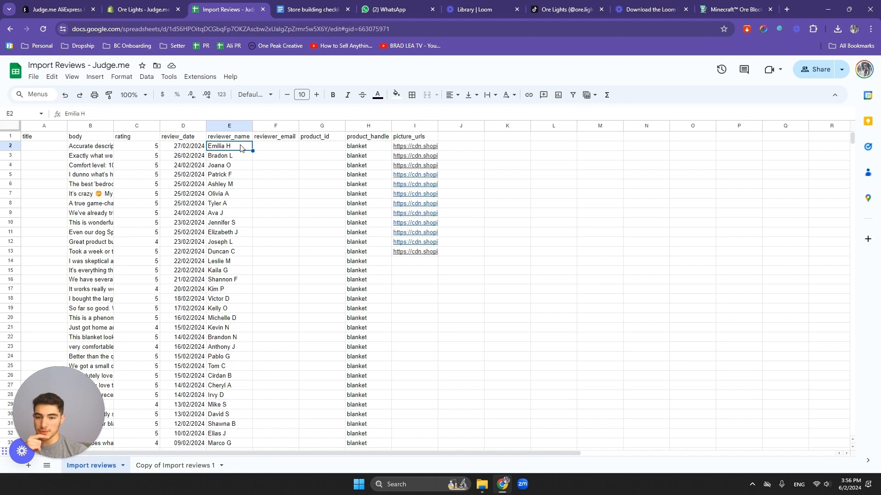
{"action": "left_click_drag", "start_coordinate": [240, 148], "coordinate": [238, 417]}
{"action": "left_click", "coordinate": [223, 398]}
{"action": "scroll", "coordinate": [250, 323], "scroll_direction": "up", "scroll_amount": 5}
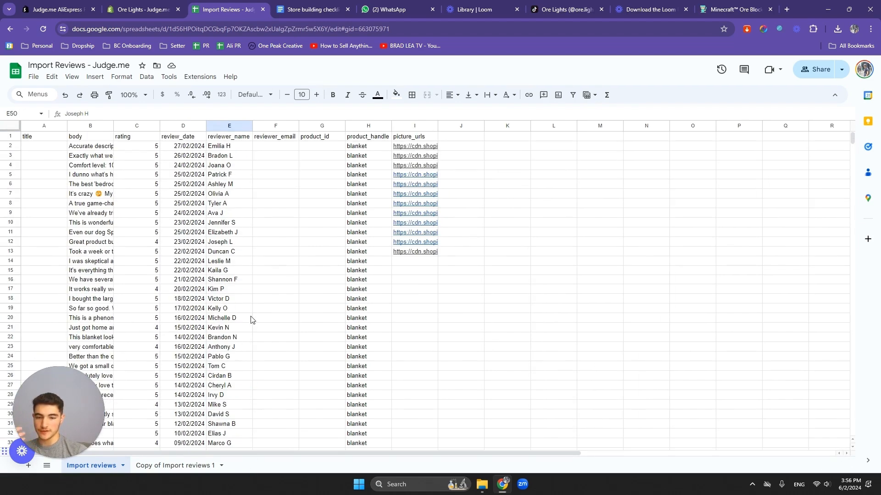
- Set the product_handle in H2 to "lights" and fill it down the column to the last review
{"action": "left_click", "coordinate": [379, 148]}
{"action": "triple_click", "coordinate": [378, 147]}
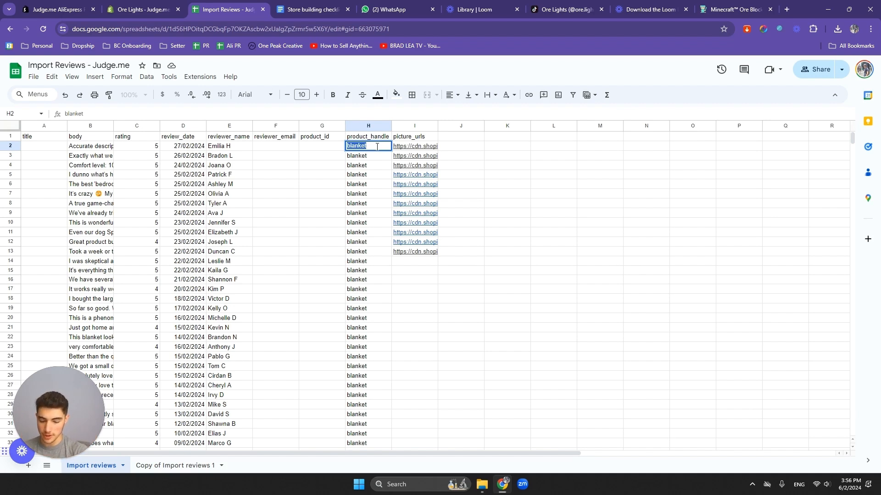
{"action": "type", "text": "lights"}
{"action": "key", "text": "Return"}
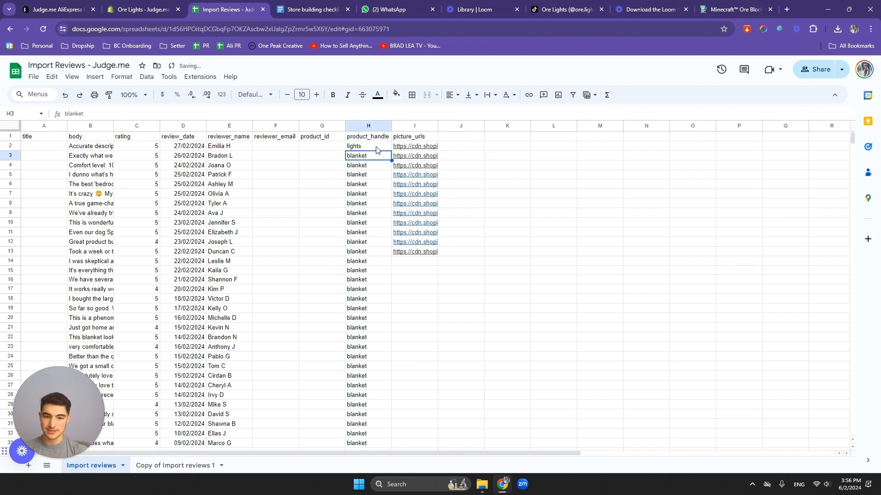
{"action": "left_click", "coordinate": [376, 147]}
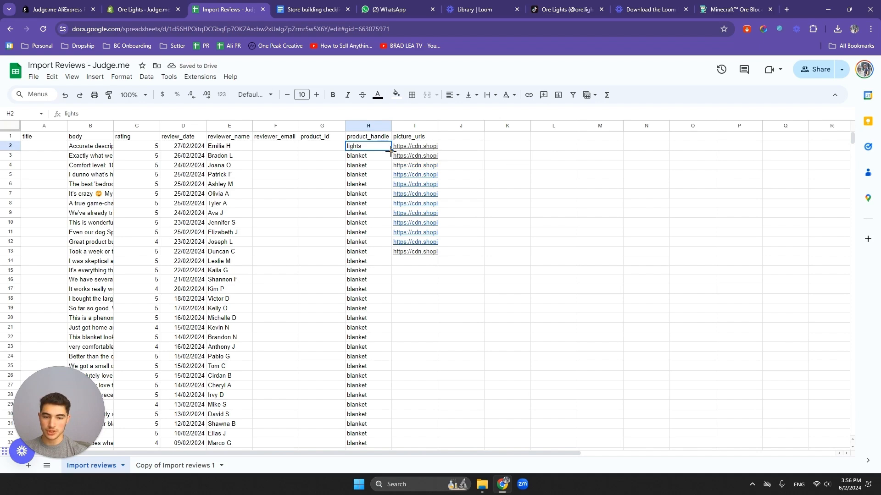
{"action": "left_click_drag", "start_coordinate": [391, 151], "coordinate": [360, 346]}
{"action": "scroll", "coordinate": [373, 270], "scroll_direction": "up", "scroll_amount": 8}
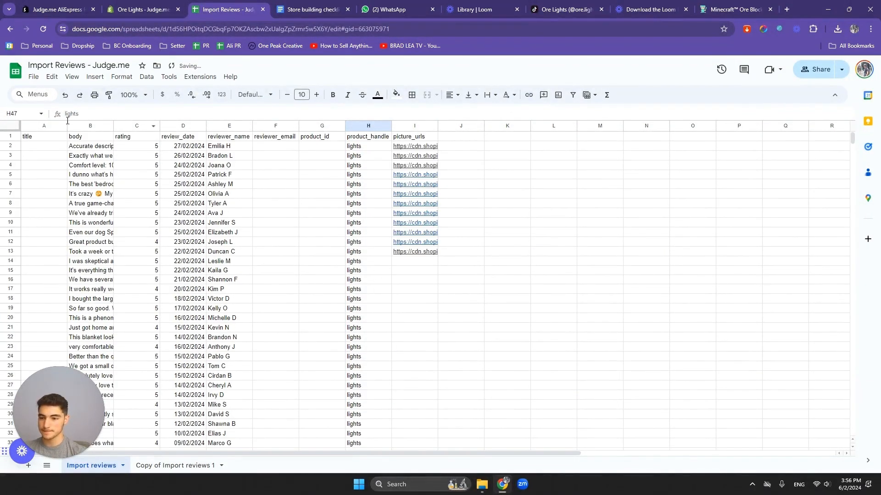
- Adapt the review bodies from B2 to B14 to the Minecraft lights, with "how well and bright" in B14
{"action": "left_click", "coordinate": [97, 146]}
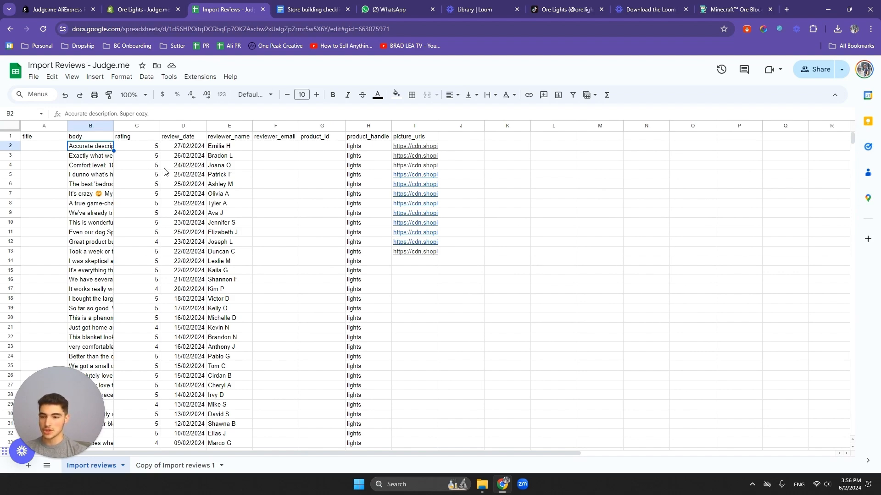
{"action": "triple_click", "coordinate": [101, 145]}
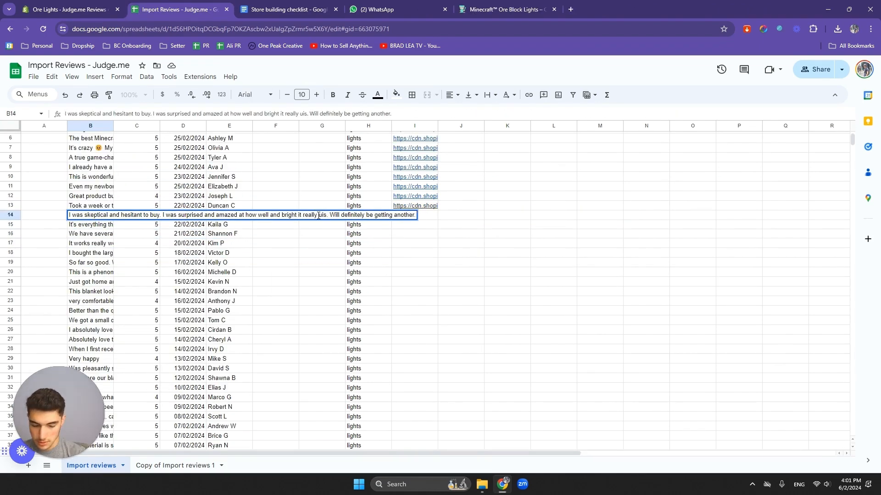
{"action": "key", "text": "Return"}
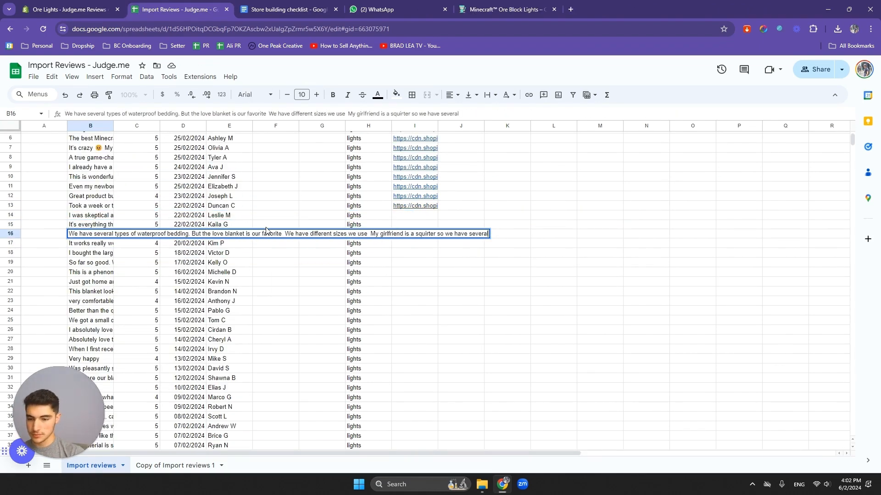
- Rewrite the reviews in rows 16 to 25 for the lights, including "We got the gold ore to try it out. Just ordered all the other 3" in B25
{"action": "key", "text": "Return"}
{"action": "key", "text": "Return"}
{"action": "key", "text": "Return"}
{"action": "key", "text": "Return"}
{"action": "key", "text": "Return"}
{"action": "key", "text": "Return"}
{"action": "type", "text": "I got the blue one only, just to see h"}
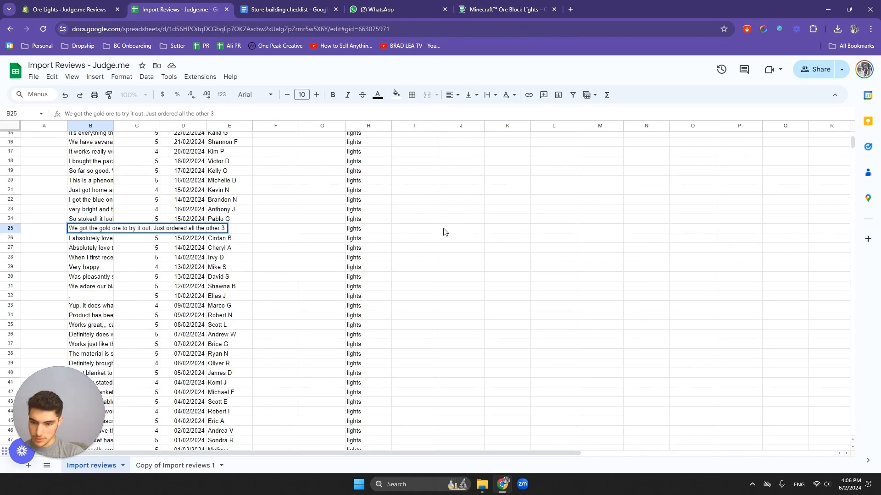
{"action": "key", "text": "Return"}
{"action": "key", "text": "Return"}
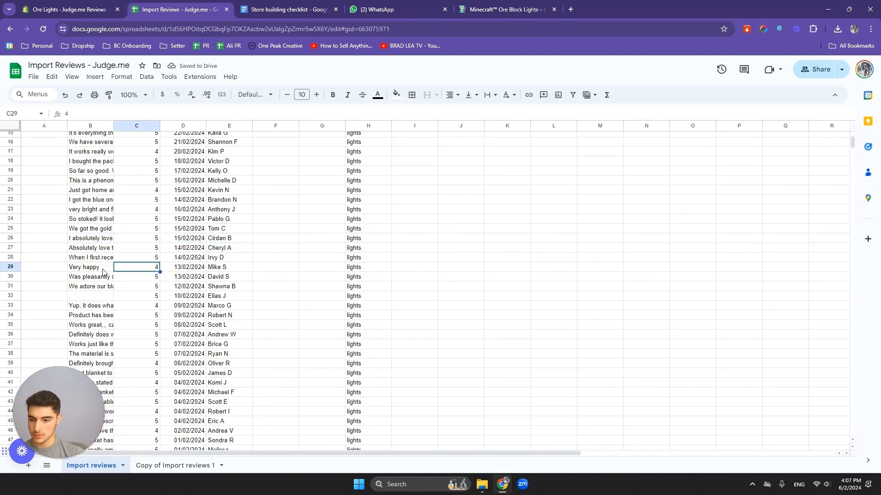
- Adapt the remaining blanket reviews down to row 40 to the lights, with B40 starting "Great light for my"
{"action": "scroll", "coordinate": [102, 273], "scroll_direction": "down", "scroll_amount": 2}
{"action": "double_click", "coordinate": [102, 196]}
{"action": "key", "text": "Return"}
{"action": "key", "text": "Return"}
{"action": "key", "text": "Return"}
{"action": "key", "text": "Return"}
{"action": "key", "text": "Return"}
{"action": "key", "text": "Return"}
{"action": "key", "text": "Return"}
{"action": "key", "text": "Return"}
{"action": "key", "text": "Return"}
{"action": "key", "text": "Return"}
{"action": "key", "text": "Return"}
{"action": "key", "text": "Return"}
{"action": "key", "text": "Return"}
{"action": "key", "text": "Return"}
{"action": "key", "text": "Return"}
{"action": "key", "text": "Return"}
{"action": "key", "text": "Return"}
{"action": "key", "text": "Return"}
{"action": "type", "text": "light"}
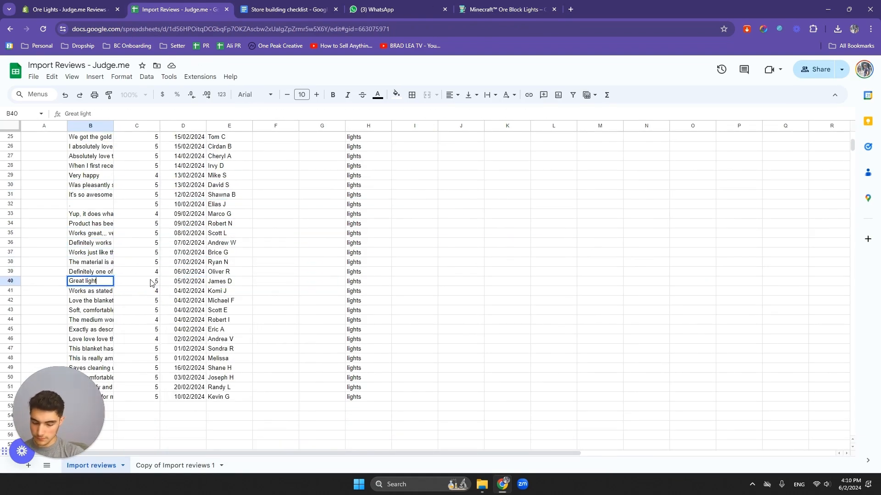
{"action": "type", "text": " for my"}
{"action": "key", "text": "Return"}
- Rewrite the blanket reviews in rows 42 to 49 as light reviews, with B49 starting "Now I can play at night without my room light on"
{"action": "type", "text": "Love this minecr"}
{"action": "key", "text": "Return"}
{"action": "type", "text": "My friend came over and saw this and instantly said he wanted to buy them also lol"}
{"action": "key", "text": "super+v"}
{"action": "scroll", "coordinate": [468, 242], "scroll_direction": "down", "scroll_amount": 2}
{"action": "type", "text": "Now I can play at night without my room light on and it still looks sup"}
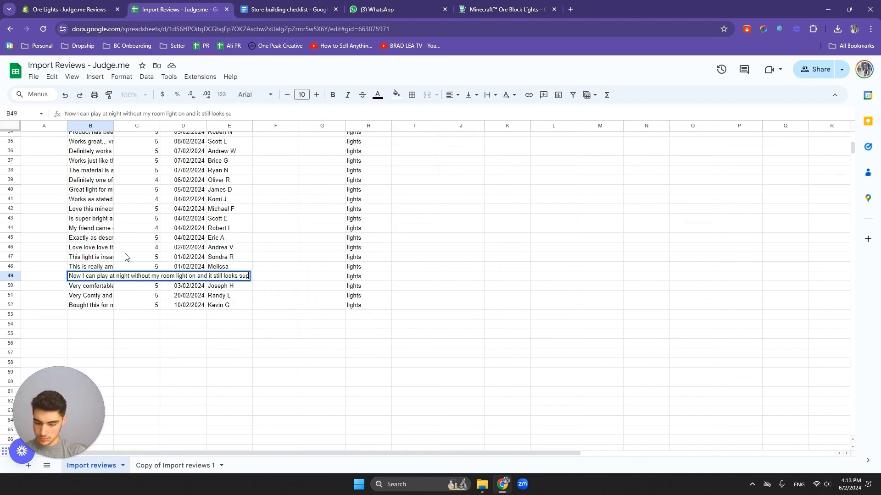
{"action": "key", "text": "Return"}
- Rewrite the last reviews in rows 50 to 52, with B52 about a son who just got a new setup and plays Minecraft all day
{"action": "type", "text": "So really good"}
{"action": "key", "text": "Return"}
{"action": "type", "text": "new setup and he plays Minecraft all day"}
{"action": "key", "text": "Return"}
{"action": "scroll", "coordinate": [246, 290], "scroll_direction": "up", "scroll_amount": 7}
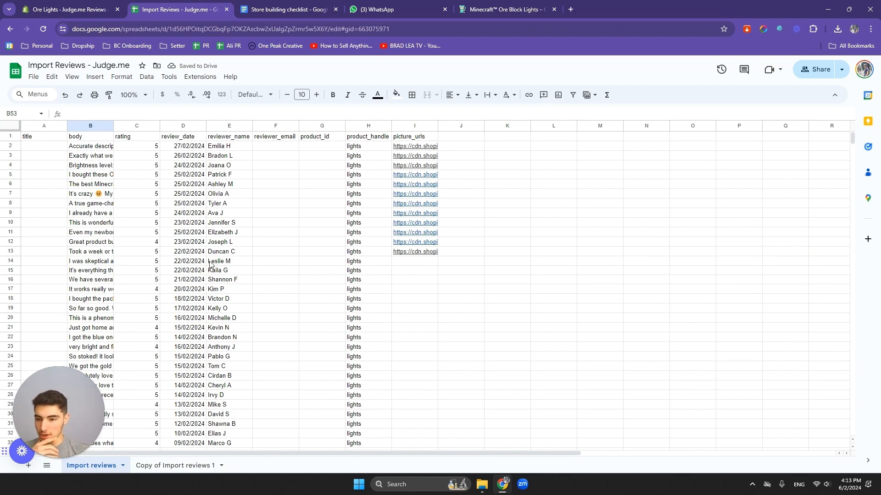
- Check the rewritten review bodies and the rating column from the first rows down
{"action": "left_click_drag", "start_coordinate": [97, 146], "coordinate": [112, 232]}
{"action": "left_click", "coordinate": [104, 235]}
{"action": "scroll", "coordinate": [105, 234], "scroll_direction": "up", "scroll_amount": 13}
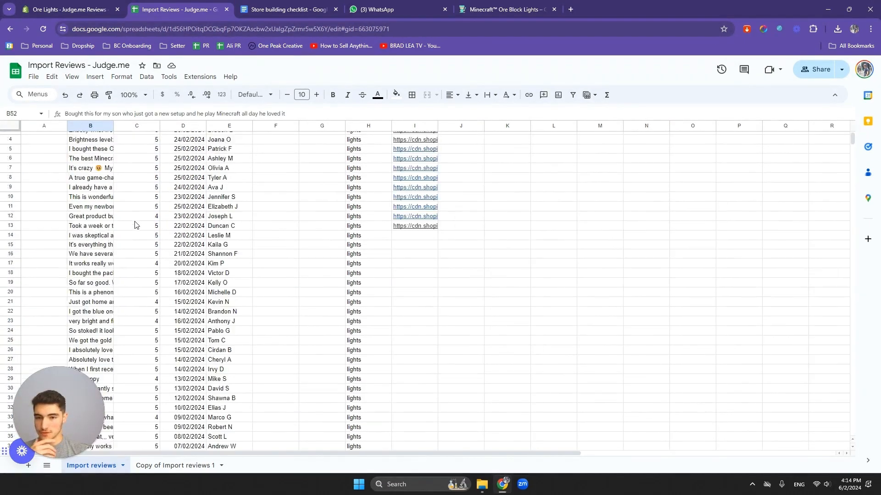
{"action": "scroll", "coordinate": [141, 228], "scroll_direction": "down", "scroll_amount": 1}
{"action": "scroll", "coordinate": [151, 228], "scroll_direction": "up", "scroll_amount": 2}
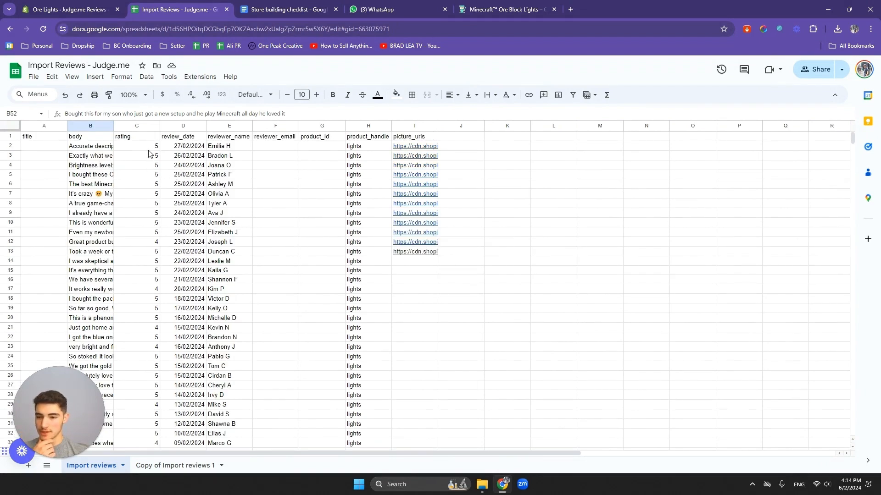
{"action": "left_click_drag", "start_coordinate": [148, 148], "coordinate": [148, 443]}
{"action": "left_click", "coordinate": [143, 339]}
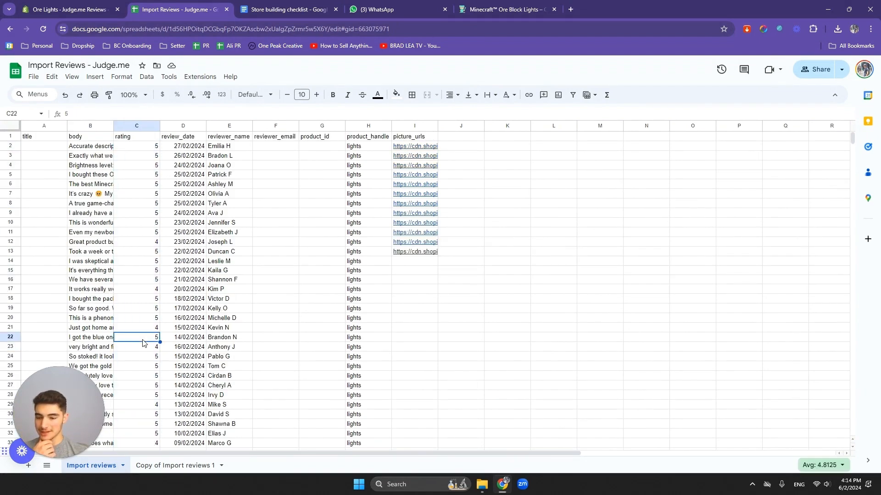
- Set the review date in D2 to 30/05/2024 and fill the date series down to D52
{"action": "left_click", "coordinate": [193, 146]}
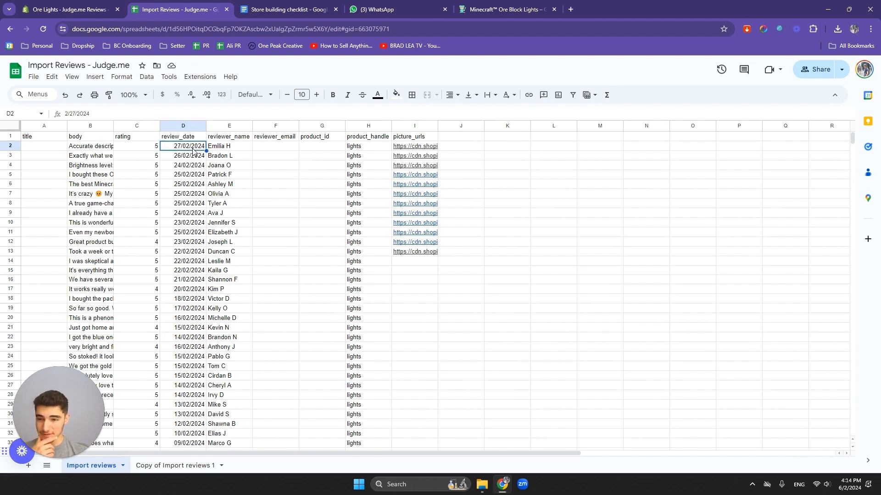
{"action": "double_click", "coordinate": [193, 147]}
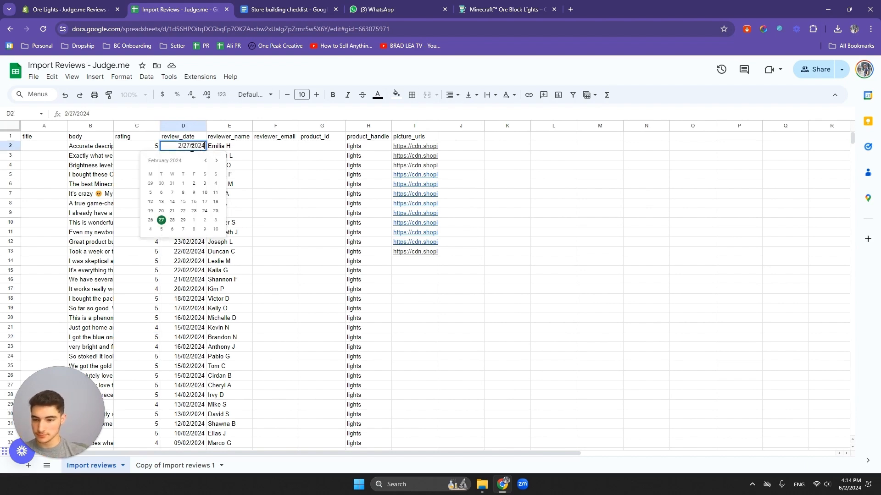
{"action": "triple_click", "coordinate": [216, 161]}
{"action": "left_click", "coordinate": [184, 220]}
{"action": "left_click_drag", "start_coordinate": [206, 151], "coordinate": [202, 442]}
{"action": "left_click", "coordinate": [191, 321]}
{"action": "scroll", "coordinate": [189, 275], "scroll_direction": "up", "scroll_amount": 15}
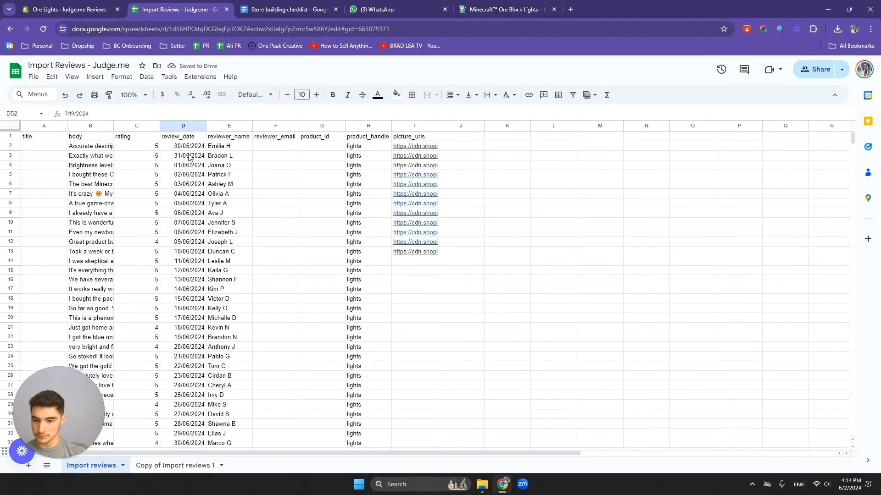
- Change the first review's date in D2 to 02/06/2024
{"action": "double_click", "coordinate": [185, 147]}
{"action": "left_click", "coordinate": [184, 159]}
{"action": "left_click", "coordinate": [184, 164]}
{"action": "double_click", "coordinate": [187, 147]}
{"action": "left_click", "coordinate": [216, 220]}
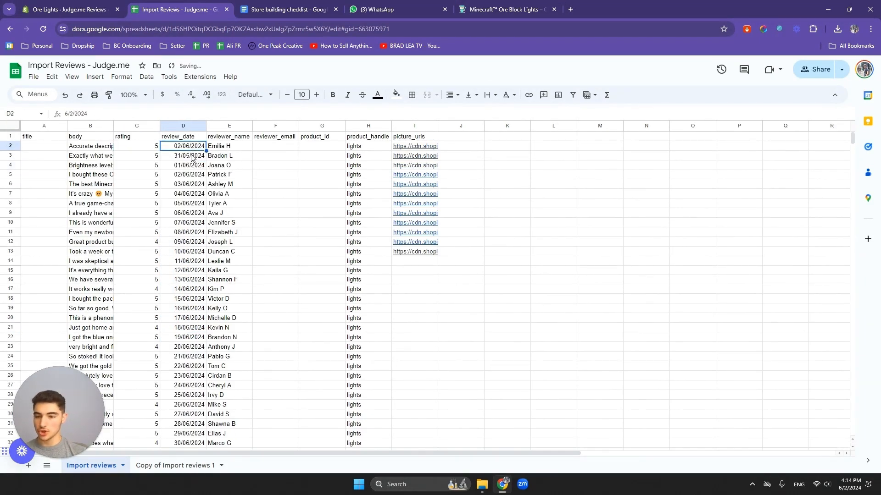
- Examine the reviews in rows 2 to 13 that have picture URLs
{"action": "mouse_move", "coordinate": [412, 150]}
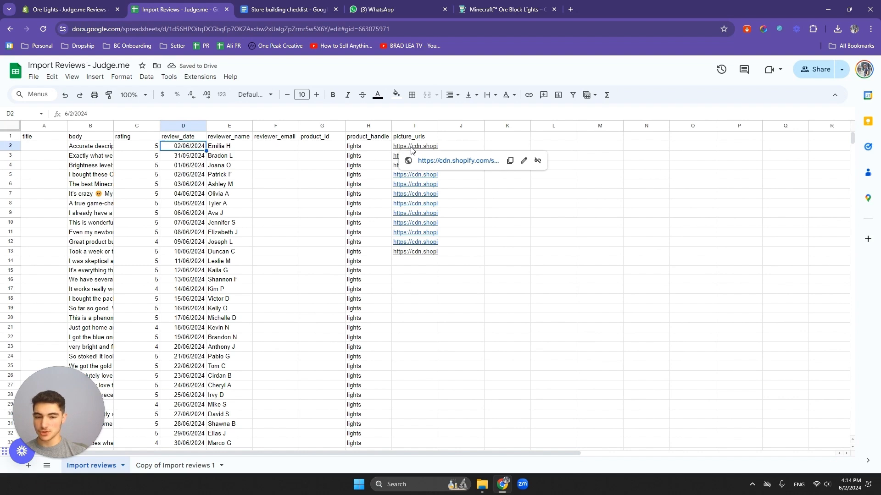
{"action": "left_click_drag", "start_coordinate": [411, 151], "coordinate": [418, 255]}
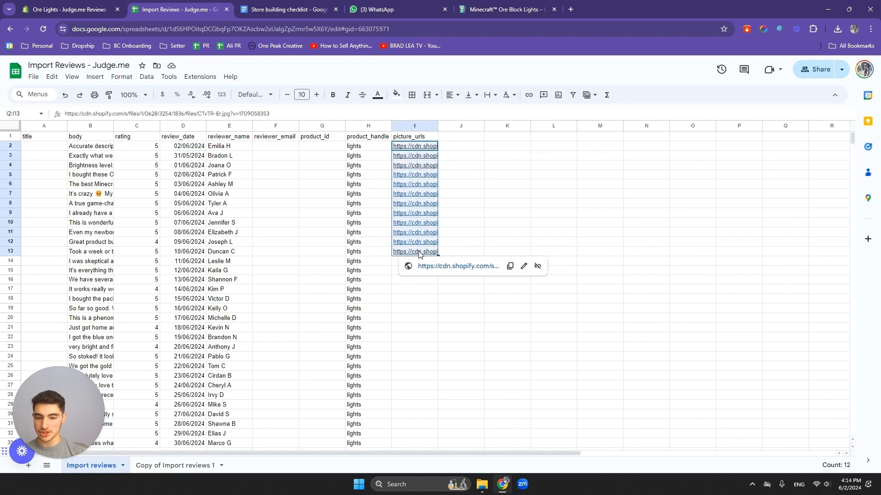
{"action": "left_click", "coordinate": [419, 254]}
{"action": "left_click_drag", "start_coordinate": [413, 147], "coordinate": [73, 255]}
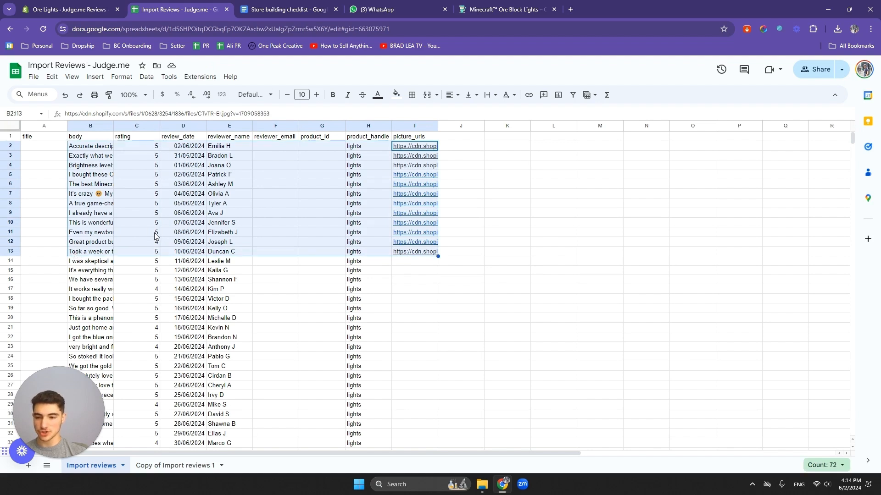
{"action": "left_click", "coordinate": [210, 185]}
- Set the dates in D3:D10 to 02/06, 31/05, 31/05, 01/06, 30/05, 31/05, 31/05 and 01/06/2024
{"action": "left_click", "coordinate": [184, 148]}
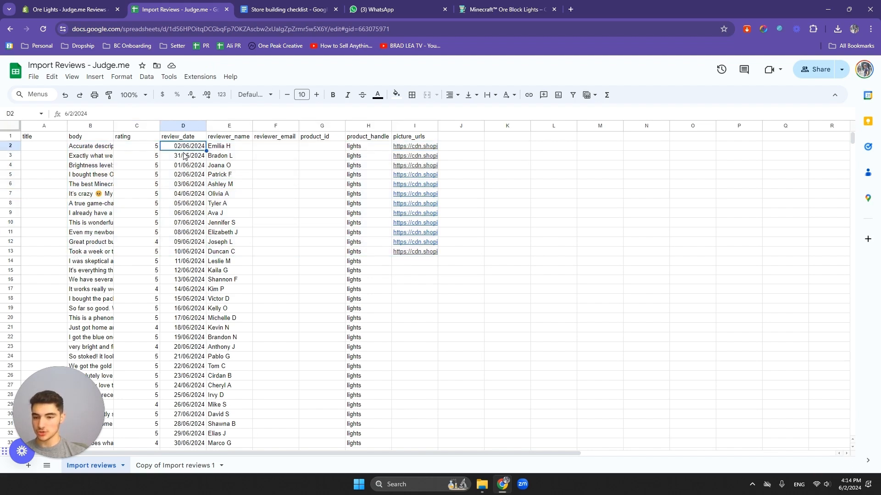
{"action": "double_click", "coordinate": [190, 149]}
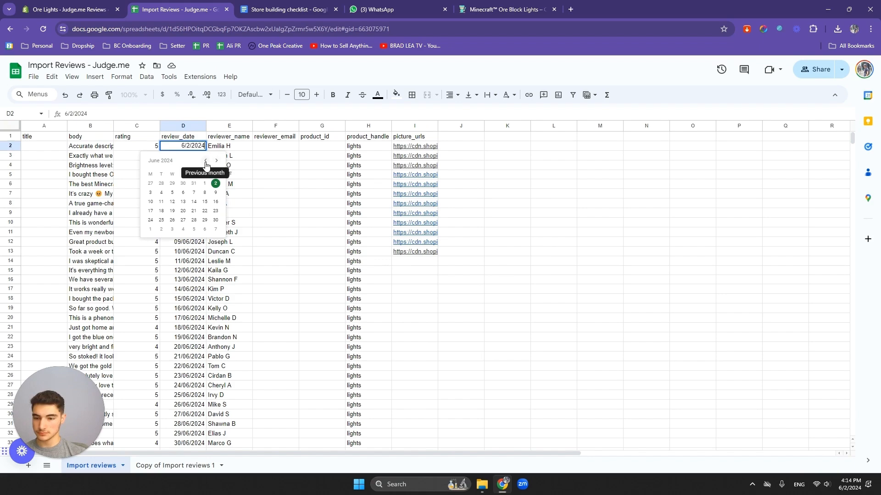
{"action": "left_click", "coordinate": [194, 159]}
{"action": "double_click", "coordinate": [193, 177]}
{"action": "left_click", "coordinate": [193, 212]}
{"action": "double_click", "coordinate": [195, 205]}
{"action": "left_click", "coordinate": [193, 239]}
- Set the dates in D11:D13 to 31/05, 30/05 and 01/06/2024, and select the dates of all reviews with pictures
{"action": "double_click", "coordinate": [195, 234]}
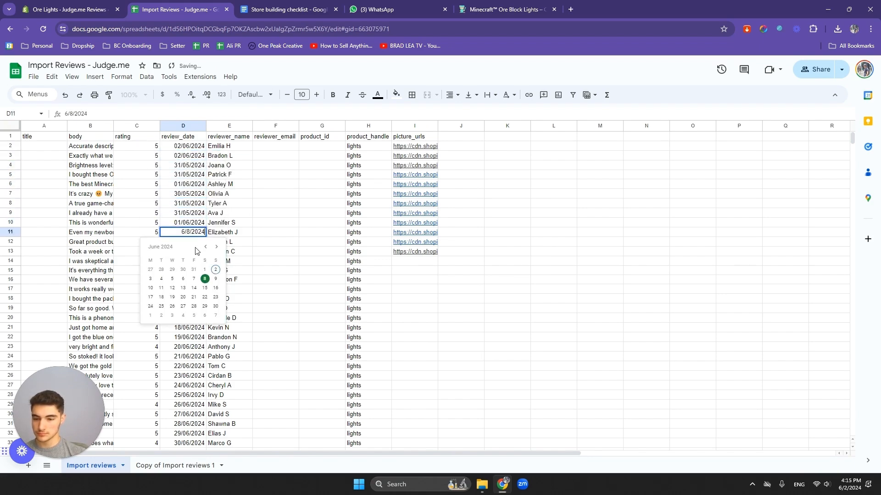
{"action": "left_click", "coordinate": [193, 268]}
{"action": "double_click", "coordinate": [200, 253]}
{"action": "left_click", "coordinate": [204, 288]}
{"action": "left_click_drag", "start_coordinate": [197, 149], "coordinate": [198, 254]}
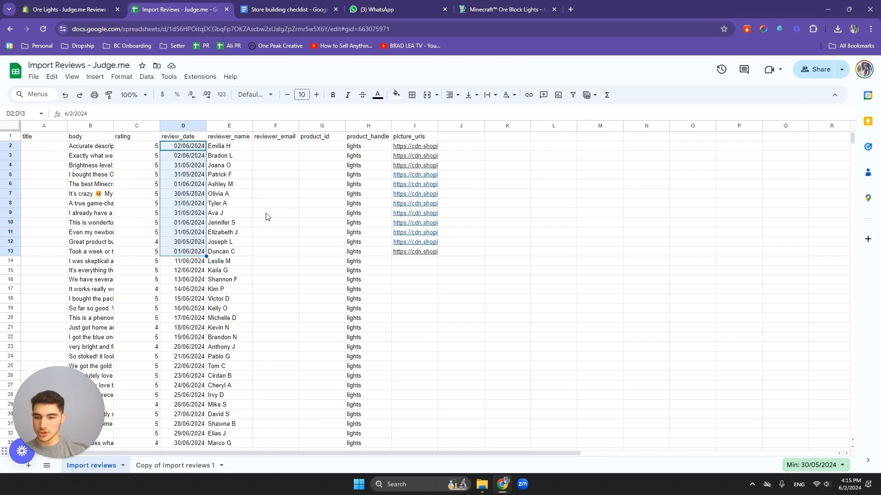
{"action": "scroll", "coordinate": [266, 217], "scroll_direction": "down", "scroll_amount": 1}
{"action": "double_click", "coordinate": [183, 216]}
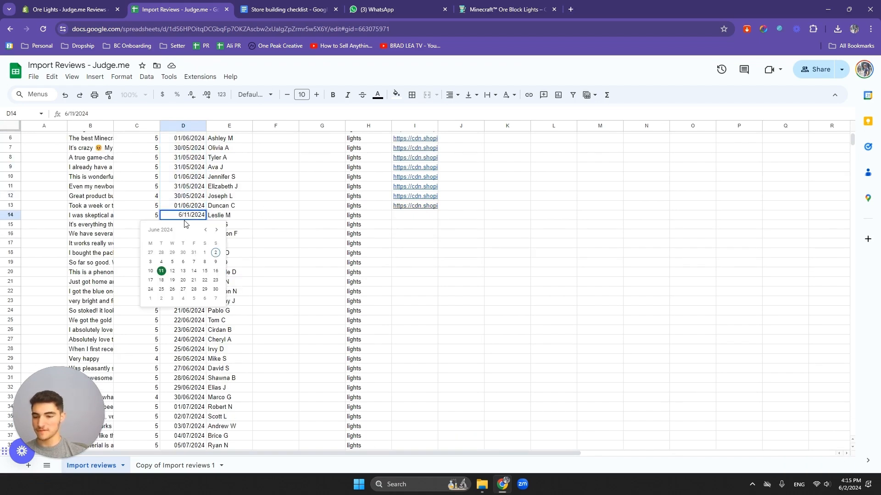
{"action": "left_click", "coordinate": [226, 207]}
{"action": "left_click_drag", "start_coordinate": [201, 206], "coordinate": [199, 151]}
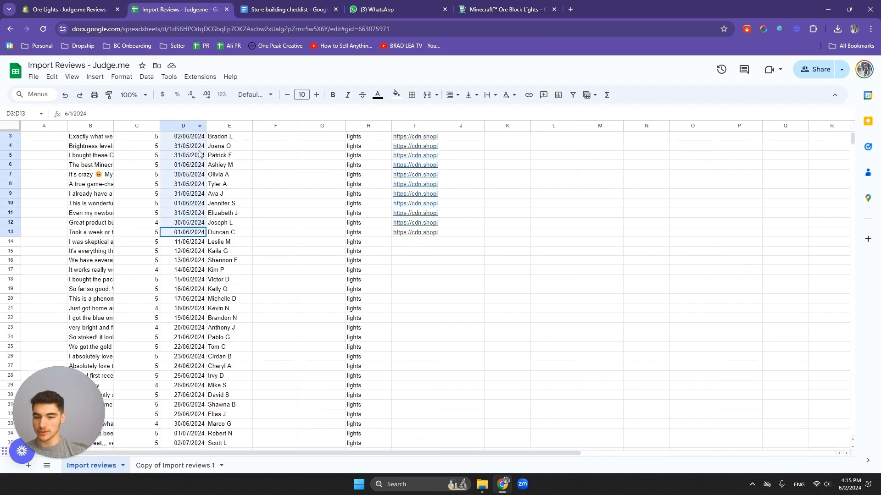
{"action": "left_click", "coordinate": [196, 193]}
{"action": "scroll", "coordinate": [196, 193], "scroll_direction": "down", "scroll_amount": 1}
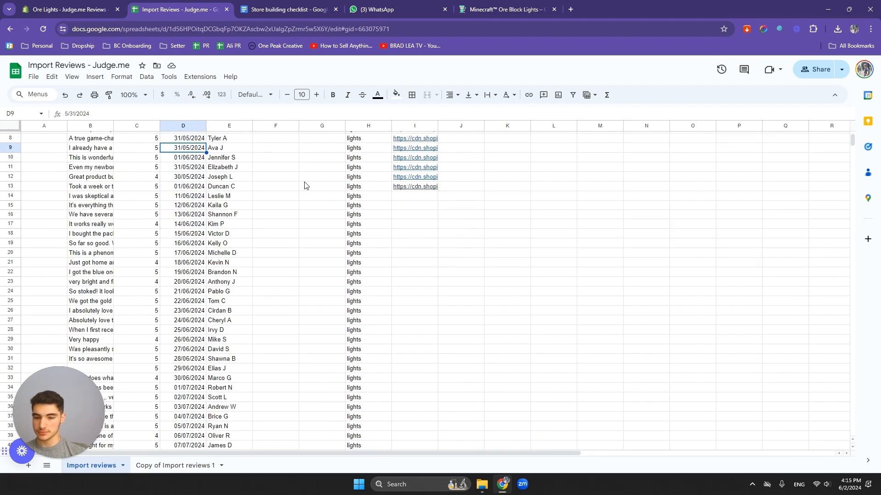
- Set the review dates in D14:D15 to 29/05/2024, D16:D18 to 28/05/2024 and D19:D21 to 27/05/2024
{"action": "left_click", "coordinate": [195, 197]}
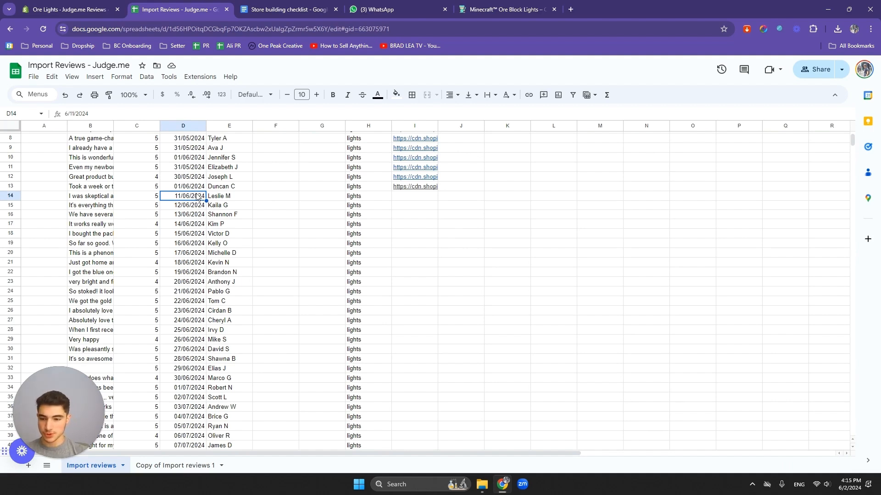
{"action": "double_click", "coordinate": [197, 196]}
{"action": "left_click", "coordinate": [172, 234]}
{"action": "double_click", "coordinate": [188, 205]}
{"action": "left_click", "coordinate": [172, 243]}
{"action": "double_click", "coordinate": [188, 215]}
{"action": "left_click", "coordinate": [160, 252]}
{"action": "double_click", "coordinate": [188, 225]}
{"action": "left_click", "coordinate": [161, 262]}
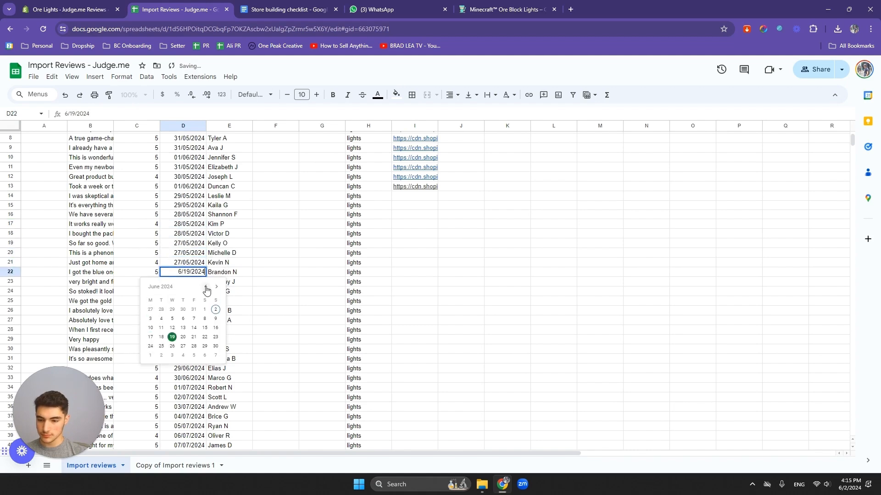
- Set the review dates in D22:D24 to 26/05/2024, D25:D27 to 25/05/2024 and D28:D30 to 24/05/2024
{"action": "left_click", "coordinate": [206, 288]}
{"action": "left_click", "coordinate": [215, 337]}
{"action": "double_click", "coordinate": [188, 282]}
{"action": "scroll", "coordinate": [193, 248], "scroll_direction": "down", "scroll_amount": 3}
{"action": "left_click_drag", "start_coordinate": [197, 244], "coordinate": [199, 264]}
{"action": "scroll", "coordinate": [192, 248], "scroll_direction": "up", "scroll_amount": 2}
{"action": "double_click", "coordinate": [188, 220]}
- Set the dates in D31:D33 to 23/05/2024 and give the remaining reviews earlier May dates, with D42 as 20/05/2024
{"action": "double_click", "coordinate": [188, 277]}
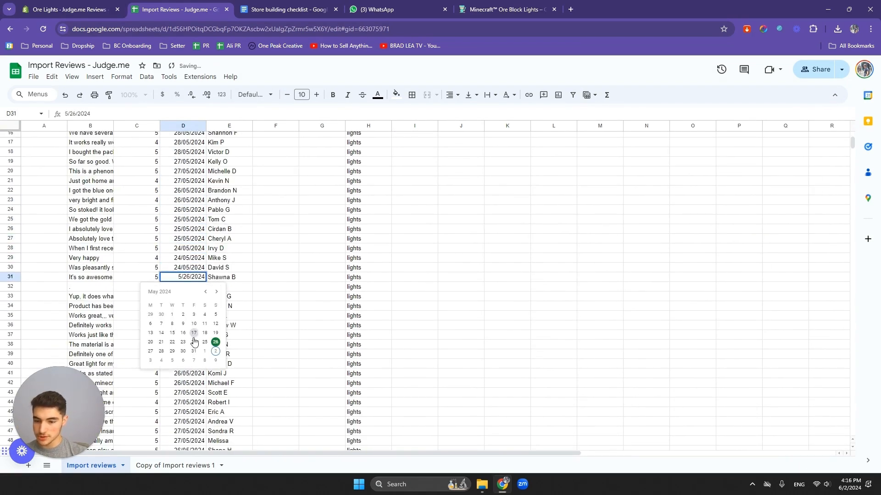
{"action": "left_click", "coordinate": [183, 342]}
{"action": "scroll", "coordinate": [188, 294], "scroll_direction": "down", "scroll_amount": 2}
{"action": "double_click", "coordinate": [189, 244]}
{"action": "left_click", "coordinate": [172, 309]}
{"action": "double_click", "coordinate": [188, 330]}
{"action": "double_click", "coordinate": [188, 387]}
{"action": "left_click", "coordinate": [229, 319]}
{"action": "scroll", "coordinate": [353, 216], "scroll_direction": "up", "scroll_amount": 5}
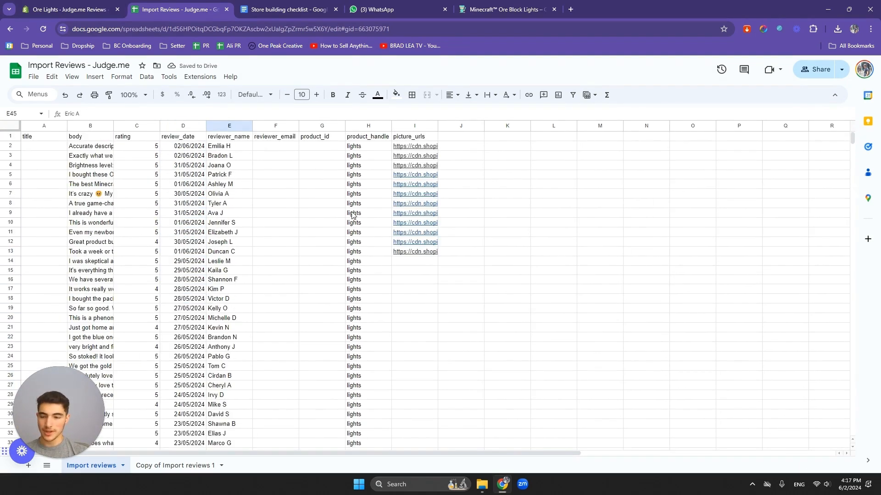
- Check the review dates from D2 down to the last reviews
{"action": "left_click_drag", "start_coordinate": [198, 146], "coordinate": [189, 449]}
{"action": "left_click", "coordinate": [185, 426]}
{"action": "scroll", "coordinate": [276, 214], "scroll_direction": "up", "scroll_amount": 4}
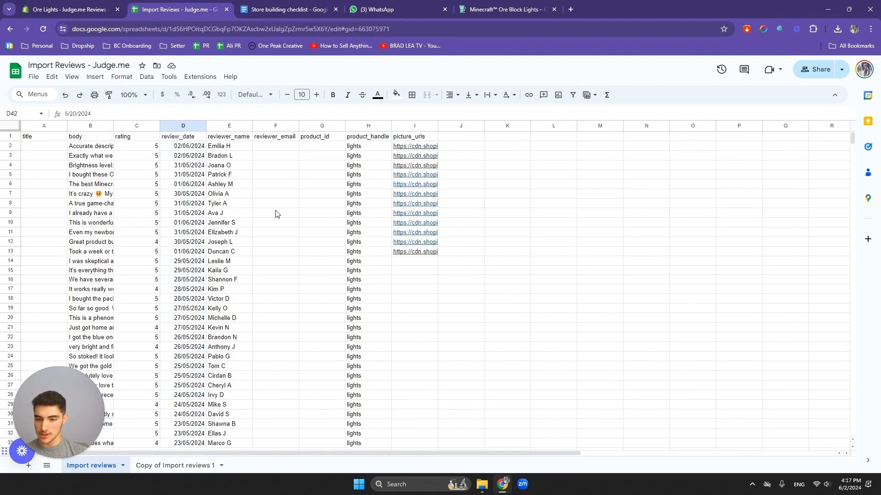
- View the review image linked in I2, close it, and select the picture URLs in I2:I13
{"action": "left_click_drag", "start_coordinate": [415, 146], "coordinate": [414, 254]}
{"action": "left_click", "coordinate": [356, 193]}
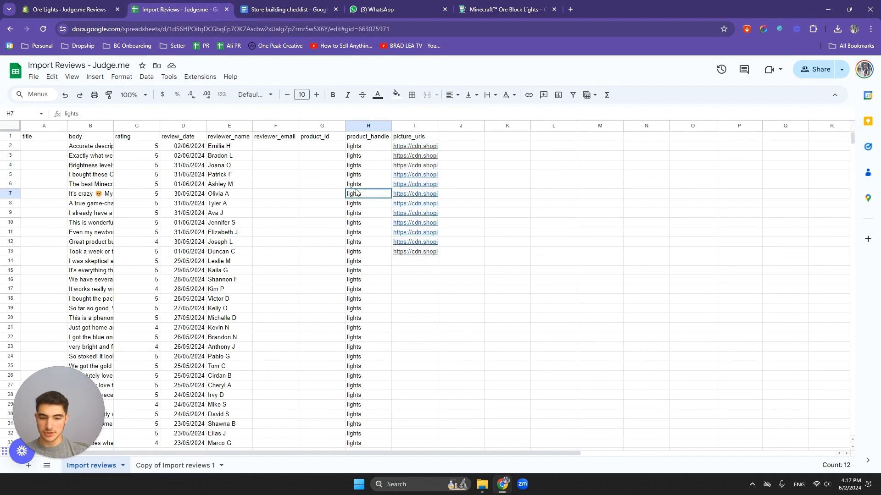
{"action": "left_click", "coordinate": [418, 145]}
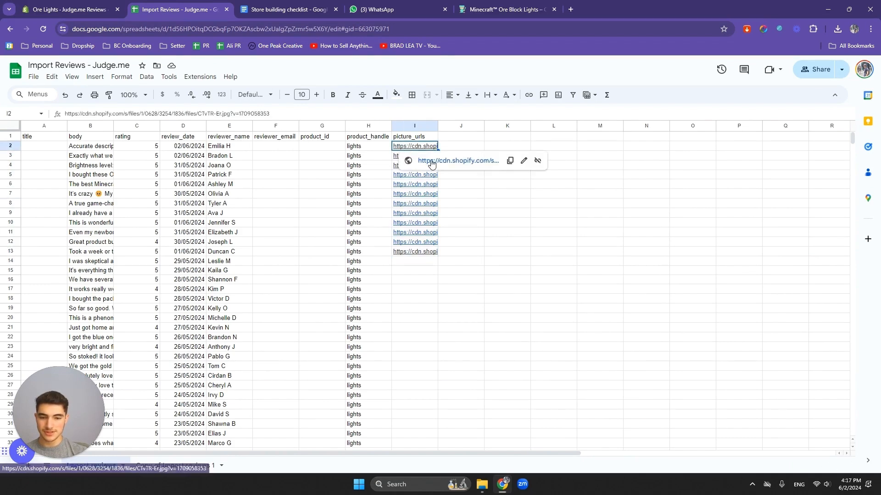
{"action": "left_click", "coordinate": [431, 161]}
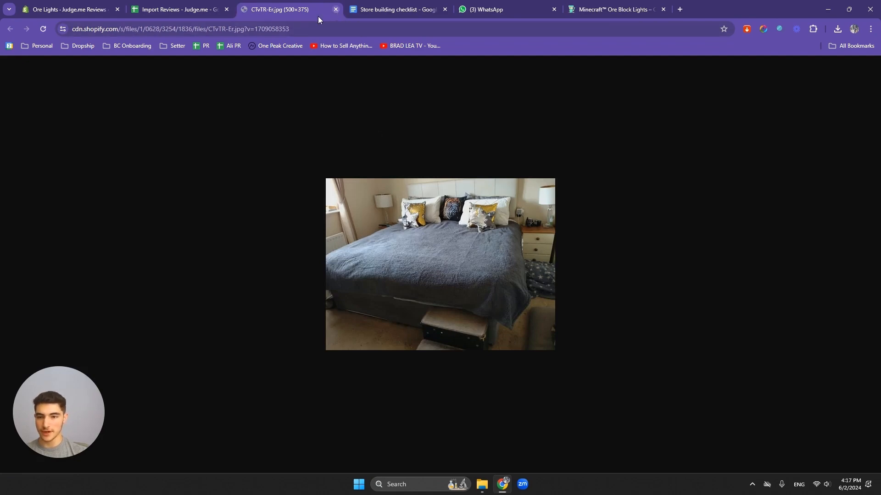
{"action": "key", "text": "ctrl+w"}
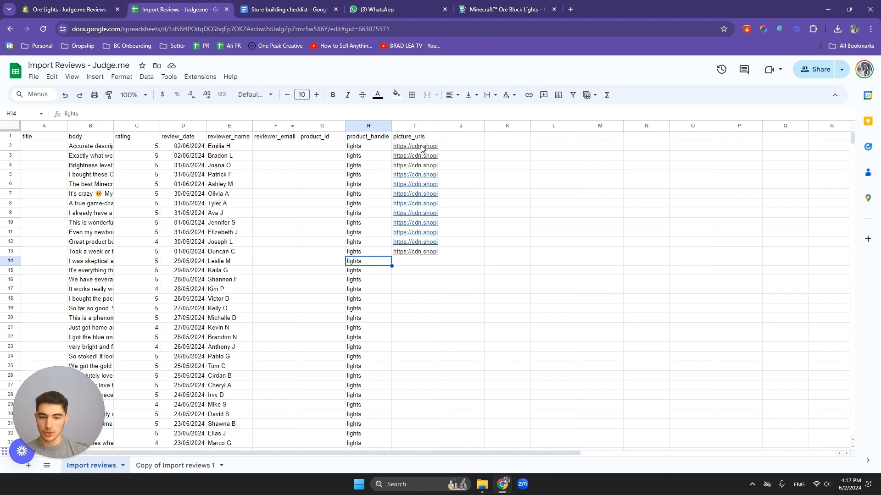
{"action": "left_click_drag", "start_coordinate": [422, 147], "coordinate": [419, 252]}
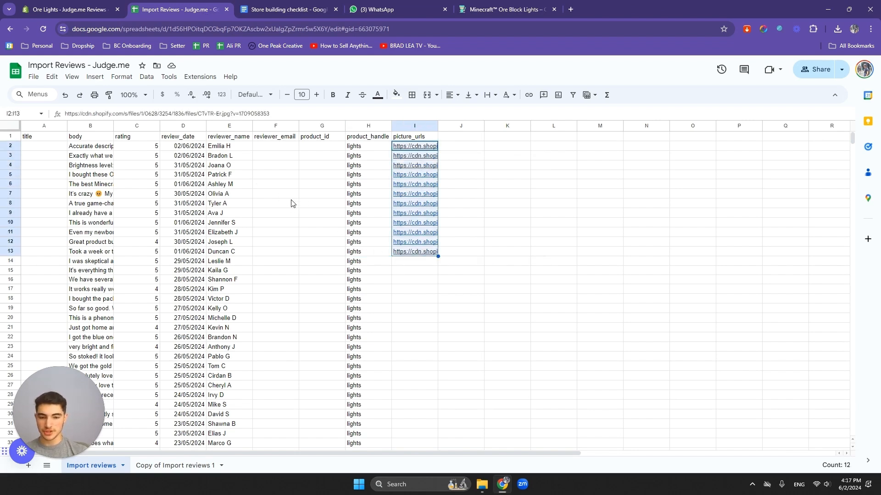
- View the Files section of Shopify's Content, then return to the review sheet and select the picture URL in I2
{"action": "left_click", "coordinate": [70, 10]}
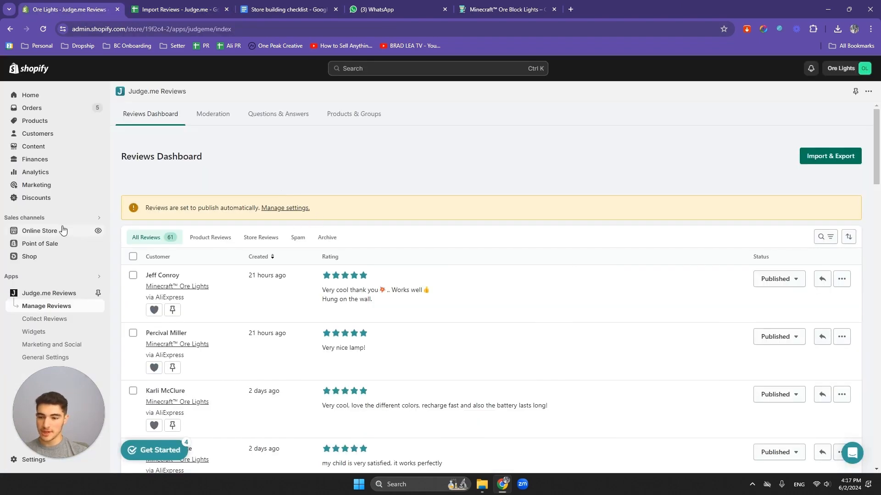
{"action": "left_click", "coordinate": [58, 149]}
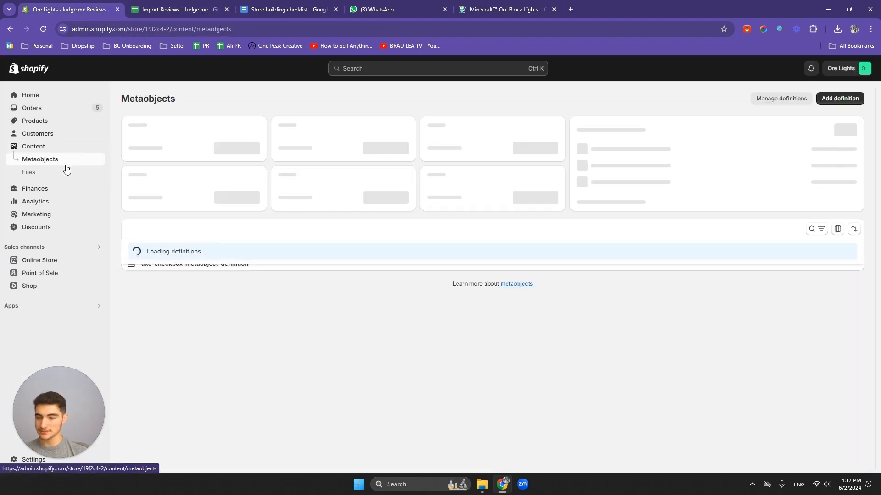
{"action": "left_click", "coordinate": [66, 177]}
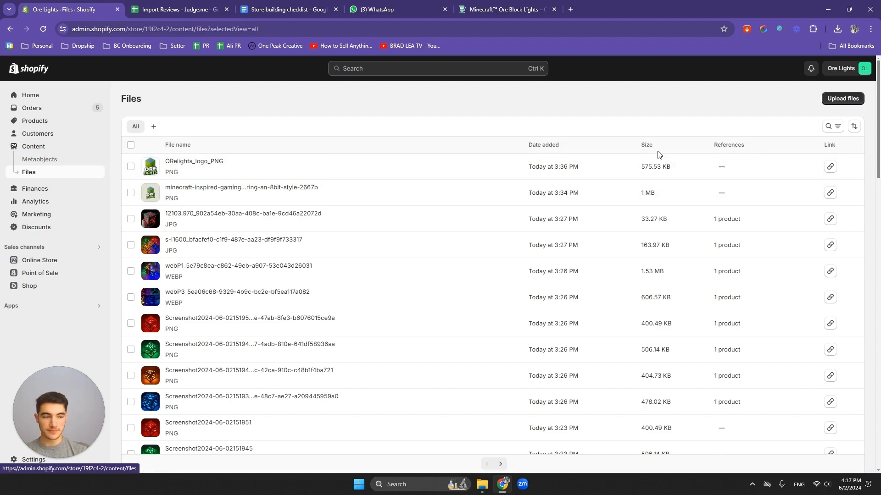
{"action": "left_click", "coordinate": [181, 12]}
{"action": "left_click", "coordinate": [406, 146]}
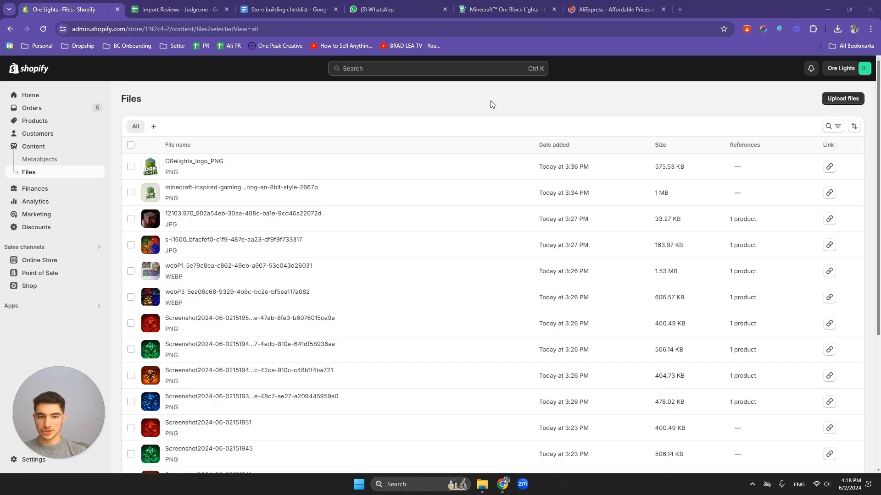
- Switch to AliExpress and dismiss the Summer Carnival promotion and the notification subscription request
{"action": "left_click", "coordinate": [629, 8]}
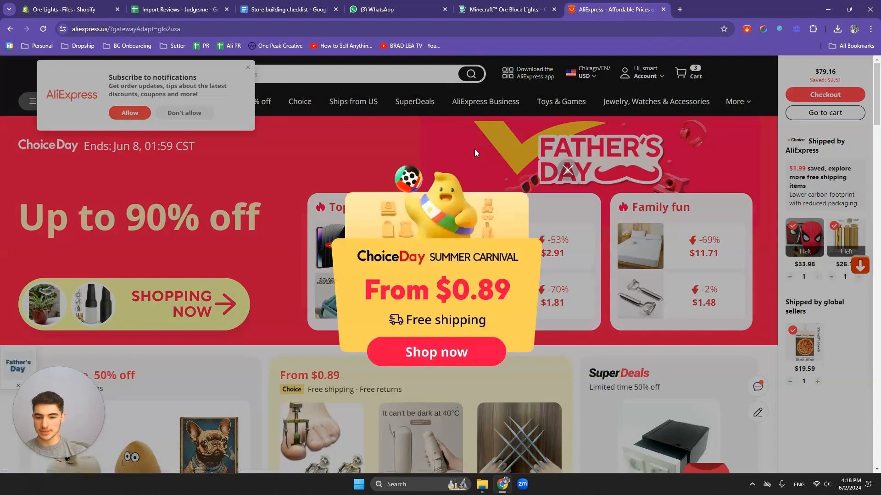
{"action": "left_click", "coordinate": [567, 170]}
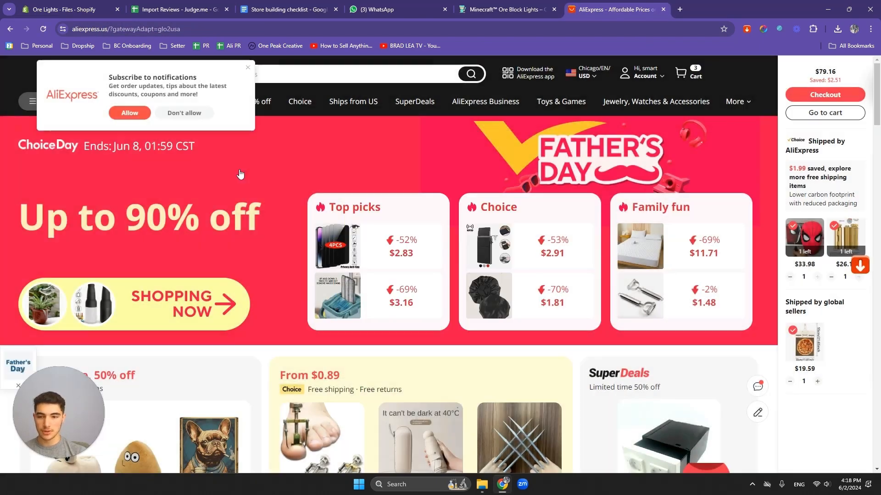
{"action": "left_click", "coordinate": [249, 68]}
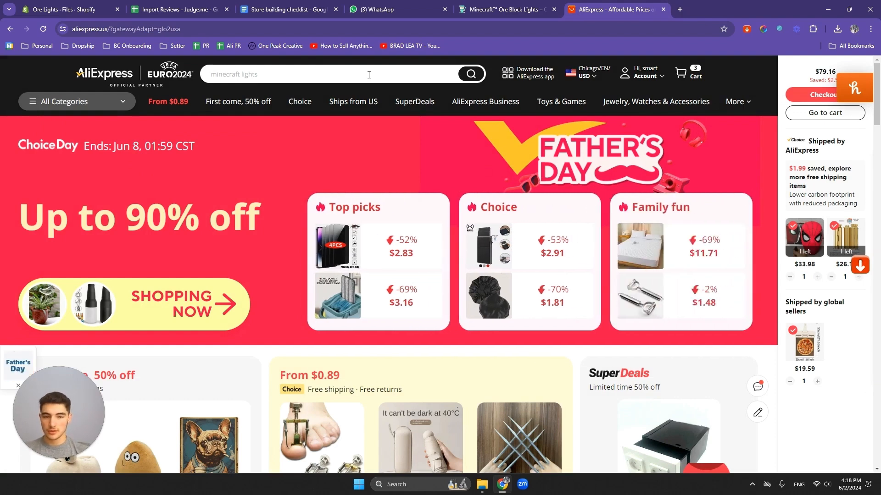
- Switch to the Minecraft Ore Block Lights product page and examine the photos in its customer reviews
{"action": "left_click", "coordinate": [491, 14]}
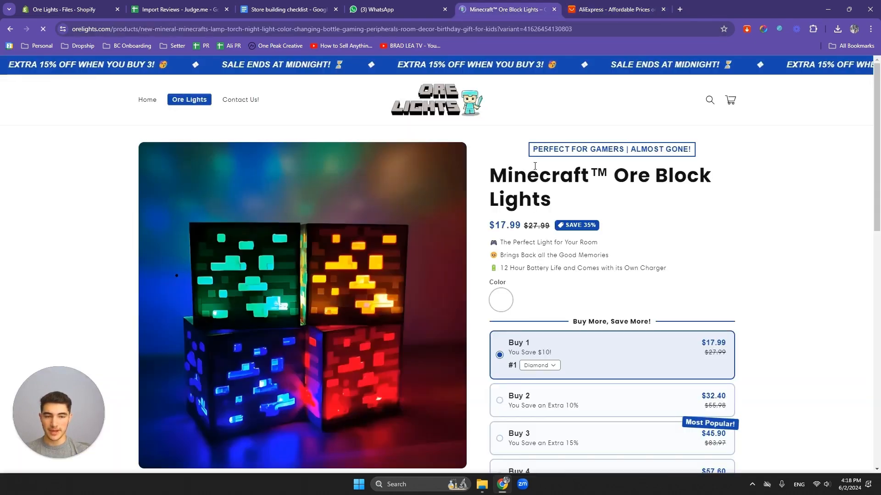
{"action": "scroll", "coordinate": [708, 320], "scroll_direction": "down", "scroll_amount": 20}
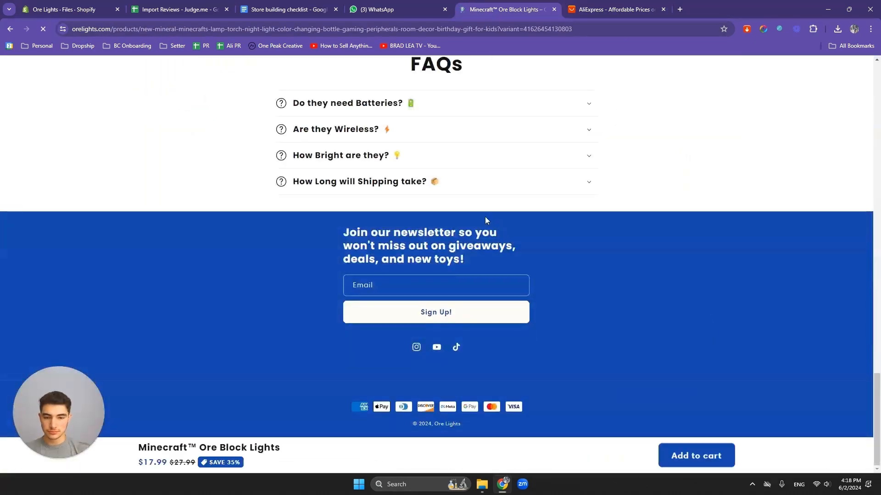
{"action": "scroll", "coordinate": [485, 220], "scroll_direction": "up", "scroll_amount": 15}
{"action": "scroll", "coordinate": [463, 235], "scroll_direction": "down", "scroll_amount": 15}
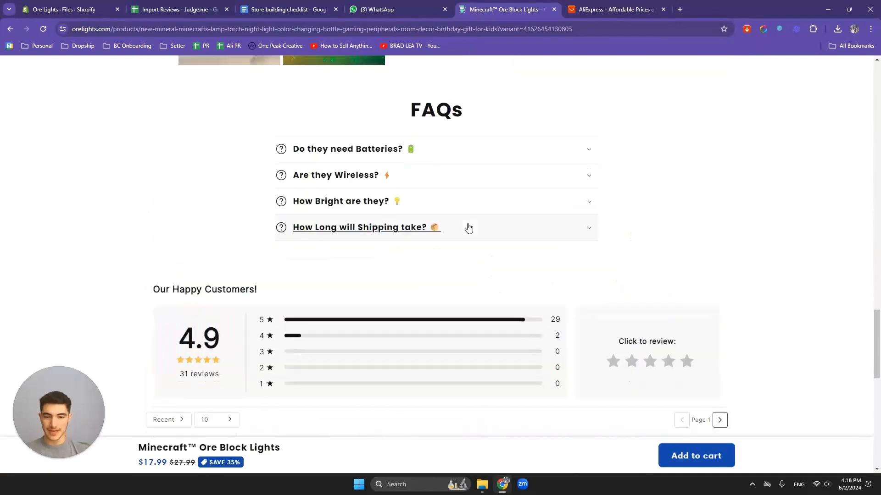
{"action": "scroll", "coordinate": [358, 206], "scroll_direction": "down", "scroll_amount": 3}
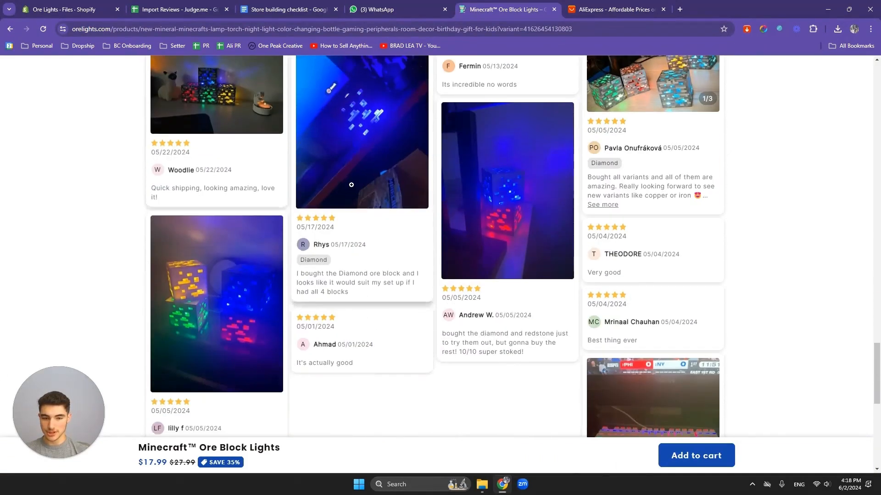
{"action": "scroll", "coordinate": [352, 184], "scroll_direction": "down", "scroll_amount": 2}
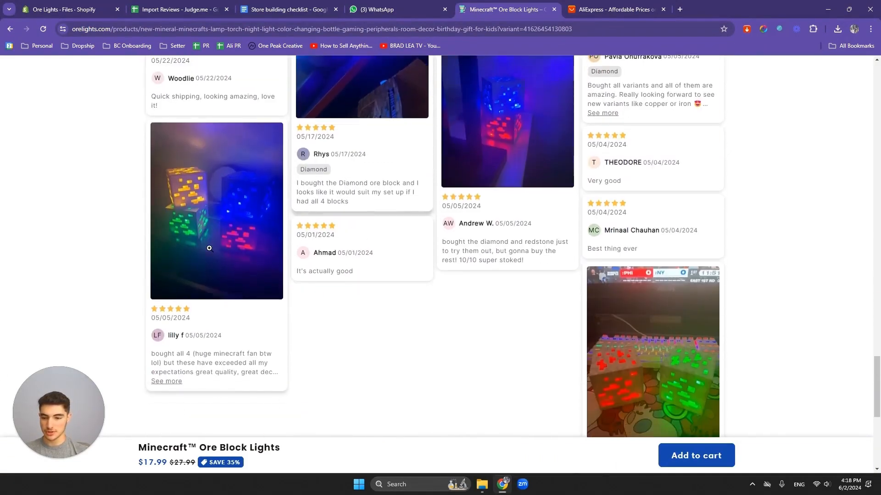
- Enlarge the customer photo showing all four ore lights, capture a screenshot of it, and close it
{"action": "left_click", "coordinate": [233, 228]}
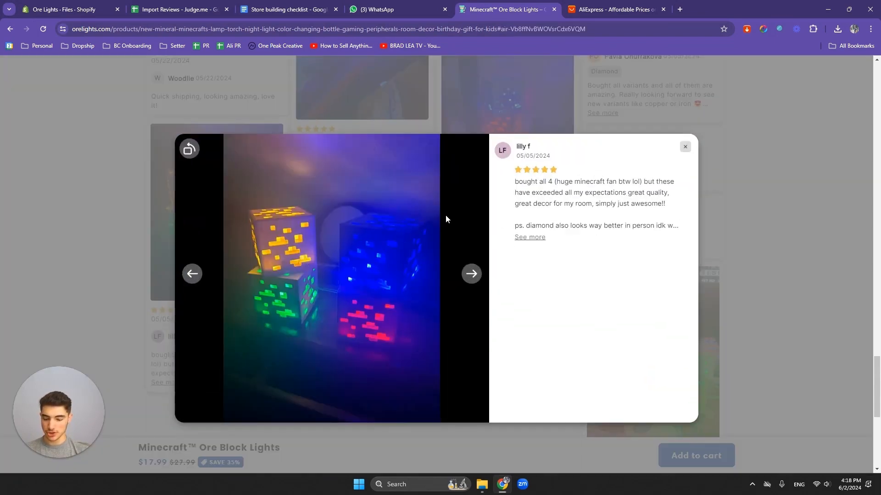
{"action": "key", "text": "super+shift+s"}
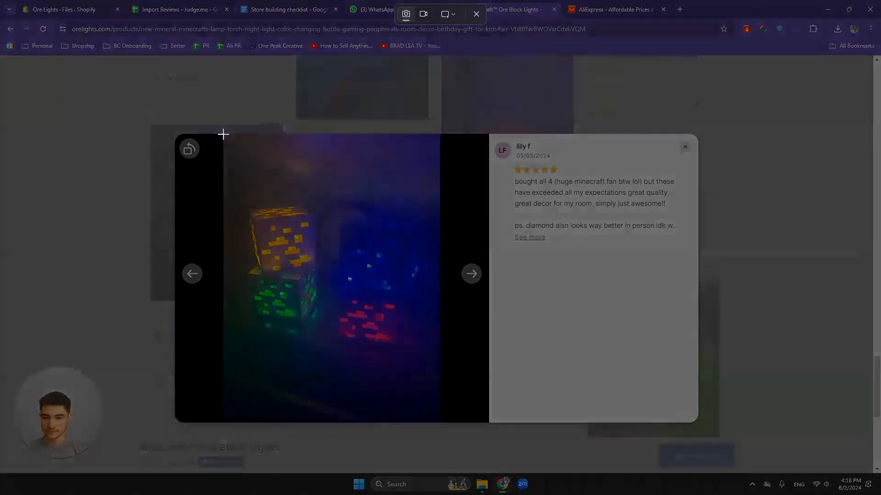
{"action": "left_click_drag", "start_coordinate": [223, 134], "coordinate": [439, 422]}
{"action": "left_click", "coordinate": [727, 161]}
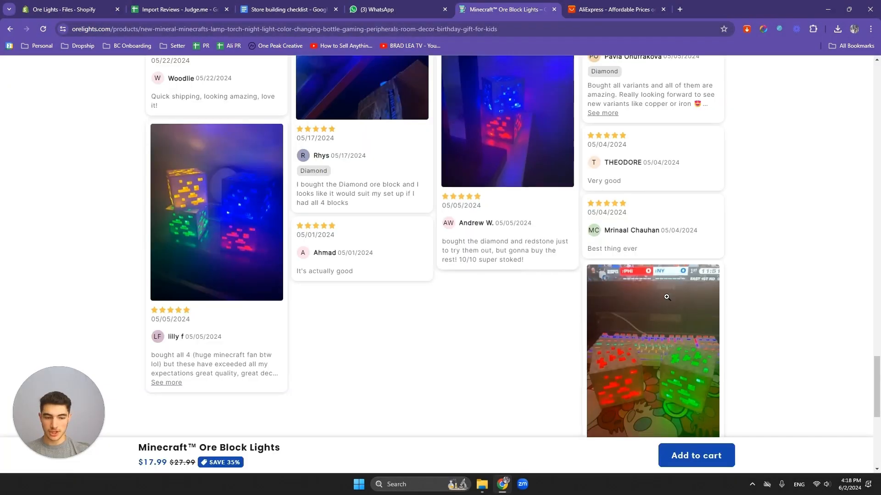
- Enlarge the customer photo of the red and green lights by a keyboard, capture a screenshot of it, and close it
{"action": "scroll", "coordinate": [665, 294], "scroll_direction": "down", "scroll_amount": 4}
{"action": "left_click", "coordinate": [656, 229]}
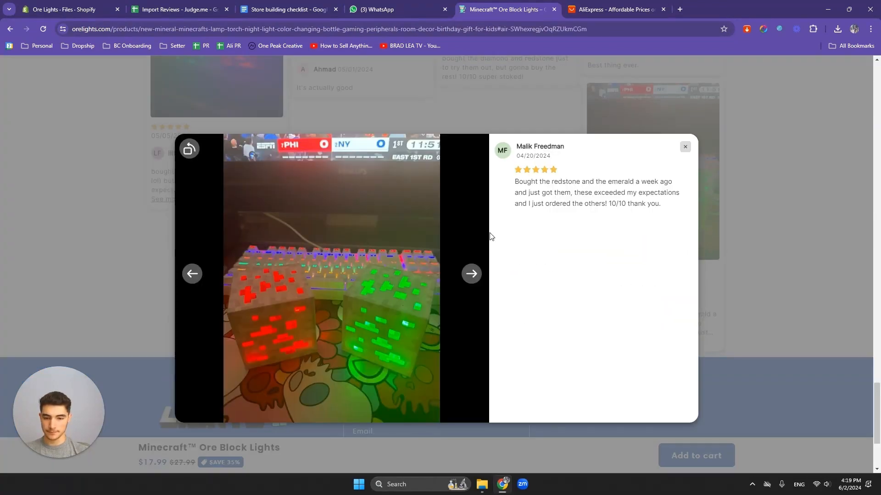
{"action": "key", "text": "shift+super+s"}
{"action": "left_click_drag", "start_coordinate": [227, 136], "coordinate": [432, 421]}
{"action": "left_click", "coordinate": [759, 316]}
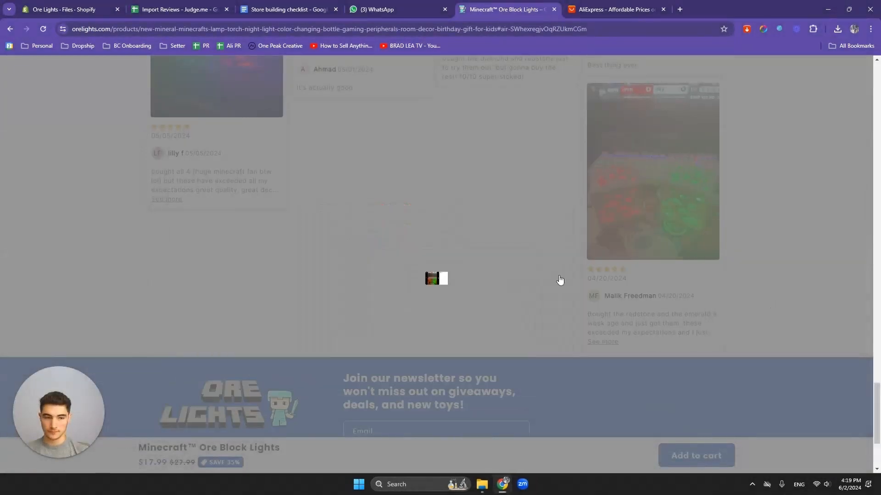
- Enlarge the customer photo of the stacked blue and red lights, capture a screenshot of it, and close it
{"action": "scroll", "coordinate": [477, 259], "scroll_direction": "up", "scroll_amount": 4}
{"action": "scroll", "coordinate": [460, 255], "scroll_direction": "up", "scroll_amount": 3}
{"action": "left_click", "coordinate": [477, 255]}
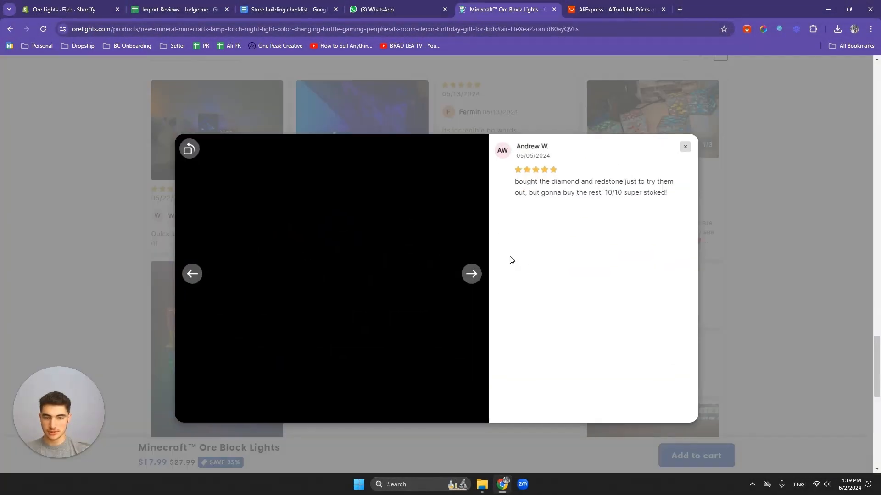
{"action": "key", "text": "shift+super+s"}
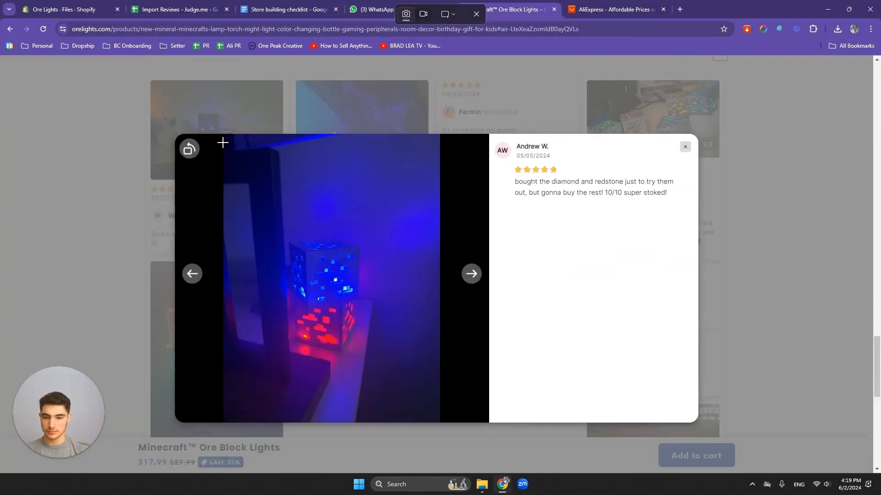
{"action": "left_click_drag", "start_coordinate": [232, 138], "coordinate": [435, 414]}
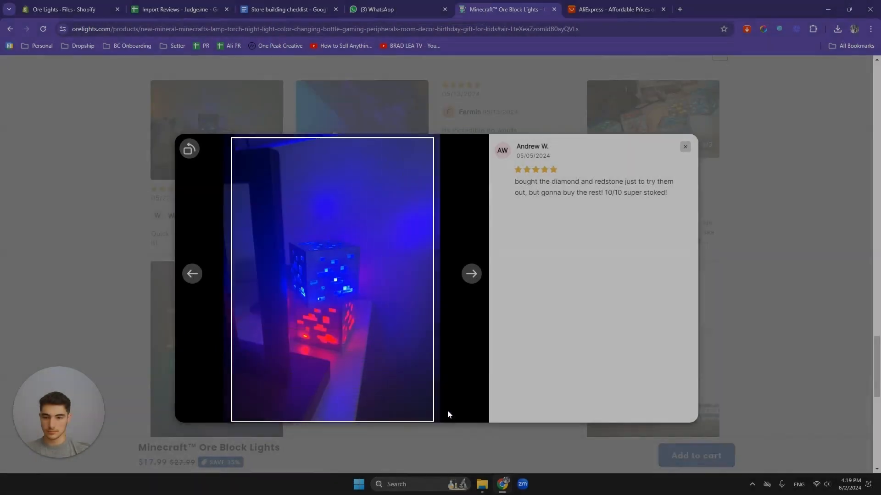
{"action": "left_click", "coordinate": [780, 320]}
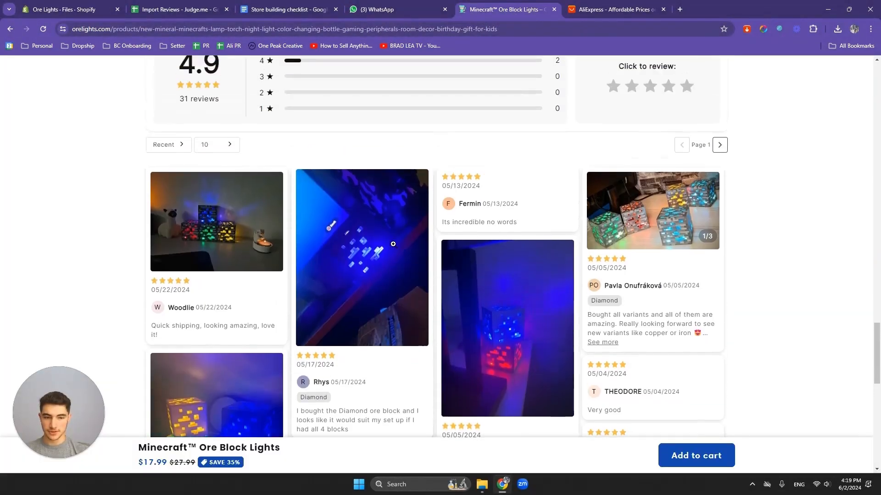
- Enlarge the customer photo of the single glowing diamond ore light, capture a screenshot of it, and close it
{"action": "left_click", "coordinate": [376, 256]}
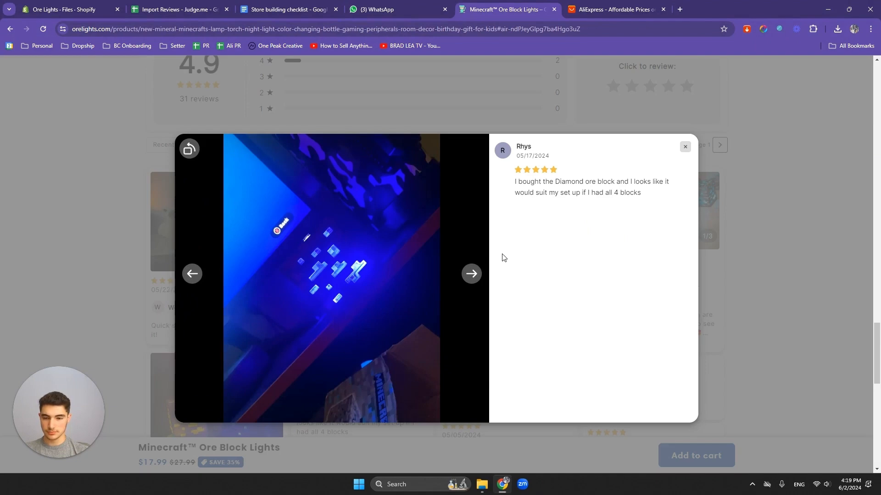
{"action": "key", "text": "super+shift+s"}
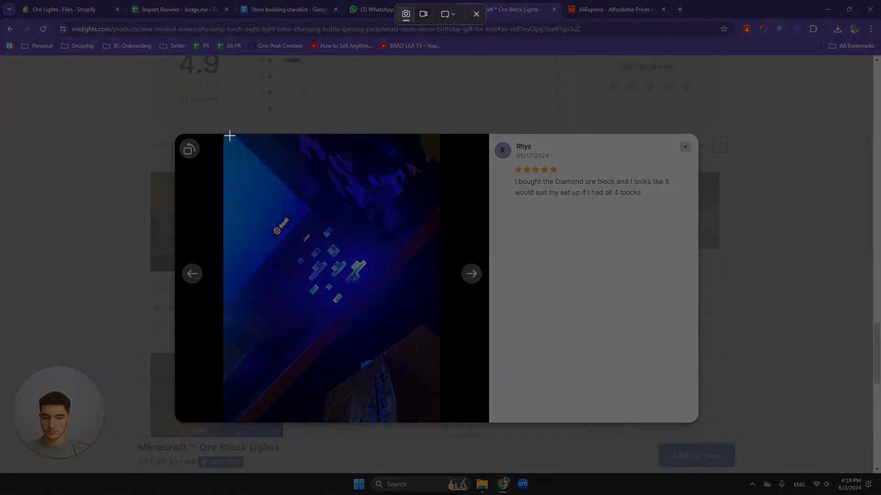
{"action": "left_click_drag", "start_coordinate": [229, 136], "coordinate": [430, 419]}
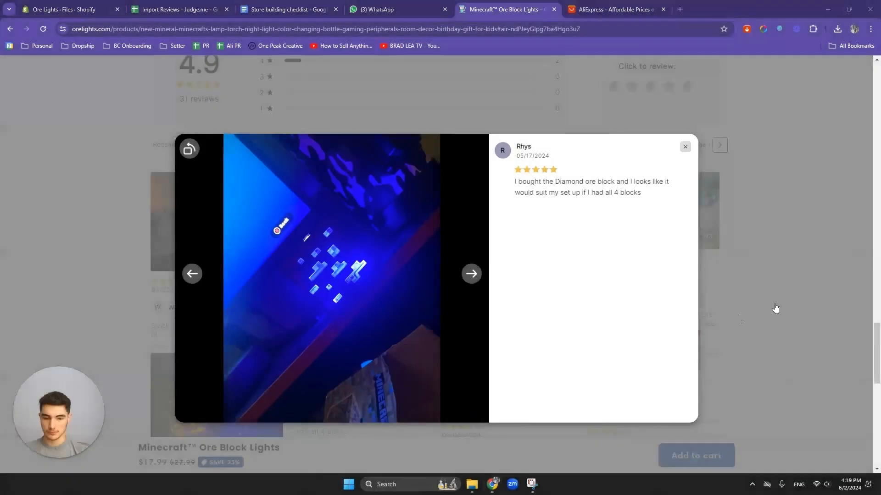
{"action": "left_click", "coordinate": [775, 308]}
- Enlarge the customer photo of four ore lights beside the candle figurine, capture a screenshot of the lights, and close it
{"action": "left_click", "coordinate": [231, 191]}
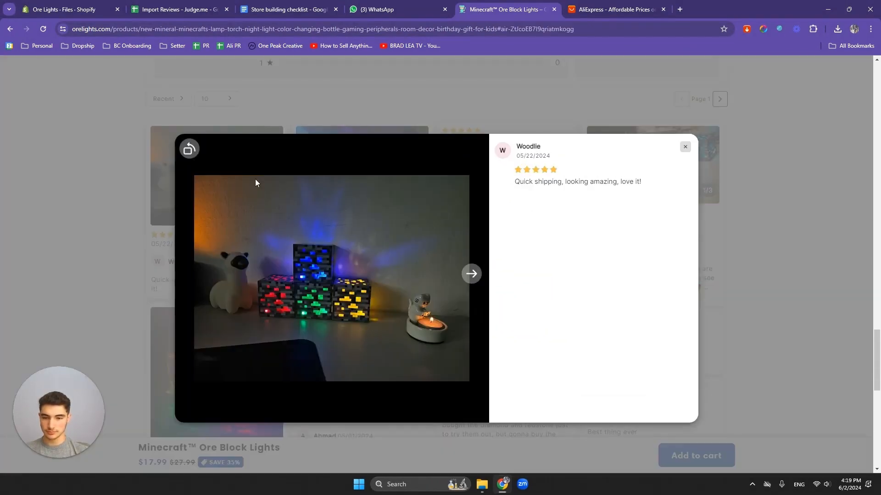
{"action": "key", "text": "super+shift+s"}
{"action": "left_click_drag", "start_coordinate": [250, 176], "coordinate": [397, 383]}
{"action": "left_click", "coordinate": [722, 271]}
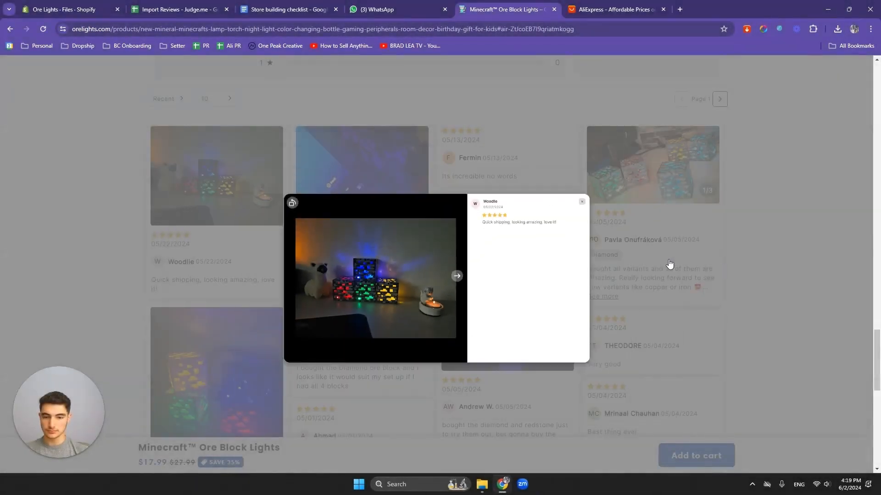
- Open the review with three photos and capture a screenshot of its third photo, showing a person holding the stacked lights
{"action": "left_click", "coordinate": [671, 175]}
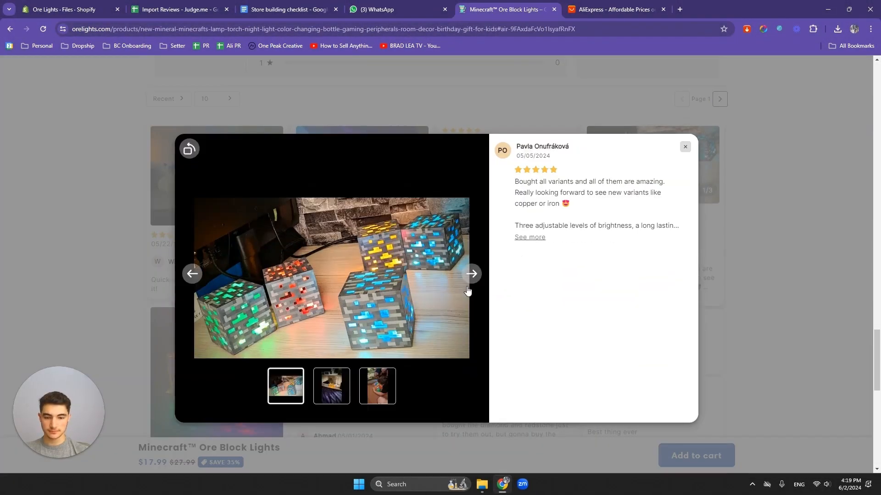
{"action": "left_click", "coordinate": [471, 273]}
{"action": "left_click", "coordinate": [471, 273]}
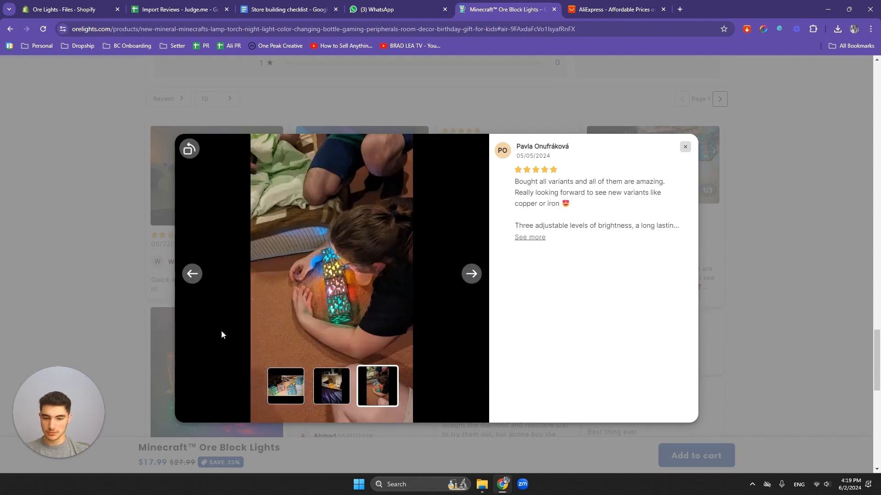
{"action": "key", "text": "super+shift+s"}
{"action": "left_click_drag", "start_coordinate": [257, 139], "coordinate": [405, 364]}
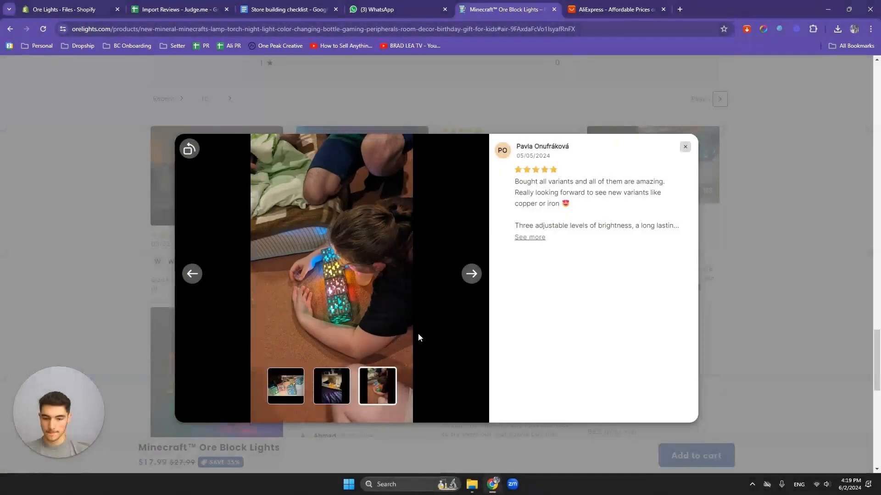
- Show the second photo of the same review, with the yellow light on a shelf, capture a screenshot, and close the review
{"action": "left_click", "coordinate": [336, 382]}
{"action": "key", "text": "super+shift+s"}
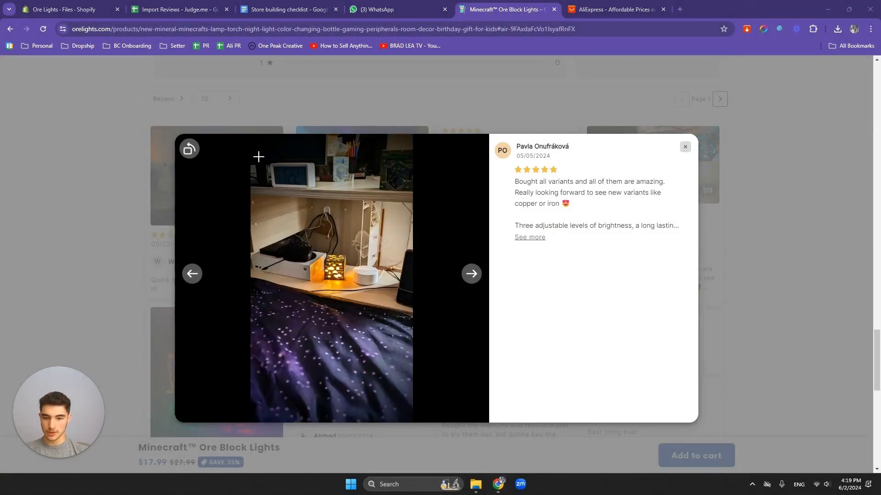
{"action": "left_click_drag", "start_coordinate": [259, 142], "coordinate": [409, 357]}
{"action": "left_click", "coordinate": [685, 147]}
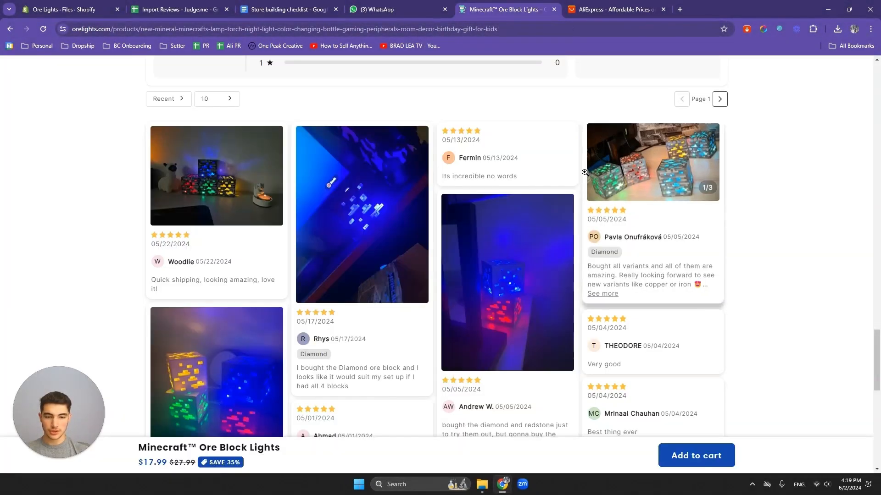
- Examine the remaining reviews and the rest of the product page, including the before/after image comparison
{"action": "scroll", "coordinate": [491, 230], "scroll_direction": "down", "scroll_amount": 8}
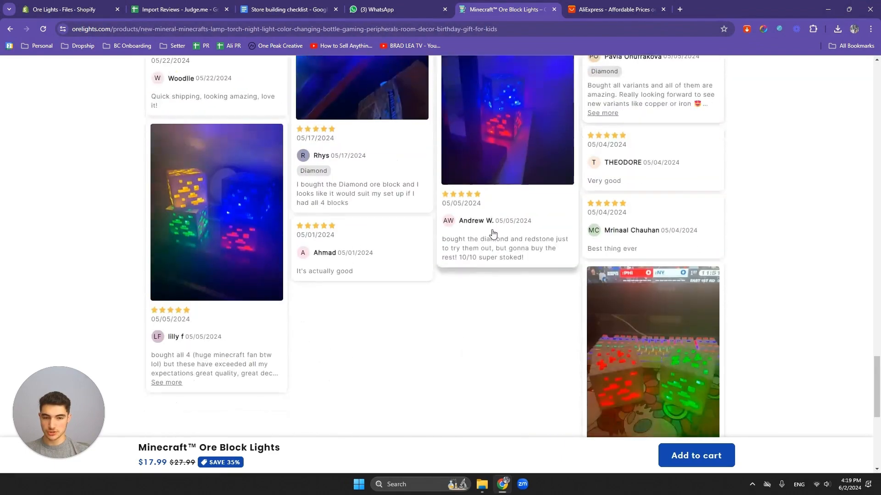
{"action": "scroll", "coordinate": [492, 229], "scroll_direction": "up", "scroll_amount": 10}
{"action": "scroll", "coordinate": [496, 230], "scroll_direction": "up", "scroll_amount": 15}
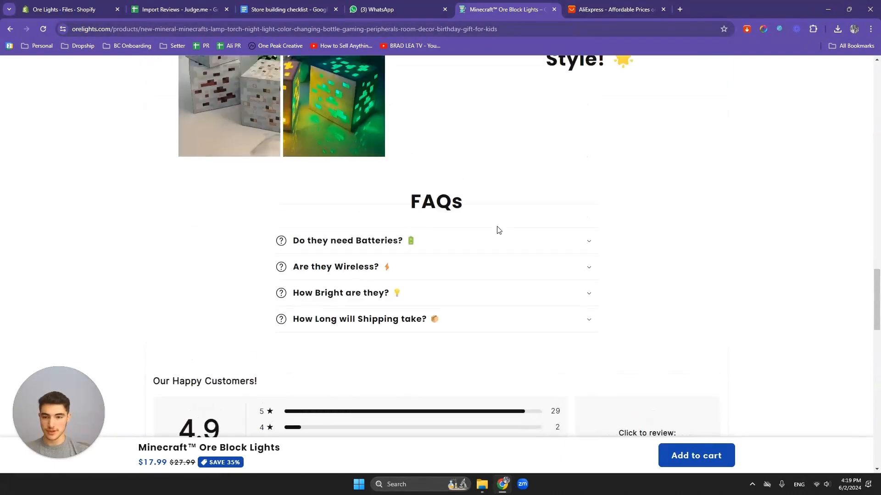
{"action": "scroll", "coordinate": [491, 87], "scroll_direction": "up", "scroll_amount": 2}
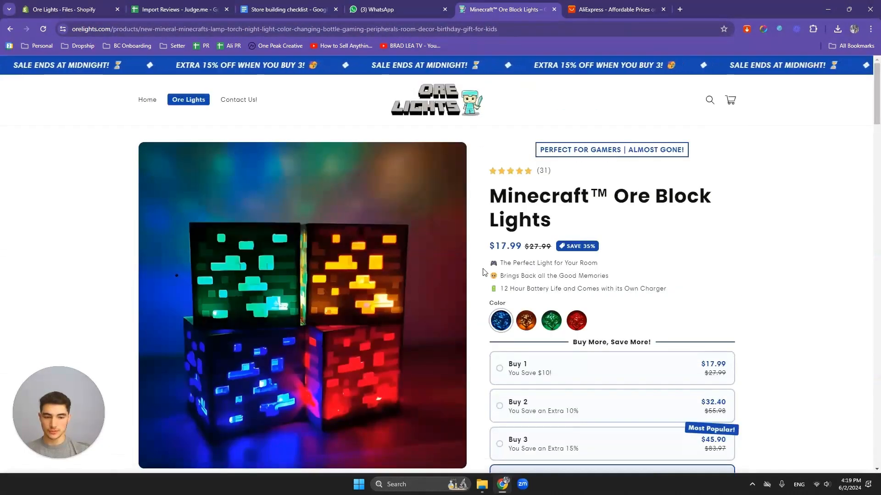
{"action": "scroll", "coordinate": [474, 256], "scroll_direction": "down", "scroll_amount": 20}
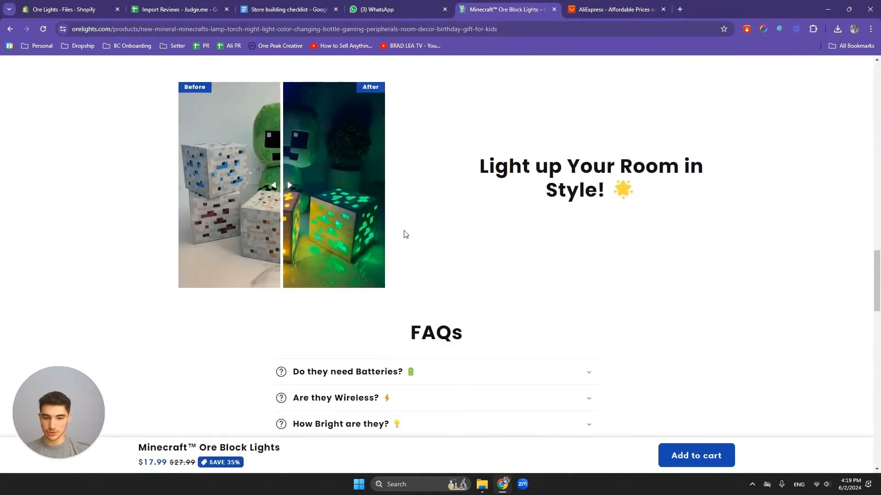
{"action": "mouse_move", "coordinate": [288, 188]}
{"action": "left_mouse_down"}
{"action": "mouse_move", "coordinate": [246, 186]}
{"action": "mouse_move", "coordinate": [376, 183]}
{"action": "mouse_move", "coordinate": [200, 192]}
{"action": "mouse_move", "coordinate": [295, 192]}
{"action": "left_mouse_up"}
{"action": "scroll", "coordinate": [510, 248], "scroll_direction": "up", "scroll_amount": 20}
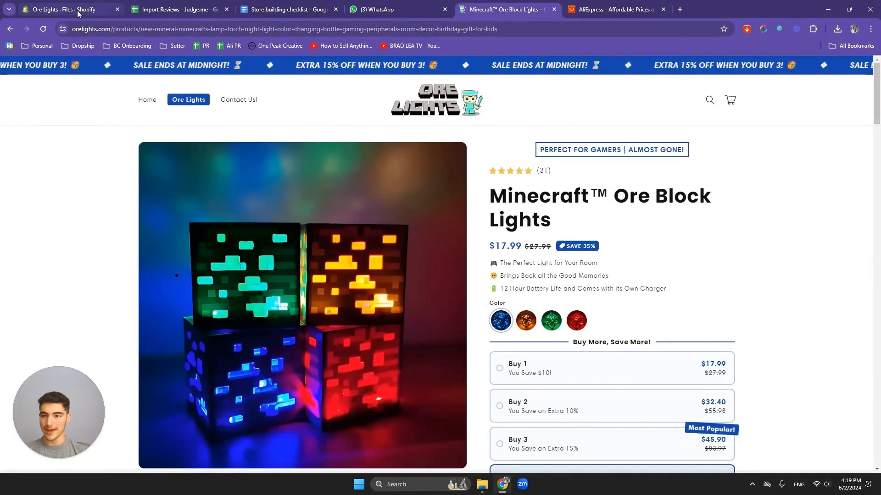
- Switch to the Shopify Files page, start a file upload, and browse to the Screenshots folder in Pictures
{"action": "key", "text": "ctrl+1"}
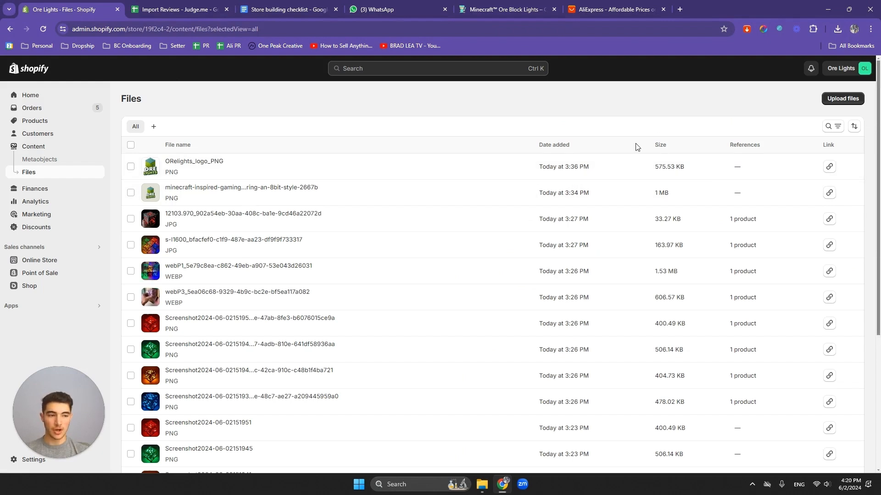
{"action": "left_click", "coordinate": [854, 98]}
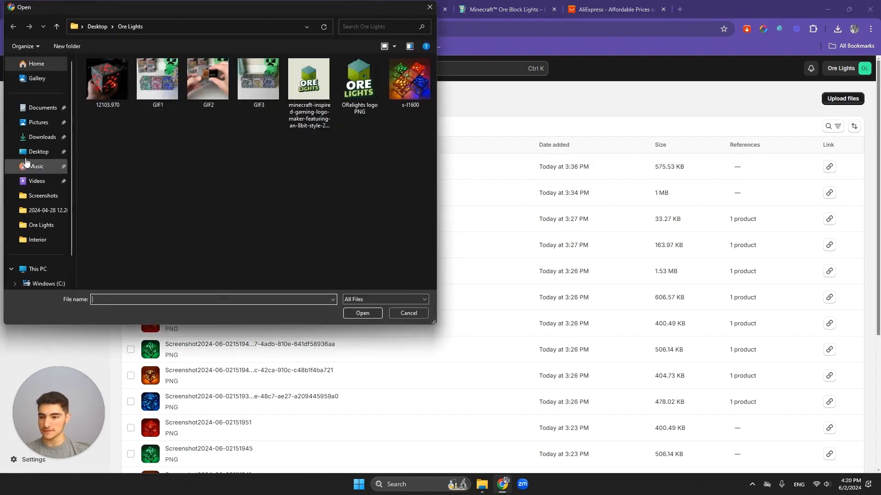
{"action": "left_click", "coordinate": [39, 128]}
{"action": "double_click", "coordinate": [155, 92]}
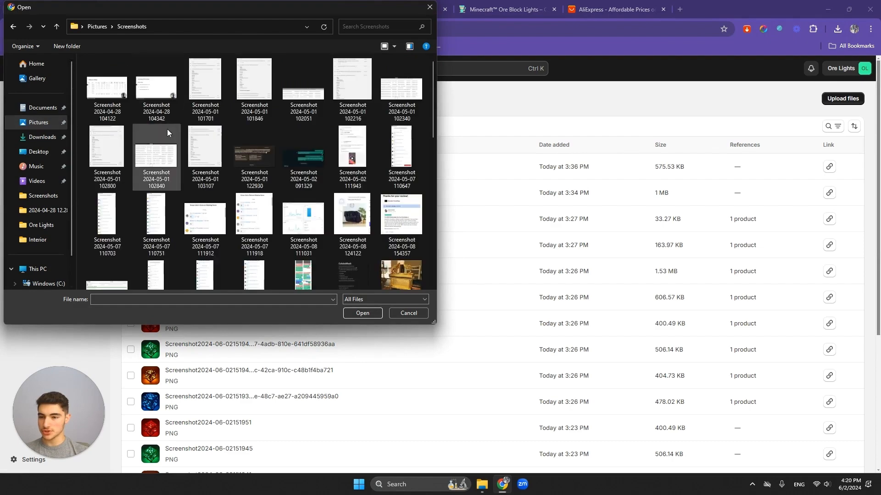
{"action": "scroll", "coordinate": [167, 133], "scroll_direction": "down", "scroll_amount": 5}
- Upload the seven customer photo screenshots from 2024-06-02, numbered 161858, 161905, 161912, 161919, 161926, 161937 and 161942
{"action": "left_click", "coordinate": [304, 181]}
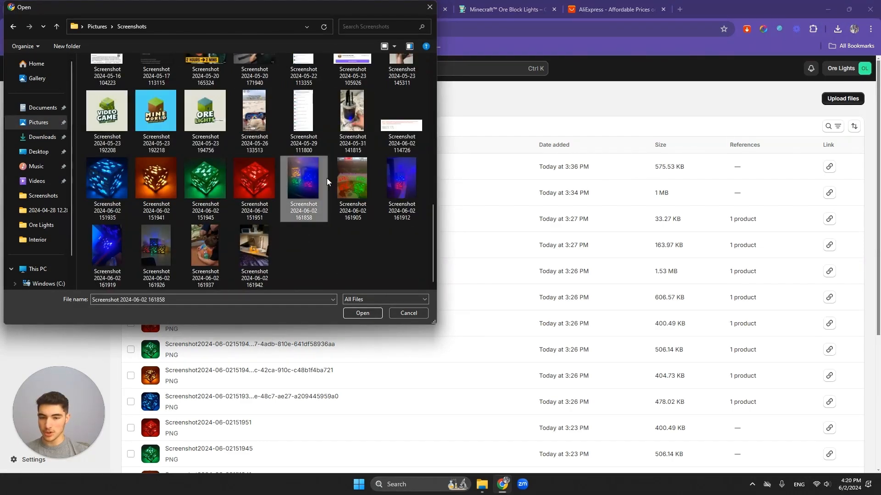
{"action": "left_click", "coordinate": [354, 184], "text": "ctrl"}
{"action": "left_click", "coordinate": [402, 182], "text": "ctrl"}
{"action": "left_click", "coordinate": [124, 252], "text": "ctrl"}
{"action": "left_click", "coordinate": [164, 249], "text": "ctrl"}
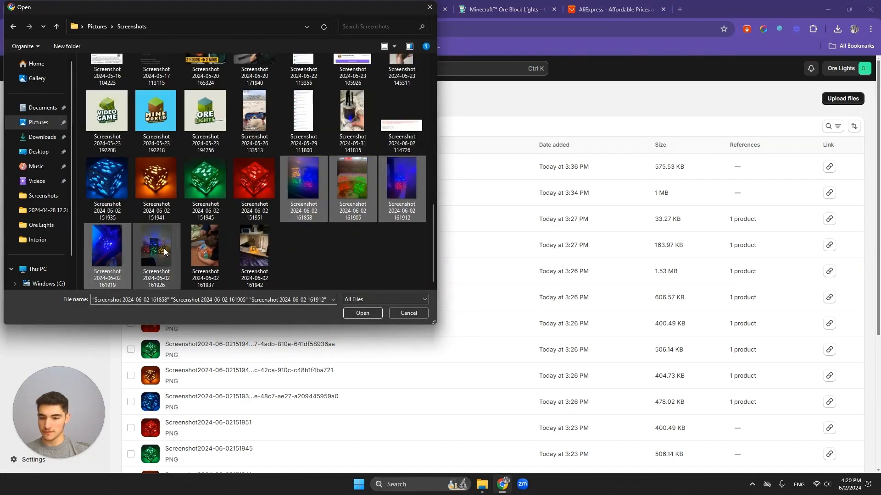
{"action": "left_click", "coordinate": [224, 252], "text": "ctrl"}
{"action": "left_click", "coordinate": [251, 250], "text": "ctrl"}
{"action": "left_click", "coordinate": [362, 313]}
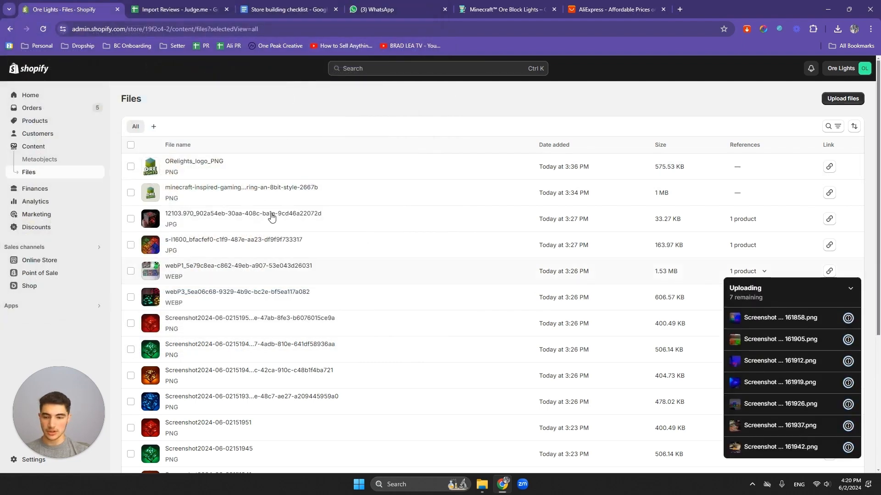
- Switch to the Import Reviews sheet and check the picture_urls entries in I2:I13
{"action": "left_click", "coordinate": [199, 10]}
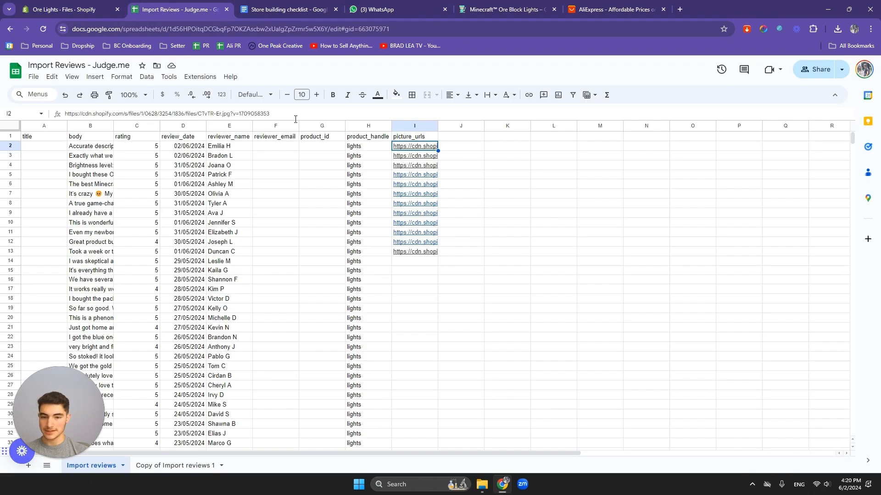
{"action": "left_click_drag", "start_coordinate": [406, 149], "coordinate": [412, 252]}
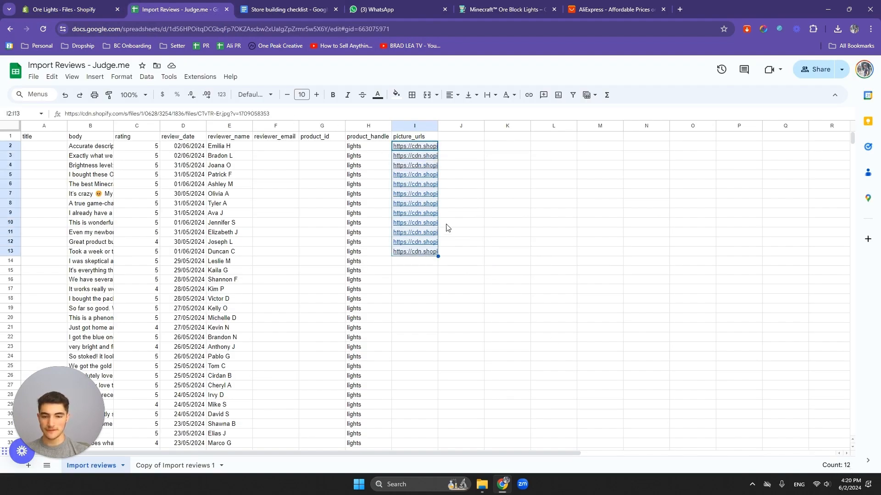
- Switch to AliExpress, search for "minecraft lights", and open the New Mineral Minecrafts Lamp listing from KK FigureToy Store
{"action": "left_click", "coordinate": [587, 18]}
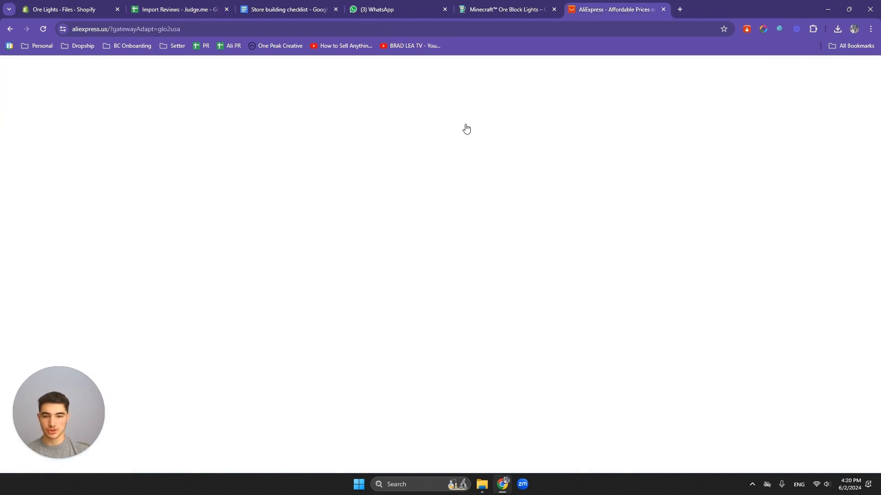
{"action": "left_click", "coordinate": [360, 70]}
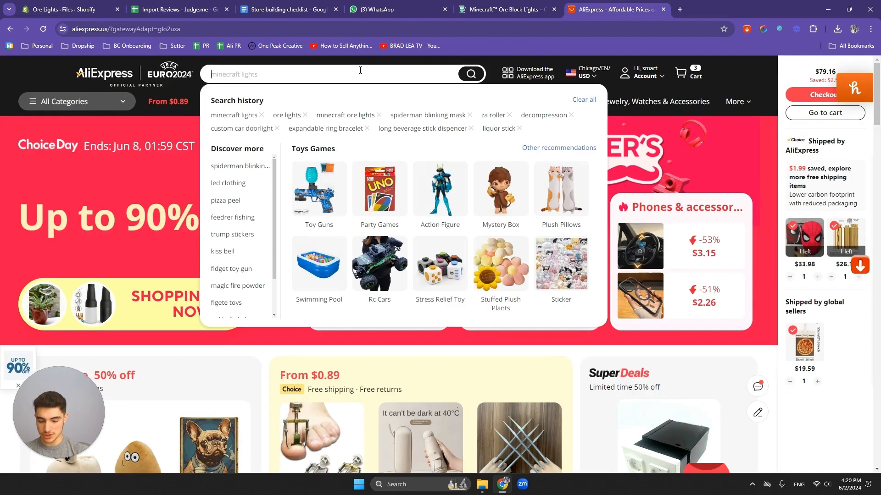
{"action": "left_click", "coordinate": [234, 115]}
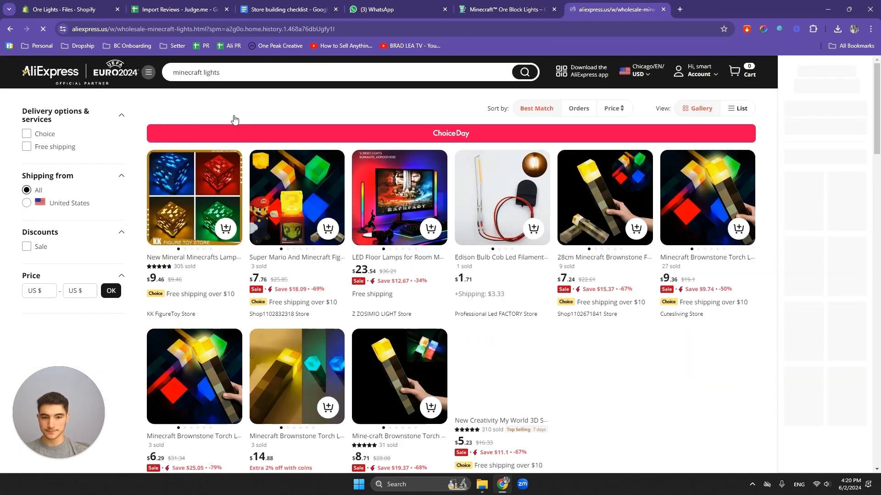
{"action": "left_click", "coordinate": [179, 198]}
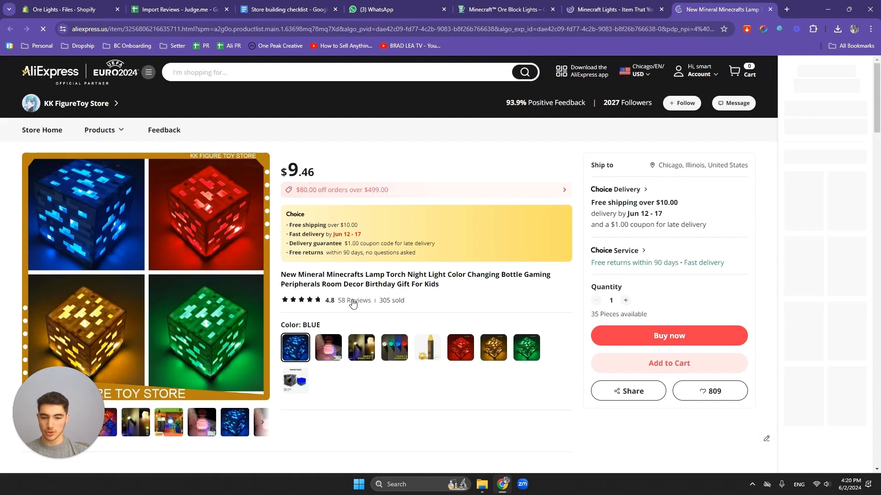
- In the listing's picture reviews, enlarge the photo of the blue ore light beside its box, capture a screenshot, and close it
{"action": "left_click", "coordinate": [352, 301]}
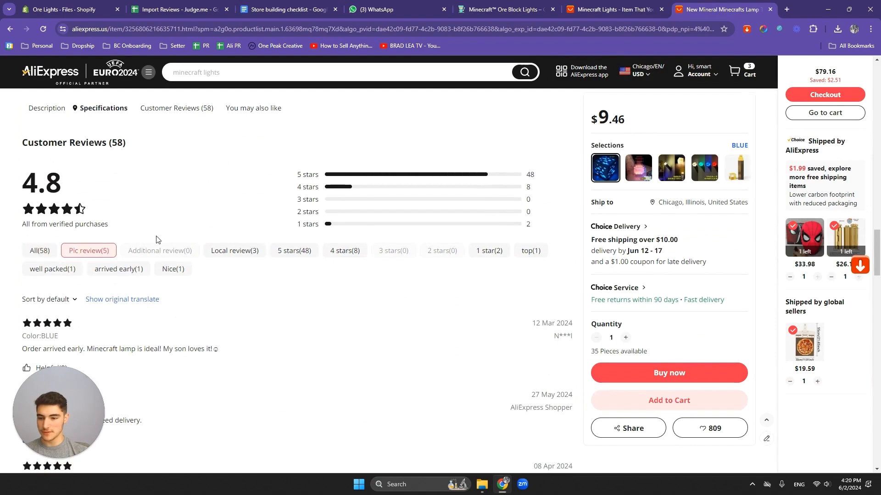
{"action": "scroll", "coordinate": [156, 239], "scroll_direction": "down", "scroll_amount": 10}
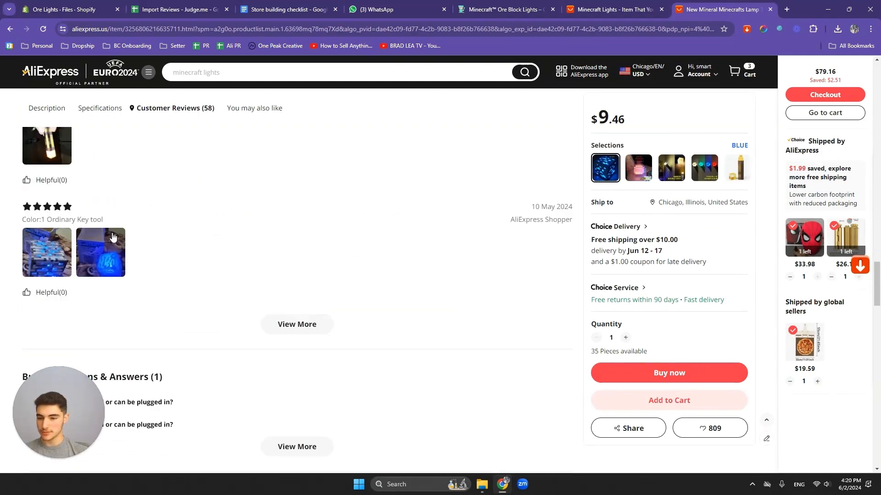
{"action": "left_click", "coordinate": [56, 240]}
{"action": "scroll", "coordinate": [289, 245], "scroll_direction": "down", "scroll_amount": 1}
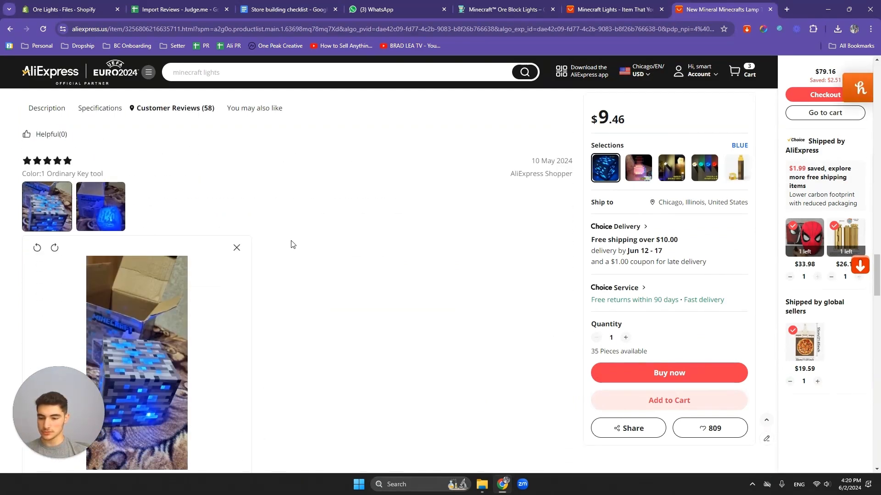
{"action": "scroll", "coordinate": [291, 244], "scroll_direction": "down", "scroll_amount": 2}
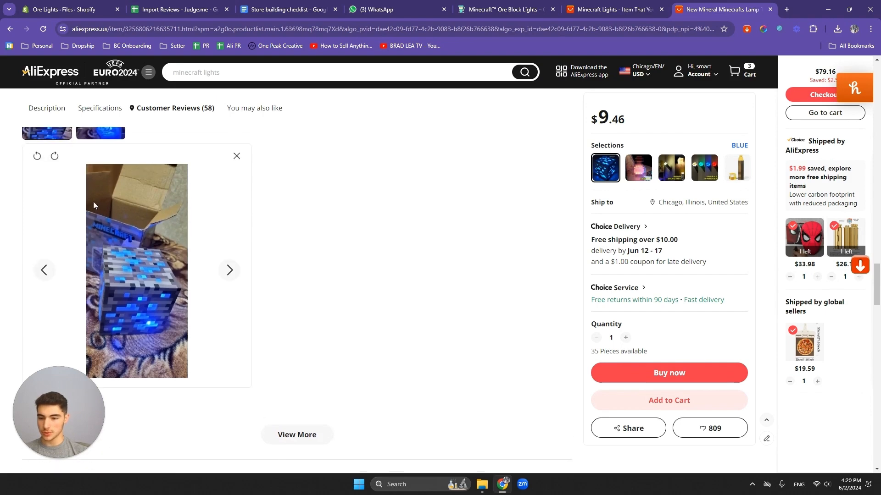
{"action": "key", "text": "super+shift+s"}
{"action": "left_click_drag", "start_coordinate": [86, 177], "coordinate": [185, 373]}
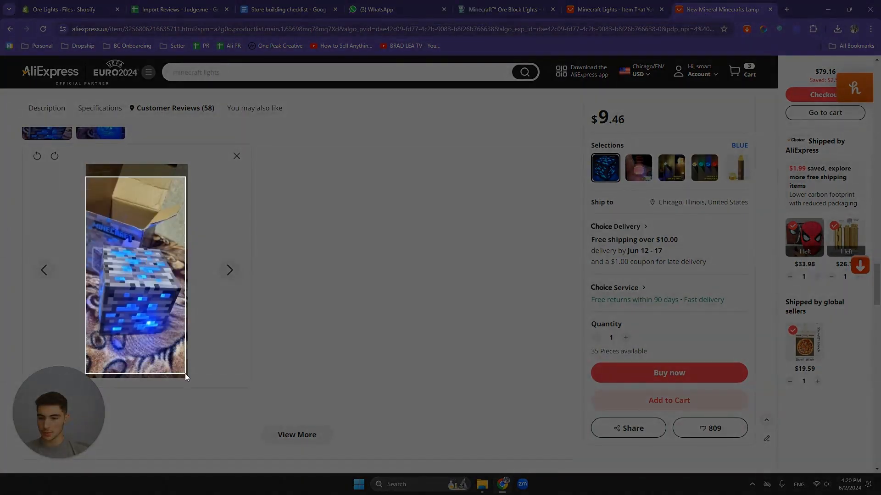
{"action": "left_click", "coordinate": [237, 159]}
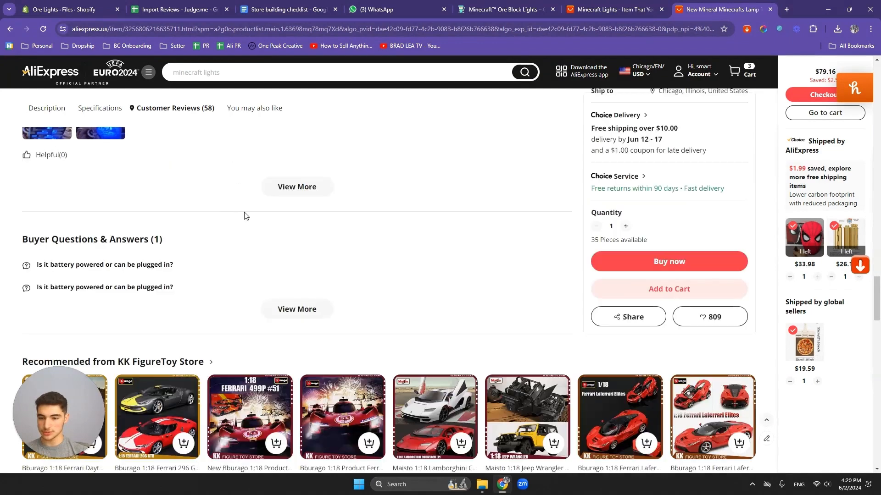
- Expand the full list of picture reviews and examine the remaining customer photos
{"action": "left_click", "coordinate": [281, 188]}
{"action": "left_click", "coordinate": [246, 197]}
{"action": "scroll", "coordinate": [247, 225], "scroll_direction": "down", "scroll_amount": 1}
{"action": "scroll", "coordinate": [248, 226], "scroll_direction": "down", "scroll_amount": 8}
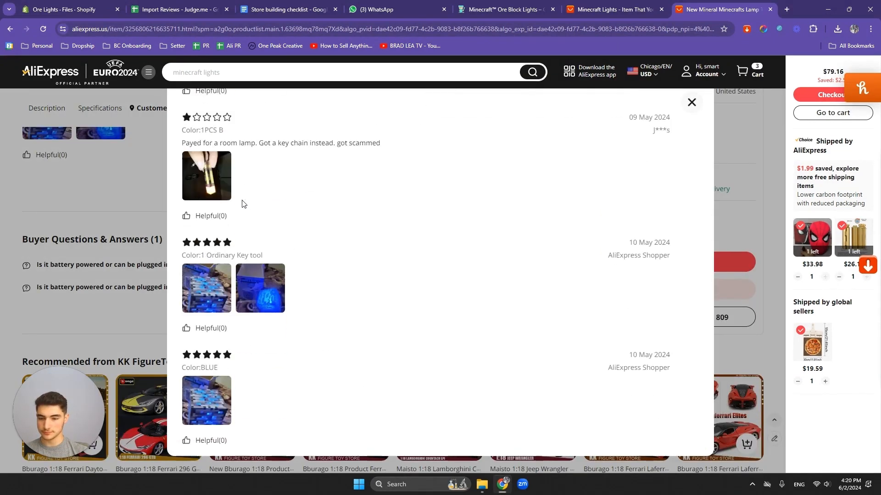
{"action": "scroll", "coordinate": [240, 367], "scroll_direction": "up", "scroll_amount": 10}
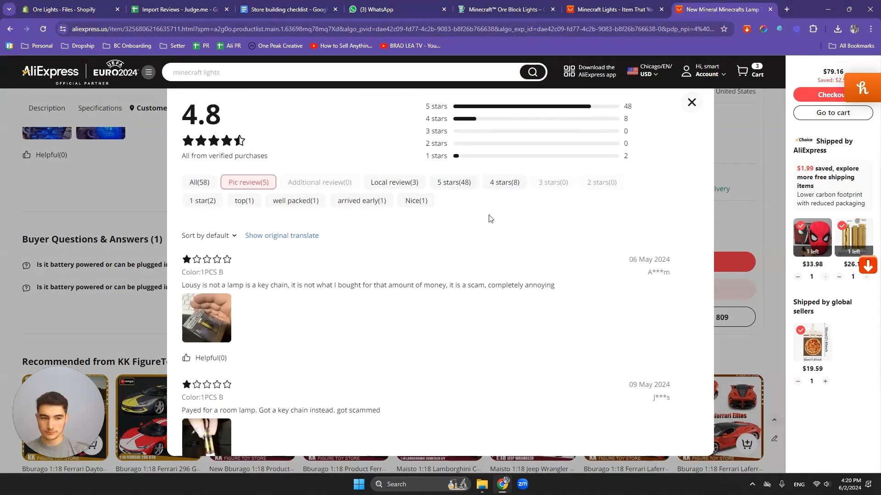
- Look through the listing's picture reviews, enlarge the photo of the blue light beside its open box, and close the review list
{"action": "scroll", "coordinate": [285, 211], "scroll_direction": "down", "scroll_amount": 8}
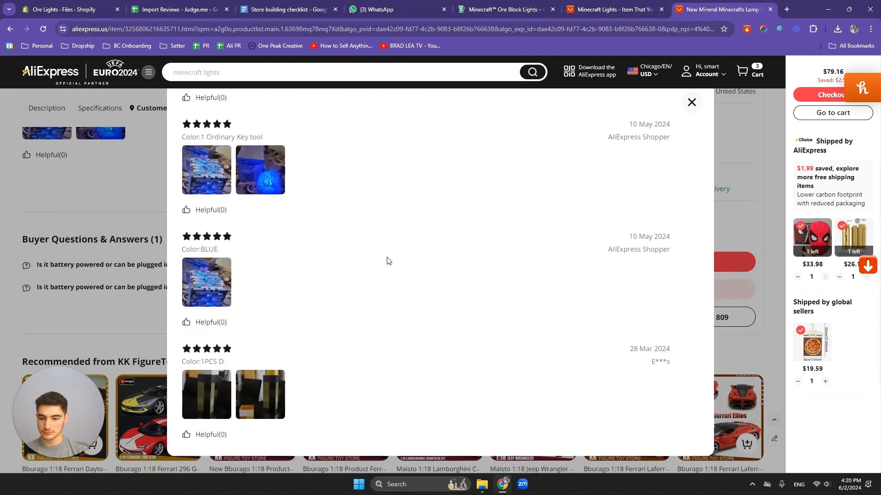
{"action": "scroll", "coordinate": [387, 259], "scroll_direction": "up", "scroll_amount": 8}
{"action": "scroll", "coordinate": [395, 254], "scroll_direction": "down", "scroll_amount": 8}
{"action": "left_click", "coordinate": [275, 168]}
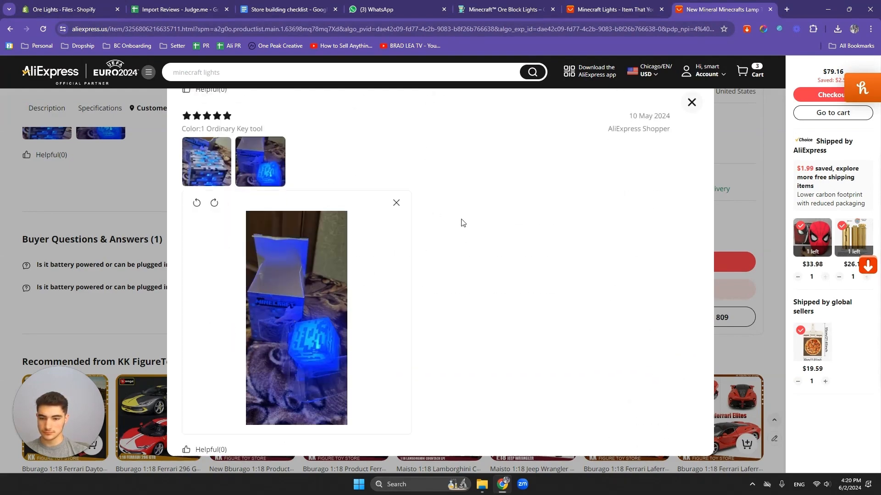
{"action": "scroll", "coordinate": [461, 222], "scroll_direction": "down", "scroll_amount": 2}
{"action": "scroll", "coordinate": [666, 136], "scroll_direction": "up", "scroll_amount": 10}
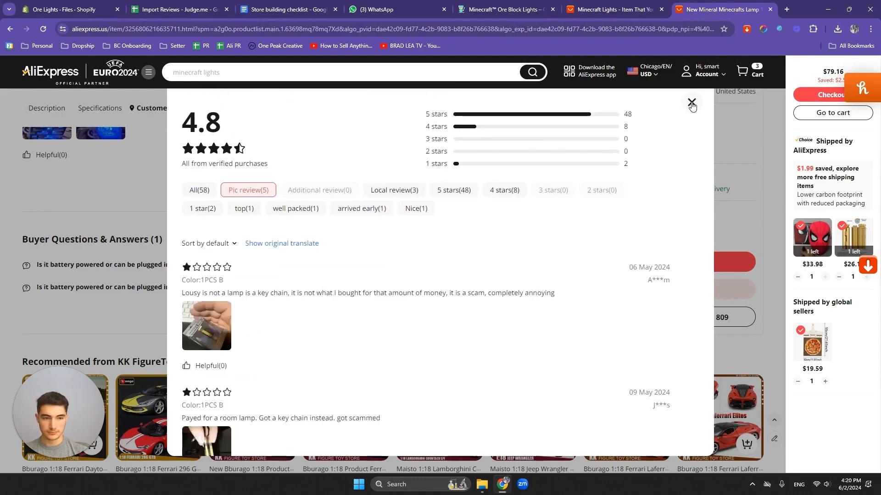
{"action": "left_click", "coordinate": [691, 102]}
- Open the three related Brownstone Torch listings in separate tabs and close the New Mineral Minecrafts Lamp and Minecraft lights search tabs
{"action": "scroll", "coordinate": [499, 178], "scroll_direction": "up", "scroll_amount": 20}
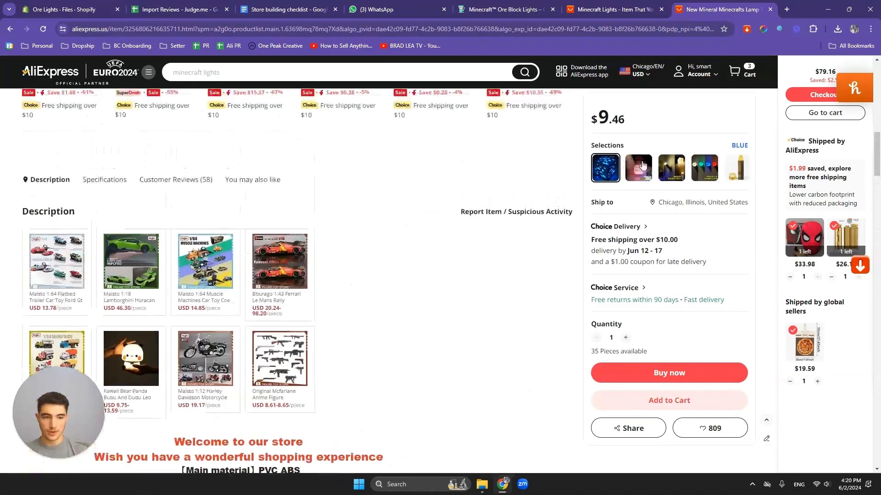
{"action": "scroll", "coordinate": [456, 250], "scroll_direction": "up", "scroll_amount": 5}
{"action": "scroll", "coordinate": [360, 269], "scroll_direction": "down", "scroll_amount": 8}
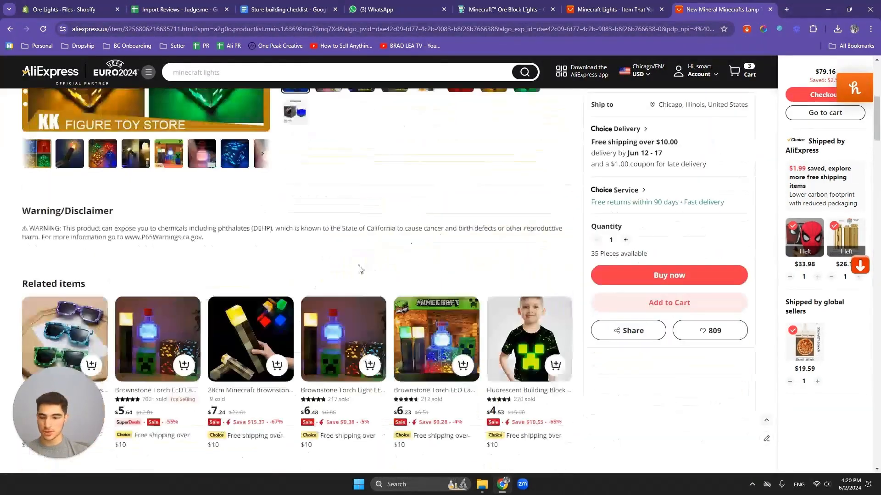
{"action": "scroll", "coordinate": [274, 235], "scroll_direction": "down", "scroll_amount": 2}
{"action": "middle_click", "coordinate": [167, 205]}
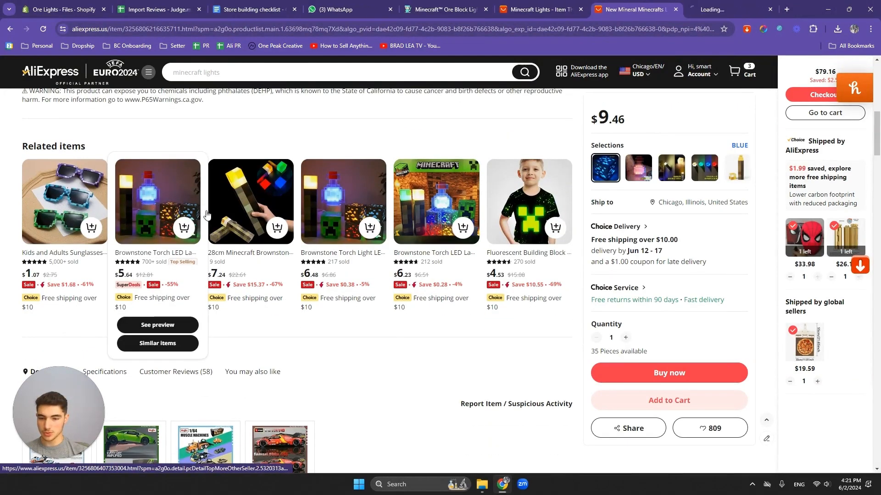
{"action": "middle_click", "coordinate": [335, 209]}
{"action": "middle_click", "coordinate": [436, 202]}
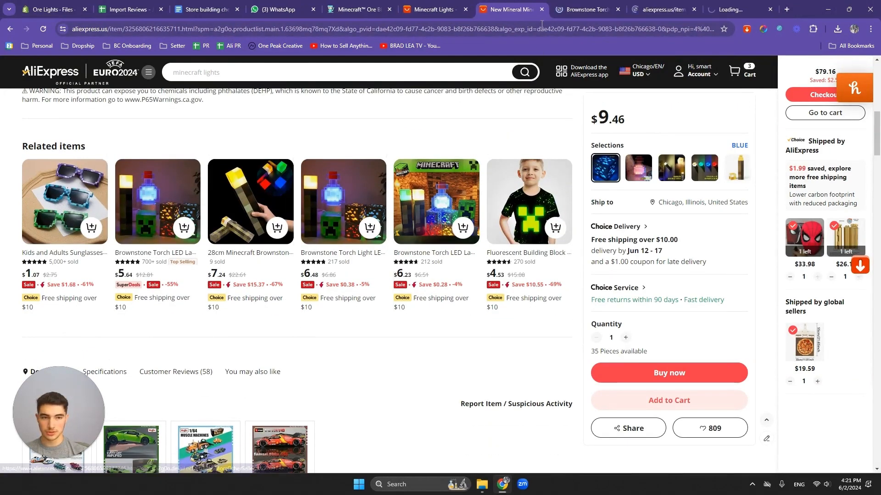
{"action": "left_click", "coordinate": [541, 9]}
{"action": "left_click", "coordinate": [465, 9]}
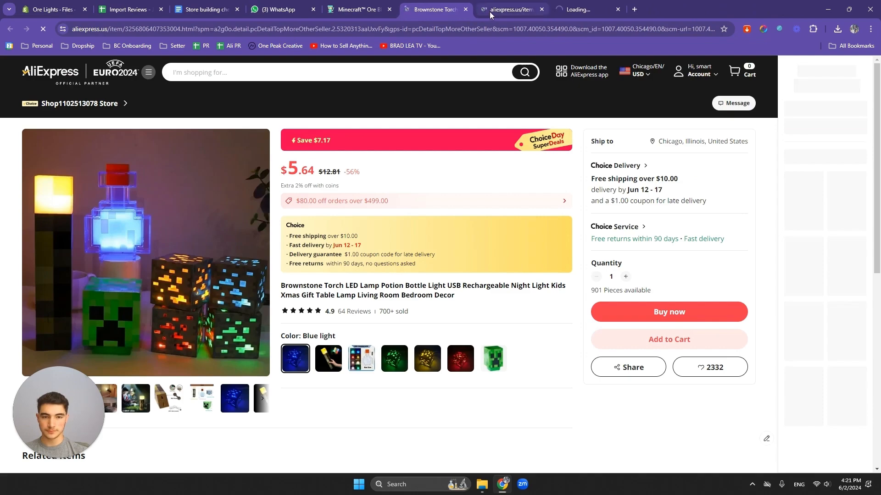
- In the 700+ sold Brownstone Torch LED Lamp listing, filter the customer reviews to picture reviews and expand the full list
{"action": "scroll", "coordinate": [367, 242], "scroll_direction": "down", "scroll_amount": 5}
{"action": "scroll", "coordinate": [348, 166], "scroll_direction": "up", "scroll_amount": 2}
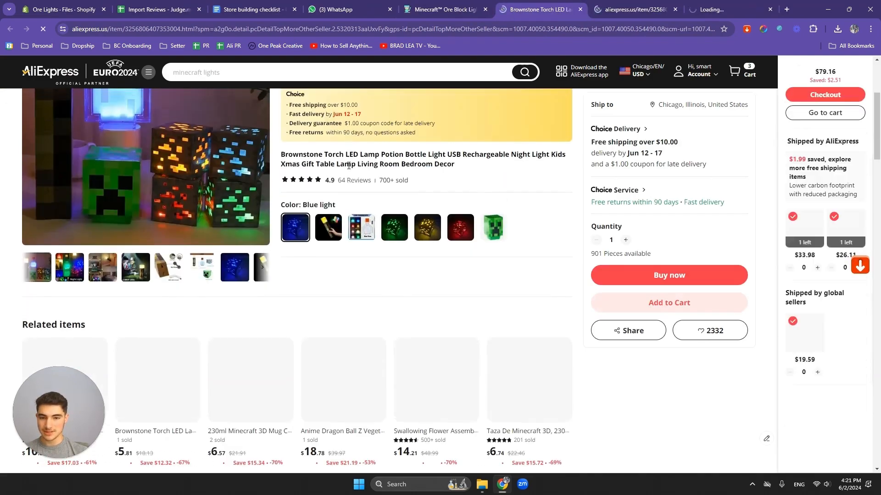
{"action": "scroll", "coordinate": [349, 183], "scroll_direction": "down", "scroll_amount": 10}
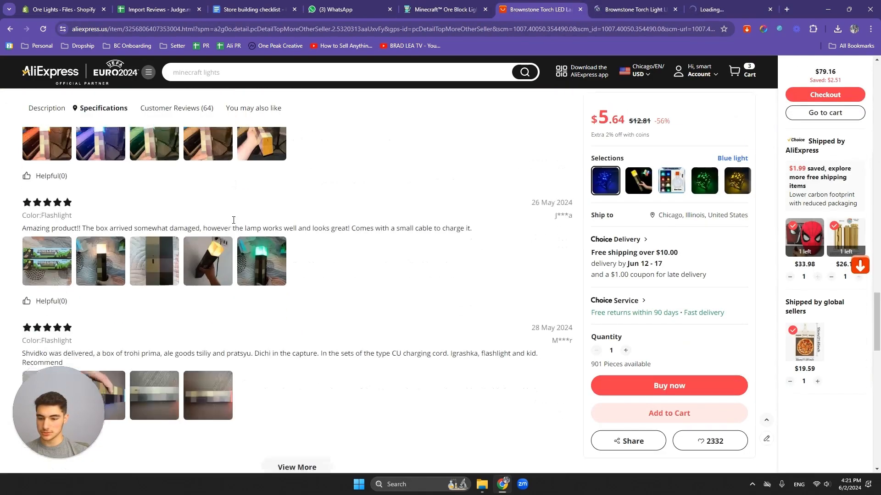
{"action": "scroll", "coordinate": [233, 218], "scroll_direction": "down", "scroll_amount": 5}
{"action": "scroll", "coordinate": [191, 229], "scroll_direction": "up", "scroll_amount": 10}
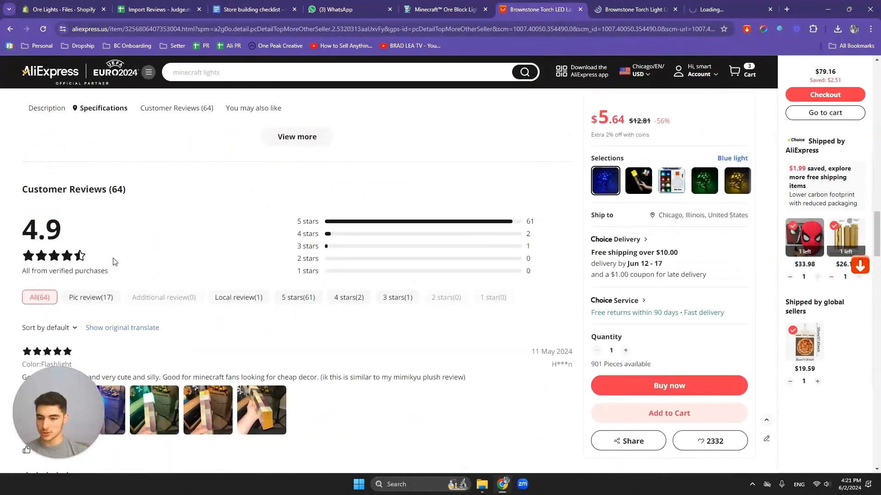
{"action": "left_click", "coordinate": [93, 297]}
{"action": "scroll", "coordinate": [275, 234], "scroll_direction": "down", "scroll_amount": 10}
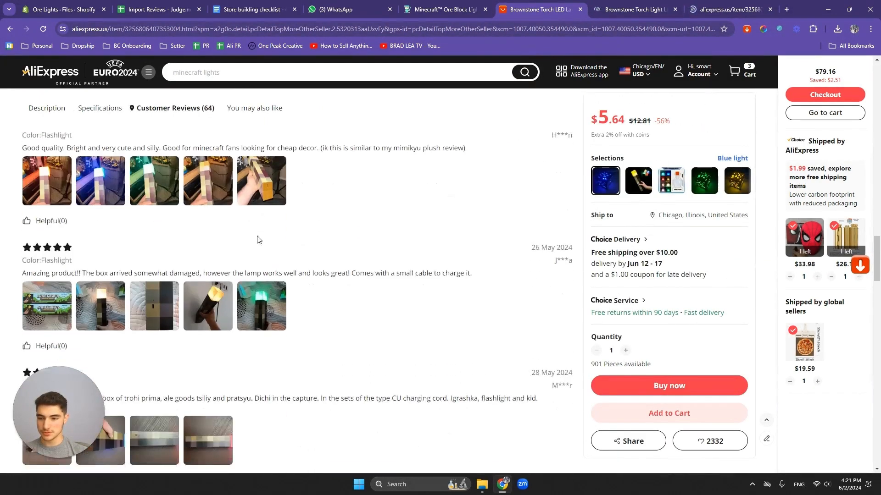
{"action": "left_click", "coordinate": [297, 148]}
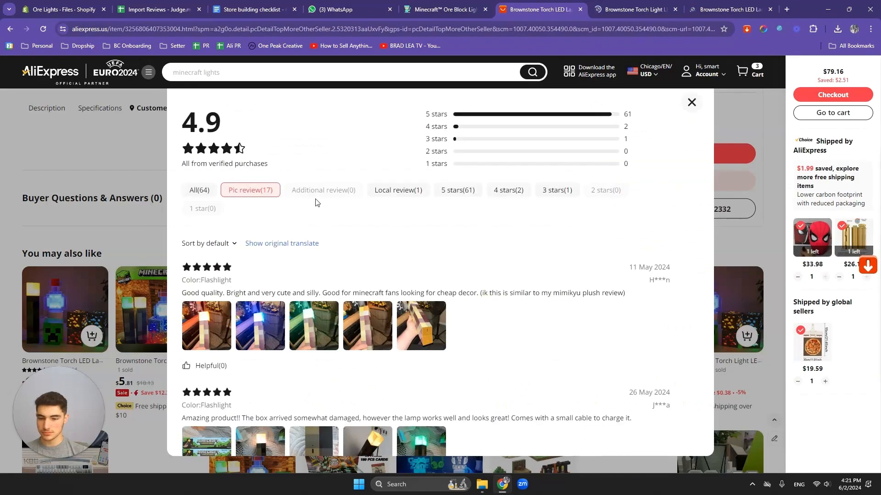
- In the 14 May 2024 "amazing" review, enlarge the photo of the hand-held yellow ore light, capture a screenshot of it, and close it
{"action": "scroll", "coordinate": [275, 234], "scroll_direction": "down", "scroll_amount": 15}
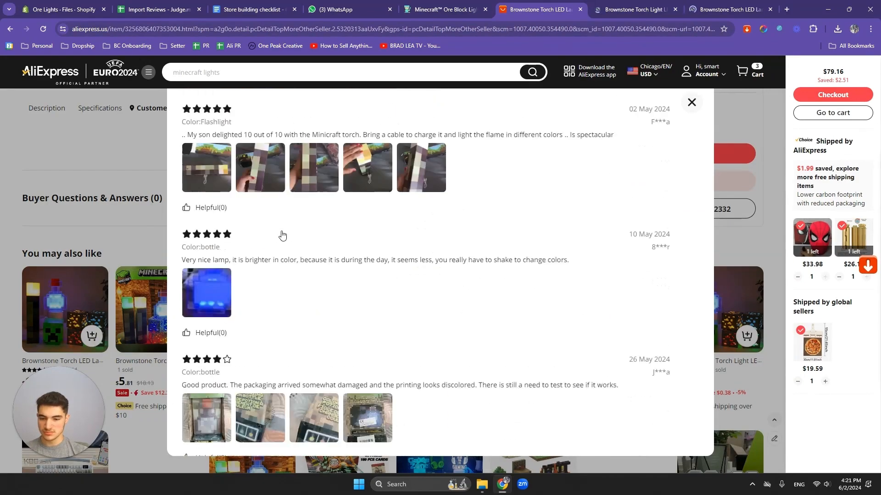
{"action": "scroll", "coordinate": [282, 236], "scroll_direction": "down", "scroll_amount": 7}
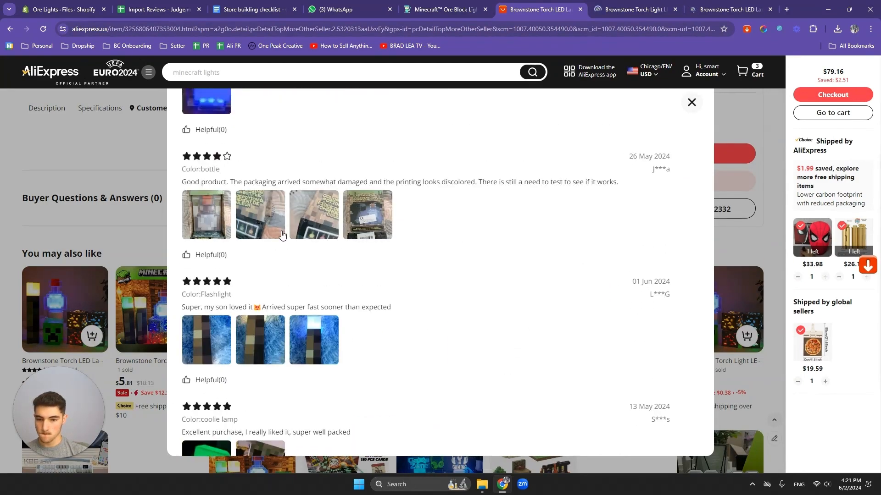
{"action": "scroll", "coordinate": [282, 235], "scroll_direction": "down", "scroll_amount": 3}
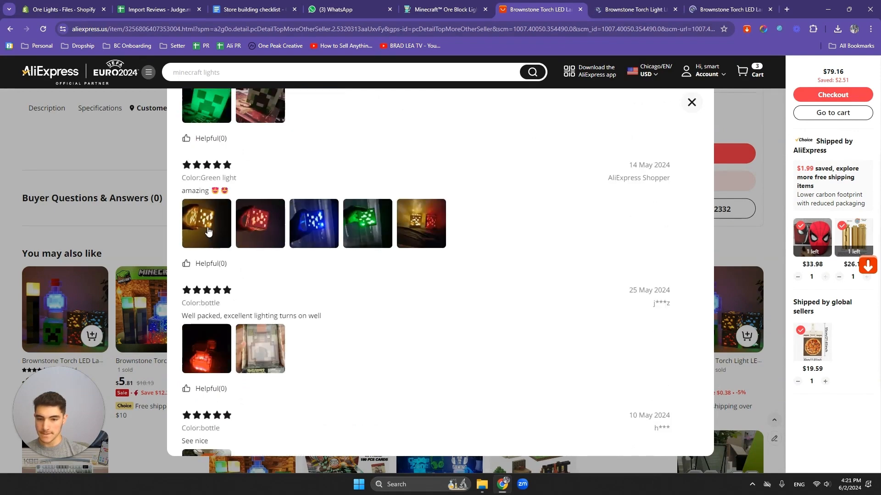
{"action": "left_click", "coordinate": [212, 236]}
{"action": "scroll", "coordinate": [363, 241], "scroll_direction": "down", "scroll_amount": 3}
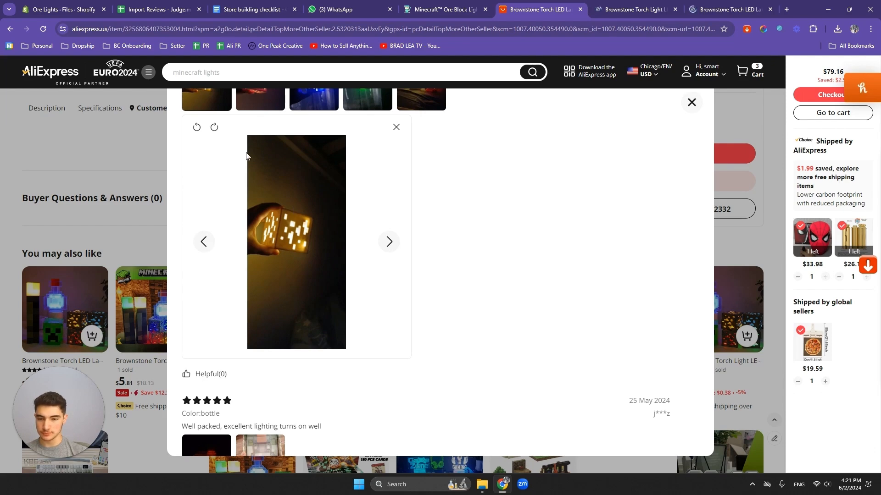
{"action": "key", "text": "super+shift+s"}
{"action": "left_click_drag", "start_coordinate": [248, 147], "coordinate": [339, 303]}
{"action": "scroll", "coordinate": [467, 243], "scroll_direction": "up", "scroll_amount": 3}
{"action": "left_click", "coordinate": [396, 265]}
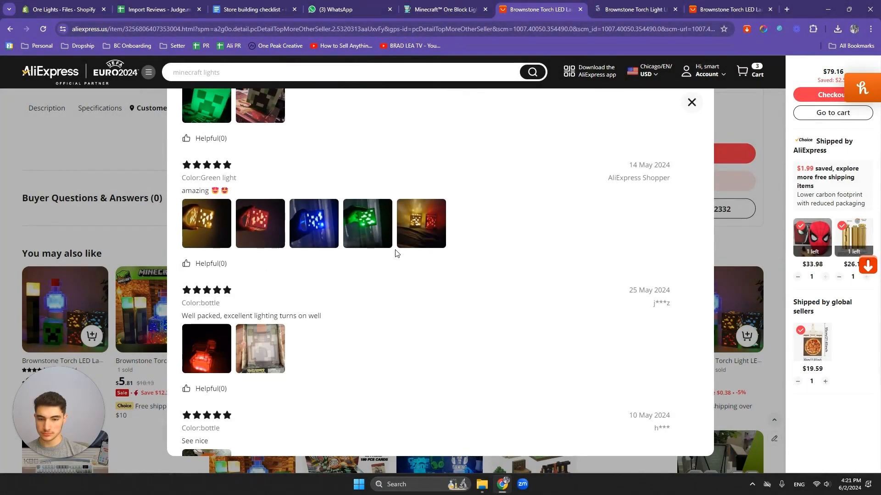
- Enlarge the same review's photo of the hand-held blue ore light, capture a screenshot of it, and close it
{"action": "left_click", "coordinate": [330, 233]}
{"action": "scroll", "coordinate": [358, 247], "scroll_direction": "down", "scroll_amount": 3}
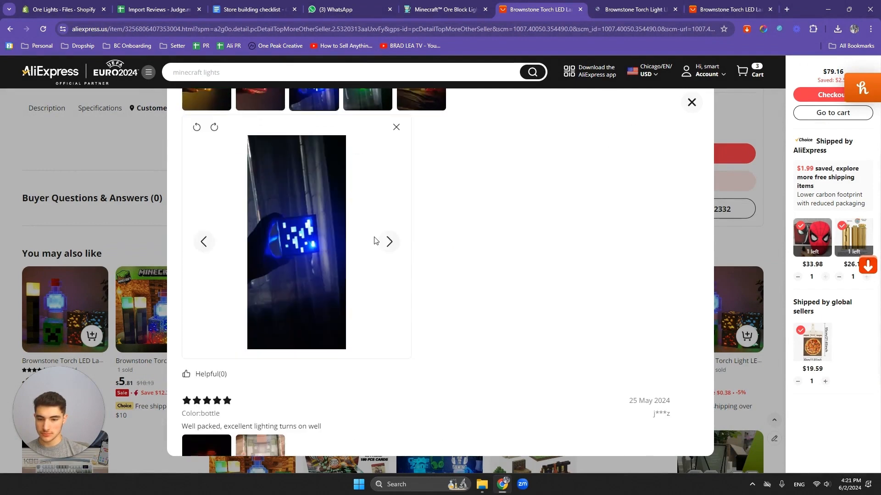
{"action": "key", "text": "shift+super+s"}
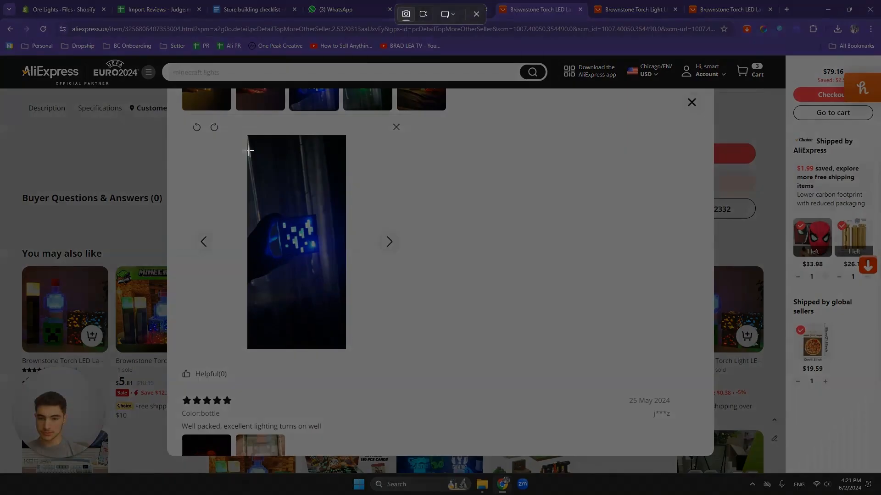
{"action": "left_click_drag", "start_coordinate": [248, 150], "coordinate": [344, 303]}
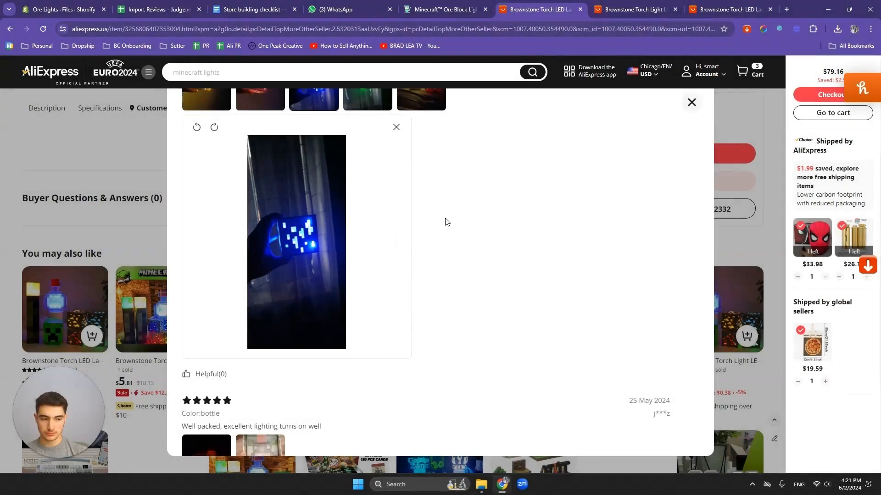
{"action": "left_click", "coordinate": [396, 128]}
{"action": "scroll", "coordinate": [400, 183], "scroll_direction": "up", "scroll_amount": 3}
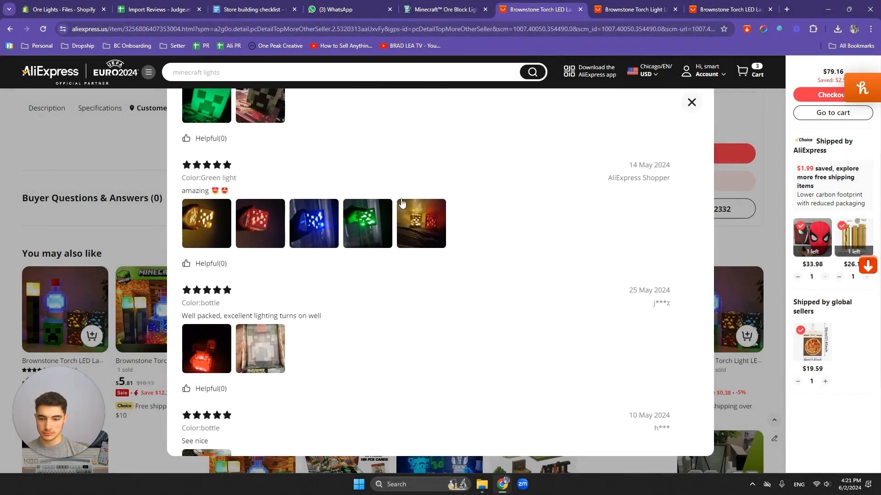
- Enlarge the same review's photo of the yellow and red ore lights together, capture a screenshot of it, and close it
{"action": "left_click", "coordinate": [413, 221]}
{"action": "scroll", "coordinate": [412, 218], "scroll_direction": "down", "scroll_amount": 2}
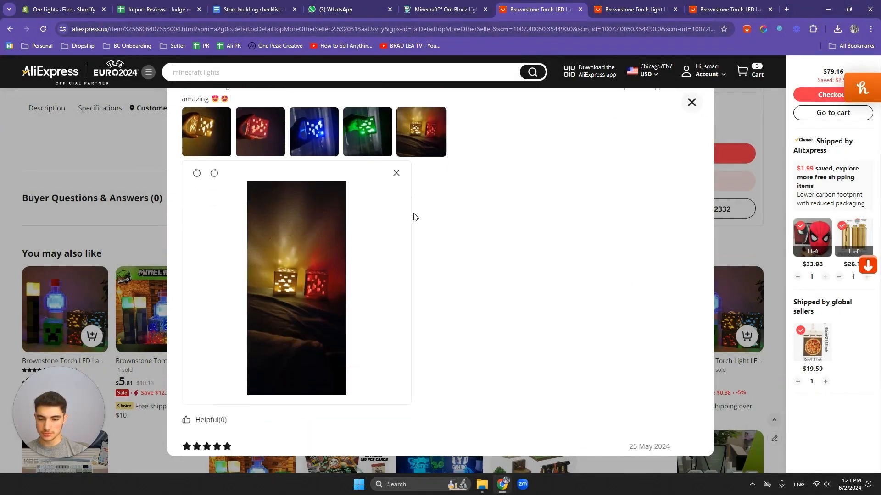
{"action": "key", "text": "super+shift+s"}
{"action": "left_click_drag", "start_coordinate": [247, 205], "coordinate": [346, 349]}
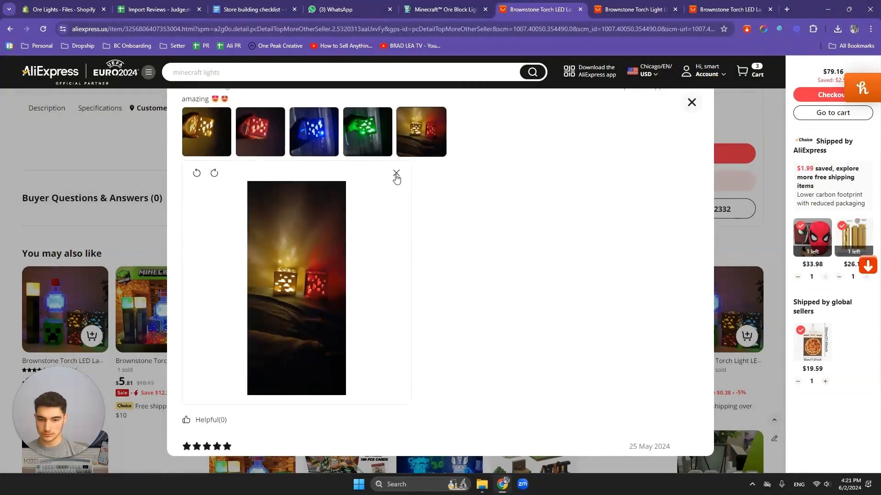
{"action": "left_click", "coordinate": [397, 173]}
- In the 14 May 2024 "Blue light" review, enlarge the photo of four ore lights on a round table, capture a screenshot, and close it
{"action": "scroll", "coordinate": [342, 234], "scroll_direction": "down", "scroll_amount": 10}
{"action": "scroll", "coordinate": [254, 221], "scroll_direction": "up", "scroll_amount": 2}
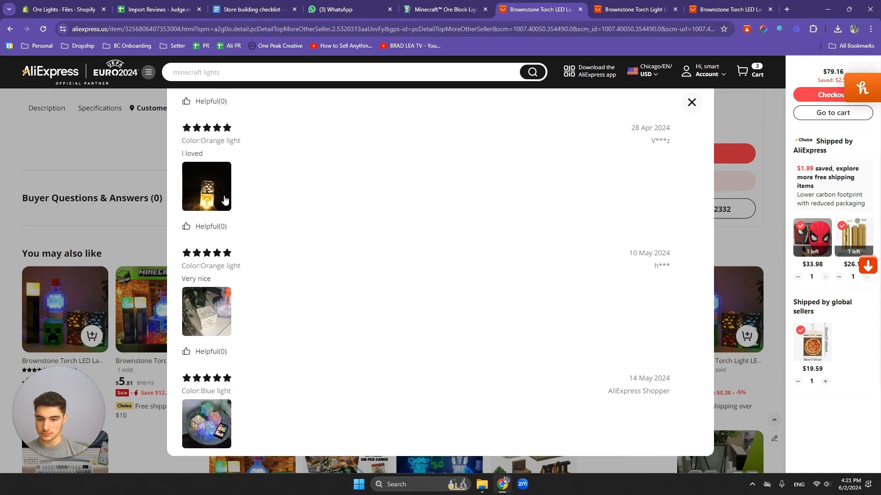
{"action": "scroll", "coordinate": [295, 202], "scroll_direction": "down", "scroll_amount": 4}
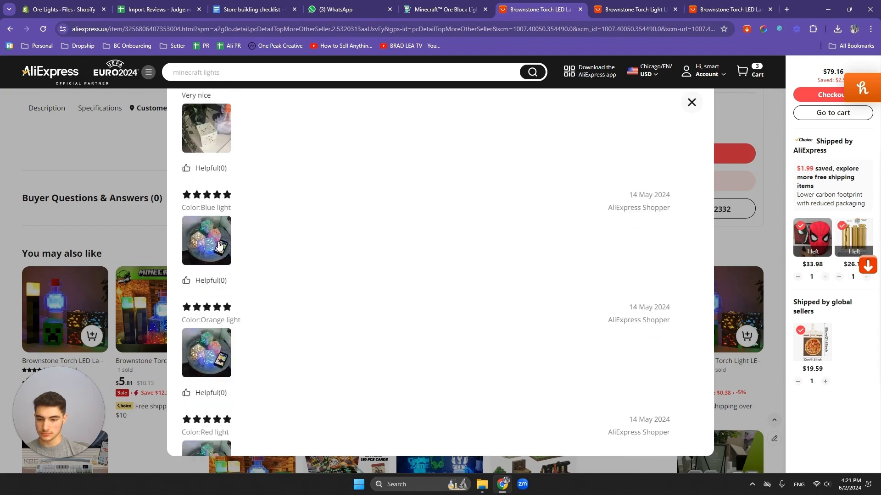
{"action": "left_click", "coordinate": [219, 246]}
{"action": "scroll", "coordinate": [466, 230], "scroll_direction": "down", "scroll_amount": 4}
{"action": "scroll", "coordinate": [467, 231], "scroll_direction": "up", "scroll_amount": 1}
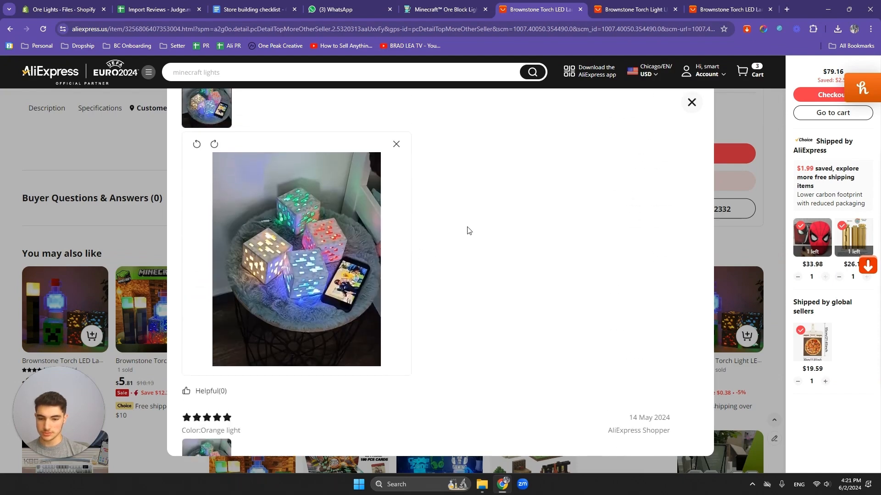
{"action": "key", "text": "super+shift+s"}
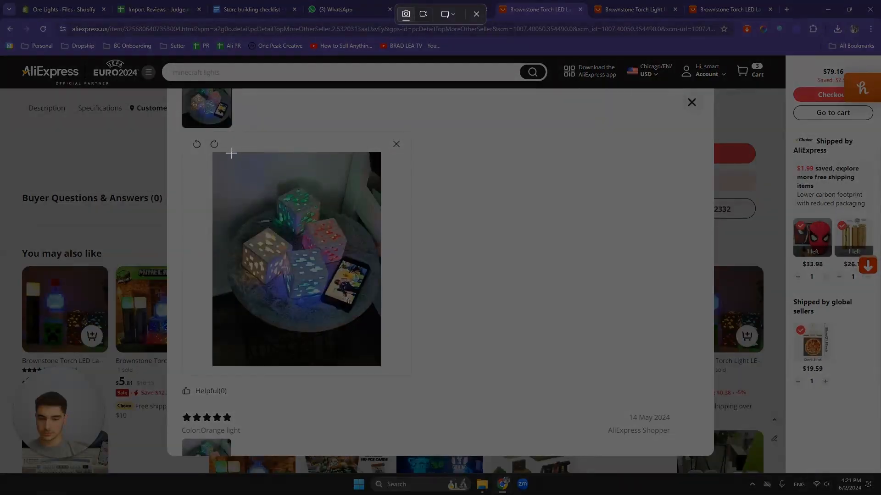
{"action": "left_click_drag", "start_coordinate": [231, 153], "coordinate": [375, 366]}
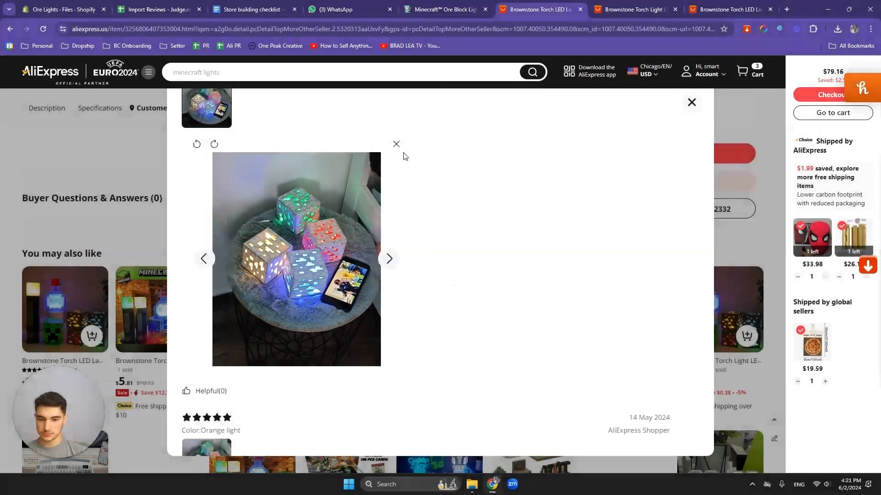
{"action": "left_click", "coordinate": [396, 144]}
- Check the remaining picture reviews and close all three Brownstone Torch listing tabs
{"action": "scroll", "coordinate": [557, 240], "scroll_direction": "down", "scroll_amount": 8}
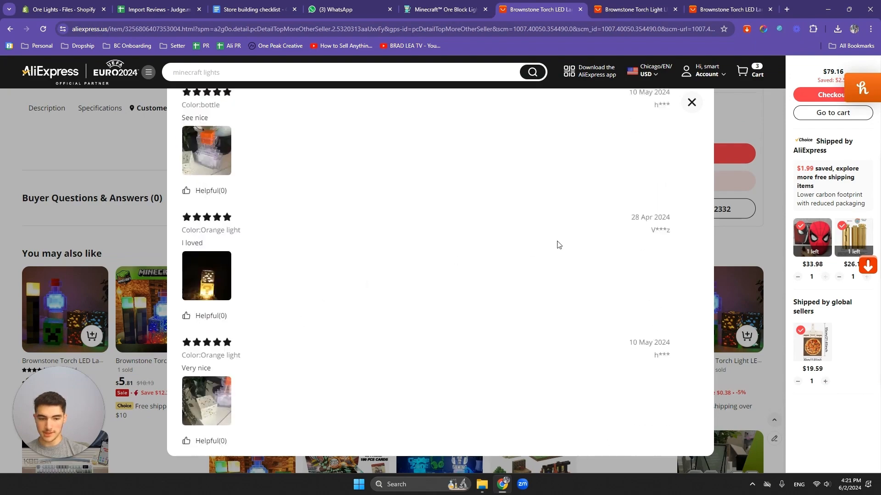
{"action": "scroll", "coordinate": [557, 245], "scroll_direction": "up", "scroll_amount": 5}
{"action": "left_click", "coordinate": [580, 9]}
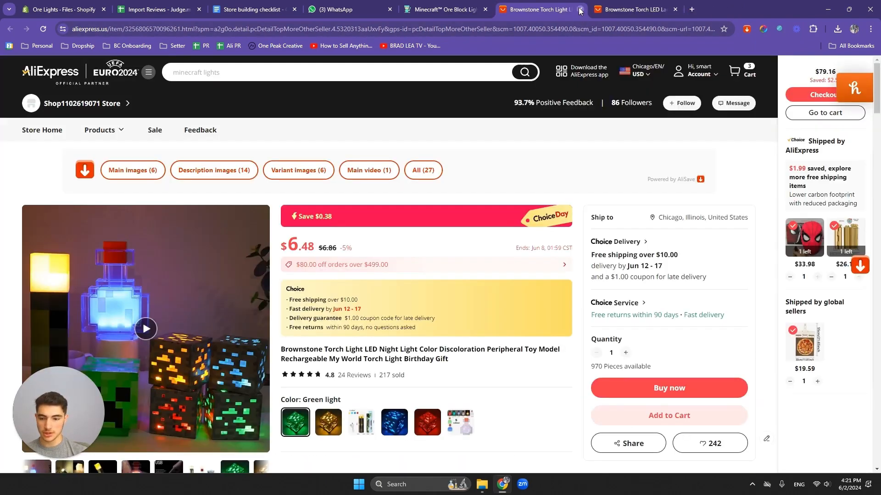
{"action": "left_click", "coordinate": [580, 9]}
{"action": "left_click", "coordinate": [580, 9]}
{"action": "left_click", "coordinate": [151, 10]}
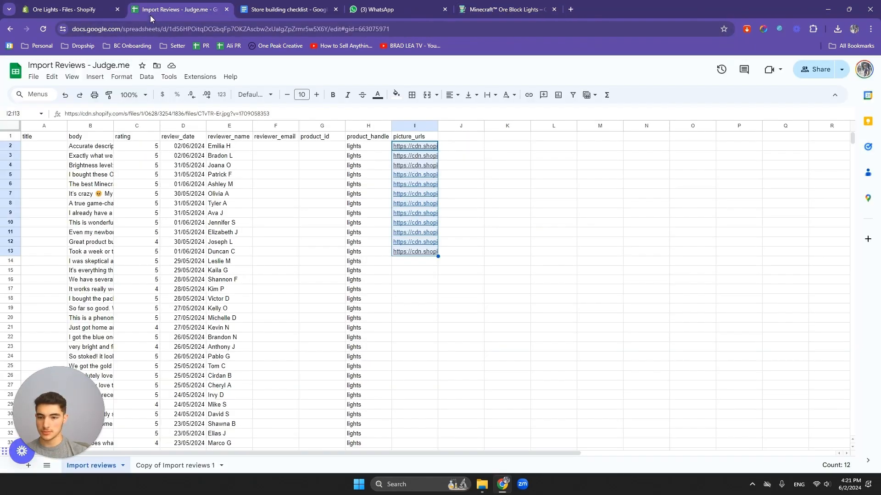
{"action": "left_click", "coordinate": [71, 9]}
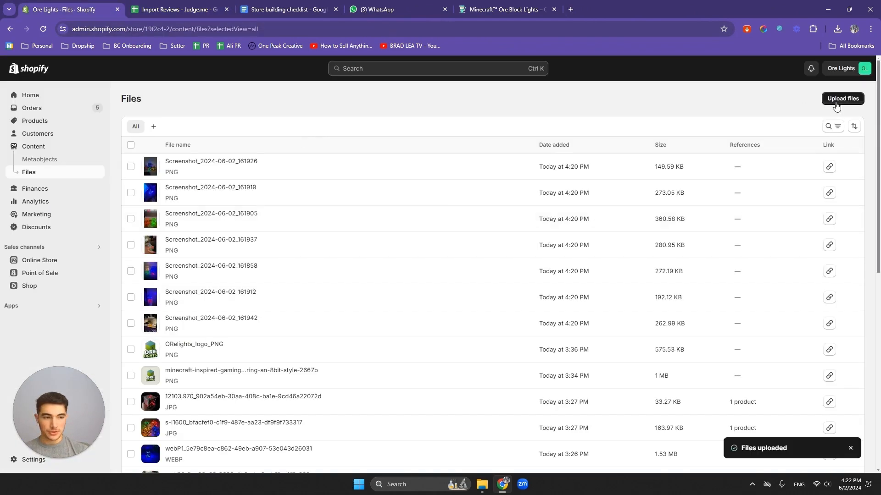
{"action": "scroll", "coordinate": [158, 153], "scroll_direction": "down", "scroll_amount": 10}
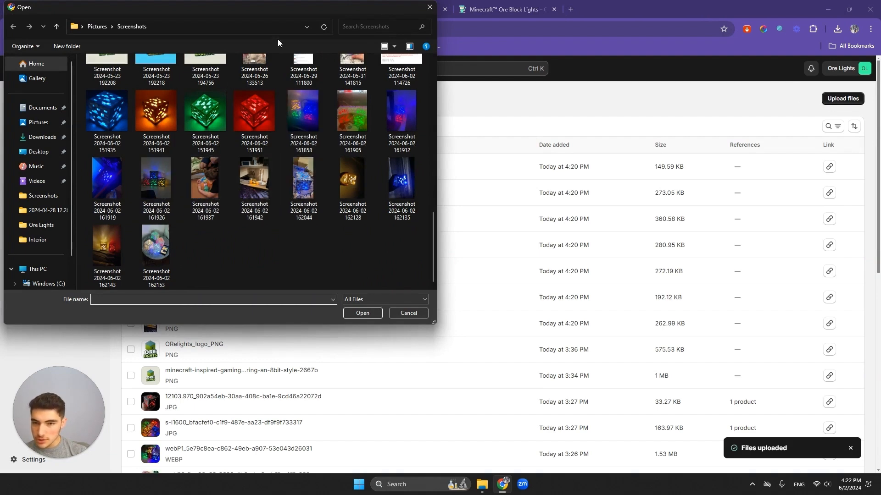
{"action": "left_click_drag", "start_coordinate": [285, 10], "coordinate": [326, 39]}
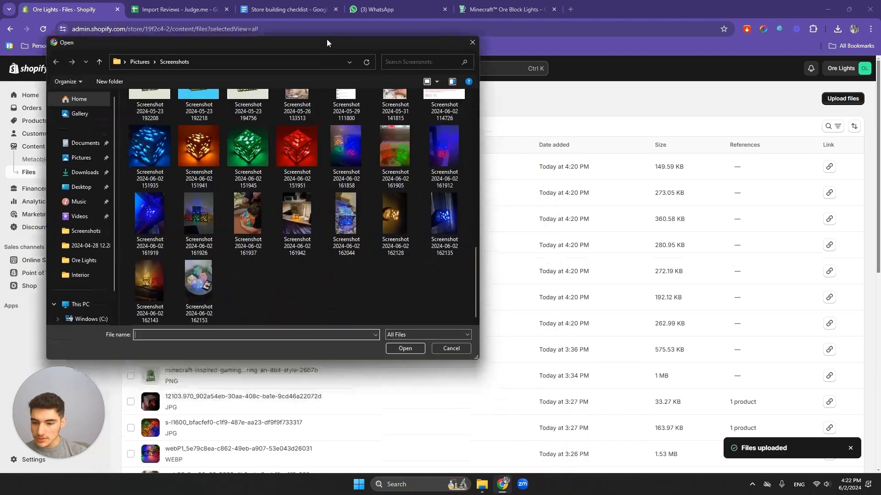
{"action": "left_click", "coordinate": [351, 212]}
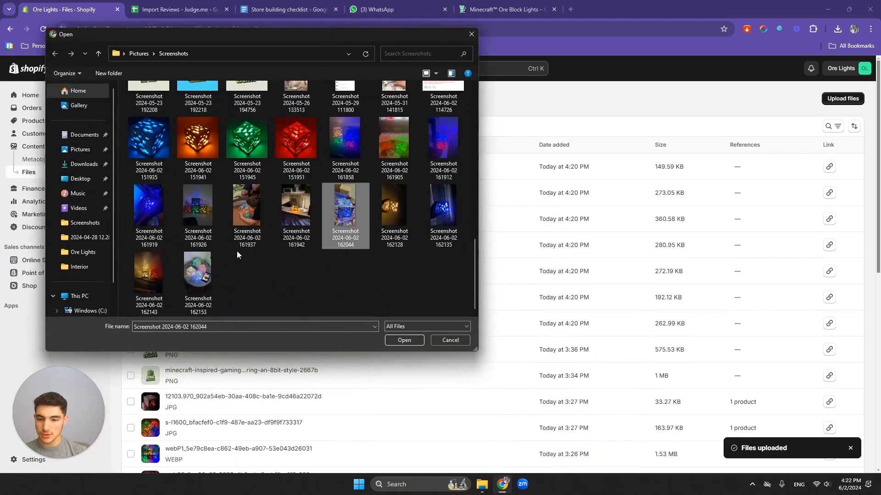
{"action": "left_click", "coordinate": [200, 275], "text": "shift"}
{"action": "key", "text": "Return"}
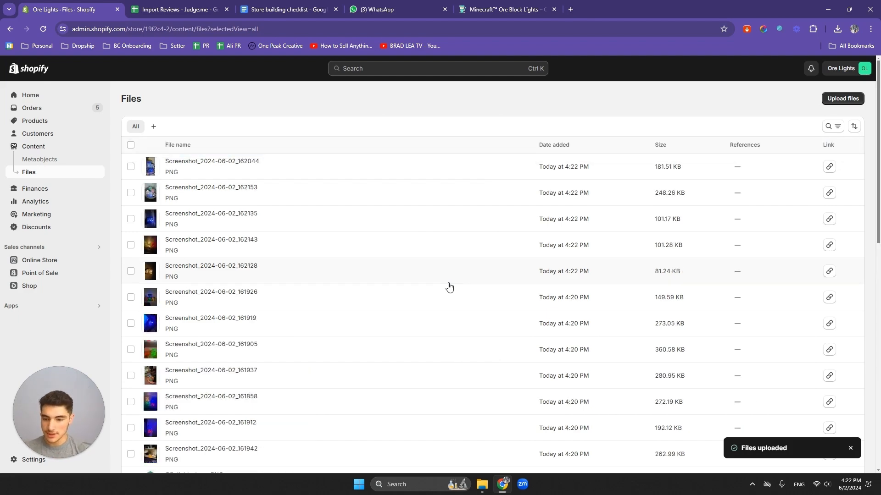
- Clear the entire Windows clipboard history and close the clipboard window
{"action": "scroll", "coordinate": [449, 288], "scroll_direction": "down", "scroll_amount": 4}
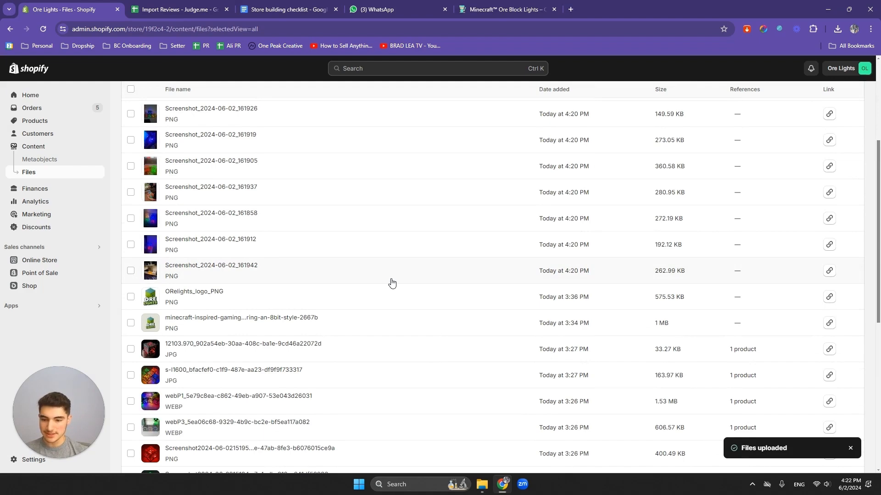
{"action": "key", "text": "super+v"}
{"action": "left_click", "coordinate": [852, 338]}
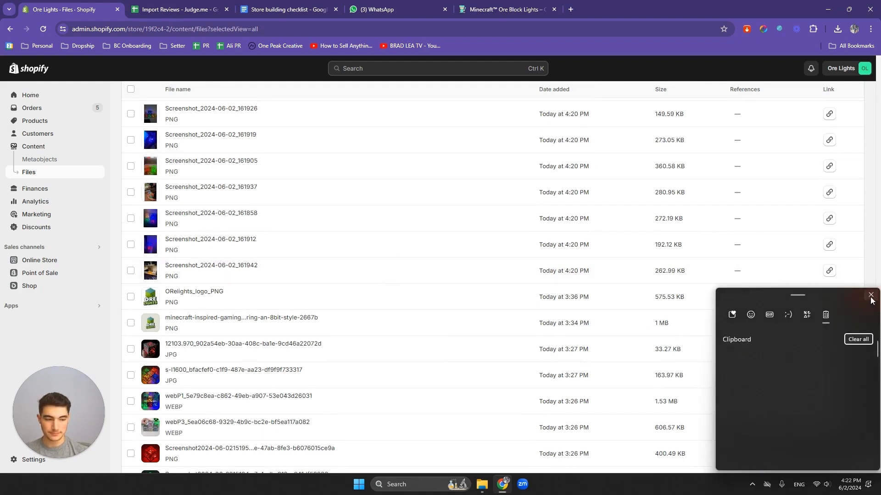
{"action": "left_click", "coordinate": [871, 299]}
- In the Import Reviews sheet, delete the old picture URLs in I2:I13 and mark I13 with "g"
{"action": "left_click", "coordinate": [179, 9]}
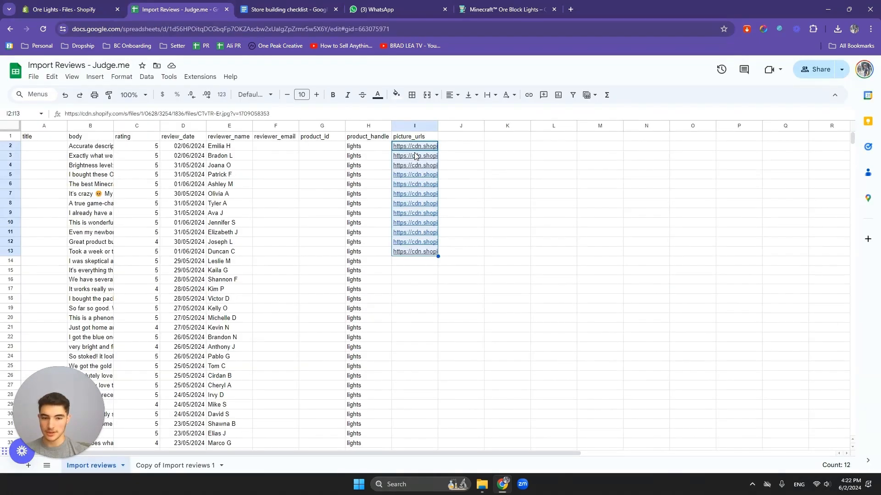
{"action": "left_click", "coordinate": [70, 10]}
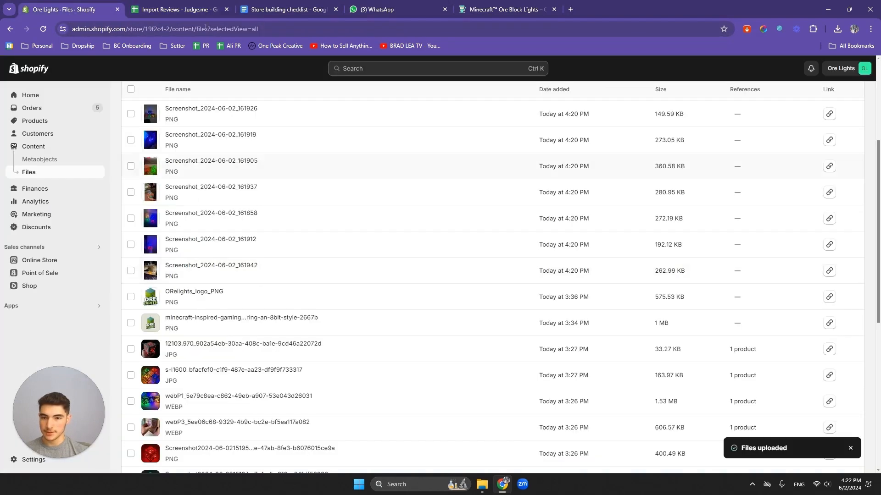
{"action": "left_click", "coordinate": [179, 9]}
{"action": "left_click_drag", "start_coordinate": [416, 151], "coordinate": [425, 255]}
{"action": "key", "text": "Delete"}
{"action": "left_click", "coordinate": [411, 255]}
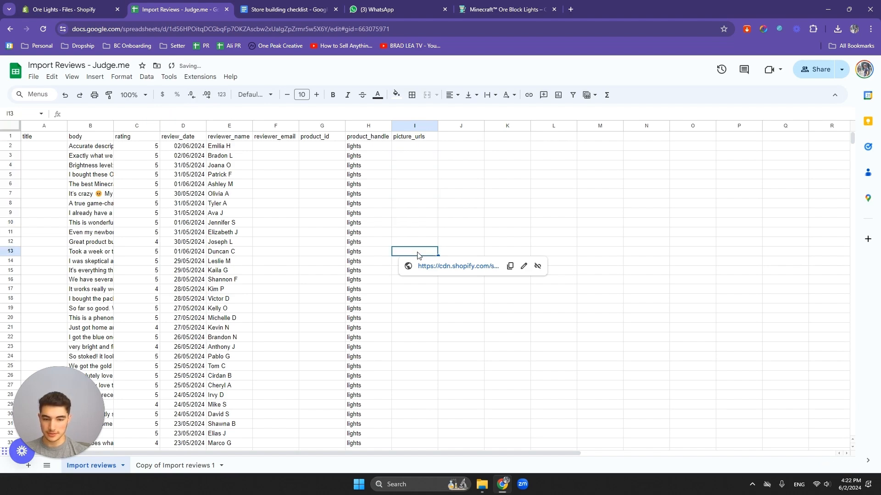
{"action": "type", "text": "g"}
{"action": "key", "text": "Return"}
- Preview Screenshot_2024-06-02_161942 in the Shopify files, copy its link, and paste it without formatting into picture_urls cell I2
{"action": "left_click", "coordinate": [423, 150]}
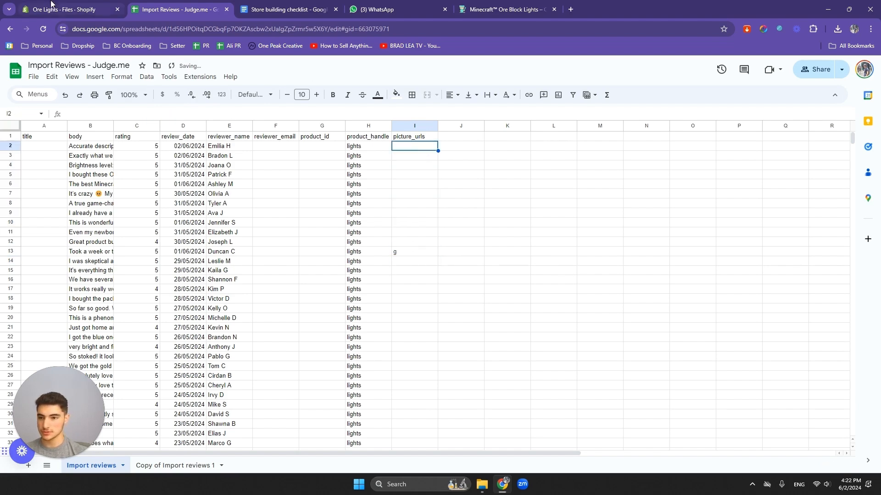
{"action": "left_click", "coordinate": [69, 9]}
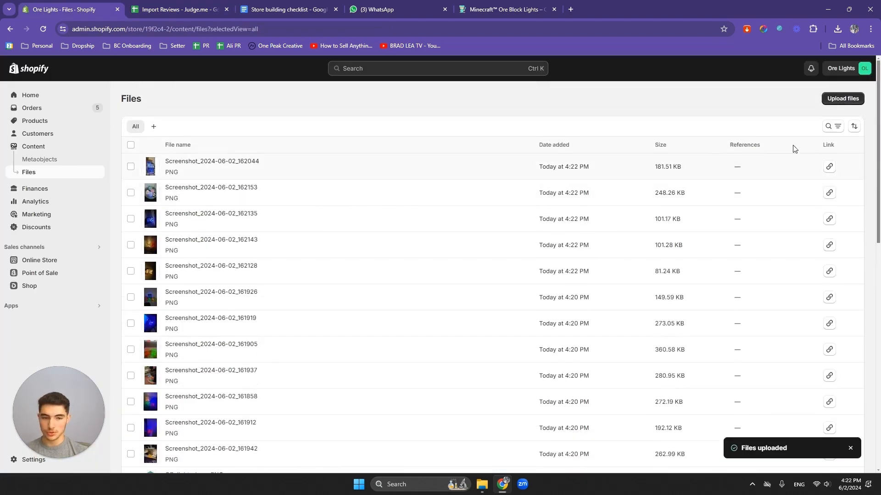
{"action": "scroll", "coordinate": [481, 232], "scroll_direction": "down", "scroll_amount": 5}
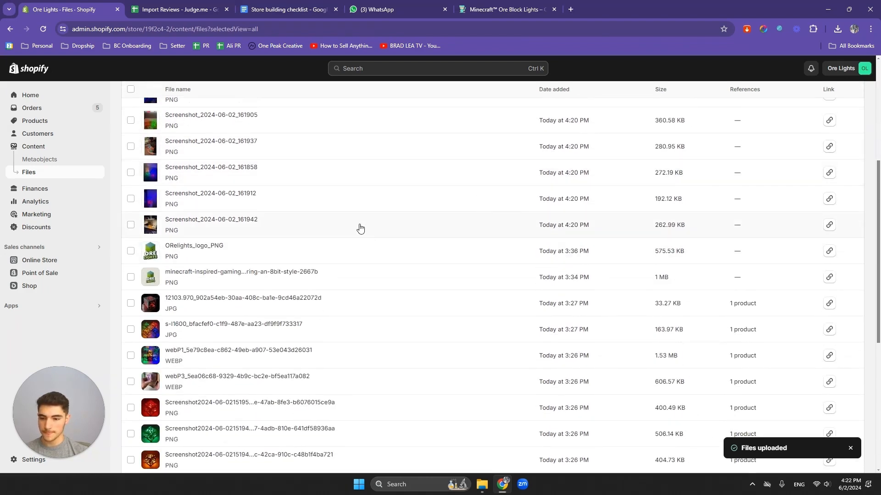
{"action": "scroll", "coordinate": [351, 224], "scroll_direction": "up", "scroll_amount": 1}
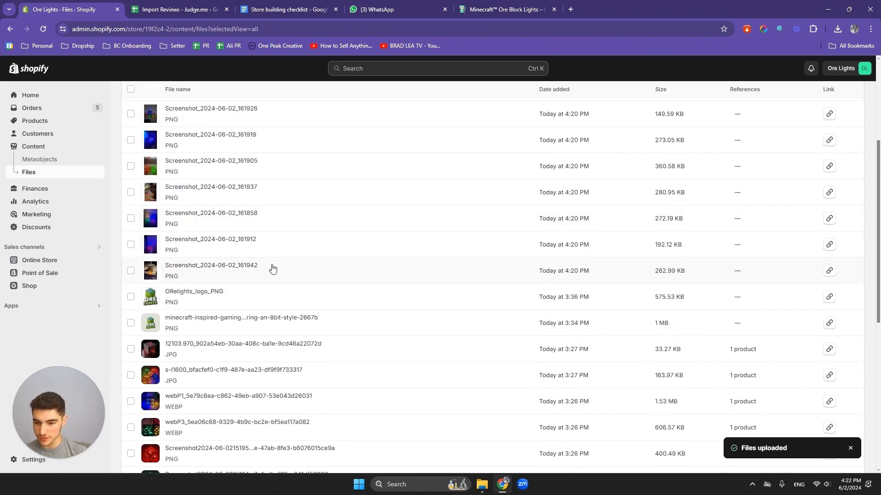
{"action": "left_click", "coordinate": [150, 270]}
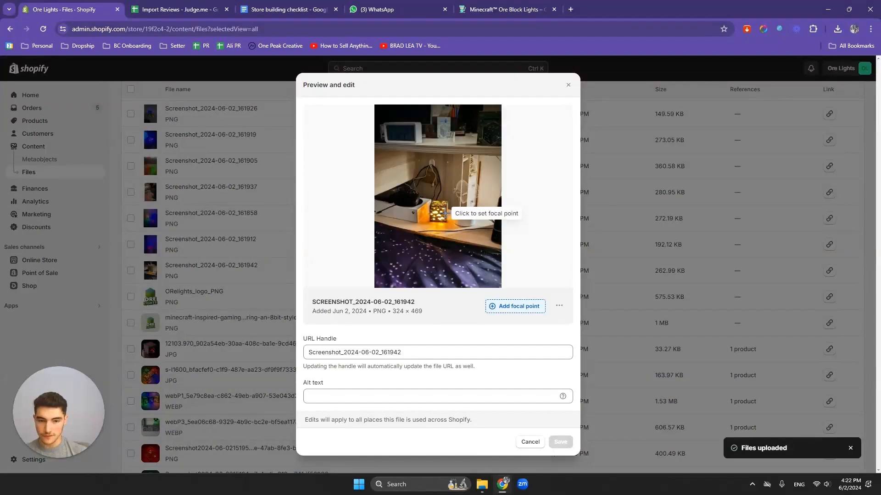
{"action": "left_click", "coordinate": [631, 198]}
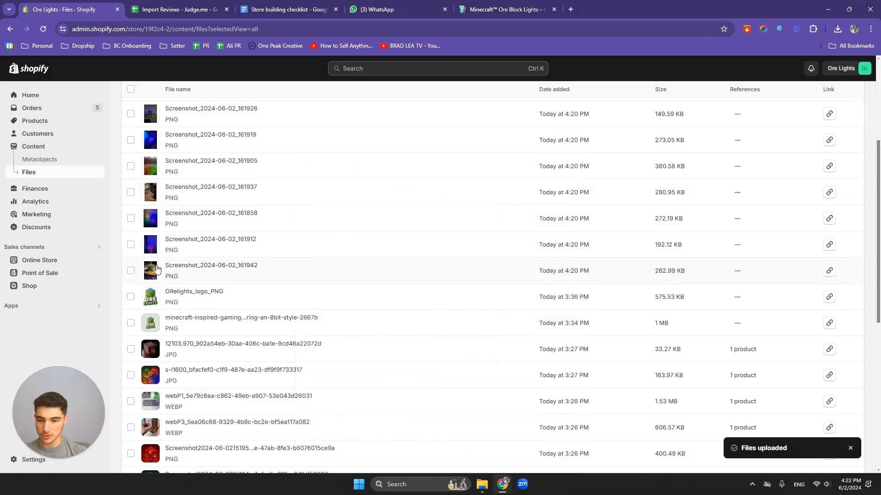
{"action": "left_click", "coordinate": [829, 271]}
{"action": "left_click", "coordinate": [181, 10]}
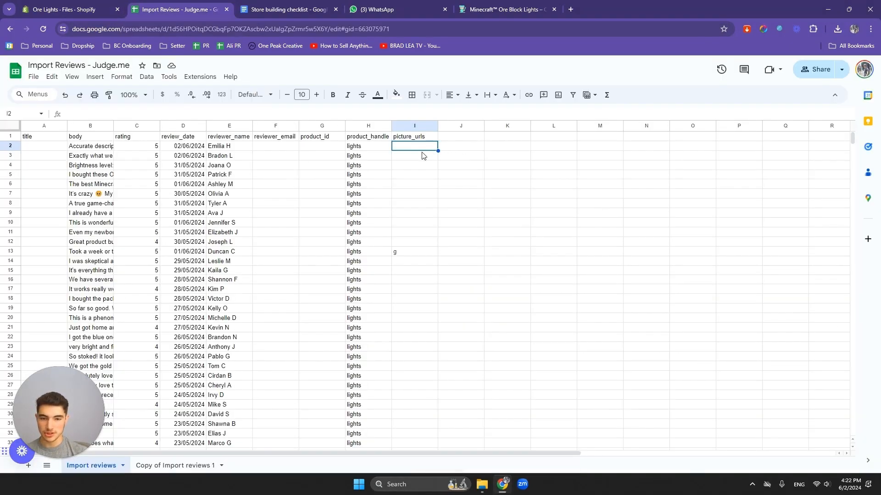
{"action": "key", "text": "ctrl+v"}
{"action": "left_click", "coordinate": [411, 159]}
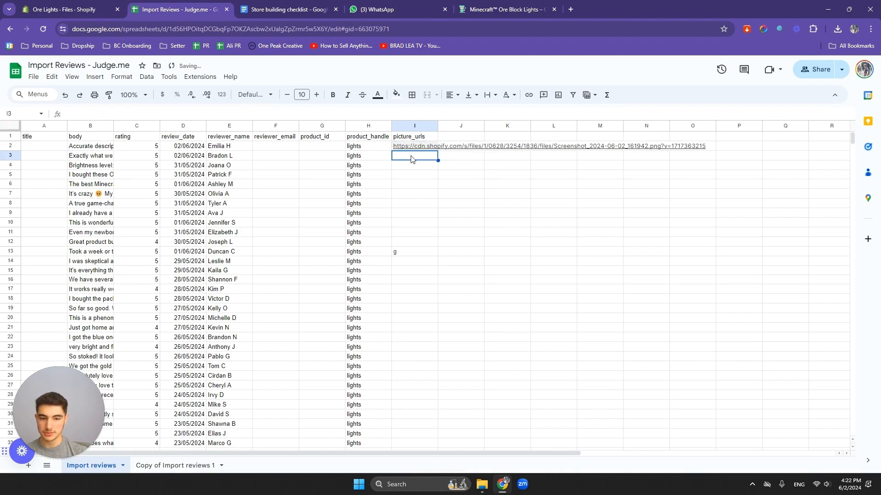
{"action": "key", "text": "ctrl+z"}
{"action": "key", "text": "ctrl+shift+v"}
- Preview Screenshot_2024-06-02_161912 in the Shopify files, copy its link, and paste it into picture_urls cell I3
{"action": "left_click", "coordinate": [414, 159]}
{"action": "left_click", "coordinate": [65, 7]}
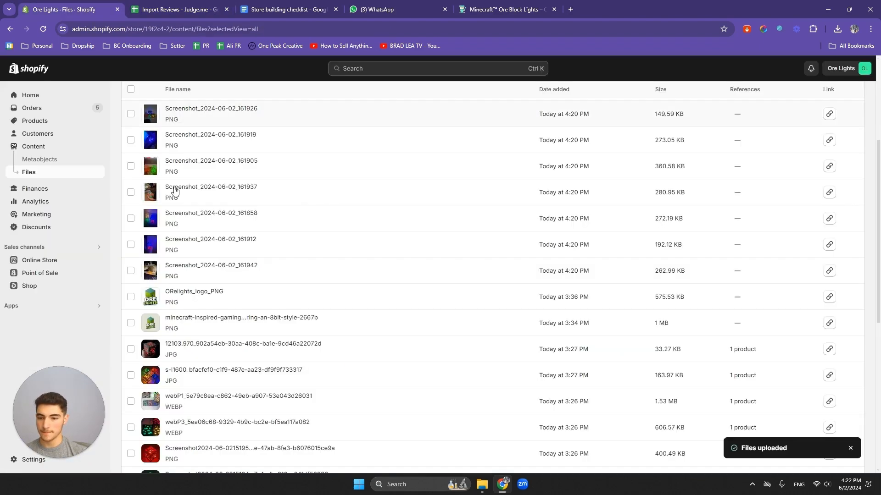
{"action": "left_click", "coordinate": [148, 252]}
{"action": "left_click", "coordinate": [633, 217]}
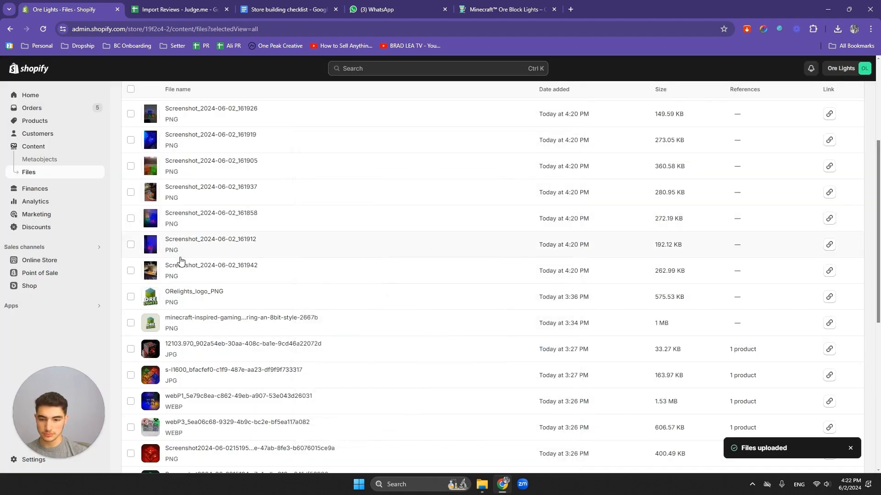
{"action": "left_click", "coordinate": [828, 247]}
{"action": "left_click", "coordinate": [412, 6]}
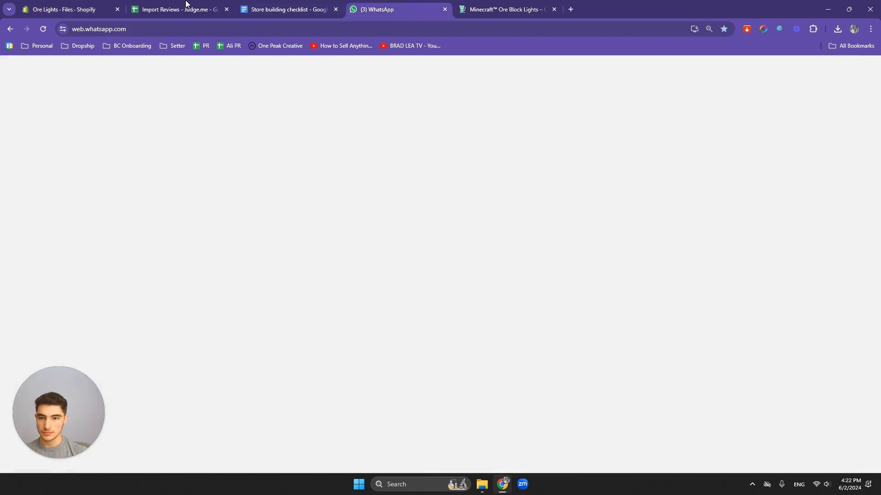
{"action": "left_click", "coordinate": [188, 5]}
{"action": "key", "text": "ctrl+v"}
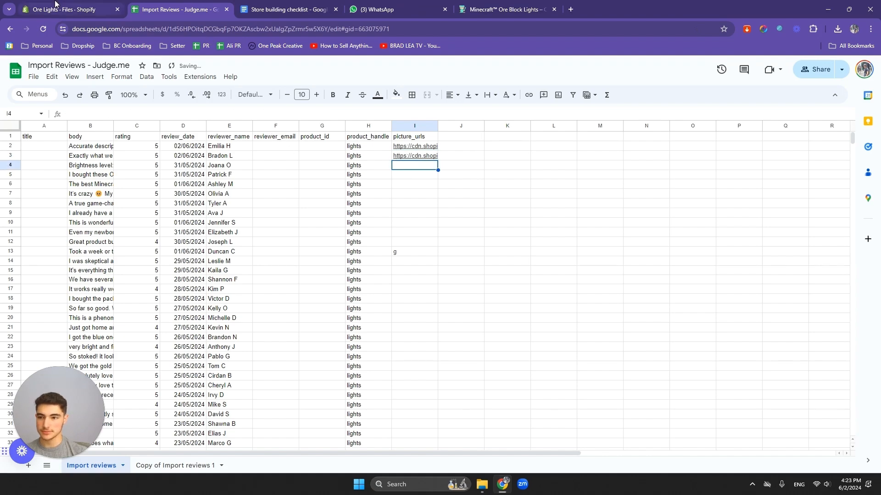
- Copy the link of Screenshot_2024-06-02_161858 from the Shopify files for picture_urls cell I4
{"action": "left_click", "coordinate": [64, 9]}
{"action": "scroll", "coordinate": [207, 280], "scroll_direction": "up", "scroll_amount": 1}
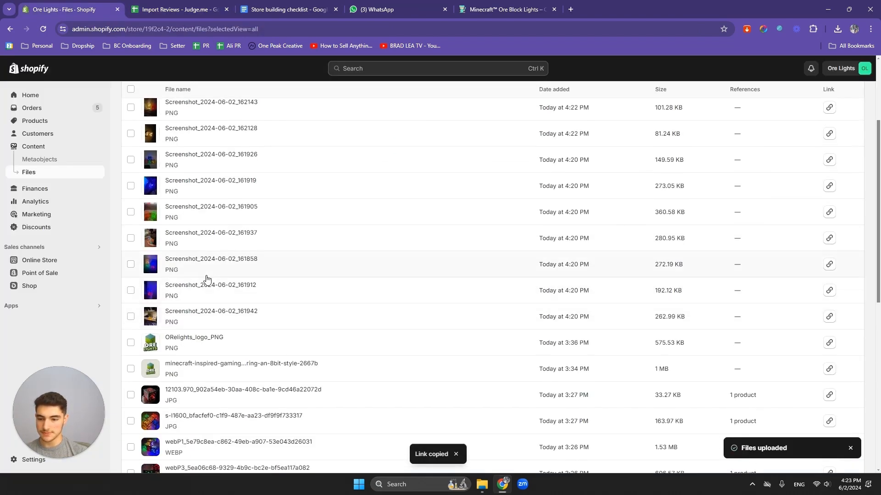
{"action": "left_click", "coordinate": [828, 265]}
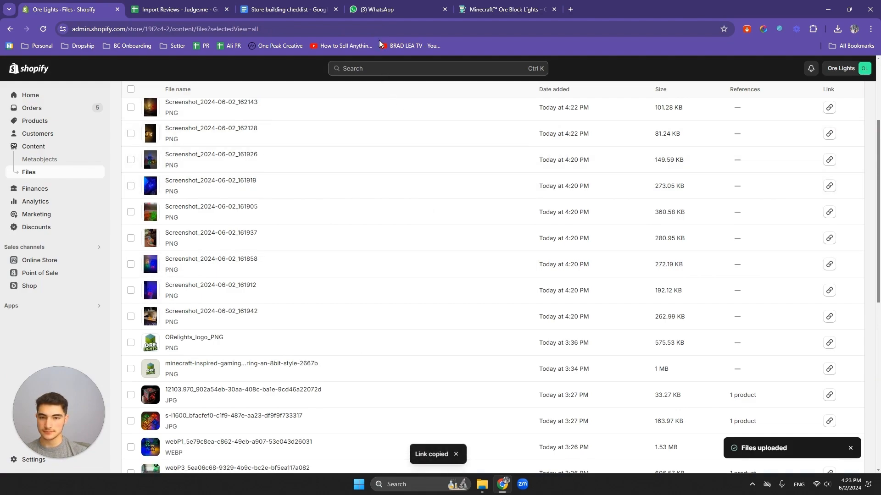
{"action": "key", "text": "ctrl+l"}
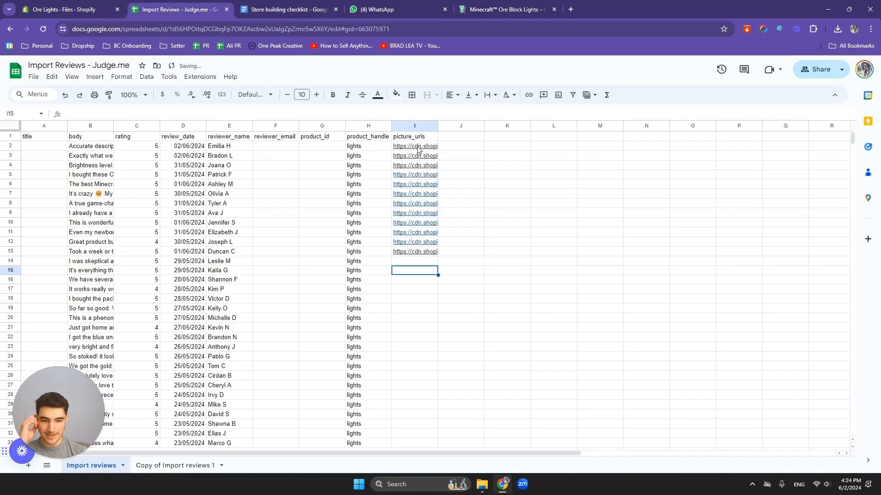
- Open the picture URLs in cells I2, I3 and I4 to check each photo, closing each image tab
{"action": "left_click_drag", "start_coordinate": [418, 149], "coordinate": [413, 252]}
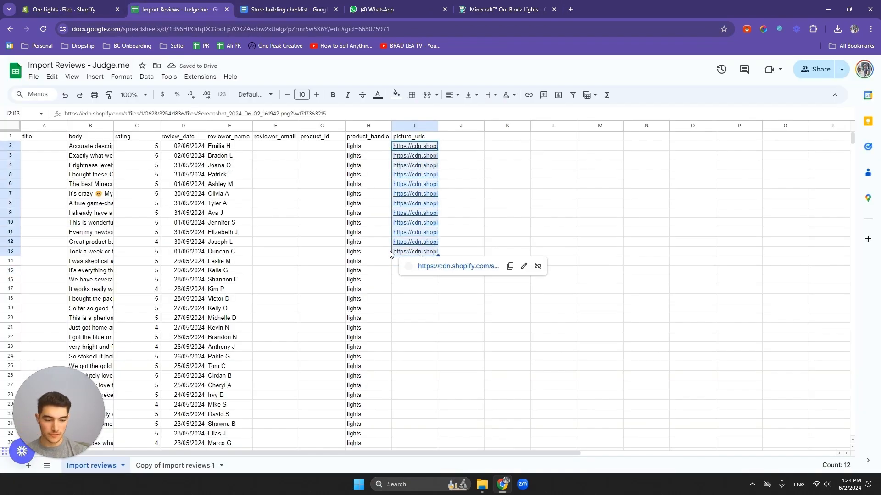
{"action": "left_click", "coordinate": [308, 196]}
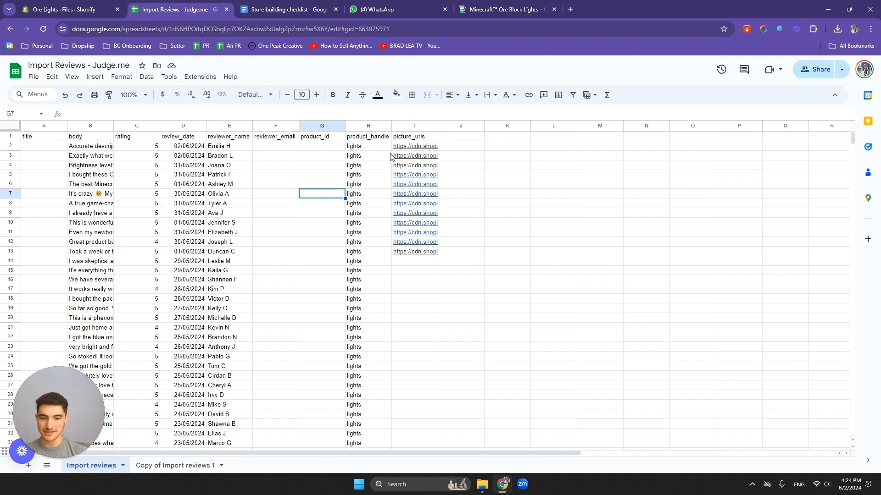
{"action": "mouse_move", "coordinate": [414, 148]}
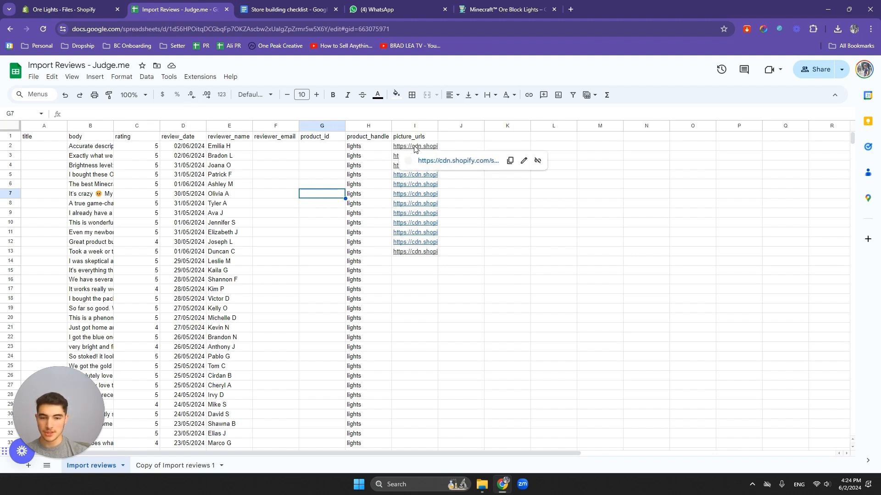
{"action": "left_click", "coordinate": [435, 160]}
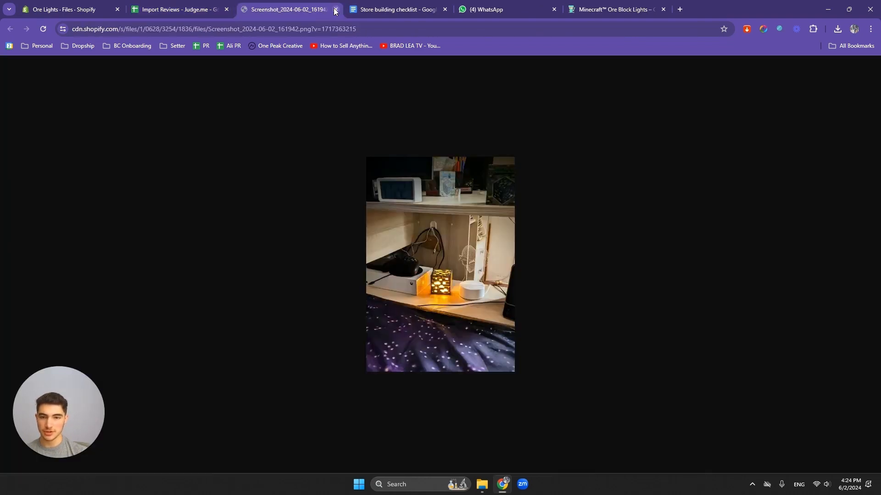
{"action": "left_click", "coordinate": [335, 10]}
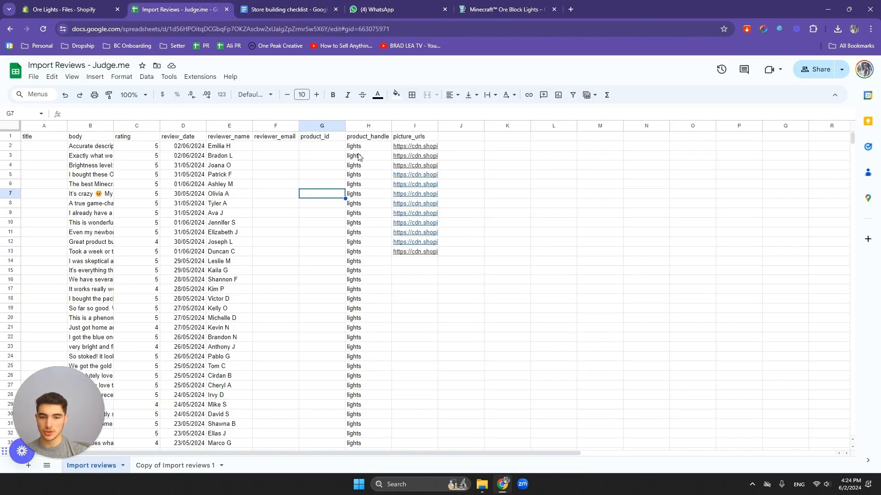
{"action": "left_click", "coordinate": [411, 159]}
{"action": "left_click", "coordinate": [436, 170]}
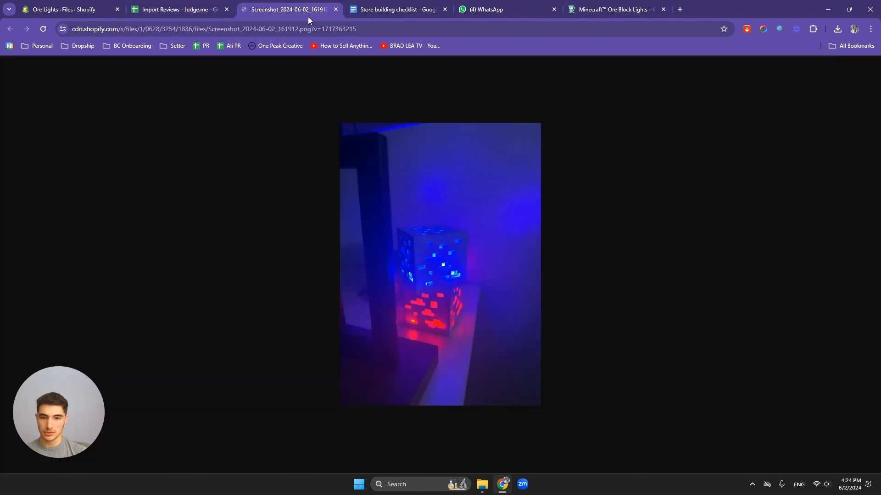
{"action": "left_click", "coordinate": [336, 10]}
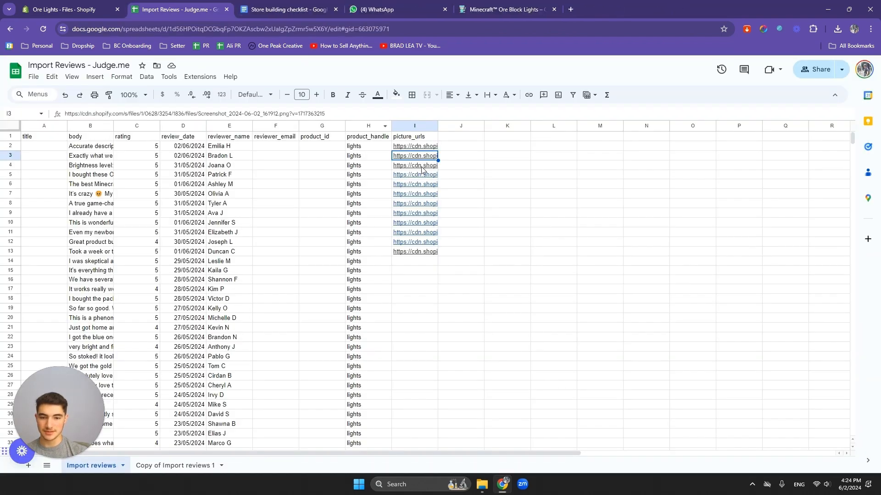
{"action": "left_click", "coordinate": [418, 169]}
{"action": "left_click", "coordinate": [435, 180]}
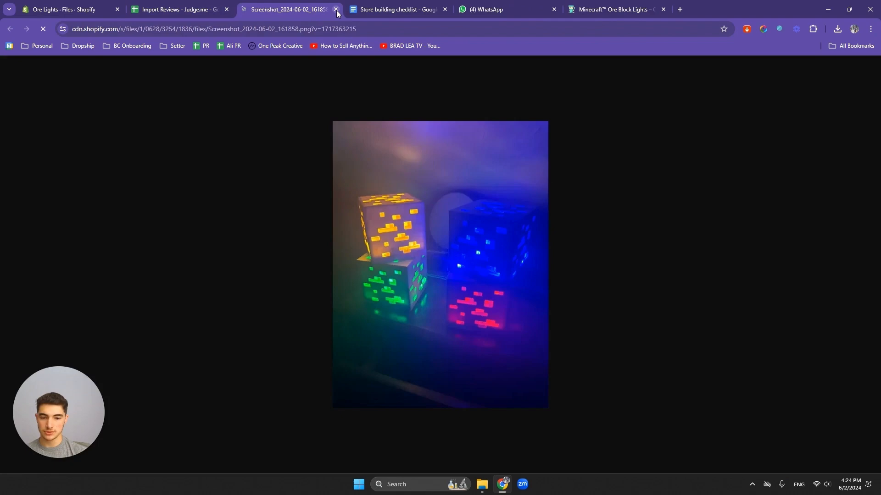
{"action": "left_click", "coordinate": [336, 10]}
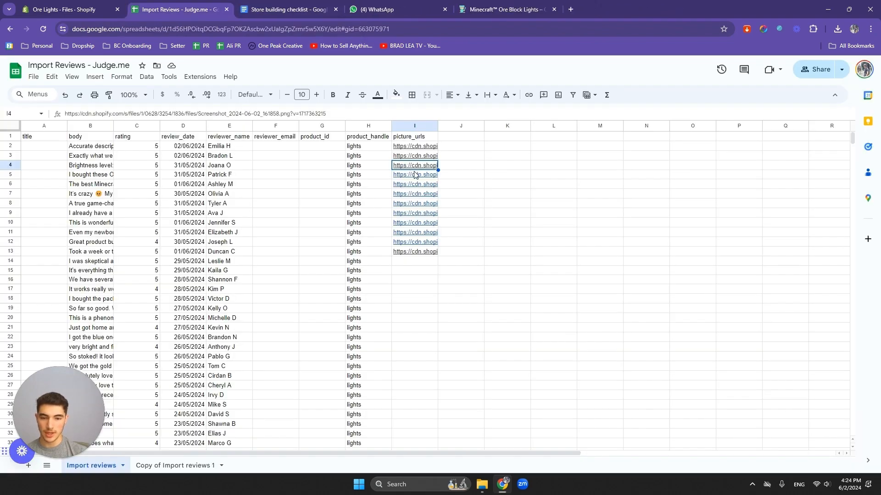
- Open the picture URLs in cells I5 and I6 to check each photo, closing each image tab
{"action": "left_click", "coordinate": [414, 175]}
{"action": "left_click", "coordinate": [434, 189]}
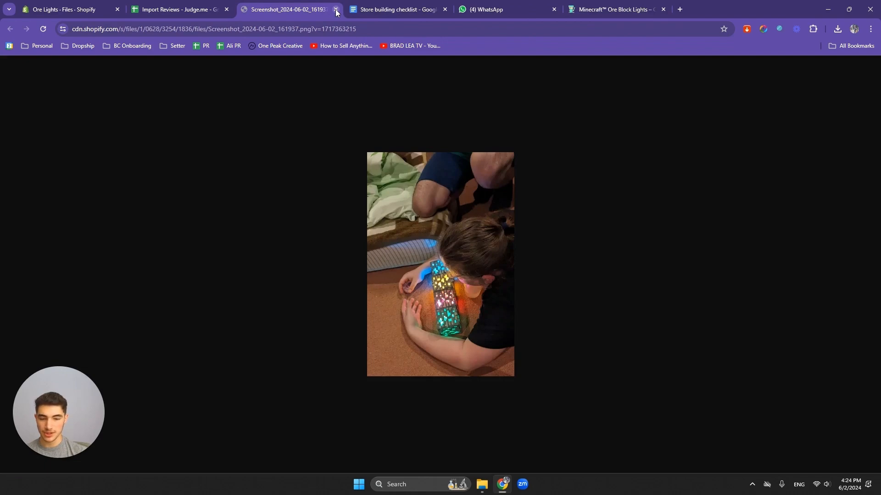
{"action": "left_click", "coordinate": [335, 9]}
{"action": "left_click", "coordinate": [412, 184]}
{"action": "left_click", "coordinate": [431, 201], "text": "ctrl"}
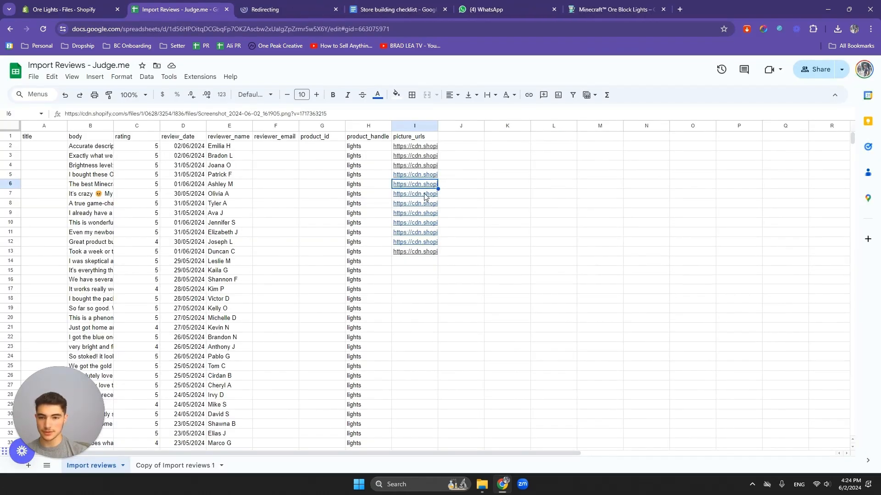
{"action": "left_click", "coordinate": [311, 13]}
{"action": "left_click", "coordinate": [337, 9]}
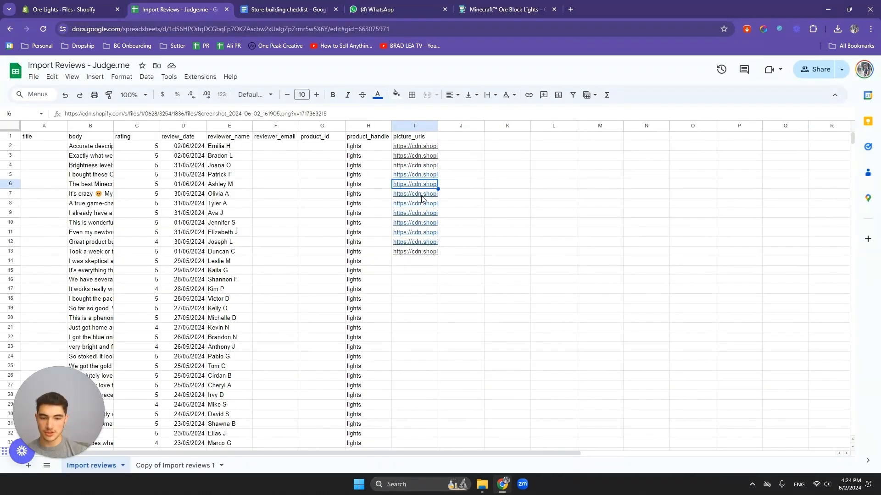
- Open the picture URLs in cells I7 and I8 to check each photo, closing each image tab
{"action": "left_click", "coordinate": [415, 193]}
{"action": "left_click", "coordinate": [433, 207], "text": "ctrl"}
{"action": "left_click", "coordinate": [329, 13]}
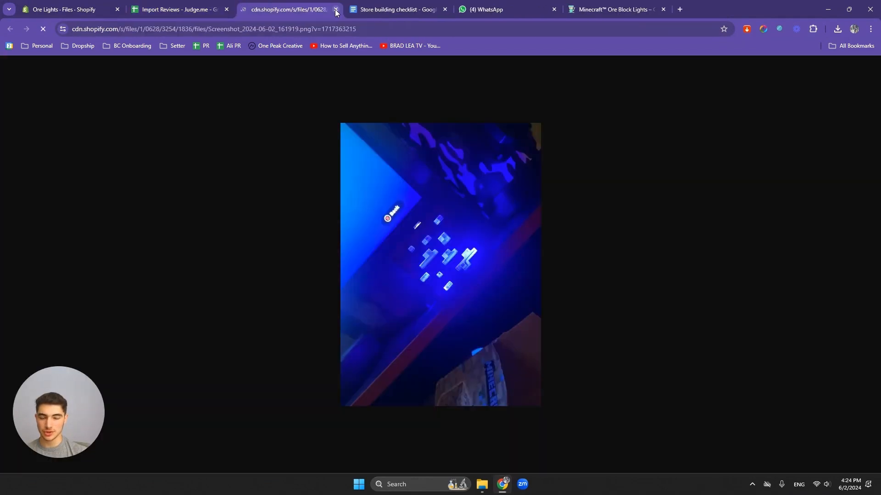
{"action": "left_click", "coordinate": [335, 10]}
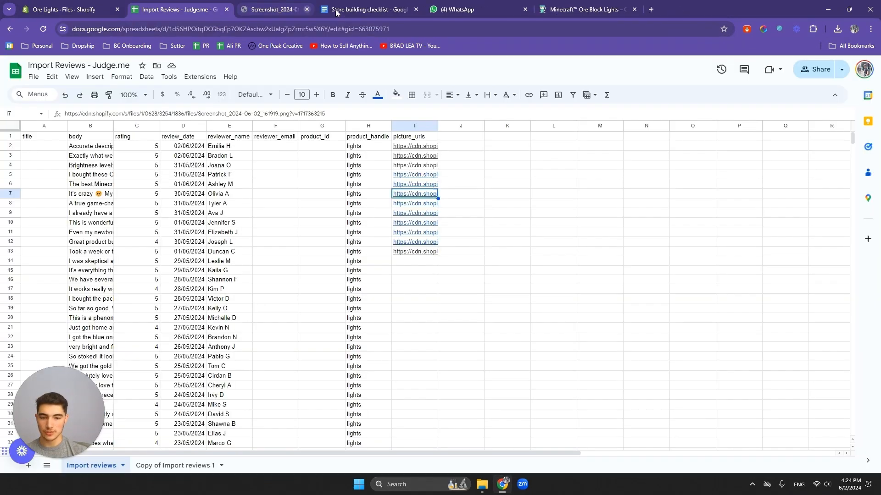
{"action": "left_click", "coordinate": [419, 204]}
{"action": "left_click", "coordinate": [431, 219], "text": "ctrl"}
{"action": "left_click", "coordinate": [309, 13]}
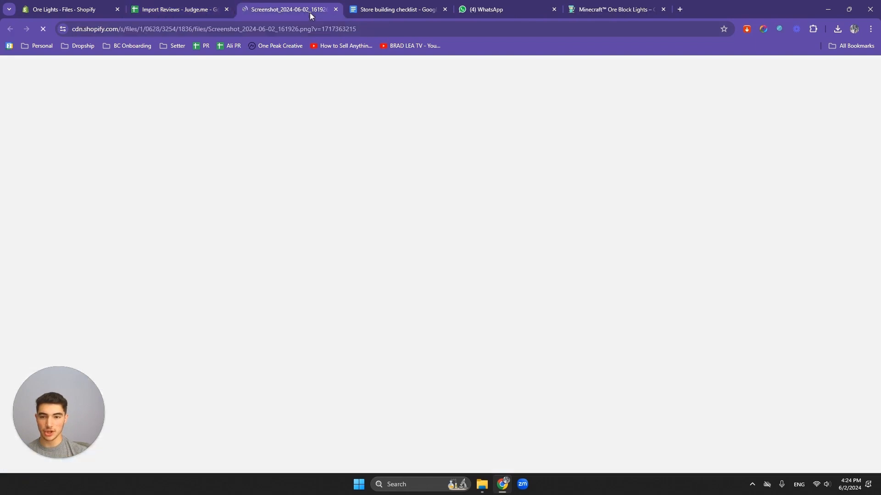
{"action": "left_click", "coordinate": [336, 10]}
- Cut the picture URL from I8, fill I3's URL across into J3, and paste the cut URL into I3
{"action": "mouse_move", "coordinate": [414, 207]}
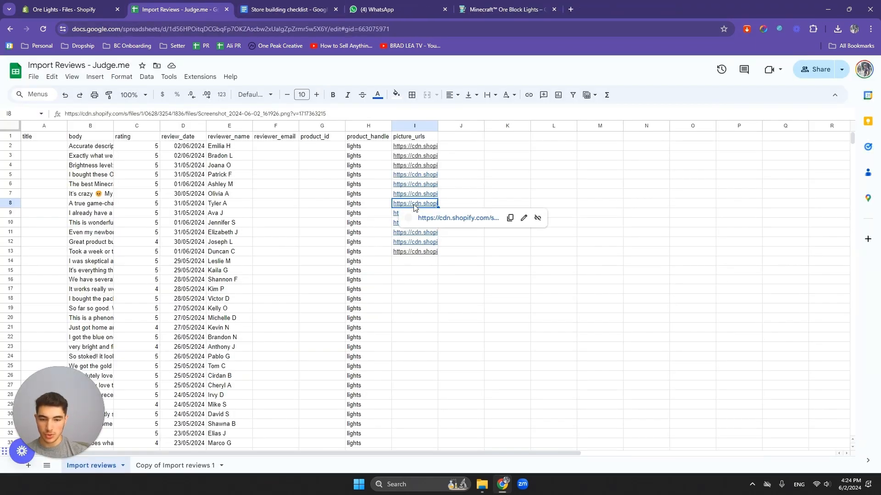
{"action": "key", "text": "Delete"}
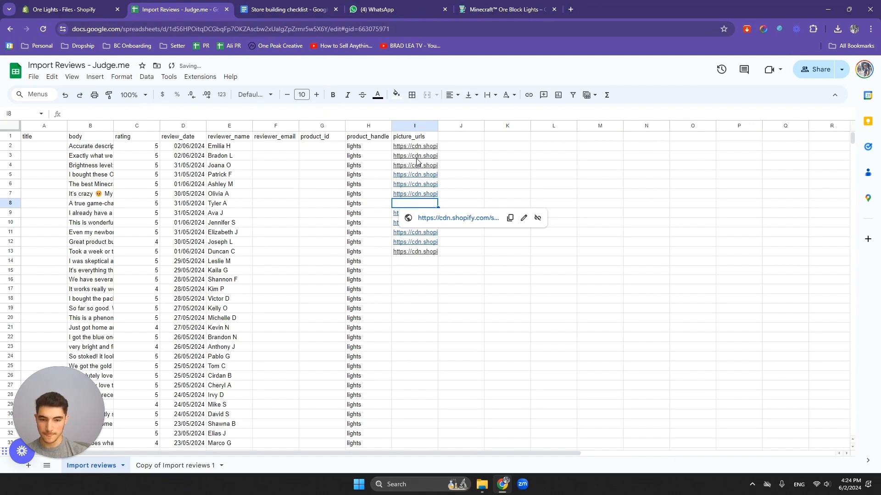
{"action": "left_click", "coordinate": [433, 157]}
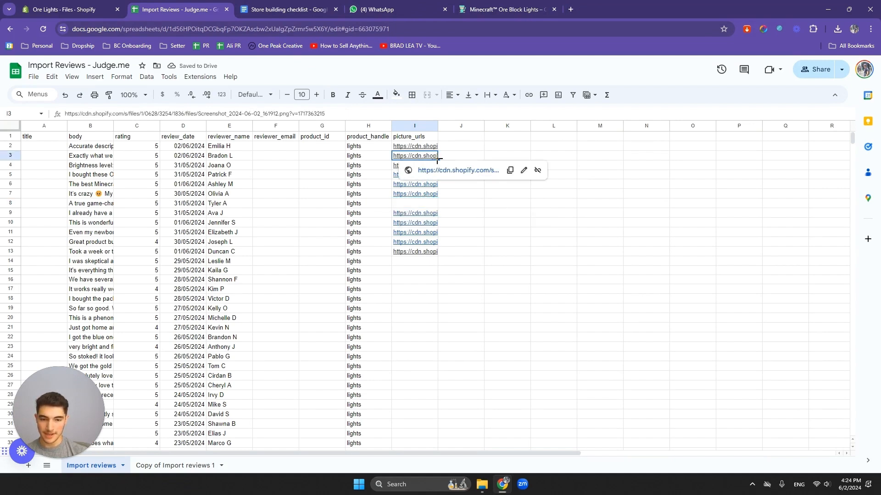
{"action": "left_click_drag", "start_coordinate": [446, 159], "coordinate": [481, 156]}
{"action": "left_click", "coordinate": [423, 160]}
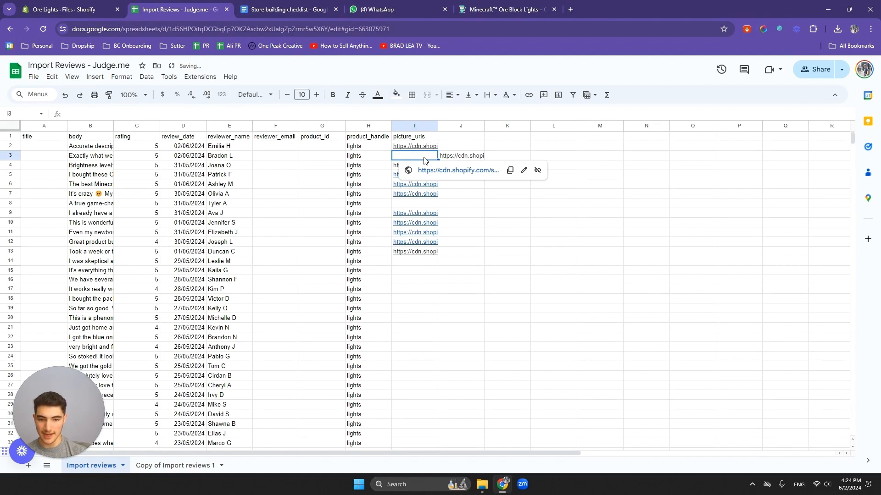
{"action": "key", "text": "ctrl+v"}
- Copy the Screenshot_2024-06-02_161912 URL from J3 into I8 and clear cell J3
{"action": "left_click", "coordinate": [465, 157]}
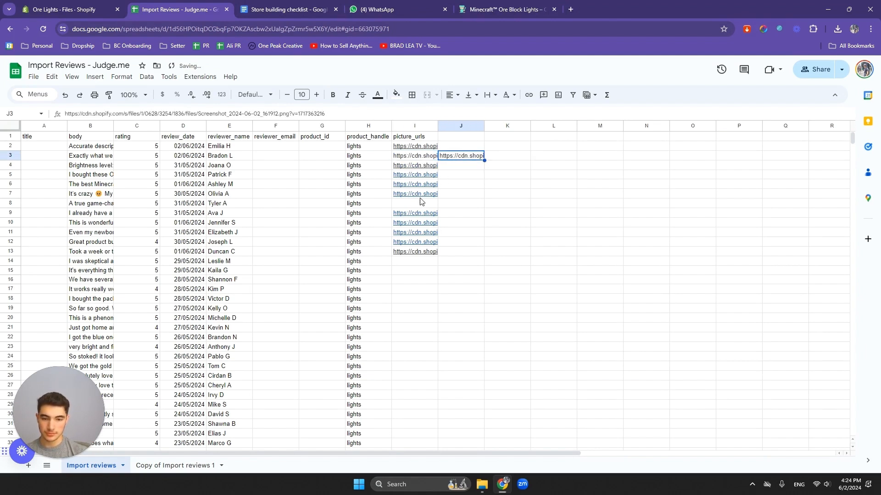
{"action": "left_click", "coordinate": [427, 204]}
{"action": "key", "text": "ctrl+v"}
{"action": "left_click", "coordinate": [462, 158]}
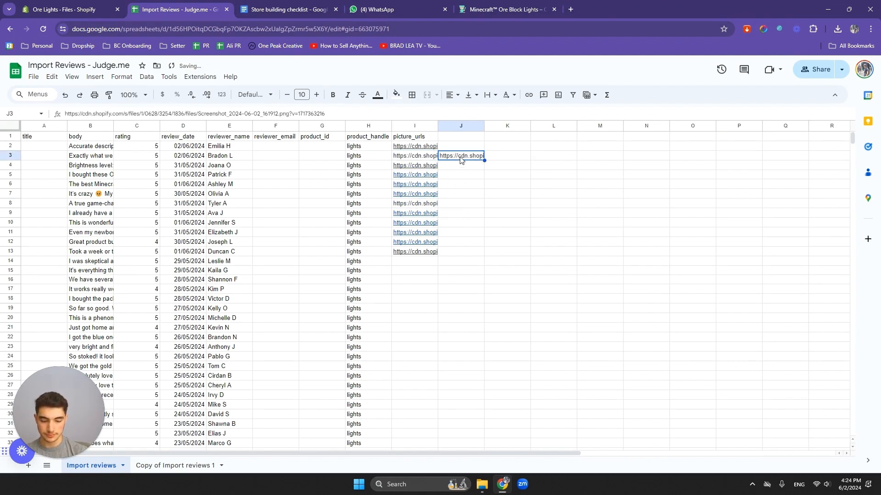
{"action": "key", "text": "Delete"}
- Open the picture URLs in cells I9, I10 and I11 to check each photo, closing each image tab
{"action": "left_click", "coordinate": [427, 213]}
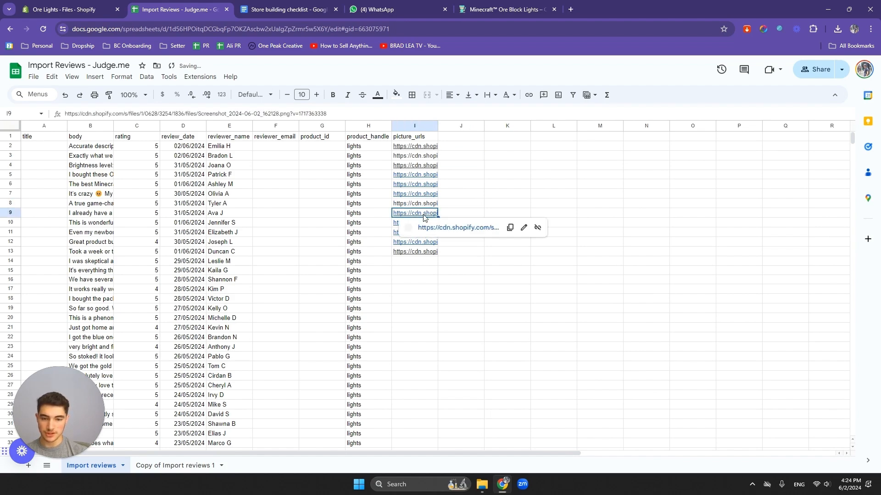
{"action": "left_click", "coordinate": [428, 230]}
{"action": "left_click", "coordinate": [240, 5]}
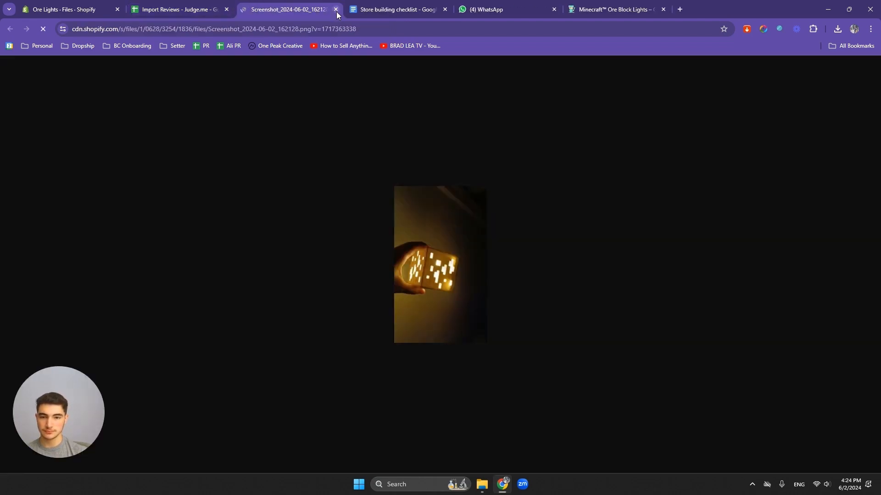
{"action": "left_click", "coordinate": [336, 10]}
{"action": "left_click", "coordinate": [416, 223]}
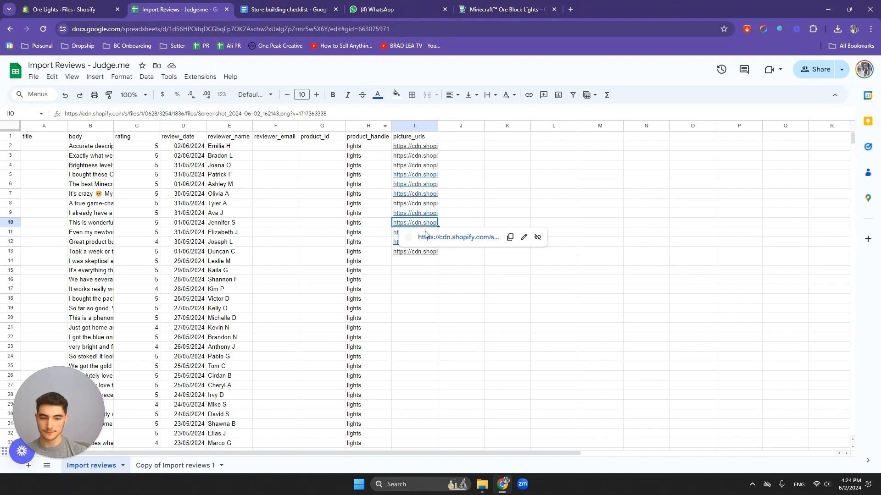
{"action": "left_click", "coordinate": [428, 239]}
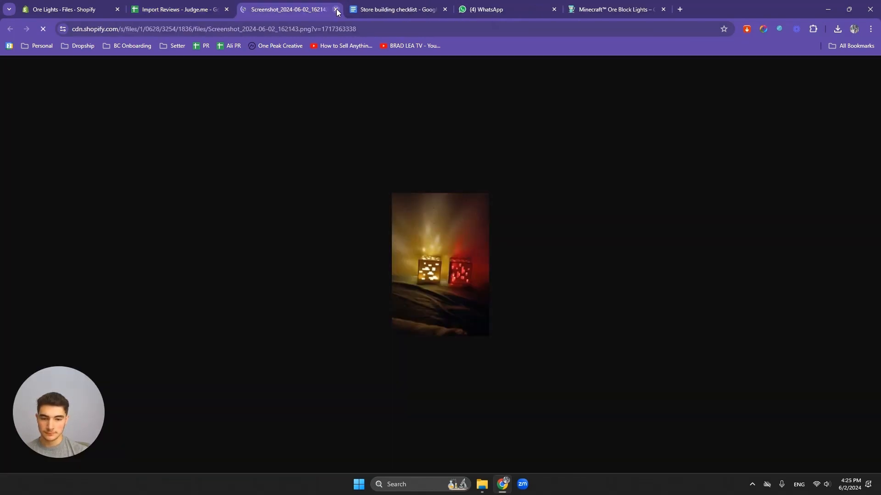
{"action": "left_click", "coordinate": [337, 9]}
{"action": "left_click", "coordinate": [413, 233]}
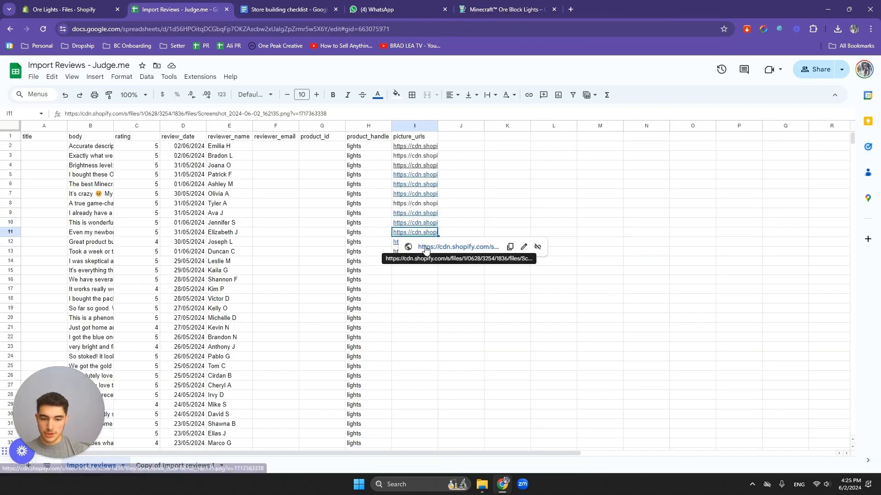
{"action": "left_click", "coordinate": [431, 247]}
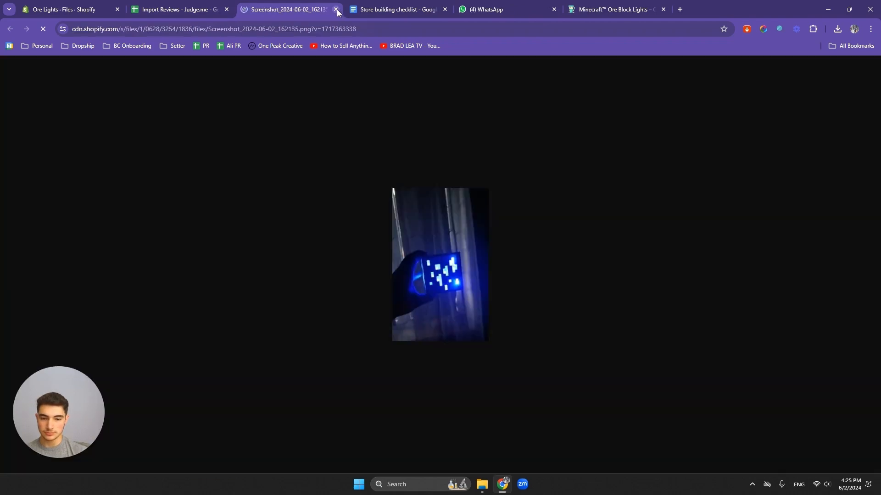
{"action": "left_click", "coordinate": [335, 10]}
- Open the picture URLs in cells I12 and I13 to check each photo, closing each image tab
{"action": "mouse_move", "coordinate": [423, 237]}
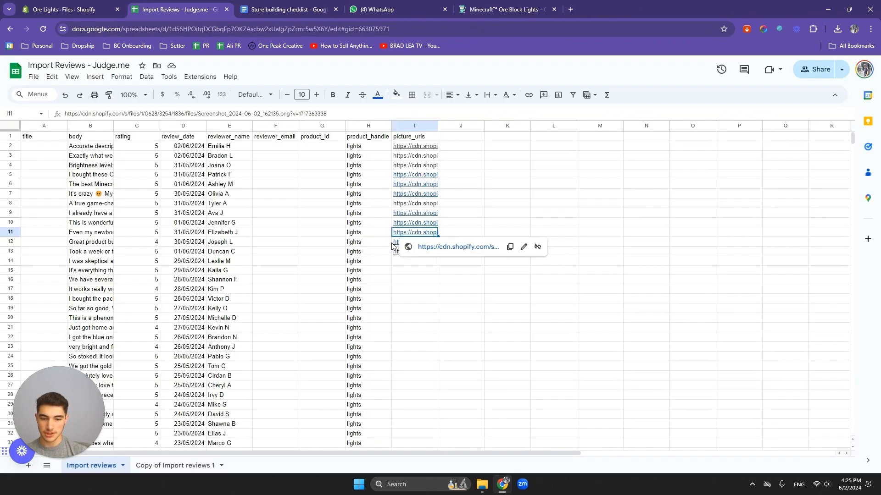
{"action": "left_click", "coordinate": [394, 242]}
{"action": "middle_click", "coordinate": [438, 256]}
{"action": "left_click", "coordinate": [328, 8]}
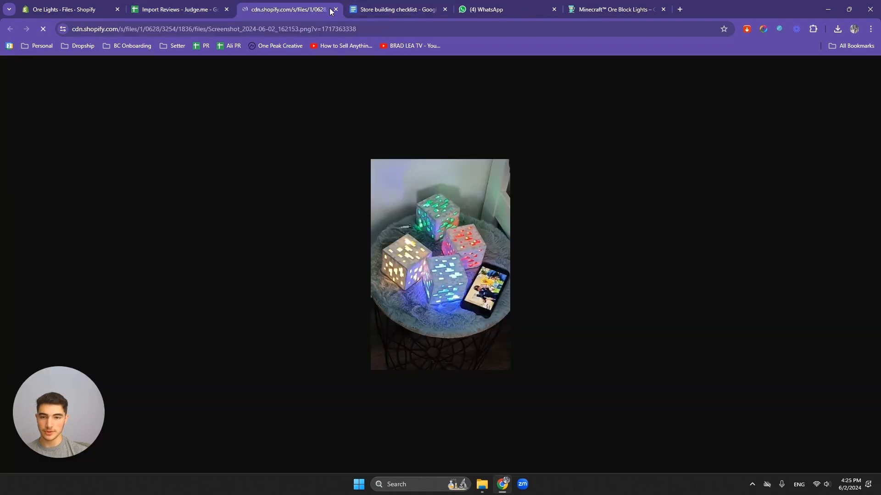
{"action": "left_click", "coordinate": [336, 9]}
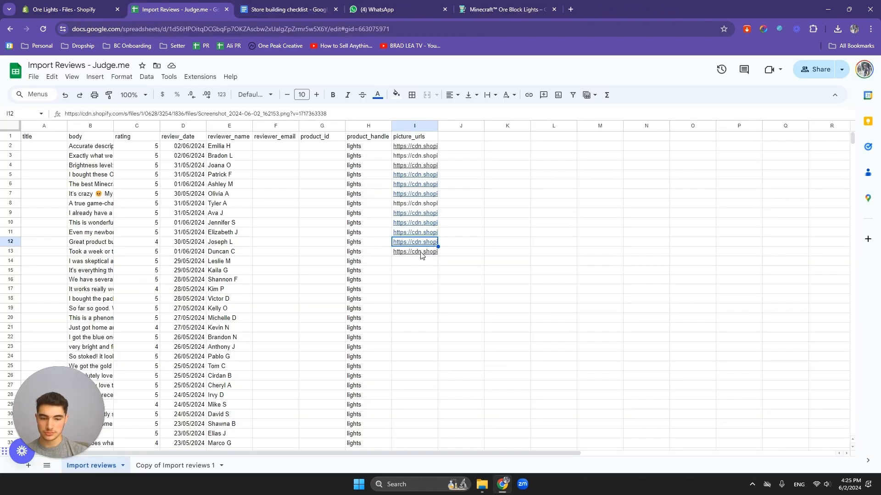
{"action": "middle_click", "coordinate": [439, 266]}
{"action": "left_click", "coordinate": [326, 9]}
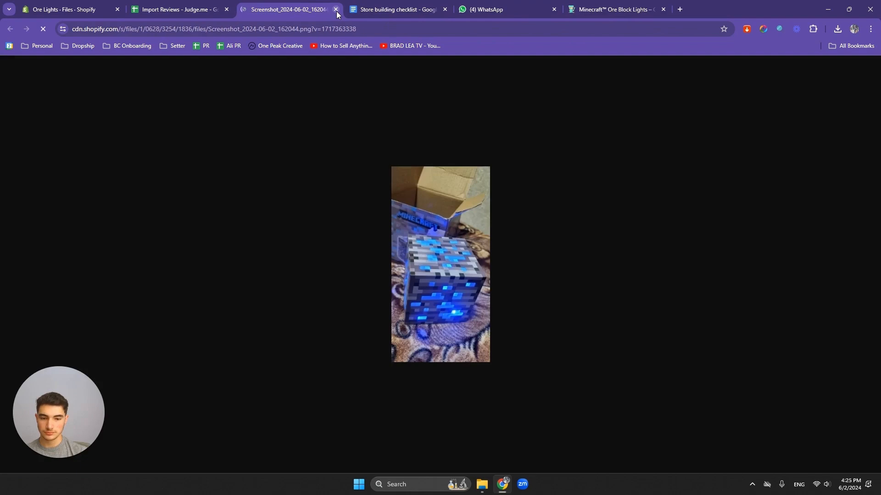
{"action": "left_click", "coordinate": [336, 10]}
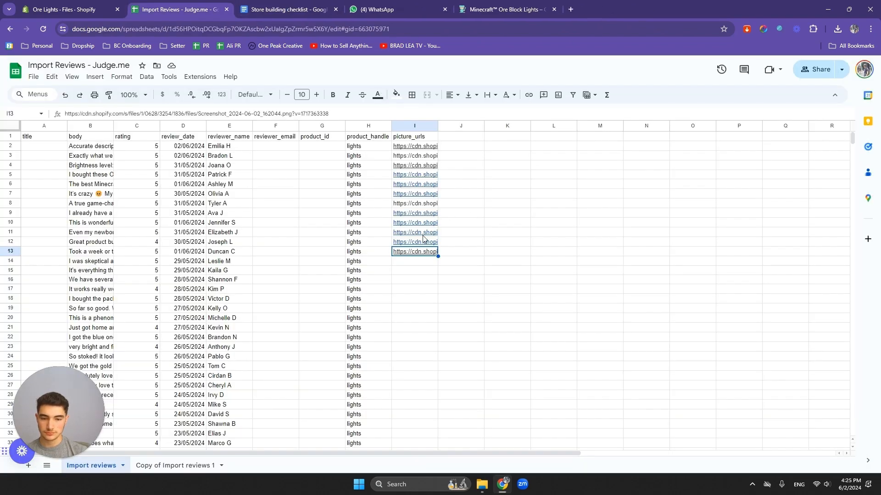
- Recheck the photo in I11, cut its URL, fill I4's URL across into J4, and paste the cut URL into I4
{"action": "left_click", "coordinate": [434, 246]}
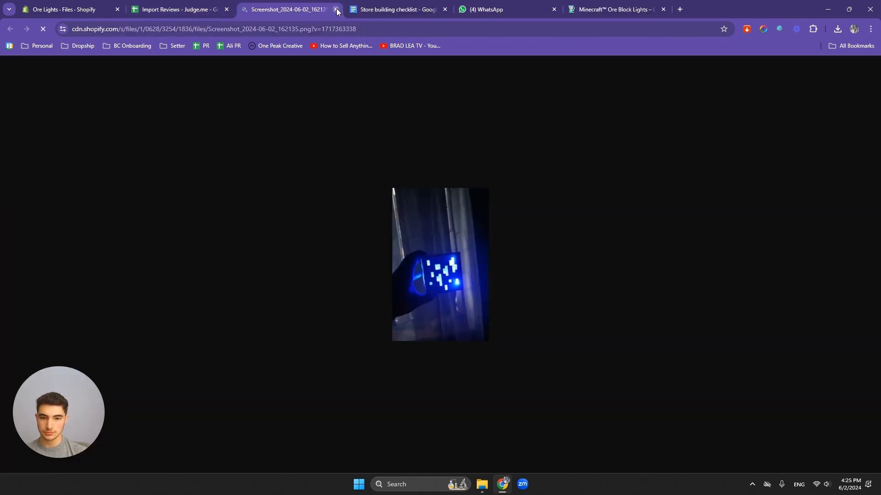
{"action": "left_click", "coordinate": [337, 10]}
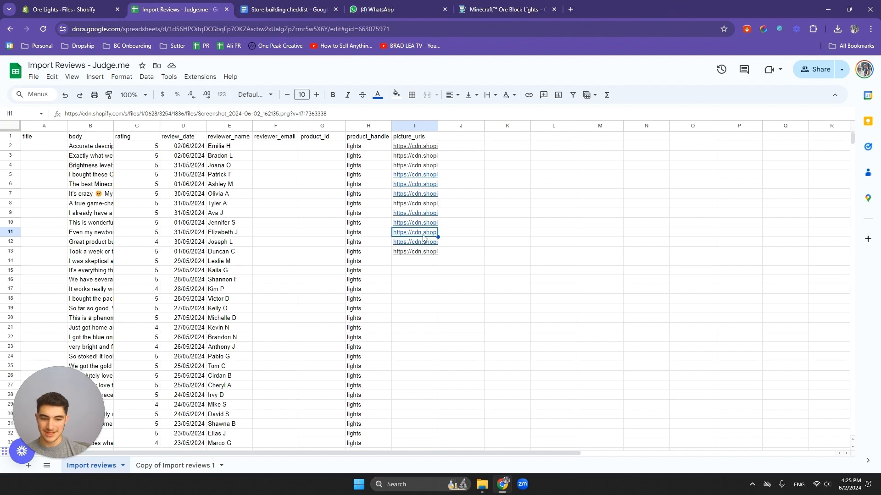
{"action": "mouse_move", "coordinate": [418, 236]}
{"action": "key", "text": "Delete"}
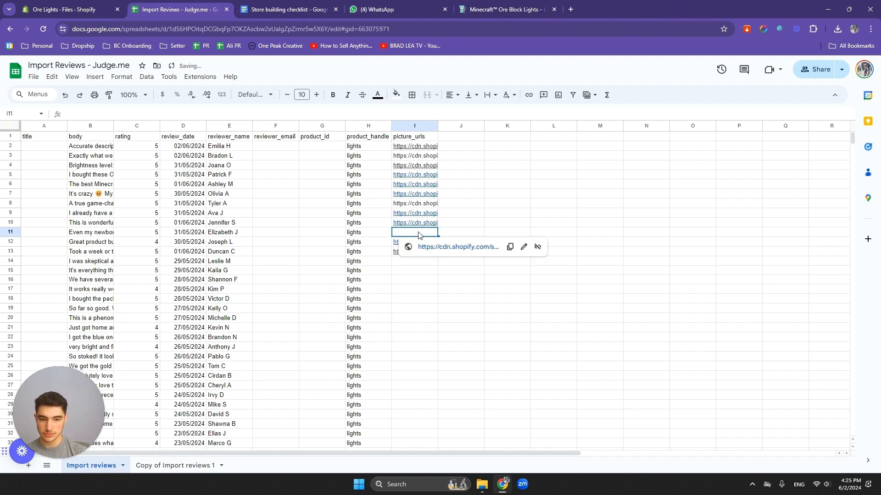
{"action": "left_click", "coordinate": [431, 167]}
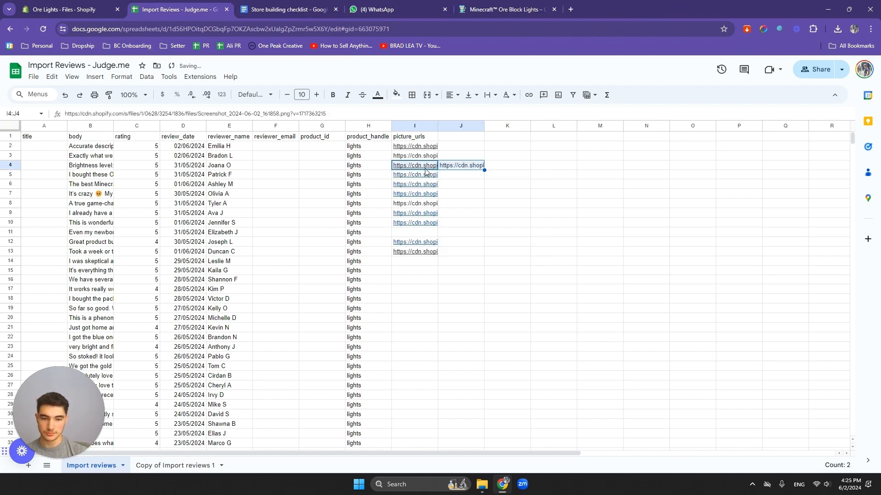
{"action": "key", "text": "ctrl+v"}
- Copy the Screenshot_2024-06-02_161858 URL from J4 into I11 and clear cell J4
{"action": "left_click", "coordinate": [466, 166]}
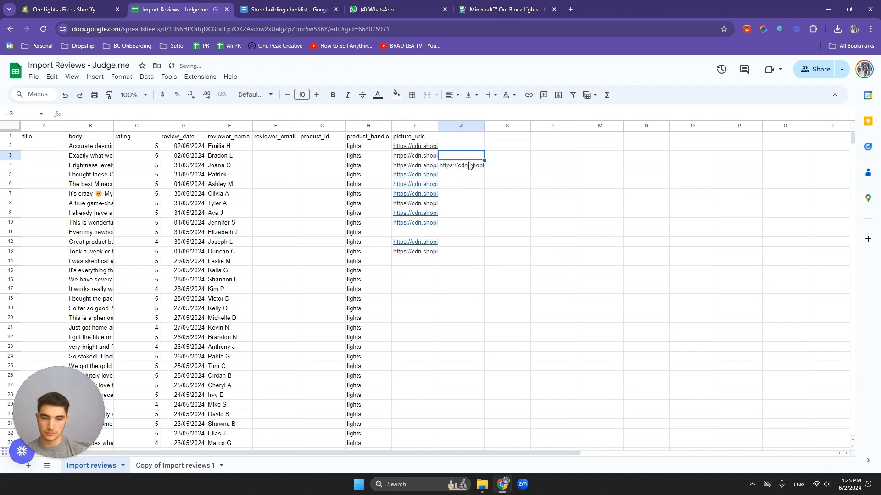
{"action": "left_click", "coordinate": [419, 234]}
{"action": "key", "text": "ctrl+v"}
{"action": "left_click", "coordinate": [384, 234]}
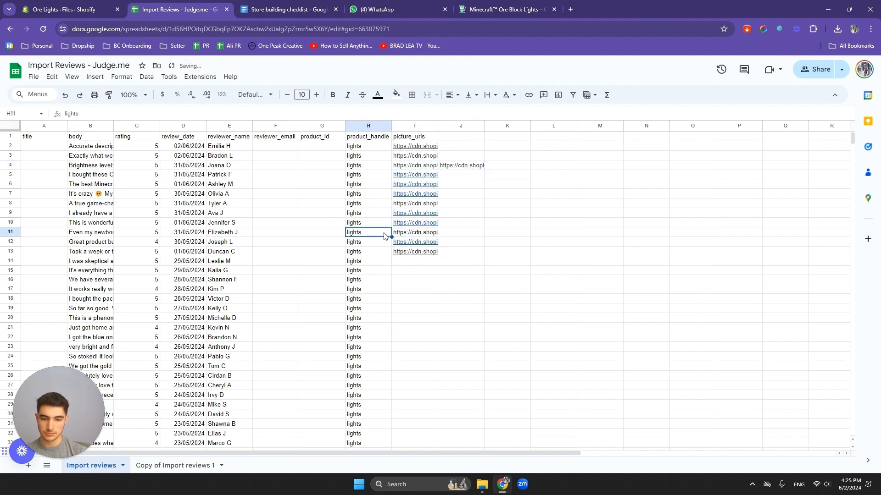
{"action": "left_click", "coordinate": [469, 167]}
{"action": "key", "text": "Delete"}
{"action": "left_click", "coordinate": [505, 347]}
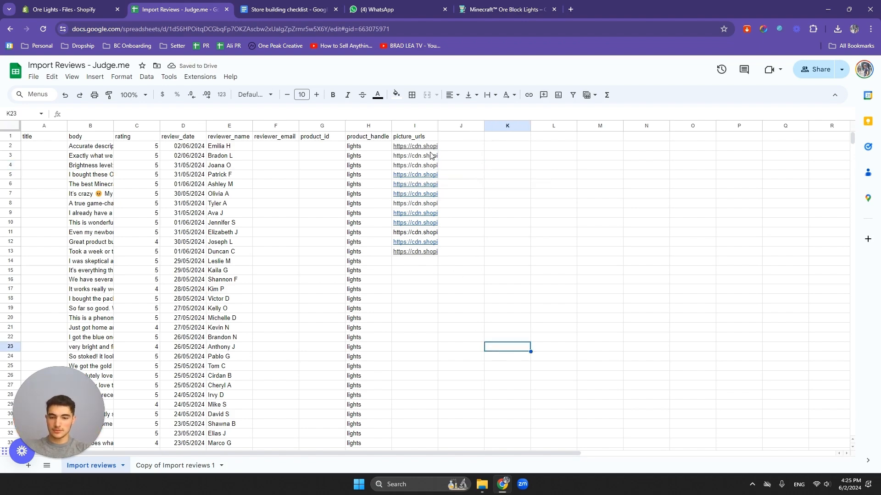
- Download the Import reviews sheet as comma-separated values (.csv) and close the spreadsheet's browser tab
{"action": "scroll", "coordinate": [321, 193], "scroll_direction": "down", "scroll_amount": 8}
{"action": "scroll", "coordinate": [235, 235], "scroll_direction": "up", "scroll_amount": 8}
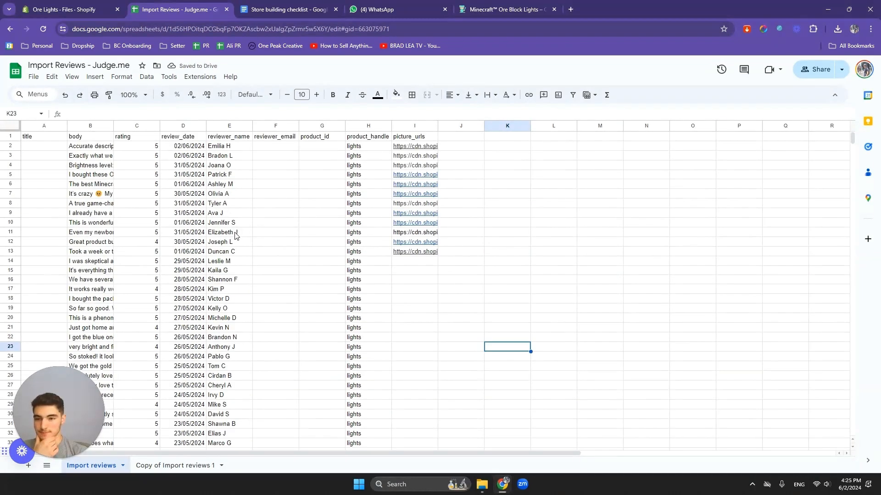
{"action": "left_click", "coordinate": [35, 77]}
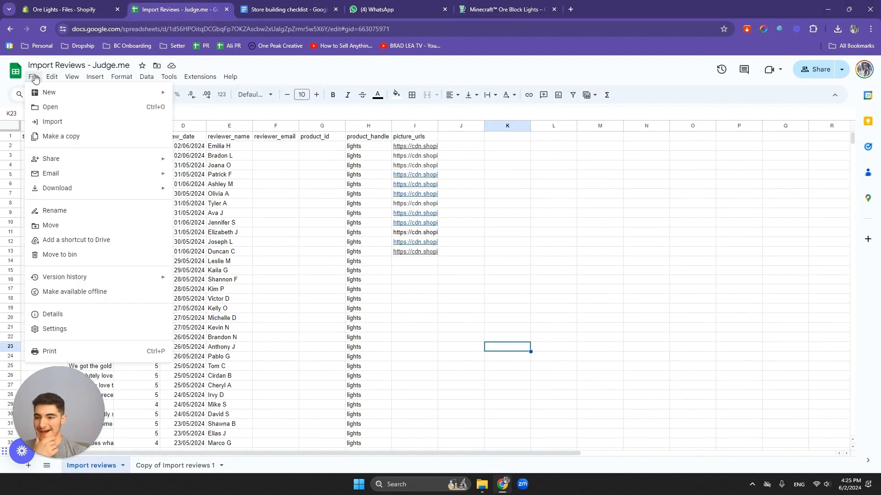
{"action": "mouse_move", "coordinate": [110, 195]}
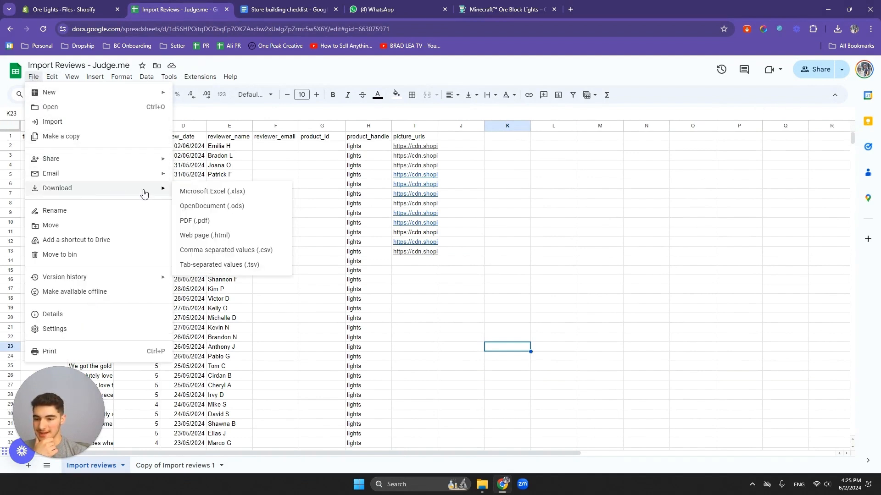
{"action": "left_click", "coordinate": [247, 251]}
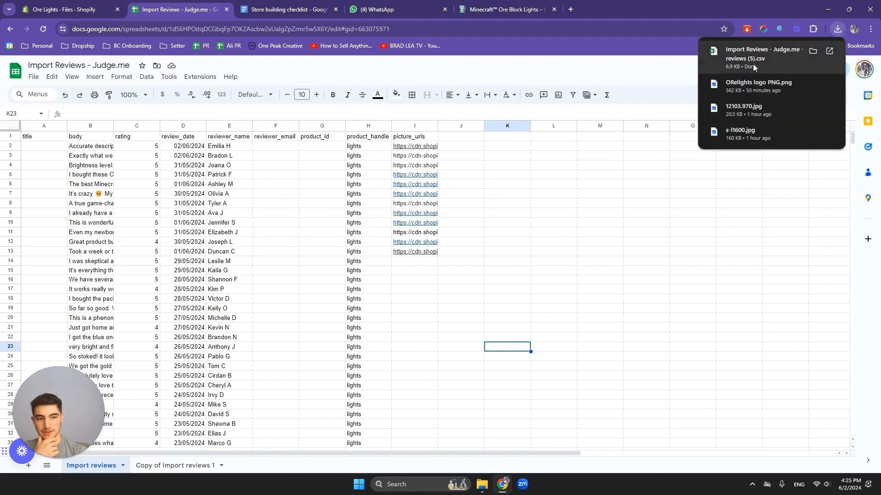
{"action": "left_click", "coordinate": [227, 10]}
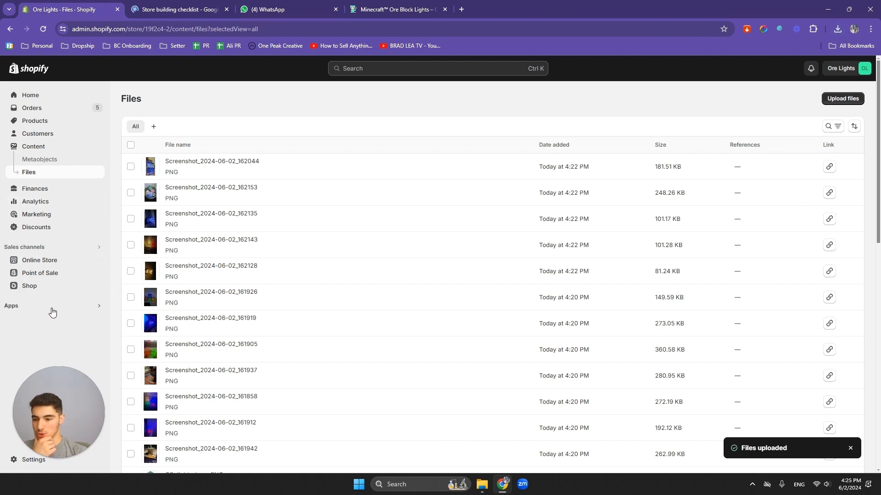
- Open the Judge.me Reviews app in the store admin and go to its review import and export page
{"action": "left_click", "coordinate": [52, 308]}
{"action": "left_click", "coordinate": [367, 105]}
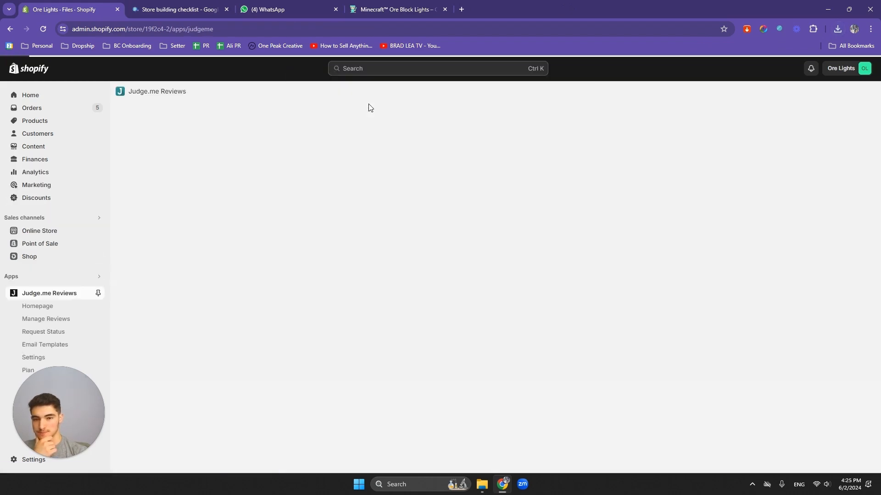
{"action": "scroll", "coordinate": [402, 159], "scroll_direction": "down", "scroll_amount": 5}
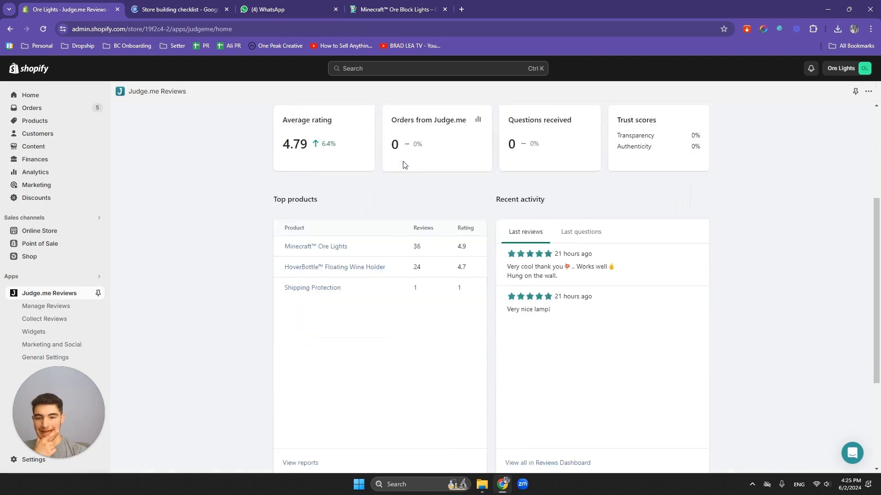
{"action": "scroll", "coordinate": [402, 165], "scroll_direction": "up", "scroll_amount": 5}
{"action": "left_click", "coordinate": [68, 306]}
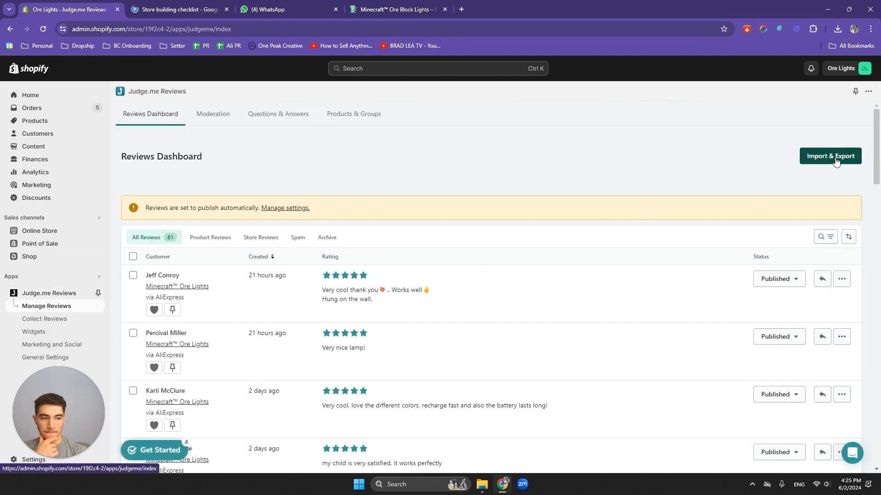
{"action": "left_click", "coordinate": [833, 157]}
- Import the latest Import Reviews - Judge.me CSV from Downloads in the Judge.me format and close the upload confirmation
{"action": "scroll", "coordinate": [324, 224], "scroll_direction": "down", "scroll_amount": 3}
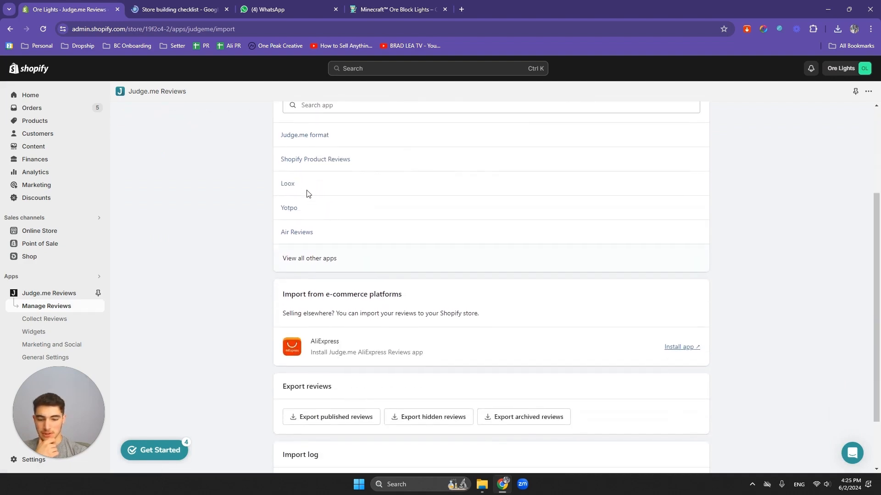
{"action": "scroll", "coordinate": [304, 192], "scroll_direction": "up", "scroll_amount": 2}
{"action": "left_click", "coordinate": [307, 228]}
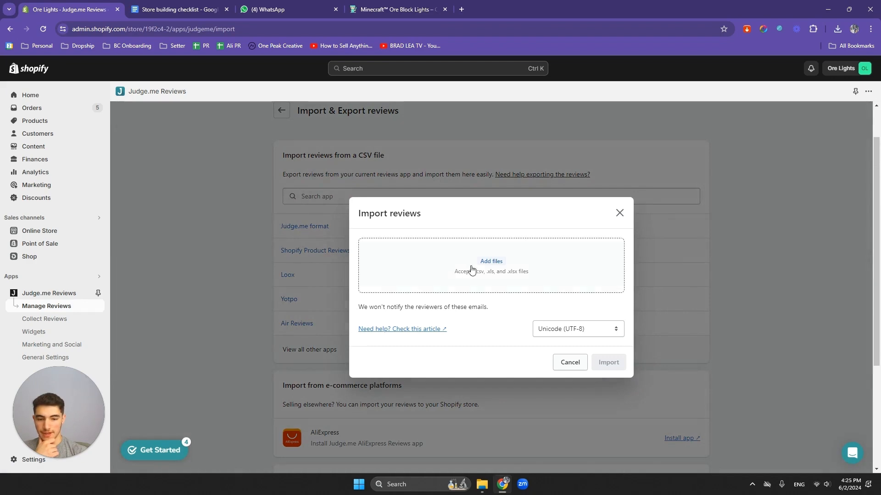
{"action": "left_click", "coordinate": [404, 261]}
{"action": "left_click", "coordinate": [69, 166]}
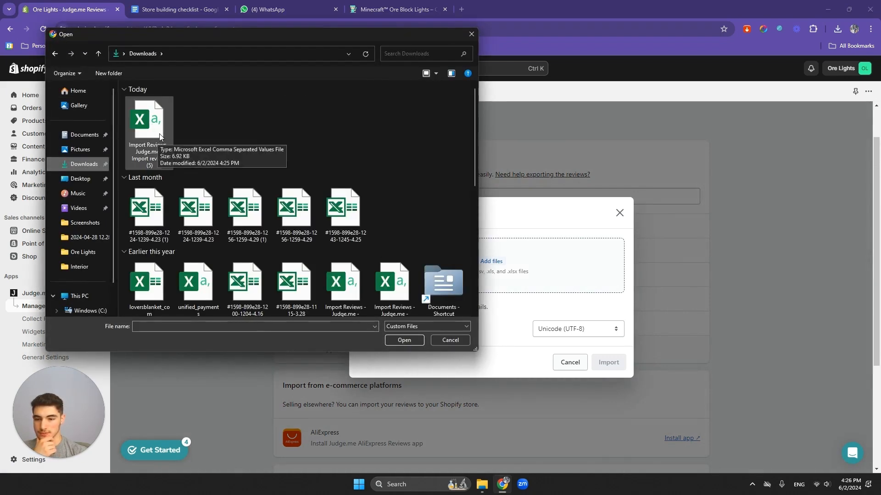
{"action": "double_click", "coordinate": [158, 134]}
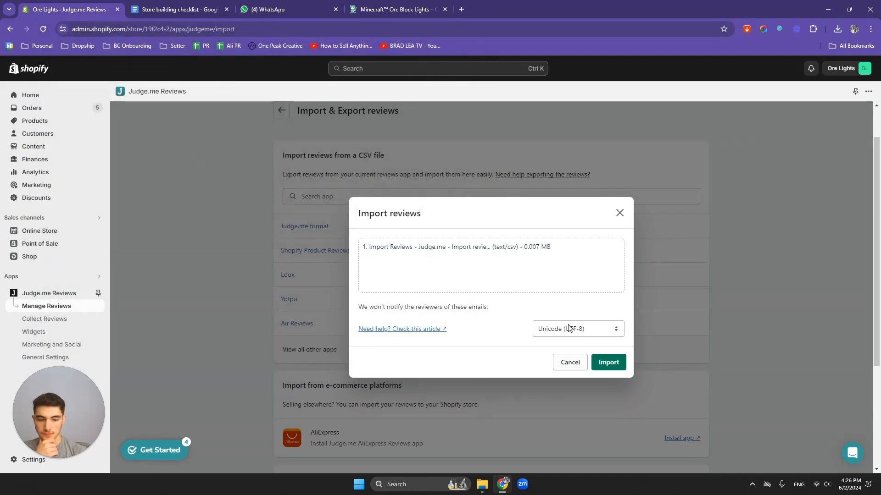
{"action": "left_click", "coordinate": [605, 362]}
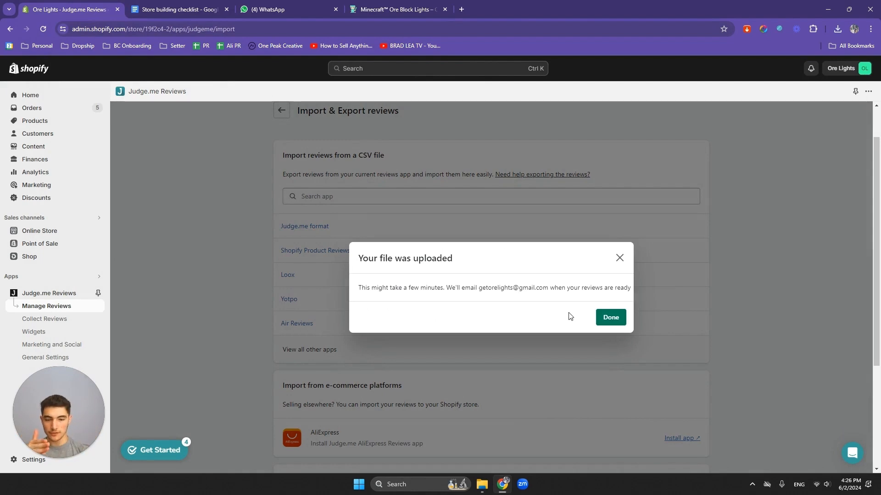
{"action": "left_click", "coordinate": [614, 321]}
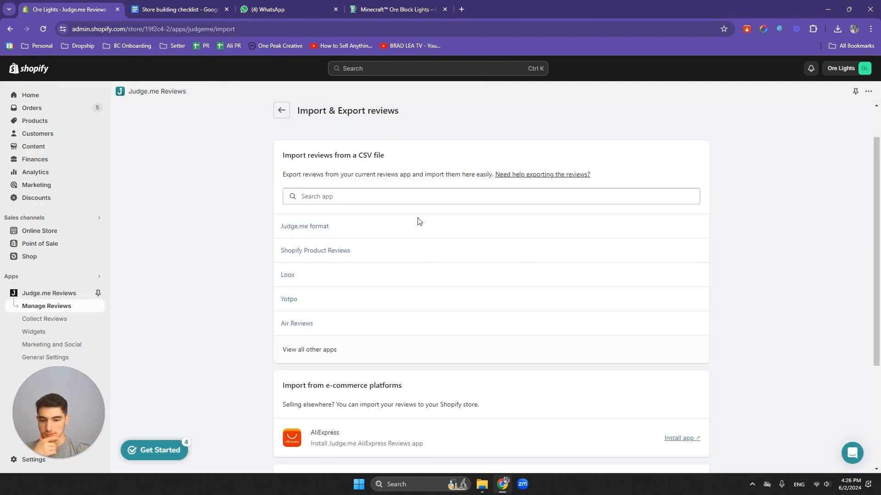
- Return to the Reviews Dashboard, reload it, and look through the list for the imported Minecraft Ore Lights reviews
{"action": "scroll", "coordinate": [418, 222], "scroll_direction": "up", "scroll_amount": 1}
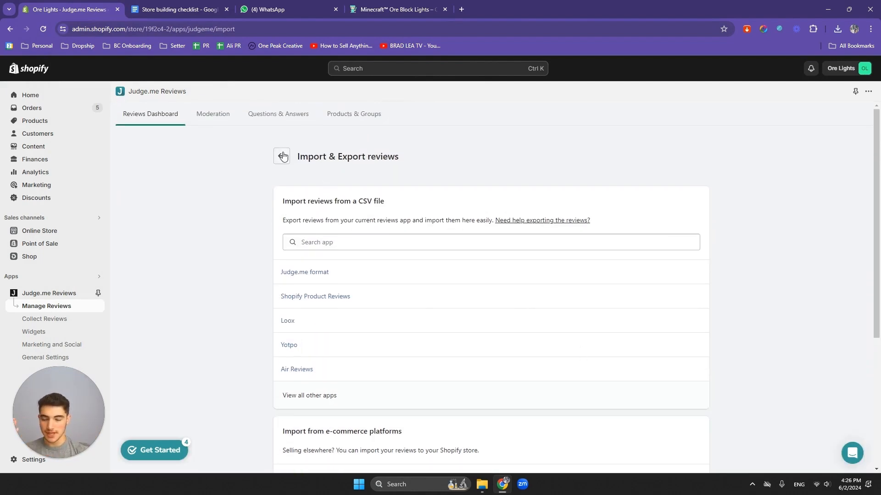
{"action": "left_click", "coordinate": [282, 156]}
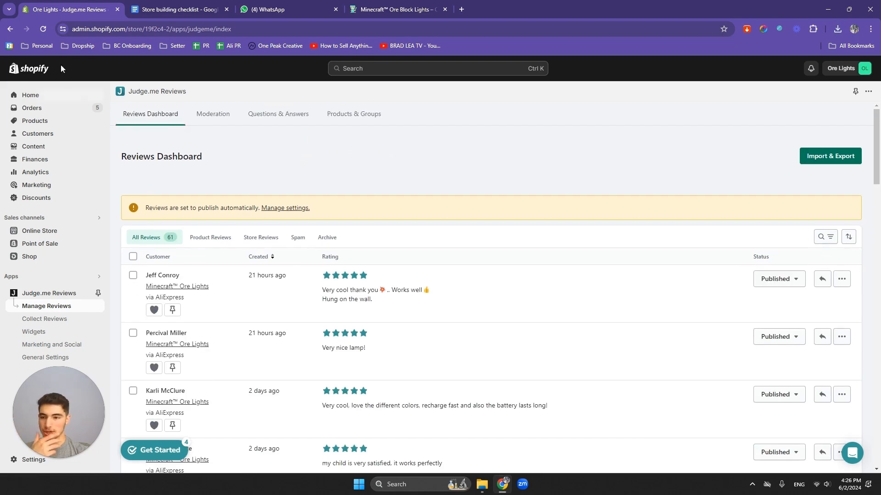
{"action": "left_click", "coordinate": [41, 31]}
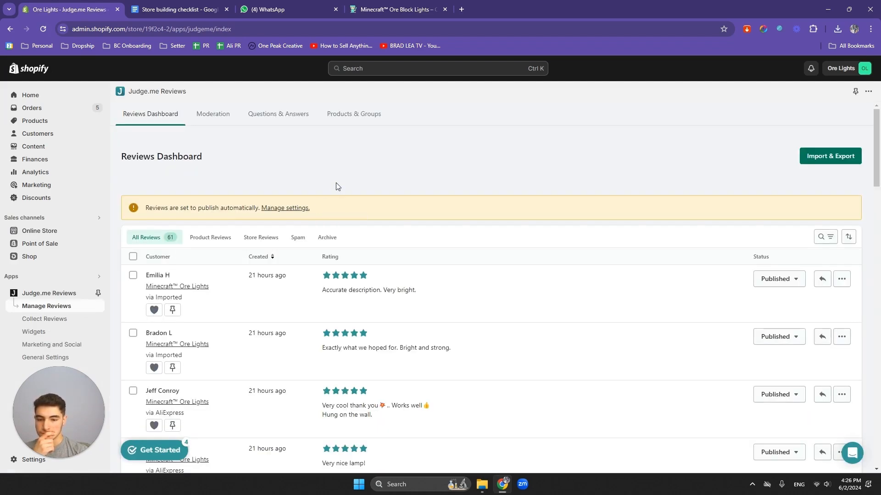
{"action": "scroll", "coordinate": [332, 186], "scroll_direction": "down", "scroll_amount": 4}
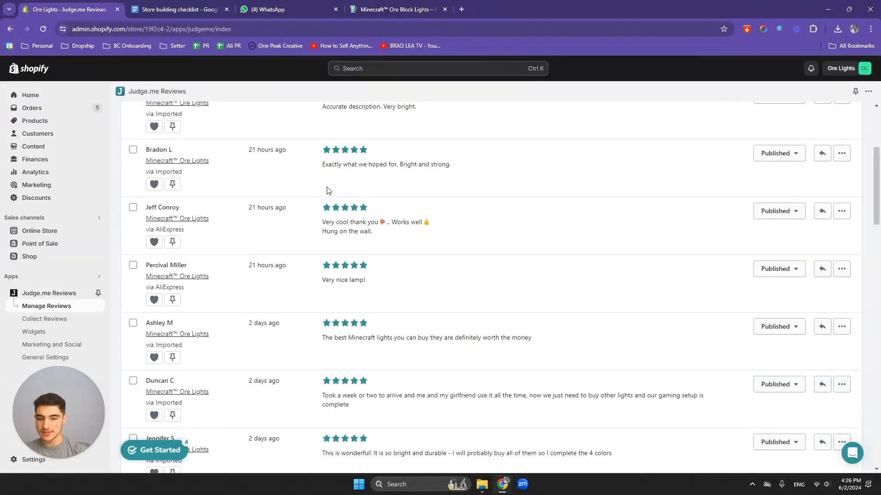
{"action": "scroll", "coordinate": [329, 190], "scroll_direction": "up", "scroll_amount": 3}
{"action": "scroll", "coordinate": [353, 246], "scroll_direction": "down", "scroll_amount": 5}
{"action": "scroll", "coordinate": [355, 242], "scroll_direction": "up", "scroll_amount": 4}
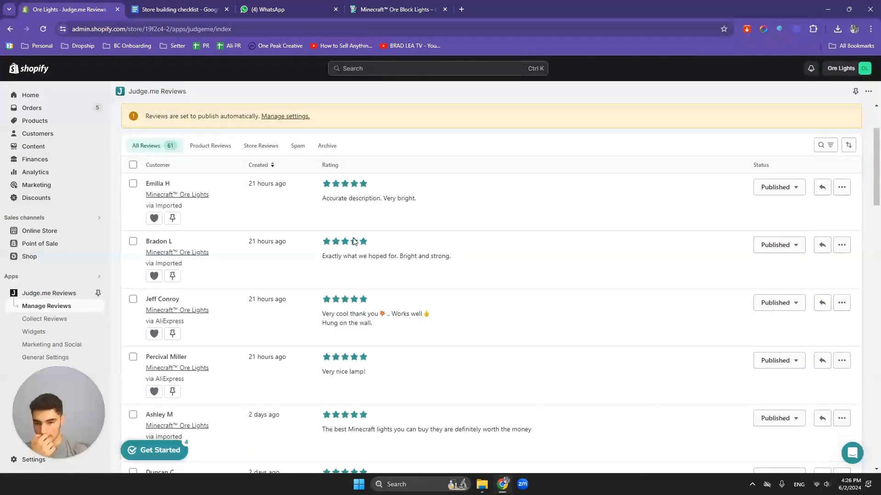
{"action": "scroll", "coordinate": [354, 240], "scroll_direction": "down", "scroll_amount": 5}
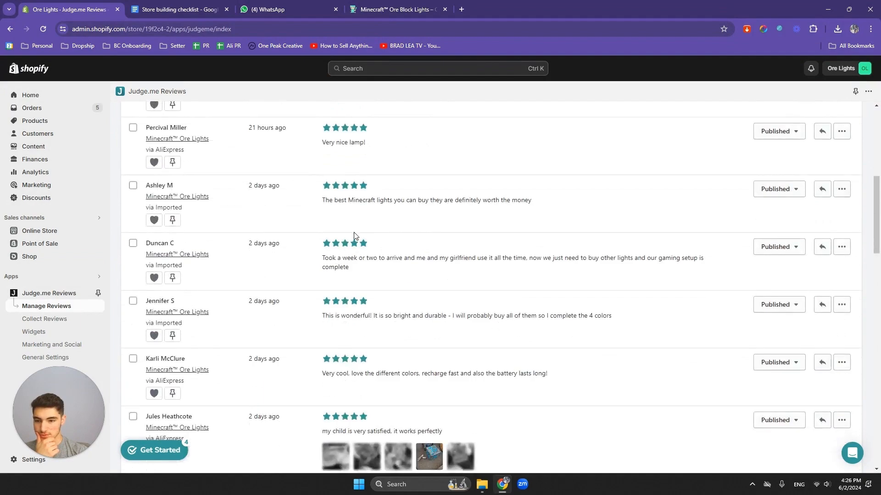
{"action": "scroll", "coordinate": [354, 234], "scroll_direction": "down", "scroll_amount": 6}
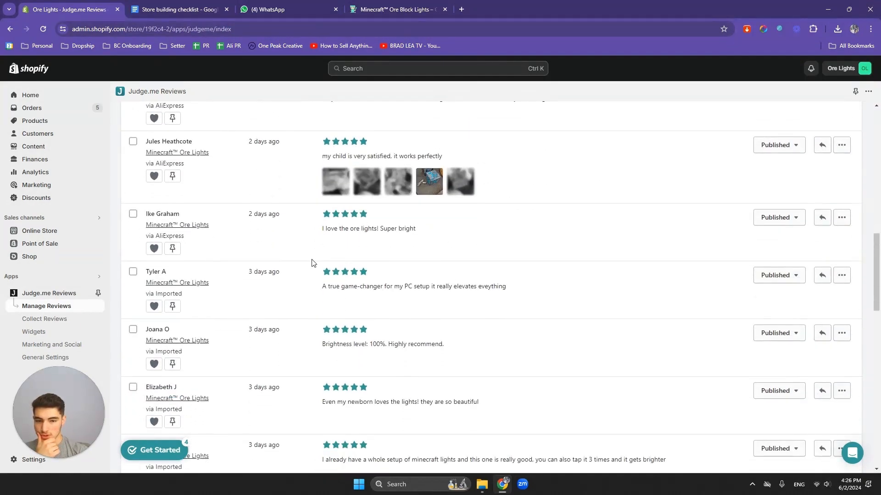
{"action": "scroll", "coordinate": [312, 262], "scroll_direction": "down", "scroll_amount": 10}
{"action": "scroll", "coordinate": [312, 260], "scroll_direction": "up", "scroll_amount": 14}
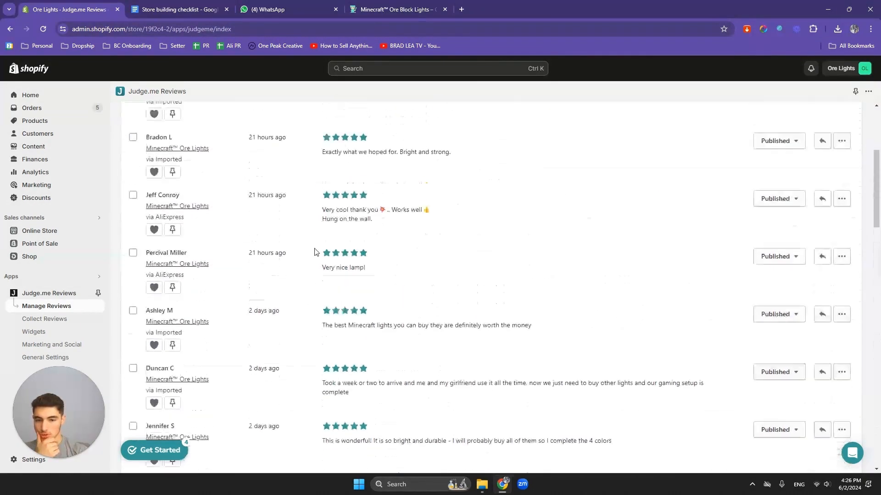
{"action": "scroll", "coordinate": [315, 252], "scroll_direction": "up", "scroll_amount": 4}
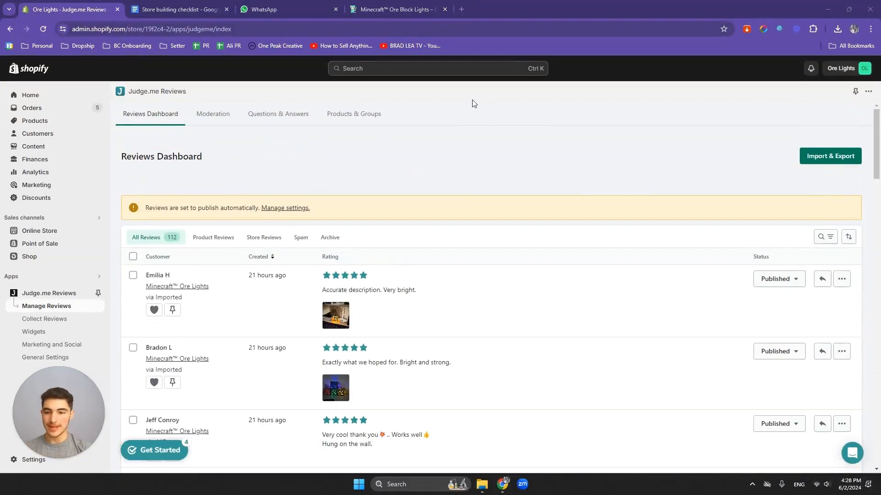
- Enlarge the photo attached to the "Accurate description. Very bright." review, close it, and check the review's text
{"action": "scroll", "coordinate": [397, 169], "scroll_direction": "down", "scroll_amount": 5}
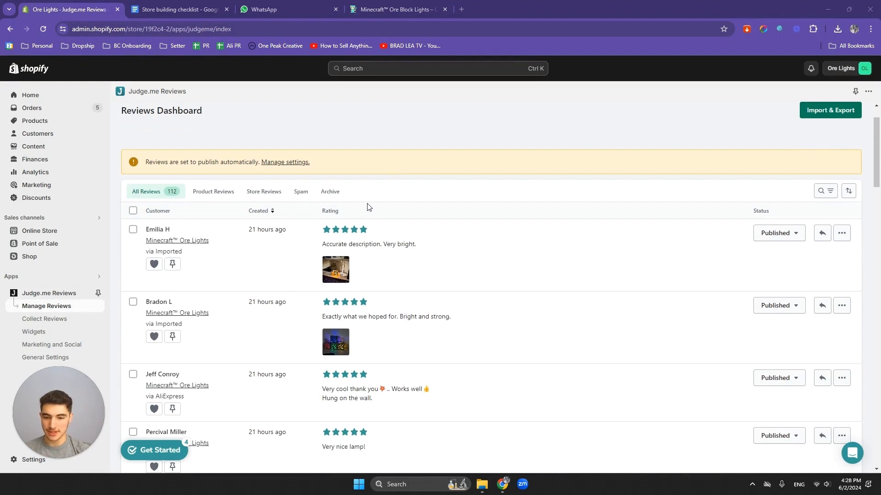
{"action": "scroll", "coordinate": [372, 216], "scroll_direction": "down", "scroll_amount": 3}
{"action": "scroll", "coordinate": [369, 225], "scroll_direction": "up", "scroll_amount": 8}
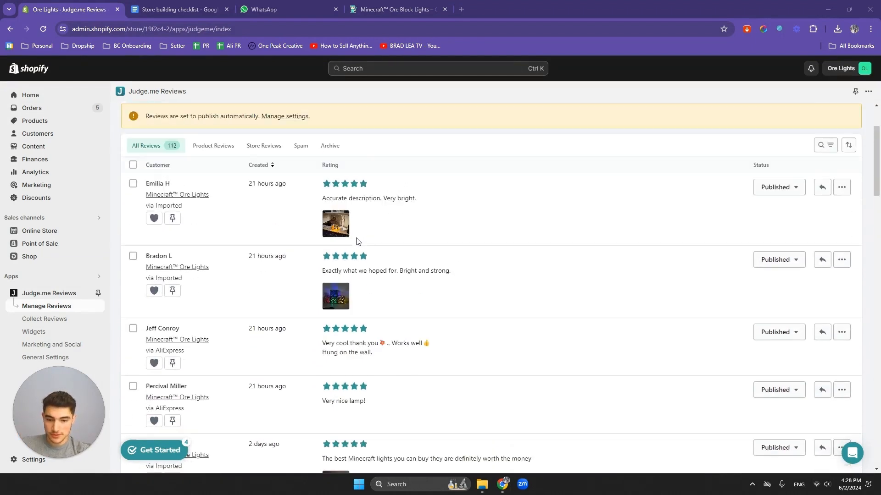
{"action": "left_click", "coordinate": [336, 227]}
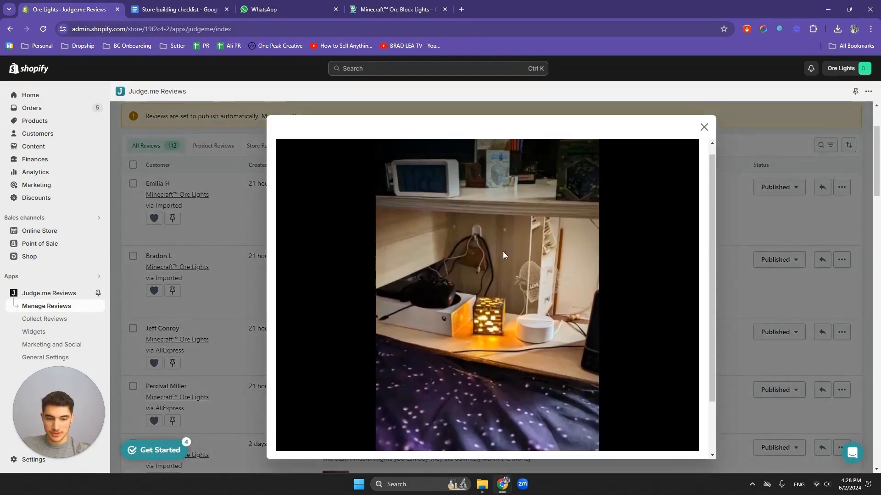
{"action": "left_click", "coordinate": [703, 127]}
{"action": "left_click_drag", "start_coordinate": [323, 198], "coordinate": [390, 200]}
{"action": "left_click", "coordinate": [361, 205]}
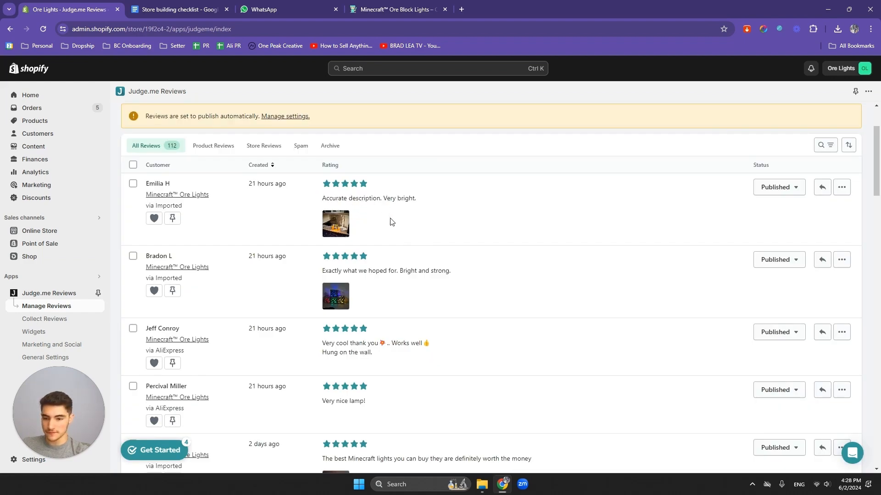
- Examine the photos attached to the other imported reviews further down the dashboard list
{"action": "scroll", "coordinate": [391, 222], "scroll_direction": "down", "scroll_amount": 6}
{"action": "scroll", "coordinate": [367, 211], "scroll_direction": "up", "scroll_amount": 8}
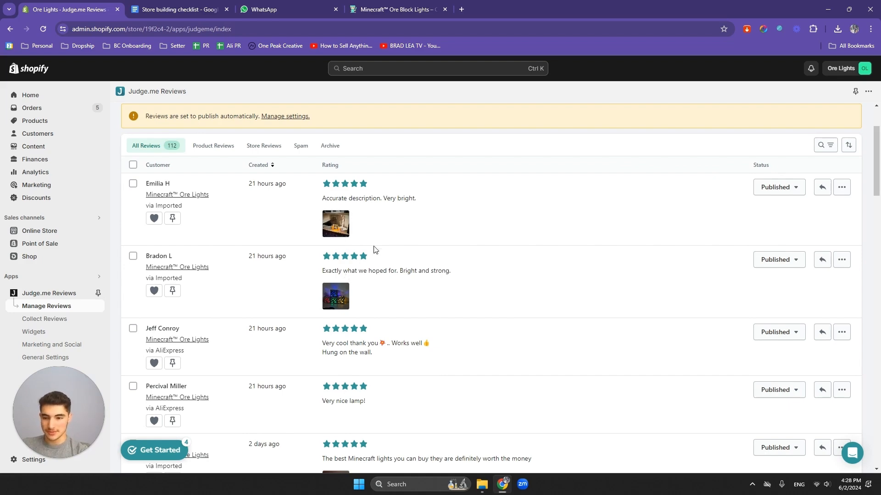
{"action": "scroll", "coordinate": [429, 235], "scroll_direction": "down", "scroll_amount": 1}
{"action": "scroll", "coordinate": [428, 234], "scroll_direction": "down", "scroll_amount": 15}
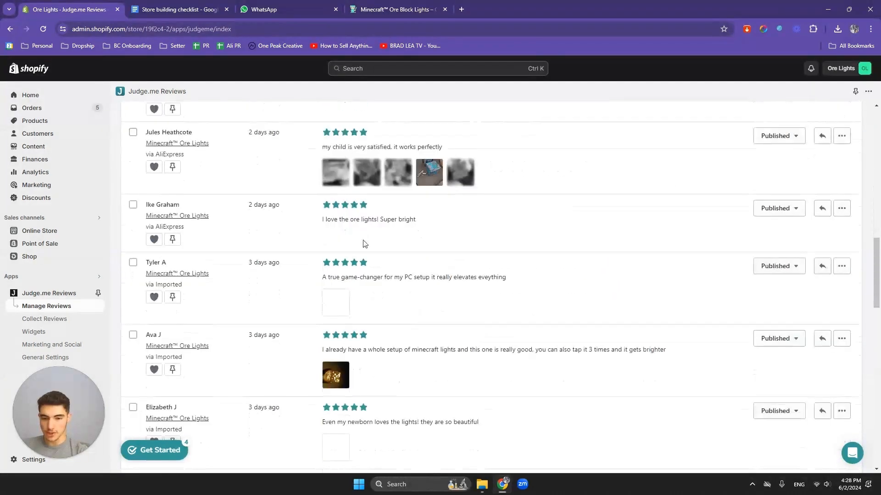
{"action": "scroll", "coordinate": [372, 216], "scroll_direction": "down", "scroll_amount": 6}
{"action": "scroll", "coordinate": [359, 252], "scroll_direction": "up", "scroll_amount": 15}
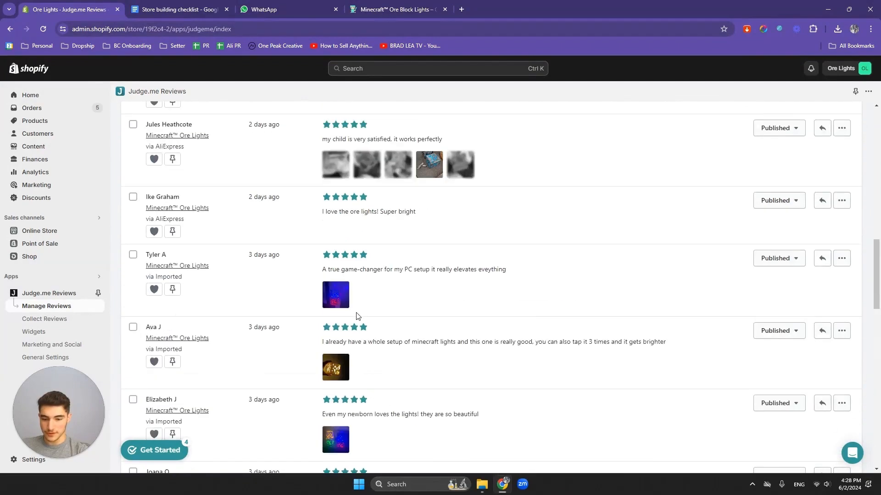
{"action": "scroll", "coordinate": [367, 267], "scroll_direction": "up", "scroll_amount": 6}
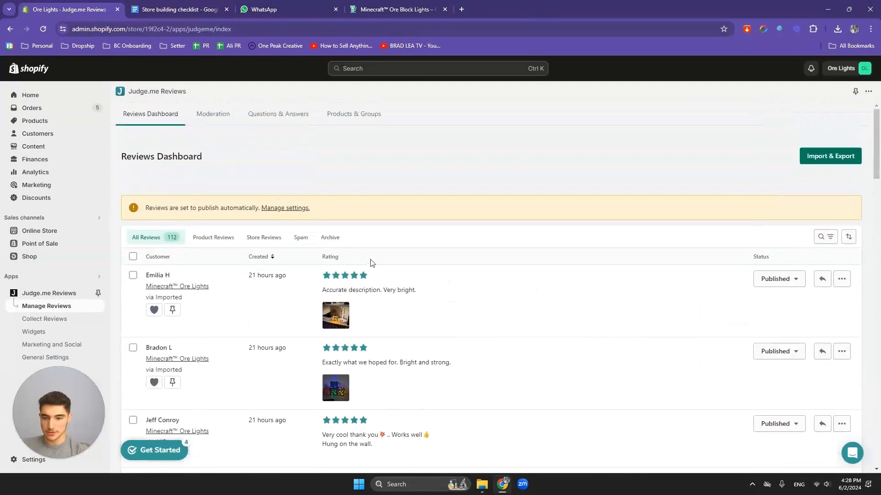
- Tick off "Edit theme (logos, colors, checkout)" under "When just switching a product" in the Store building checklist document
{"action": "left_click", "coordinate": [208, 13]}
{"action": "scroll", "coordinate": [342, 215], "scroll_direction": "down", "scroll_amount": 20}
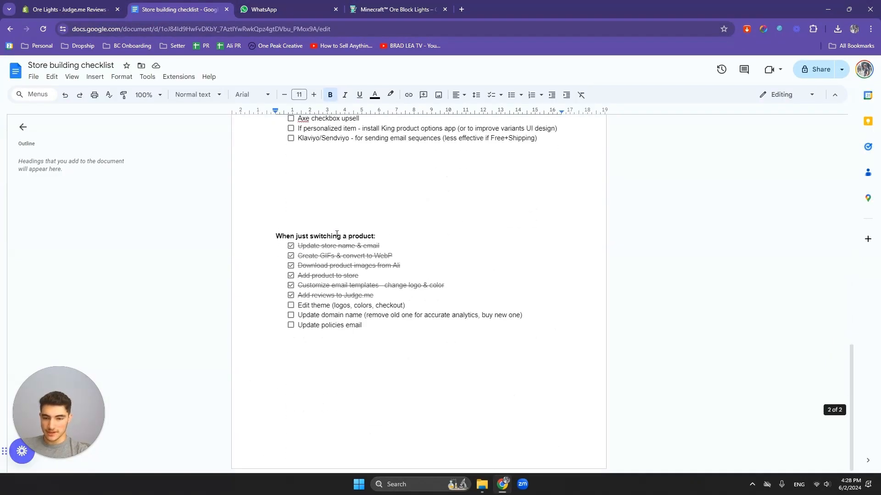
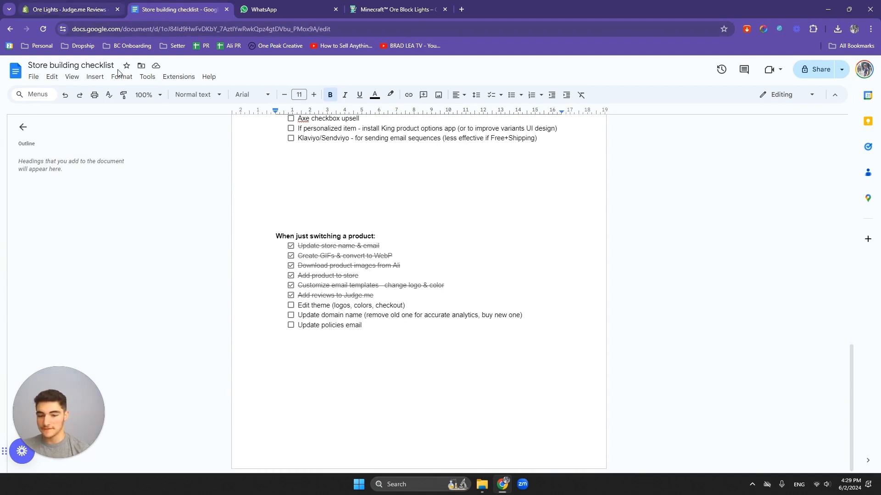
{"action": "left_click", "coordinate": [291, 306]}
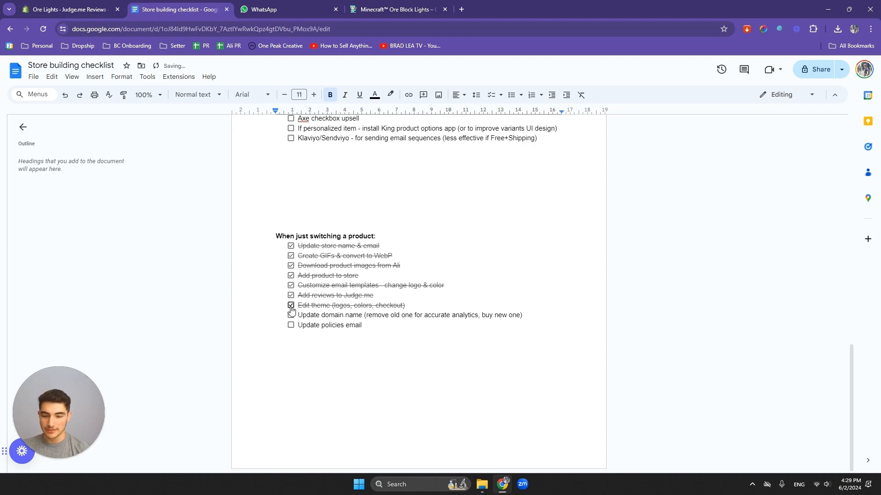
- Go back to the Shopify admin and open the current Shrine lite theme of the online store for customization
{"action": "left_click", "coordinate": [68, 10]}
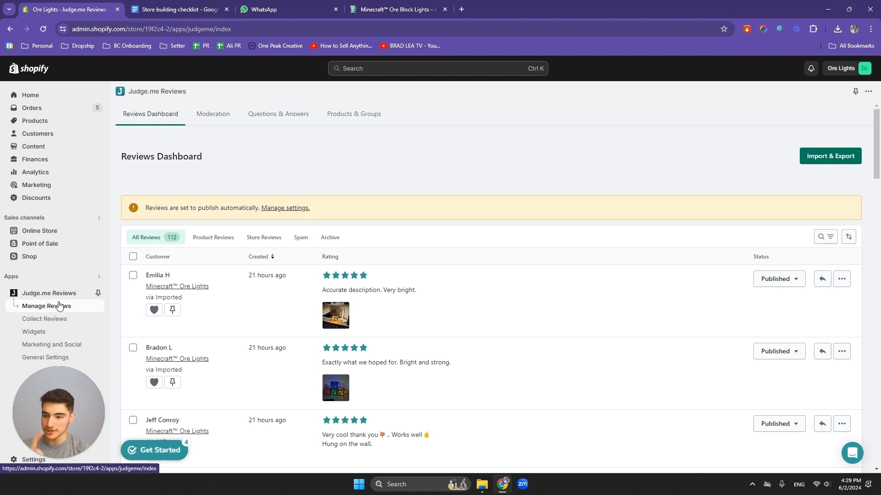
{"action": "left_click", "coordinate": [64, 232]}
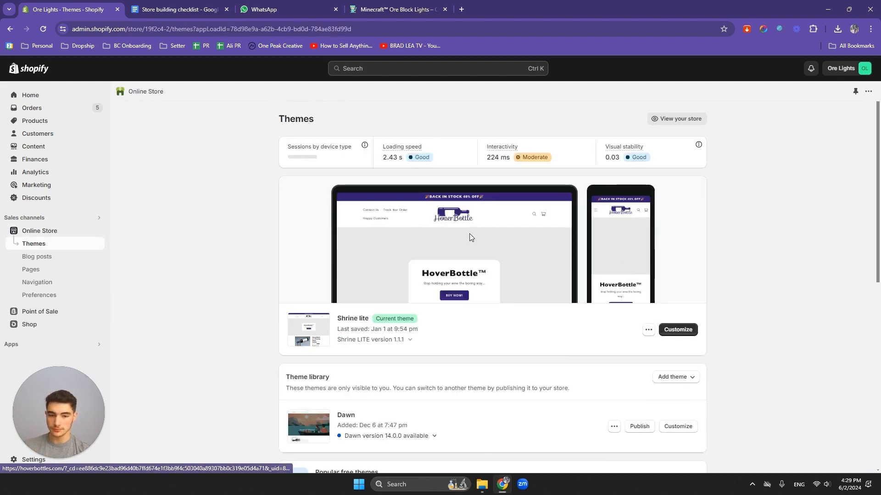
{"action": "scroll", "coordinate": [581, 226], "scroll_direction": "down", "scroll_amount": 3}
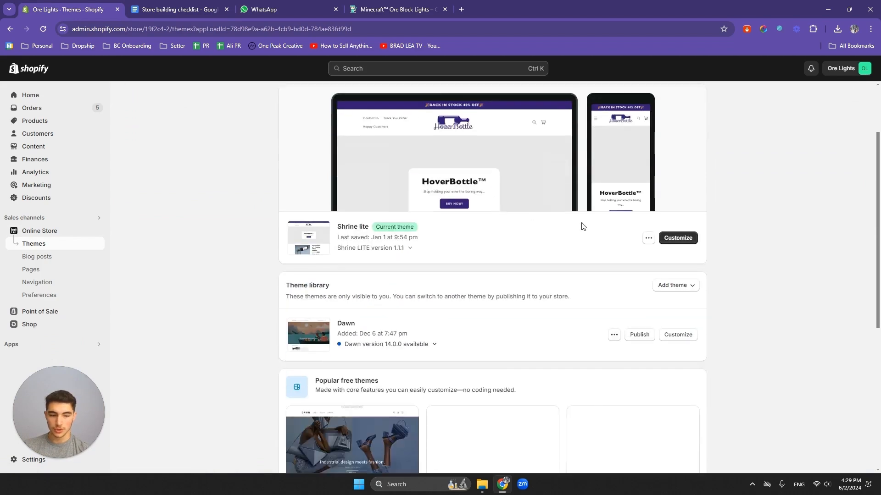
{"action": "left_click", "coordinate": [674, 238]}
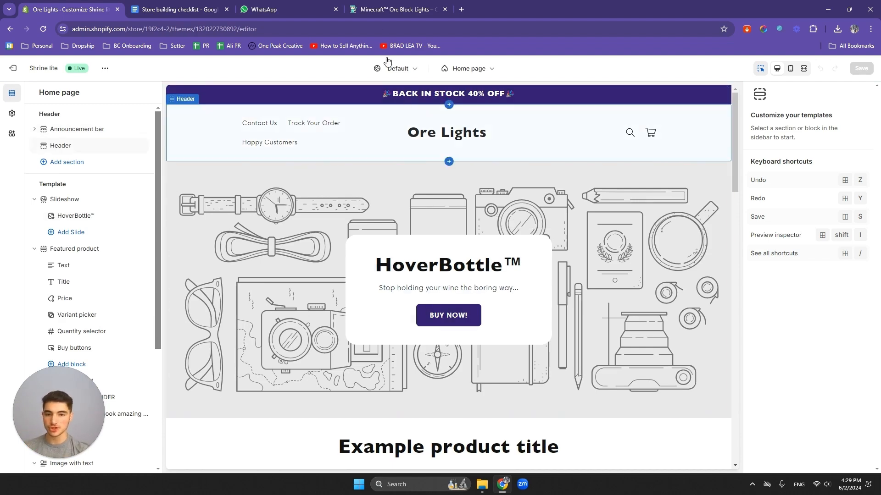
- Check the Minecraft Ore Block Lights reference page, and review the home page's announcement and header settings in the theme editor
{"action": "left_click", "coordinate": [400, 9]}
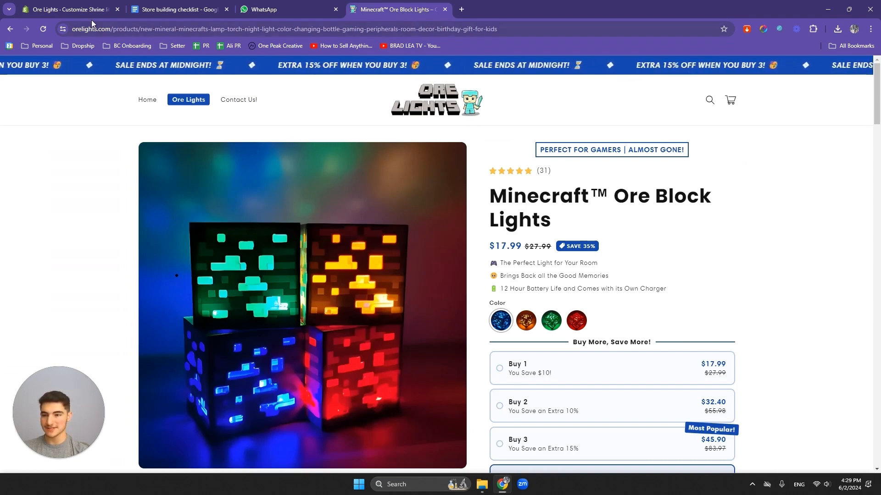
{"action": "left_click", "coordinate": [75, 13]}
{"action": "left_click", "coordinate": [479, 94]}
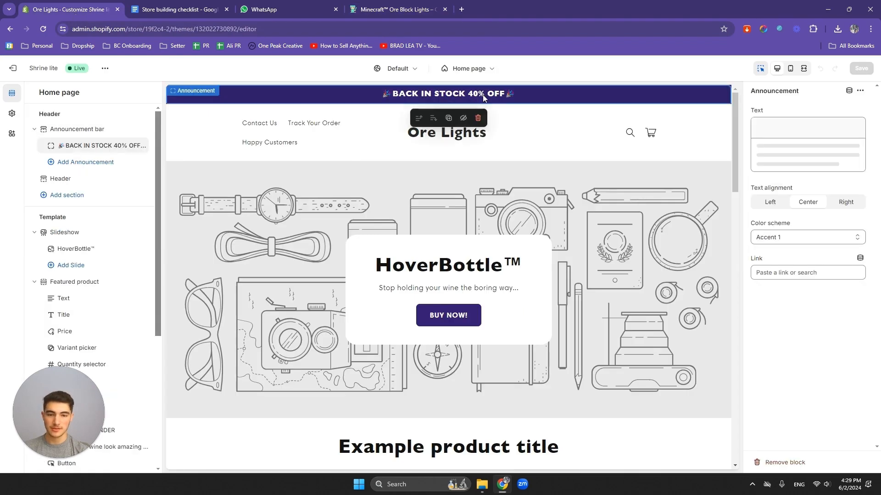
{"action": "left_click", "coordinate": [422, 145]}
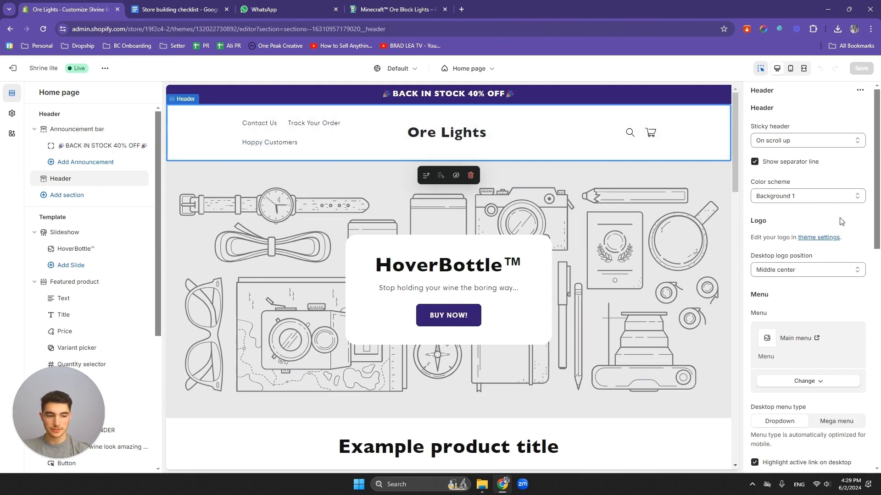
{"action": "scroll", "coordinate": [804, 192], "scroll_direction": "down", "scroll_amount": 12}
{"action": "scroll", "coordinate": [808, 171], "scroll_direction": "down", "scroll_amount": 3}
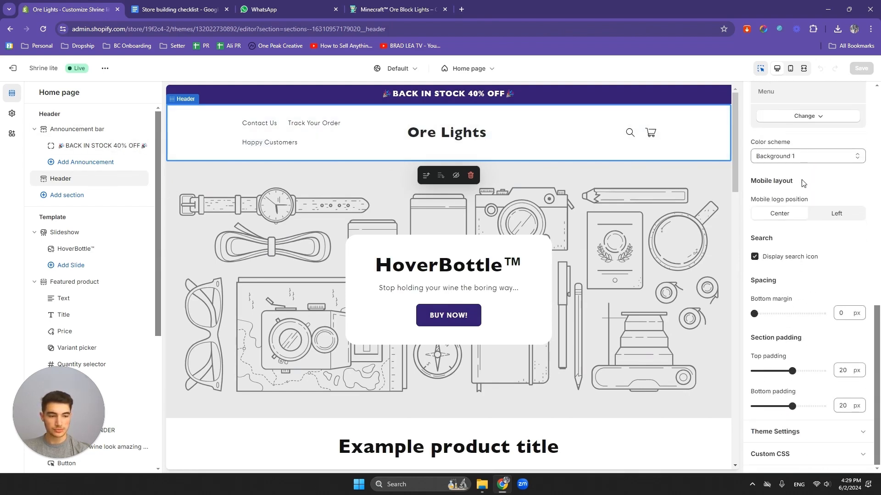
{"action": "scroll", "coordinate": [807, 183], "scroll_direction": "up", "scroll_amount": 15}
- Open the theme settings and look through the Authentication, Help and Security sections
{"action": "left_click", "coordinate": [12, 114]}
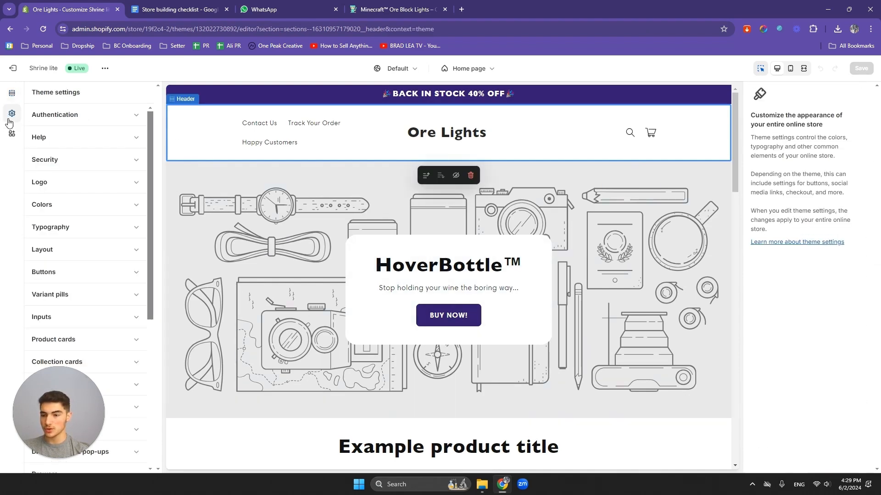
{"action": "left_click", "coordinate": [112, 117]}
{"action": "left_click", "coordinate": [112, 119]}
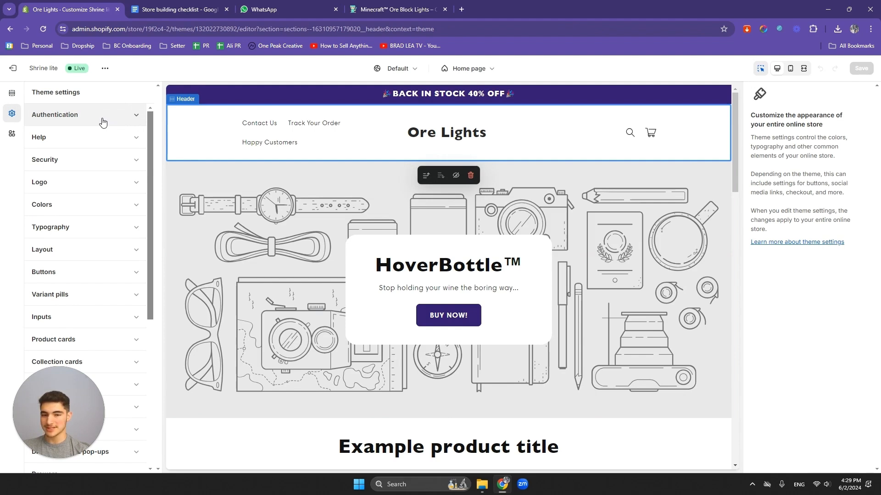
{"action": "left_click", "coordinate": [104, 140]}
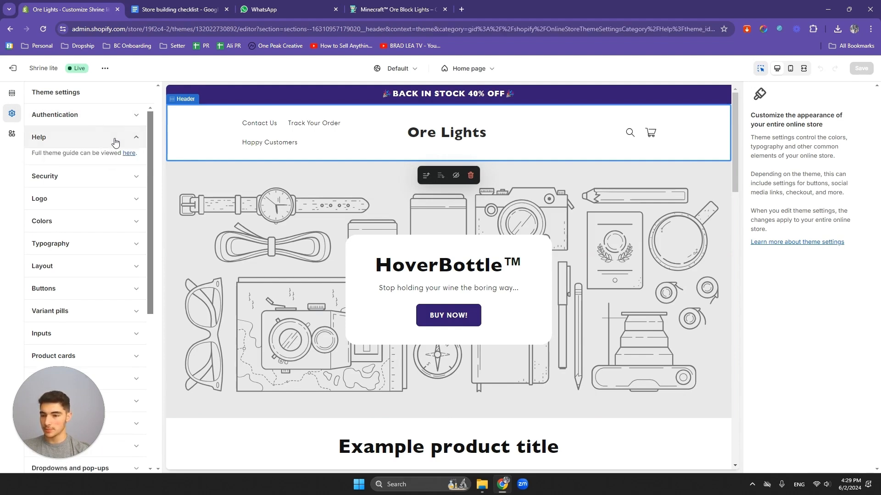
{"action": "left_click", "coordinate": [113, 142]}
{"action": "left_click", "coordinate": [106, 163]}
{"action": "left_click", "coordinate": [115, 163]}
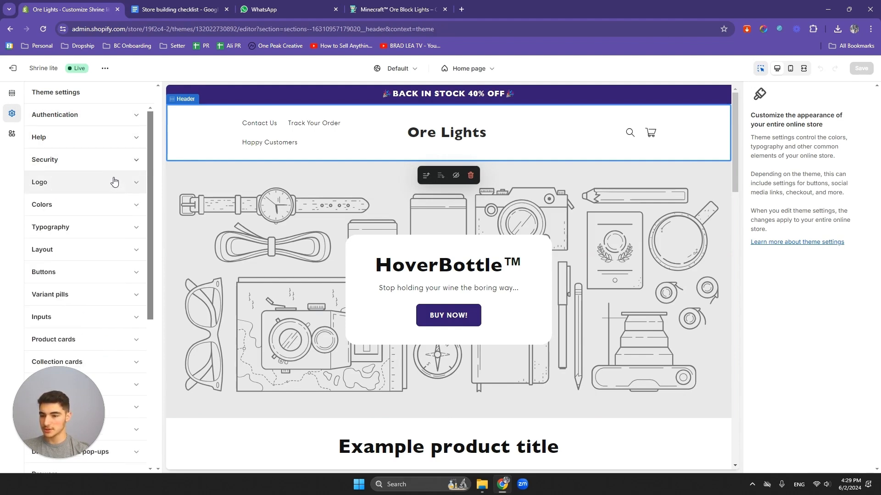
- Set the theme's logo to the ORelights_logo_PNG image from the store's files
{"action": "left_click", "coordinate": [105, 187]}
{"action": "scroll", "coordinate": [105, 188], "scroll_direction": "down", "scroll_amount": 2}
{"action": "left_click", "coordinate": [94, 133]}
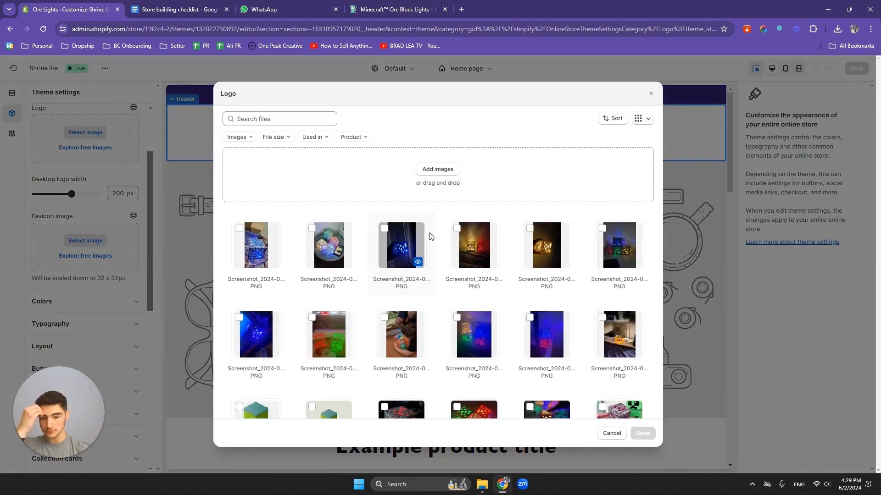
{"action": "scroll", "coordinate": [415, 228], "scroll_direction": "down", "scroll_amount": 3}
{"action": "left_click", "coordinate": [256, 202]}
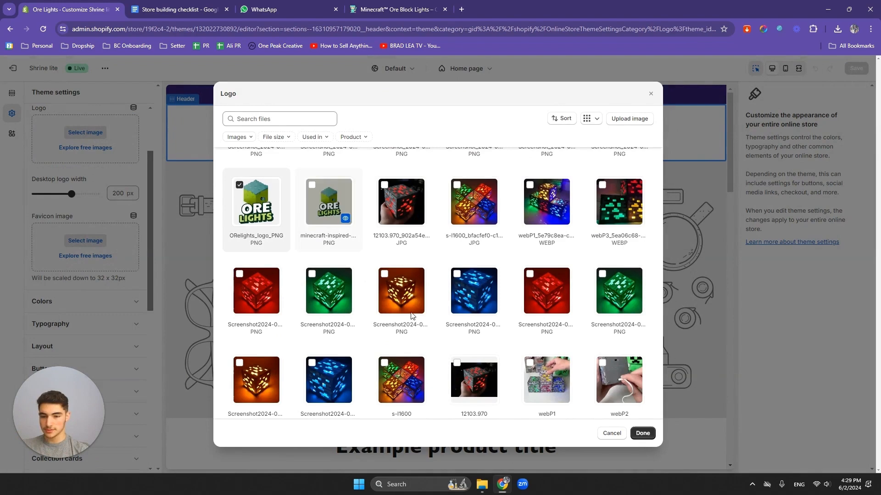
{"action": "left_click", "coordinate": [642, 433]}
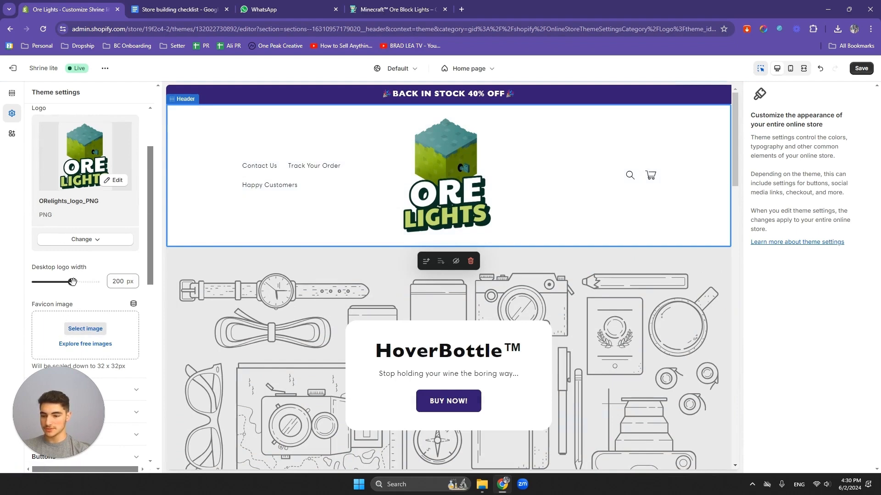
- Set the desktop logo width to 60 px, judging the header logo in the mobile preview
{"action": "left_click_drag", "start_coordinate": [72, 281], "coordinate": [48, 283]}
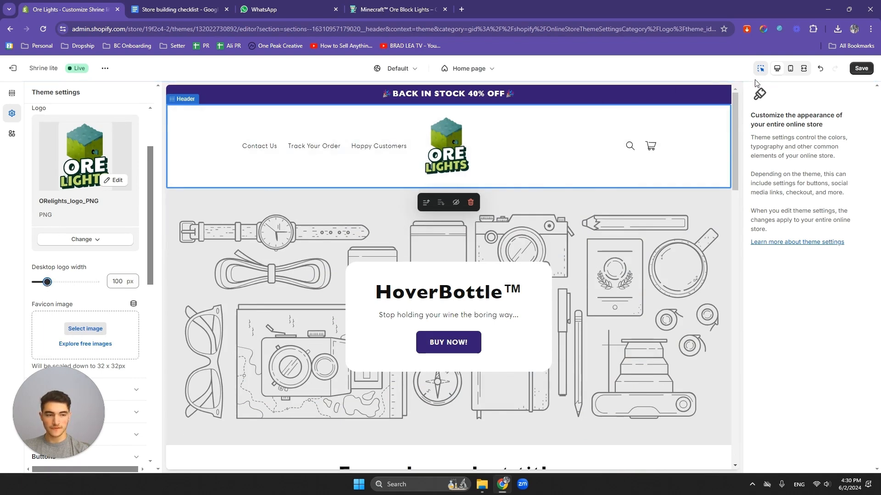
{"action": "left_click", "coordinate": [790, 69]}
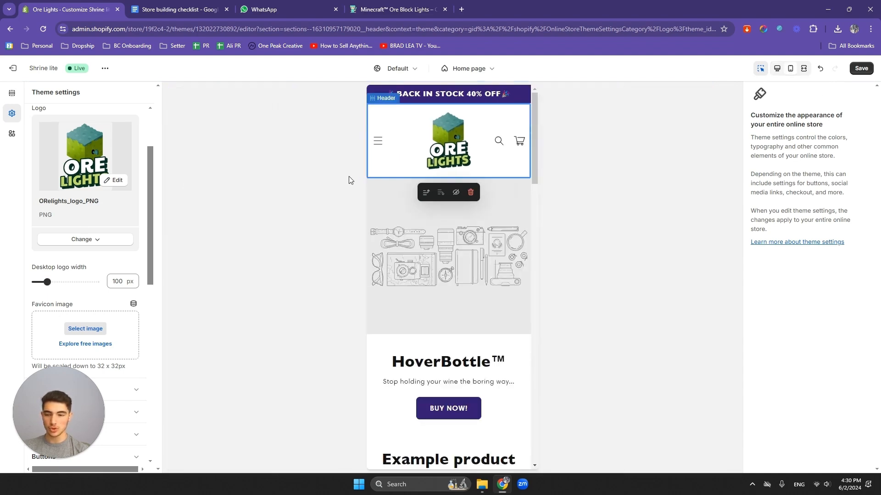
{"action": "left_click_drag", "start_coordinate": [49, 280], "coordinate": [50, 281]}
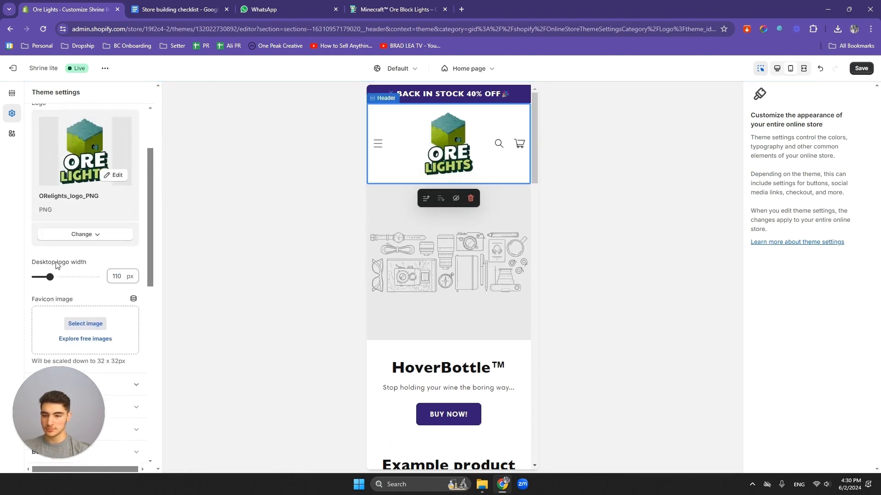
{"action": "left_click_drag", "start_coordinate": [49, 281], "coordinate": [40, 282]}
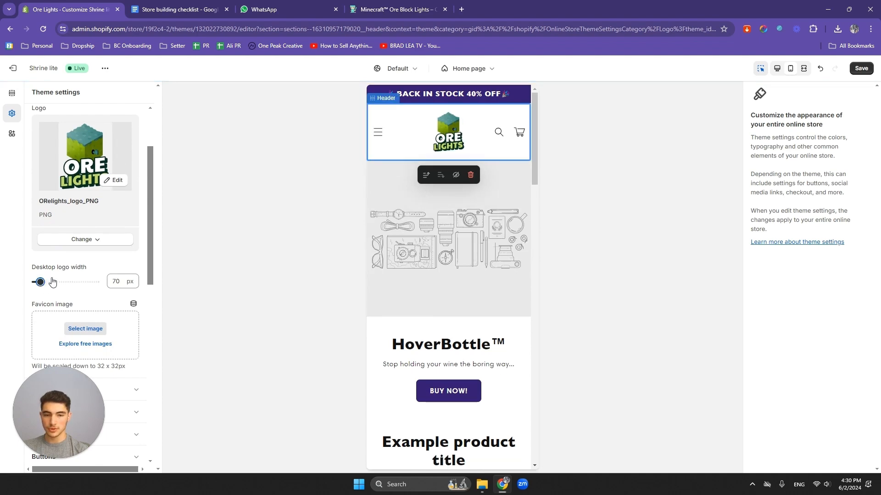
{"action": "left_click_drag", "start_coordinate": [39, 282], "coordinate": [37, 282]}
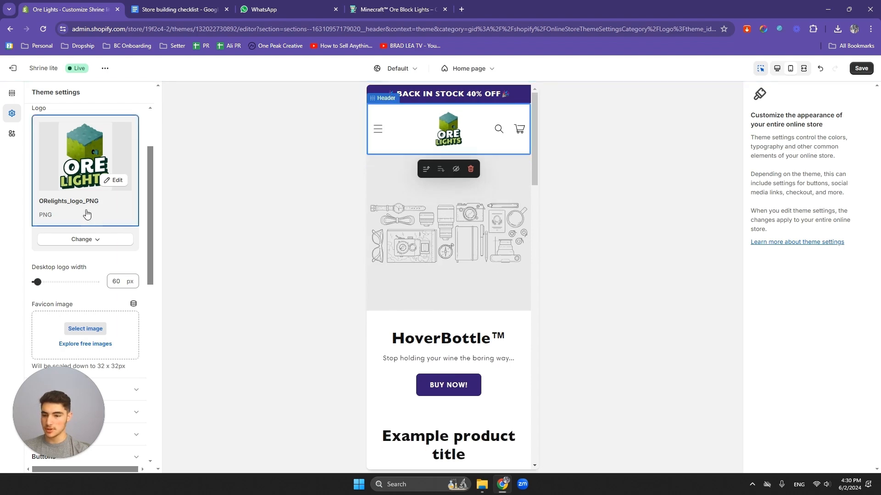
- Upload Screenshot_2024-06-02_163838-transformed (1) from the Desktop's Ore Lights folder as the favicon image, and look at the reference store's favicon
{"action": "scroll", "coordinate": [75, 220], "scroll_direction": "down", "scroll_amount": 3}
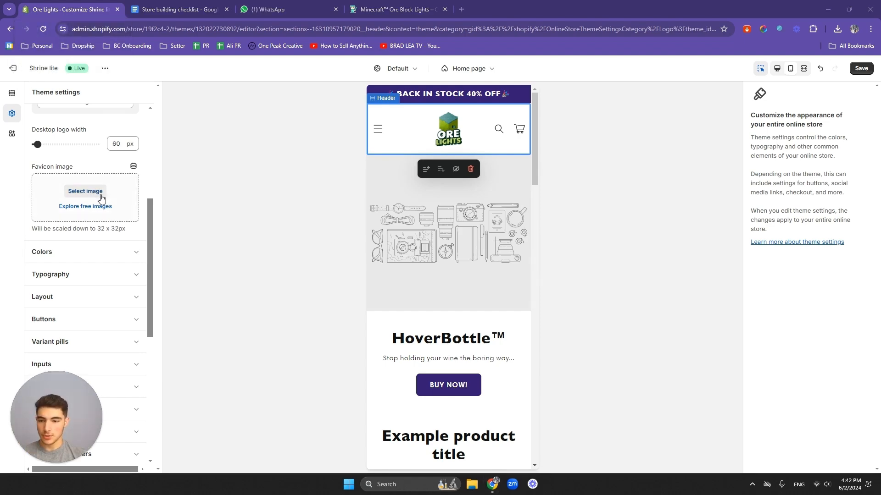
{"action": "left_click", "coordinate": [87, 191]}
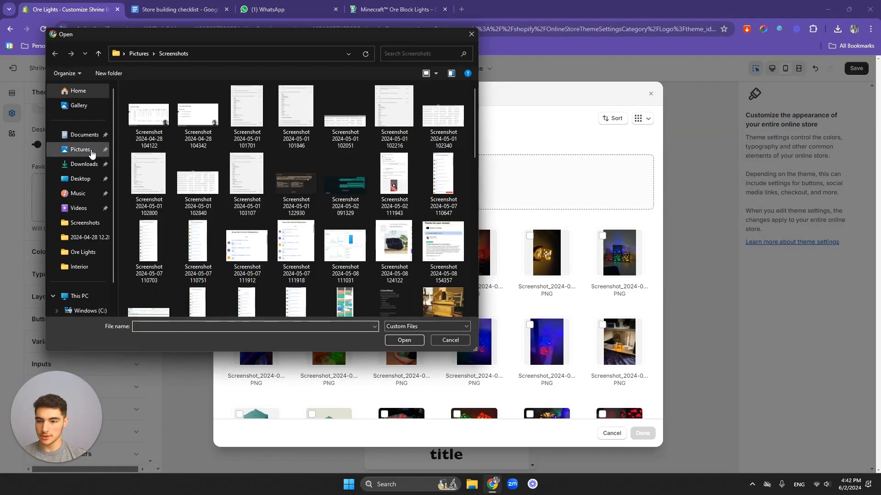
{"action": "left_click", "coordinate": [92, 178]}
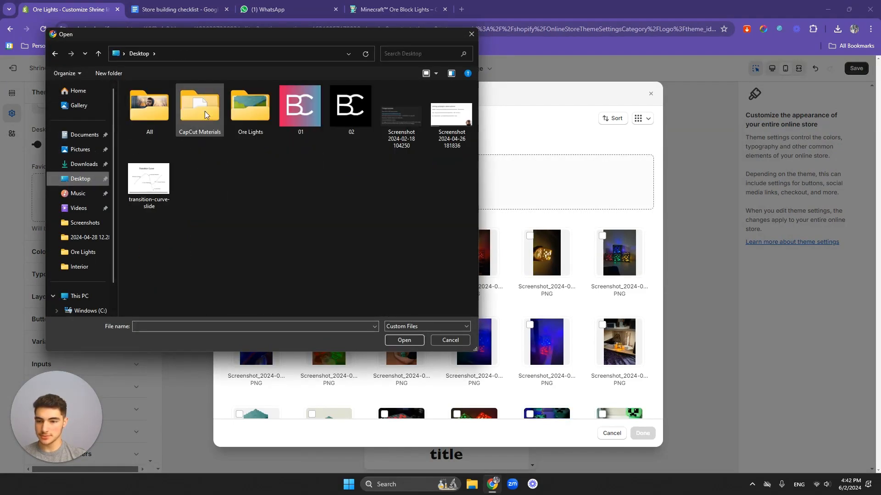
{"action": "double_click", "coordinate": [245, 117]}
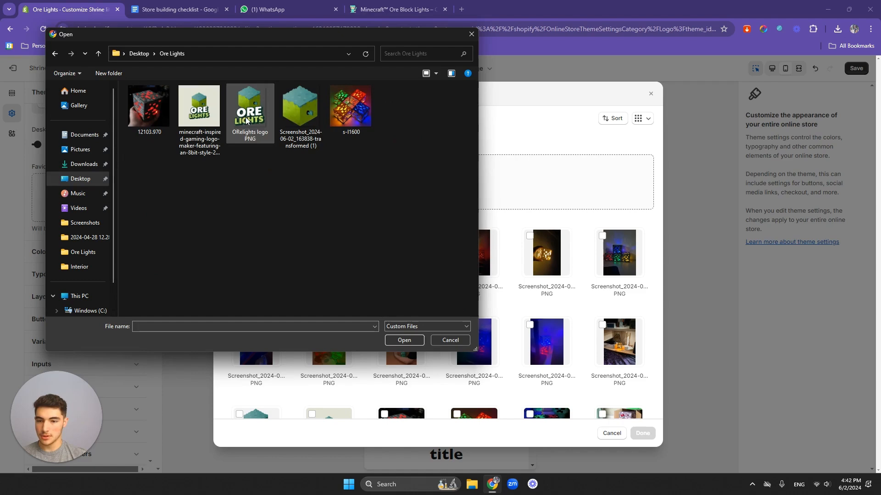
{"action": "double_click", "coordinate": [301, 106]}
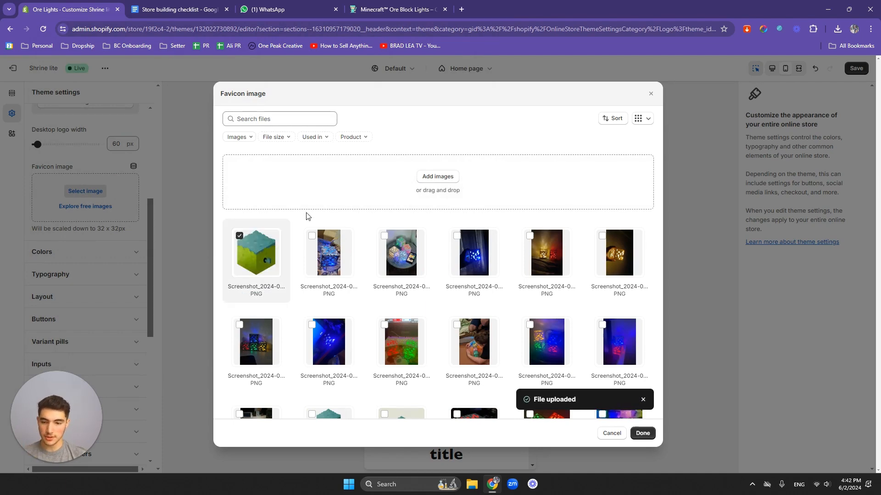
{"action": "left_click", "coordinate": [642, 434]}
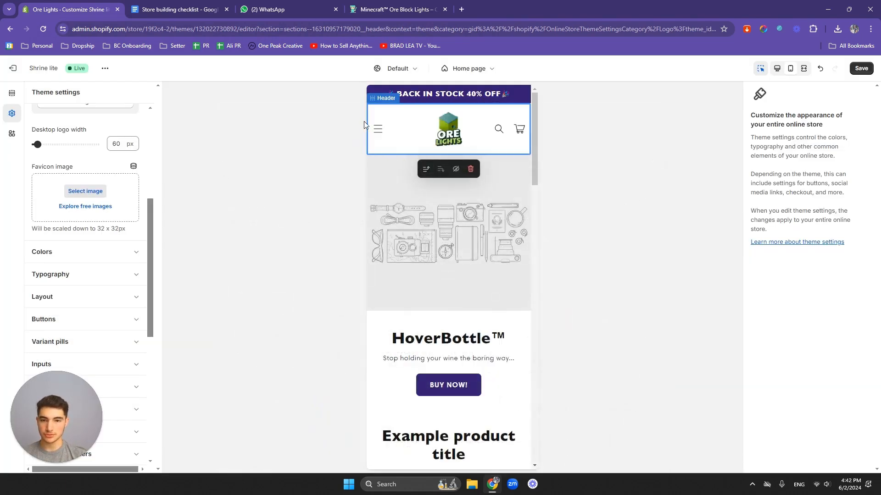
{"action": "left_click", "coordinate": [371, 14]}
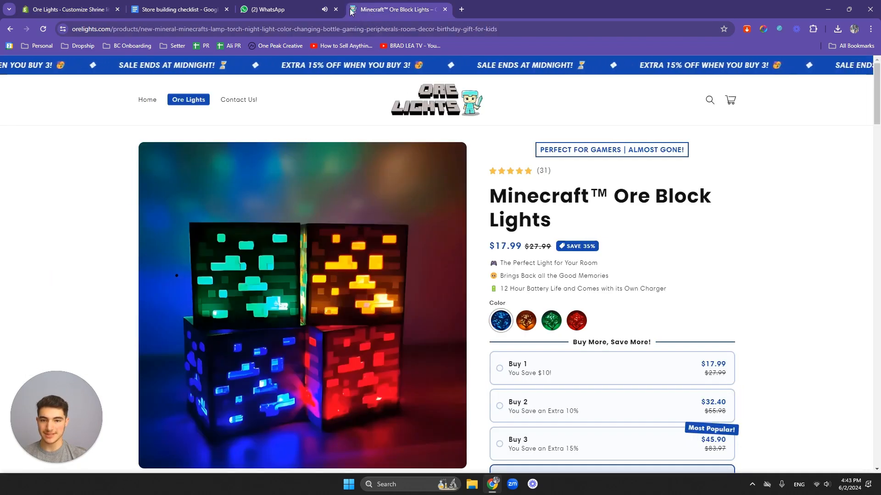
{"action": "left_click", "coordinate": [92, 10]}
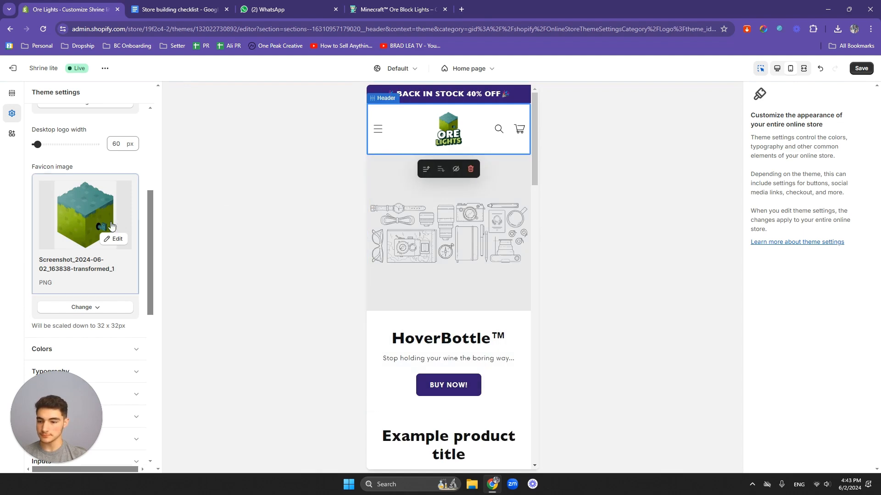
- Set the theme's Accent 1 primary color to #89B409, using the hex code from the clipboard history
{"action": "scroll", "coordinate": [96, 231], "scroll_direction": "down", "scroll_amount": 5}
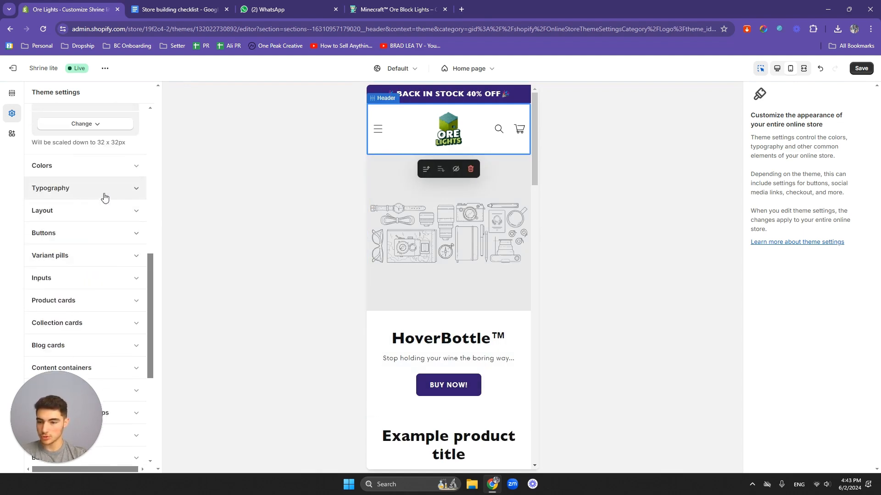
{"action": "left_click", "coordinate": [99, 166]}
{"action": "scroll", "coordinate": [96, 183], "scroll_direction": "up", "scroll_amount": 10}
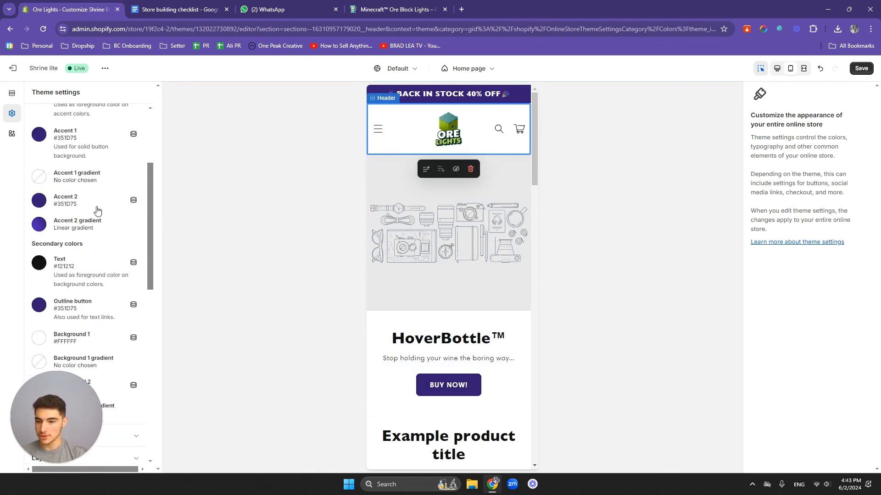
{"action": "scroll", "coordinate": [92, 215], "scroll_direction": "down", "scroll_amount": 2}
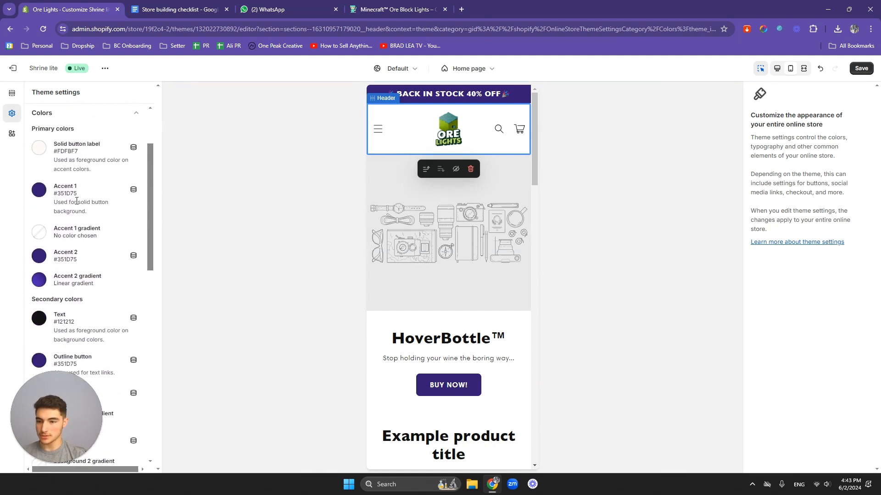
{"action": "left_click", "coordinate": [42, 194]}
{"action": "key", "text": "super+v"}
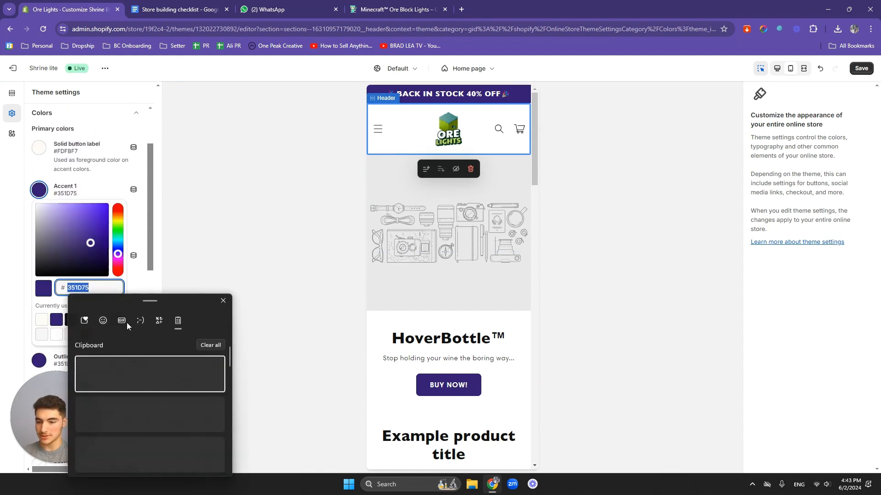
{"action": "scroll", "coordinate": [163, 366], "scroll_direction": "down", "scroll_amount": 5}
{"action": "scroll", "coordinate": [170, 379], "scroll_direction": "up", "scroll_amount": 2}
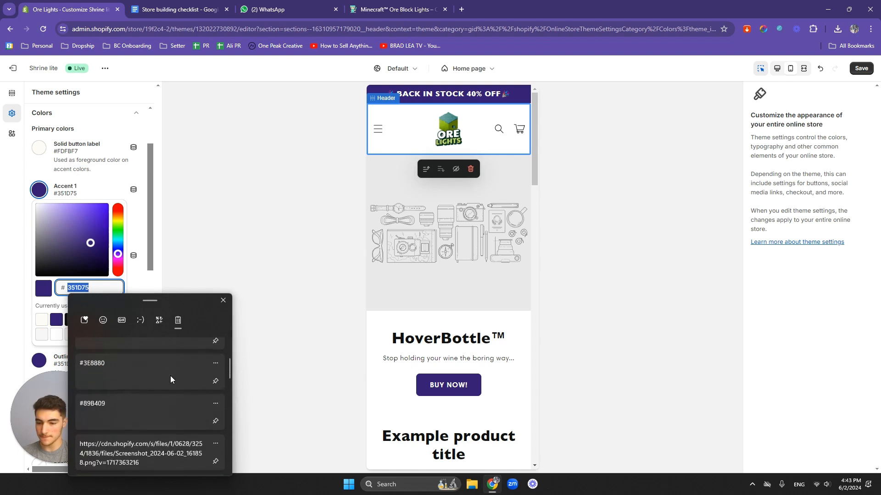
{"action": "scroll", "coordinate": [152, 381], "scroll_direction": "down", "scroll_amount": 5}
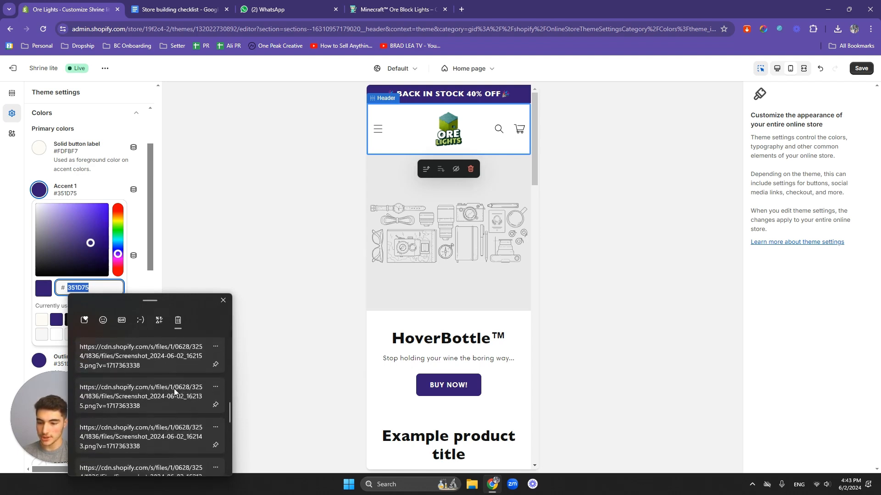
{"action": "scroll", "coordinate": [170, 414], "scroll_direction": "up", "scroll_amount": 5}
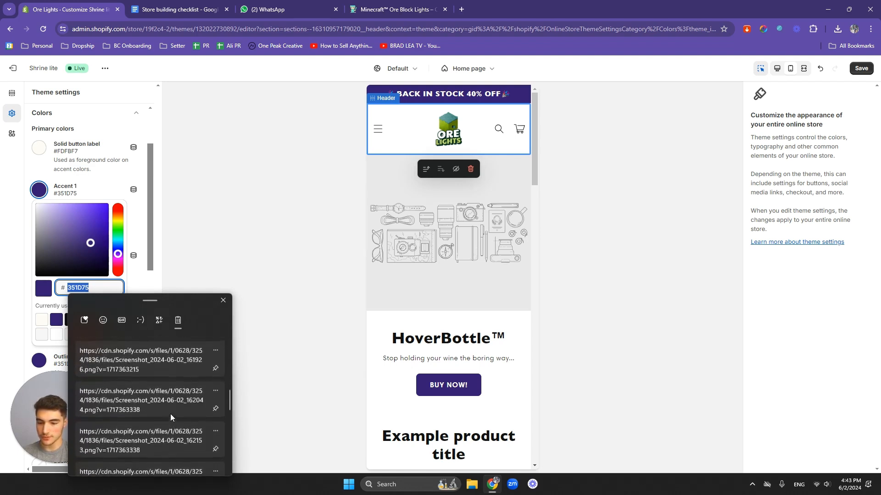
{"action": "scroll", "coordinate": [170, 415], "scroll_direction": "down", "scroll_amount": 1}
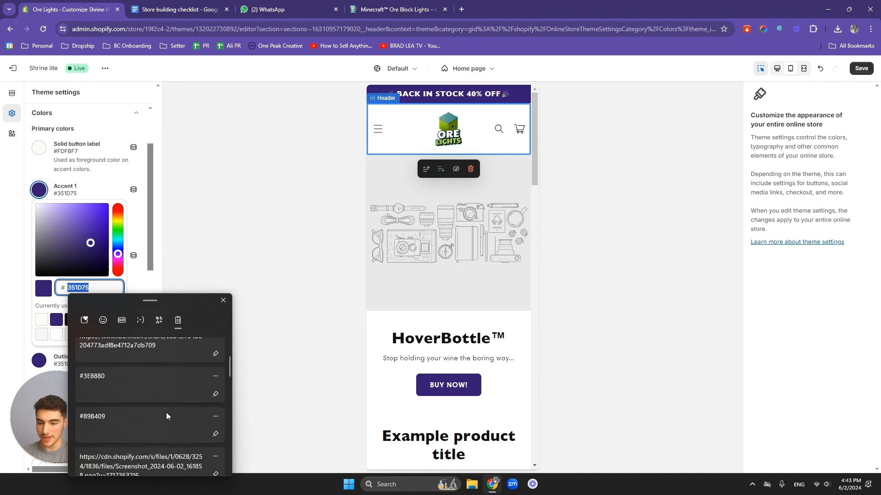
{"action": "left_click", "coordinate": [133, 423]}
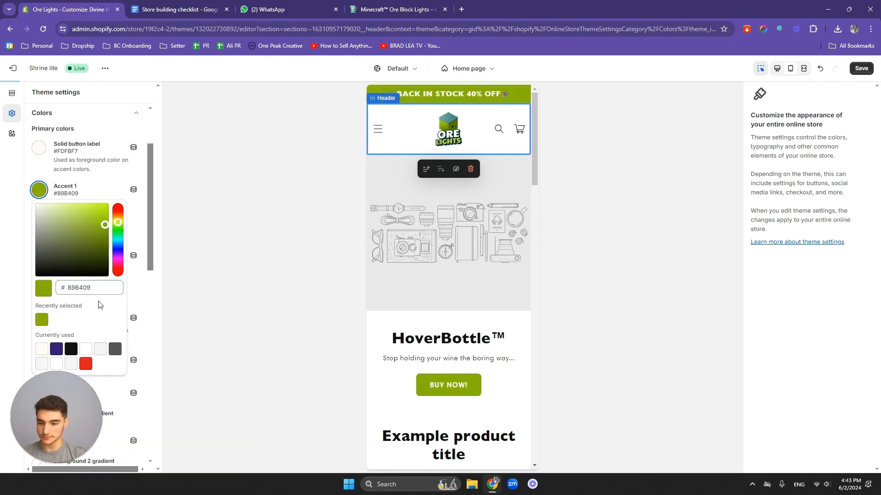
{"action": "left_click", "coordinate": [4, 271]}
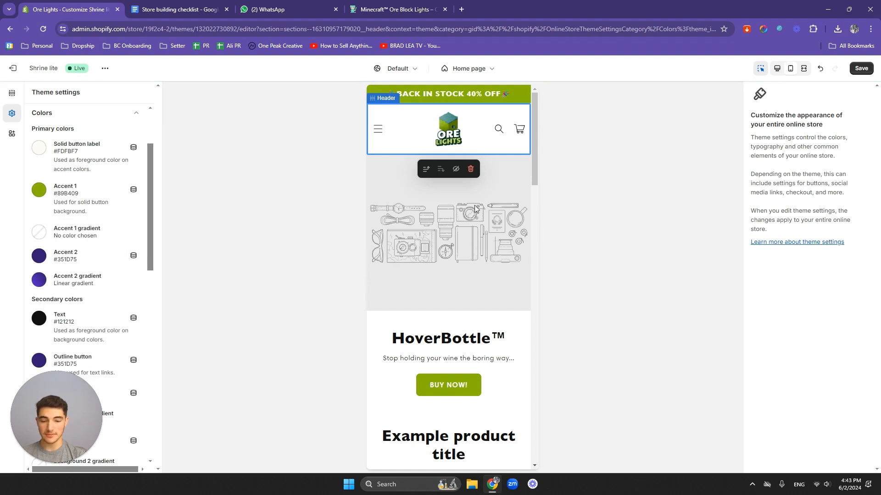
- Set the Accent 1 color to #3E8880 using the hex code from the clipboard history, and compare with the reference store
{"action": "left_click", "coordinate": [39, 189]}
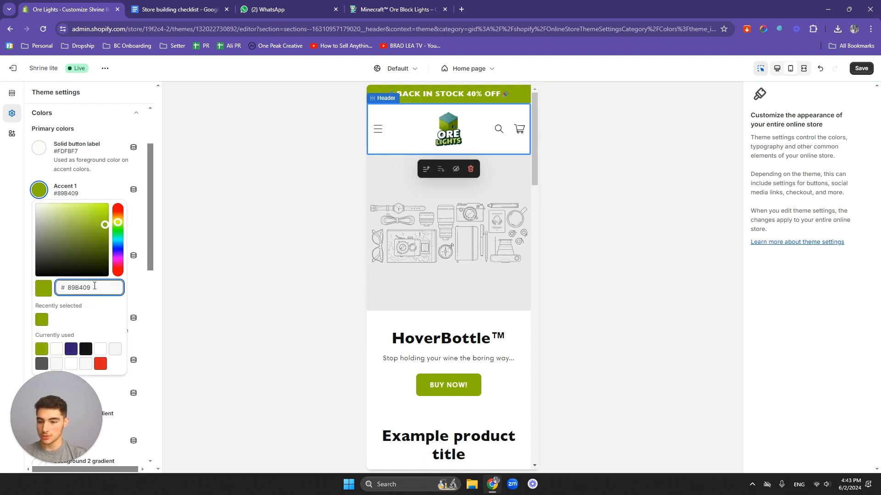
{"action": "key", "text": "super+v"}
{"action": "scroll", "coordinate": [174, 406], "scroll_direction": "down", "scroll_amount": 2}
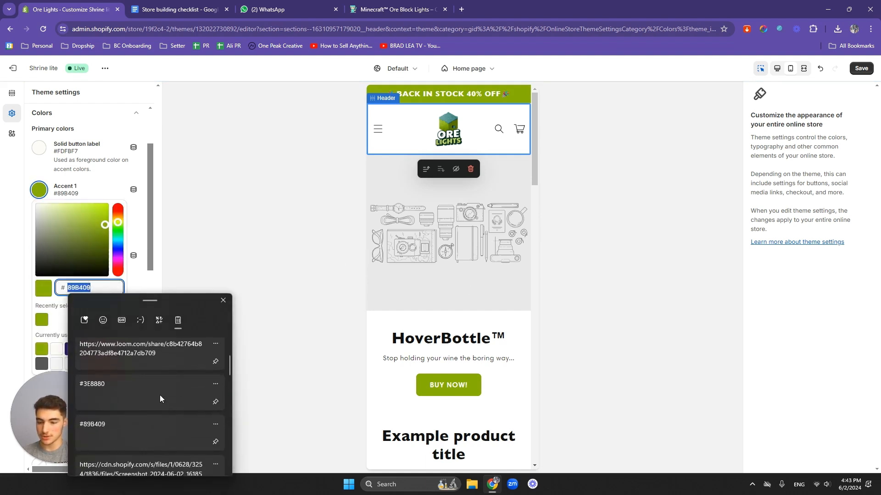
{"action": "left_click", "coordinate": [159, 395]}
{"action": "left_click", "coordinate": [90, 302]}
{"action": "left_click", "coordinate": [9, 243]}
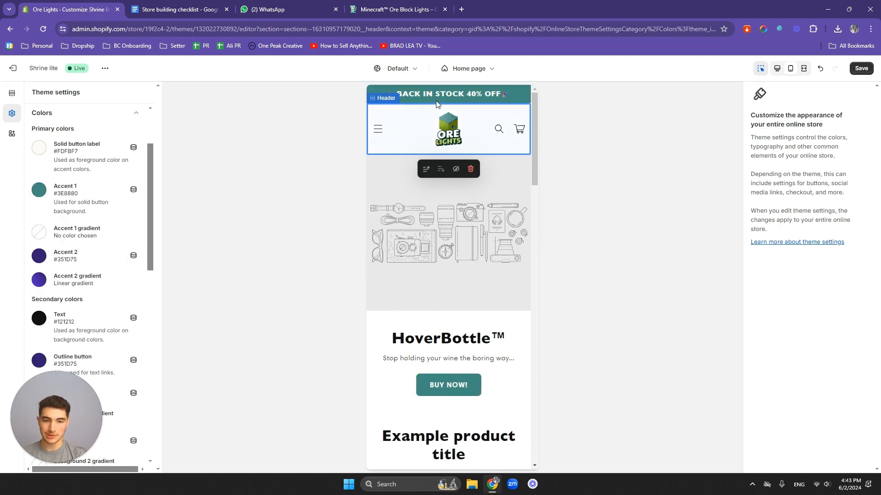
{"action": "left_click", "coordinate": [366, 8]}
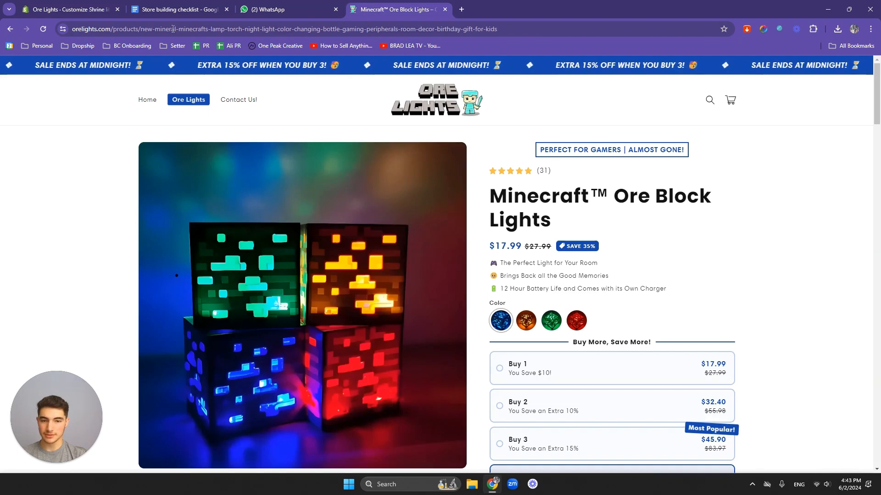
{"action": "left_click", "coordinate": [59, 11]}
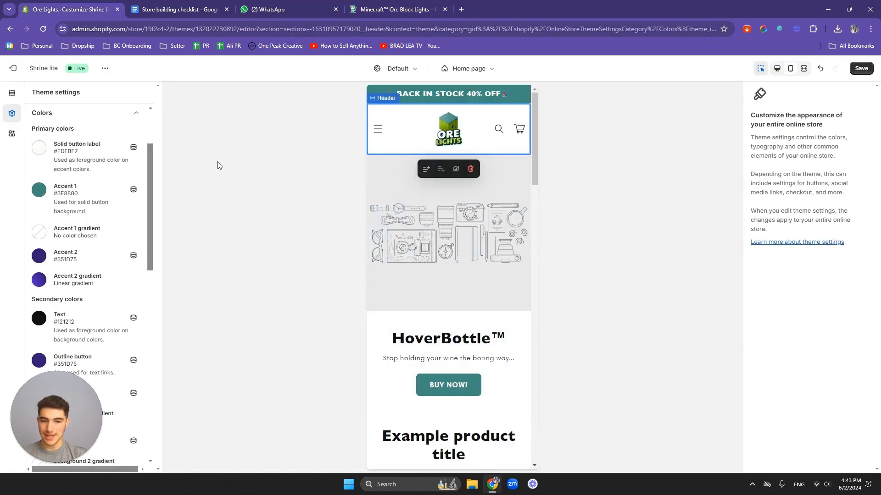
- Set the Accent 2 primary color to the recently selected green #89B409 and review the home page preview
{"action": "scroll", "coordinate": [51, 221], "scroll_direction": "down", "scroll_amount": 2}
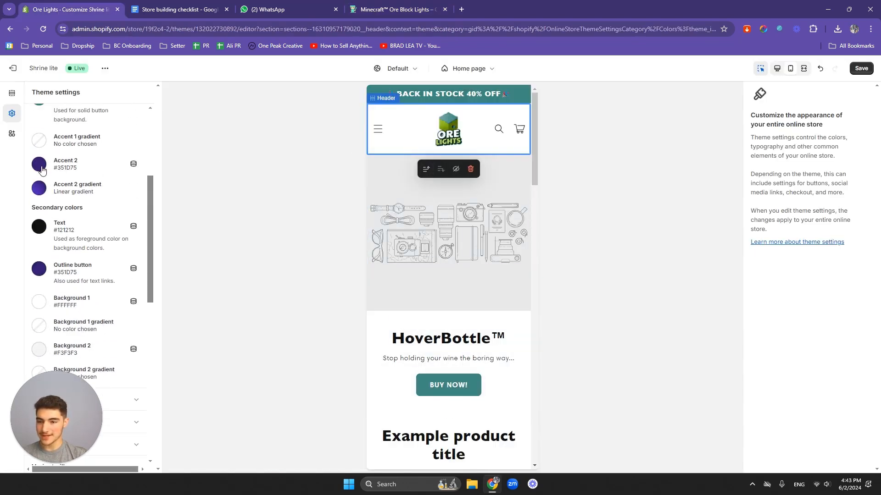
{"action": "left_click", "coordinate": [39, 164]}
{"action": "left_click", "coordinate": [56, 294]}
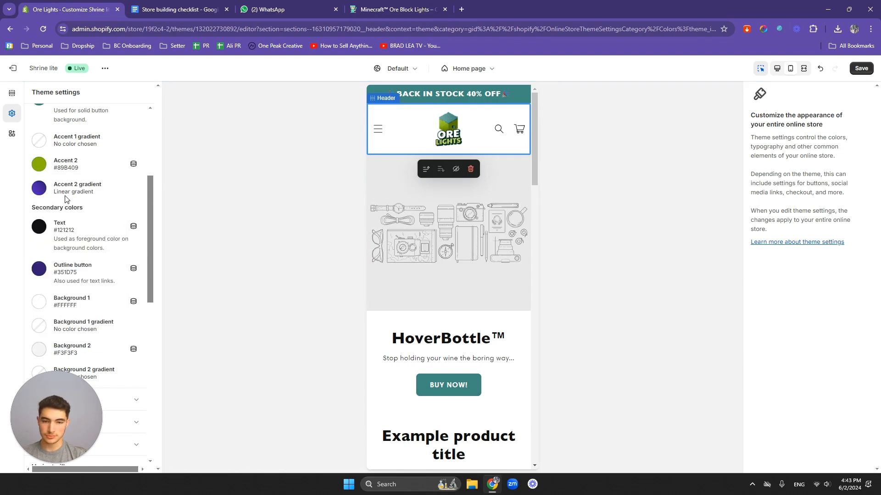
{"action": "scroll", "coordinate": [478, 196], "scroll_direction": "down", "scroll_amount": 7}
{"action": "scroll", "coordinate": [456, 249], "scroll_direction": "down", "scroll_amount": 15}
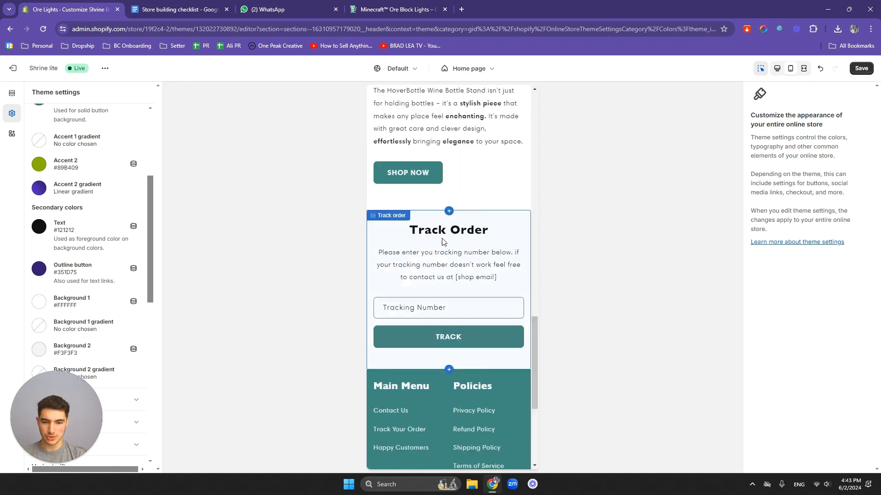
{"action": "scroll", "coordinate": [448, 231], "scroll_direction": "up", "scroll_amount": 13}
{"action": "scroll", "coordinate": [449, 225], "scroll_direction": "up", "scroll_amount": 8}
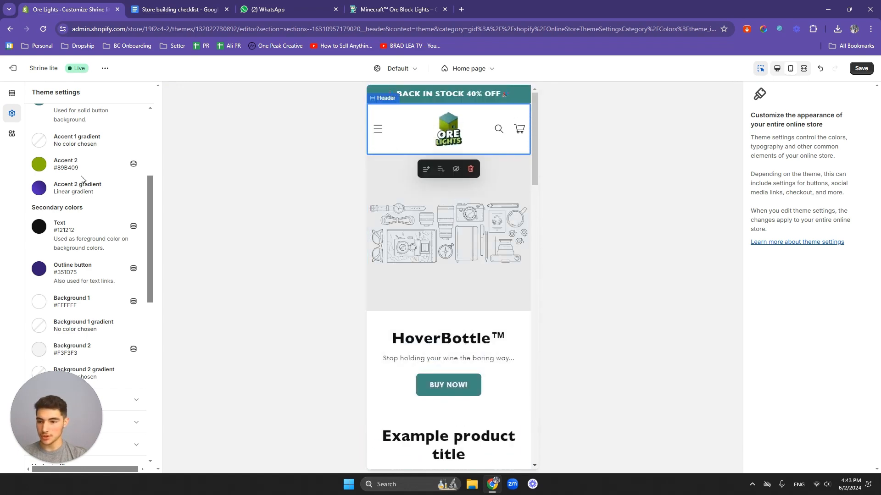
- Set the secondary Text color to pure black, #000000
{"action": "scroll", "coordinate": [59, 195], "scroll_direction": "down", "scroll_amount": 1}
{"action": "left_click", "coordinate": [39, 180]}
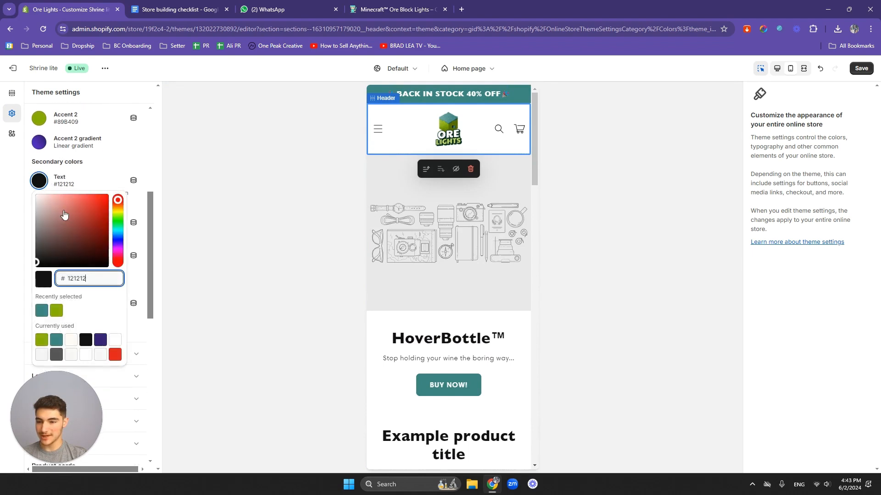
{"action": "left_click", "coordinate": [37, 266]}
{"action": "left_click", "coordinate": [12, 258]}
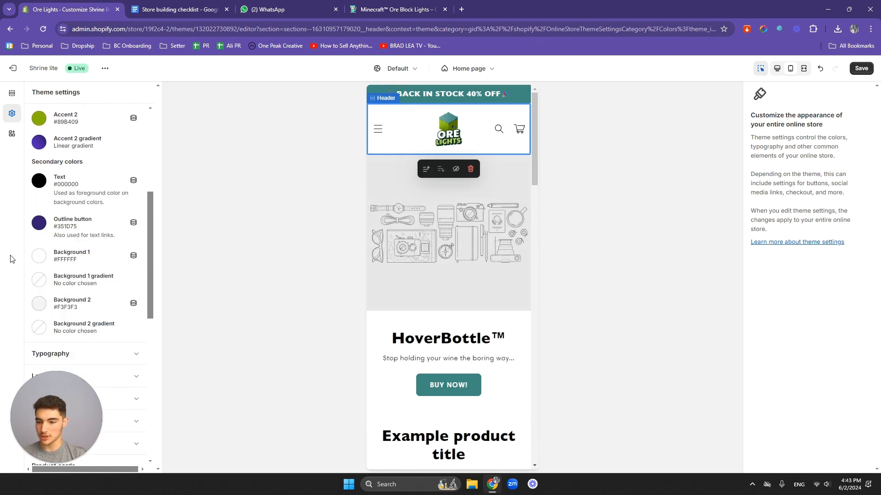
- Set the secondary Outline button color to the recently selected teal #3E8880
{"action": "scroll", "coordinate": [48, 197], "scroll_direction": "down", "scroll_amount": 1}
{"action": "left_click", "coordinate": [40, 177]}
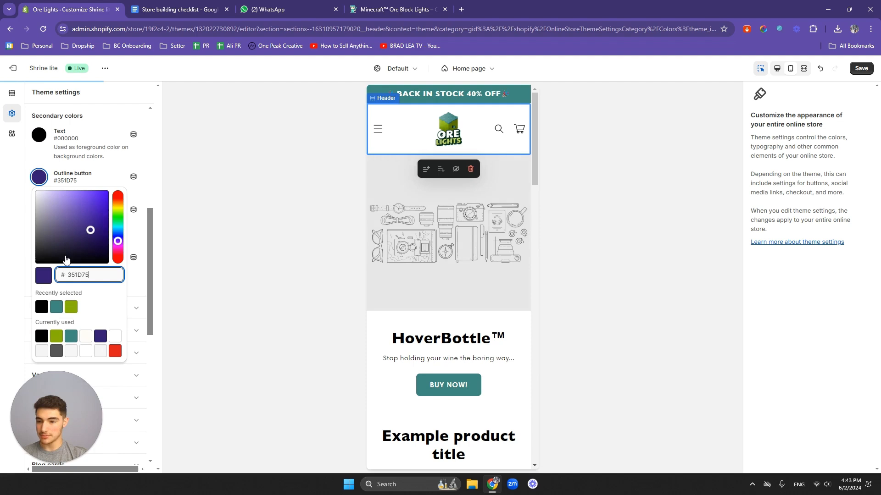
{"action": "left_click", "coordinate": [68, 304]}
{"action": "left_click", "coordinate": [29, 247]}
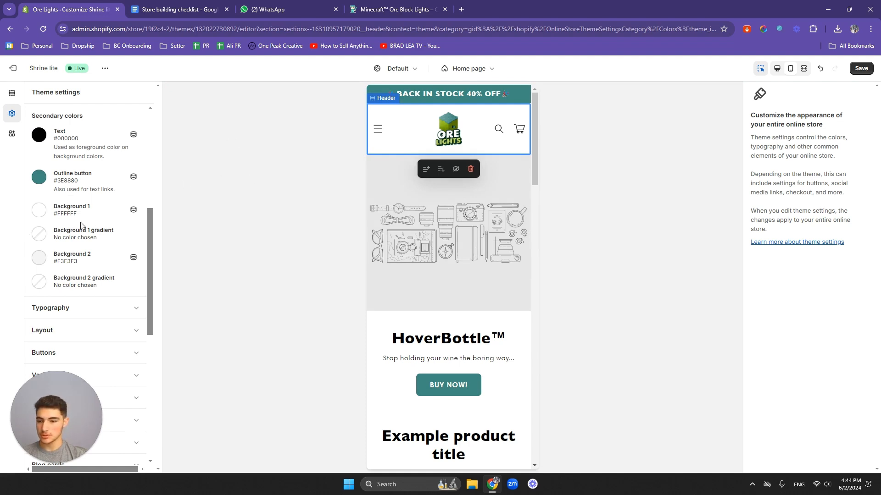
{"action": "scroll", "coordinate": [80, 224], "scroll_direction": "up", "scroll_amount": 4}
{"action": "scroll", "coordinate": [85, 225], "scroll_direction": "down", "scroll_amount": 1}
{"action": "scroll", "coordinate": [86, 225], "scroll_direction": "up", "scroll_amount": 1}
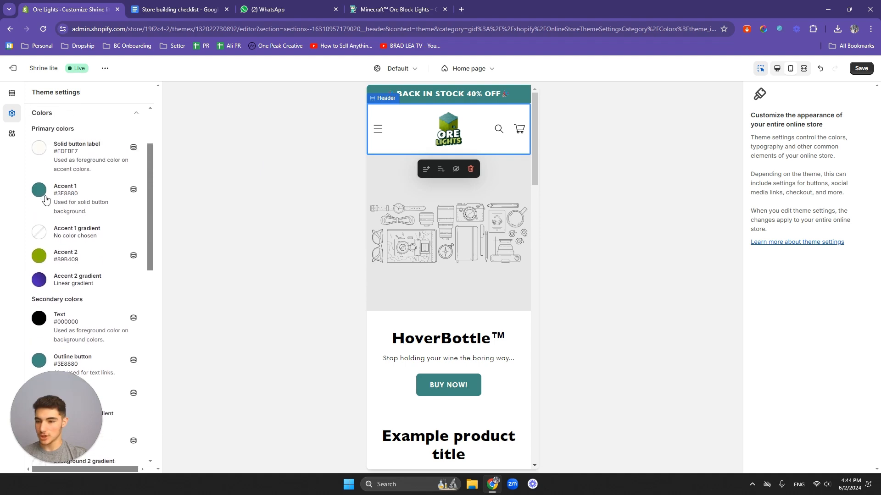
{"action": "left_click", "coordinate": [39, 190]}
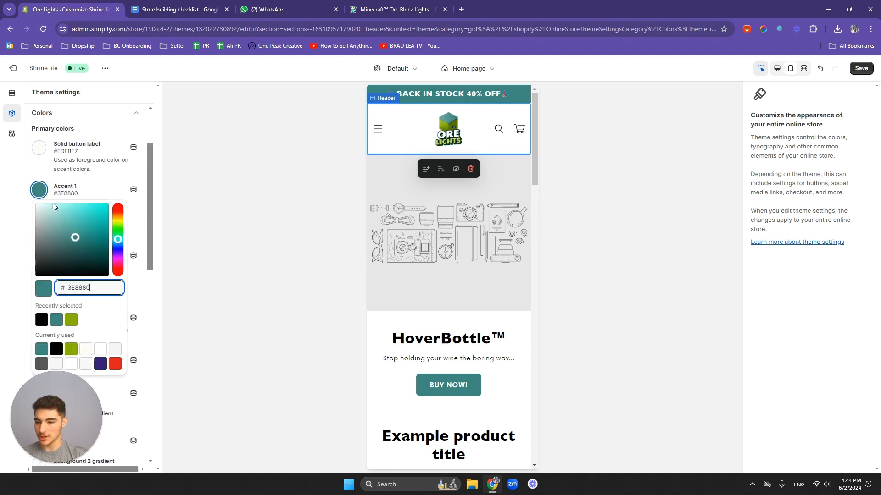
{"action": "left_click", "coordinate": [16, 289]}
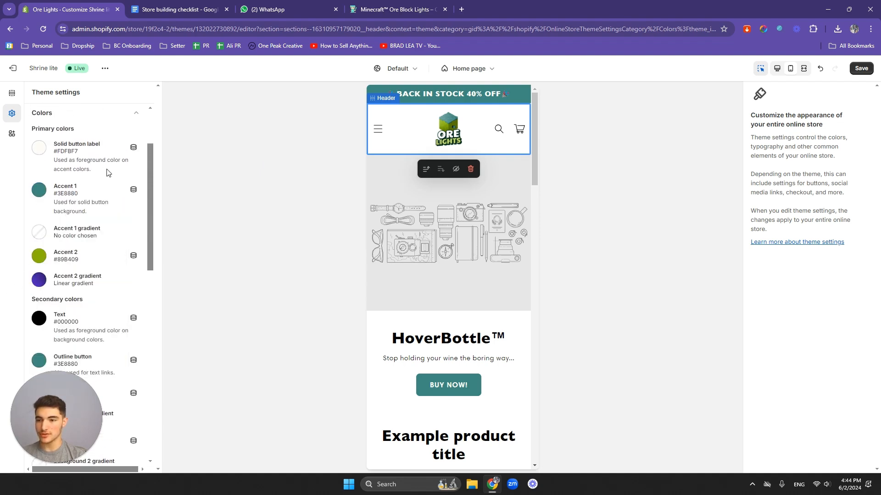
- Open the Shopify admin in a separate tab and go to the store's customer notification settings
{"action": "middle_click", "coordinate": [15, 69]}
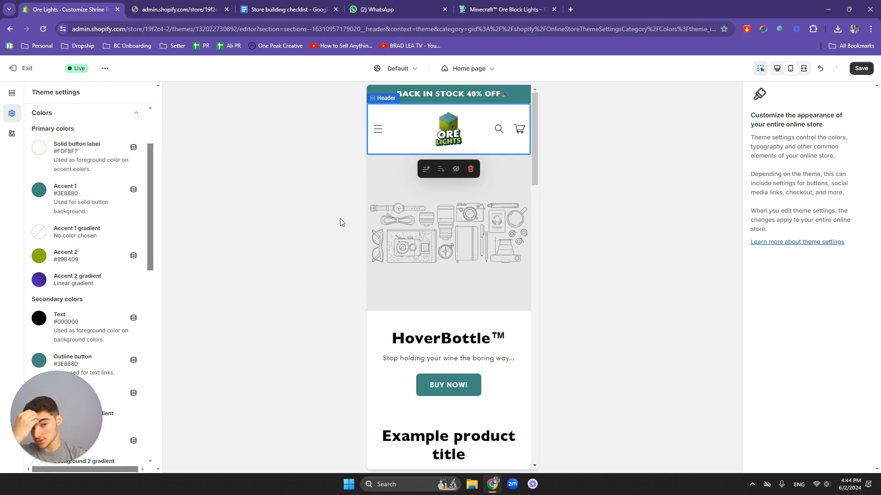
{"action": "left_click", "coordinate": [194, 4]}
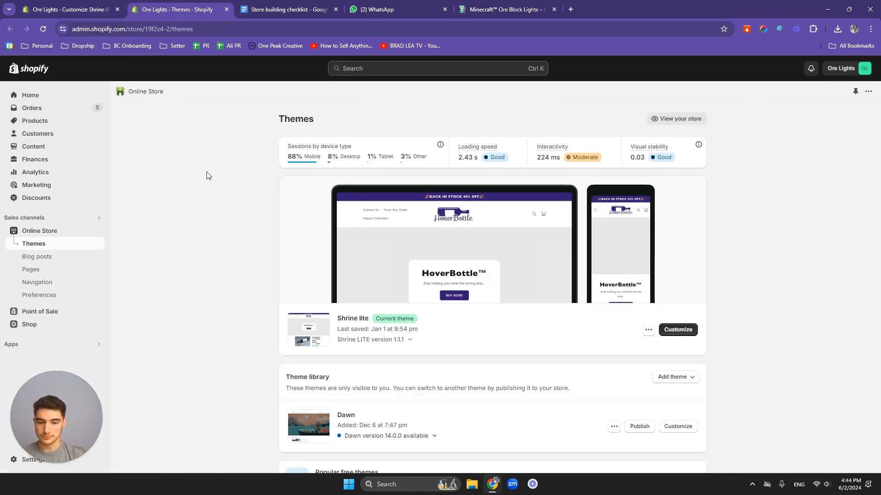
{"action": "scroll", "coordinate": [199, 185], "scroll_direction": "down", "scroll_amount": 2}
{"action": "scroll", "coordinate": [198, 185], "scroll_direction": "down", "scroll_amount": 2}
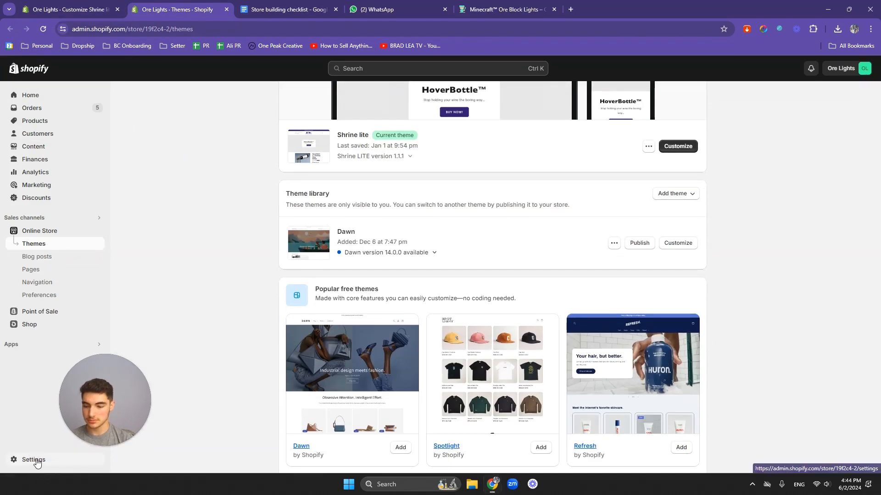
{"action": "left_click", "coordinate": [35, 460]}
{"action": "scroll", "coordinate": [269, 277], "scroll_direction": "down", "scroll_amount": 3}
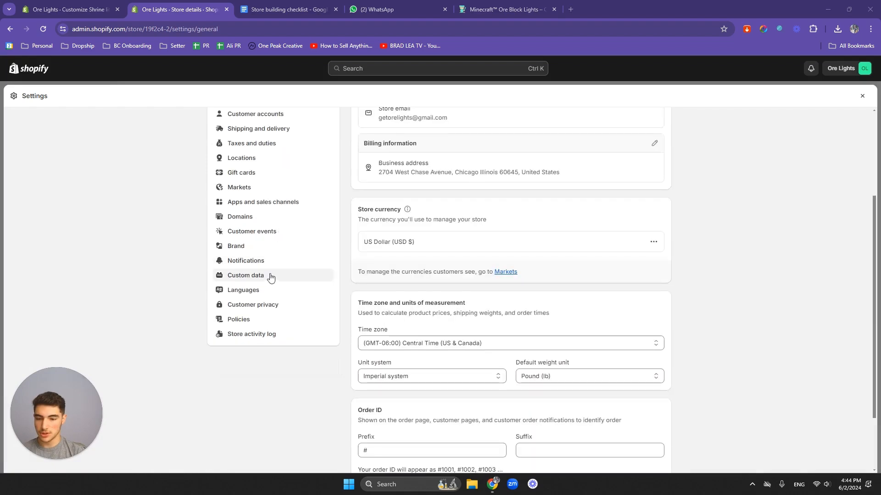
{"action": "left_click", "coordinate": [298, 260]}
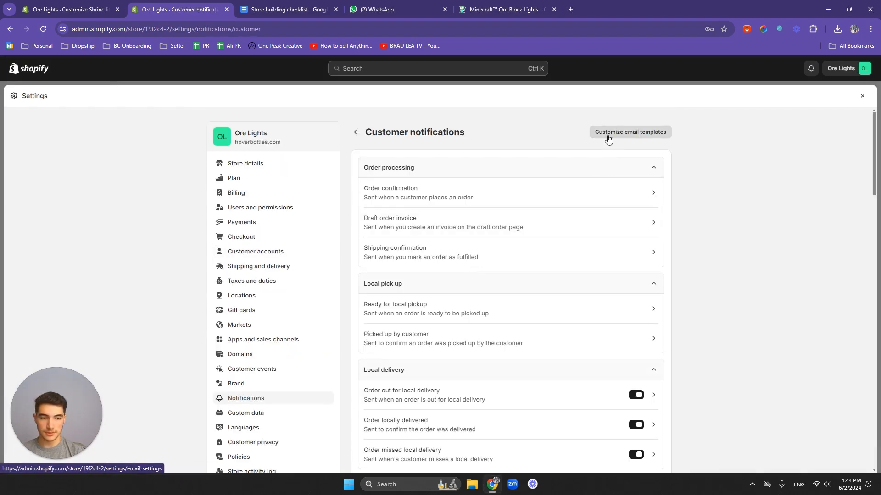
- Look up the accent color's hex code in the email template customization, and return to the theme editor
{"action": "left_click", "coordinate": [606, 135]}
{"action": "scroll", "coordinate": [369, 290], "scroll_direction": "down", "scroll_amount": 1}
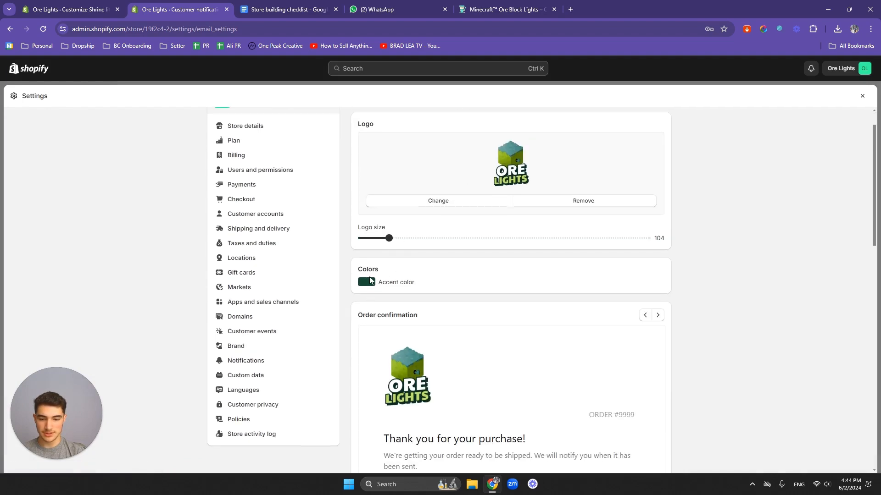
{"action": "left_click", "coordinate": [370, 282]}
{"action": "left_click", "coordinate": [777, 238]}
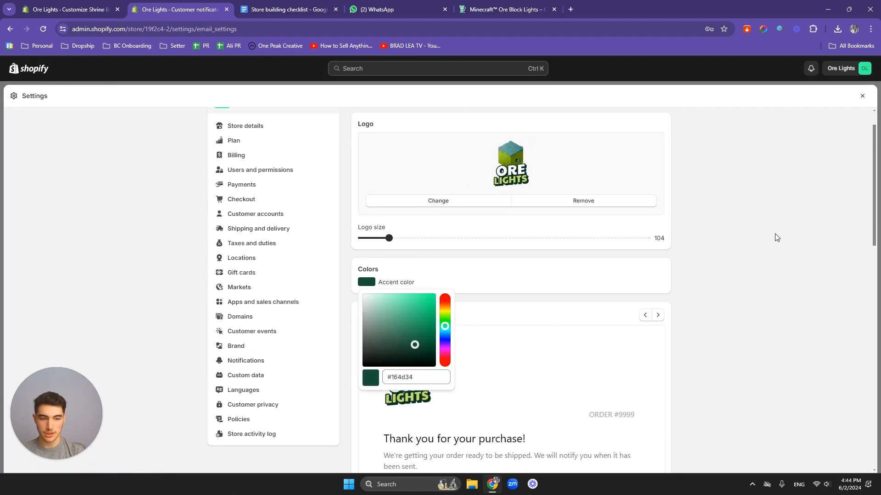
{"action": "left_click", "coordinate": [862, 96]}
{"action": "left_click", "coordinate": [227, 9]}
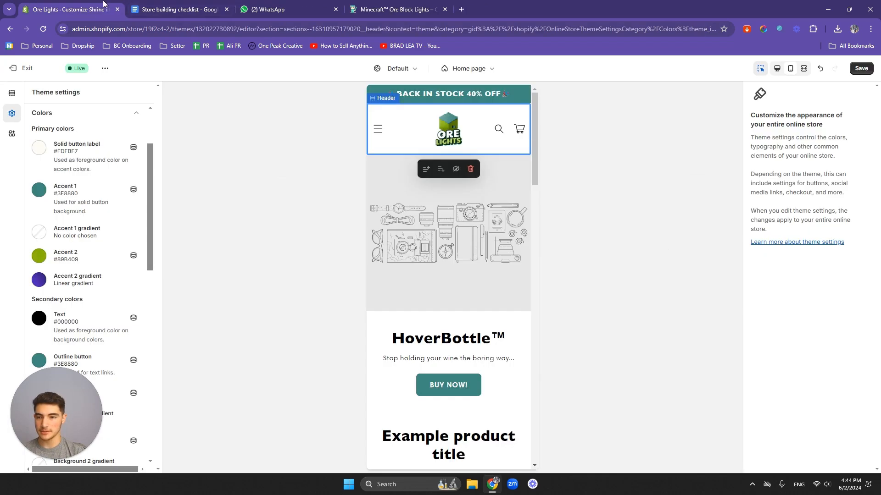
{"action": "left_click", "coordinate": [39, 189]}
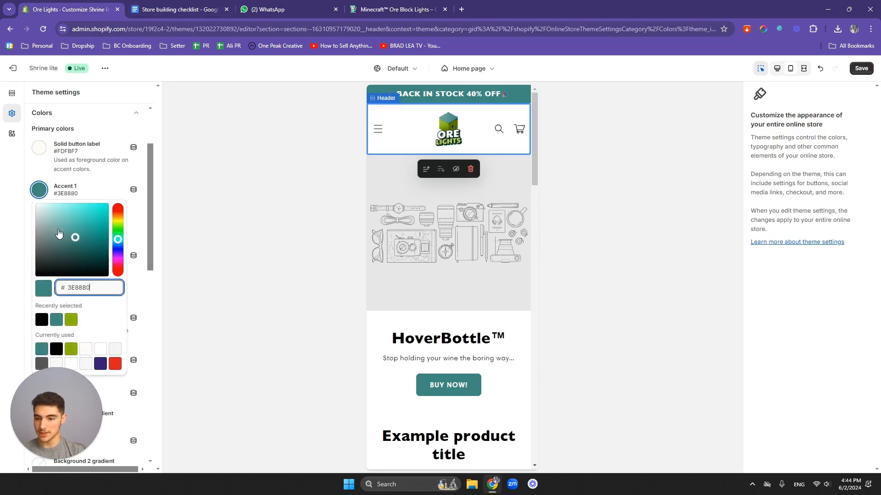
{"action": "key", "text": "Return"}
{"action": "left_click", "coordinate": [12, 253]}
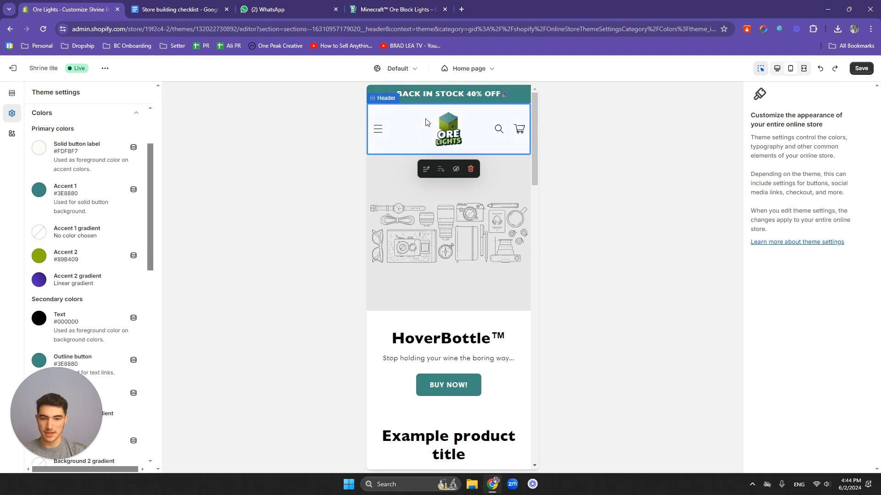
- Open the theme's Typography settings and examine the fonts on the reference store's product page for comparison
{"action": "scroll", "coordinate": [81, 225], "scroll_direction": "down", "scroll_amount": 3}
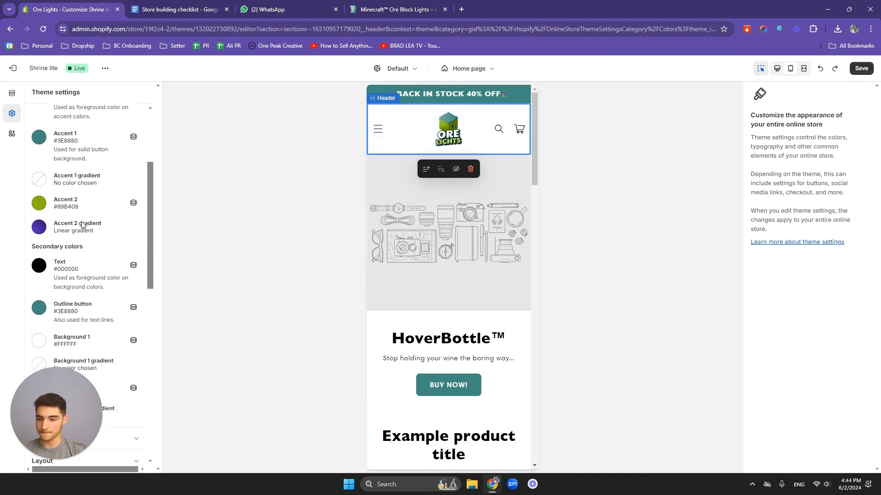
{"action": "scroll", "coordinate": [80, 247], "scroll_direction": "up", "scroll_amount": 5}
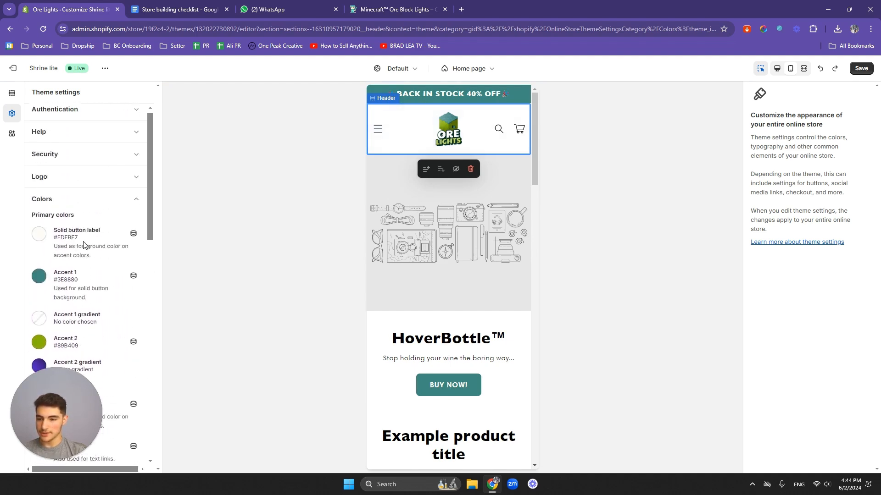
{"action": "left_click", "coordinate": [85, 205]}
{"action": "left_click", "coordinate": [110, 228]}
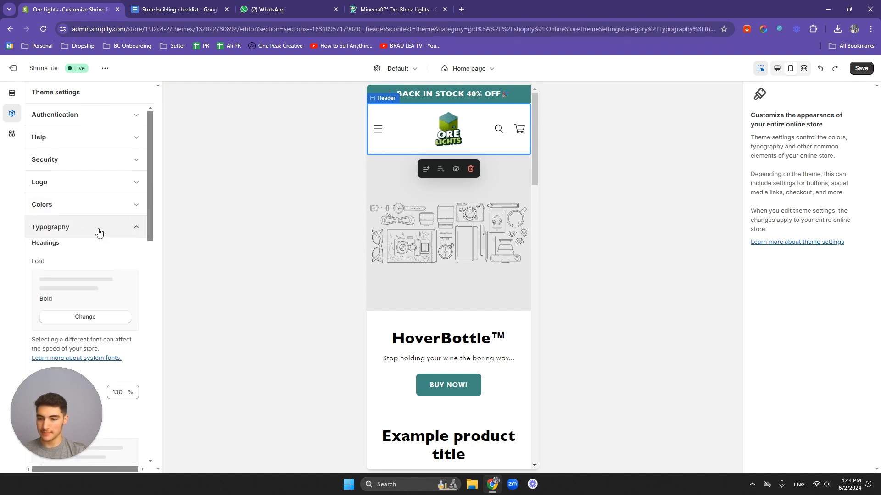
{"action": "scroll", "coordinate": [98, 229], "scroll_direction": "down", "scroll_amount": 2}
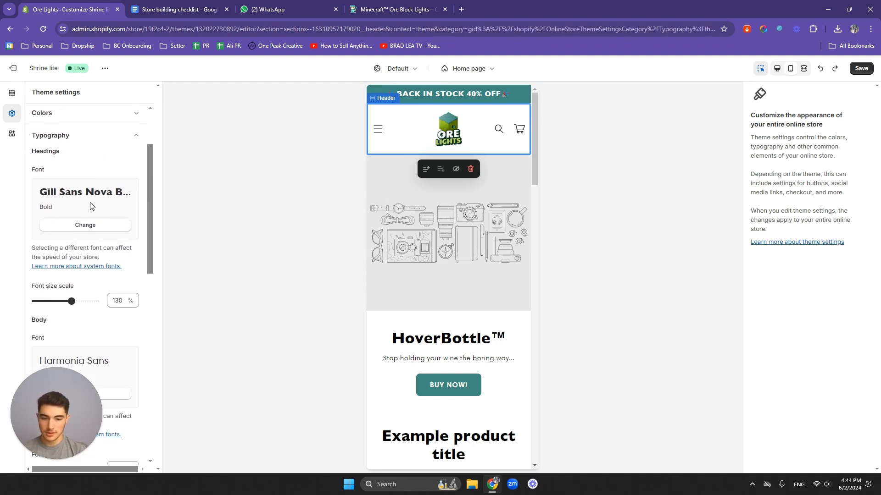
{"action": "left_click", "coordinate": [388, 9]}
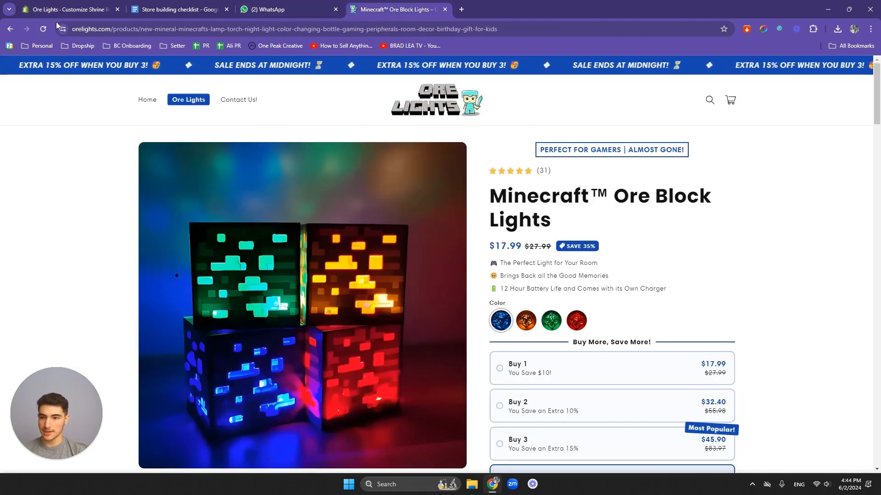
{"action": "scroll", "coordinate": [496, 207], "scroll_direction": "down", "scroll_amount": 10}
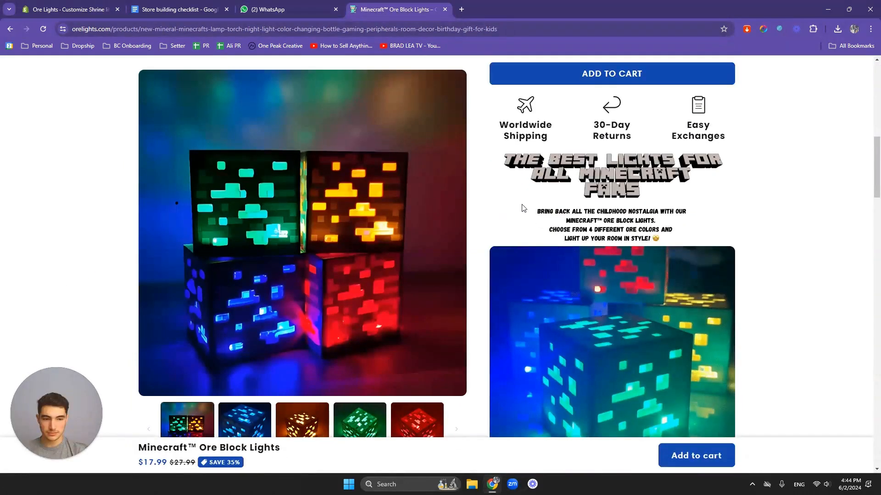
{"action": "scroll", "coordinate": [509, 207], "scroll_direction": "up", "scroll_amount": 10}
{"action": "left_click", "coordinate": [73, 11]}
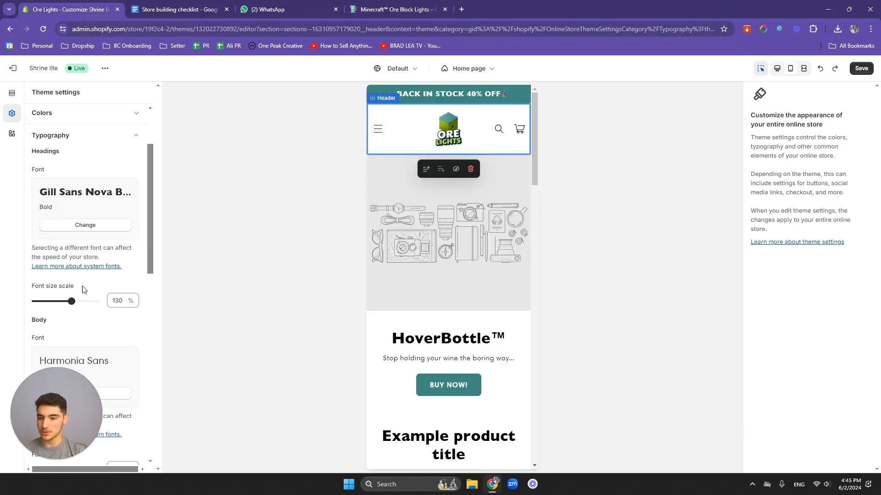
- Set the headings font to Poppins in the Bold style
{"action": "left_click", "coordinate": [100, 228]}
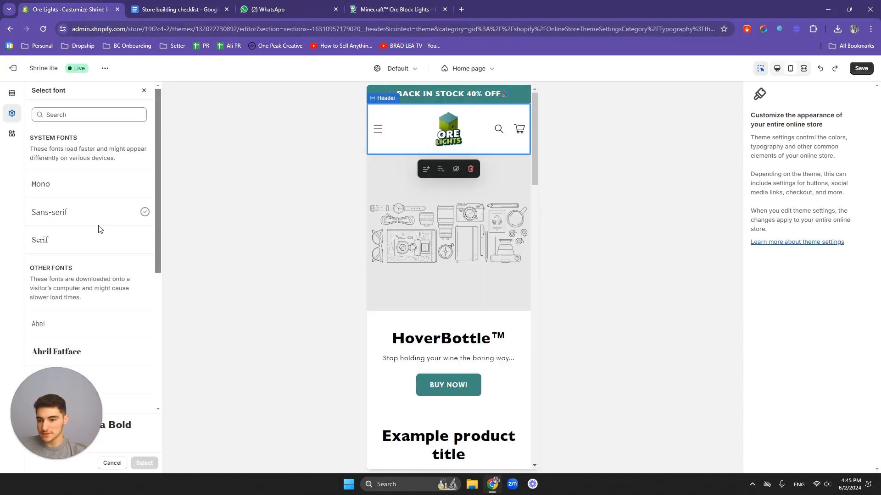
{"action": "scroll", "coordinate": [102, 213], "scroll_direction": "down", "scroll_amount": 5}
{"action": "scroll", "coordinate": [102, 213], "scroll_direction": "up", "scroll_amount": 5}
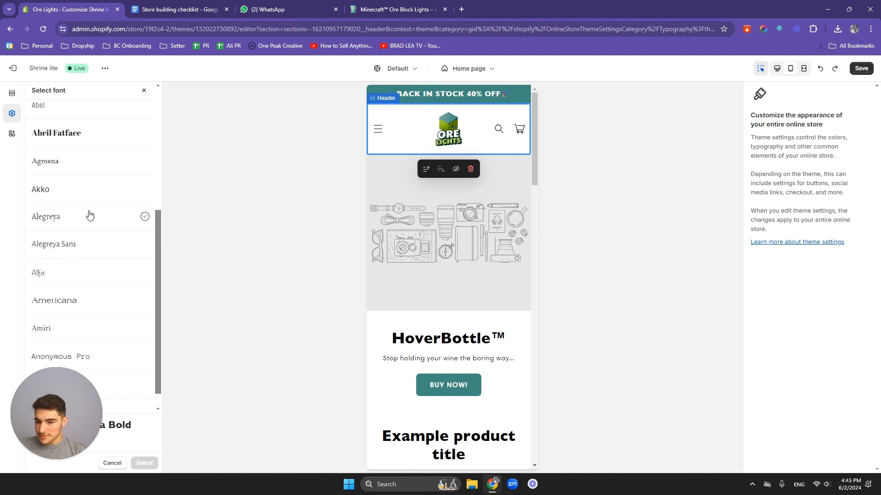
{"action": "left_click", "coordinate": [102, 116]}
{"action": "type", "text": "poppins"}
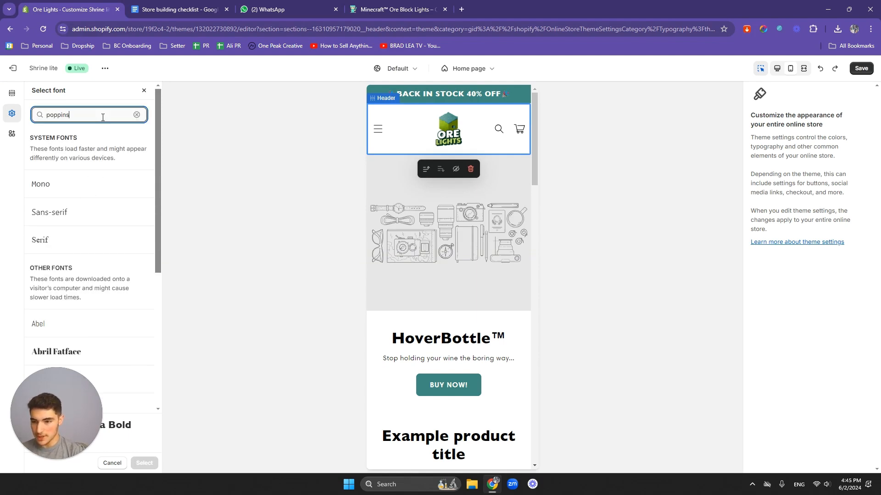
{"action": "left_click", "coordinate": [95, 195]}
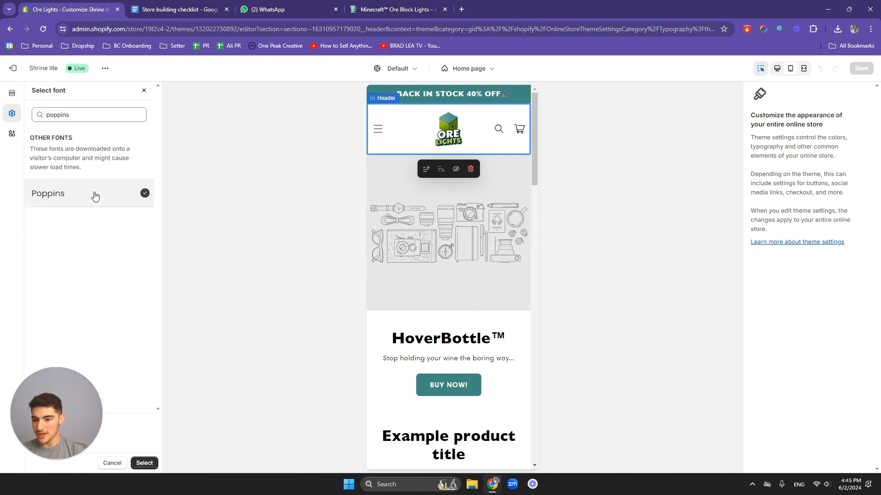
{"action": "left_click", "coordinate": [57, 443]}
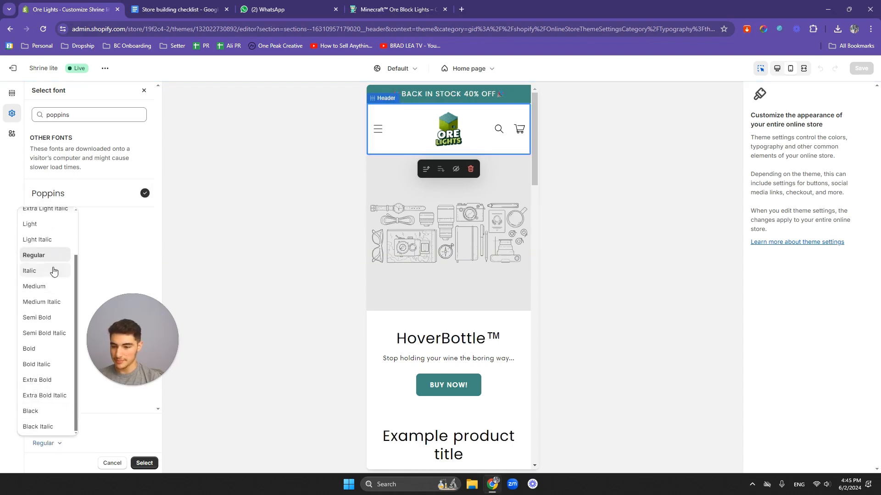
{"action": "left_click", "coordinate": [54, 348]}
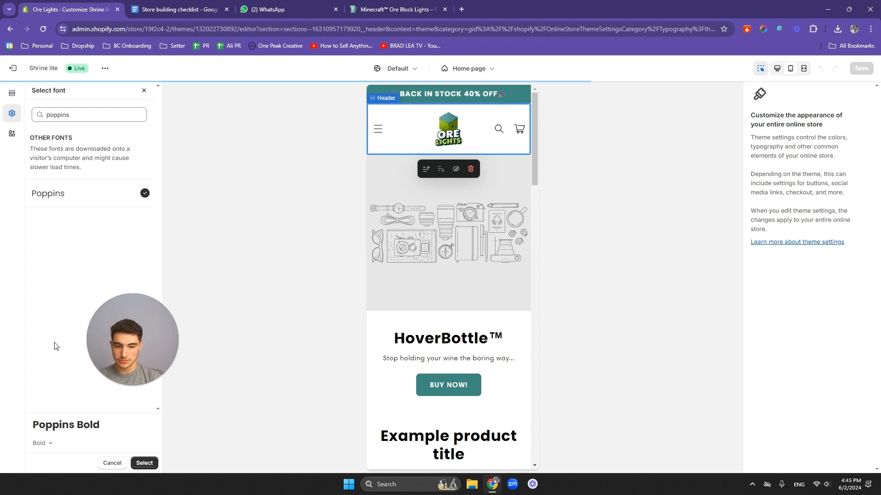
{"action": "left_click", "coordinate": [144, 464]}
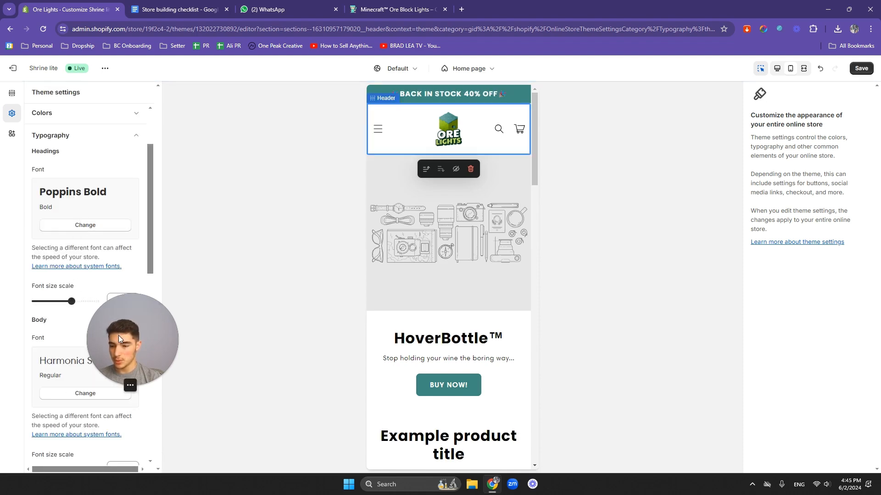
- Change the headings font to Montserrat in the Bold style
{"action": "left_click_drag", "start_coordinate": [119, 337], "coordinate": [29, 412]}
{"action": "left_click", "coordinate": [79, 226]}
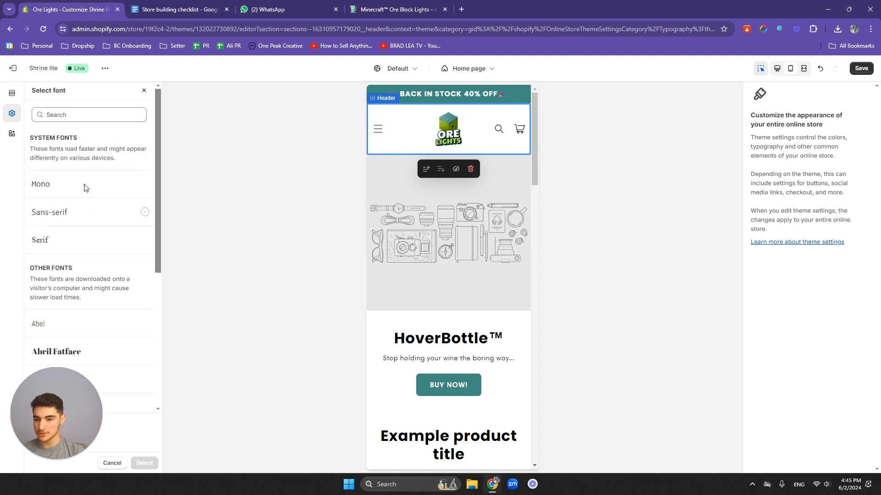
{"action": "type", "text": "mont"}
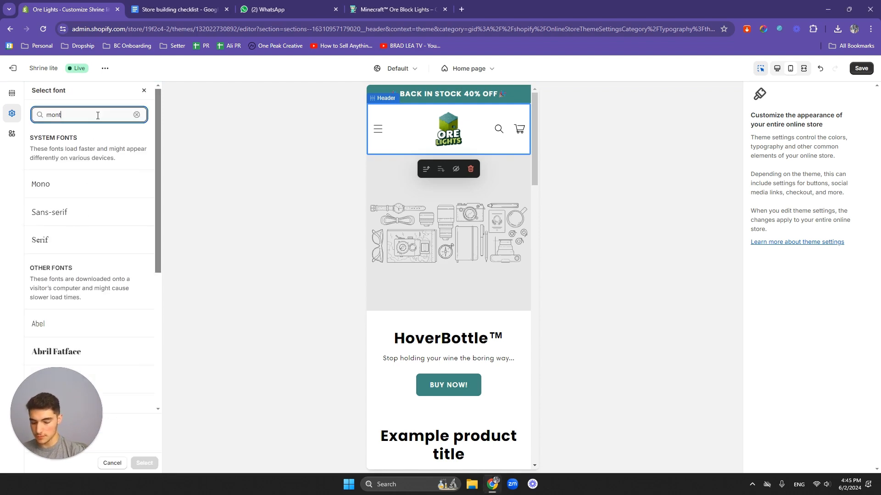
{"action": "type", "text": "se"}
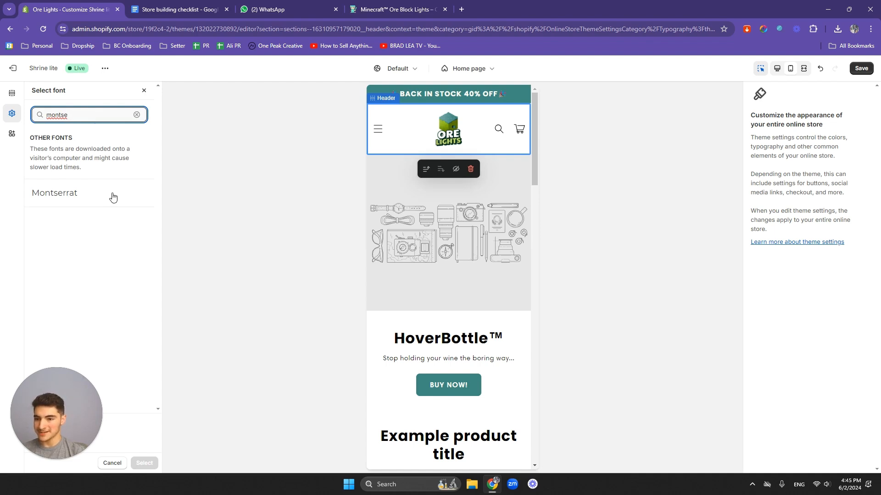
{"action": "left_click", "coordinate": [112, 197]}
{"action": "left_click", "coordinate": [58, 444]}
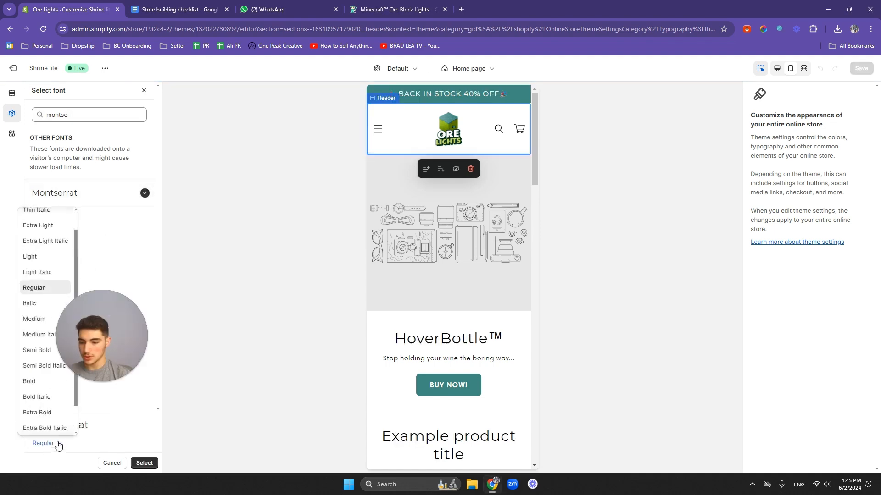
{"action": "scroll", "coordinate": [55, 393], "scroll_direction": "down", "scroll_amount": 1}
{"action": "left_click", "coordinate": [38, 351]}
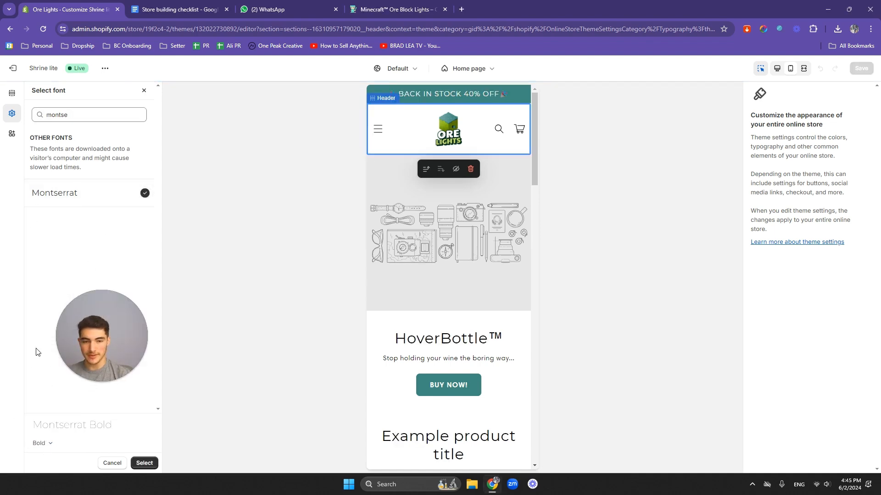
{"action": "scroll", "coordinate": [440, 317], "scroll_direction": "down", "scroll_amount": 5}
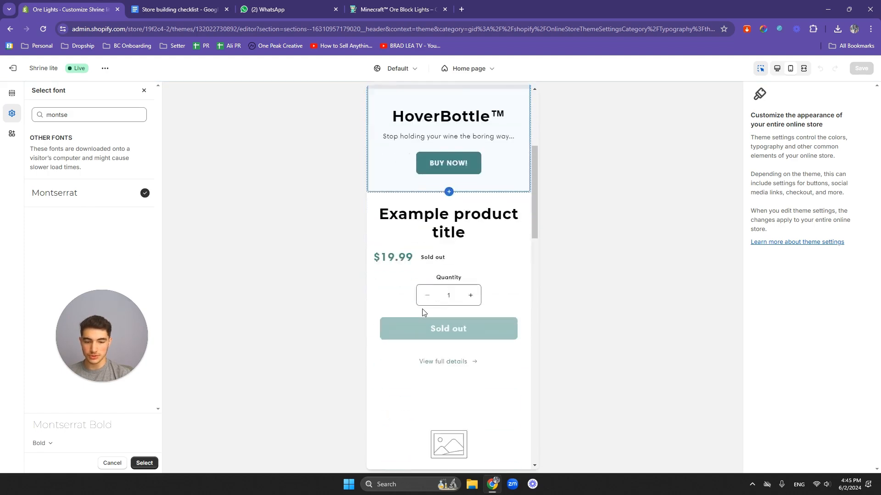
{"action": "scroll", "coordinate": [417, 241], "scroll_direction": "up", "scroll_amount": 5}
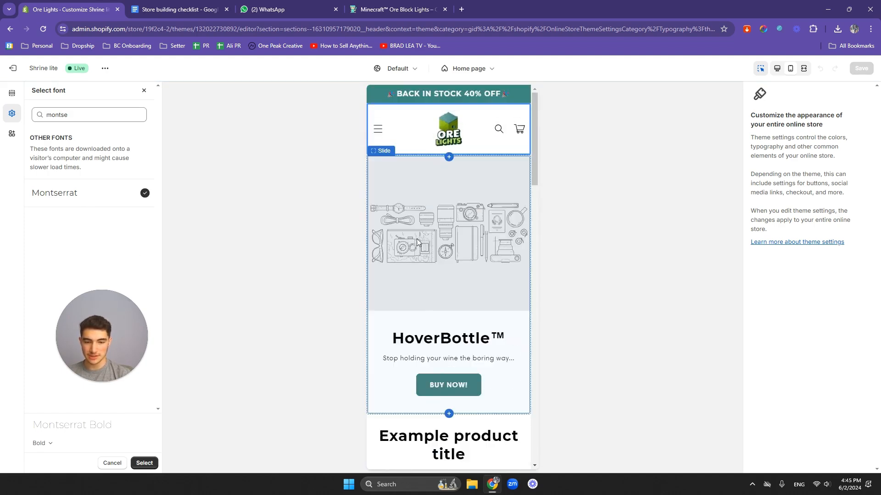
{"action": "left_click", "coordinate": [145, 463]}
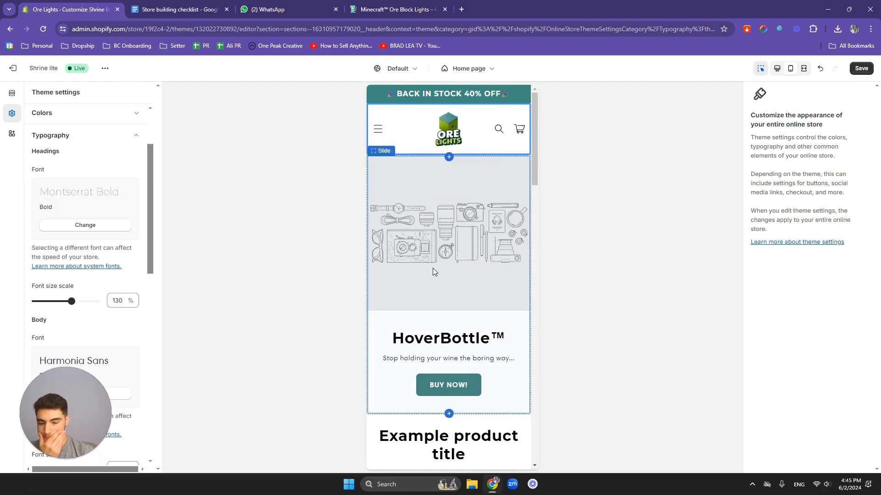
- Check the body font setting and the new headings in the home page preview, and save the theme
{"action": "scroll", "coordinate": [65, 249], "scroll_direction": "down", "scroll_amount": 3}
{"action": "scroll", "coordinate": [74, 229], "scroll_direction": "up", "scroll_amount": 3}
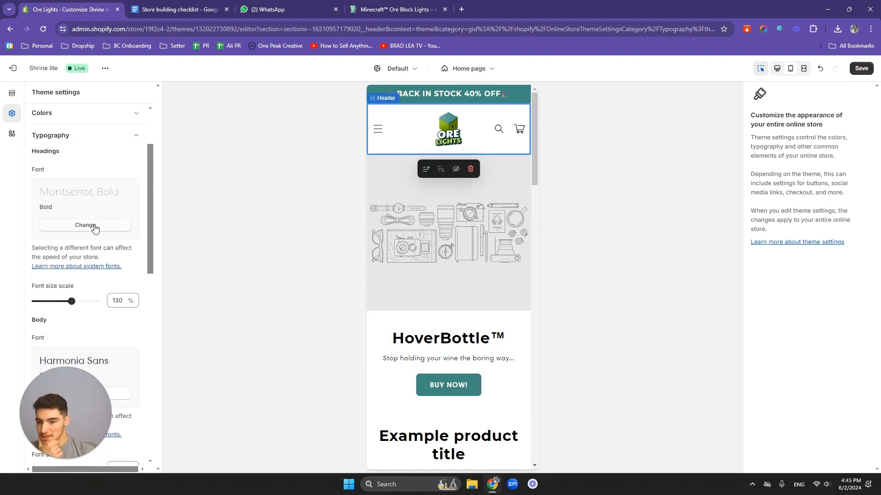
{"action": "scroll", "coordinate": [95, 229], "scroll_direction": "down", "scroll_amount": 2}
{"action": "scroll", "coordinate": [91, 258], "scroll_direction": "down", "scroll_amount": 1}
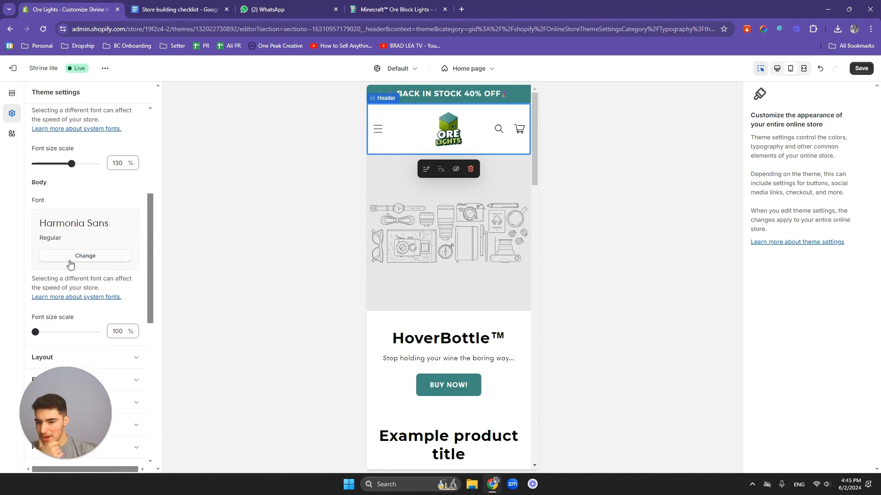
{"action": "scroll", "coordinate": [403, 273], "scroll_direction": "down", "scroll_amount": 5}
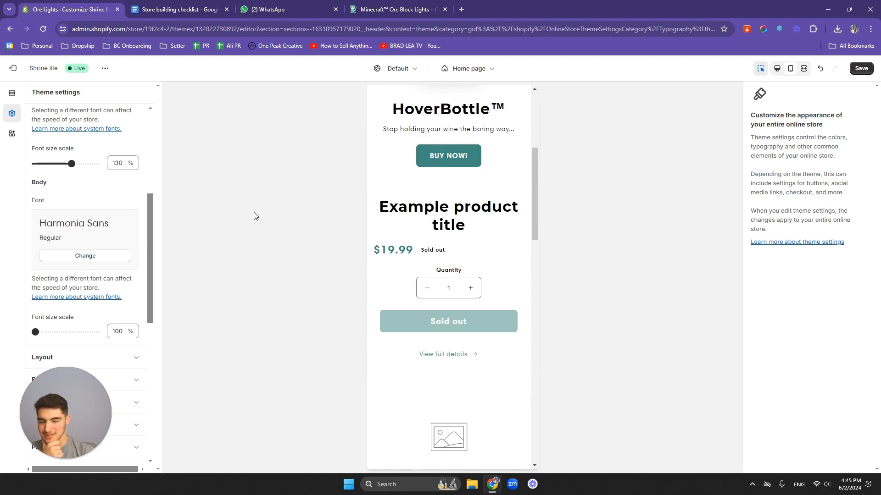
{"action": "scroll", "coordinate": [491, 199], "scroll_direction": "up", "scroll_amount": 6}
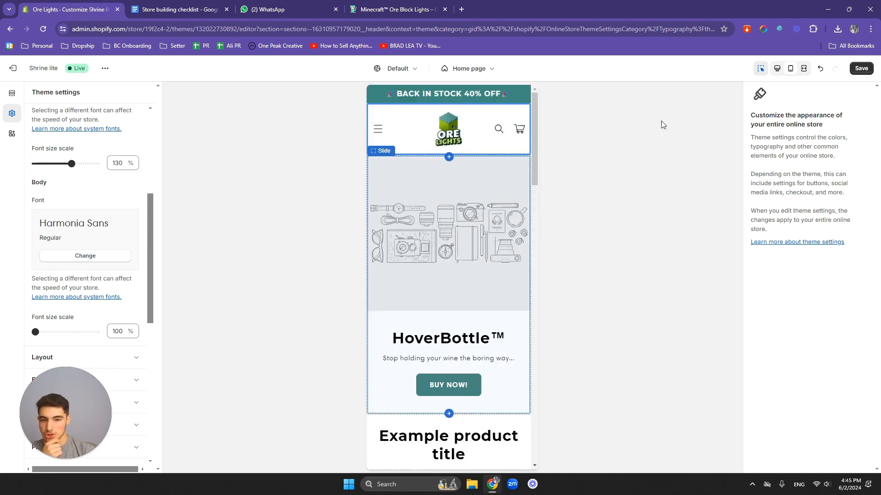
{"action": "left_click", "coordinate": [862, 71]}
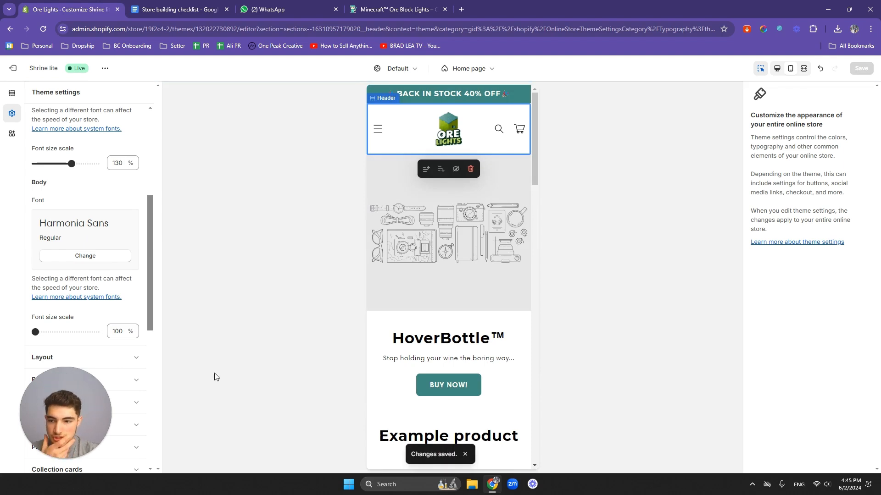
- Close the Typography settings and look through the Layout, Buttons and Variant pills settings
{"action": "scroll", "coordinate": [110, 211], "scroll_direction": "up", "scroll_amount": 4}
{"action": "left_click", "coordinate": [123, 182]}
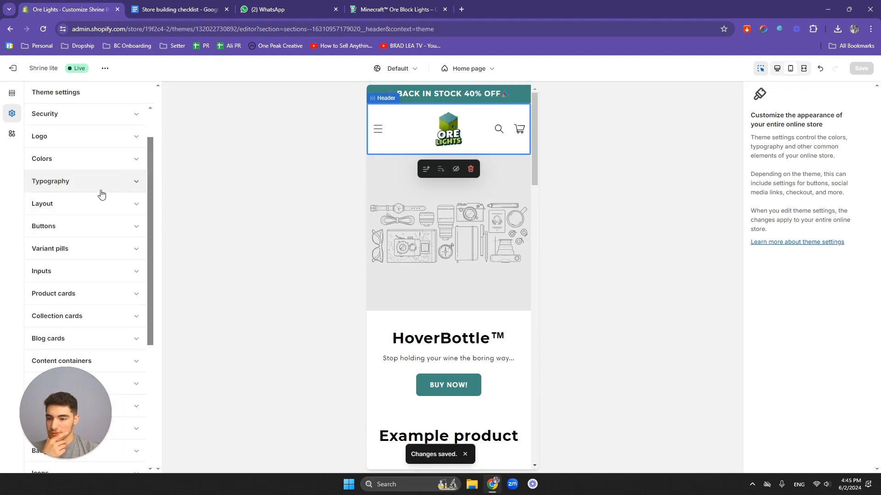
{"action": "scroll", "coordinate": [104, 206], "scroll_direction": "down", "scroll_amount": 2}
{"action": "left_click", "coordinate": [106, 159]}
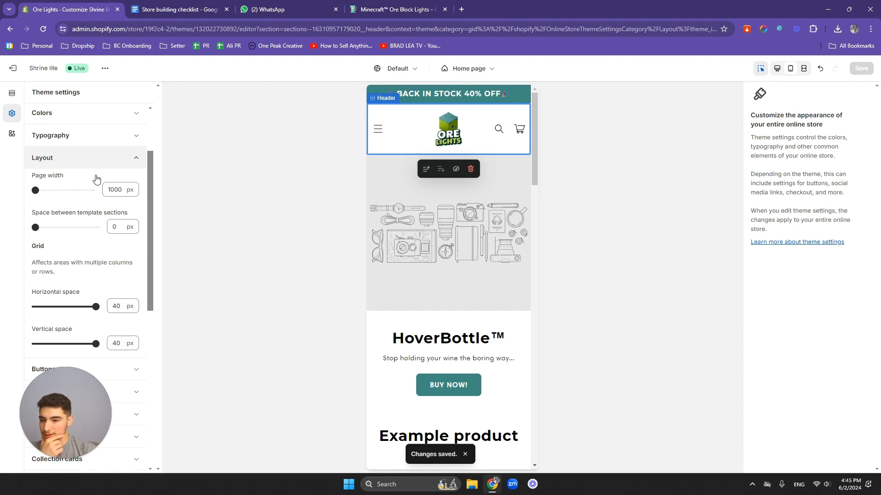
{"action": "scroll", "coordinate": [78, 230], "scroll_direction": "down", "scroll_amount": 3}
{"action": "scroll", "coordinate": [80, 230], "scroll_direction": "up", "scroll_amount": 3}
{"action": "left_click", "coordinate": [102, 165]}
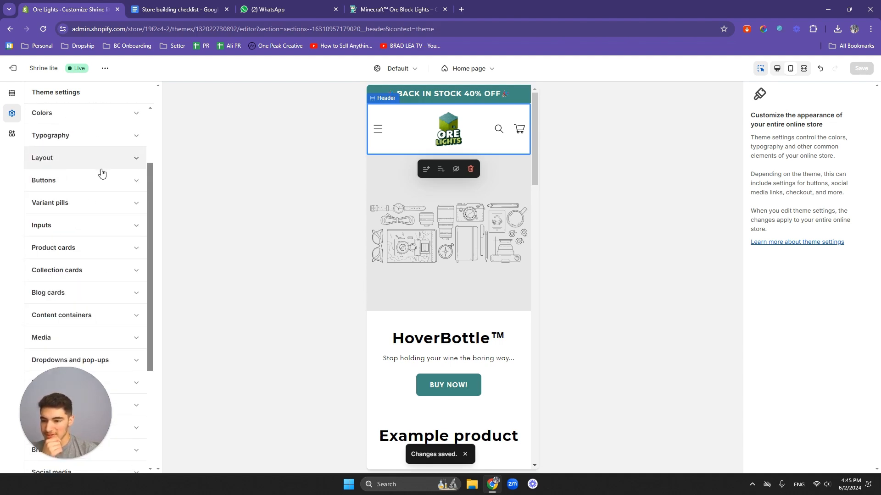
{"action": "left_click", "coordinate": [102, 180]}
{"action": "scroll", "coordinate": [101, 192], "scroll_direction": "down", "scroll_amount": 1}
{"action": "left_click", "coordinate": [98, 135]}
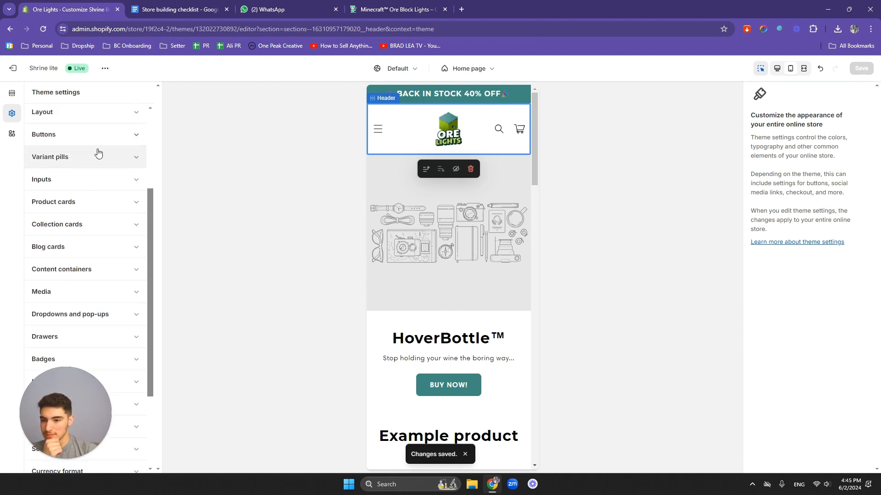
{"action": "left_click", "coordinate": [102, 168]}
{"action": "left_click", "coordinate": [103, 166]}
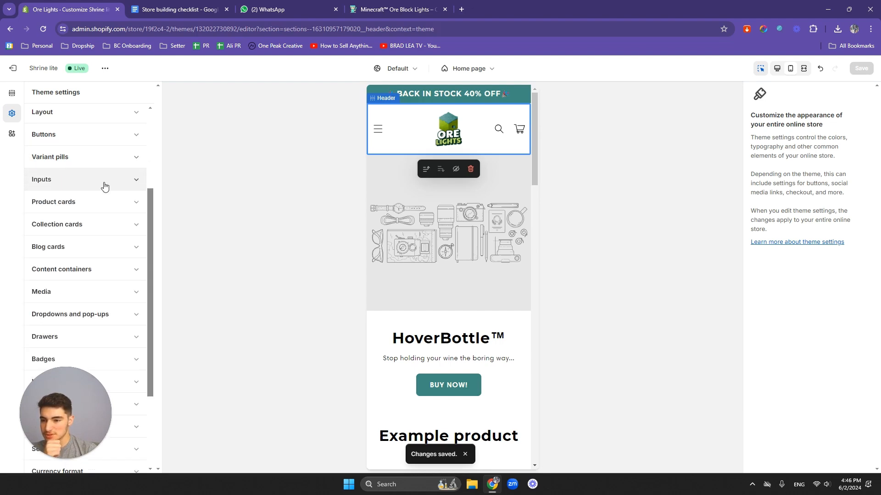
- Look through the remaining theme settings, including Media, Icons and Social media
{"action": "scroll", "coordinate": [103, 193], "scroll_direction": "down", "scroll_amount": 1}
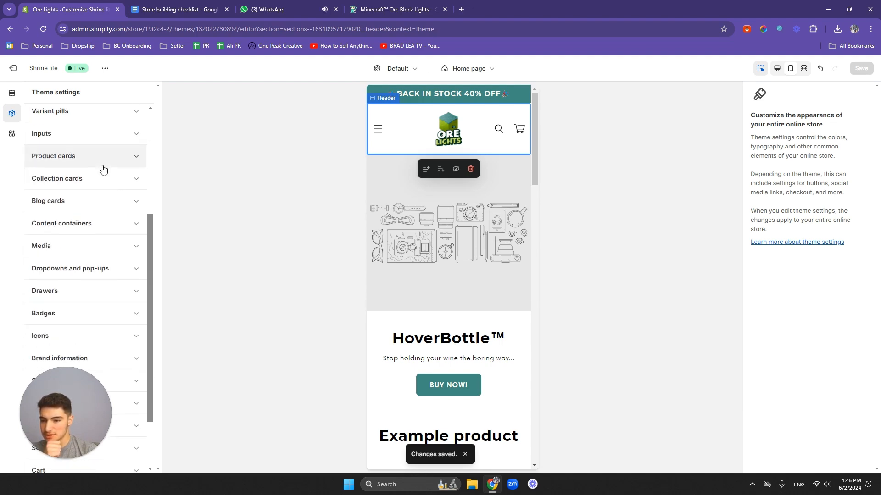
{"action": "scroll", "coordinate": [103, 172], "scroll_direction": "down", "scroll_amount": 1}
{"action": "scroll", "coordinate": [106, 167], "scroll_direction": "down", "scroll_amount": 1}
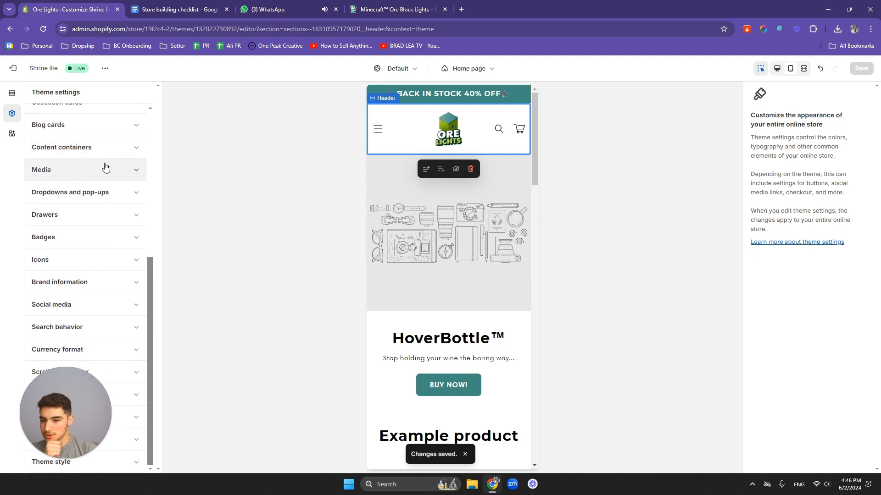
{"action": "left_click", "coordinate": [106, 168]}
{"action": "scroll", "coordinate": [109, 192], "scroll_direction": "down", "scroll_amount": 5}
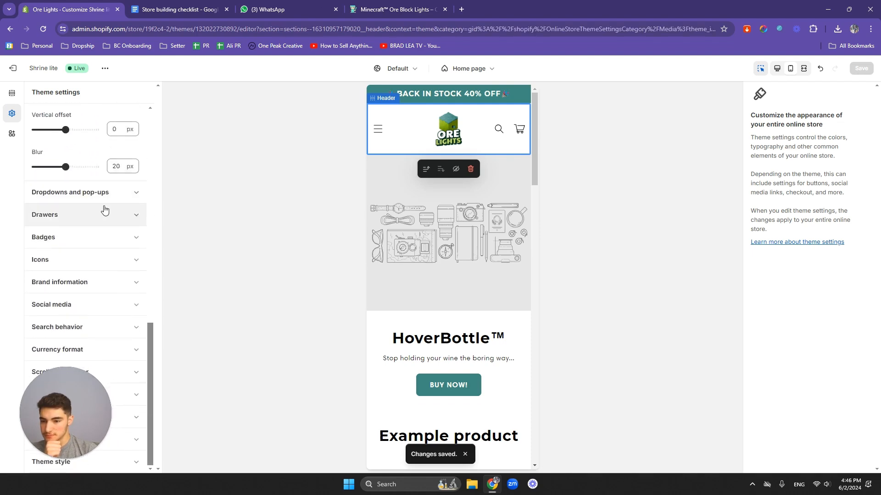
{"action": "scroll", "coordinate": [112, 198], "scroll_direction": "up", "scroll_amount": 8}
{"action": "left_click", "coordinate": [113, 287]}
{"action": "scroll", "coordinate": [110, 255], "scroll_direction": "down", "scroll_amount": 3}
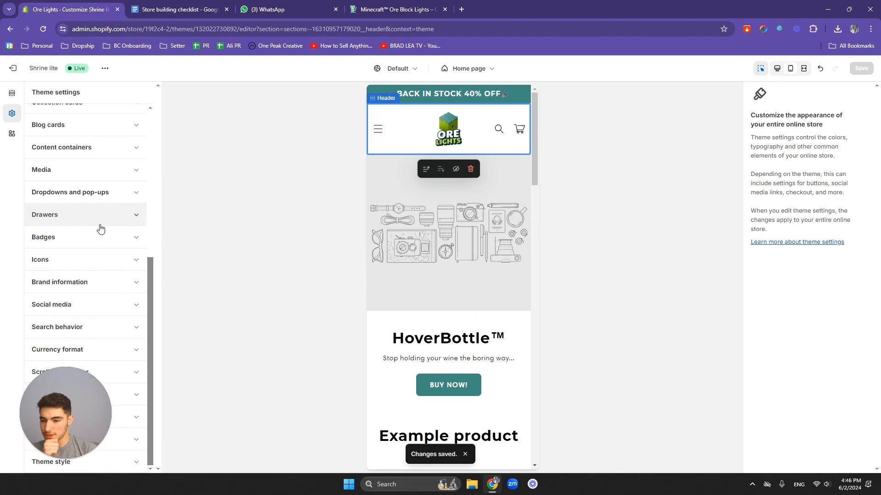
{"action": "left_click", "coordinate": [108, 262]}
{"action": "left_click", "coordinate": [107, 261]}
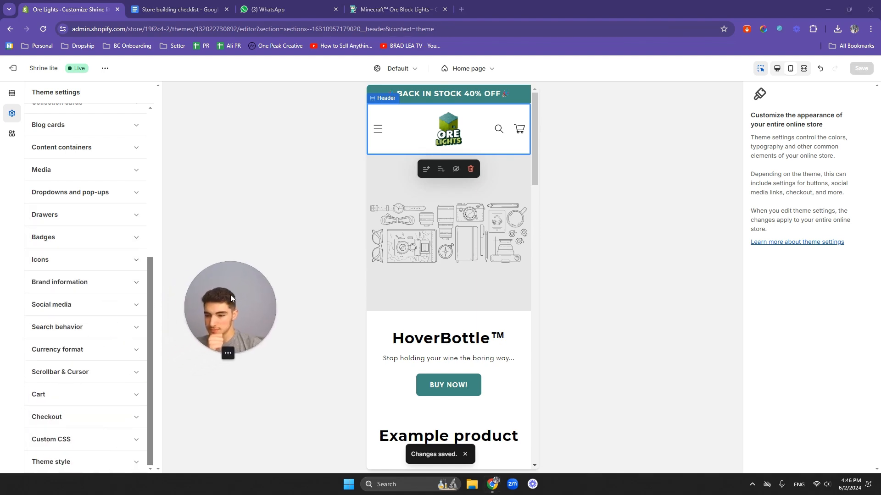
{"action": "left_click", "coordinate": [99, 306]}
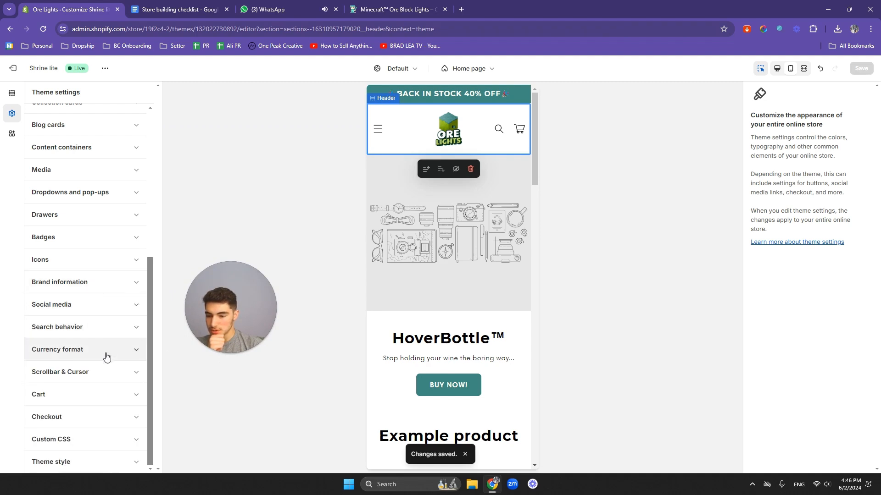
- Examine the theme's Cart settings and open the cart drawer in the store preview
{"action": "left_click", "coordinate": [108, 398]}
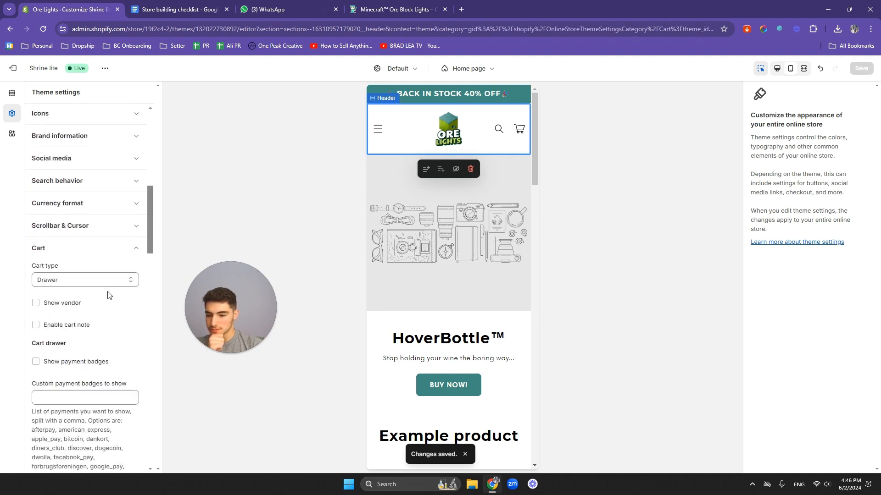
{"action": "mouse_move", "coordinate": [237, 307]}
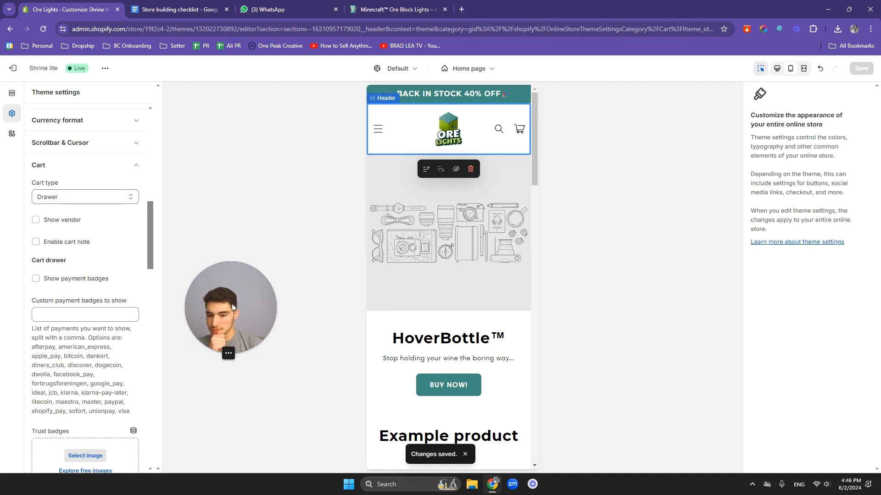
{"action": "left_click_drag", "start_coordinate": [232, 305], "coordinate": [227, 363]}
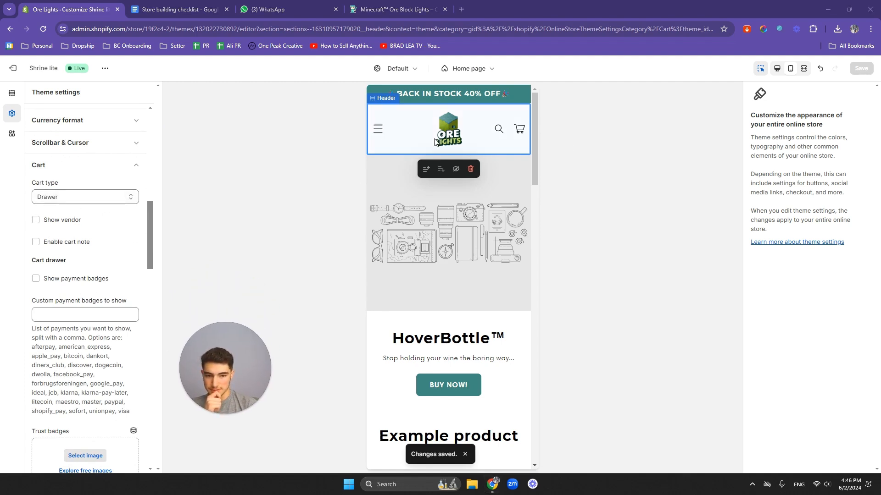
{"action": "left_click", "coordinate": [524, 132]}
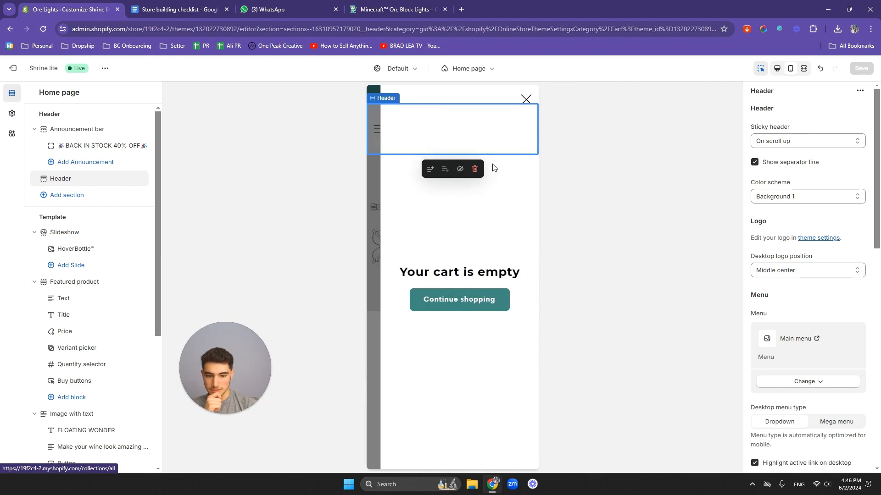
- Close the cart drawer and the theme's Cart settings, and open the Brand information headline for editing
{"action": "left_click", "coordinate": [524, 102]}
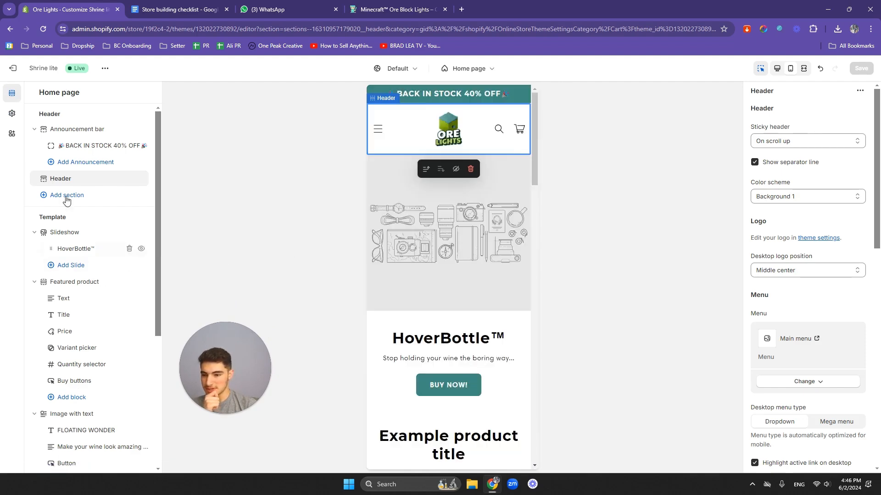
{"action": "left_click", "coordinate": [12, 113]}
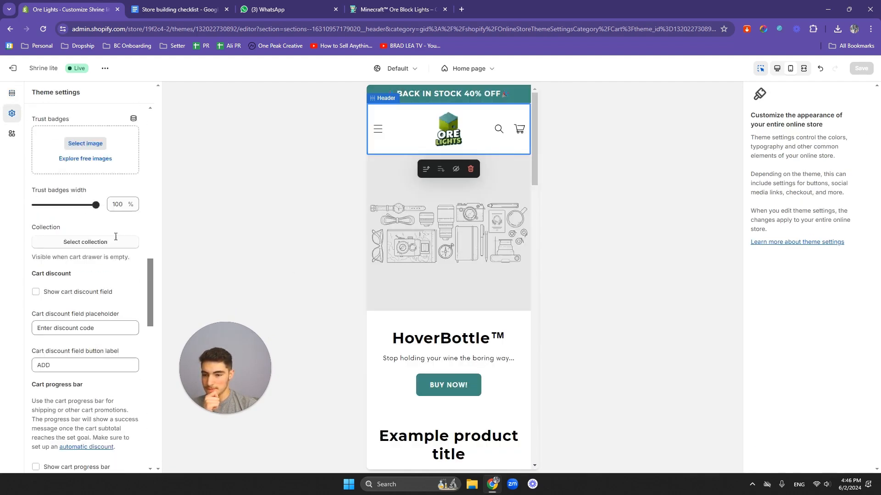
{"action": "scroll", "coordinate": [110, 245], "scroll_direction": "up", "scroll_amount": 5}
{"action": "left_click", "coordinate": [104, 200]}
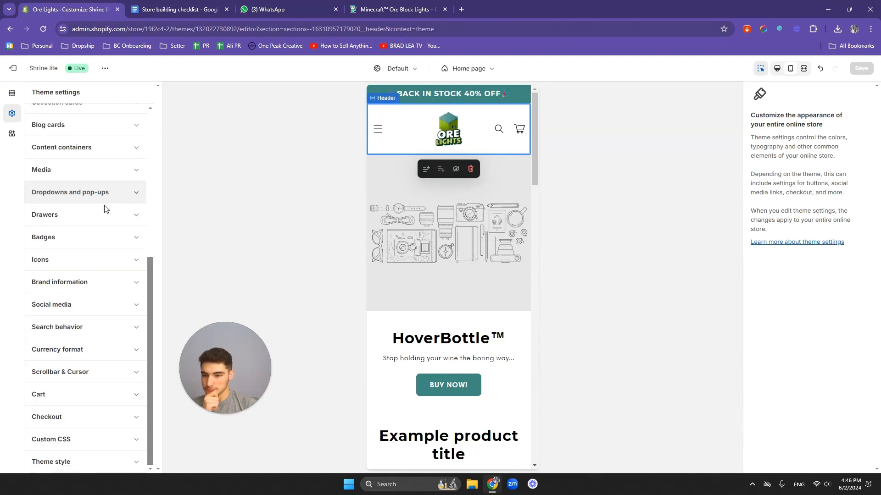
{"action": "left_click", "coordinate": [102, 285]}
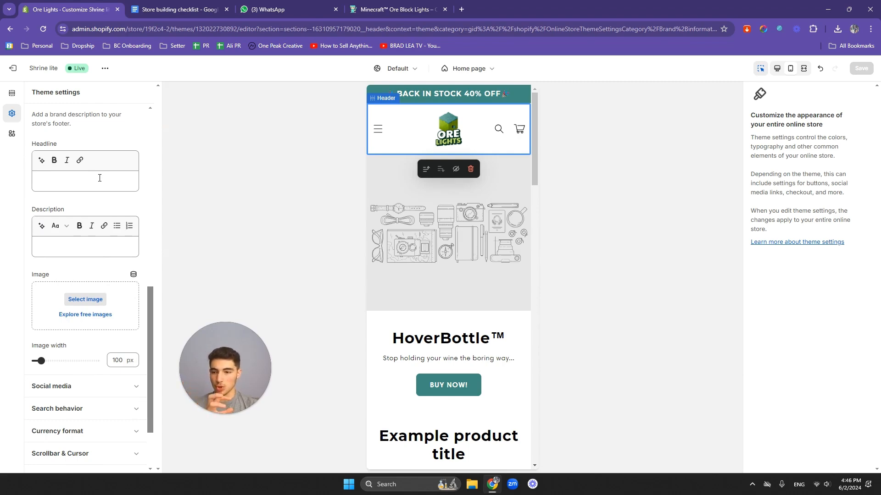
{"action": "left_click", "coordinate": [100, 180]}
- Check the Minecraft Ore Block Lights product page and search Google for "ore lights"
{"action": "left_click", "coordinate": [398, 9]}
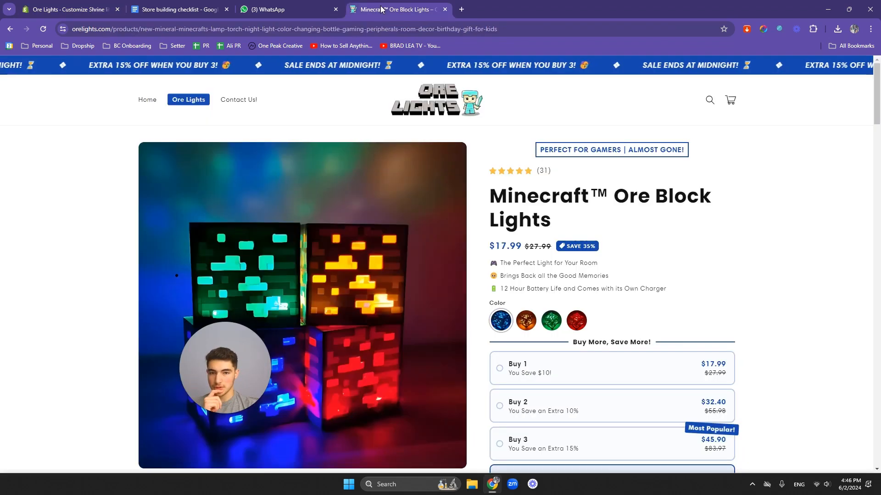
{"action": "left_click", "coordinate": [461, 10]}
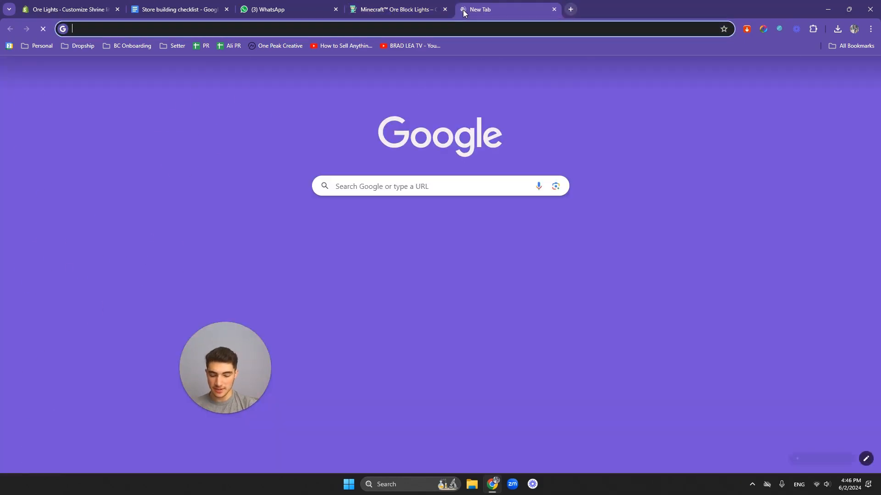
{"action": "type", "text": "ore lights"}
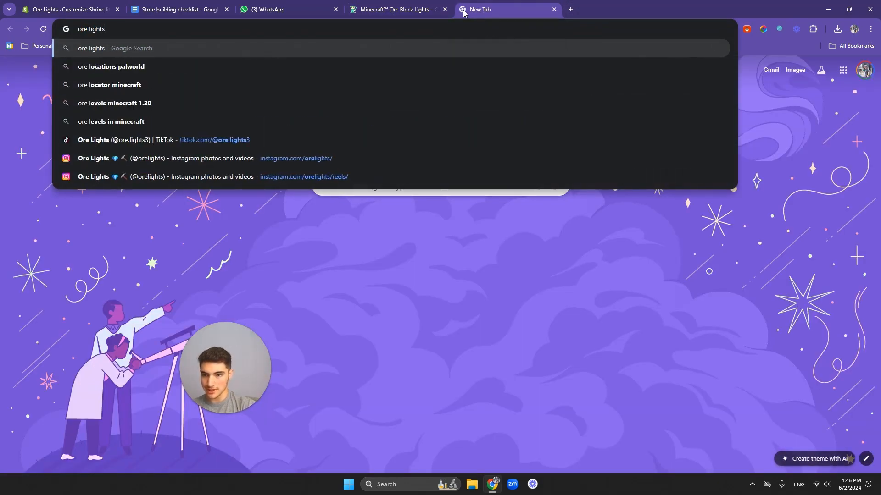
{"action": "key", "text": "Return"}
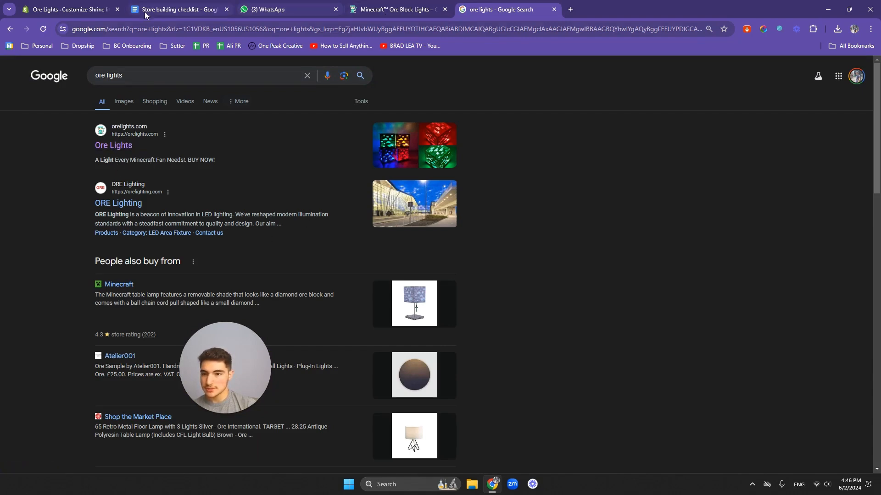
- Return to the theme editor and set the Brand information headline to "Ore Lights"
{"action": "left_click", "coordinate": [66, 11]}
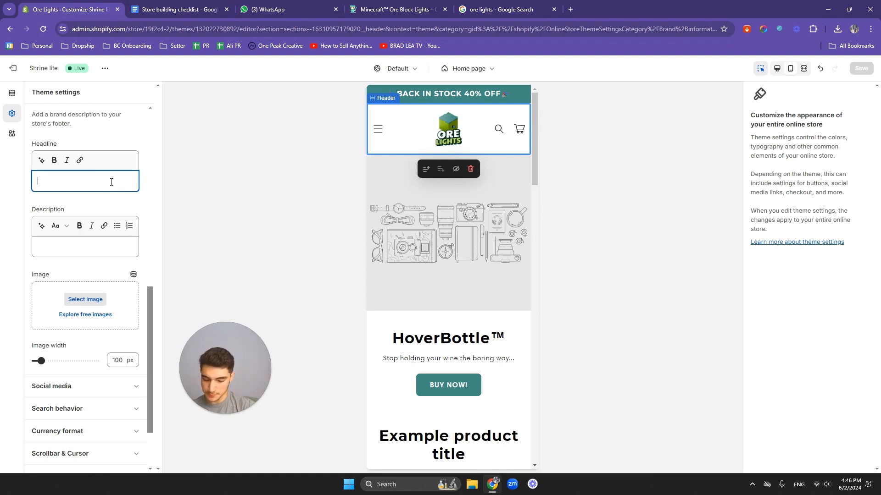
{"action": "type", "text": "Ore L"}
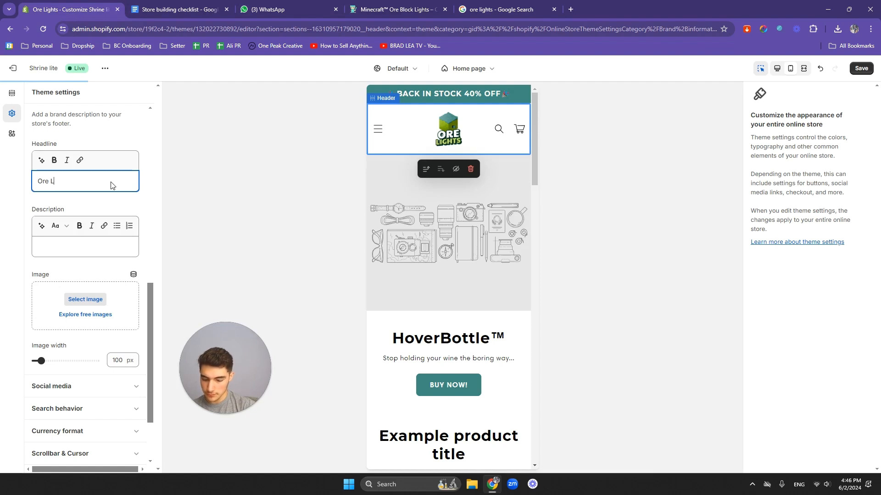
{"action": "type", "text": "ights"}
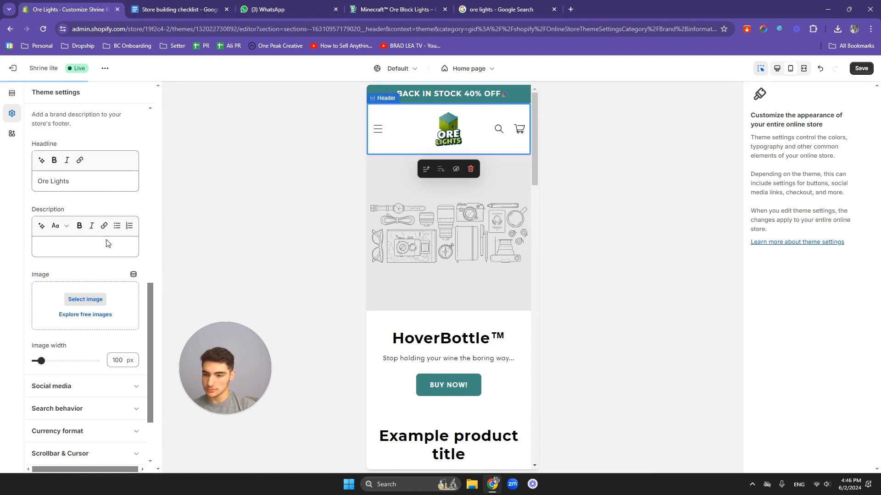
- Set the brand description to "The best ore lights for your Minecraft setup, with 4 different colors to choose from you can be sure this will elevate your gaming setup!"
{"action": "left_click", "coordinate": [111, 246]}
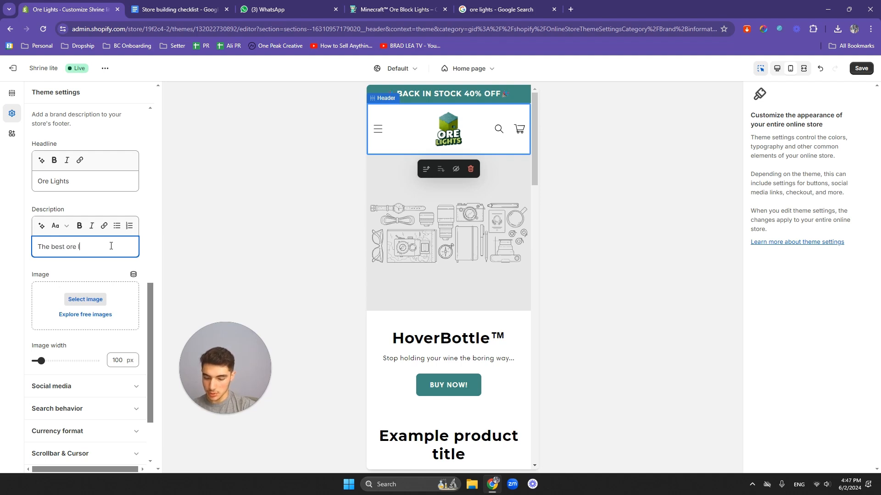
{"action": "type", "text": "The best ore lights for your"}
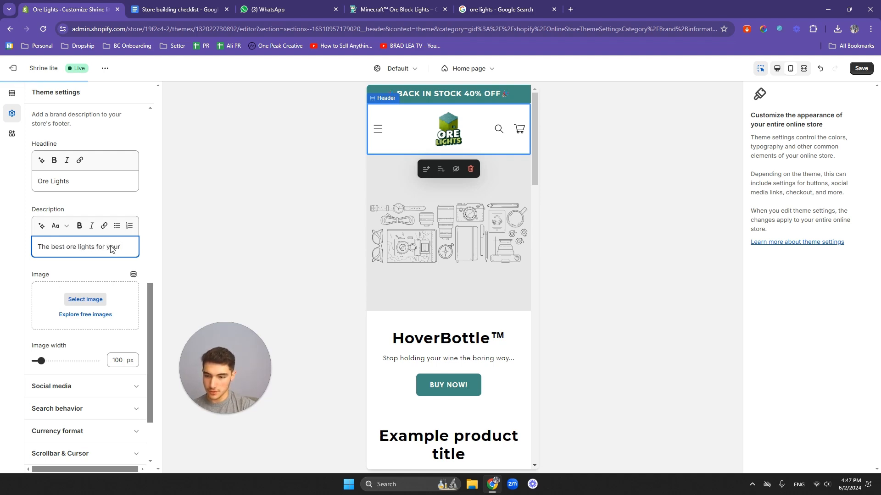
{"action": "type", "text": " Minecraf"}
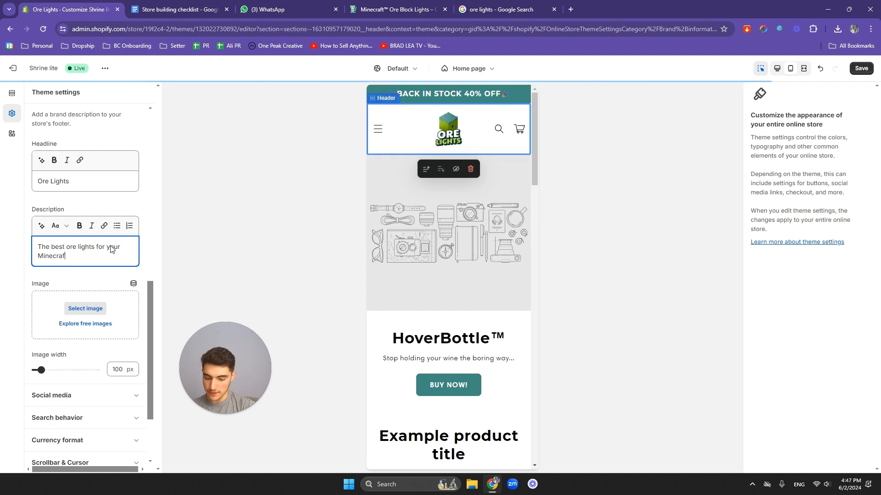
{"action": "type", "text": "t setup"}
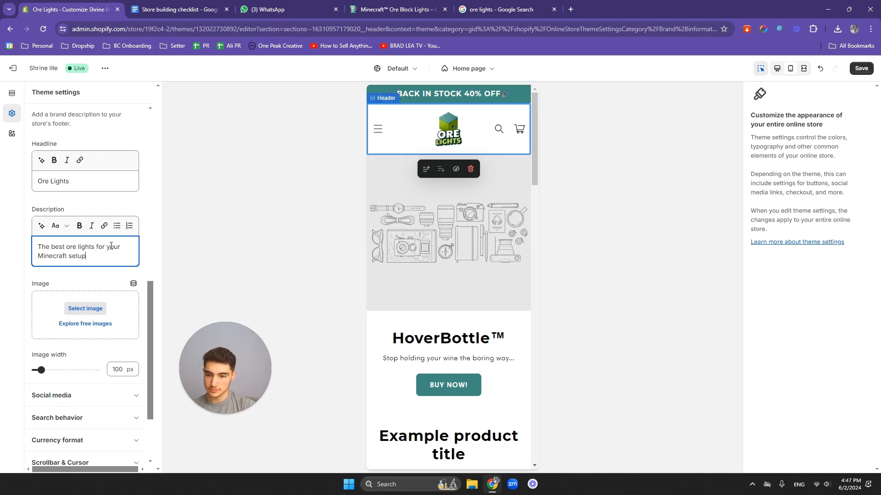
{"action": "type", "text": ", with 4 d"}
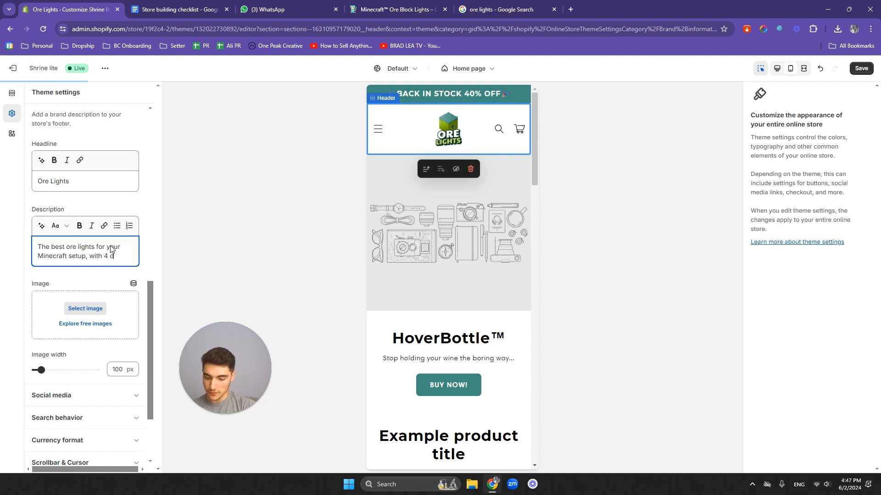
{"action": "type", "text": "ifferent colors to choose from"}
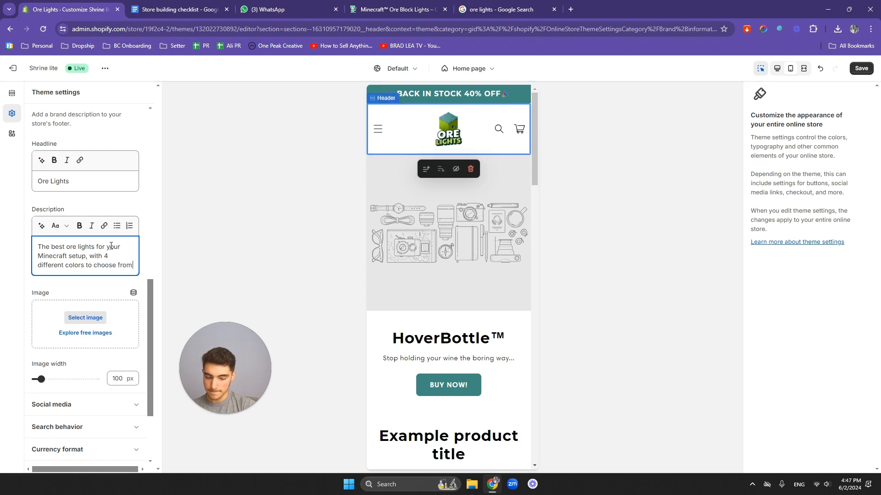
{"action": "type", "text": "you can be sure this"}
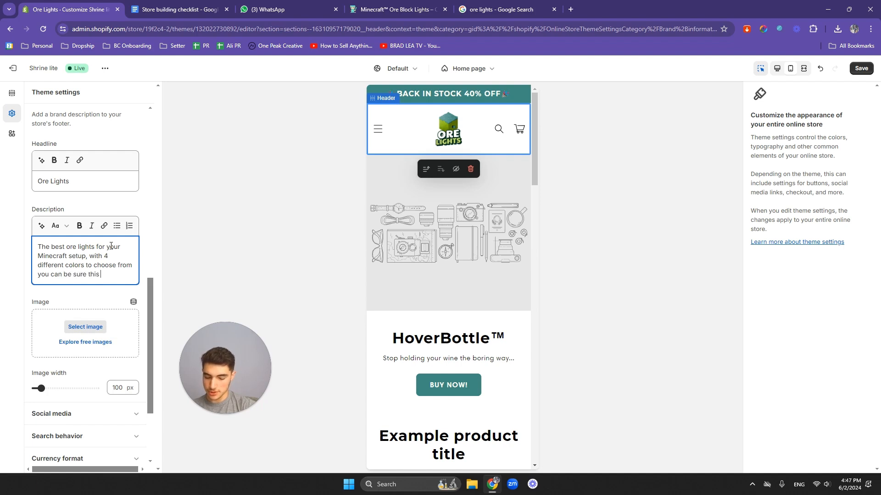
{"action": "type", "text": " will elevate"}
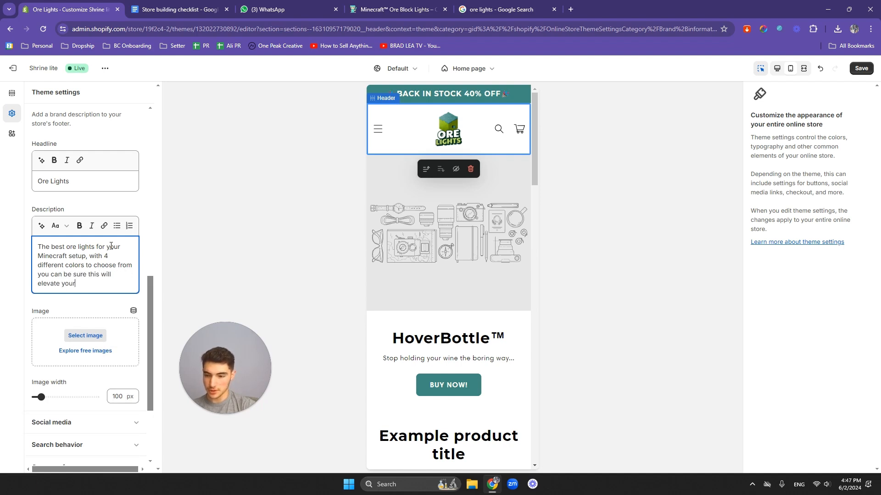
{"action": "type", "text": " your "}
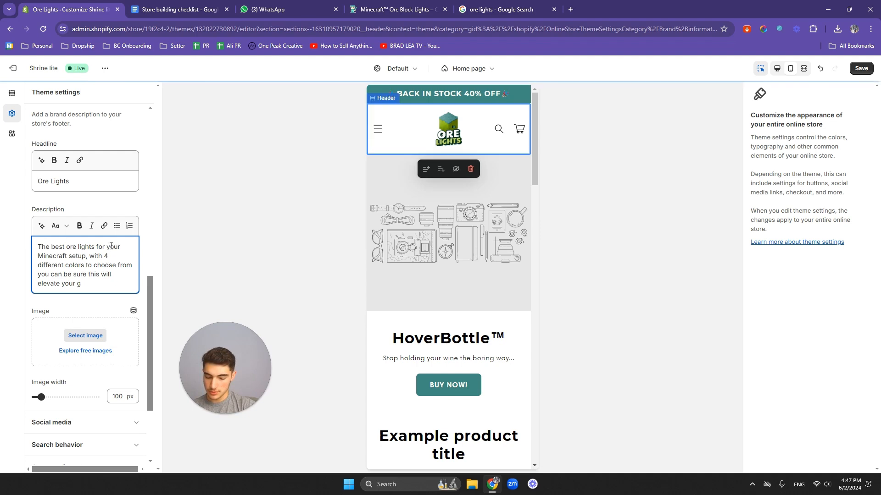
{"action": "type", "text": "gaming"}
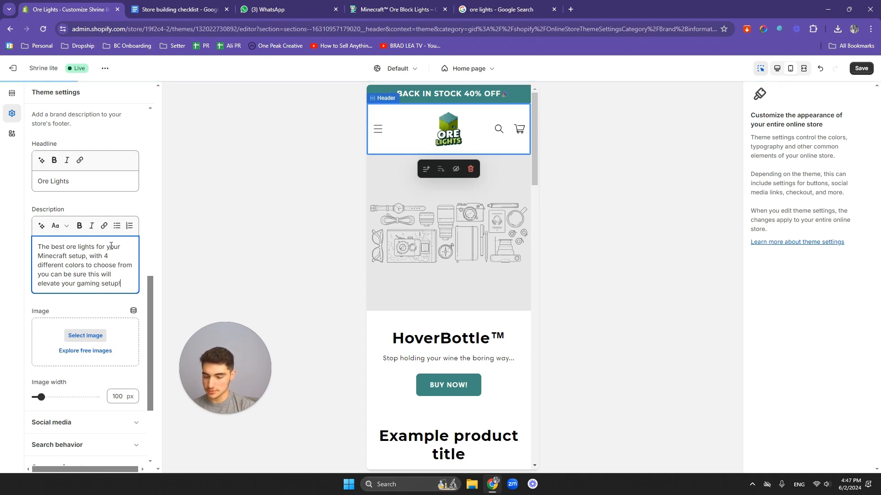
{"action": "type", "text": " setup!"}
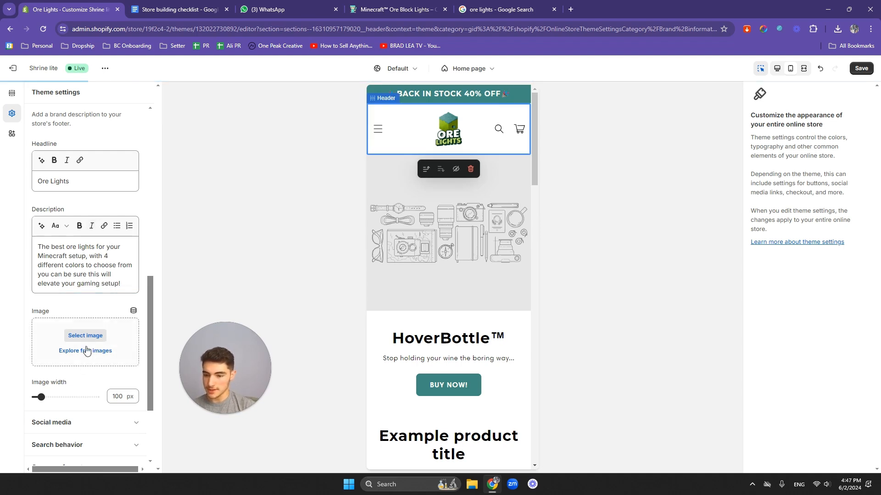
- Use the s-l1600 JPG of the four colored ore blocks as the Brand information image and save the theme
{"action": "left_click", "coordinate": [85, 335]}
{"action": "scroll", "coordinate": [376, 229], "scroll_direction": "down", "scroll_amount": 5}
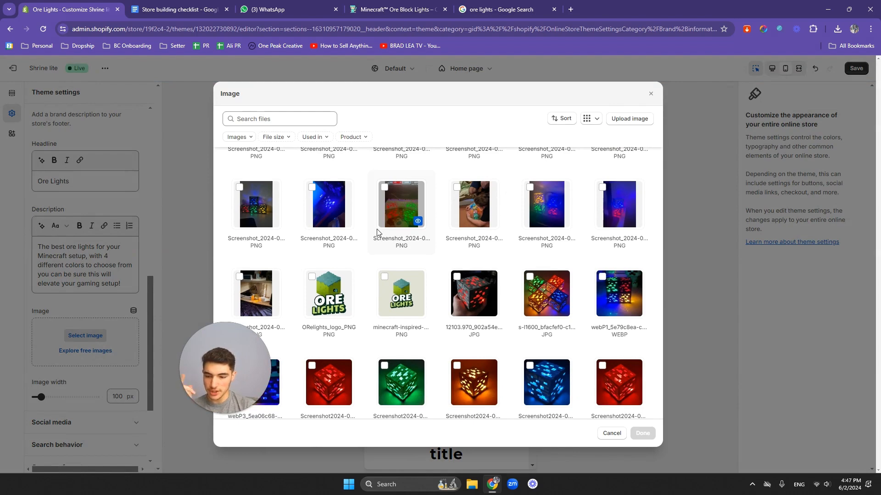
{"action": "scroll", "coordinate": [420, 250], "scroll_direction": "down", "scroll_amount": 2}
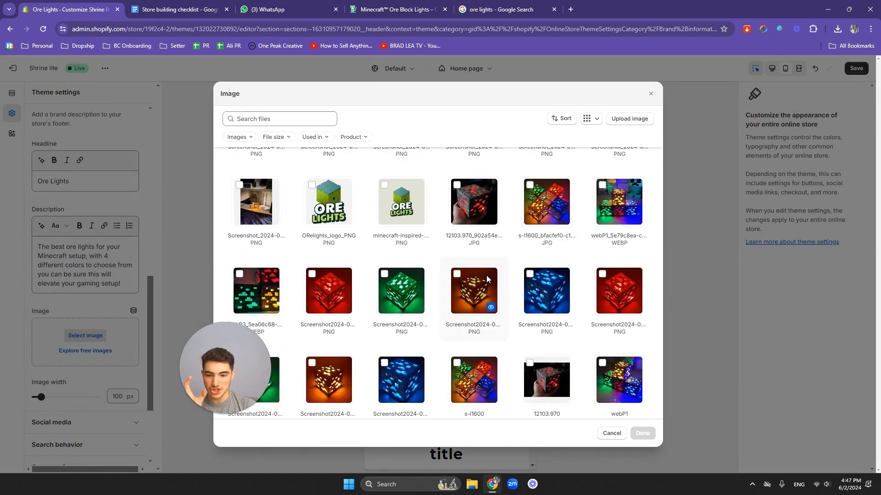
{"action": "scroll", "coordinate": [486, 276], "scroll_direction": "up", "scroll_amount": 2}
{"action": "left_click", "coordinate": [543, 312]}
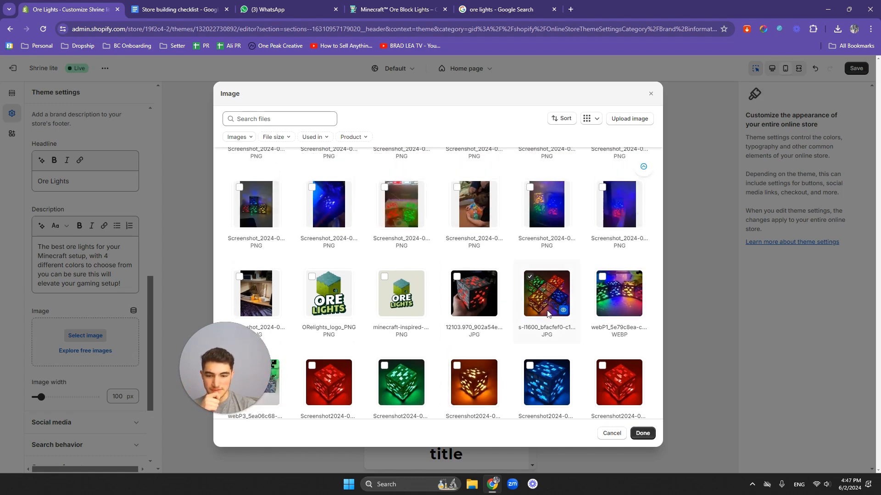
{"action": "left_click", "coordinate": [642, 433]}
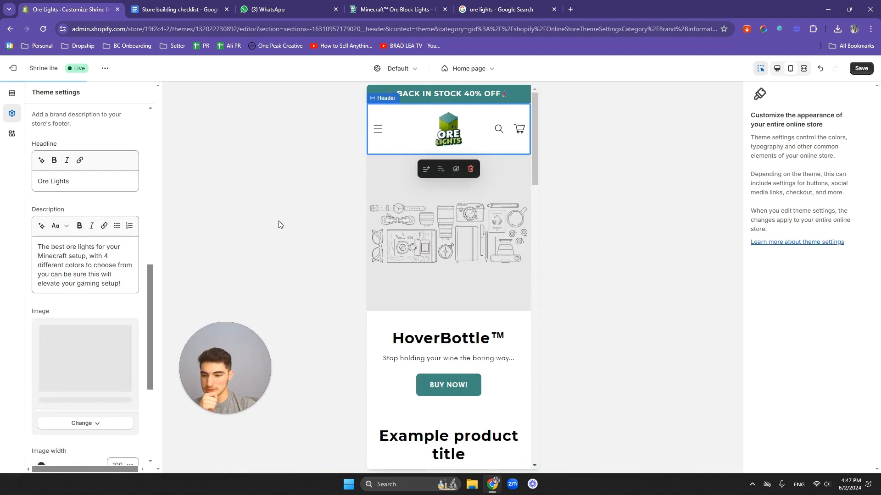
{"action": "scroll", "coordinate": [105, 239], "scroll_direction": "down", "scroll_amount": 4}
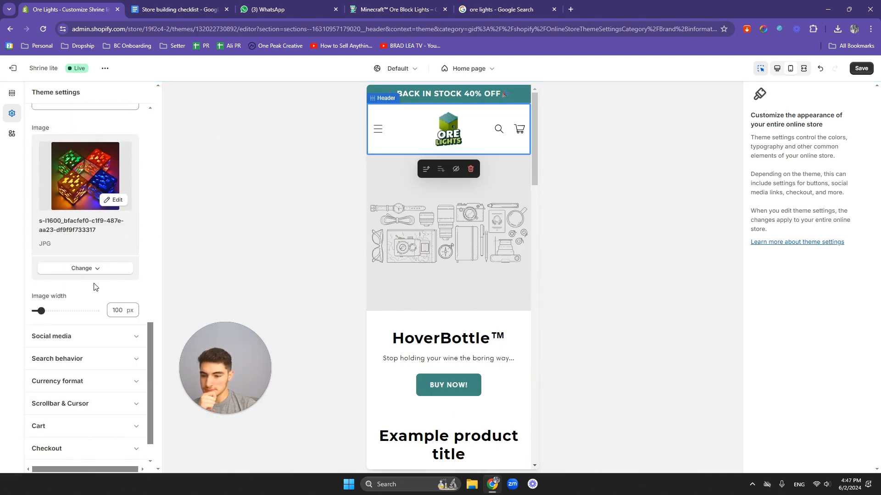
{"action": "left_click", "coordinate": [854, 71]}
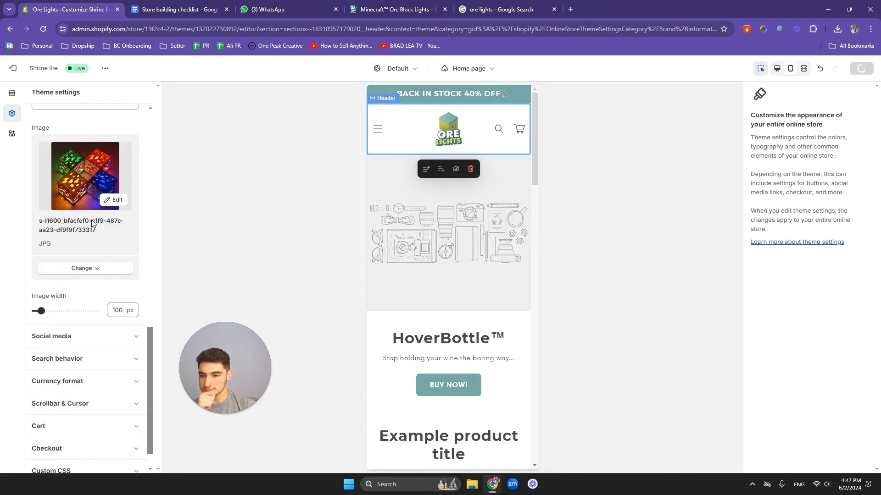
- Close the Brand information settings and look through the Social media and Search behavior settings
{"action": "scroll", "coordinate": [97, 217], "scroll_direction": "up", "scroll_amount": 7}
{"action": "left_click", "coordinate": [103, 235]}
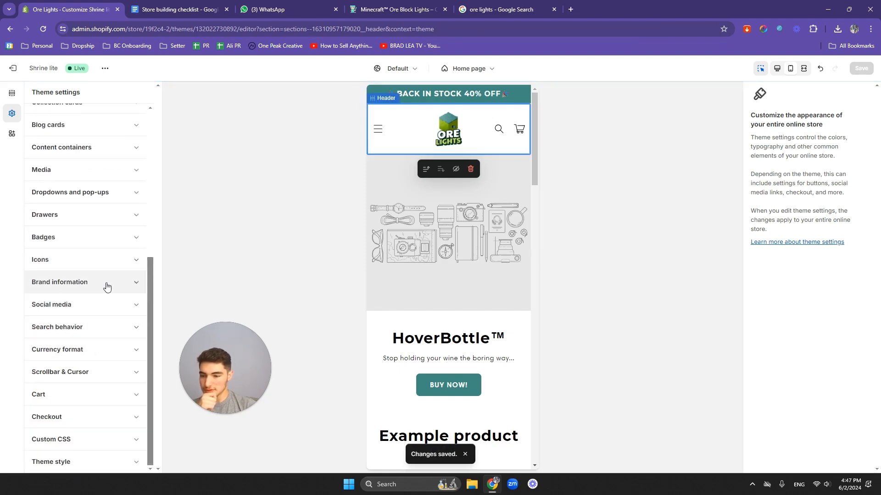
{"action": "left_click", "coordinate": [109, 307]}
{"action": "left_click", "coordinate": [110, 312]}
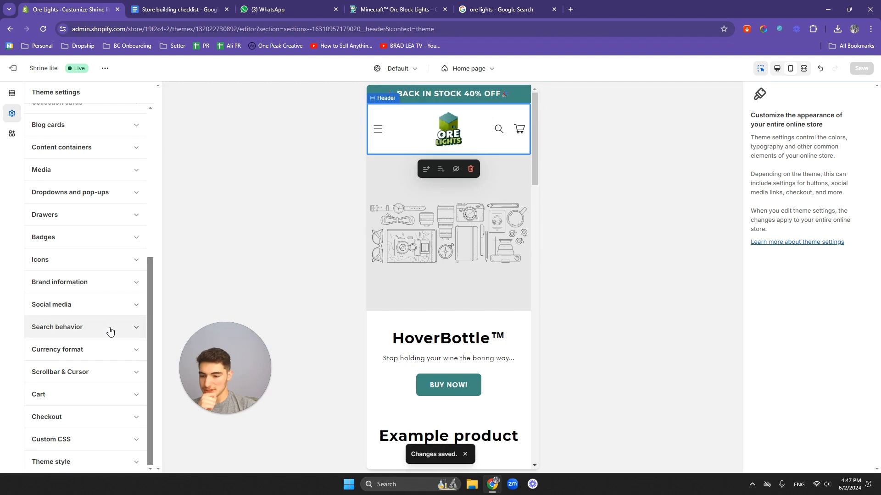
{"action": "left_click", "coordinate": [106, 332]}
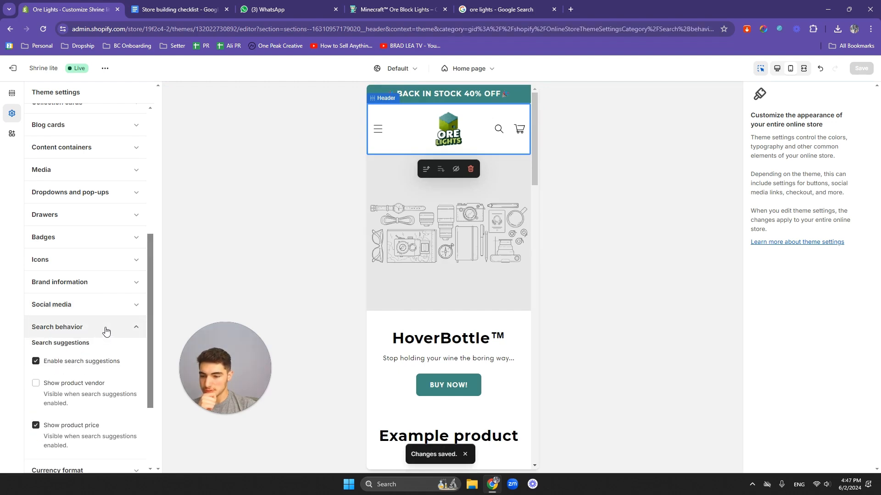
{"action": "left_click", "coordinate": [106, 332]}
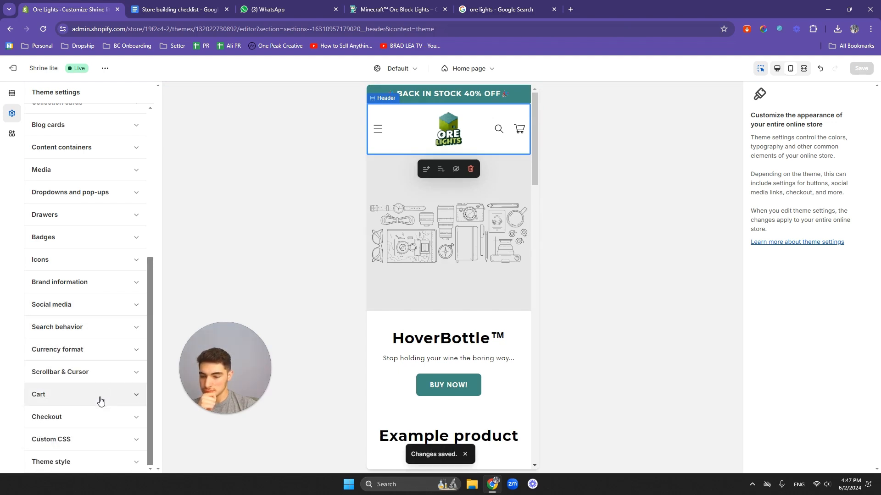
- Look through the theme's Checkout settings and open the editor for checkout and new customer accounts
{"action": "left_click", "coordinate": [106, 417]}
{"action": "scroll", "coordinate": [98, 284], "scroll_direction": "down", "scroll_amount": 4}
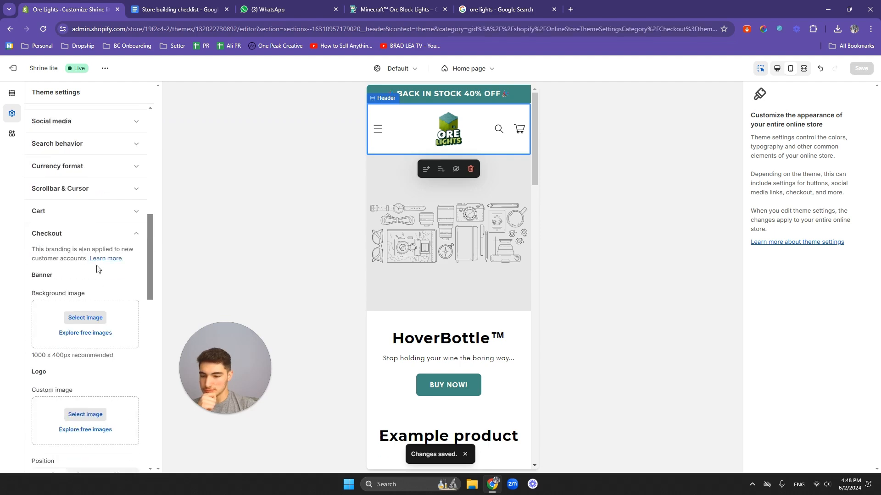
{"action": "scroll", "coordinate": [91, 248], "scroll_direction": "down", "scroll_amount": 2}
{"action": "left_click", "coordinate": [470, 71]}
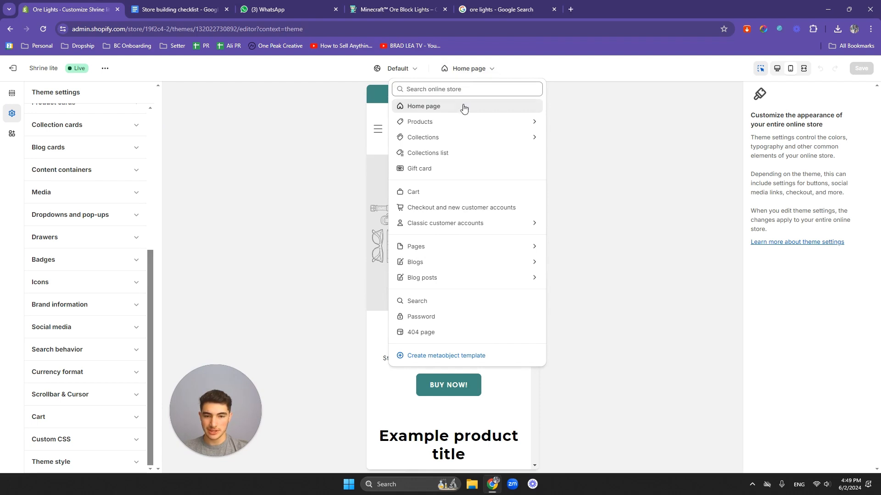
{"action": "left_click", "coordinate": [471, 212]}
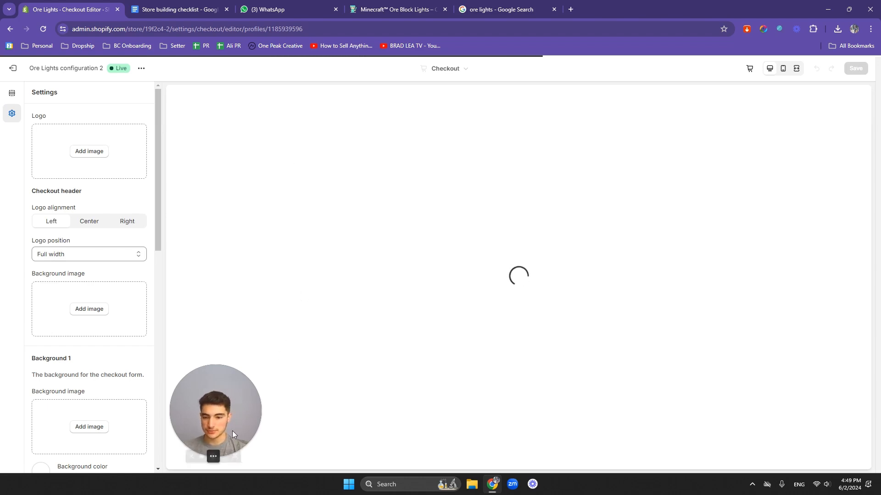
- Switch the checkout preview to mobile and add the ORelights_logo_PNG image as the checkout logo
{"action": "left_click_drag", "start_coordinate": [232, 431], "coordinate": [257, 434]}
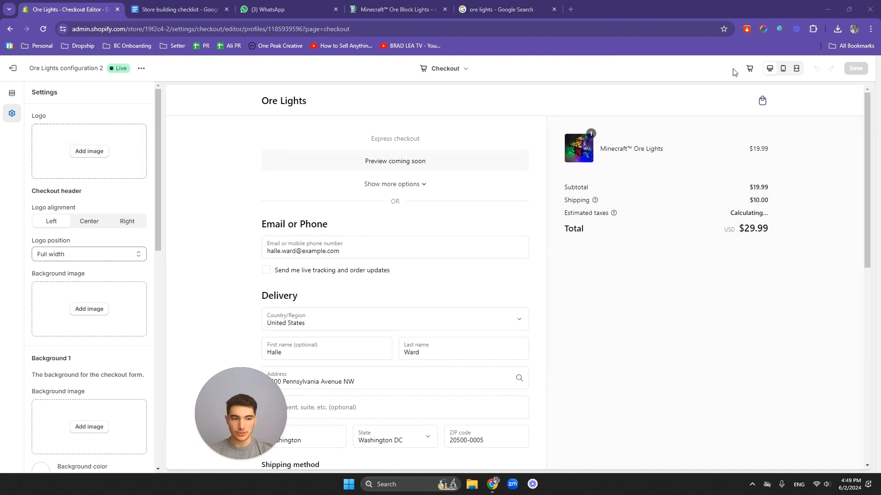
{"action": "left_click", "coordinate": [783, 71]}
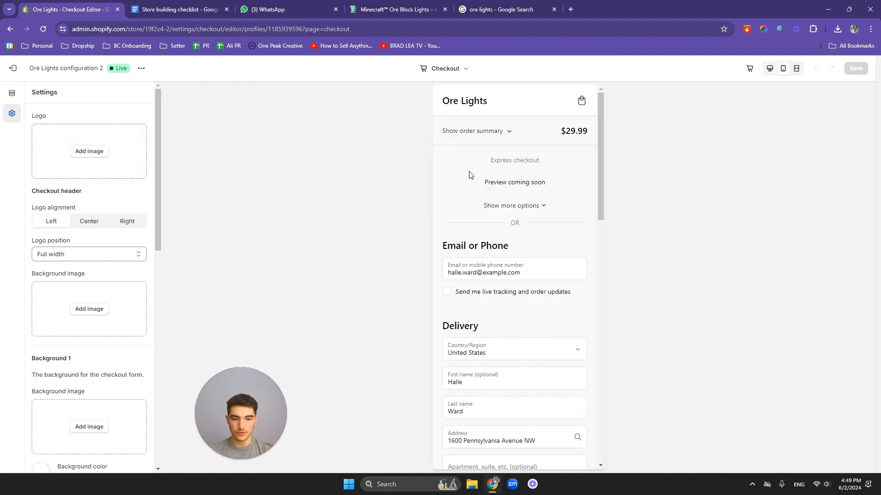
{"action": "left_click", "coordinate": [90, 155]}
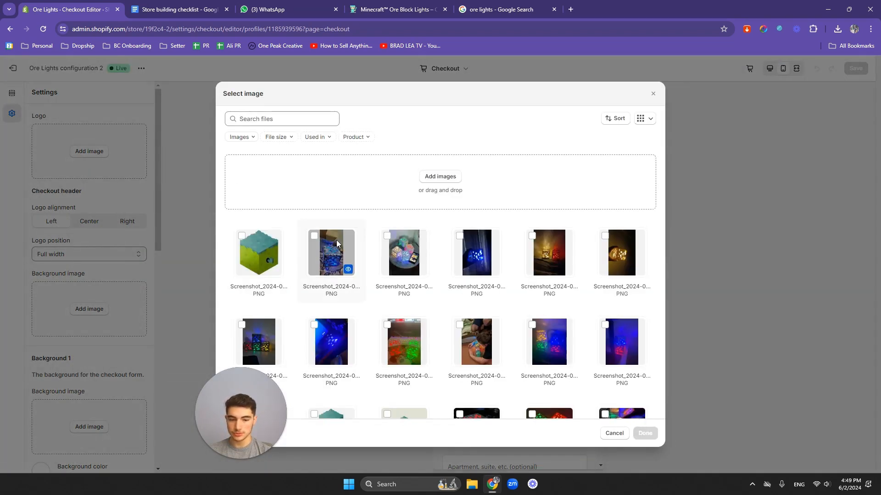
{"action": "scroll", "coordinate": [337, 240], "scroll_direction": "down", "scroll_amount": 2}
{"action": "left_click", "coordinate": [331, 339]}
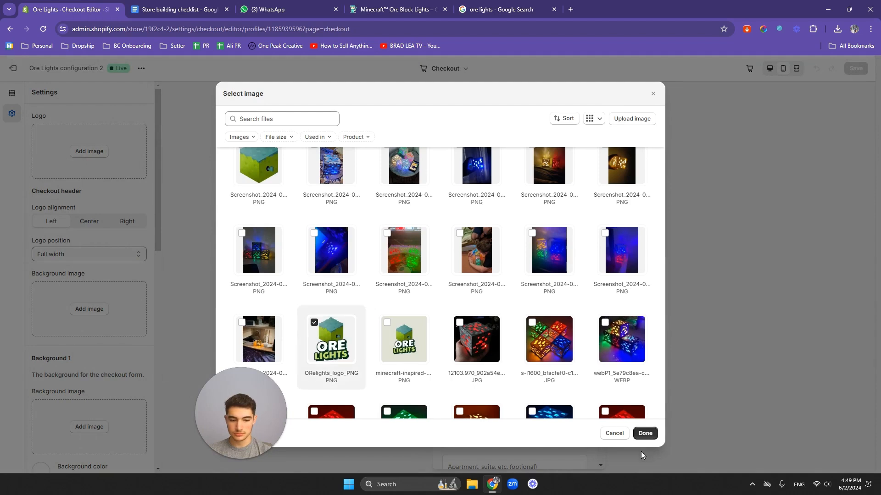
{"action": "left_click", "coordinate": [644, 432]}
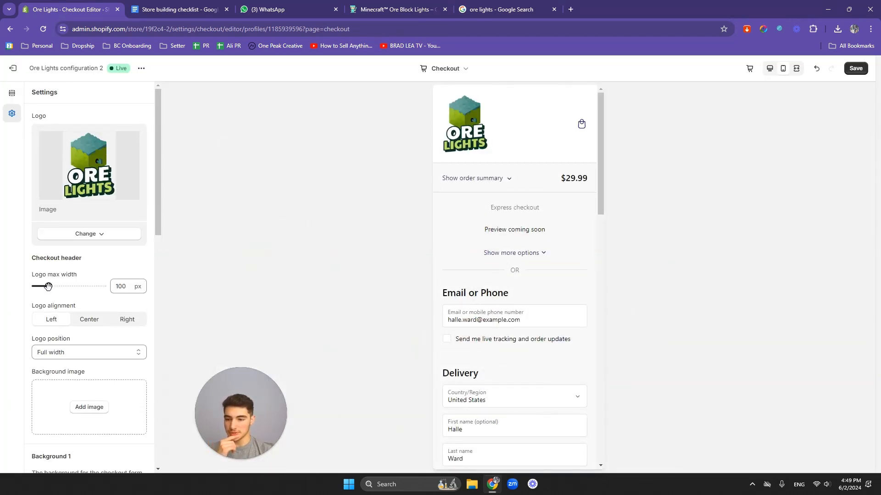
- Set the checkout header's logo max width to 60 px and its alignment to center
{"action": "left_click_drag", "start_coordinate": [48, 286], "coordinate": [38, 286]}
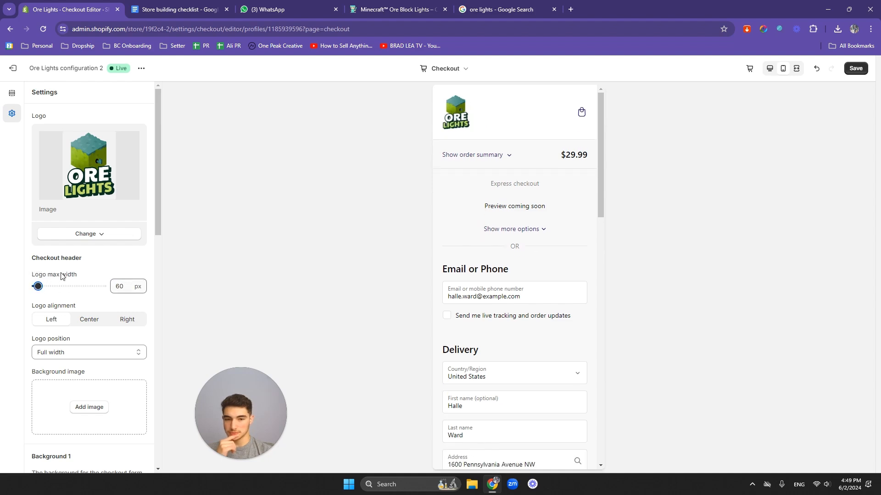
{"action": "left_click", "coordinate": [88, 320]}
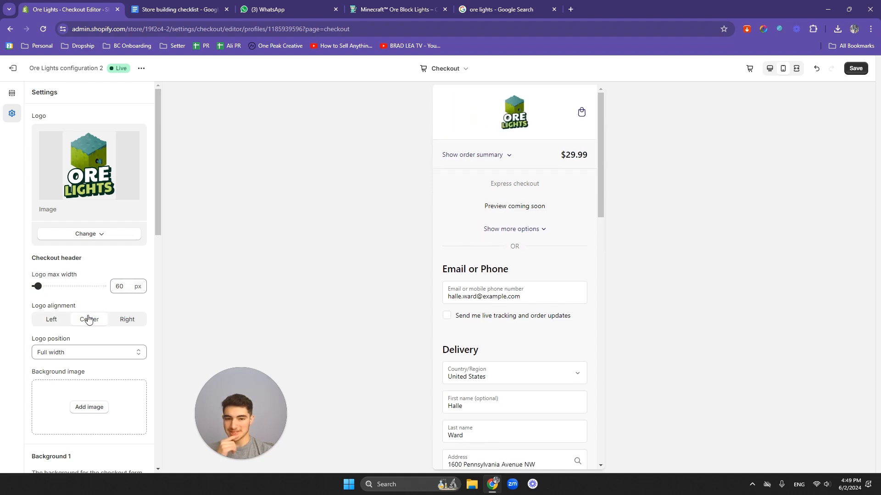
- Review the checkout background, color and typography settings and examine the mobile checkout preview through to the order summary
{"action": "scroll", "coordinate": [64, 266], "scroll_direction": "down", "scroll_amount": 5}
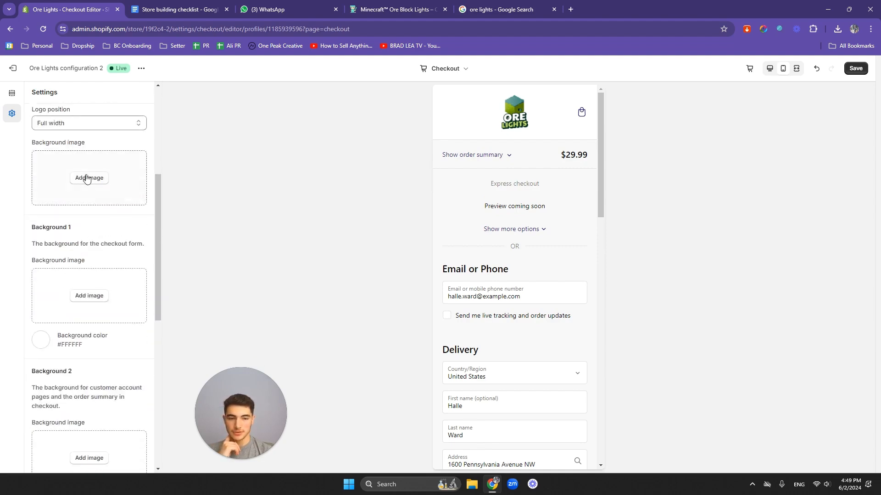
{"action": "scroll", "coordinate": [87, 179], "scroll_direction": "down", "scroll_amount": 6}
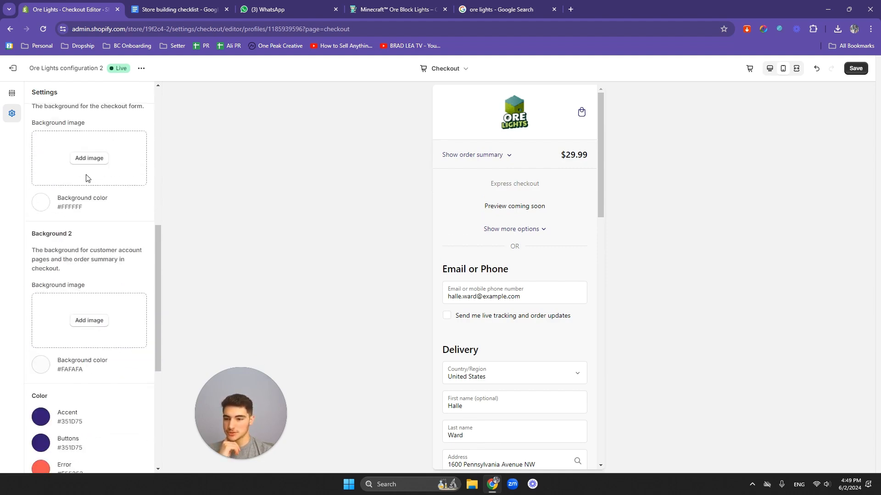
{"action": "scroll", "coordinate": [80, 207], "scroll_direction": "down", "scroll_amount": 1}
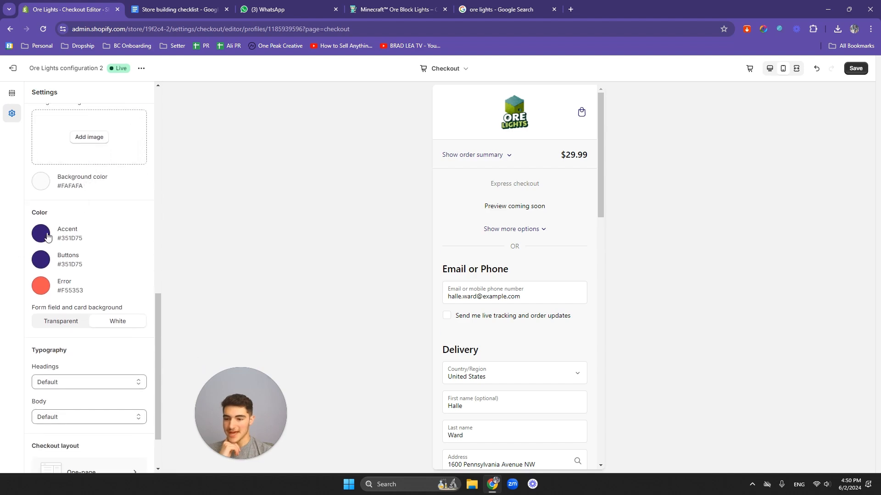
{"action": "scroll", "coordinate": [477, 222], "scroll_direction": "down", "scroll_amount": 4}
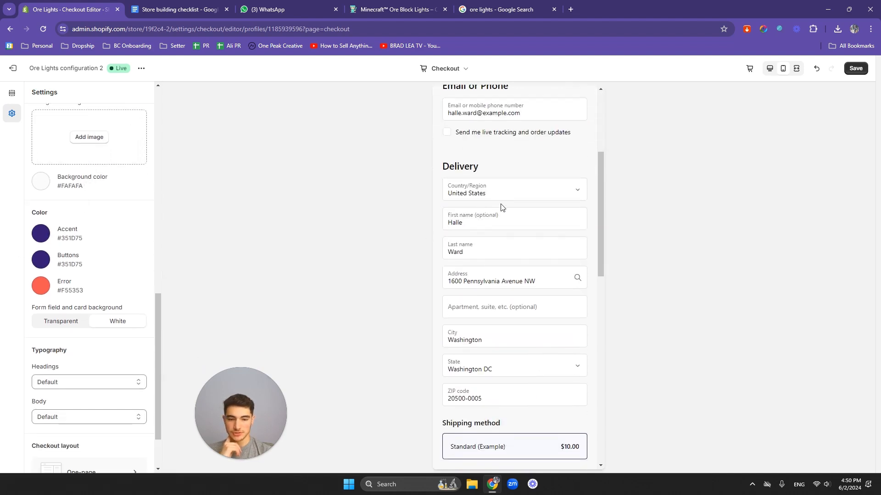
{"action": "scroll", "coordinate": [500, 207], "scroll_direction": "down", "scroll_amount": 6}
{"action": "scroll", "coordinate": [501, 208], "scroll_direction": "down", "scroll_amount": 1}
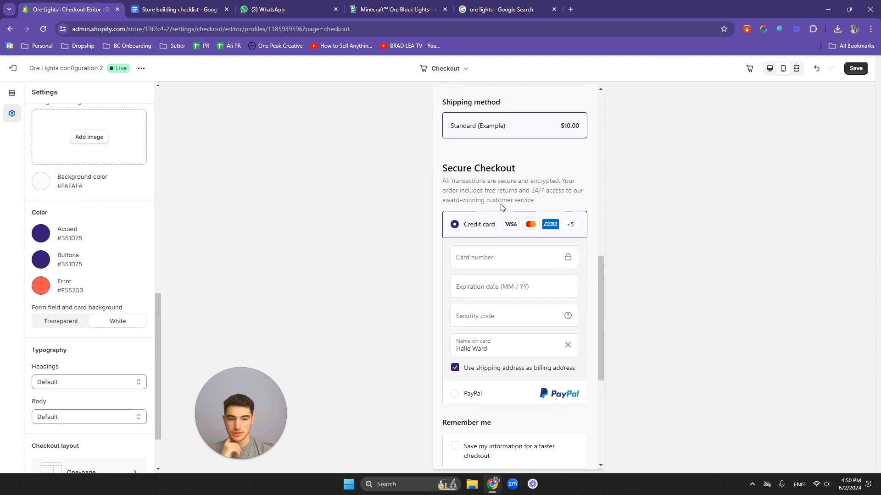
{"action": "scroll", "coordinate": [520, 172], "scroll_direction": "down", "scroll_amount": 5}
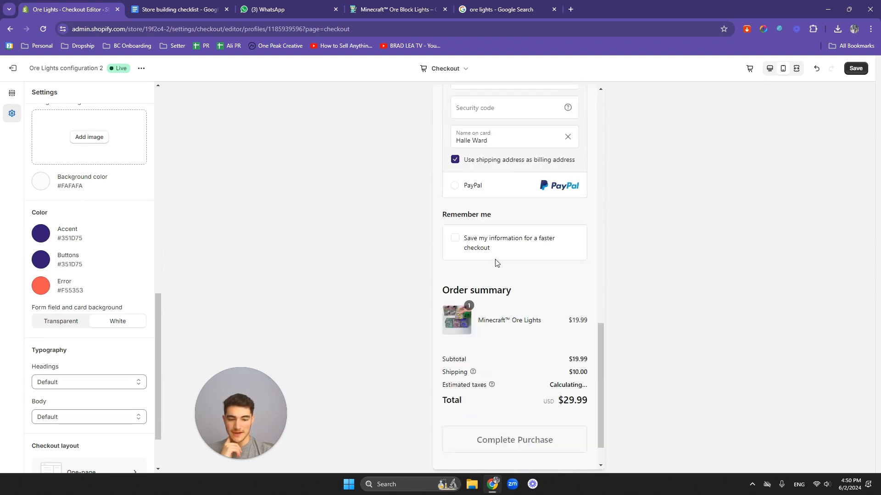
{"action": "scroll", "coordinate": [504, 321], "scroll_direction": "up", "scroll_amount": 7}
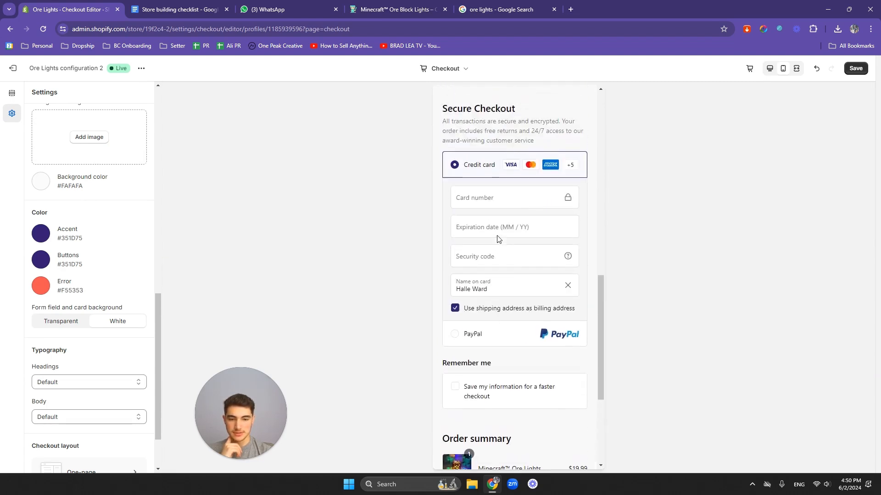
- Set the checkout accent color to #3E8880, taken from the clipboard history
{"action": "left_click", "coordinate": [37, 234]}
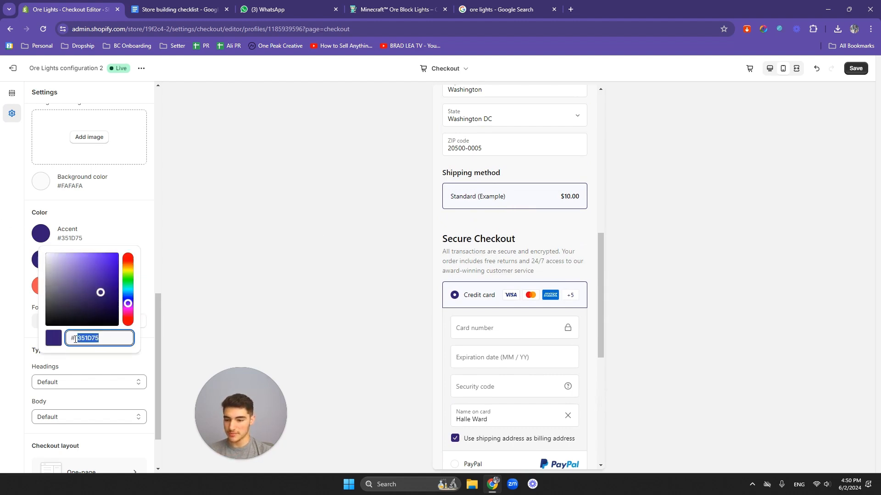
{"action": "left_click_drag", "start_coordinate": [75, 339], "coordinate": [51, 342]}
{"action": "double_click", "coordinate": [93, 338]}
{"action": "key", "text": "super+v"}
{"action": "scroll", "coordinate": [118, 273], "scroll_direction": "down", "scroll_amount": 2}
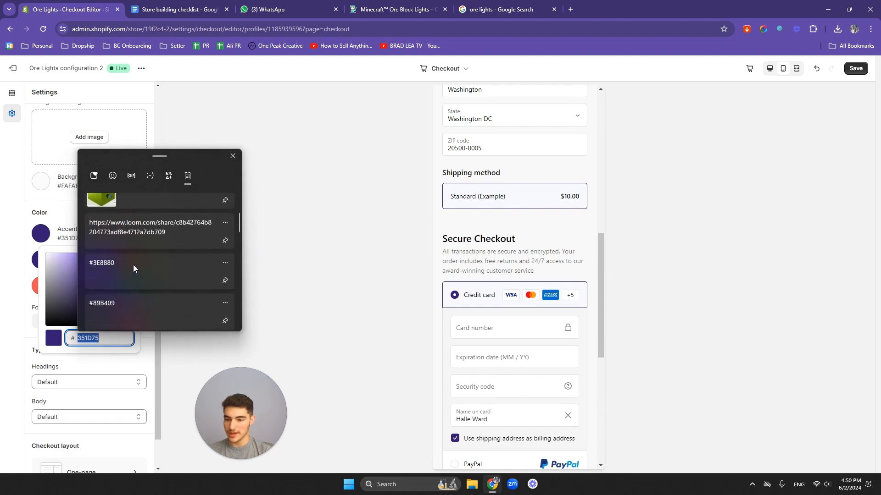
{"action": "left_click", "coordinate": [140, 247]}
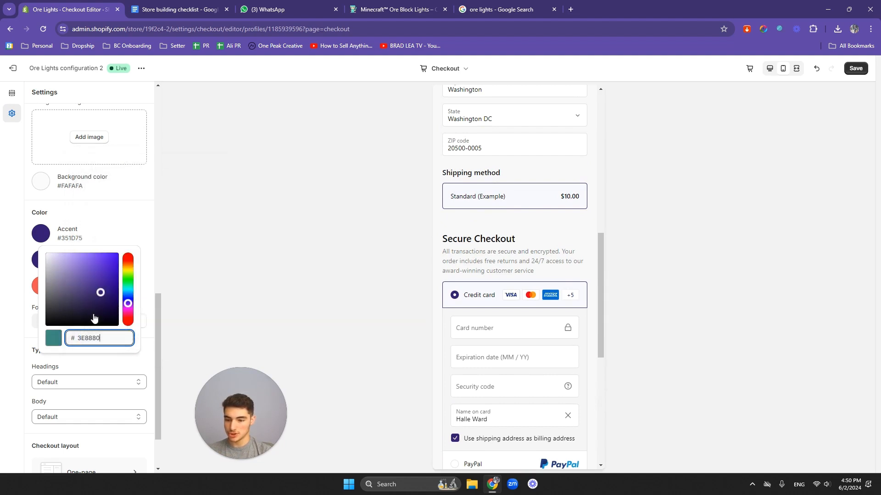
{"action": "left_click", "coordinate": [0, 289]}
- Set the checkout buttons color to #3E8880 as well and check the mobile preview down to the purchase button
{"action": "scroll", "coordinate": [527, 220], "scroll_direction": "up", "scroll_amount": 10}
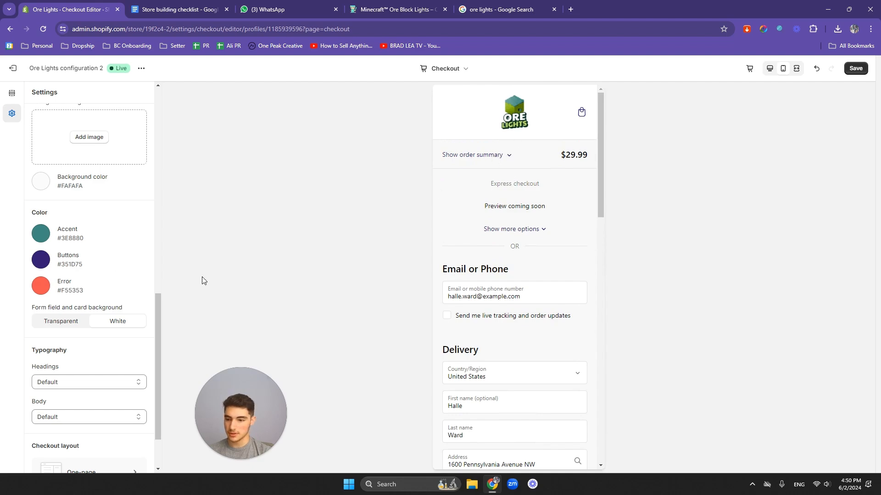
{"action": "scroll", "coordinate": [534, 247], "scroll_direction": "down", "scroll_amount": 15}
{"action": "scroll", "coordinate": [532, 245], "scroll_direction": "up", "scroll_amount": 8}
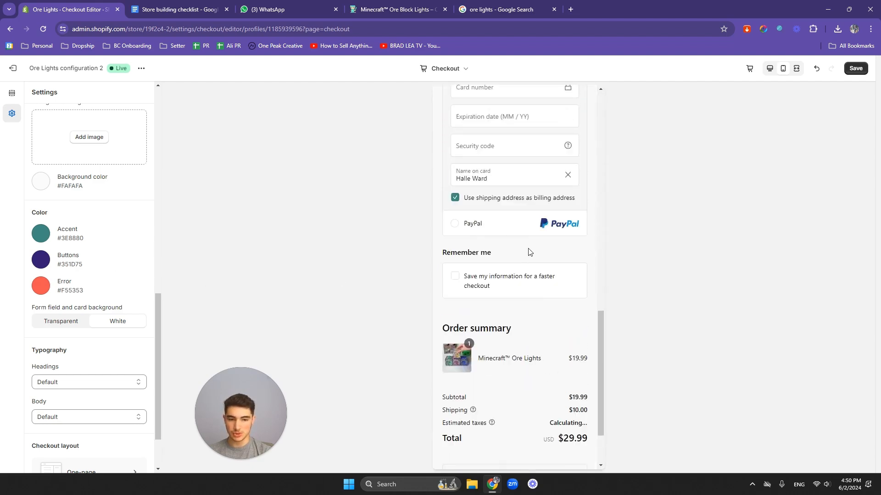
{"action": "left_click", "coordinate": [54, 260]}
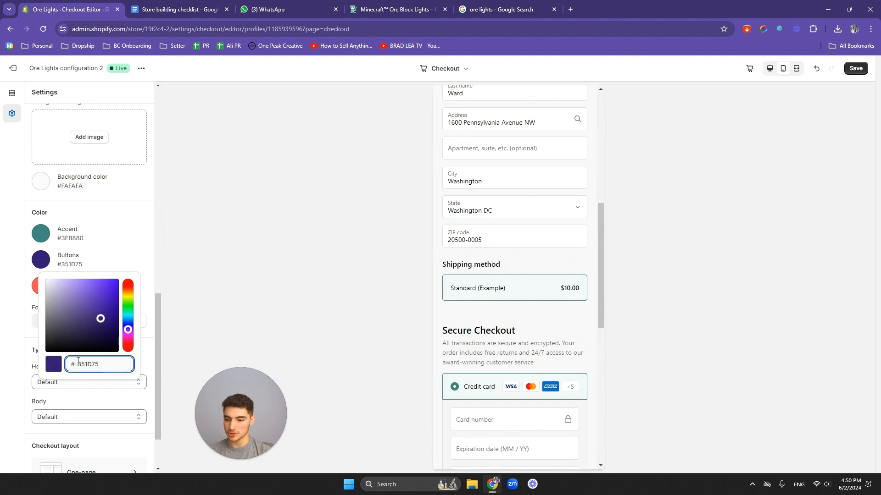
{"action": "key", "text": "super+v"}
{"action": "scroll", "coordinate": [134, 291], "scroll_direction": "down", "scroll_amount": 3}
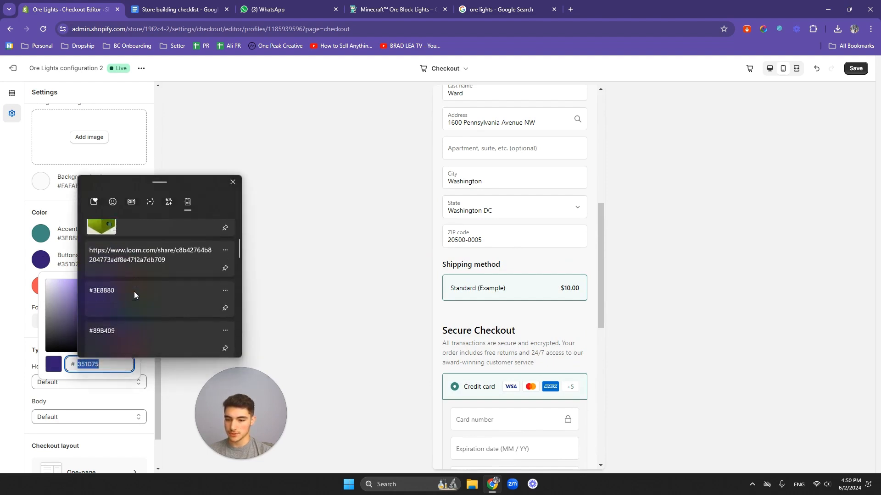
{"action": "left_click", "coordinate": [142, 268]}
{"action": "left_click", "coordinate": [12, 316]}
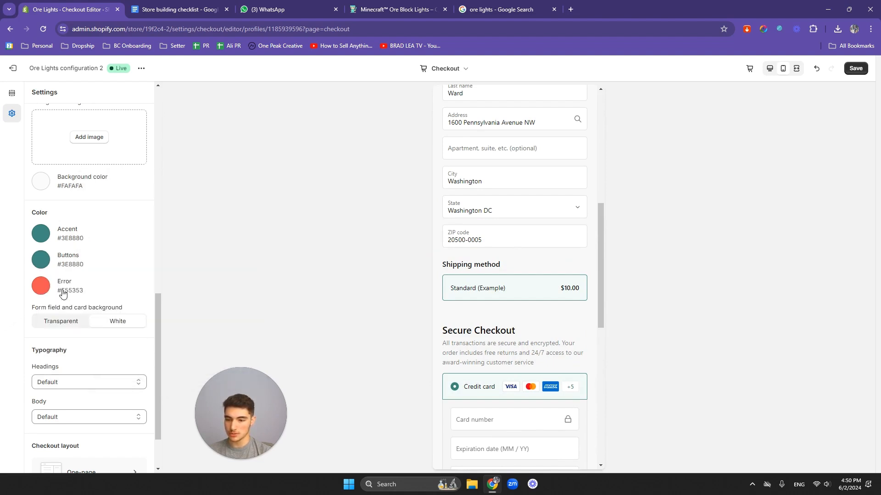
{"action": "scroll", "coordinate": [546, 260], "scroll_direction": "down", "scroll_amount": 5}
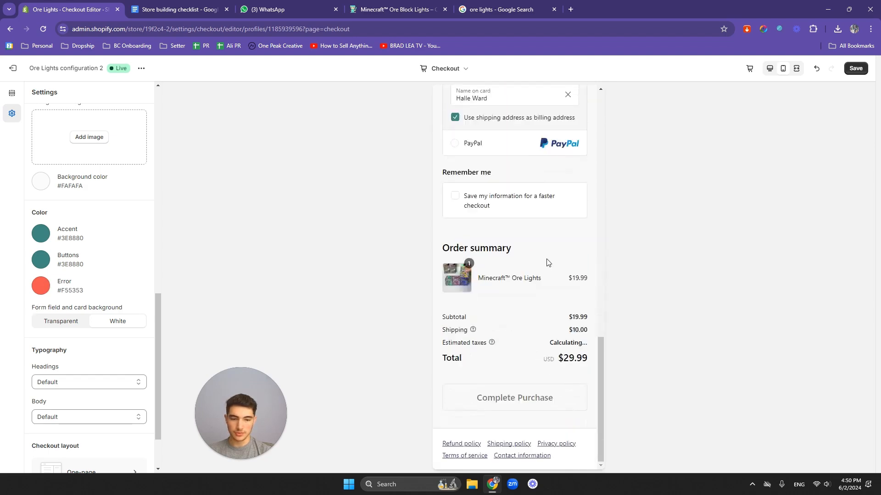
- Review the checkout settings and the mobile checkout preview, including form background and address autocompletion, and save the checkout configuration
{"action": "scroll", "coordinate": [544, 258], "scroll_direction": "up", "scroll_amount": 6}
{"action": "scroll", "coordinate": [101, 273], "scroll_direction": "down", "scroll_amount": 2}
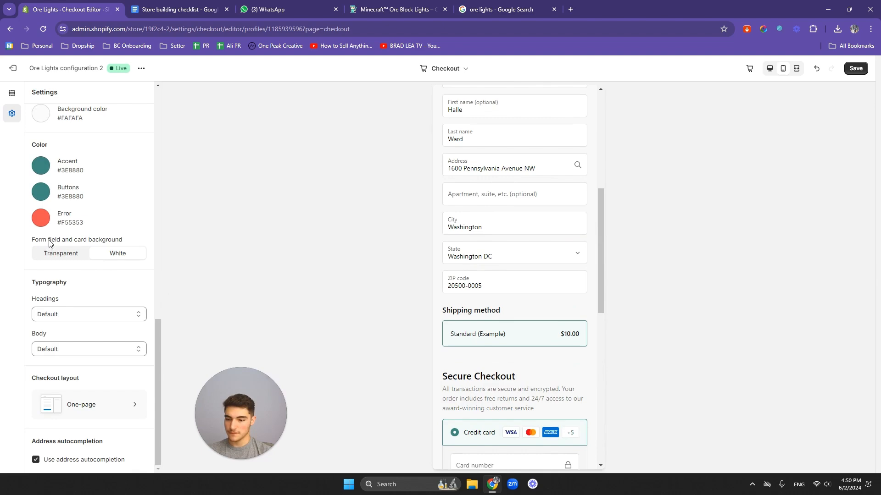
{"action": "left_click_drag", "start_coordinate": [49, 241], "coordinate": [85, 240]}
{"action": "left_click", "coordinate": [95, 242]}
{"action": "scroll", "coordinate": [488, 264], "scroll_direction": "up", "scroll_amount": 5}
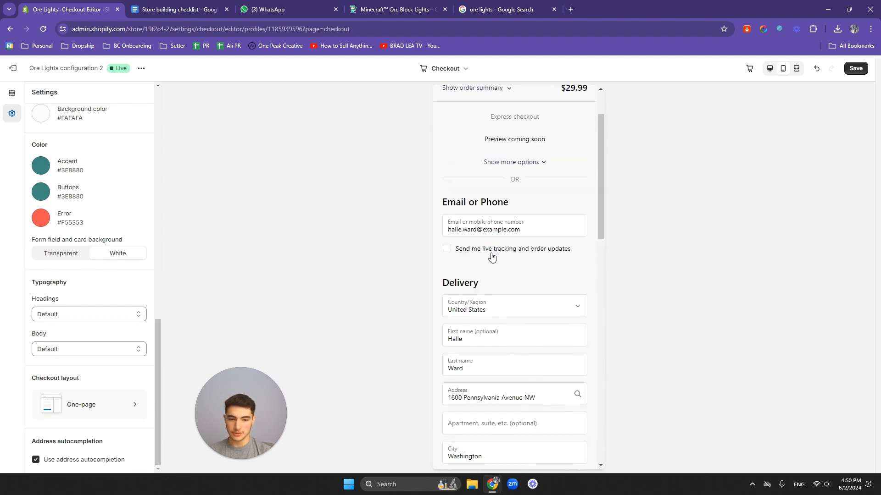
{"action": "scroll", "coordinate": [492, 257], "scroll_direction": "down", "scroll_amount": 6}
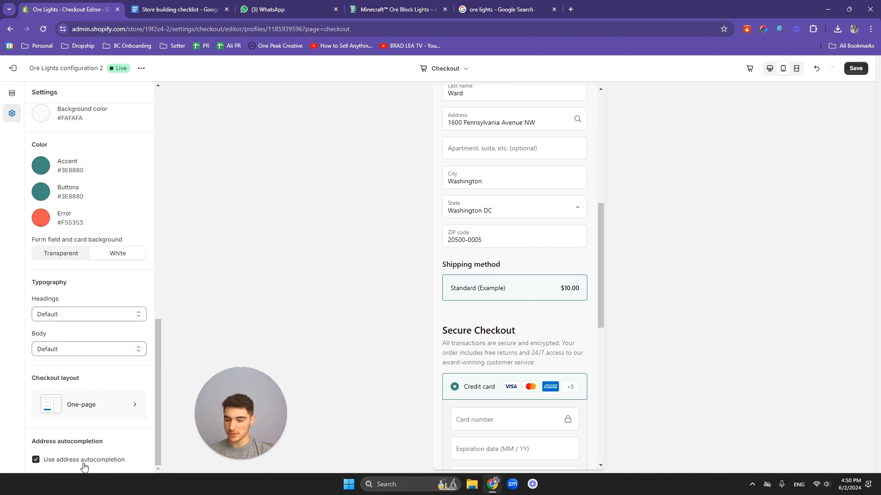
{"action": "scroll", "coordinate": [114, 316], "scroll_direction": "up", "scroll_amount": 10}
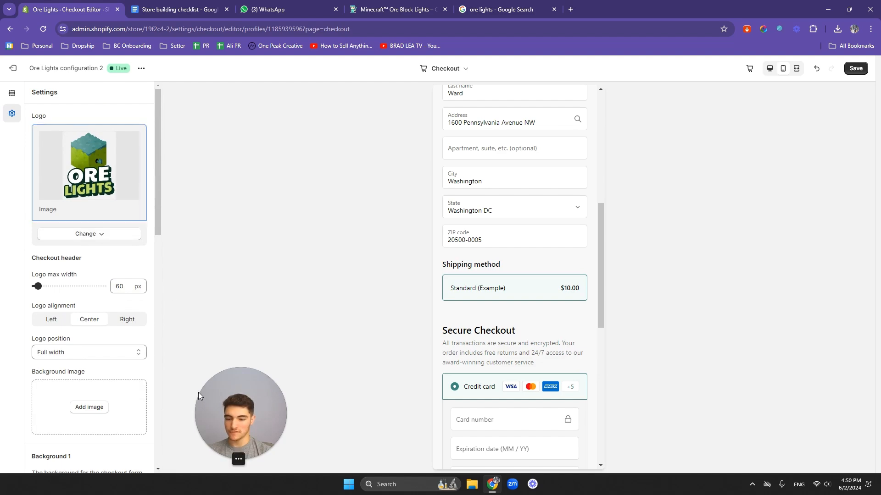
{"action": "scroll", "coordinate": [98, 228], "scroll_direction": "down", "scroll_amount": 10}
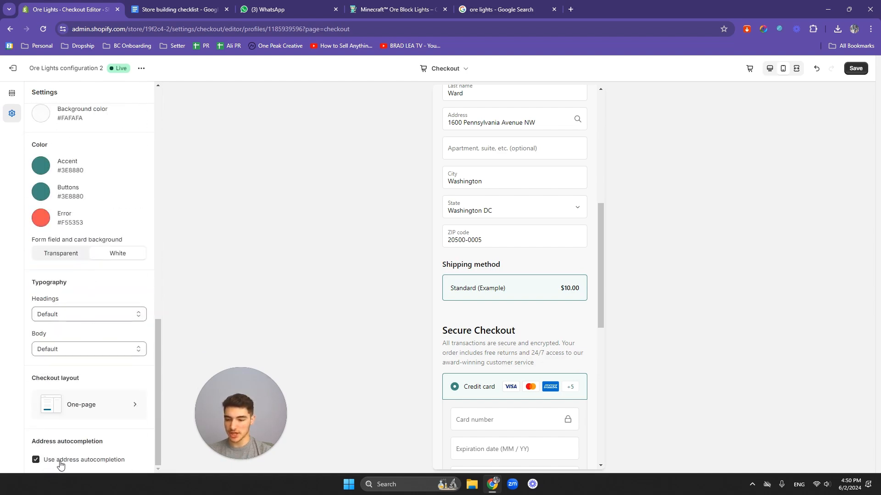
{"action": "scroll", "coordinate": [124, 167], "scroll_direction": "up", "scroll_amount": 10}
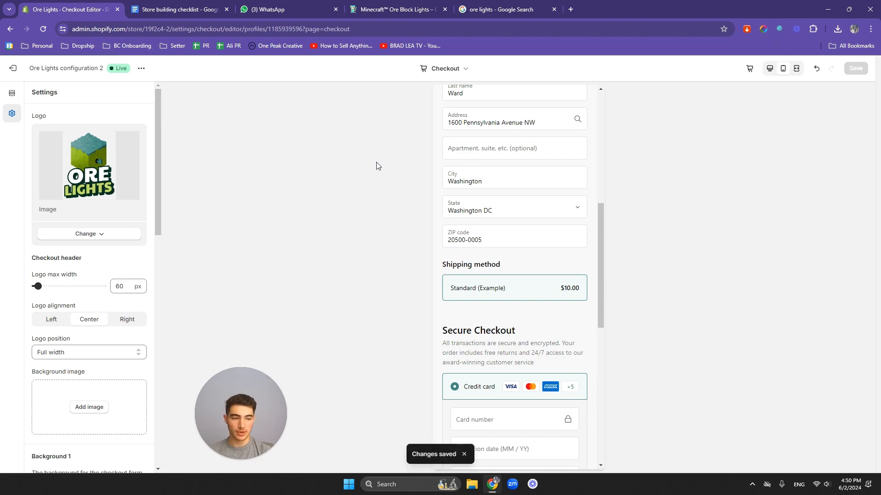
{"action": "scroll", "coordinate": [486, 195], "scroll_direction": "up", "scroll_amount": 8}
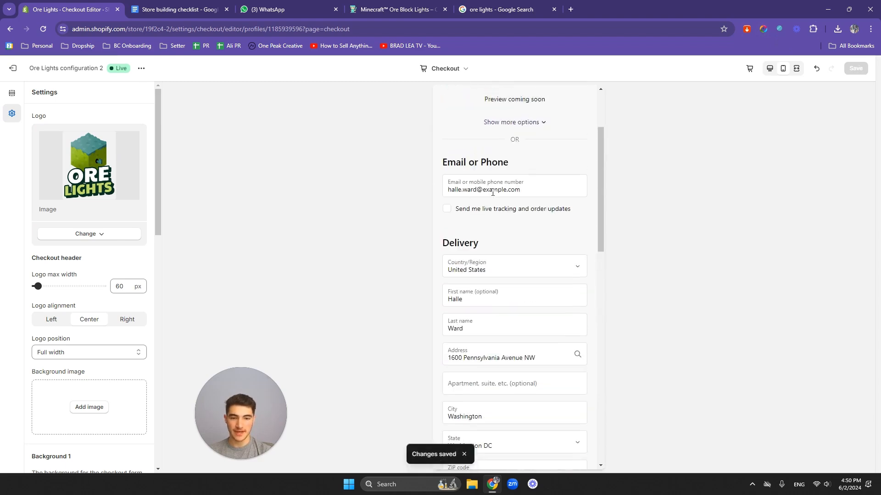
- Leave the checkout configuration and open the Shrine lite theme's home page for customization
{"action": "left_click", "coordinate": [445, 69]}
{"action": "left_click", "coordinate": [401, 136]}
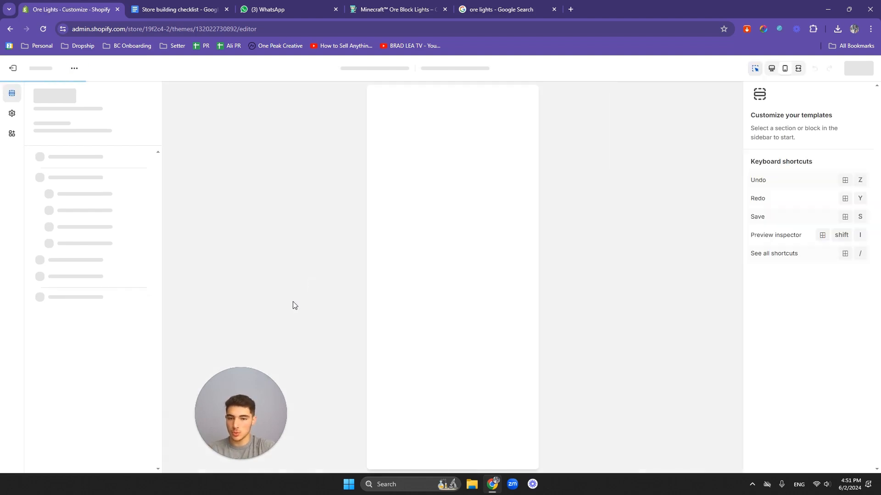
{"action": "left_click_drag", "start_coordinate": [246, 384], "coordinate": [226, 384]}
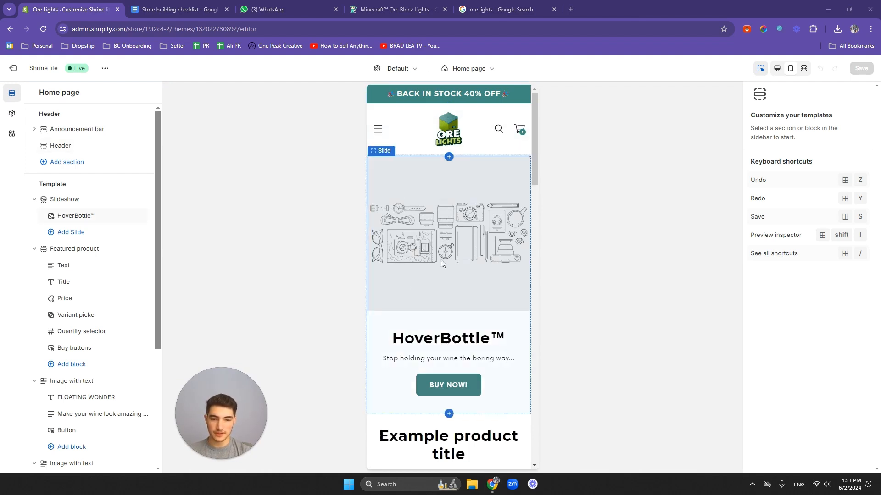
- Set the home page slideshow slide's image to the existing webP3_5ea06c68 WEBP file of the ore blocks
{"action": "left_click", "coordinate": [431, 241]}
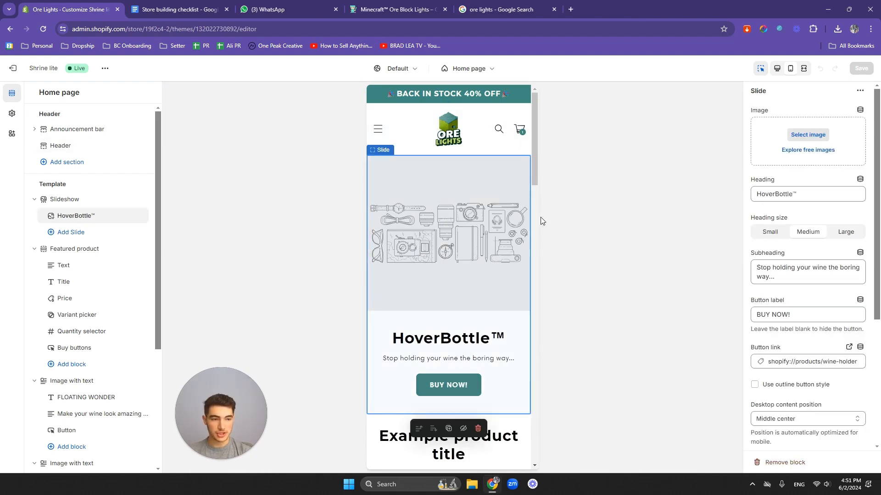
{"action": "left_click", "coordinate": [808, 135]}
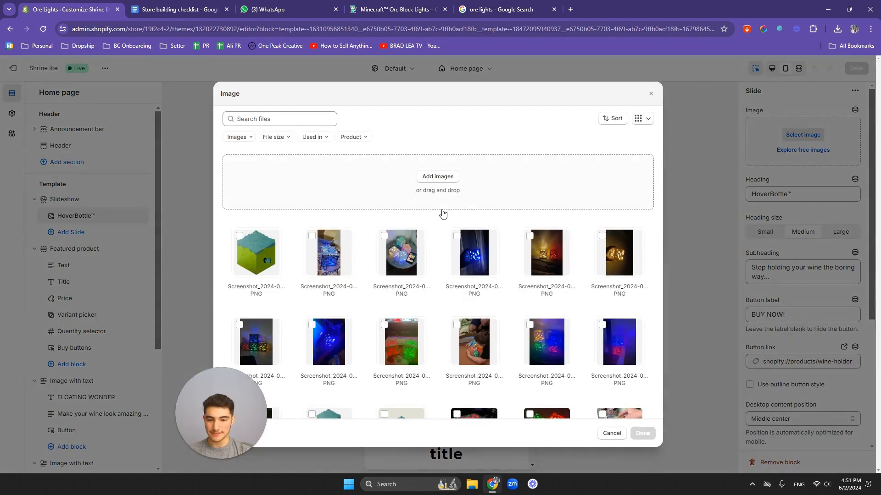
{"action": "scroll", "coordinate": [442, 213], "scroll_direction": "down", "scroll_amount": 4}
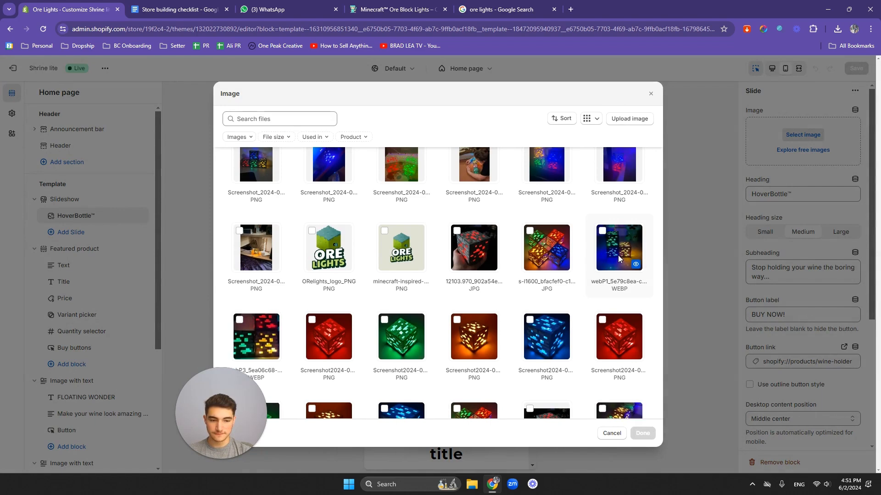
{"action": "left_click", "coordinate": [256, 337]}
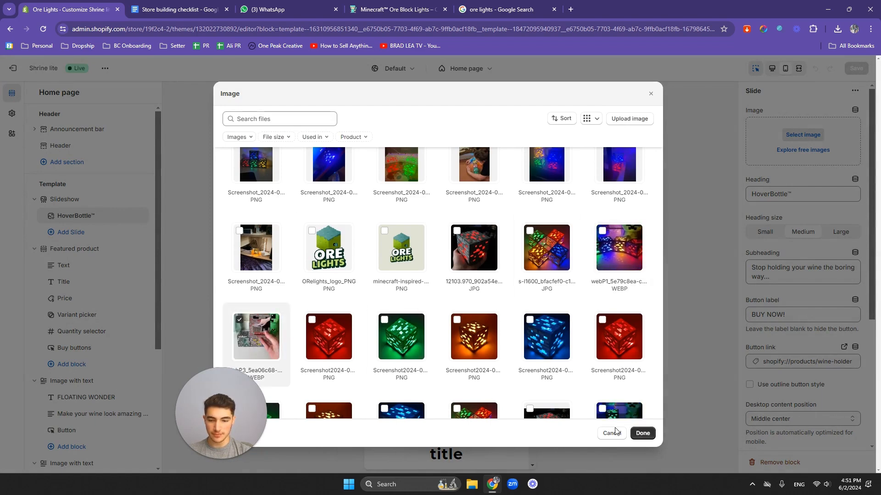
{"action": "left_click", "coordinate": [643, 434]}
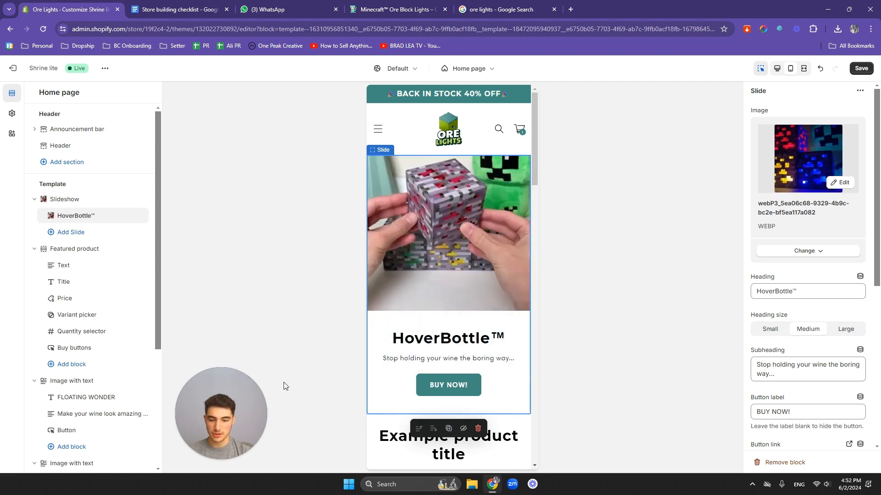
{"action": "mouse_move", "coordinate": [215, 408]}
{"action": "left_mouse_down"}
{"action": "mouse_move", "coordinate": [126, 398]}
{"action": "mouse_move", "coordinate": [224, 404]}
{"action": "left_mouse_up"}
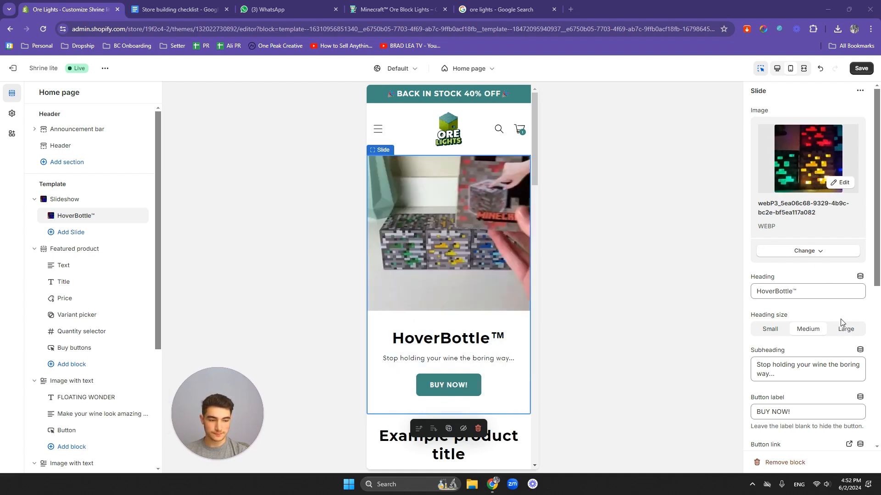
- Open the slide's heading for editing and look up the banner heading on the Ore Lights example store's home page
{"action": "scroll", "coordinate": [842, 318], "scroll_direction": "down", "scroll_amount": 3}
{"action": "triple_click", "coordinate": [810, 154]}
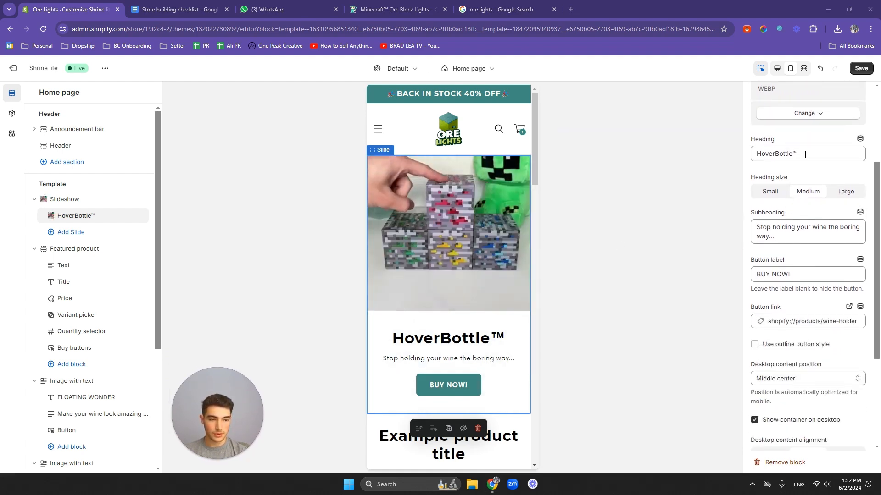
{"action": "left_click", "coordinate": [796, 154]}
{"action": "left_click_drag", "start_coordinate": [792, 154], "coordinate": [753, 155]}
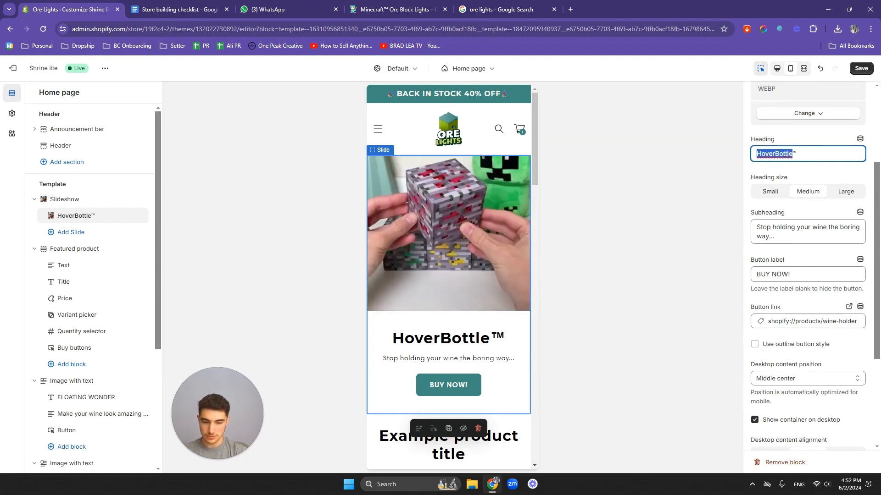
{"action": "left_click", "coordinate": [797, 156]}
{"action": "double_click", "coordinate": [796, 155]}
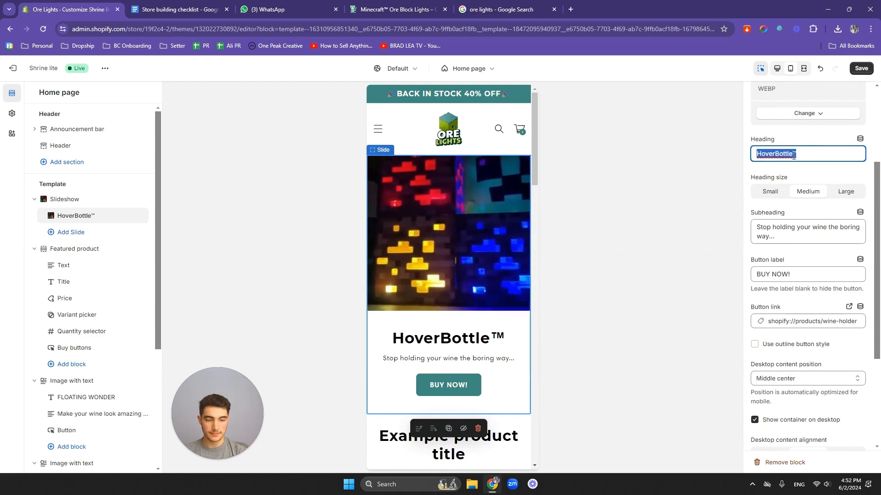
{"action": "left_click", "coordinate": [395, 9]}
{"action": "left_click", "coordinate": [149, 103]}
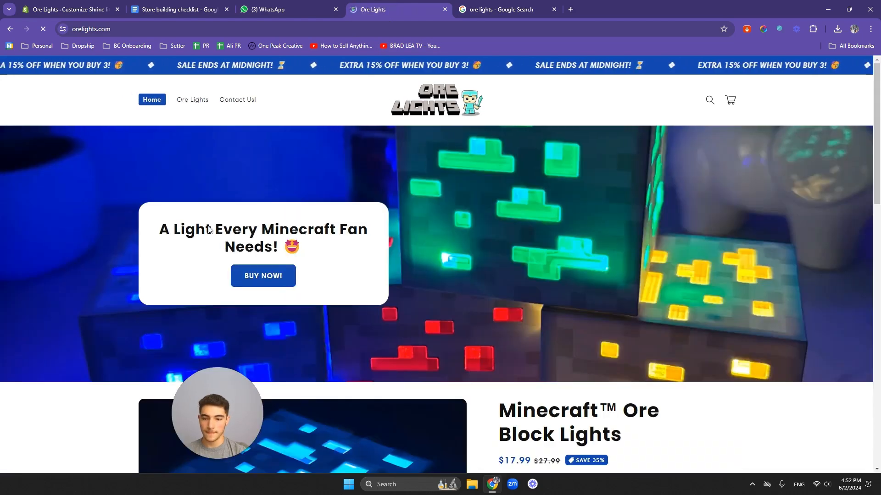
{"action": "scroll", "coordinate": [499, 236], "scroll_direction": "down", "scroll_amount": 4}
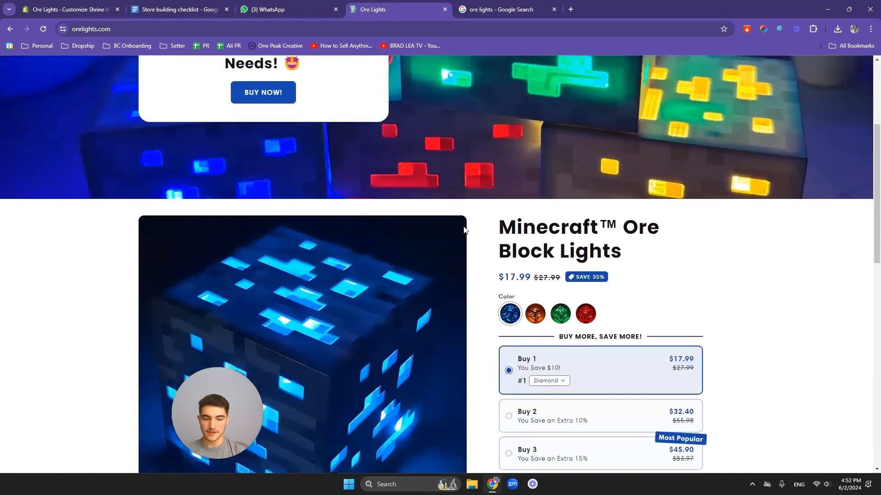
{"action": "scroll", "coordinate": [465, 230], "scroll_direction": "up", "scroll_amount": 4}
- Return to the theme customization and set the slide's heading to "The Light Every Minecraft Fan Needs!"
{"action": "left_click", "coordinate": [69, 9]}
{"action": "triple_click", "coordinate": [763, 154]}
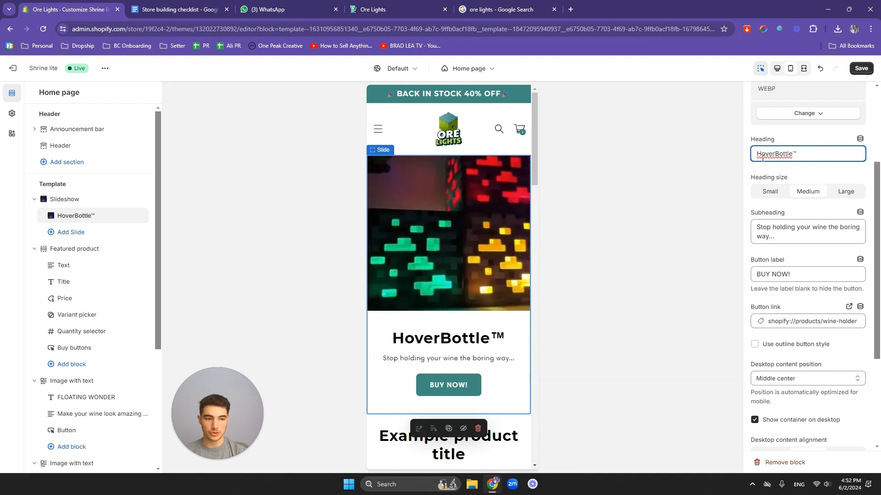
{"action": "type", "text": "The "}
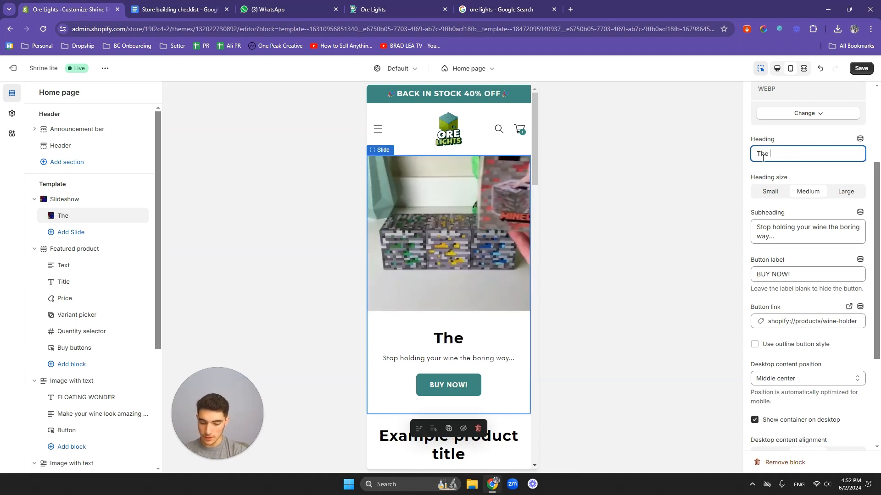
{"action": "type", "text": "Light Eve"}
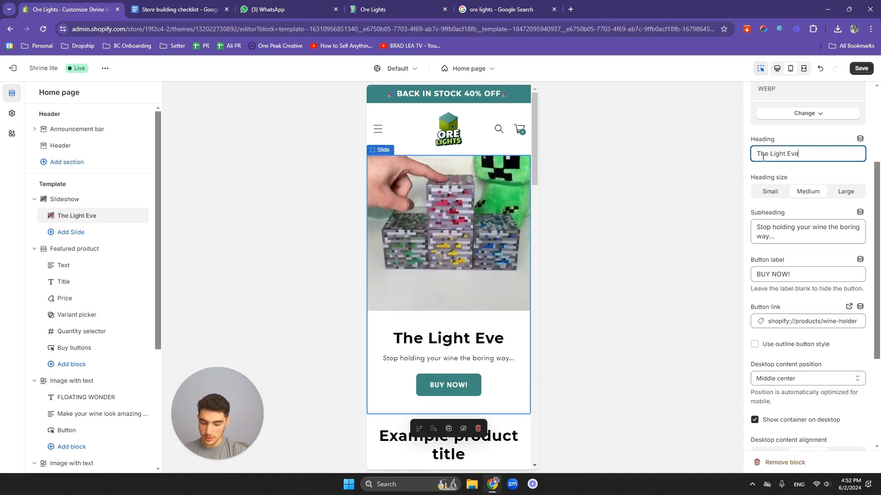
{"action": "type", "text": "ry Minecraft F"}
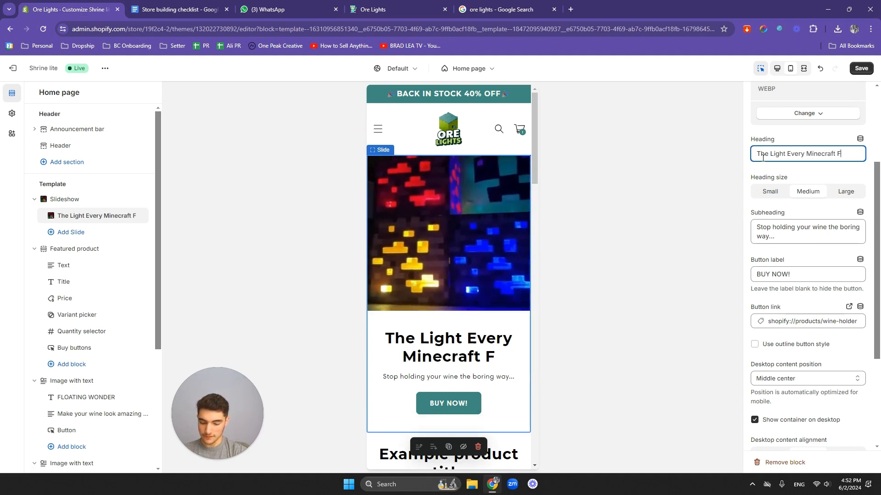
{"action": "type", "text": "an Needs!"}
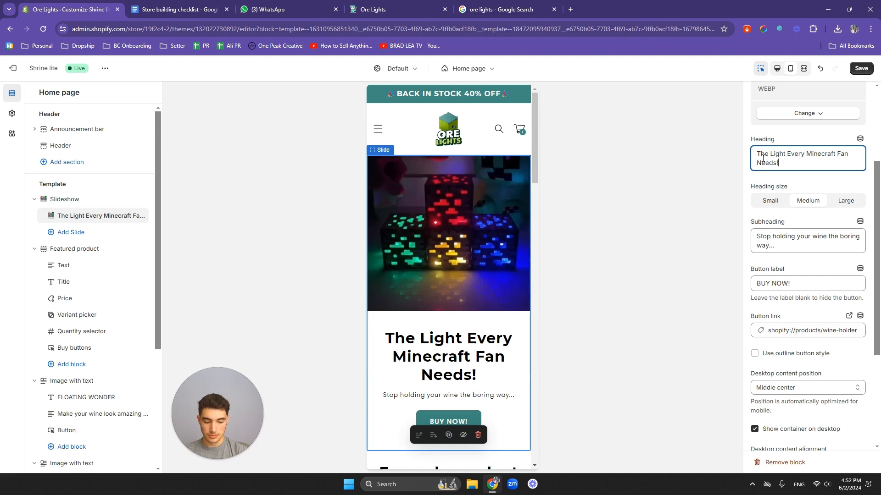
- Open the emoji picker for the slide's heading and search it for block and game emojis
{"action": "key", "text": "super+v"}
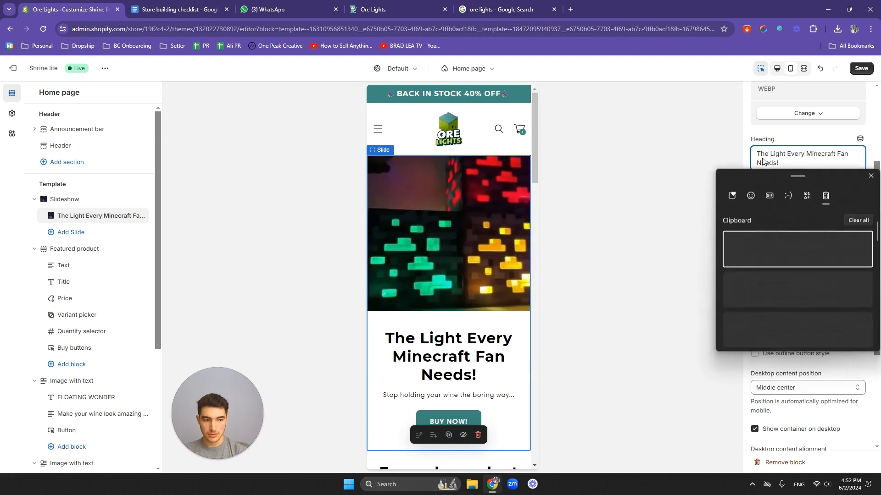
{"action": "left_click", "coordinate": [751, 196]}
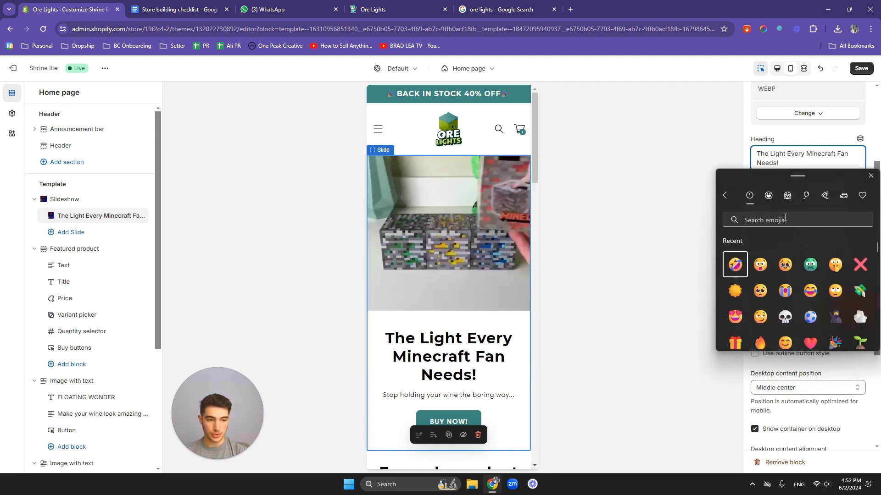
{"action": "type", "text": "block"}
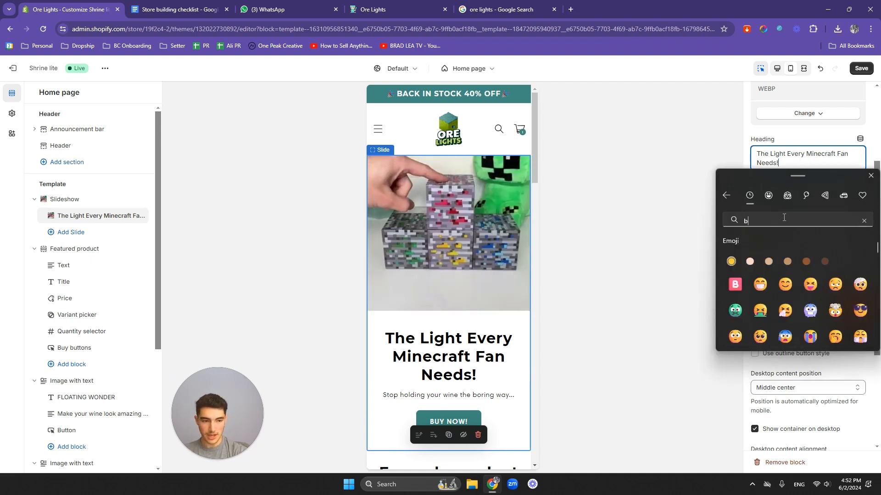
{"action": "key", "text": "BackSpace"}
{"action": "key", "text": "BackSpace"}
{"action": "key", "text": "BackSpace"}
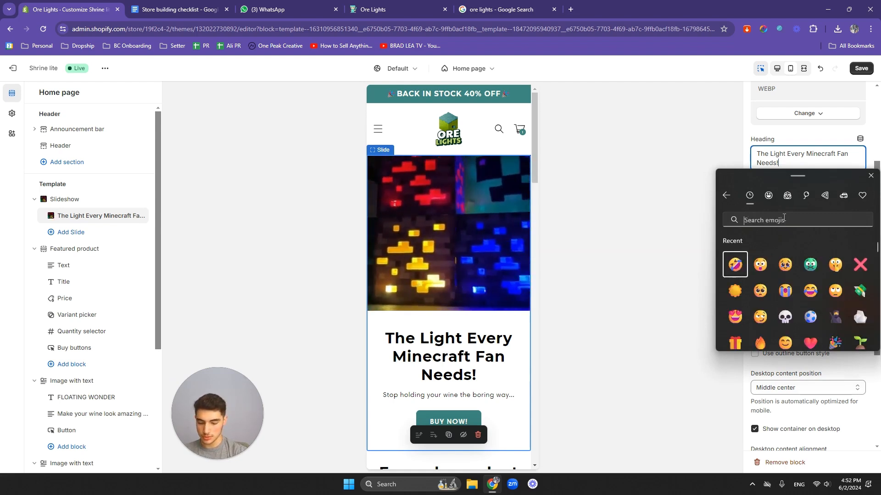
{"action": "type", "text": "game"}
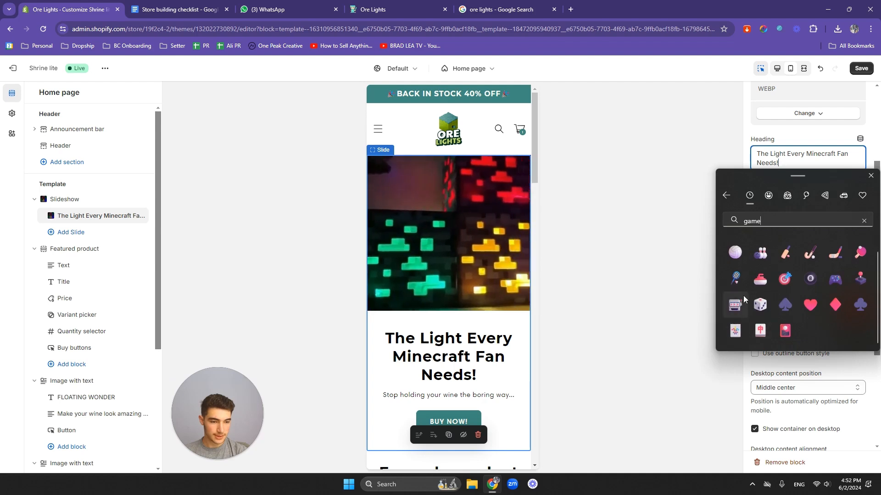
{"action": "type", "text": "vi"}
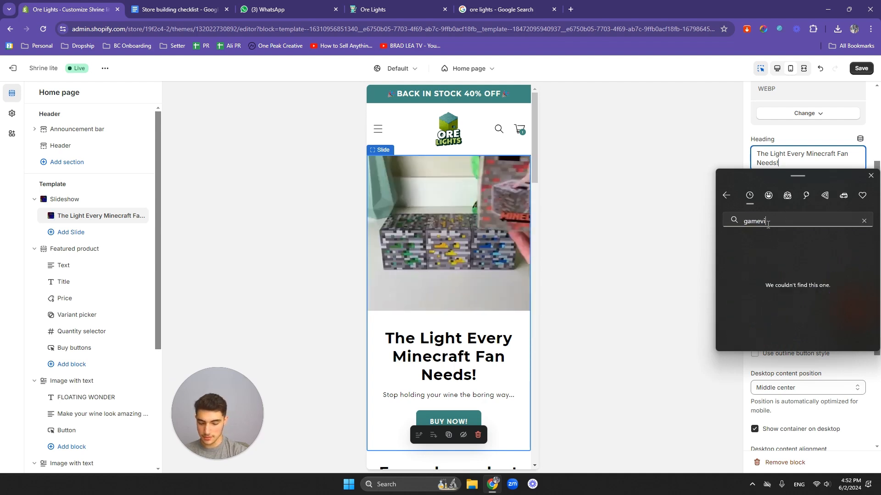
{"action": "type", "text": "deo"}
{"action": "key", "text": "BackSpace"}
{"action": "key", "text": "BackSpace"}
{"action": "key", "text": "BackSpace"}
{"action": "key", "text": "BackSpace"}
{"action": "key", "text": "BackSpace"}
{"action": "key", "text": "BackSpace"}
{"action": "key", "text": "BackSpace"}
{"action": "key", "text": "BackSpace"}
{"action": "key", "text": "BackSpace"}
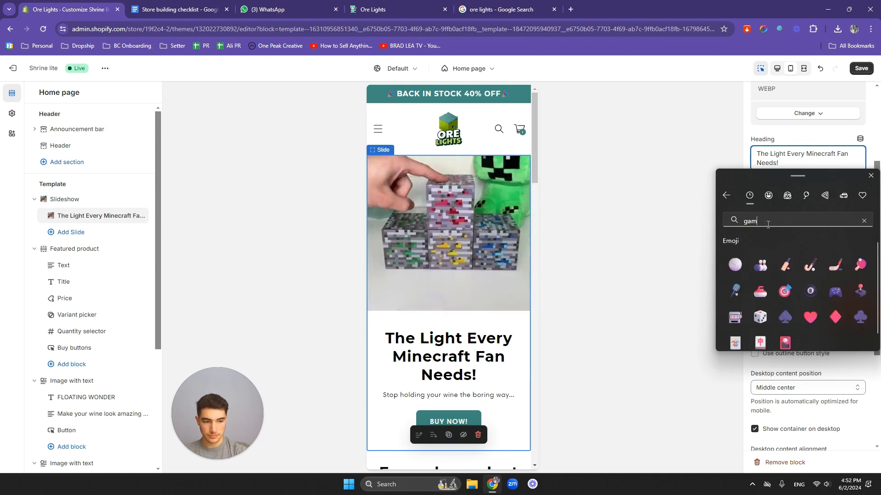
- Search the emojis for "video", append the game controller emoji to the slide's heading, and try the Small heading size
{"action": "type", "text": "video"}
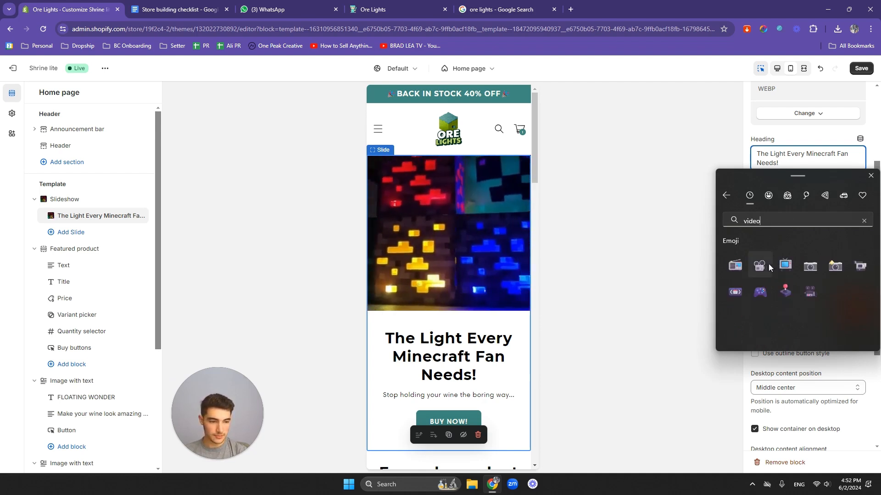
{"action": "left_click", "coordinate": [761, 291]}
{"action": "left_click", "coordinate": [870, 176]}
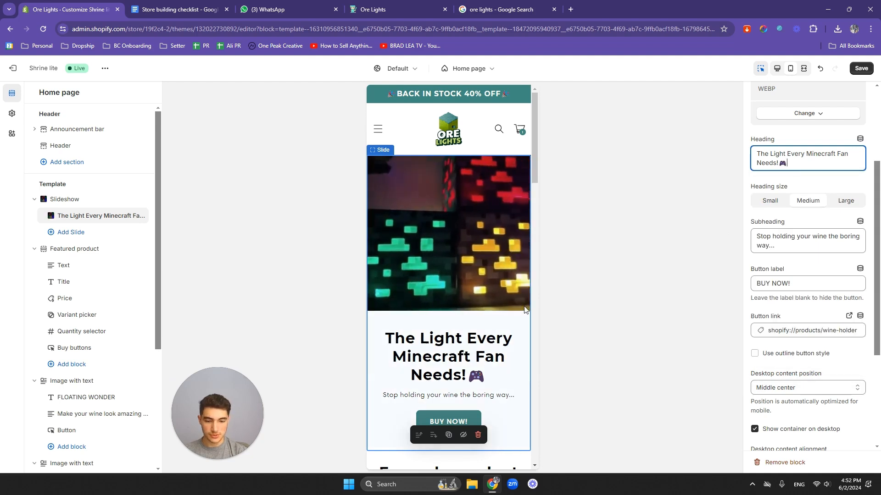
{"action": "left_click", "coordinate": [770, 200]}
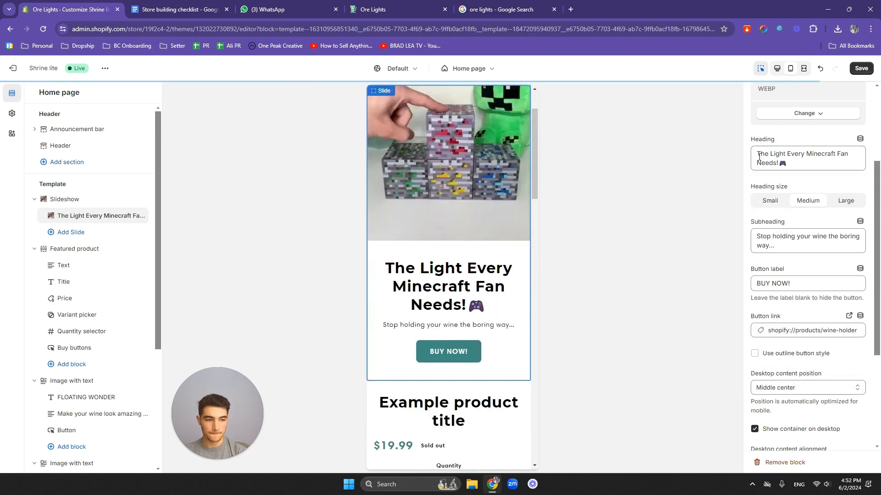
- Change the slide's heading text to "Meet The Ore Lights!", keeping the game controller emoji at the end
{"action": "left_click_drag", "start_coordinate": [757, 155], "coordinate": [800, 162]}
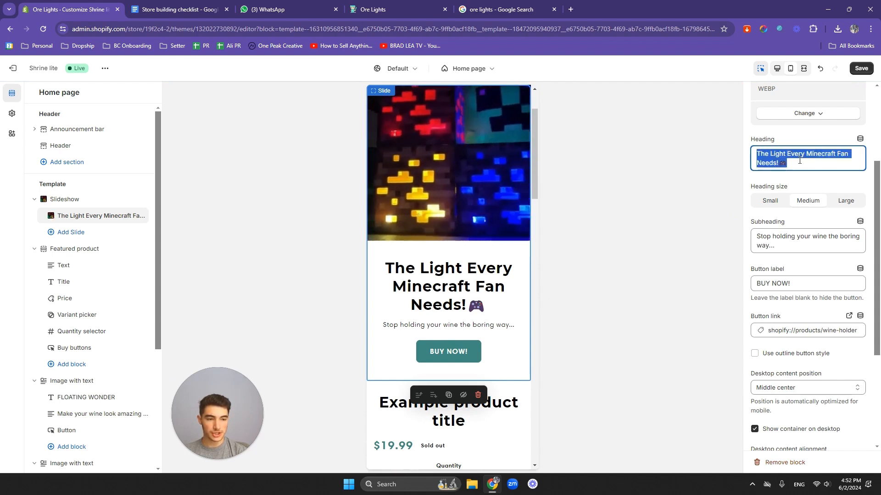
{"action": "left_click", "coordinate": [800, 163]}
{"action": "left_click_drag", "start_coordinate": [756, 154], "coordinate": [776, 164]}
{"action": "type", "text": "Meet "}
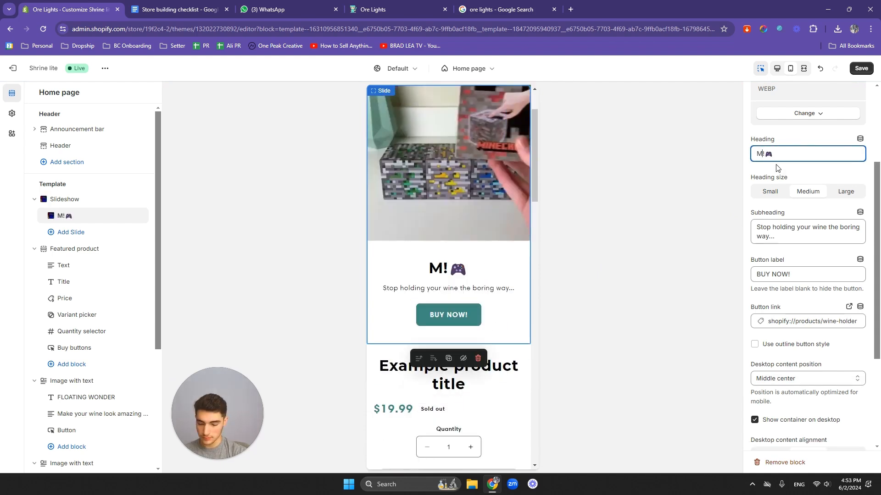
{"action": "type", "text": "The Ore Lights"}
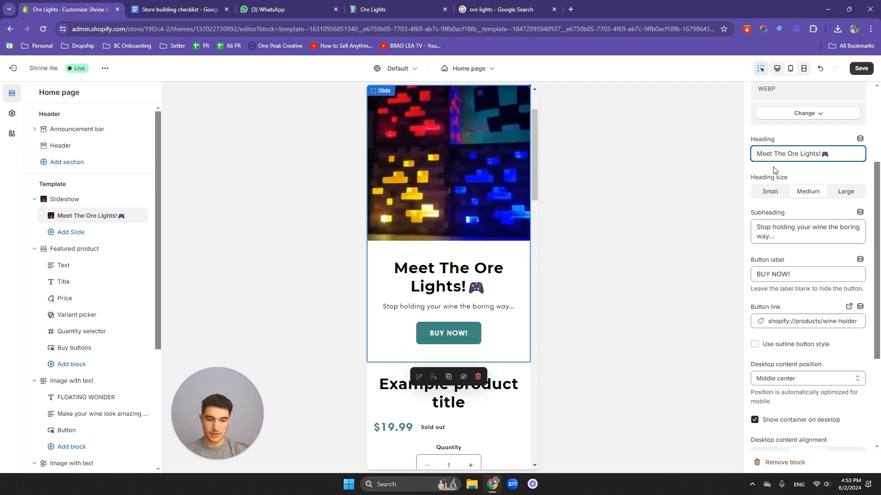
- Check the example Ore Lights store for subheading wording and clear the slide's existing wine subheading
{"action": "scroll", "coordinate": [779, 178], "scroll_direction": "down", "scroll_amount": 1}
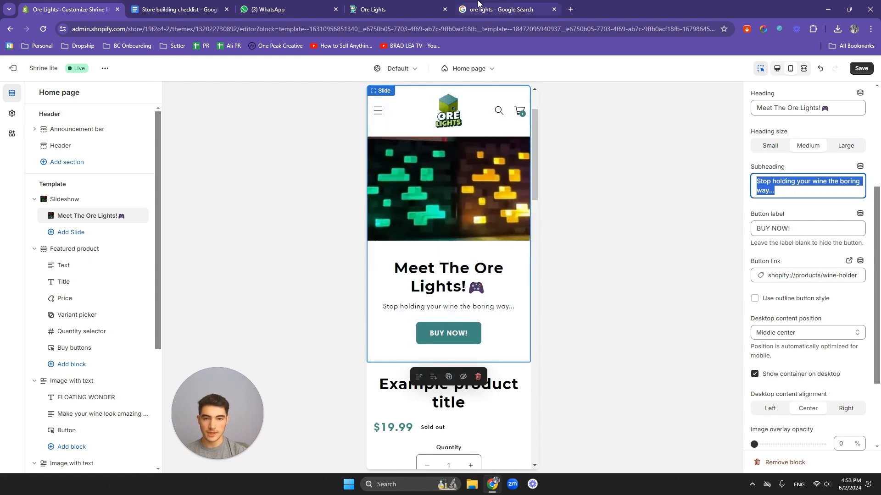
{"action": "left_click", "coordinate": [403, 9]}
{"action": "left_click", "coordinate": [69, 9]}
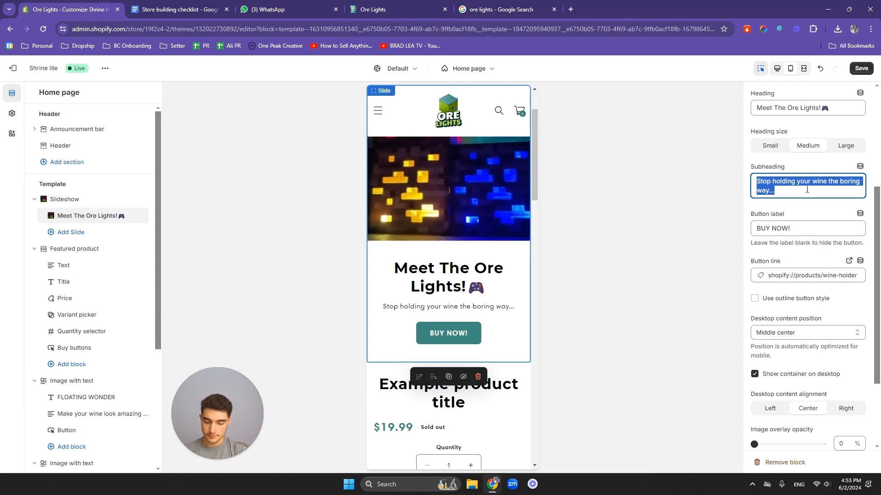
{"action": "type", "text": "Th"}
{"action": "key", "text": "BackSpace"}
{"action": "key", "text": "BackSpace"}
{"action": "key", "text": "BackSpace"}
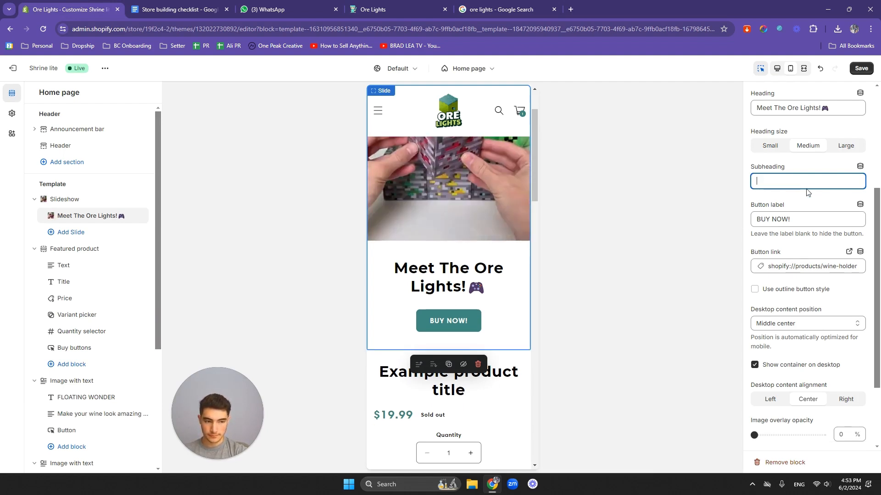
- Set the slide's subheading to "The best Minecraft lights for your gaming setup."
{"action": "type", "text": "You"}
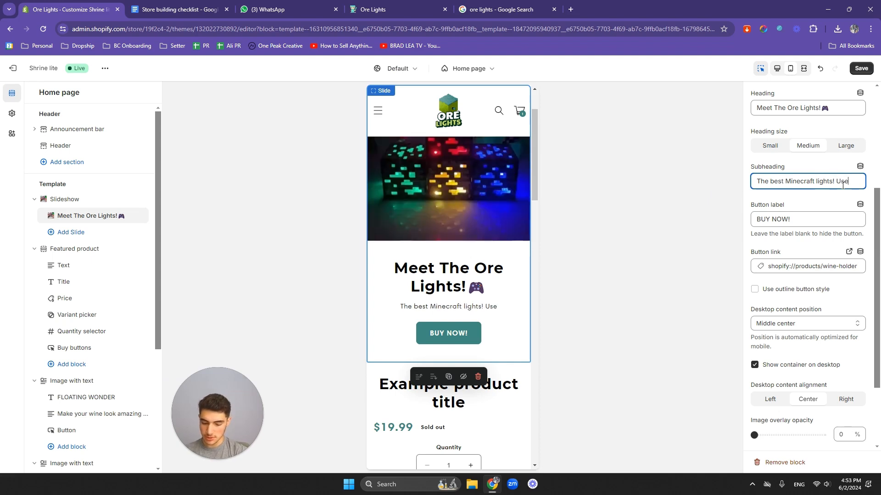
{"action": "type", "text": "m for"}
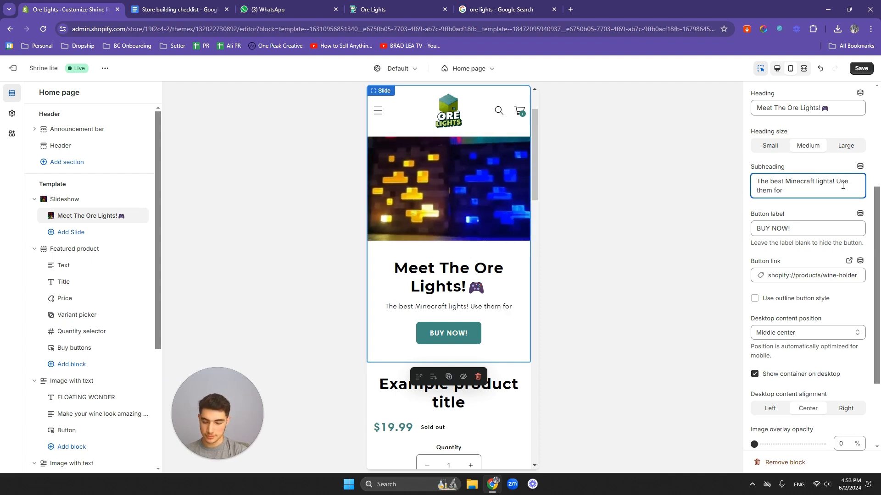
{"action": "type", "text": " your"}
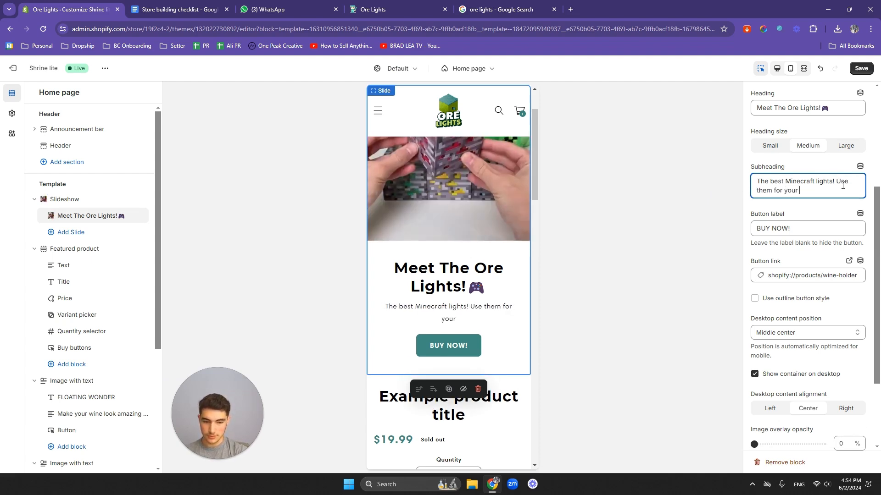
{"action": "key", "text": "ctrl+BackSpace"}
{"action": "key", "text": "ctrl+BackSpace"}
{"action": "key", "text": "ctrl+BackSpace"}
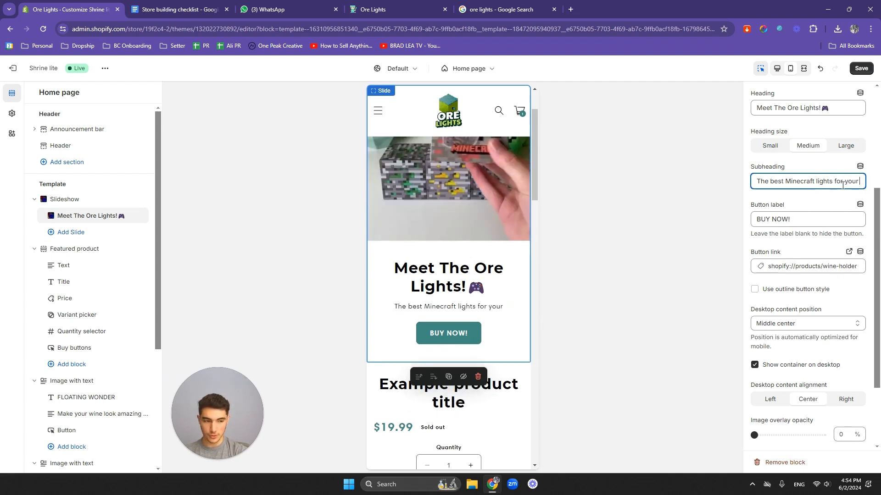
{"action": "type", "text": "gaming"}
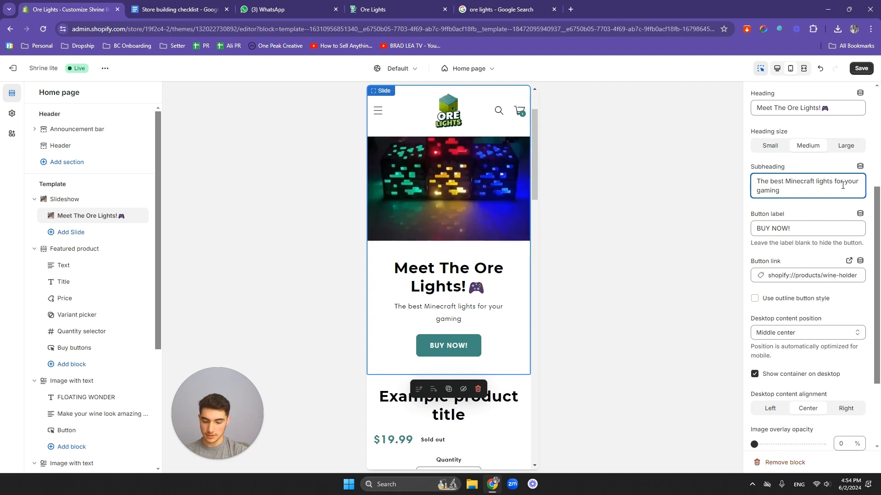
{"action": "type", "text": " setup!"}
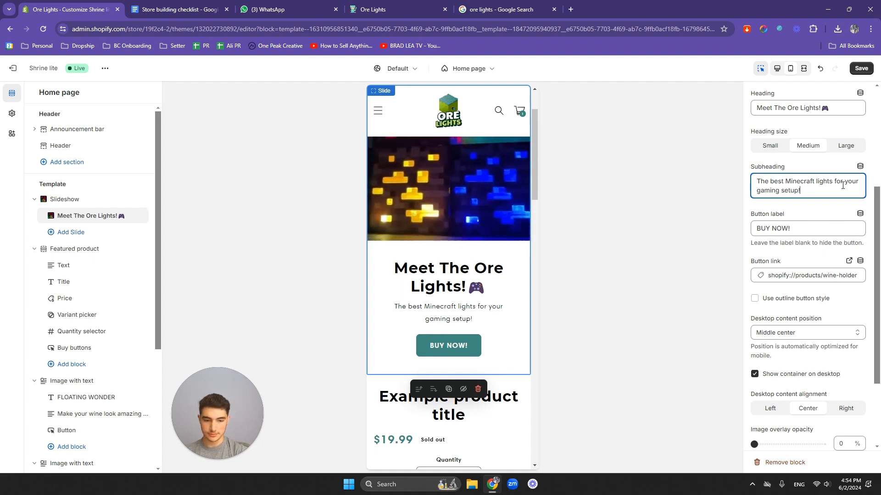
{"action": "key", "text": "BackSpace"}
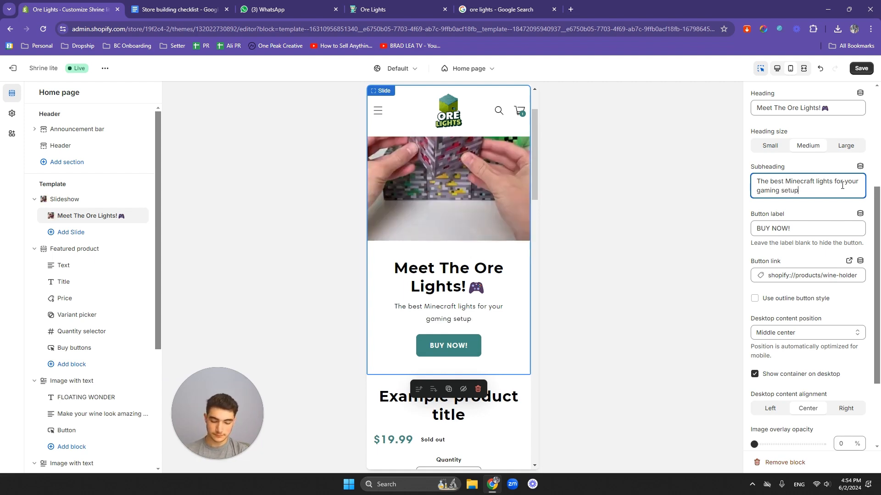
{"action": "left_click", "coordinate": [814, 211]}
- Link the slide's BUY NOW! button to the Minecraft™ Ore Lights product and save the theme changes
{"action": "scroll", "coordinate": [805, 214], "scroll_direction": "down", "scroll_amount": 1}
{"action": "scroll", "coordinate": [495, 276], "scroll_direction": "down", "scroll_amount": 1}
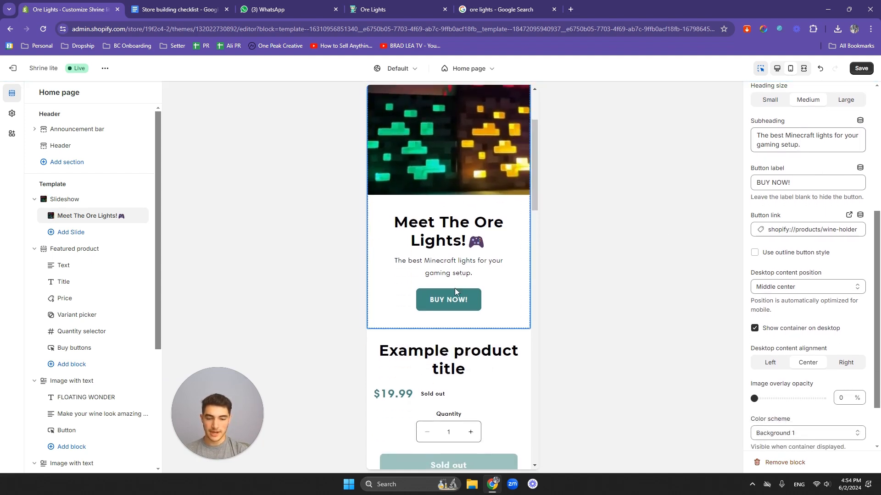
{"action": "scroll", "coordinate": [803, 211], "scroll_direction": "down", "scroll_amount": 1}
{"action": "left_click", "coordinate": [800, 188]}
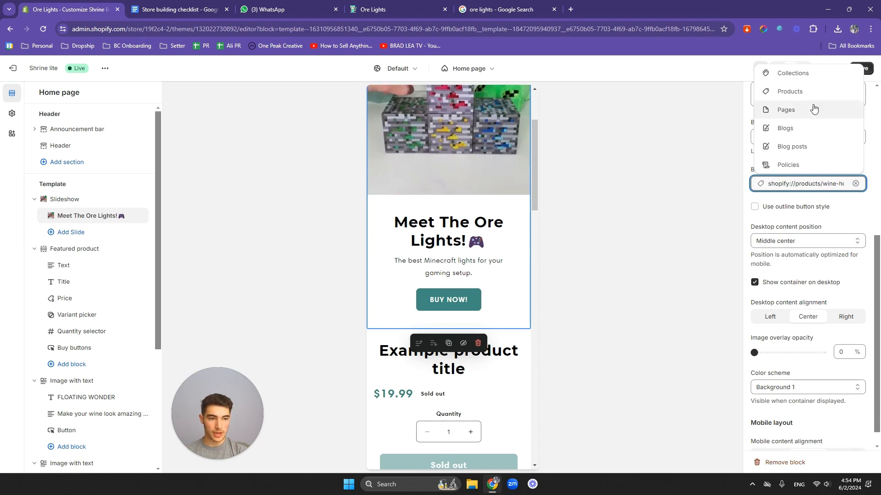
{"action": "left_click", "coordinate": [812, 92]}
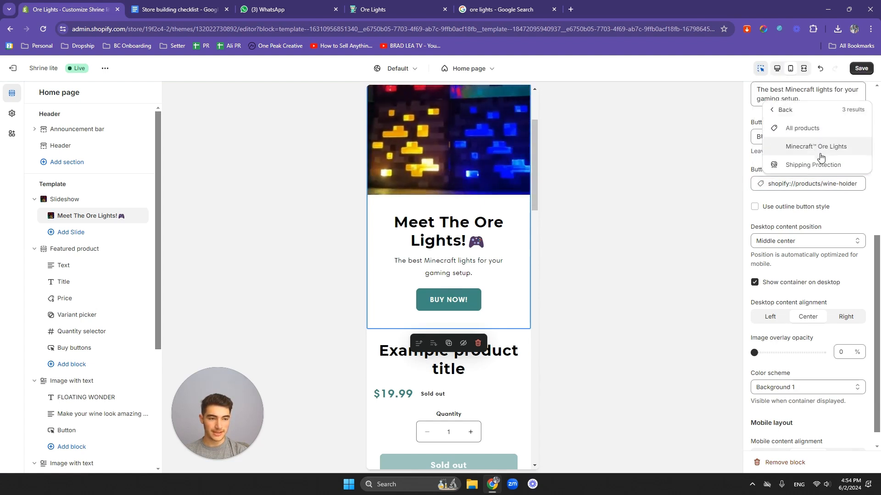
{"action": "left_click", "coordinate": [793, 145]}
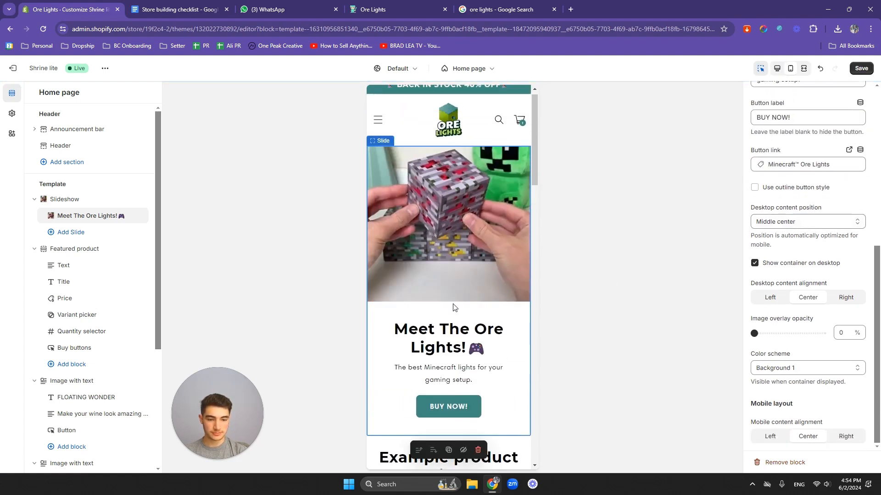
{"action": "scroll", "coordinate": [444, 292], "scroll_direction": "down", "scroll_amount": 2}
{"action": "scroll", "coordinate": [458, 238], "scroll_direction": "up", "scroll_amount": 5}
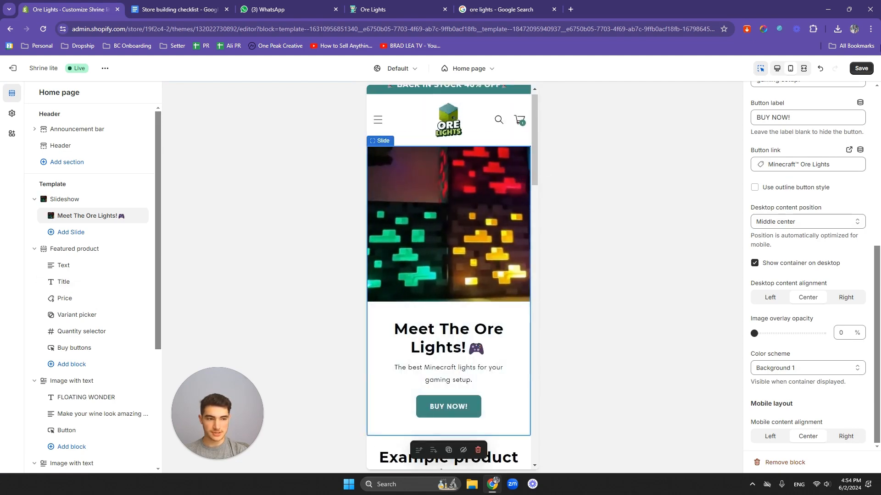
{"action": "left_click", "coordinate": [861, 69]}
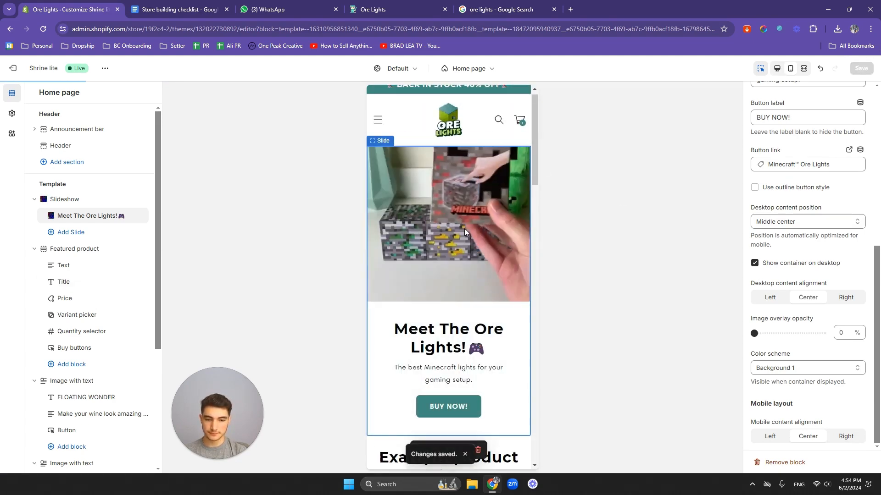
- Open the home page's featured product section settings and examine the product section on the example Ore Lights store
{"action": "scroll", "coordinate": [460, 227], "scroll_direction": "down", "scroll_amount": 4}
{"action": "scroll", "coordinate": [459, 224], "scroll_direction": "up", "scroll_amount": 4}
{"action": "scroll", "coordinate": [477, 229], "scroll_direction": "down", "scroll_amount": 6}
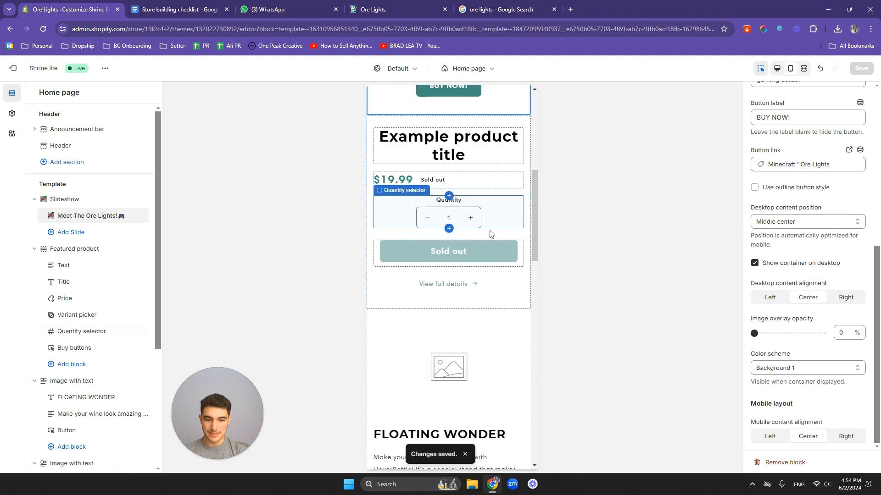
{"action": "left_click", "coordinate": [503, 195]}
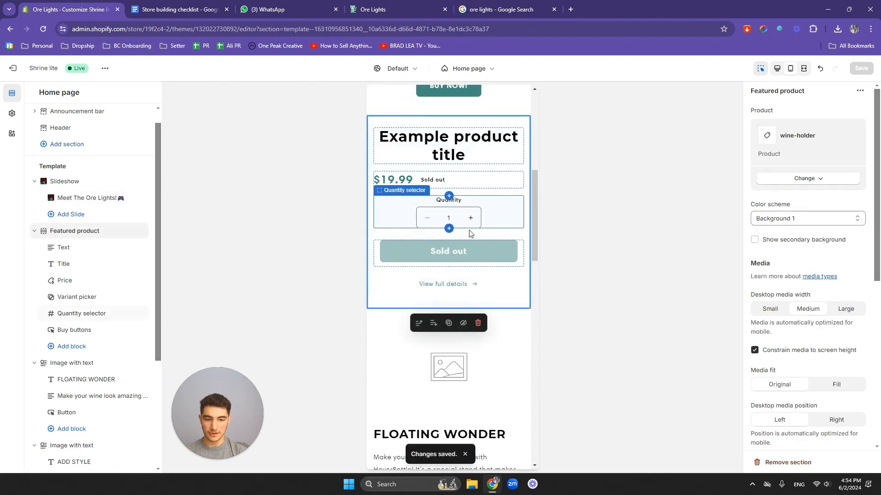
{"action": "scroll", "coordinate": [470, 234], "scroll_direction": "up", "scroll_amount": 1}
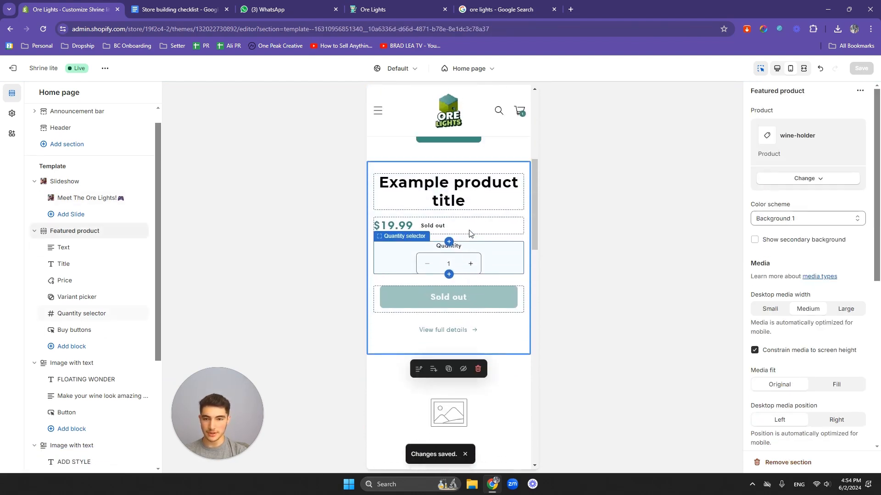
{"action": "left_click", "coordinate": [373, 9]}
{"action": "scroll", "coordinate": [392, 269], "scroll_direction": "down", "scroll_amount": 5}
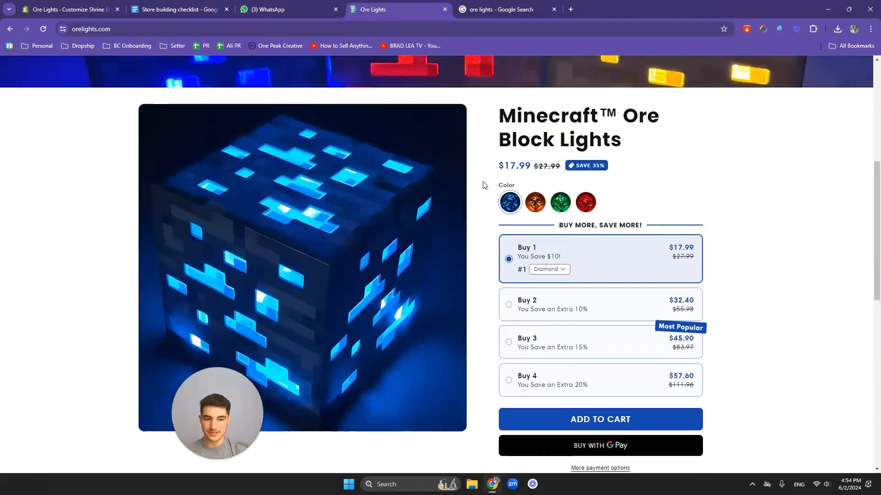
{"action": "scroll", "coordinate": [483, 206], "scroll_direction": "down", "scroll_amount": 2}
{"action": "scroll", "coordinate": [527, 229], "scroll_direction": "up", "scroll_amount": 4}
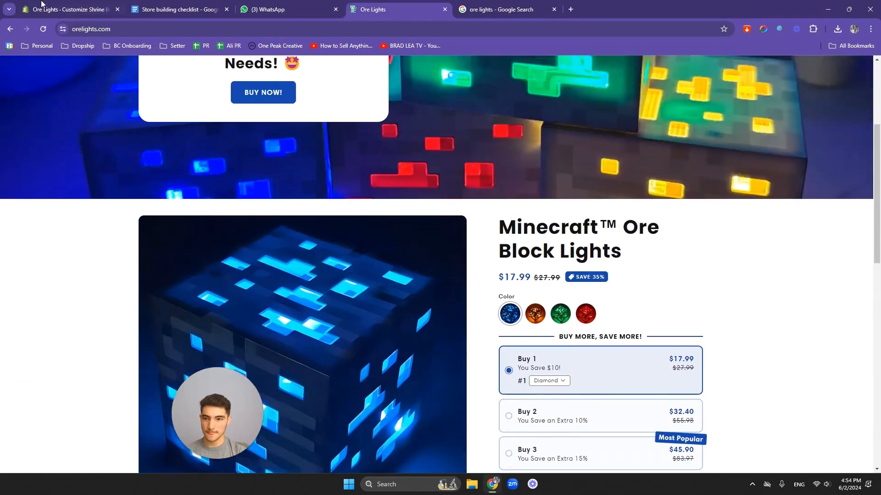
- Return to the theme customization and set the featured product section's product to Minecraft™ Ore Lights
{"action": "left_click", "coordinate": [44, 5]}
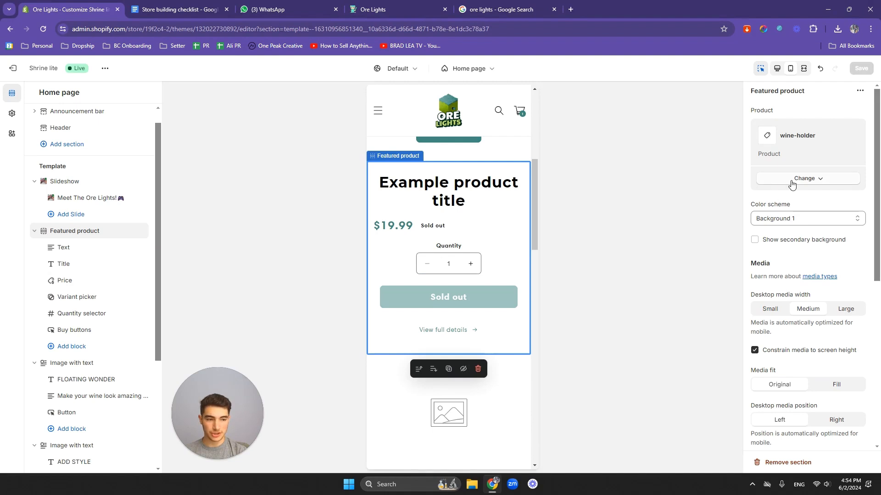
{"action": "left_click", "coordinate": [800, 200]}
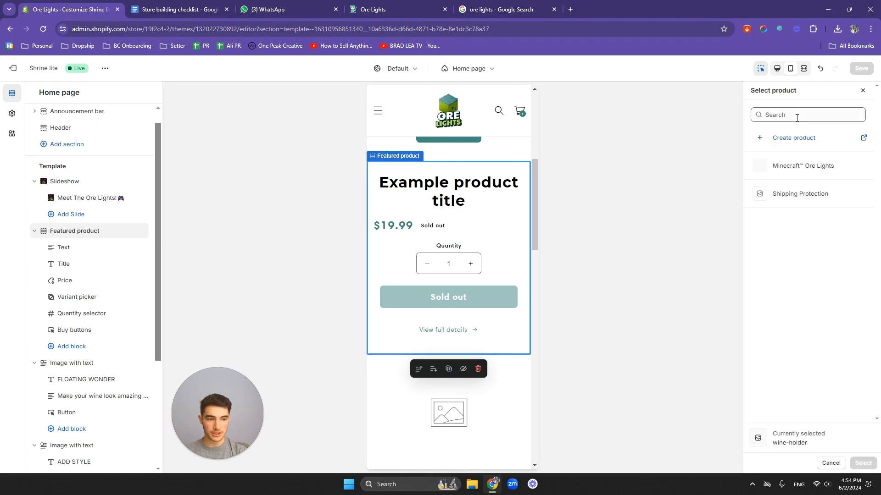
{"action": "left_click", "coordinate": [815, 170]}
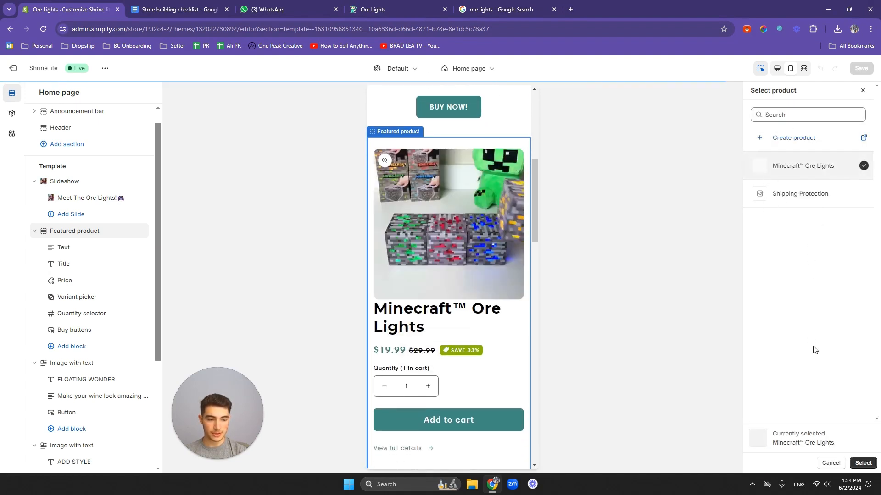
{"action": "left_click", "coordinate": [862, 463]}
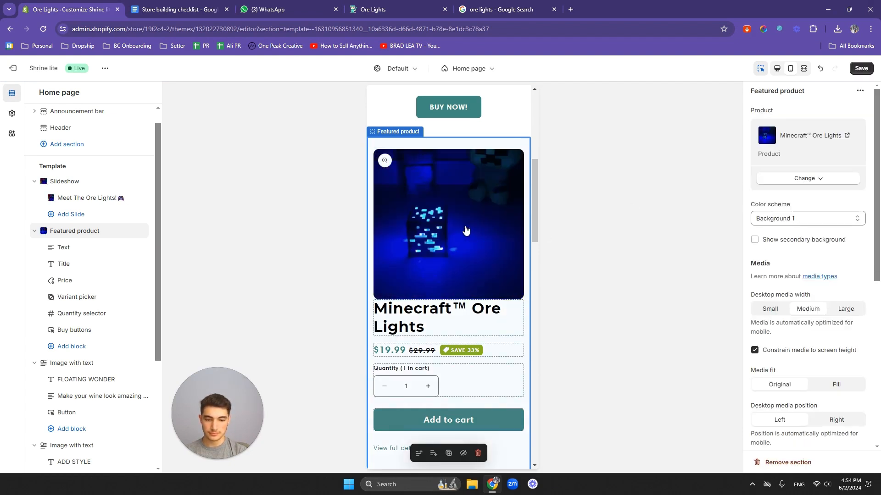
{"action": "scroll", "coordinate": [427, 251], "scroll_direction": "down", "scroll_amount": 2}
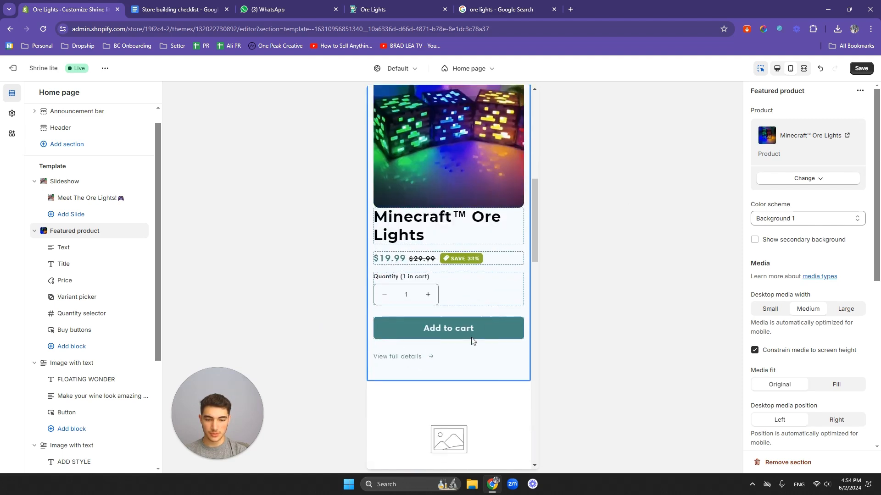
{"action": "scroll", "coordinate": [482, 365], "scroll_direction": "up", "scroll_amount": 5}
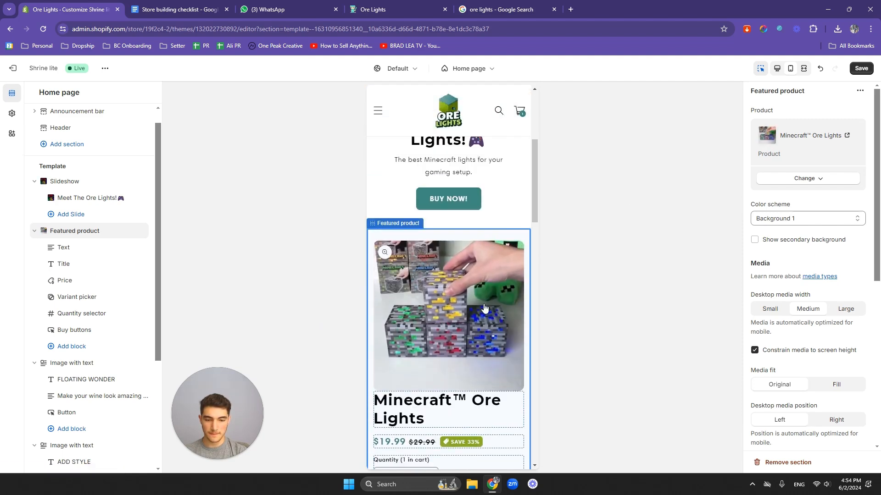
- Compare the featured product with the example store and set the theme's Accent 2 color to the currently used teal #3E8880
{"action": "left_click", "coordinate": [385, 9]}
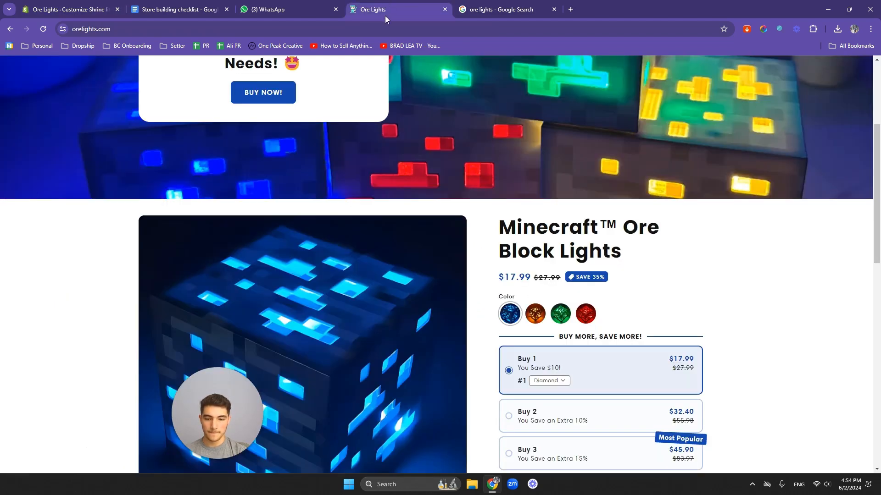
{"action": "left_click", "coordinate": [69, 8]}
{"action": "scroll", "coordinate": [468, 200], "scroll_direction": "down", "scroll_amount": 6}
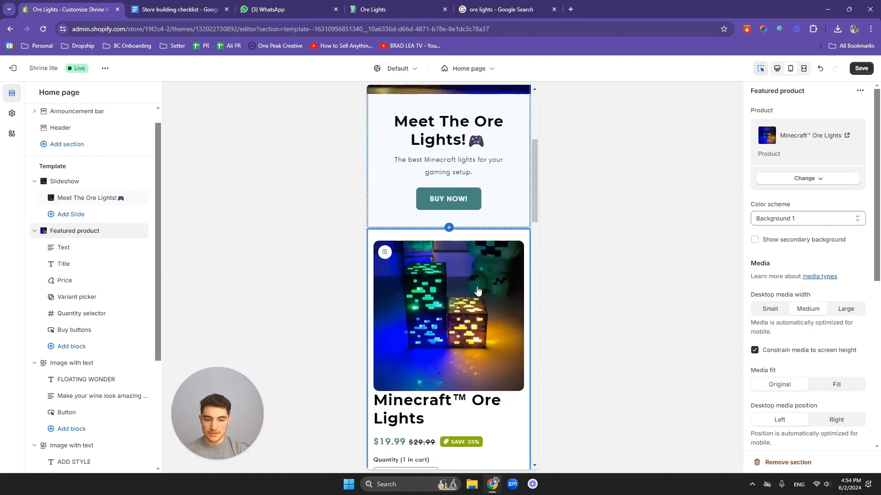
{"action": "left_click", "coordinate": [12, 114]}
{"action": "left_click", "coordinate": [92, 209]}
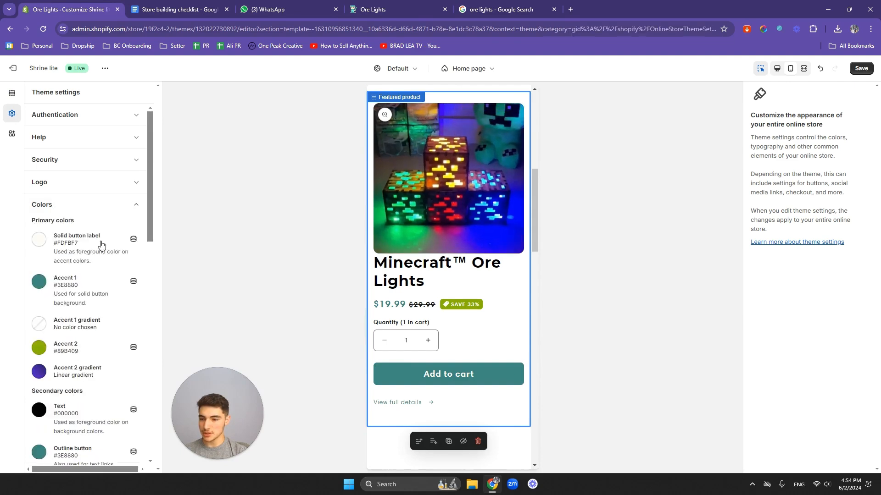
{"action": "scroll", "coordinate": [69, 250], "scroll_direction": "down", "scroll_amount": 2}
{"action": "left_click", "coordinate": [51, 253]}
{"action": "left_click", "coordinate": [57, 221]}
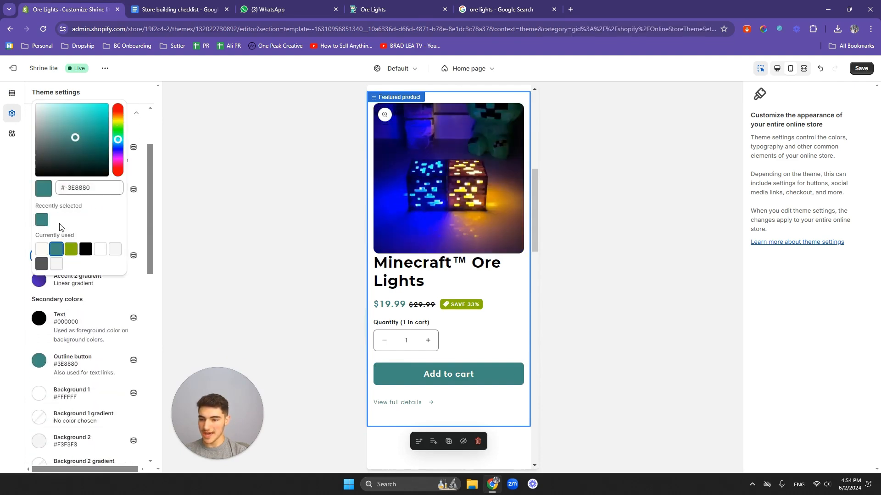
{"action": "left_click", "coordinate": [8, 234]}
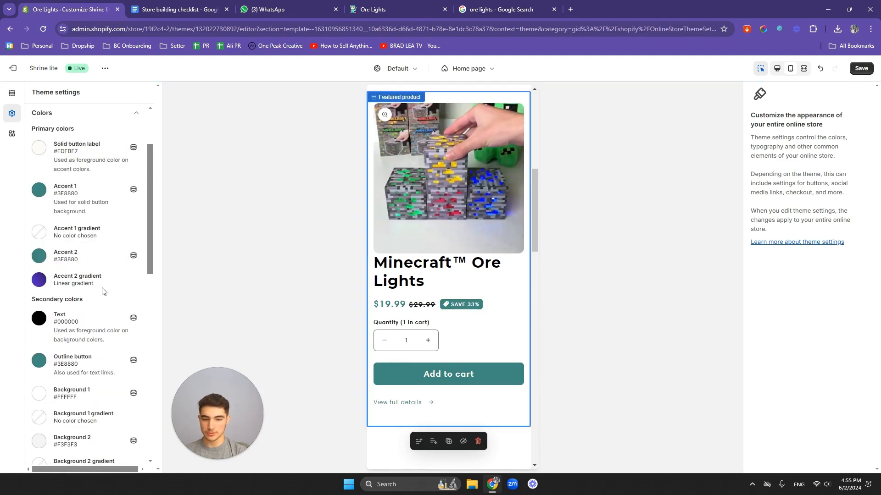
- Return from the theme settings to the home page sections and look through the preview down to the first Image with text section
{"action": "scroll", "coordinate": [103, 287], "scroll_direction": "up", "scroll_amount": 2}
{"action": "left_click", "coordinate": [15, 100]}
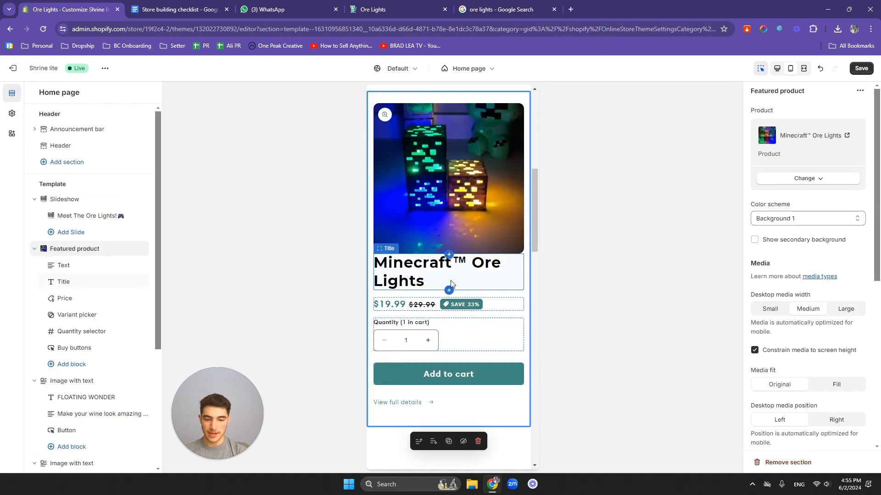
{"action": "scroll", "coordinate": [471, 179], "scroll_direction": "down", "scroll_amount": 1}
{"action": "scroll", "coordinate": [471, 179], "scroll_direction": "down", "scroll_amount": 1}
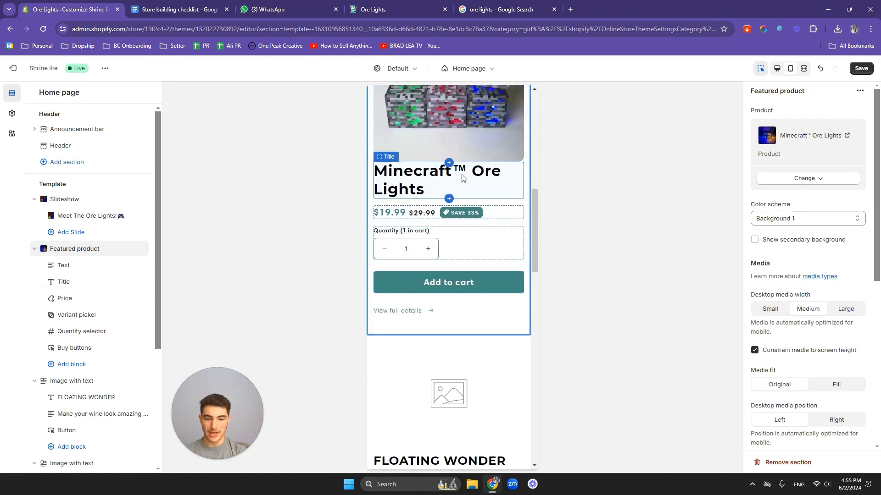
{"action": "scroll", "coordinate": [464, 178], "scroll_direction": "down", "scroll_amount": 2}
{"action": "scroll", "coordinate": [464, 178], "scroll_direction": "down", "scroll_amount": 2}
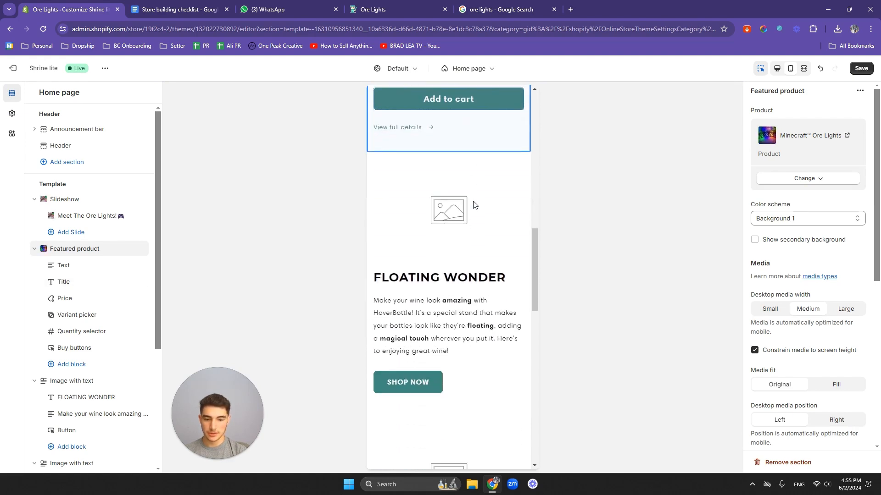
- Examine the example Ore Lights store's product section and FAQs, expanding the question about whether the lights need batteries
{"action": "key", "text": "ctrl+4"}
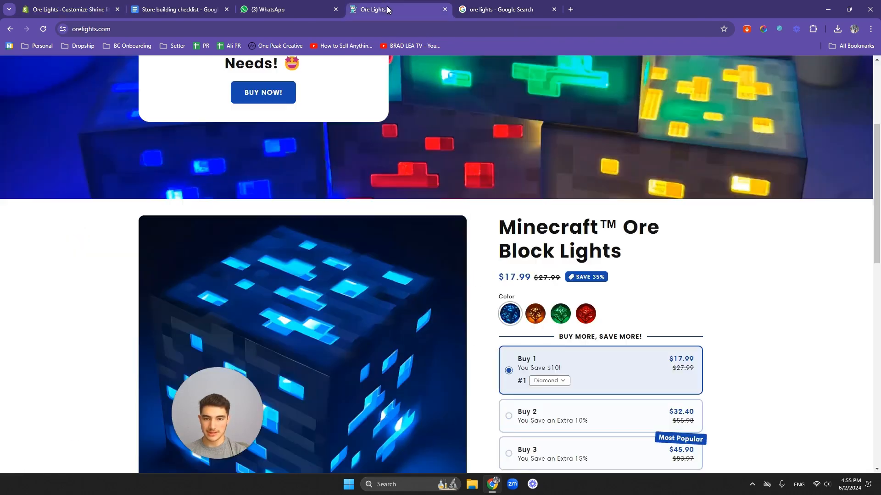
{"action": "scroll", "coordinate": [440, 218], "scroll_direction": "down", "scroll_amount": 10}
{"action": "scroll", "coordinate": [452, 221], "scroll_direction": "up", "scroll_amount": 2}
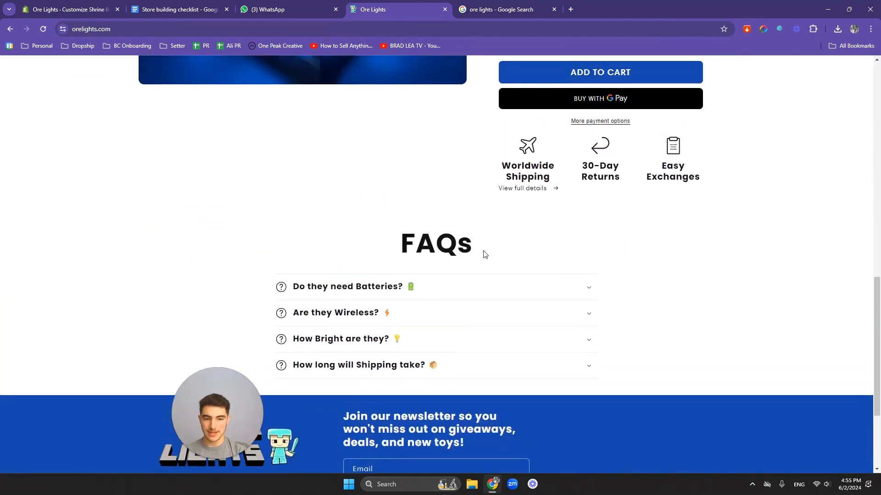
{"action": "scroll", "coordinate": [520, 223], "scroll_direction": "up", "scroll_amount": 4}
{"action": "scroll", "coordinate": [478, 224], "scroll_direction": "down", "scroll_amount": 6}
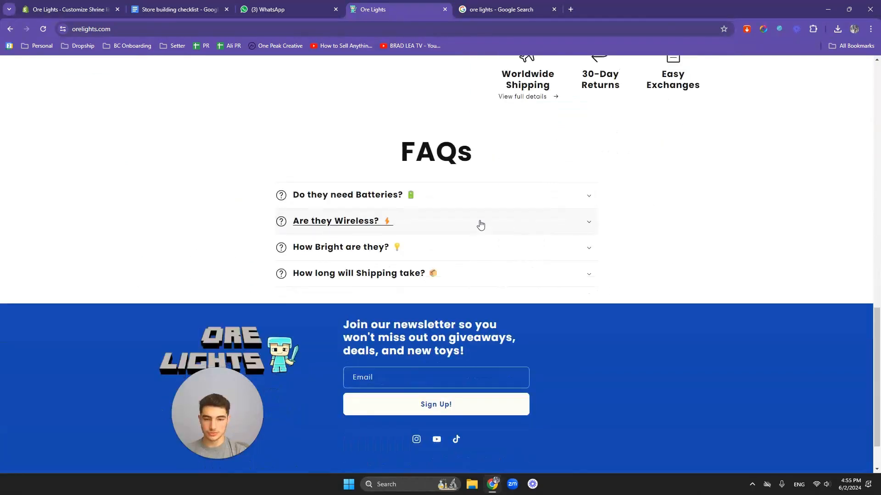
{"action": "left_click", "coordinate": [388, 202]}
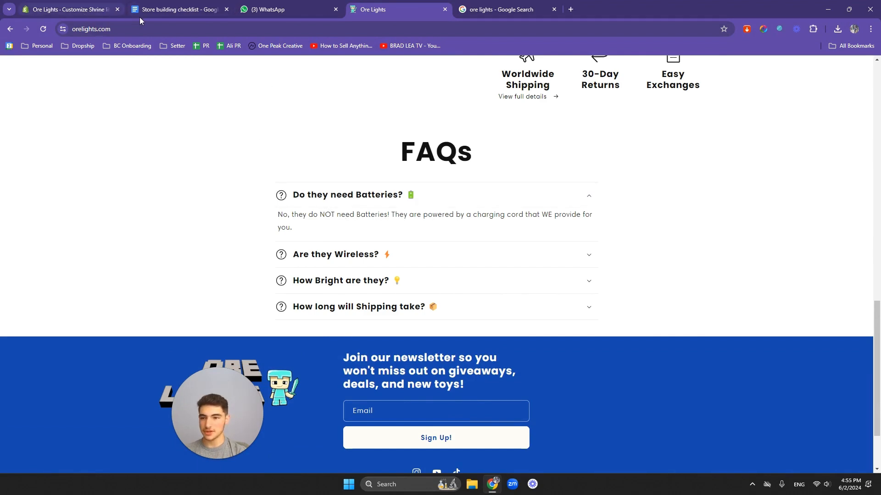
{"action": "left_click", "coordinate": [105, 10]}
{"action": "left_click", "coordinate": [407, 12]}
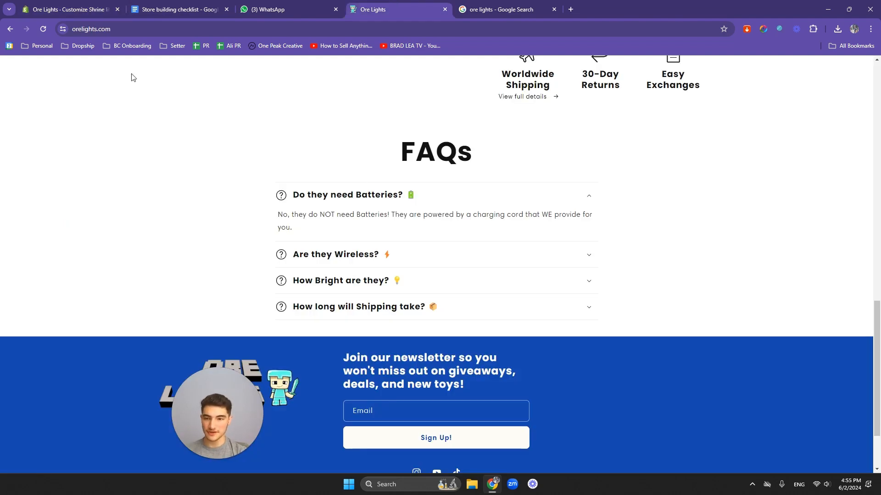
- In the theme customization, change the "FLOATING WONDER" heading of the first Image with text section to "No Batteries"
{"action": "left_click", "coordinate": [60, 10]}
{"action": "left_click", "coordinate": [483, 286]}
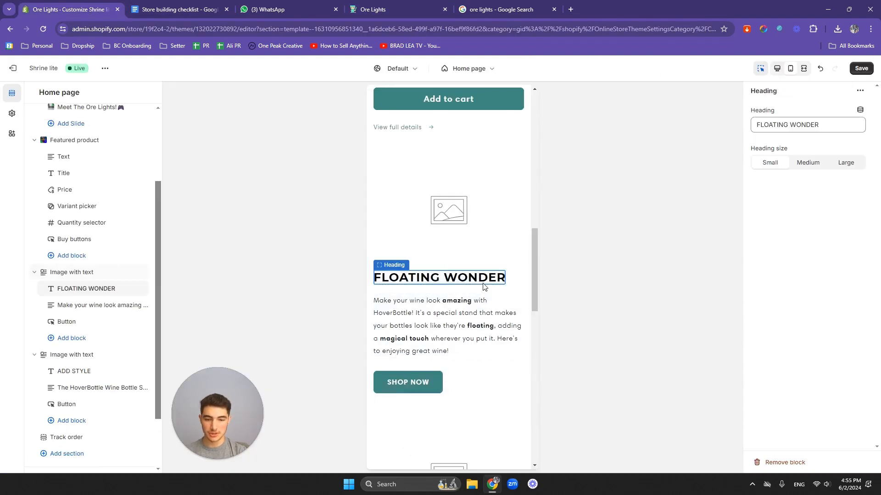
{"action": "triple_click", "coordinate": [807, 125]}
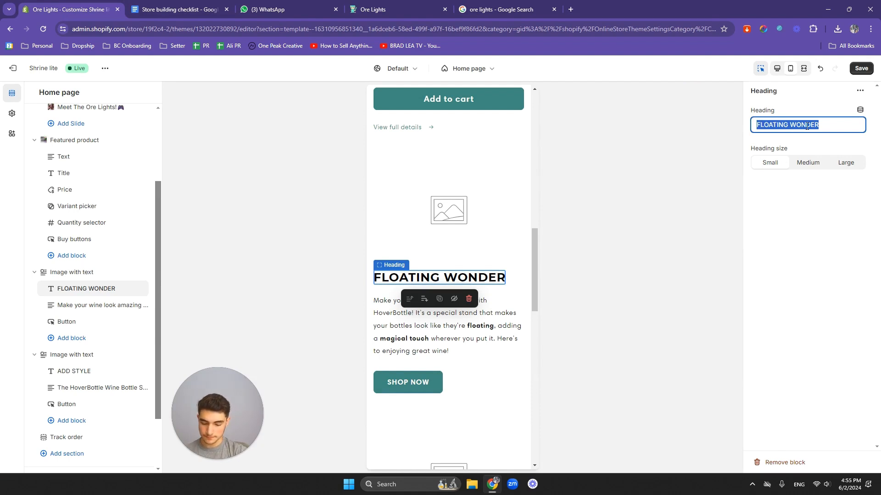
{"action": "type", "text": "No Mor"}
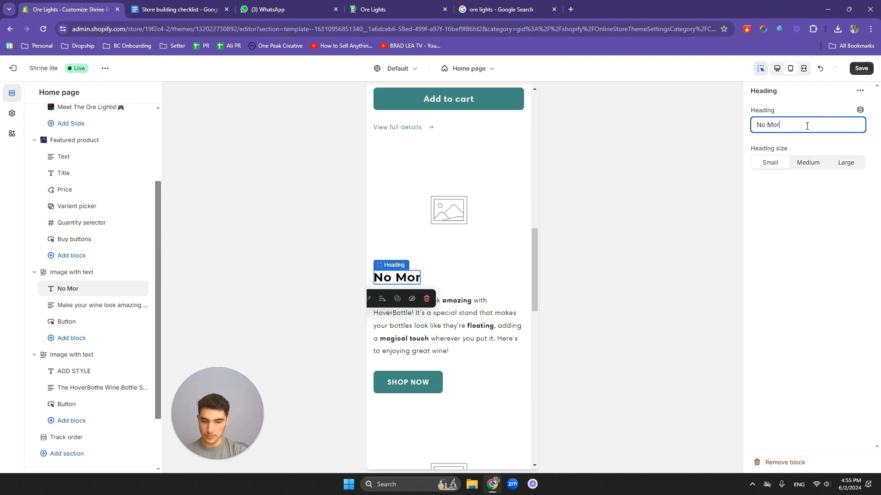
{"action": "type", "text": "e Batteries!"}
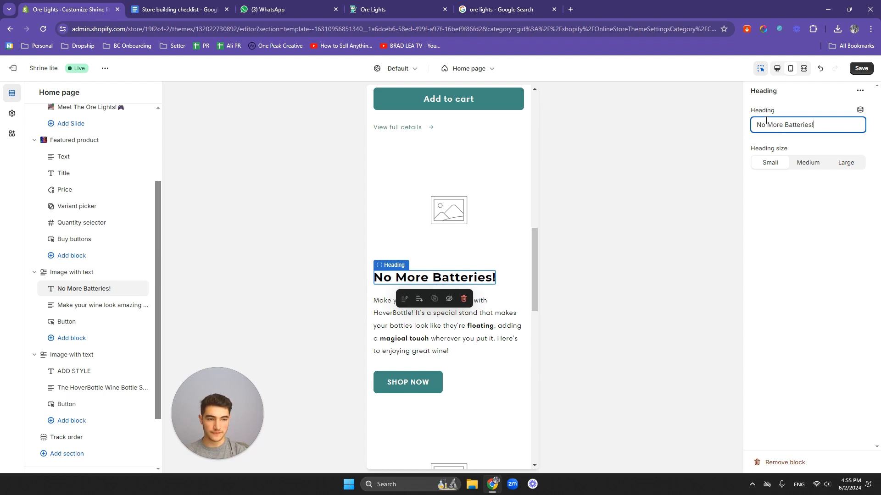
{"action": "left_click_drag", "start_coordinate": [766, 120], "coordinate": [783, 124]}
{"action": "key", "text": "BackSpace"}
{"action": "left_click", "coordinate": [831, 126]}
{"action": "key", "text": "BackSpace"}
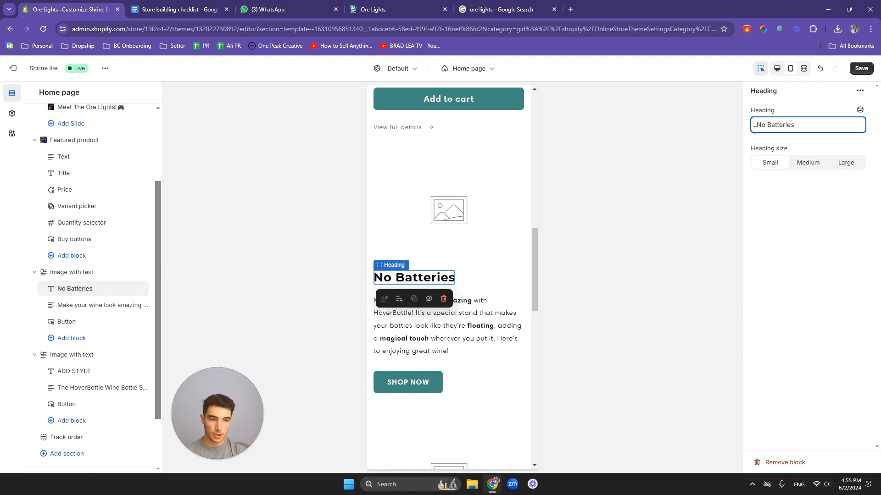
- Find the green battery emoji and insert it in front of the "No Batteries" heading text
{"action": "key", "text": "super+v"}
{"action": "left_click", "coordinate": [754, 157]}
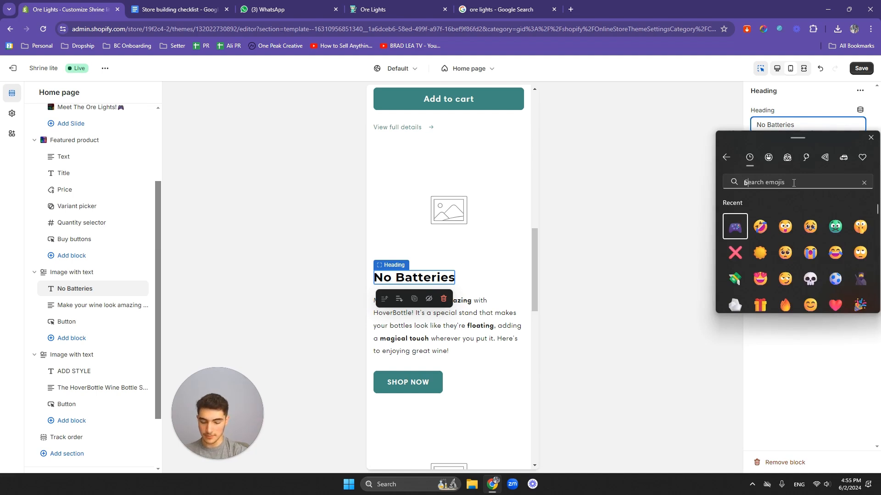
{"action": "type", "text": "battery"}
{"action": "left_click", "coordinate": [735, 226]}
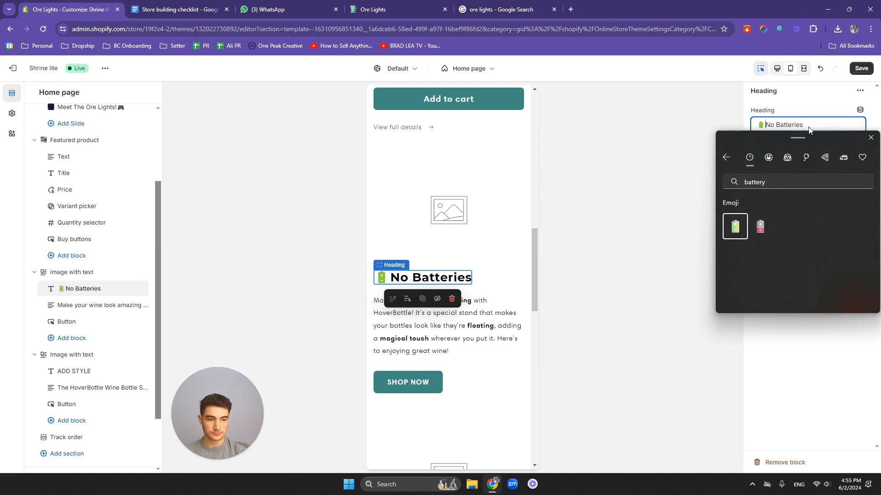
{"action": "left_click", "coordinate": [811, 129]}
{"action": "left_click", "coordinate": [792, 245]}
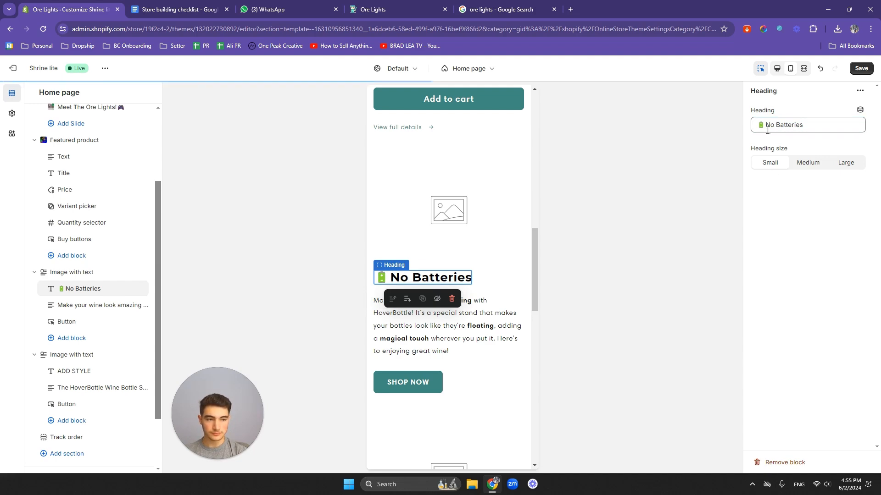
- Move the battery emoji to the end of the heading so that it reads "No Batteries 🔋"
{"action": "left_click_drag", "start_coordinate": [765, 125], "coordinate": [755, 125]}
{"action": "key", "text": "ctrl+c"}
{"action": "key", "text": "BackSpace"}
{"action": "left_click", "coordinate": [814, 125]}
{"action": "key", "text": "ctrl+v"}
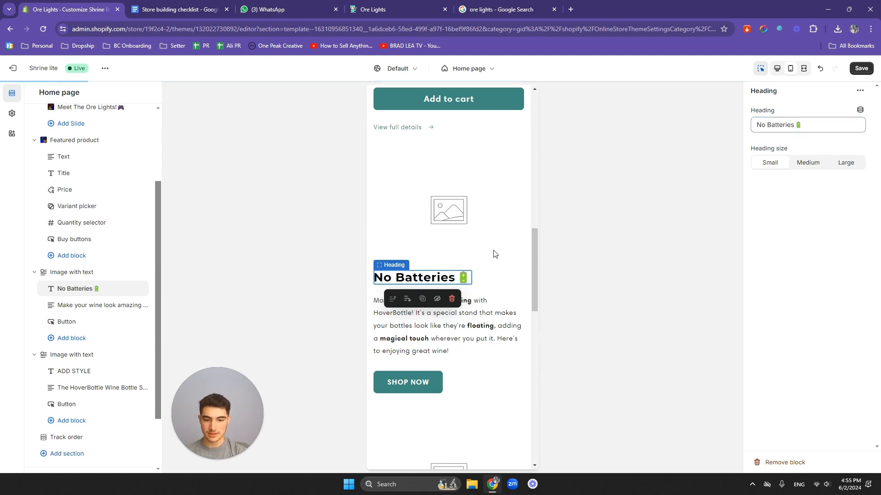
- Set the image of the "No Batteries" Image with text section to the webP2 file from the store's image library
{"action": "left_click", "coordinate": [528, 238]}
{"action": "left_click", "coordinate": [797, 136]}
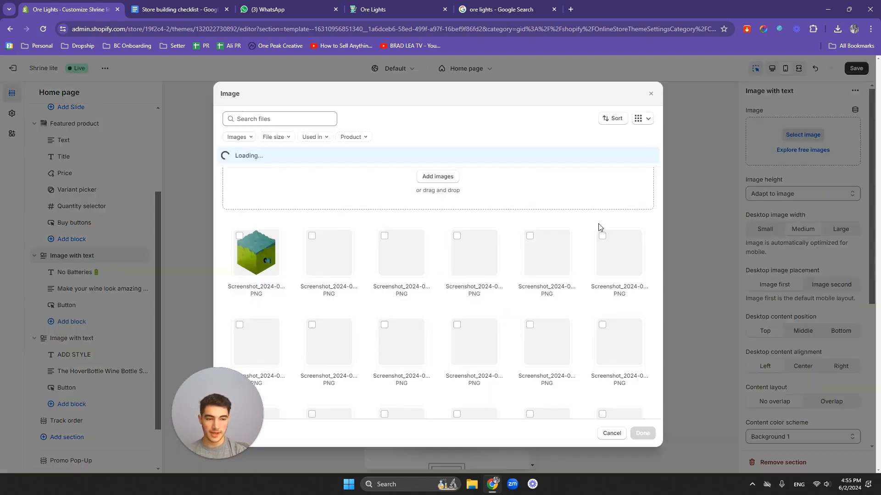
{"action": "scroll", "coordinate": [346, 250], "scroll_direction": "down", "scroll_amount": 4}
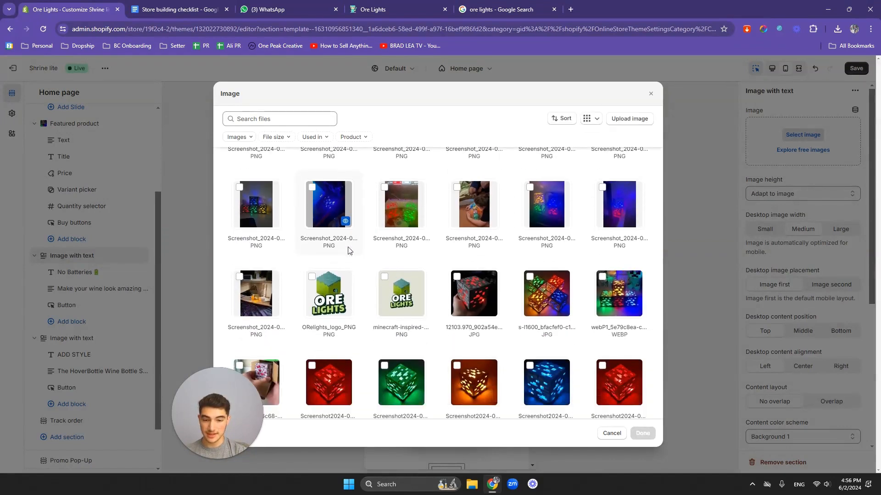
{"action": "scroll", "coordinate": [347, 250], "scroll_direction": "down", "scroll_amount": 1}
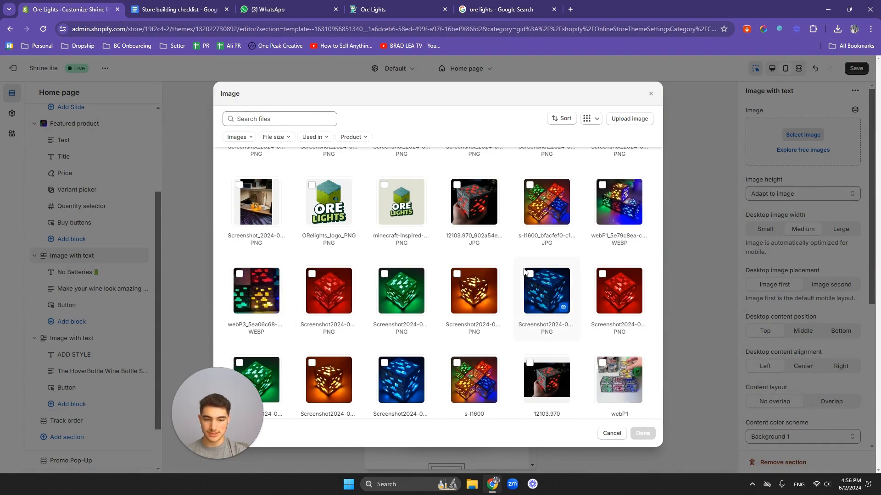
{"action": "scroll", "coordinate": [518, 272], "scroll_direction": "up", "scroll_amount": 1}
{"action": "scroll", "coordinate": [509, 274], "scroll_direction": "up", "scroll_amount": 3}
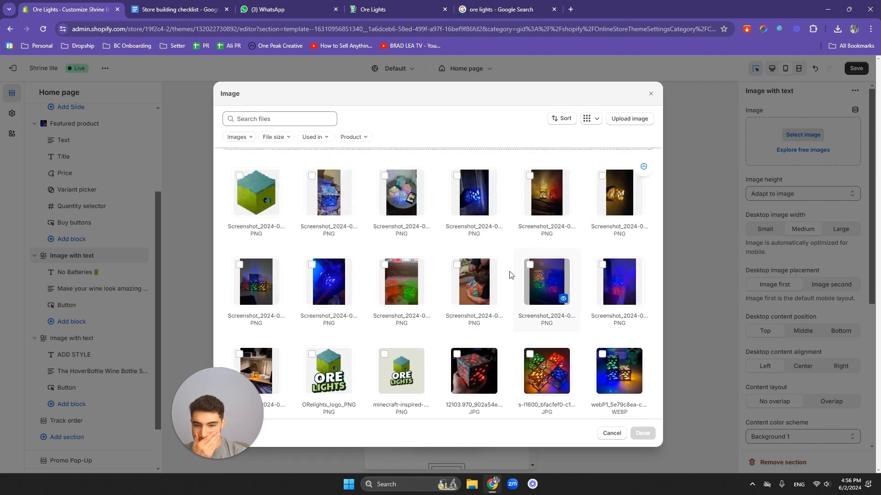
{"action": "scroll", "coordinate": [432, 276], "scroll_direction": "down", "scroll_amount": 4}
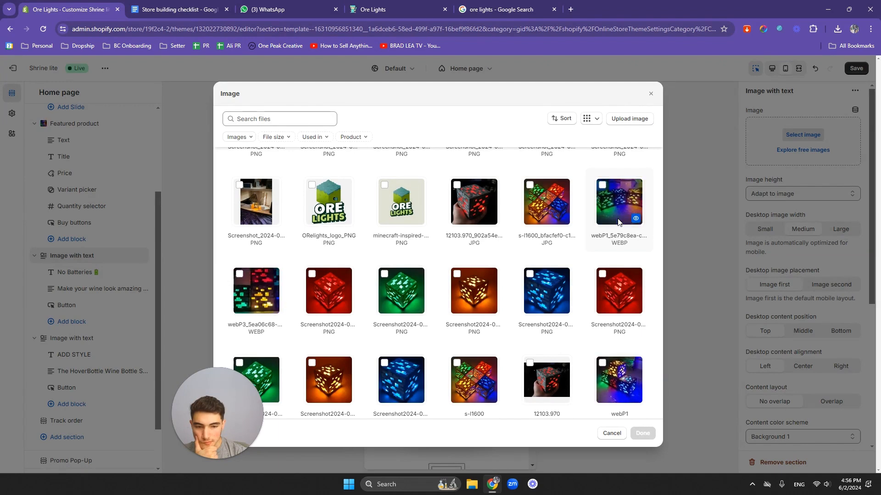
{"action": "scroll", "coordinate": [357, 330], "scroll_direction": "down", "scroll_amount": 3}
{"action": "left_click", "coordinate": [275, 364]}
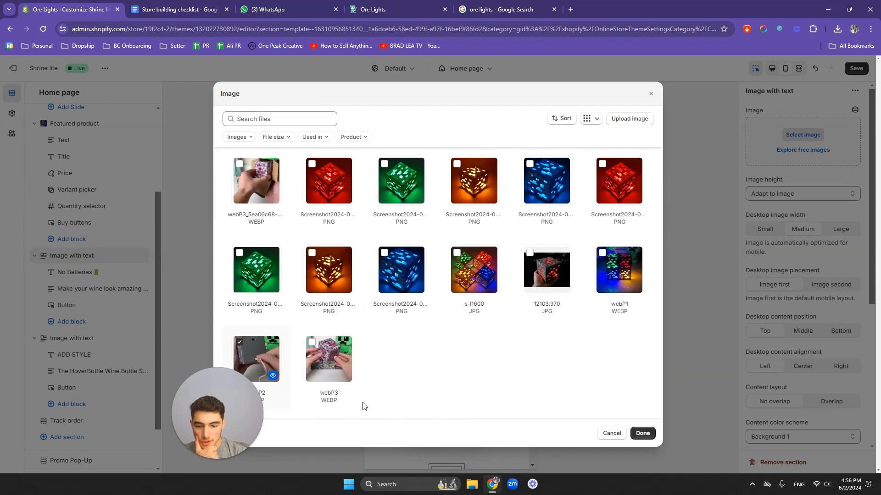
{"action": "left_click", "coordinate": [641, 434]}
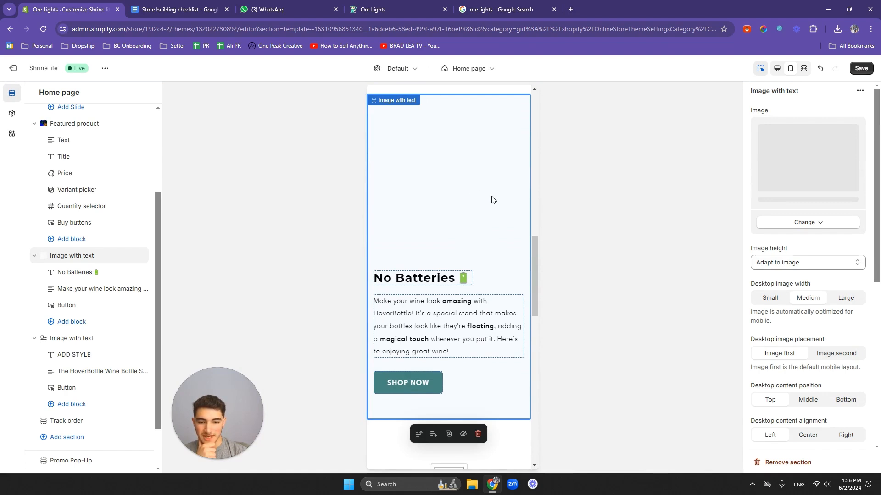
{"action": "scroll", "coordinate": [481, 245], "scroll_direction": "up", "scroll_amount": 1}
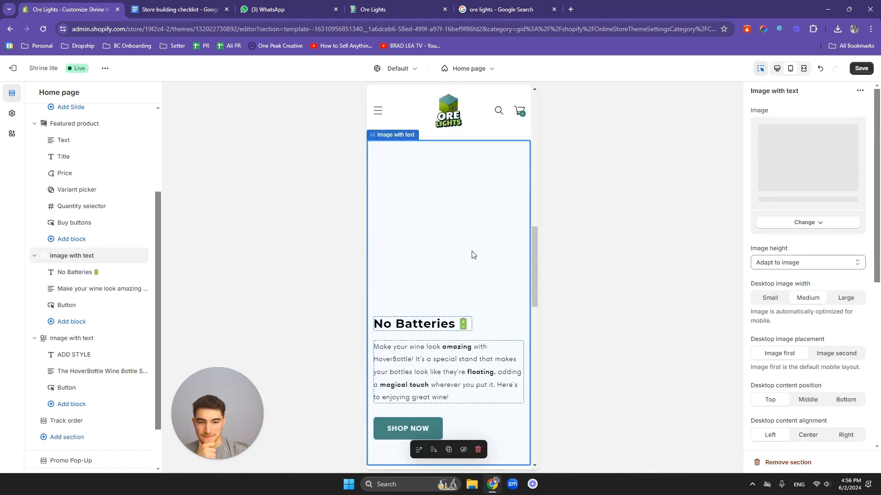
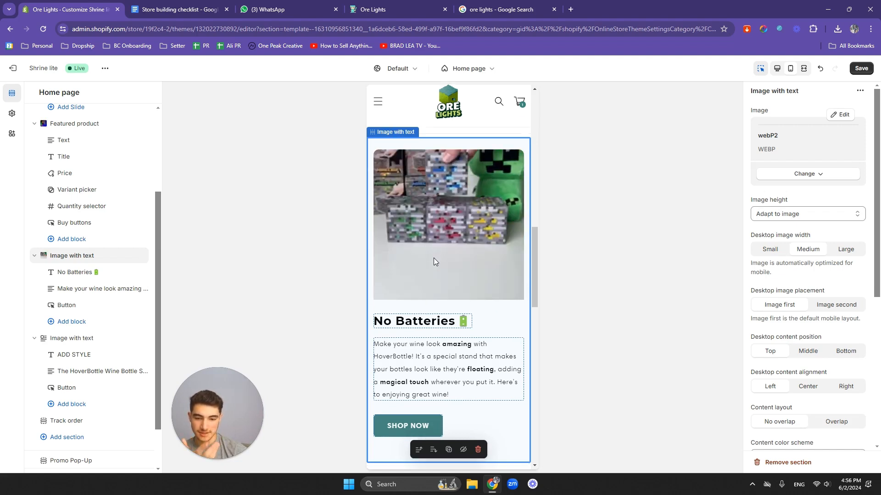
- Open the "No Batteries" section's text block, then load ChatGPT in place of the Google search and place its tab beside the theme customization
{"action": "scroll", "coordinate": [433, 258], "scroll_direction": "down", "scroll_amount": 1}
{"action": "left_click", "coordinate": [440, 321]}
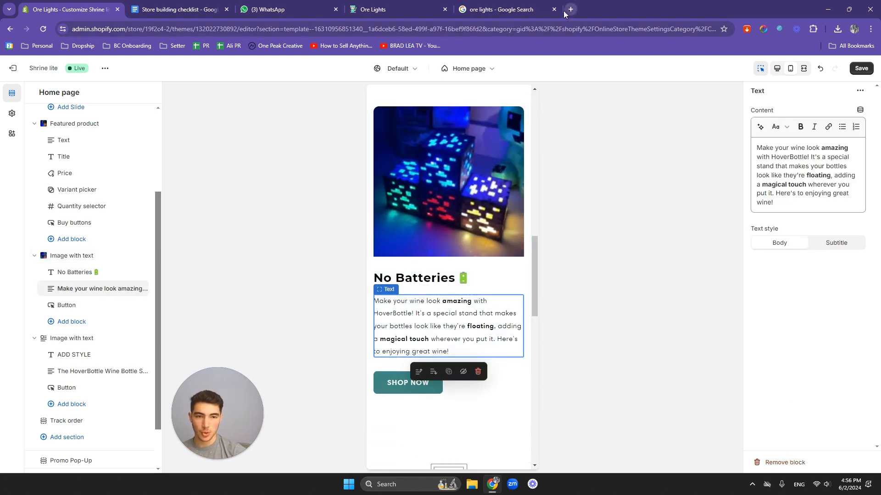
{"action": "left_click", "coordinate": [508, 13]}
{"action": "left_click", "coordinate": [501, 31]}
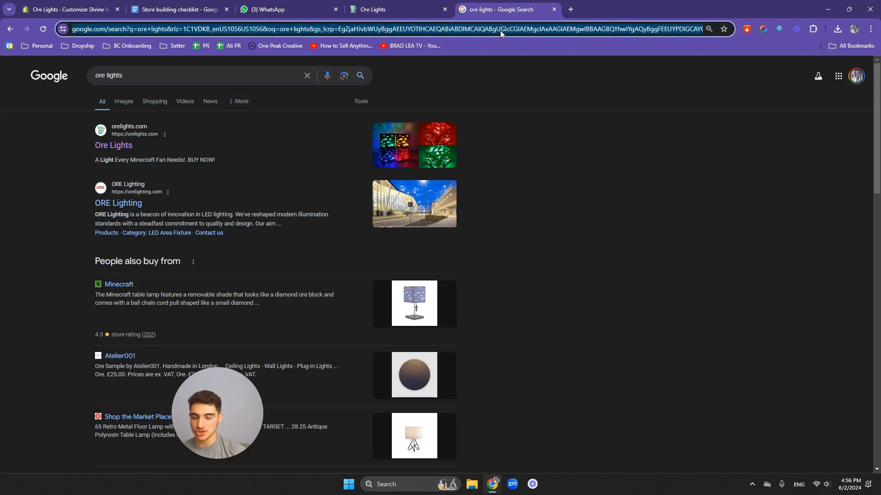
{"action": "type", "text": "chat"}
{"action": "key", "text": "Return"}
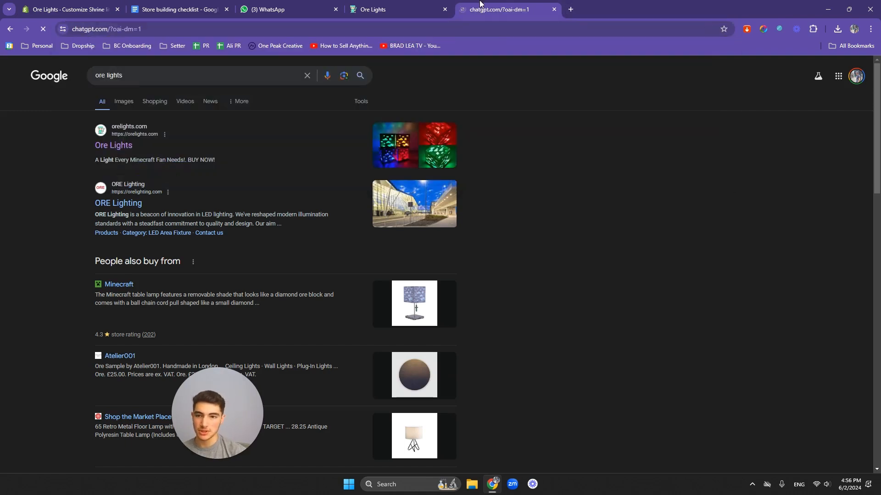
{"action": "left_click_drag", "start_coordinate": [480, 4], "coordinate": [197, 5]}
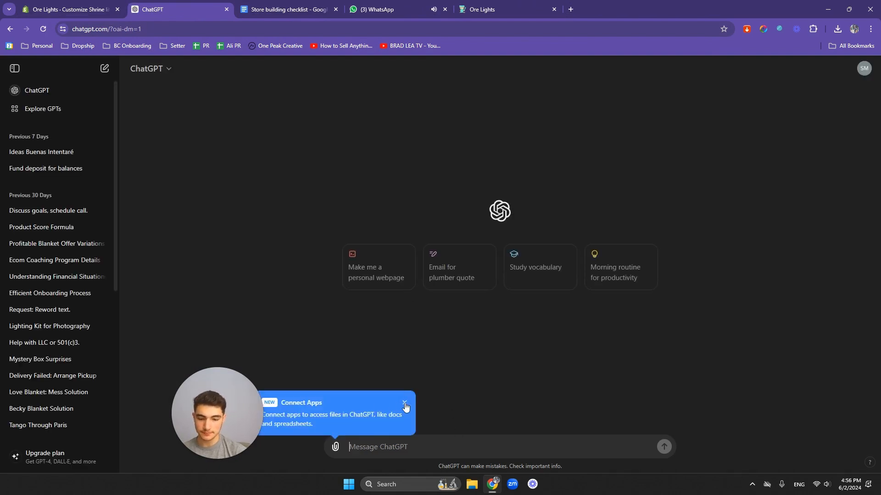
{"action": "left_click", "coordinate": [404, 404]}
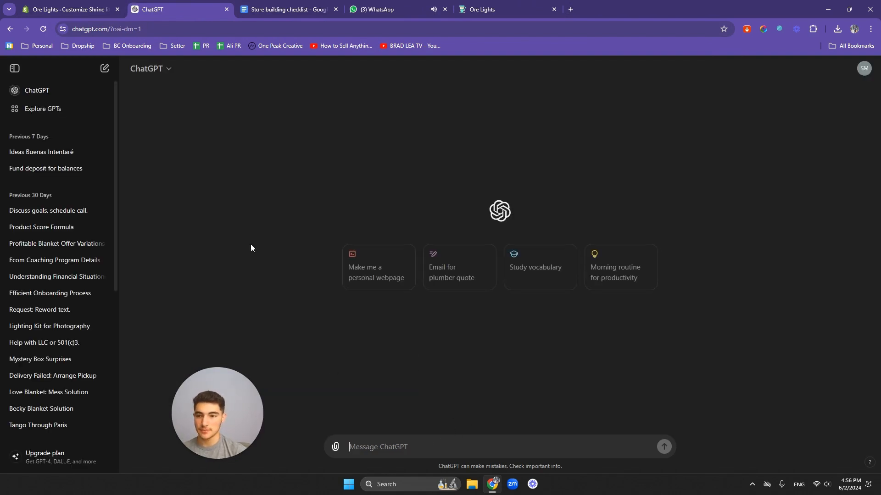
- Check the "No Batteries" text block, then begin a ChatGPT prompt with "I sell Minecraft ore block lights that are rechargable"
{"action": "left_click", "coordinate": [111, 14]}
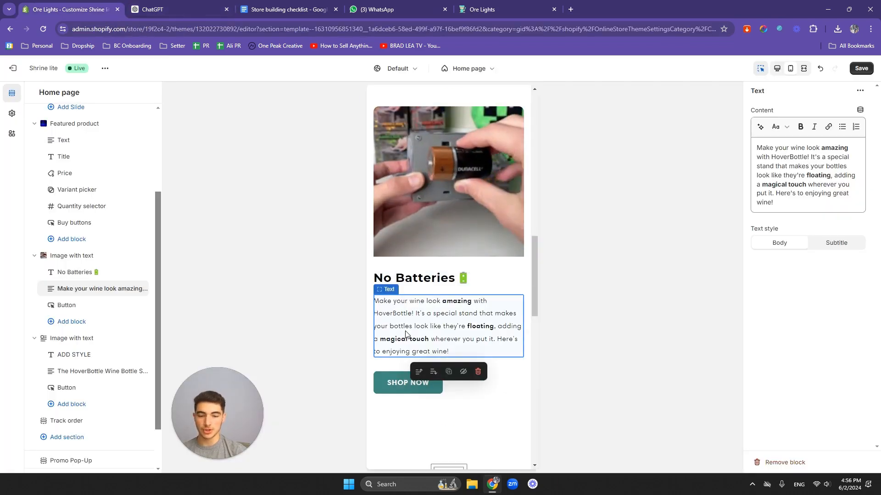
{"action": "left_click", "coordinate": [193, 11]}
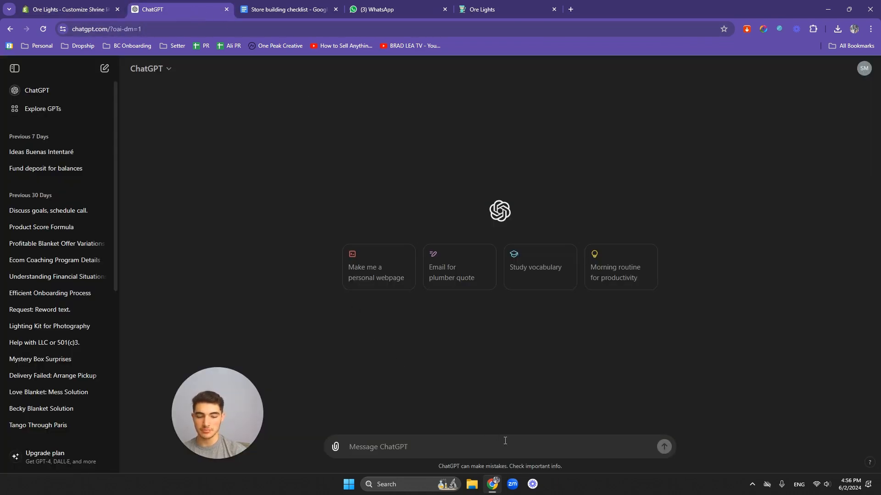
{"action": "type", "text": "I s"}
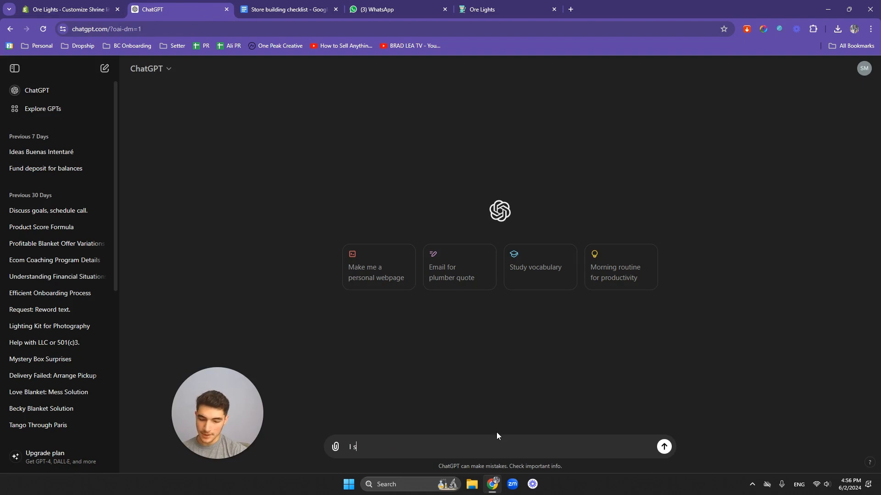
{"action": "type", "text": "ell M"}
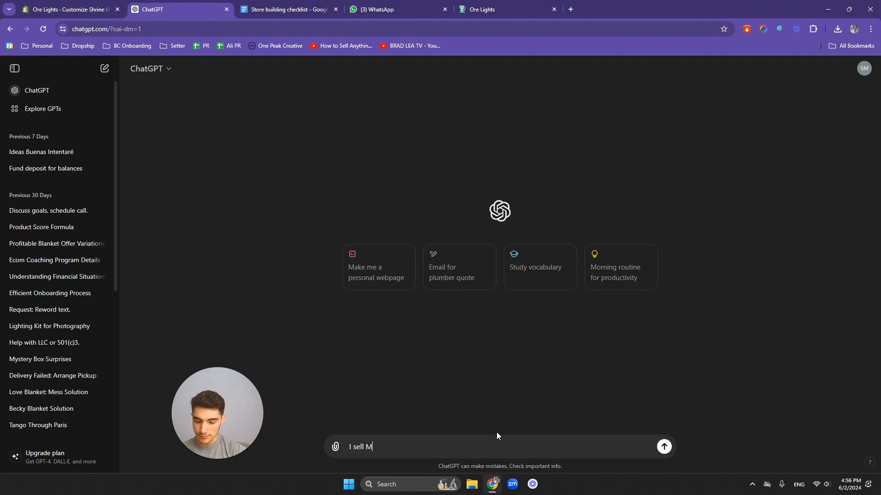
{"action": "type", "text": "inecraft ore light"}
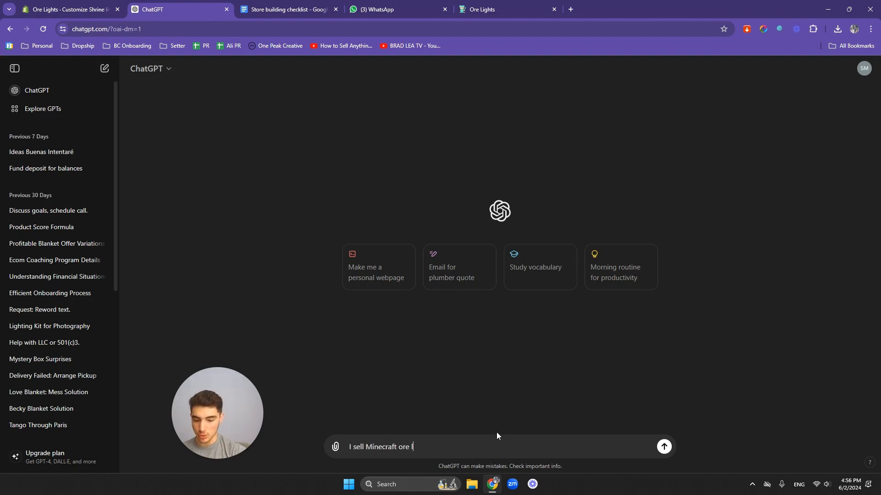
{"action": "key", "text": "BackSpace"}
{"action": "key", "text": "BackSpace"}
{"action": "key", "text": "BackSpace"}
{"action": "key", "text": "BackSpace"}
{"action": "key", "text": "BackSpace"}
{"action": "type", "text": "b"}
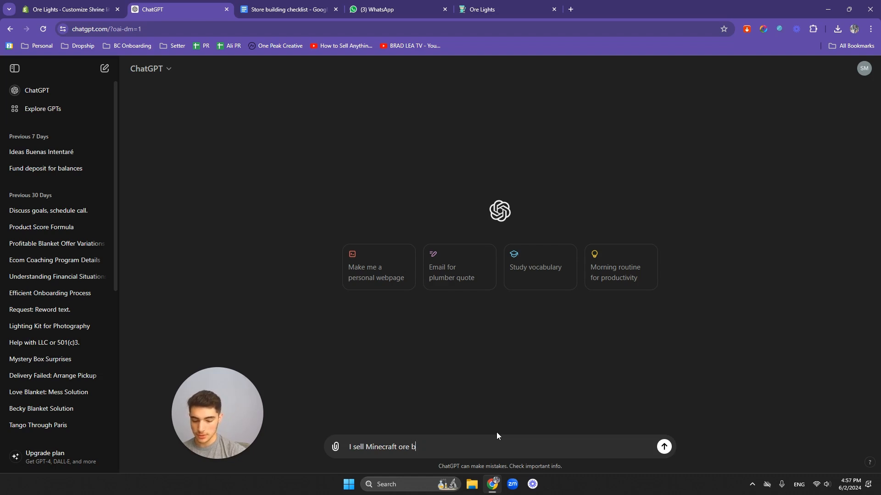
{"action": "type", "text": "lock lights that are rechargable"}
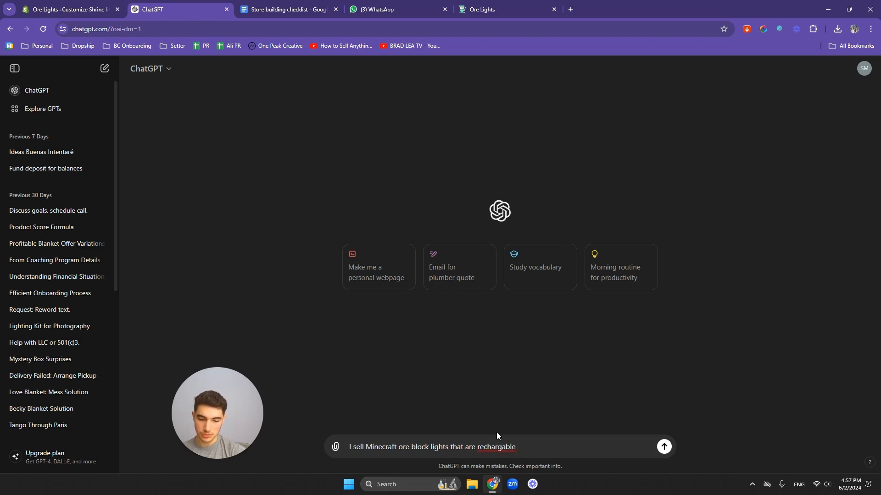
- Extend the prompt to say the lights do not need batteries and can be tapped 3 times to increase their brightness
{"action": "type", "text": ", and do not"}
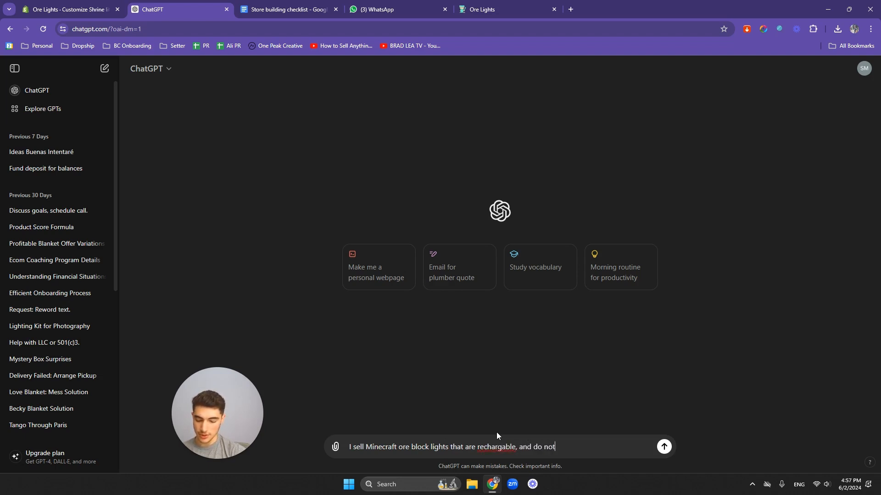
{"action": "type", "text": " ened batteris,"}
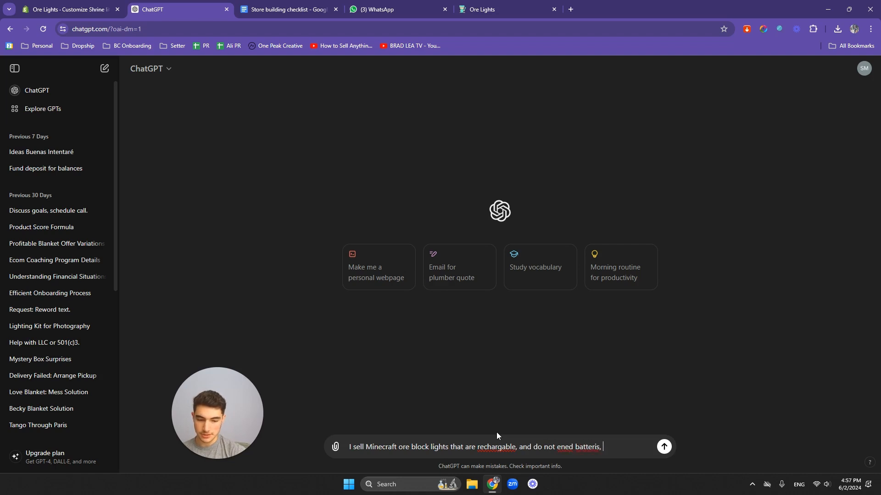
{"action": "type", "text": " and you can tap them"}
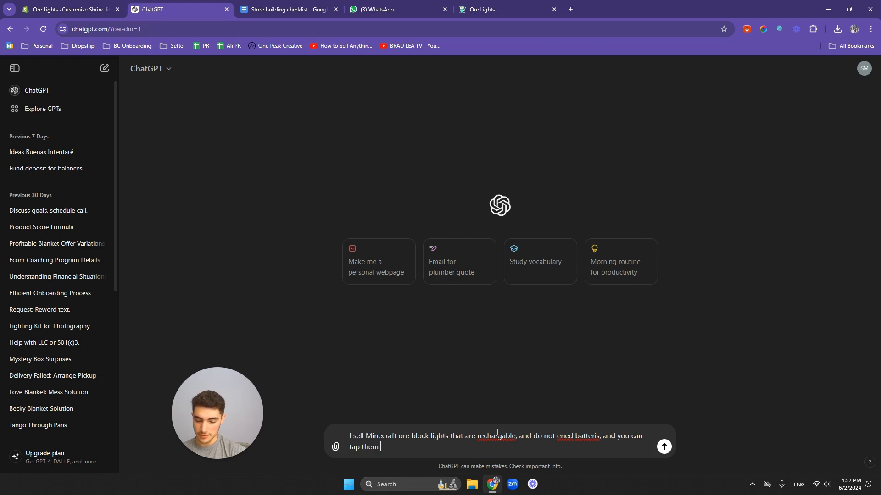
{"action": "type", "text": " 3 times to increa"}
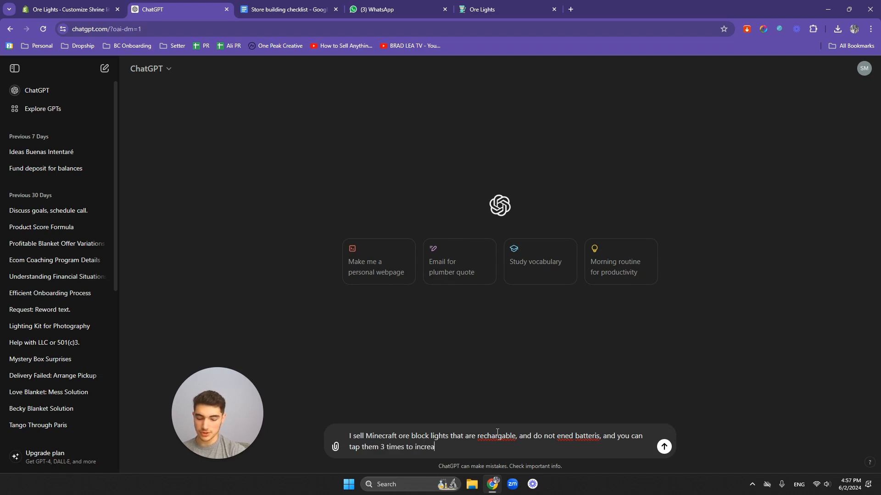
{"action": "type", "text": "set their bri"}
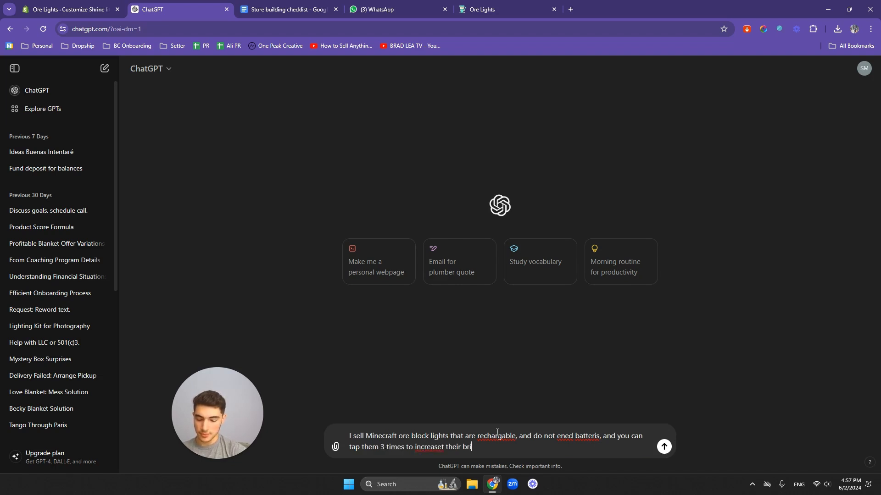
{"action": "type", "text": "ghtness"}
- Correct the prompt's misspelled words to "rechargeable", "need", "batteries" and "increased" using the spelling suggestions
{"action": "right_click", "coordinate": [496, 436]}
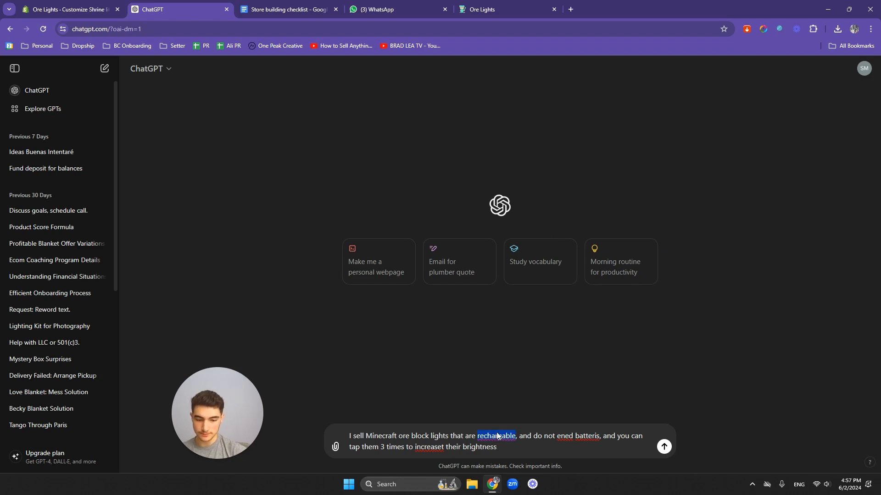
{"action": "left_click", "coordinate": [548, 233]}
{"action": "right_click", "coordinate": [572, 439]}
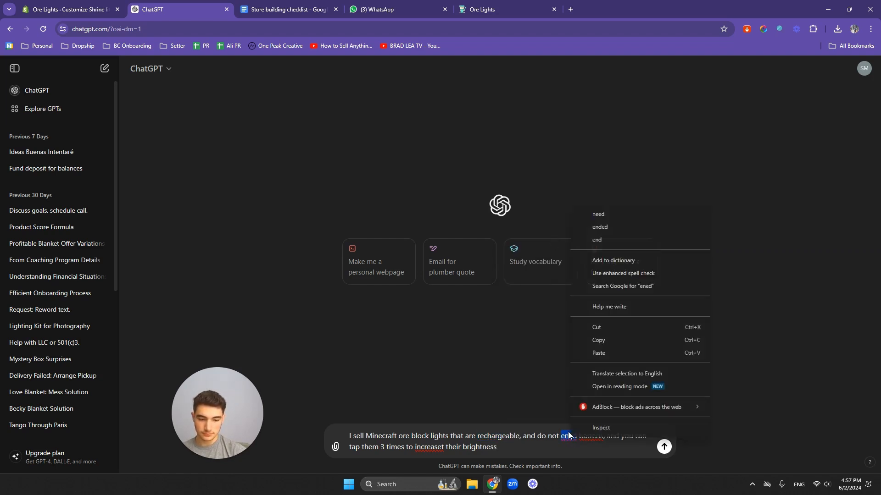
{"action": "left_click", "coordinate": [613, 214]}
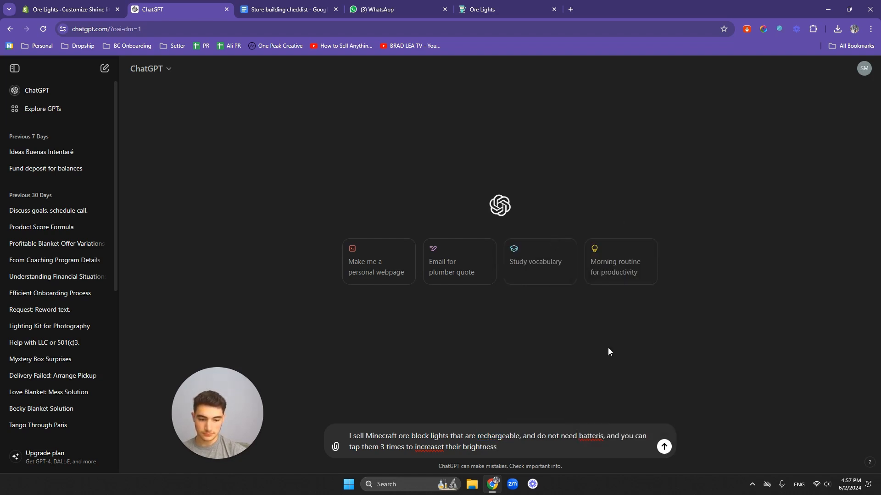
{"action": "right_click", "coordinate": [584, 440]}
{"action": "left_click", "coordinate": [613, 214]}
{"action": "right_click", "coordinate": [431, 448]}
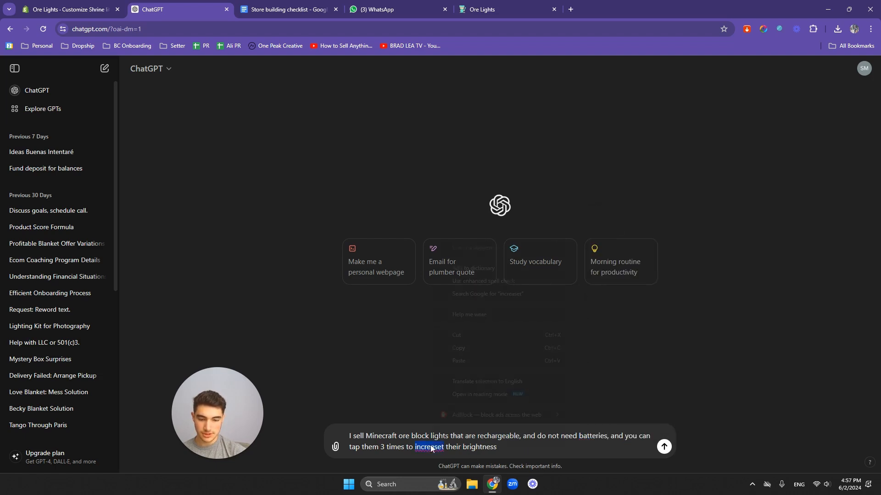
{"action": "left_click", "coordinate": [470, 224]}
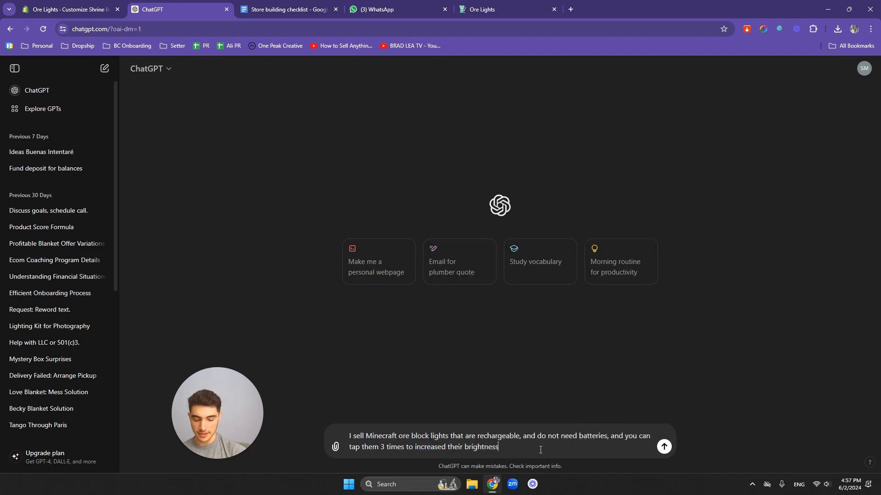
- Add the line "I am building a website with different sections." to the prompt
{"action": "key", "text": "shift+Return"}
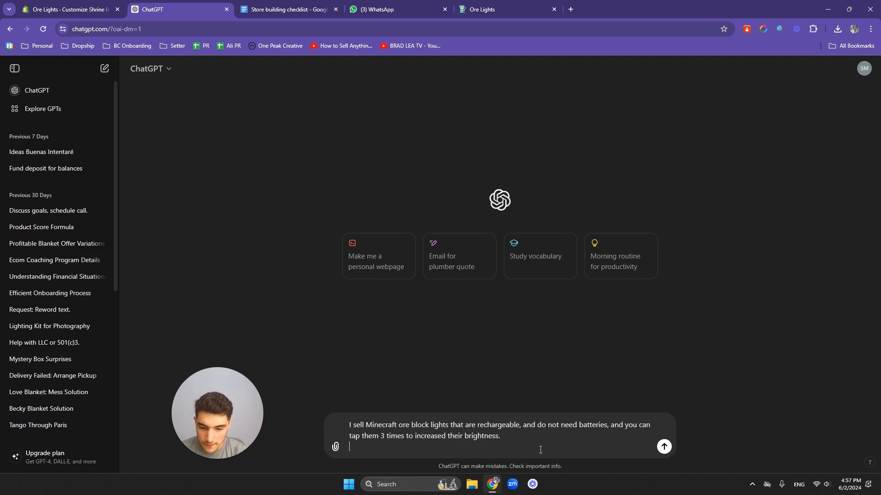
{"action": "type", "text": "I am bui"}
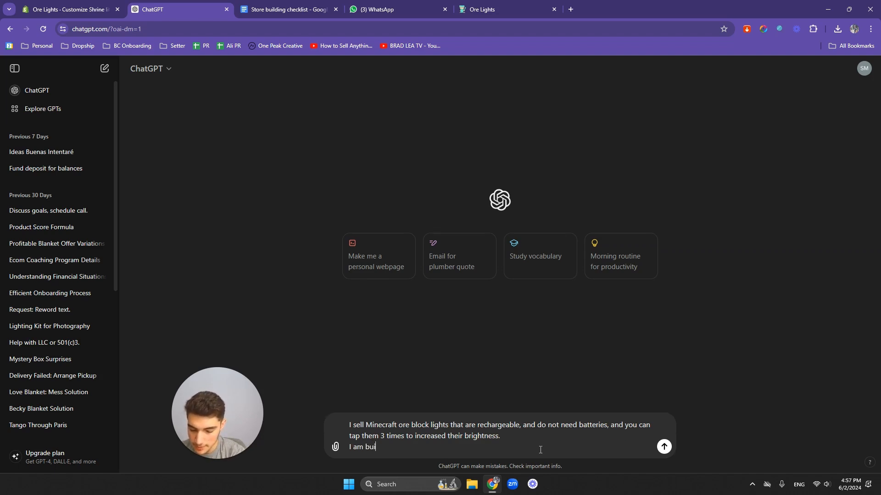
{"action": "type", "text": "lding a website with diff"}
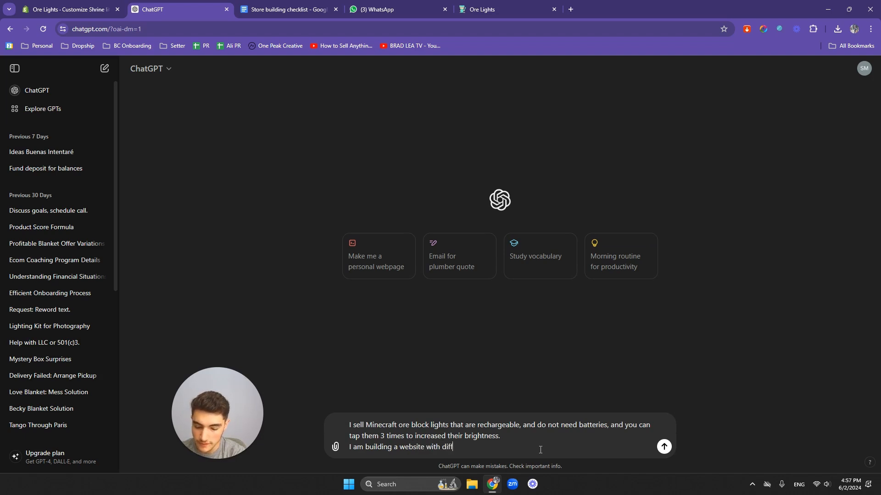
{"action": "type", "text": "erent sections."}
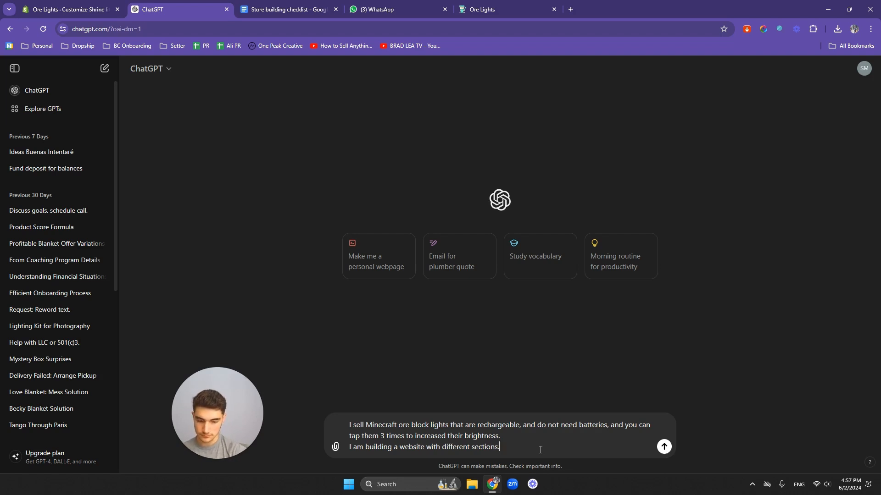
- Add a line requesting a 2 sentence description for the section titled "No need for batteries" and send the prompt
{"action": "key", "text": "shift+Return"}
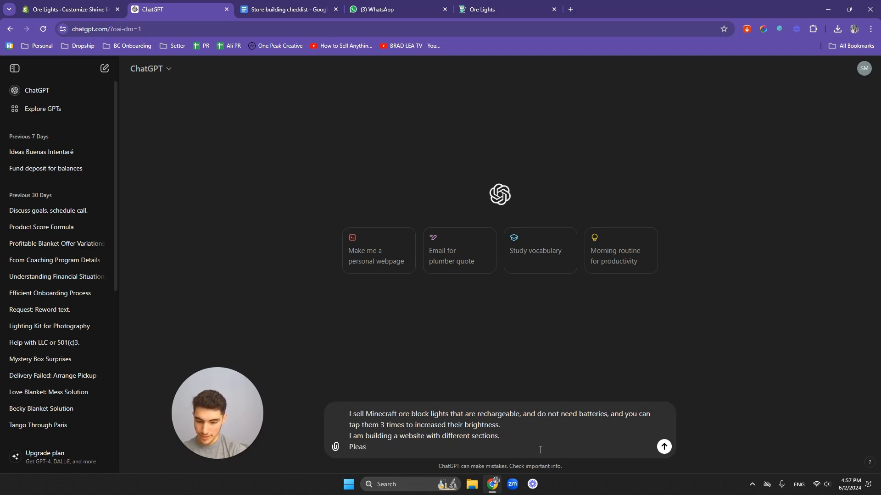
{"action": "left_click", "coordinate": [57, 5]}
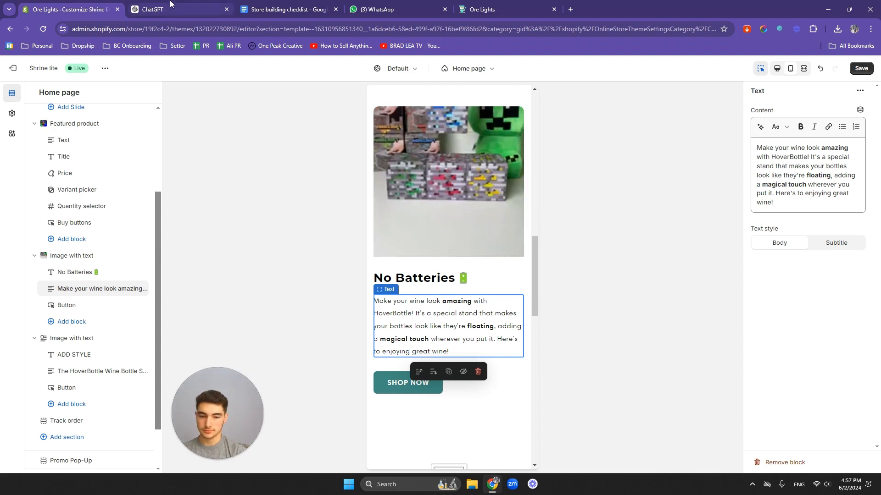
{"action": "left_click", "coordinate": [172, 7]}
{"action": "type", "text": "Please write me"}
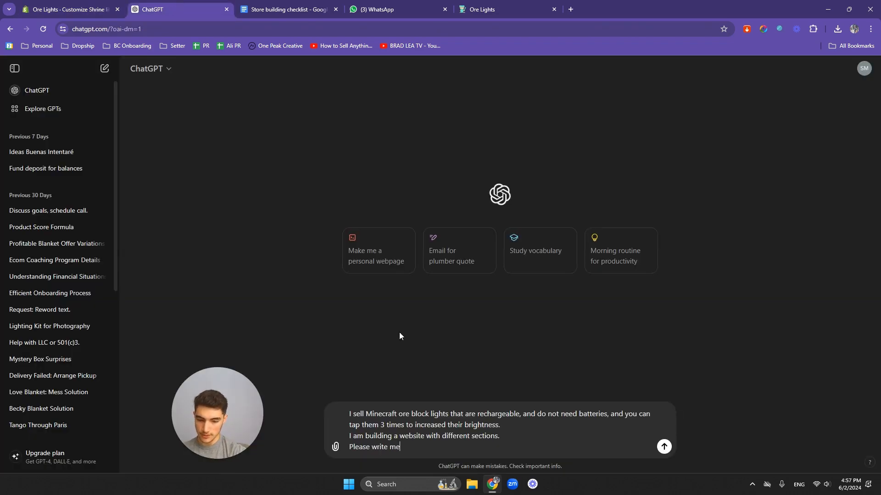
{"action": "type", "text": " a 2 sente"}
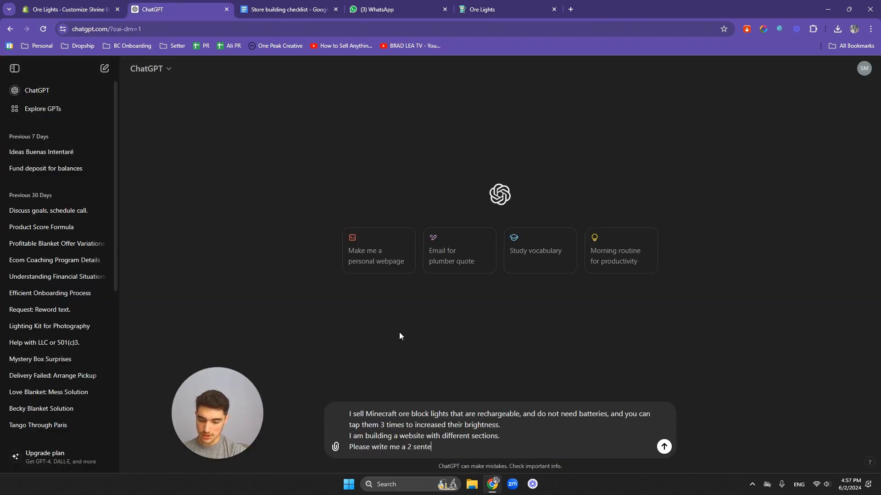
{"action": "type", "text": "nce description for the section titled \"No need for batteries"}
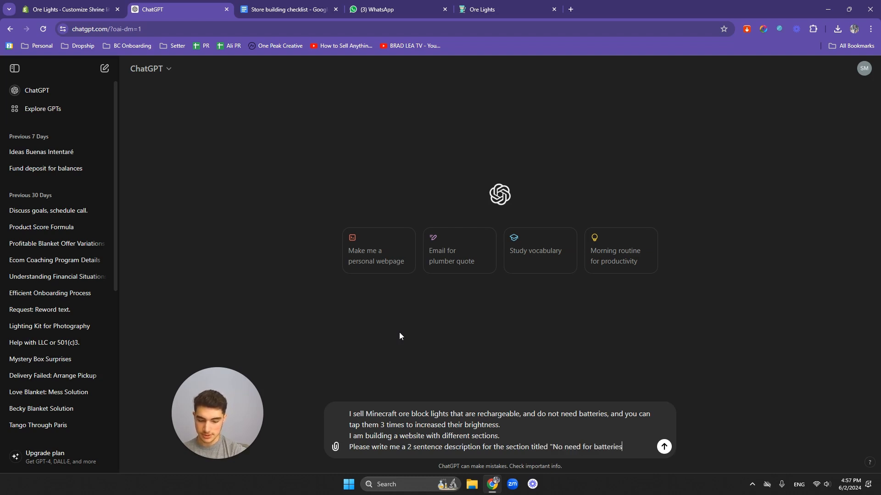
{"action": "key", "text": "Return"}
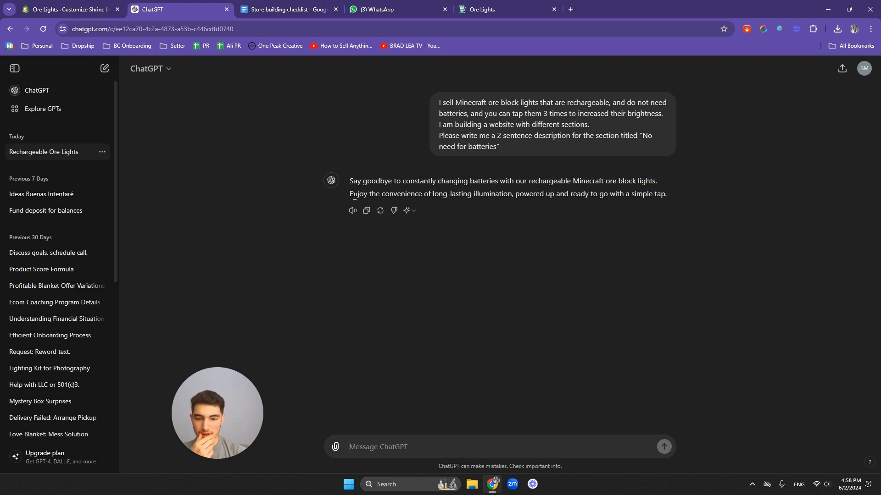
- Read through ChatGPT's description, copy it, and paste it over the wine copy in the "No Batteries" section's text block
{"action": "left_click_drag", "start_coordinate": [353, 194], "coordinate": [418, 195]}
{"action": "left_click", "coordinate": [457, 197]}
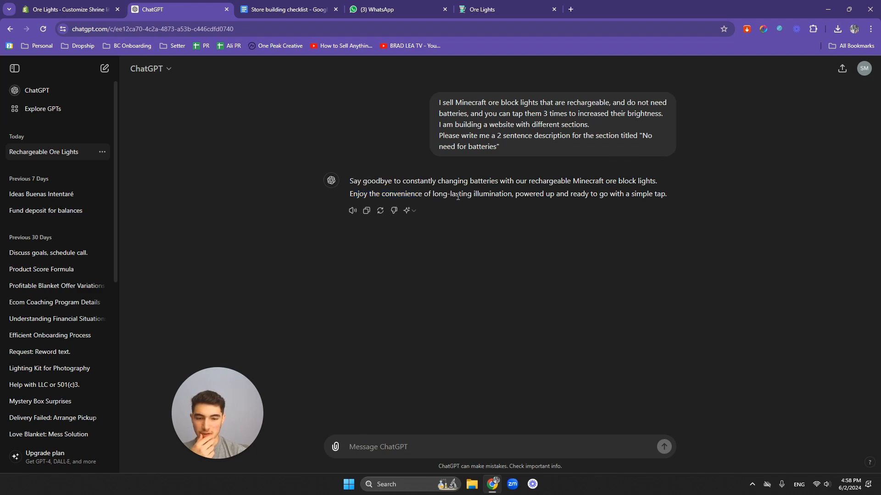
{"action": "left_click_drag", "start_coordinate": [520, 196], "coordinate": [613, 198]}
{"action": "left_click", "coordinate": [613, 197]}
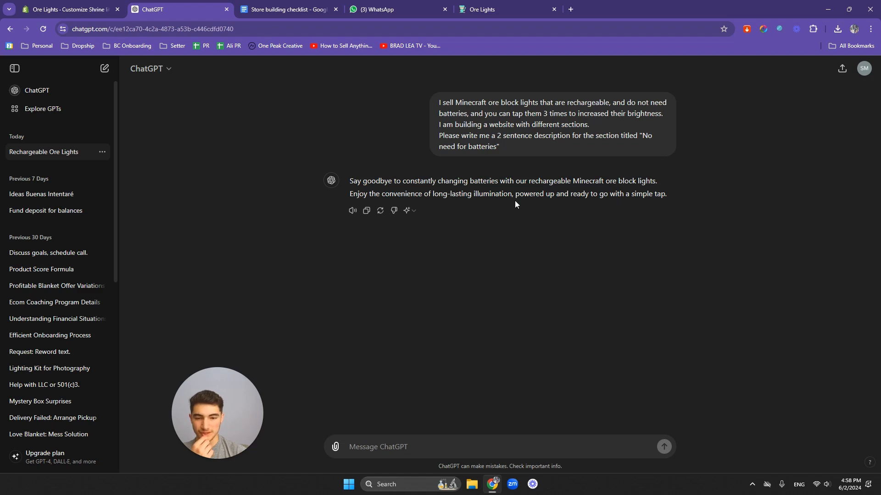
{"action": "triple_click", "coordinate": [407, 192]}
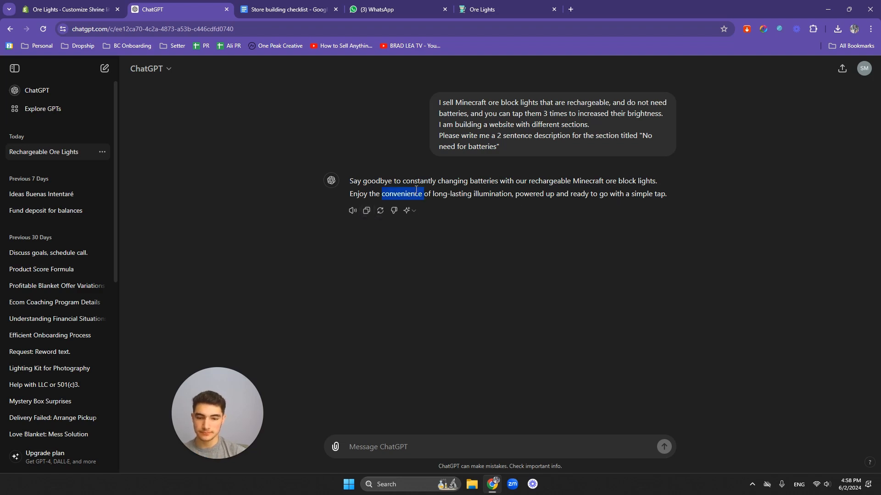
{"action": "left_click", "coordinate": [406, 189]}
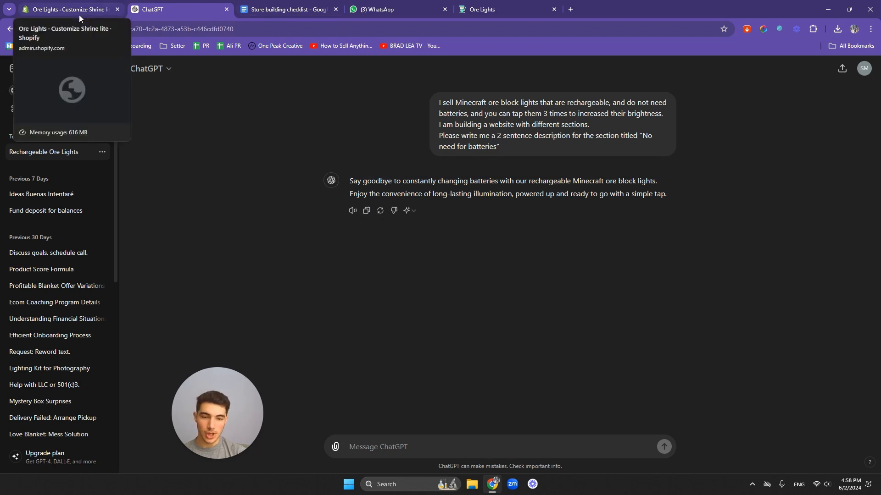
{"action": "left_click", "coordinate": [366, 210]}
{"action": "left_click", "coordinate": [69, 9]}
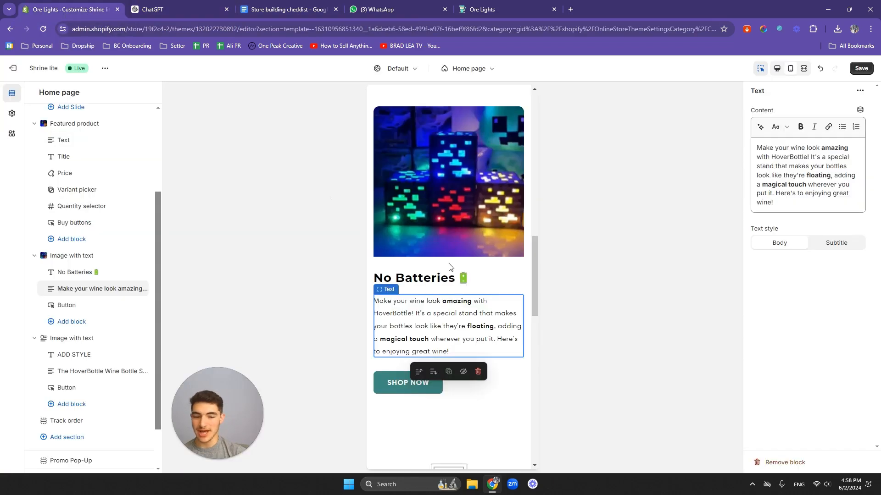
{"action": "double_click", "coordinate": [801, 167]}
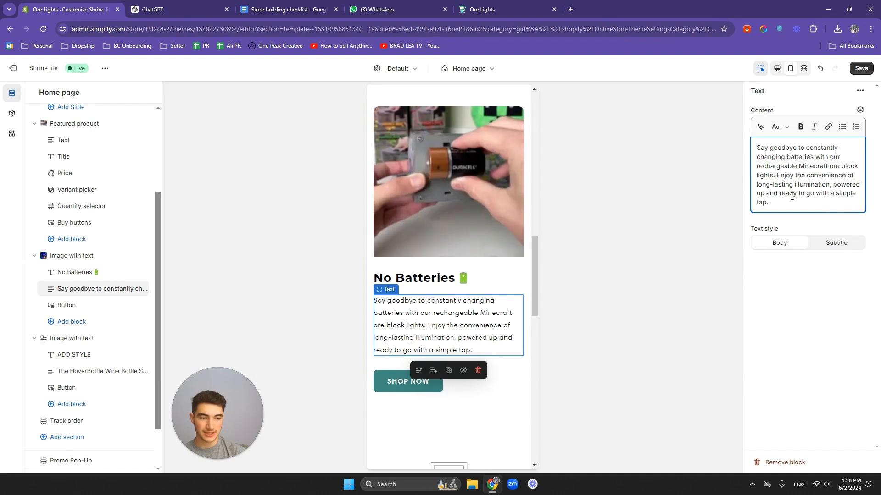
- Replace the ChatGPT description in the "No Batteries" text block with "No more need for using endless batteries"
{"action": "key", "text": "ctrl+a"}
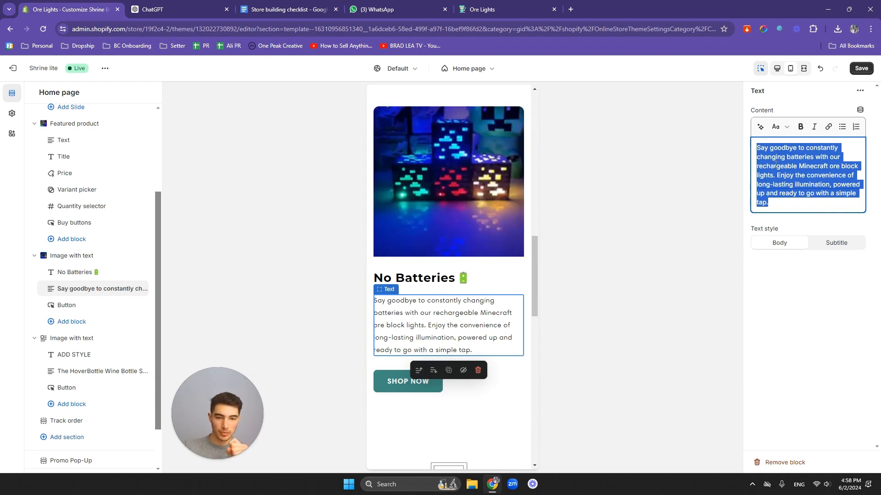
{"action": "type", "text": "No mo"}
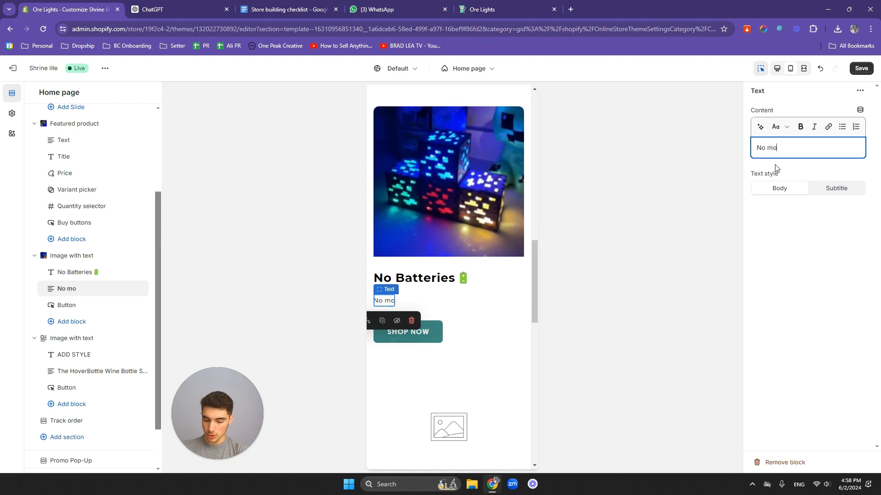
{"action": "type", "text": "re need f"}
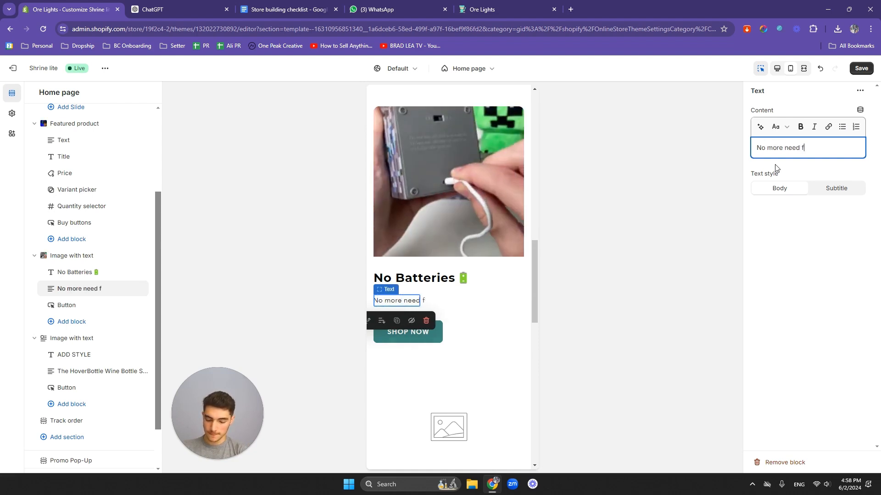
{"action": "type", "text": "or using abtt"}
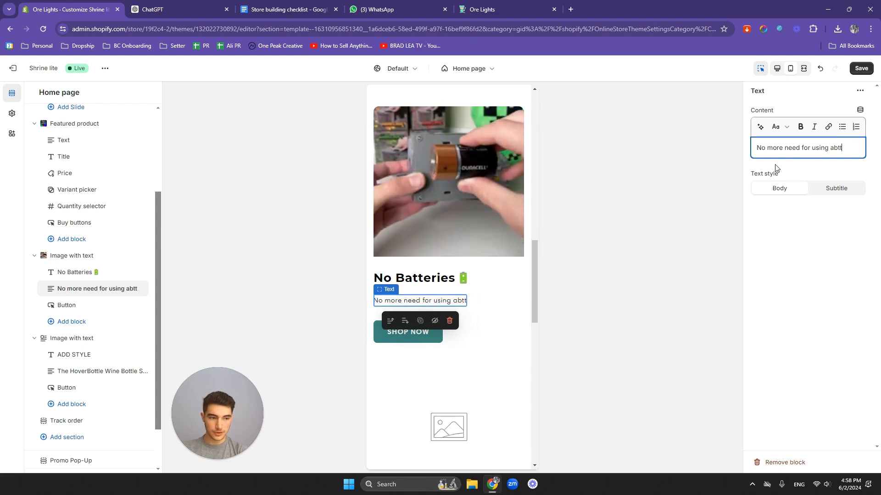
{"action": "key", "text": "BackSpace"}
{"action": "key", "text": "BackSpace"}
{"action": "key", "text": "BackSpace"}
{"action": "key", "text": "BackSpace"}
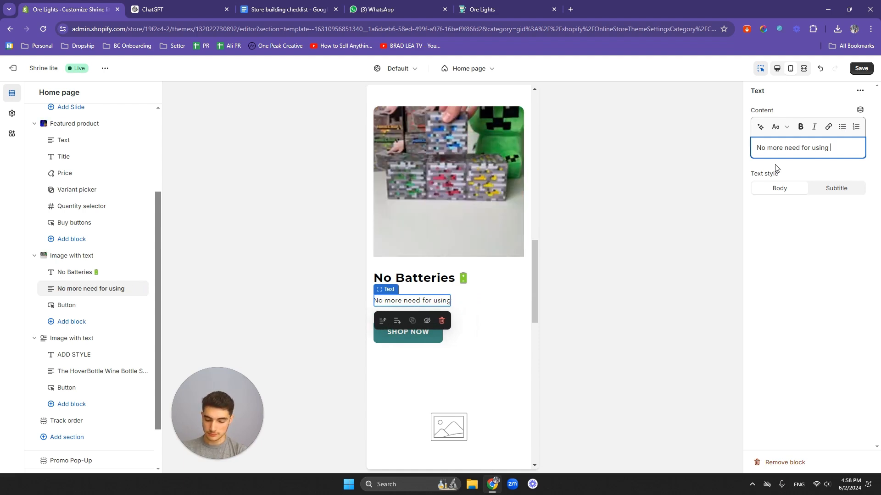
{"action": "type", "text": "endless bat"}
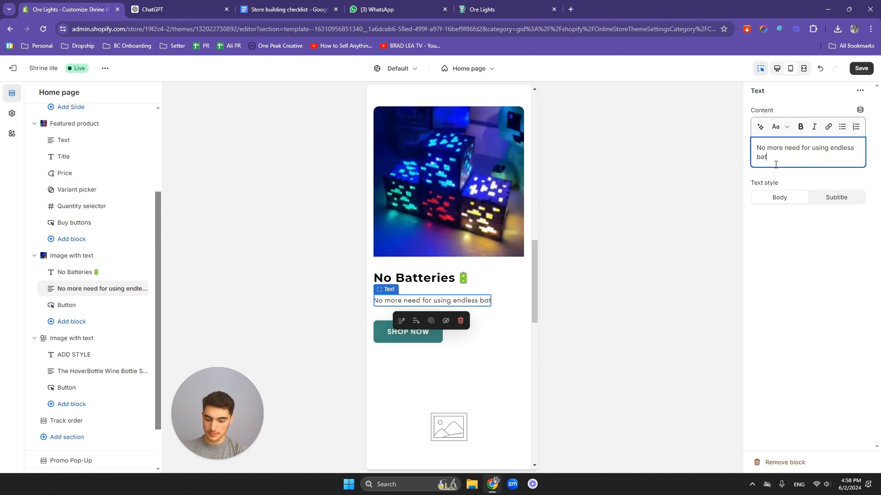
{"action": "type", "text": "teries"}
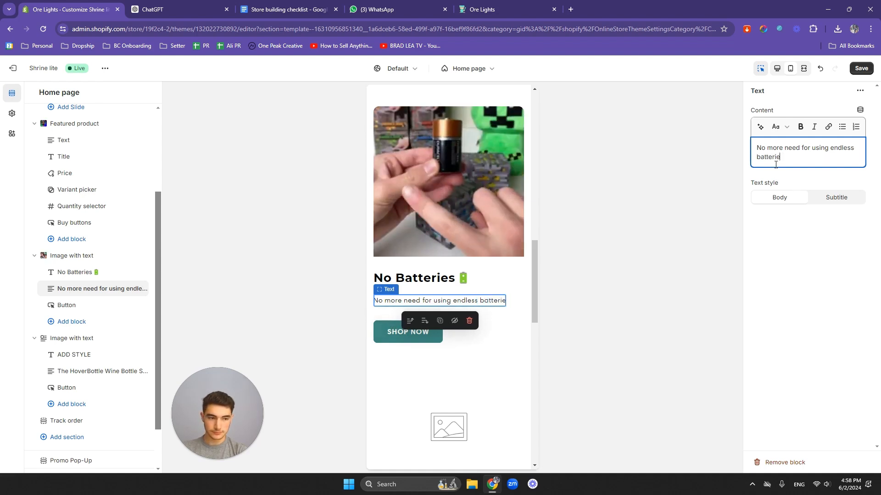
- Reword the end of the sentence so it reads "No more need for using an endless amount of batteries!"
{"action": "key", "text": "BackSpace"}
{"action": "key", "text": "BackSpace"}
{"action": "key", "text": "BackSpace"}
{"action": "key", "text": "BackSpace"}
{"action": "key", "text": "BackSpace"}
{"action": "key", "text": "BackSpace"}
{"action": "key", "text": "BackSpace"}
{"action": "key", "text": "BackSpace"}
{"action": "key", "text": "BackSpace"}
{"action": "key", "text": "BackSpace"}
{"action": "key", "text": "BackSpace"}
{"action": "key", "text": "BackSpace"}
{"action": "key", "text": "BackSpace"}
{"action": "key", "text": "BackSpace"}
{"action": "key", "text": "BackSpace"}
{"action": "key", "text": "BackSpace"}
{"action": "key", "text": "BackSpace"}
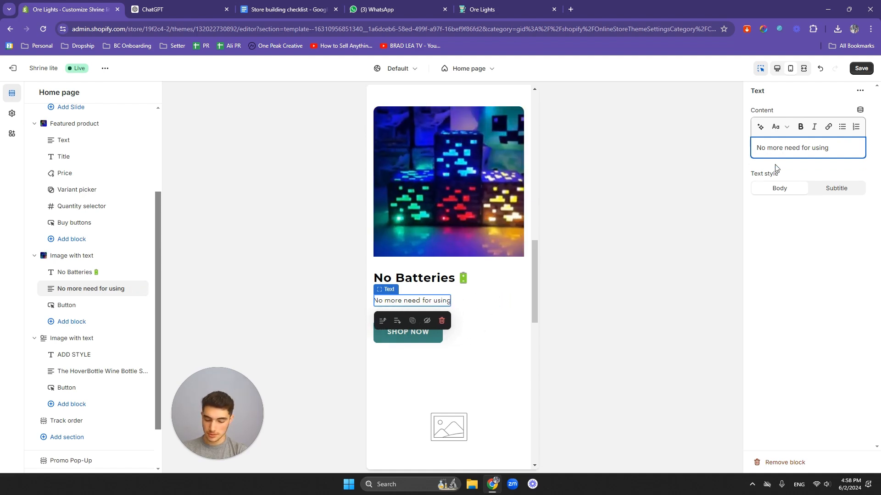
{"action": "type", "text": "an e"}
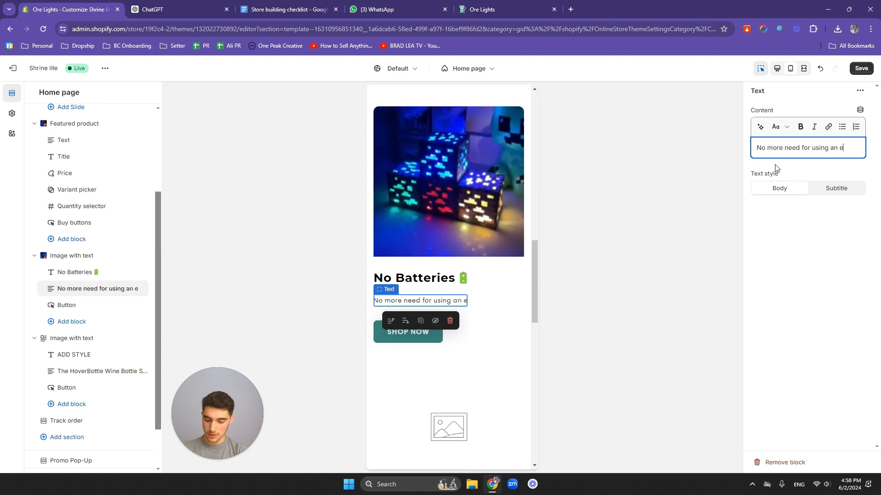
{"action": "type", "text": "ndless amount of batteries"}
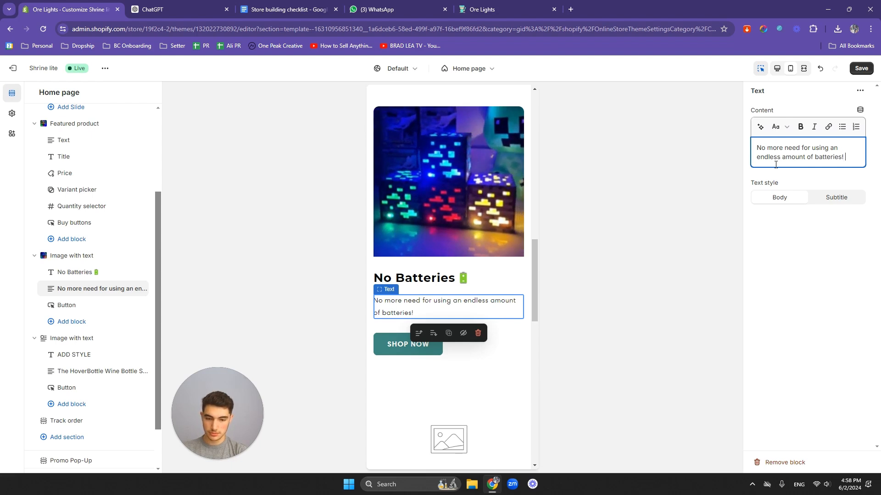
- Add the sentence "Simply plug it in and recharge your ore light!" to the text block
{"action": "type", "text": "! Simply"}
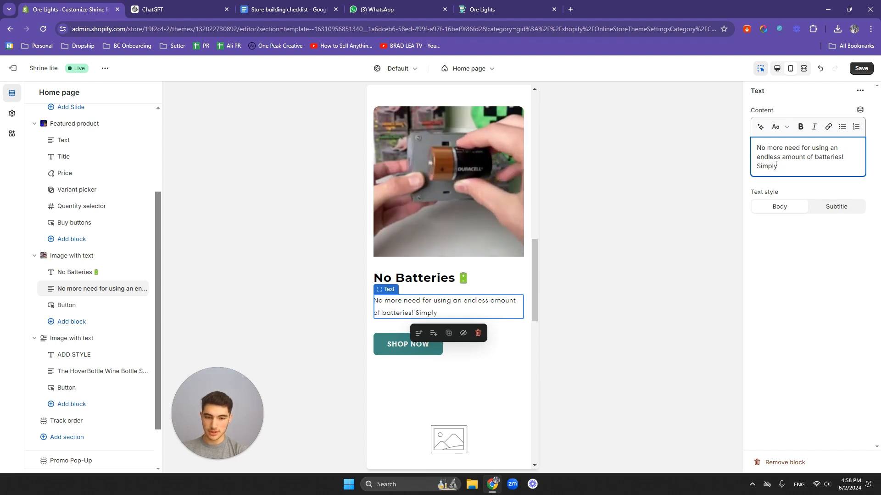
{"action": "type", "text": " plug it in"}
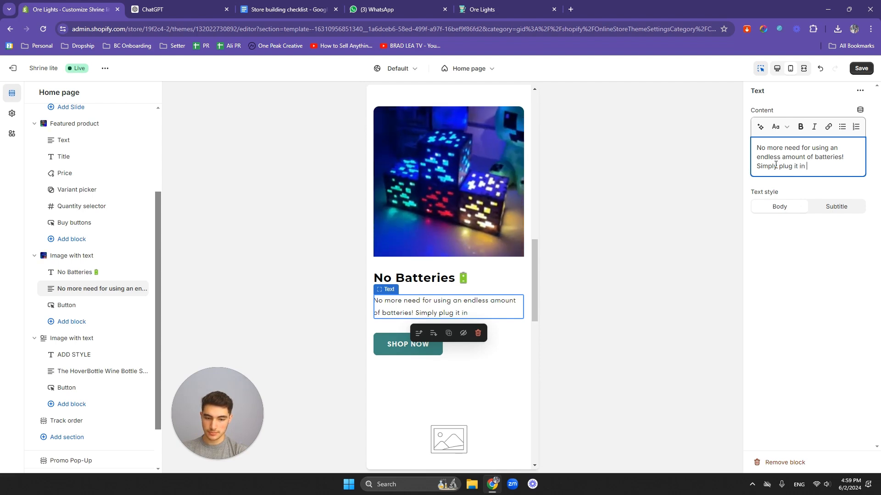
{"action": "type", "text": " and "}
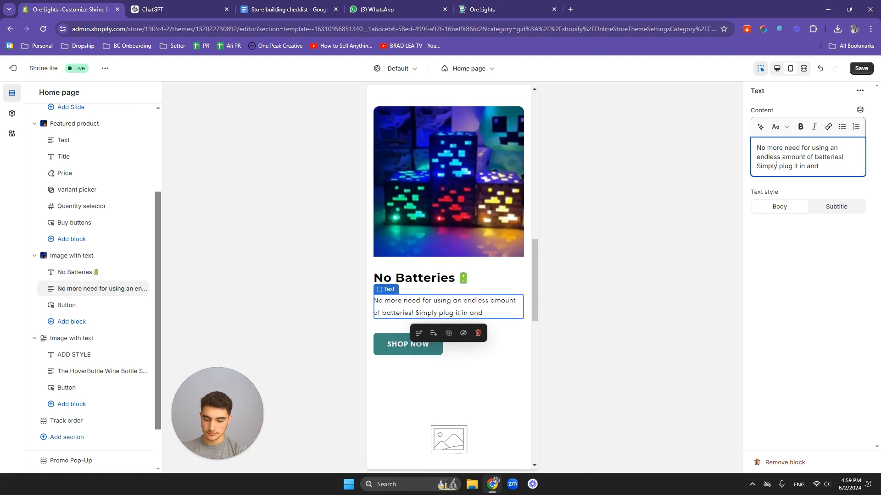
{"action": "type", "text": "recharge your ore lights"}
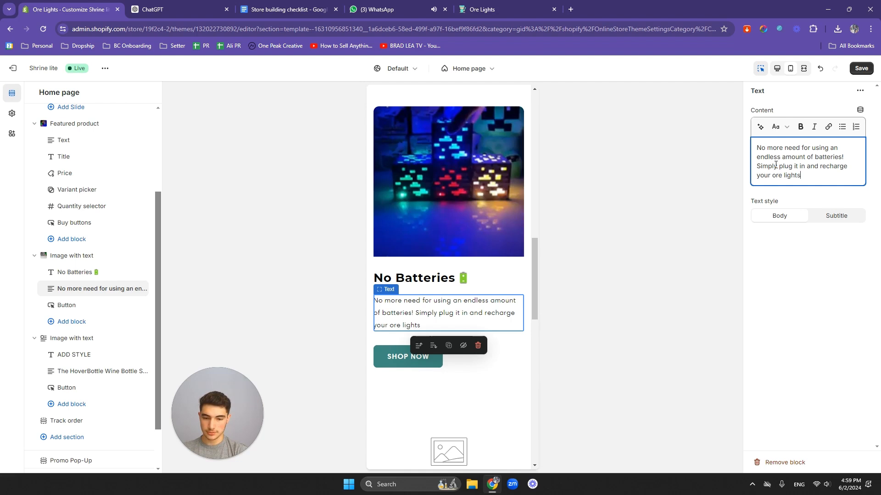
{"action": "key", "text": "BackSpace"}
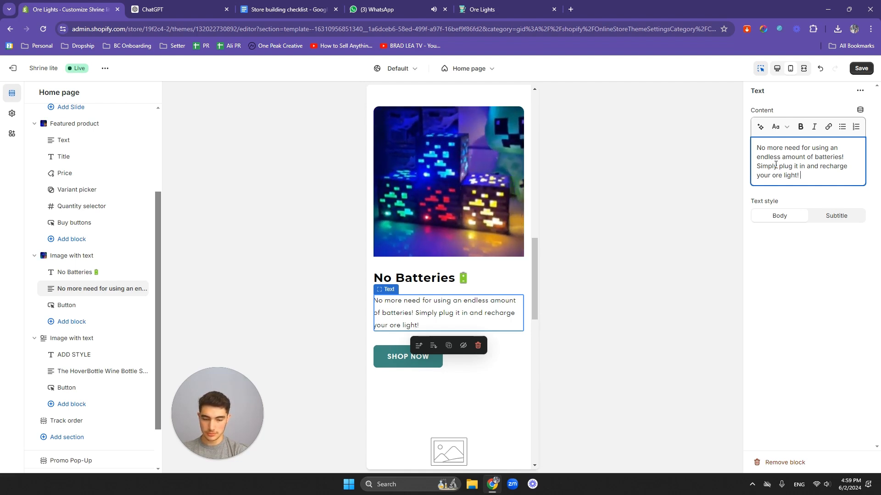
- Add the closing sentence "It can last up to a week on full charge, so no need to worry anymore!"
{"action": "type", "text": "! It can last up to"}
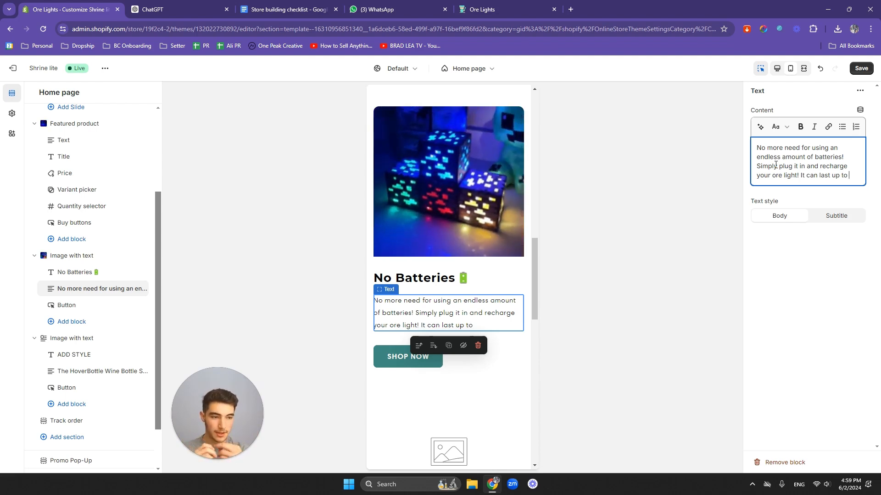
{"action": "type", "text": "a wee"}
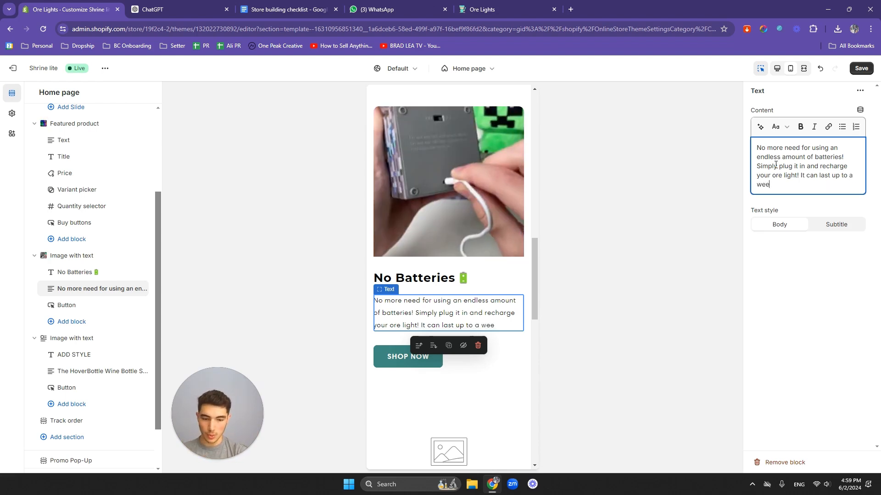
{"action": "type", "text": "lk"}
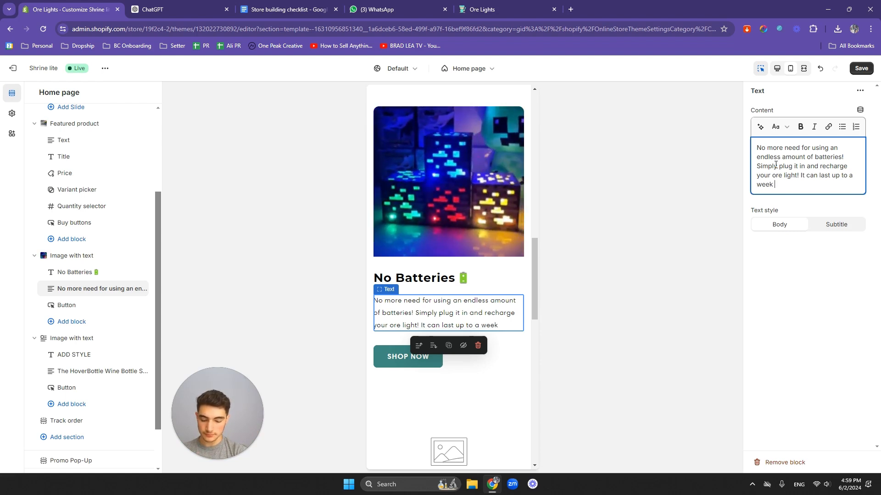
{"action": "type", "text": " on full charge, so"}
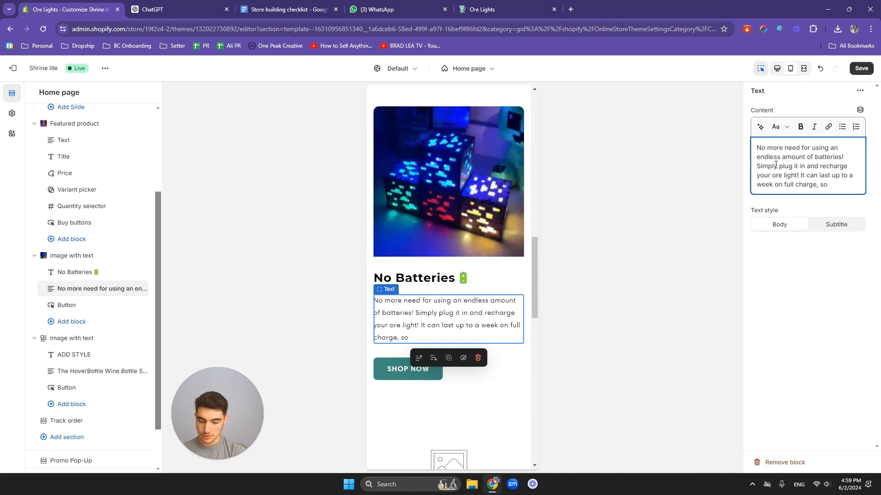
{"action": "type", "text": "no need t"}
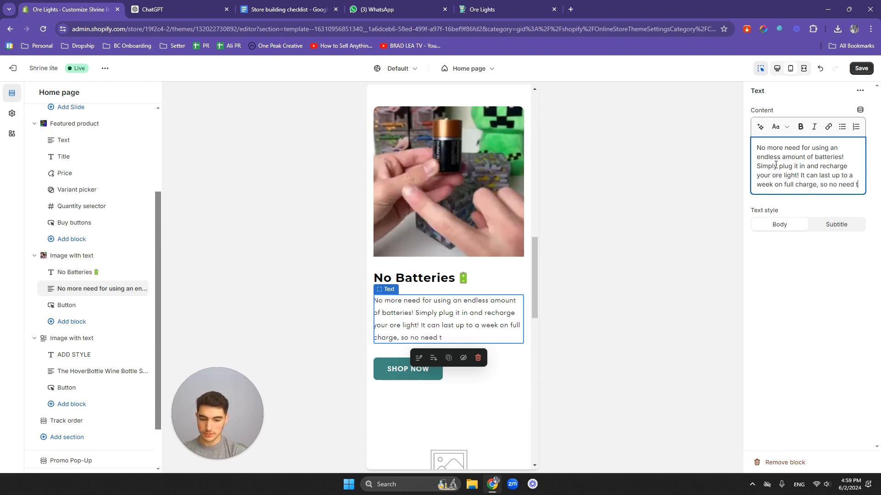
{"action": "type", "text": "o worry ay"}
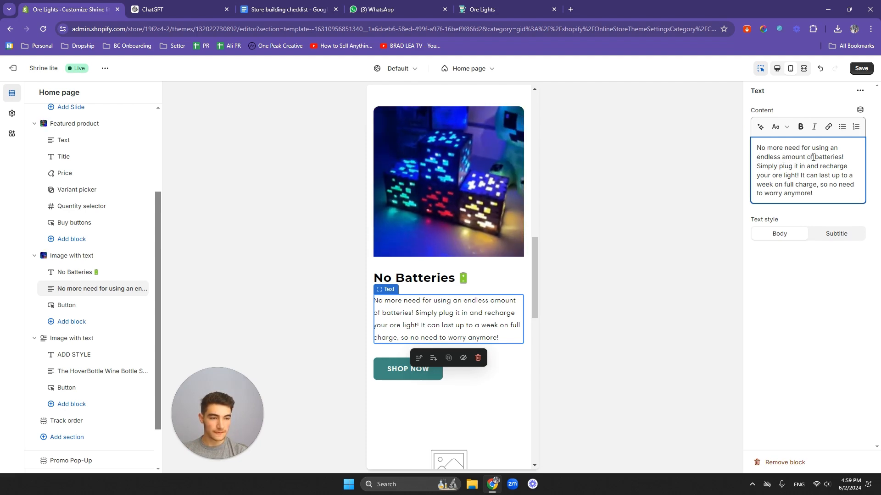
- Make "batteries!" and "plug it in" bold in the "No Batteries" description
{"action": "left_click_drag", "start_coordinate": [814, 157], "coordinate": [843, 158]}
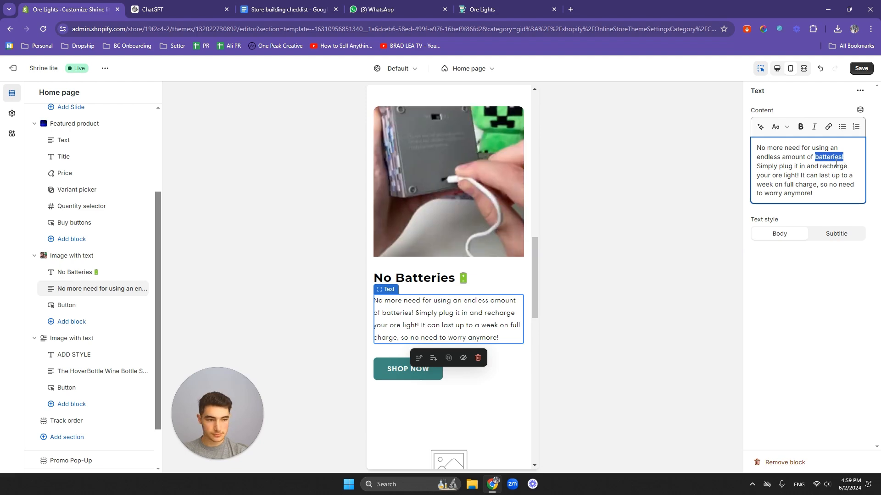
{"action": "key", "text": "ctrl+b"}
{"action": "left_click", "coordinate": [824, 160]}
{"action": "left_click_drag", "start_coordinate": [778, 167], "coordinate": [806, 168]}
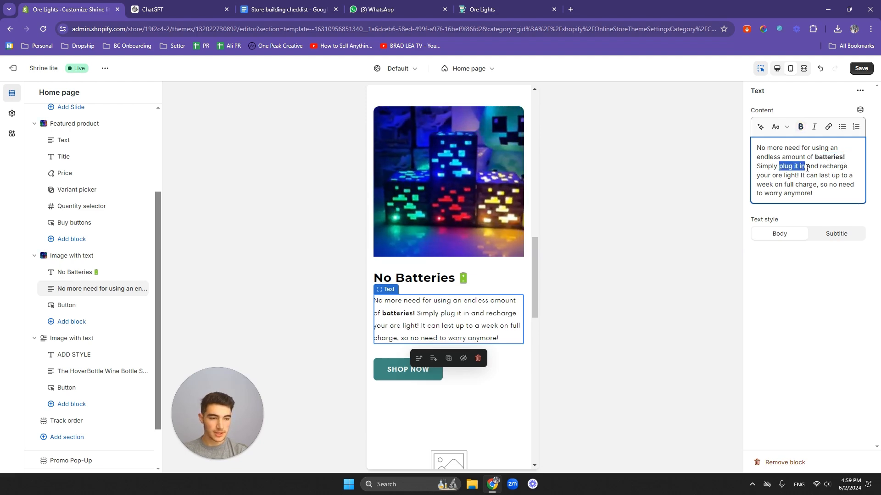
{"action": "key", "text": "ctrl+b"}
{"action": "left_click", "coordinate": [814, 169]}
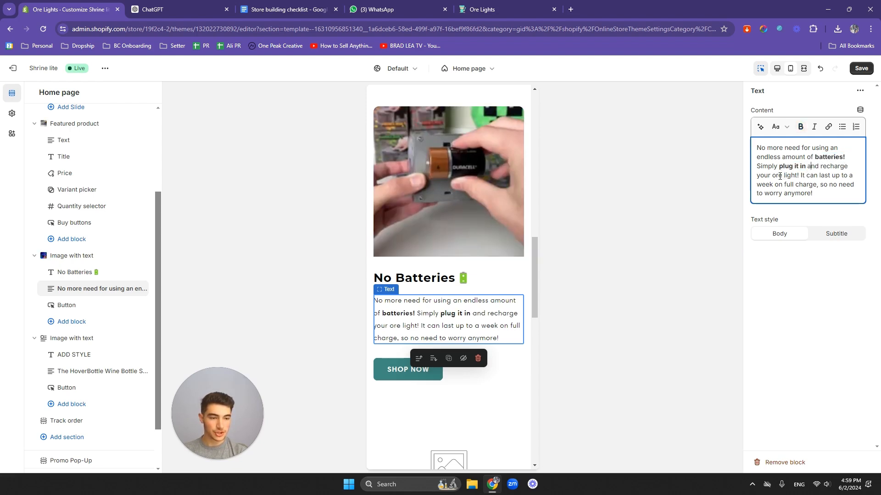
- Make "ore light!" and "last up to a week" bold in the description
{"action": "left_click_drag", "start_coordinate": [785, 176], "coordinate": [799, 176]}
{"action": "key", "text": "ctrl+b"}
{"action": "left_click", "coordinate": [832, 176]}
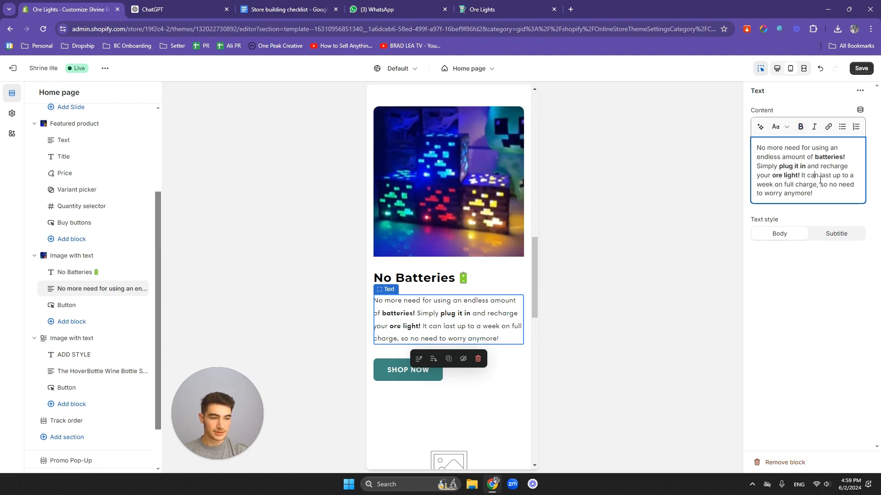
{"action": "left_click_drag", "start_coordinate": [826, 180], "coordinate": [778, 184]}
{"action": "key", "text": "ctrl+b"}
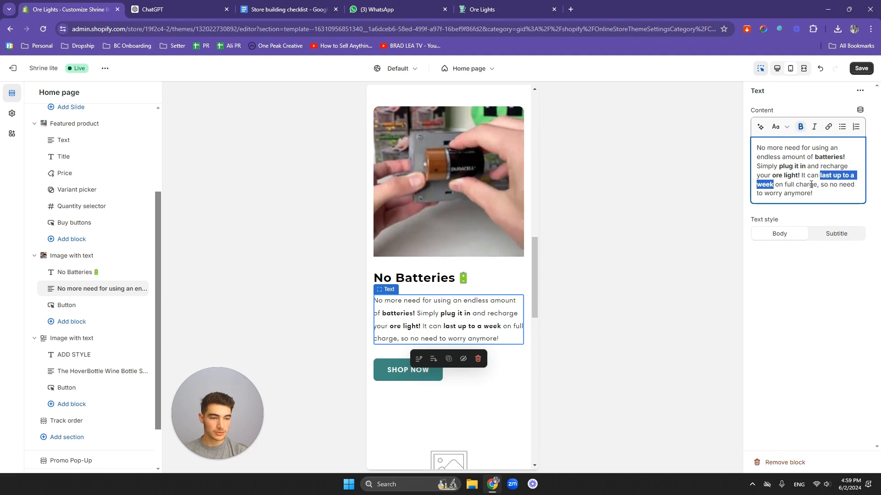
{"action": "left_click", "coordinate": [815, 185]}
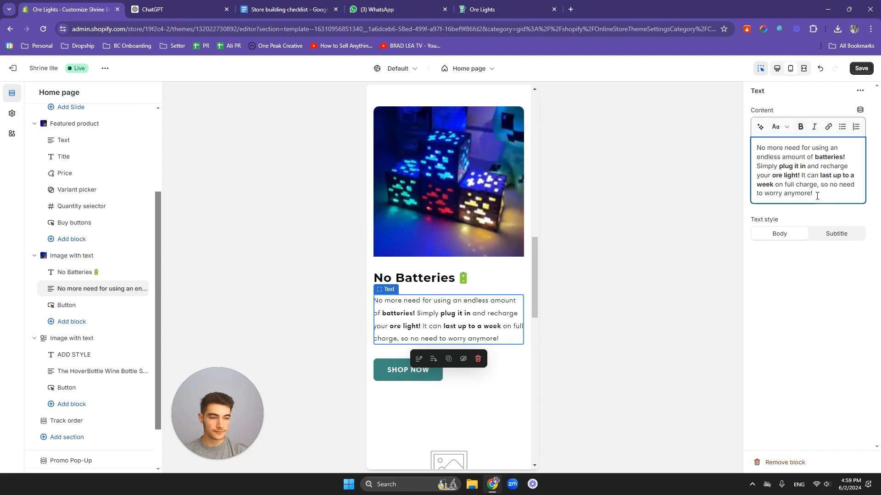
- Replace the closing words "no need to worry anymore!" with "plug it in and let it charge!"
{"action": "left_click_drag", "start_coordinate": [812, 194], "coordinate": [830, 185]}
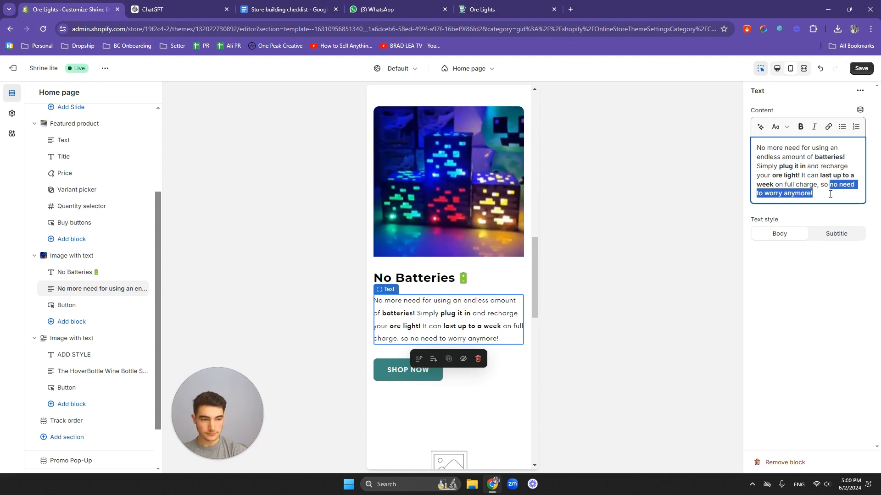
{"action": "type", "text": "plug it in"}
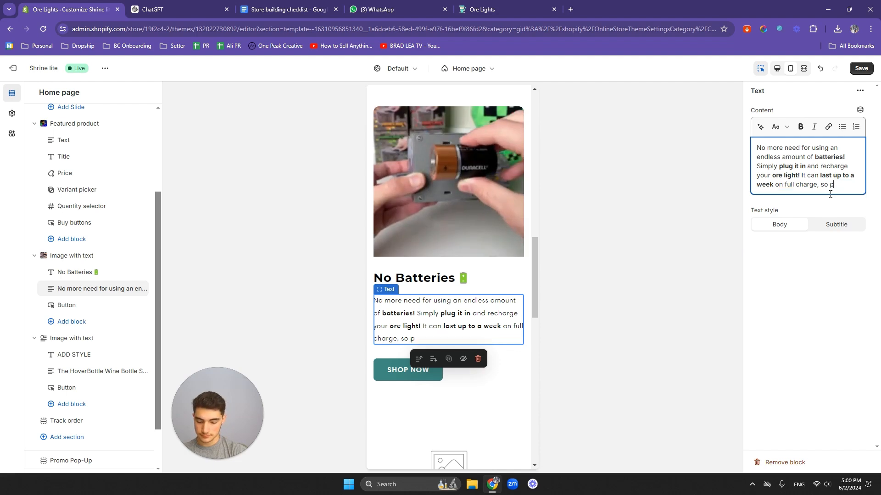
{"action": "type", "text": " and "}
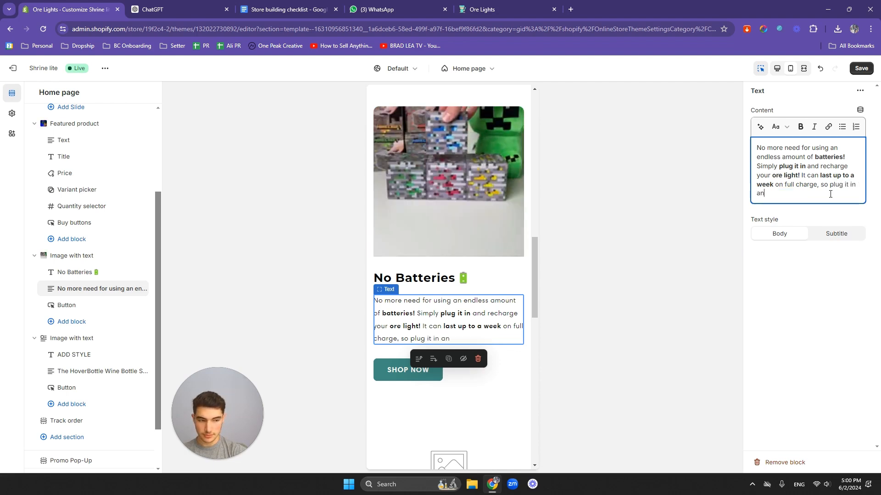
{"action": "type", "text": "let it charge"}
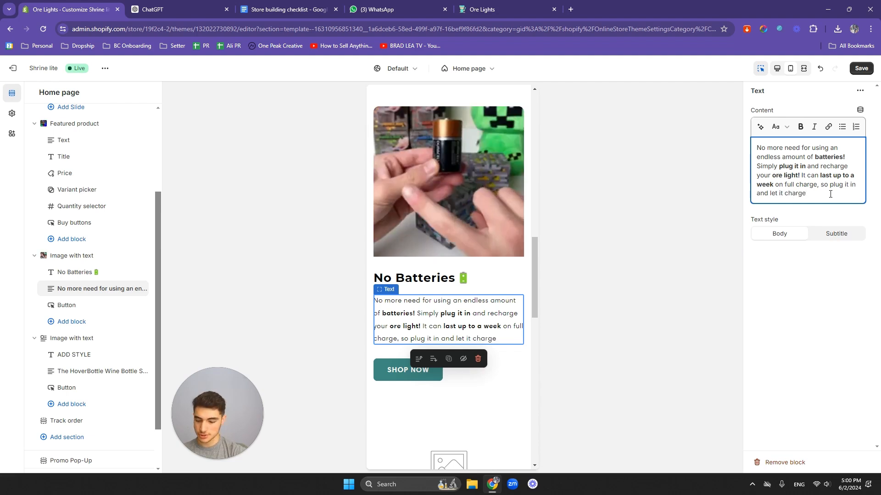
{"action": "type", "text": "!"}
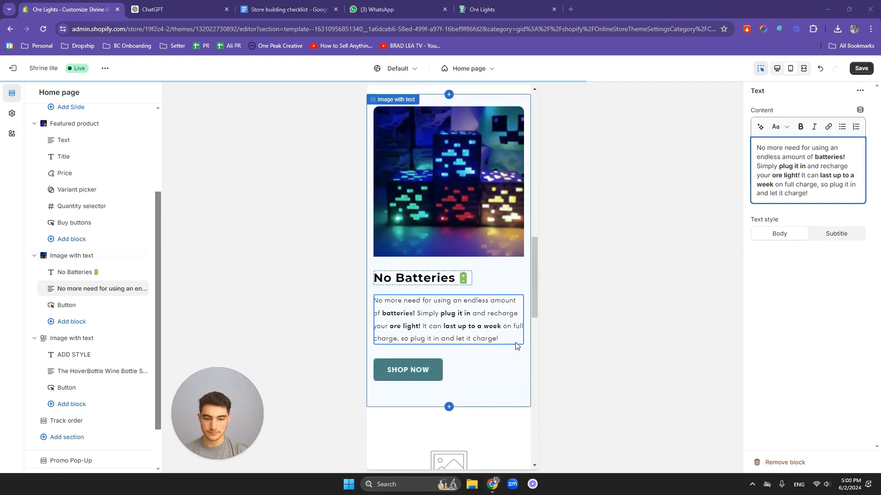
- Review the finished "No Batteries" section and open the settings of the "ADD STYLE" Image with text section
{"action": "left_click", "coordinate": [491, 247]}
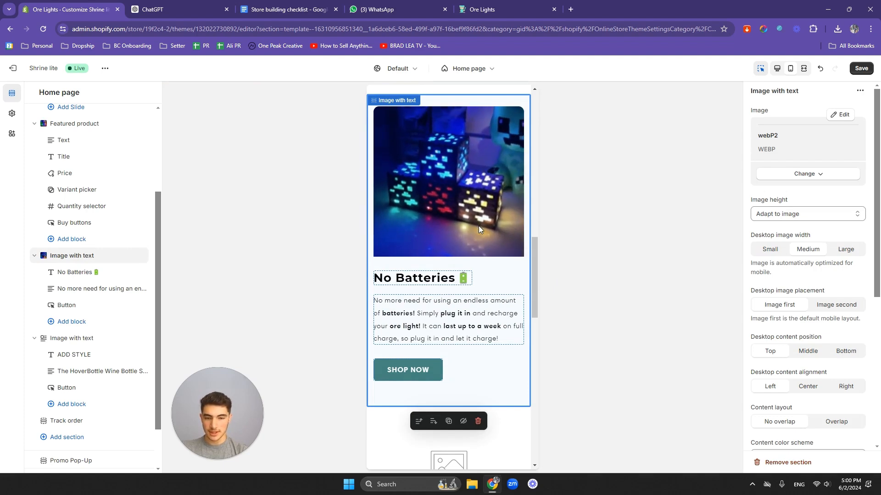
{"action": "scroll", "coordinate": [478, 226], "scroll_direction": "up", "scroll_amount": 1}
{"action": "scroll", "coordinate": [478, 223], "scroll_direction": "down", "scroll_amount": 2}
{"action": "scroll", "coordinate": [479, 224], "scroll_direction": "down", "scroll_amount": 4}
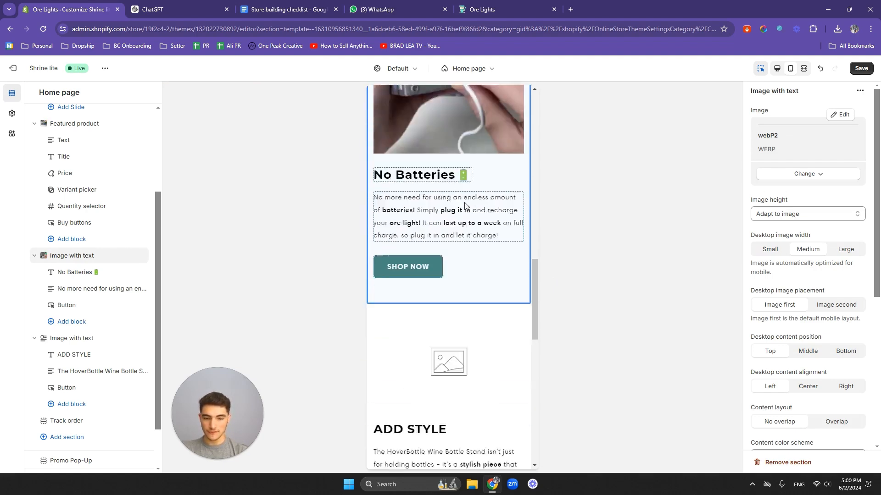
{"action": "left_click", "coordinate": [480, 239]}
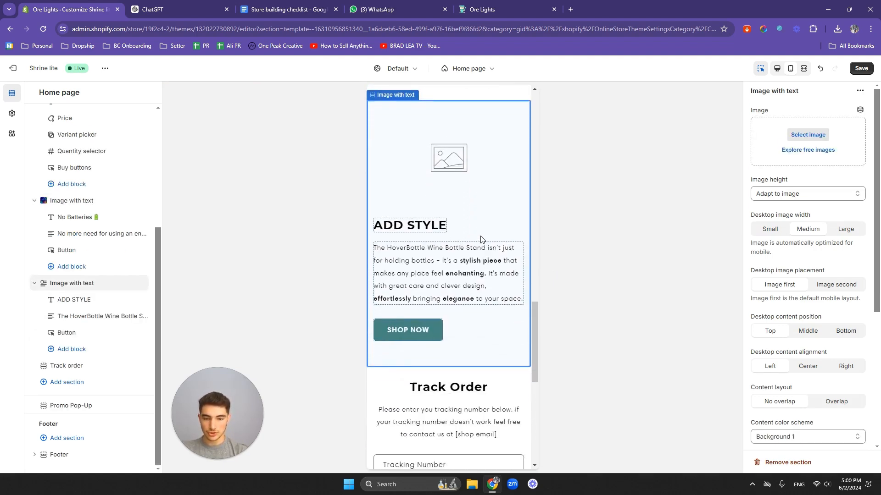
{"action": "left_click", "coordinate": [801, 135]}
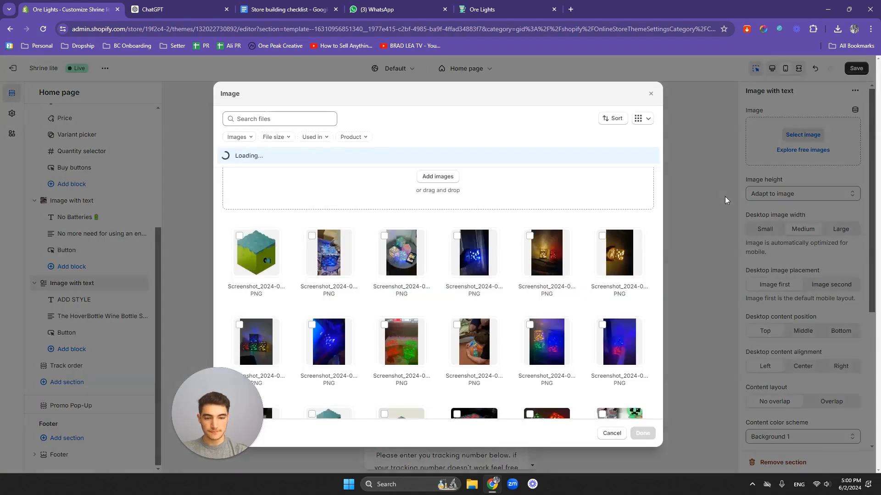
{"action": "left_click", "coordinate": [611, 433]}
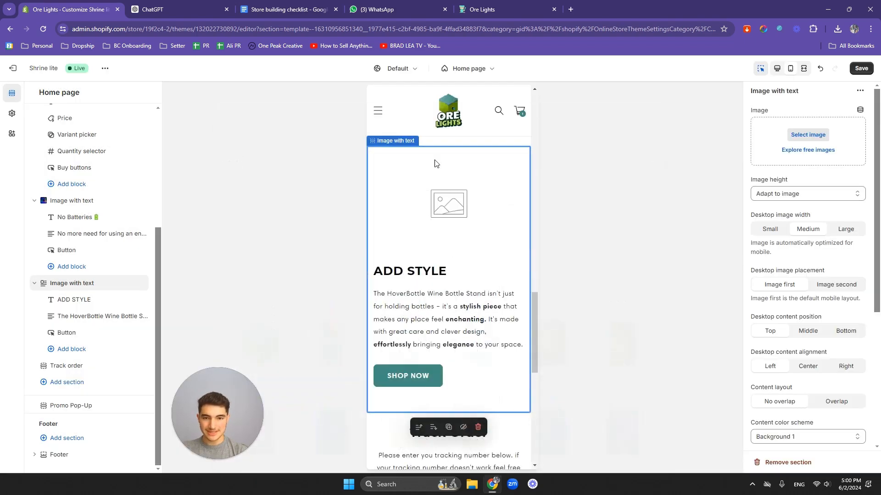
{"action": "scroll", "coordinate": [445, 207], "scroll_direction": "up", "scroll_amount": 5}
{"action": "scroll", "coordinate": [445, 211], "scroll_direction": "down", "scroll_amount": 1}
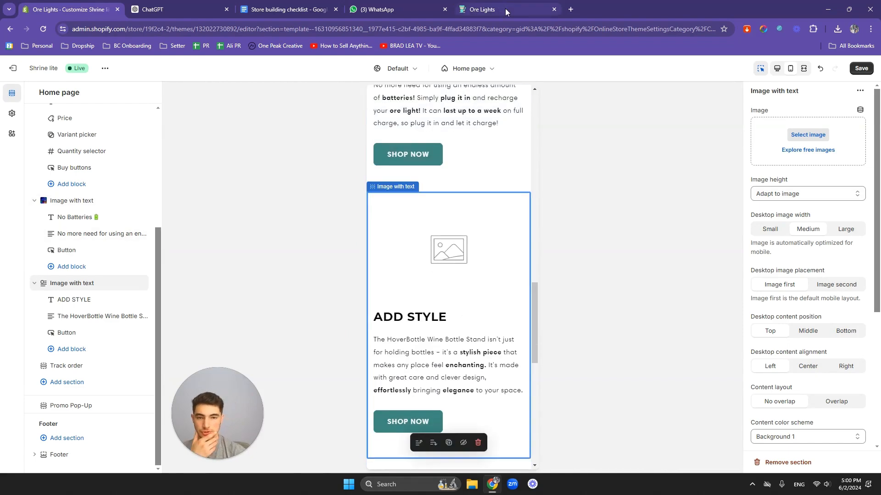
- Switch to the orelights.com reference store, open its Minecraft Ore Block Lights product page and examine the images and selling copy
{"action": "left_click", "coordinate": [482, 9]}
{"action": "scroll", "coordinate": [604, 270], "scroll_direction": "up", "scroll_amount": 10}
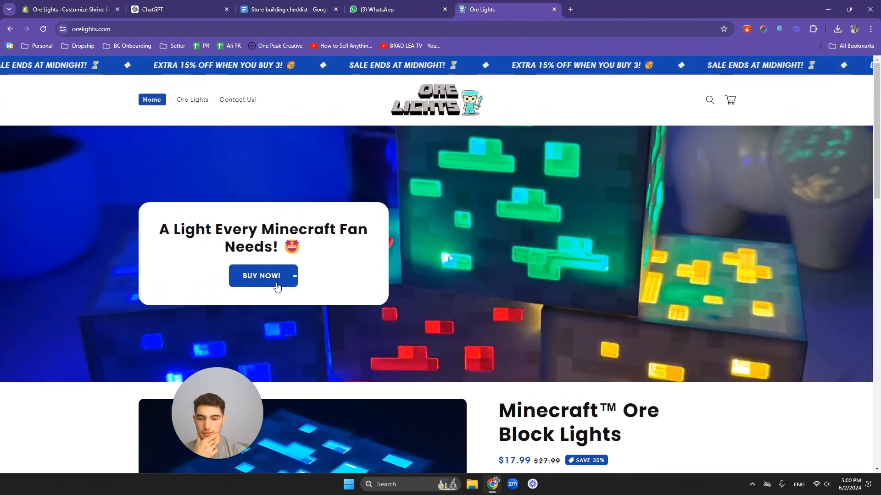
{"action": "left_click", "coordinate": [289, 270]}
{"action": "scroll", "coordinate": [530, 206], "scroll_direction": "down", "scroll_amount": 4}
{"action": "scroll", "coordinate": [622, 225], "scroll_direction": "down", "scroll_amount": 14}
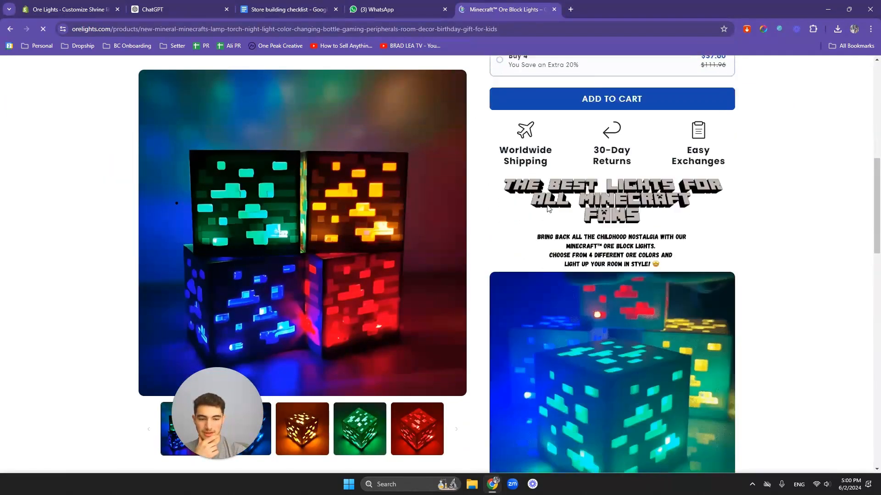
{"action": "scroll", "coordinate": [622, 224], "scroll_direction": "up", "scroll_amount": 8}
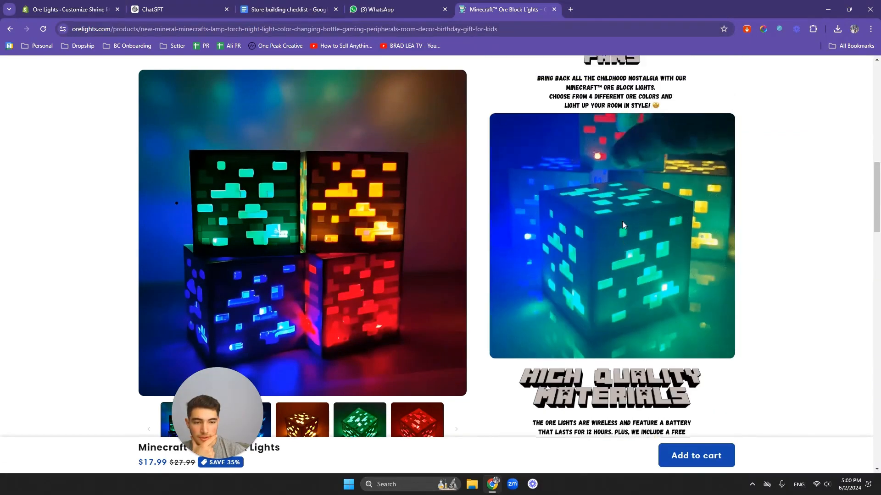
{"action": "scroll", "coordinate": [622, 225], "scroll_direction": "down", "scroll_amount": 1}
{"action": "scroll", "coordinate": [622, 224], "scroll_direction": "down", "scroll_amount": 2}
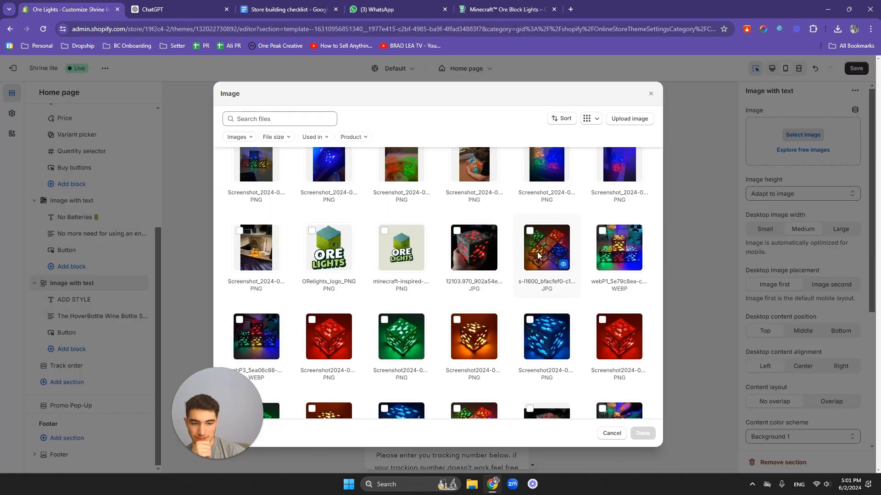
- Use the s-l1600 JPG of the four glowing coloured ore blocks as the "ADD STYLE" section's image
{"action": "left_click", "coordinate": [539, 252]}
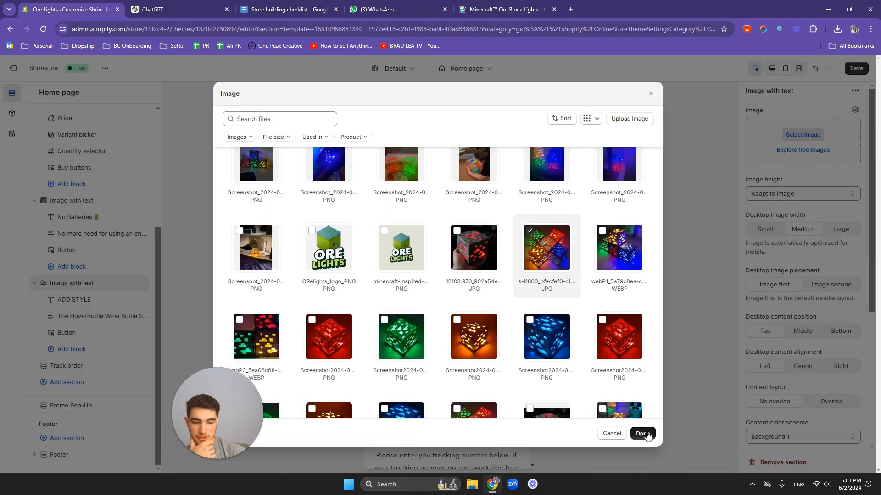
{"action": "left_click", "coordinate": [642, 433]}
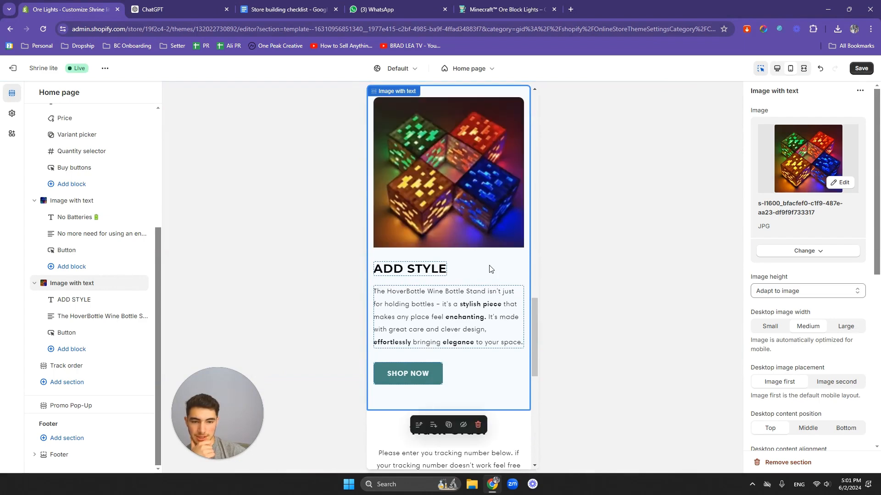
{"action": "scroll", "coordinate": [491, 269], "scroll_direction": "up", "scroll_amount": 3}
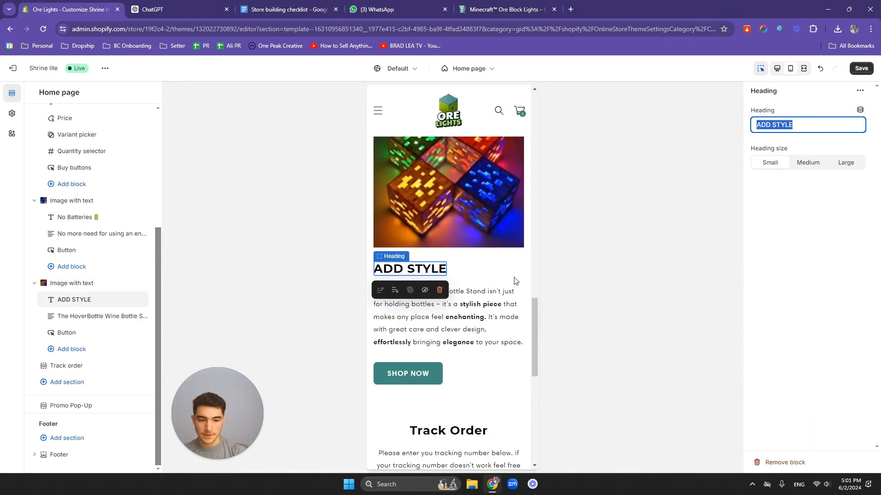
- Replace the "ADD STYLE" section's description with "Bring back Minecraft memories and light up the room with style! Choose from"
{"action": "left_click", "coordinate": [512, 295]}
{"action": "left_click", "coordinate": [802, 177]}
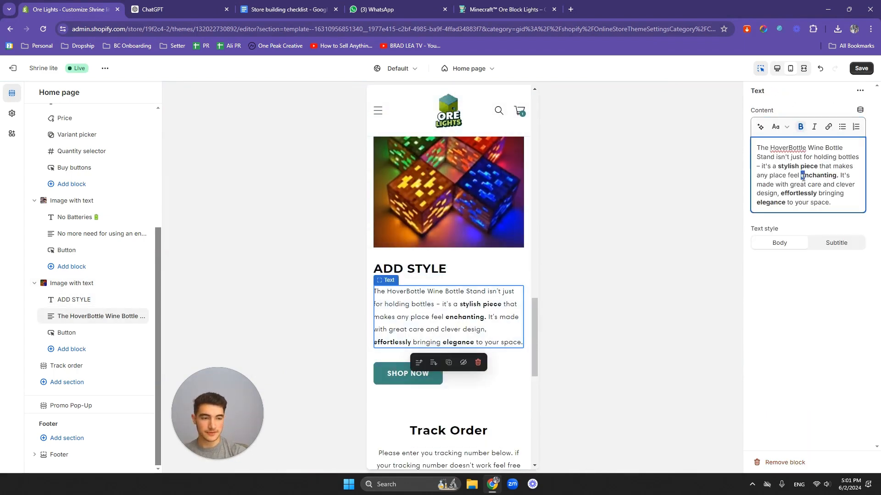
{"action": "key", "text": "ctrl+a"}
{"action": "type", "text": "Bring ba"}
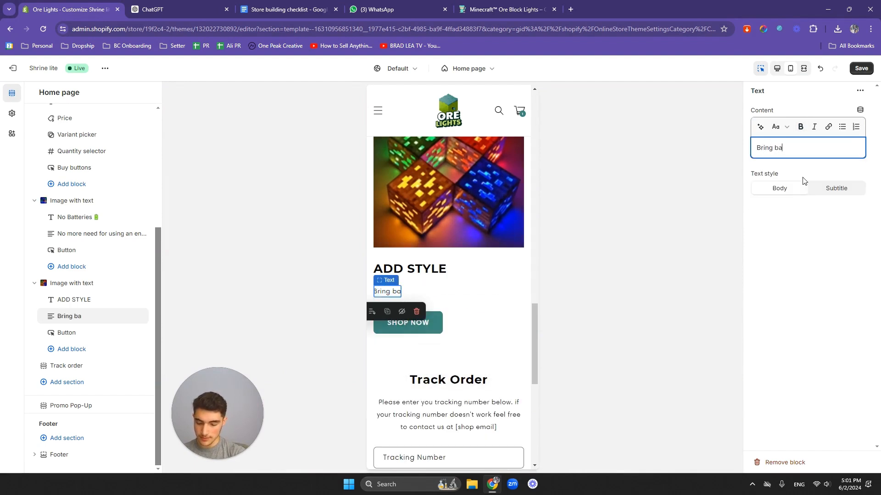
{"action": "type", "text": "ck Minecraft memories"}
{"action": "type", "text": " and light up the room with style! Choose fro"}
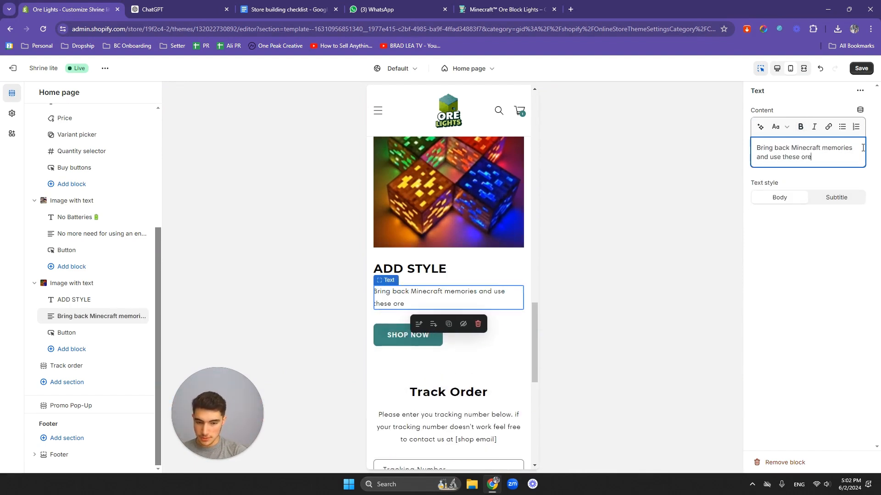
{"action": "type", "text": "m"}
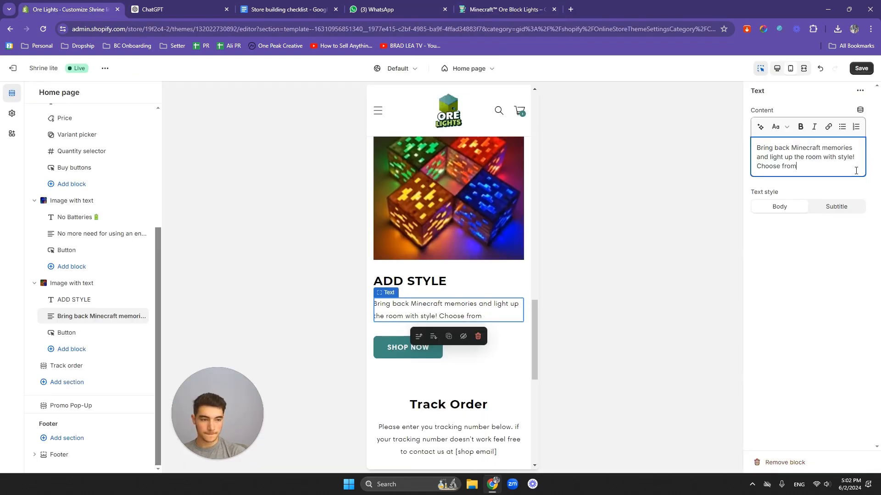
- Replace the closing words "Choose from" with "With 4 different colors you can be sure your setup will feel nostalgic and cozy!"
{"action": "key", "text": "BackSpace"}
{"action": "key", "text": "BackSpace"}
{"action": "key", "text": "BackSpace"}
{"action": "key", "text": "BackSpace"}
{"action": "key", "text": "BackSpace"}
{"action": "key", "text": "BackSpace"}
{"action": "key", "text": "BackSpace"}
{"action": "key", "text": "BackSpace"}
{"action": "key", "text": "BackSpace"}
{"action": "key", "text": "BackSpace"}
{"action": "key", "text": "BackSpace"}
{"action": "type", "text": "With 4 different co"}
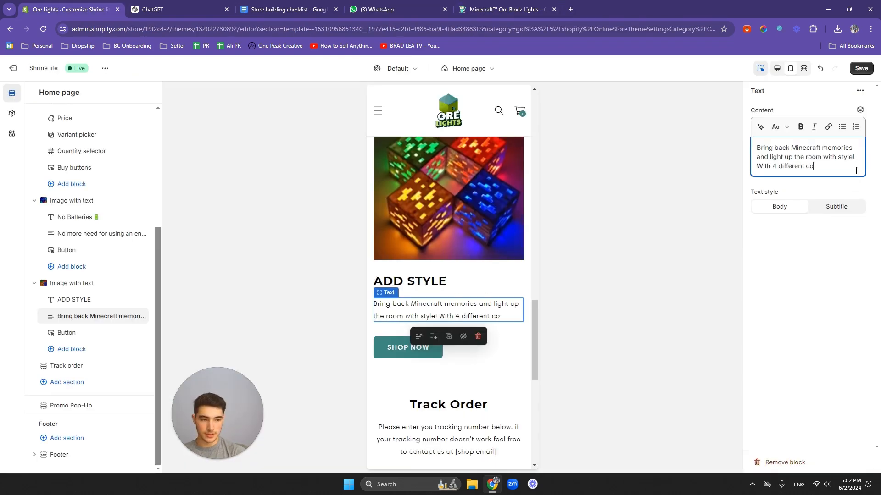
{"action": "type", "text": "lors you can be sure your setup will feel nostalgic and cozy!"}
- Make "Minecraft", "light up", "with style!", "4 different colors" and "cozy!" bold in the new description
{"action": "double_click", "coordinate": [805, 148]}
{"action": "key", "text": "ctrl+b"}
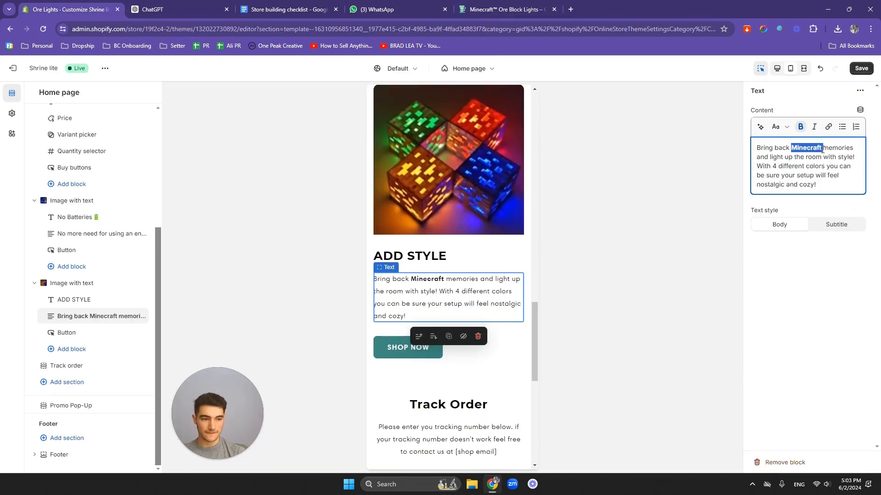
{"action": "key", "text": "ctrl+b"}
{"action": "left_click_drag", "start_coordinate": [769, 157], "coordinate": [855, 157]}
{"action": "key", "text": "ctrl+b"}
{"action": "left_click_drag", "start_coordinate": [773, 166], "coordinate": [824, 167]}
- Change the "ADD STYLE" heading to "Light with Style"
{"action": "left_click", "coordinate": [441, 259]}
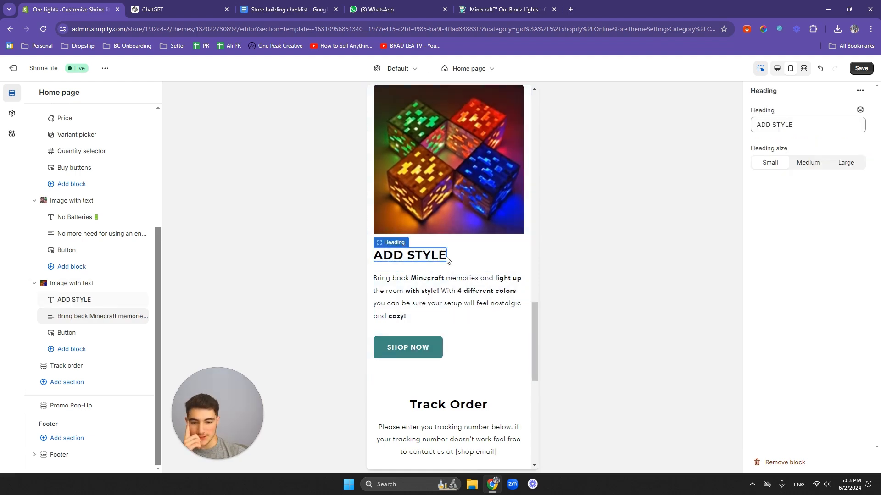
{"action": "left_click", "coordinate": [813, 128]}
{"action": "triple_click", "coordinate": [815, 128]}
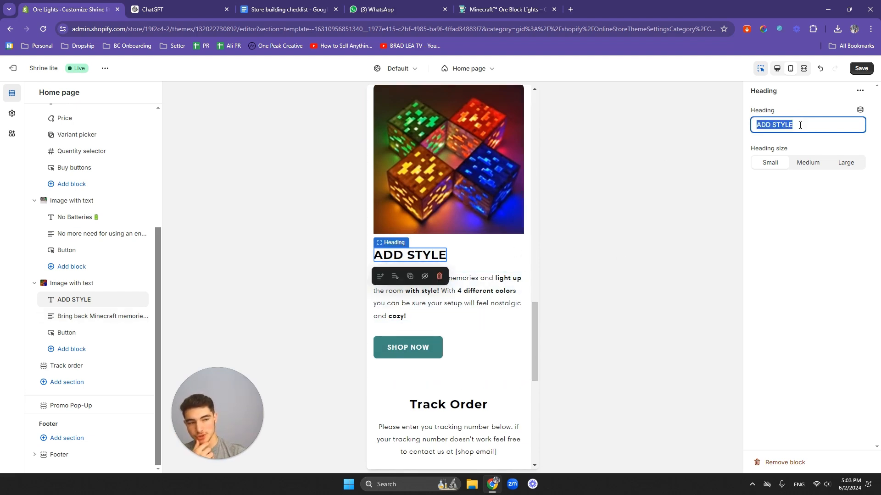
{"action": "type", "text": "Light with Style"}
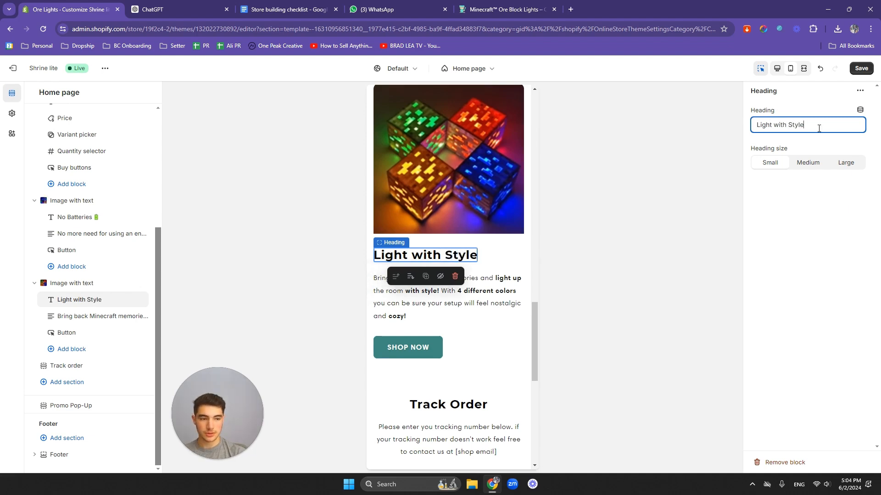
- Add a light bulb emoji at the end of the "Light with Style" heading
{"action": "key", "text": "super+v"}
{"action": "left_click", "coordinate": [756, 158]}
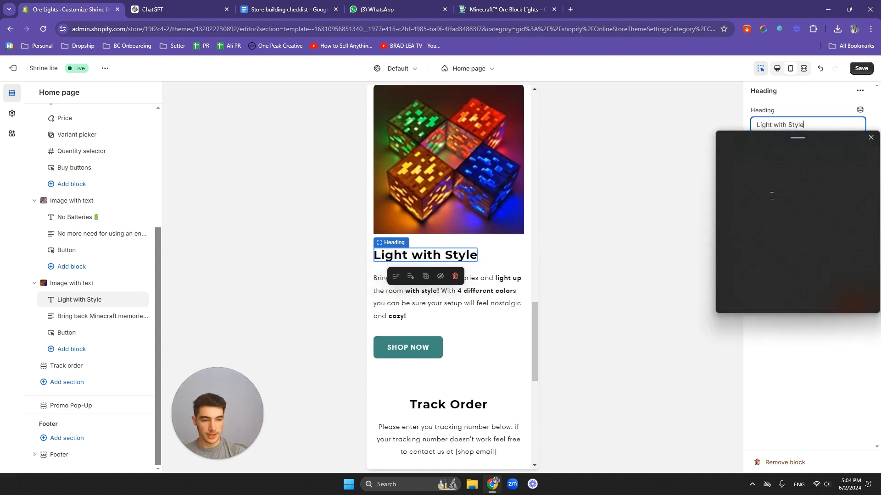
{"action": "type", "text": "light"}
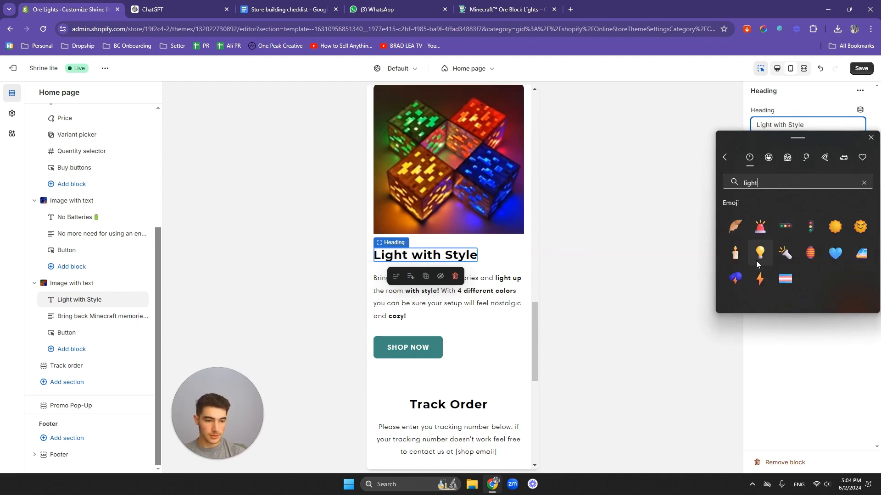
{"action": "left_click", "coordinate": [759, 252]}
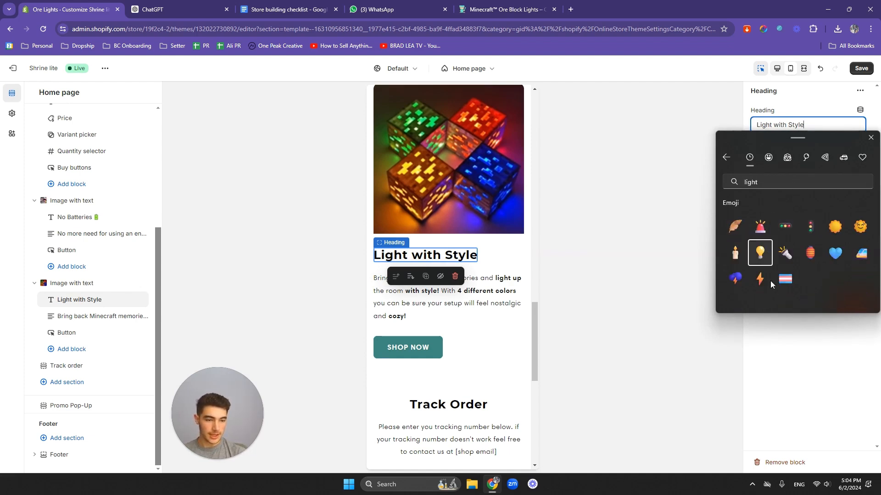
{"action": "left_click", "coordinate": [510, 271]}
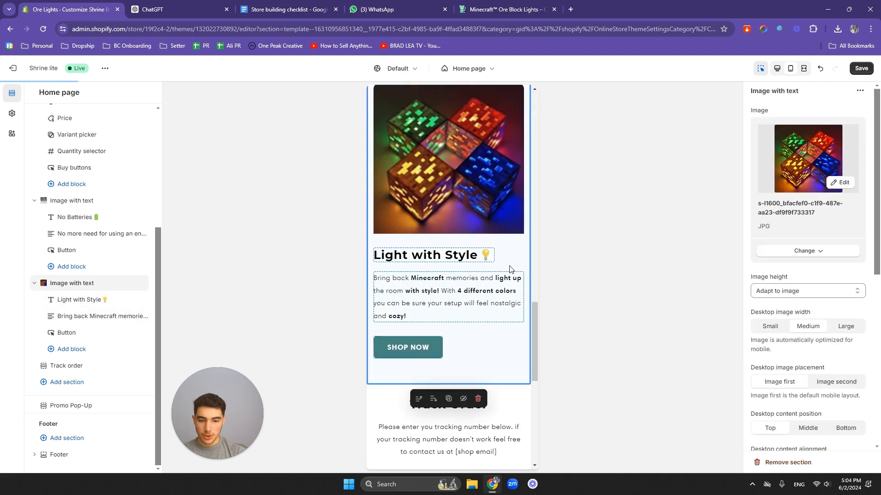
- Relabel the "No Batteries" section's button as "BUY NOW" and link it to the Minecraft™ Ore Lights product
{"action": "scroll", "coordinate": [484, 252], "scroll_direction": "down", "scroll_amount": 2}
{"action": "scroll", "coordinate": [484, 252], "scroll_direction": "up", "scroll_amount": 5}
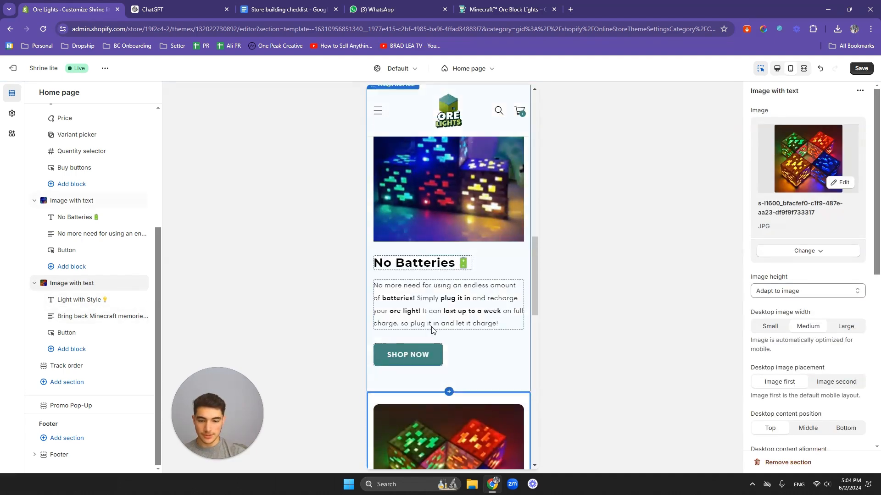
{"action": "left_click", "coordinate": [426, 359]}
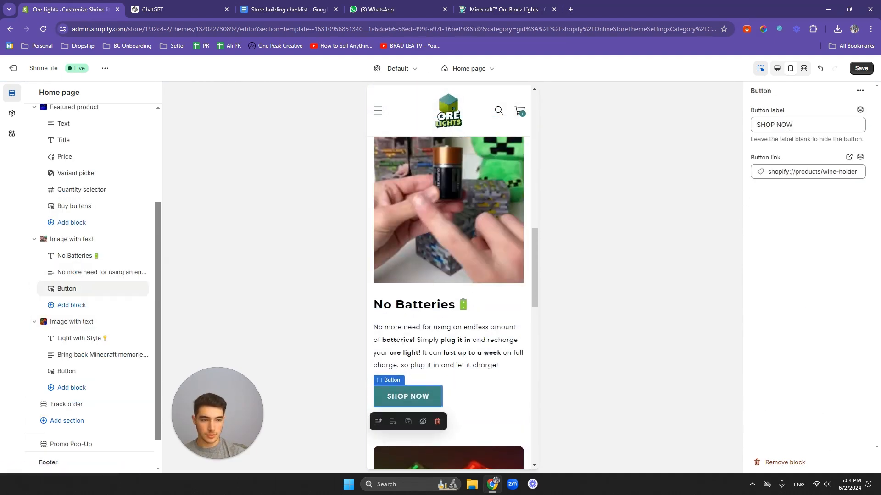
{"action": "left_click_drag", "start_coordinate": [774, 124], "coordinate": [701, 134]}
{"action": "type", "text": "BUY"}
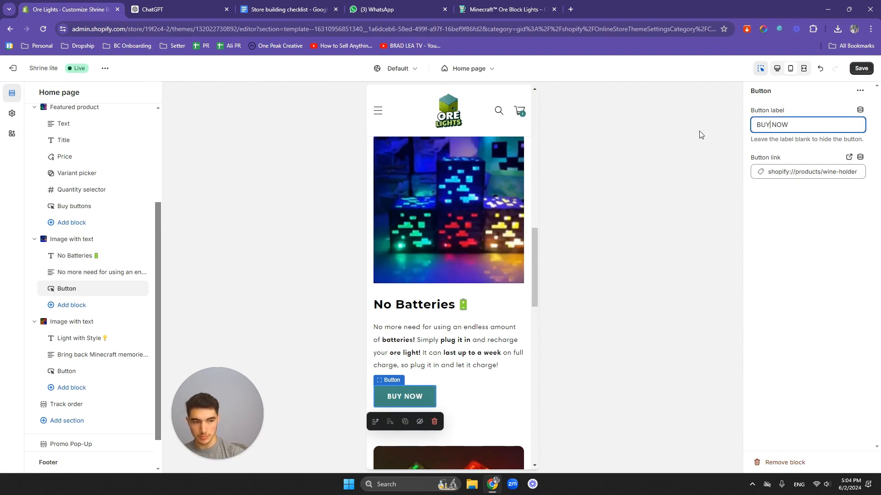
{"action": "left_click", "coordinate": [796, 171]}
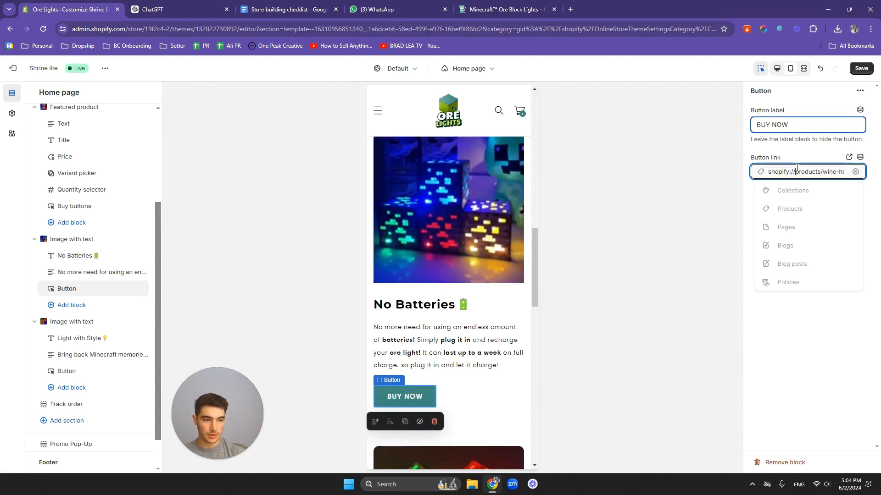
{"action": "left_click", "coordinate": [803, 211]}
{"action": "left_click", "coordinate": [816, 134]}
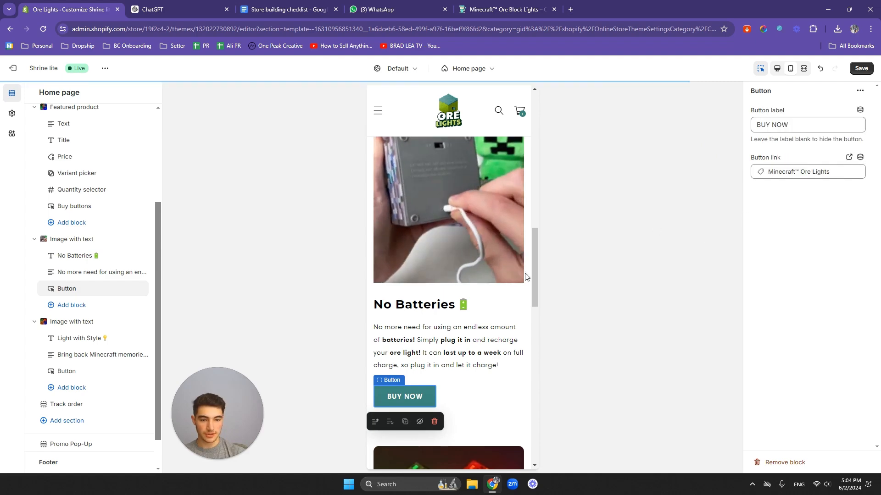
- Relabel the "Light with Style" section's button as "BUY NOW" and link it to the Minecraft™ Ore Lights product
{"action": "scroll", "coordinate": [453, 254], "scroll_direction": "down", "scroll_amount": 5}
{"action": "scroll", "coordinate": [453, 254], "scroll_direction": "down", "scroll_amount": 3}
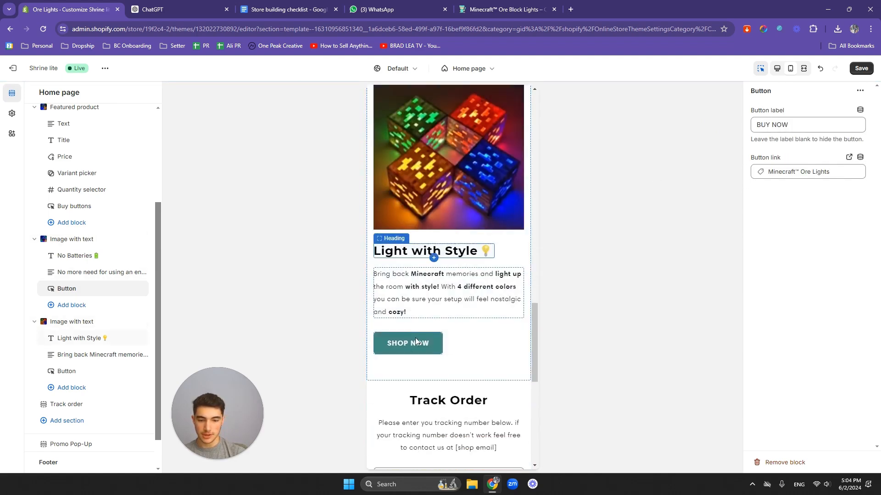
{"action": "left_click", "coordinate": [414, 339]}
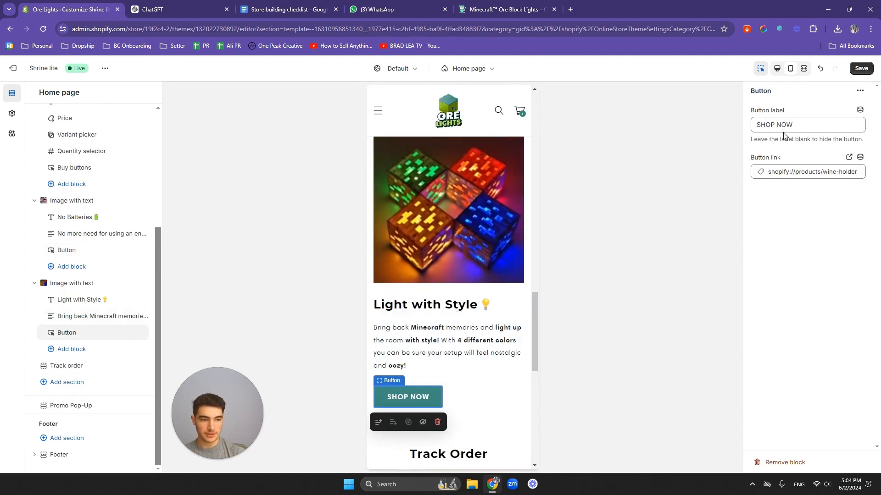
{"action": "double_click", "coordinate": [774, 125]}
{"action": "type", "text": "buy"}
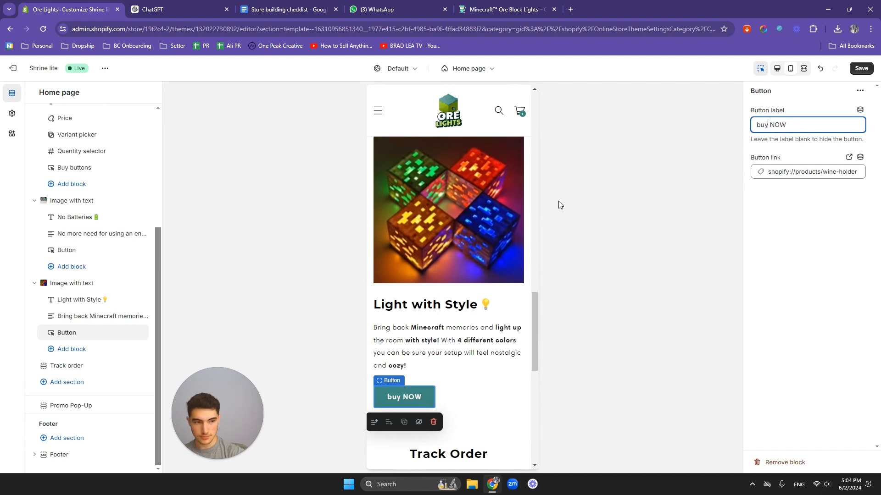
{"action": "key", "text": "BackSpace"}
{"action": "key", "text": "BackSpace"}
{"action": "key", "text": "BackSpace"}
{"action": "type", "text": "BUY"}
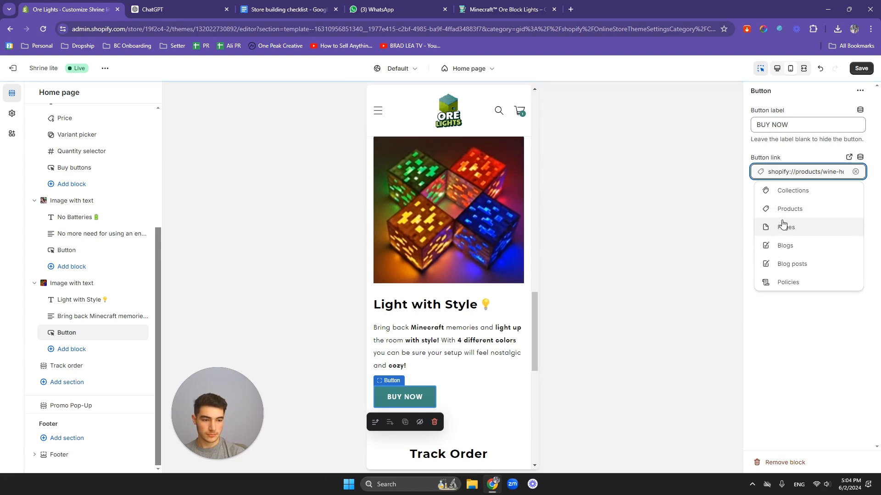
{"action": "left_click", "coordinate": [779, 214]}
{"action": "left_click", "coordinate": [791, 134]}
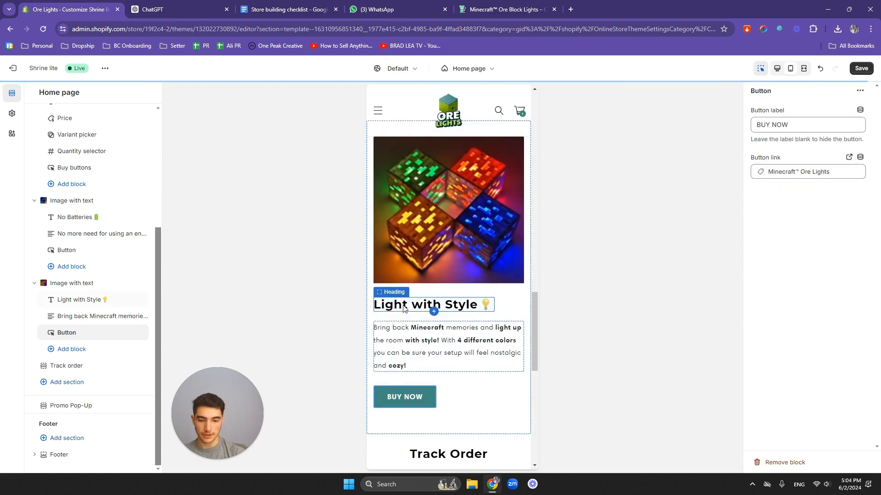
- Look over the finished Image with text sections and save the home page changes
{"action": "scroll", "coordinate": [449, 213], "scroll_direction": "down", "scroll_amount": 7}
{"action": "scroll", "coordinate": [433, 213], "scroll_direction": "up", "scroll_amount": 6}
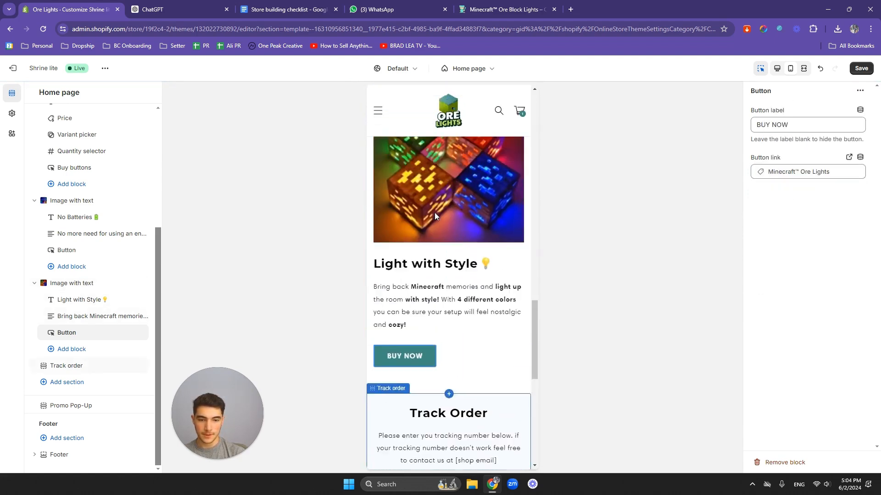
{"action": "key", "text": "ctrl+s"}
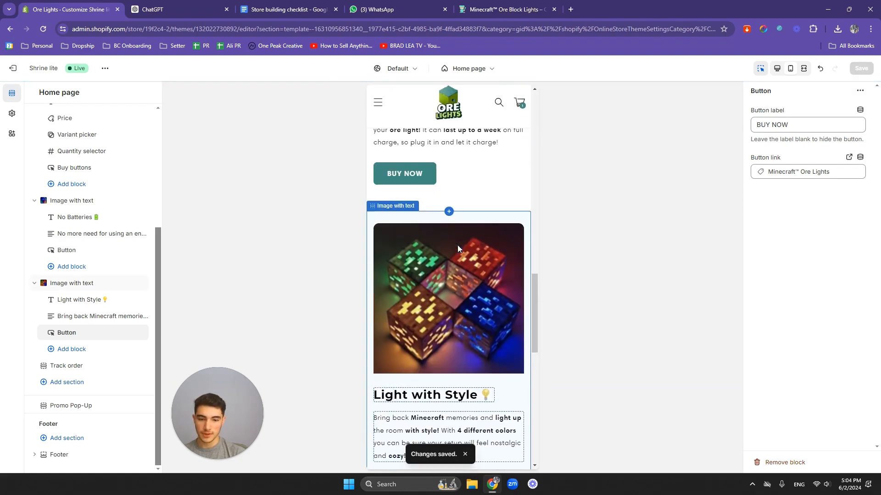
- Duplicate the "Light with Style" Image with text section on the home page
{"action": "left_click", "coordinate": [485, 180]}
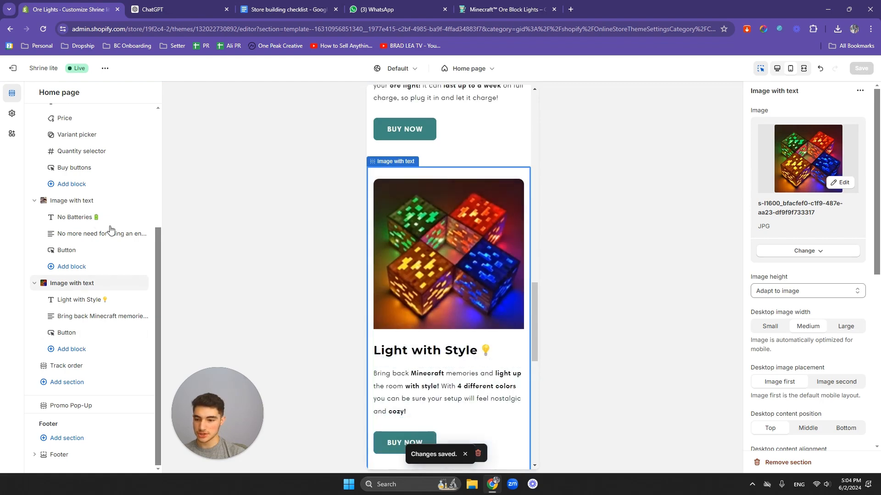
{"action": "left_click", "coordinate": [116, 285]}
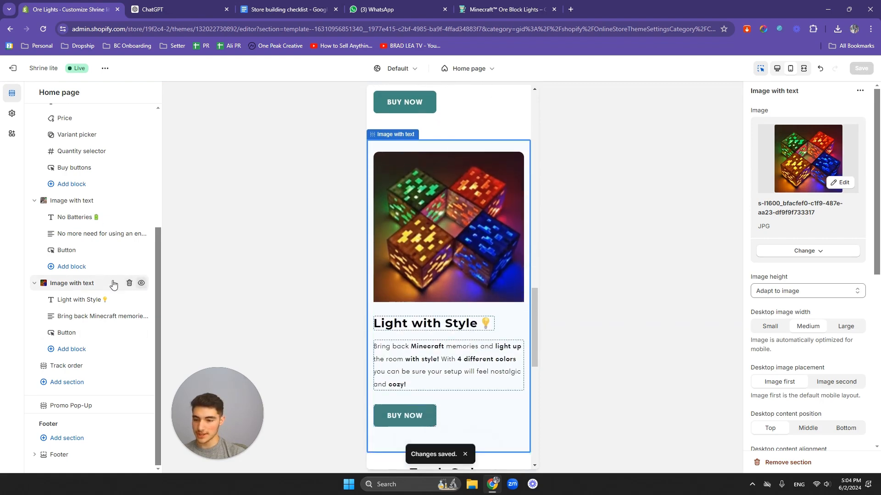
{"action": "left_click", "coordinate": [859, 91]}
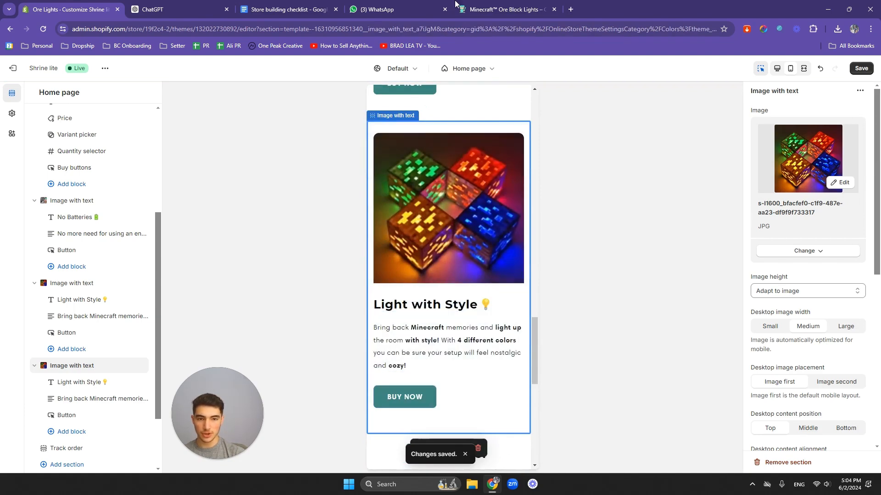
- Examine the live Minecraft Ore Block Lights product page for another selling point to feature in the duplicated section
{"action": "left_click", "coordinate": [505, 9]}
{"action": "scroll", "coordinate": [593, 204], "scroll_direction": "down", "scroll_amount": 5}
{"action": "scroll", "coordinate": [582, 205], "scroll_direction": "down", "scroll_amount": 7}
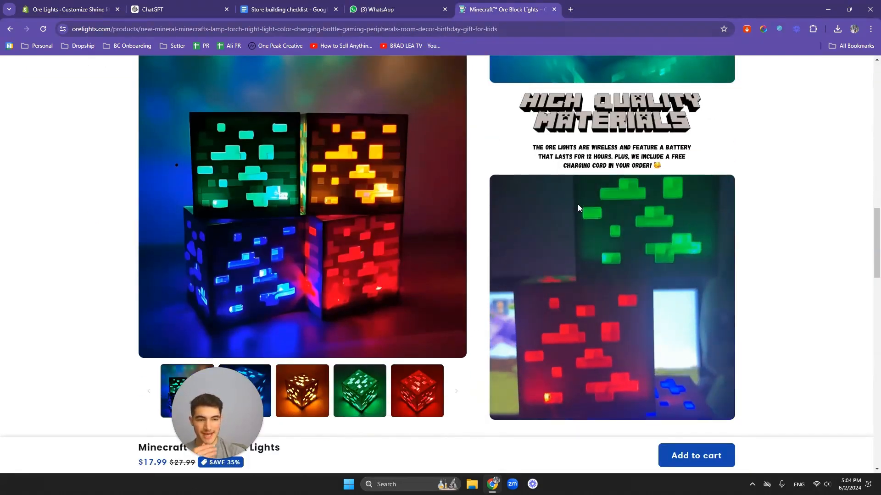
{"action": "scroll", "coordinate": [588, 210], "scroll_direction": "down", "scroll_amount": 5}
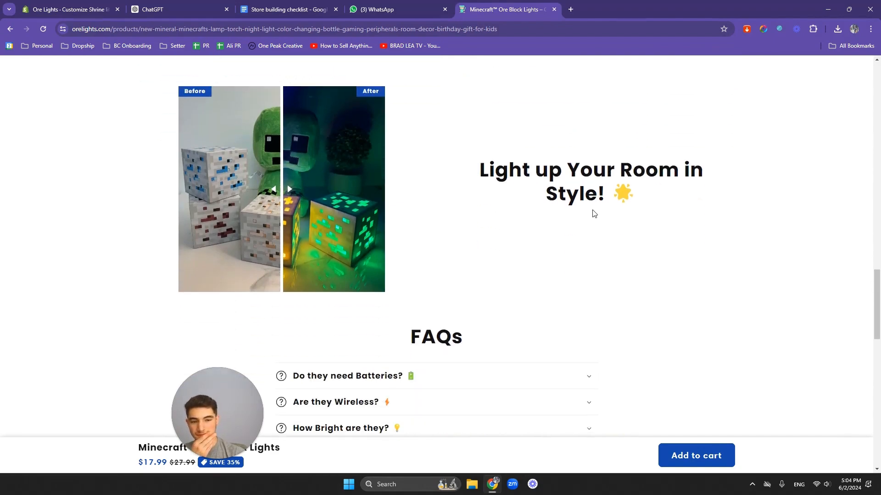
{"action": "scroll", "coordinate": [588, 210], "scroll_direction": "up", "scroll_amount": 10}
{"action": "scroll", "coordinate": [589, 210], "scroll_direction": "down", "scroll_amount": 2}
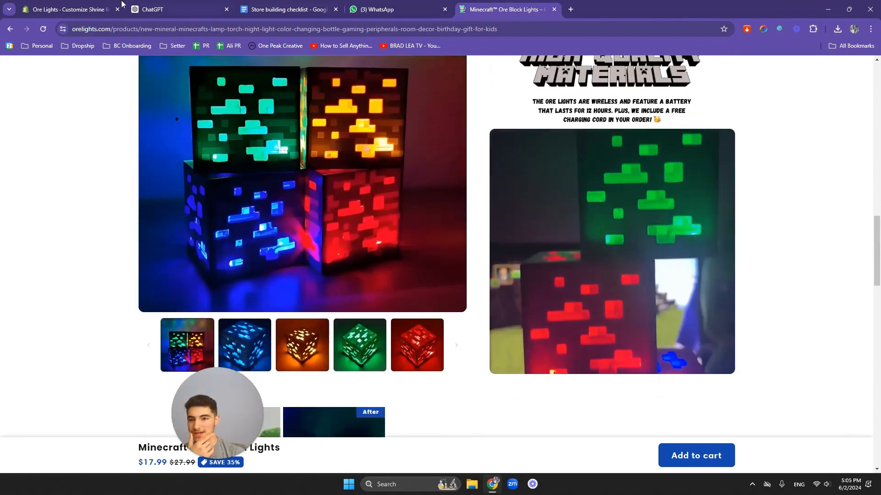
{"action": "left_click", "coordinate": [69, 9]}
- Change the duplicated Image with text section's heading to "Quality Materials"
{"action": "left_click", "coordinate": [420, 305]}
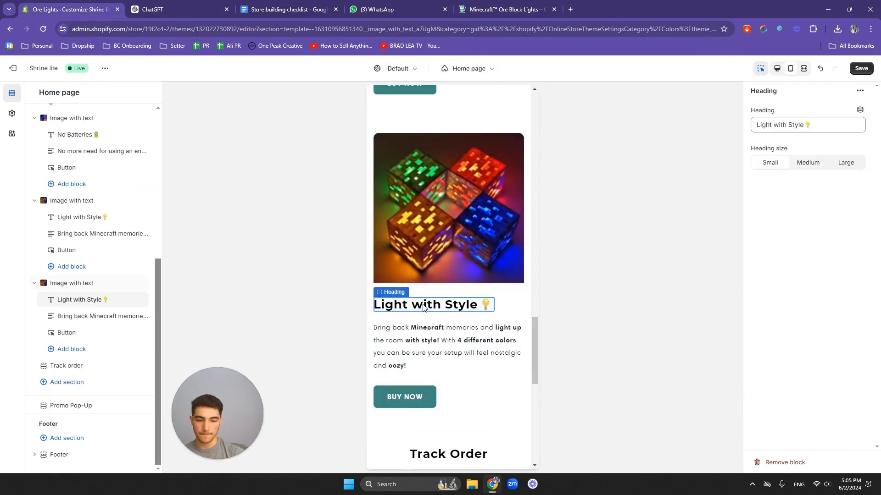
{"action": "triple_click", "coordinate": [804, 125]}
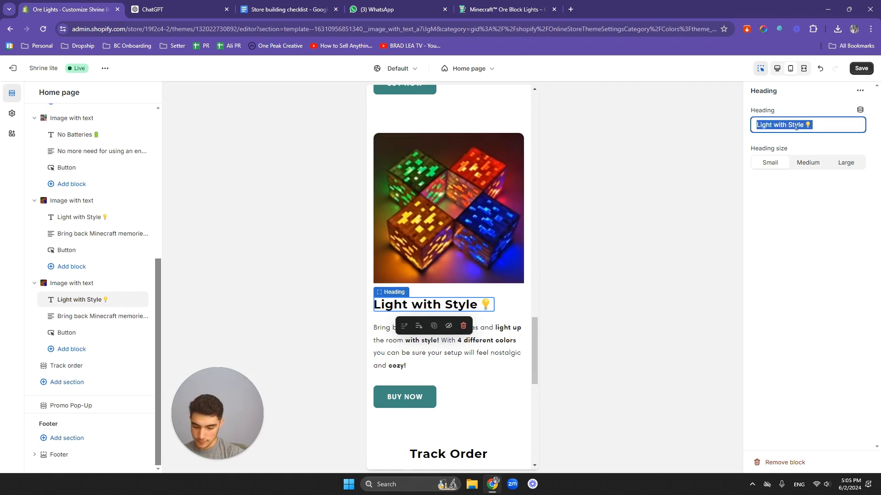
{"action": "type", "text": "Quality"}
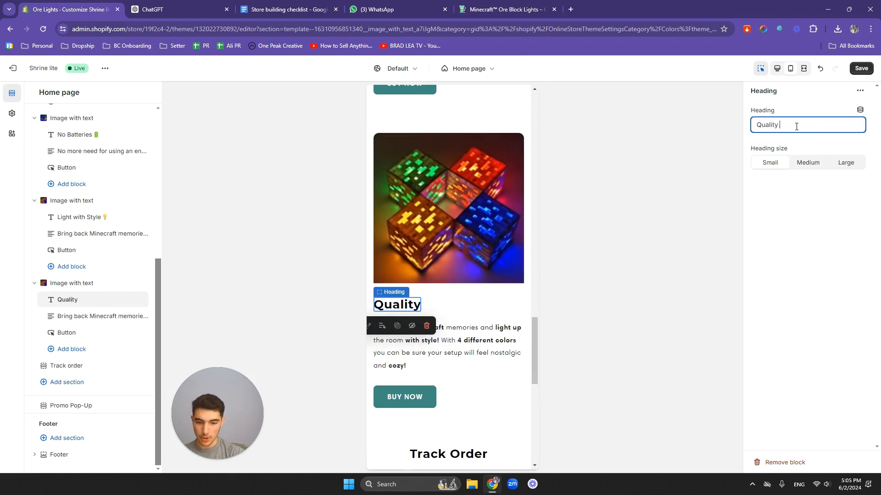
{"action": "type", "text": " Materials"}
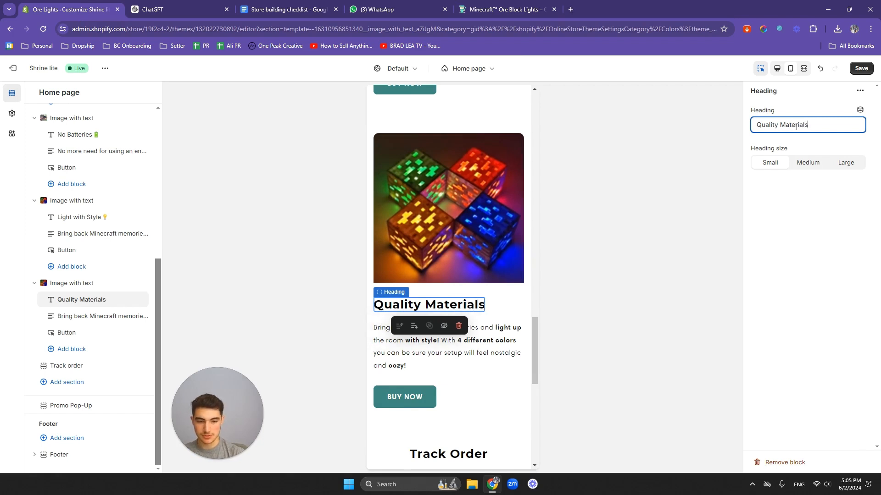
- Find a plant emoji and add the seedling to the end of the "Quality Materials" heading
{"action": "key", "text": "super+v"}
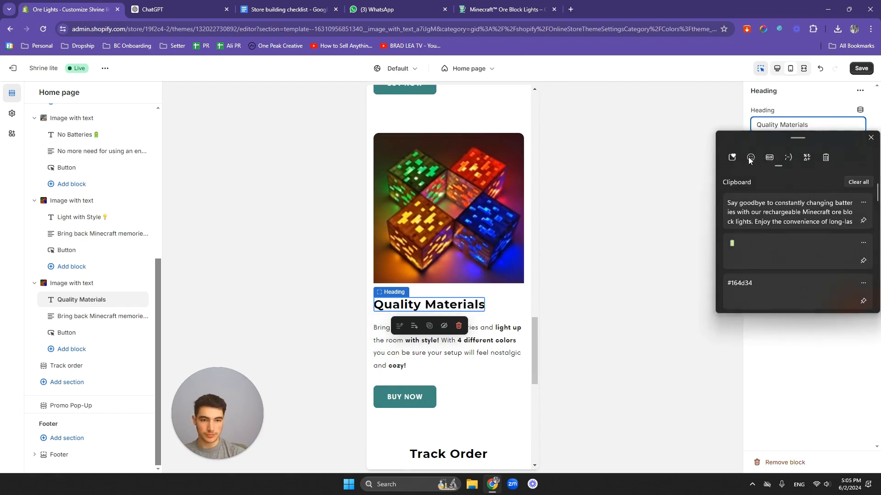
{"action": "left_click", "coordinate": [747, 157]}
{"action": "left_click", "coordinate": [789, 182]}
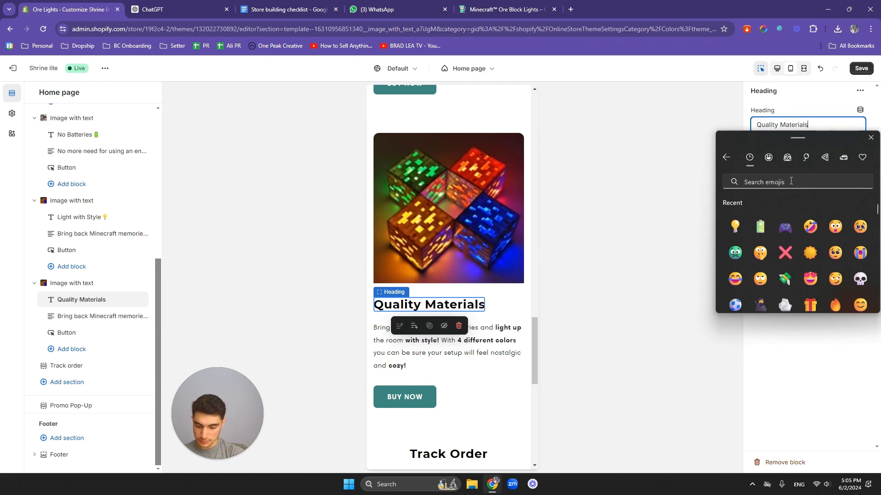
{"action": "type", "text": "nature"}
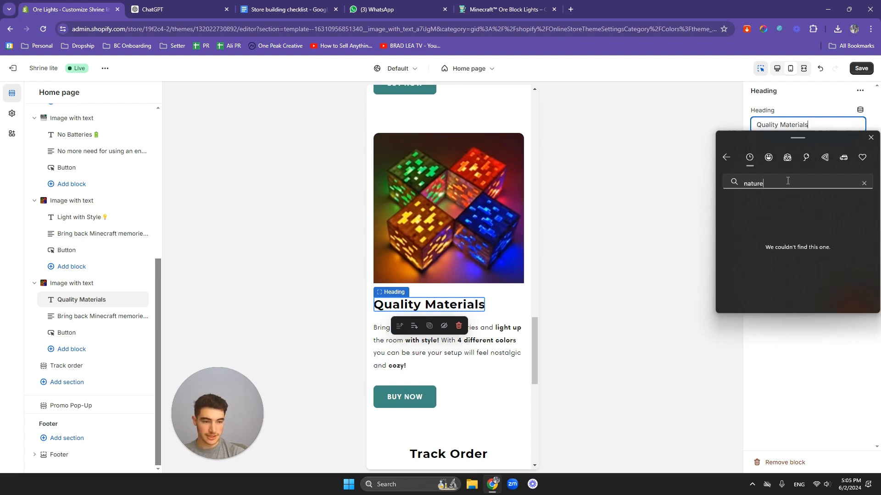
{"action": "key", "text": "ctrl+a"}
{"action": "type", "text": "plant"}
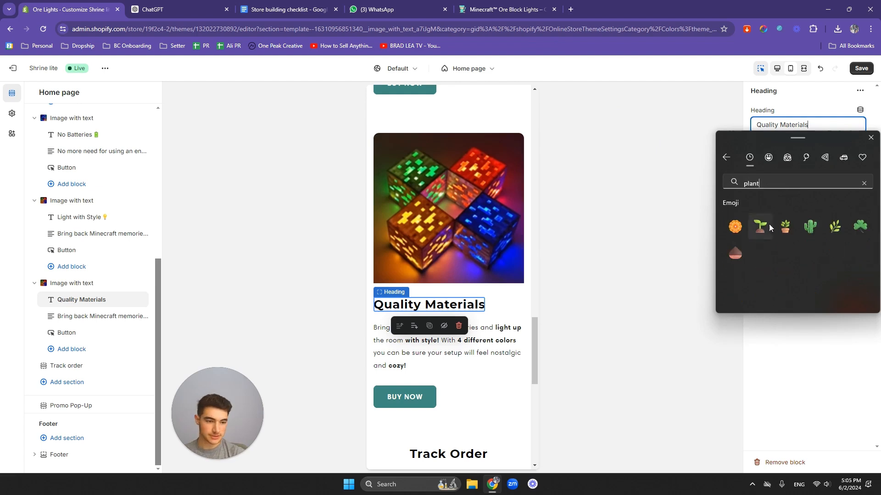
{"action": "left_click", "coordinate": [761, 225]}
{"action": "left_click", "coordinate": [870, 137]}
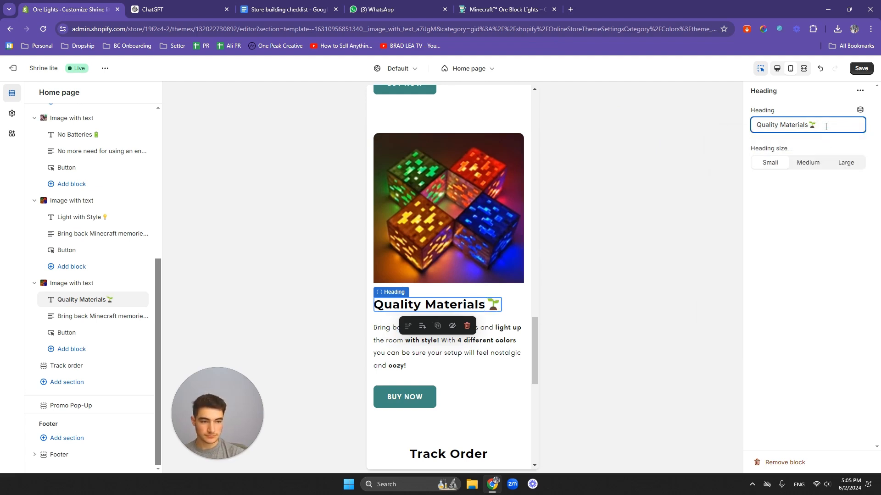
{"action": "key", "text": "shift+Left"}
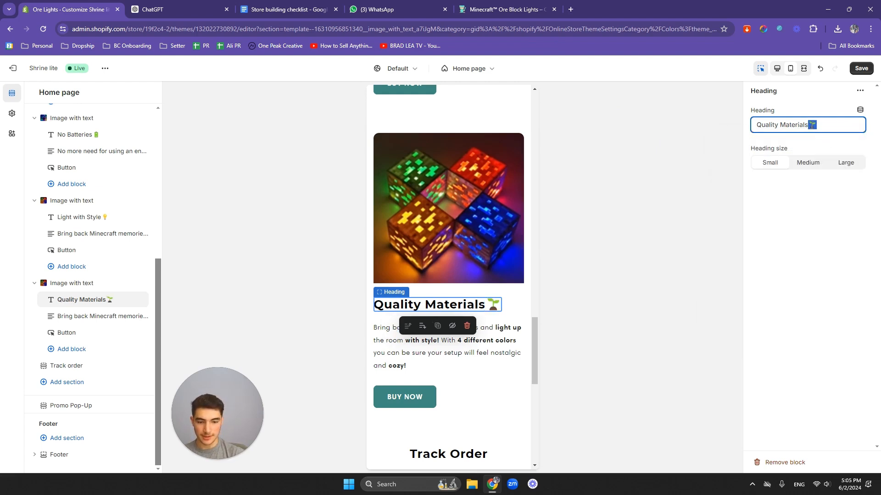
{"action": "key", "text": "super+v"}
{"action": "left_click", "coordinate": [870, 138]}
{"action": "left_click", "coordinate": [811, 181]}
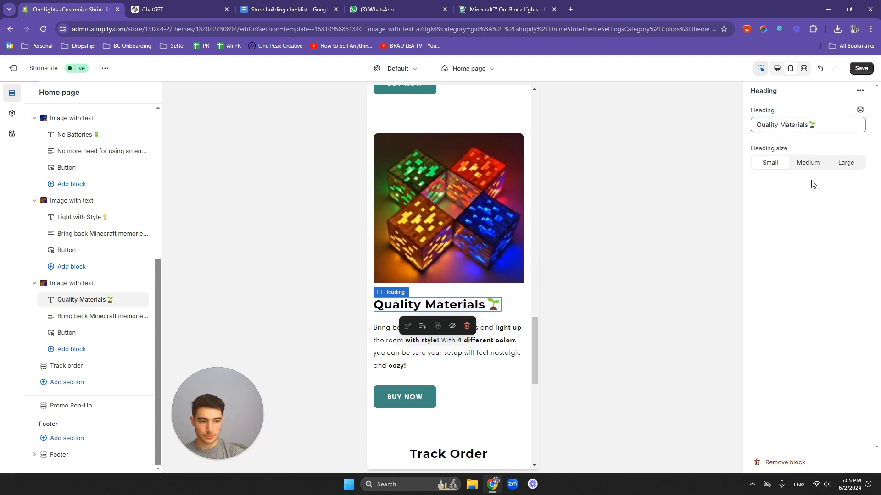
- Select the "Quality Materials" section's body text for replacement, and ask ChatGPT to "Write 2 sentences about the material quality"
{"action": "left_click", "coordinate": [515, 330]}
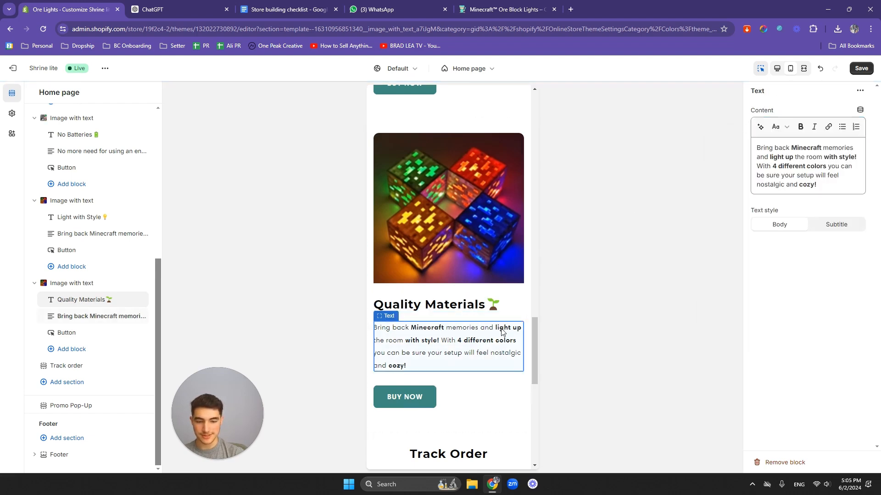
{"action": "left_click", "coordinate": [792, 167]}
{"action": "key", "text": "ctrl+a"}
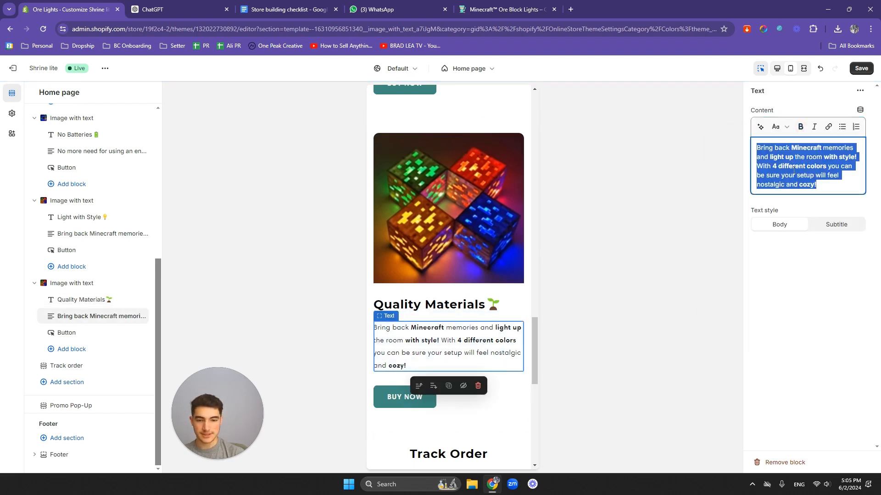
{"action": "left_click", "coordinate": [154, 9]}
{"action": "type", "text": "Wr"}
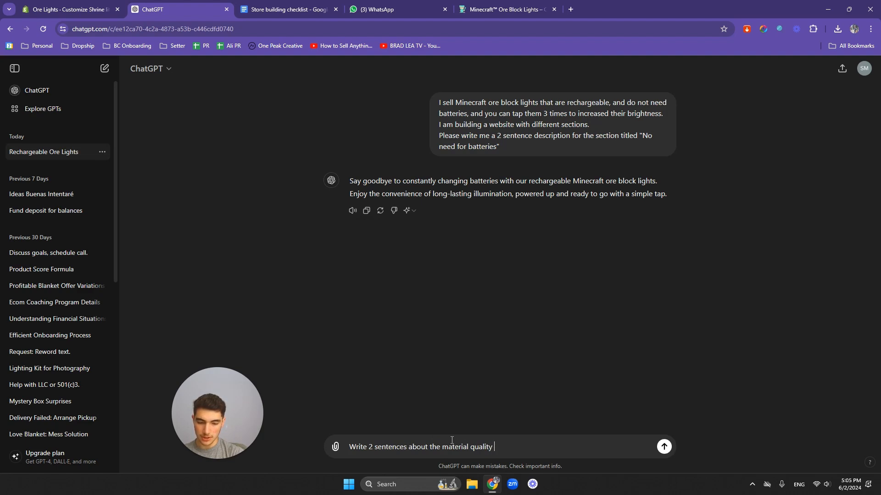
{"action": "key", "text": "Return"}
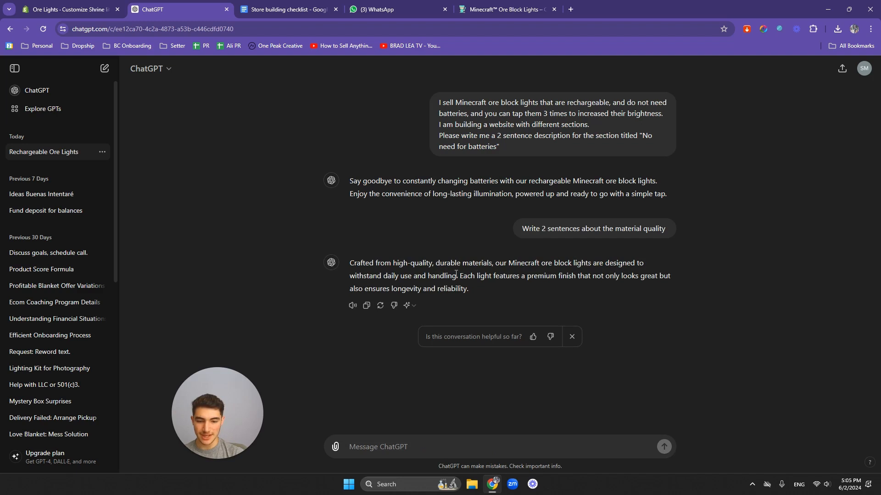
- Read ChatGPT's material quality description and ask it to "Make the wording simpler"
{"action": "left_click_drag", "start_coordinate": [471, 276], "coordinate": [655, 276]}
{"action": "left_click", "coordinate": [641, 276]}
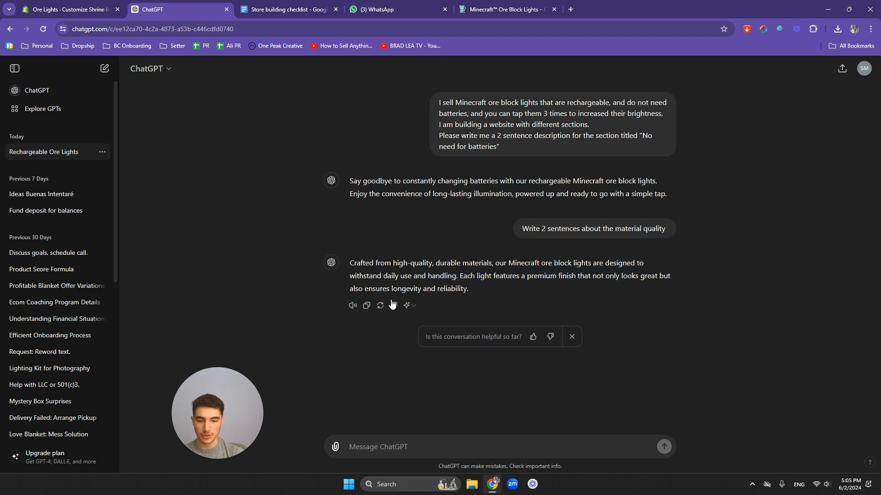
{"action": "left_click_drag", "start_coordinate": [469, 290], "coordinate": [384, 247]}
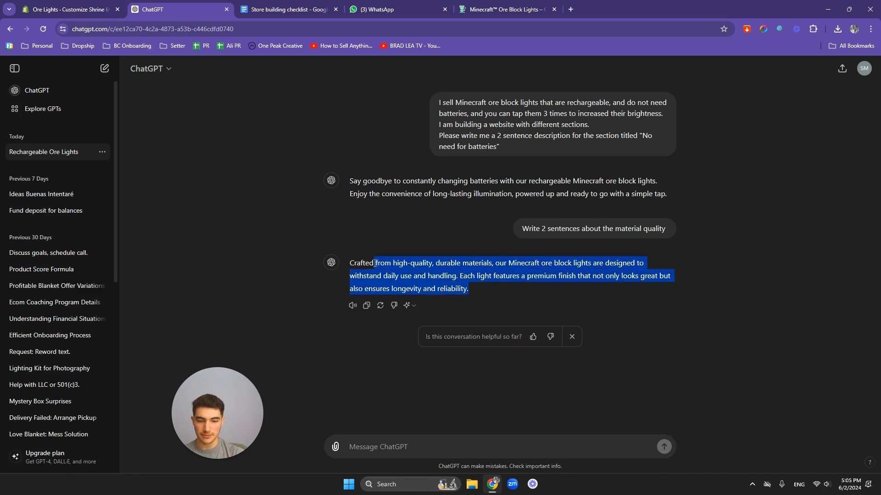
{"action": "left_click", "coordinate": [372, 274]}
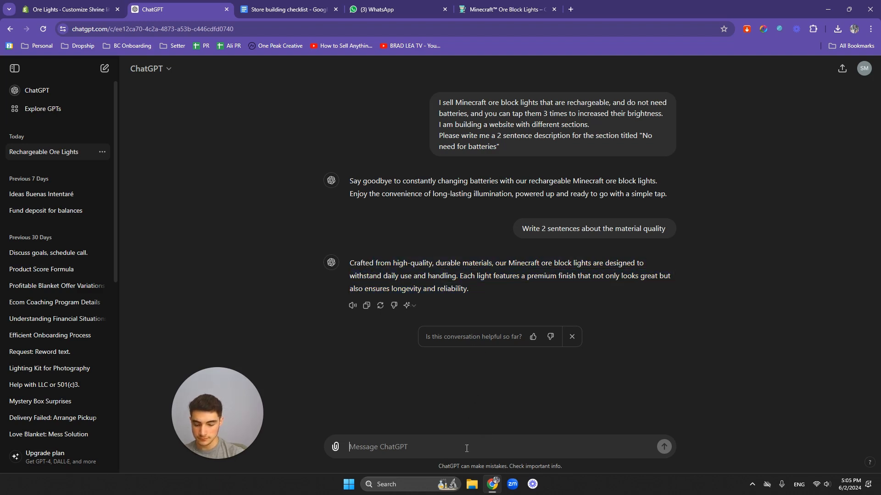
{"action": "type", "text": "Ma"}
{"action": "key", "text": "BackSpace"}
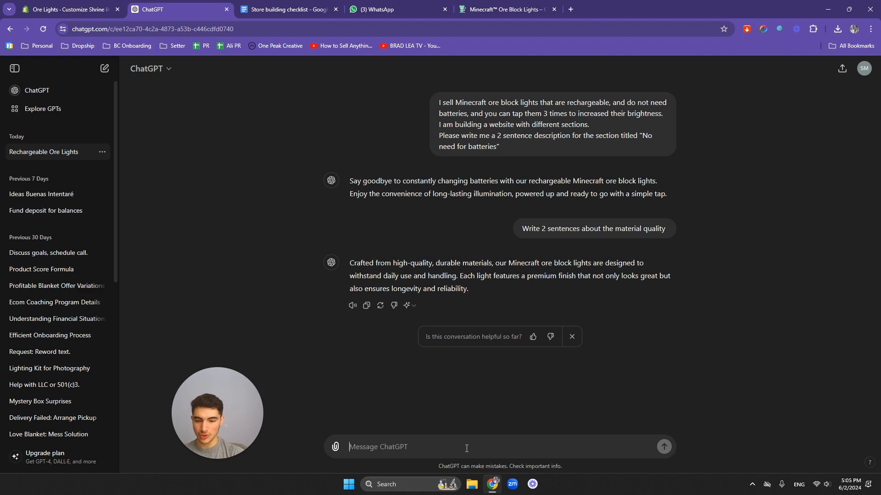
{"action": "type", "text": "Make"}
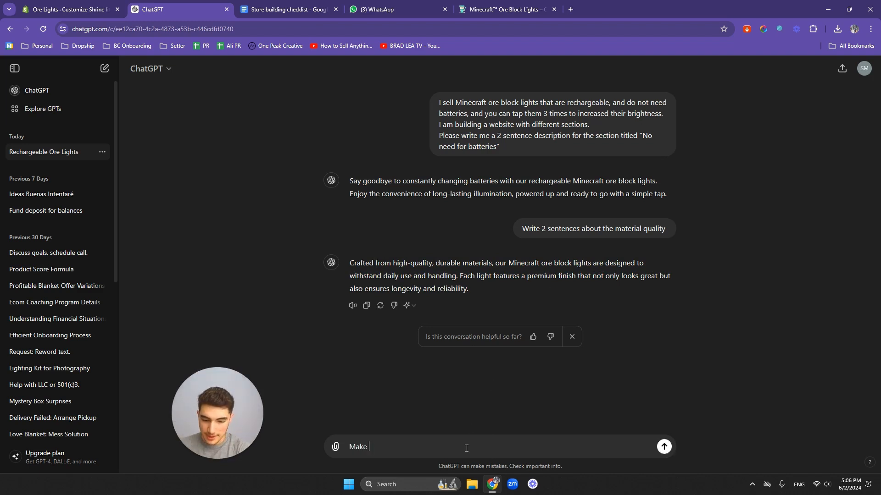
{"action": "key", "text": "BackSpace"}
{"action": "key", "text": "BackSpace"}
{"action": "key", "text": "BackSpace"}
{"action": "type", "text": "Mak"}
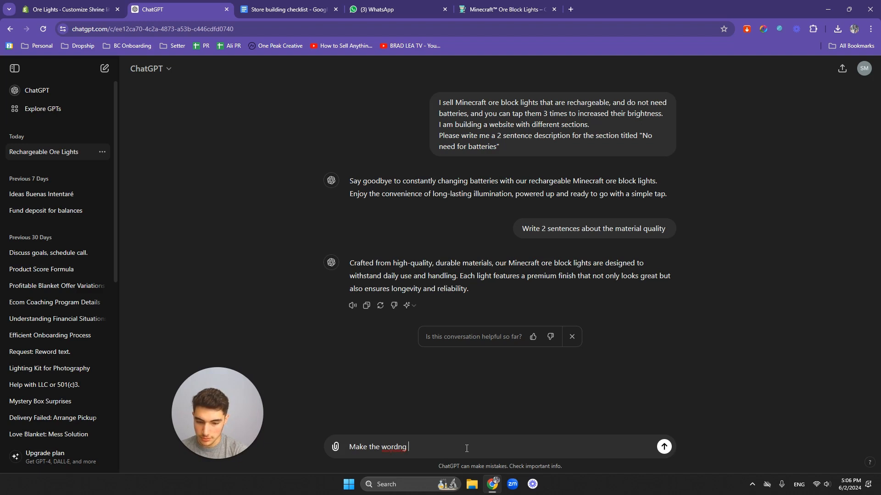
{"action": "type", "text": "e the wording simpler"}
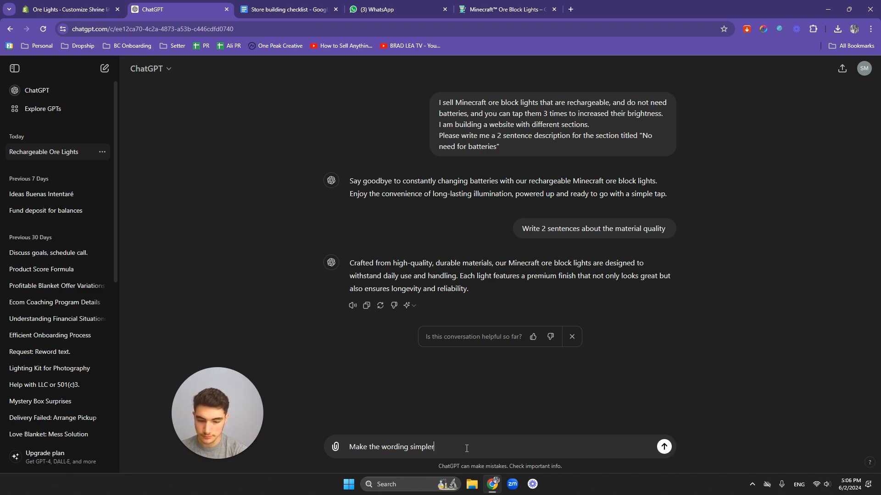
{"action": "key", "text": "Return"}
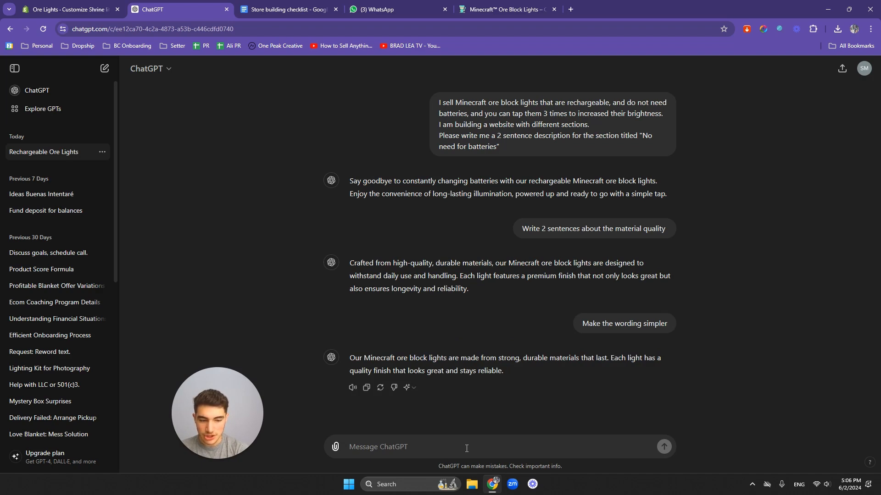
- Replace the "Quality Materials" body text in the Shopify editor with ChatGPT's simplified reply, shortening its opening to "Made from strong, durable materials"
{"action": "left_click", "coordinate": [366, 388]}
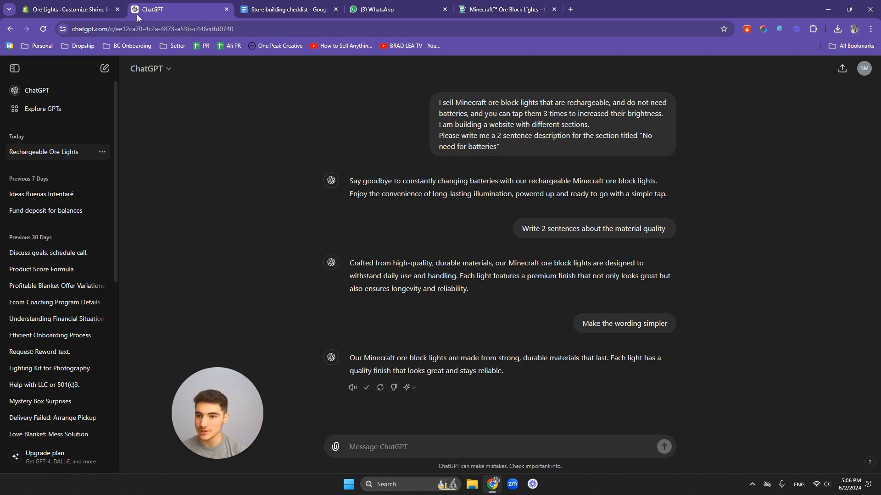
{"action": "left_click", "coordinate": [74, 9]}
{"action": "key", "text": "ctrl+v"}
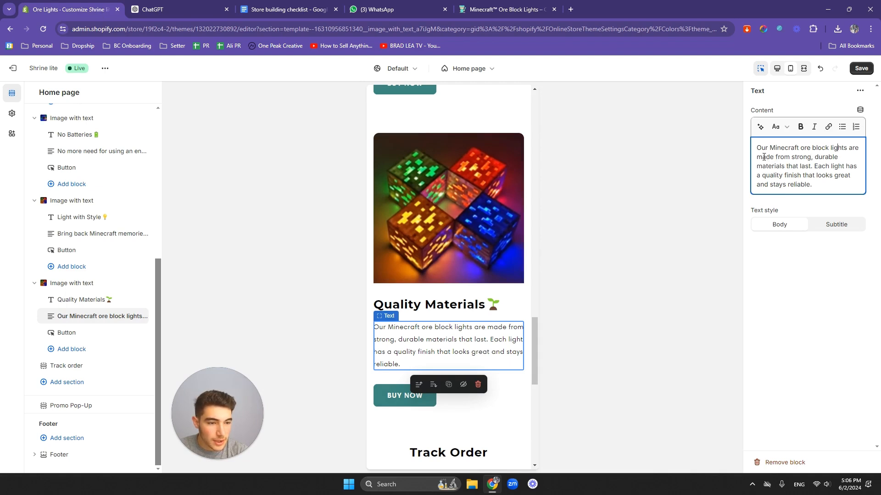
{"action": "left_click_drag", "start_coordinate": [763, 157], "coordinate": [757, 147]}
{"action": "type", "text": "M"}
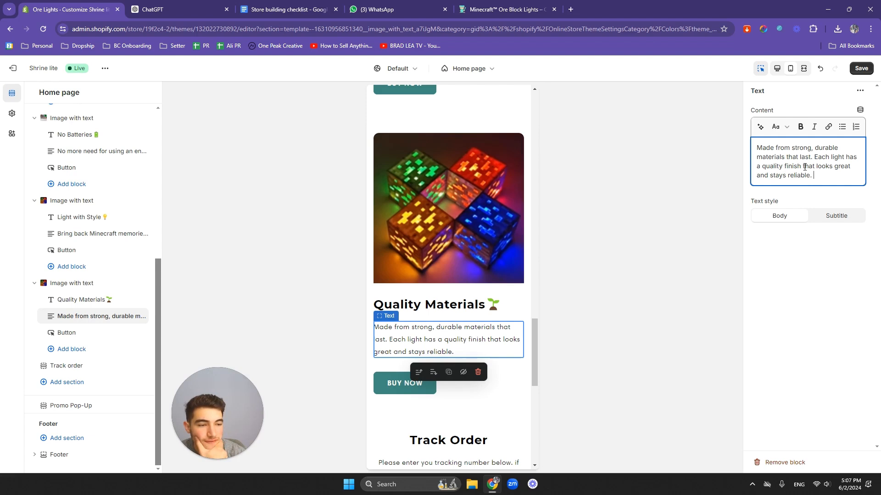
- Replace the ending "stays reliable." in the "Quality Materials" body text with "stay very bright the whole time!"
{"action": "left_click_drag", "start_coordinate": [771, 177], "coordinate": [825, 178]}
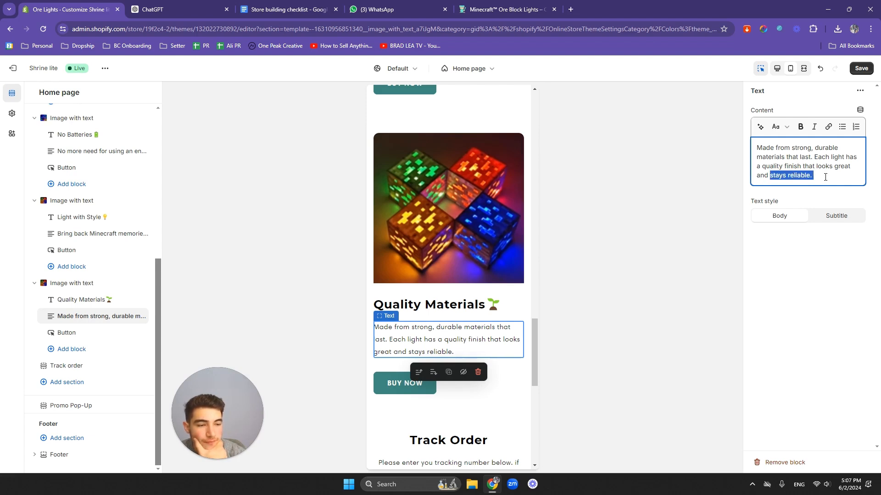
{"action": "type", "text": "stay"}
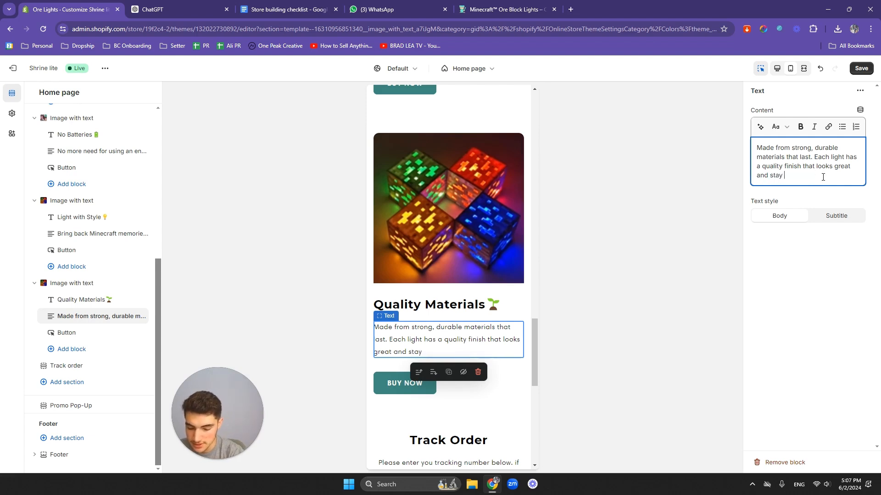
{"action": "type", "text": " very bri"}
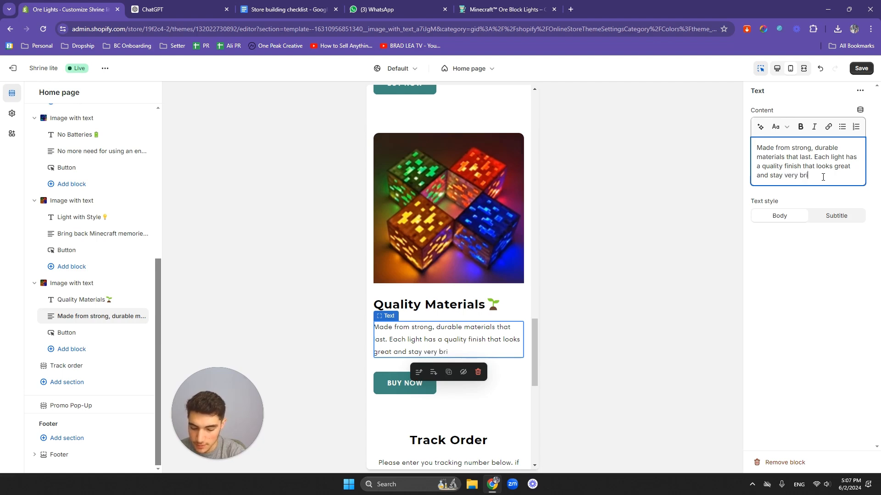
{"action": "type", "text": "ght the w"}
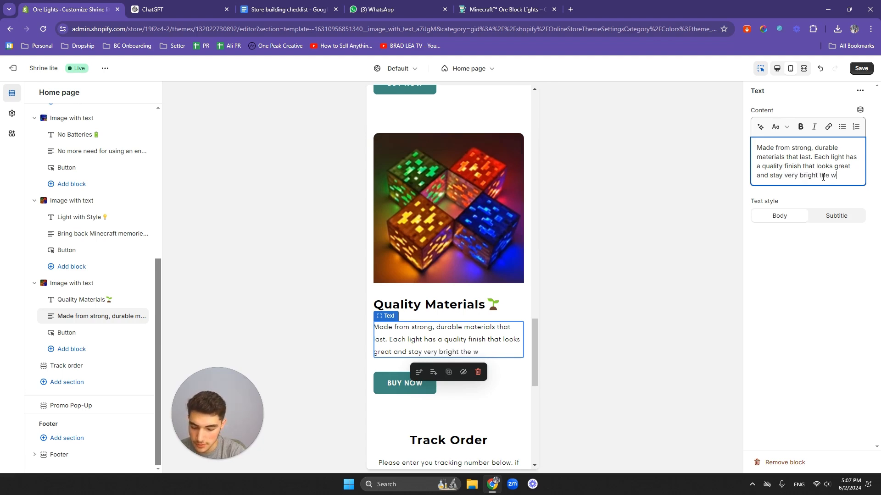
{"action": "type", "text": "hole time!"}
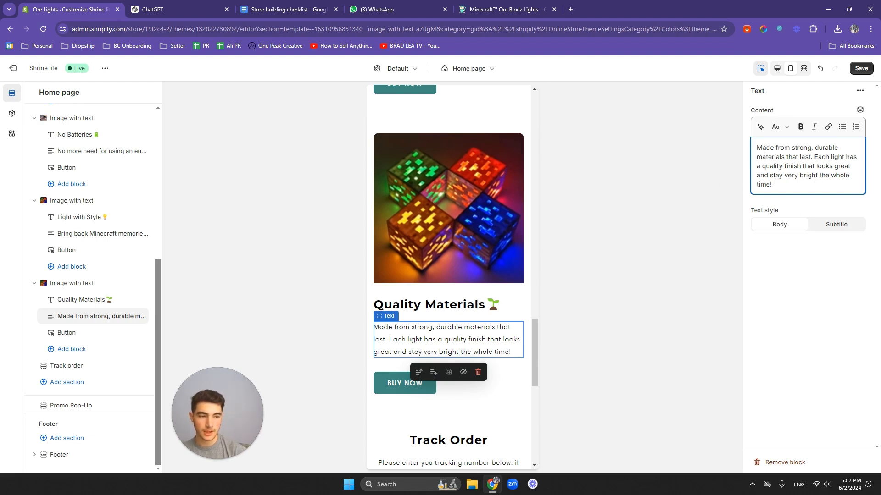
- Make the words "strong", "last." and "quality" bold in the "Quality Materials" body text
{"action": "left_click_drag", "start_coordinate": [792, 147], "coordinate": [807, 147]}
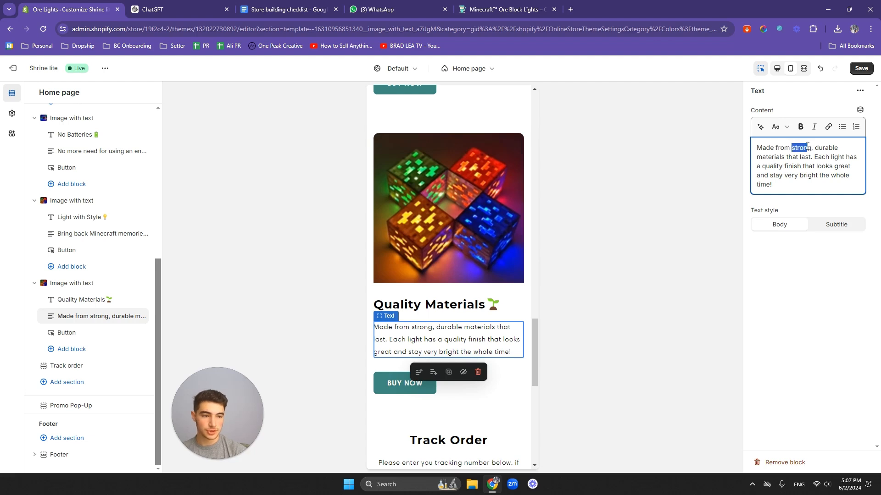
{"action": "key", "text": "ctrl+b"}
{"action": "left_click", "coordinate": [811, 148]}
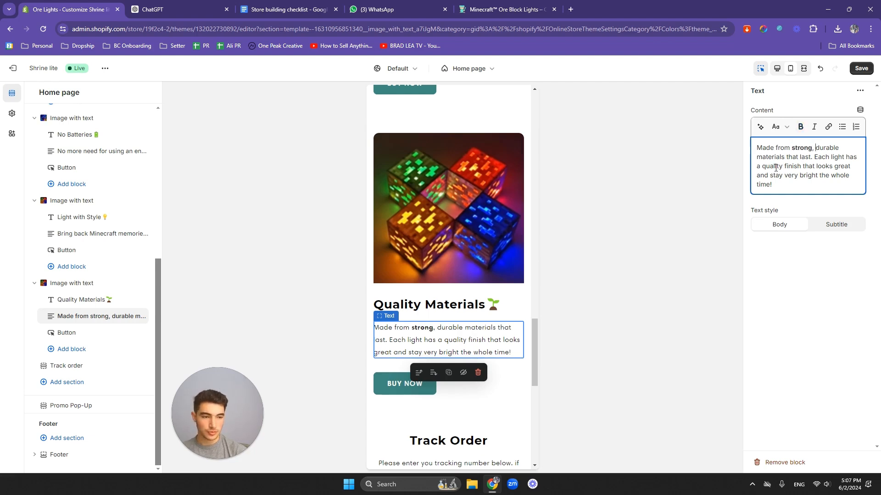
{"action": "left_click_drag", "start_coordinate": [800, 157], "coordinate": [783, 166]}
{"action": "key", "text": "ctrl+b"}
{"action": "left_click", "coordinate": [823, 157]}
{"action": "key", "text": "ctrl+b"}
{"action": "left_click", "coordinate": [805, 166]}
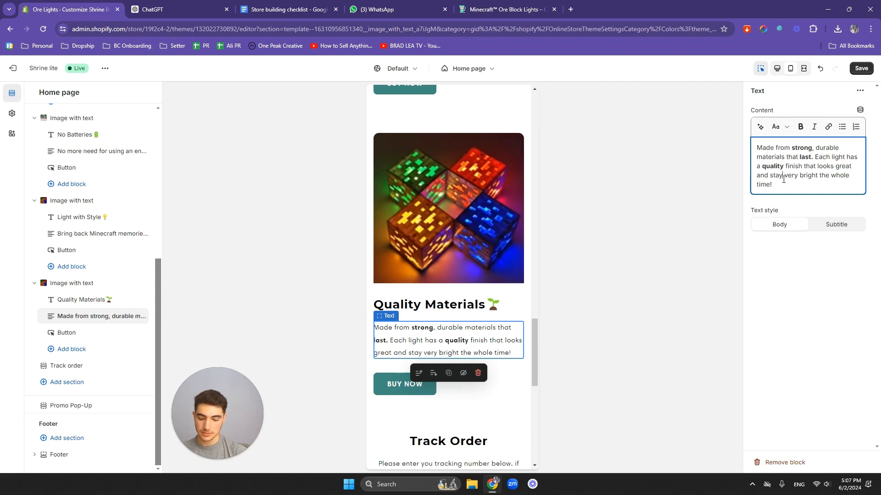
- Correct "stay" to "stays" and make "very bright" bold in the "Quality Materials" body text, and save the page
{"action": "type", "text": "s"}
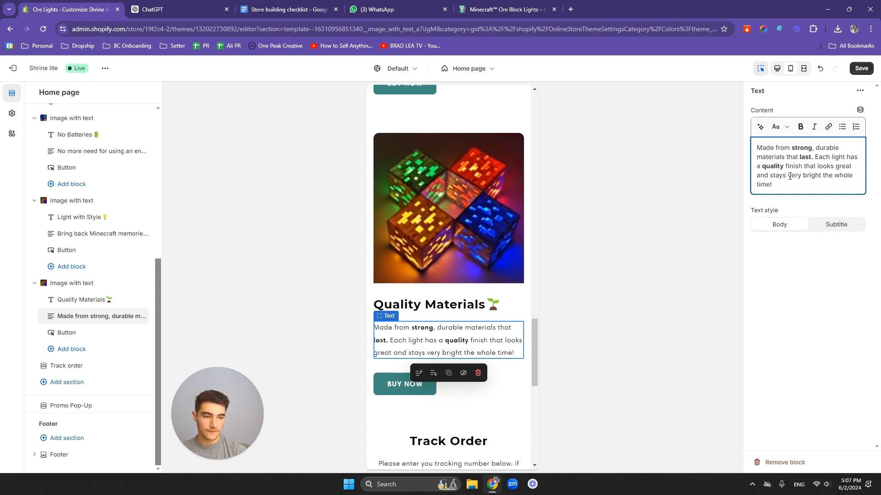
{"action": "left_click_drag", "start_coordinate": [788, 176], "coordinate": [824, 176]}
{"action": "key", "text": "ctrl+b"}
{"action": "left_click", "coordinate": [806, 185]}
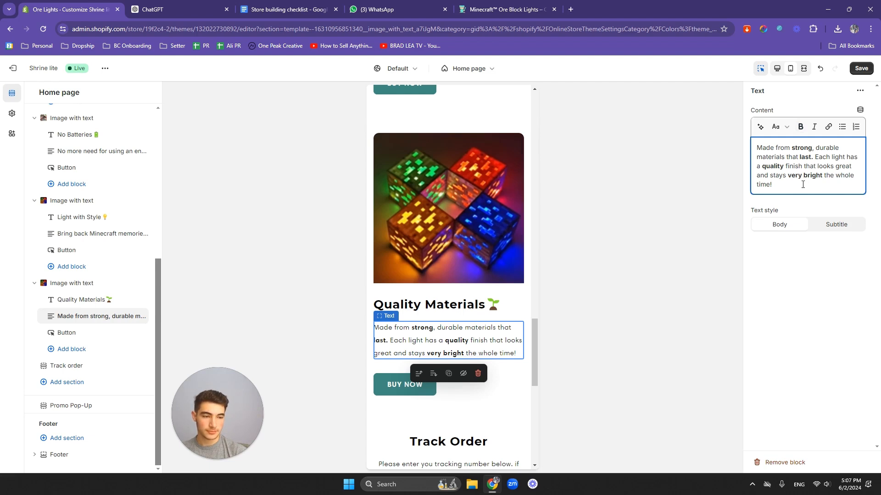
{"action": "left_click", "coordinate": [815, 264]}
{"action": "left_click", "coordinate": [861, 69]}
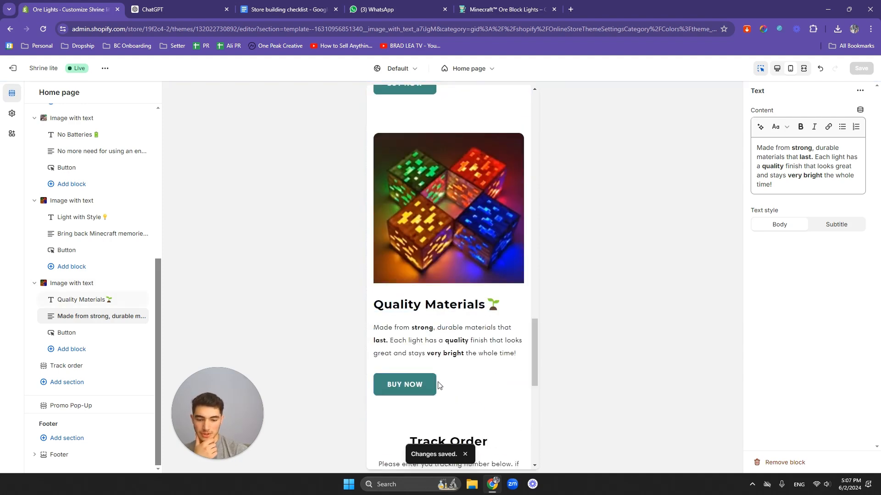
- Follow the "Quality Materials" Buy Now link to check the product page it opens, and return to the Home page template
{"action": "left_click", "coordinate": [415, 384]}
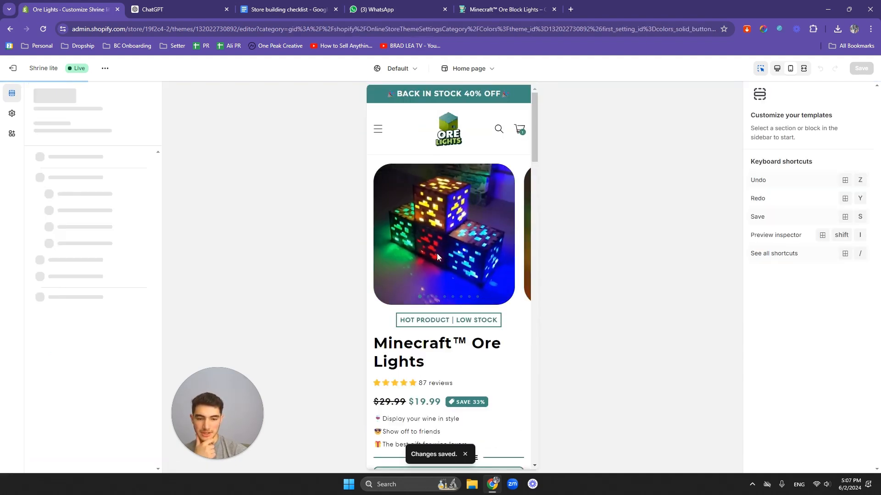
{"action": "scroll", "coordinate": [461, 233], "scroll_direction": "down", "scroll_amount": 4}
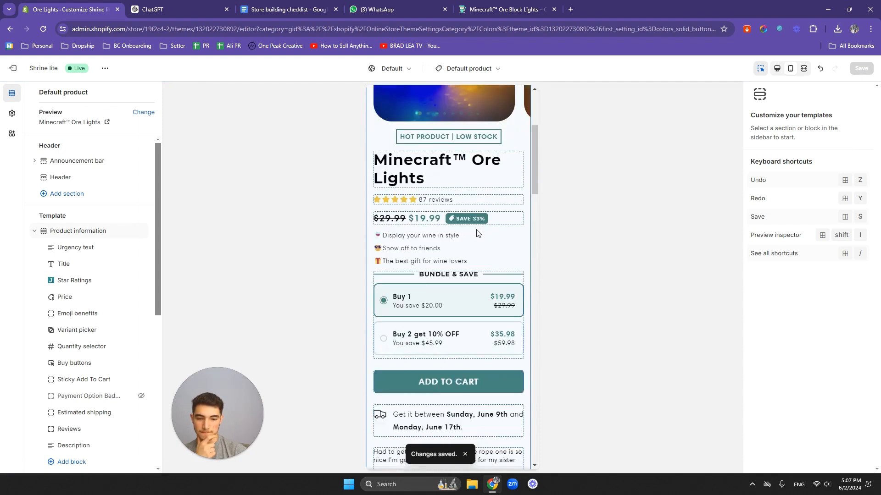
{"action": "scroll", "coordinate": [477, 233], "scroll_direction": "up", "scroll_amount": 4}
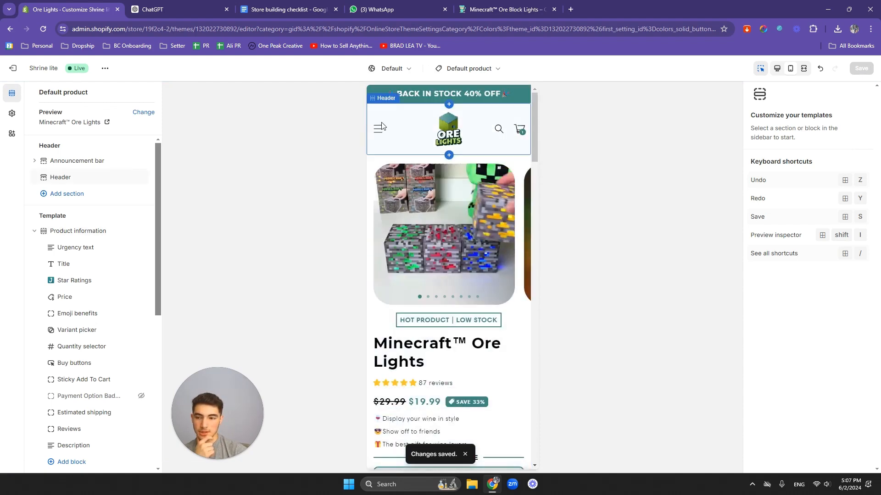
{"action": "left_click", "coordinate": [461, 68]}
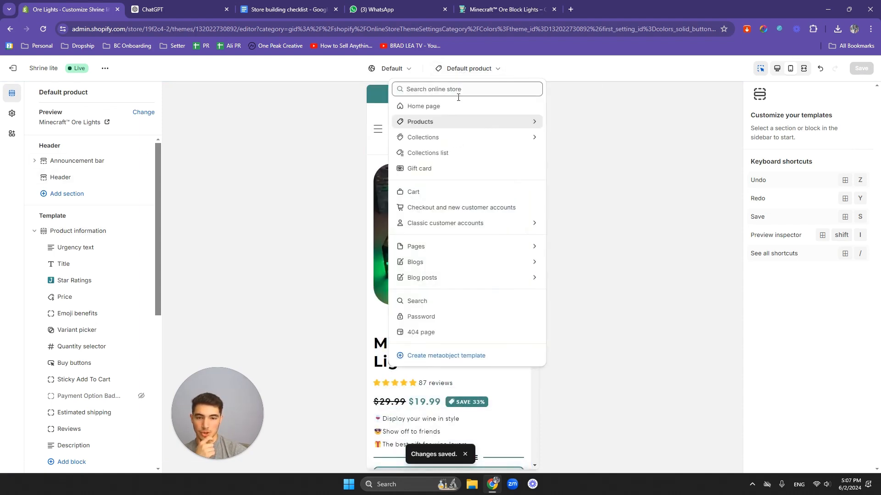
{"action": "left_click", "coordinate": [451, 105]}
- Examine the reference Minecraft Ore Block Lights product page on orelights.com, including its bundle offers, FAQs and customer reviews
{"action": "left_click", "coordinate": [505, 9]}
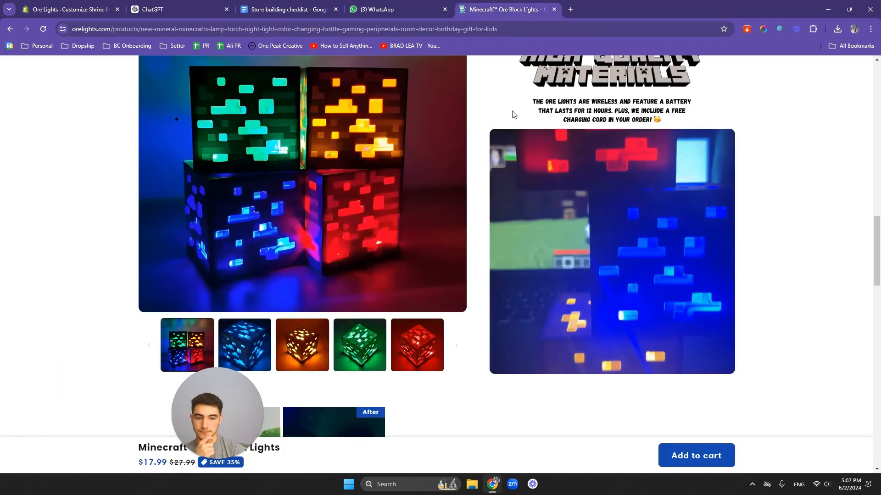
{"action": "scroll", "coordinate": [505, 182], "scroll_direction": "up", "scroll_amount": 10}
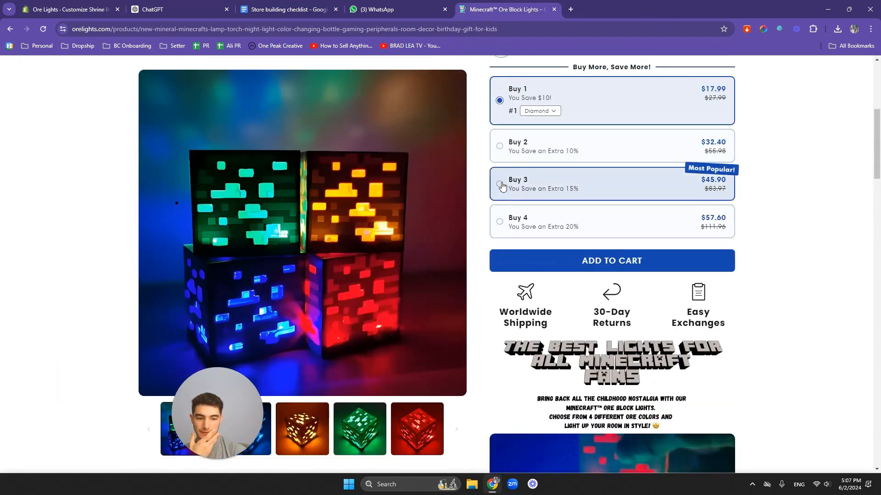
{"action": "scroll", "coordinate": [502, 185], "scroll_direction": "up", "scroll_amount": 5}
{"action": "scroll", "coordinate": [476, 189], "scroll_direction": "down", "scroll_amount": 15}
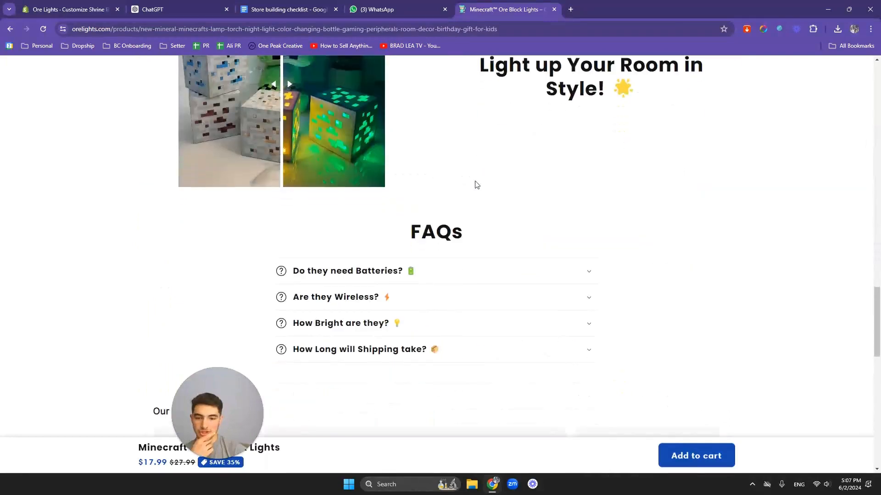
{"action": "scroll", "coordinate": [476, 185], "scroll_direction": "down", "scroll_amount": 3}
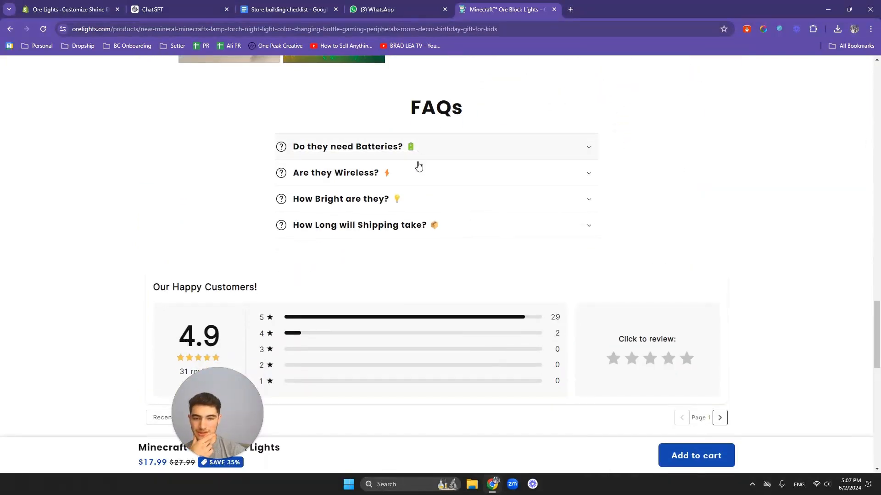
{"action": "left_click", "coordinate": [454, 176]}
{"action": "left_click", "coordinate": [434, 183]}
{"action": "scroll", "coordinate": [397, 223], "scroll_direction": "down", "scroll_amount": 1}
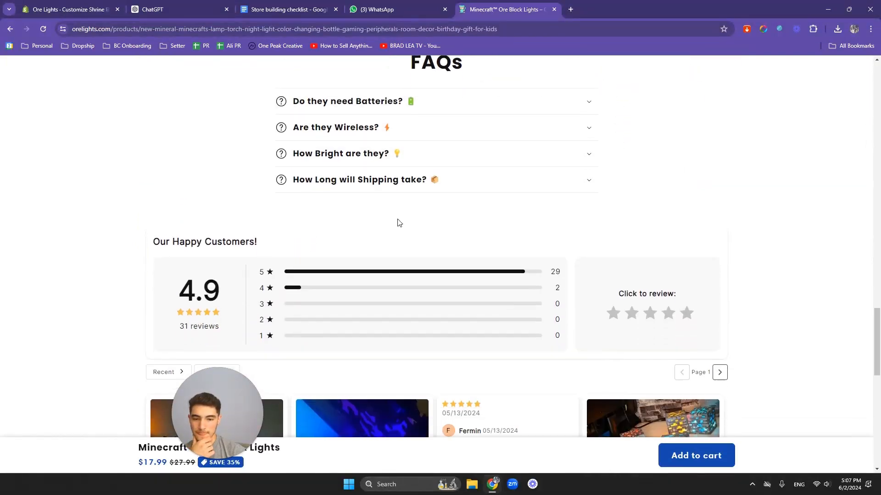
{"action": "left_click", "coordinate": [482, 189]}
{"action": "left_click", "coordinate": [478, 192]}
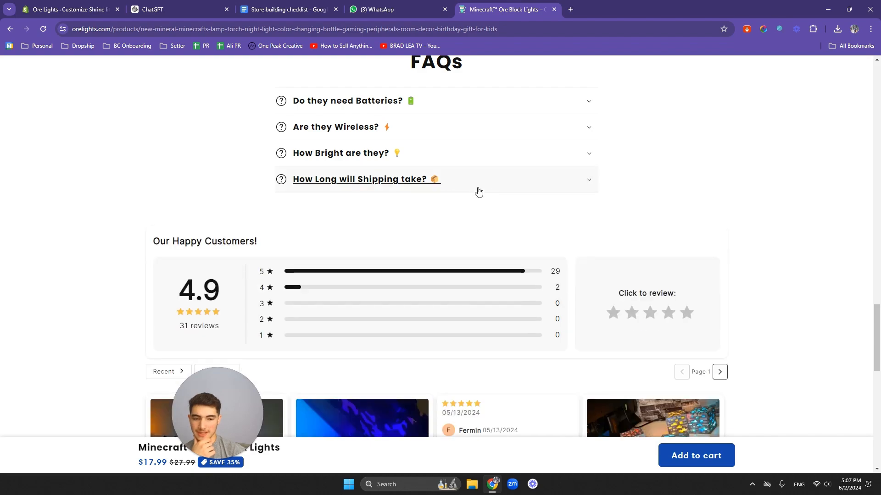
{"action": "scroll", "coordinate": [413, 216], "scroll_direction": "down", "scroll_amount": 3}
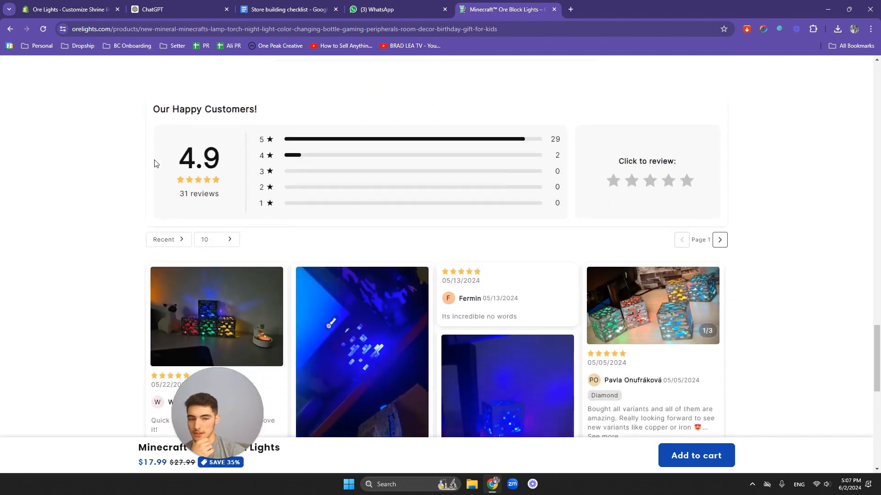
{"action": "scroll", "coordinate": [154, 163], "scroll_direction": "down", "scroll_amount": 10}
{"action": "scroll", "coordinate": [303, 151], "scroll_direction": "up", "scroll_amount": 15}
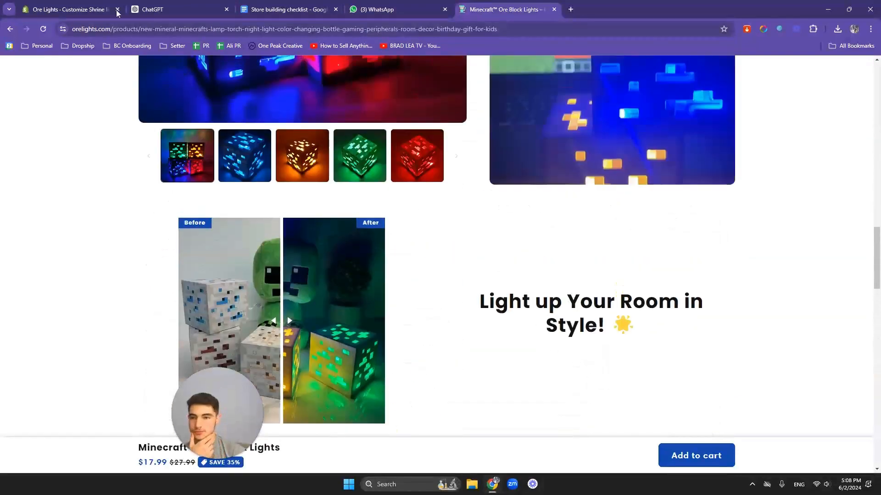
- Switch back to the Shopify editor and add a Judge.me Review Widget section to the home page, linked to the Minecraft™ Ore Lights product
{"action": "left_click", "coordinate": [117, 12]}
{"action": "scroll", "coordinate": [441, 230], "scroll_direction": "down", "scroll_amount": 10}
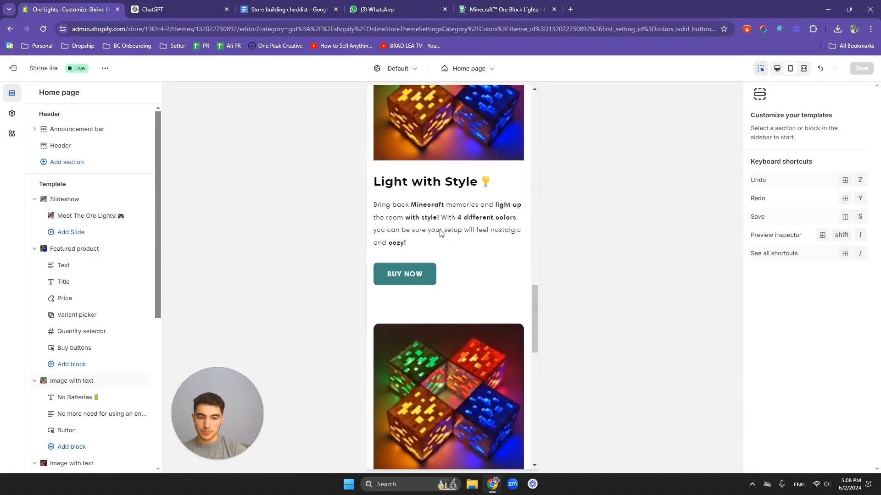
{"action": "scroll", "coordinate": [440, 232], "scroll_direction": "down", "scroll_amount": 8}
{"action": "scroll", "coordinate": [436, 230], "scroll_direction": "up", "scroll_amount": 4}
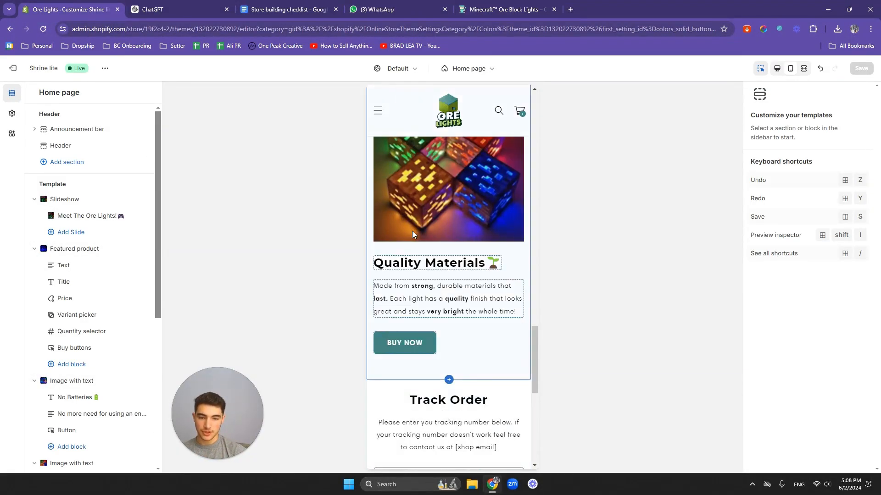
{"action": "left_click", "coordinate": [475, 344]}
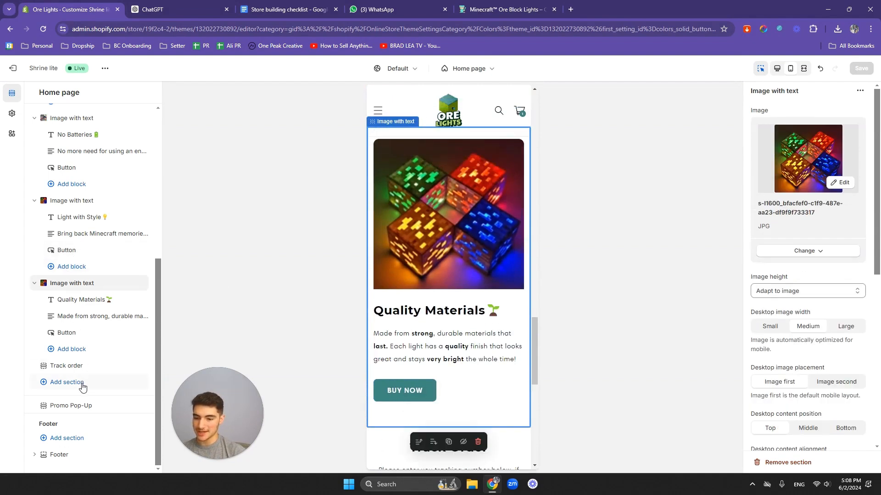
{"action": "left_click", "coordinate": [83, 388]}
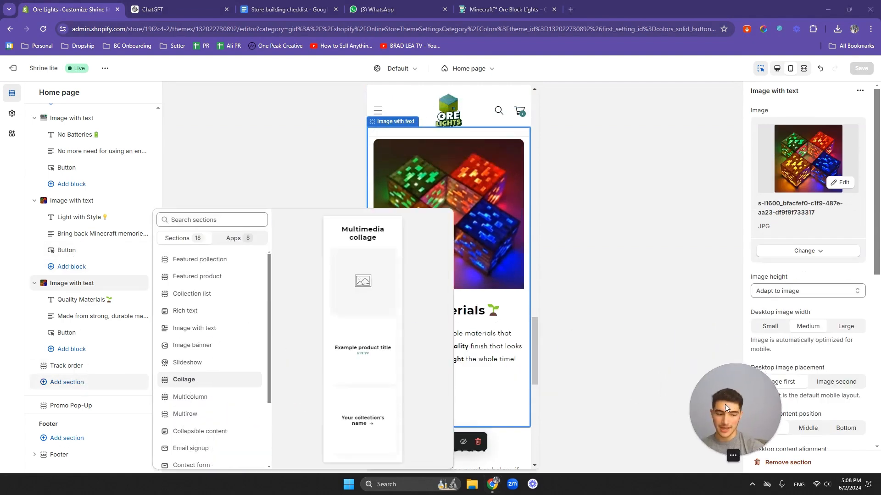
{"action": "left_click", "coordinate": [233, 240]}
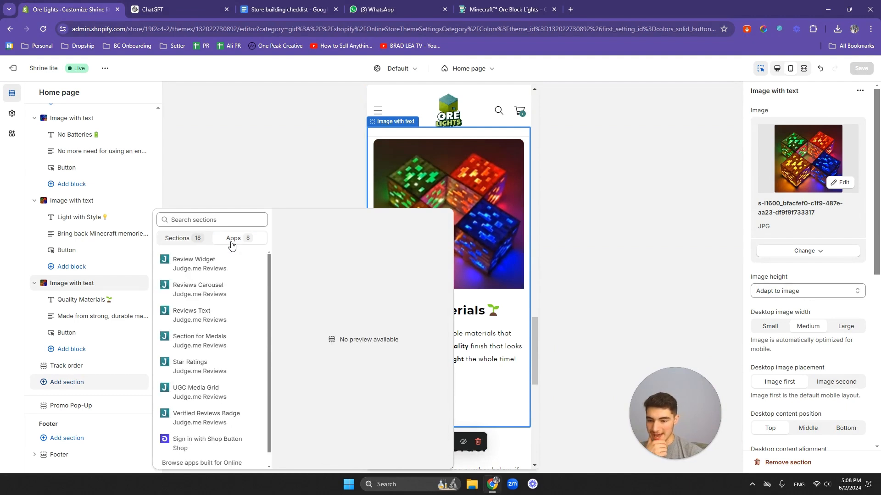
{"action": "left_click", "coordinate": [234, 268]}
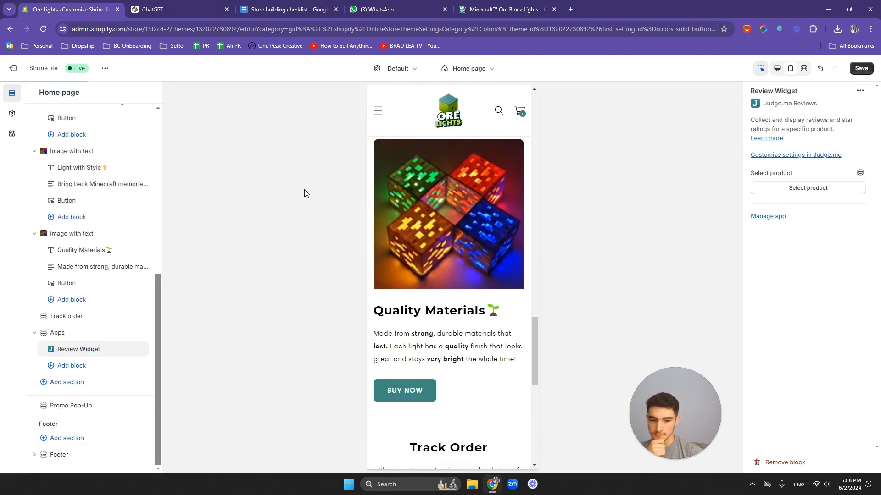
{"action": "scroll", "coordinate": [453, 214], "scroll_direction": "down", "scroll_amount": 4}
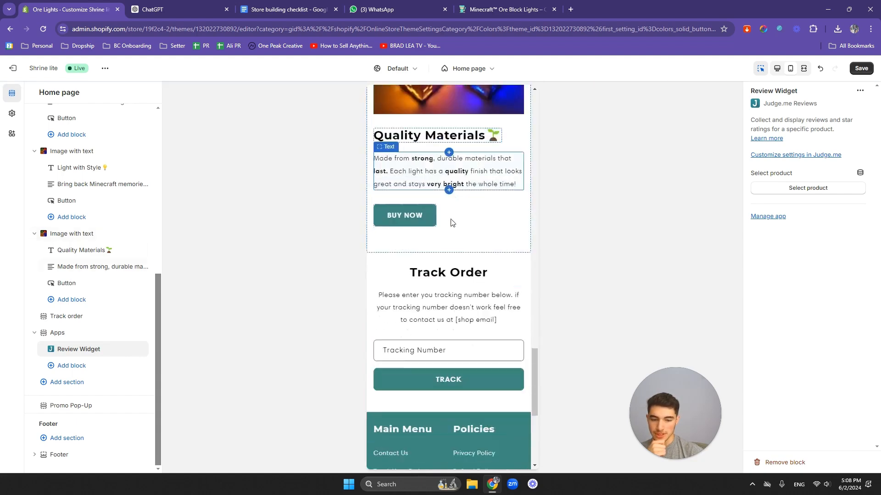
{"action": "scroll", "coordinate": [452, 223], "scroll_direction": "up", "scroll_amount": 1}
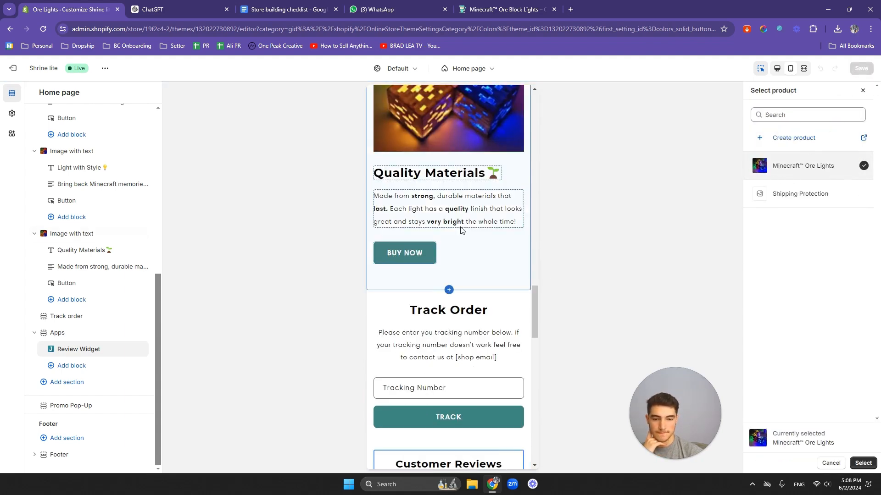
- Move the Track order section below the Review Widget's Apps section and delete it from the home page
{"action": "scroll", "coordinate": [460, 228], "scroll_direction": "down", "scroll_amount": 3}
{"action": "scroll", "coordinate": [458, 224], "scroll_direction": "down", "scroll_amount": 3}
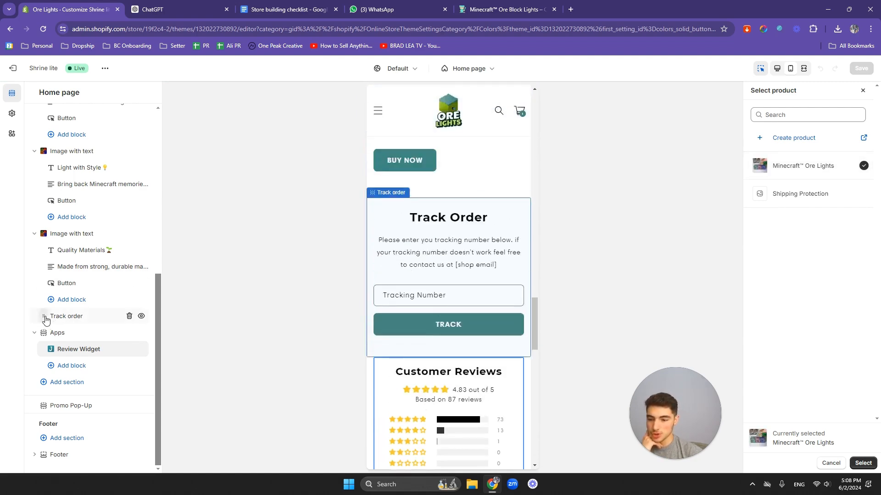
{"action": "left_click_drag", "start_coordinate": [46, 348], "coordinate": [48, 365]}
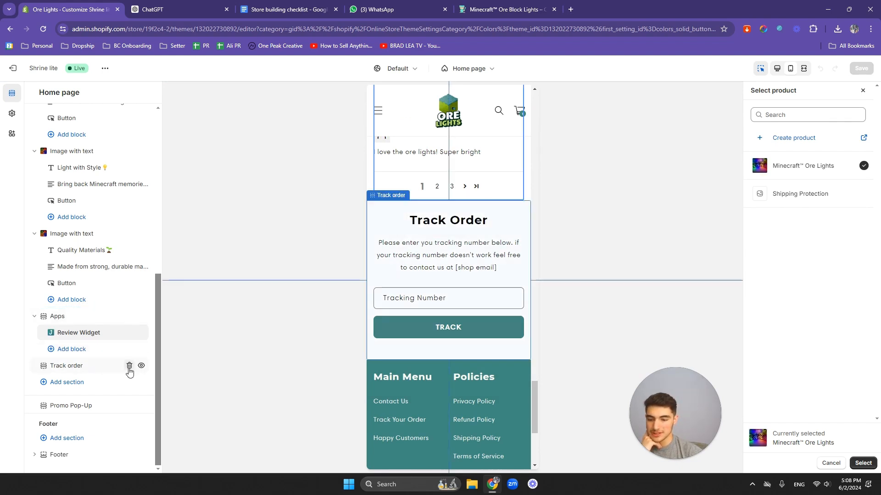
{"action": "left_click", "coordinate": [129, 366]}
{"action": "scroll", "coordinate": [448, 238], "scroll_direction": "down", "scroll_amount": 5}
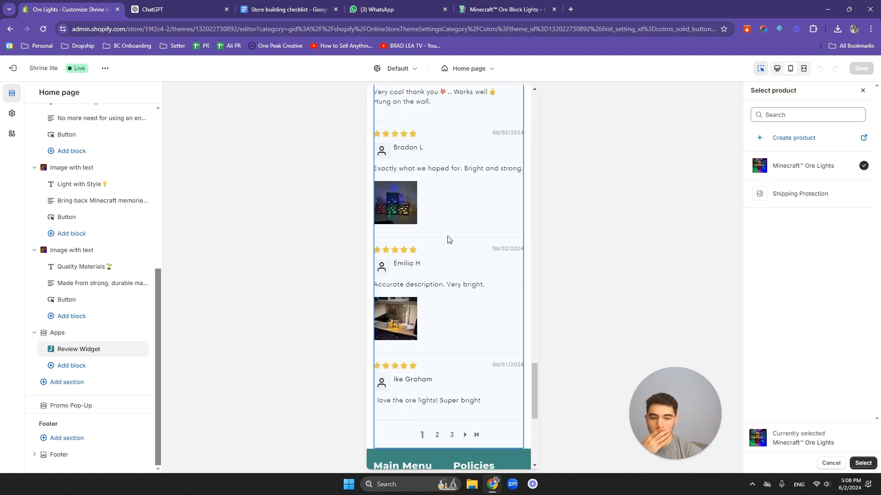
{"action": "scroll", "coordinate": [448, 238], "scroll_direction": "up", "scroll_amount": 8}
{"action": "scroll", "coordinate": [442, 218], "scroll_direction": "down", "scroll_amount": 2}
{"action": "scroll", "coordinate": [441, 211], "scroll_direction": "up", "scroll_amount": 2}
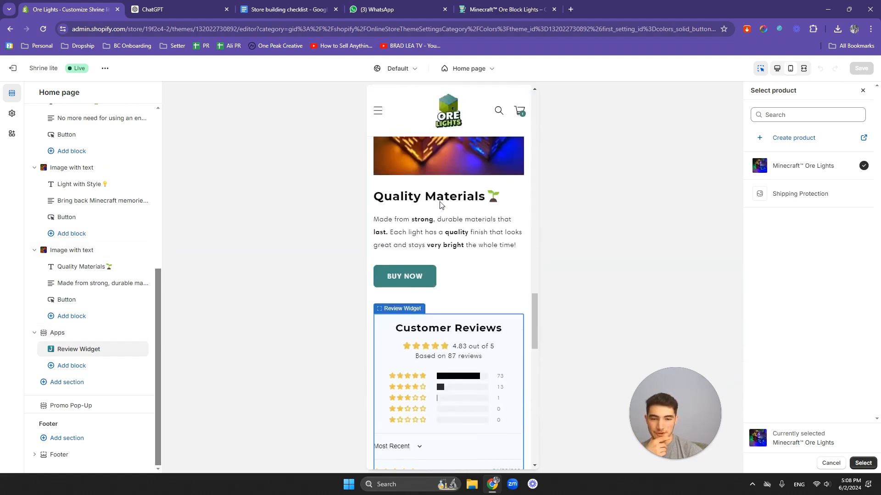
- Examine the Review Widget in the home page preview, from its rating summary down through the individual customer reviews and their photos
{"action": "scroll", "coordinate": [439, 205], "scroll_direction": "up", "scroll_amount": 3}
{"action": "scroll", "coordinate": [440, 218], "scroll_direction": "down", "scroll_amount": 6}
{"action": "scroll", "coordinate": [441, 202], "scroll_direction": "down", "scroll_amount": 4}
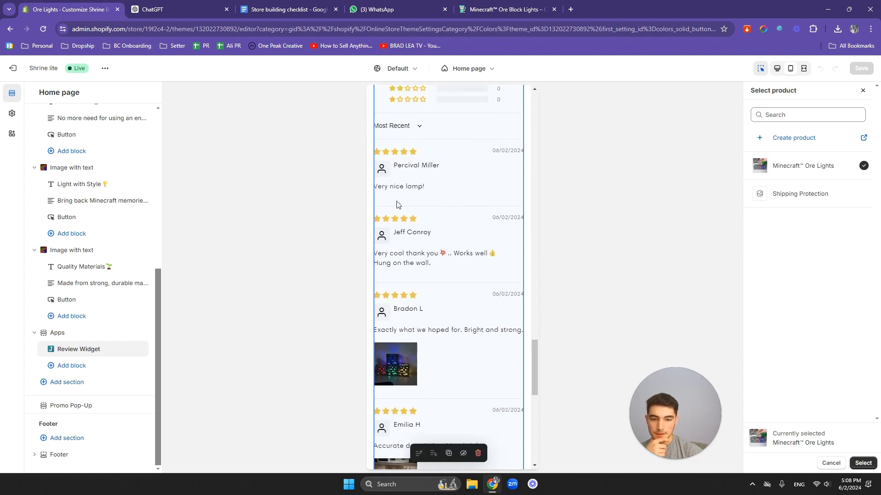
{"action": "scroll", "coordinate": [401, 188], "scroll_direction": "down", "scroll_amount": 2}
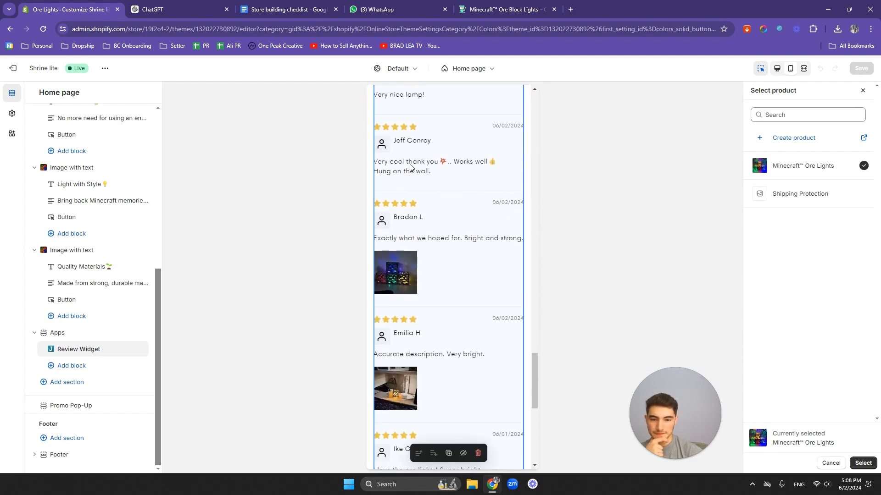
{"action": "scroll", "coordinate": [428, 174], "scroll_direction": "down", "scroll_amount": 2}
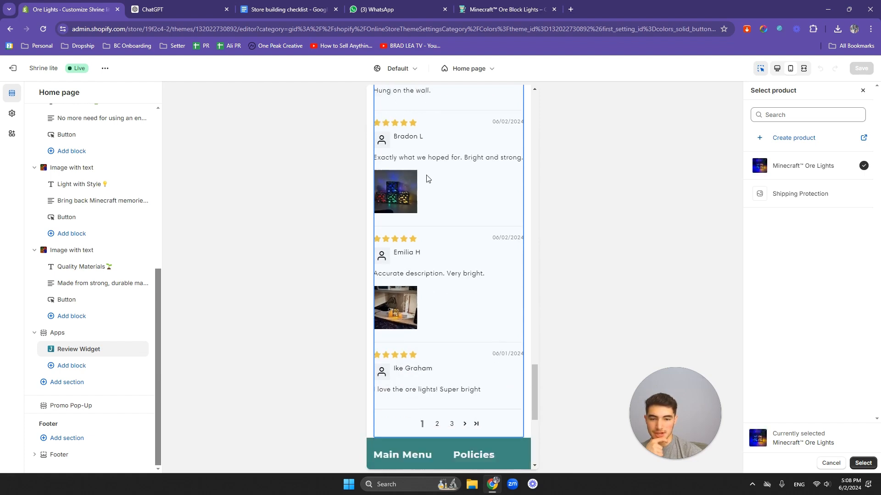
{"action": "scroll", "coordinate": [413, 192], "scroll_direction": "up", "scroll_amount": 4}
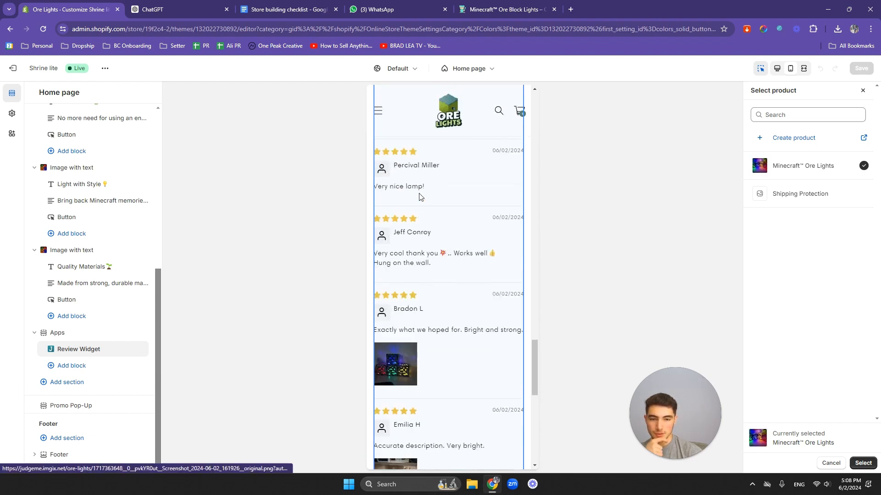
{"action": "scroll", "coordinate": [403, 207], "scroll_direction": "up", "scroll_amount": 3}
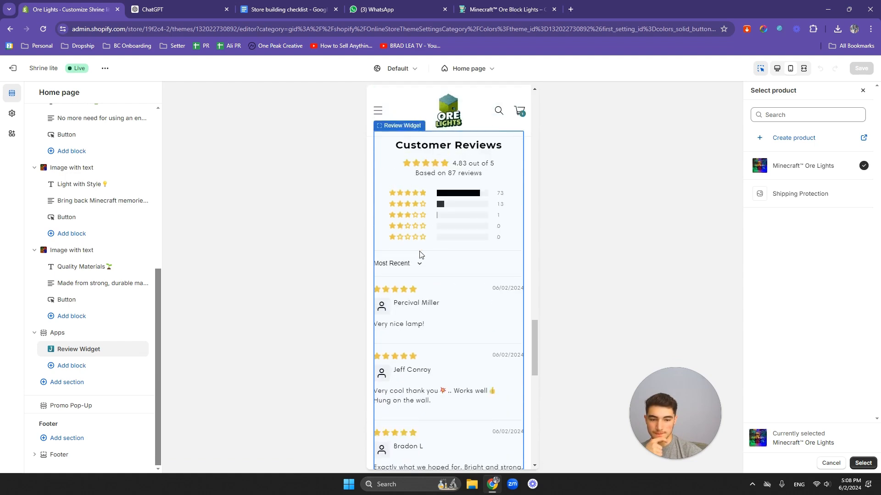
{"action": "scroll", "coordinate": [417, 238], "scroll_direction": "down", "scroll_amount": 7}
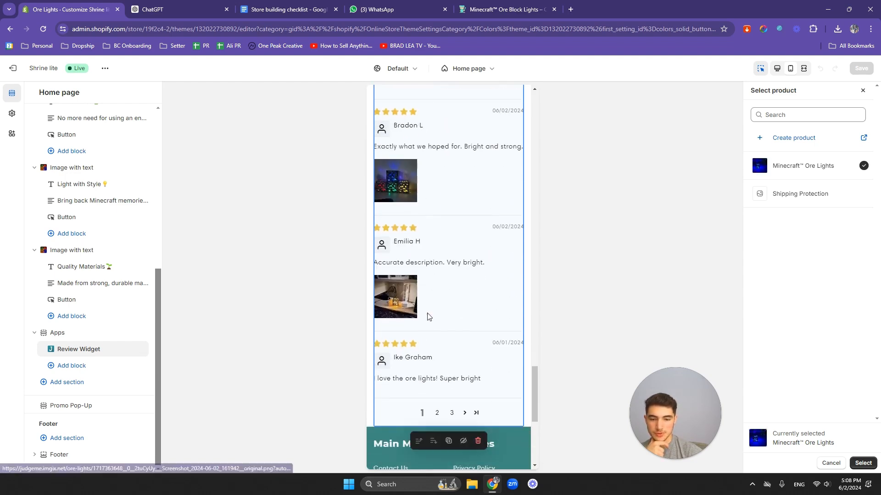
{"action": "scroll", "coordinate": [410, 202], "scroll_direction": "down", "scroll_amount": 2}
{"action": "scroll", "coordinate": [412, 215], "scroll_direction": "up", "scroll_amount": 5}
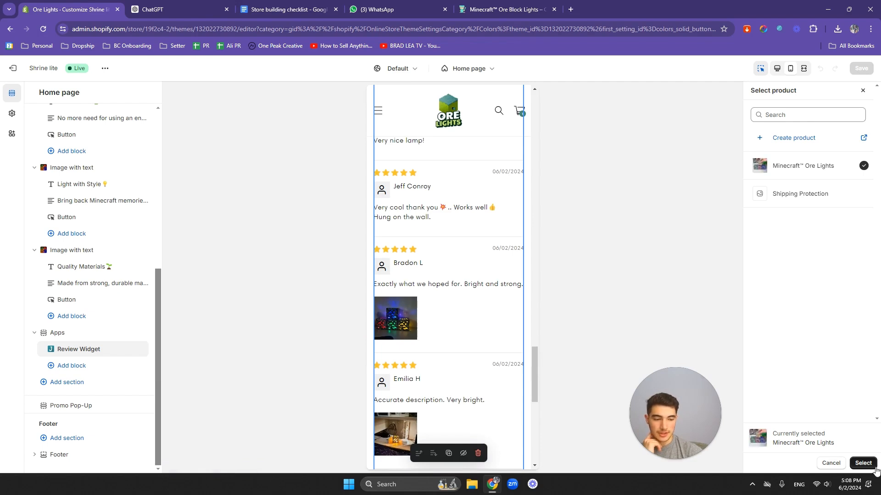
- Confirm Minecraft™ Ore Lights as the Review Widget's product and save the home page
{"action": "left_click", "coordinate": [862, 463]}
{"action": "left_click", "coordinate": [861, 69]}
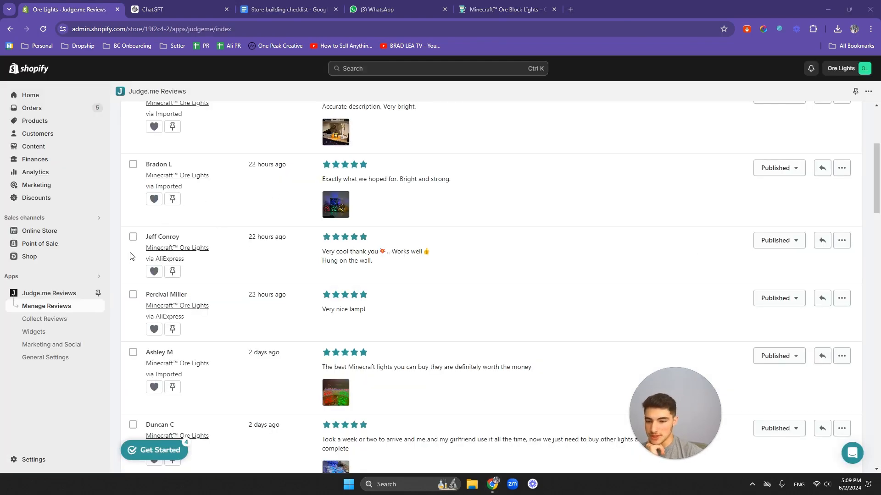
- In Judge.me, permanently delete the two photo-less AliExpress reviews reading "Very cool thank you" and "Very nice lamp!", and look over the remaining list
{"action": "left_click", "coordinate": [133, 237]}
{"action": "left_click", "coordinate": [133, 295]}
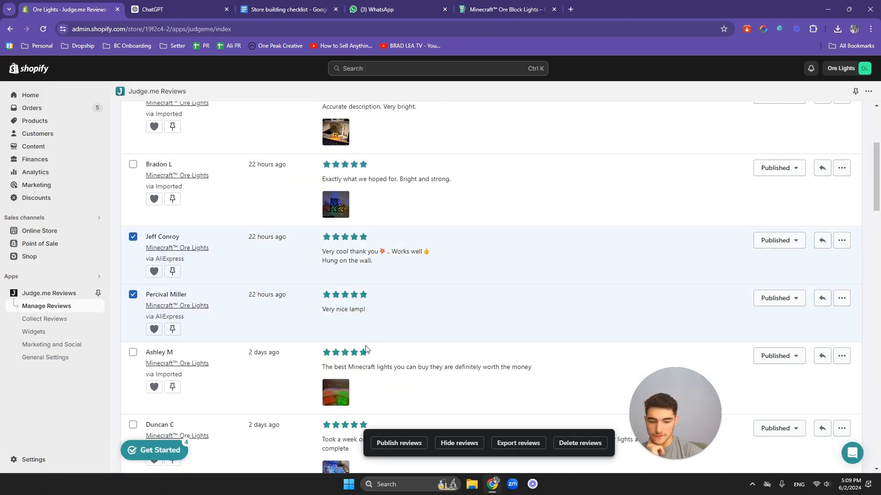
{"action": "left_click", "coordinate": [559, 447]}
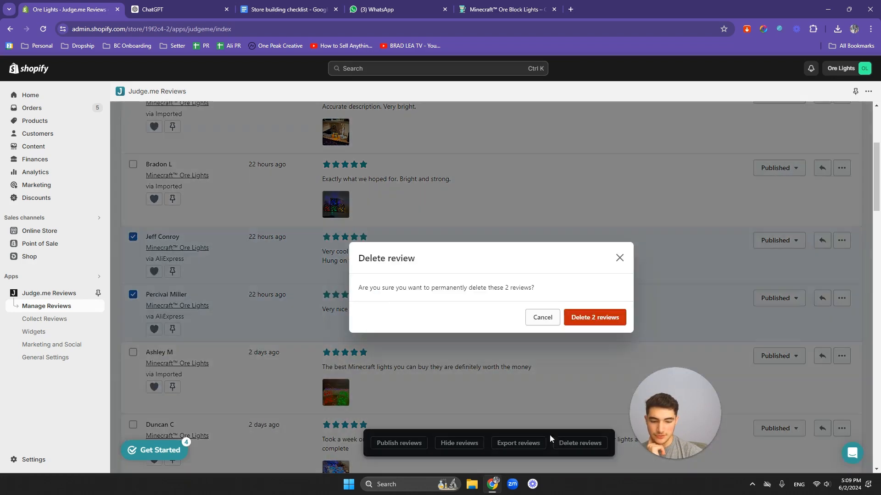
{"action": "left_click", "coordinate": [577, 323]}
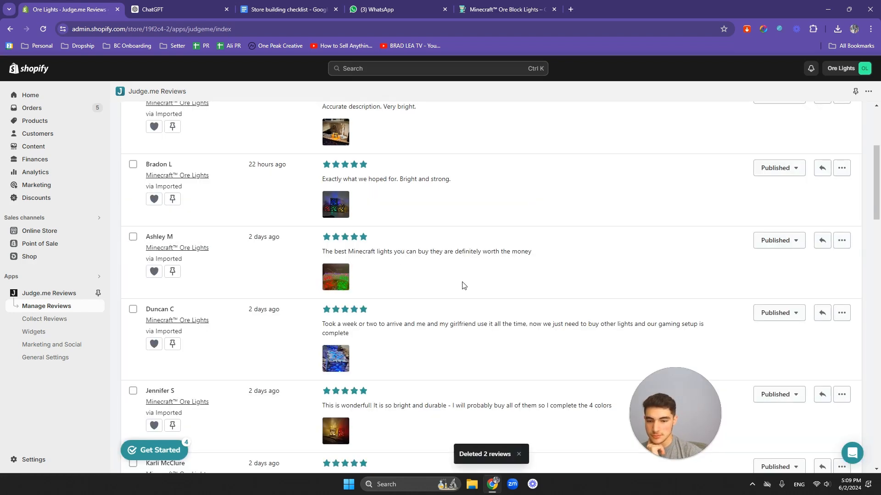
{"action": "scroll", "coordinate": [364, 291], "scroll_direction": "up", "scroll_amount": 3}
{"action": "scroll", "coordinate": [366, 251], "scroll_direction": "down", "scroll_amount": 9}
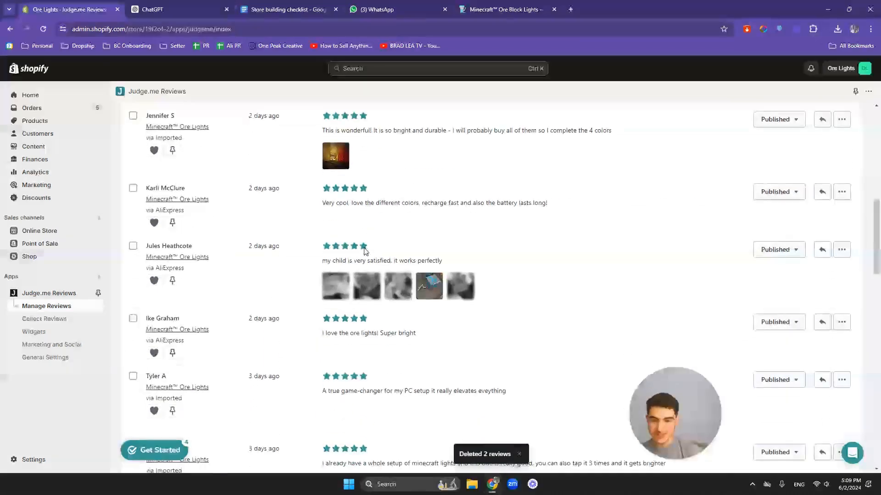
{"action": "scroll", "coordinate": [367, 250], "scroll_direction": "up", "scroll_amount": 9}
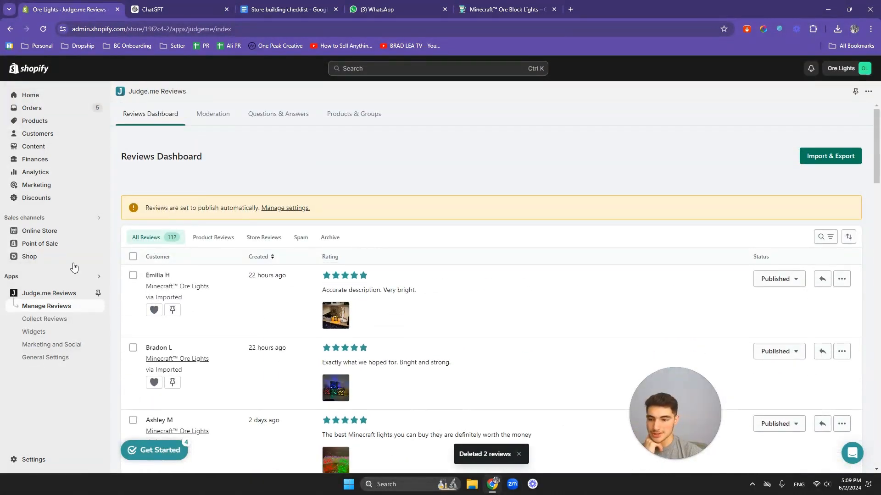
- Return to the Online Store themes and open the current Shrine lite theme for customizing
{"action": "left_click", "coordinate": [60, 242]}
{"action": "left_click", "coordinate": [53, 230]}
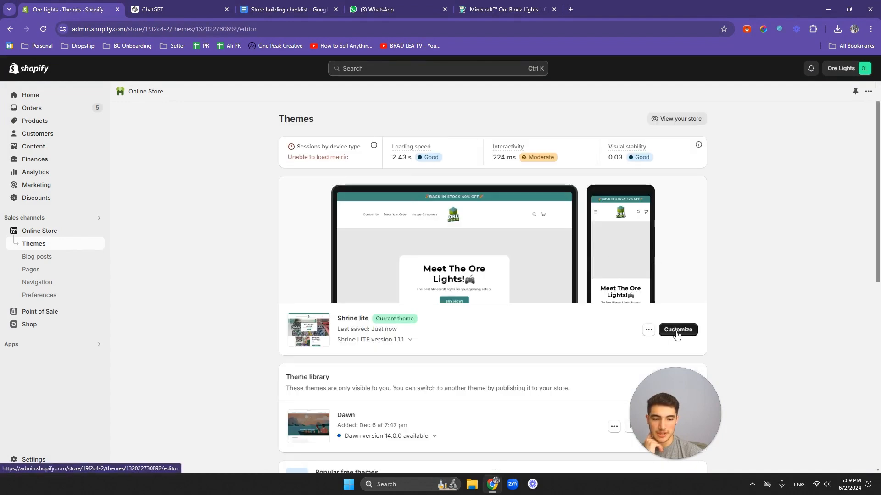
{"action": "left_click", "coordinate": [676, 330]}
- Examine the home page preview, covering the Review Widget's review order, the image-with-text sections and the opening slideshow
{"action": "scroll", "coordinate": [458, 224], "scroll_direction": "down", "scroll_amount": 4}
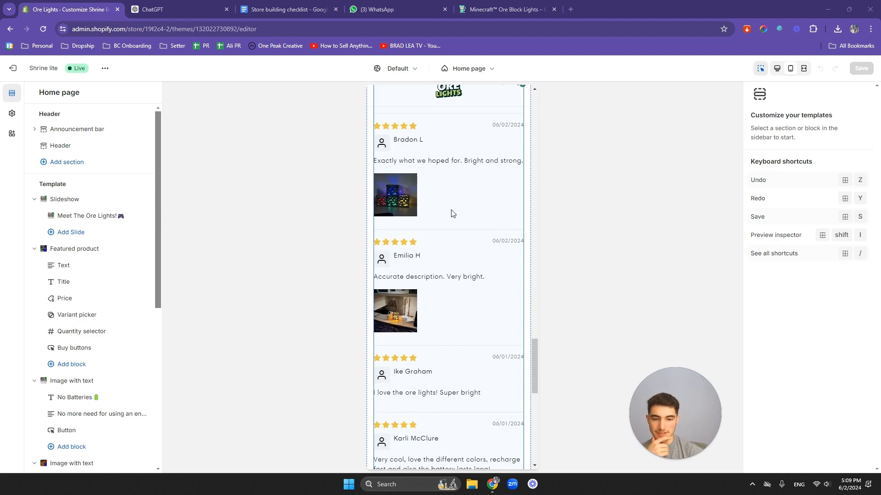
{"action": "scroll", "coordinate": [454, 222], "scroll_direction": "down", "scroll_amount": 1}
{"action": "scroll", "coordinate": [451, 236], "scroll_direction": "up", "scroll_amount": 6}
{"action": "scroll", "coordinate": [440, 234], "scroll_direction": "down", "scroll_amount": 5}
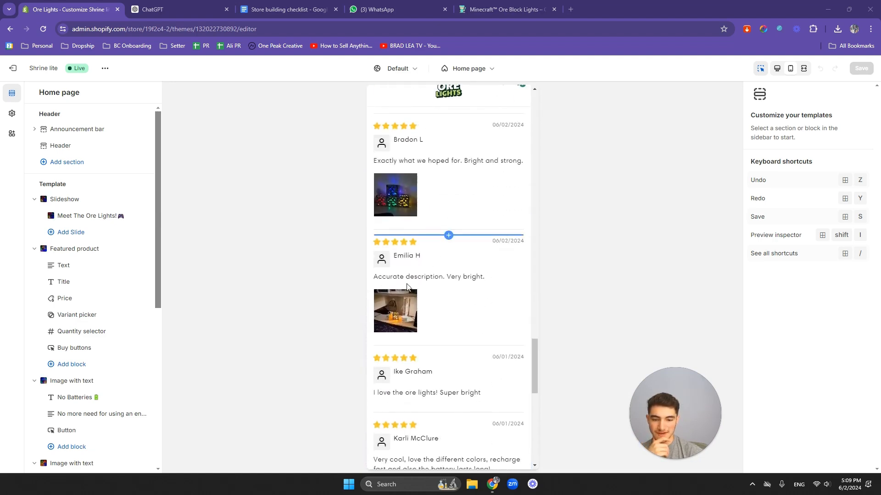
{"action": "scroll", "coordinate": [406, 286], "scroll_direction": "down", "scroll_amount": 8}
{"action": "scroll", "coordinate": [404, 206], "scroll_direction": "up", "scroll_amount": 9}
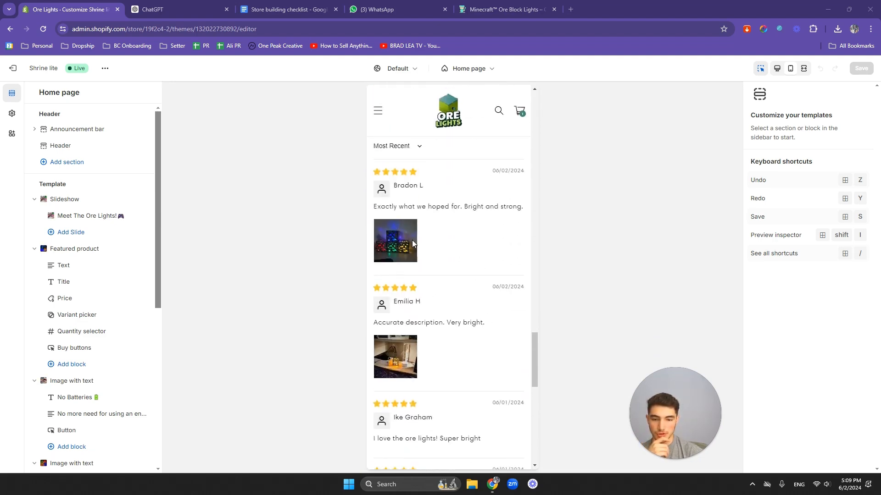
{"action": "scroll", "coordinate": [412, 244], "scroll_direction": "down", "scroll_amount": 2}
{"action": "scroll", "coordinate": [403, 243], "scroll_direction": "up", "scroll_amount": 7}
{"action": "scroll", "coordinate": [398, 244], "scroll_direction": "down", "scroll_amount": 4}
{"action": "scroll", "coordinate": [409, 245], "scroll_direction": "up", "scroll_amount": 9}
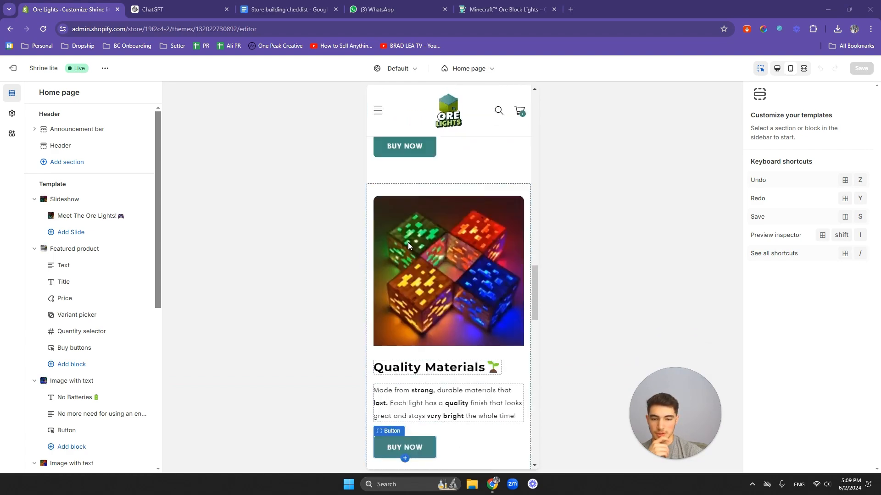
{"action": "scroll", "coordinate": [408, 245], "scroll_direction": "up", "scroll_amount": 15}
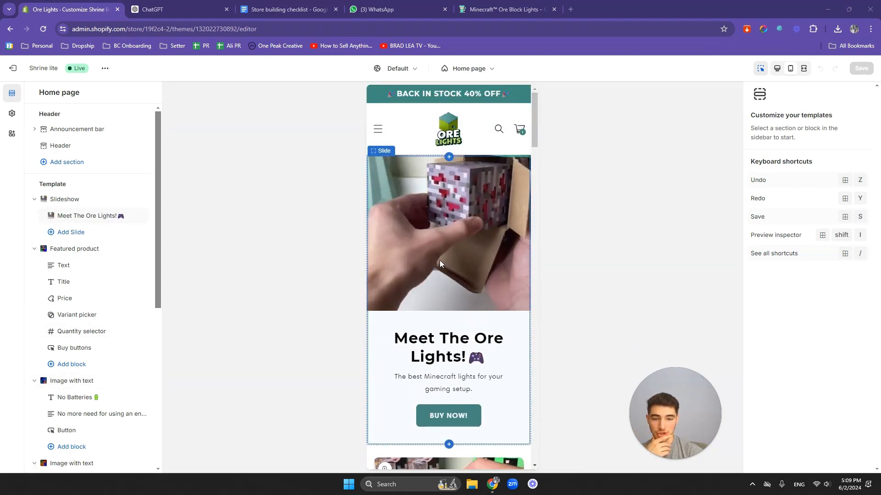
{"action": "scroll", "coordinate": [433, 248], "scroll_direction": "down", "scroll_amount": 8}
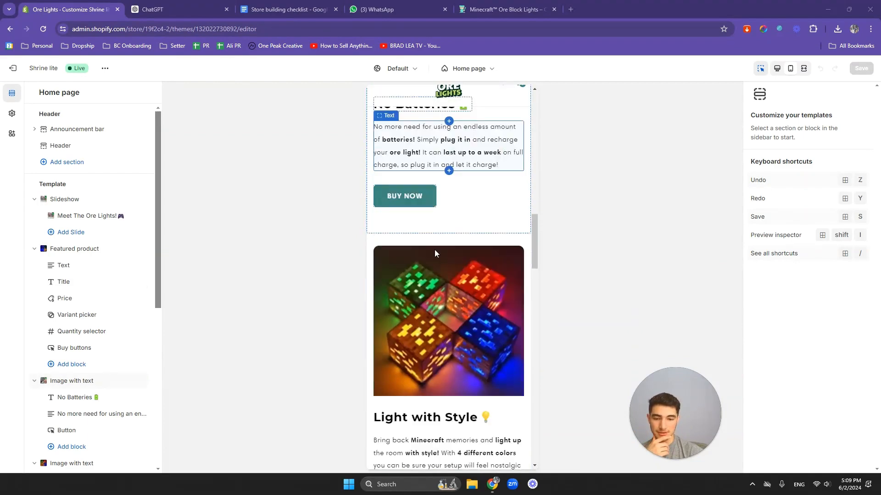
{"action": "scroll", "coordinate": [435, 251], "scroll_direction": "up", "scroll_amount": 8}
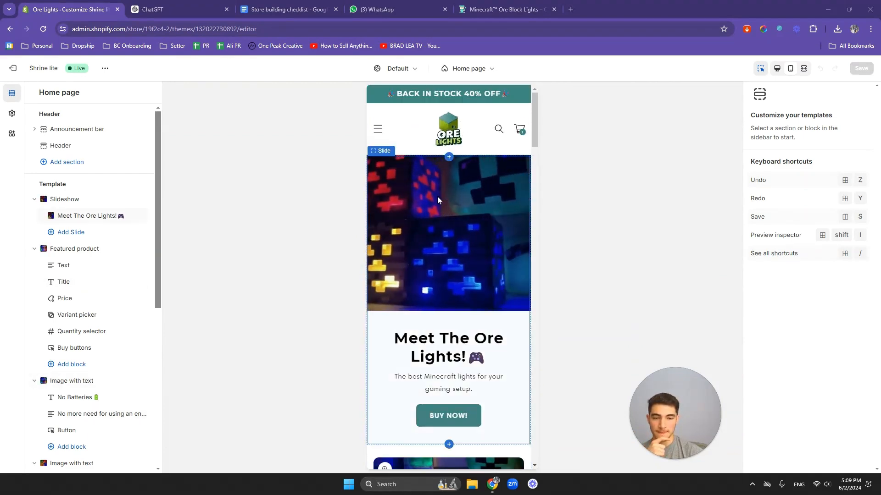
- Read through the Store building checklist in Google Docs down to its product-switching tasks, and return to the Shopify theme editor
{"action": "left_click", "coordinate": [289, 9]}
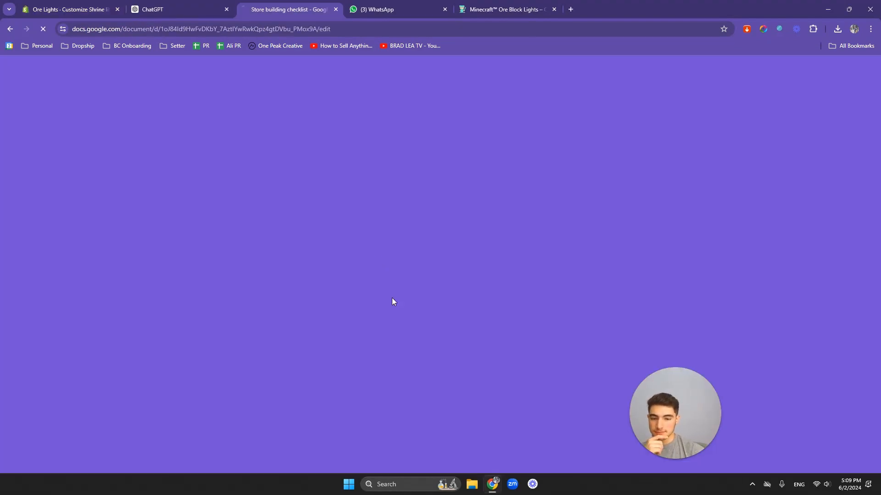
{"action": "scroll", "coordinate": [370, 290], "scroll_direction": "down", "scroll_amount": 10}
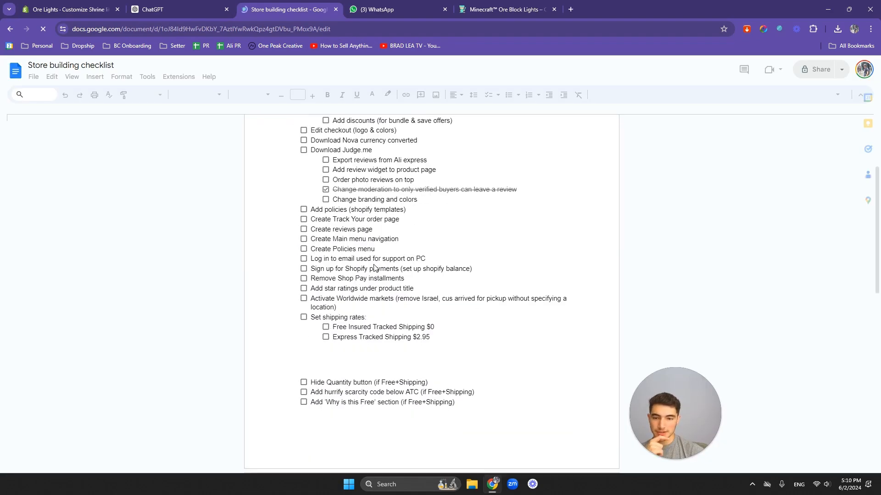
{"action": "scroll", "coordinate": [371, 269], "scroll_direction": "down", "scroll_amount": 4}
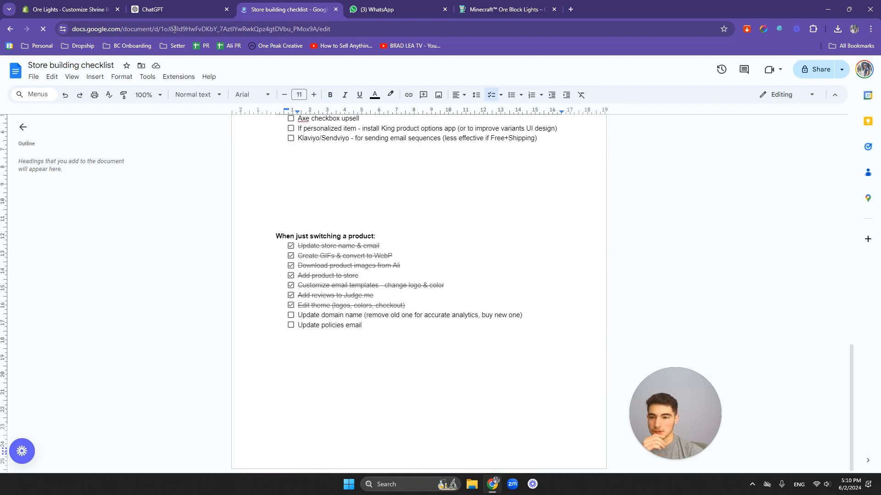
{"action": "left_click", "coordinate": [69, 10]}
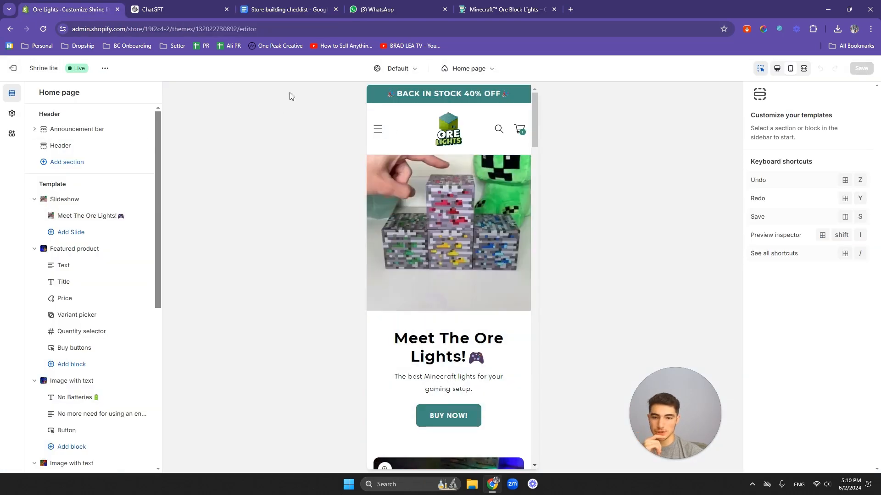
- Follow the "Meet The Ore Lights!" slide's Buy Now link in the preview to open the Default product template
{"action": "scroll", "coordinate": [444, 279], "scroll_direction": "down", "scroll_amount": 3}
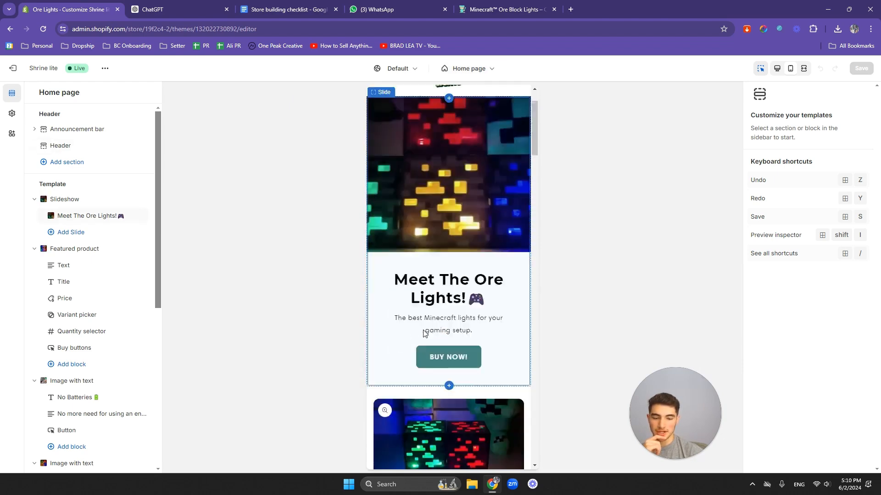
{"action": "left_click", "coordinate": [444, 279]}
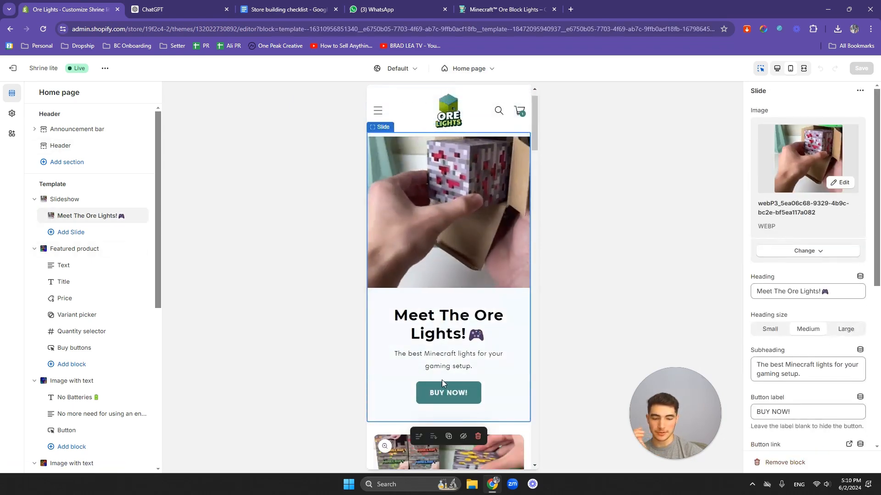
{"action": "left_click", "coordinate": [446, 391]}
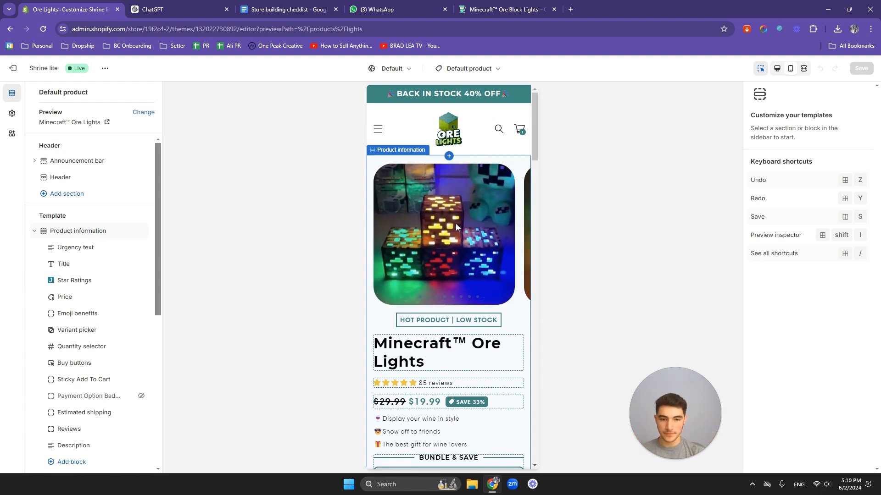
- Set the mobile media corner radius of the Product information section to 16 px and check the rounded product image in the preview
{"action": "scroll", "coordinate": [455, 223], "scroll_direction": "down", "scroll_amount": 2}
{"action": "scroll", "coordinate": [453, 227], "scroll_direction": "up", "scroll_amount": 3}
{"action": "left_click", "coordinate": [465, 243]}
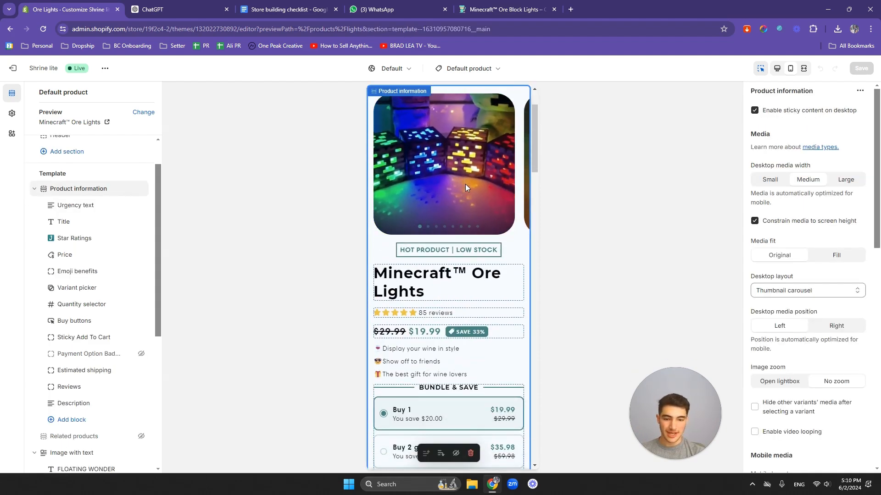
{"action": "scroll", "coordinate": [827, 241], "scroll_direction": "down", "scroll_amount": 5}
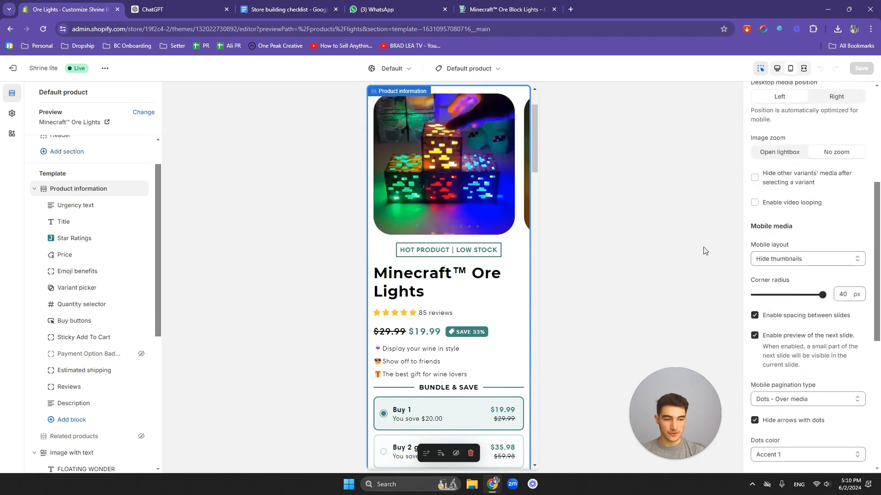
{"action": "left_click_drag", "start_coordinate": [642, 438], "coordinate": [202, 423]}
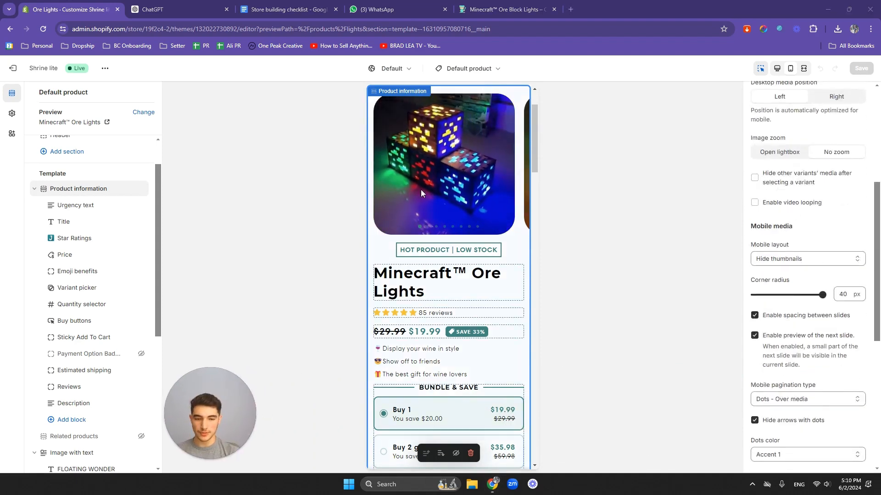
{"action": "scroll", "coordinate": [420, 189], "scroll_direction": "up", "scroll_amount": 1}
{"action": "scroll", "coordinate": [546, 237], "scroll_direction": "down", "scroll_amount": 1}
{"action": "scroll", "coordinate": [807, 238], "scroll_direction": "down", "scroll_amount": 3}
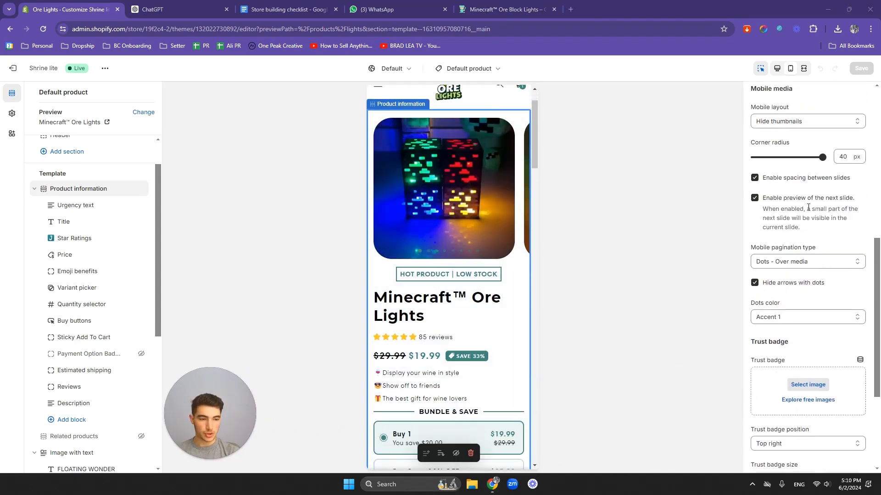
{"action": "left_click_drag", "start_coordinate": [822, 157], "coordinate": [795, 157]}
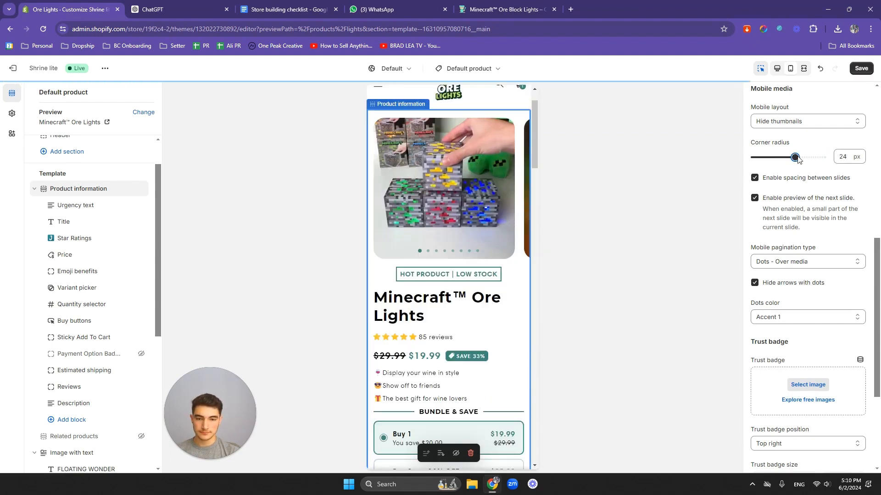
{"action": "left_click_drag", "start_coordinate": [795, 156], "coordinate": [781, 157]}
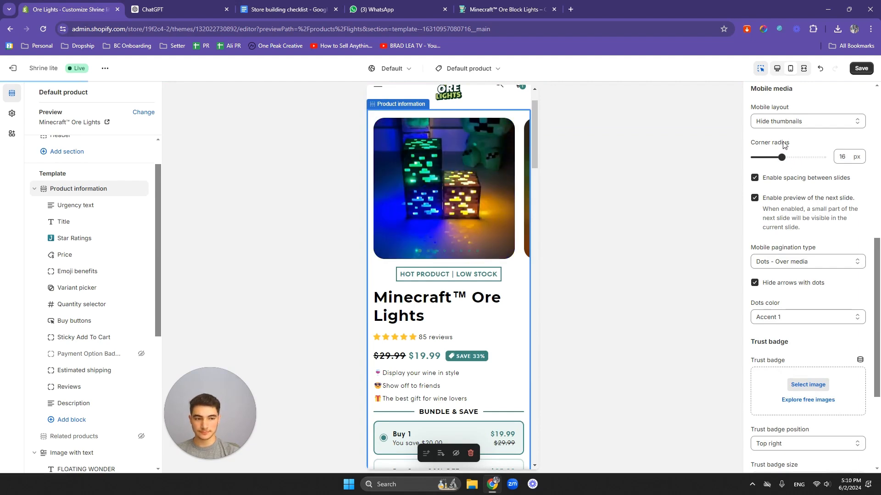
{"action": "scroll", "coordinate": [474, 258], "scroll_direction": "up", "scroll_amount": 1}
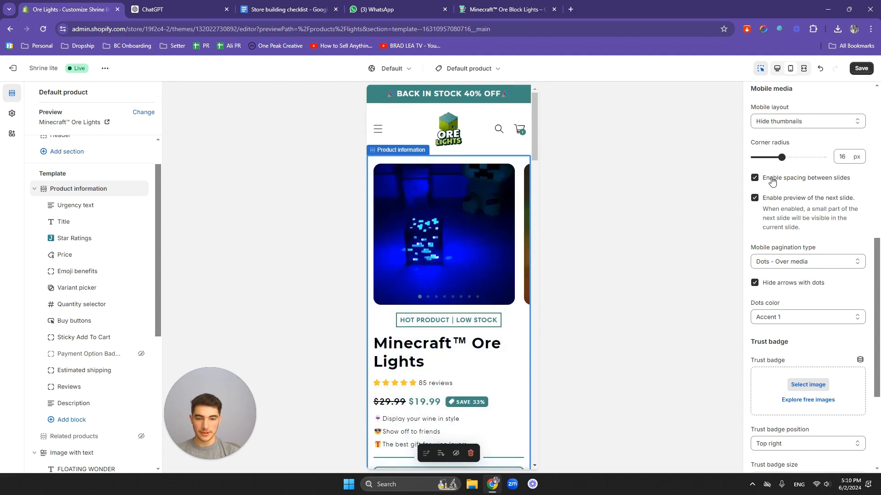
- Remove the Urgency text block from the Product information section of the Default product template
{"action": "scroll", "coordinate": [444, 250], "scroll_direction": "down", "scroll_amount": 1}
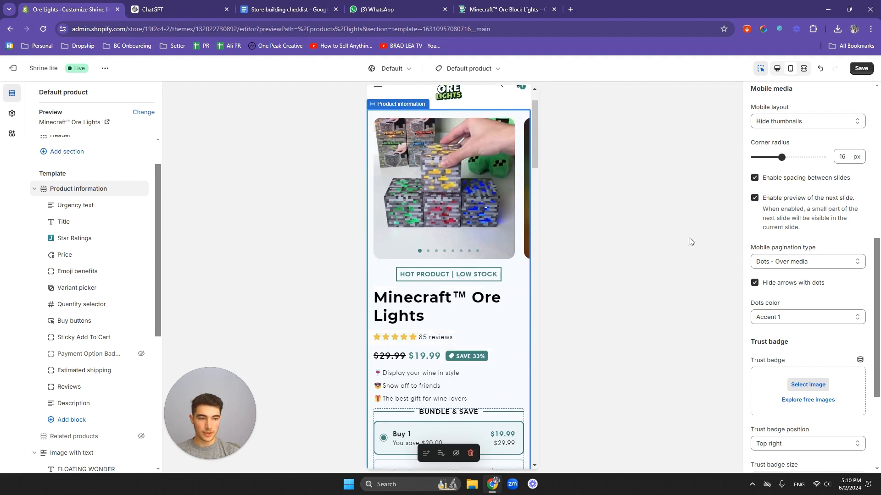
{"action": "scroll", "coordinate": [785, 288], "scroll_direction": "down", "scroll_amount": 4}
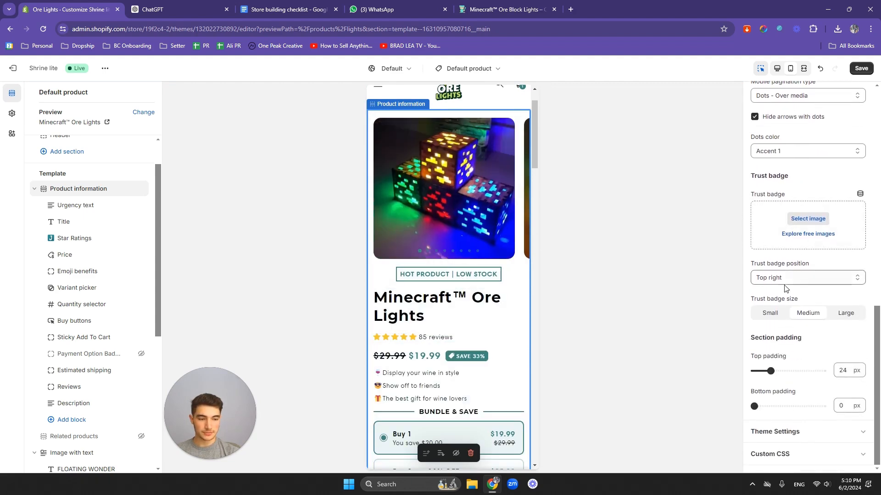
{"action": "scroll", "coordinate": [785, 288], "scroll_direction": "up", "scroll_amount": 10}
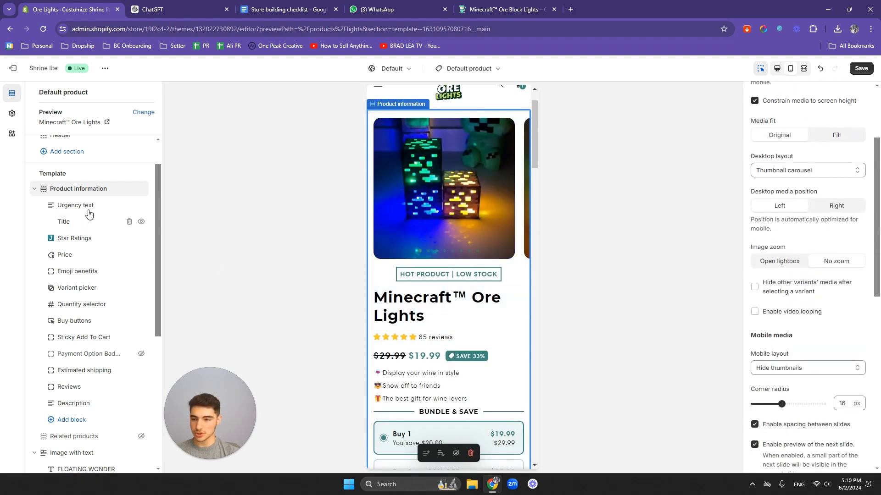
{"action": "left_click", "coordinate": [129, 205]}
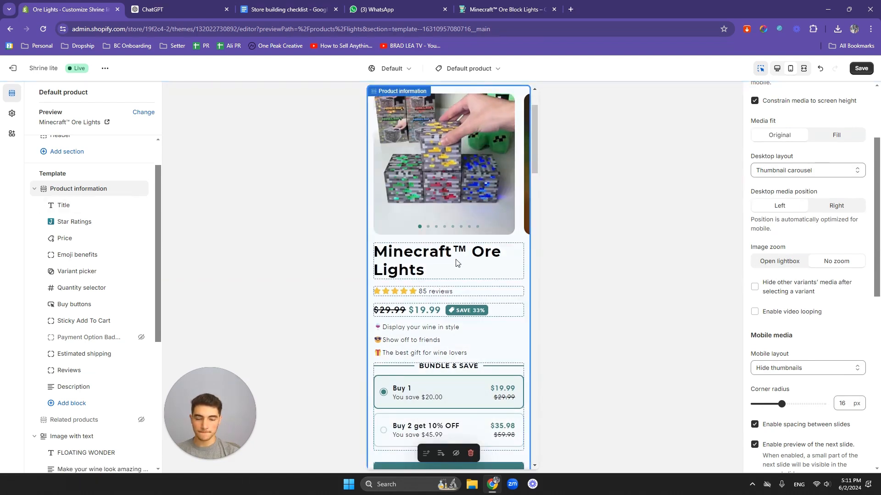
- Try the Small size for the product page's Title block and switch it back to Medium
{"action": "left_click", "coordinate": [462, 269]}
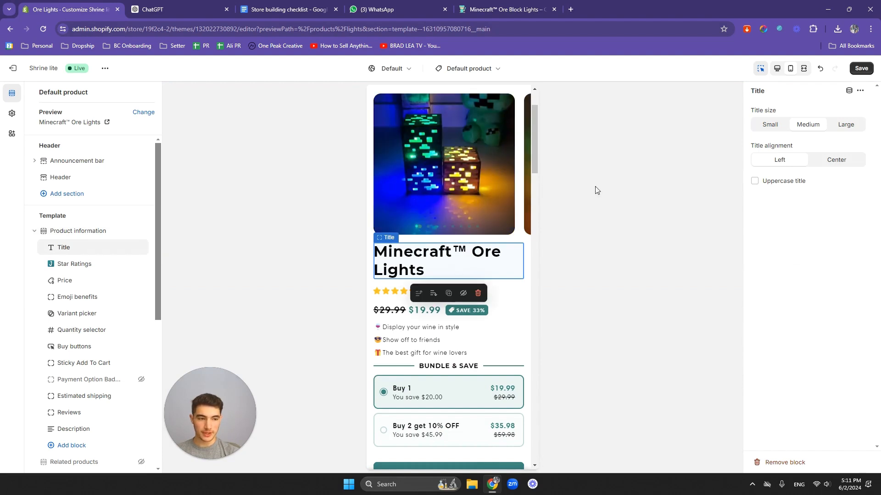
{"action": "left_click", "coordinate": [768, 129]}
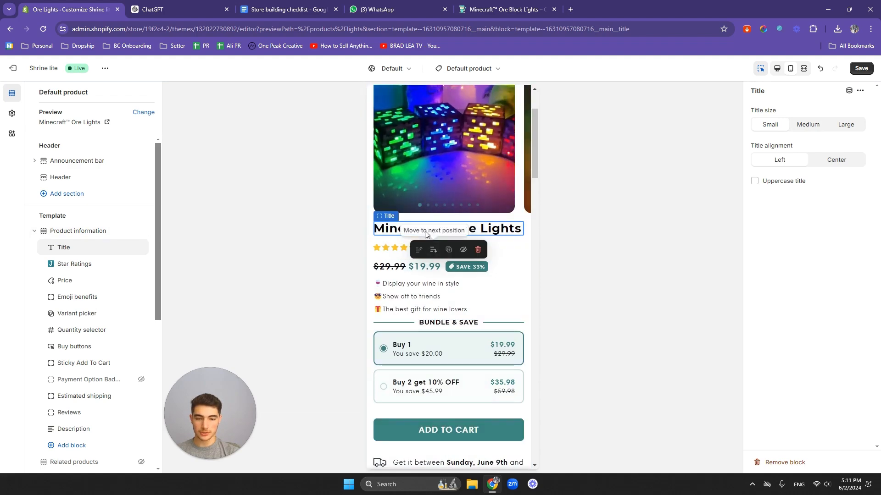
{"action": "left_click", "coordinate": [814, 132]}
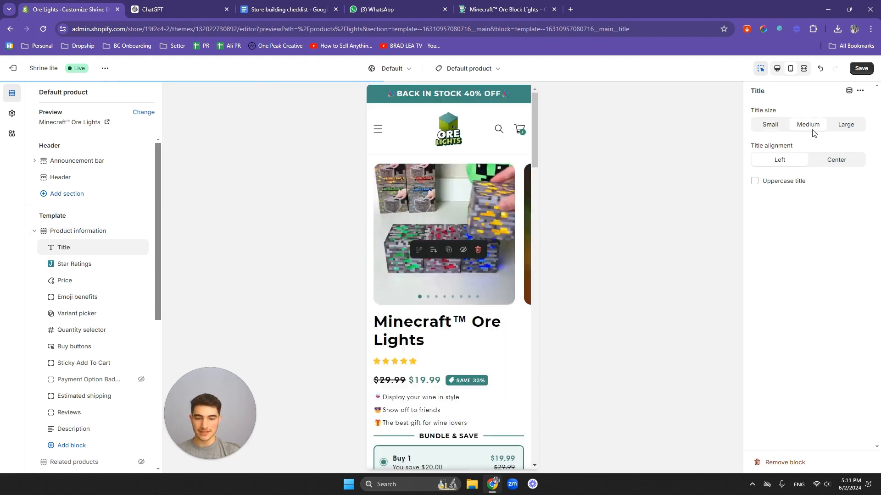
- Examine the product title on the Ore Block Lights reference store page and return to the theme editor
{"action": "left_click", "coordinate": [505, 9]}
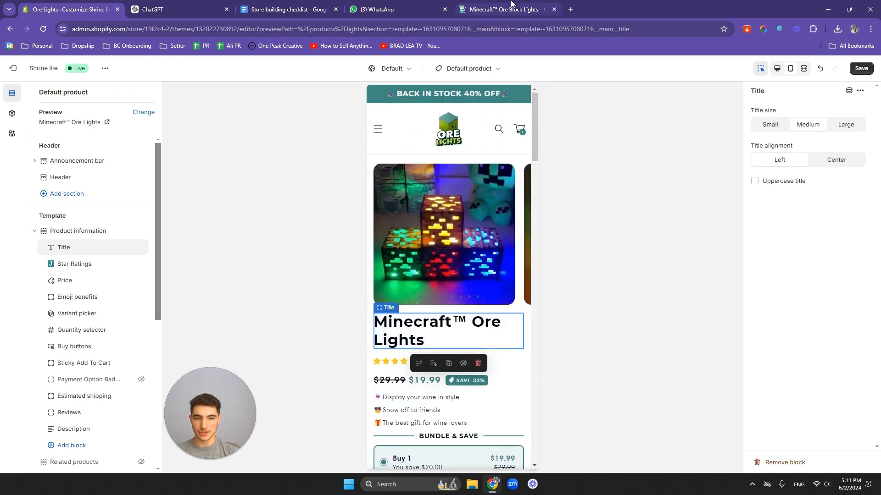
{"action": "scroll", "coordinate": [404, 232], "scroll_direction": "up", "scroll_amount": 8}
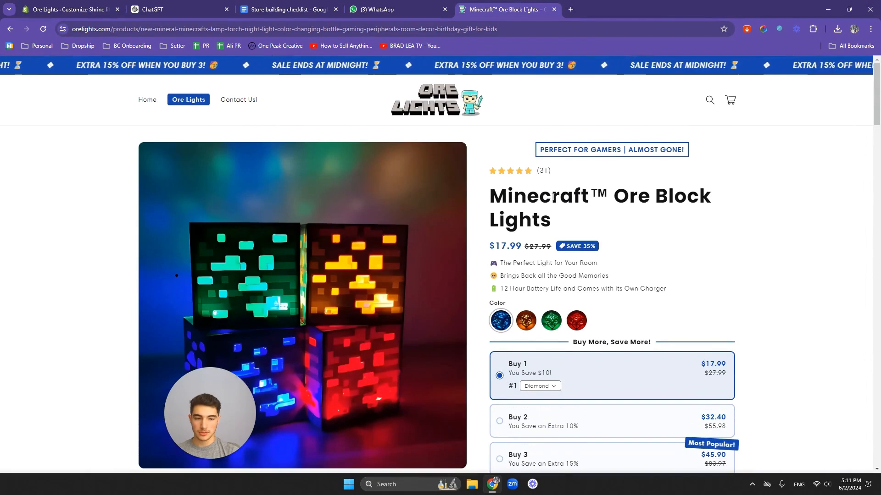
{"action": "scroll", "coordinate": [523, 215], "scroll_direction": "down", "scroll_amount": 5}
{"action": "left_click", "coordinate": [92, 7]}
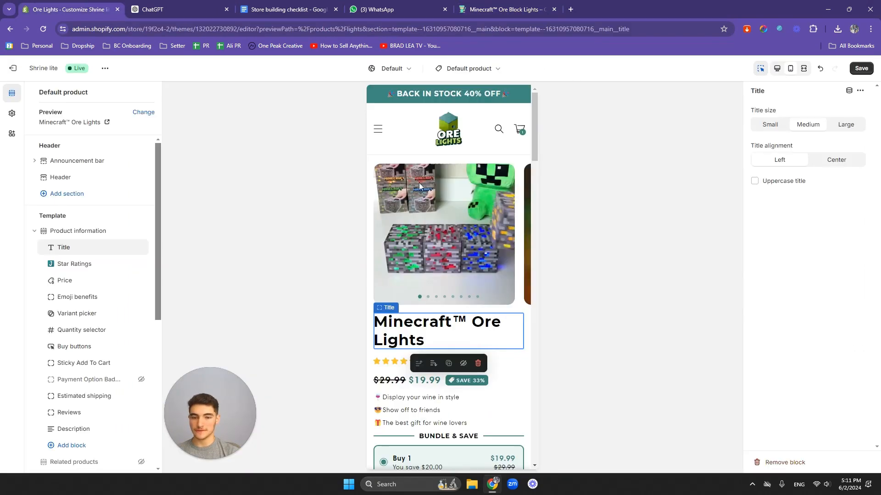
- Compare the Title block's Small size with Medium once more in the mobile preview, leaving it at Medium
{"action": "left_click", "coordinate": [773, 125]}
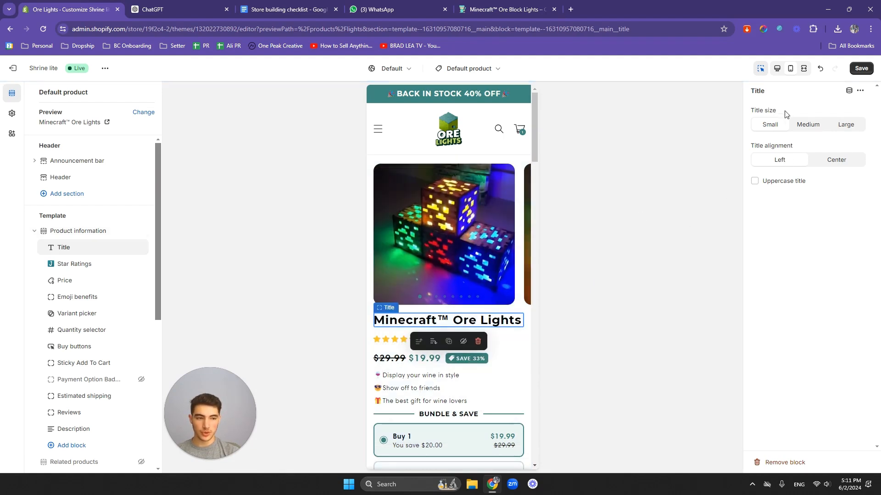
{"action": "left_click", "coordinate": [799, 126]}
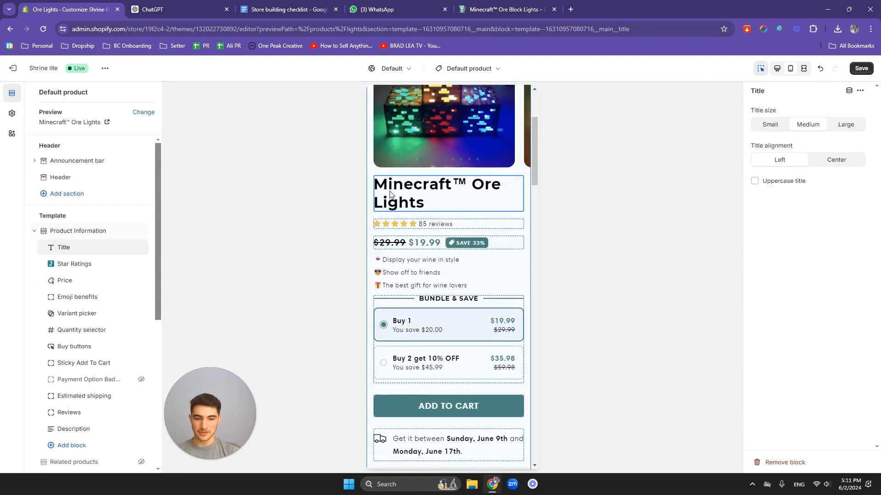
{"action": "scroll", "coordinate": [403, 197], "scroll_direction": "down", "scroll_amount": 2}
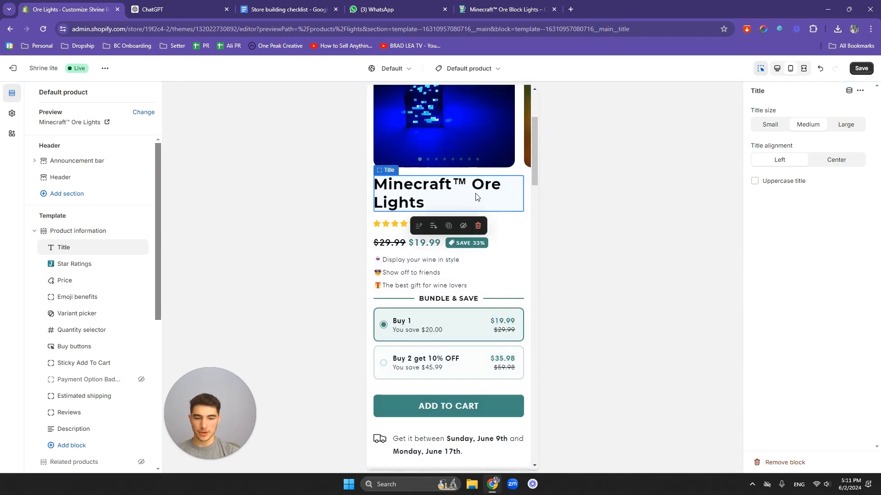
{"action": "scroll", "coordinate": [456, 204], "scroll_direction": "up", "scroll_amount": 2}
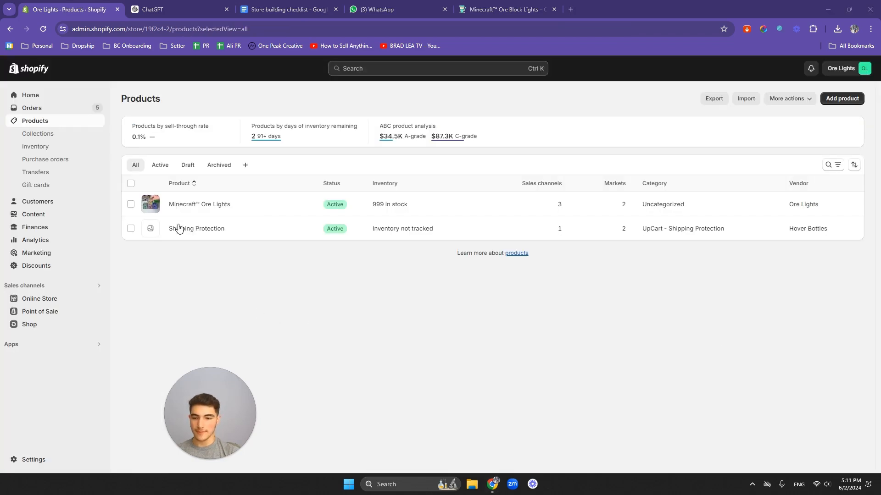
- Rename the Minecraft™ Ore Lights product to "The Minecraft™ Ore Lights" in the store's product list and save it
{"action": "left_click", "coordinate": [191, 207]}
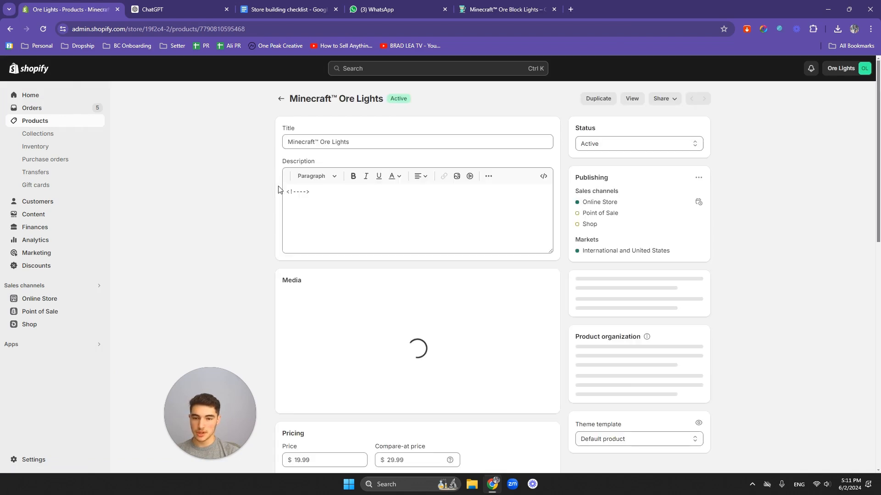
{"action": "left_click", "coordinate": [289, 141]}
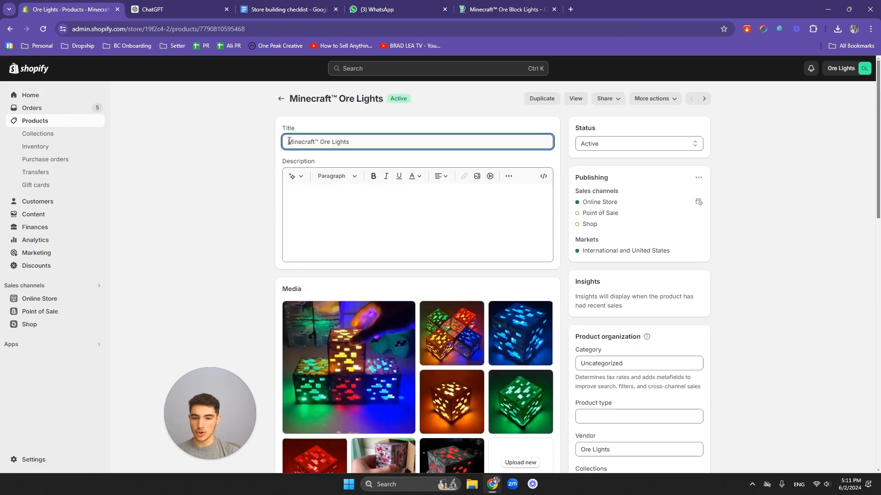
{"action": "type", "text": "The"}
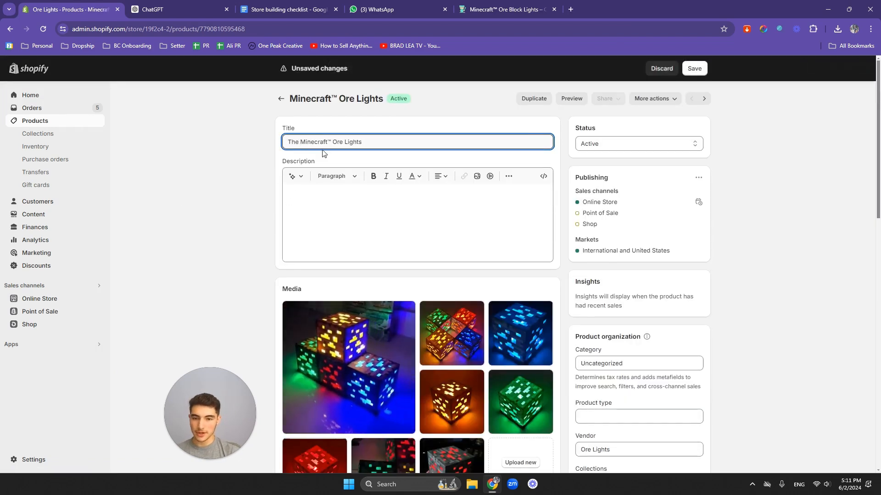
{"action": "left_click", "coordinate": [200, 167]}
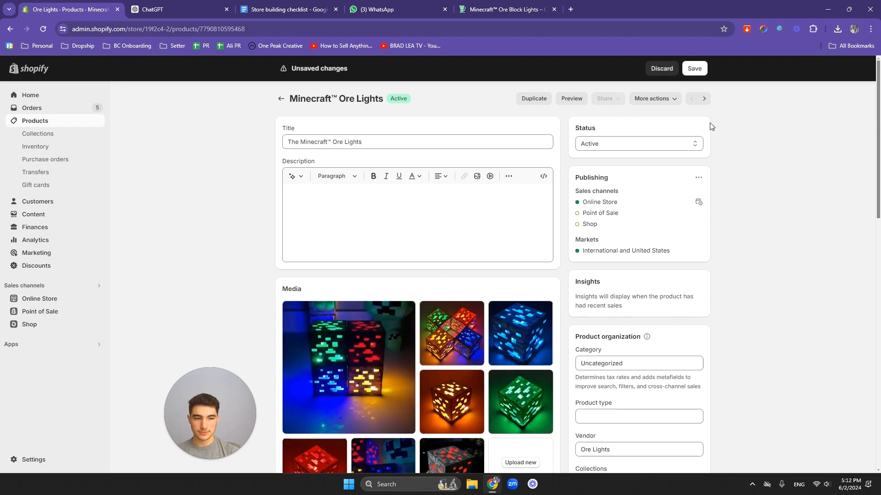
{"action": "left_click", "coordinate": [694, 68]}
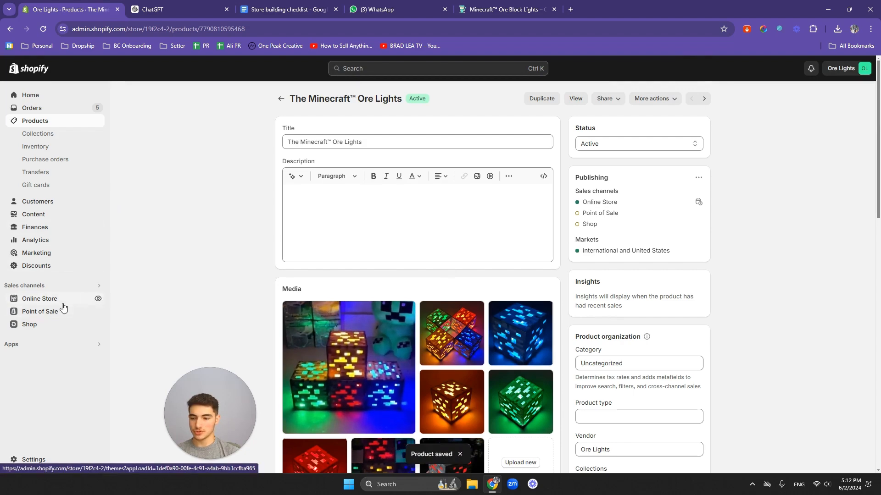
- Reopen the Shrine lite theme customizer on the Default product template and select the Title block in the preview
{"action": "left_click", "coordinate": [39, 299]}
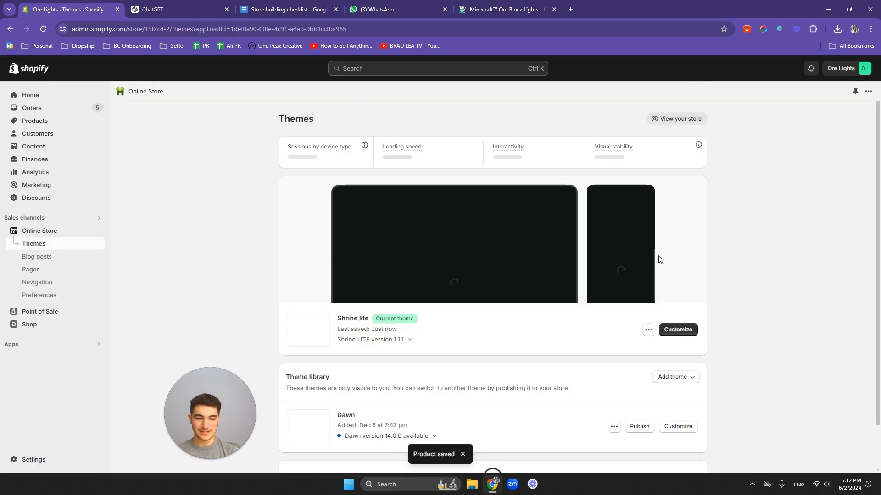
{"action": "left_click", "coordinate": [620, 302]}
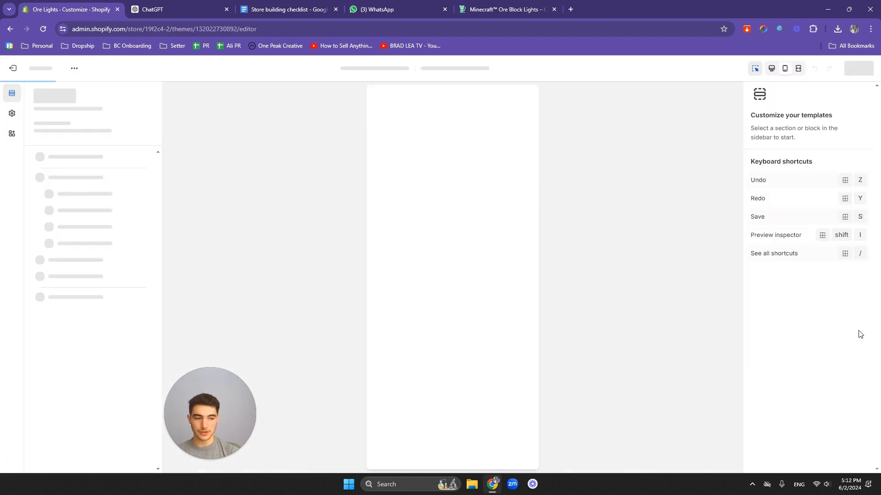
{"action": "scroll", "coordinate": [488, 218], "scroll_direction": "down", "scroll_amount": 2}
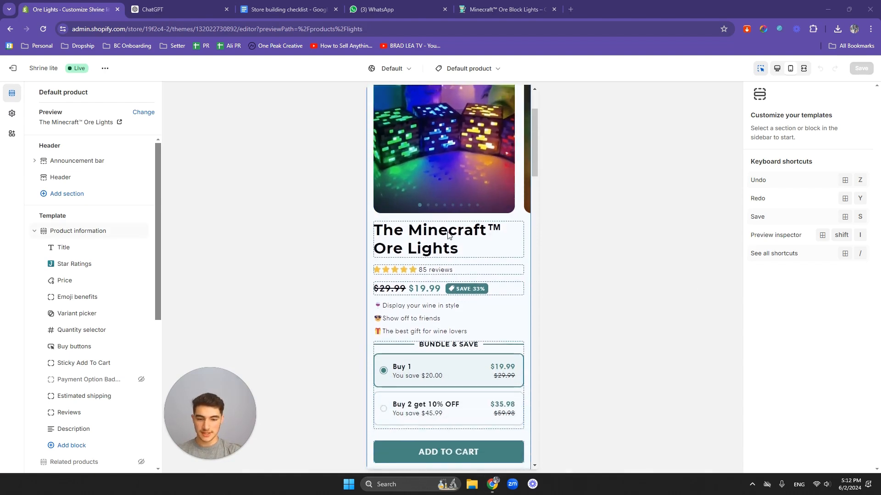
{"action": "left_click", "coordinate": [485, 255]}
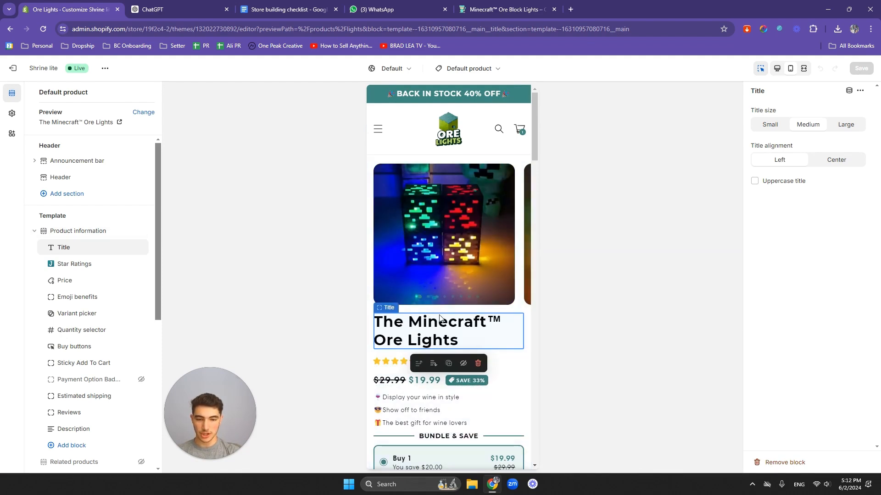
- Check the Star Ratings block's settings and review the product page preview around it
{"action": "scroll", "coordinate": [444, 271], "scroll_direction": "down", "scroll_amount": 2}
{"action": "left_click", "coordinate": [444, 271]}
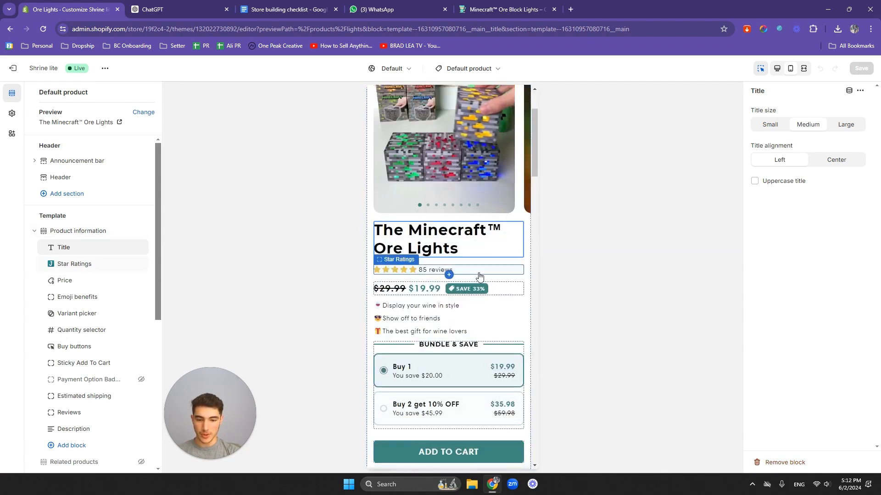
{"action": "scroll", "coordinate": [444, 272], "scroll_direction": "down", "scroll_amount": 5}
{"action": "scroll", "coordinate": [460, 281], "scroll_direction": "up", "scroll_amount": 6}
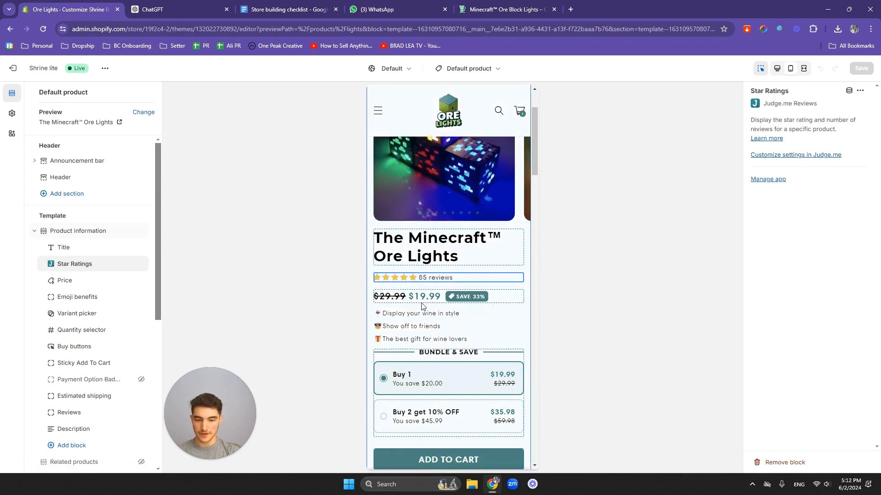
- Try the "Price first" layout on the Price block and switch back to "Compare price first"
{"action": "left_click", "coordinate": [419, 302]}
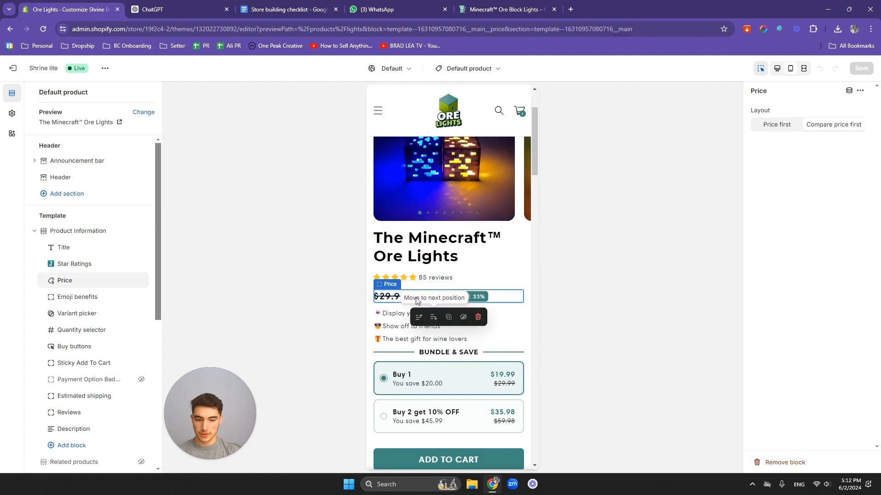
{"action": "left_click", "coordinate": [794, 127]}
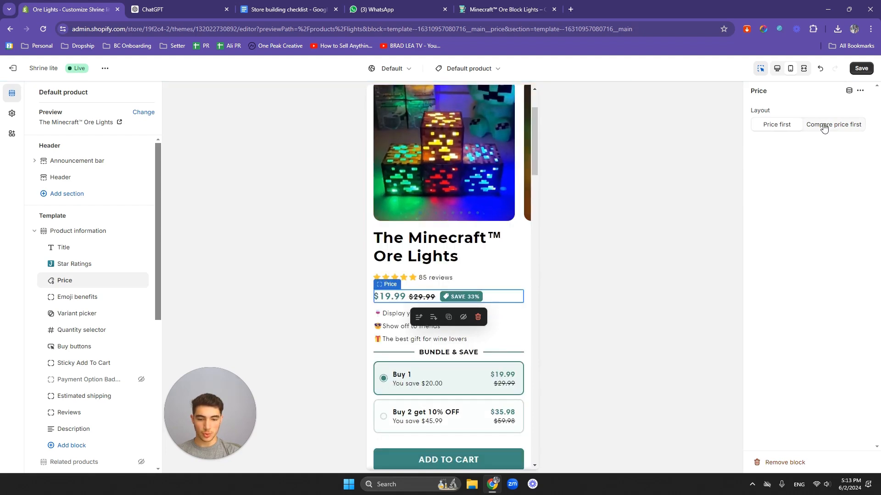
{"action": "left_click", "coordinate": [823, 126]}
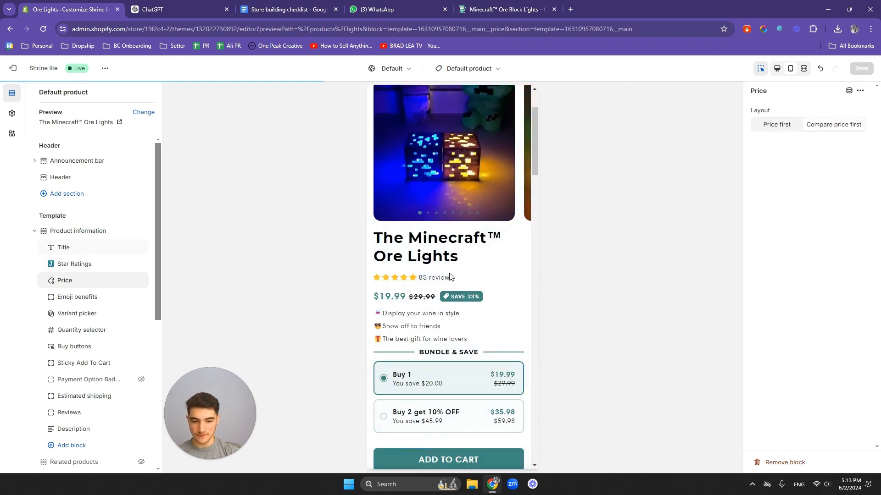
- Open the Emoji benefits block's settings and review the benefit lines on the reference Minecraft™ Ore Block Lights product page
{"action": "scroll", "coordinate": [449, 278], "scroll_direction": "down", "scroll_amount": 3}
{"action": "left_click", "coordinate": [474, 203]}
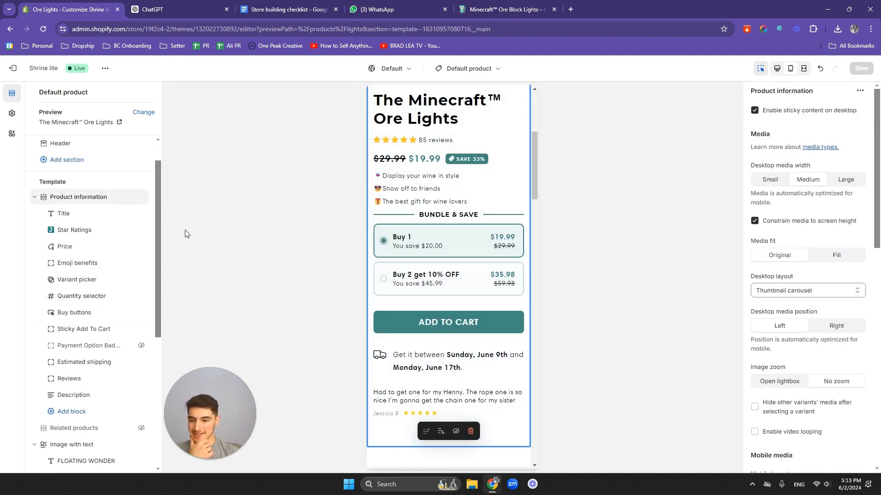
{"action": "left_click", "coordinate": [93, 270]}
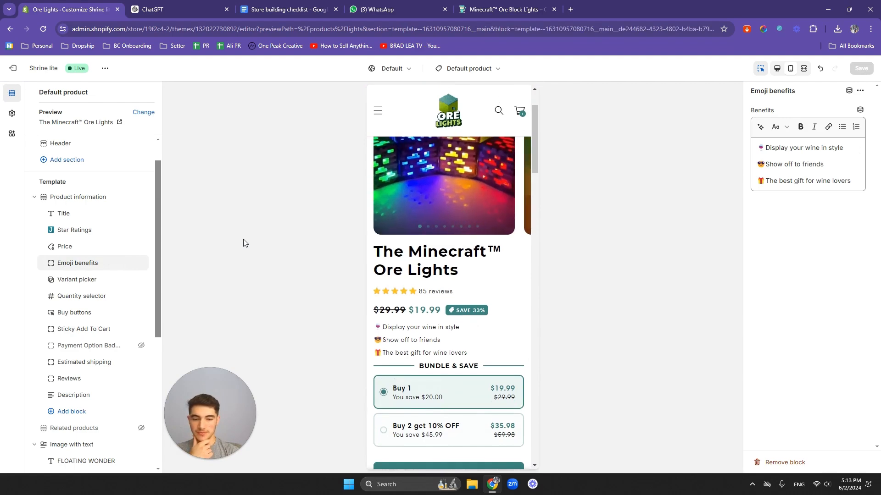
{"action": "left_click", "coordinate": [504, 9]}
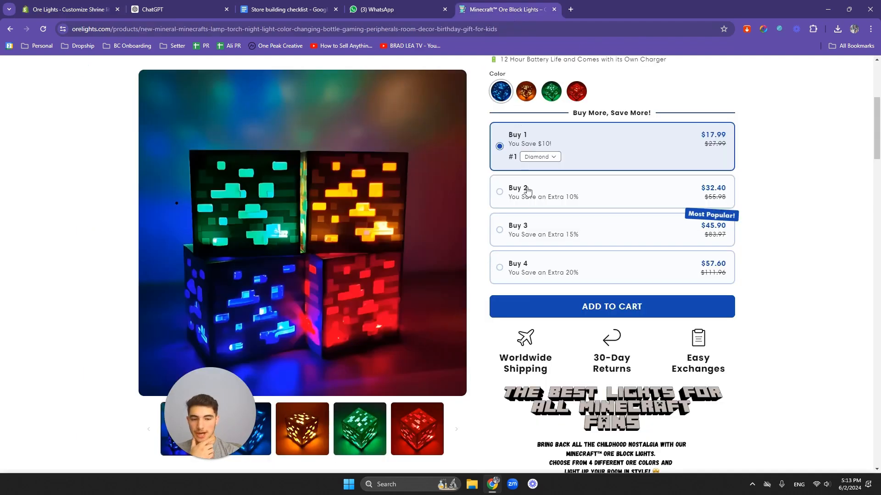
{"action": "scroll", "coordinate": [529, 202], "scroll_direction": "up", "scroll_amount": 4}
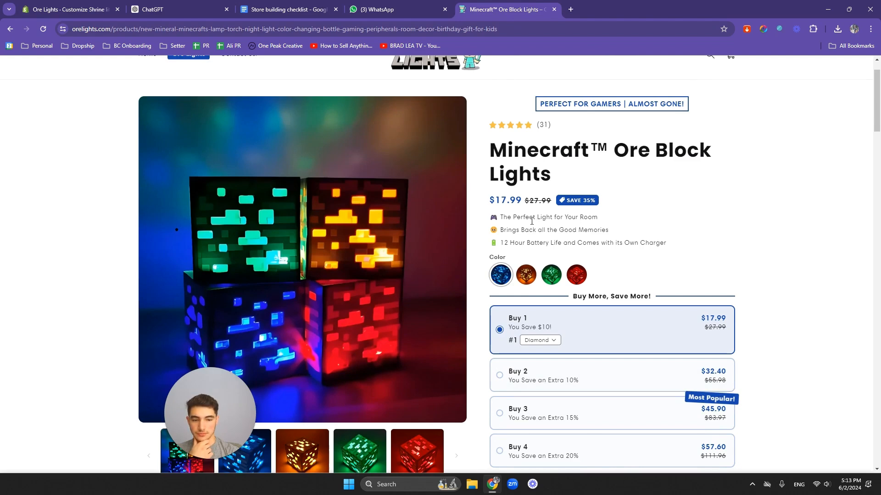
{"action": "left_click", "coordinate": [68, 9]}
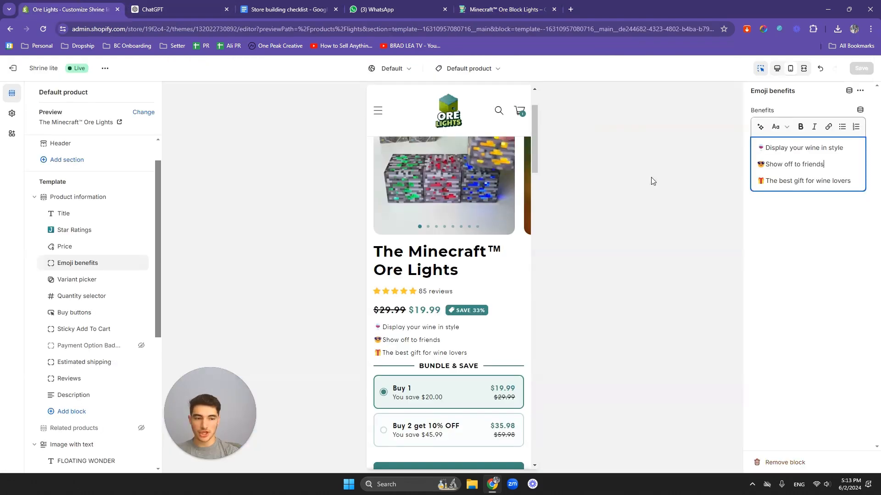
- Replace the first line of the Emoji benefits block with "The perfect light for your setup"
{"action": "triple_click", "coordinate": [786, 149]}
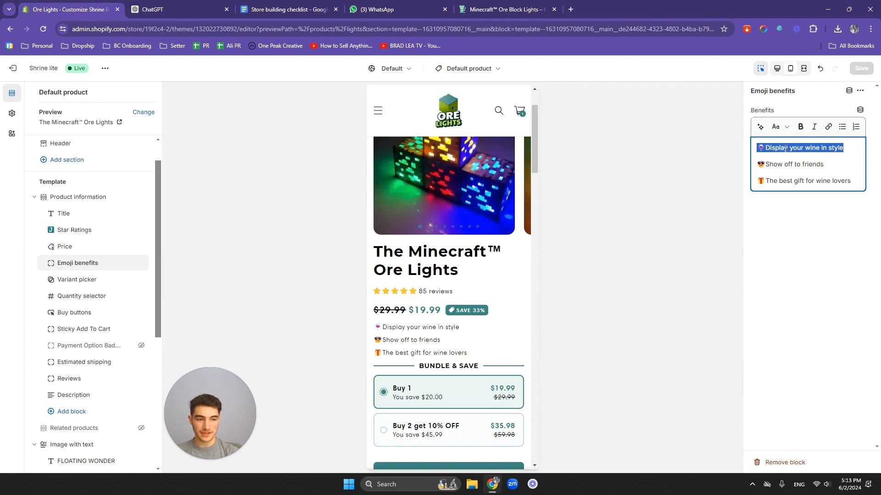
{"action": "type", "text": "The "}
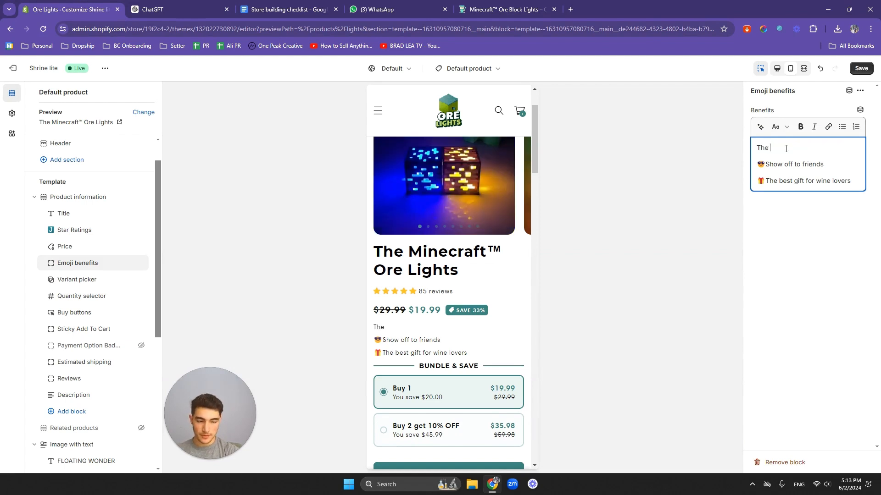
{"action": "type", "text": "perfec"}
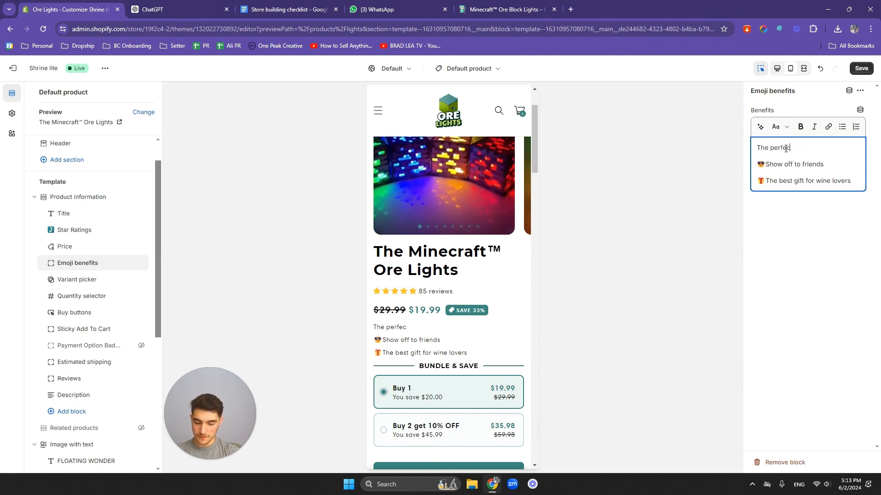
{"action": "type", "text": "t light"}
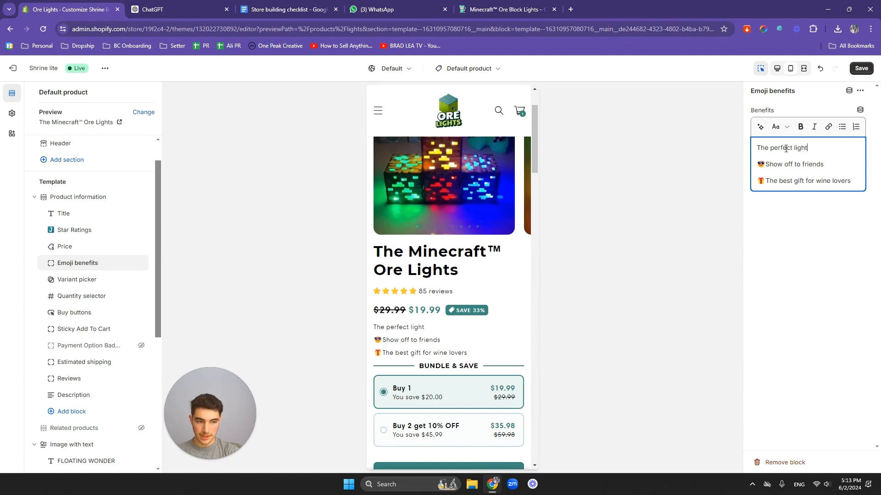
{"action": "type", "text": " for your "}
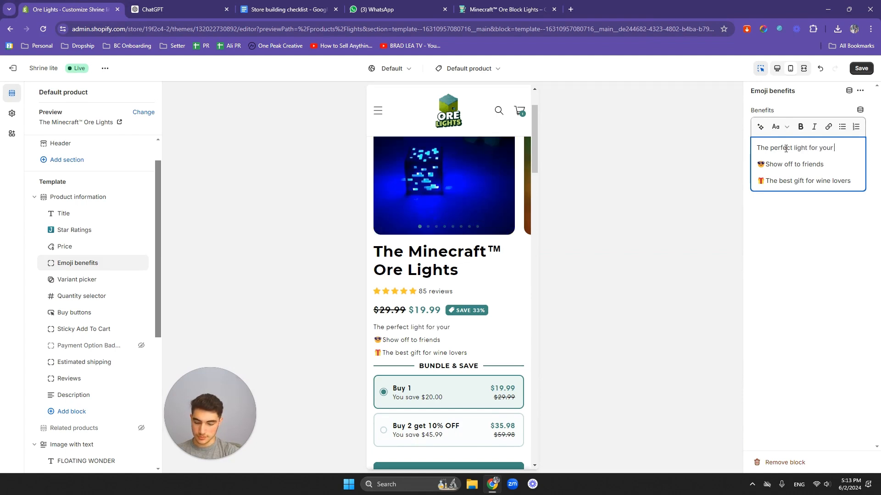
{"action": "type", "text": "setup"}
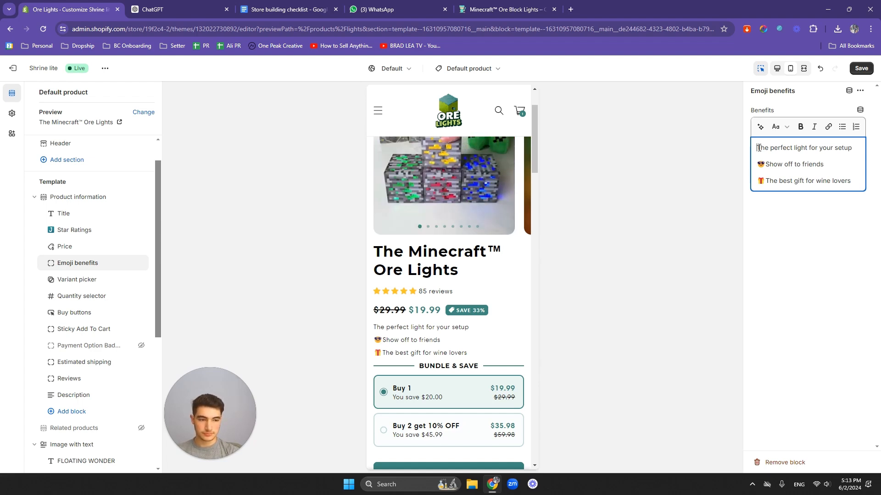
- Insert a video game controller emoji at the start of the first benefit line
{"action": "key", "text": "super+period"}
{"action": "left_click", "coordinate": [751, 181]}
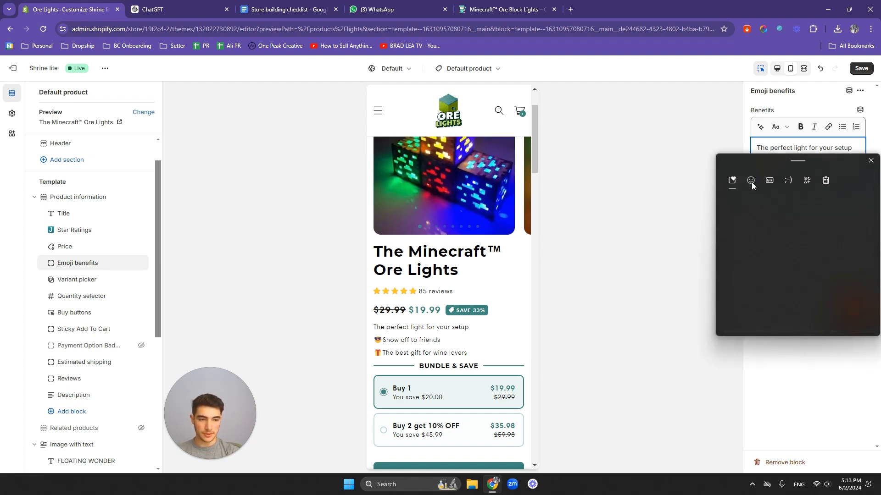
{"action": "left_click", "coordinate": [754, 181]}
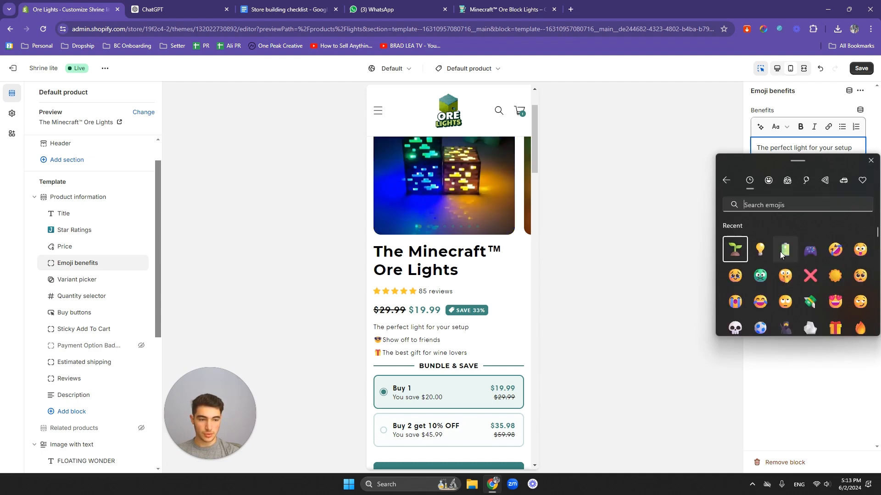
{"action": "left_click", "coordinate": [810, 250]}
{"action": "left_click", "coordinate": [870, 160]}
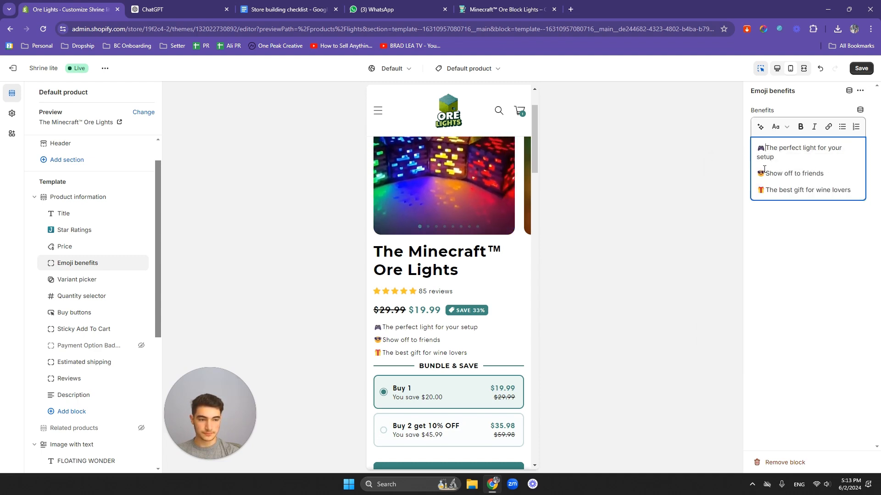
- Consult the reference product page and replace the second benefit line with "Bring back the good memories"
{"action": "left_click", "coordinate": [461, 6]}
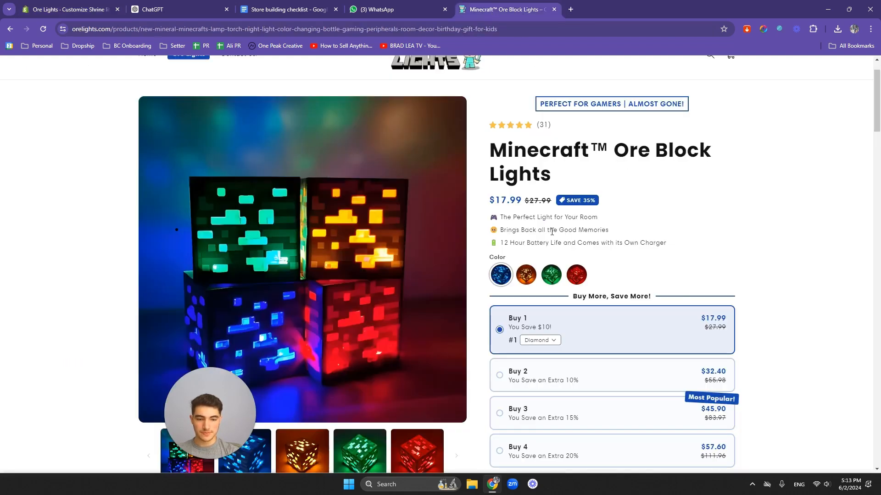
{"action": "left_click", "coordinate": [70, 11]}
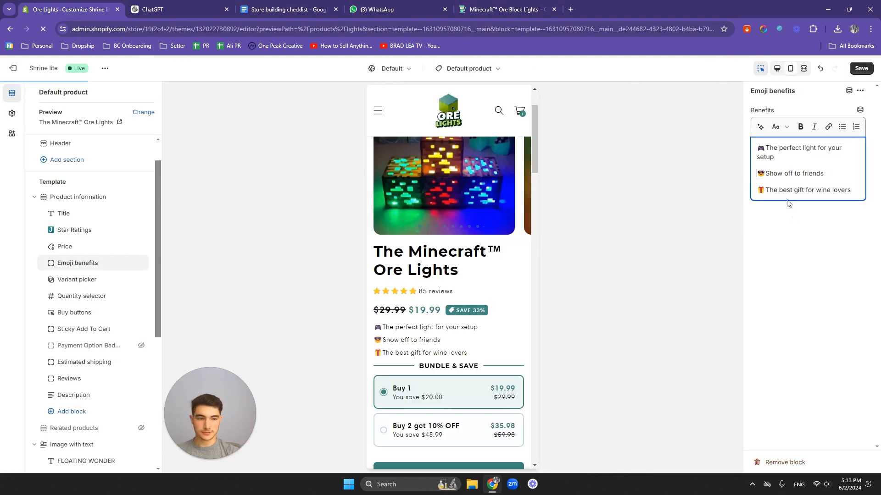
{"action": "triple_click", "coordinate": [784, 175]}
{"action": "type", "text": "B"}
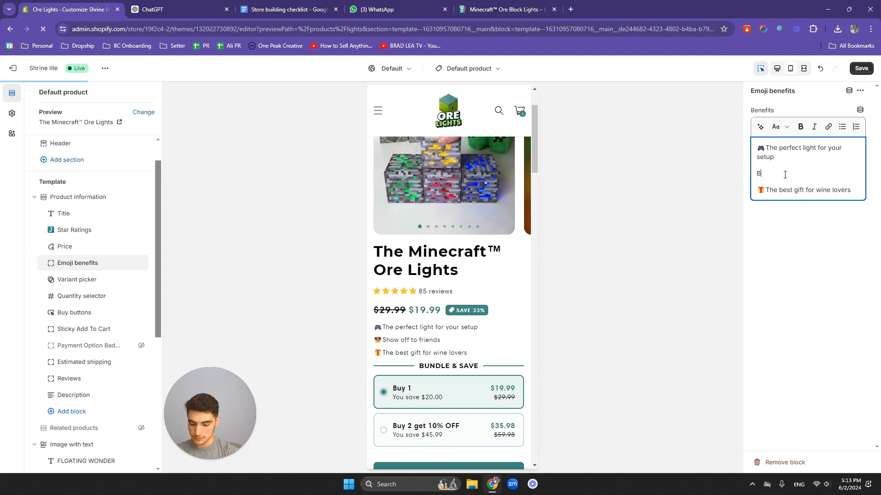
{"action": "type", "text": "ring back the goo"}
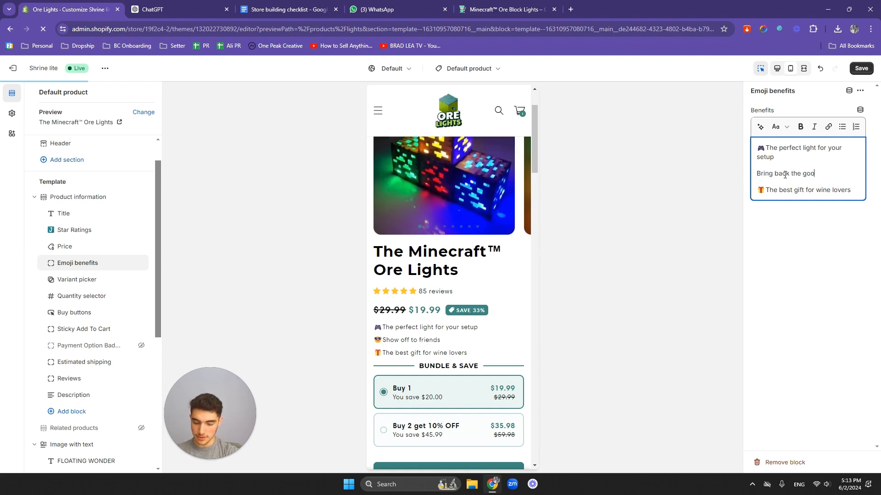
{"action": "type", "text": "d memories"}
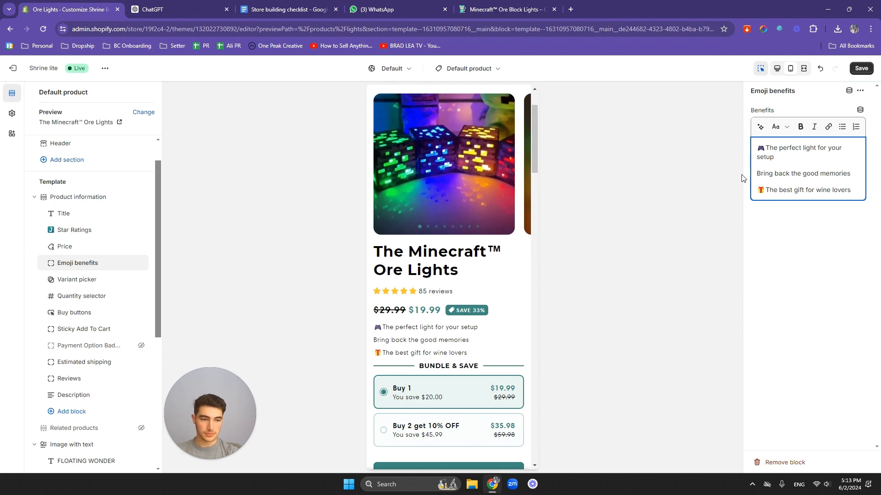
- Insert a teary-eyed face emoji at the start of the second benefit line
{"action": "left_click", "coordinate": [756, 174]}
{"action": "key", "text": "super+v"}
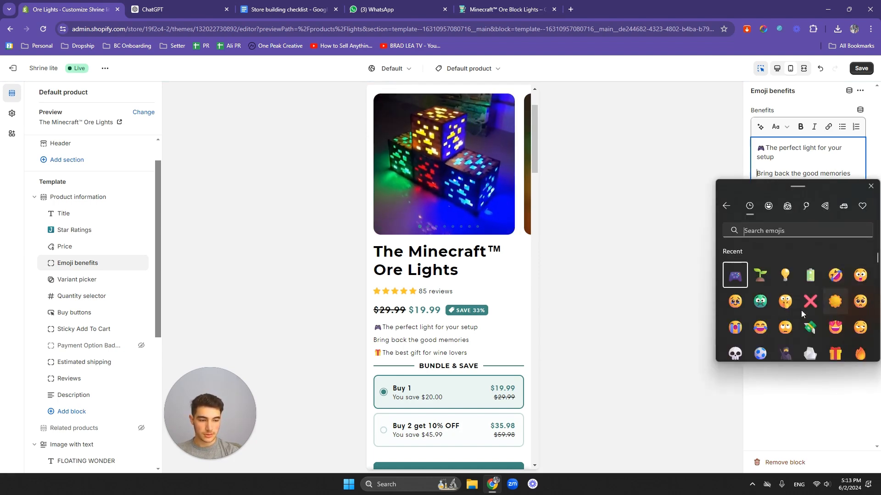
{"action": "left_click", "coordinate": [735, 302]}
{"action": "left_click", "coordinate": [806, 184]}
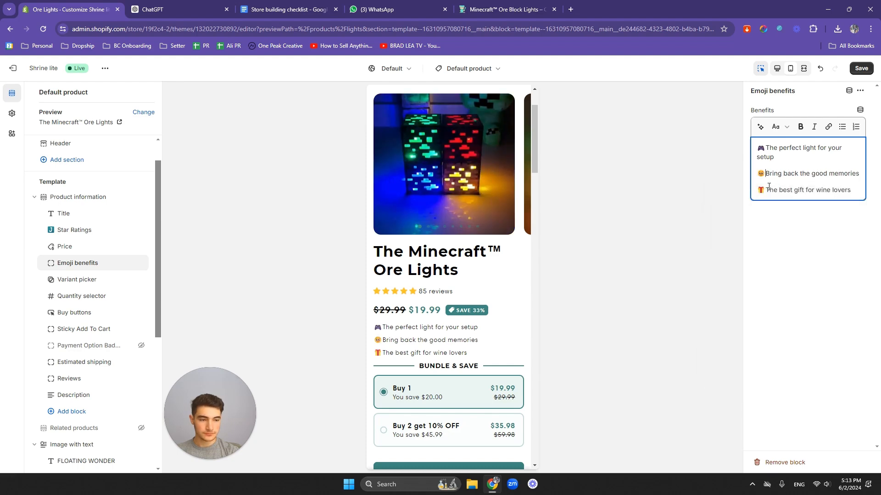
- Consult the reference page's battery claim and replace the third benefit line with "12h battery life - comes with charger"
{"action": "left_click", "coordinate": [505, 9]}
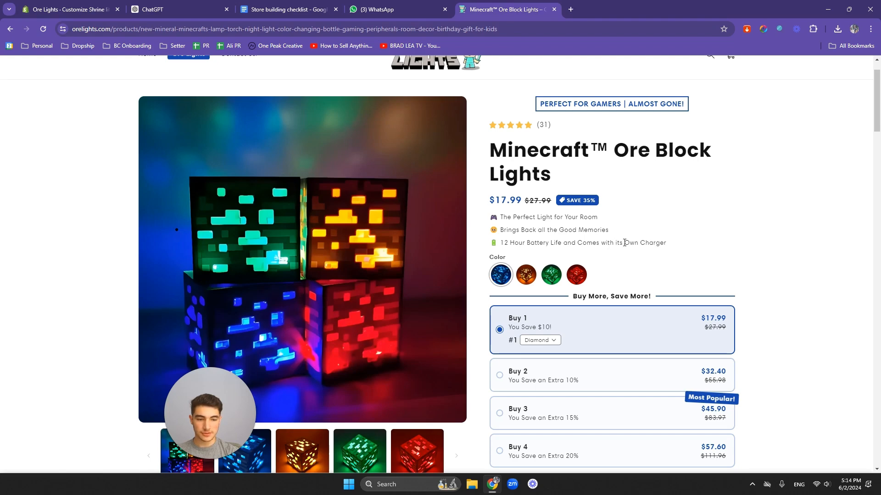
{"action": "left_click", "coordinate": [105, 6]}
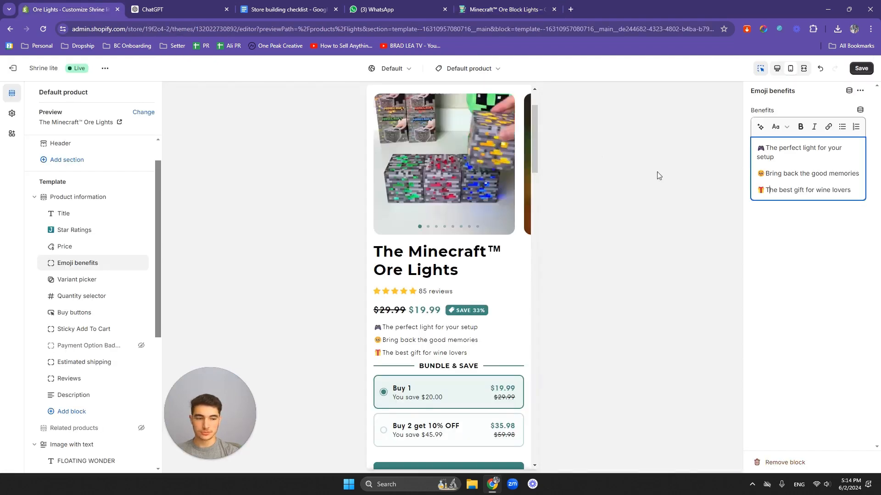
{"action": "triple_click", "coordinate": [805, 191]}
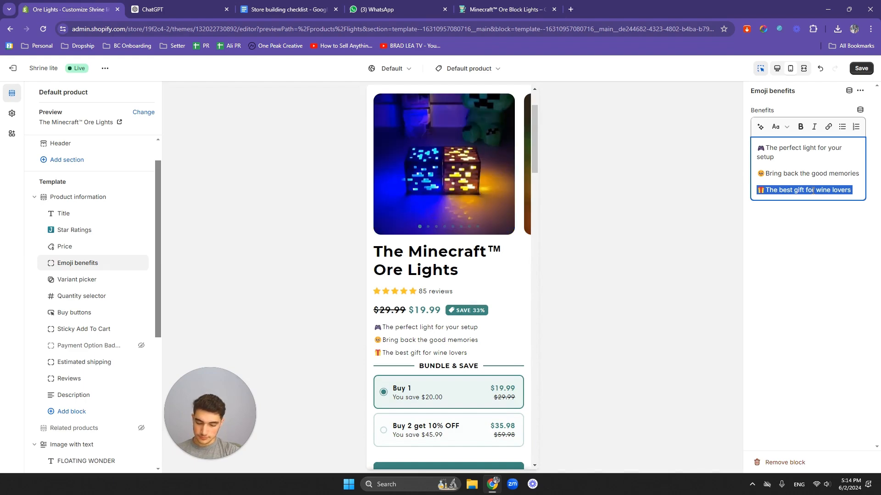
{"action": "type", "text": "12"}
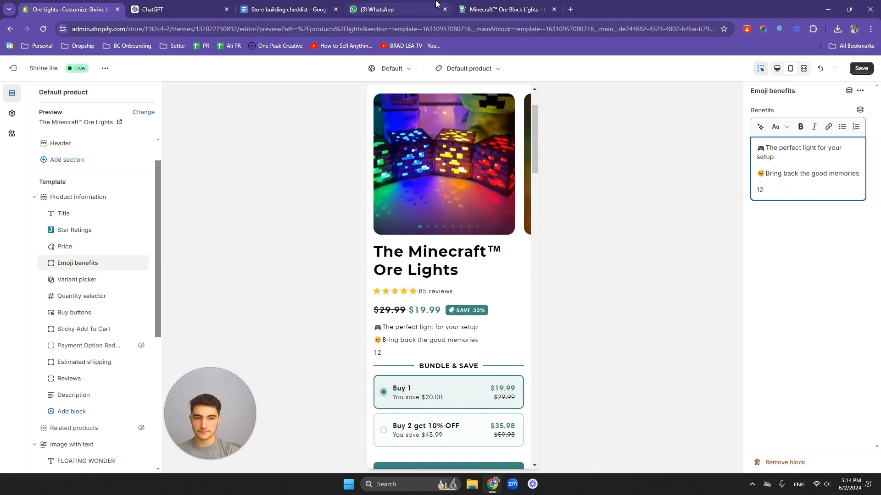
{"action": "left_click", "coordinate": [488, 5]}
{"action": "left_click", "coordinate": [68, 9]}
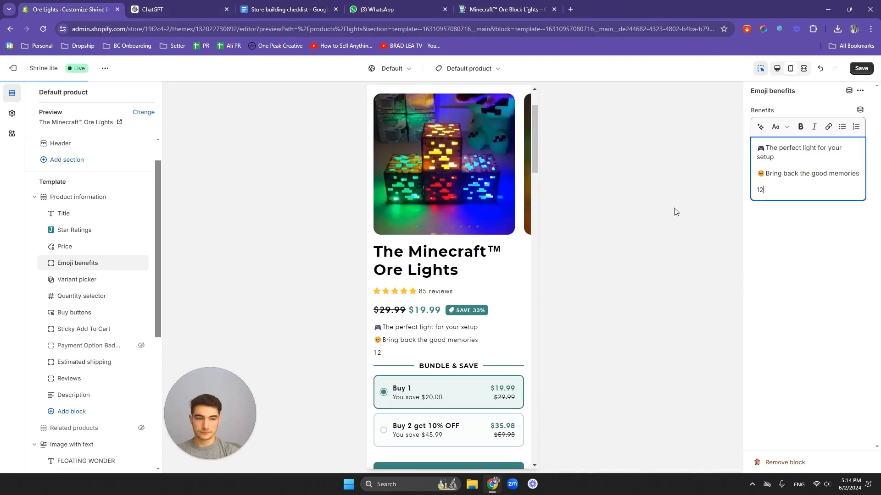
{"action": "type", "text": "h"}
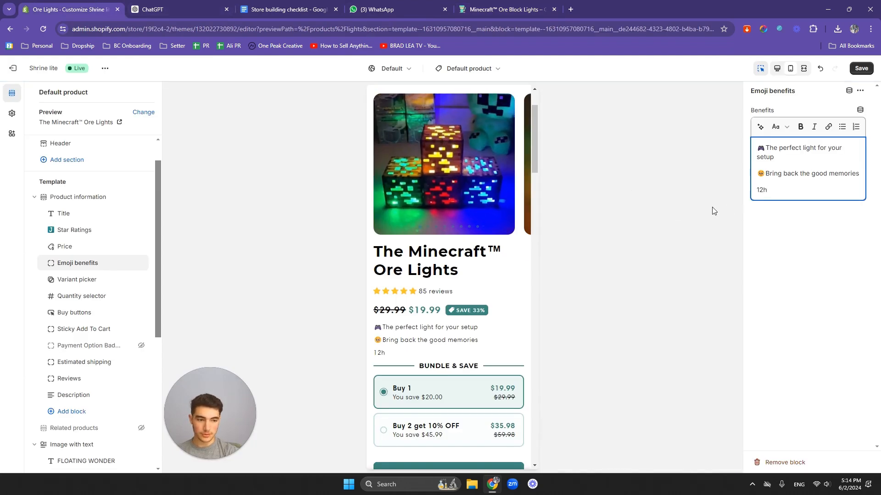
{"action": "type", "text": " battery life"}
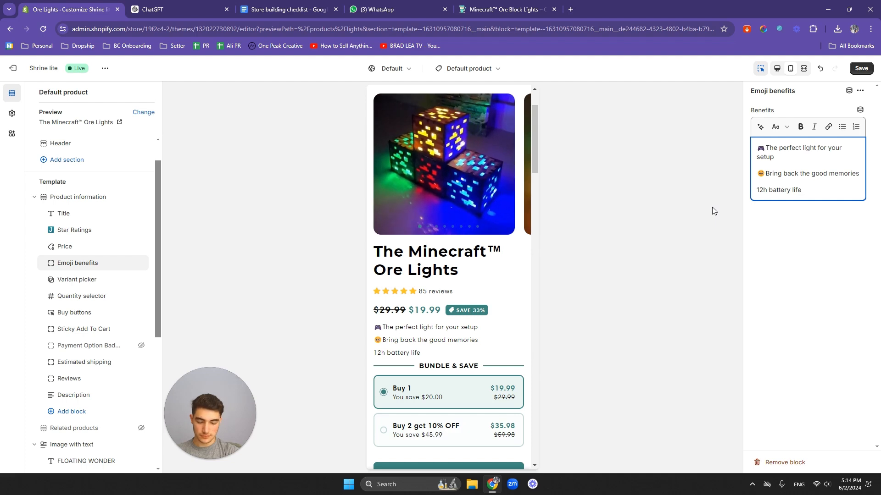
{"action": "type", "text": "- comes wi"}
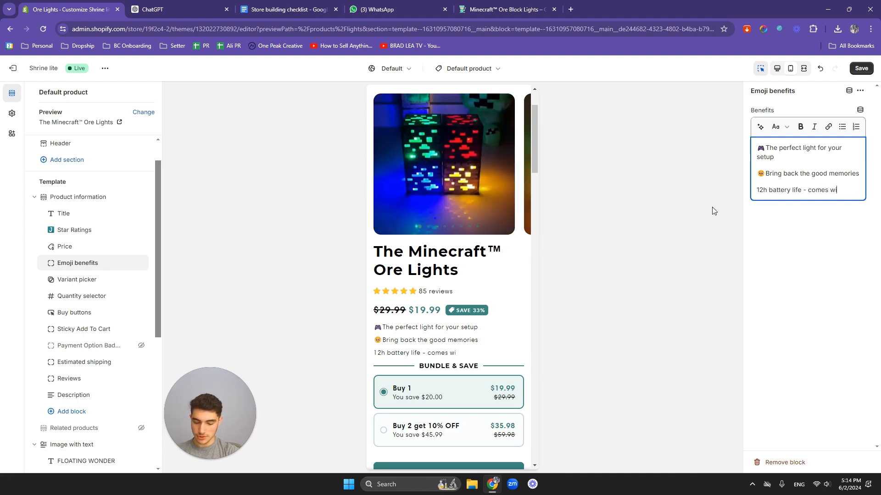
{"action": "type", "text": "th charger"}
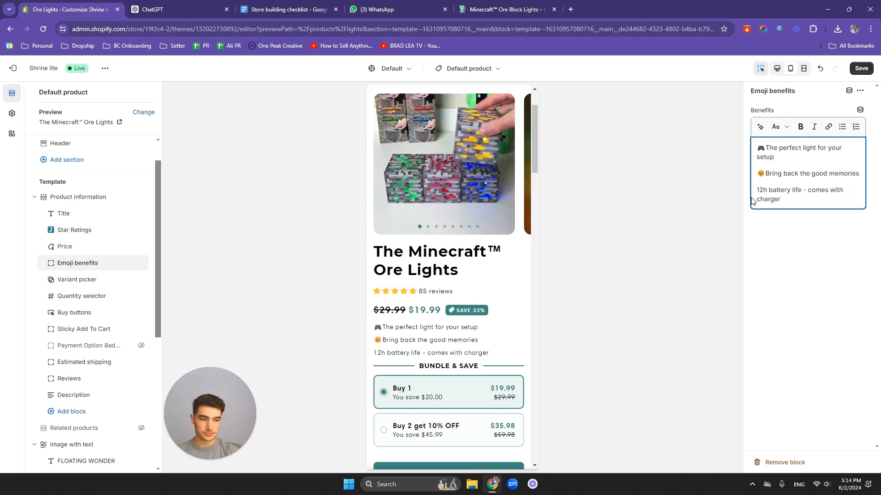
- Insert a green battery emoji at the start of the third benefit line
{"action": "key", "text": "super+v"}
{"action": "left_click", "coordinate": [756, 221]}
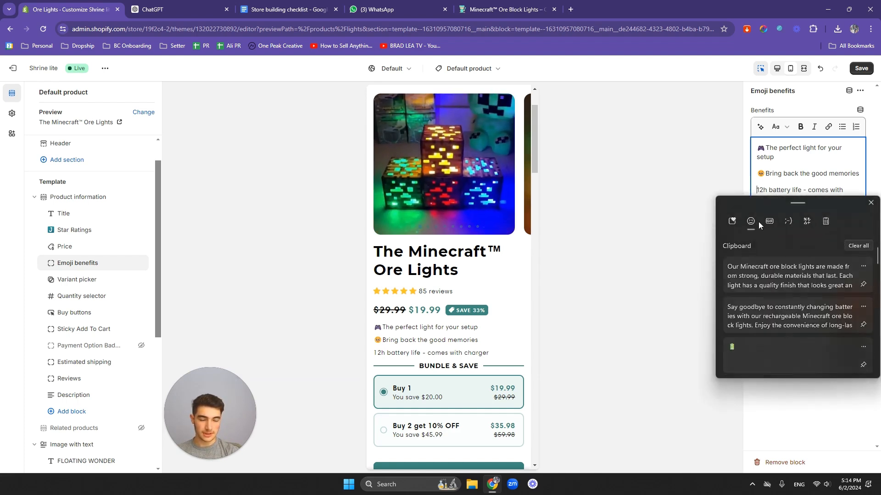
{"action": "left_click", "coordinate": [835, 292]}
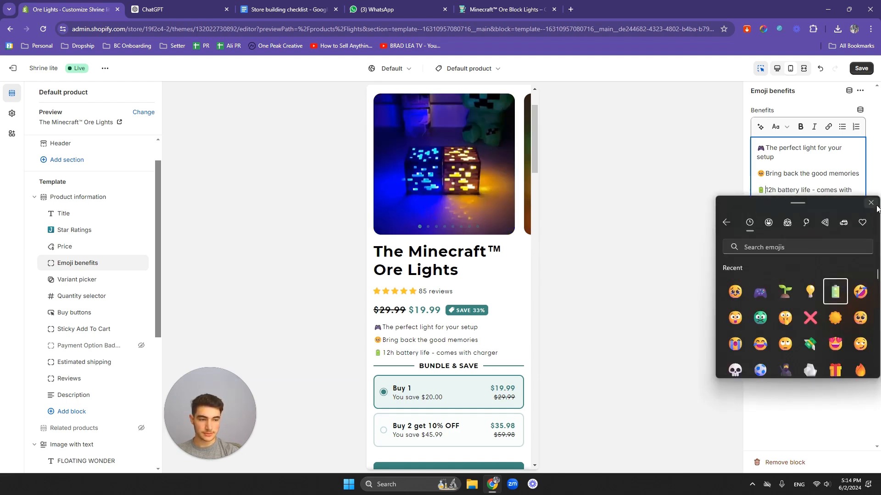
- Shorten the first benefit line to "Perfect light for your setup" and save the template
{"action": "scroll", "coordinate": [475, 221], "scroll_direction": "down", "scroll_amount": 2}
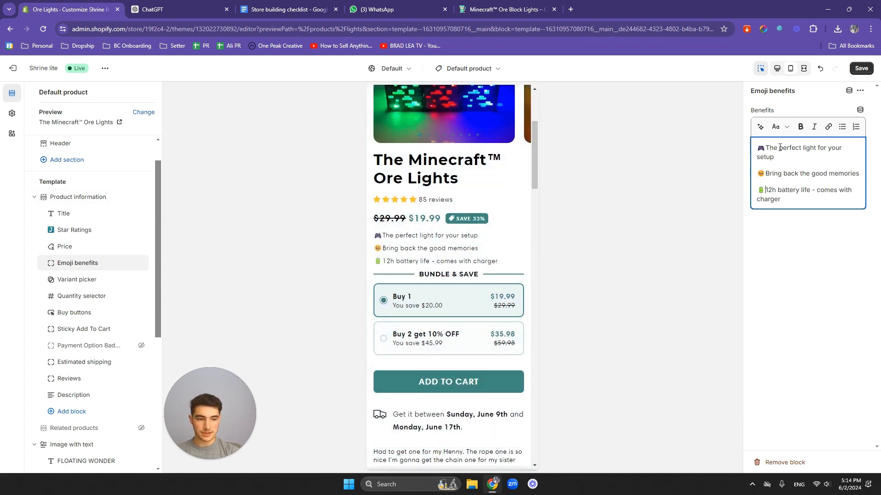
{"action": "left_click_drag", "start_coordinate": [781, 149], "coordinate": [765, 149]}
{"action": "type", "text": "P"}
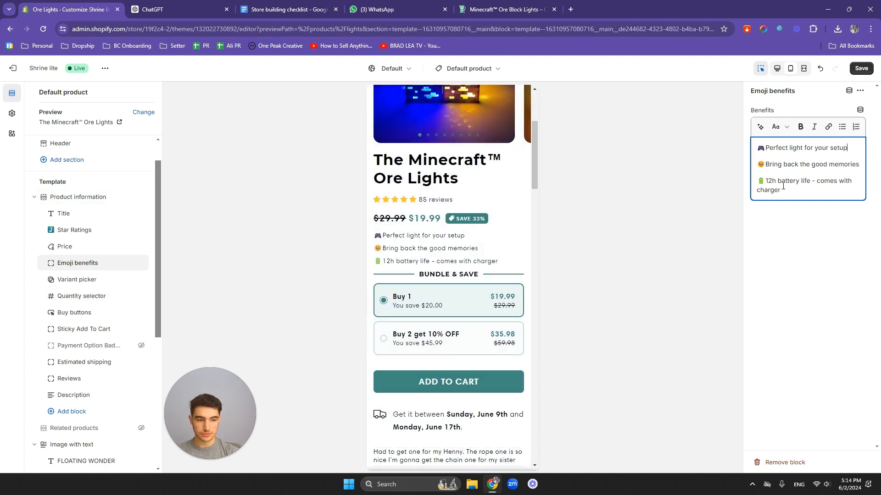
{"action": "key", "text": "ctrl+s"}
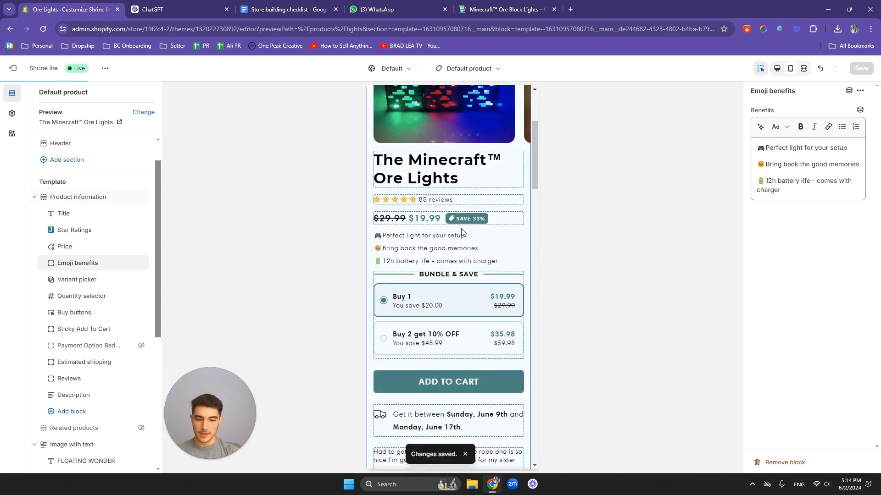
- Open the settings of the Quantity selector block on the product page and go through its bundle options
{"action": "scroll", "coordinate": [473, 242], "scroll_direction": "down", "scroll_amount": 1}
{"action": "scroll", "coordinate": [459, 259], "scroll_direction": "down", "scroll_amount": 1}
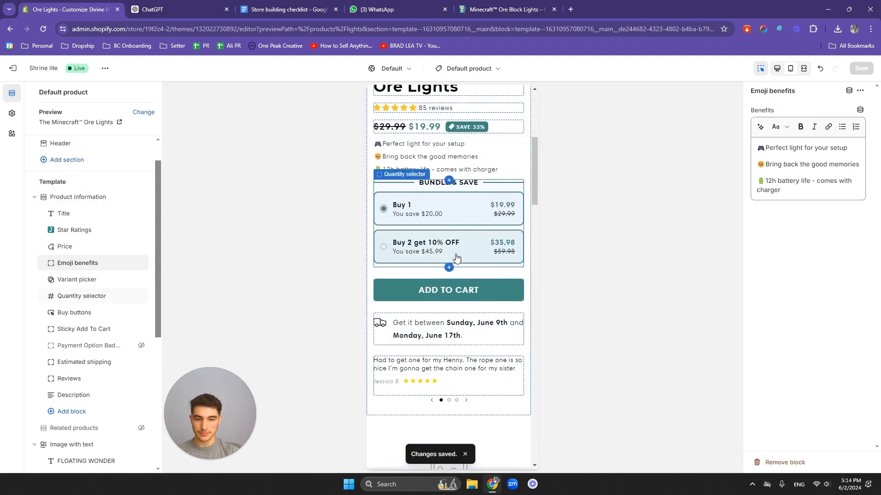
{"action": "scroll", "coordinate": [461, 260], "scroll_direction": "up", "scroll_amount": 1}
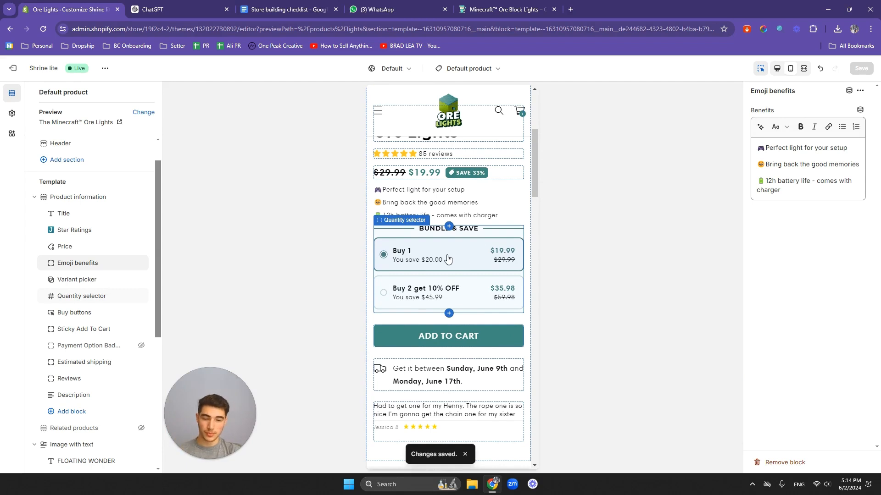
{"action": "left_click", "coordinate": [422, 239]}
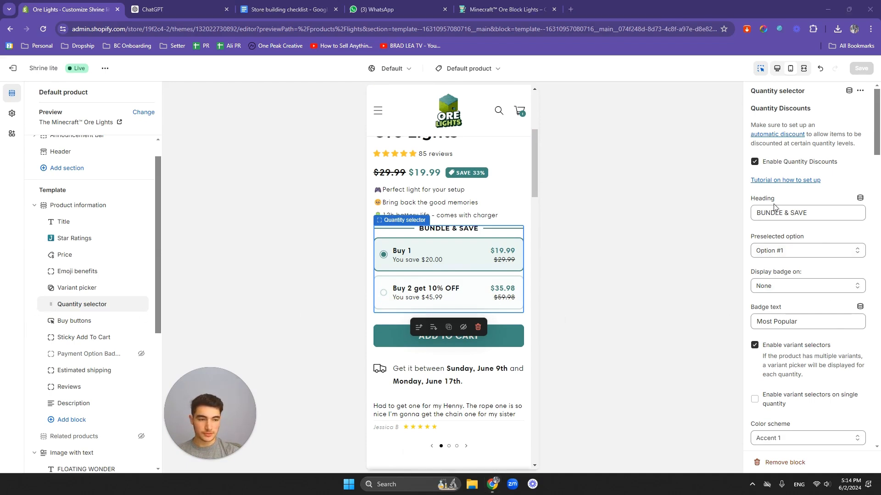
{"action": "scroll", "coordinate": [781, 207], "scroll_direction": "down", "scroll_amount": 1}
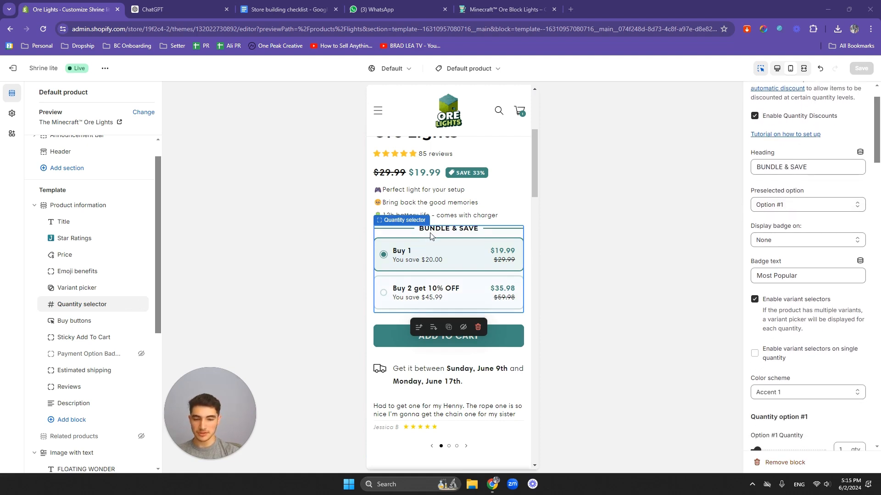
{"action": "scroll", "coordinate": [830, 197], "scroll_direction": "down", "scroll_amount": 2}
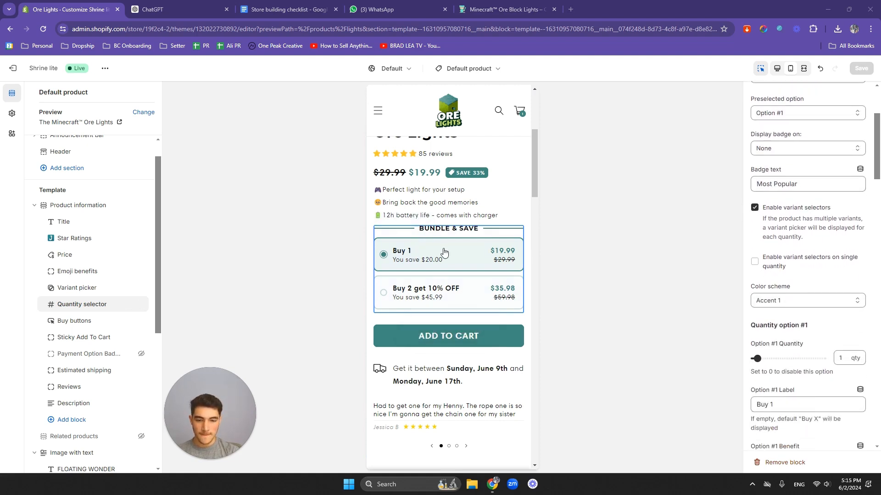
- Consult the reference product page's "Buy More, Save More!" bundle tiers and their discounts
{"action": "left_click", "coordinate": [519, 10]}
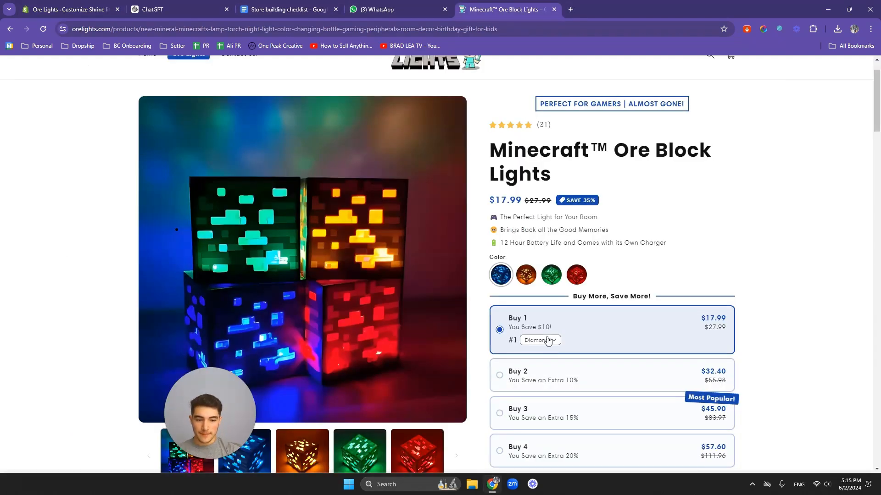
{"action": "scroll", "coordinate": [579, 302], "scroll_direction": "down", "scroll_amount": 2}
{"action": "scroll", "coordinate": [583, 283], "scroll_direction": "up", "scroll_amount": 1}
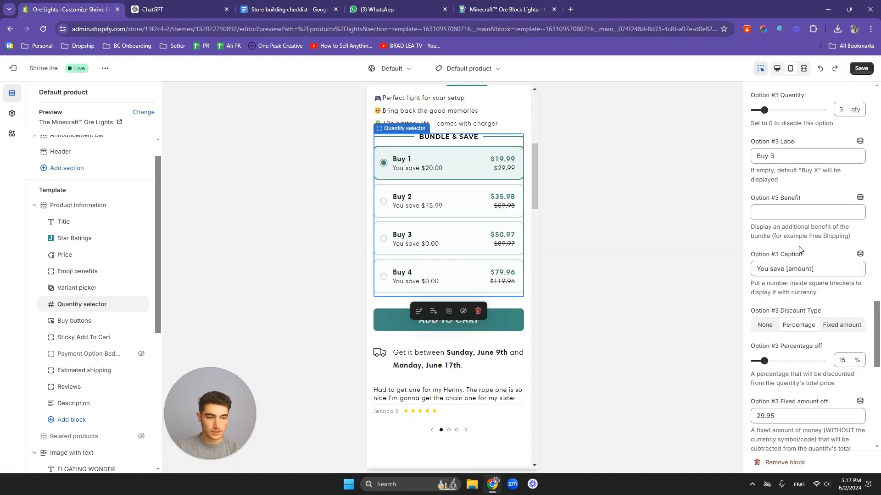
- Switch quantity option #4's discount type to Percentage and raise its percentage off
{"action": "scroll", "coordinate": [798, 249], "scroll_direction": "down", "scroll_amount": 2}
{"action": "scroll", "coordinate": [800, 248], "scroll_direction": "down", "scroll_amount": 2}
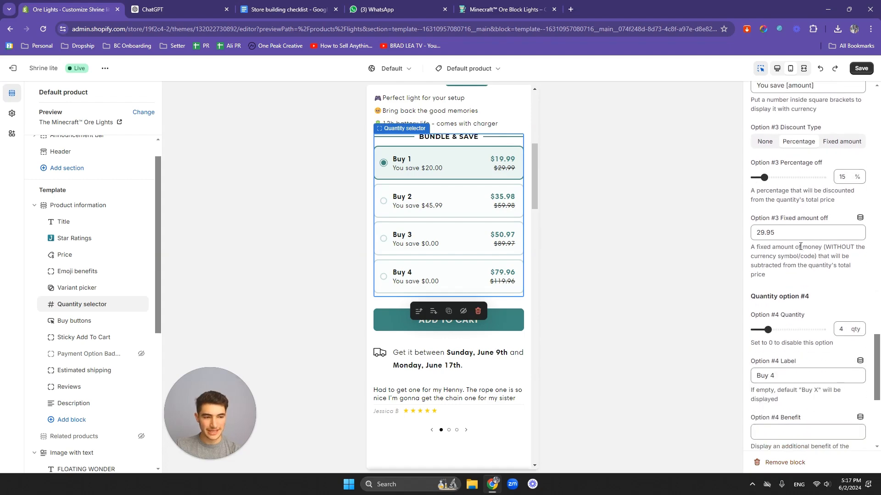
{"action": "scroll", "coordinate": [796, 248], "scroll_direction": "up", "scroll_amount": 3}
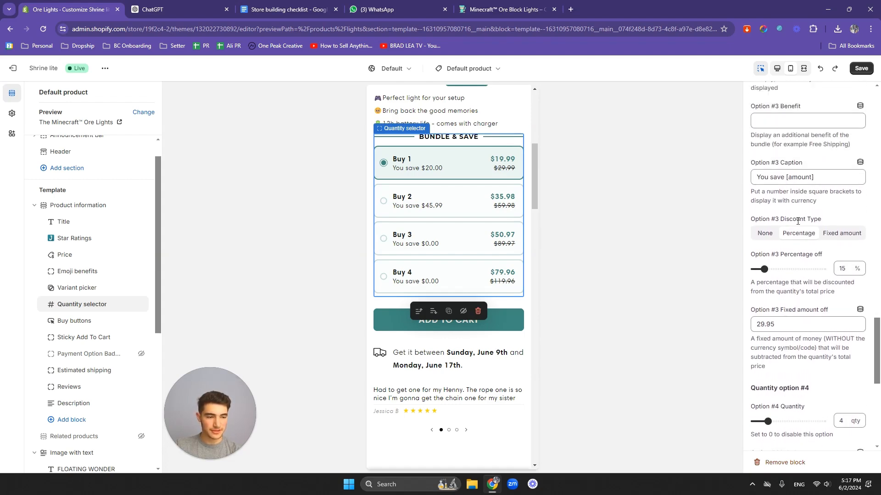
{"action": "scroll", "coordinate": [800, 282], "scroll_direction": "down", "scroll_amount": 5}
{"action": "scroll", "coordinate": [800, 282], "scroll_direction": "down", "scroll_amount": 2}
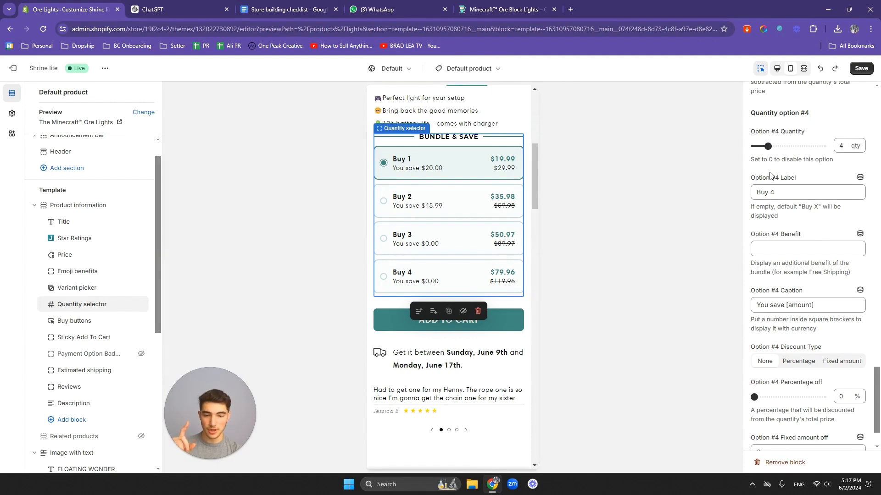
{"action": "scroll", "coordinate": [786, 197], "scroll_direction": "down", "scroll_amount": 1}
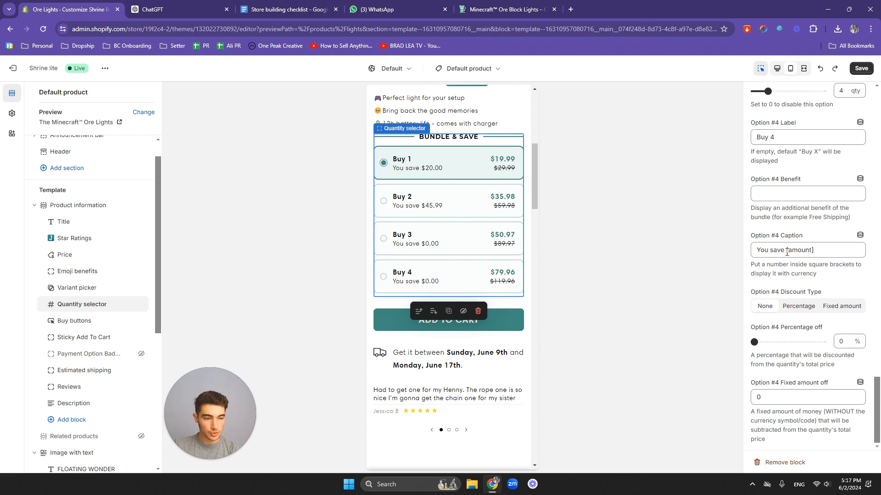
{"action": "left_click", "coordinate": [800, 306]}
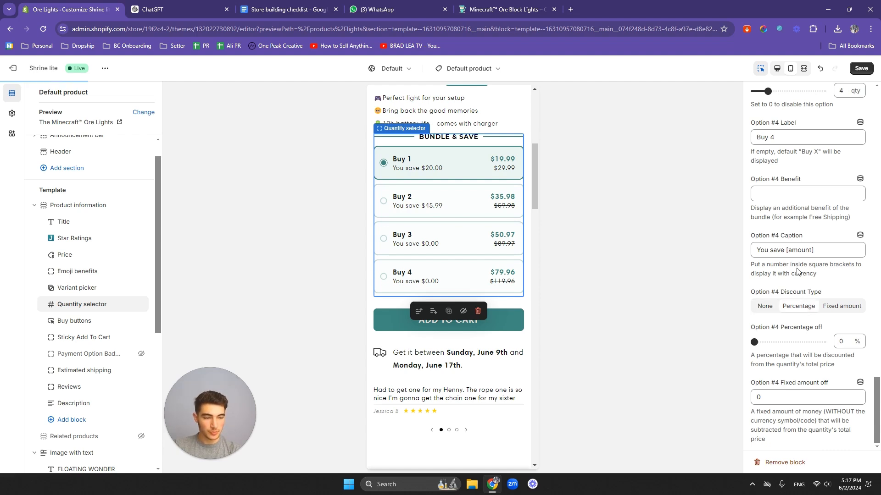
{"action": "left_click_drag", "start_coordinate": [754, 342], "coordinate": [774, 342]}
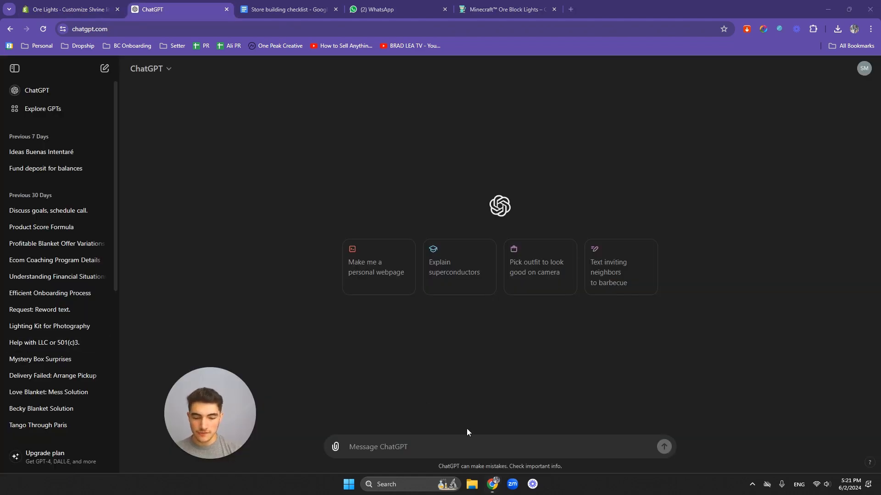
- In ChatGPT, write "I'm selling minecraft or lights, with 4 variants, and a diferent color for each. Each one costs me 9.5 to fulfill"
{"action": "left_click", "coordinate": [512, 448]}
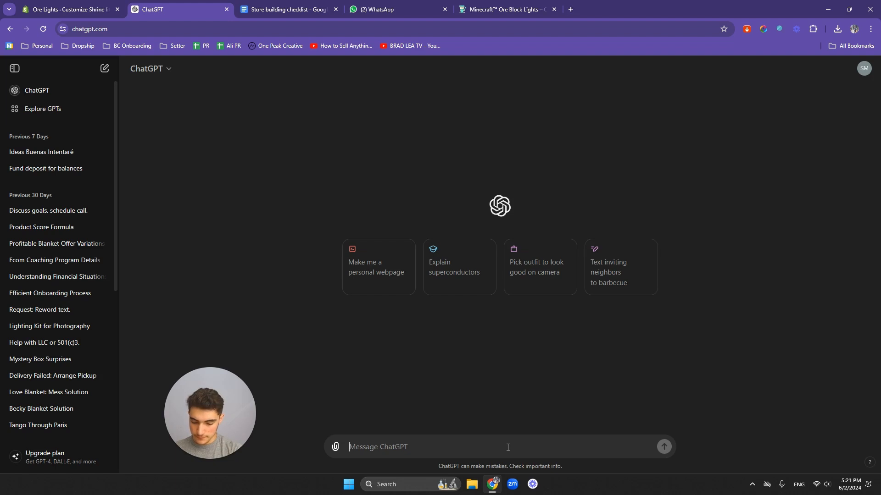
{"action": "type", "text": "I'm sell"}
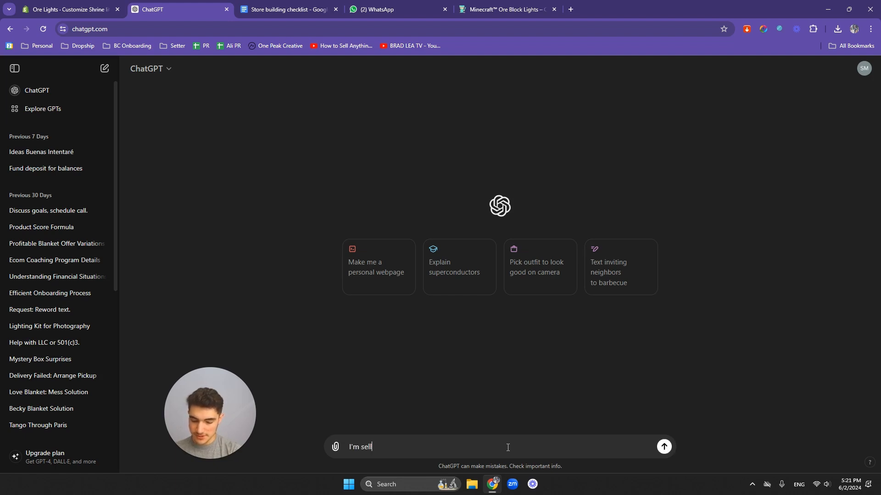
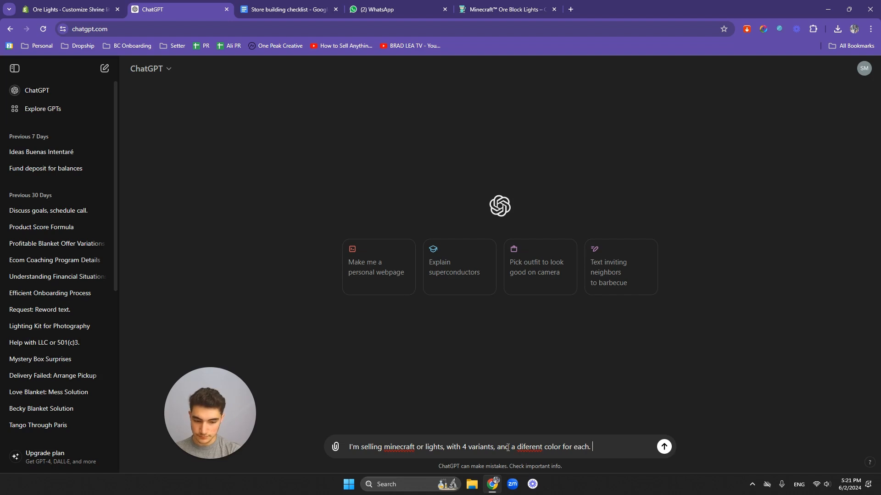
{"action": "type", "text": "Each one costs me 9.5"}
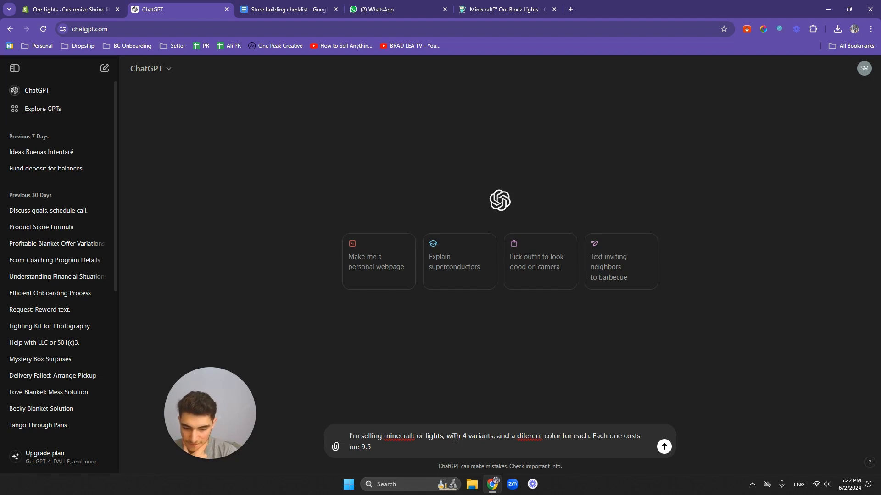
{"action": "left_click", "coordinate": [364, 448]}
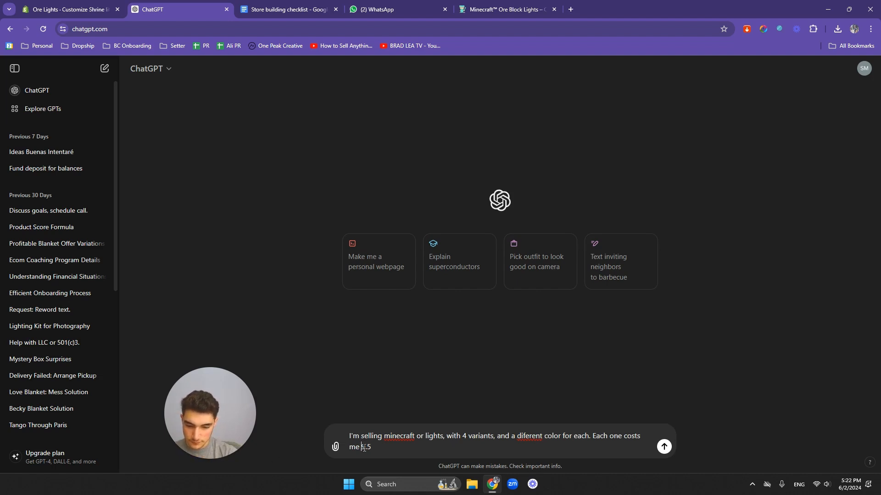
{"action": "left_click", "coordinate": [394, 450]}
{"action": "type", "text": "to "}
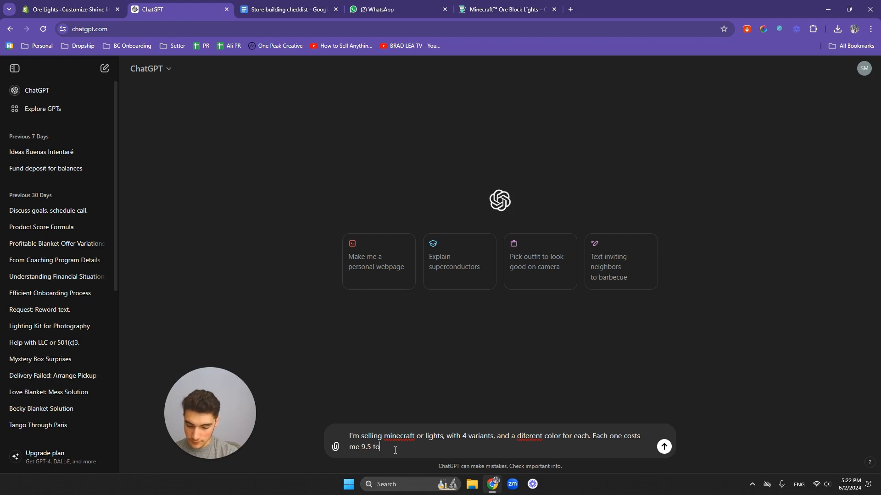
{"action": "type", "text": "fulfill"}
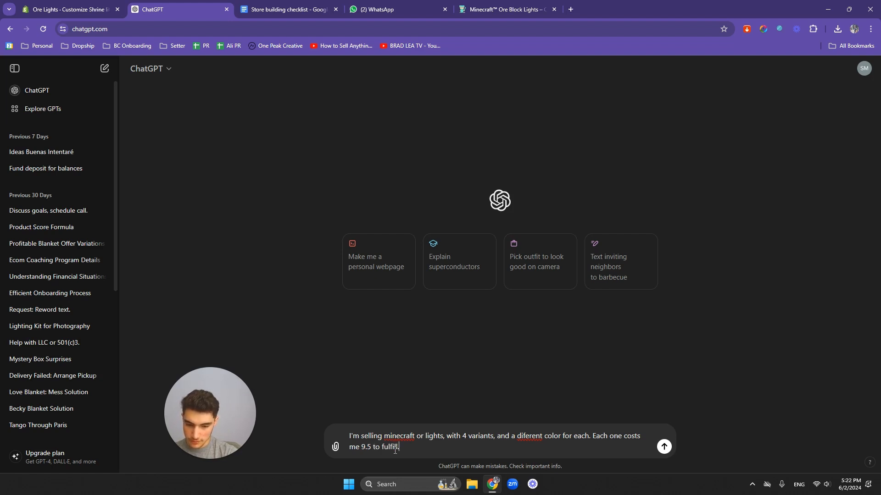
- Continue the unsent ChatGPT message with the selling price: ". And I am selling it for 19.99"
{"action": "type", "text": ". A"}
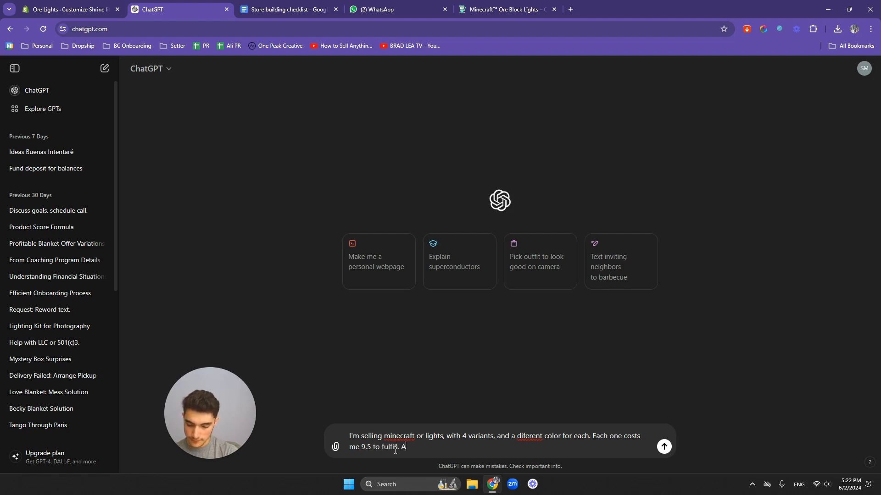
{"action": "type", "text": "nd I am selling "}
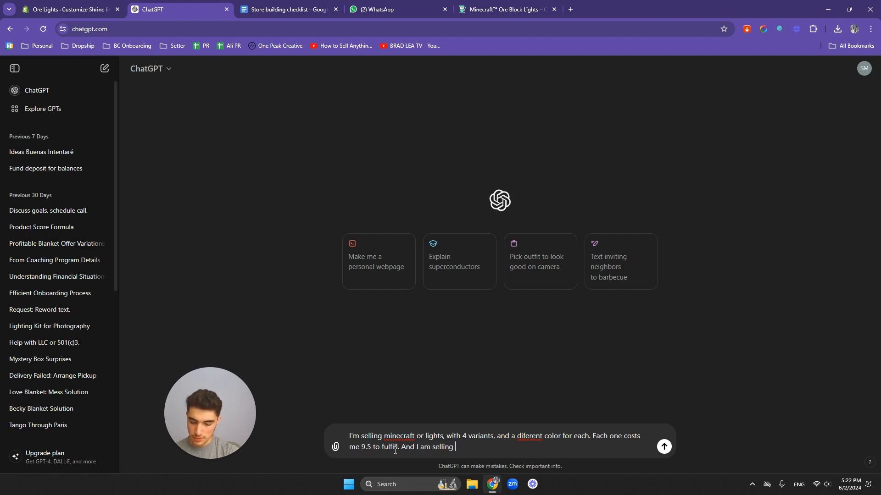
{"action": "type", "text": "it fo"}
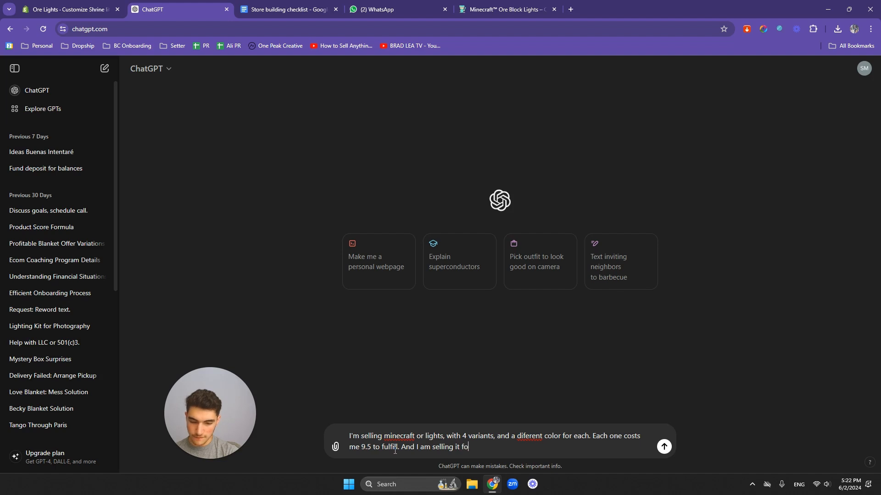
{"action": "type", "text": "r 19,"}
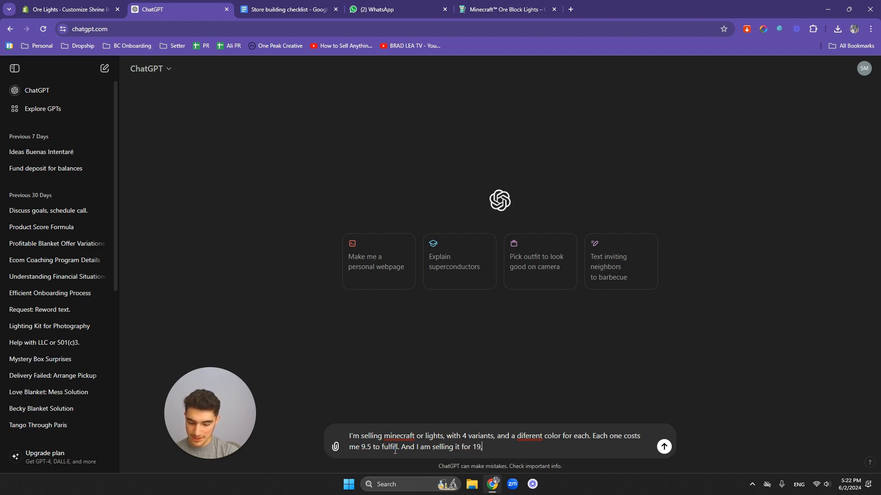
{"action": "type", "text": "99"}
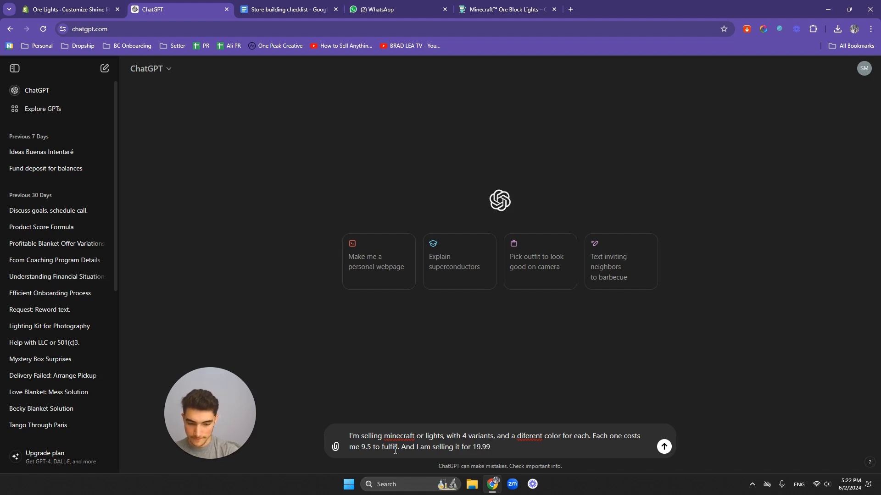
- Add a separate paragraph to the message that asks "How much is my profit"
{"action": "key", "text": "shift+Return"}
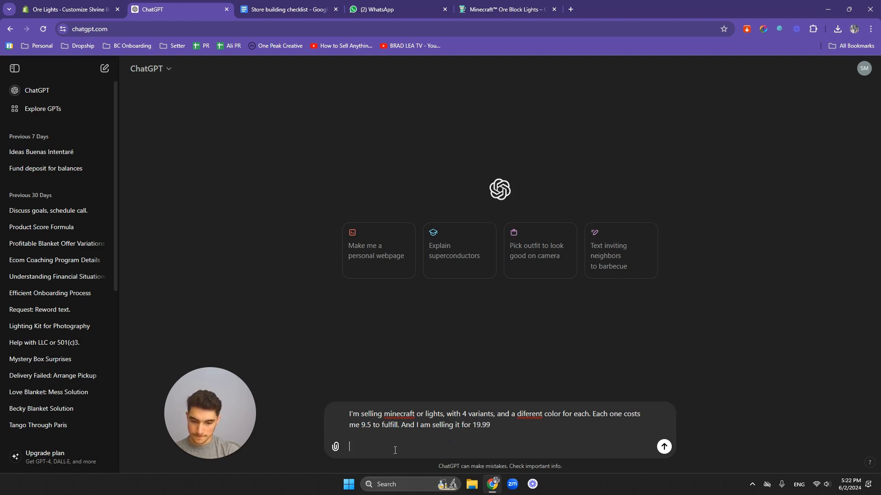
{"action": "type", "text": "How much is "}
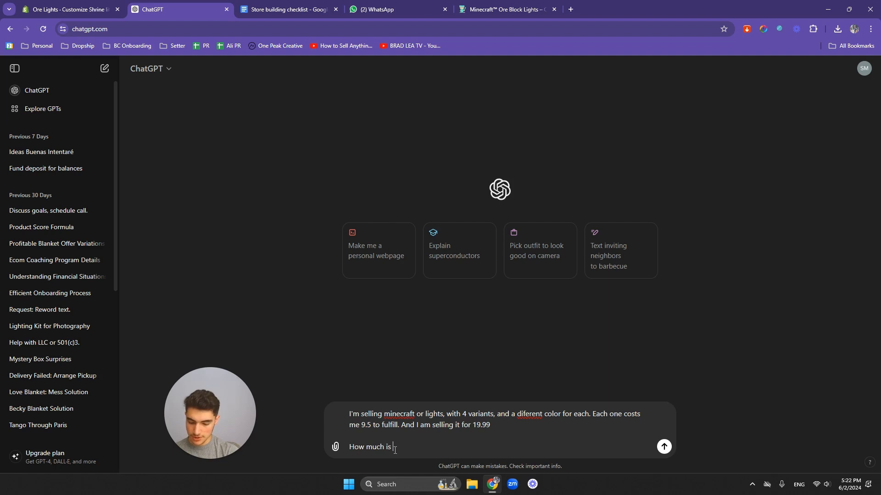
{"action": "type", "text": "my profit"}
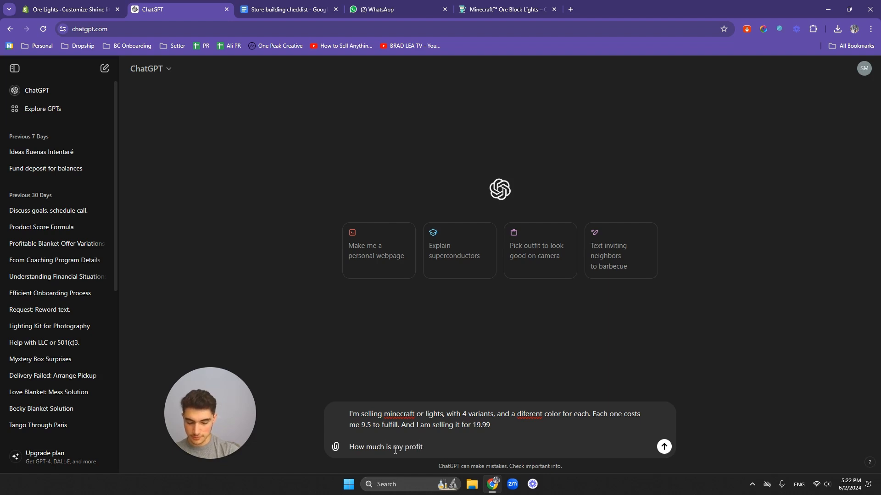
- Complete the question "How much is my profit?" for the Minecraft lights, submit it, and review the calculated profit per item
{"action": "type", "text": "?"}
{"action": "key", "text": "Return"}
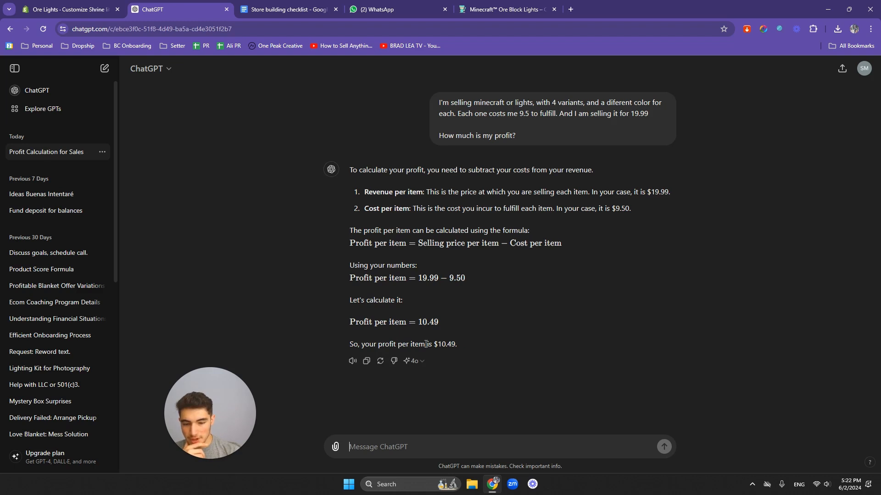
{"action": "left_click_drag", "start_coordinate": [435, 345], "coordinate": [453, 345]}
{"action": "left_click", "coordinate": [452, 345]}
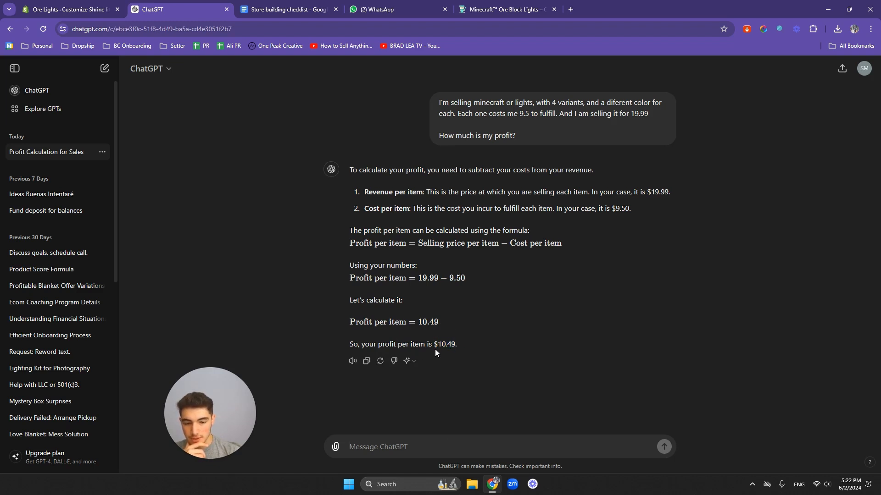
{"action": "left_click_drag", "start_coordinate": [436, 348], "coordinate": [463, 349]}
{"action": "left_click", "coordinate": [442, 328]}
- Start a follow-up message reading: If I want to sell a bundle of "buy 2 for 10% off" and "buy 3 for 15% off"
{"action": "left_click", "coordinate": [505, 450]}
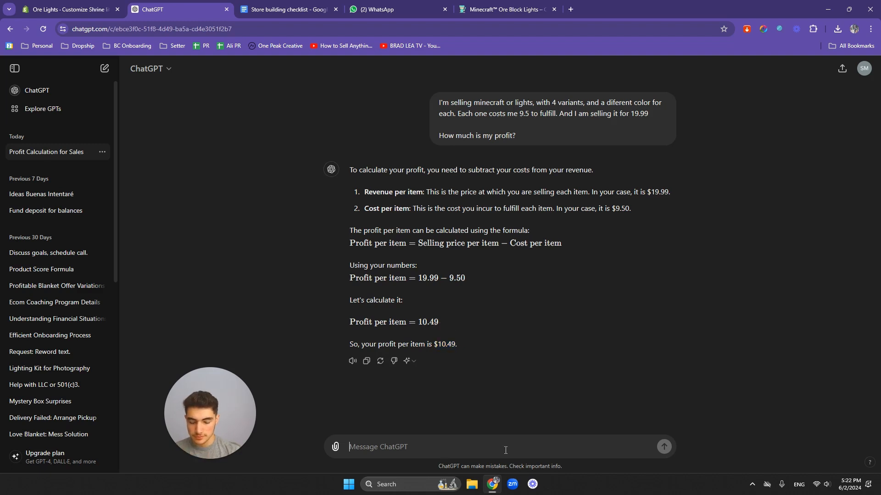
{"action": "type", "text": "If I want to sell"}
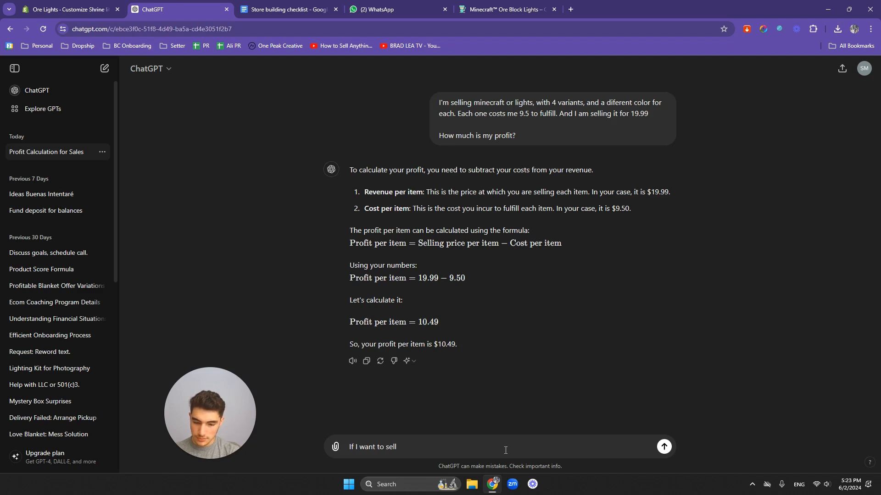
{"action": "type", "text": " a bundle "}
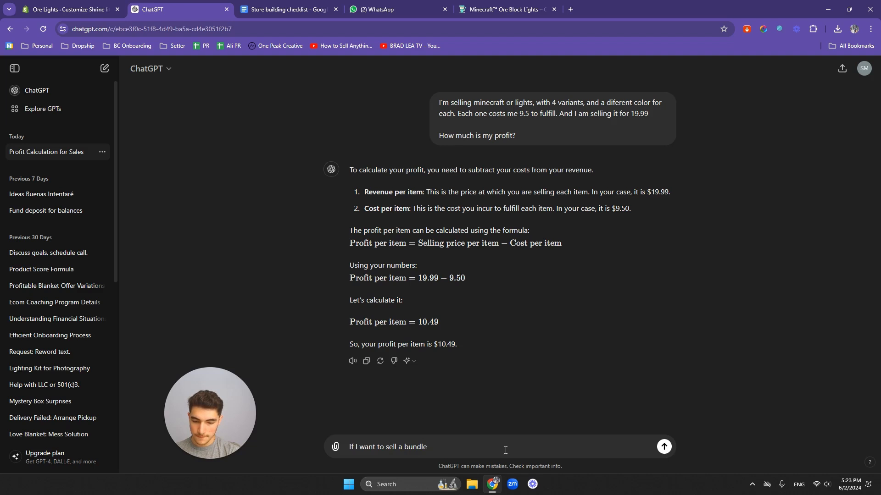
{"action": "type", "text": "of"}
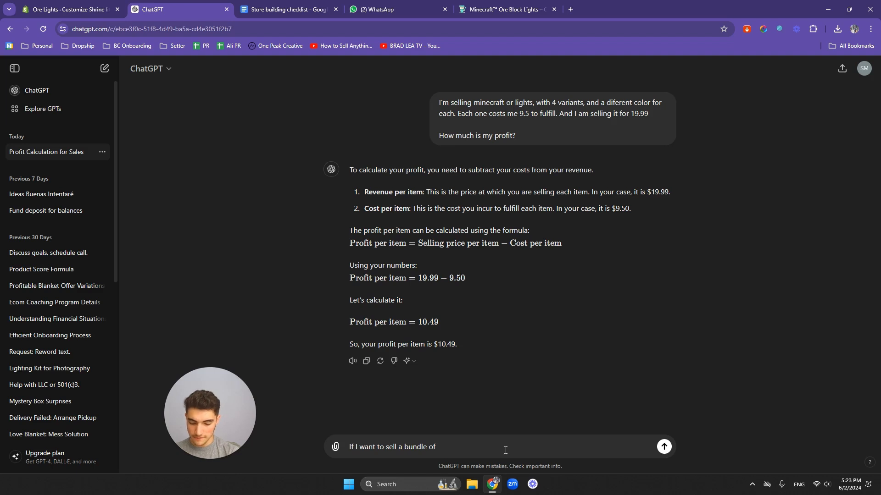
{"action": "type", "text": " \"buy 2"}
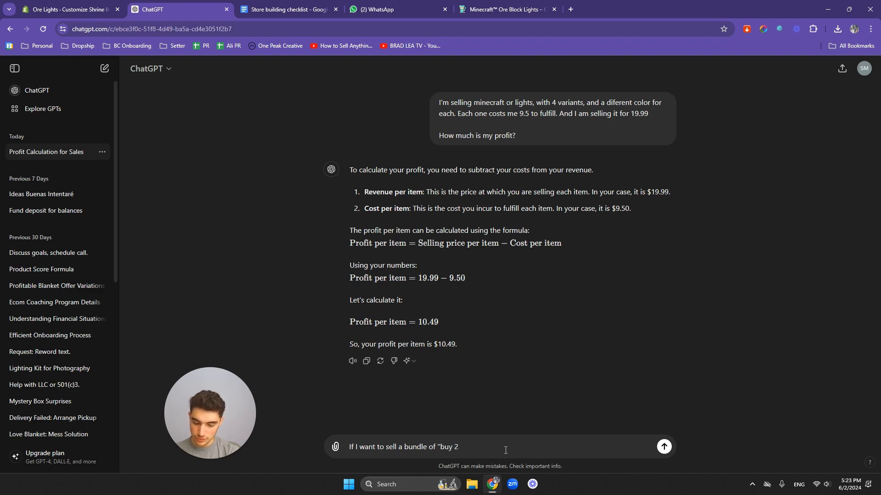
{"action": "type", "text": "buy 2 for 10"}
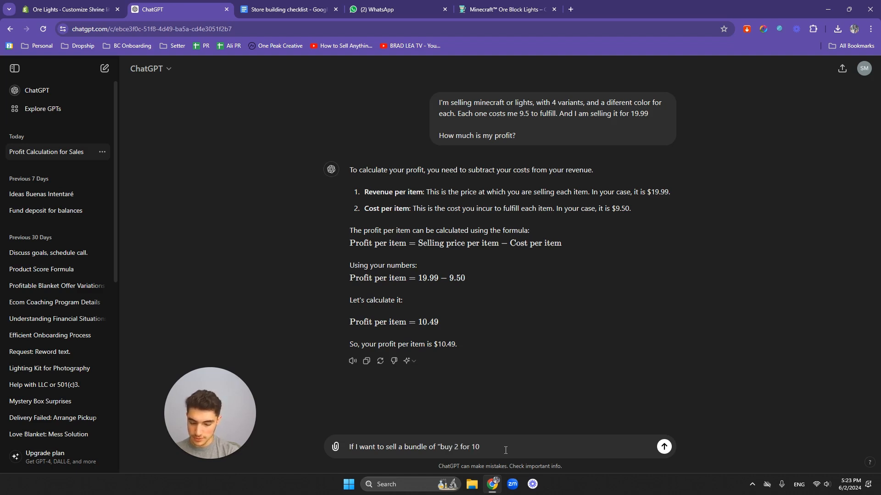
{"action": "type", "text": "% off\" an"}
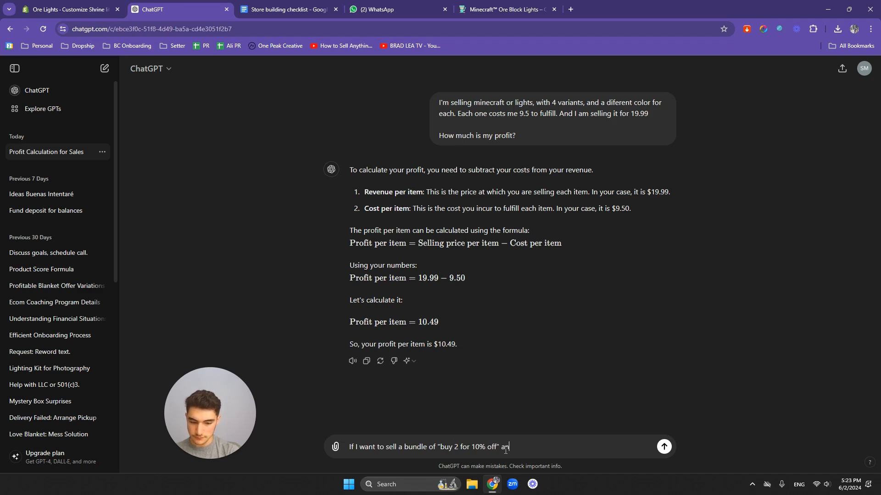
{"action": "type", "text": "d \"buy 3"}
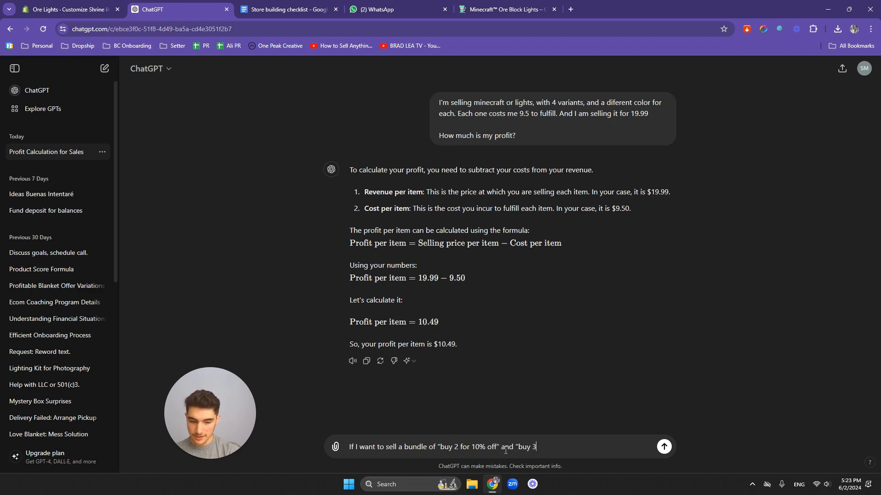
{"action": "type", "text": " for 15% off"}
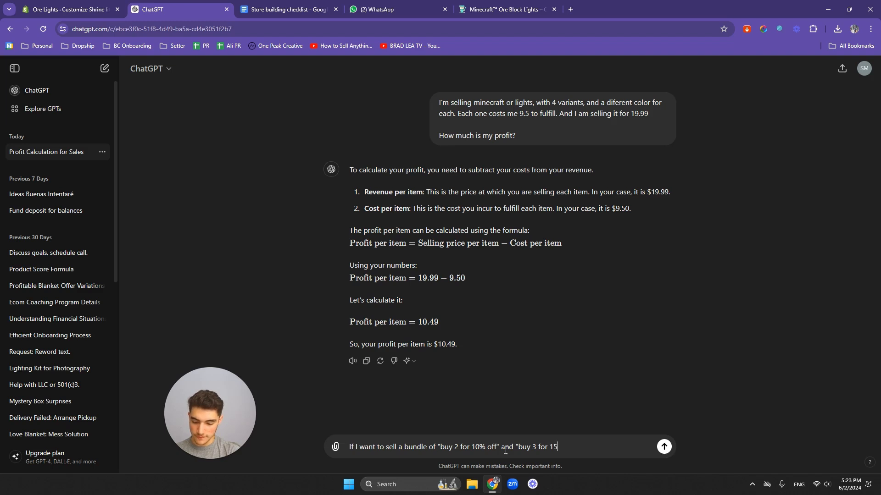
{"action": "type", "text": "\""}
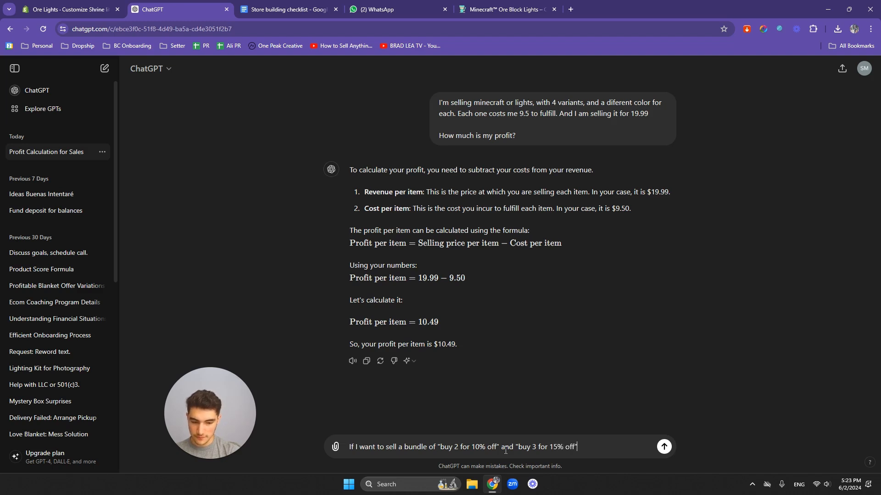
- Add a buy 4 for 30% off offer to the message, ask "What will be my profits?", and submit it
{"action": "type", "text": " and buy 4"}
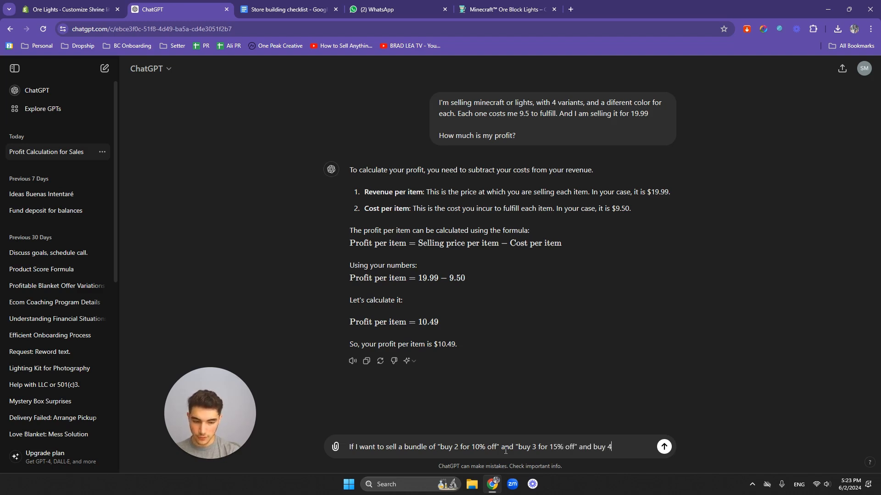
{"action": "type", "text": " for "}
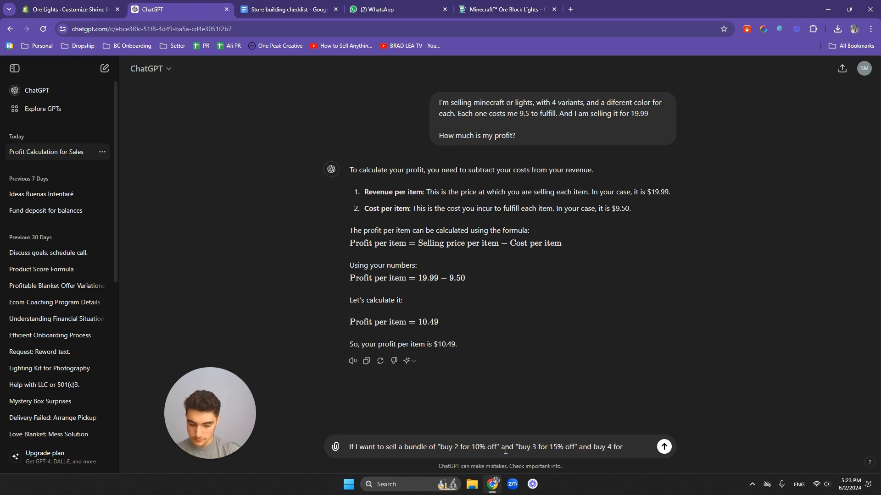
{"action": "type", "text": "30"}
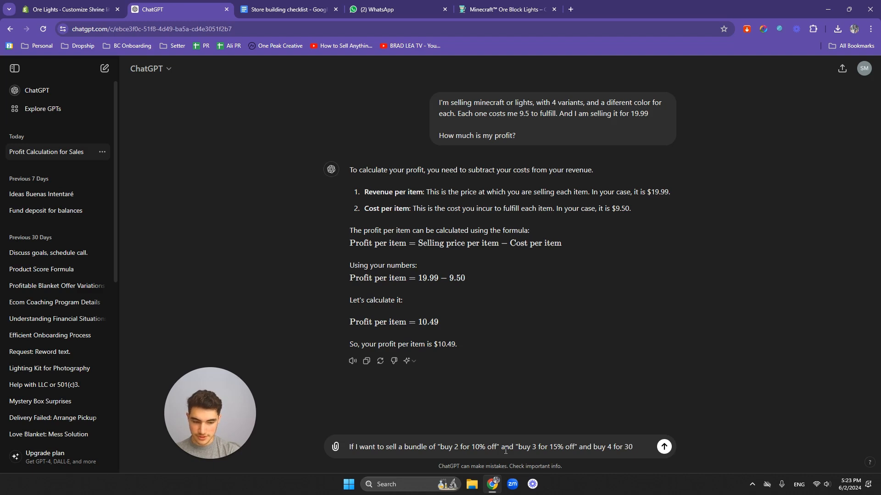
{"action": "type", "text": "% off\" "}
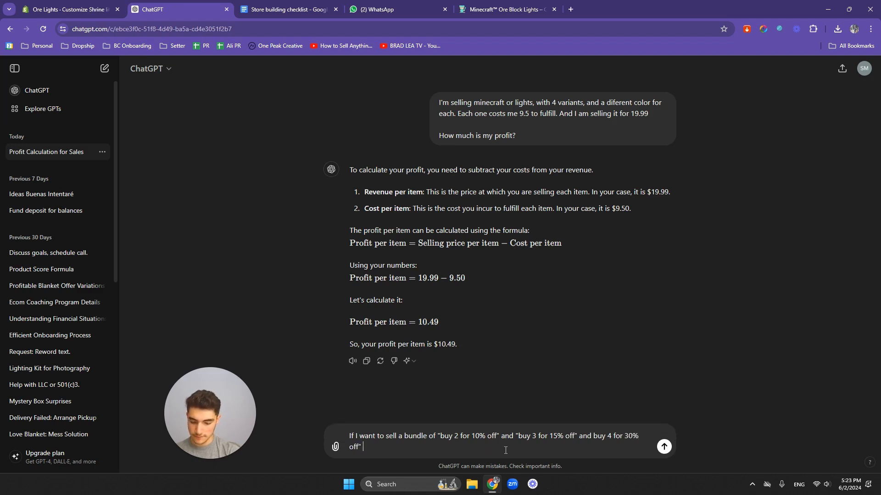
{"action": "type", "text": "What will be"}
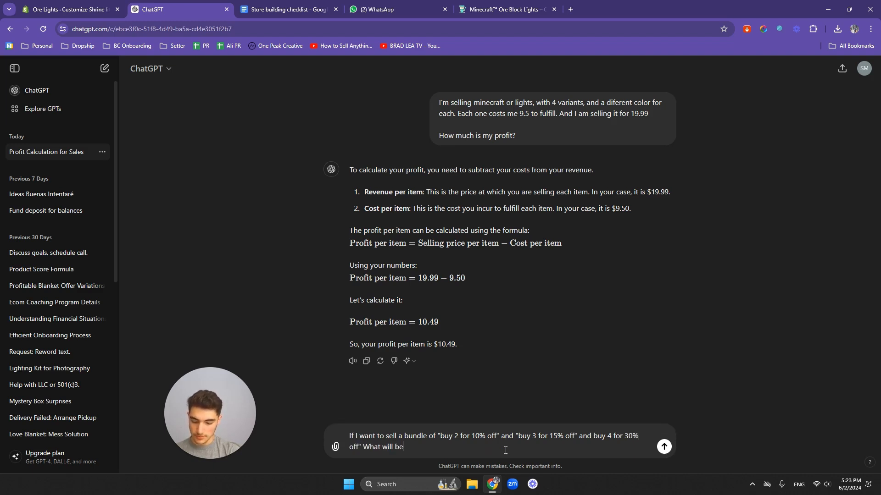
{"action": "type", "text": " my profits"}
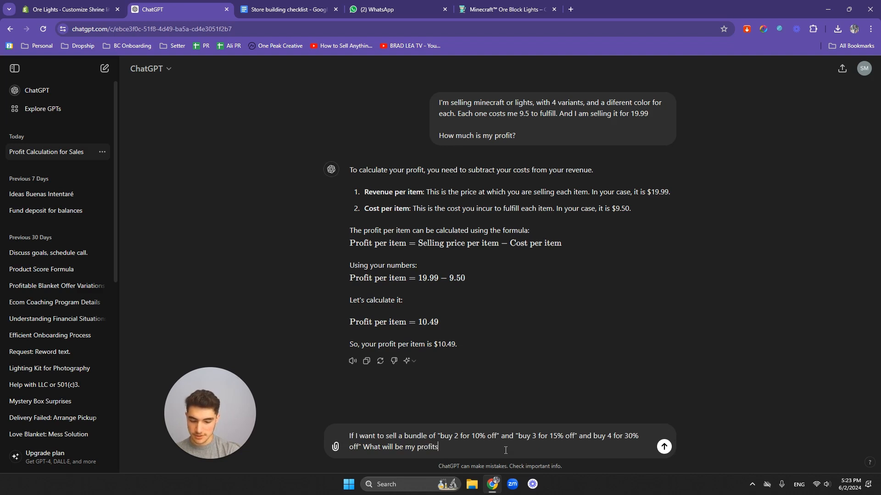
{"action": "type", "text": "?"}
{"action": "key", "text": "Return"}
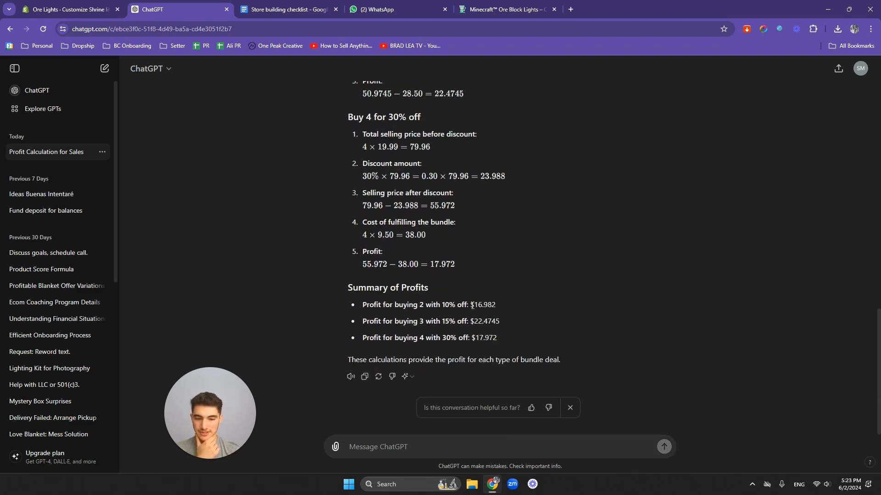
- Examine the profit summary and compare the profits of the 2, 3 and 4 item bundles
{"action": "left_click_drag", "start_coordinate": [470, 305], "coordinate": [485, 306]}
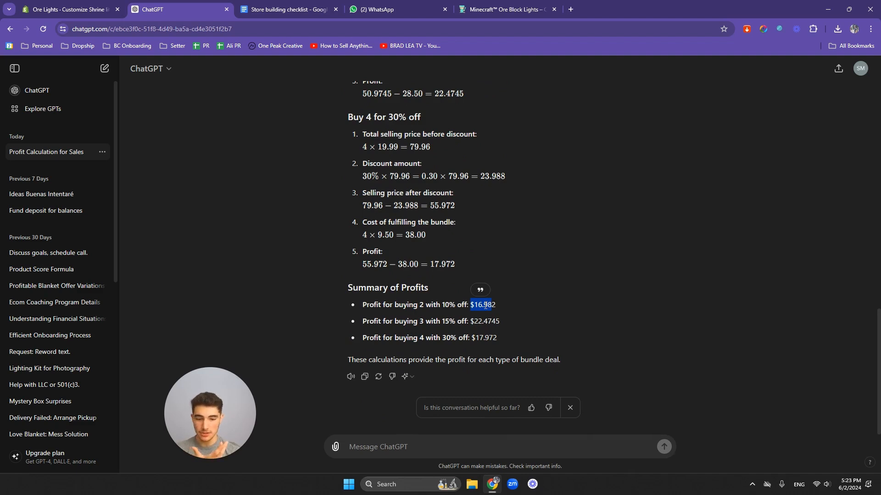
{"action": "left_click", "coordinate": [441, 323]}
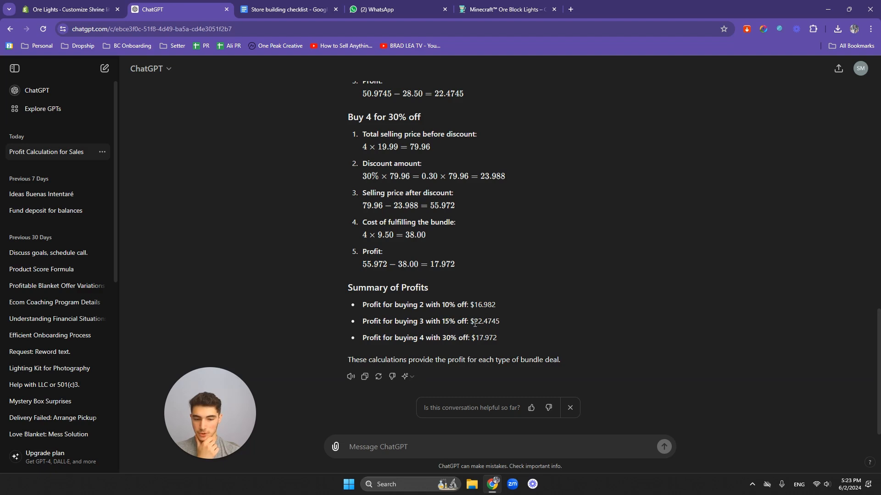
{"action": "left_click_drag", "start_coordinate": [470, 323], "coordinate": [492, 323]}
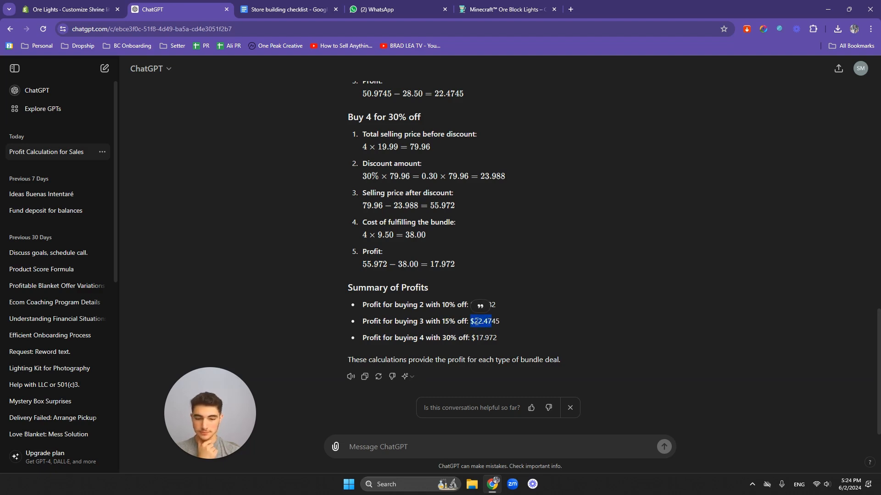
{"action": "left_click", "coordinate": [422, 340]}
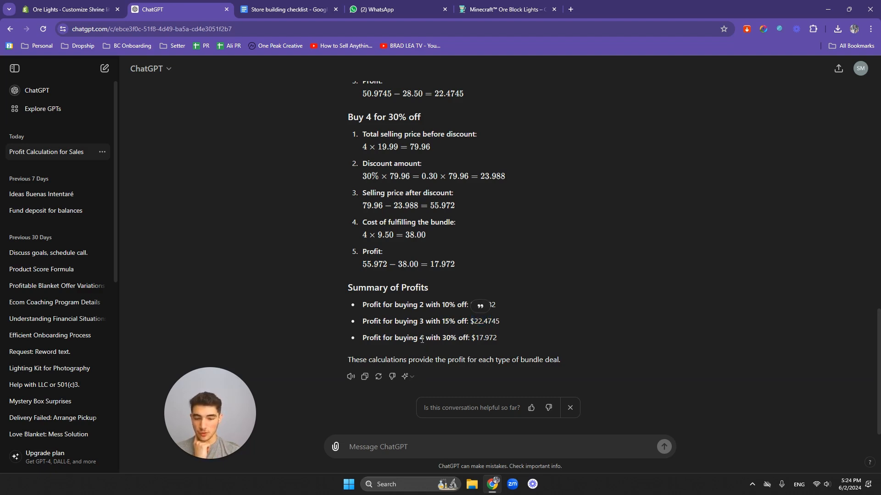
{"action": "left_click_drag", "start_coordinate": [442, 339], "coordinate": [483, 339]}
{"action": "left_click", "coordinate": [483, 341]}
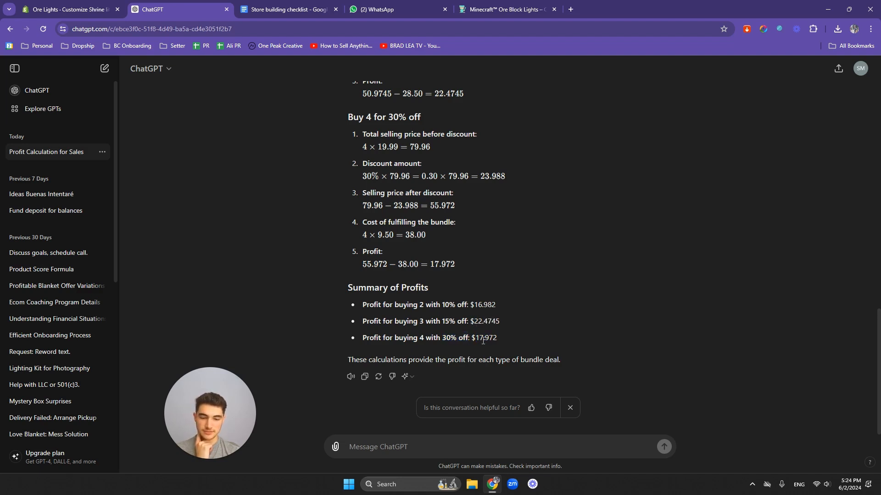
{"action": "left_click_drag", "start_coordinate": [474, 340], "coordinate": [500, 322]}
{"action": "left_click", "coordinate": [482, 340]}
{"action": "left_click", "coordinate": [496, 323]}
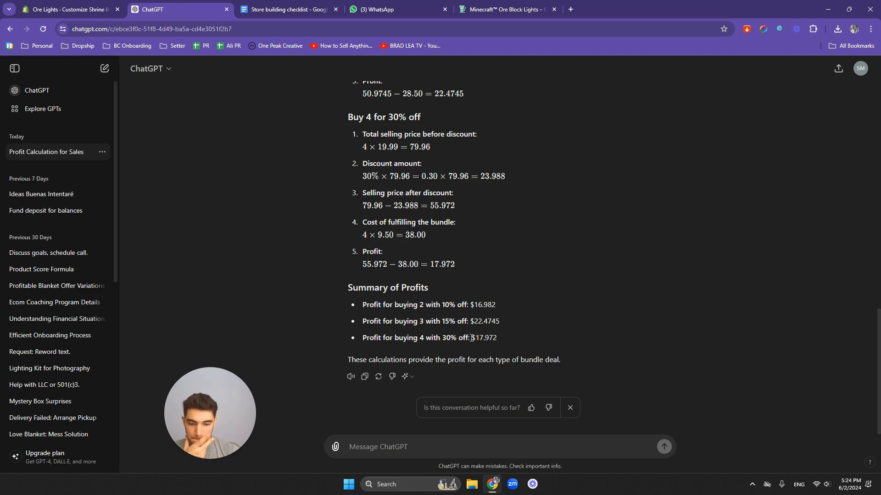
{"action": "left_click_drag", "start_coordinate": [472, 337], "coordinate": [498, 338]}
{"action": "left_click", "coordinate": [488, 338]}
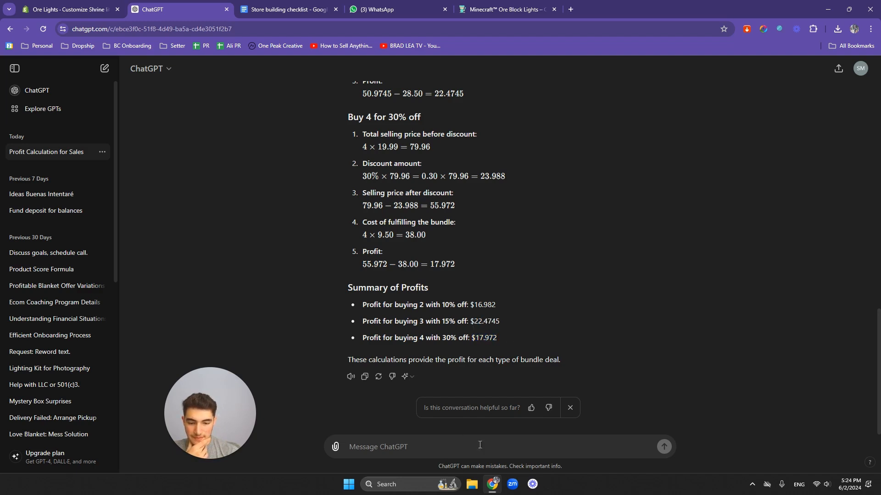
- Start a follow-up message reading: What if i change the "buy 4 for 30% off" to "buy 3 get one free"
{"action": "left_click", "coordinate": [503, 446]}
{"action": "type", "text": "W"}
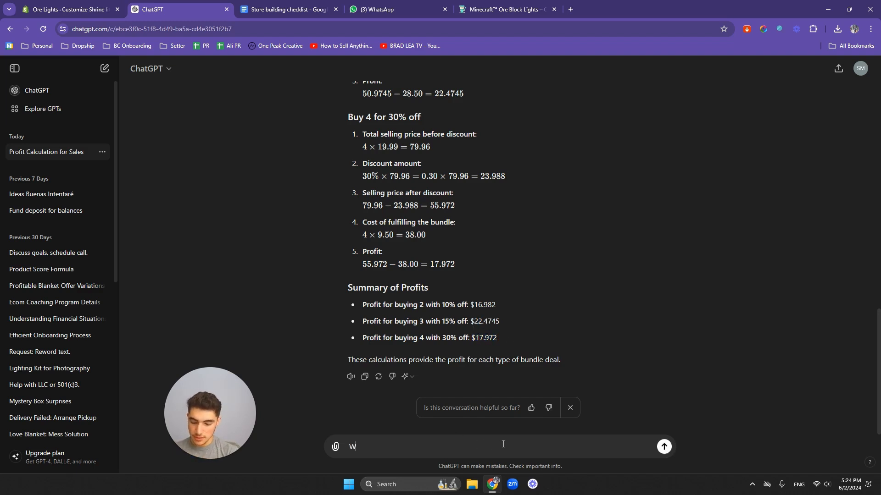
{"action": "type", "text": "hat if i change the "}
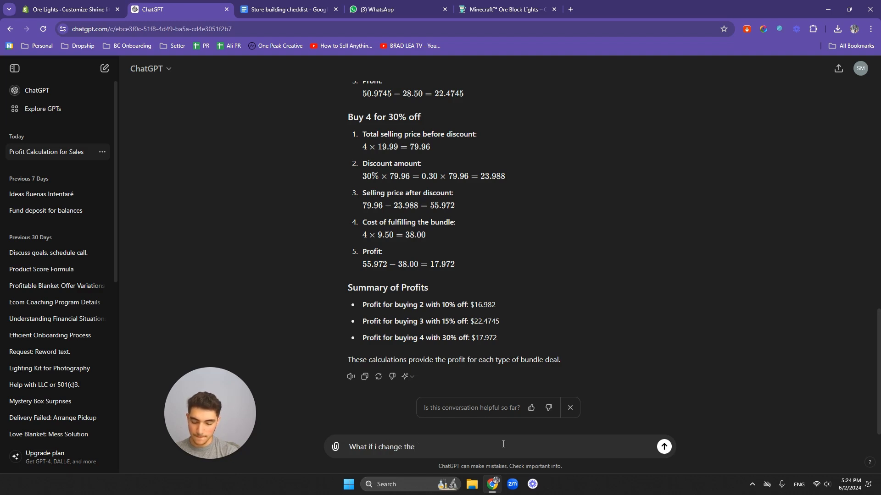
{"action": "type", "text": "\"b"}
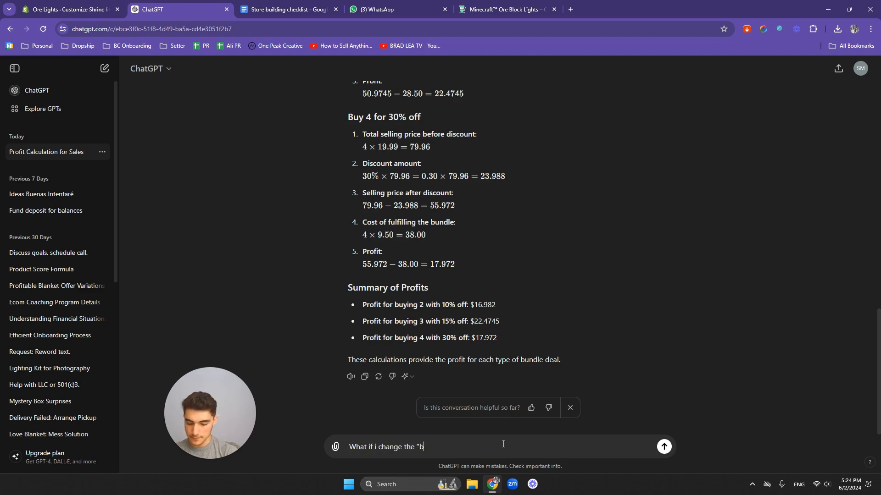
{"action": "type", "text": "uy 4 for 30% off"}
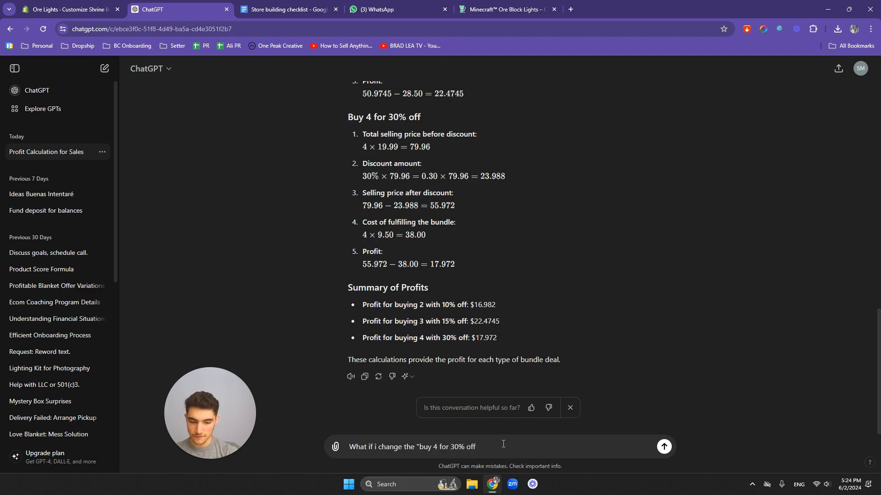
{"action": "type", "text": "\" to "}
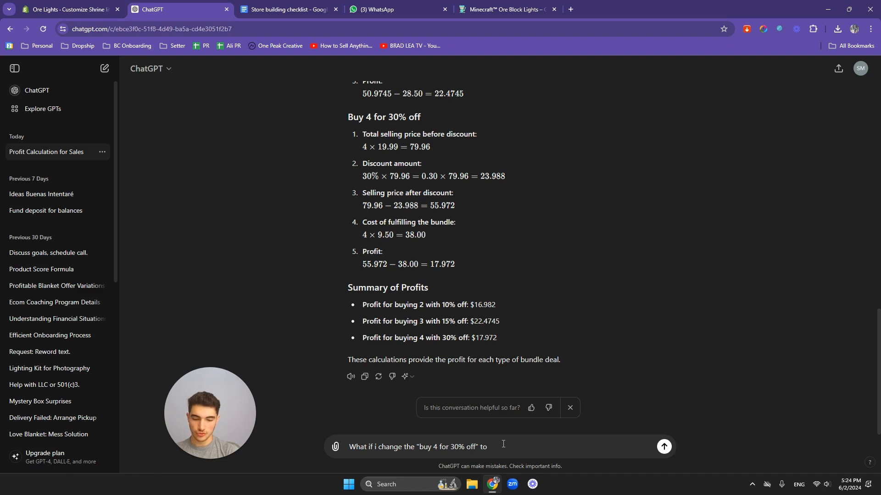
{"action": "type", "text": "\"buy 4 "}
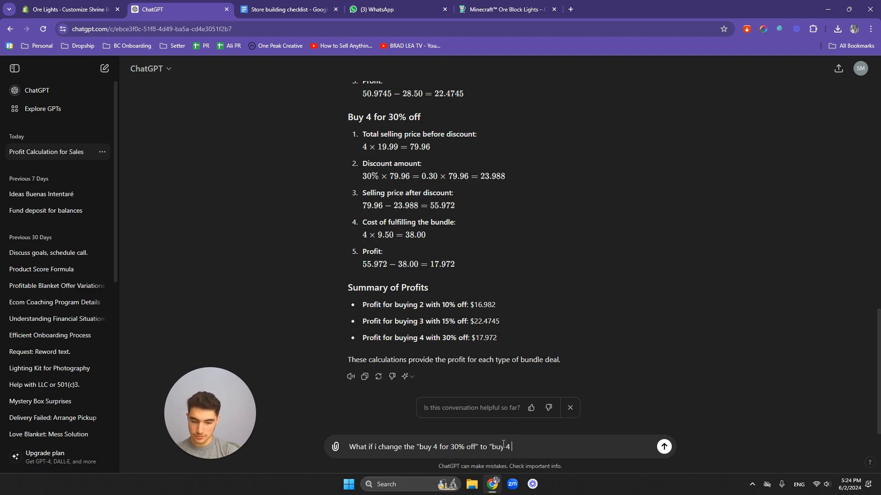
{"action": "key", "text": "BackSpace"}
{"action": "key", "text": "BackSpace"}
{"action": "type", "text": "3 get one free\""}
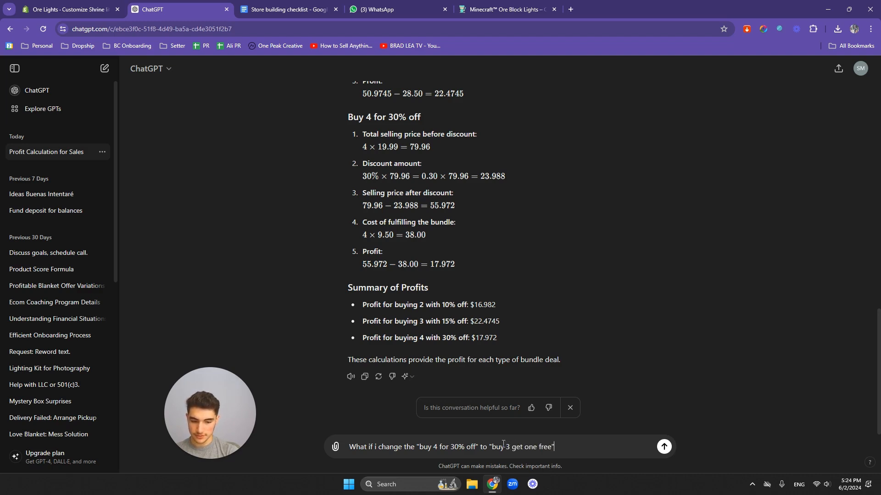
- Complete the message with "how much will my profits be then?" and submit it
{"action": "type", "text": " how"}
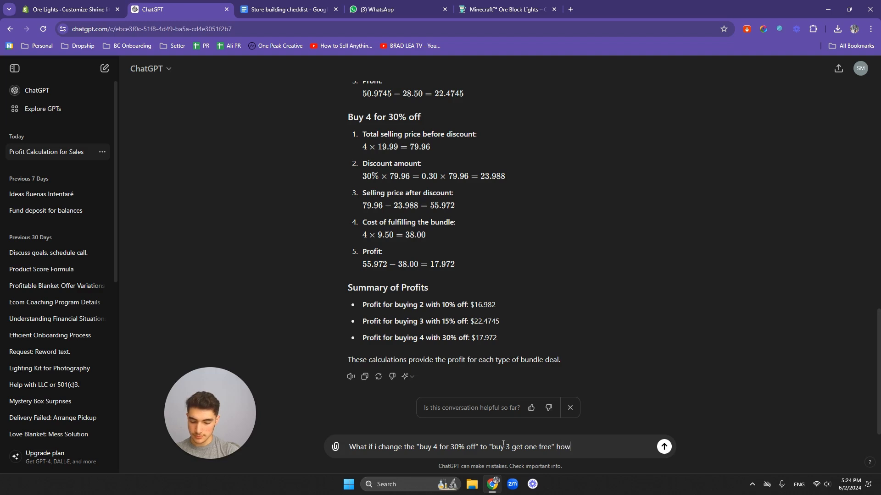
{"action": "type", "text": " much will my profits be then"}
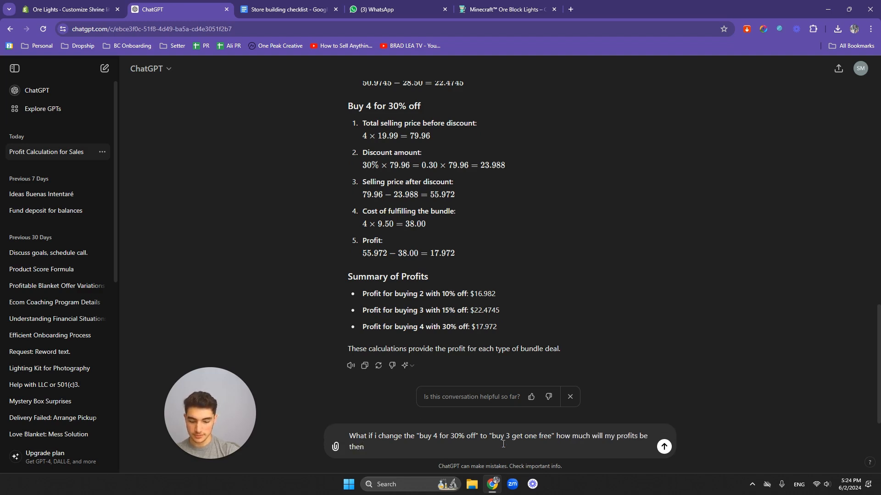
{"action": "type", "text": "?"}
{"action": "key", "text": "Return"}
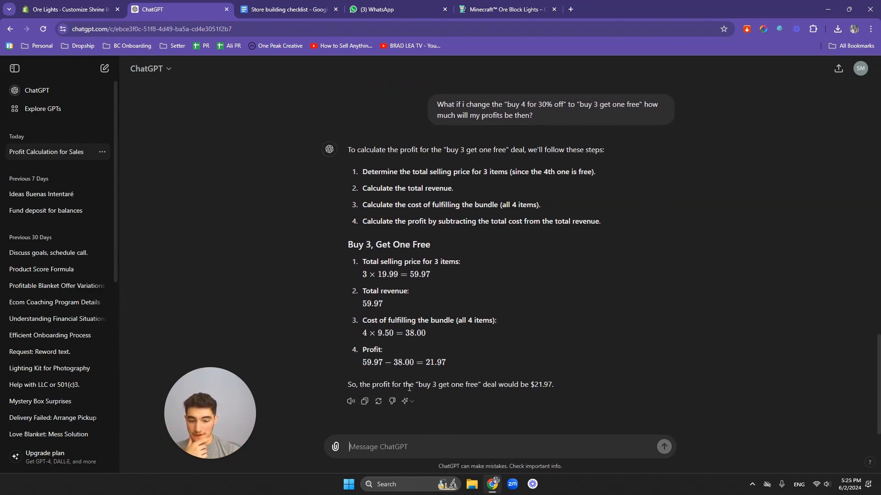
- Compare the calculated profit of the buy 3 get one free deal with the profit of buying 4 with 30% off
{"action": "left_click_drag", "start_coordinate": [419, 388], "coordinate": [546, 385]}
{"action": "left_click", "coordinate": [556, 386]}
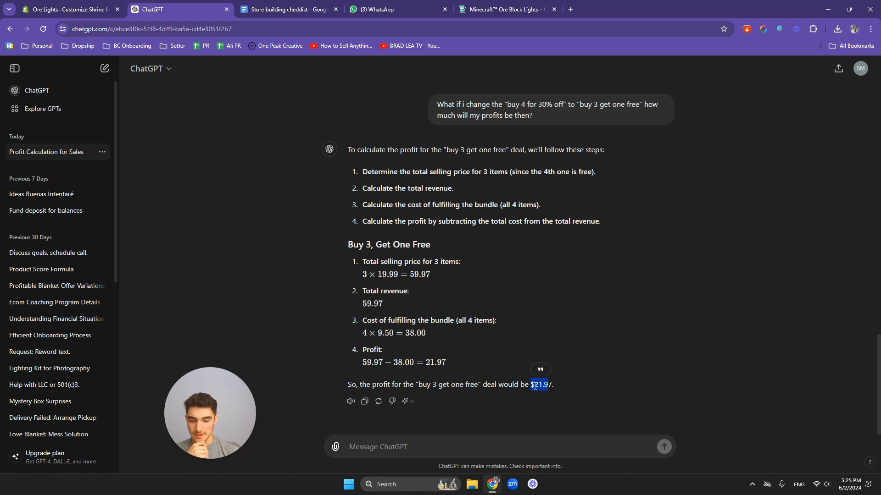
{"action": "scroll", "coordinate": [463, 341], "scroll_direction": "up", "scroll_amount": 7}
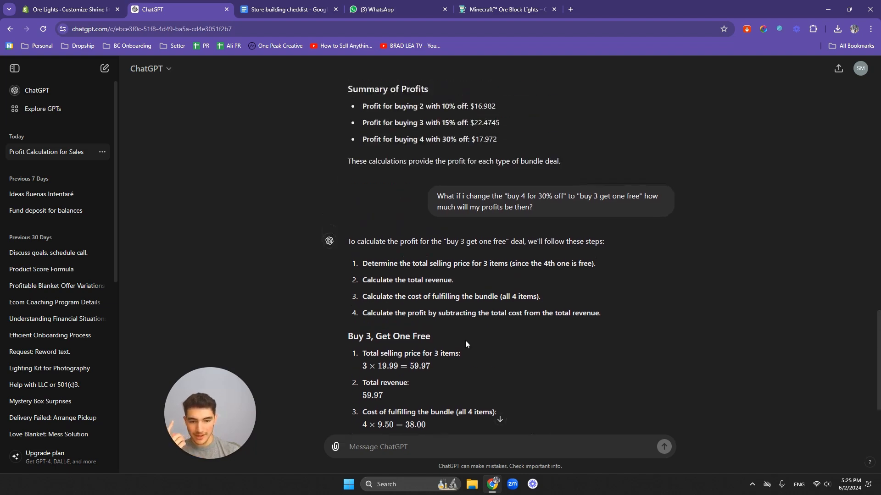
{"action": "scroll", "coordinate": [462, 331], "scroll_direction": "down", "scroll_amount": 2}
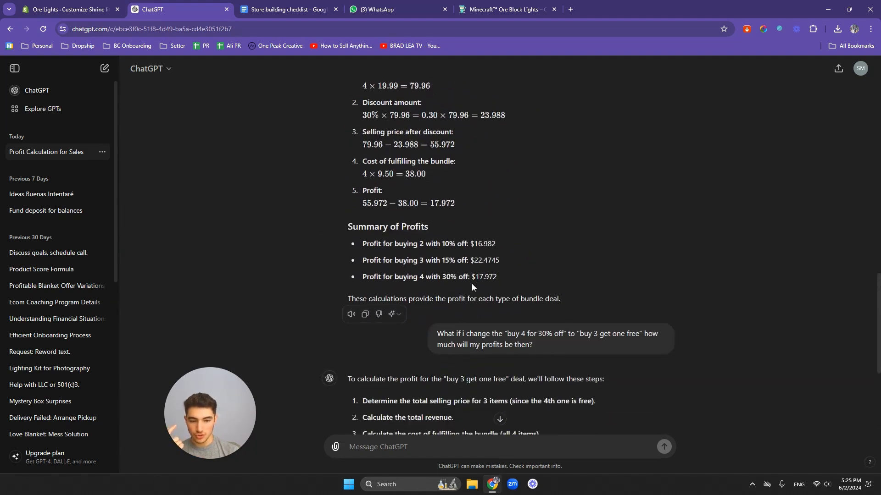
{"action": "scroll", "coordinate": [471, 283], "scroll_direction": "down", "scroll_amount": 5}
{"action": "left_click", "coordinate": [546, 387]}
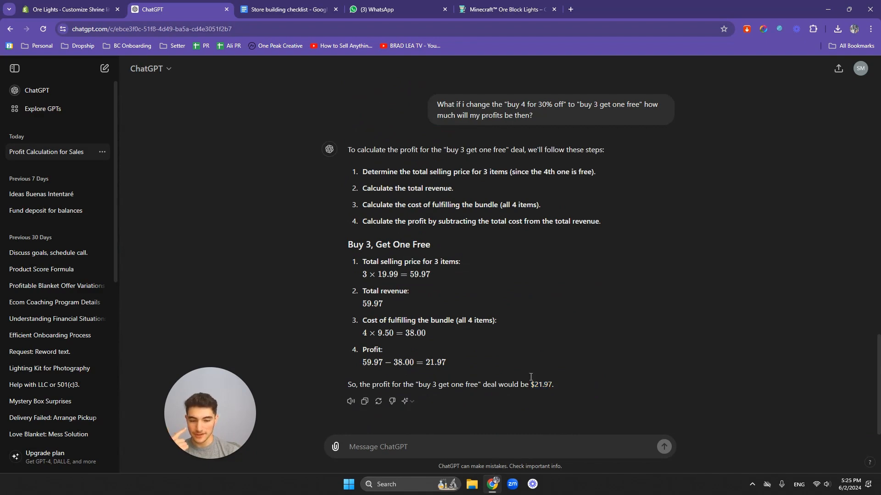
{"action": "scroll", "coordinate": [448, 228], "scroll_direction": "up", "scroll_amount": 4}
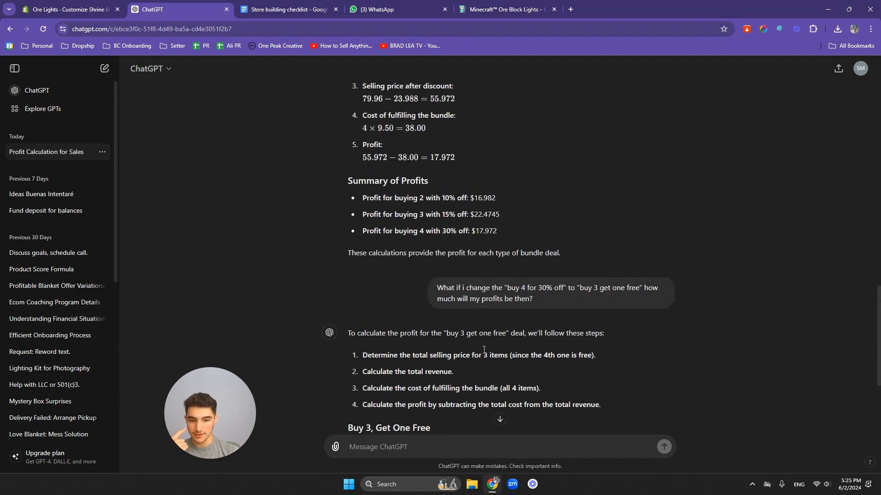
{"action": "double_click", "coordinate": [475, 231]}
{"action": "left_click", "coordinate": [479, 234]}
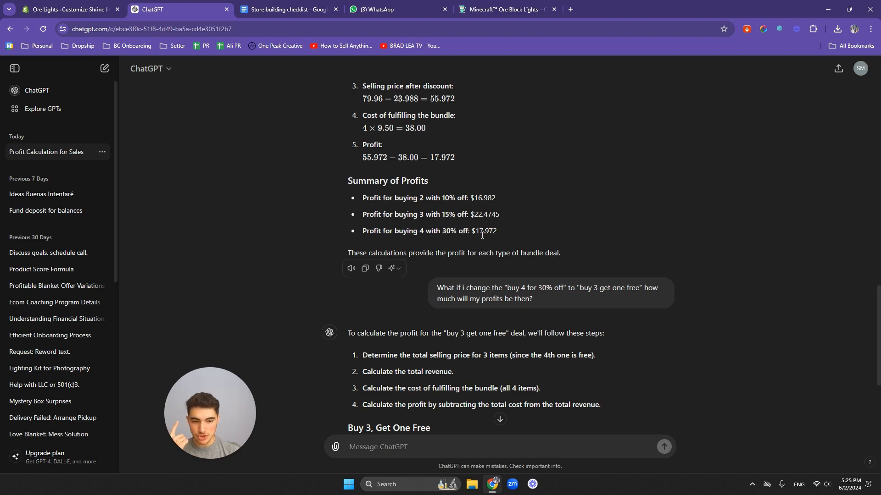
{"action": "scroll", "coordinate": [482, 235], "scroll_direction": "down", "scroll_amount": 4}
{"action": "scroll", "coordinate": [533, 369], "scroll_direction": "up", "scroll_amount": 5}
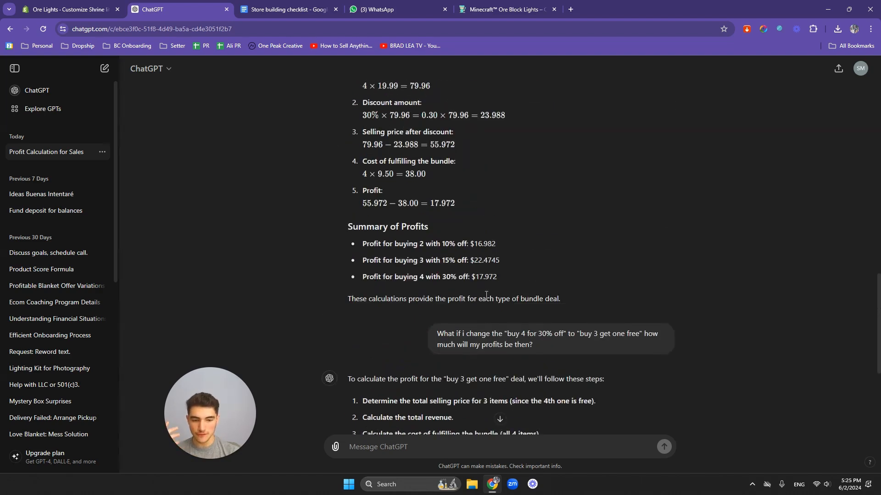
{"action": "double_click", "coordinate": [487, 277]}
{"action": "left_click", "coordinate": [487, 281]}
{"action": "scroll", "coordinate": [487, 280], "scroll_direction": "down", "scroll_amount": 5}
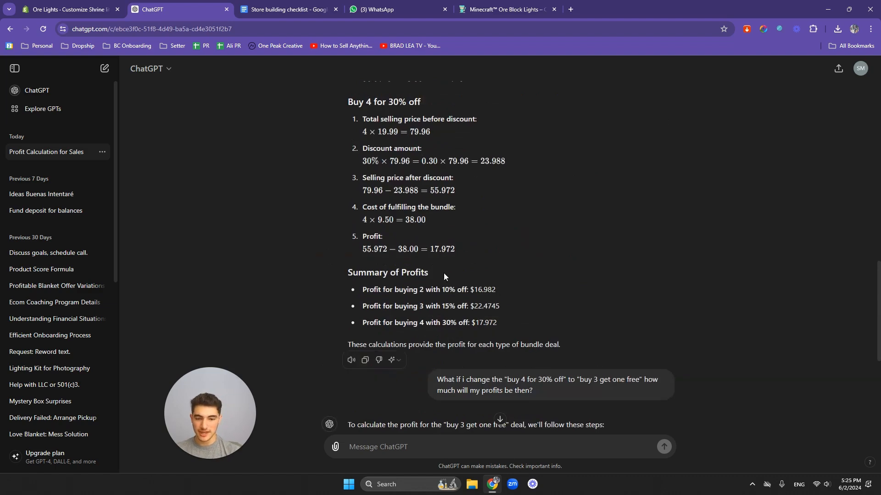
- Compare the wording of the 4 items with 30% off offer against the buy 3 get one free offer
{"action": "left_click_drag", "start_coordinate": [419, 322], "coordinate": [451, 324]}
{"action": "left_click", "coordinate": [449, 323]}
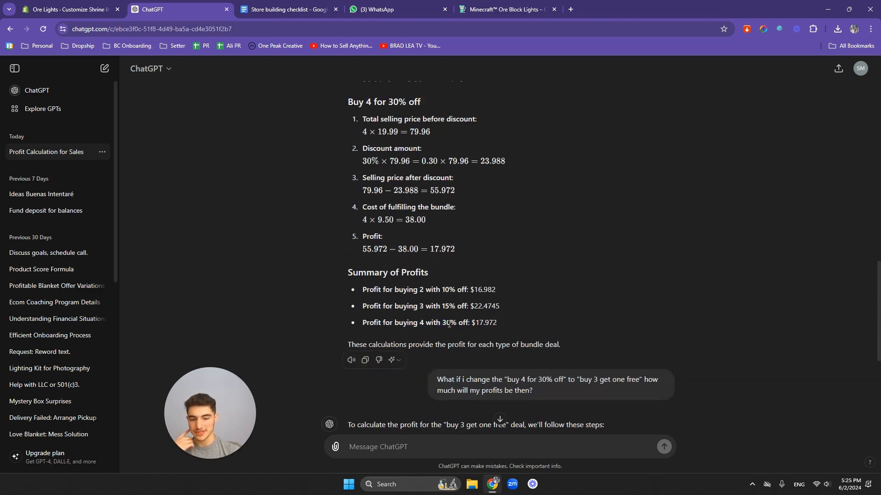
{"action": "scroll", "coordinate": [458, 311], "scroll_direction": "down", "scroll_amount": 6}
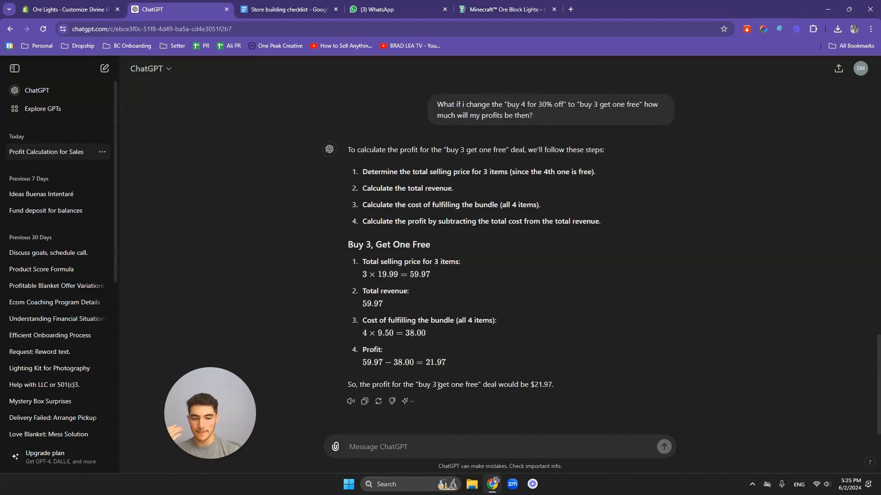
{"action": "left_click_drag", "start_coordinate": [433, 384], "coordinate": [487, 385]}
{"action": "left_click", "coordinate": [479, 363]}
{"action": "scroll", "coordinate": [479, 362], "scroll_direction": "up", "scroll_amount": 6}
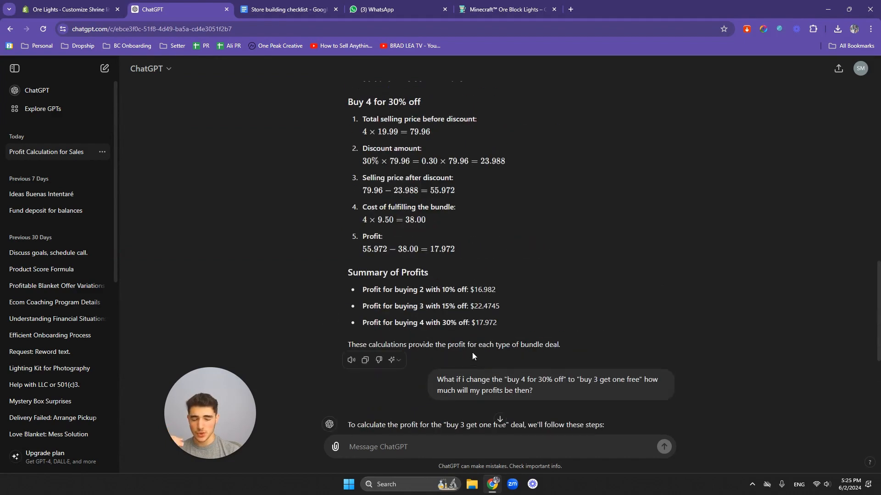
- Review the 2 items with 10% off and 3 items with 15% off offers against the buy 3 get one free deal
{"action": "left_click_drag", "start_coordinate": [420, 290], "coordinate": [470, 306]}
{"action": "left_click", "coordinate": [458, 293]}
{"action": "left_click", "coordinate": [470, 307]}
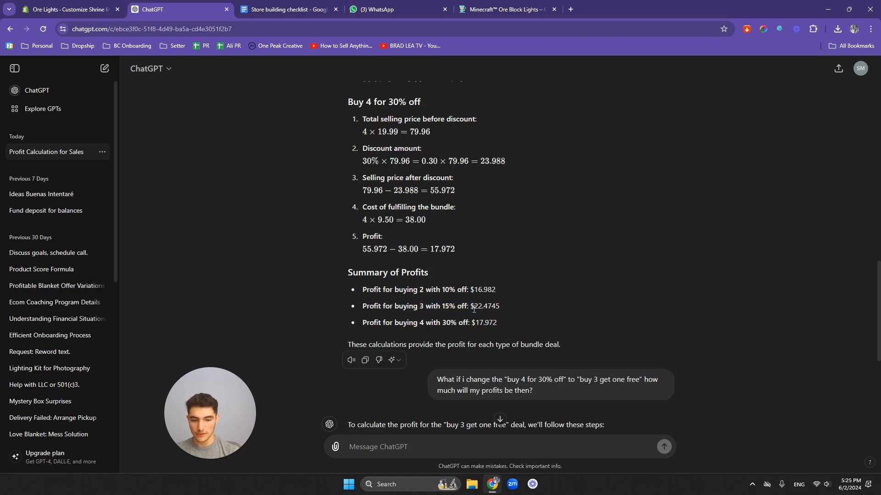
{"action": "scroll", "coordinate": [470, 308], "scroll_direction": "down", "scroll_amount": 5}
{"action": "scroll", "coordinate": [469, 308], "scroll_direction": "up", "scroll_amount": 3}
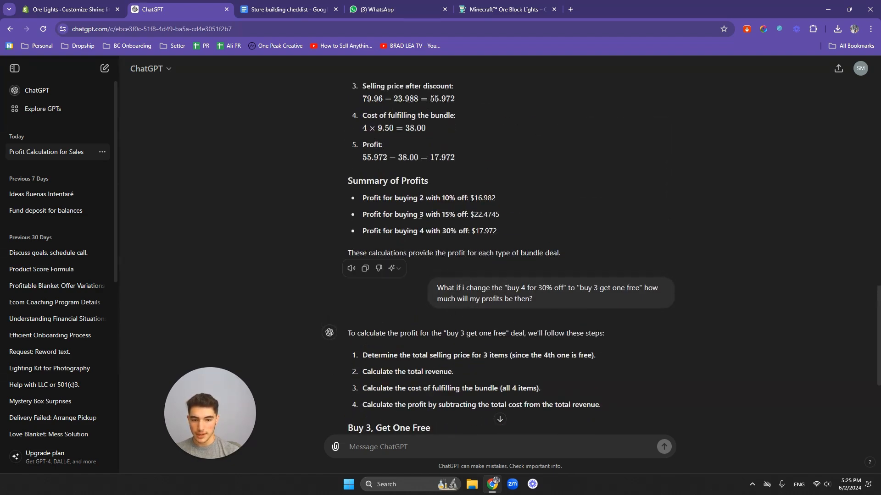
{"action": "left_click_drag", "start_coordinate": [418, 214], "coordinate": [448, 216]}
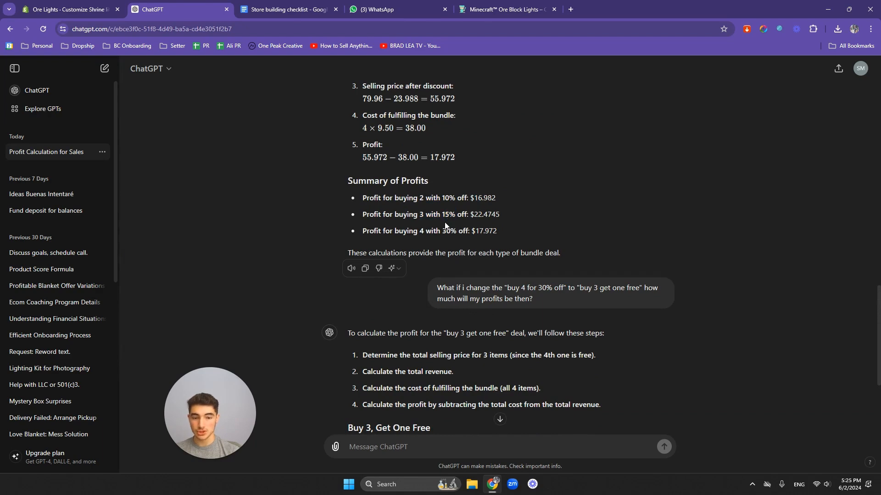
{"action": "scroll", "coordinate": [444, 222], "scroll_direction": "down", "scroll_amount": 4}
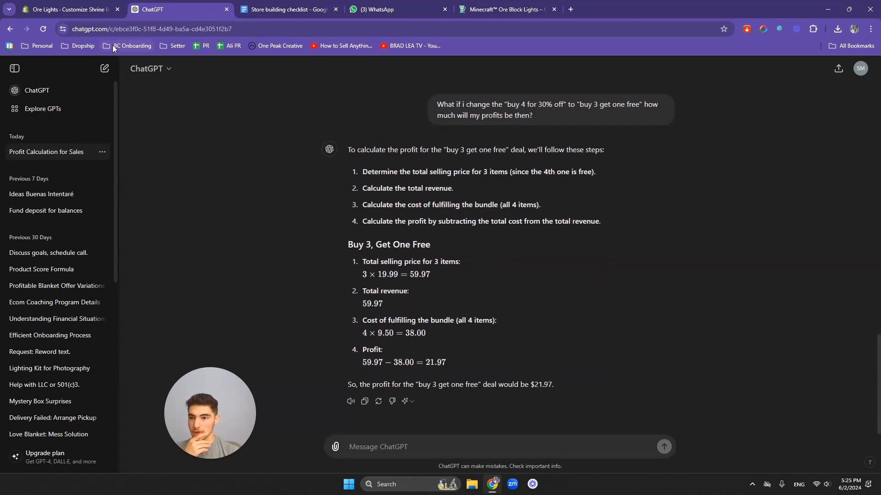
- Switch to the Shopify theme editor and disable quantity option #3 of the quantity selector by setting its quantity to 0
{"action": "left_click", "coordinate": [88, 11]}
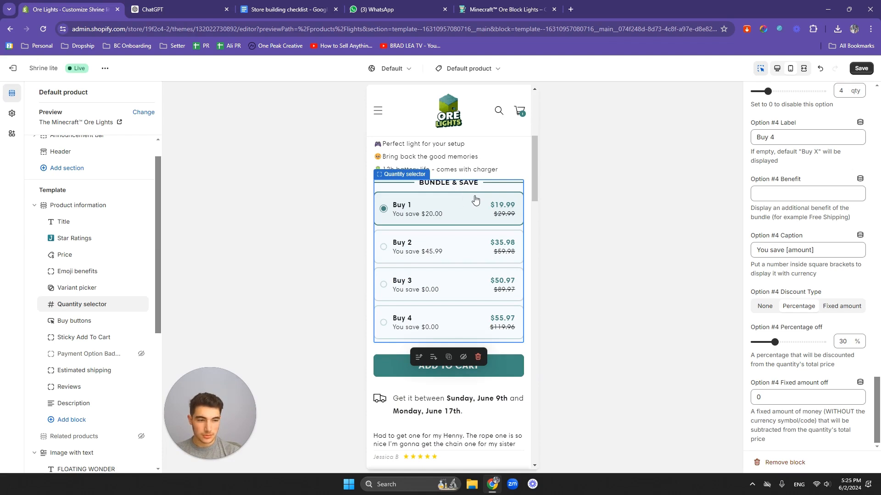
{"action": "scroll", "coordinate": [797, 207], "scroll_direction": "up", "scroll_amount": 1}
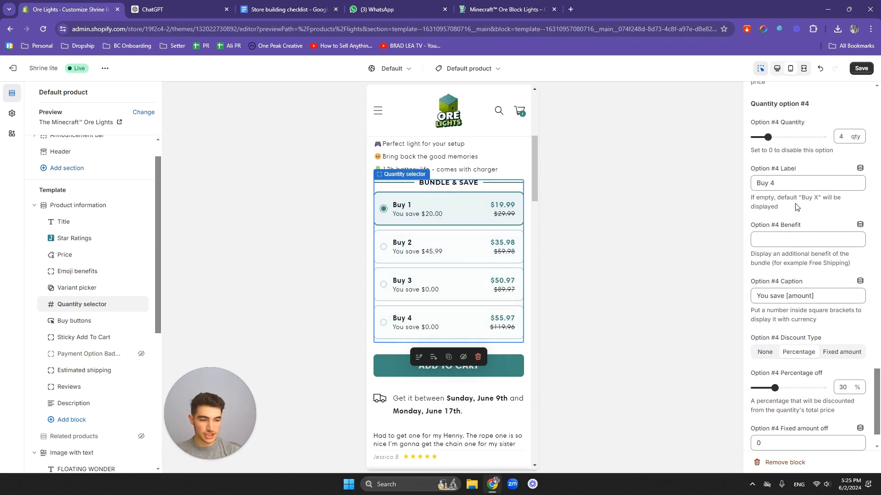
{"action": "scroll", "coordinate": [795, 206], "scroll_direction": "down", "scroll_amount": 1}
{"action": "scroll", "coordinate": [796, 207], "scroll_direction": "up", "scroll_amount": 2}
{"action": "left_click", "coordinate": [778, 232]}
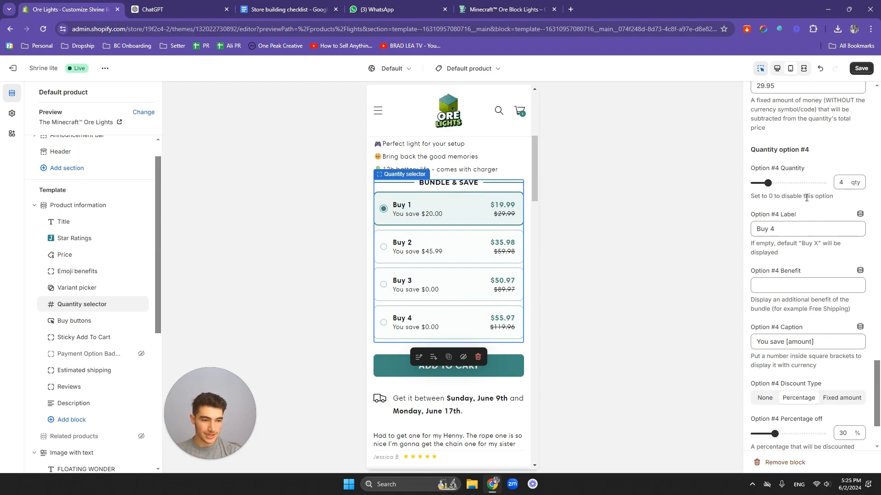
{"action": "scroll", "coordinate": [803, 201], "scroll_direction": "up", "scroll_amount": 7}
{"action": "scroll", "coordinate": [802, 217], "scroll_direction": "up", "scroll_amount": 5}
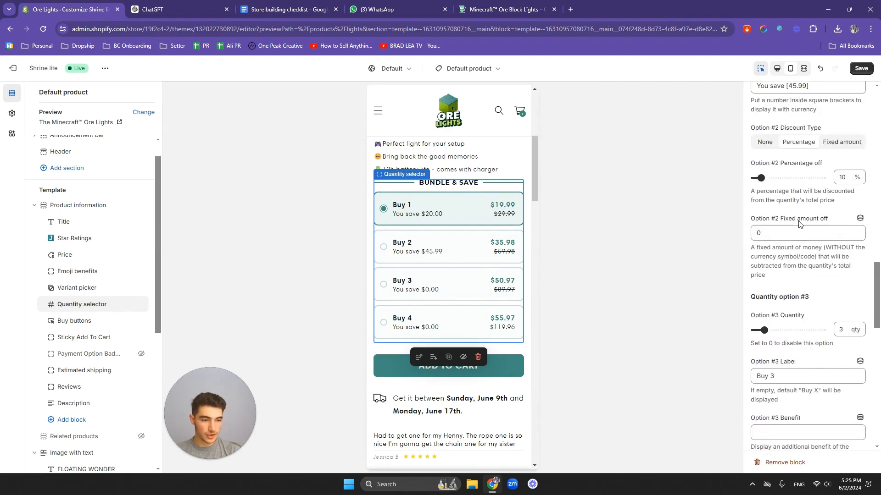
{"action": "left_click_drag", "start_coordinate": [764, 331], "coordinate": [740, 331]}
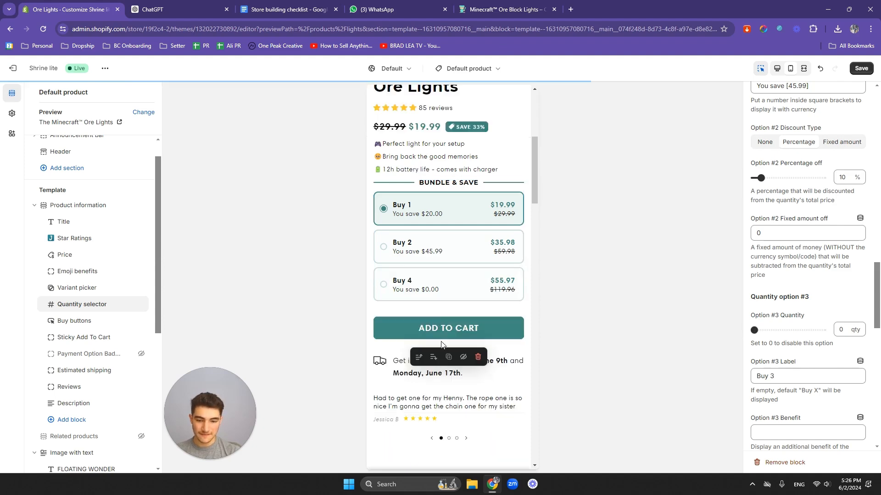
- Change the label of quantity option #4 to "Buy 3 get 1 free"
{"action": "scroll", "coordinate": [788, 272], "scroll_direction": "down", "scroll_amount": 6}
{"action": "scroll", "coordinate": [788, 272], "scroll_direction": "down", "scroll_amount": 7}
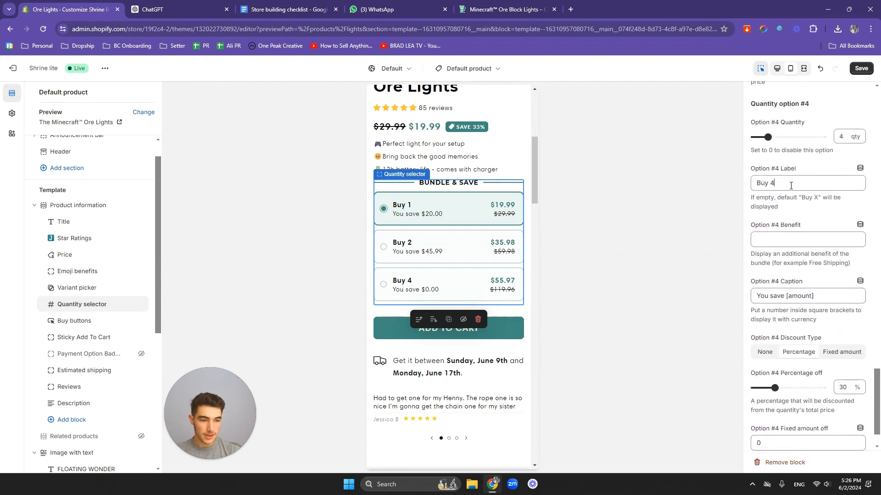
{"action": "left_click", "coordinate": [773, 184]}
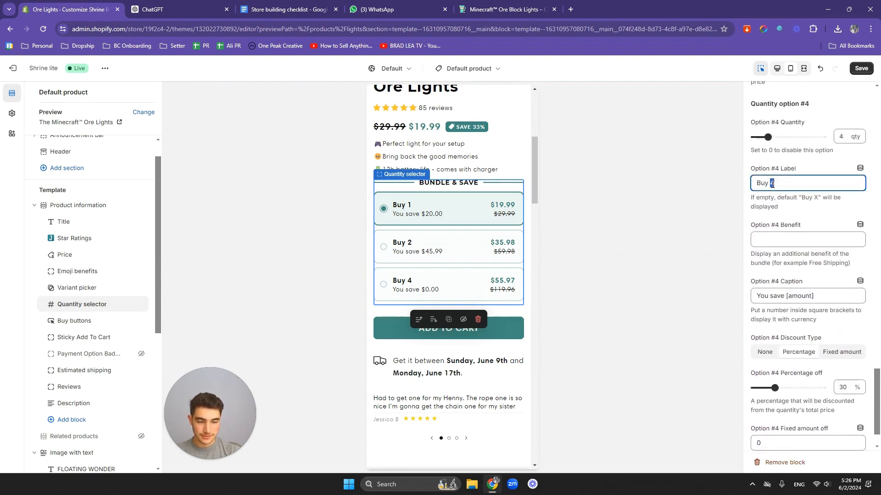
{"action": "type", "text": "3 "}
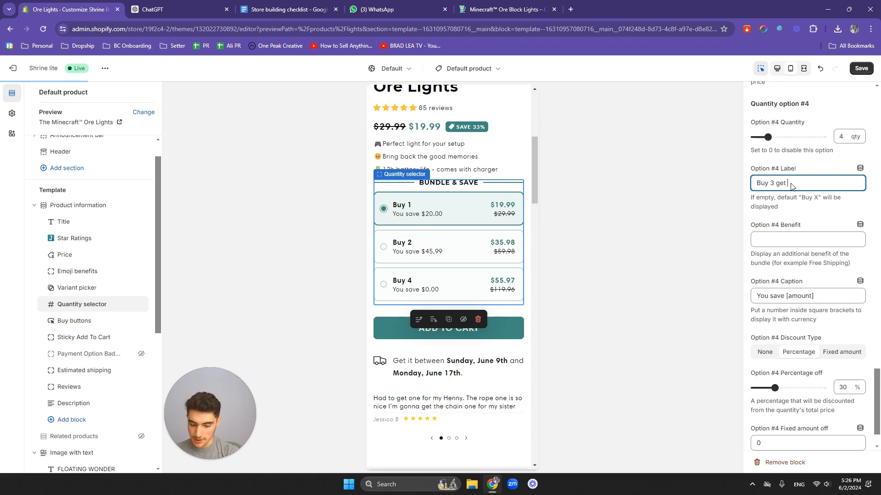
{"action": "type", "text": "get 1"}
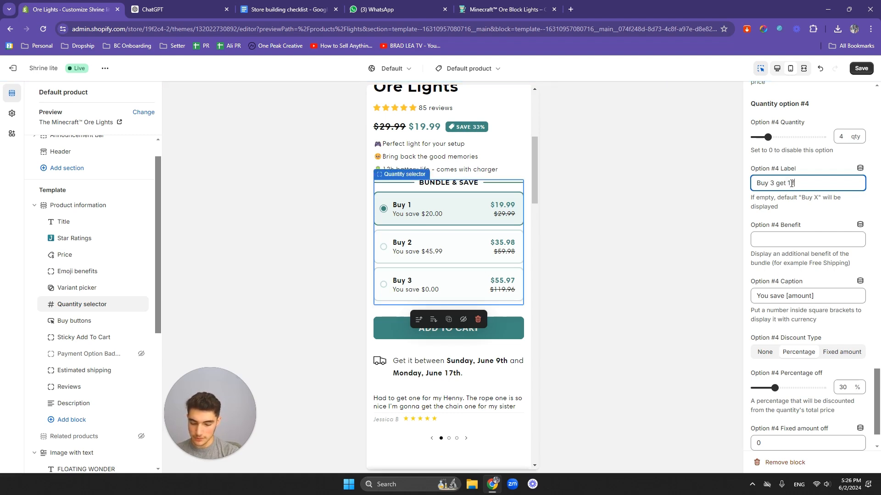
{"action": "type", "text": " free"}
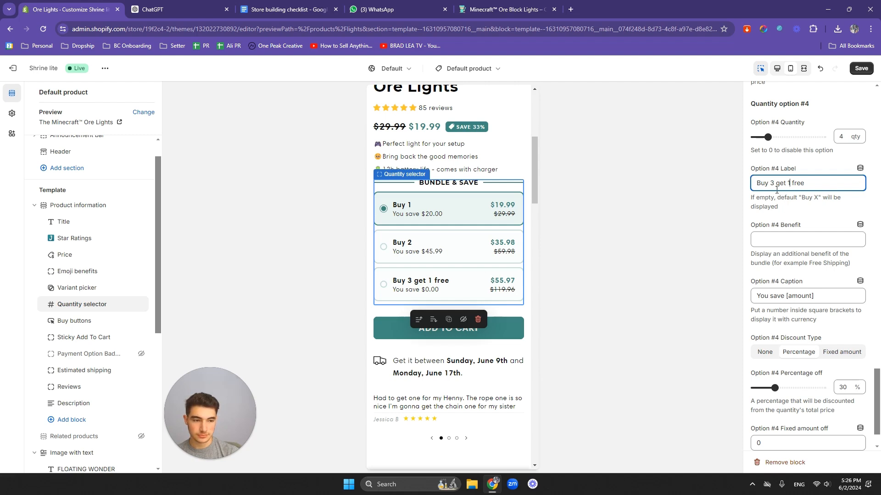
- Capitalize the label of quantity option #4 so it reads "Buy 3 Get 1 Free"
{"action": "left_click_drag", "start_coordinate": [776, 185], "coordinate": [779, 186]}
{"action": "type", "text": "G"}
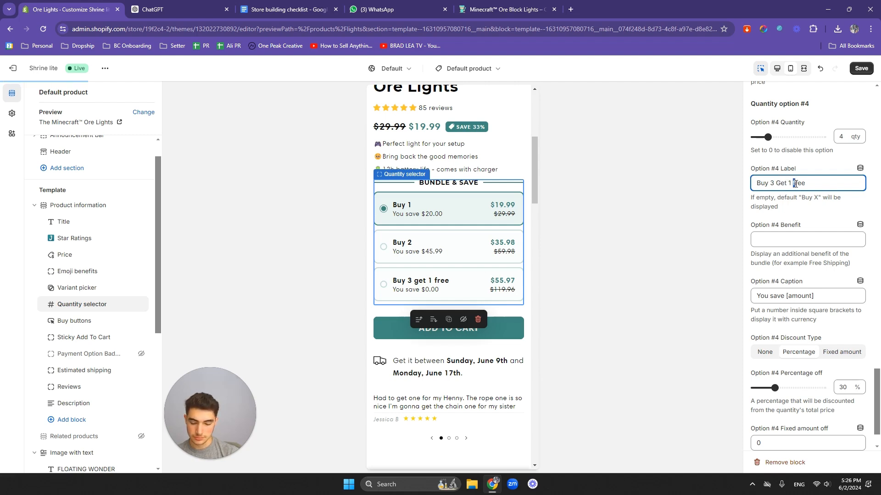
{"action": "type", "text": "F"}
{"action": "left_click", "coordinate": [795, 209]}
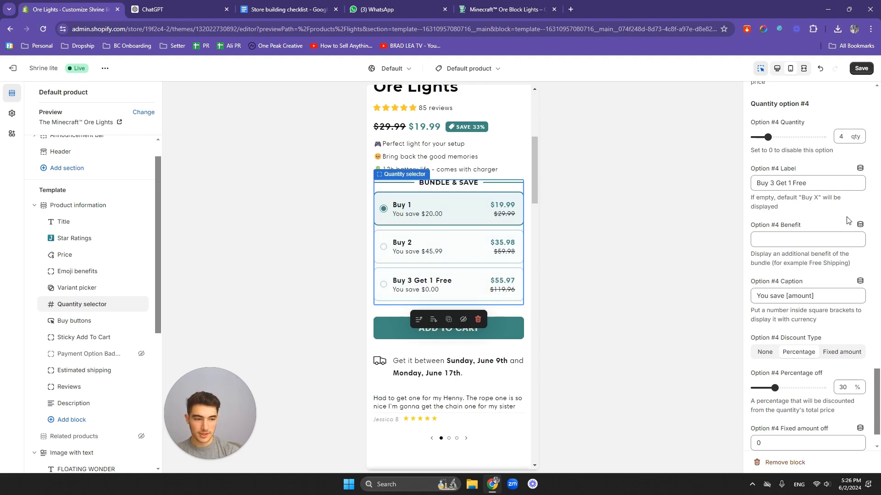
{"action": "scroll", "coordinate": [824, 210], "scroll_direction": "down", "scroll_amount": 1}
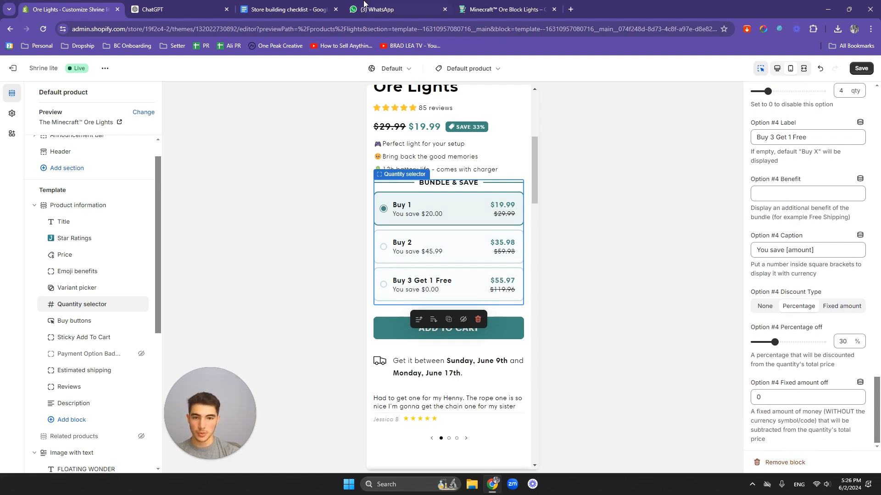
- Switch to ChatGPT and ask "So how much should I sell the 3 bundles for?"
{"action": "left_click", "coordinate": [286, 3]}
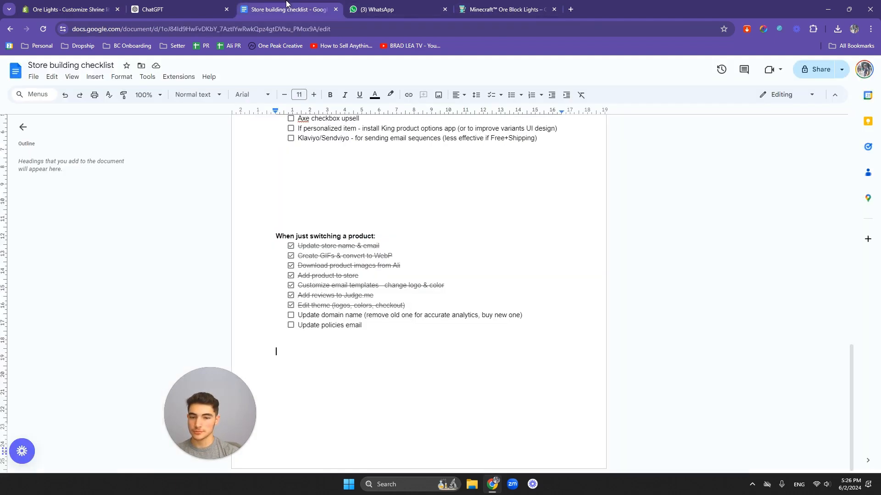
{"action": "left_click", "coordinate": [212, 5]}
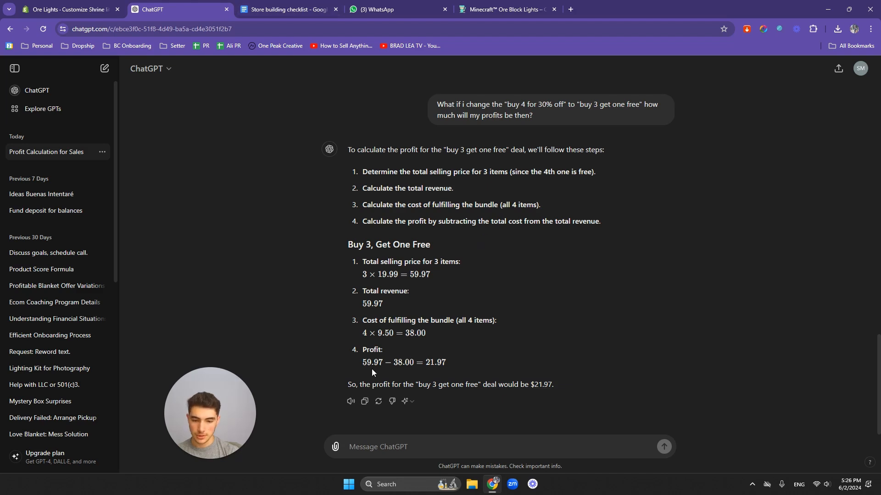
{"action": "type", "text": "So how much sh"}
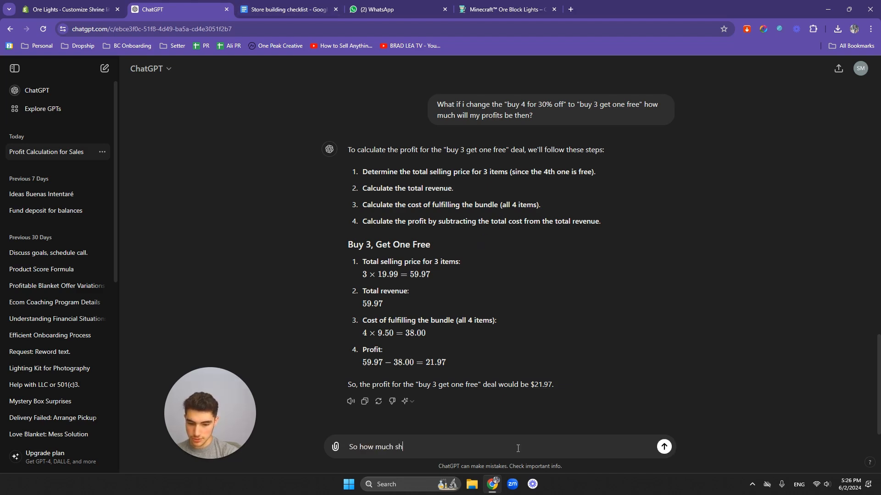
{"action": "type", "text": "ould I sell "}
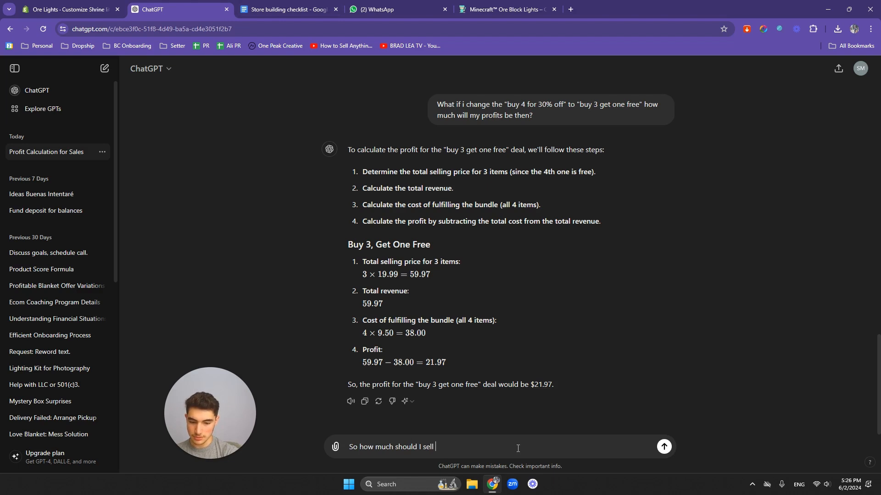
{"action": "type", "text": "the 3 budles for"}
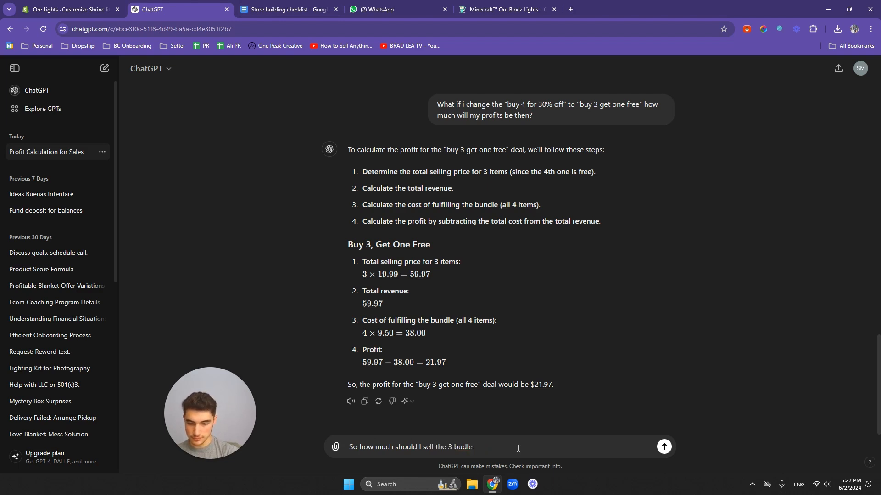
{"action": "key", "text": "BackSpace"}
{"action": "key", "text": "BackSpace"}
{"action": "key", "text": "BackSpace"}
{"action": "type", "text": "ndles for"}
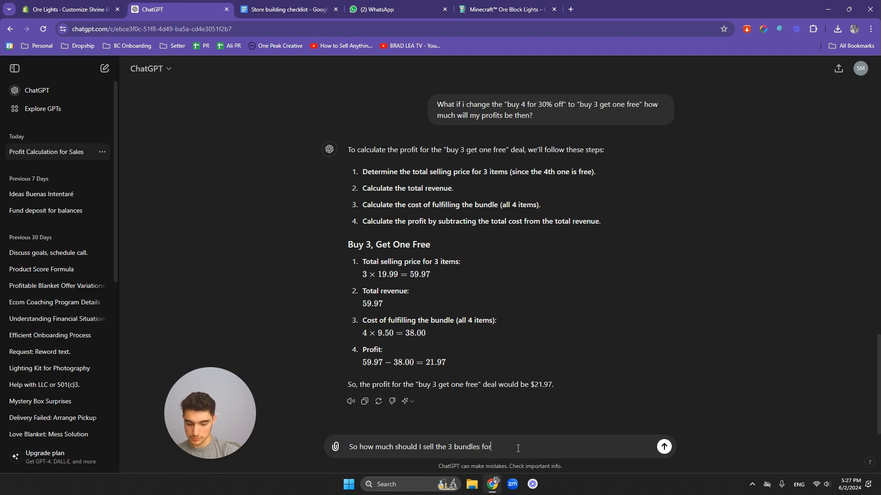
{"action": "type", "text": "?"}
{"action": "key", "text": "Return"}
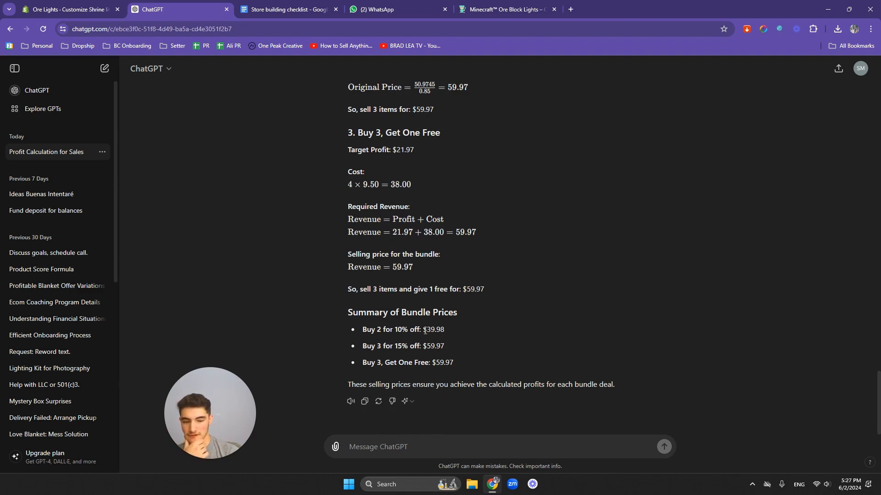
- Review the suggested selling prices of the 10% off and 15% off bundles in the summary of bundle prices
{"action": "left_click_drag", "start_coordinate": [423, 330], "coordinate": [440, 331]}
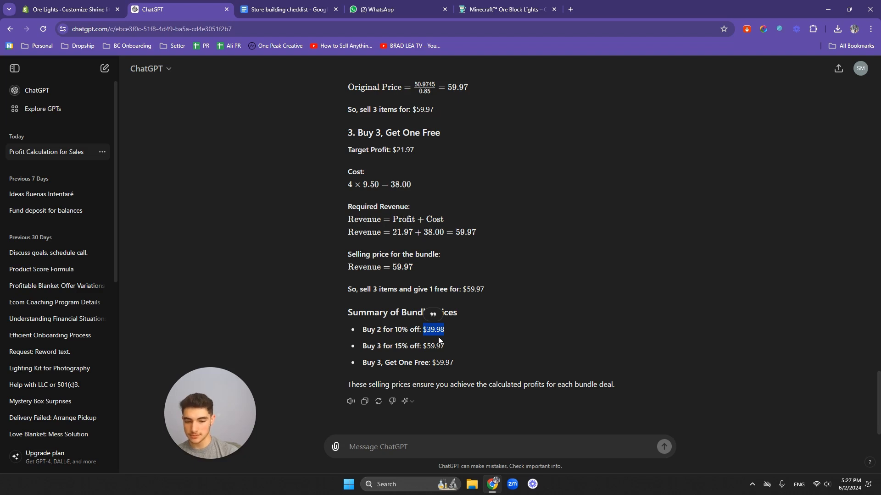
{"action": "left_click", "coordinate": [431, 345]}
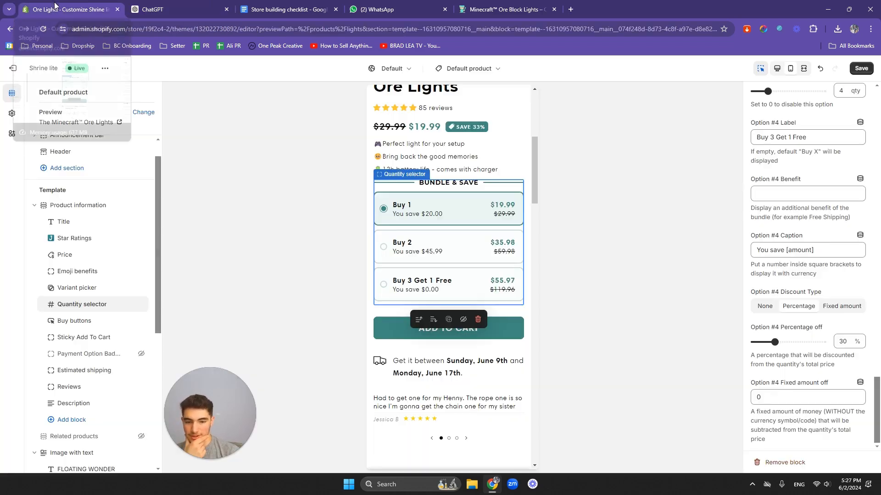
- Switch to the Shopify theme editor and set the benefit of quantity option #2 to "10% off"
{"action": "left_click", "coordinate": [54, 6]}
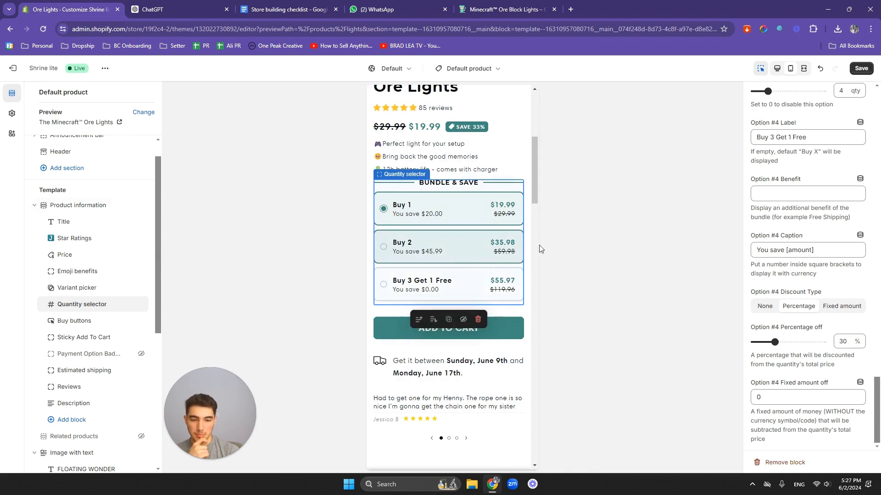
{"action": "scroll", "coordinate": [807, 188], "scroll_direction": "up", "scroll_amount": 15}
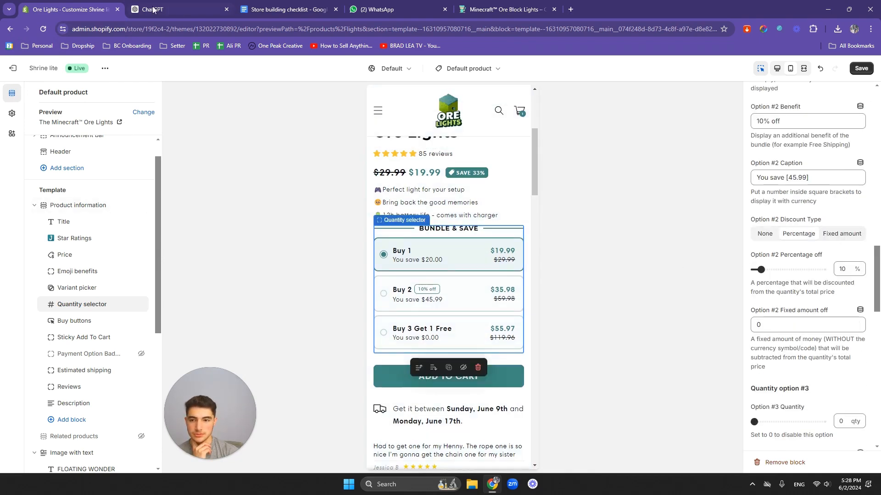
- Switch to ChatGPT and start a message with "My bundles are:" followed by a line reading "Buy 1", without sending it
{"action": "left_click", "coordinate": [154, 9]}
{"action": "type", "text": "My"}
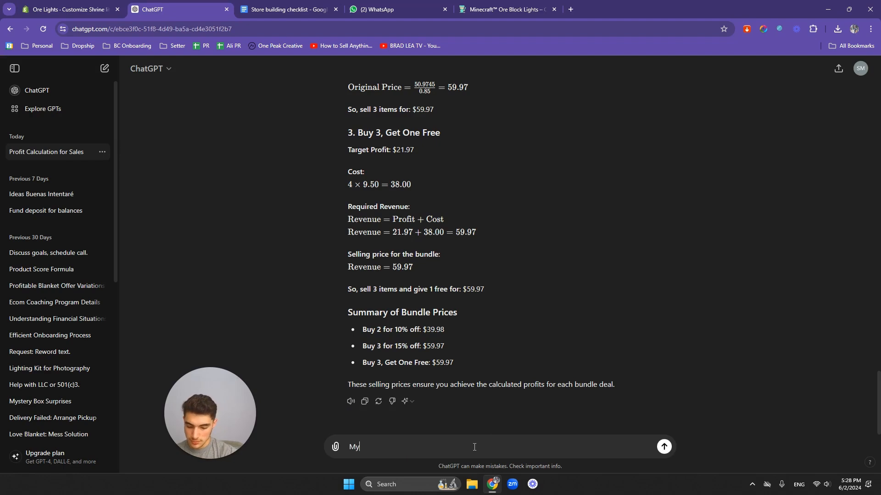
{"action": "type", "text": " bundles are"}
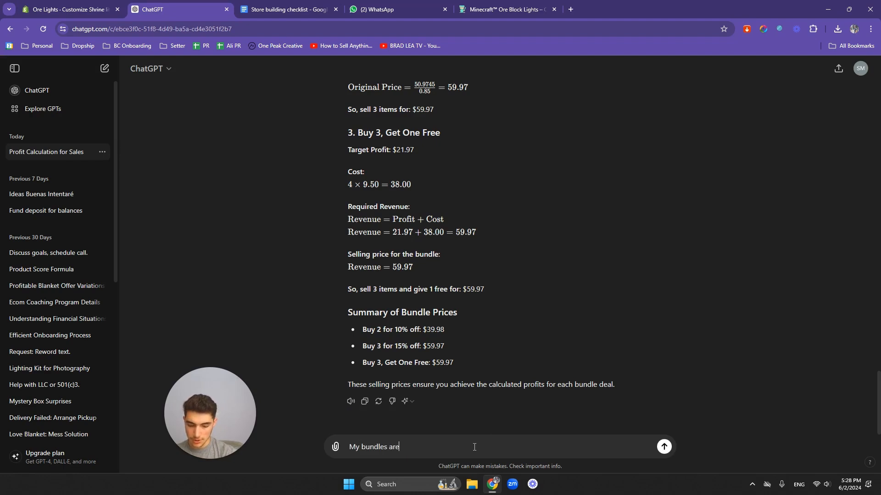
{"action": "type", "text": ":"}
{"action": "key", "text": "shift+Return"}
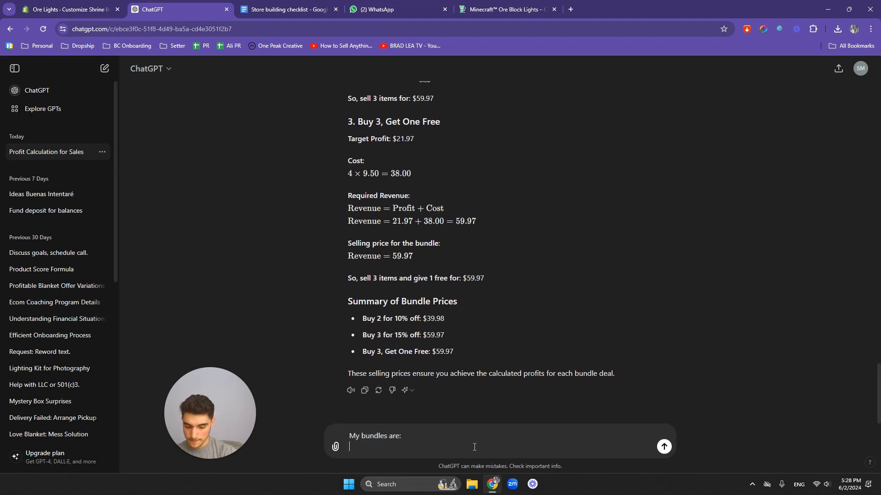
{"action": "type", "text": "Buy"}
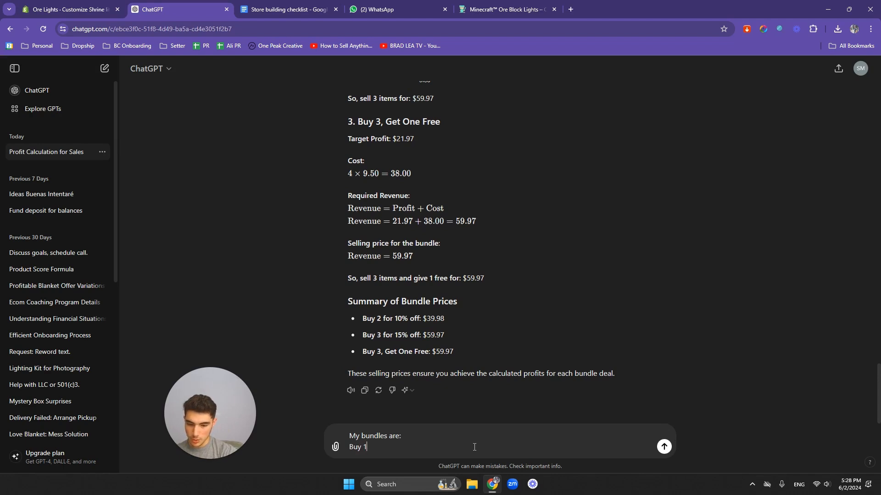
{"action": "type", "text": " 1"}
{"action": "key", "text": "shift+Return"}
- Add the lines "Buy 2 with 10% off" and "Buy 3 Get 1 Free" to the message and put the bundle list in quotation marks
{"action": "type", "text": "Buy 2 "}
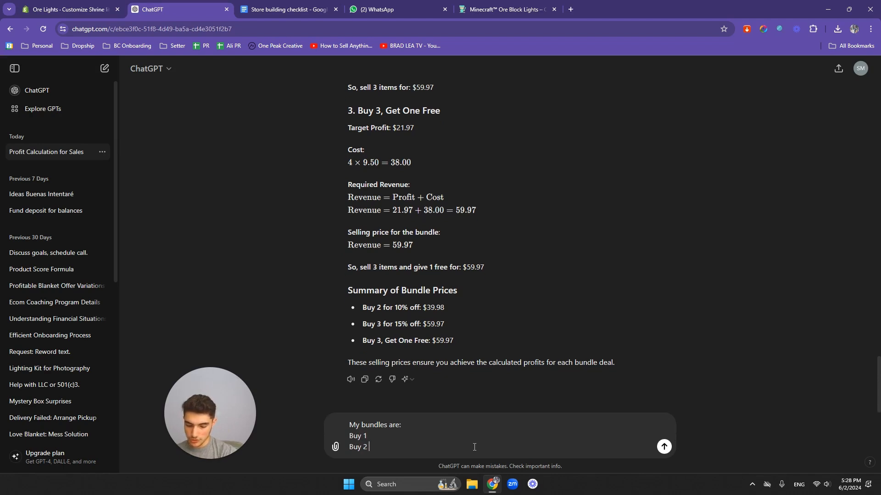
{"action": "type", "text": "with 10"}
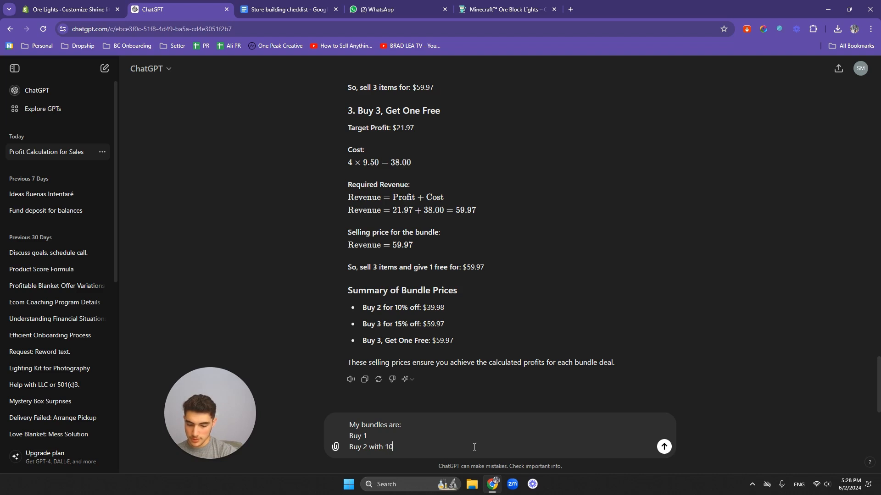
{"action": "type", "text": "% off"}
{"action": "key", "text": "shift+Return"}
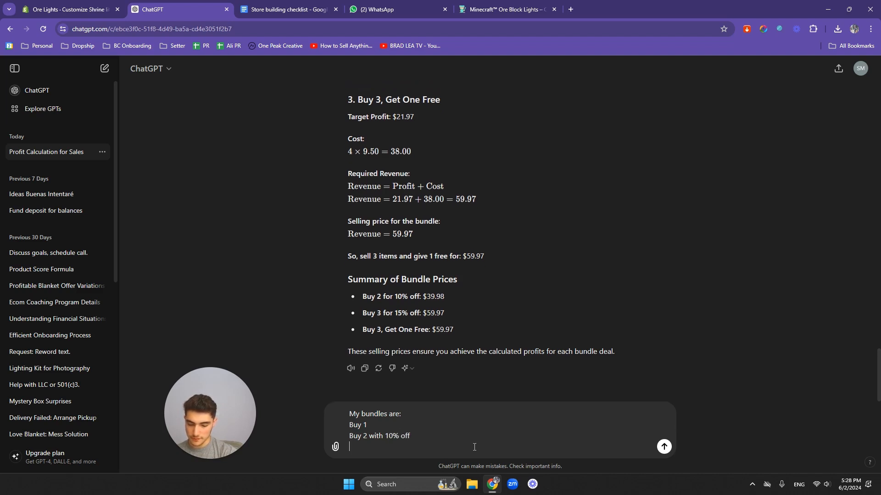
{"action": "type", "text": "Buy 3"}
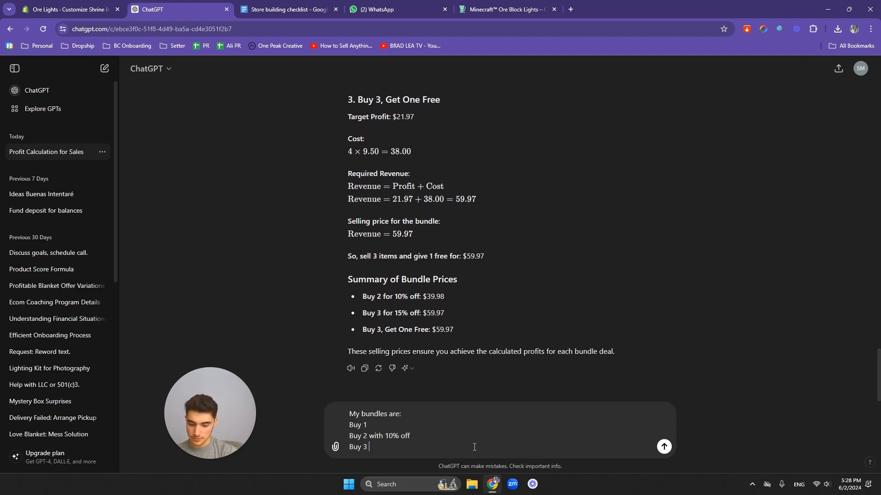
{"action": "type", "text": " Get 1 F"}
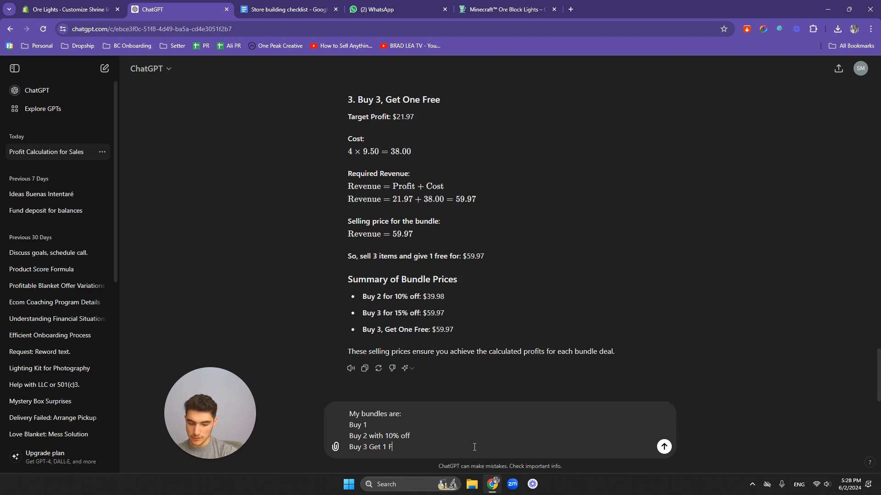
{"action": "type", "text": "ree"}
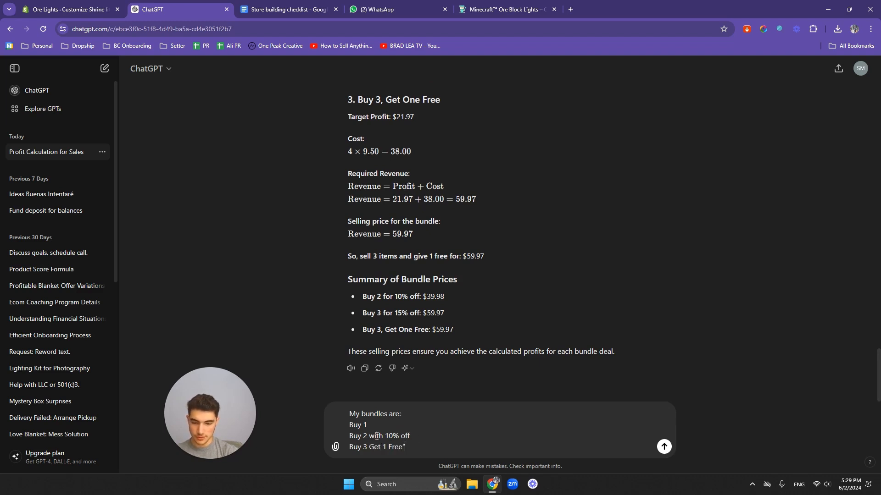
{"action": "type", "text": "\""}
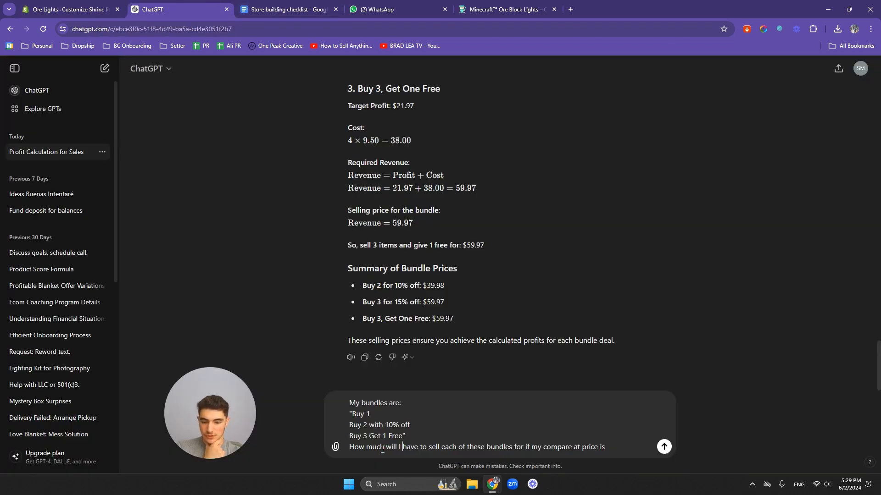
- Reword the question below the bundle list to "How much does the customer save if my compare at price is set to"
{"action": "left_click_drag", "start_coordinate": [389, 448], "coordinate": [618, 447]}
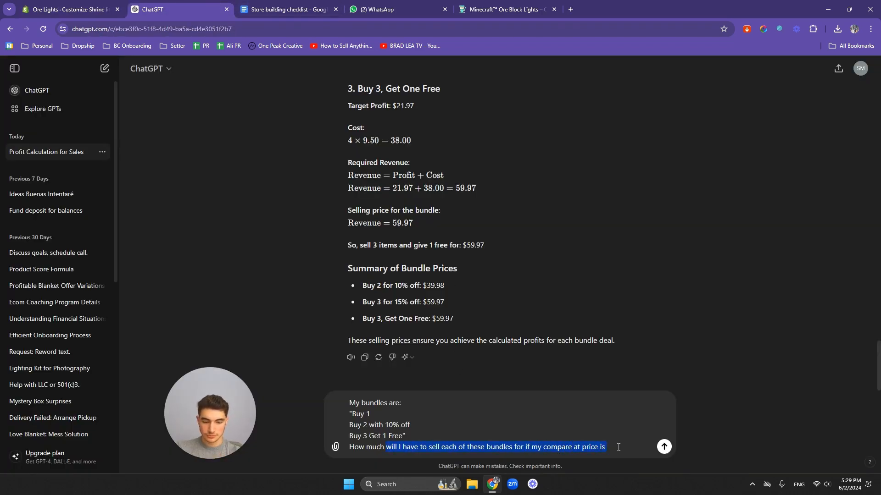
{"action": "type", "text": "does the"}
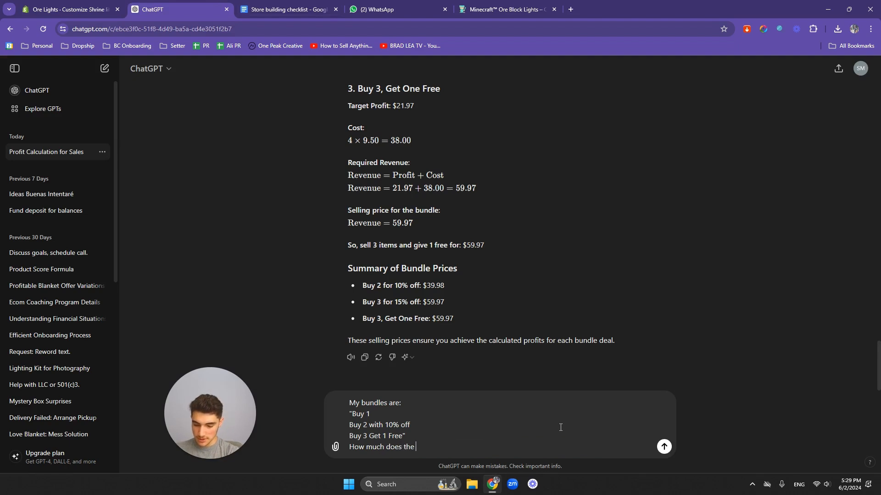
{"action": "type", "text": " customer save"}
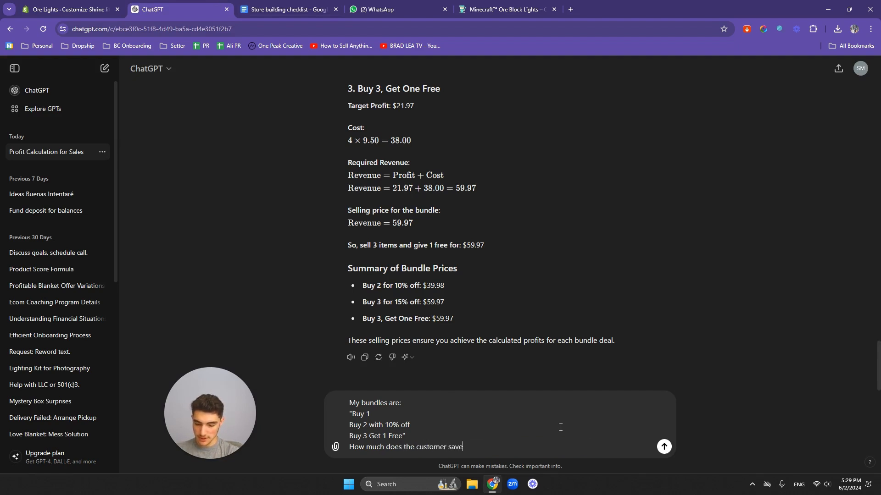
{"action": "type", "text": " if my compare a"}
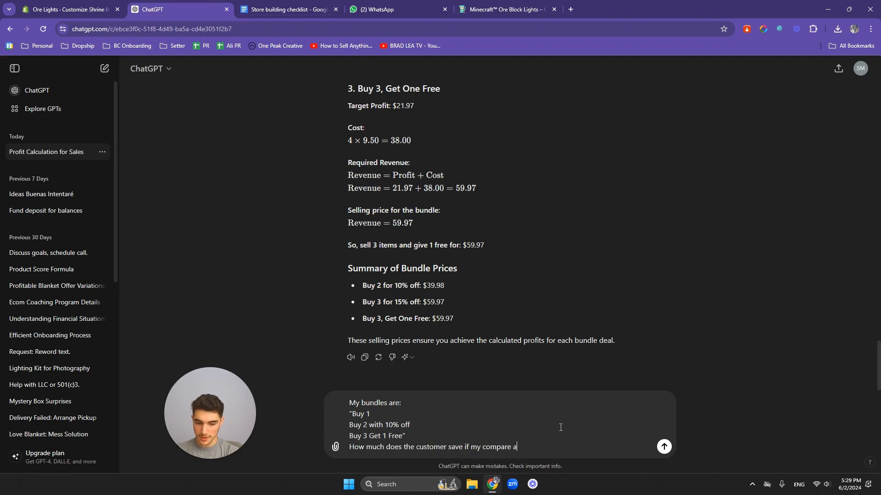
{"action": "type", "text": "t price is"}
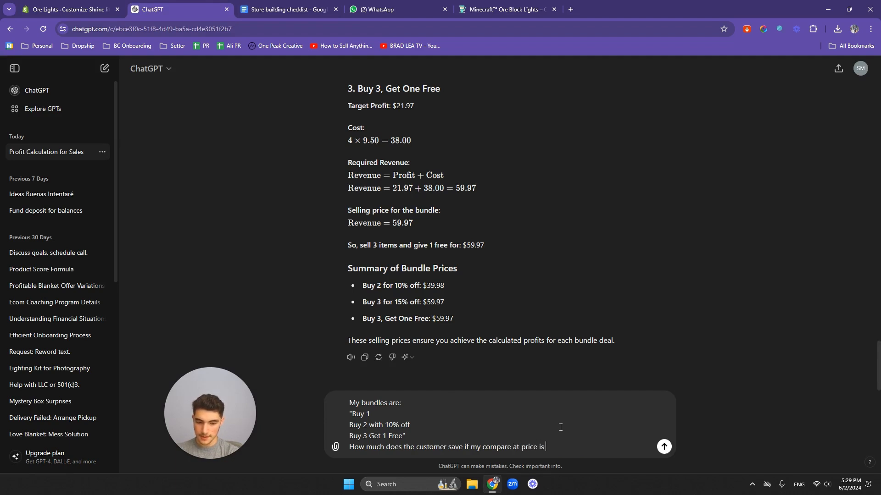
{"action": "type", "text": " set t"}
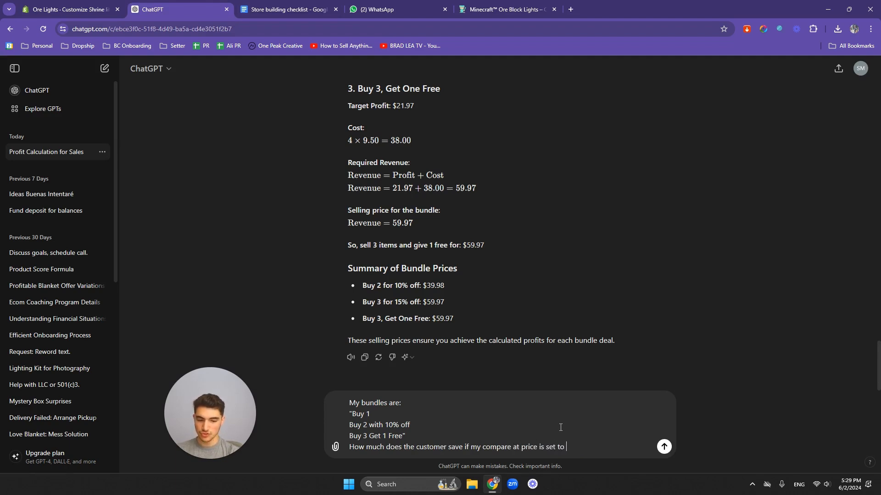
{"action": "type", "text": "o"}
- Complete the question in the ChatGPT message with a compare at price of "29.99 per item" and send it
{"action": "left_click", "coordinate": [60, 6]}
{"action": "left_click", "coordinate": [175, 10]}
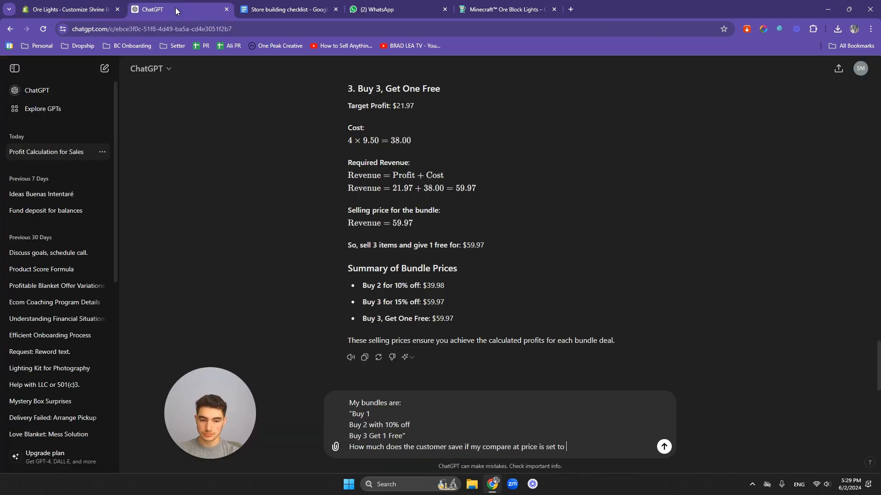
{"action": "type", "text": "29.9"}
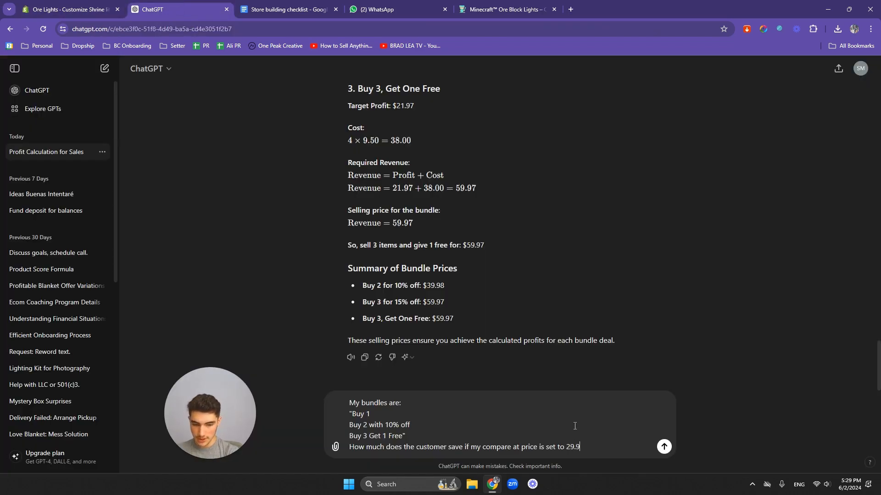
{"action": "type", "text": "9 oer ite"}
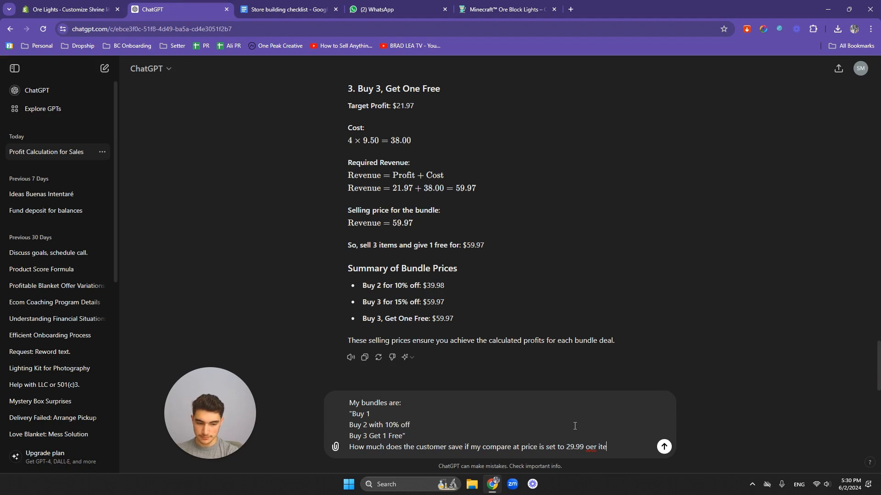
{"action": "key", "text": "BackSpace"}
{"action": "key", "text": "BackSpace"}
{"action": "key", "text": "BackSpace"}
{"action": "key", "text": "BackSpace"}
{"action": "key", "text": "BackSpace"}
{"action": "key", "text": "BackSpace"}
{"action": "key", "text": "BackSpace"}
{"action": "type", "text": "per ti"}
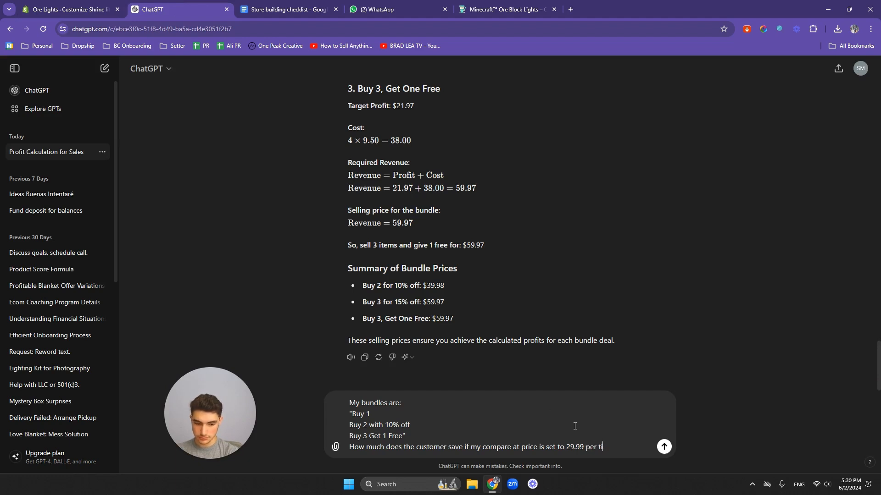
{"action": "type", "text": "m"}
{"action": "key", "text": "Return"}
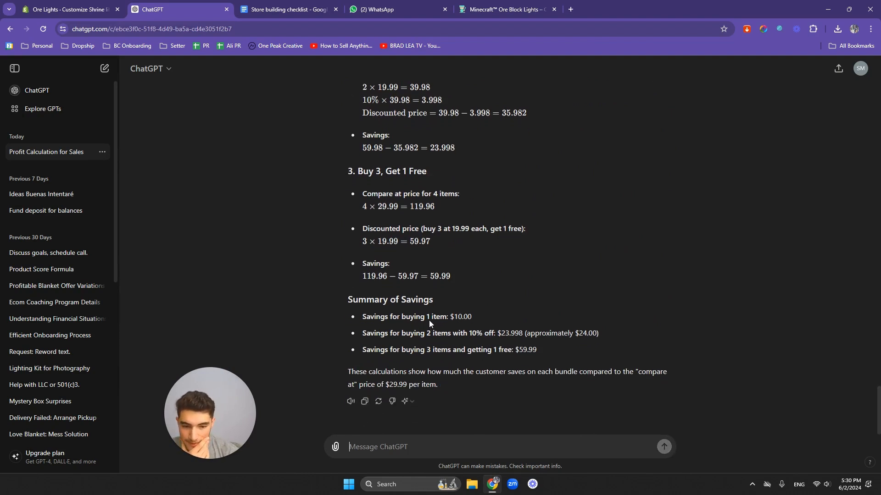
- Check the single-item saving from the reply by calculating 29-19 in a temporary browser tab
{"action": "left_click_drag", "start_coordinate": [450, 316], "coordinate": [363, 316]}
{"action": "left_click", "coordinate": [443, 316]}
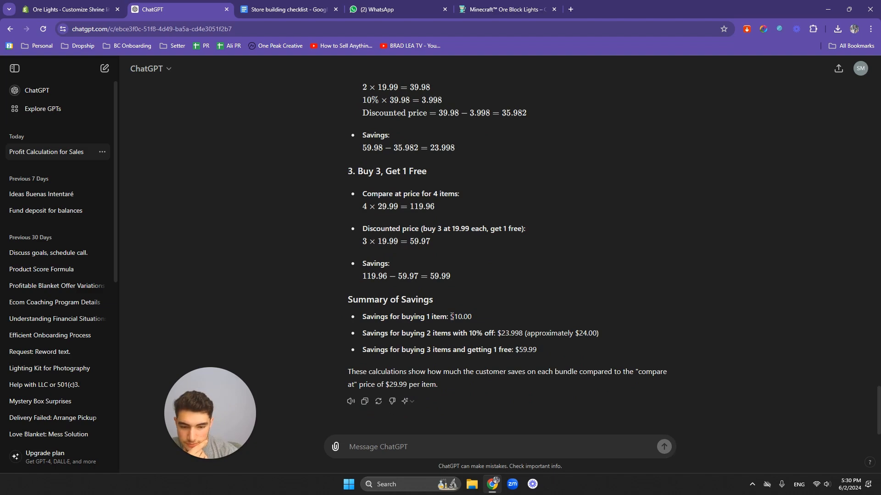
{"action": "left_click", "coordinate": [106, 9]}
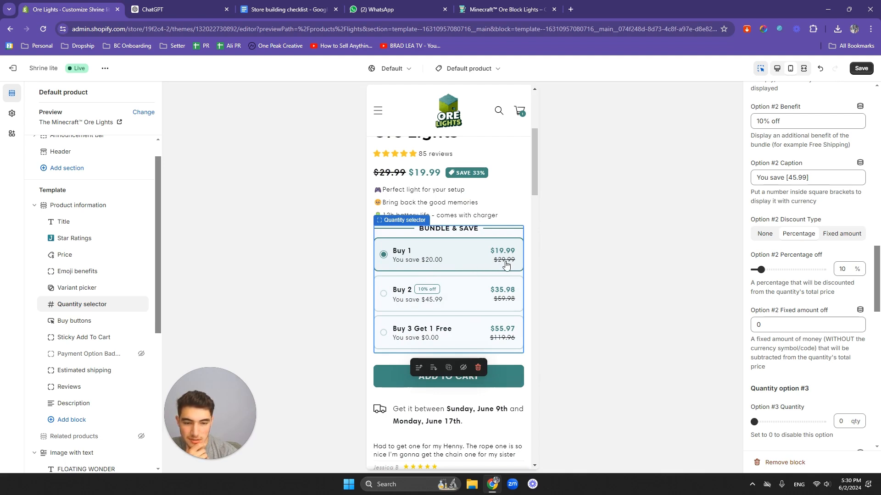
{"action": "left_click", "coordinate": [570, 9]}
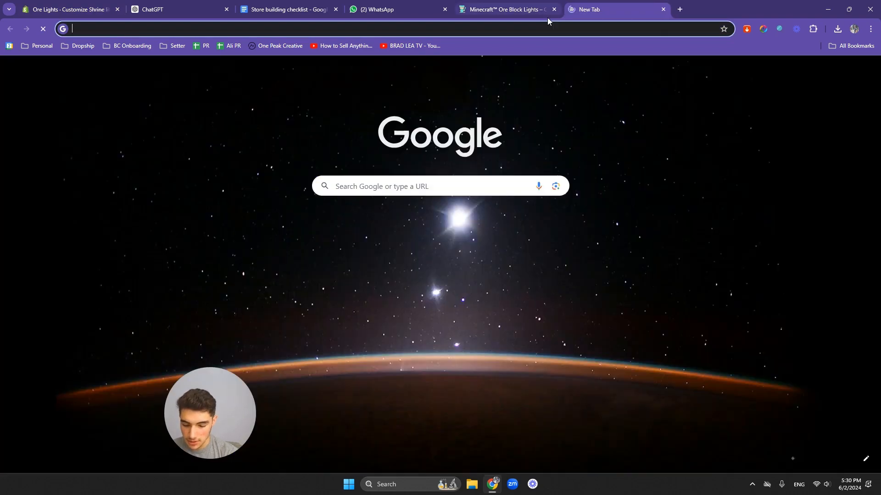
{"action": "type", "text": "29-19"}
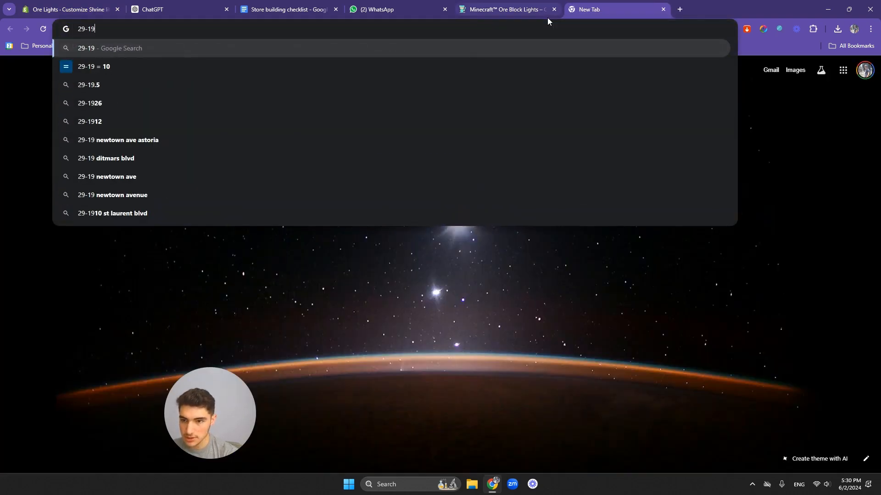
{"action": "left_click", "coordinate": [663, 9]}
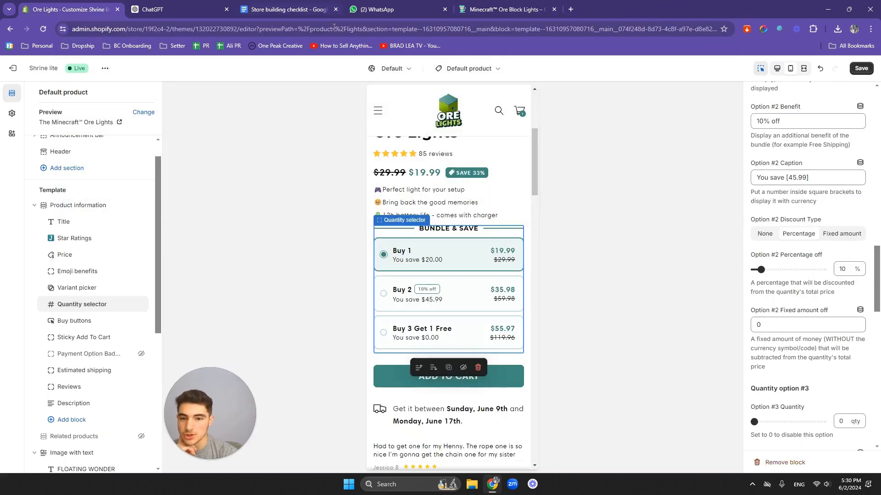
- Set the caption of quantity option #1 in the Shopify theme editor to "You save [10]"
{"action": "scroll", "coordinate": [784, 242], "scroll_direction": "up", "scroll_amount": 15}
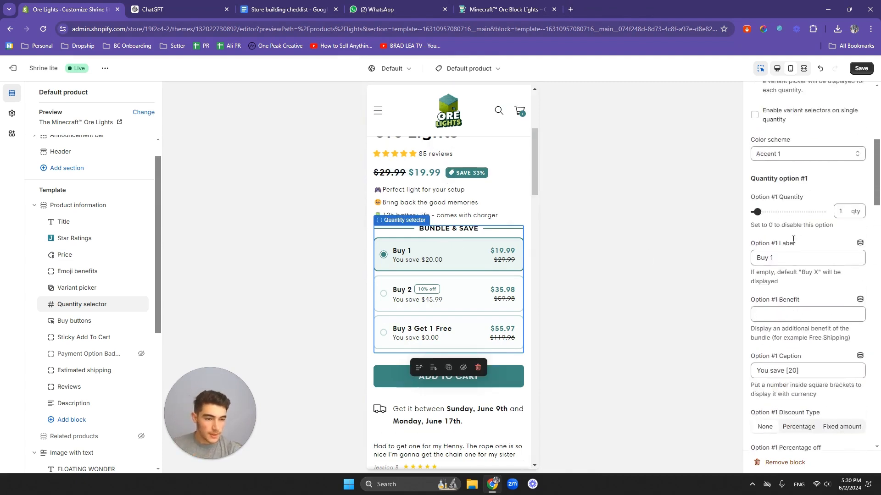
{"action": "scroll", "coordinate": [795, 243], "scroll_direction": "down", "scroll_amount": 8}
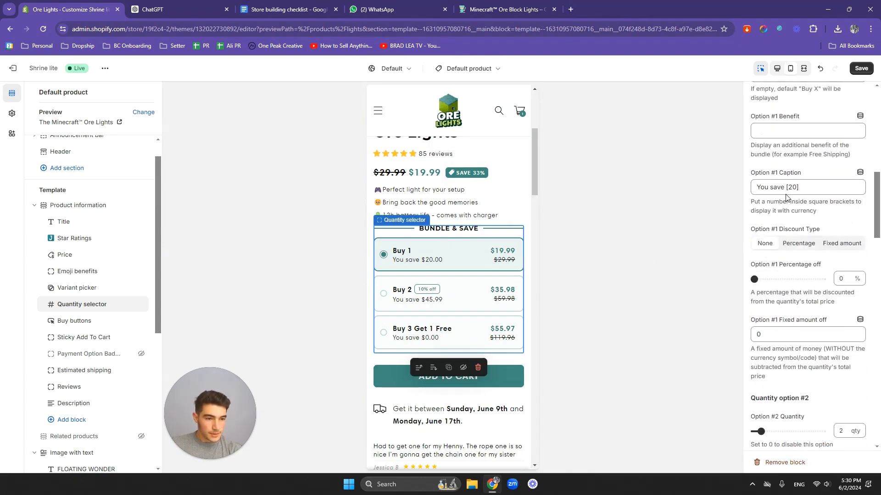
{"action": "double_click", "coordinate": [791, 187]}
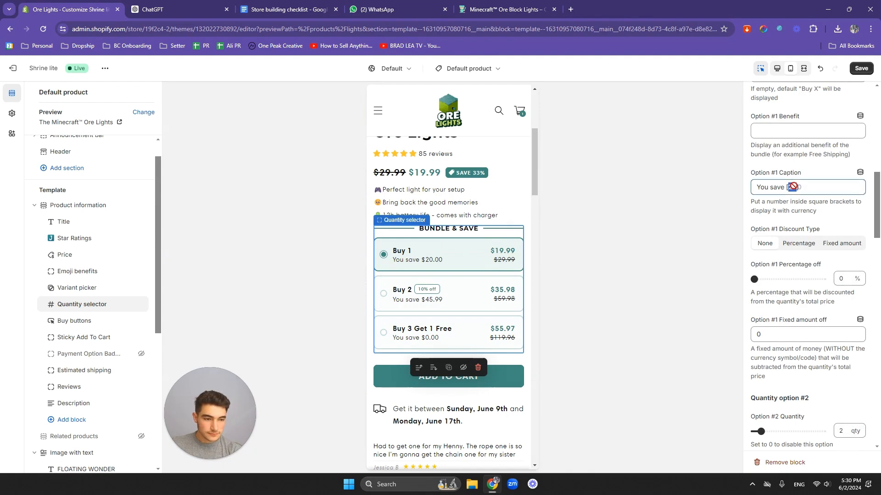
{"action": "type", "text": "10"}
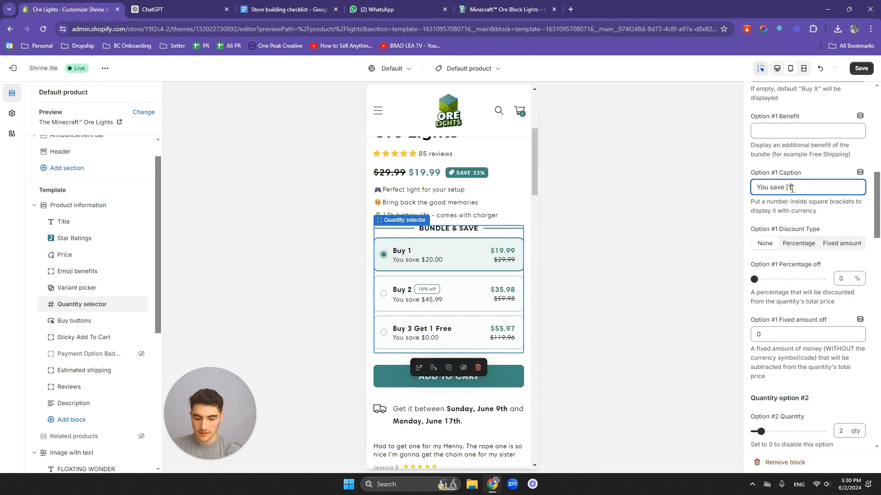
{"action": "left_click", "coordinate": [784, 200]}
- Copy the two-item saving of 23.99 from ChatGPT and use it in Shopify to set the option #2 caption to "You save [23.99]"
{"action": "scroll", "coordinate": [784, 198], "scroll_direction": "down", "scroll_amount": 8}
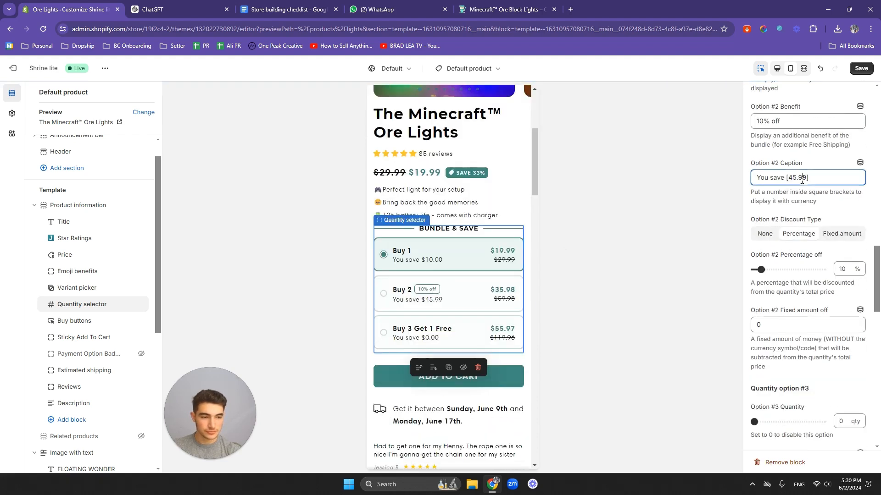
{"action": "left_click", "coordinate": [183, 9]}
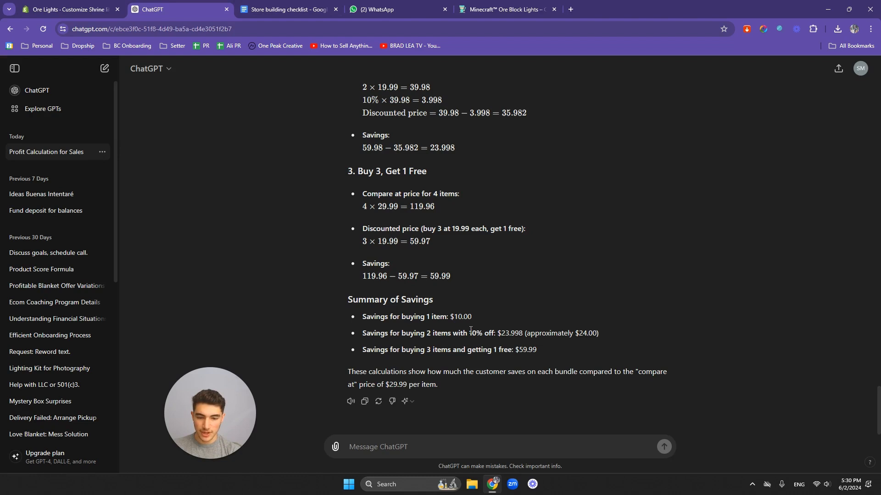
{"action": "left_click_drag", "start_coordinate": [500, 335], "coordinate": [517, 334]}
{"action": "key", "text": "ctrl+c"}
{"action": "left_click", "coordinate": [509, 336]}
{"action": "left_click", "coordinate": [504, 334]}
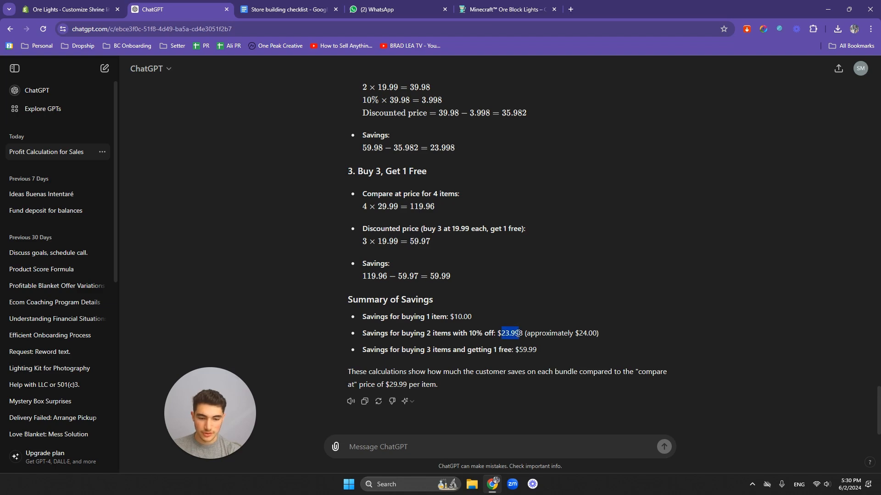
{"action": "left_click", "coordinate": [69, 9]}
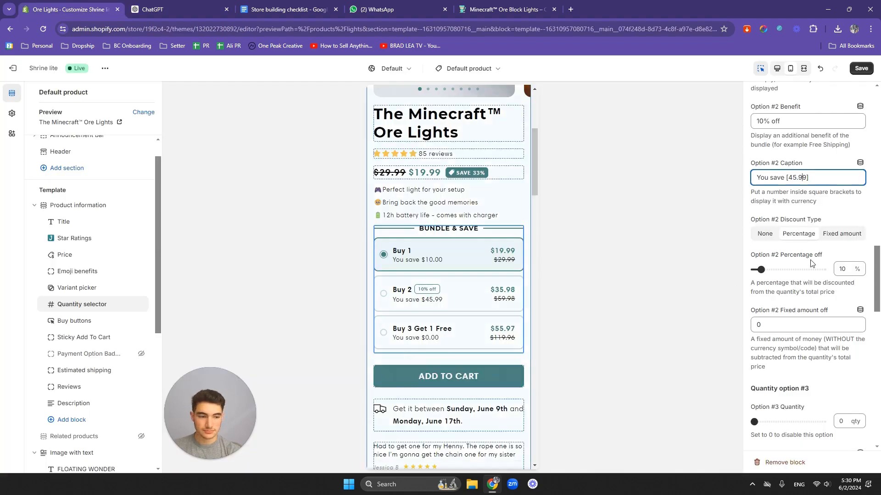
{"action": "double_click", "coordinate": [790, 177]}
{"action": "key", "text": "ctrl+v"}
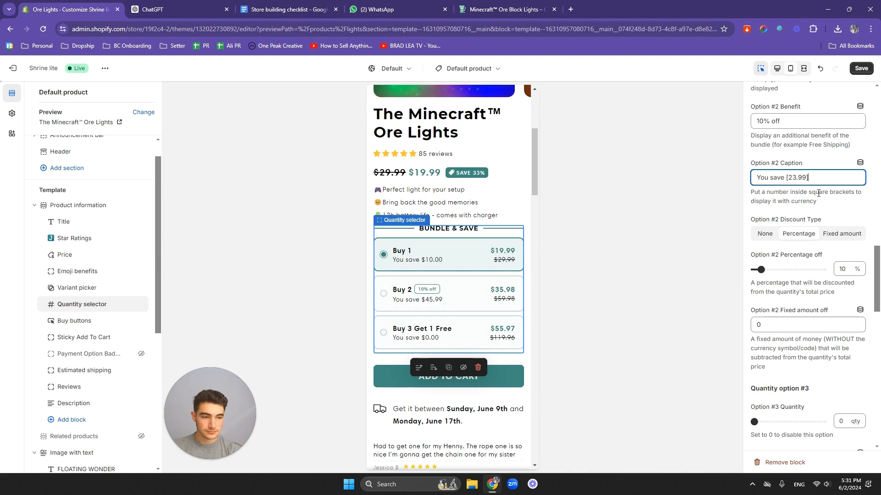
{"action": "left_click", "coordinate": [818, 194]}
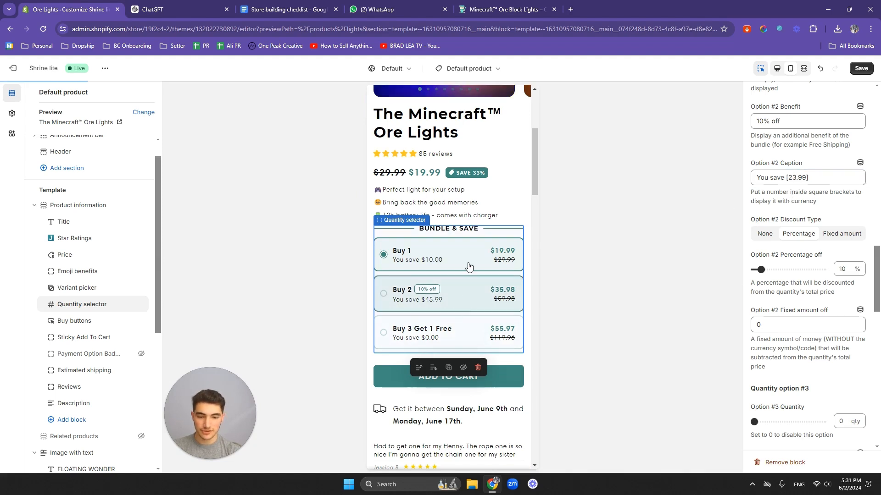
- Set the option #4 caption to "You save [59.99]" using the saving from ChatGPT, and save the theme changes
{"action": "scroll", "coordinate": [464, 275], "scroll_direction": "down", "scroll_amount": 1}
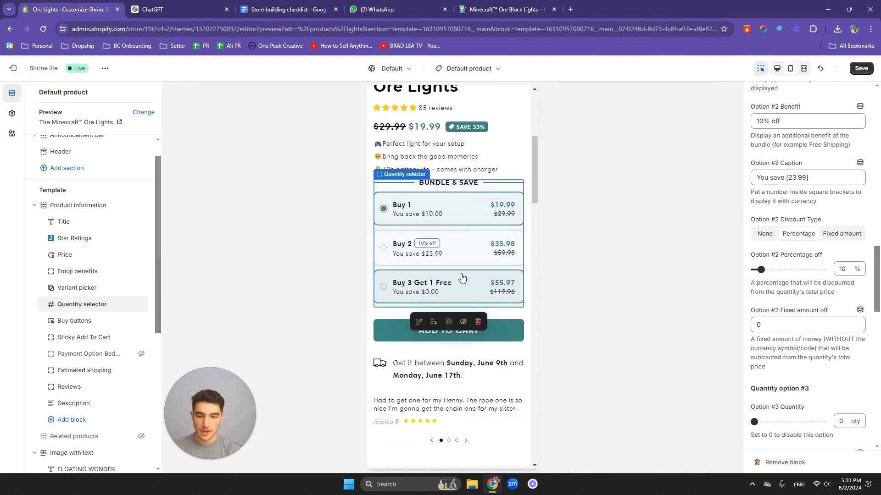
{"action": "key", "text": "ctrl+Tab"}
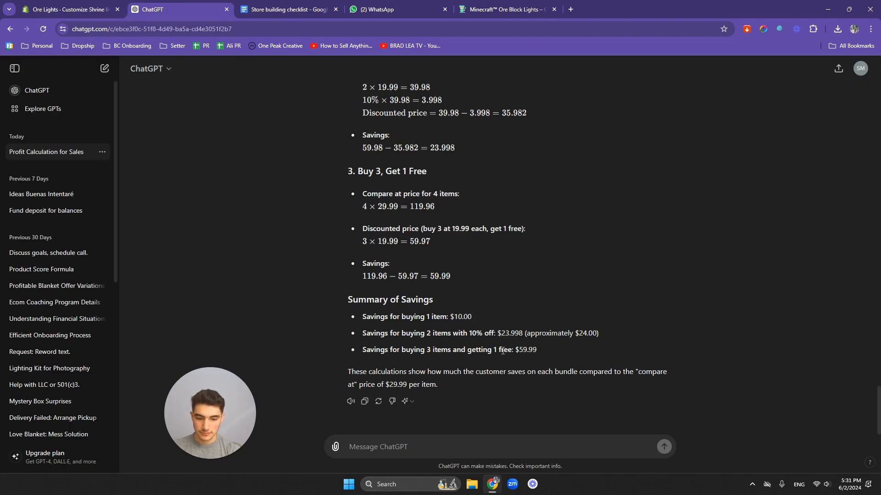
{"action": "key", "text": "ctrl+shift+Tab"}
{"action": "type", "text": "$59.99"}
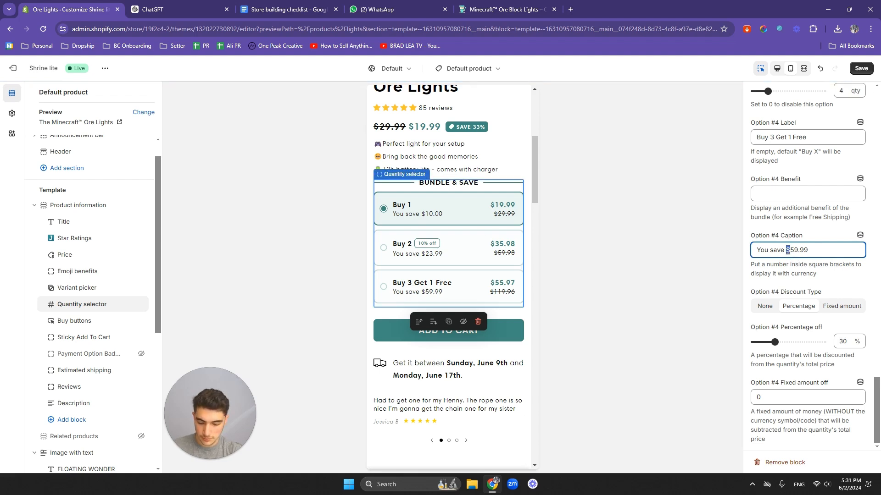
{"action": "type", "text": "["}
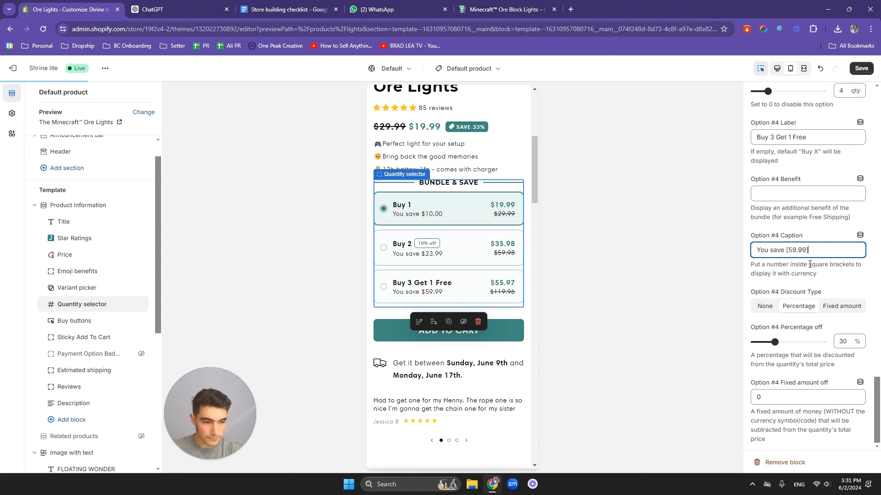
{"action": "left_click", "coordinate": [810, 268]}
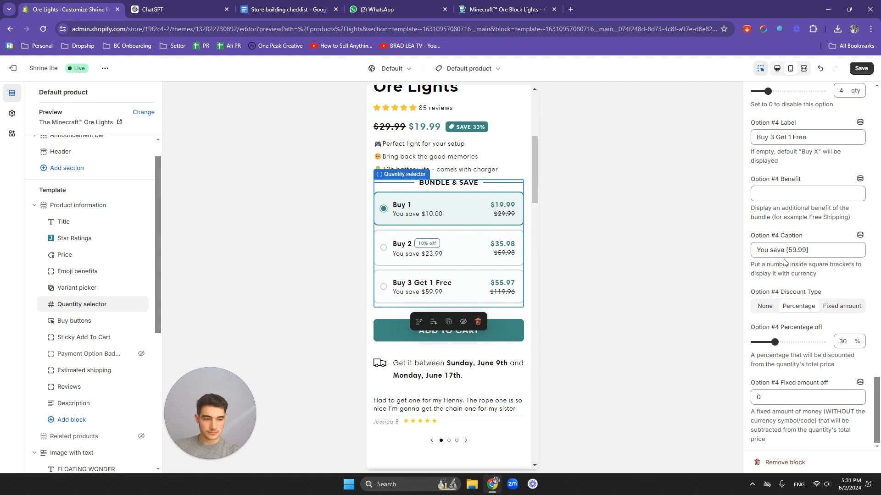
{"action": "left_click", "coordinate": [862, 67]}
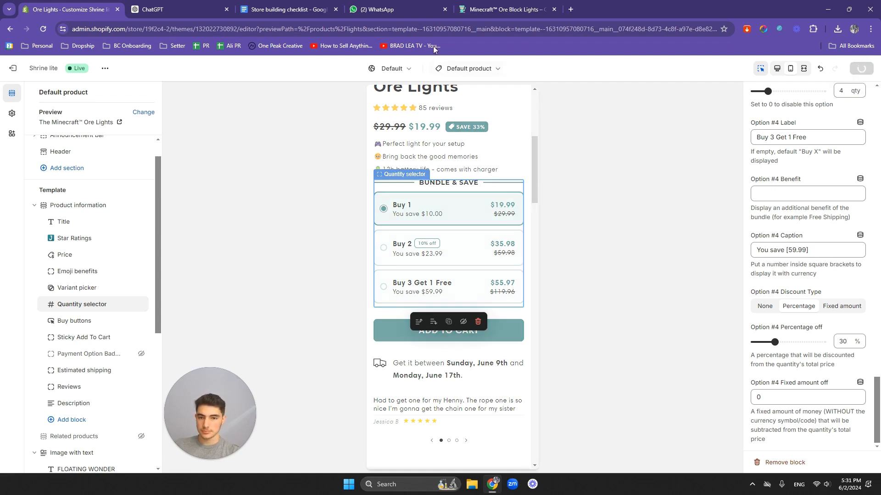
- Compare the Buy 3 Get 1 Free price in the Shopify preview with the bundle price in ChatGPT's earlier summary
{"action": "key", "text": "ctrl+Tab"}
{"action": "left_click", "coordinate": [74, 9]}
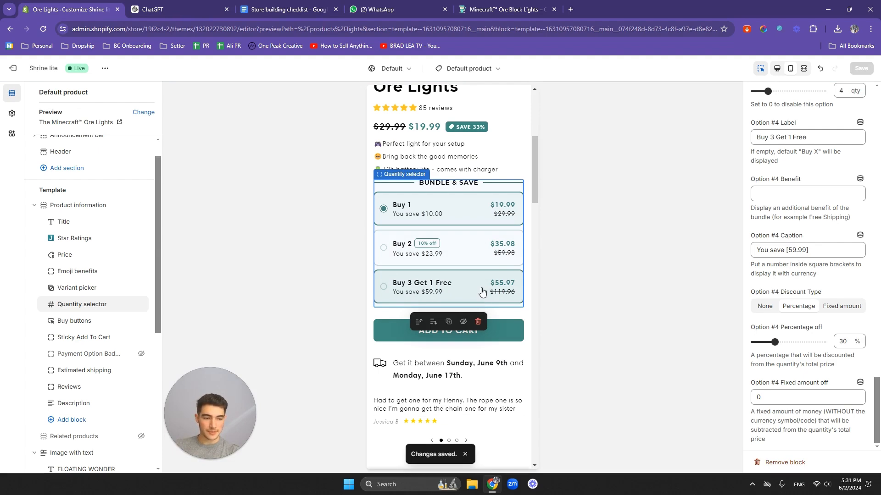
{"action": "left_click", "coordinate": [166, 10]}
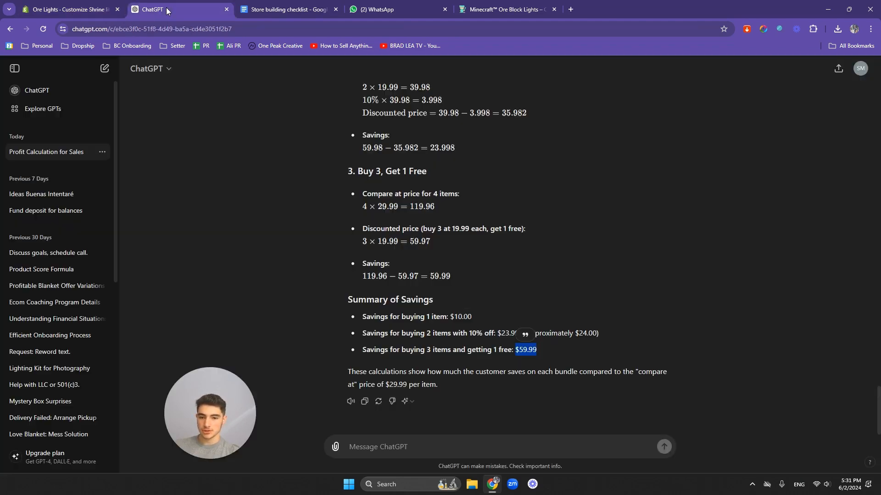
{"action": "scroll", "coordinate": [416, 288], "scroll_direction": "up", "scroll_amount": 15}
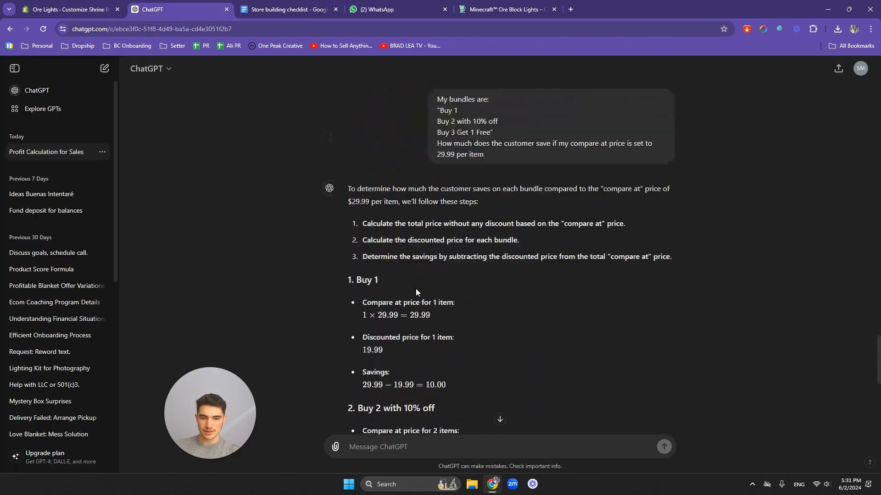
{"action": "scroll", "coordinate": [415, 288], "scroll_direction": "up", "scroll_amount": 2}
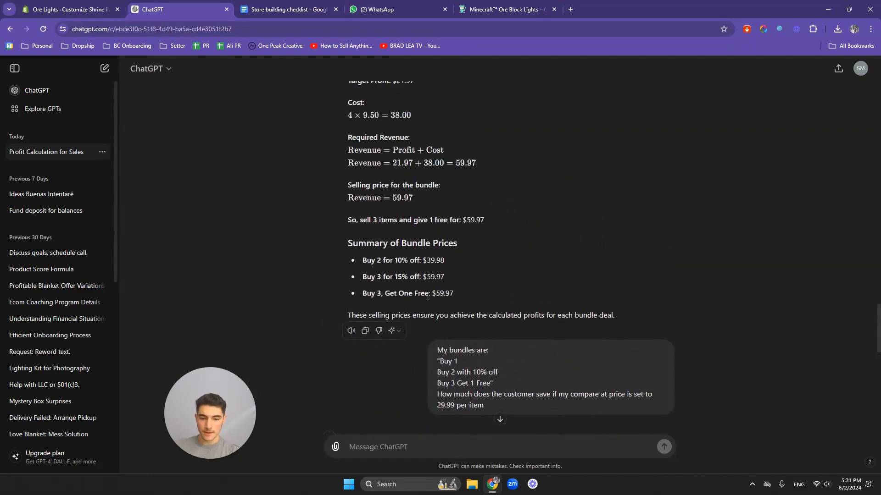
{"action": "left_click_drag", "start_coordinate": [387, 293], "coordinate": [434, 293]}
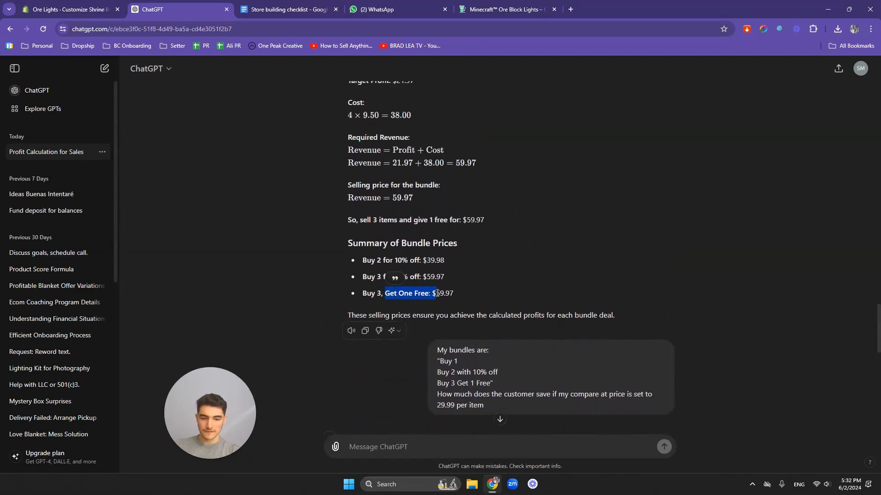
{"action": "left_click", "coordinate": [437, 293]}
- Switch to the Shopify theme editor and set the discount type of quantity option #4 to None
{"action": "left_click", "coordinate": [94, 7]}
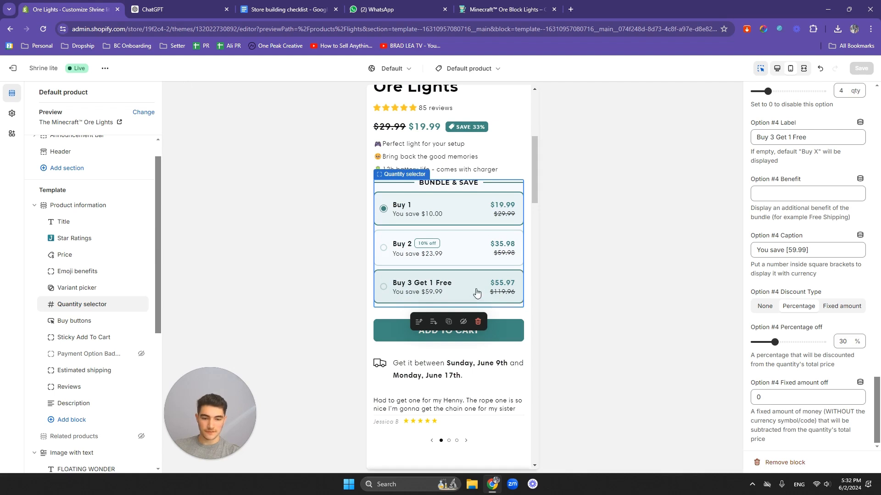
{"action": "scroll", "coordinate": [771, 254], "scroll_direction": "up", "scroll_amount": 2}
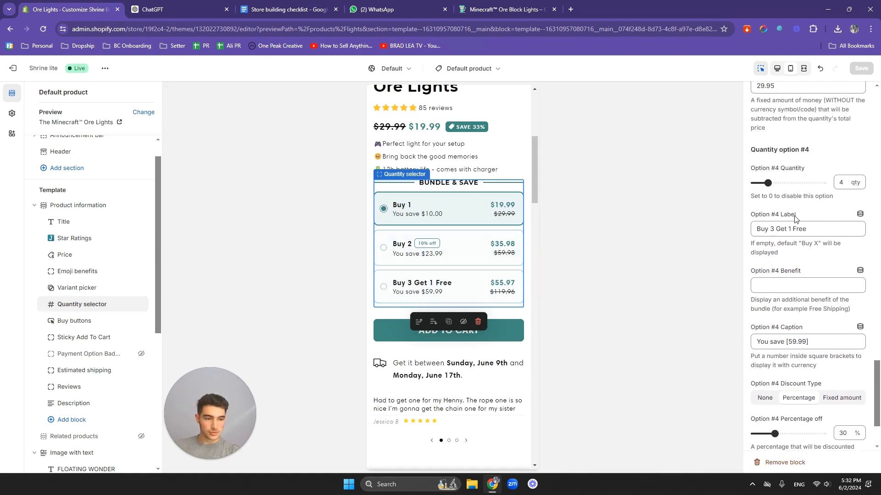
{"action": "scroll", "coordinate": [795, 218], "scroll_direction": "down", "scroll_amount": 2}
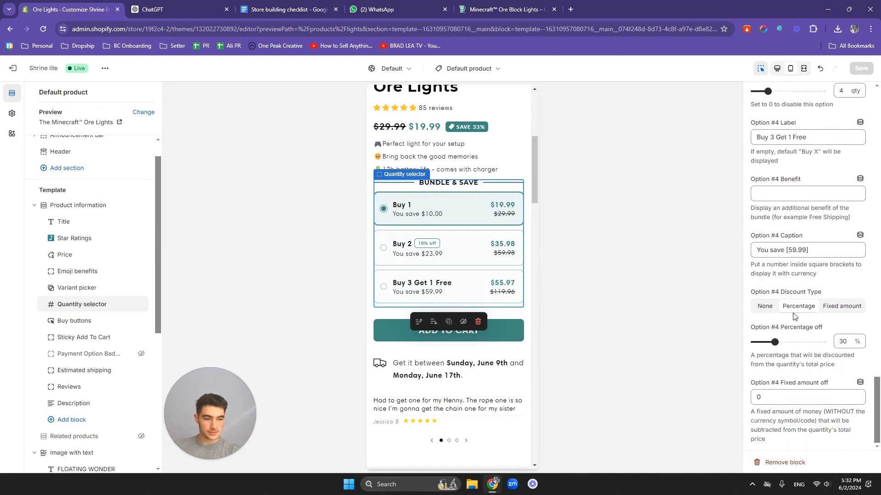
{"action": "left_click", "coordinate": [770, 315]}
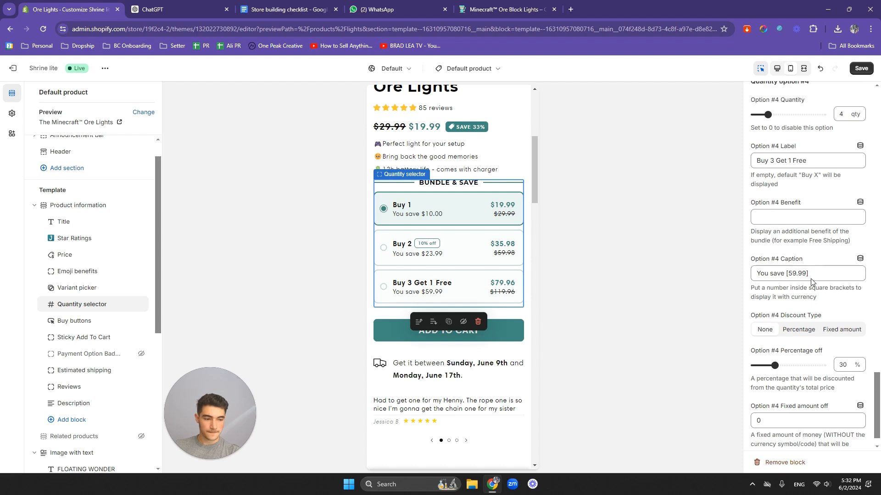
- Give quantity option #4 a fixed amount discount of 19.99
{"action": "left_click", "coordinate": [827, 306]}
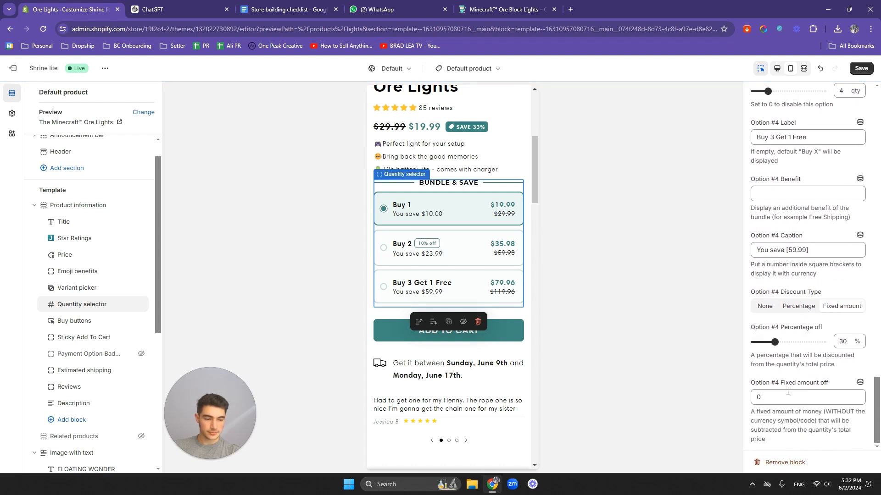
{"action": "double_click", "coordinate": [804, 399]}
{"action": "type", "text": "19"}
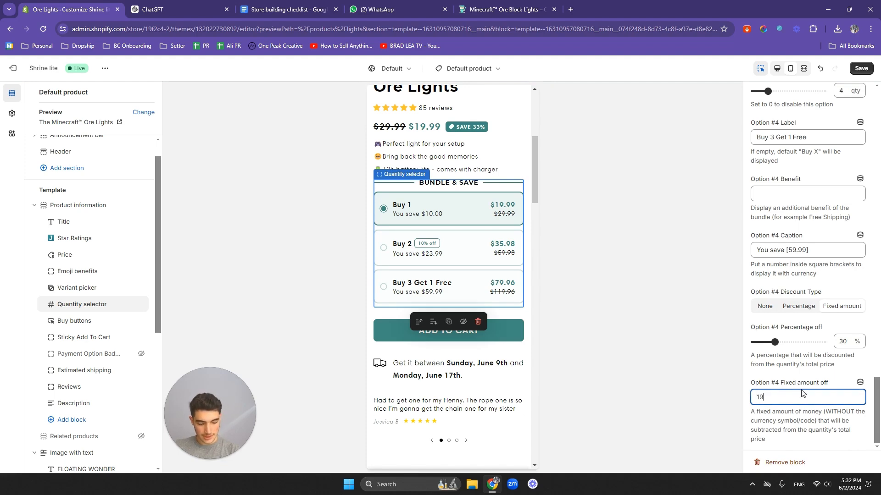
{"action": "type", "text": ".99"}
{"action": "left_click", "coordinate": [799, 389]}
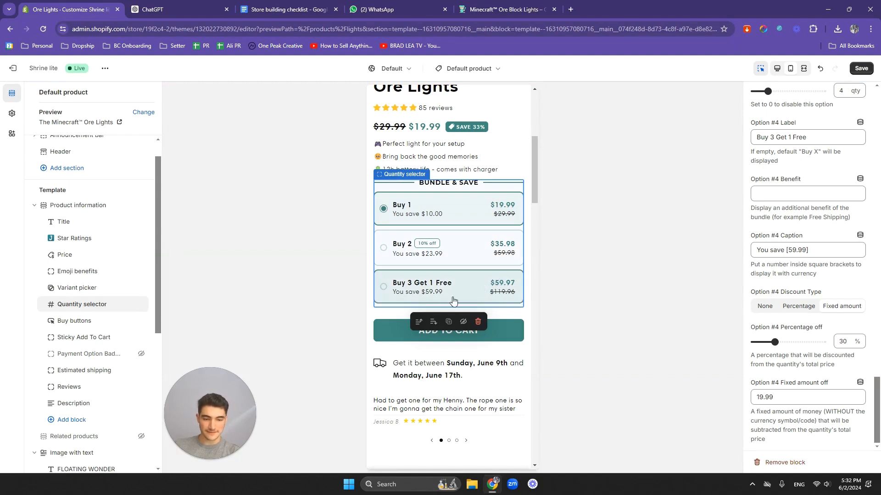
- Set the option #4 percentage off to 0 and save the theme changes
{"action": "scroll", "coordinate": [842, 275], "scroll_direction": "up", "scroll_amount": 1}
{"action": "scroll", "coordinate": [839, 275], "scroll_direction": "down", "scroll_amount": 1}
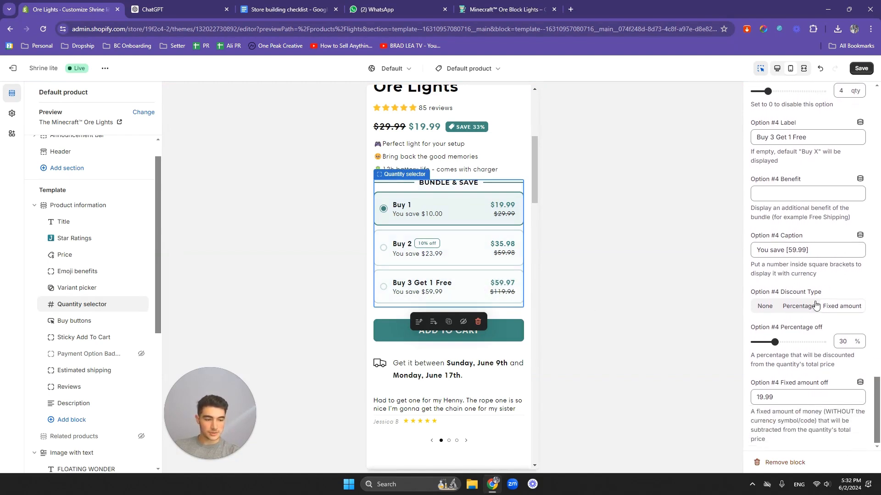
{"action": "left_click_drag", "start_coordinate": [774, 344], "coordinate": [753, 343]}
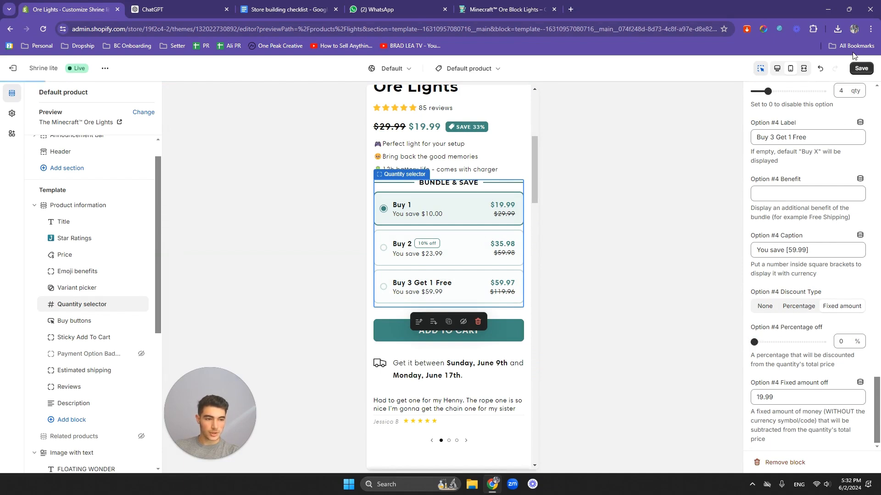
{"action": "left_click", "coordinate": [861, 68]}
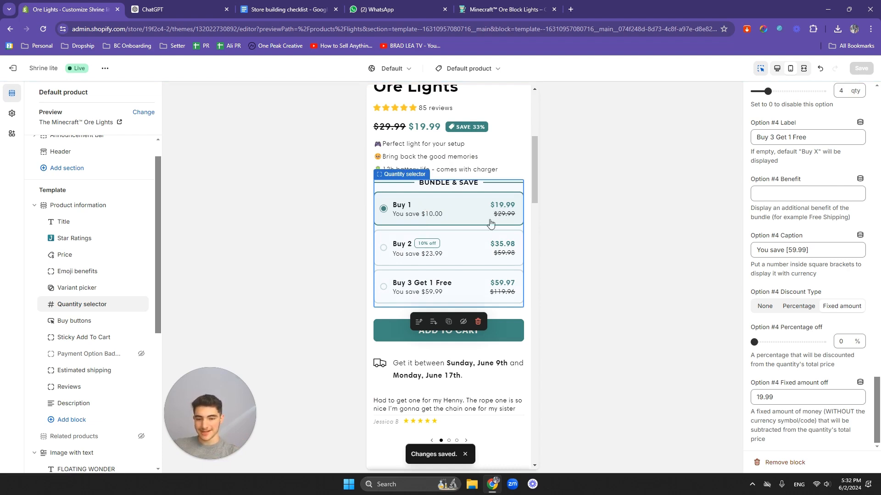
{"action": "scroll", "coordinate": [474, 231], "scroll_direction": "down", "scroll_amount": 1}
{"action": "scroll", "coordinate": [475, 231], "scroll_direction": "up", "scroll_amount": 1}
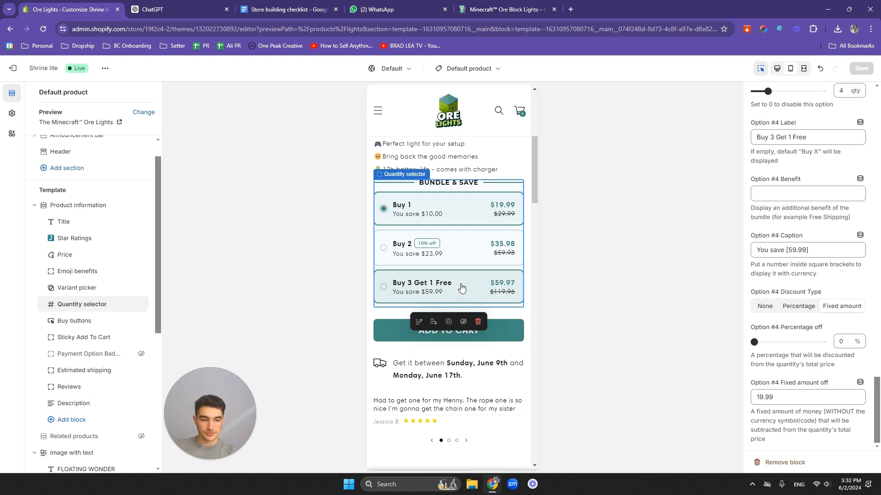
{"action": "scroll", "coordinate": [463, 282], "scroll_direction": "up", "scroll_amount": 2}
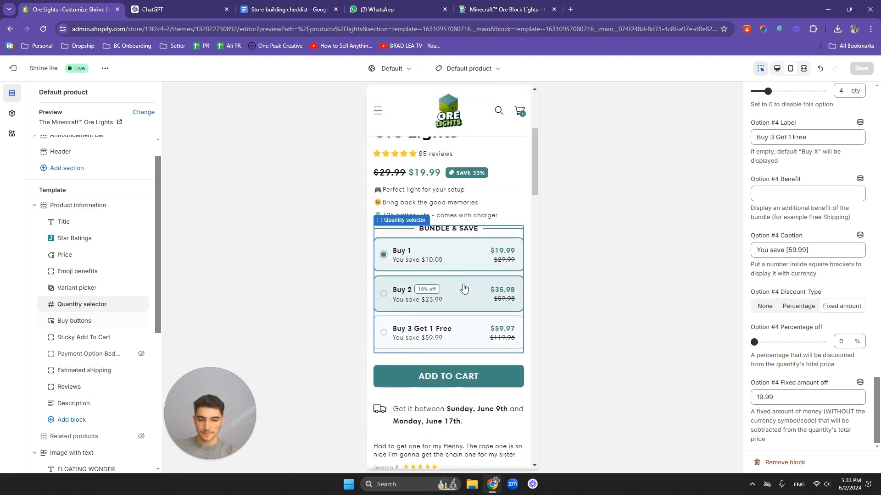
{"action": "scroll", "coordinate": [471, 269], "scroll_direction": "down", "scroll_amount": 2}
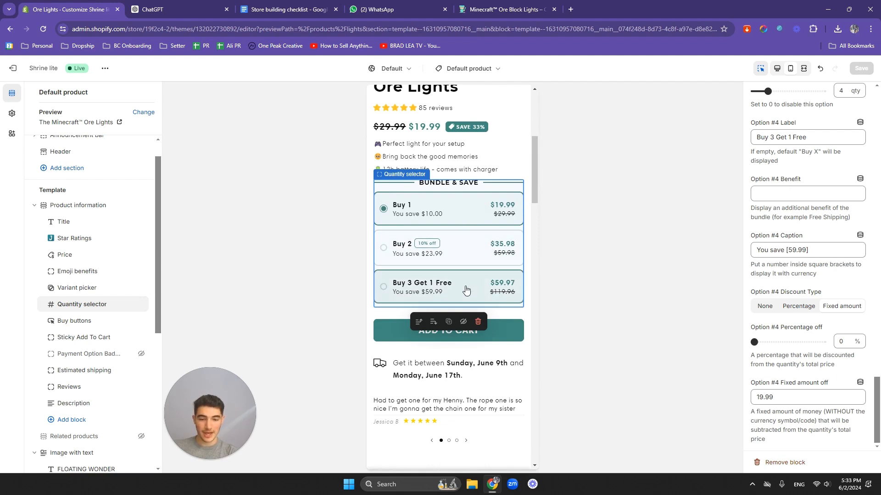
{"action": "scroll", "coordinate": [464, 291], "scroll_direction": "up", "scroll_amount": 2}
{"action": "scroll", "coordinate": [464, 291], "scroll_direction": "down", "scroll_amount": 2}
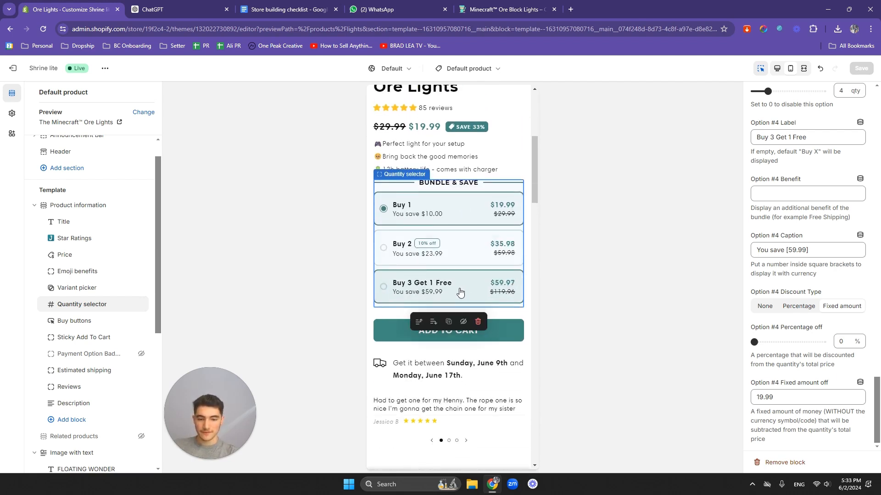
- Switch to ChatGPT and ask "What is my profit for the buy 3 get 1 free deal" in the existing chat
{"action": "left_click", "coordinate": [160, 9]}
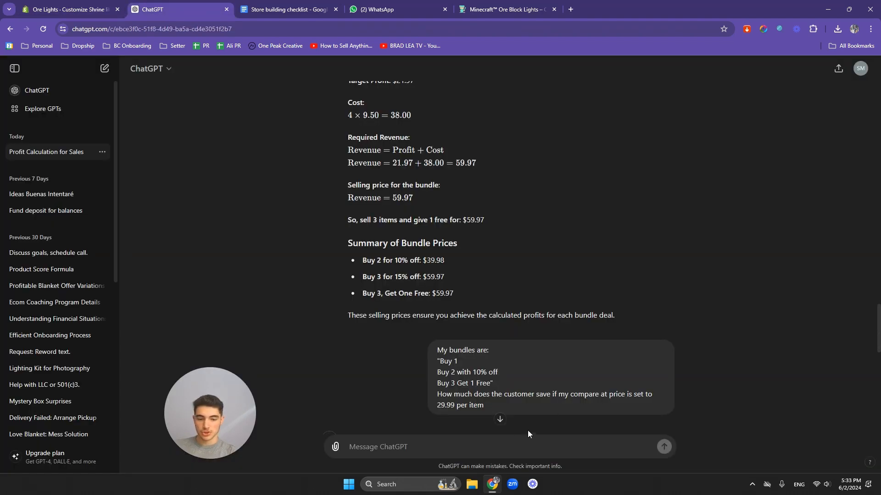
{"action": "left_click", "coordinate": [500, 419]}
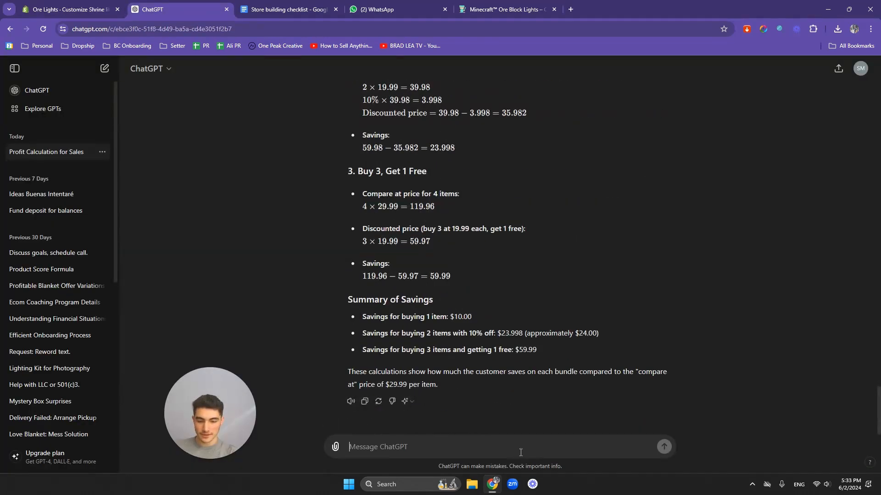
{"action": "scroll", "coordinate": [466, 288], "scroll_direction": "up", "scroll_amount": 5}
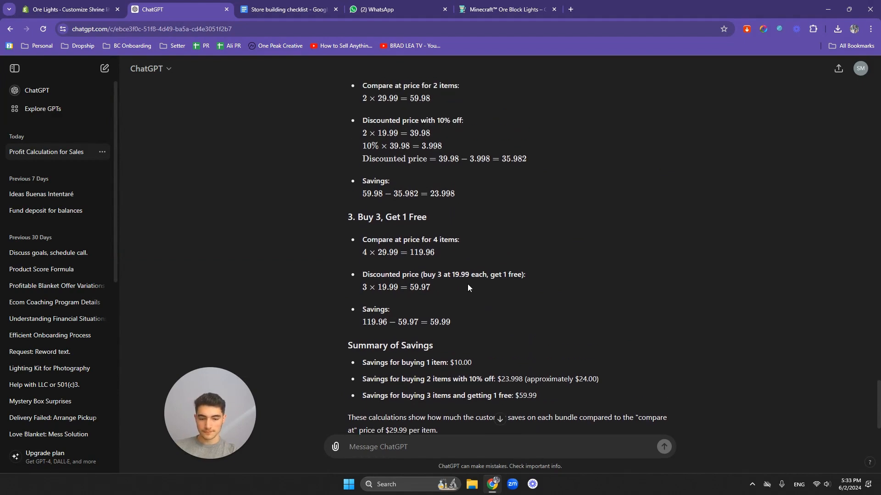
{"action": "scroll", "coordinate": [468, 282], "scroll_direction": "up", "scroll_amount": 15}
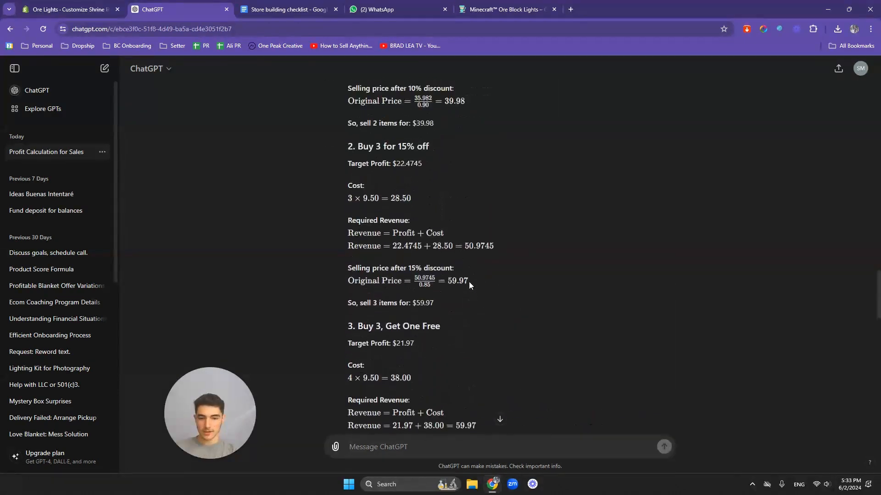
{"action": "scroll", "coordinate": [477, 289], "scroll_direction": "down", "scroll_amount": 11}
{"action": "scroll", "coordinate": [482, 402], "scroll_direction": "down", "scroll_amount": 10}
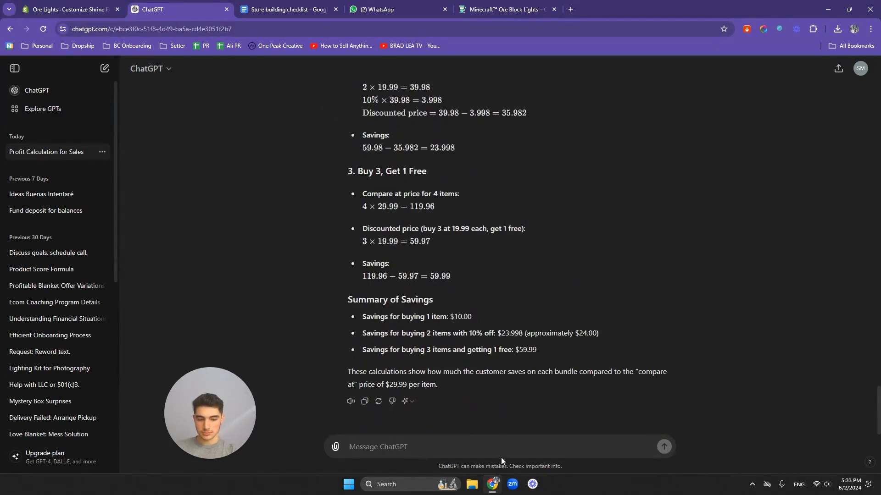
{"action": "type", "text": "Wh"}
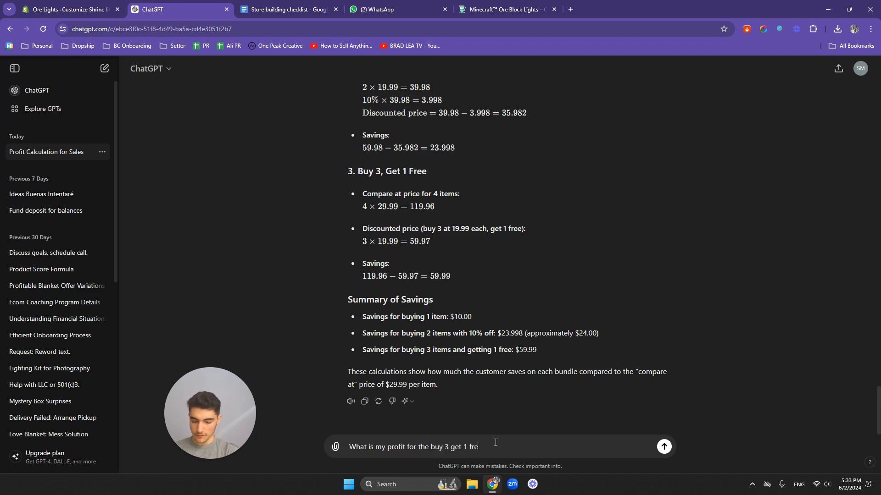
{"action": "key", "text": "Return"}
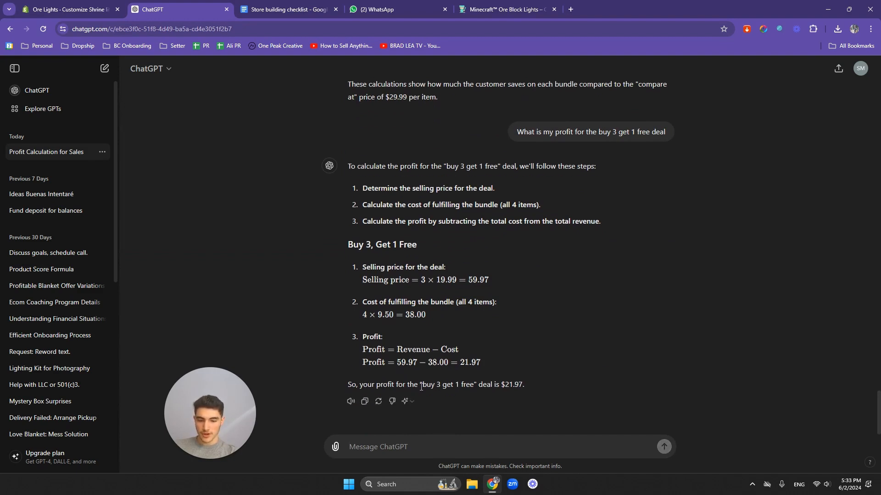
- Compare ChatGPT's profit calculation for the Buy 3 Get 1 Free deal with that bundle's pricing in the Shopify preview
{"action": "left_click_drag", "start_coordinate": [421, 388], "coordinate": [523, 388]}
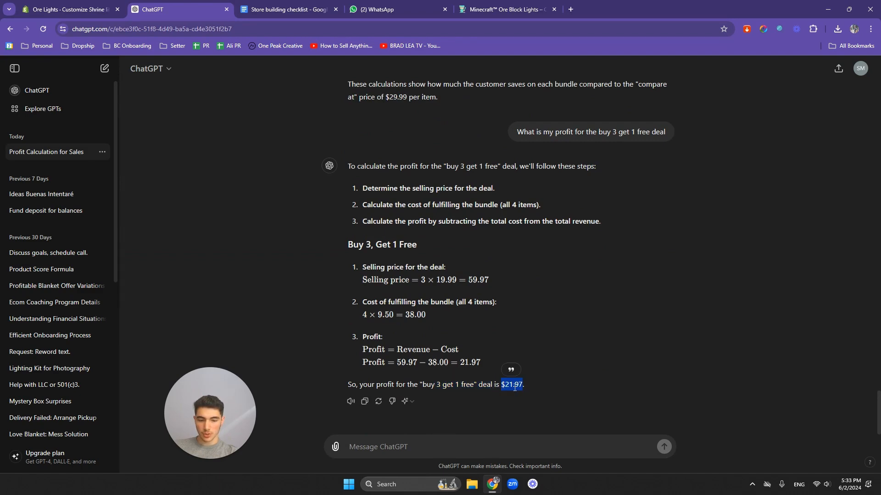
{"action": "left_click", "coordinate": [510, 388]}
{"action": "left_click", "coordinate": [69, 10]}
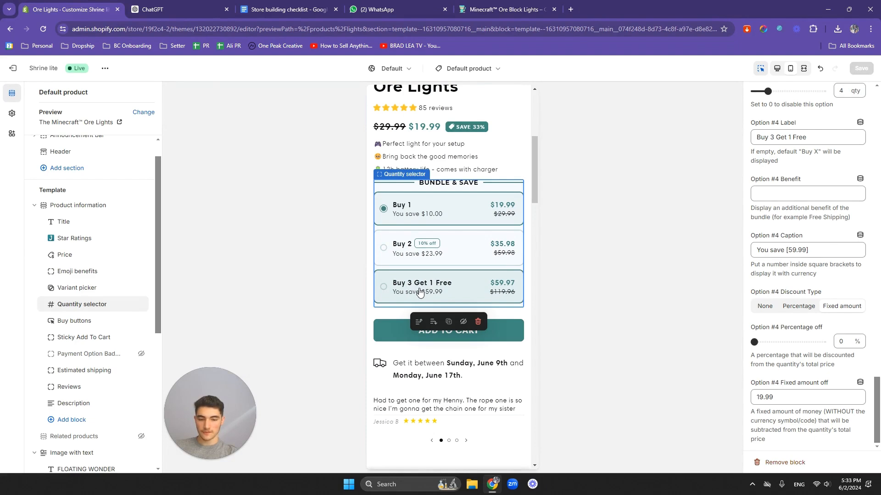
{"action": "left_click", "coordinate": [159, 8]}
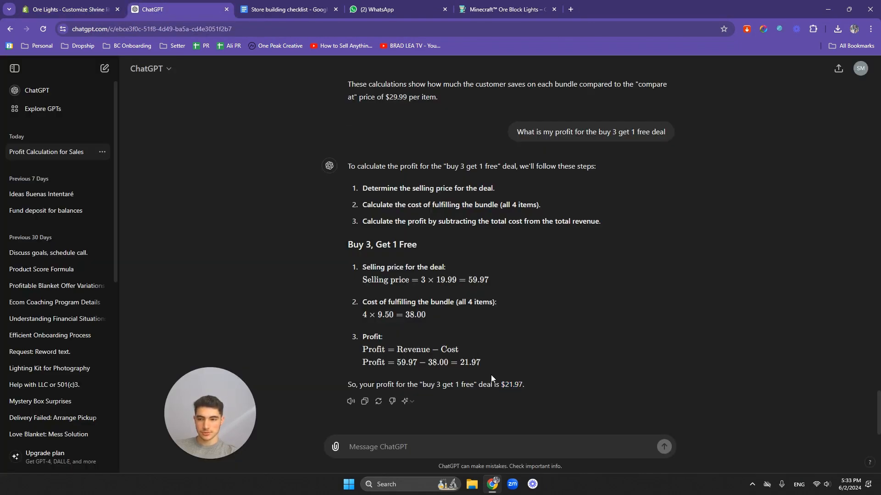
{"action": "left_click", "coordinate": [69, 9]}
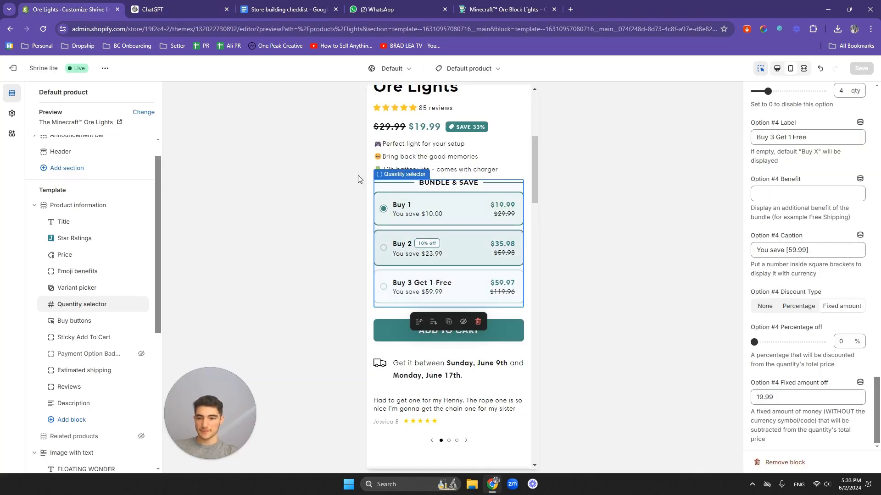
{"action": "left_click", "coordinate": [179, 9]}
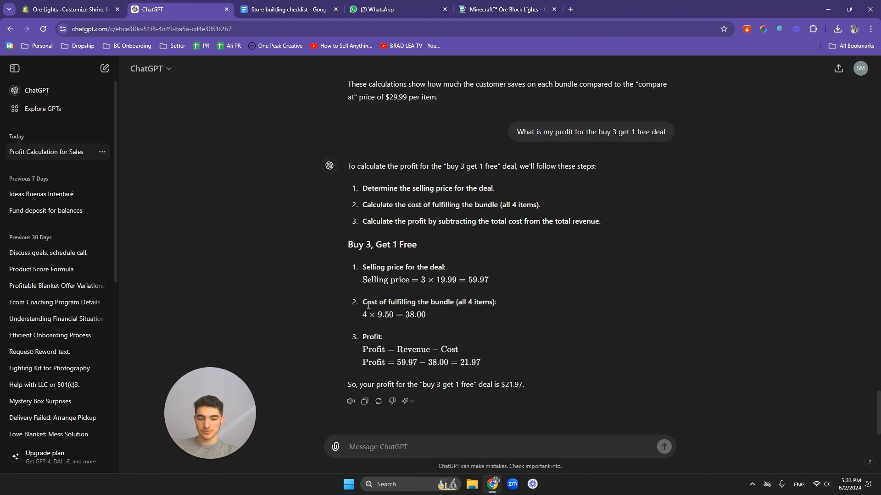
- Switch to the Shopify theme editor, hide the product page's Estimated shipping and Reviews blocks, and save the theme changes
{"action": "left_click", "coordinate": [69, 9]}
{"action": "scroll", "coordinate": [444, 229], "scroll_direction": "down", "scroll_amount": 3}
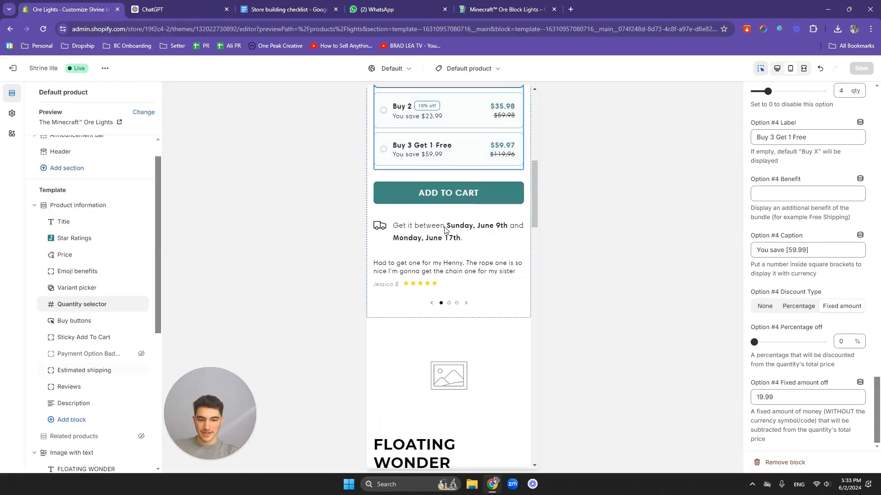
{"action": "left_click", "coordinate": [445, 230]}
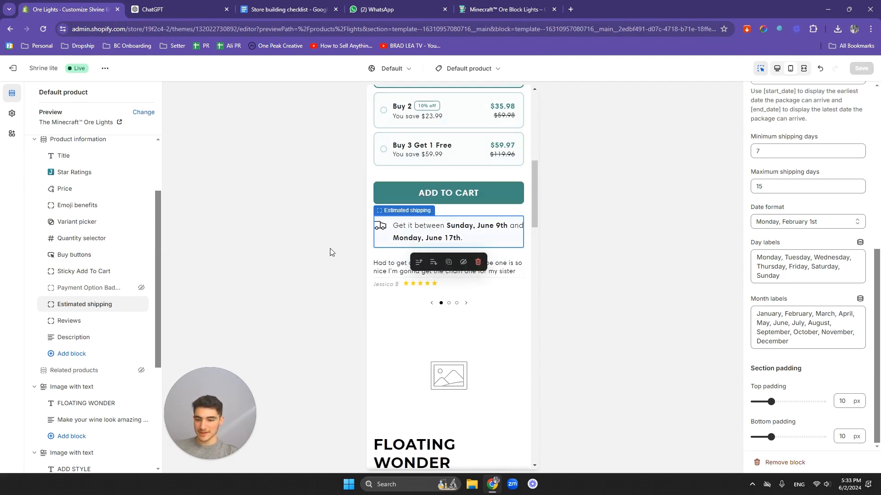
{"action": "mouse_move", "coordinate": [121, 307]}
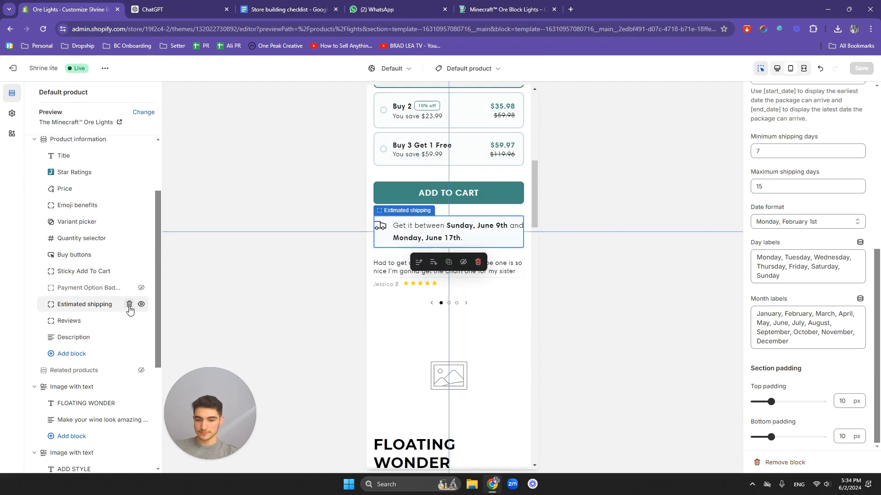
{"action": "left_click", "coordinate": [141, 304]}
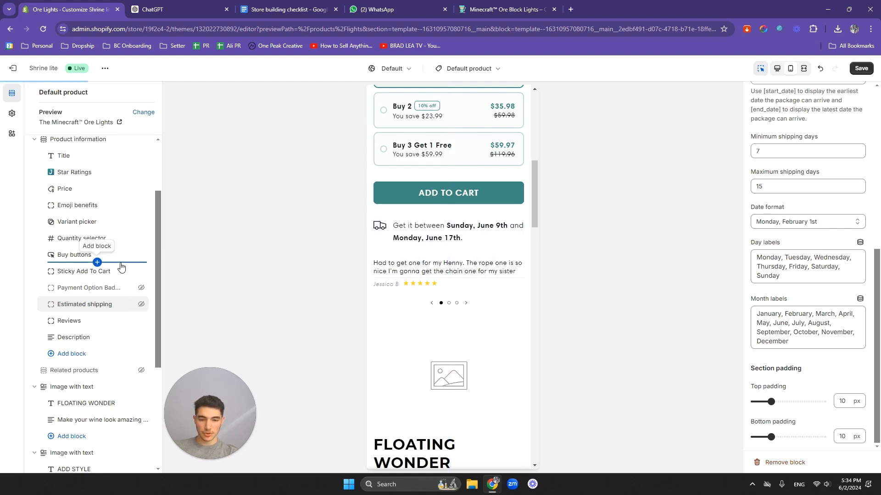
{"action": "mouse_move", "coordinate": [112, 325]}
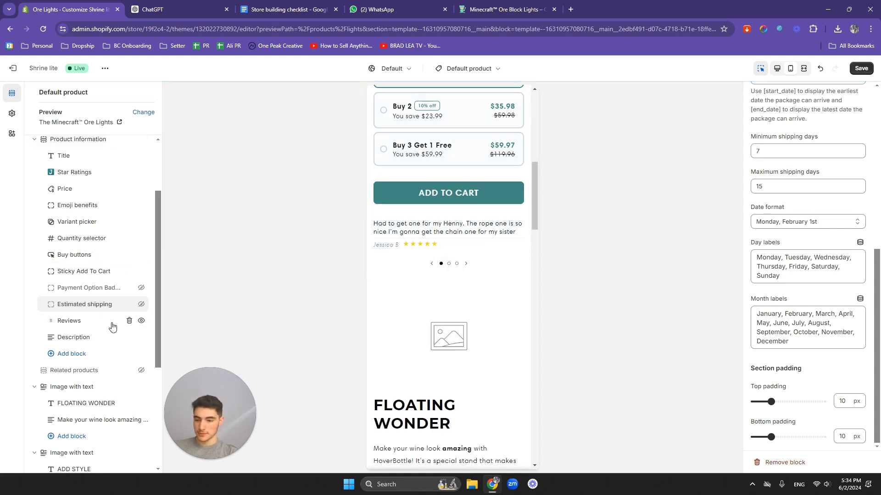
{"action": "left_click", "coordinate": [141, 324]}
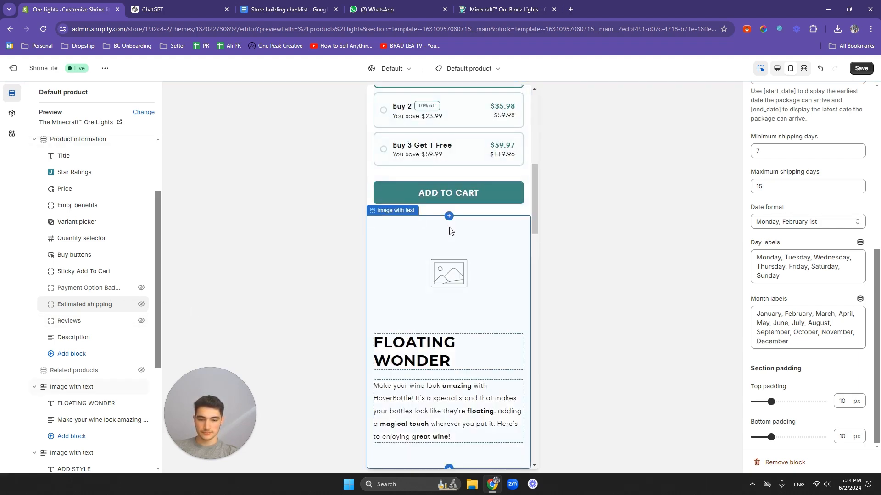
{"action": "scroll", "coordinate": [443, 248], "scroll_direction": "up", "scroll_amount": 2}
{"action": "scroll", "coordinate": [443, 249], "scroll_direction": "down", "scroll_amount": 4}
{"action": "scroll", "coordinate": [443, 249], "scroll_direction": "up", "scroll_amount": 3}
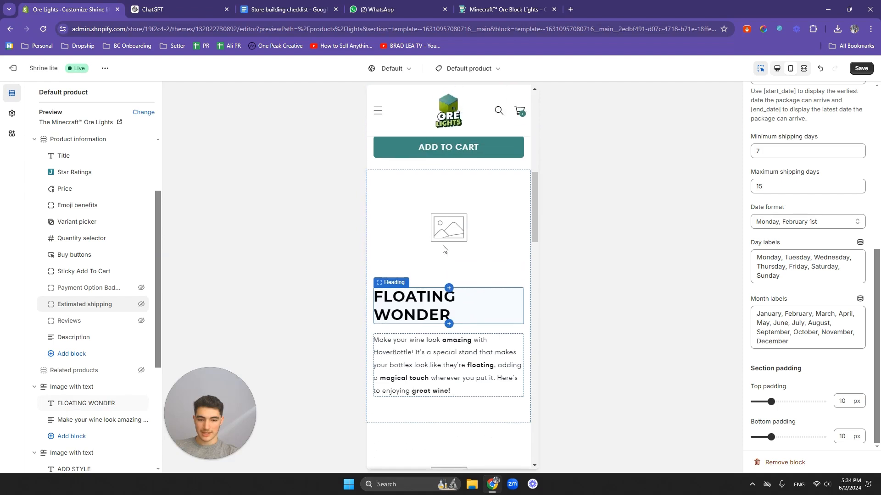
{"action": "scroll", "coordinate": [449, 256], "scroll_direction": "down", "scroll_amount": 2}
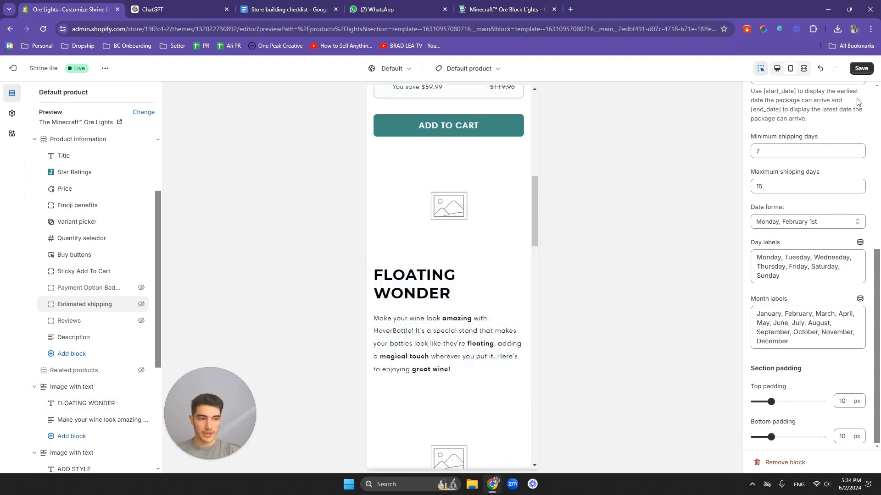
{"action": "left_click", "coordinate": [861, 69]}
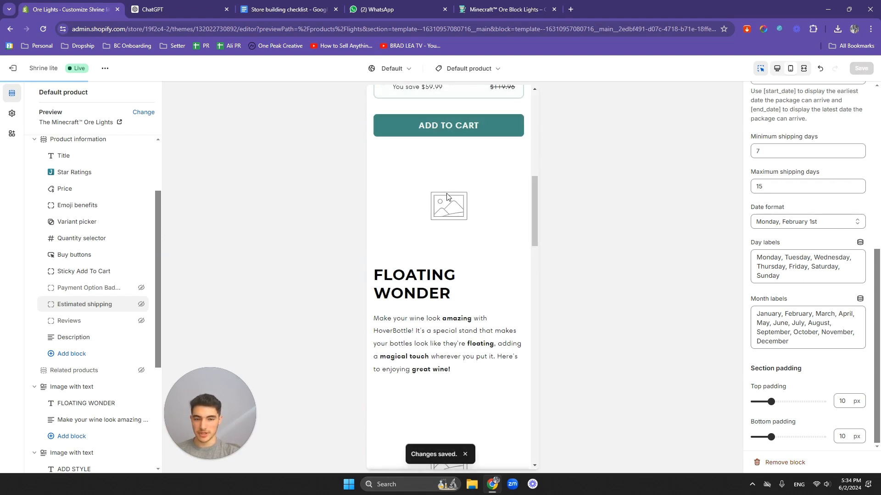
- Duplicate the theme editor's browser tab and bring up the store's home page in it, showing the Featured product section
{"action": "right_click", "coordinate": [71, 8]}
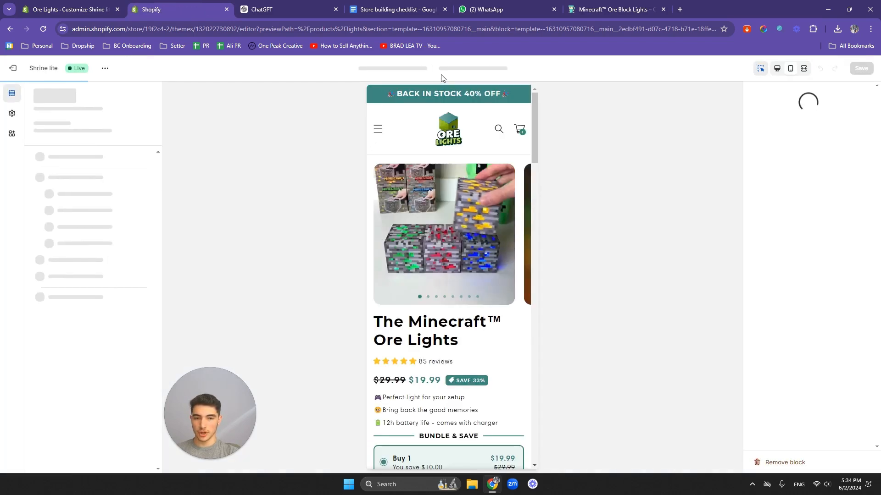
{"action": "left_click", "coordinate": [378, 129]}
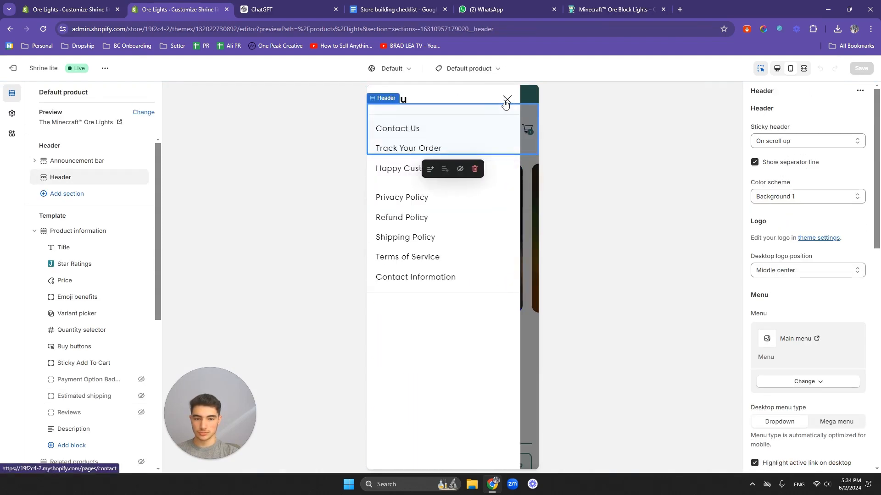
{"action": "left_click", "coordinate": [507, 100]}
{"action": "left_click", "coordinate": [450, 132]}
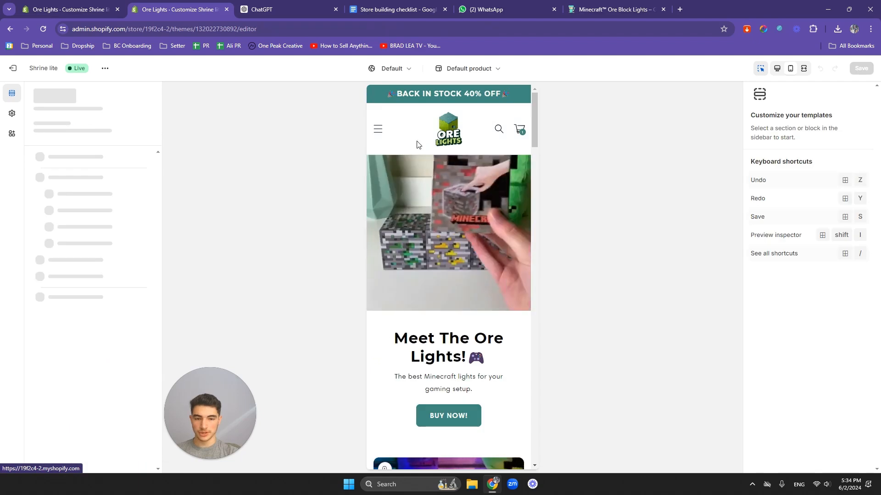
{"action": "scroll", "coordinate": [462, 179], "scroll_direction": "down", "scroll_amount": 10}
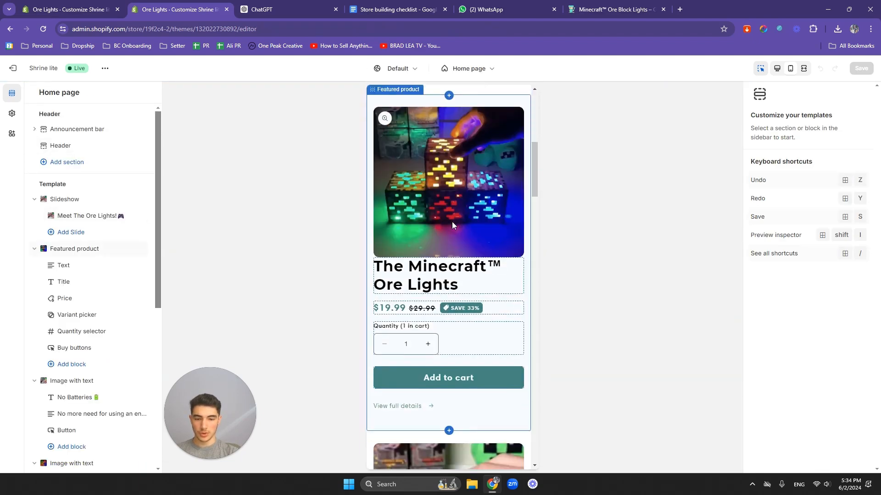
- Replace the product page's FLOATING WONDER heading with the home page's "No Batteries 🔋" heading
{"action": "scroll", "coordinate": [453, 218], "scroll_direction": "down", "scroll_amount": 2}
{"action": "left_click", "coordinate": [448, 225]}
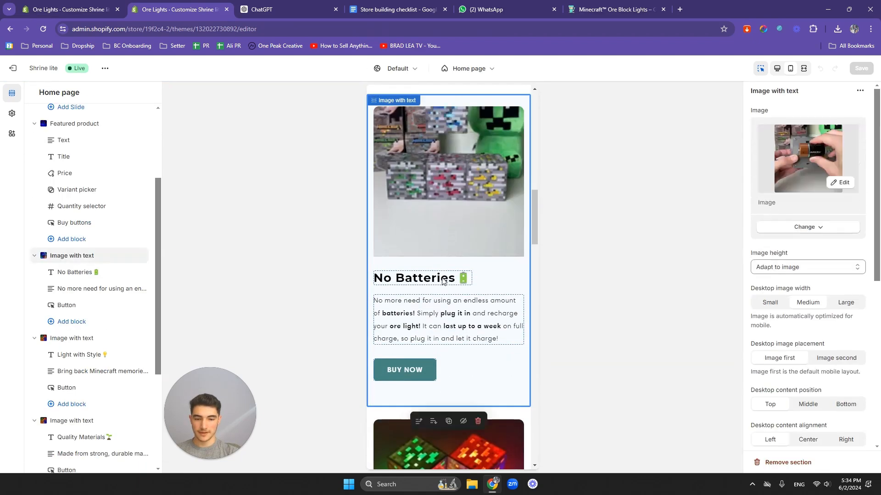
{"action": "left_click", "coordinate": [422, 277]}
{"action": "triple_click", "coordinate": [778, 125]}
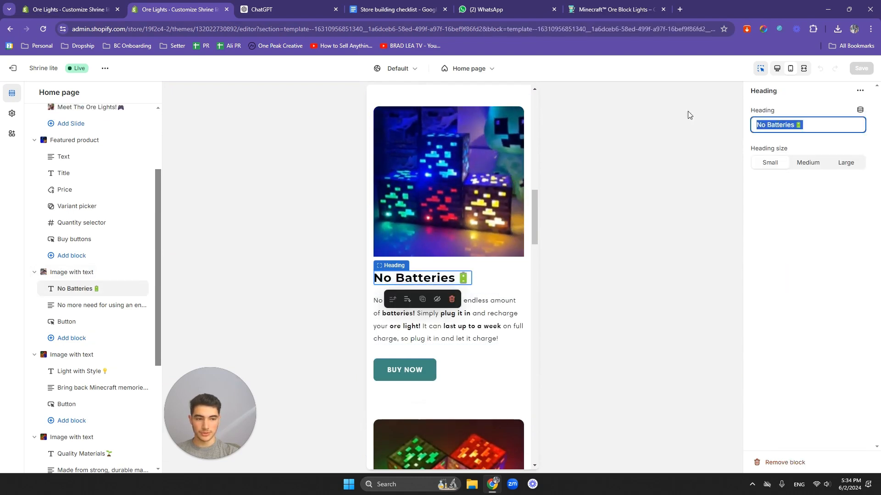
{"action": "left_click", "coordinate": [79, 9]}
{"action": "left_click", "coordinate": [429, 282]}
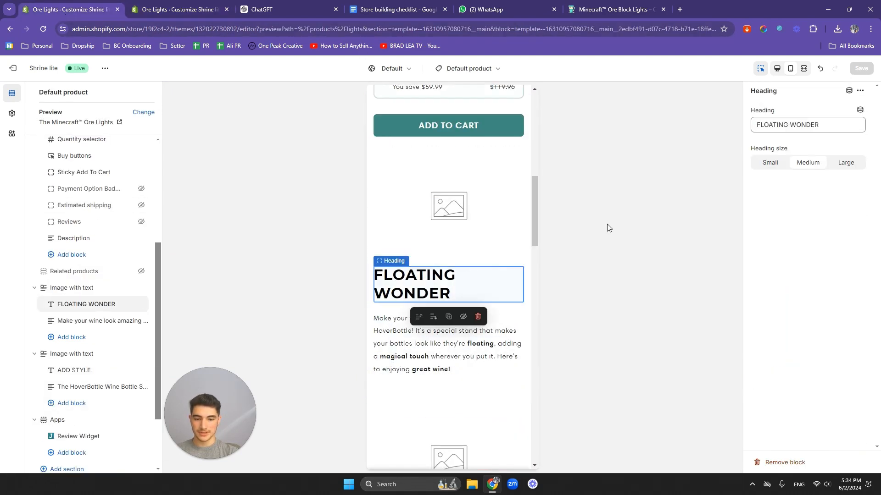
{"action": "type", "text": "No Batteries 🔋"}
- Set the existing library image webP2 as the picture of the product page's No Batteries Image with text section
{"action": "left_click", "coordinate": [438, 242]}
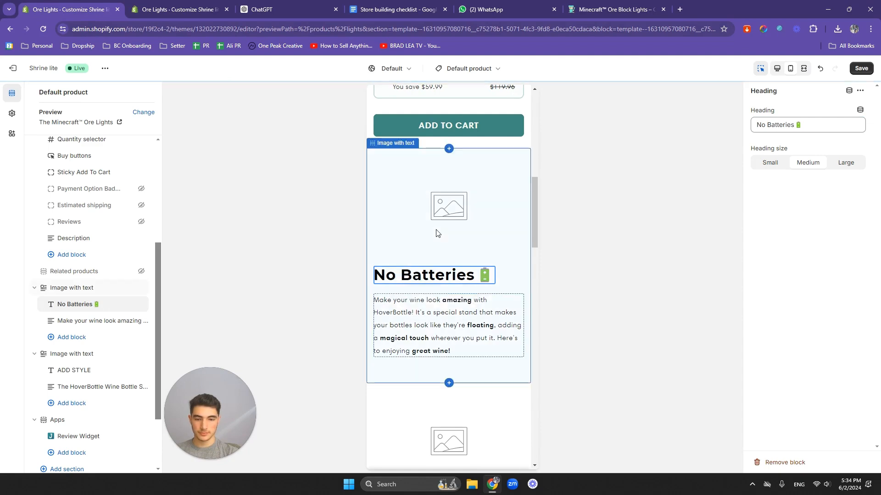
{"action": "left_click", "coordinate": [808, 135]}
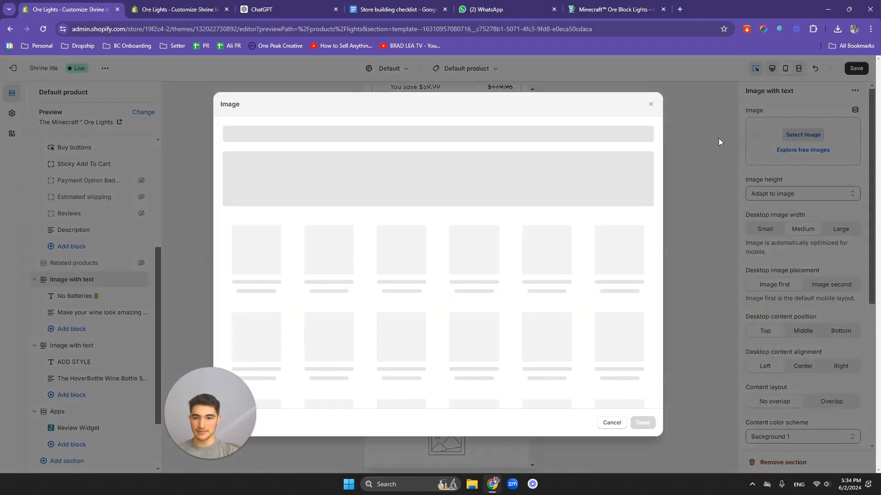
{"action": "scroll", "coordinate": [360, 303], "scroll_direction": "down", "scroll_amount": 2}
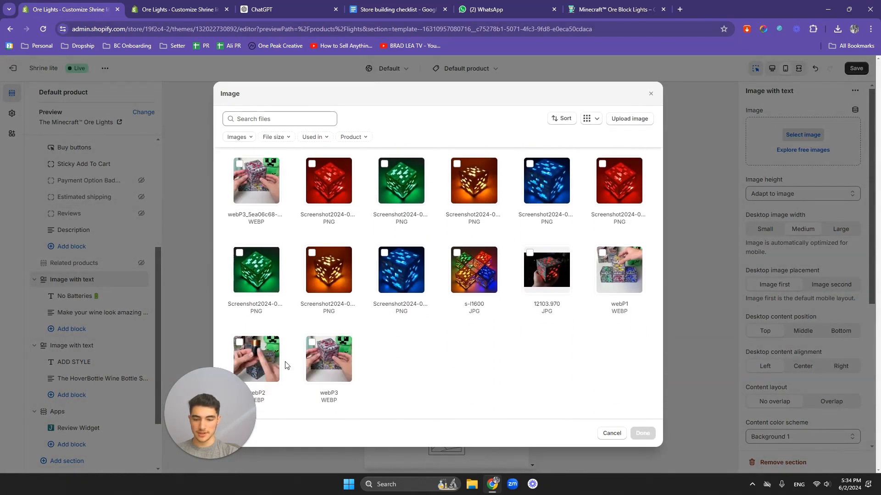
{"action": "left_click", "coordinate": [258, 362]}
{"action": "left_click", "coordinate": [638, 433]}
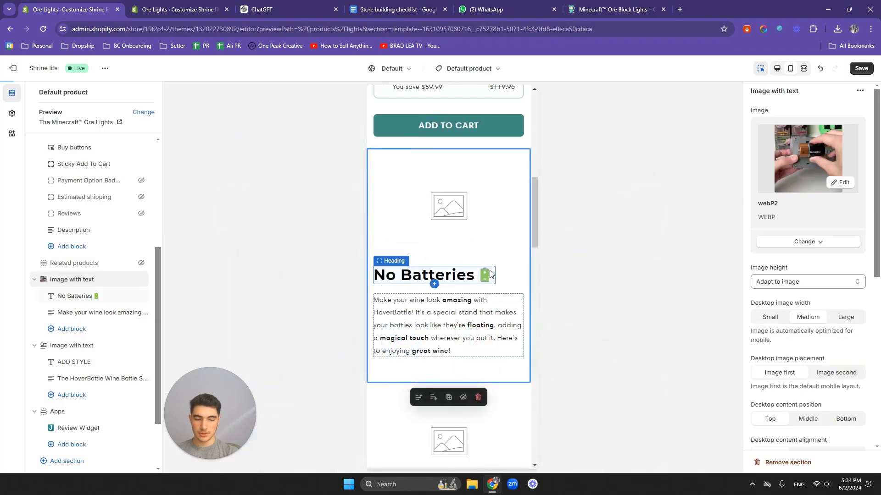
- Replace the wine text under the product page's No Batteries heading with the home page's "No more need for using an endless amount of batteries!" paragraph
{"action": "scroll", "coordinate": [486, 272], "scroll_direction": "down", "scroll_amount": 2}
{"action": "left_click", "coordinate": [435, 311]}
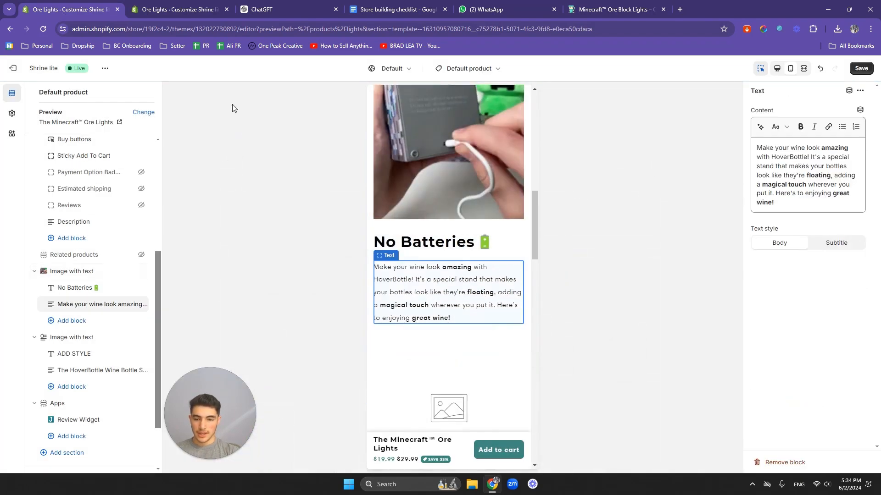
{"action": "left_click", "coordinate": [169, 6]}
{"action": "left_click", "coordinate": [505, 325]}
{"action": "triple_click", "coordinate": [776, 153]}
{"action": "key", "text": "ctrl+c"}
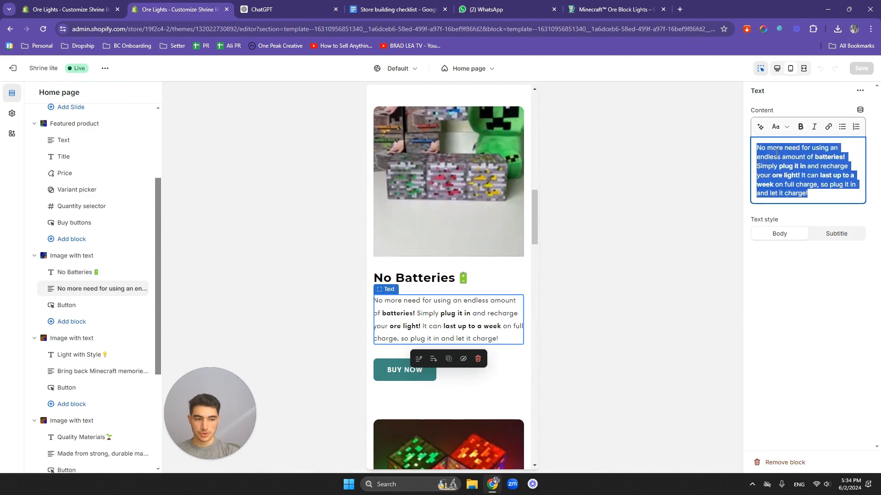
{"action": "left_click", "coordinate": [69, 9]}
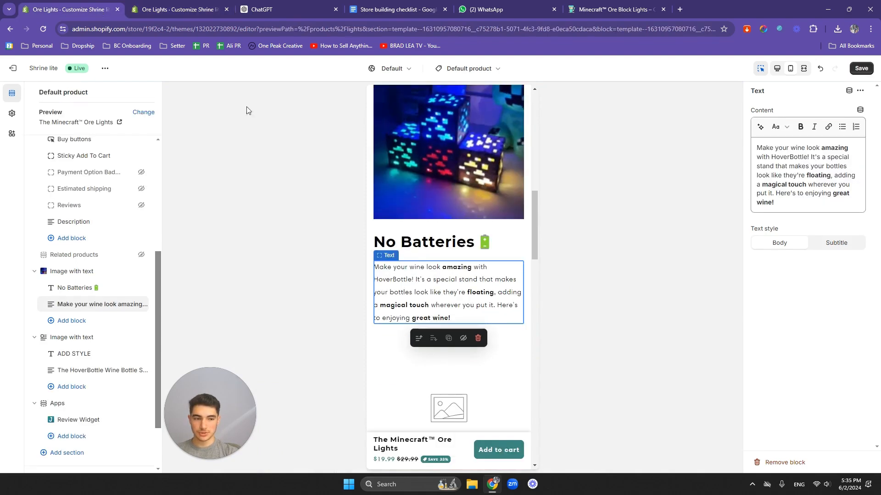
{"action": "triple_click", "coordinate": [790, 155]}
{"action": "key", "text": "ctrl+v"}
- Look over the product page preview around the No Batteries section, the ADD STYLE section and the Customer Reviews
{"action": "scroll", "coordinate": [435, 215], "scroll_direction": "down", "scroll_amount": 2}
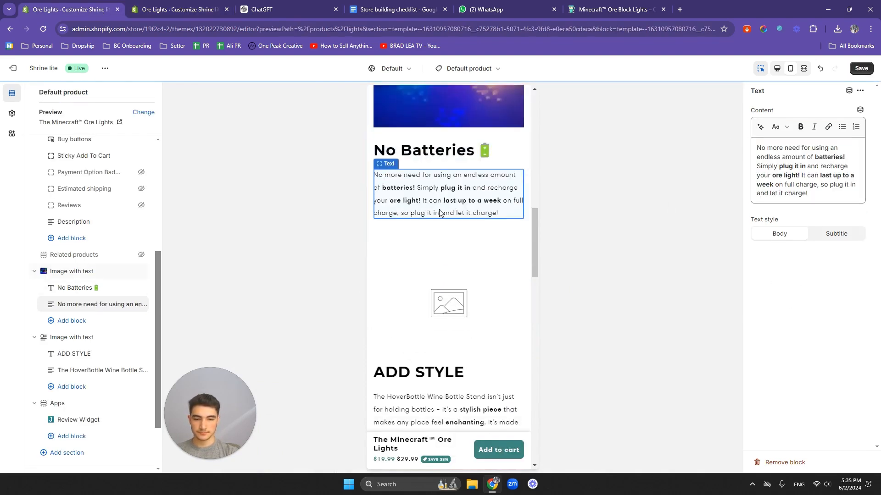
{"action": "scroll", "coordinate": [439, 212], "scroll_direction": "down", "scroll_amount": 3}
{"action": "left_click", "coordinate": [445, 188]}
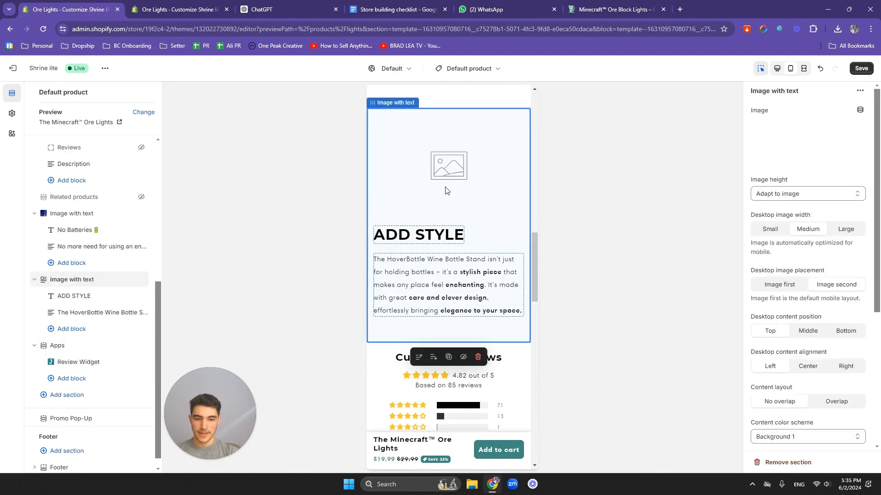
{"action": "scroll", "coordinate": [450, 193], "scroll_direction": "up", "scroll_amount": 6}
{"action": "left_click", "coordinate": [449, 221]}
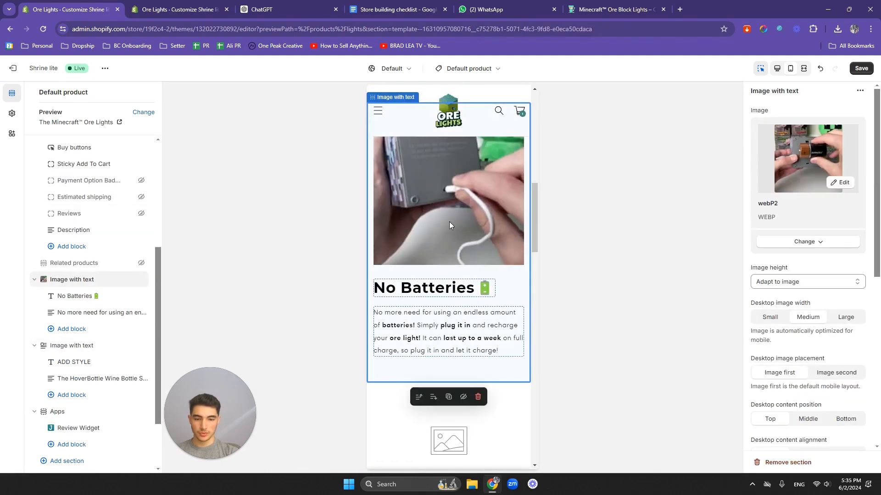
{"action": "scroll", "coordinate": [449, 229], "scroll_direction": "up", "scroll_amount": 4}
{"action": "scroll", "coordinate": [450, 250], "scroll_direction": "up", "scroll_amount": 2}
{"action": "scroll", "coordinate": [449, 257], "scroll_direction": "down", "scroll_amount": 12}
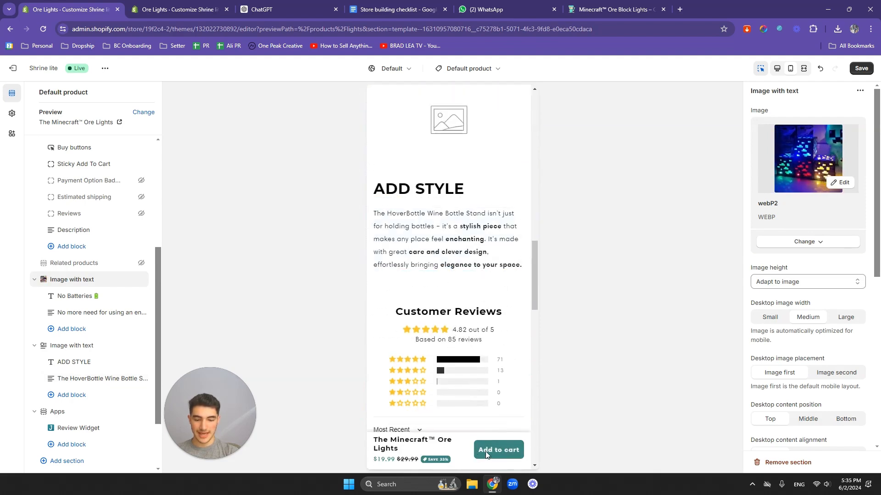
{"action": "scroll", "coordinate": [451, 413], "scroll_direction": "up", "scroll_amount": 3}
{"action": "scroll", "coordinate": [450, 275], "scroll_direction": "down", "scroll_amount": 2}
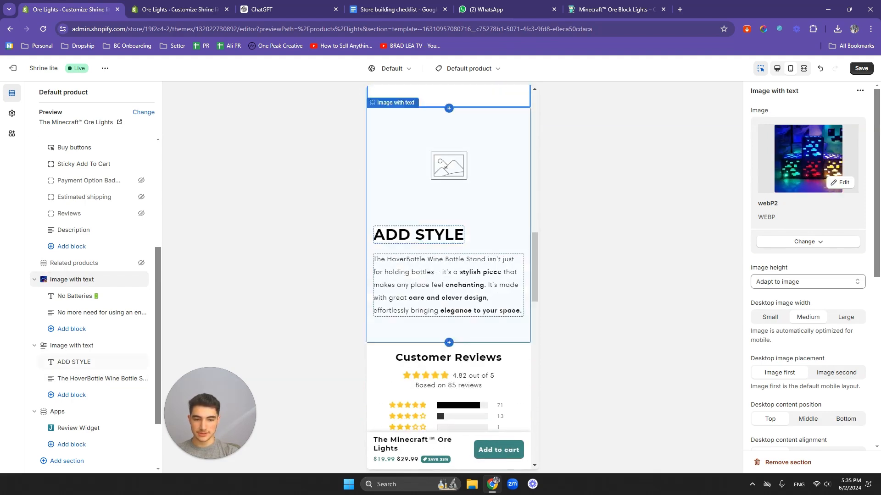
- Set the s-l1600_bfacfef0 JPG of four colored ore lights as the image of the product page's ADD STYLE section
{"action": "left_click", "coordinate": [448, 164]}
{"action": "left_click", "coordinate": [794, 142]}
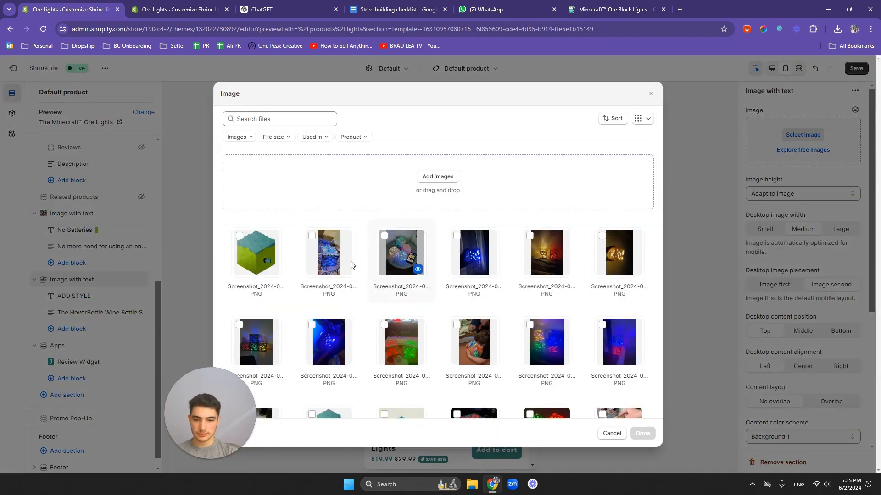
{"action": "scroll", "coordinate": [474, 297], "scroll_direction": "down", "scroll_amount": 1}
{"action": "scroll", "coordinate": [475, 297], "scroll_direction": "down", "scroll_amount": 3}
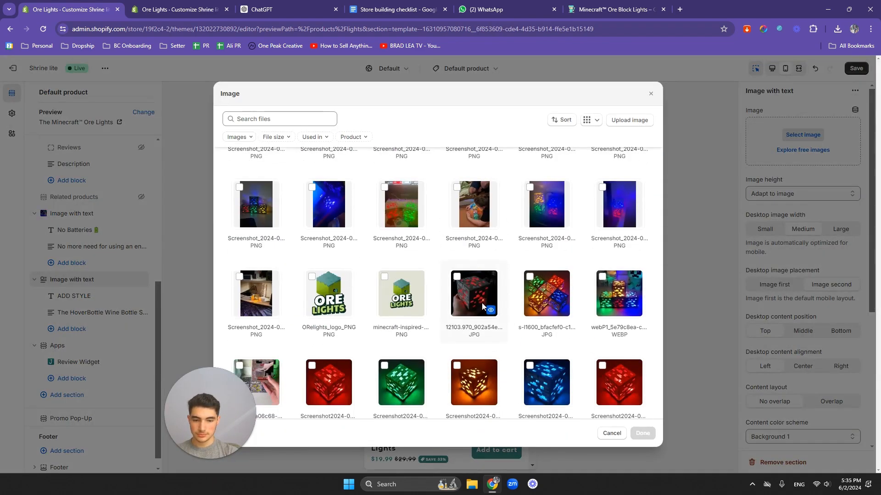
{"action": "left_click", "coordinate": [548, 300]}
{"action": "left_click", "coordinate": [643, 434]}
- Replace the product page's ADD STYLE heading with the home page's "Light with Style💡" heading
{"action": "left_click", "coordinate": [129, 6]}
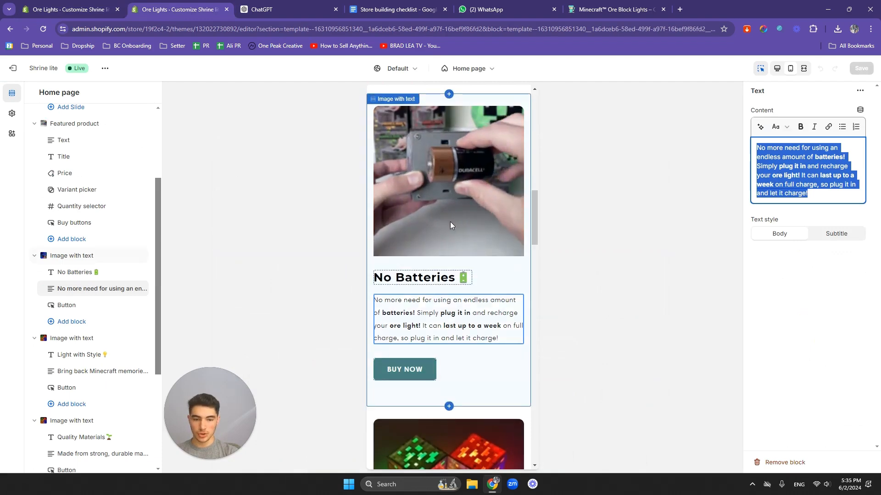
{"action": "scroll", "coordinate": [446, 218], "scroll_direction": "down", "scroll_amount": 5}
{"action": "left_click", "coordinate": [443, 316]}
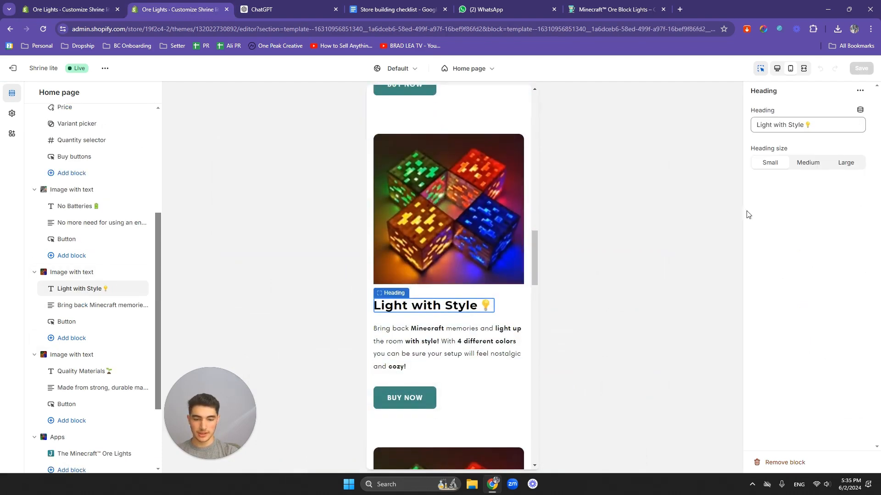
{"action": "left_click", "coordinate": [83, 4]}
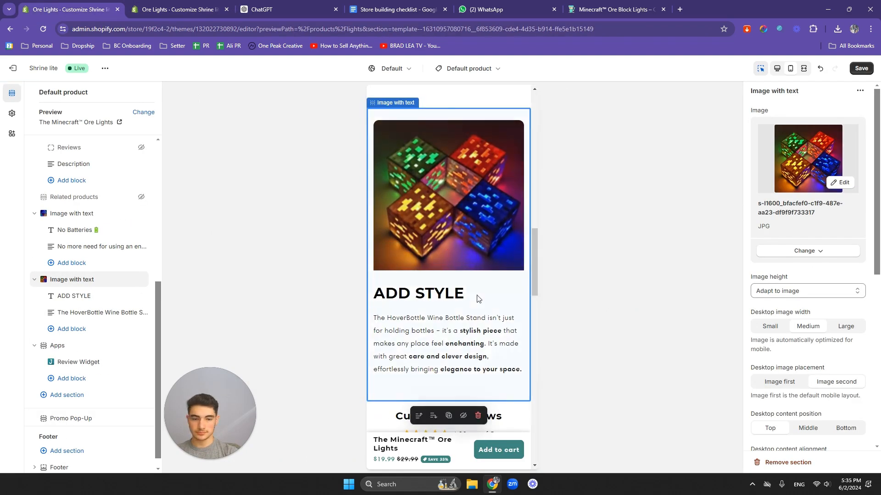
{"action": "left_click", "coordinate": [463, 294]}
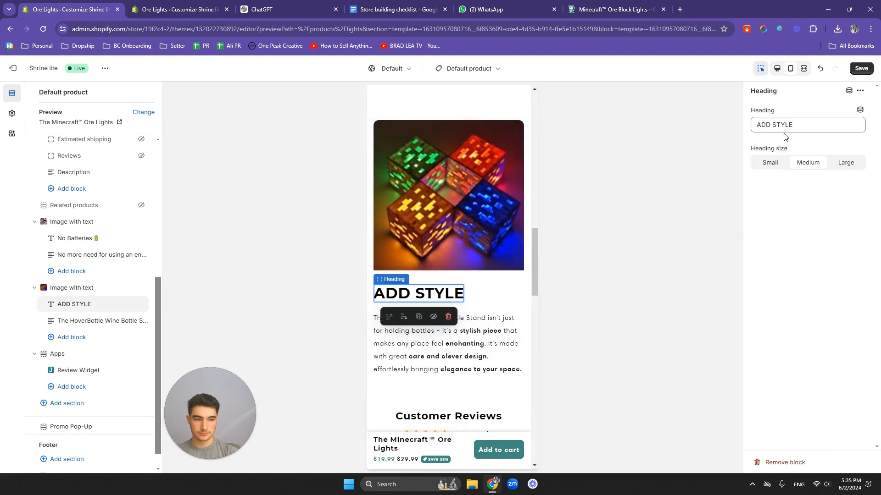
{"action": "type", "text": "Light with Style💡"}
- Replace the HoverBottle text under the product page's Light with Style heading with the home page's "Bring back Minecraft memories" paragraph
{"action": "left_click", "coordinate": [489, 359]}
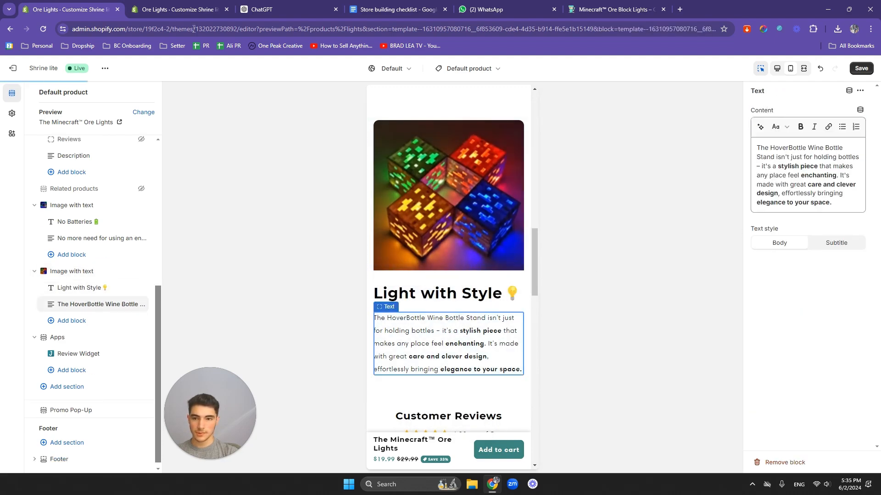
{"action": "left_click", "coordinate": [179, 9]}
{"action": "left_click", "coordinate": [437, 339]}
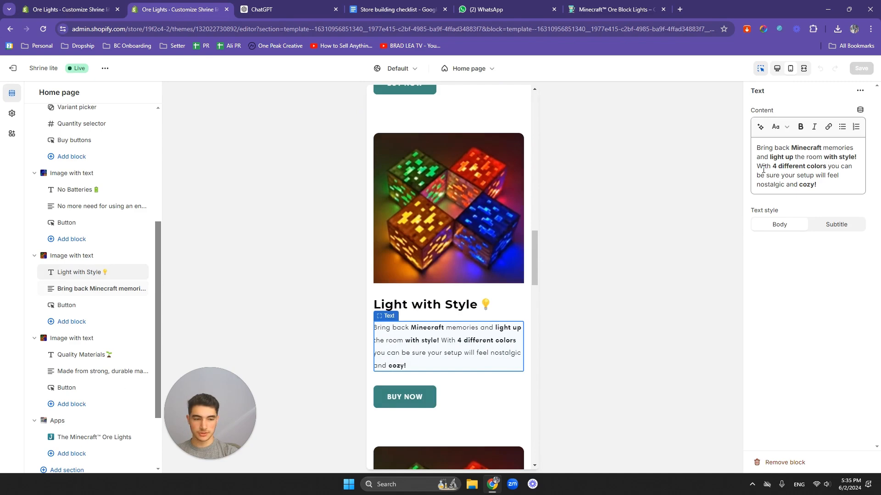
{"action": "triple_click", "coordinate": [794, 165]}
{"action": "key", "text": "ctrl+c"}
{"action": "left_click", "coordinate": [22, 5]}
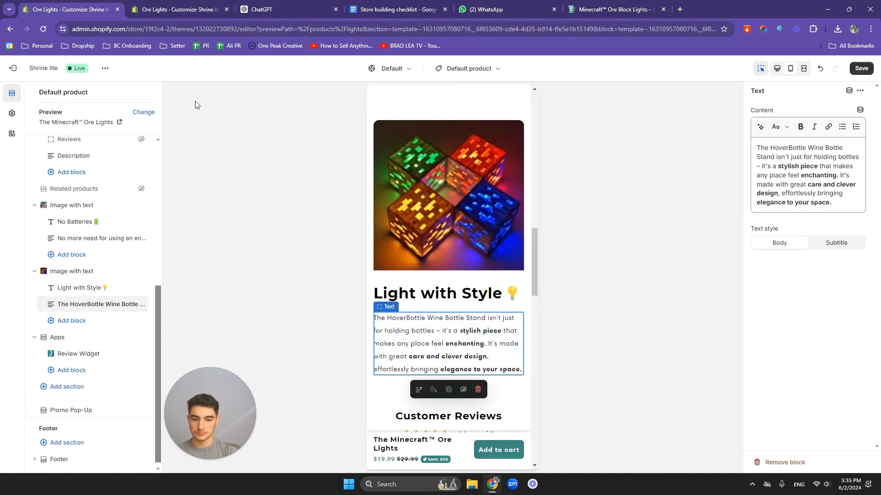
{"action": "triple_click", "coordinate": [805, 164]}
{"action": "key", "text": "ctrl+v"}
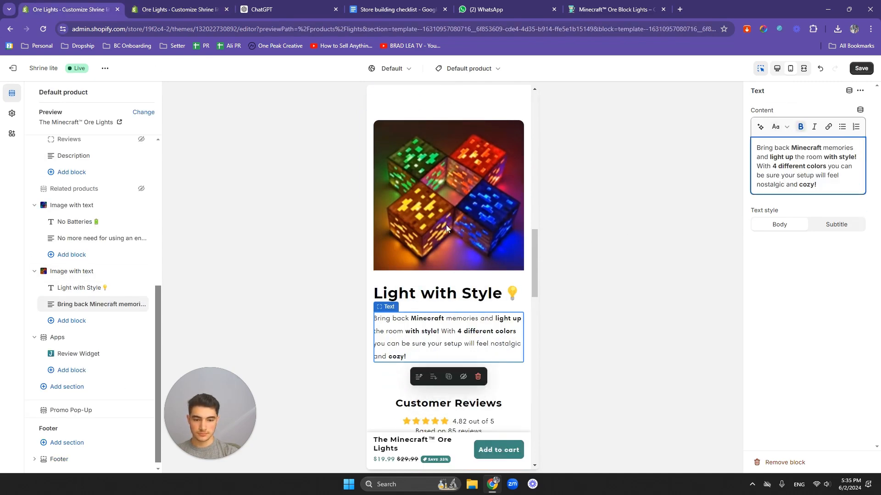
- Duplicate the product page's Light with Style Image with text section
{"action": "scroll", "coordinate": [445, 225], "scroll_direction": "down", "scroll_amount": 4}
{"action": "scroll", "coordinate": [463, 194], "scroll_direction": "up", "scroll_amount": 4}
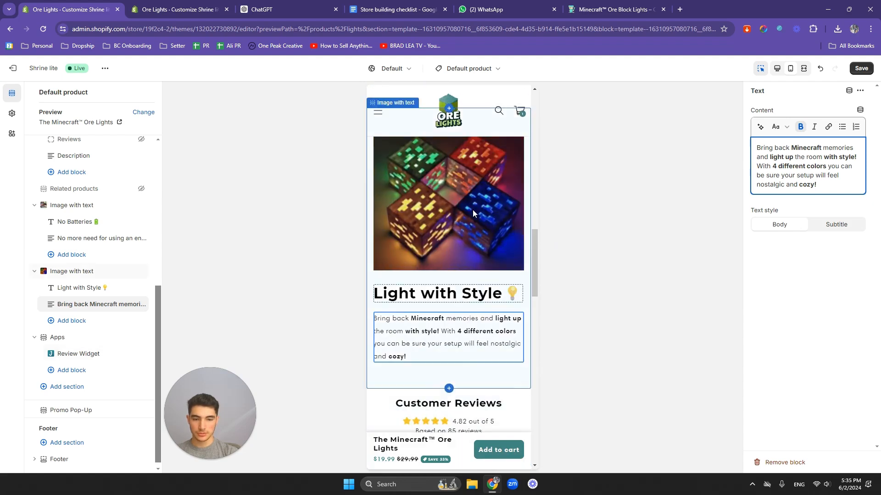
{"action": "left_click", "coordinate": [472, 223]}
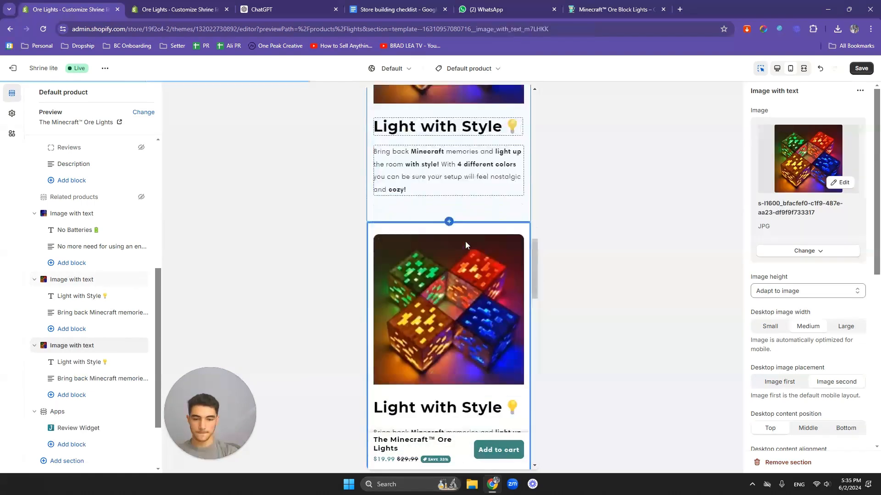
- Change the home page's Quality Materials section image to webP3 and check it against the other sections in the preview
{"action": "left_click", "coordinate": [161, 9]}
{"action": "scroll", "coordinate": [452, 255], "scroll_direction": "down", "scroll_amount": 5}
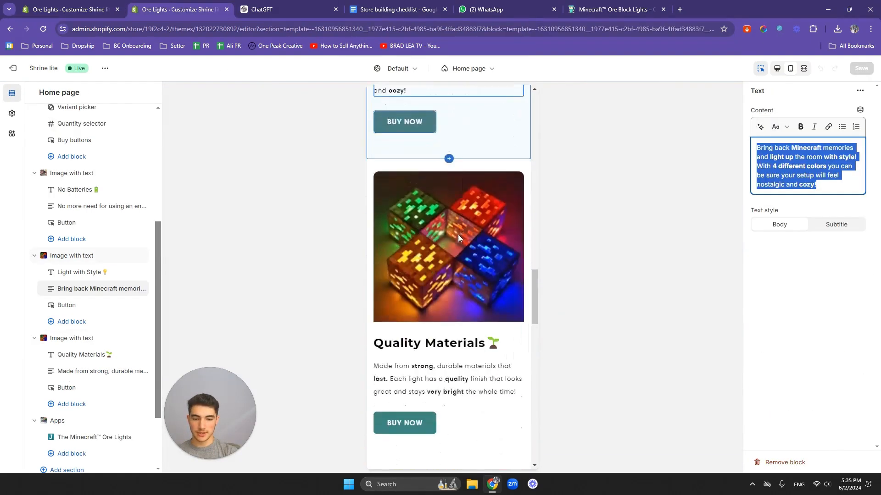
{"action": "left_click", "coordinate": [450, 241]}
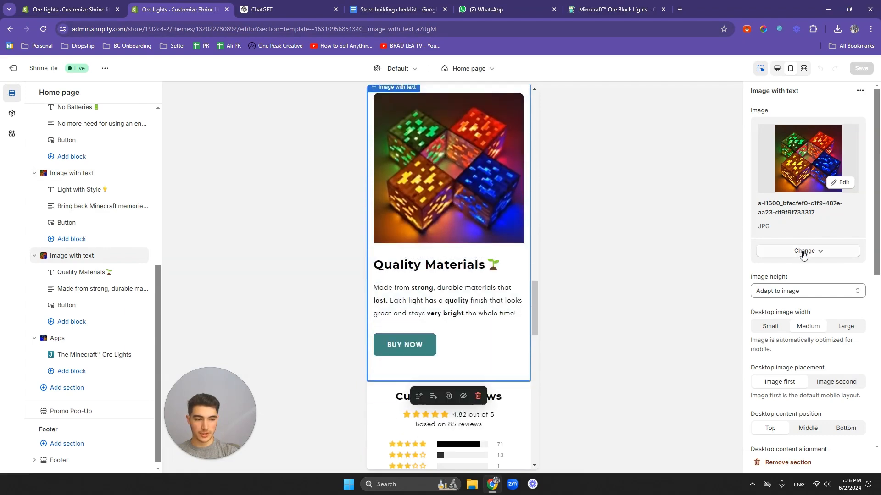
{"action": "left_click", "coordinate": [804, 271]}
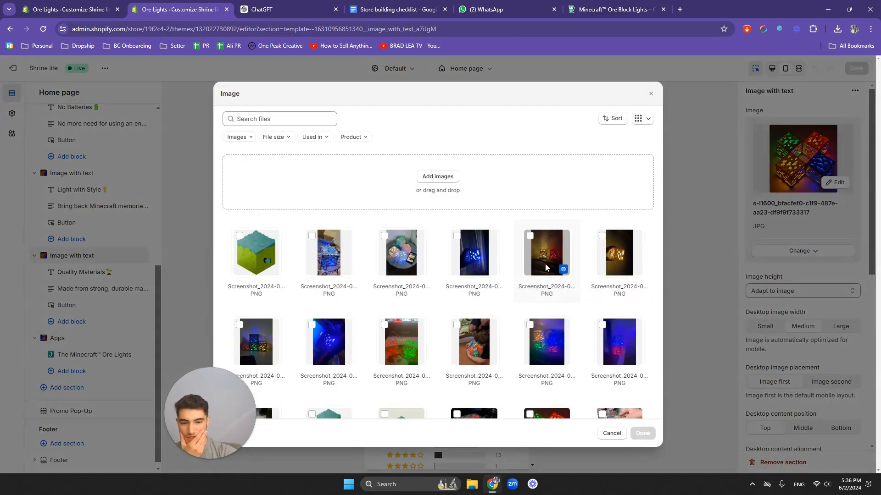
{"action": "scroll", "coordinate": [487, 274], "scroll_direction": "down", "scroll_amount": 3}
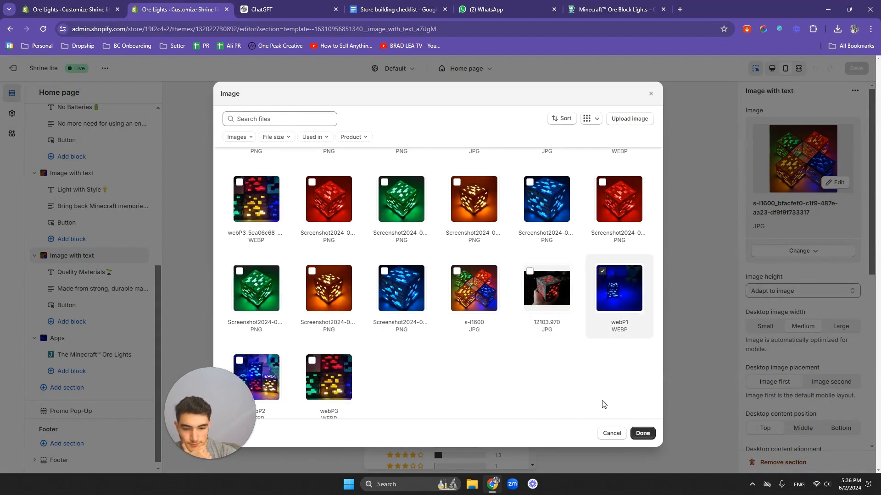
{"action": "scroll", "coordinate": [569, 374], "scroll_direction": "down", "scroll_amount": 1}
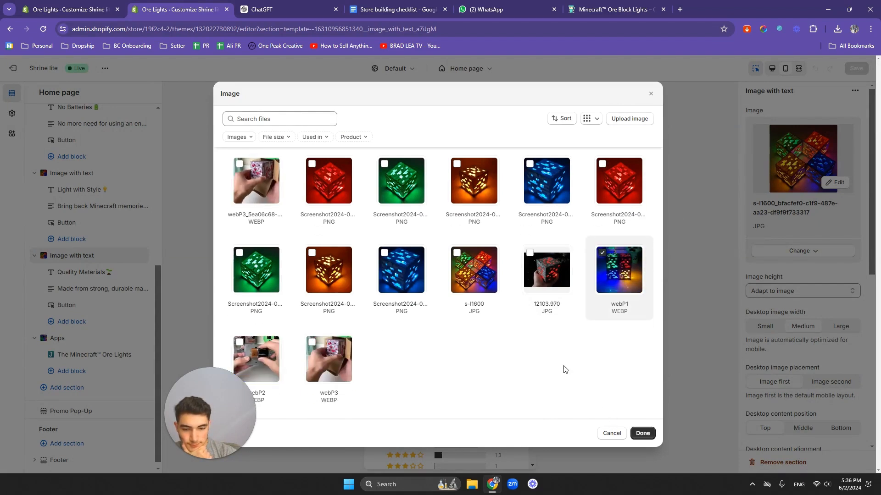
{"action": "left_click", "coordinate": [329, 367]}
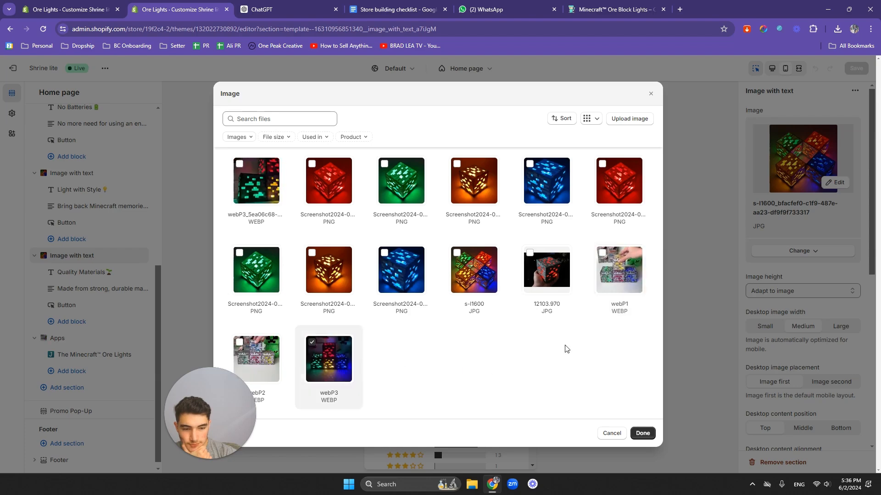
{"action": "left_click", "coordinate": [642, 433]}
{"action": "scroll", "coordinate": [452, 253], "scroll_direction": "up", "scroll_amount": 10}
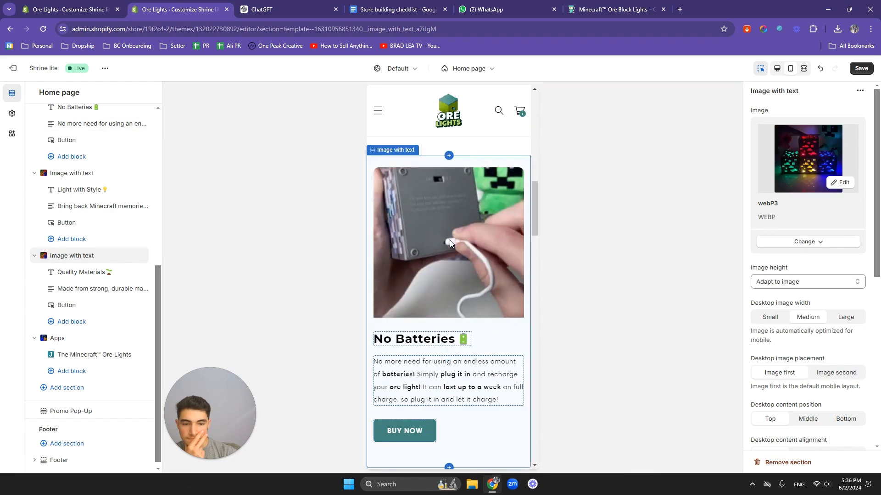
{"action": "scroll", "coordinate": [449, 243], "scroll_direction": "down", "scroll_amount": 10}
{"action": "scroll", "coordinate": [449, 245], "scroll_direction": "down", "scroll_amount": 1}
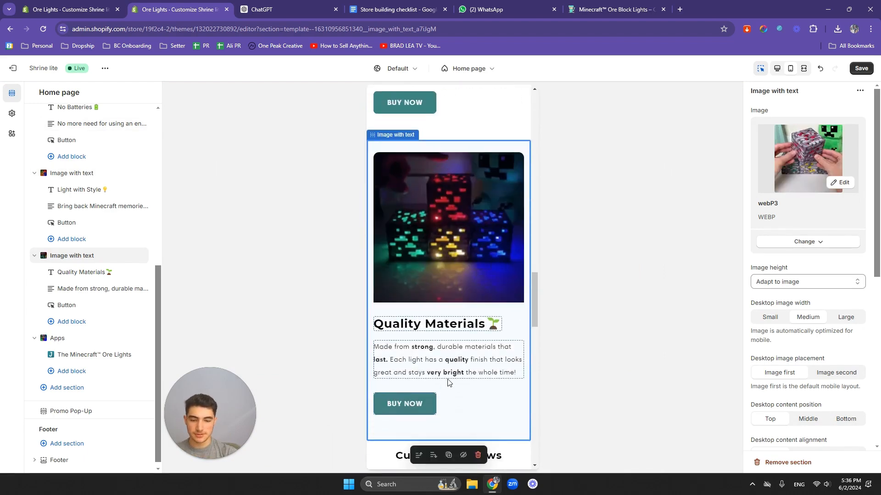
- Replace the heading of the product page's duplicated Image with text section with the home page's "Quality Materials🌱" heading
{"action": "left_click", "coordinate": [430, 327]}
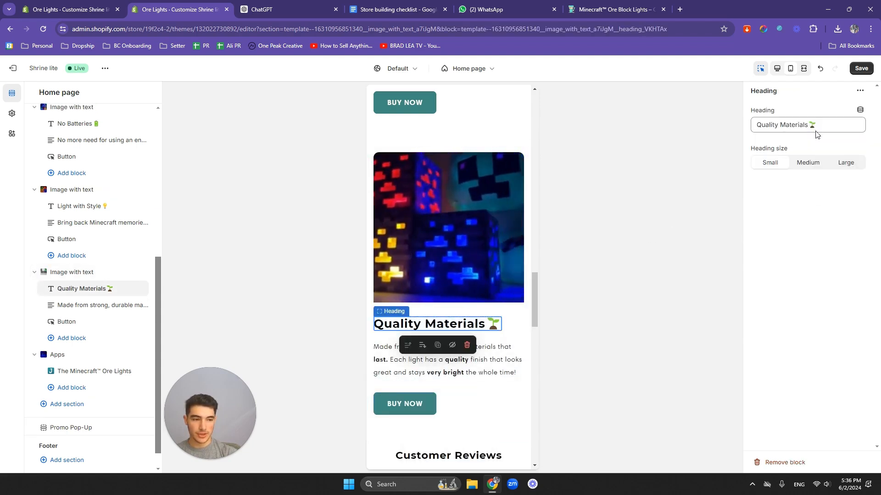
{"action": "triple_click", "coordinate": [813, 125]}
{"action": "left_click", "coordinate": [87, 5]}
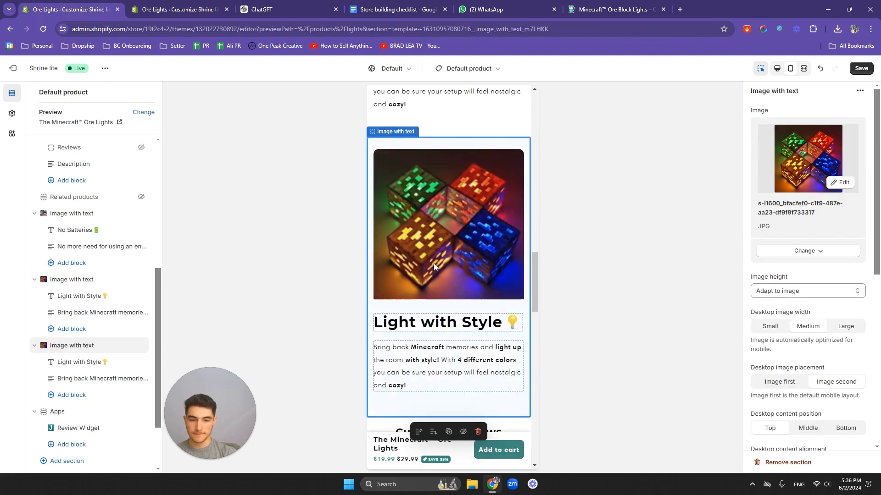
{"action": "left_click", "coordinate": [483, 327]}
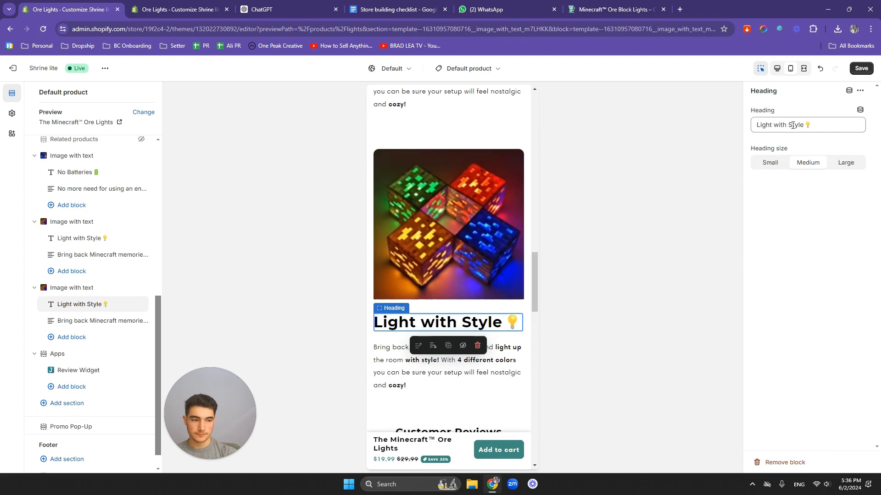
{"action": "type", "text": "Quality Materials 🌱"}
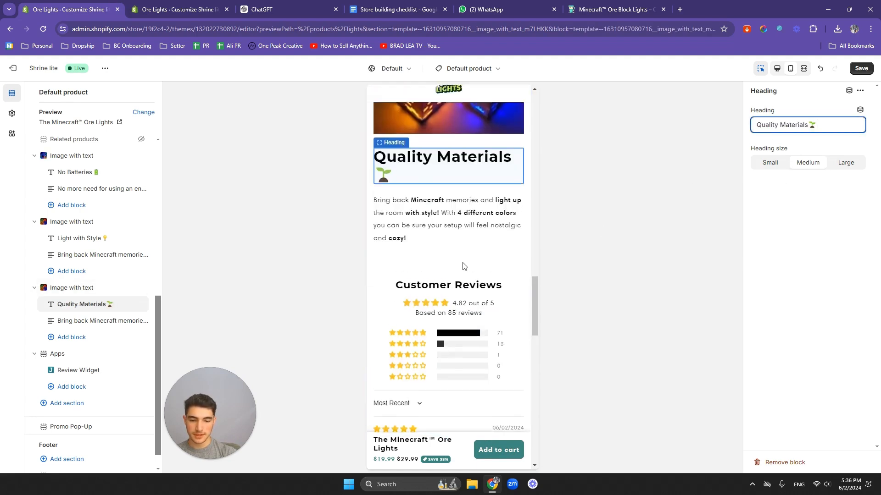
- Change the product page's Quality Materials section image to webP3 from the library
{"action": "left_click", "coordinate": [476, 251]}
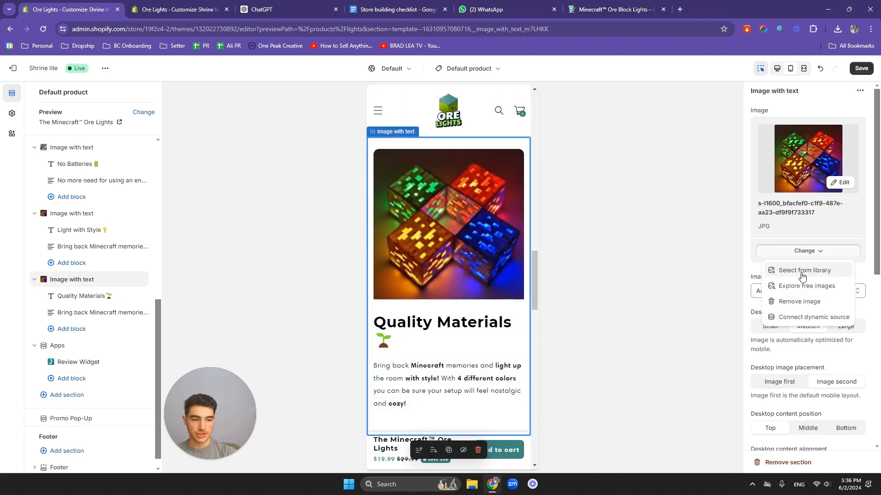
{"action": "left_click", "coordinate": [801, 272]}
{"action": "scroll", "coordinate": [435, 276], "scroll_direction": "down", "scroll_amount": 10}
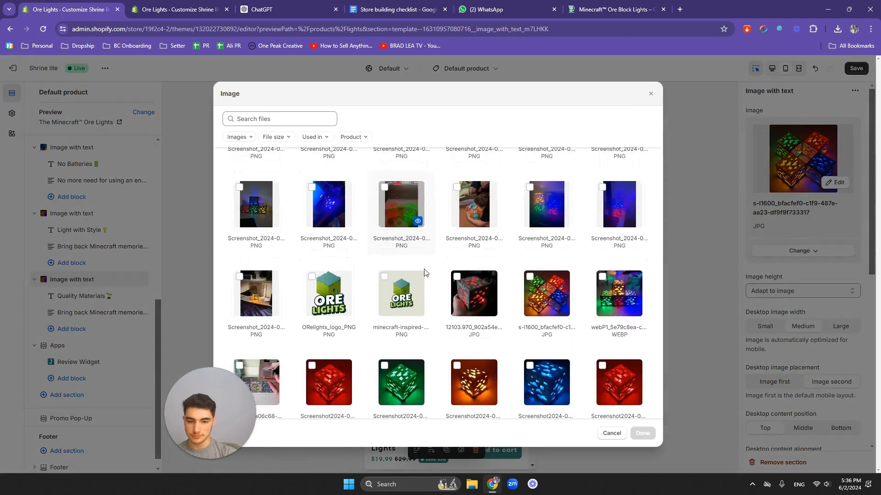
{"action": "left_click", "coordinate": [326, 365]}
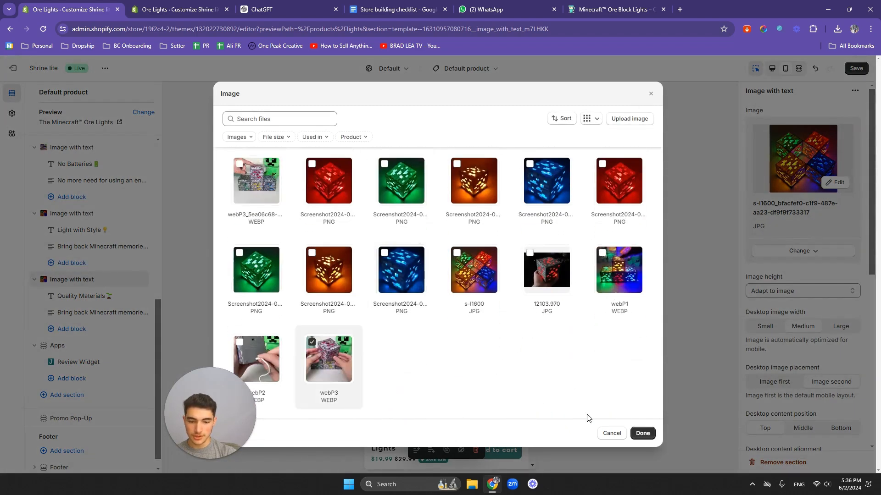
{"action": "left_click", "coordinate": [642, 433]}
- Replace the text under the product page's Quality Materials heading with the home page's "Made from strong, durable materials" paragraph
{"action": "left_click", "coordinate": [179, 9]}
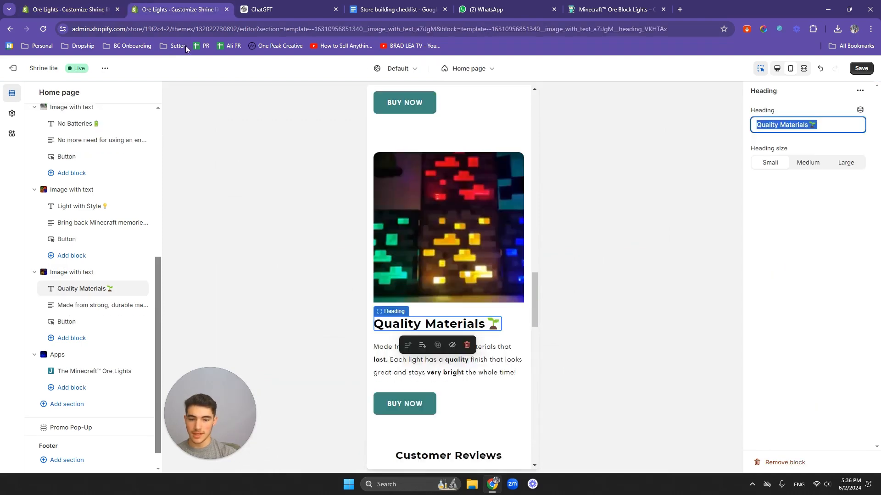
{"action": "left_click", "coordinate": [447, 362]}
{"action": "left_click", "coordinate": [776, 167]}
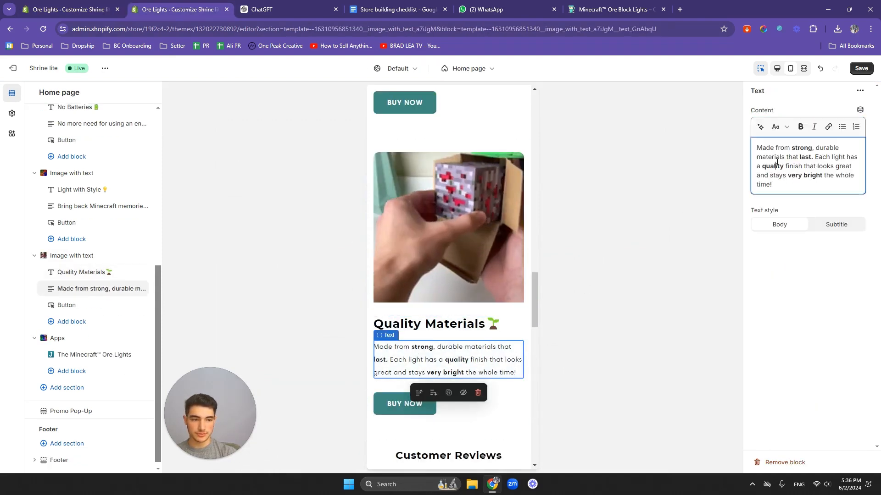
{"action": "key", "text": "ctrl+a"}
{"action": "key", "text": "ctrl+c"}
{"action": "left_click", "coordinate": [71, 7]}
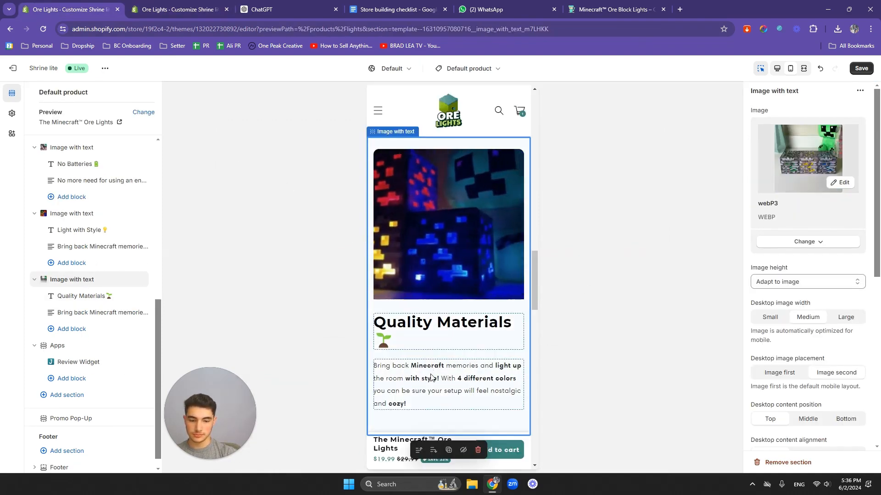
{"action": "left_click", "coordinate": [430, 378]}
{"action": "left_click", "coordinate": [759, 177]}
{"action": "key", "text": "ctrl+a"}
{"action": "key", "text": "ctrl+v"}
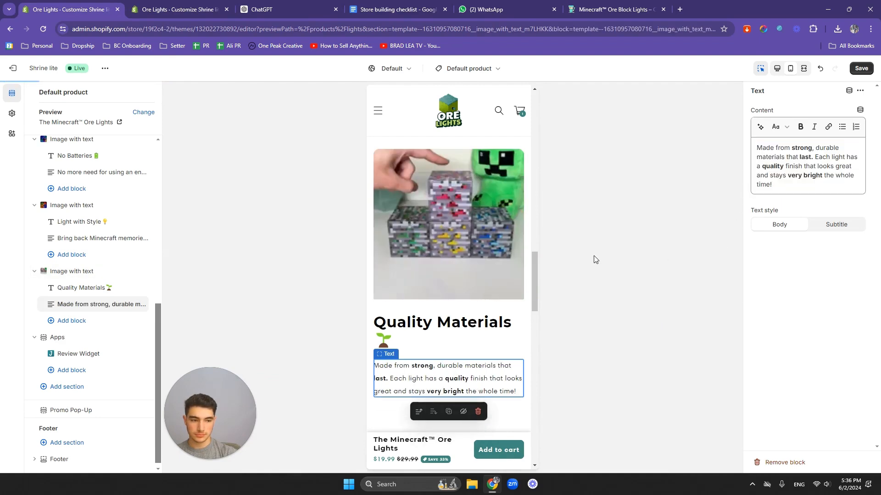
- Set the heading size to Small for the product page's Quality Materials, Light with Style and No Batteries headings
{"action": "scroll", "coordinate": [450, 256], "scroll_direction": "down", "scroll_amount": 5}
{"action": "scroll", "coordinate": [468, 235], "scroll_direction": "up", "scroll_amount": 4}
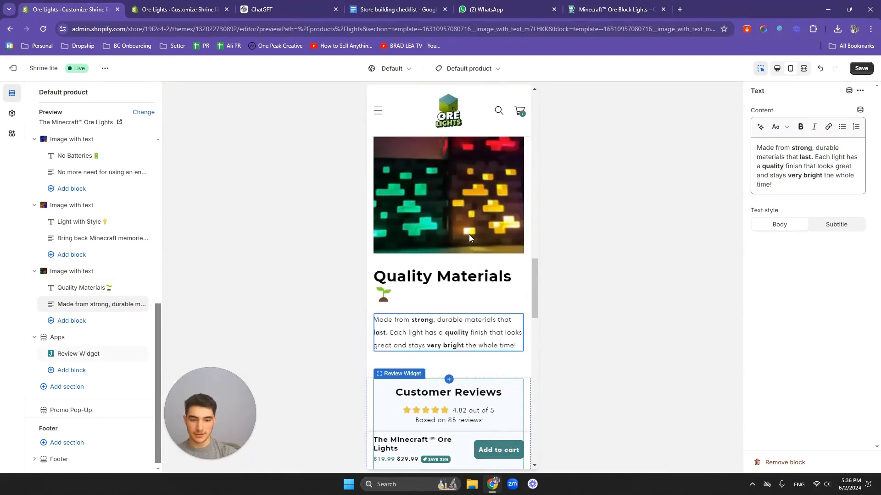
{"action": "left_click", "coordinate": [455, 281]}
{"action": "left_click", "coordinate": [779, 166]}
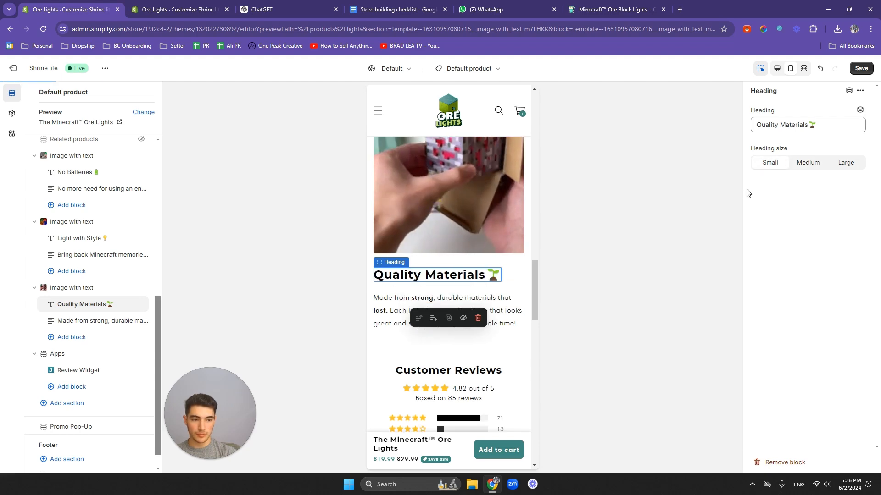
{"action": "scroll", "coordinate": [477, 234], "scroll_direction": "up", "scroll_amount": 5}
{"action": "scroll", "coordinate": [477, 234], "scroll_direction": "up", "scroll_amount": 2}
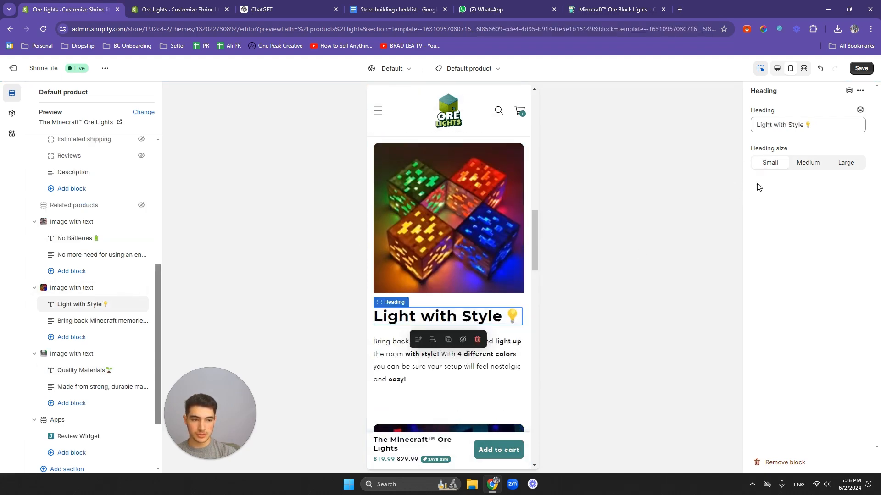
{"action": "scroll", "coordinate": [443, 300], "scroll_direction": "up", "scroll_amount": 4}
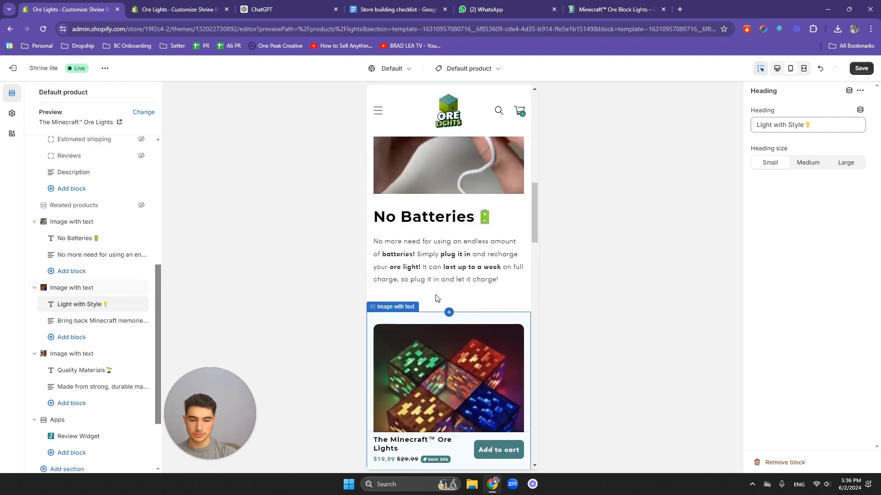
{"action": "left_click", "coordinate": [454, 220]}
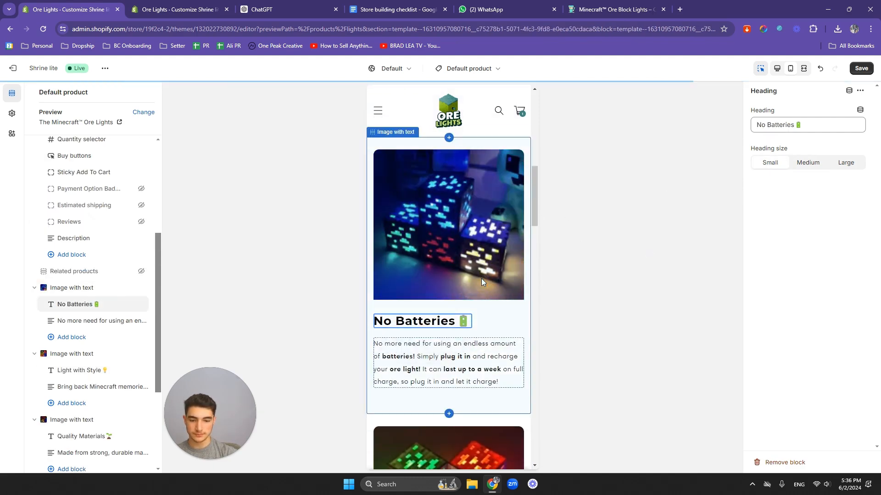
- Review the product page preview from the bundle offers to the image-with-text sections and save the theme changes
{"action": "scroll", "coordinate": [478, 280], "scroll_direction": "up", "scroll_amount": 4}
{"action": "scroll", "coordinate": [467, 283], "scroll_direction": "down", "scroll_amount": 10}
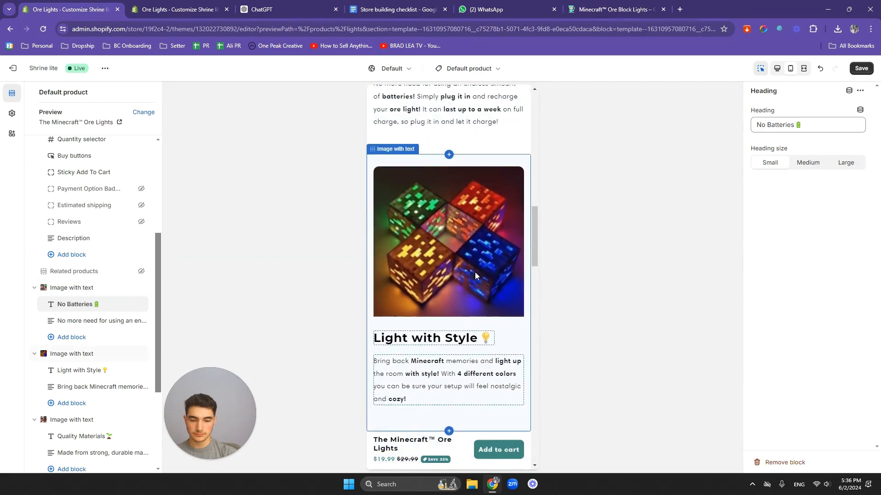
{"action": "scroll", "coordinate": [477, 271], "scroll_direction": "down", "scroll_amount": 5}
{"action": "scroll", "coordinate": [477, 271], "scroll_direction": "up", "scroll_amount": 15}
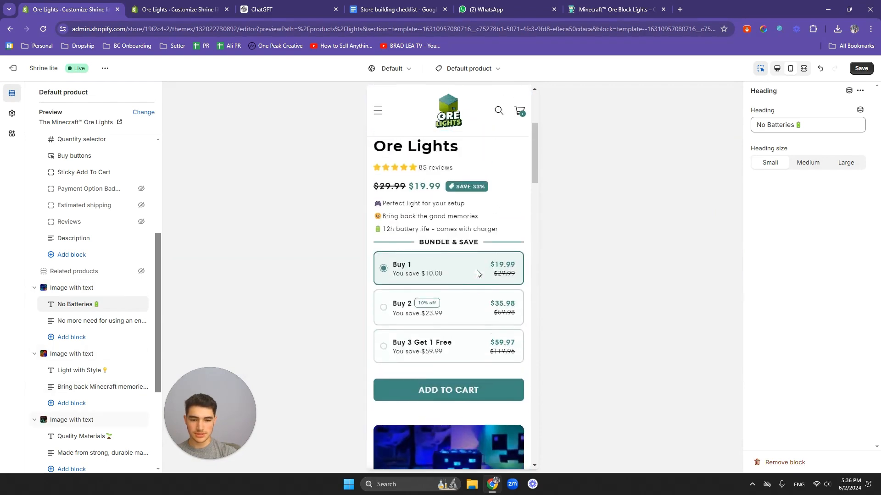
{"action": "scroll", "coordinate": [475, 272], "scroll_direction": "up", "scroll_amount": 4}
{"action": "scroll", "coordinate": [474, 271], "scroll_direction": "down", "scroll_amount": 3}
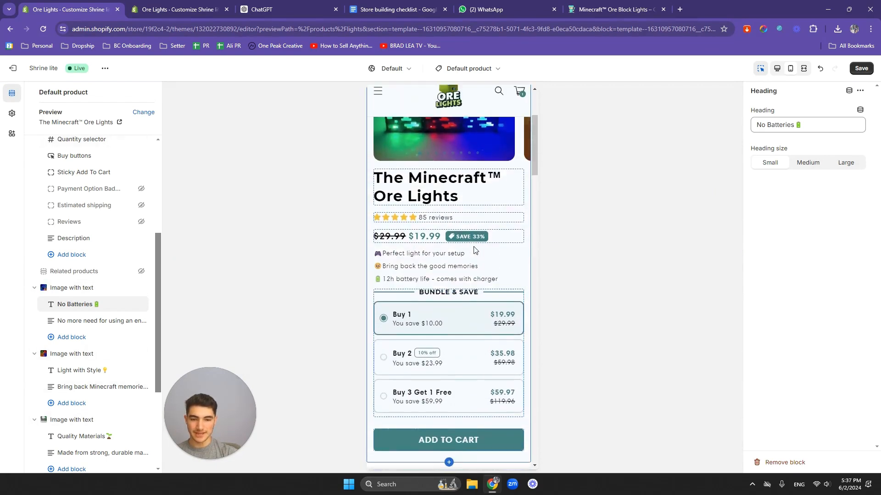
{"action": "left_click", "coordinate": [861, 69]}
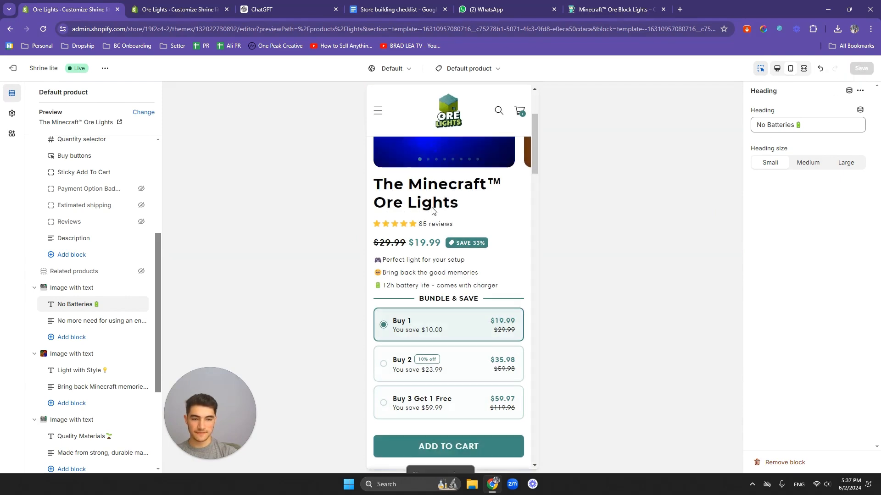
- Open The Minecraft™ Ore Lights product in the Shopify admin and add a Color variant option with the value Red
{"action": "key", "text": "ctrl+w"}
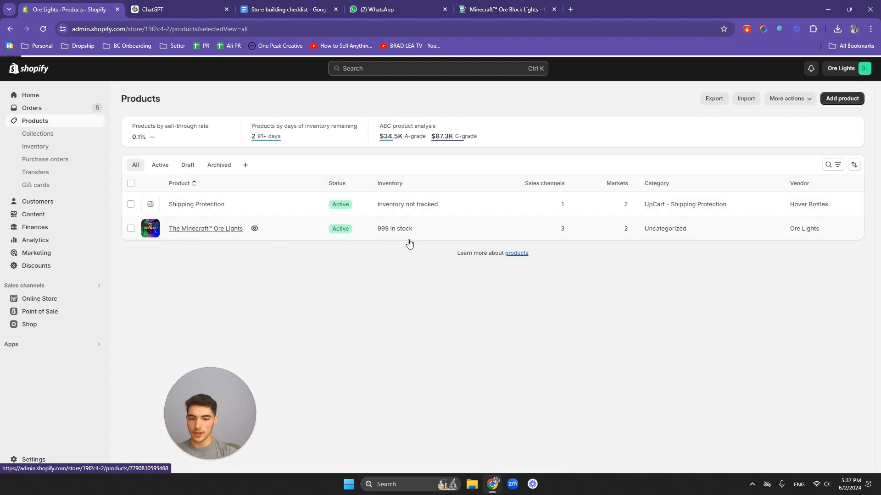
{"action": "left_click", "coordinate": [409, 242]}
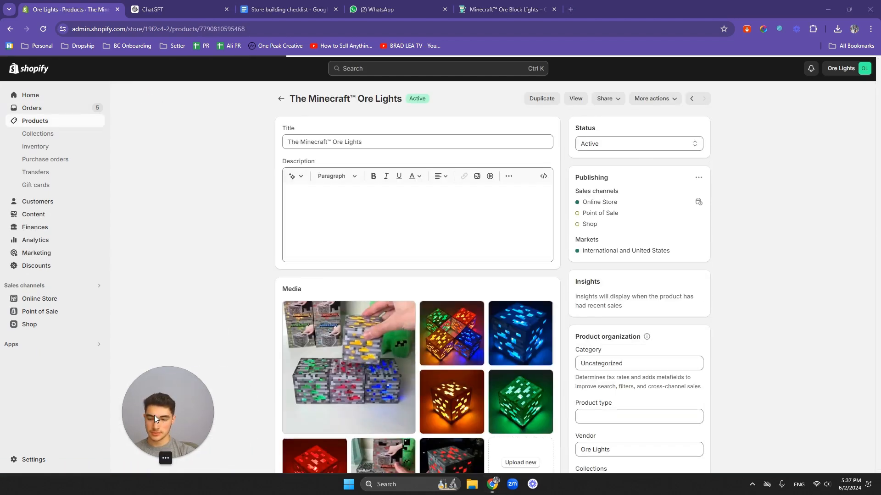
{"action": "scroll", "coordinate": [380, 220], "scroll_direction": "down", "scroll_amount": 8}
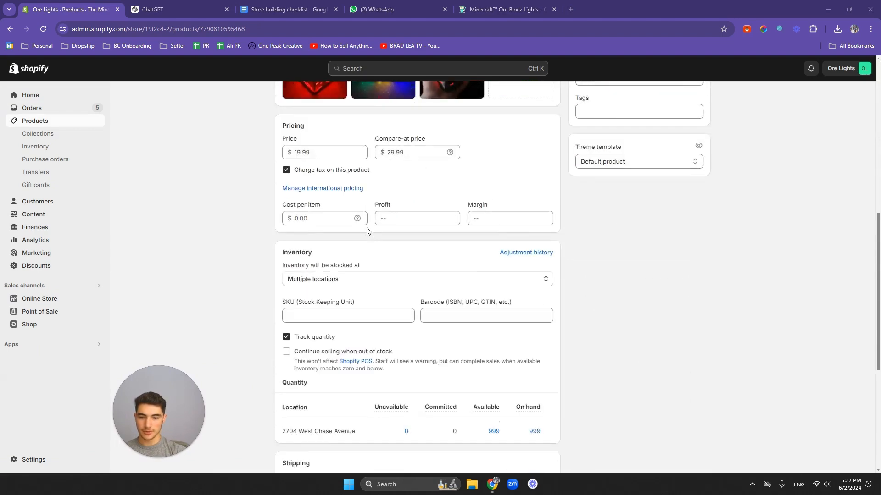
{"action": "scroll", "coordinate": [366, 231], "scroll_direction": "down", "scroll_amount": 6}
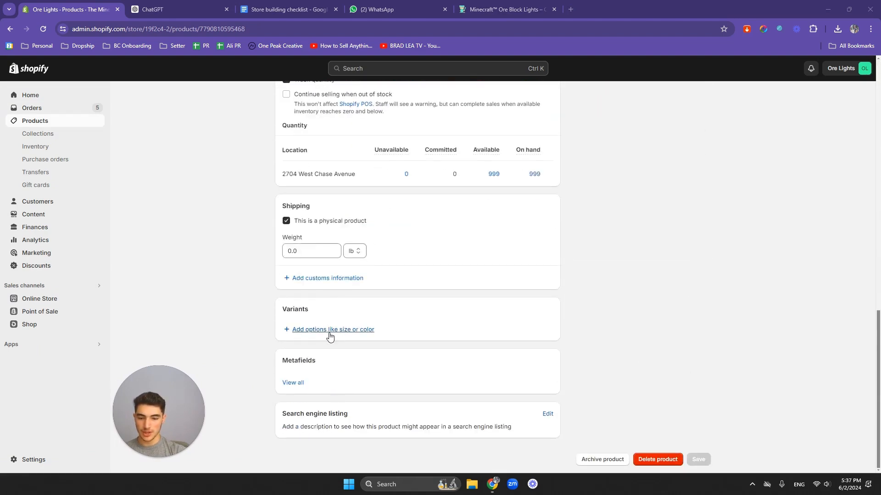
{"action": "left_click", "coordinate": [326, 330]}
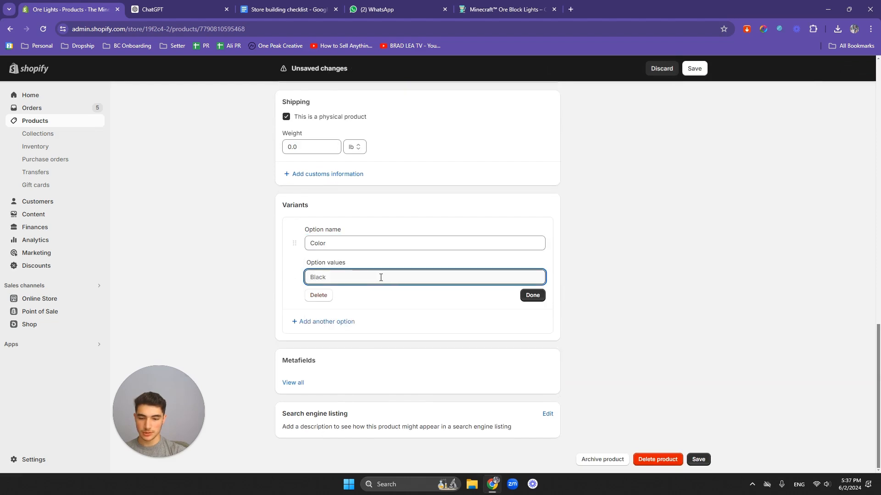
{"action": "type", "text": "Red"}
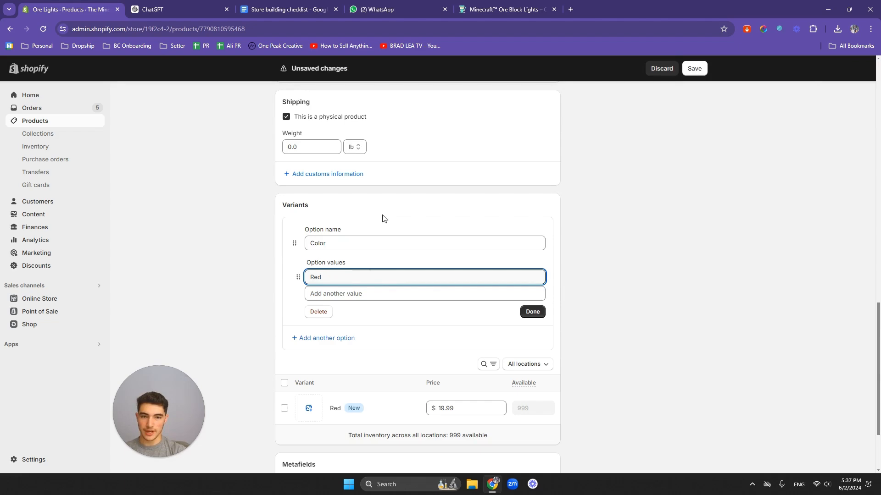
- Check the color names on the reference Ore Block Lights page and set the Color values to Diamond, Gold, Emerlad and Redstone
{"action": "left_click", "coordinate": [479, 10]}
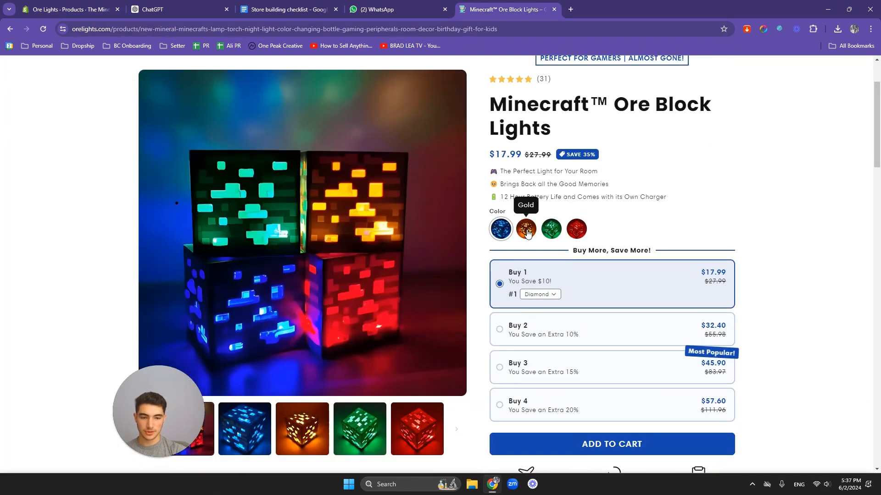
{"action": "left_click", "coordinate": [109, 5]}
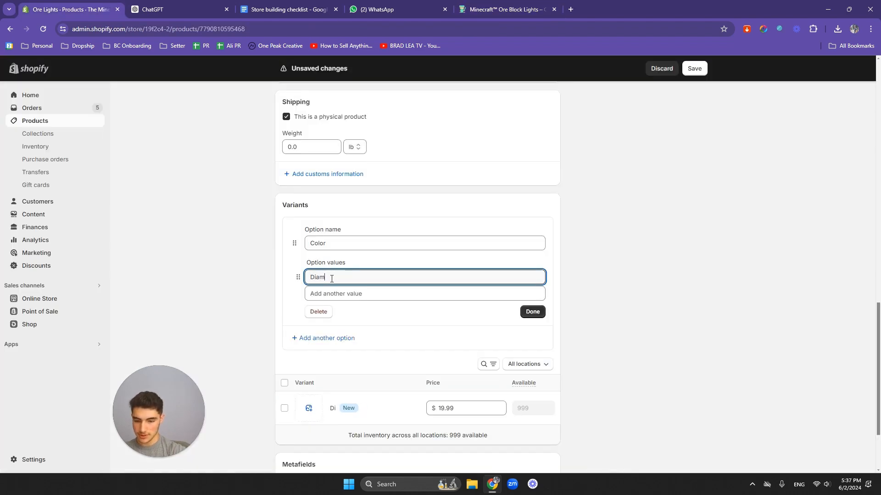
{"action": "left_click", "coordinate": [366, 295]}
{"action": "type", "text": "G"}
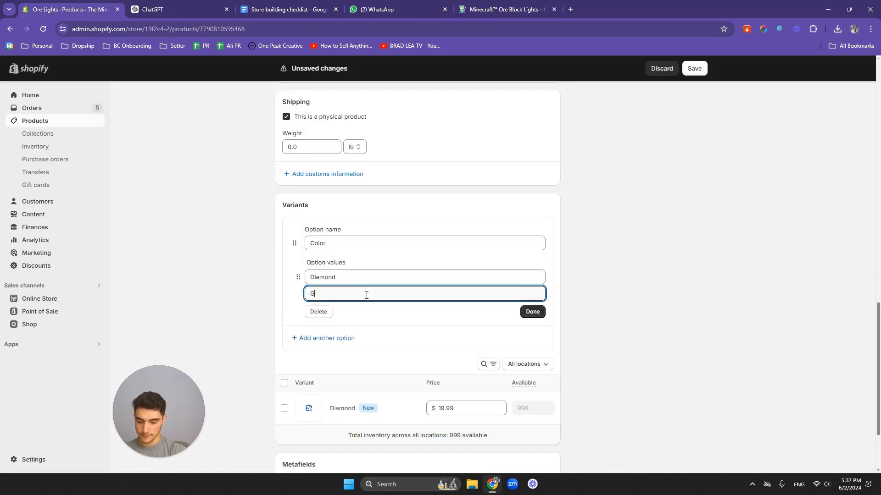
{"action": "type", "text": "old"}
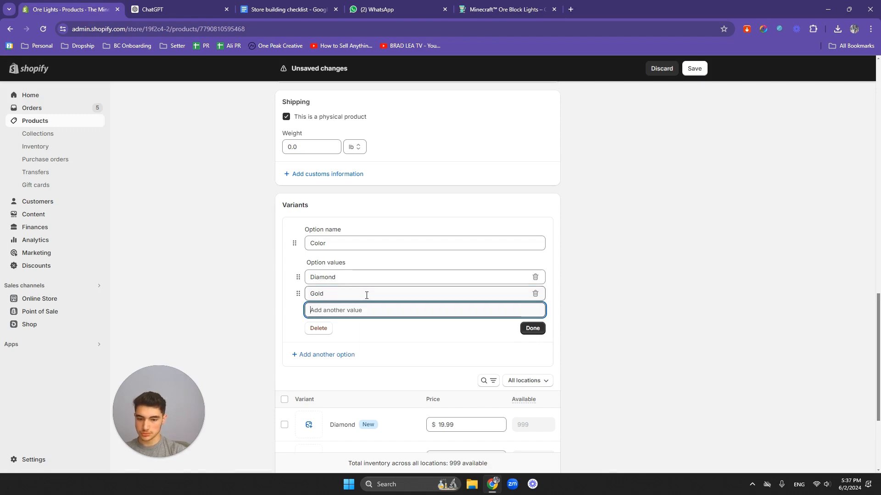
{"action": "type", "text": "Emerl"}
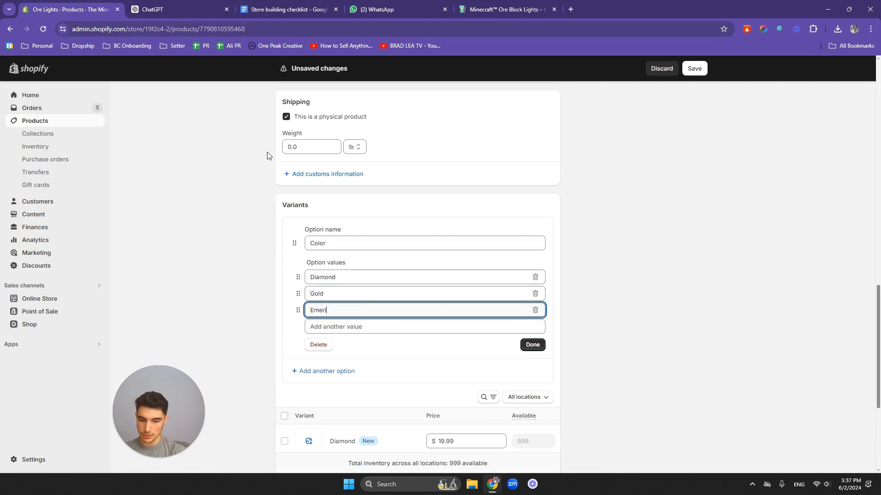
{"action": "type", "text": "Redstone"}
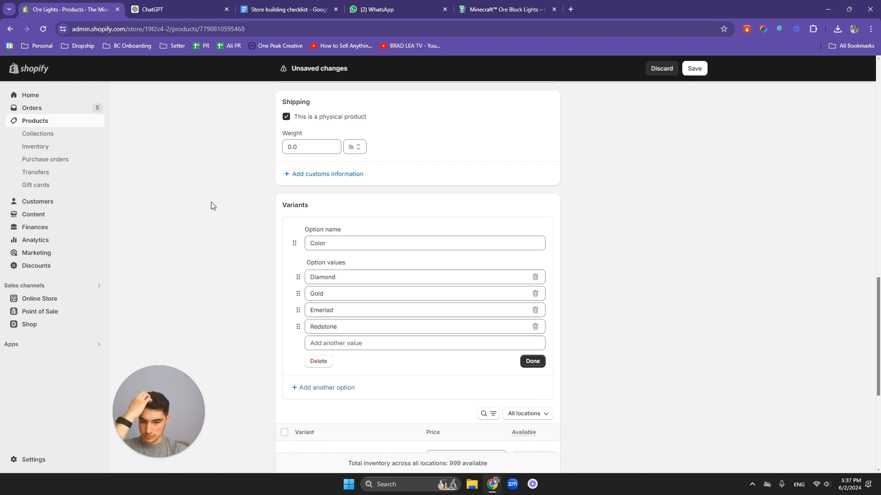
- Assign the blue ore block image to the Diamond variant
{"action": "scroll", "coordinate": [243, 216], "scroll_direction": "down", "scroll_amount": 3}
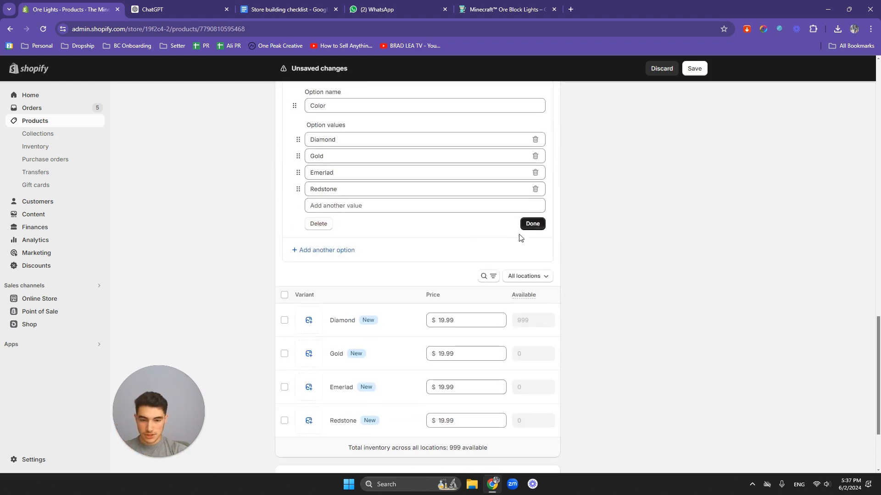
{"action": "scroll", "coordinate": [392, 283], "scroll_direction": "down", "scroll_amount": 3}
{"action": "left_click", "coordinate": [309, 231]}
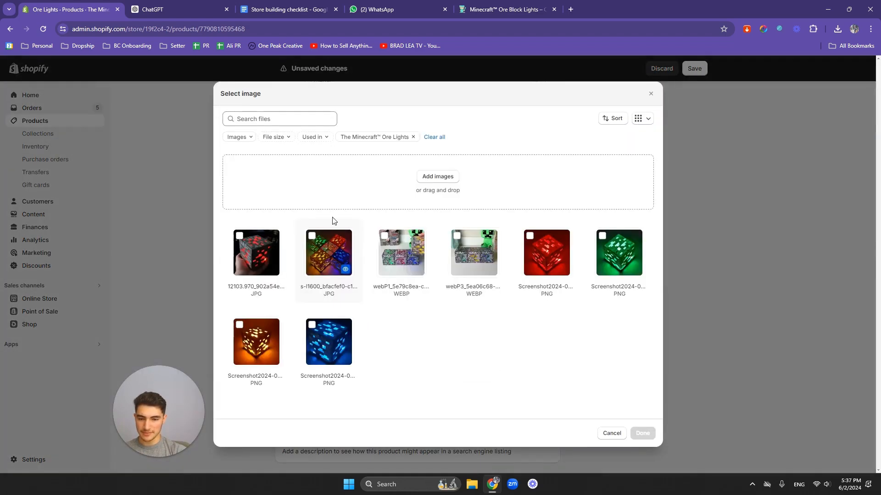
{"action": "left_click", "coordinate": [642, 434]}
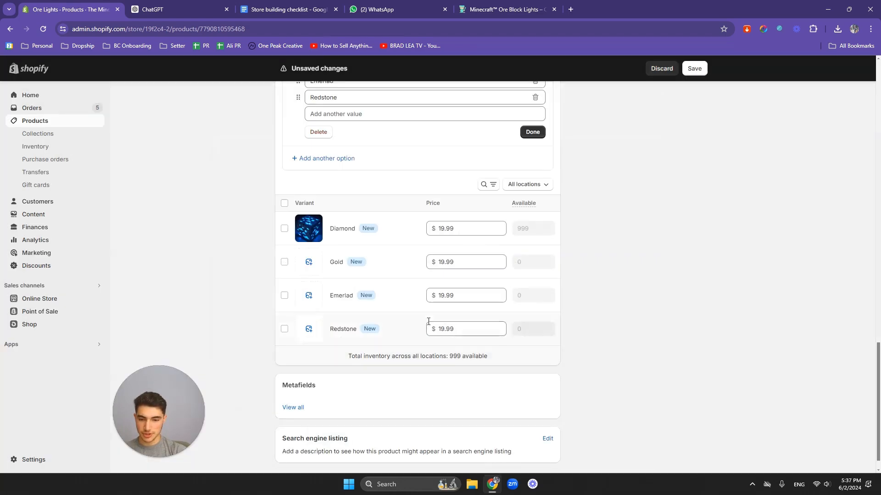
- Assign the orange, green and red ore block images to the Gold, Emerlad and Redstone variants, and save the product
{"action": "left_click", "coordinate": [321, 271]}
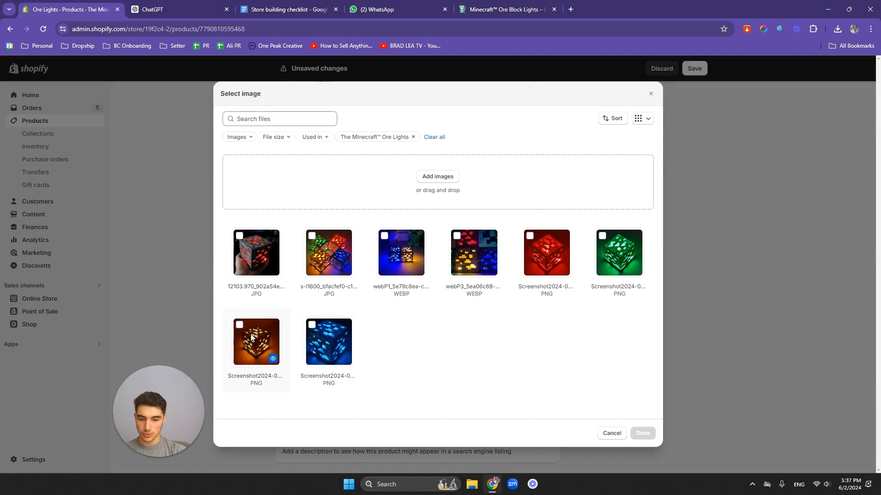
{"action": "left_click", "coordinate": [642, 434]}
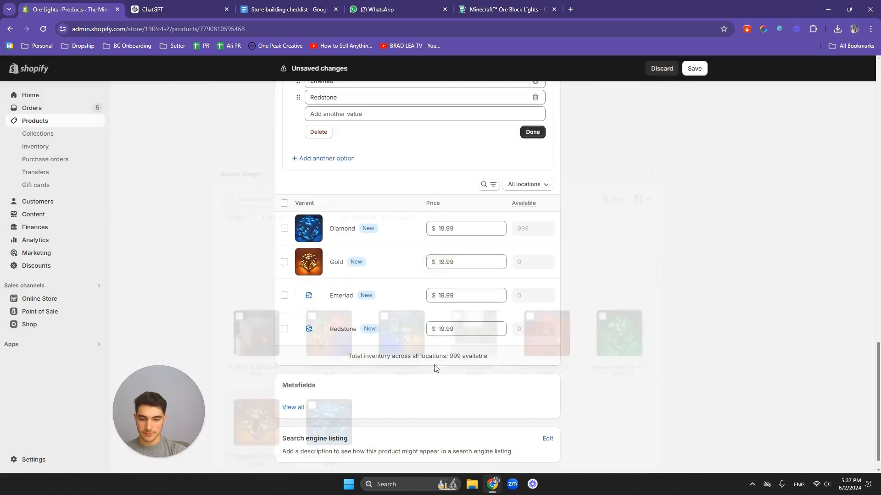
{"action": "left_click", "coordinate": [309, 298]}
{"action": "left_click", "coordinate": [619, 254]}
{"action": "left_click", "coordinate": [643, 434]}
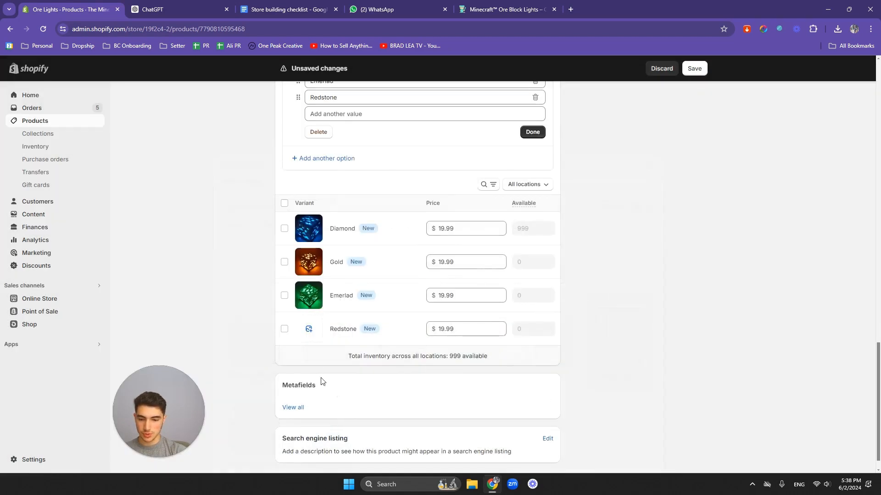
{"action": "left_click", "coordinate": [307, 330]}
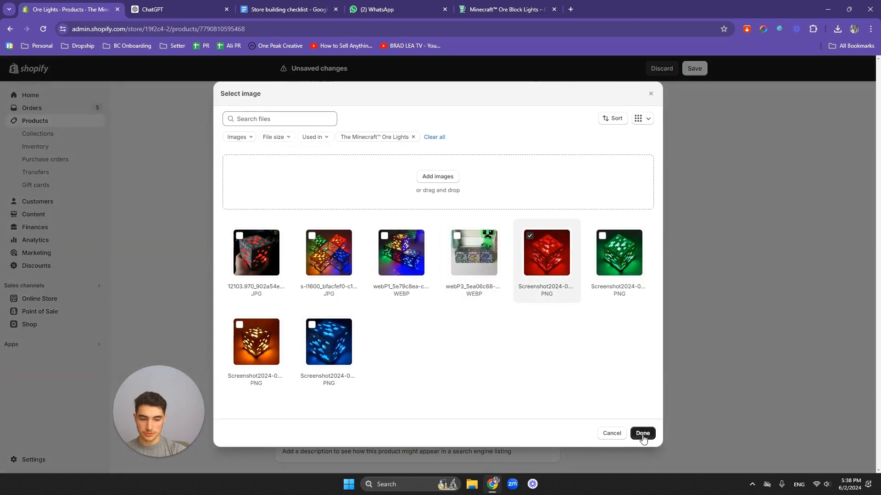
{"action": "left_click", "coordinate": [642, 434]}
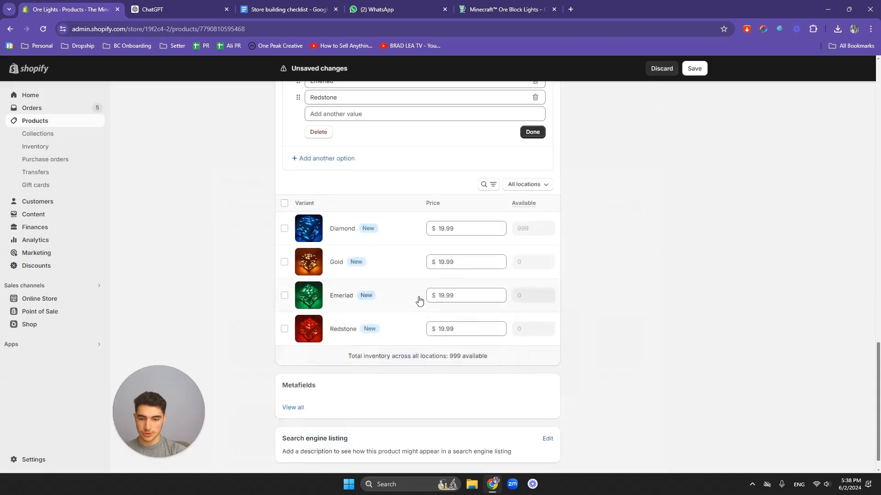
{"action": "left_click", "coordinate": [532, 133]}
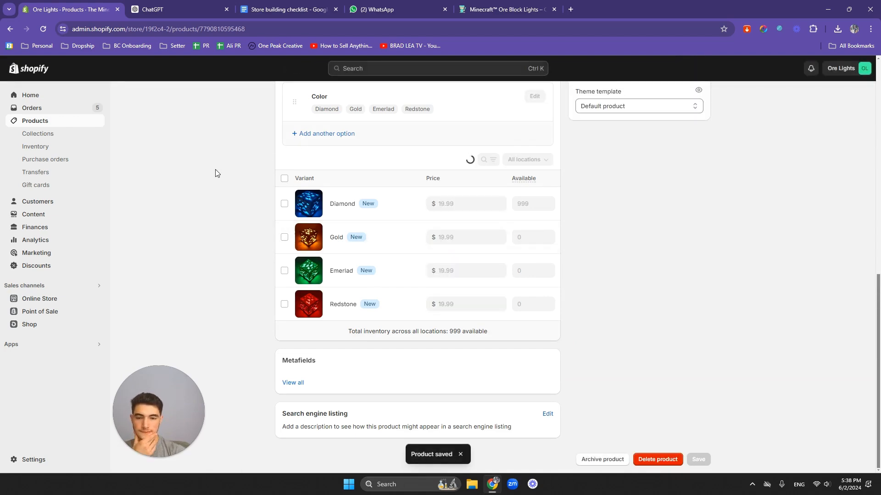
- Open the Shrine lite theme in the customizer and examine the product page's gallery and Color variant picker in the preview
{"action": "scroll", "coordinate": [228, 197], "scroll_direction": "up", "scroll_amount": 10}
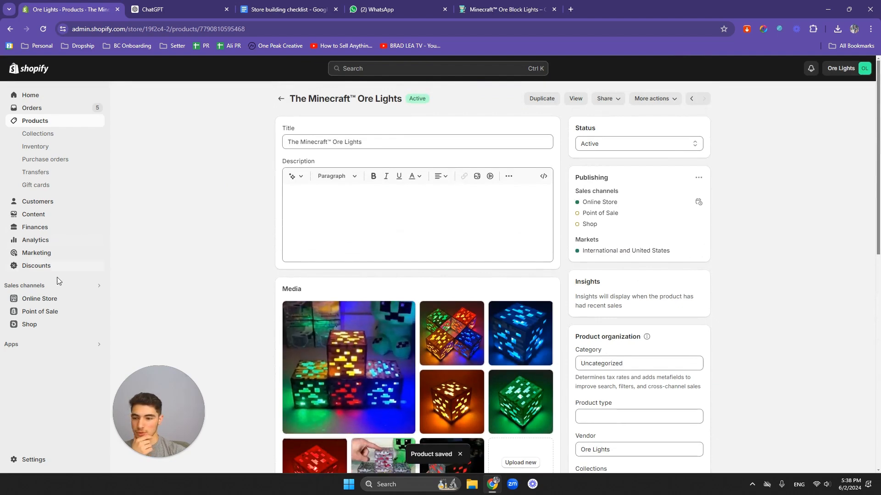
{"action": "left_click", "coordinate": [73, 299]}
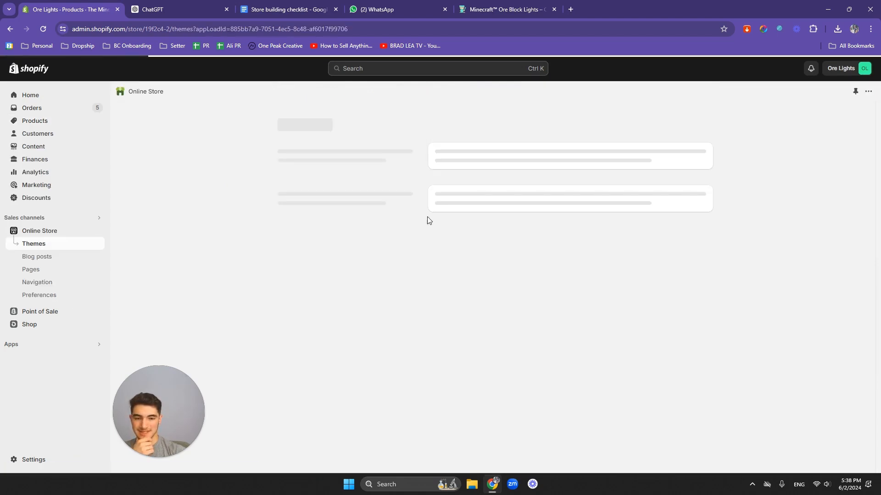
{"action": "left_click", "coordinate": [657, 330]}
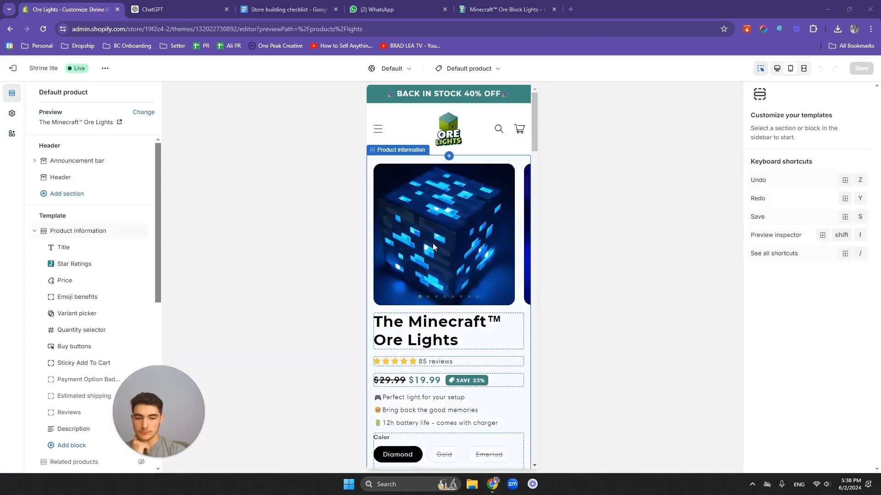
{"action": "scroll", "coordinate": [426, 250], "scroll_direction": "down", "scroll_amount": 6}
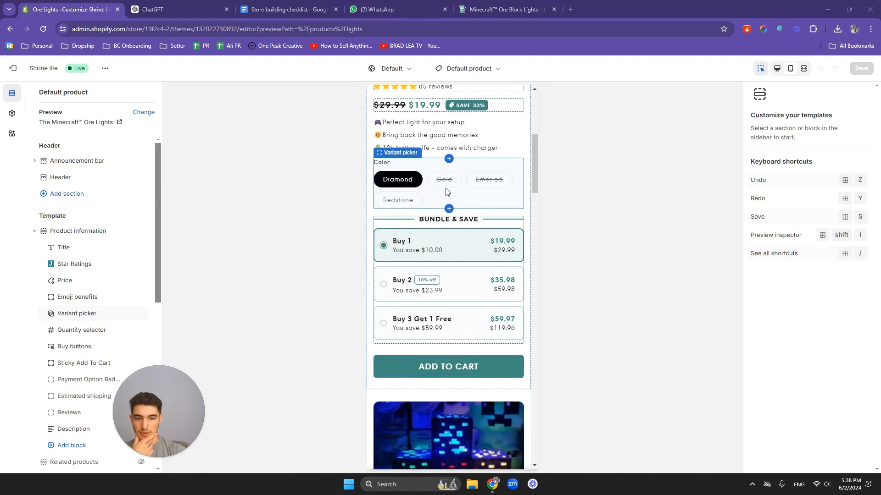
{"action": "scroll", "coordinate": [444, 192], "scroll_direction": "up", "scroll_amount": 6}
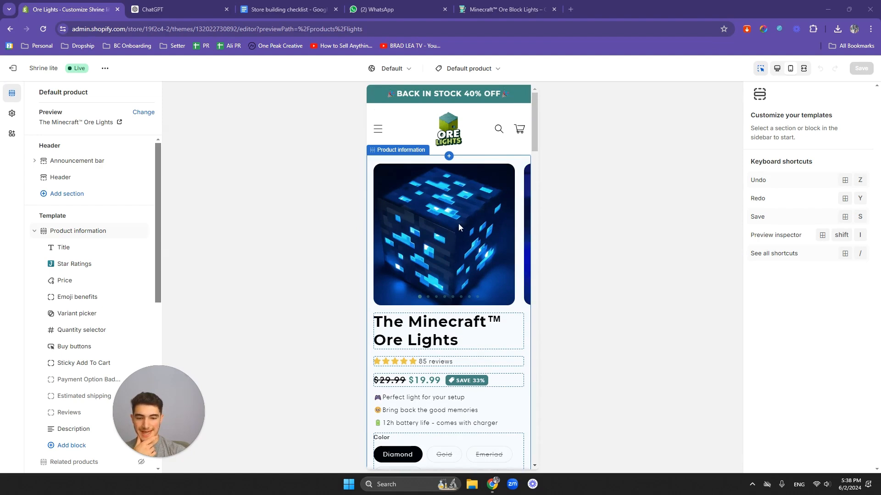
{"action": "scroll", "coordinate": [436, 234], "scroll_direction": "down", "scroll_amount": 5}
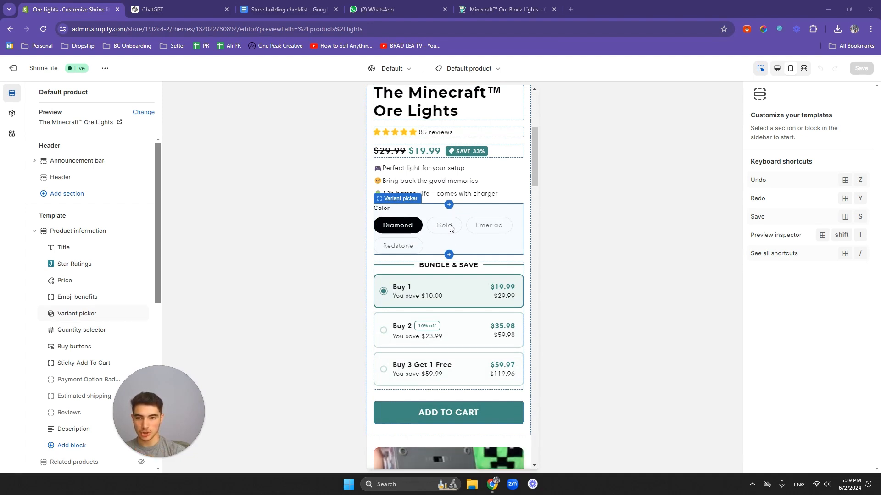
- Duplicate the theme editor's browser tab and open The Minecraft™ Ore Lights product in the new tab's Shopify admin
{"action": "right_click", "coordinate": [82, 10]}
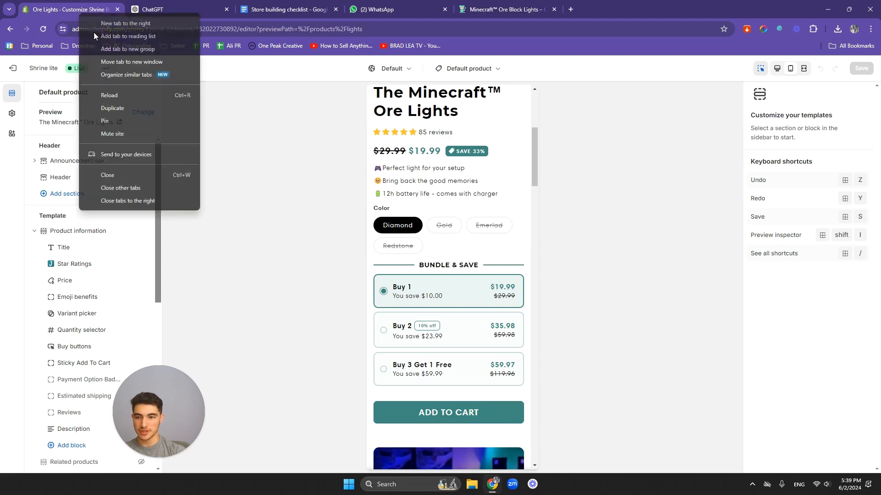
{"action": "left_click", "coordinate": [128, 106]}
{"action": "left_click", "coordinate": [90, 10]}
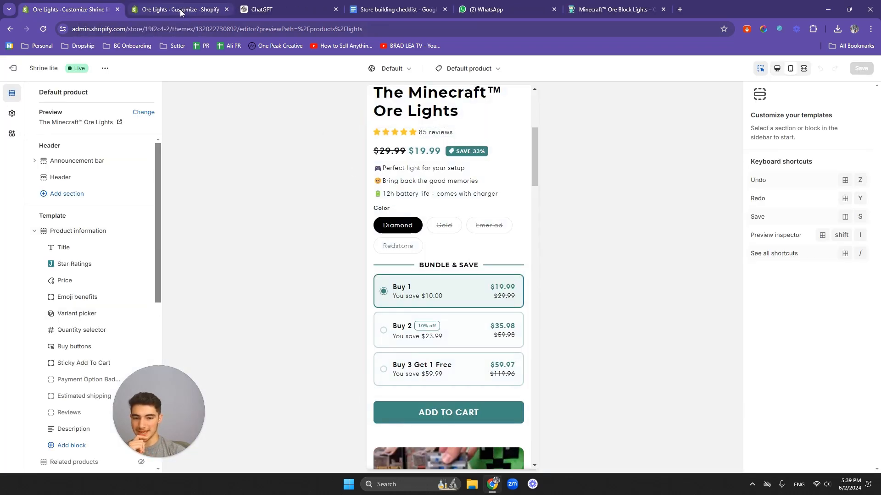
{"action": "left_click", "coordinate": [177, 9]}
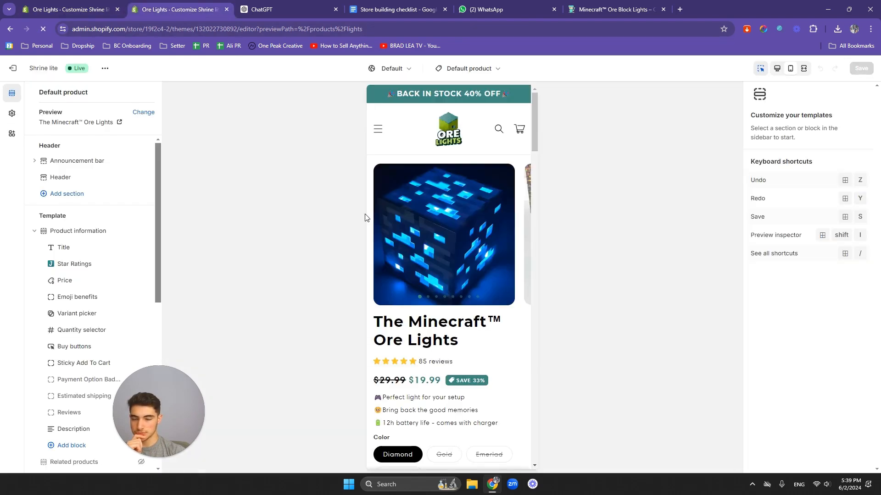
{"action": "left_click", "coordinate": [13, 68]}
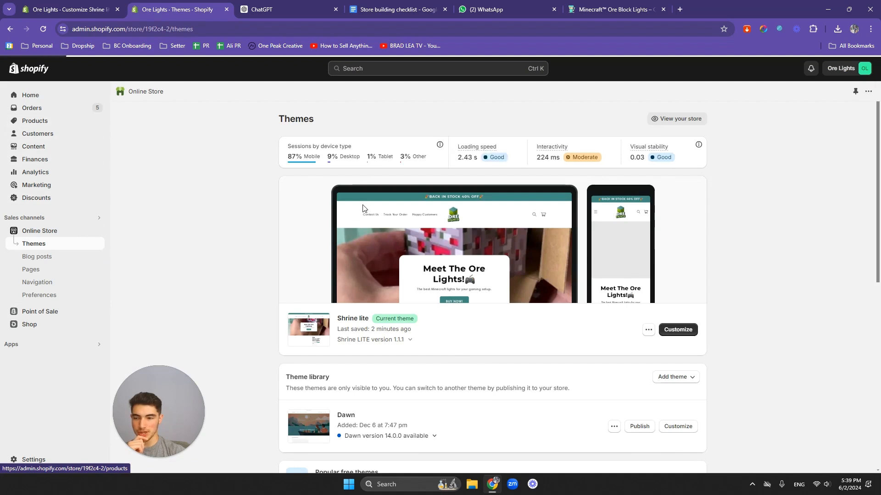
{"action": "left_click", "coordinate": [67, 122]}
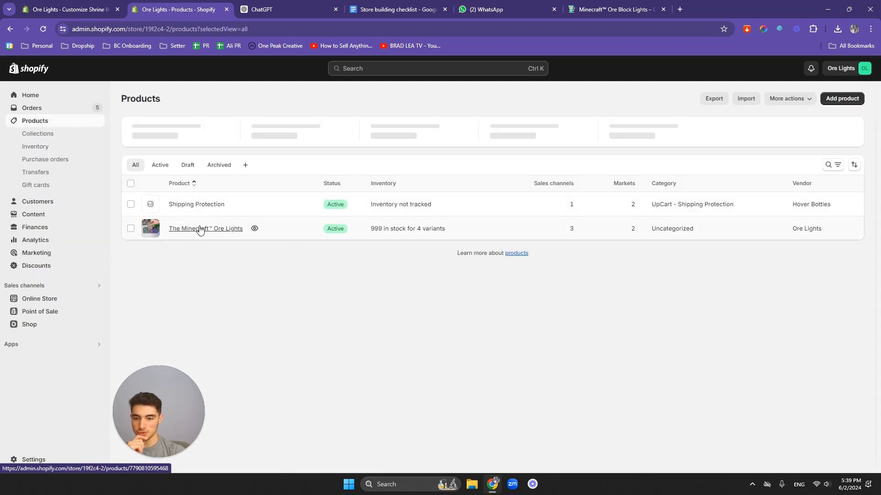
{"action": "left_click", "coordinate": [200, 229]}
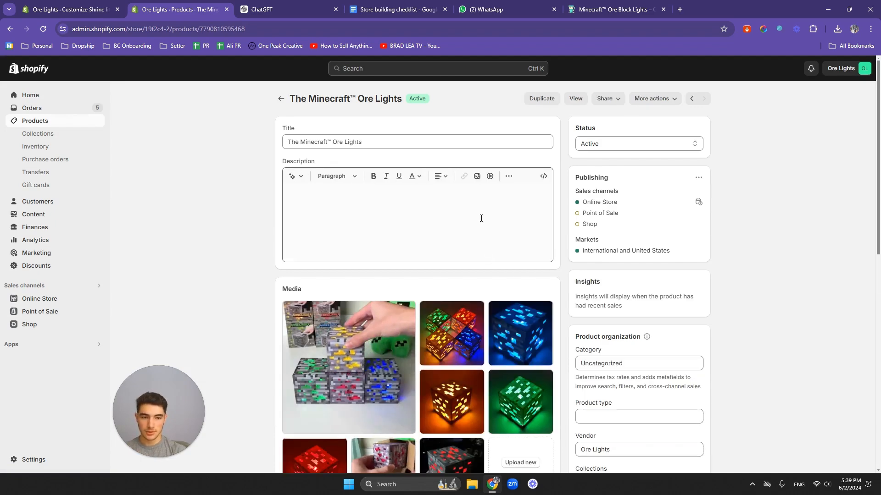
- Open all four color variants in the bulk editor and add the Compare-at price column to check their prices
{"action": "scroll", "coordinate": [481, 219], "scroll_direction": "down", "scroll_amount": 10}
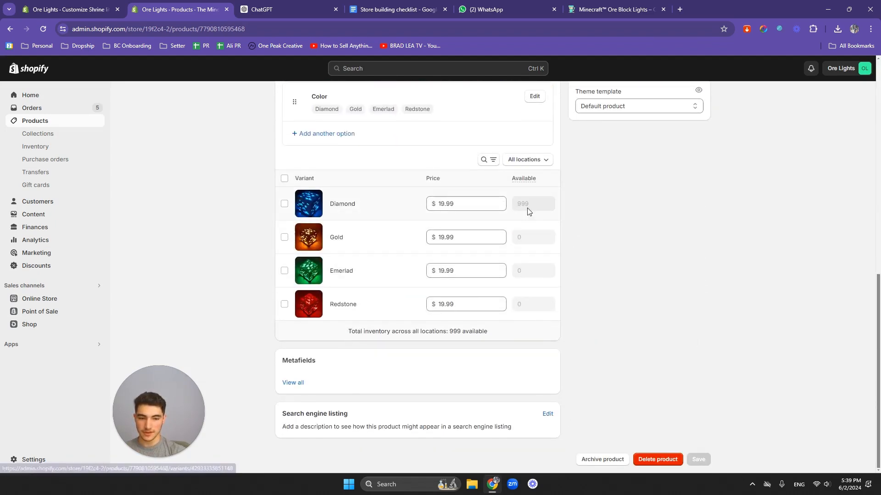
{"action": "left_click", "coordinate": [284, 179]}
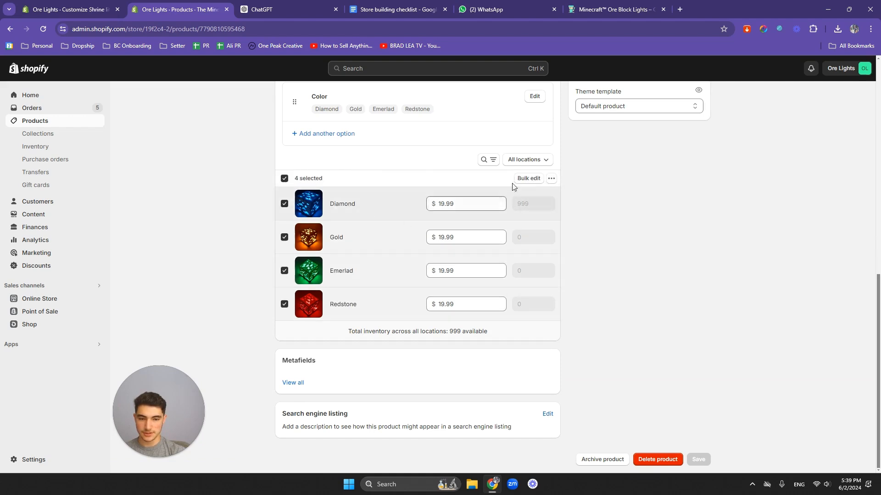
{"action": "left_click", "coordinate": [535, 183]}
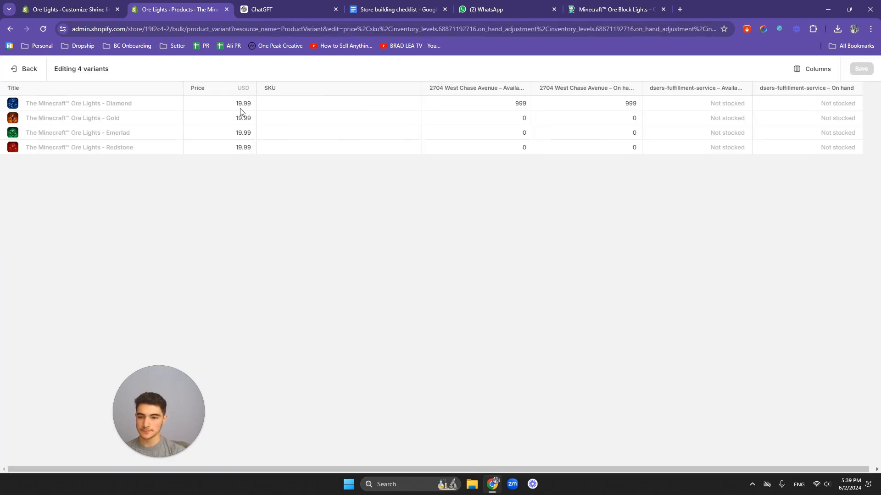
{"action": "left_click", "coordinate": [228, 104]}
{"action": "left_click", "coordinate": [227, 104]}
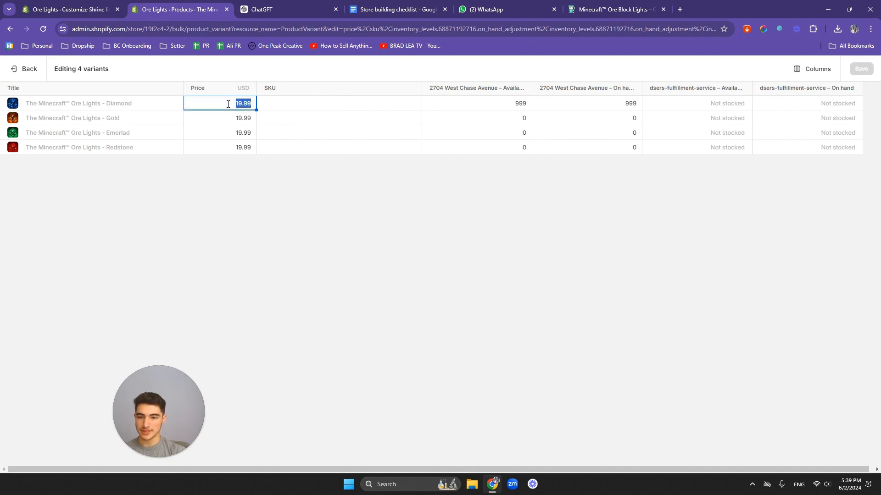
{"action": "left_click", "coordinate": [408, 107]}
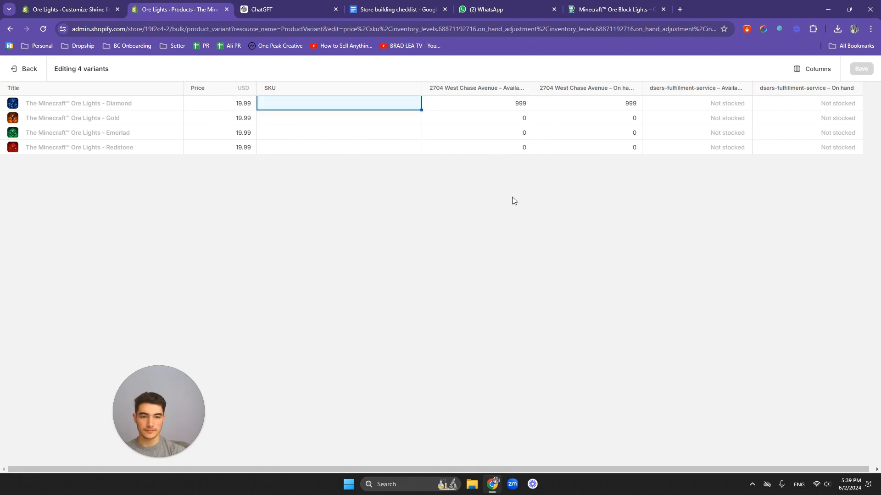
{"action": "left_click", "coordinate": [819, 73]}
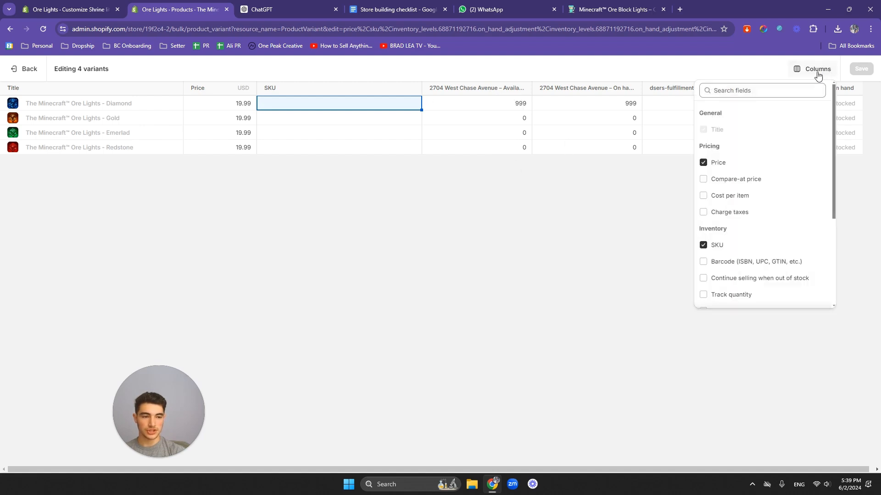
{"action": "left_click", "coordinate": [734, 185]}
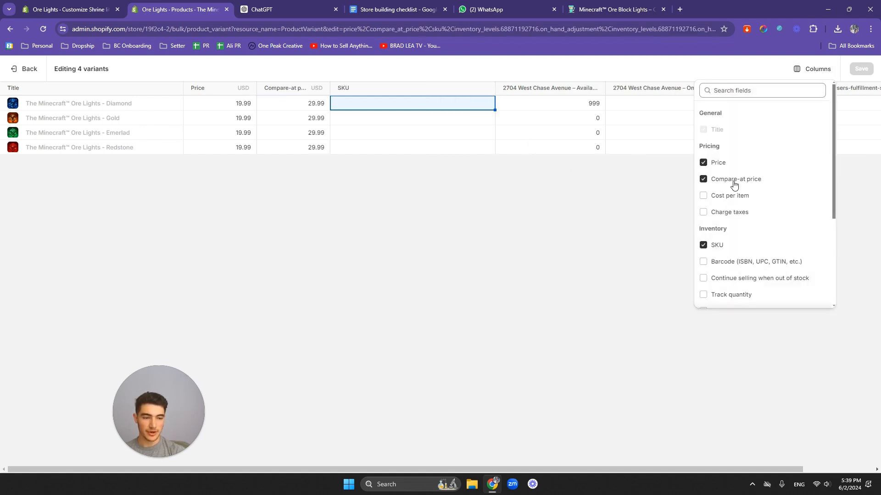
{"action": "left_click", "coordinate": [682, 209]}
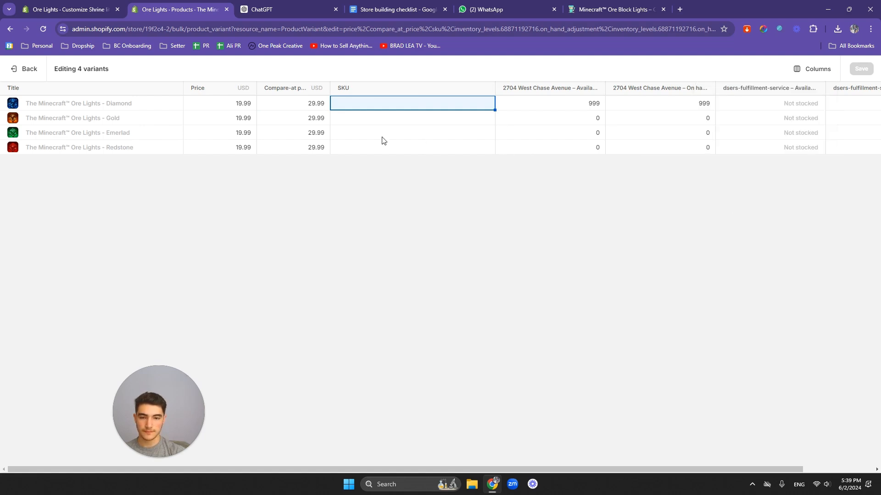
{"action": "left_click", "coordinate": [311, 103]}
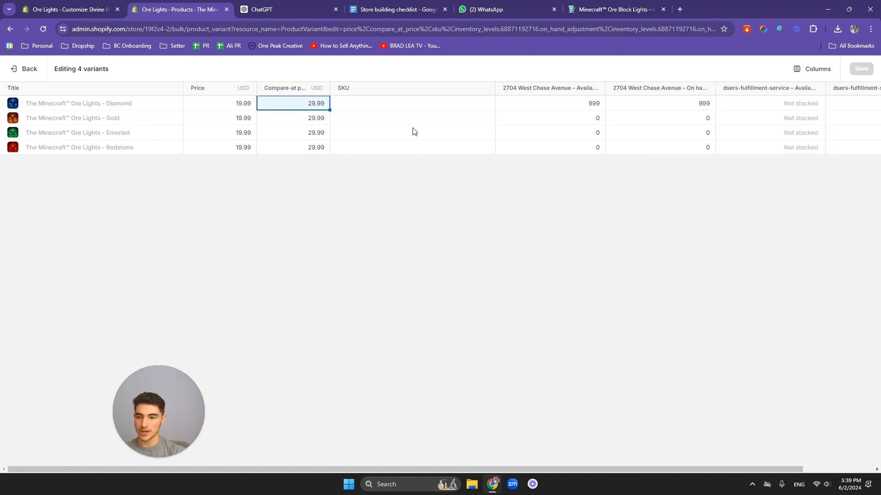
- Copy Diamond's available quantity of 999 to the Gold, Emerlad and Redstone variants and save the bulk edits
{"action": "left_click", "coordinate": [569, 104]}
{"action": "key", "text": "ctrl+c"}
{"action": "left_click", "coordinate": [571, 117]}
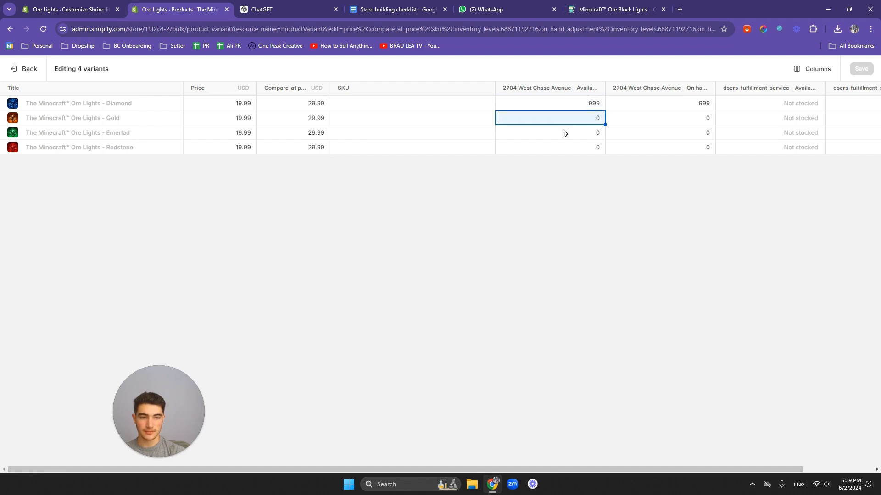
{"action": "key", "text": "ctrl+v"}
{"action": "left_click", "coordinate": [562, 130]}
{"action": "key", "text": "ctrl+v"}
{"action": "left_click", "coordinate": [556, 145]}
{"action": "key", "text": "ctrl+v"}
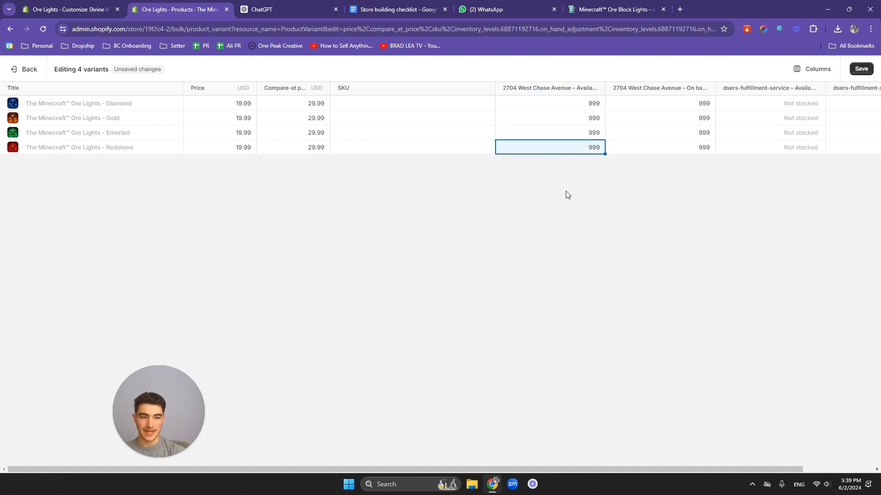
{"action": "left_click", "coordinate": [859, 73]}
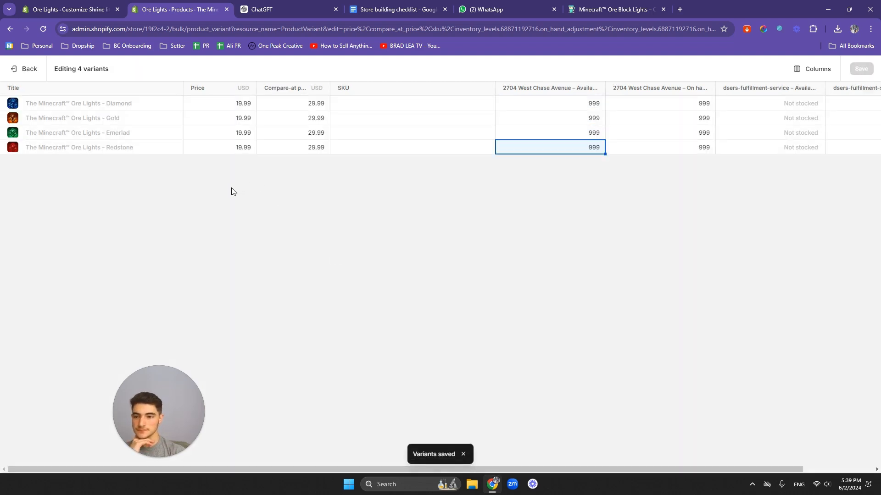
- Return to the product's details and check its media images against the variants' images, prices and stock quantities
{"action": "left_click", "coordinate": [21, 68]}
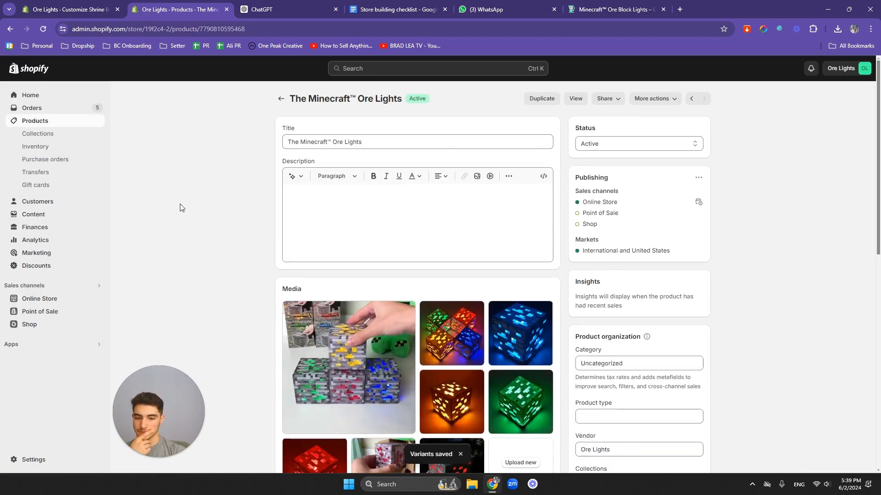
{"action": "scroll", "coordinate": [193, 207], "scroll_direction": "down", "scroll_amount": 5}
{"action": "scroll", "coordinate": [198, 218], "scroll_direction": "up", "scroll_amount": 3}
{"action": "scroll", "coordinate": [232, 242], "scroll_direction": "down", "scroll_amount": 6}
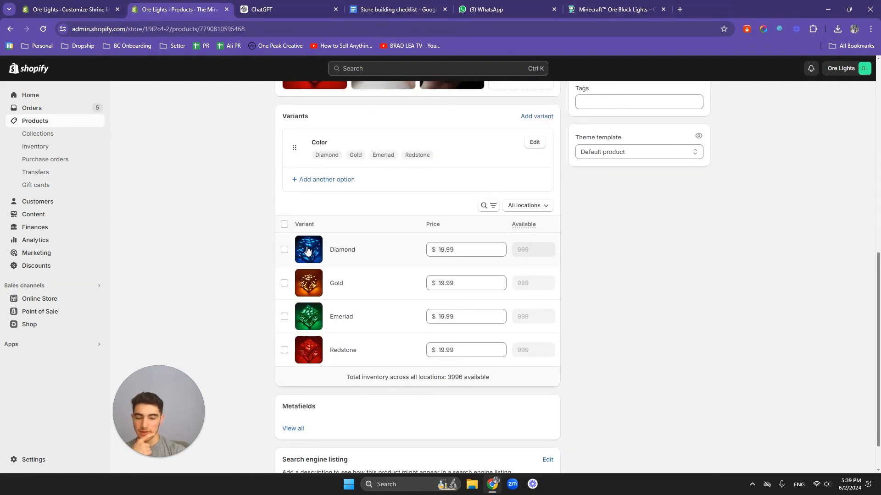
{"action": "scroll", "coordinate": [307, 249], "scroll_direction": "up", "scroll_amount": 5}
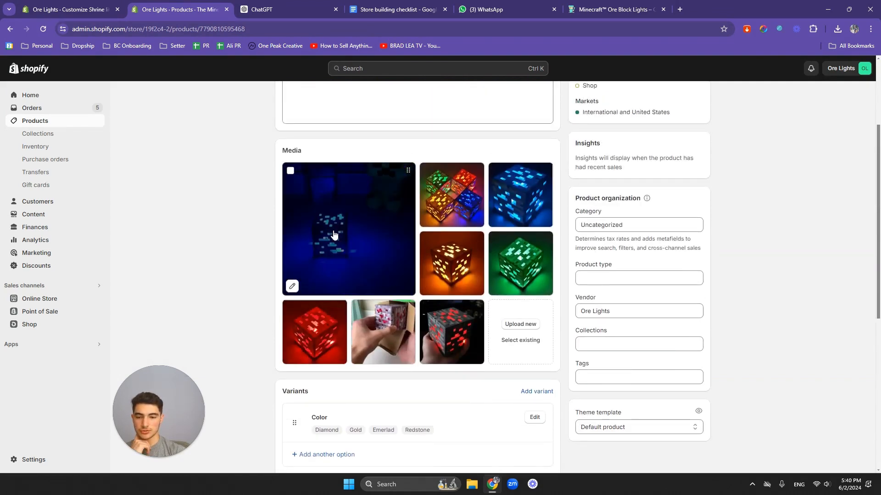
{"action": "scroll", "coordinate": [334, 235], "scroll_direction": "down", "scroll_amount": 7}
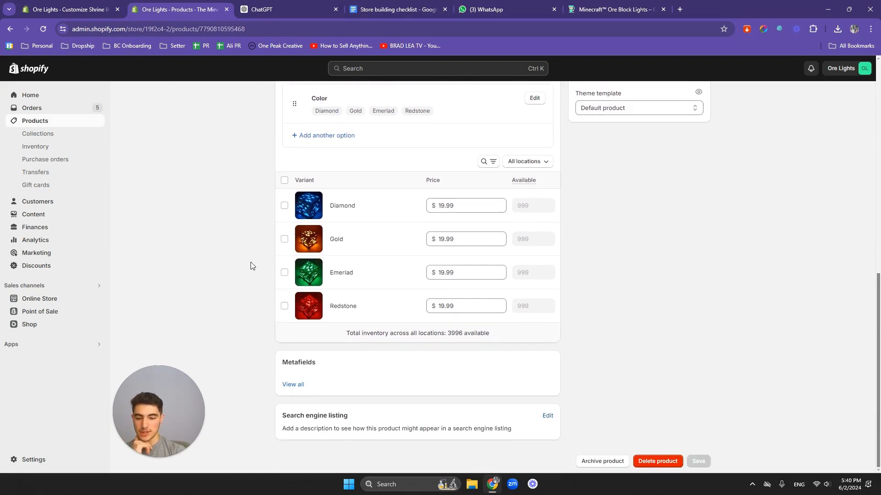
{"action": "scroll", "coordinate": [250, 262], "scroll_direction": "up", "scroll_amount": 8}
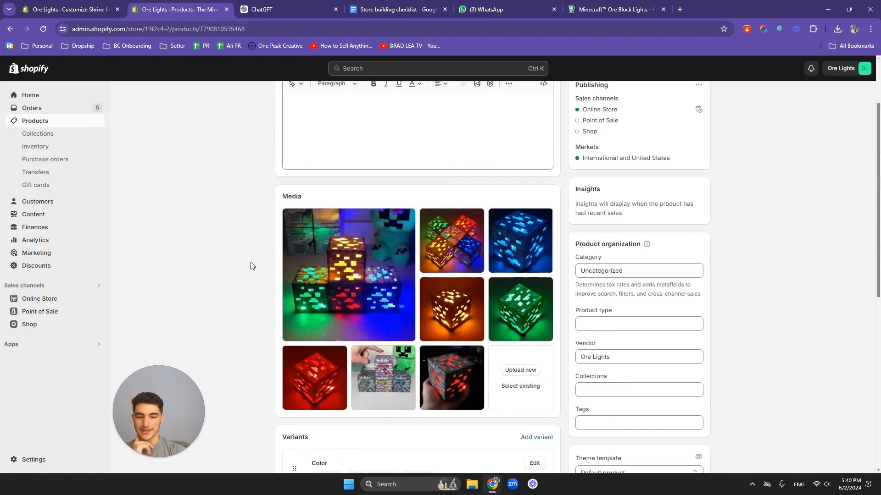
- Examine the product's media gallery against the Diamond, Gold, Emerlad and Redstone variants' images, prices and available quantities
{"action": "scroll", "coordinate": [251, 263], "scroll_direction": "down", "scroll_amount": 4}
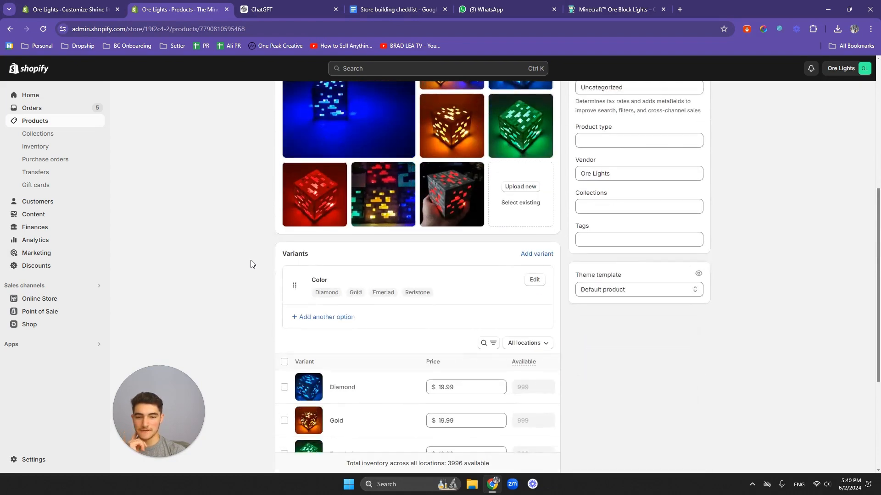
{"action": "scroll", "coordinate": [256, 263], "scroll_direction": "up", "scroll_amount": 2}
{"action": "scroll", "coordinate": [265, 257], "scroll_direction": "down", "scroll_amount": 6}
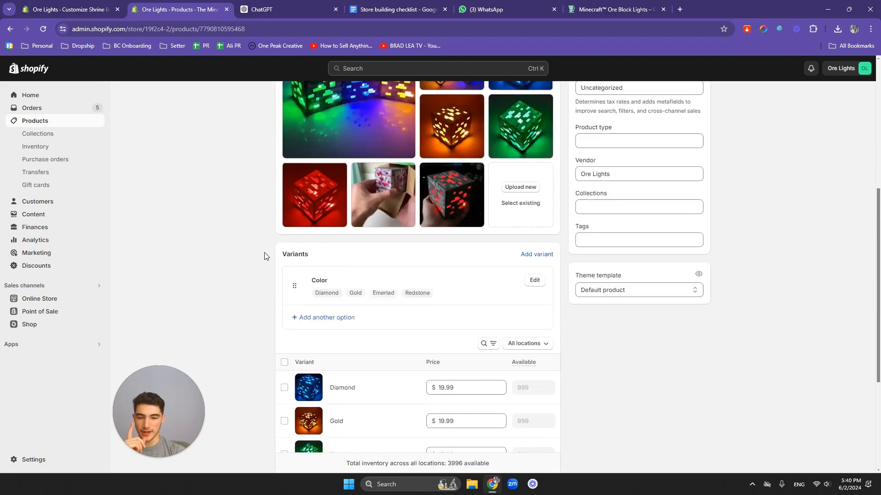
{"action": "scroll", "coordinate": [255, 289], "scroll_direction": "up", "scroll_amount": 1}
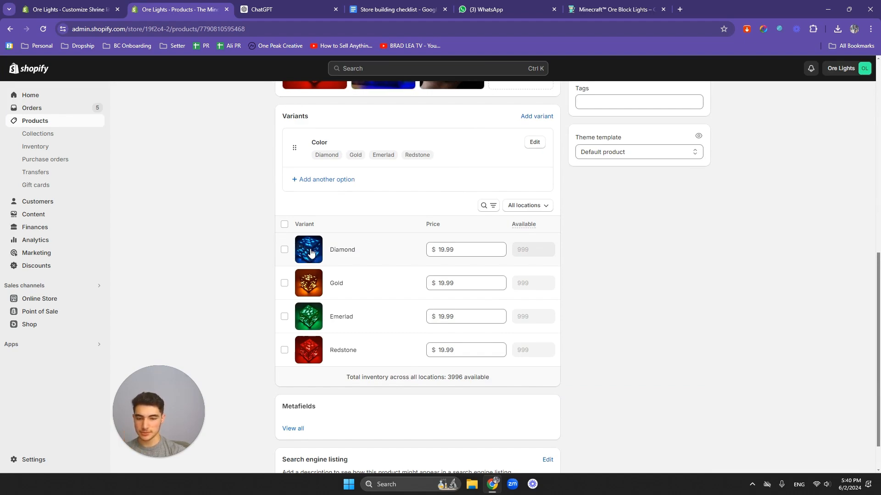
{"action": "scroll", "coordinate": [311, 252], "scroll_direction": "up", "scroll_amount": 6}
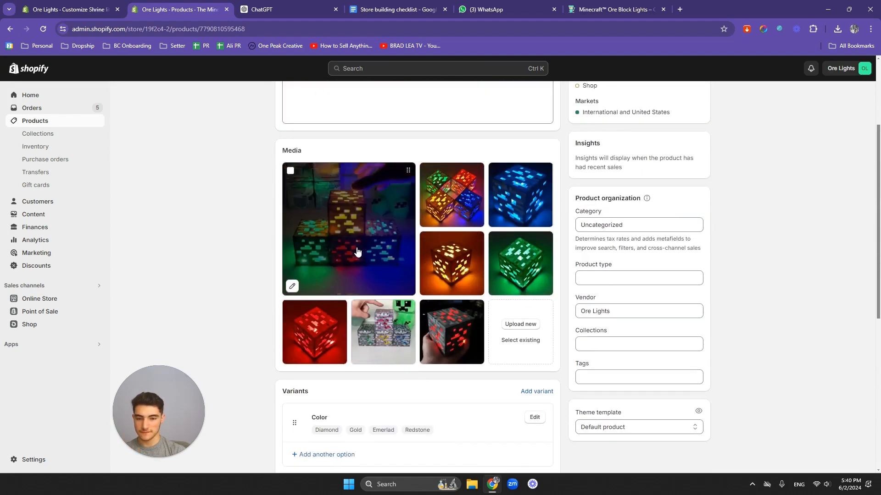
{"action": "scroll", "coordinate": [357, 251], "scroll_direction": "down", "scroll_amount": 5}
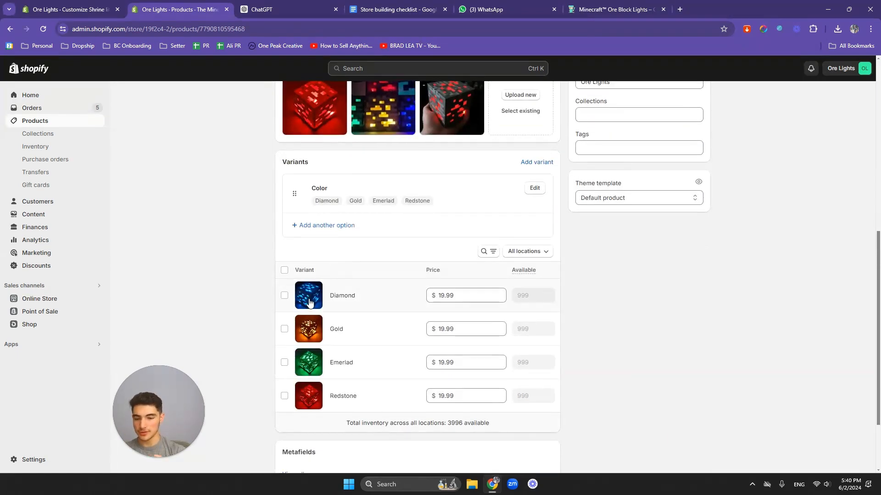
{"action": "scroll", "coordinate": [311, 304], "scroll_direction": "down", "scroll_amount": 2}
{"action": "scroll", "coordinate": [313, 305], "scroll_direction": "up", "scroll_amount": 2}
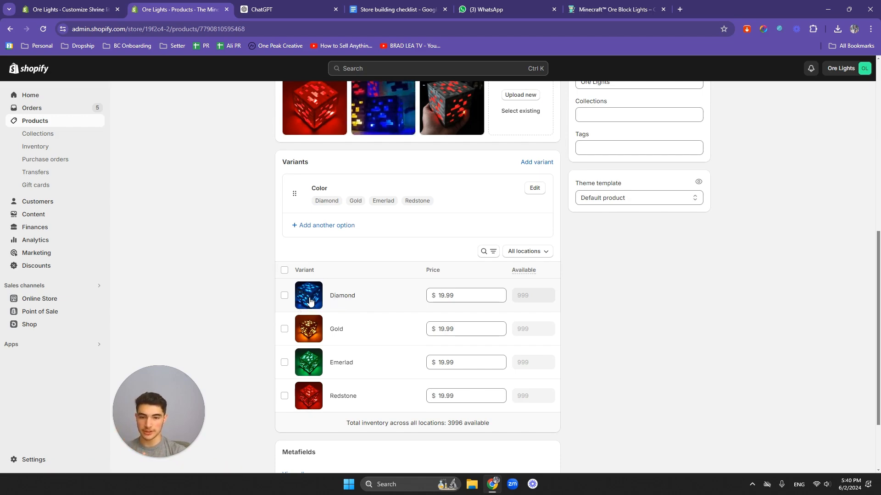
{"action": "scroll", "coordinate": [310, 301], "scroll_direction": "up", "scroll_amount": 5}
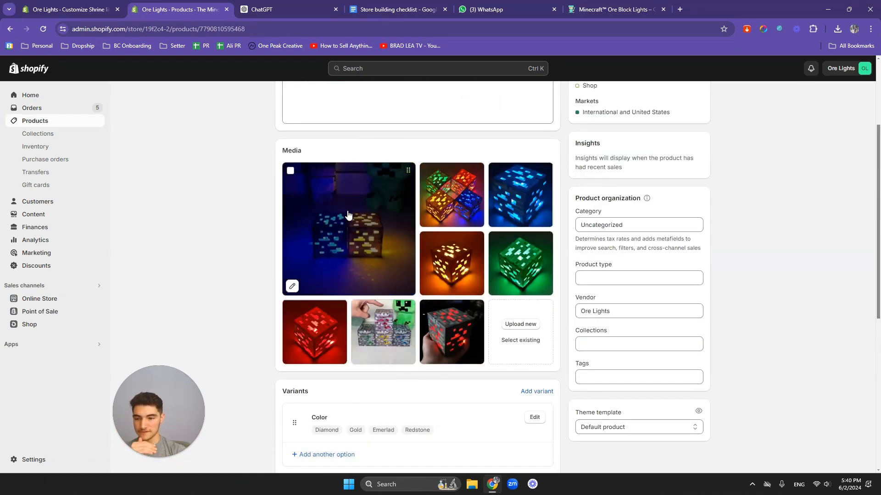
{"action": "scroll", "coordinate": [353, 218], "scroll_direction": "down", "scroll_amount": 6}
{"action": "scroll", "coordinate": [436, 328], "scroll_direction": "up", "scroll_amount": 10}
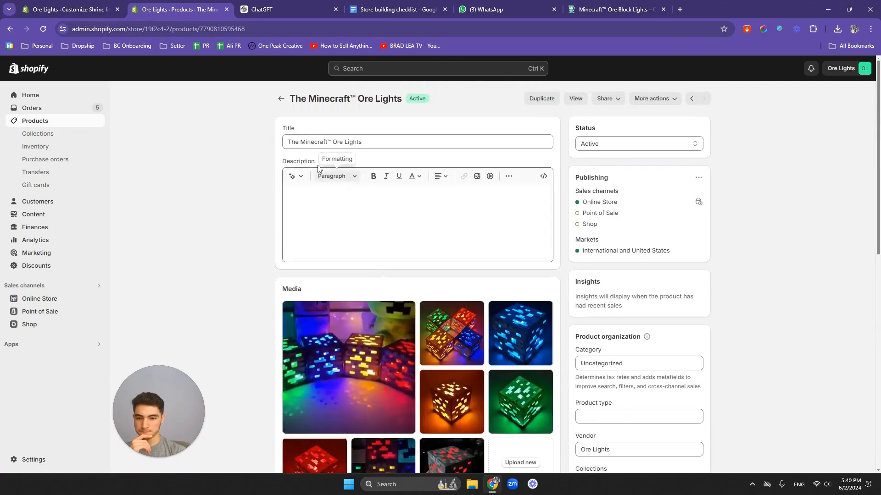
- Open the Variant picker block in the theme editor, compare it with the reference store's color circles, and enable color swatches
{"action": "left_click", "coordinate": [80, 9]}
{"action": "left_click", "coordinate": [44, 30]}
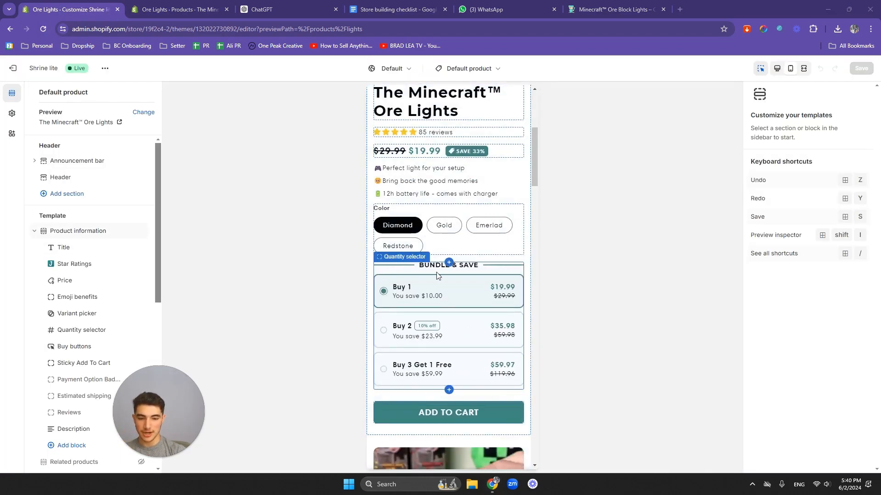
{"action": "left_click", "coordinate": [456, 236]}
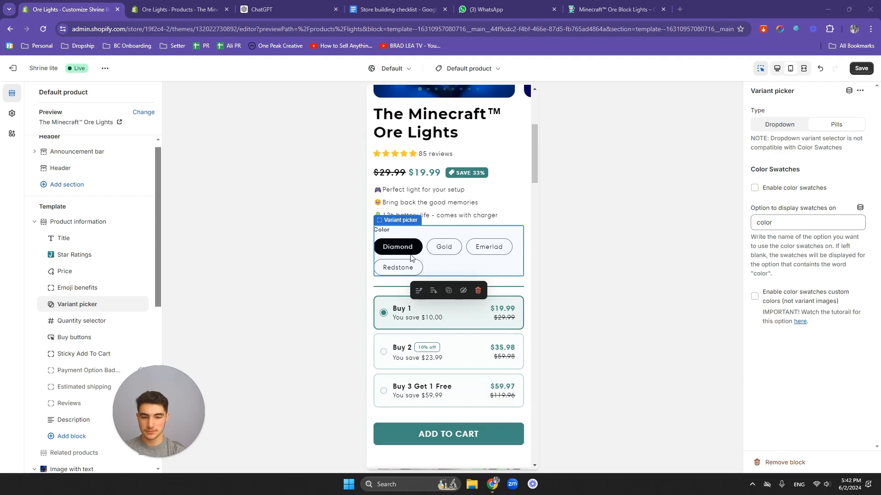
{"action": "left_click", "coordinate": [574, 14]}
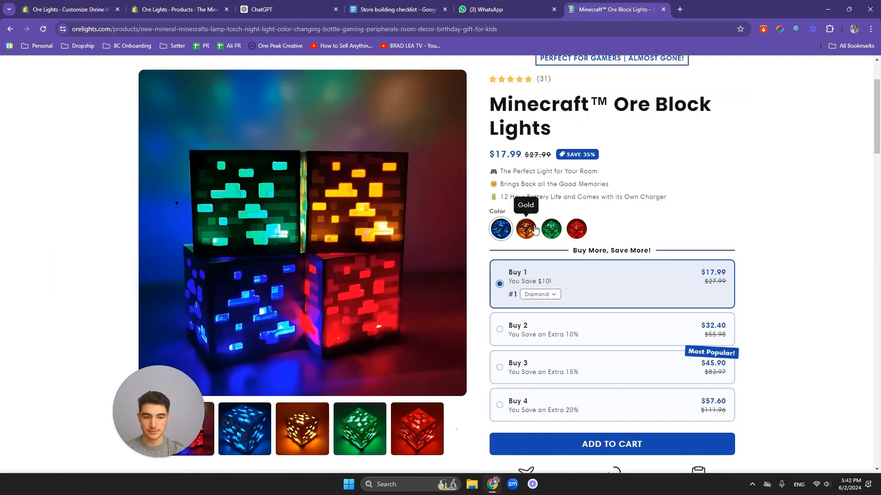
{"action": "left_click", "coordinate": [79, 13]}
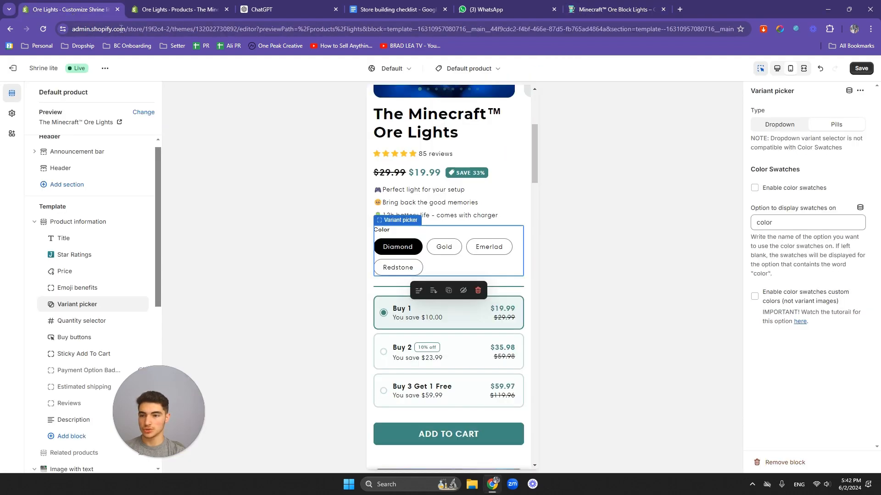
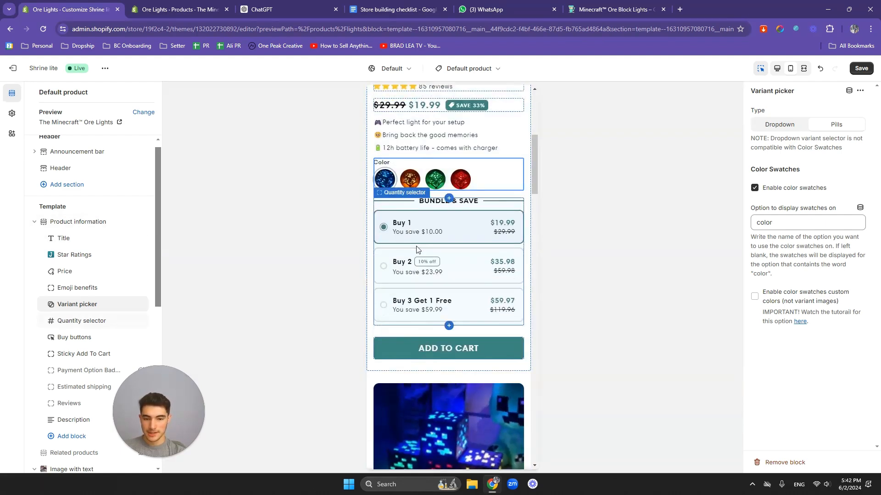
- Check the color swatches and product gallery in the mobile preview and save the theme
{"action": "scroll", "coordinate": [425, 257], "scroll_direction": "up", "scroll_amount": 1}
{"action": "scroll", "coordinate": [427, 265], "scroll_direction": "up", "scroll_amount": 4}
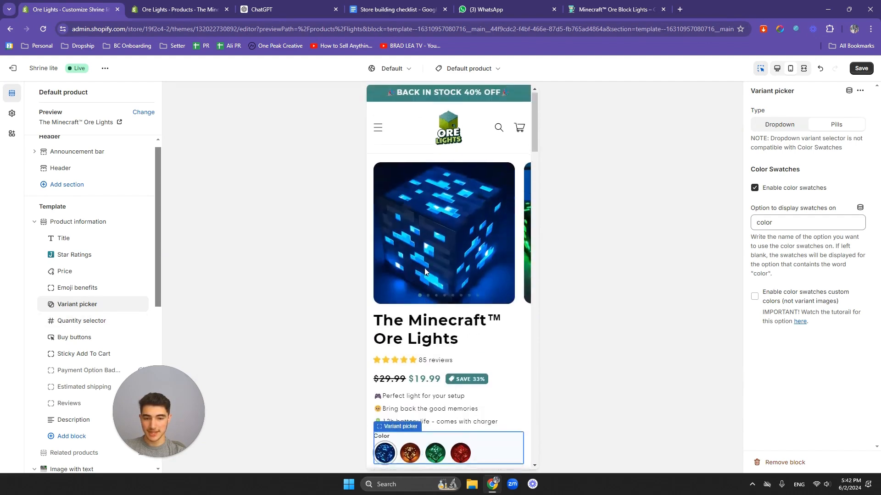
{"action": "scroll", "coordinate": [421, 247], "scroll_direction": "down", "scroll_amount": 3}
{"action": "scroll", "coordinate": [422, 245], "scroll_direction": "up", "scroll_amount": 3}
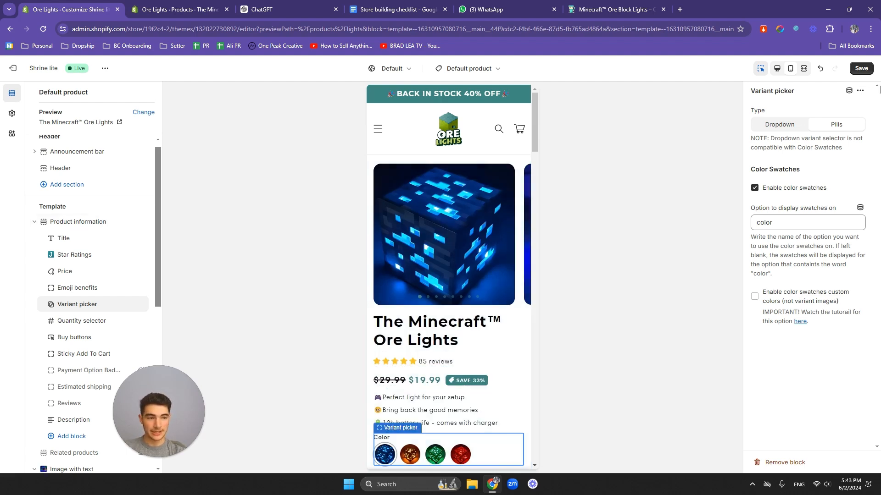
{"action": "key", "text": "ctrl+s"}
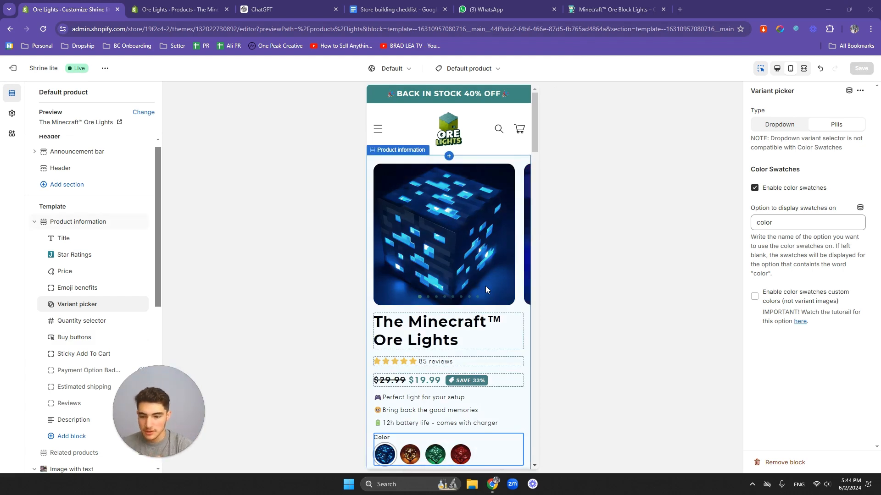
- Consult the store building checklist for the remaining tasks and open the Shopify store's Domains settings
{"action": "left_click", "coordinate": [389, 6]}
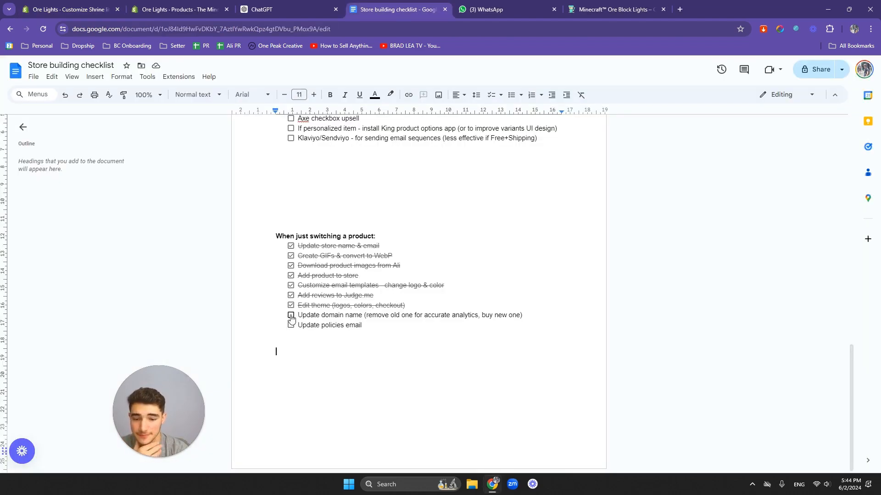
{"action": "left_click", "coordinate": [105, 9]}
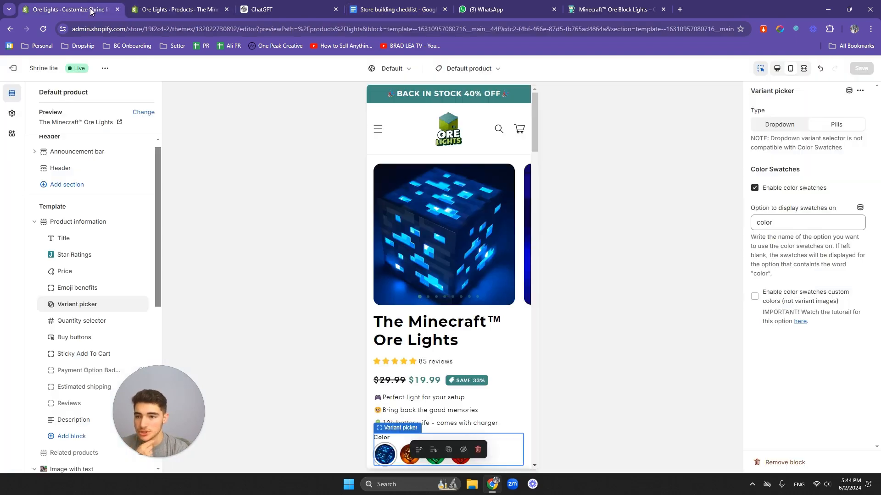
{"action": "left_click", "coordinate": [183, 10]}
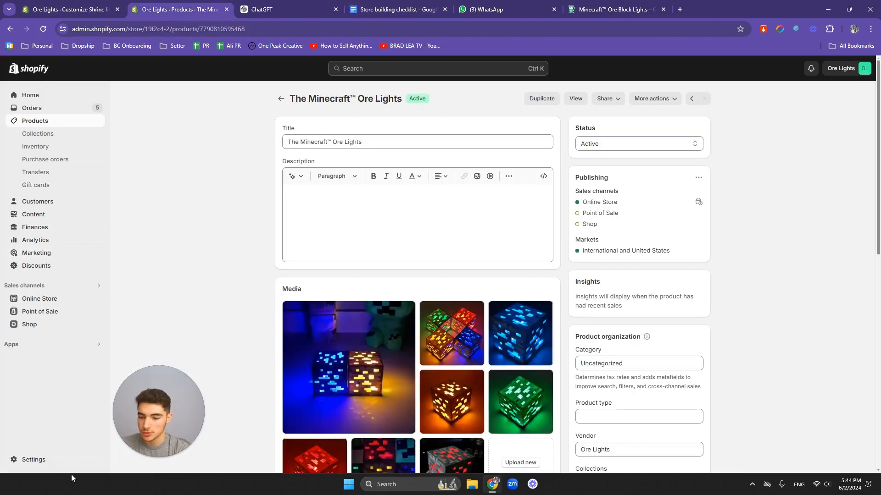
{"action": "left_click", "coordinate": [69, 463]}
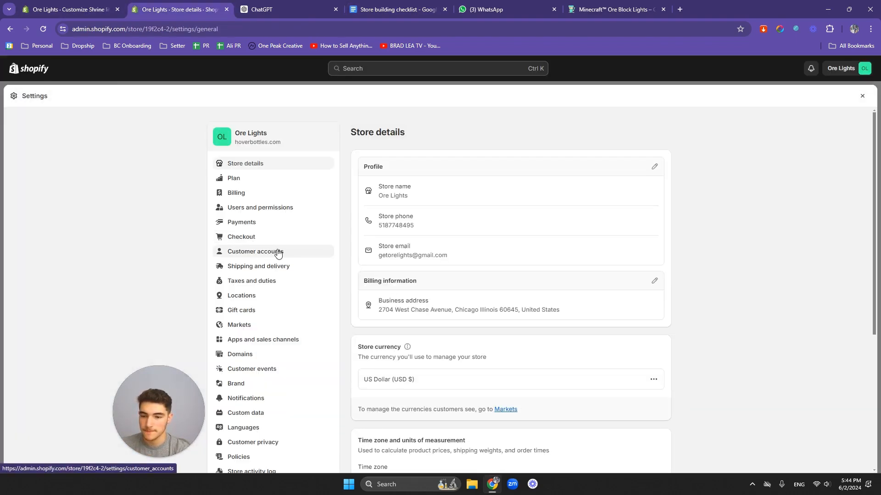
{"action": "scroll", "coordinate": [278, 253], "scroll_direction": "down", "scroll_amount": 2}
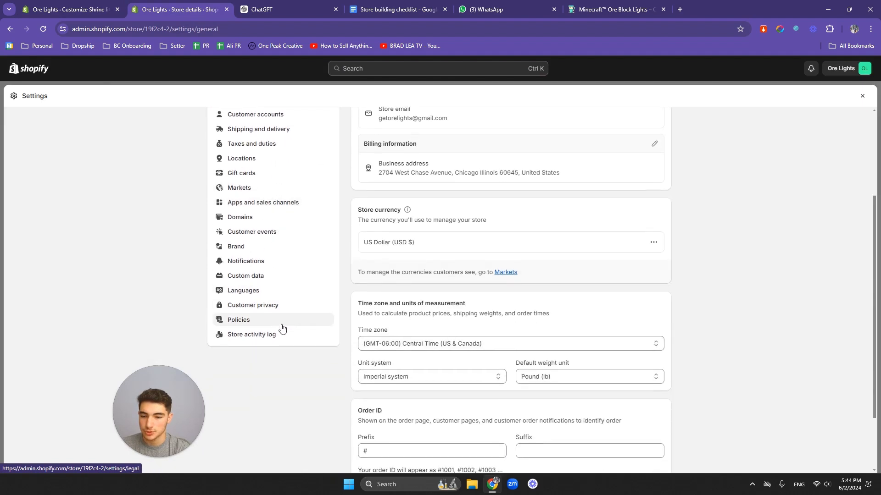
{"action": "left_click", "coordinate": [280, 263]}
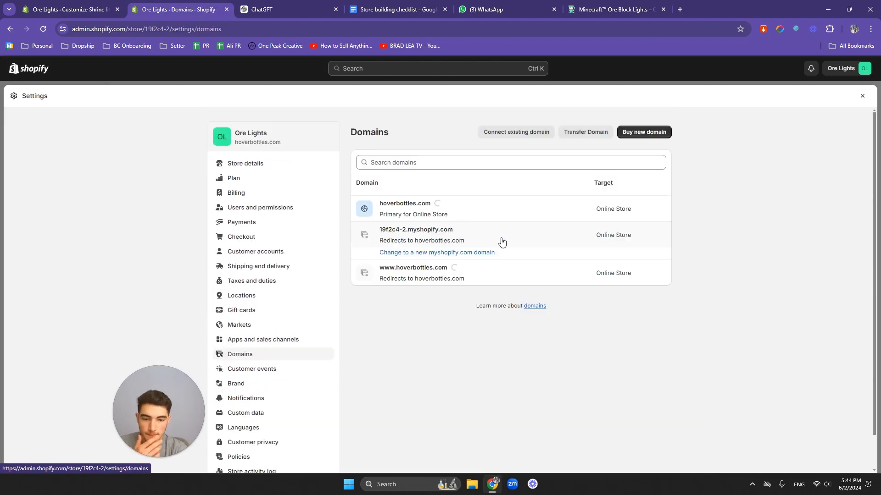
- Start buying a new domain and search for orelights
{"action": "left_click", "coordinate": [639, 136]}
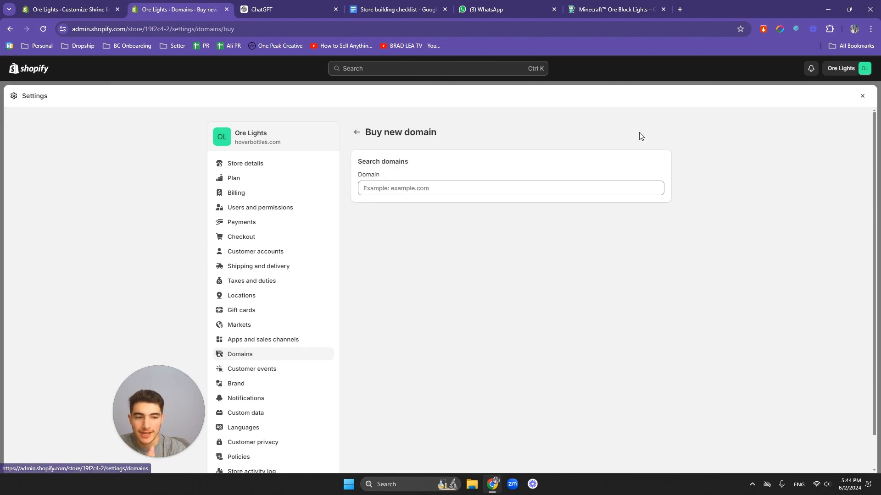
{"action": "left_click", "coordinate": [508, 187]}
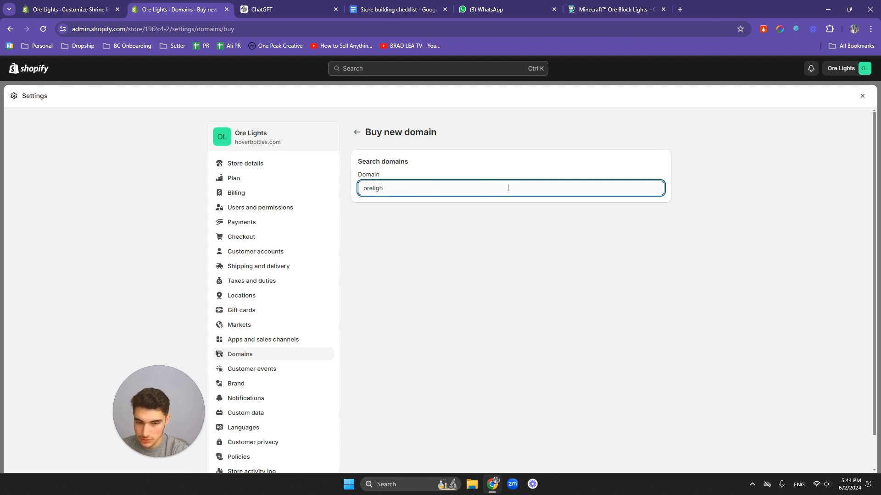
{"action": "key", "text": "Return"}
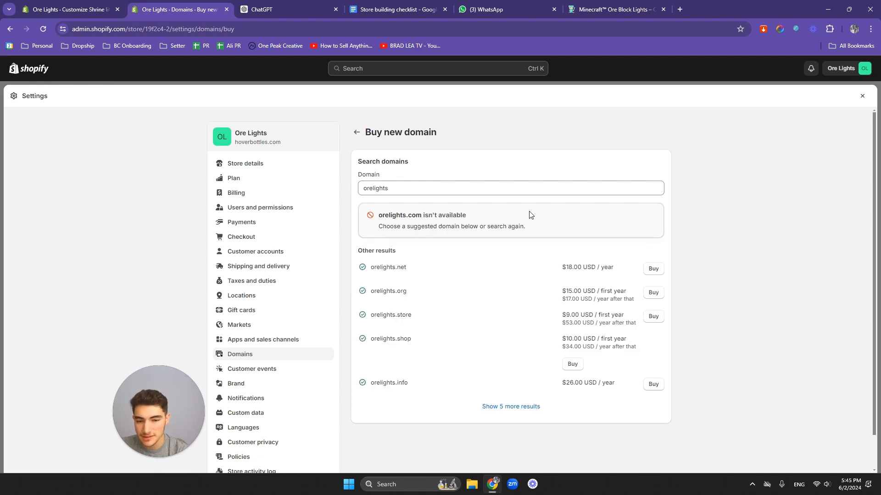
- Look up the store's e-mail among the Google accounts in a temporary new tab and search for the domain getorelights
{"action": "left_click", "coordinate": [378, 192]}
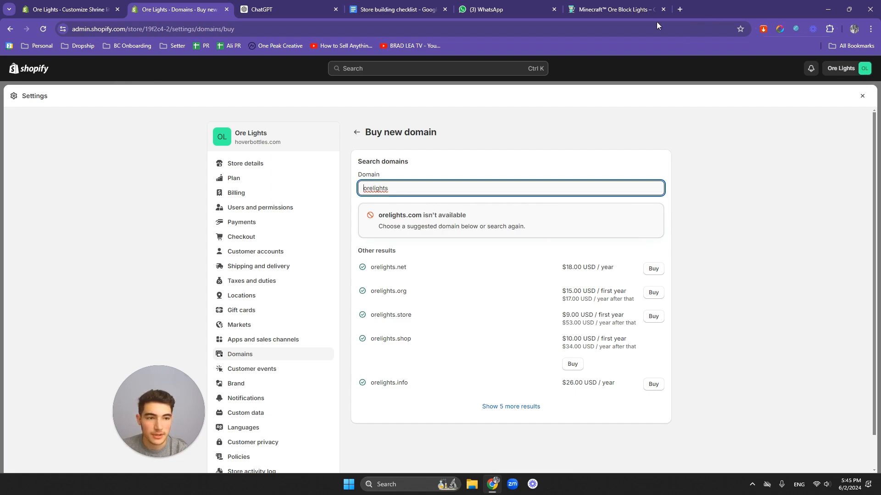
{"action": "left_click", "coordinate": [679, 9]}
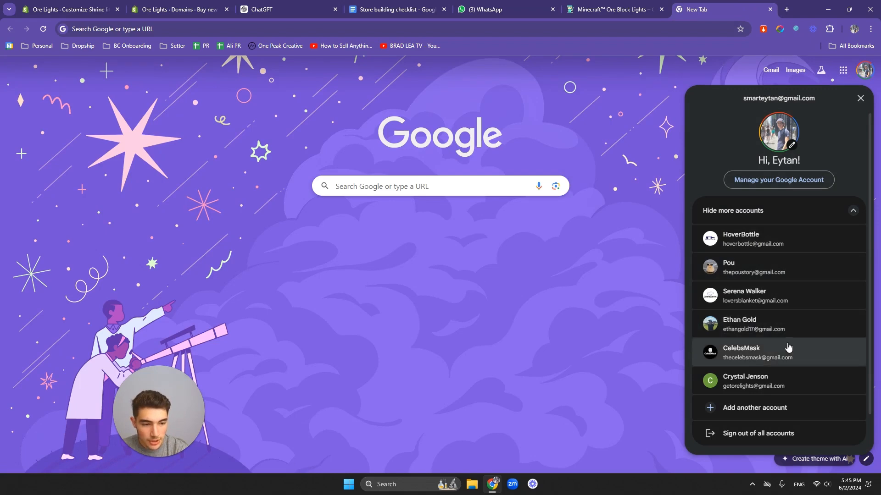
{"action": "left_click", "coordinate": [860, 98]}
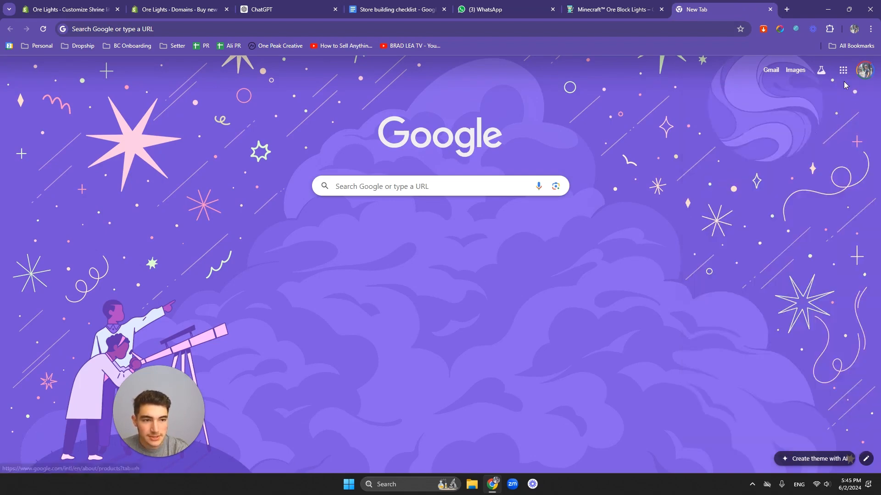
{"action": "left_click", "coordinate": [770, 9]}
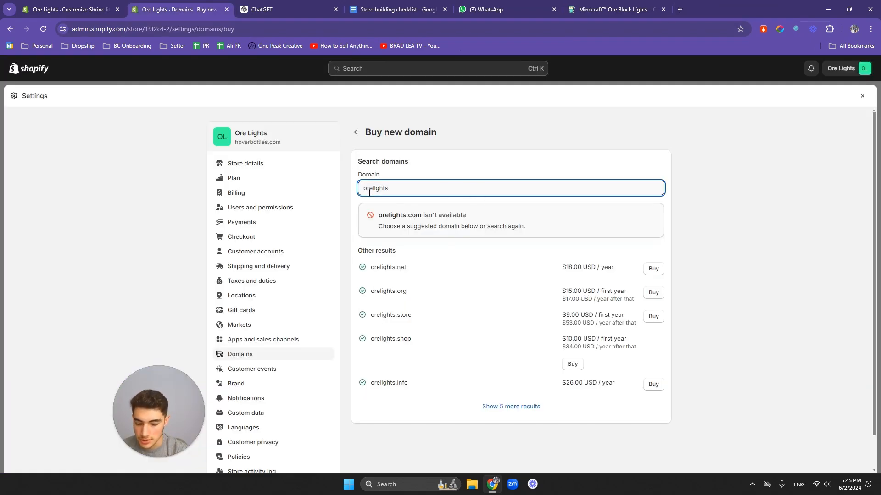
{"action": "type", "text": "t"}
{"action": "left_click", "coordinate": [465, 176]}
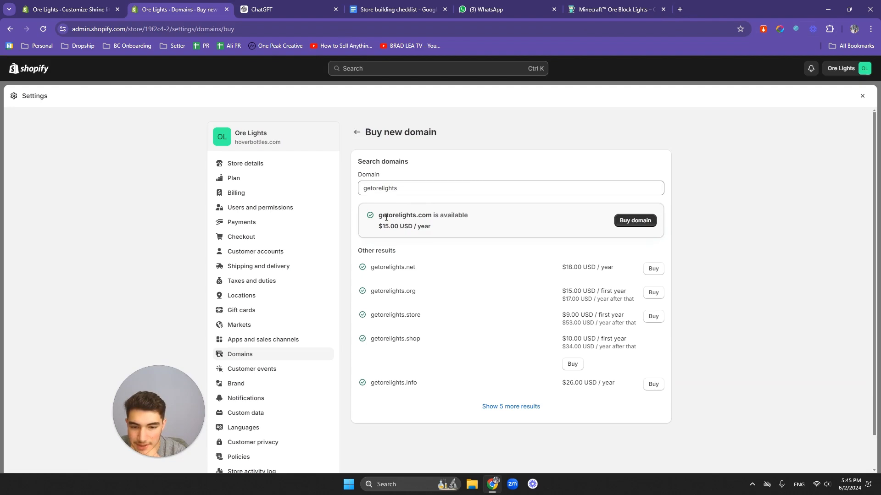
- Choose getorelights.com for purchase and review its auto-renewal setting, prefilled contact information and order summary
{"action": "left_click", "coordinate": [629, 225]}
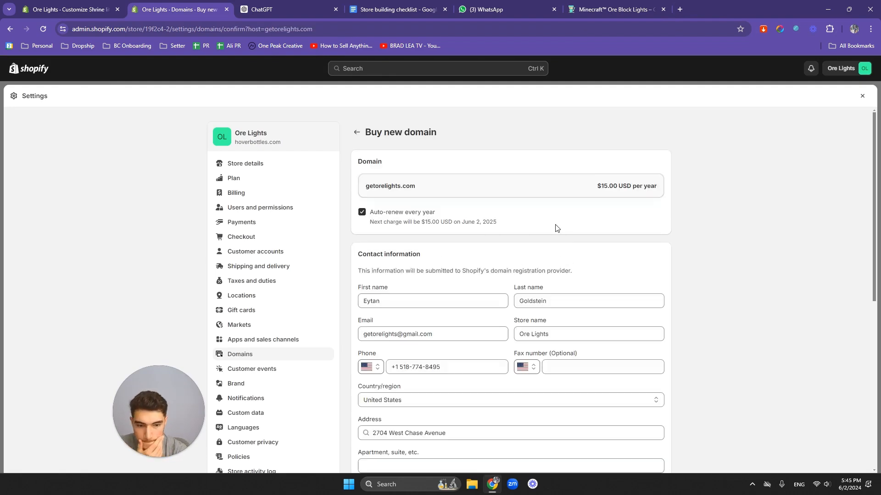
{"action": "scroll", "coordinate": [544, 228], "scroll_direction": "down", "scroll_amount": 2}
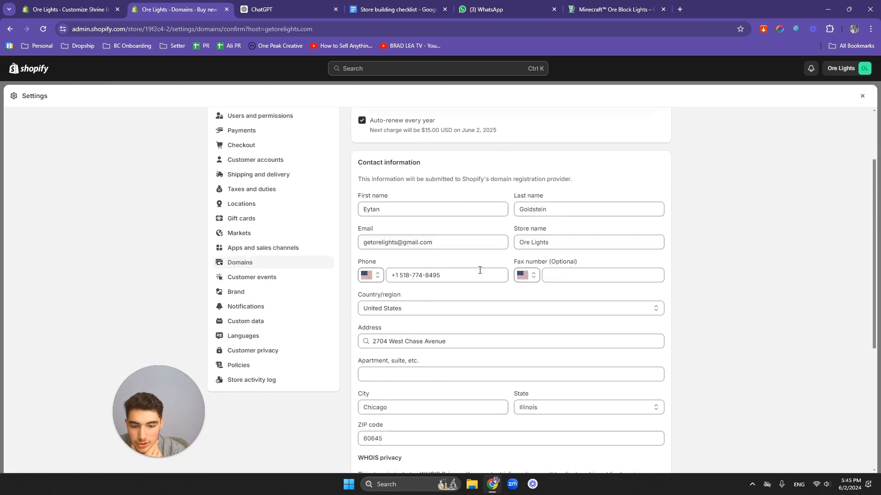
{"action": "scroll", "coordinate": [481, 253], "scroll_direction": "down", "scroll_amount": 1}
{"action": "left_click", "coordinate": [588, 199]}
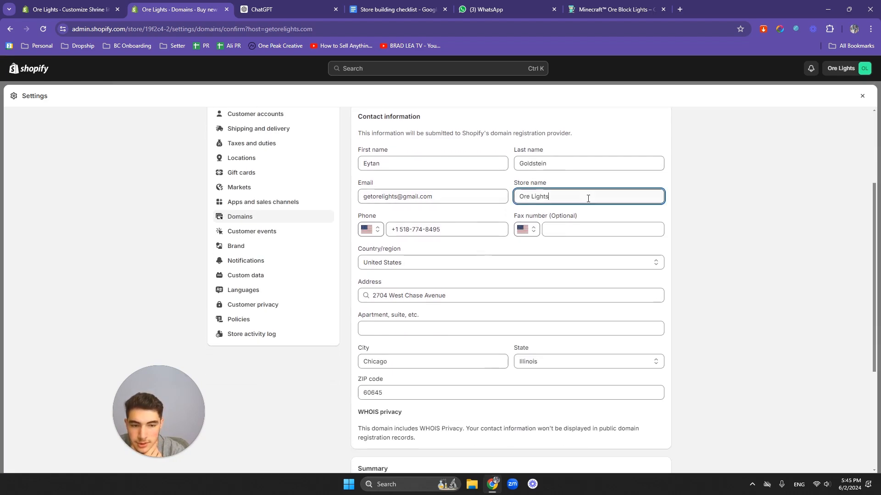
{"action": "left_click", "coordinate": [458, 197]}
{"action": "scroll", "coordinate": [481, 190], "scroll_direction": "down", "scroll_amount": 2}
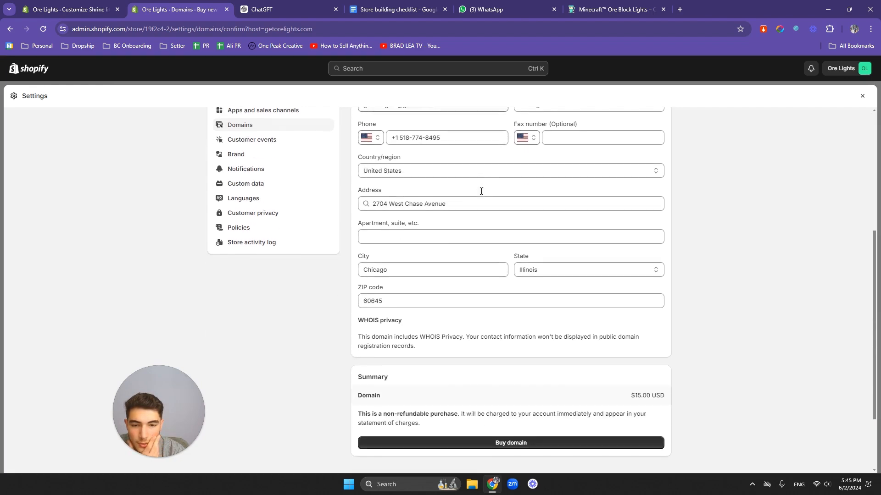
{"action": "scroll", "coordinate": [481, 192], "scroll_direction": "down", "scroll_amount": 2}
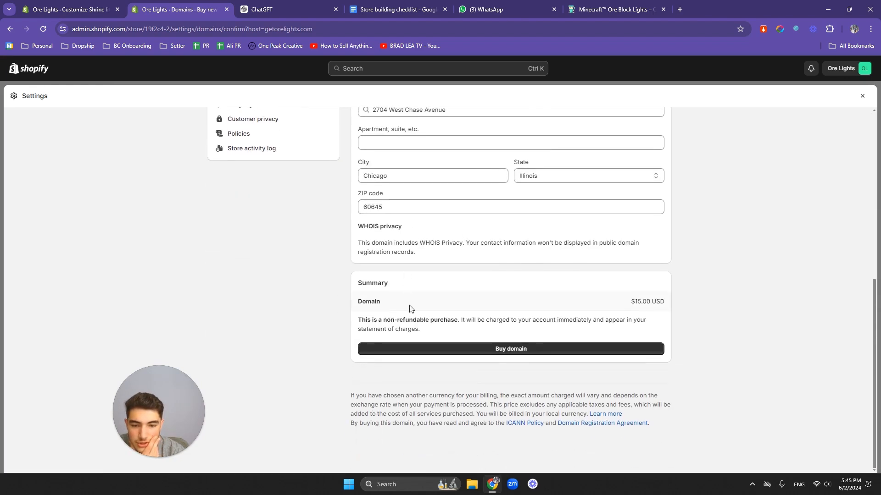
- Complete the purchase of the getorelights.com domain and open the DNS settings of hoverbottles.com
{"action": "left_click", "coordinate": [489, 350]}
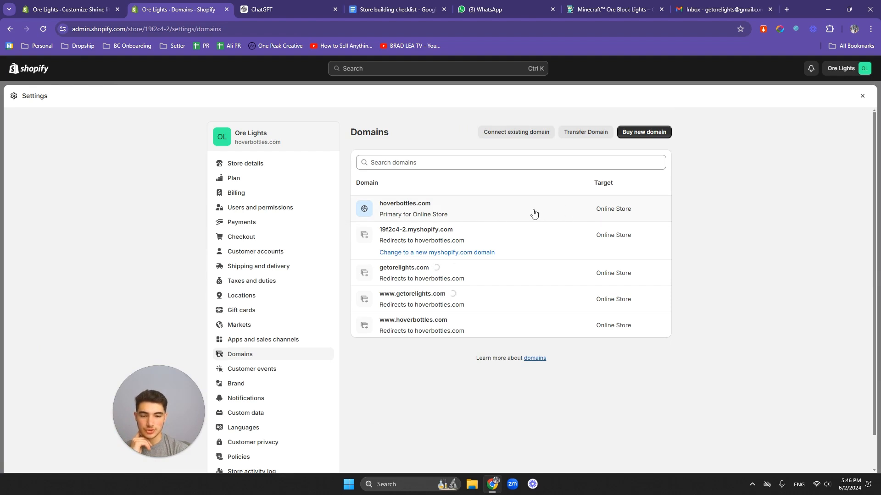
{"action": "left_click", "coordinate": [513, 212]}
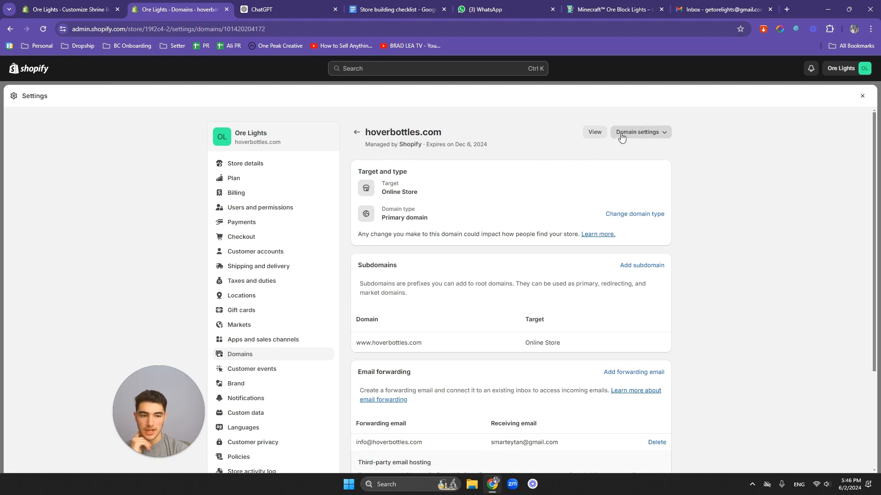
{"action": "left_click", "coordinate": [638, 133]}
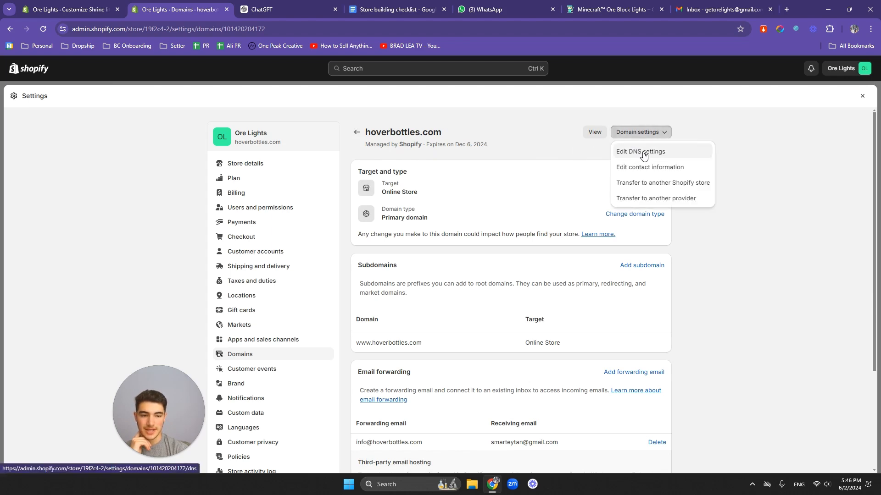
{"action": "left_click", "coordinate": [640, 154]}
{"action": "scroll", "coordinate": [528, 200], "scroll_direction": "down", "scroll_amount": 1}
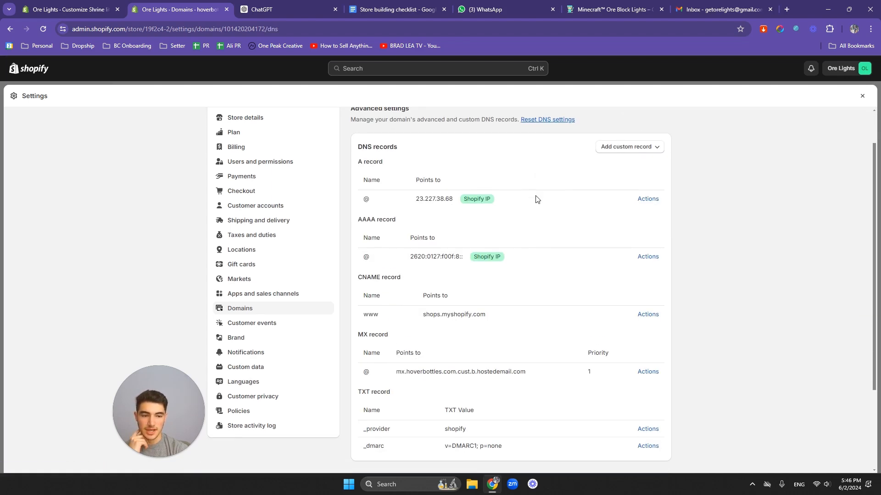
- Try to point the A record of hoverbottles.com to 00.000.00.00
{"action": "left_click", "coordinate": [647, 198]}
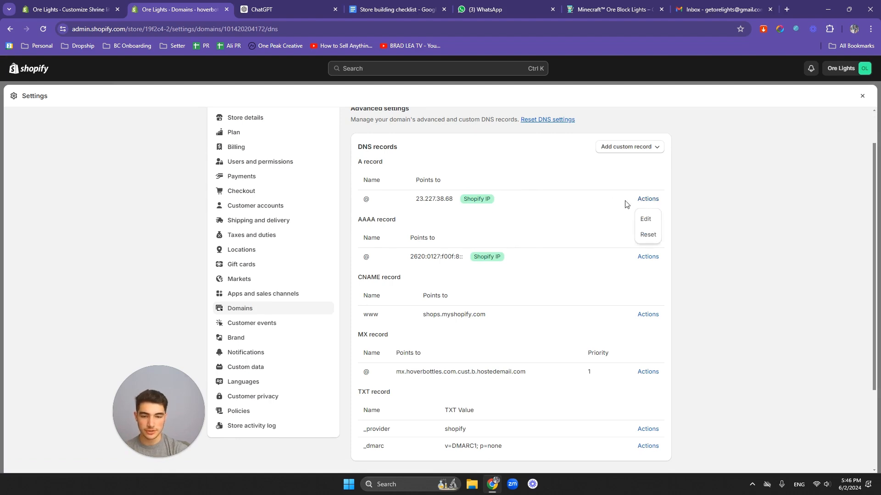
{"action": "left_click", "coordinate": [646, 219]}
{"action": "left_click", "coordinate": [498, 279]}
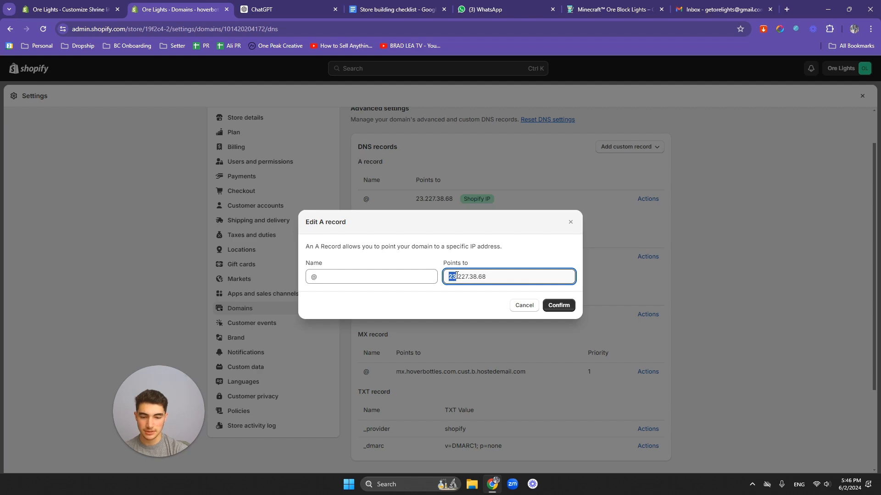
{"action": "type", "text": "00"}
{"action": "double_click", "coordinate": [463, 277]}
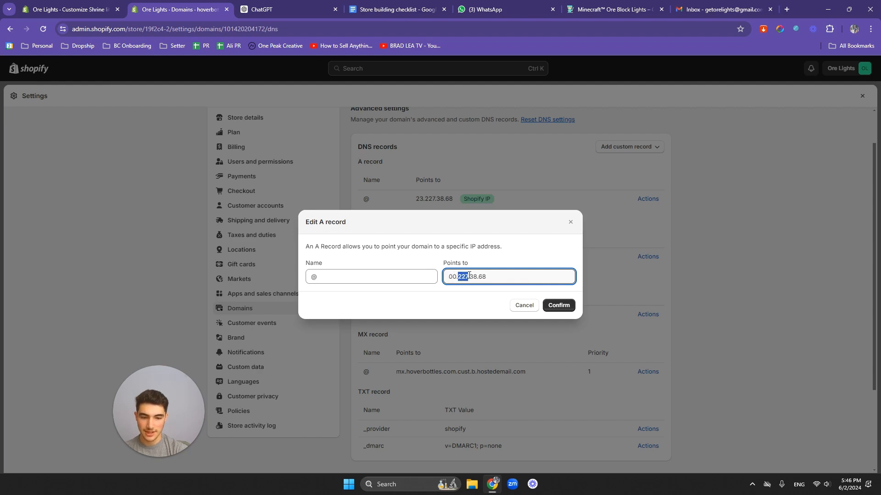
{"action": "type", "text": "00.000"}
{"action": "double_click", "coordinate": [481, 278]}
{"action": "type", "text": "00.00"}
{"action": "left_click", "coordinate": [550, 305]}
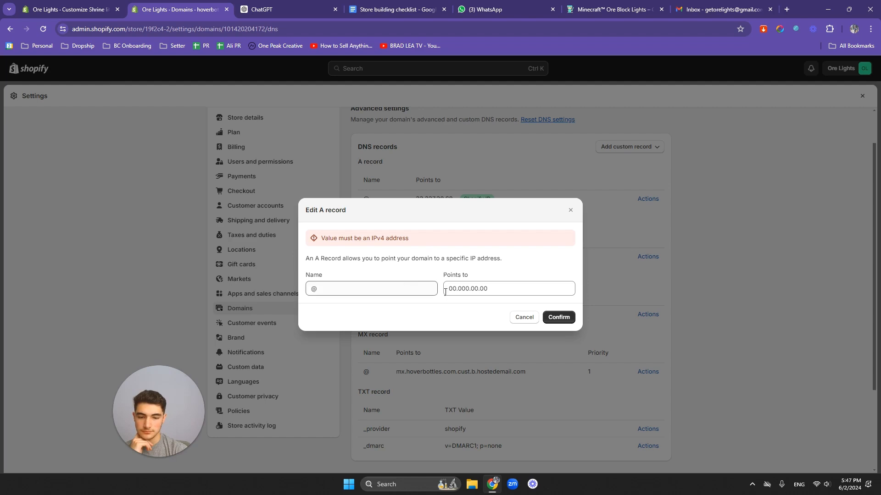
- Try to save the A record with a blank address, and cancel the edit
{"action": "left_click", "coordinate": [466, 288]}
{"action": "key", "text": "ctrl+a"}
{"action": "key", "text": "BackSpace"}
{"action": "left_click", "coordinate": [551, 316]}
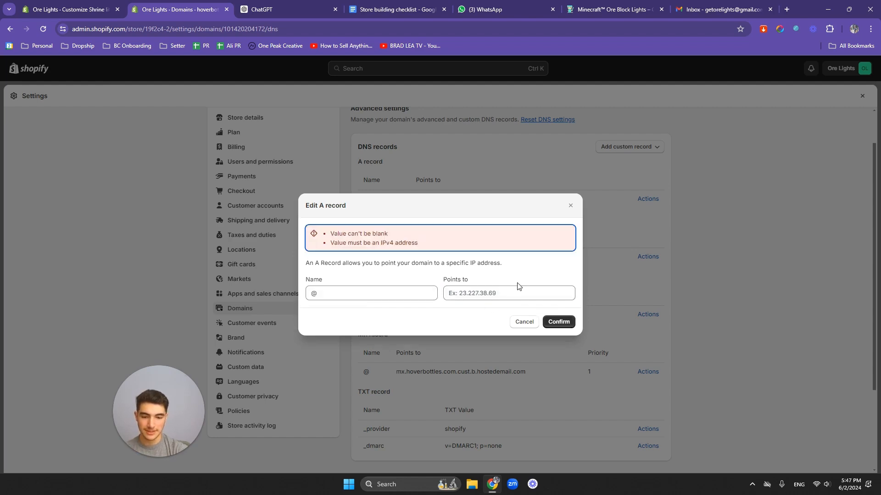
{"action": "left_click", "coordinate": [524, 317]}
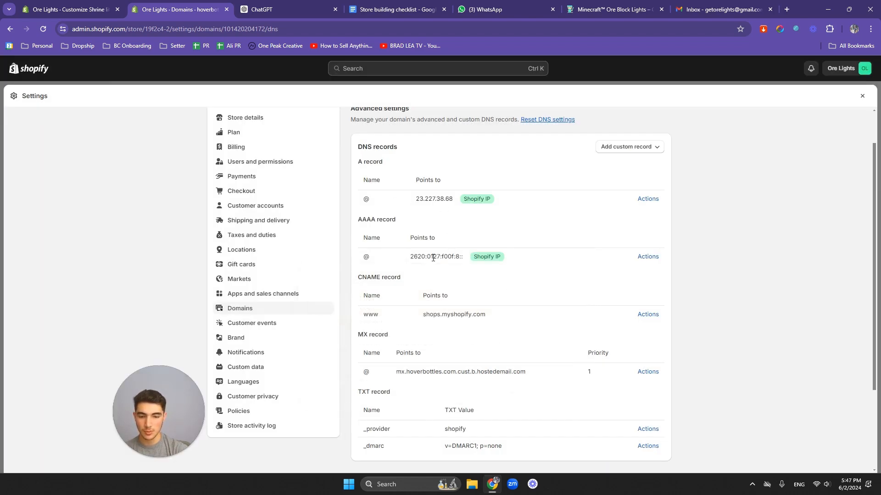
- Remove the AAAA record from the DNS records of hoverbottles.com and return to the store's domain list
{"action": "scroll", "coordinate": [550, 229], "scroll_direction": "down", "scroll_amount": 1}
{"action": "scroll", "coordinate": [651, 213], "scroll_direction": "up", "scroll_amount": 1}
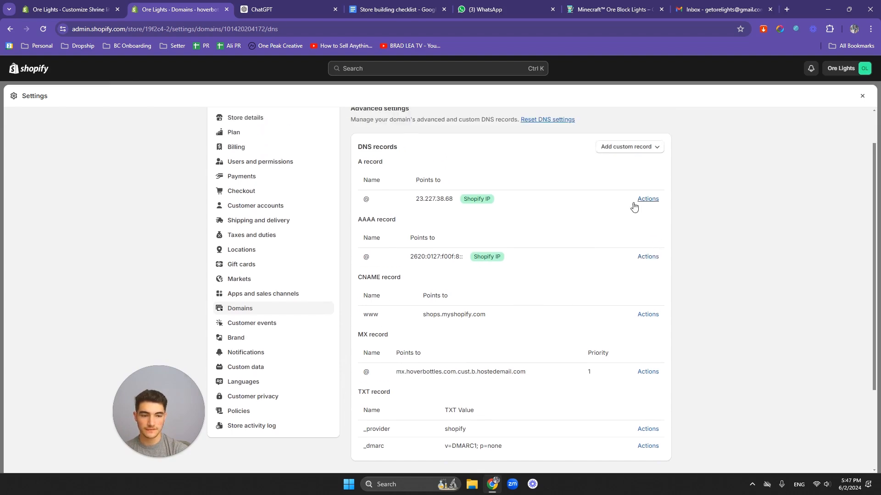
{"action": "left_click", "coordinate": [648, 257]}
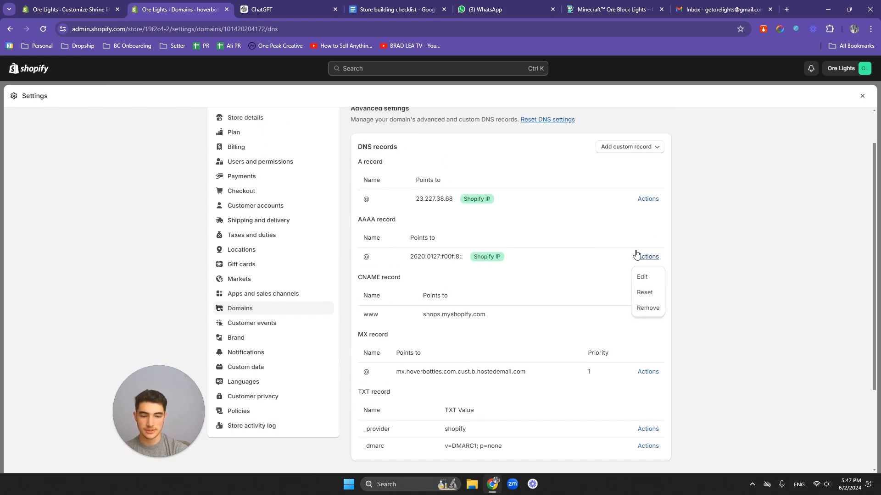
{"action": "left_click", "coordinate": [648, 308]}
{"action": "left_click", "coordinate": [558, 290]}
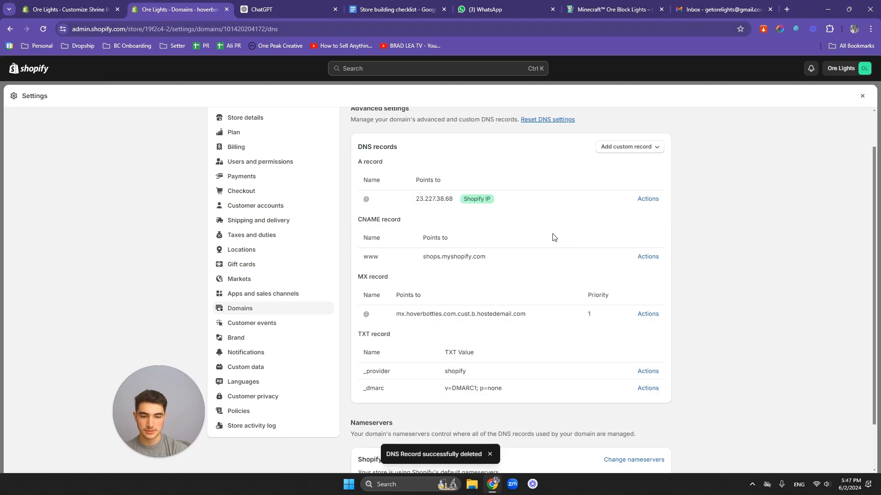
{"action": "left_click", "coordinate": [648, 199]}
{"action": "scroll", "coordinate": [482, 260], "scroll_direction": "up", "scroll_amount": 2}
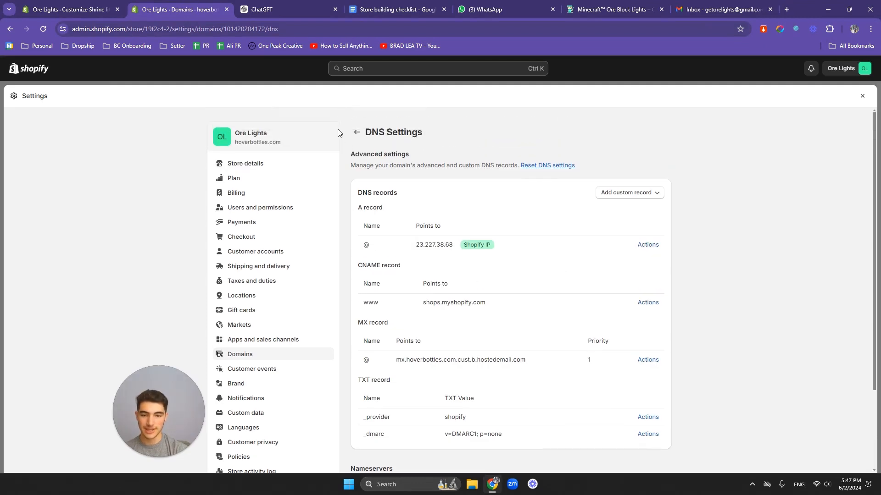
{"action": "left_click", "coordinate": [356, 132]}
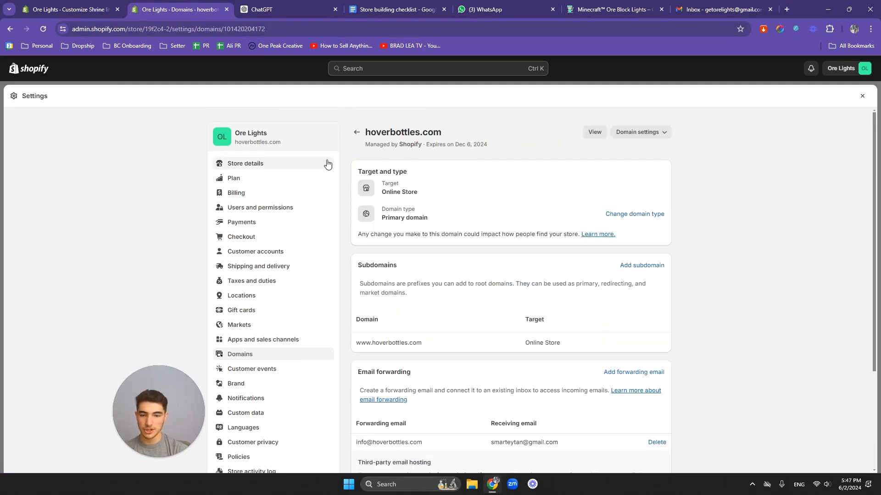
{"action": "left_click", "coordinate": [356, 132]}
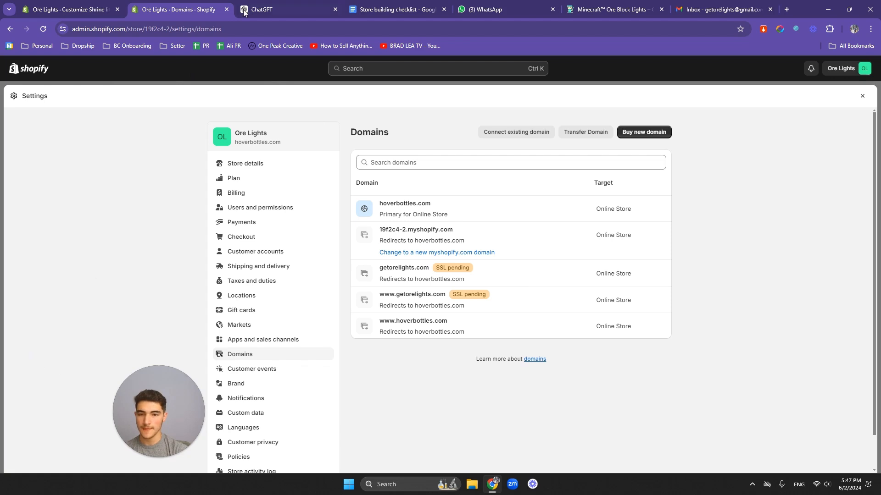
- Consult the store building checklist for the remaining tasks and open the store's Policies settings
{"action": "left_click", "coordinate": [397, 9]}
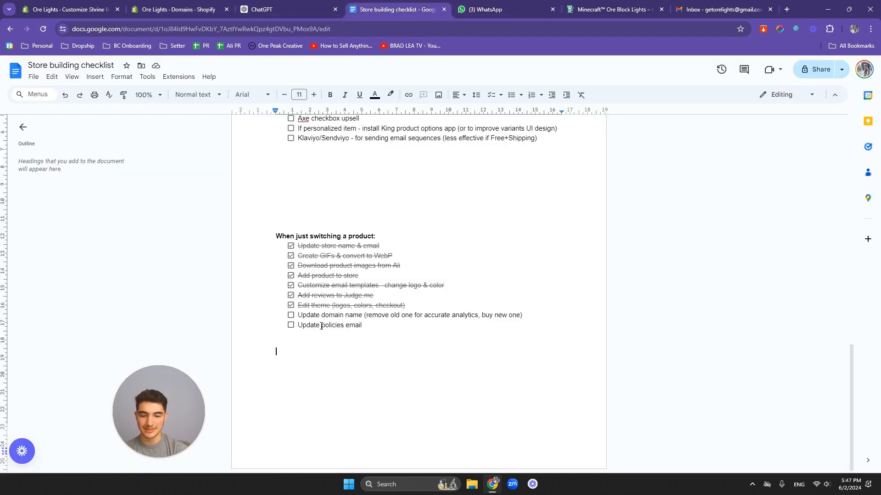
{"action": "left_click", "coordinate": [73, 9]}
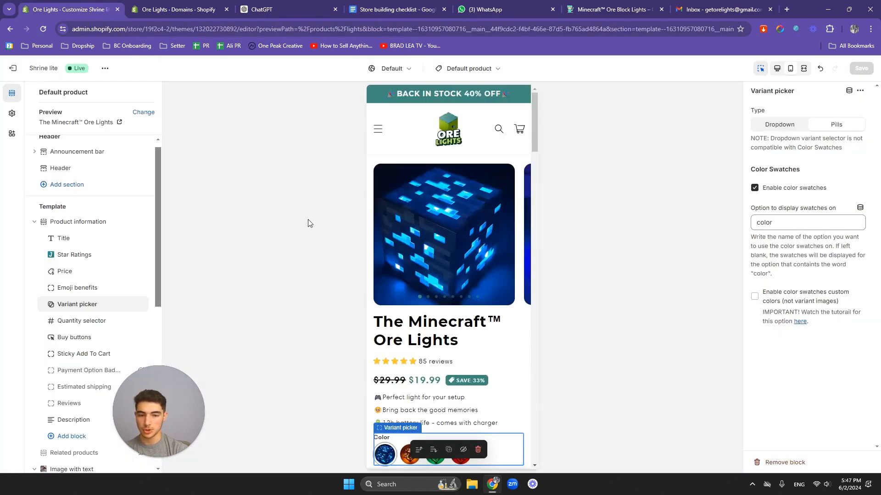
{"action": "left_click", "coordinate": [195, 8]}
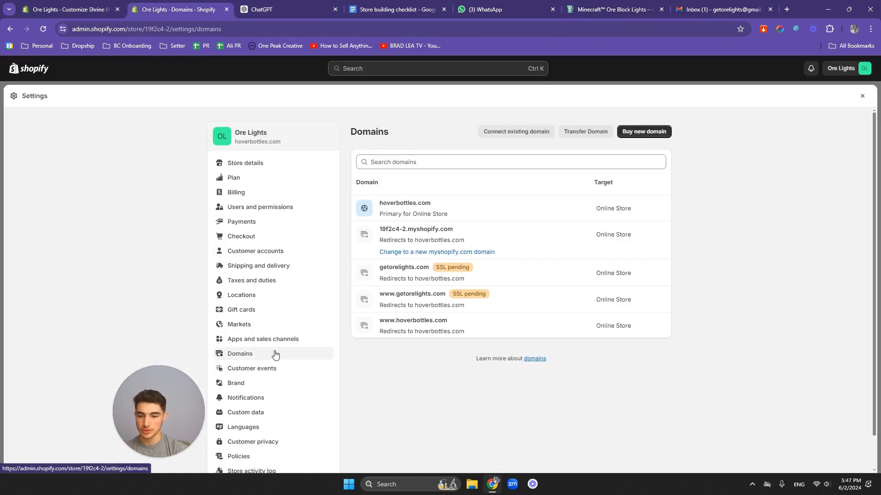
{"action": "scroll", "coordinate": [271, 366], "scroll_direction": "down", "scroll_amount": 1}
{"action": "left_click", "coordinate": [271, 418]}
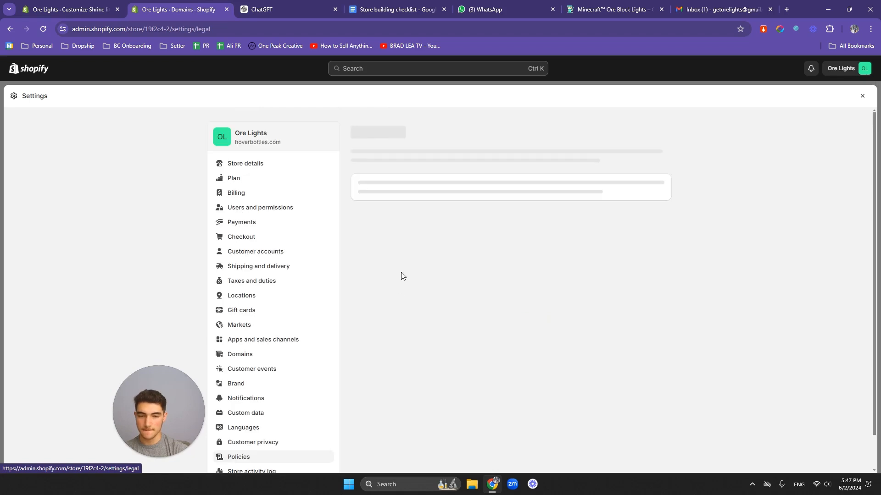
- Replace the contact e-mail in the "To start a return" line of the written return and refund policy with the new store e-mail
{"action": "scroll", "coordinate": [481, 221], "scroll_direction": "down", "scroll_amount": 5}
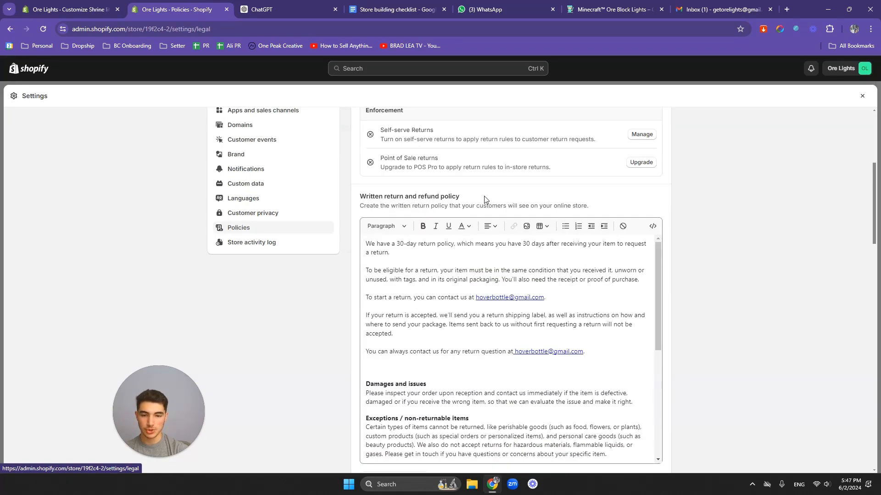
{"action": "scroll", "coordinate": [503, 177], "scroll_direction": "down", "scroll_amount": 2}
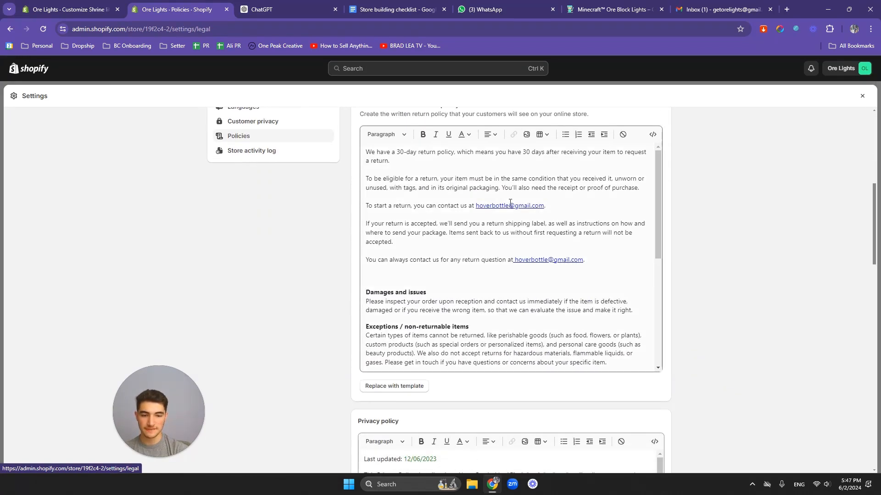
{"action": "left_click", "coordinate": [474, 205]}
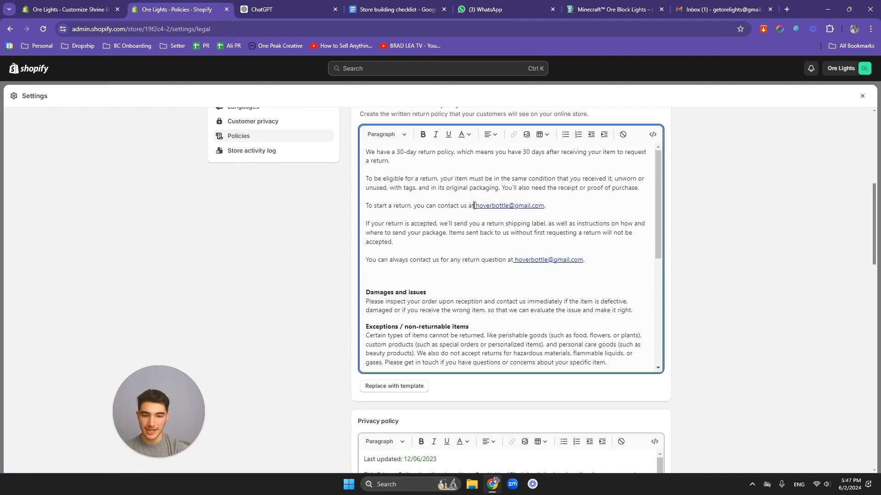
{"action": "left_click_drag", "start_coordinate": [476, 207], "coordinate": [545, 207]}
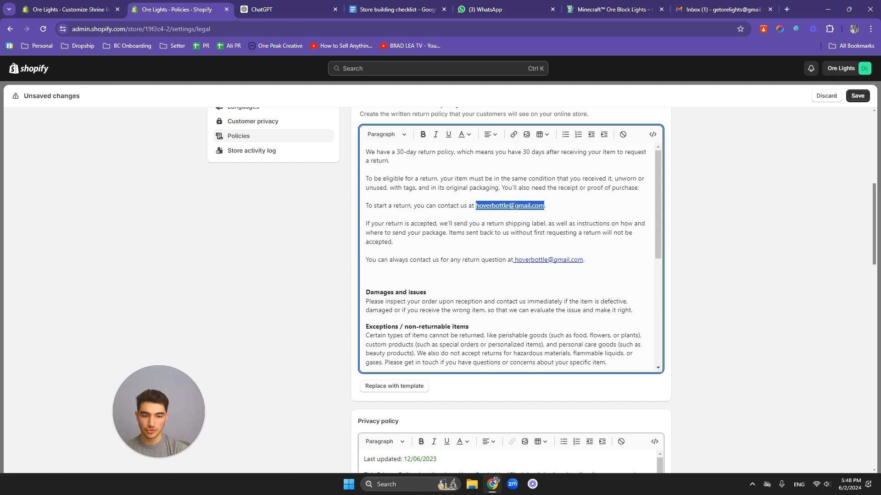
{"action": "left_click_drag", "start_coordinate": [508, 206], "coordinate": [479, 205]}
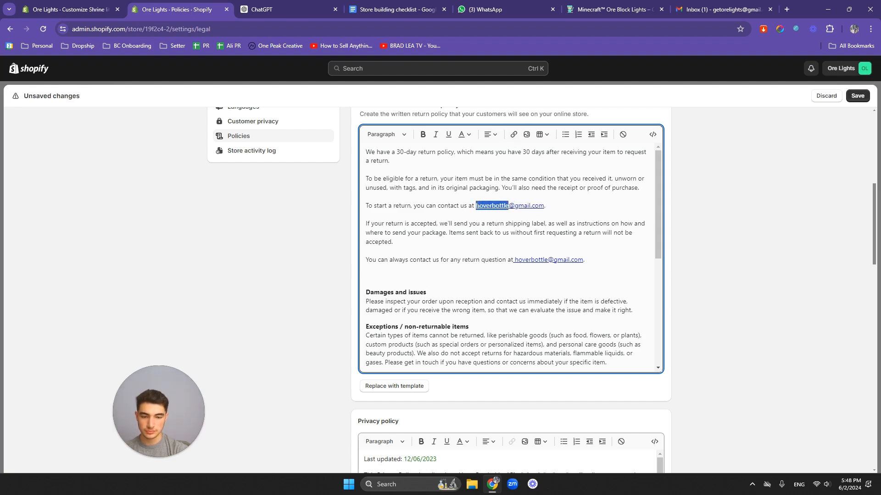
{"action": "type", "text": "getore"}
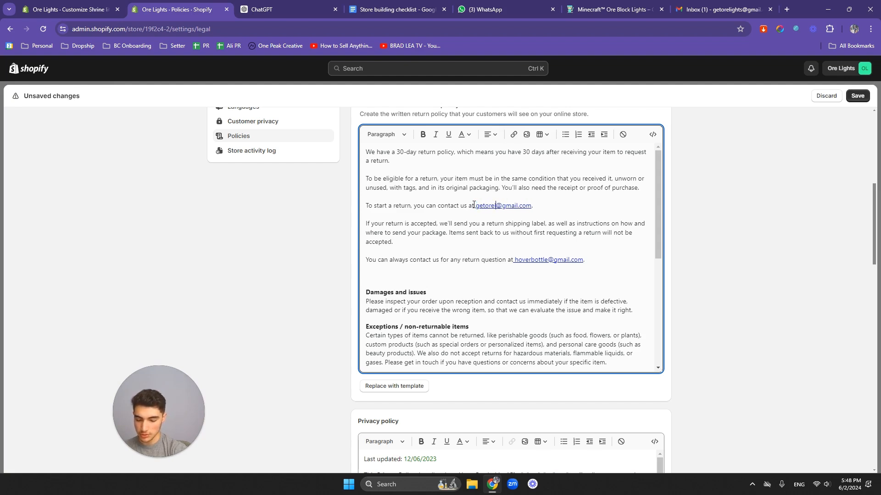
{"action": "type", "text": "lights"}
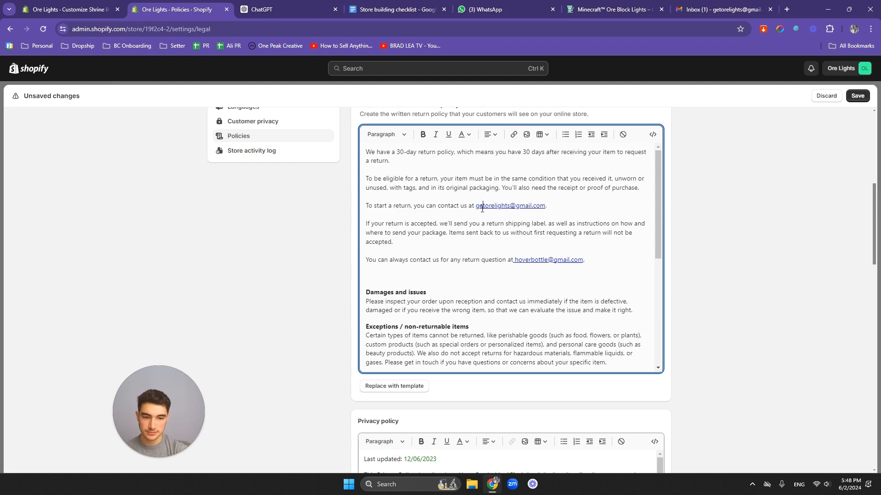
- Set the mailto link of the "To start a return" contact to the new store e-mail and check the link's target
{"action": "left_click_drag", "start_coordinate": [476, 209], "coordinate": [537, 210]}
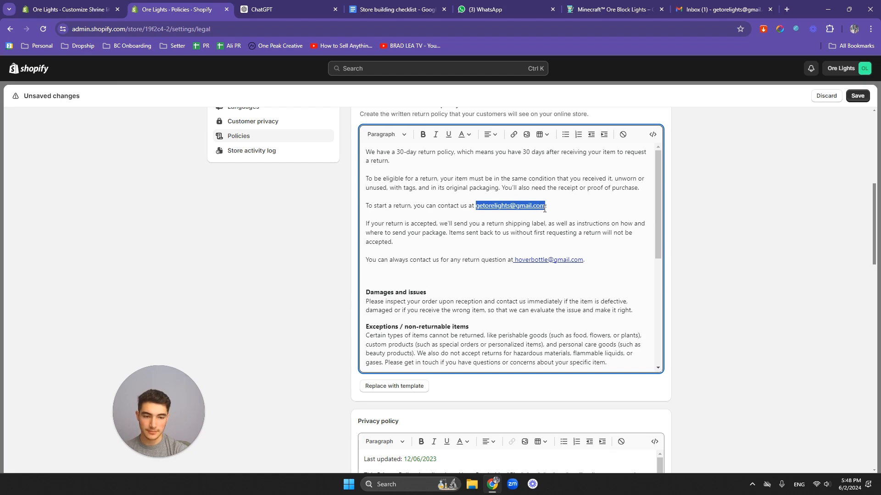
{"action": "left_click", "coordinate": [514, 134]}
{"action": "triple_click", "coordinate": [400, 239]}
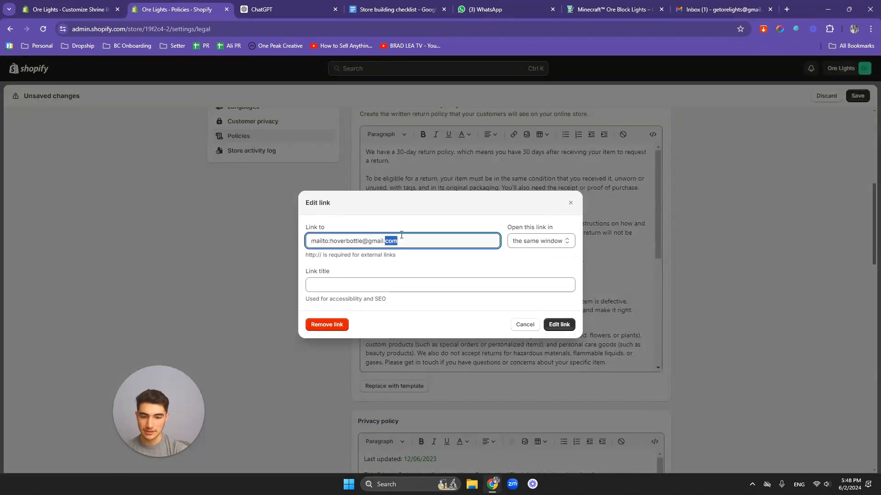
{"action": "left_click", "coordinate": [363, 240]}
{"action": "left_click_drag", "start_coordinate": [332, 237], "coordinate": [398, 240]}
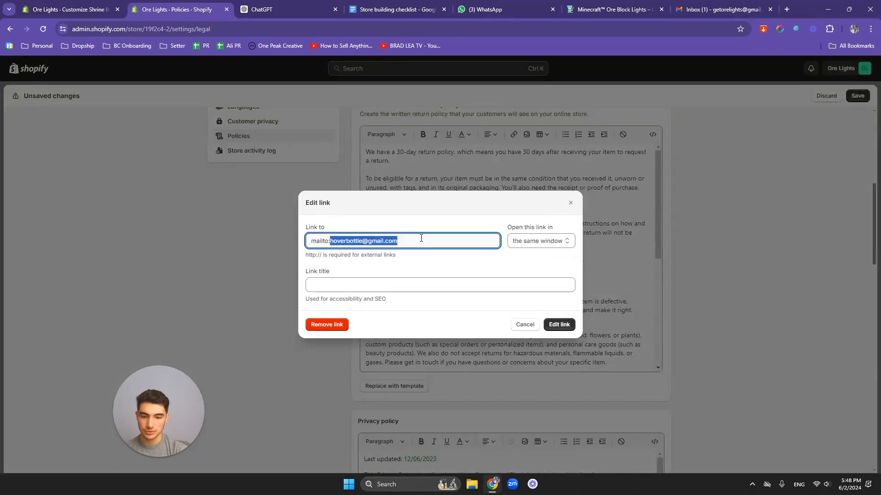
{"action": "key", "text": "ctrl+v"}
{"action": "left_click", "coordinate": [558, 325]}
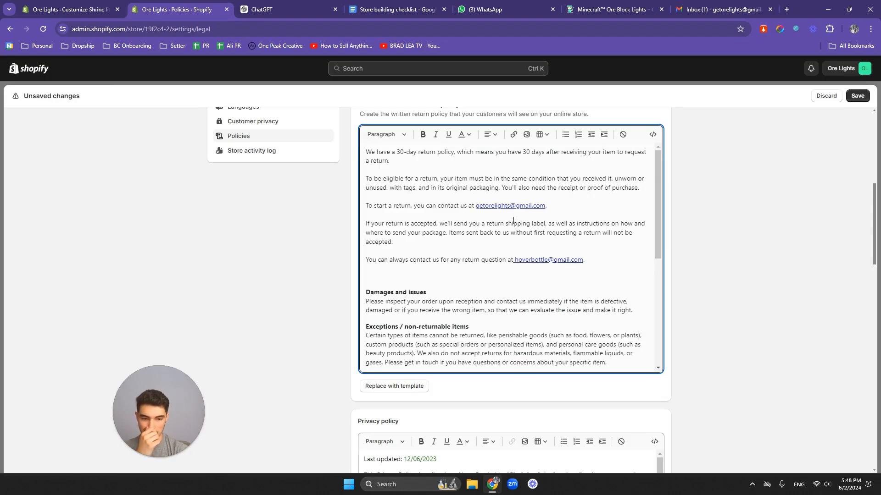
{"action": "left_click", "coordinate": [514, 136]}
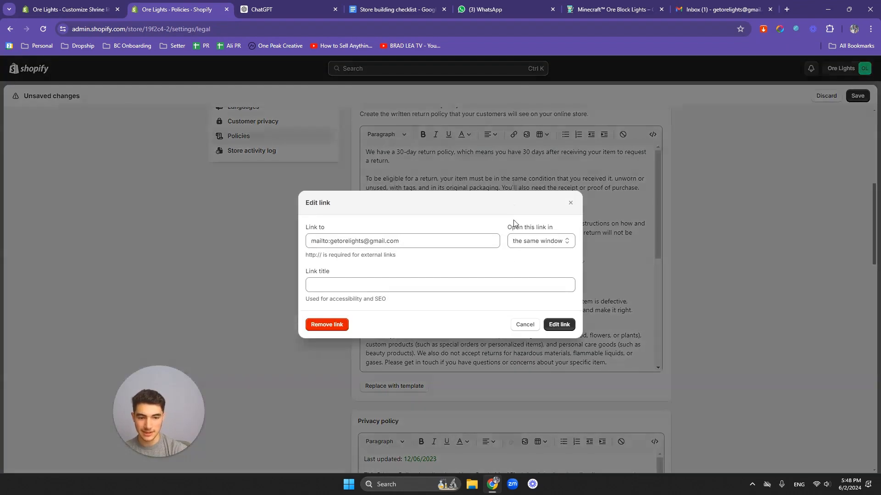
{"action": "left_click", "coordinate": [520, 325]}
- Replace the contact e-mail in the return policy's "any return question" line with the new store e-mail
{"action": "left_click_drag", "start_coordinate": [541, 260], "coordinate": [515, 261]}
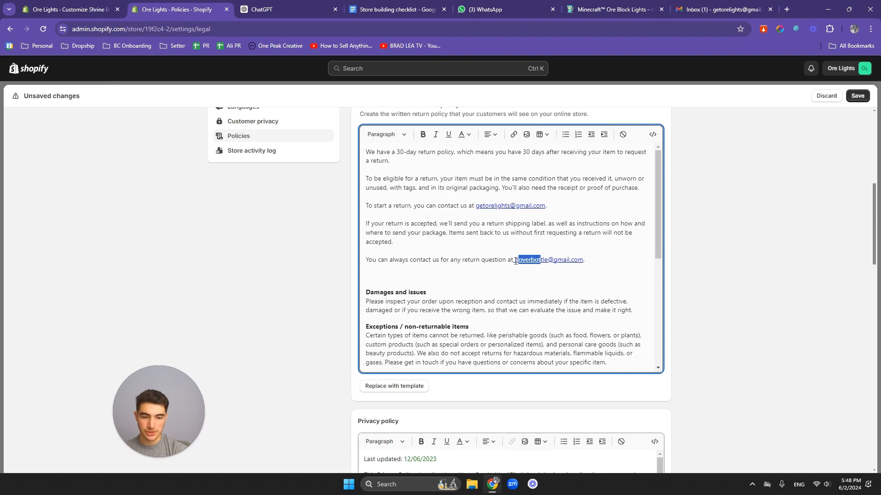
{"action": "left_click_drag", "start_coordinate": [477, 206], "coordinate": [533, 206]}
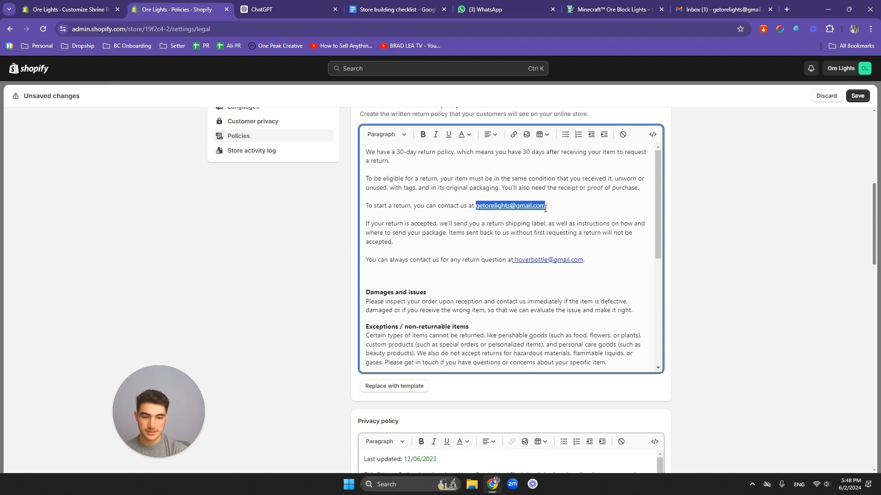
{"action": "left_click_drag", "start_coordinate": [515, 260], "coordinate": [586, 260]}
{"action": "key", "text": "ctrl+v"}
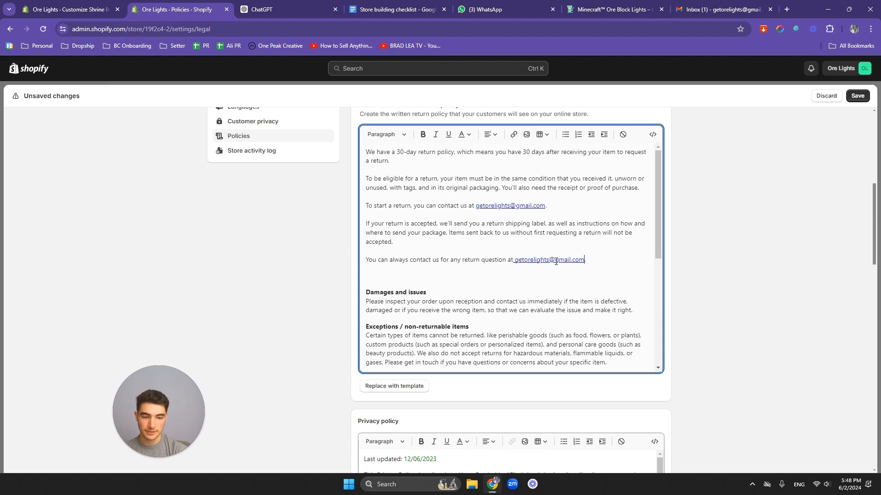
- Check the link target of the contact e-mail in the return policy's "any return question" line
{"action": "left_click", "coordinate": [513, 134]}
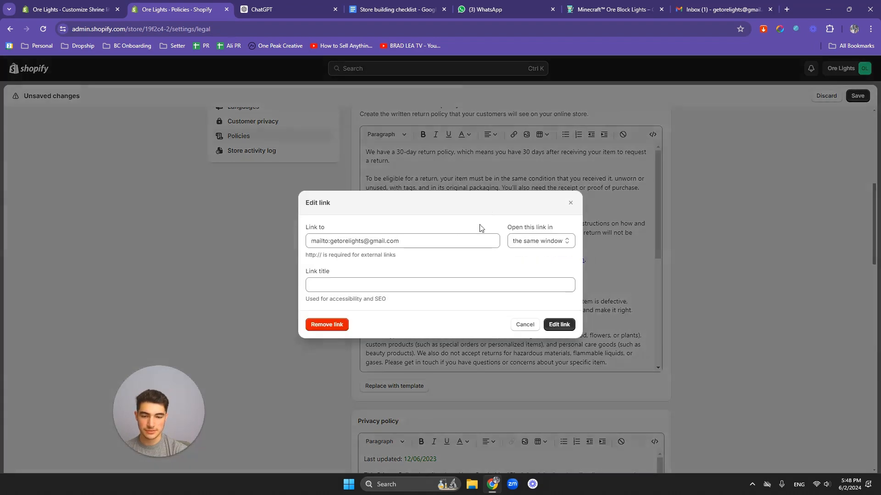
{"action": "left_click", "coordinate": [568, 199]}
- Replace the contact e-mail in the return policy's Refunds section with the new store e-mail and check its link target
{"action": "scroll", "coordinate": [486, 234], "scroll_direction": "down", "scroll_amount": 5}
{"action": "scroll", "coordinate": [482, 232], "scroll_direction": "down", "scroll_amount": 4}
{"action": "scroll", "coordinate": [482, 232], "scroll_direction": "up", "scroll_amount": 2}
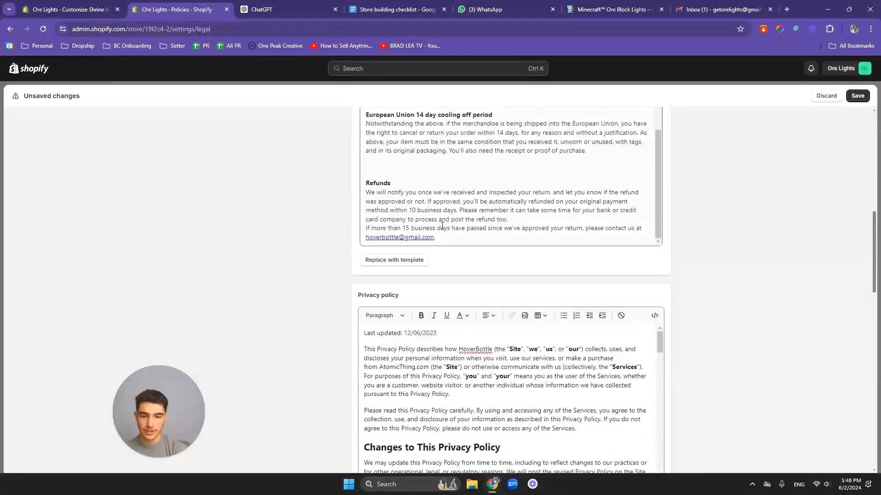
{"action": "triple_click", "coordinate": [419, 274]}
{"action": "left_click", "coordinate": [435, 272]}
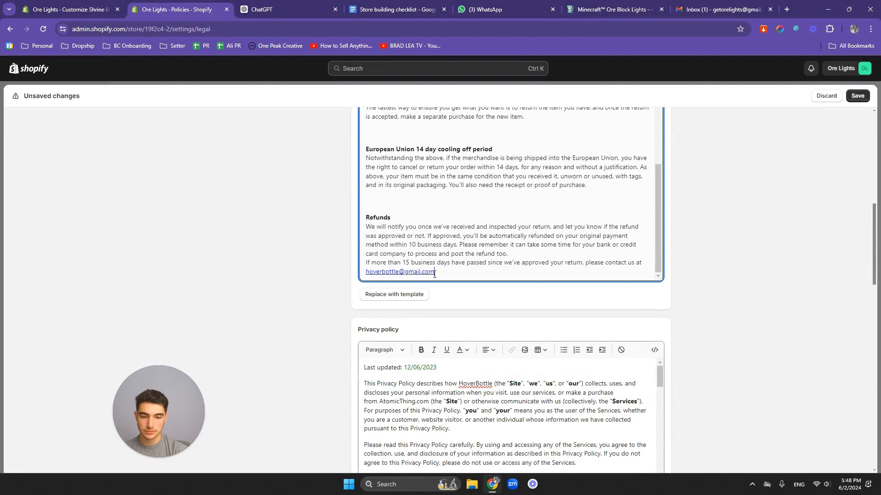
{"action": "left_click_drag", "start_coordinate": [435, 272], "coordinate": [366, 271]}
{"action": "key", "text": "ctrl+v"}
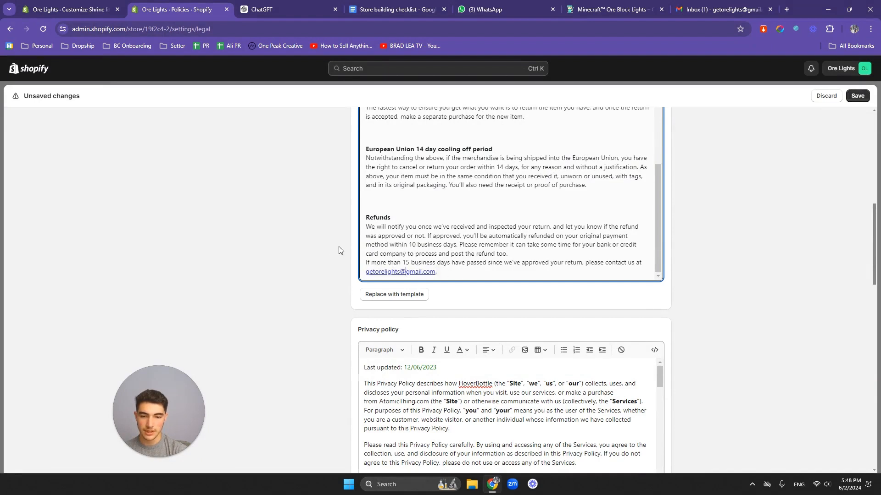
{"action": "scroll", "coordinate": [339, 249], "scroll_direction": "up", "scroll_amount": 2}
{"action": "left_click", "coordinate": [513, 134]}
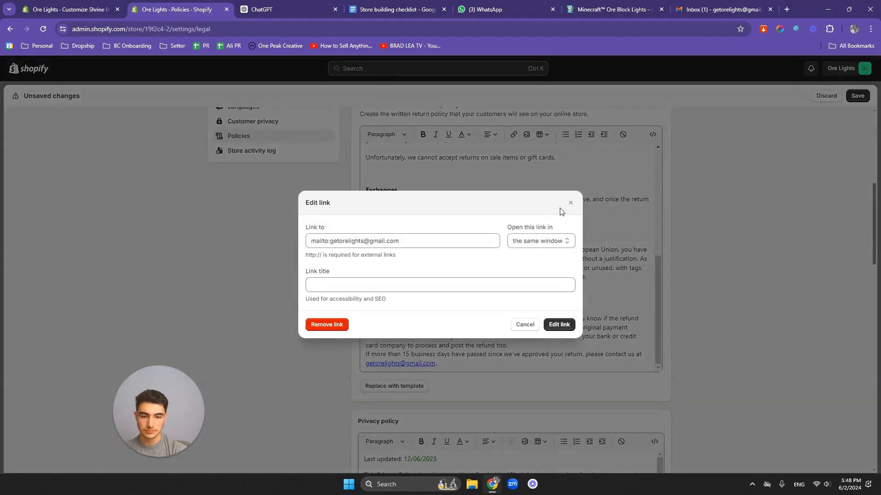
{"action": "left_click", "coordinate": [570, 202]}
- Replace the store name HoverBottle in the privacy policy's opening paragraph with OreLights
{"action": "scroll", "coordinate": [330, 281], "scroll_direction": "down", "scroll_amount": 6}
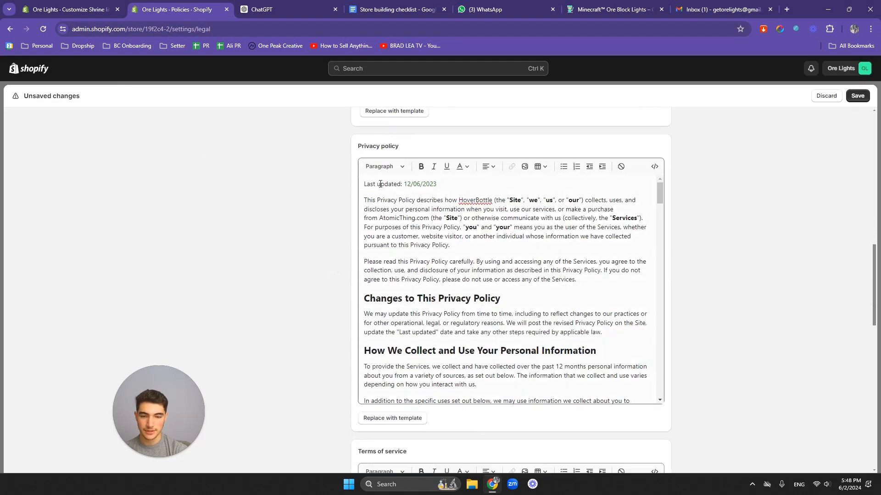
{"action": "left_click_drag", "start_coordinate": [458, 202], "coordinate": [493, 202]}
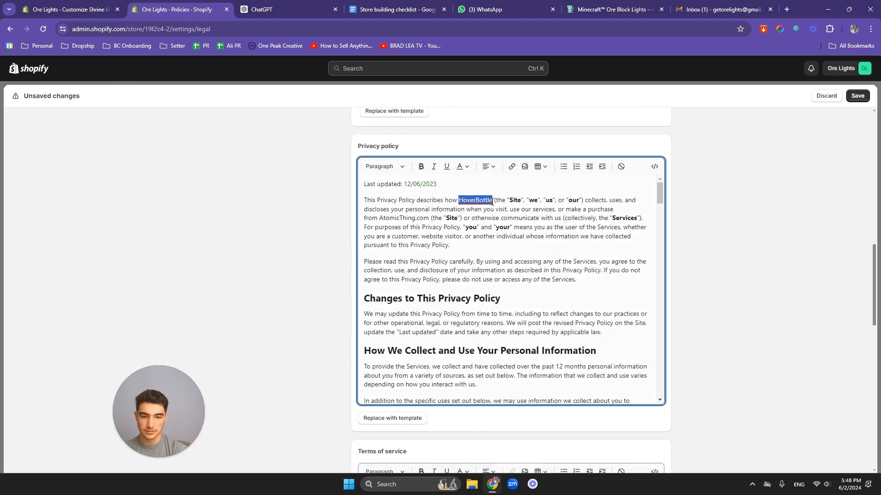
{"action": "type", "text": "Get"}
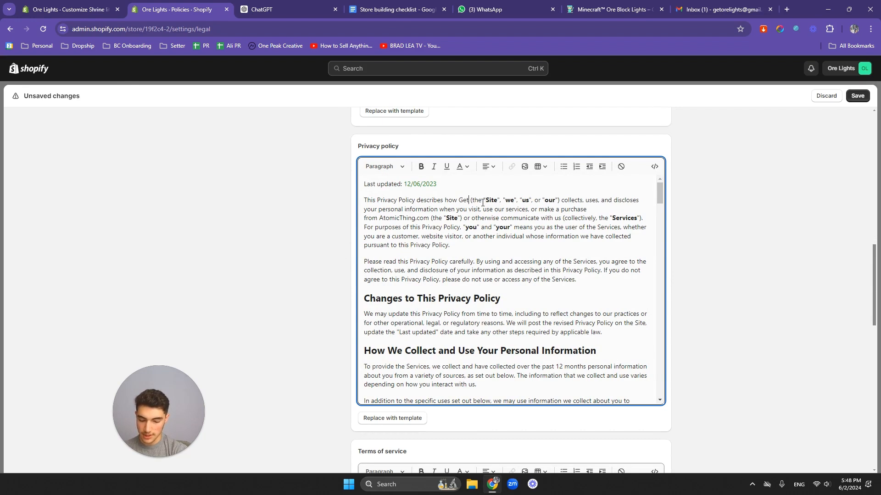
{"action": "key", "text": "BackSpace"}
{"action": "key", "text": "BackSpace"}
{"action": "key", "text": "BackSpace"}
{"action": "type", "text": "OreL"}
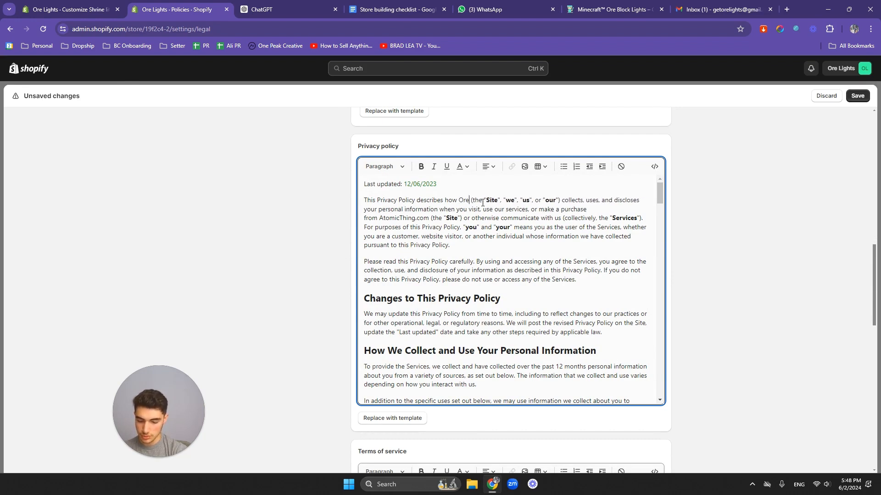
{"action": "type", "text": "ights"}
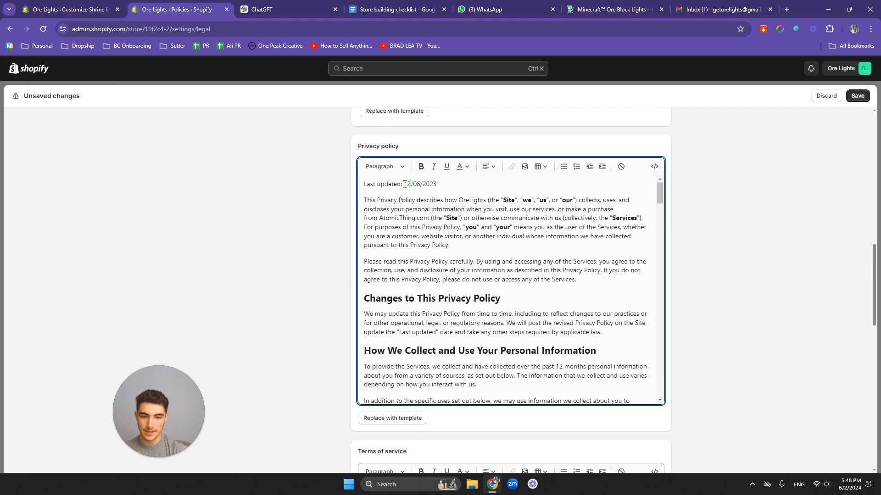
- Set the privacy policy's "Last updated" date to 06/02/2024
{"action": "left_click_drag", "start_coordinate": [404, 184], "coordinate": [437, 183]}
{"action": "left_click_drag", "start_coordinate": [404, 184], "coordinate": [421, 184]}
{"action": "type", "text": "06"}
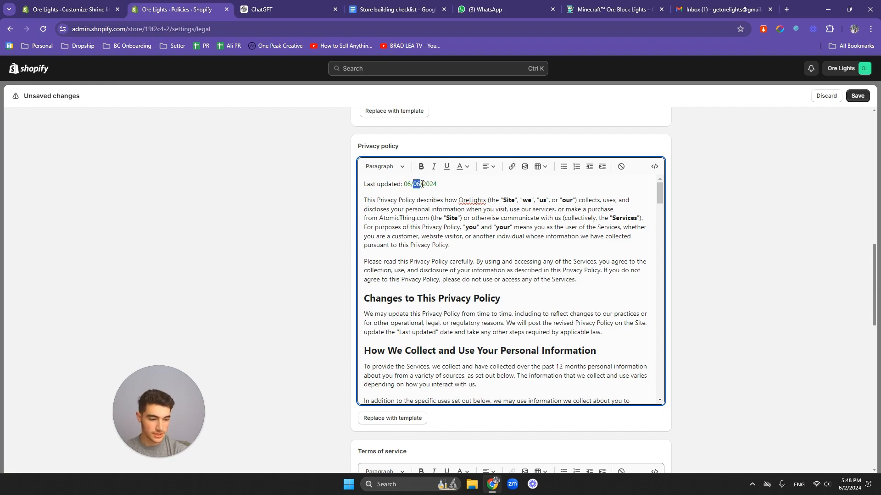
{"action": "type", "text": "02"}
- Replace the contact e-mail in the Contact section that ends the privacy policy with the new store e-mail
{"action": "scroll", "coordinate": [469, 238], "scroll_direction": "down", "scroll_amount": 8}
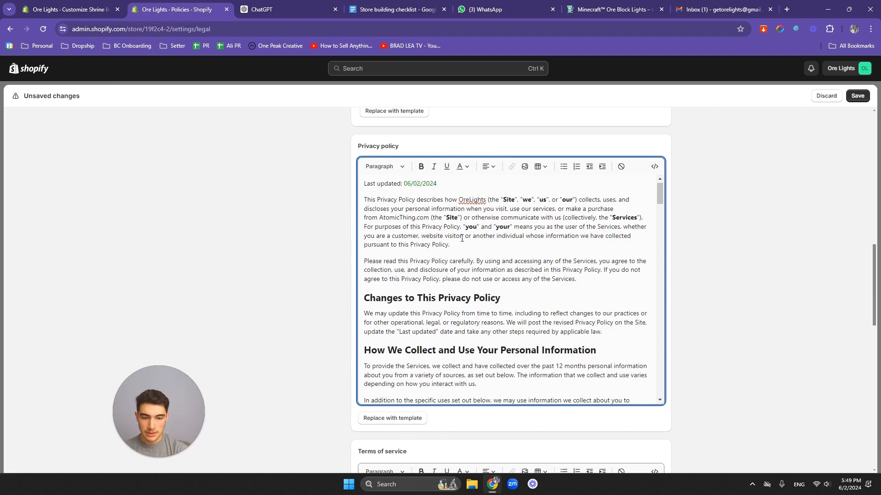
{"action": "scroll", "coordinate": [470, 237], "scroll_direction": "down", "scroll_amount": 15}
{"action": "scroll", "coordinate": [516, 272], "scroll_direction": "up", "scroll_amount": 3}
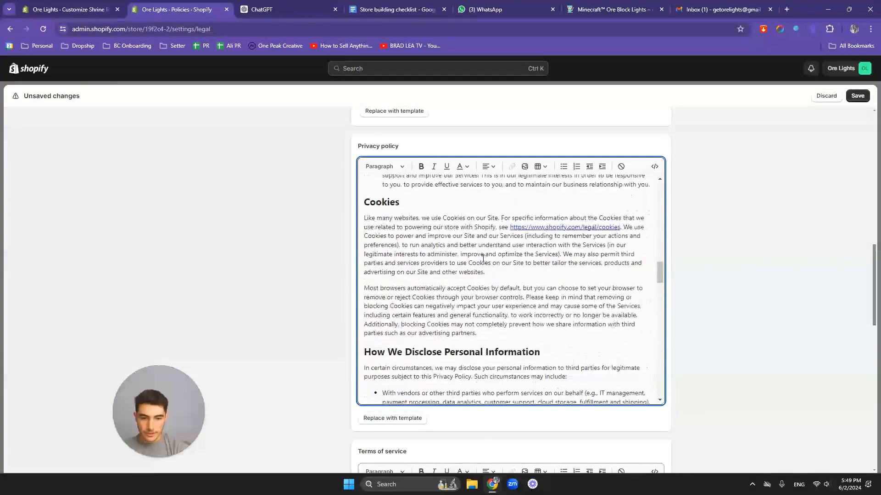
{"action": "scroll", "coordinate": [516, 272], "scroll_direction": "down", "scroll_amount": 20}
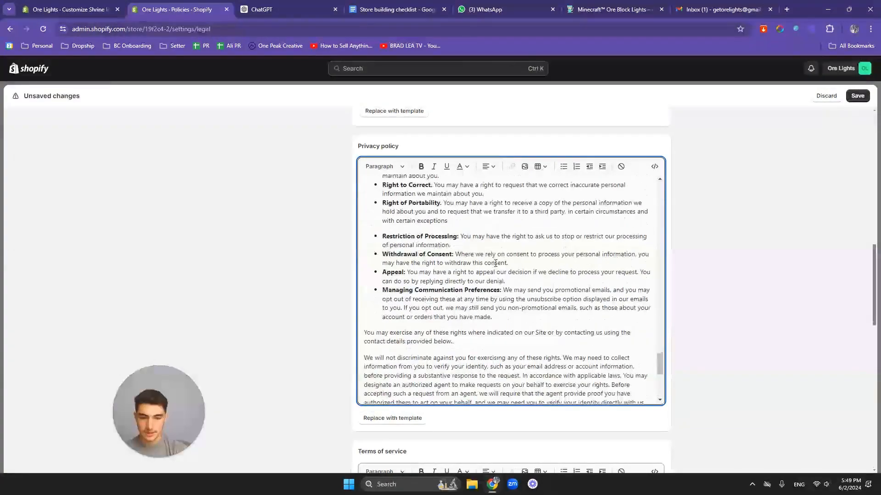
{"action": "scroll", "coordinate": [496, 268], "scroll_direction": "down", "scroll_amount": 3}
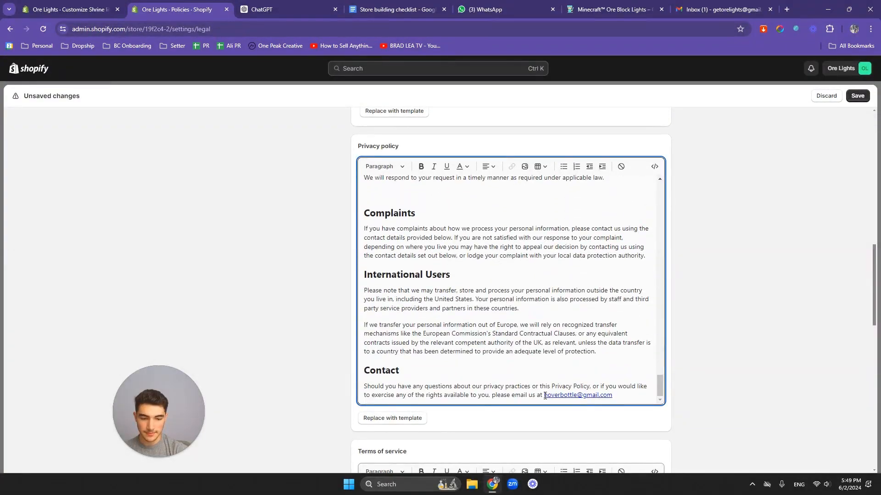
{"action": "left_click_drag", "start_coordinate": [544, 396], "coordinate": [609, 398]}
{"action": "left_click", "coordinate": [591, 397]}
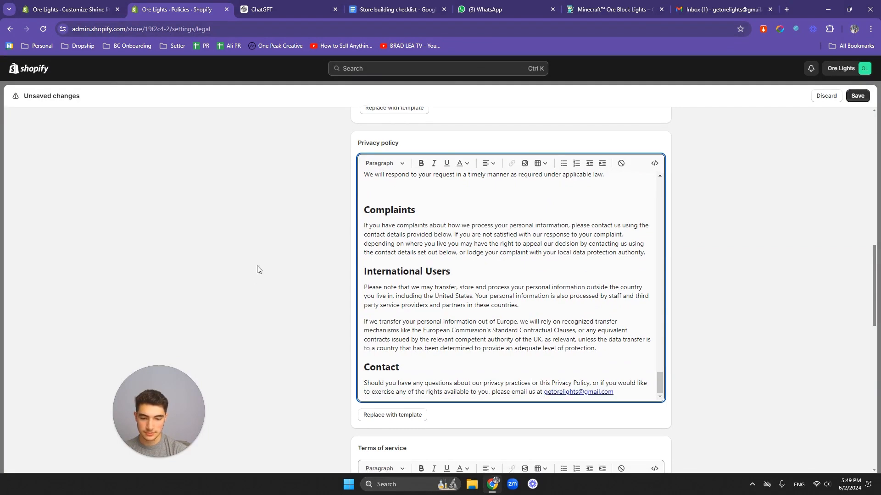
- Replace every occurrence of HoverBottle in the Terms of service HTML source with Ore Lights and return to the formatted text
{"action": "scroll", "coordinate": [289, 263], "scroll_direction": "down", "scroll_amount": 8}
{"action": "scroll", "coordinate": [329, 241], "scroll_direction": "up", "scroll_amount": 1}
{"action": "left_click_drag", "start_coordinate": [442, 178], "coordinate": [474, 180]}
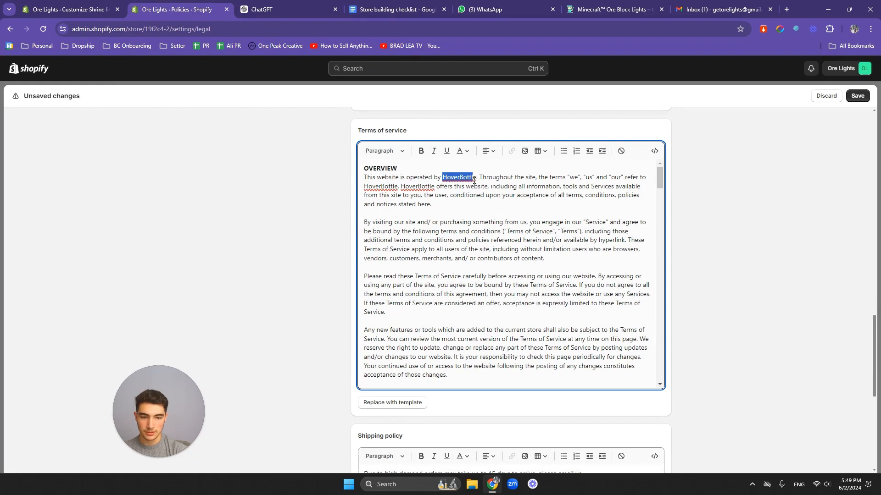
{"action": "left_click", "coordinate": [490, 212]}
{"action": "left_click", "coordinate": [655, 151]}
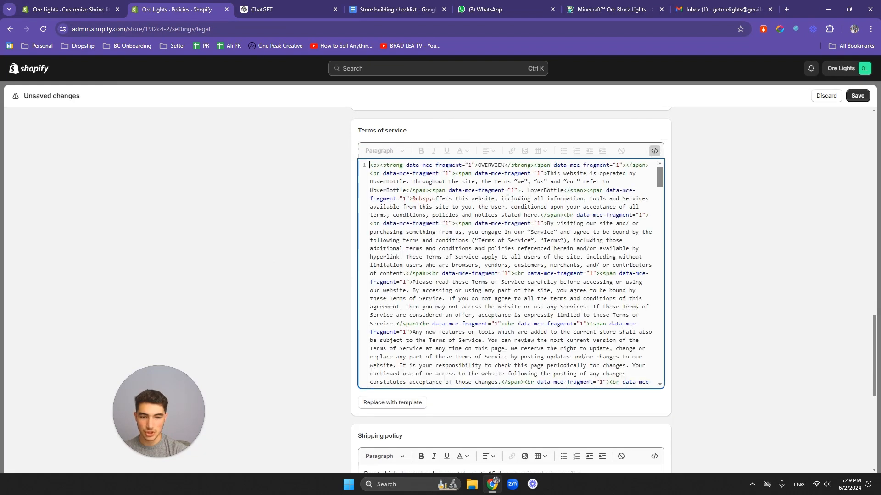
{"action": "key", "text": "ctrl+f"}
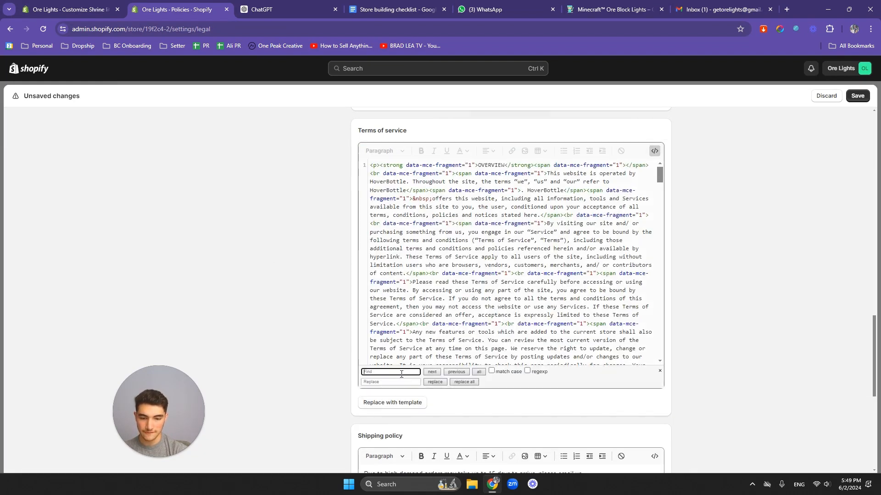
{"action": "left_click", "coordinate": [401, 374]}
{"action": "type", "text": "Hoverbott"}
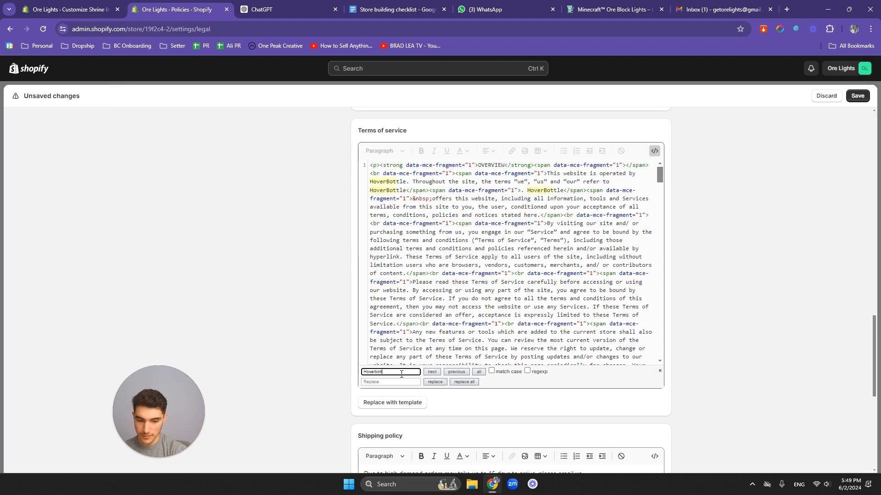
{"action": "type", "text": "le"}
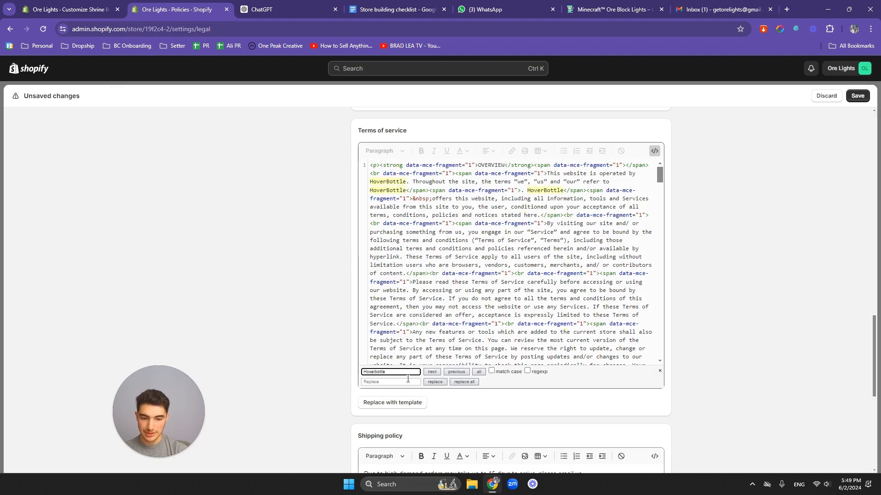
{"action": "left_click", "coordinate": [410, 381]}
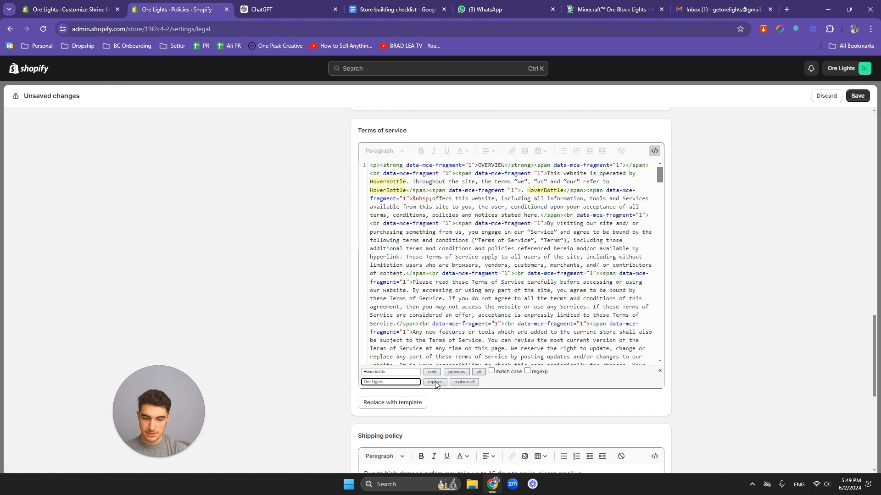
{"action": "left_click", "coordinate": [463, 383]}
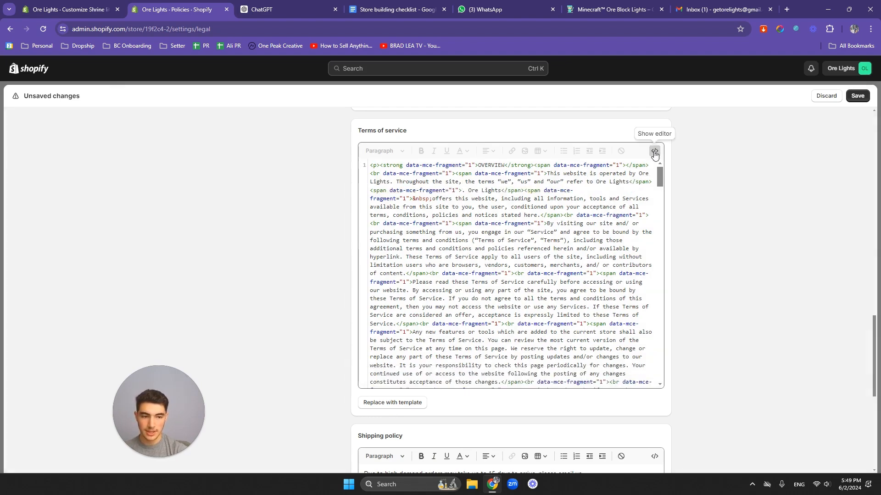
{"action": "left_click", "coordinate": [654, 151]}
- Replace the e-mail in Section 20 - Contact Information of the Terms of service with the new store e-mail
{"action": "scroll", "coordinate": [484, 237], "scroll_direction": "down", "scroll_amount": 20}
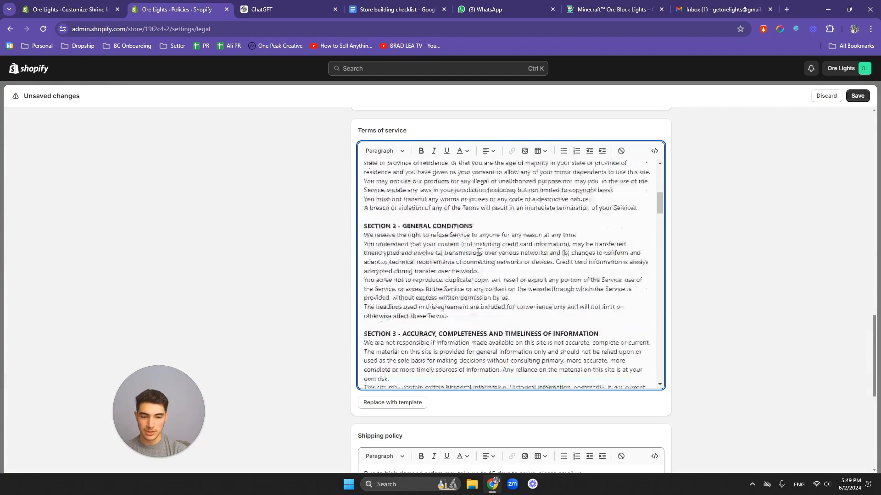
{"action": "scroll", "coordinate": [486, 250], "scroll_direction": "down", "scroll_amount": 15}
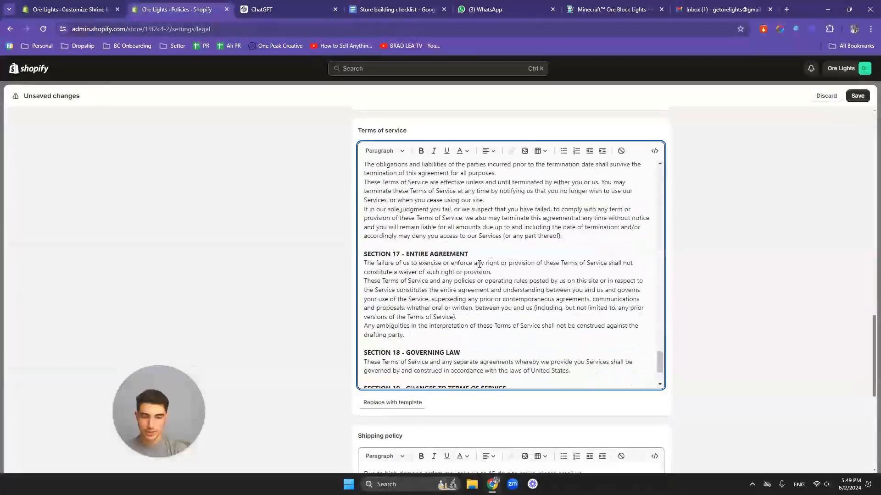
{"action": "left_click_drag", "start_coordinate": [538, 288], "coordinate": [603, 288]}
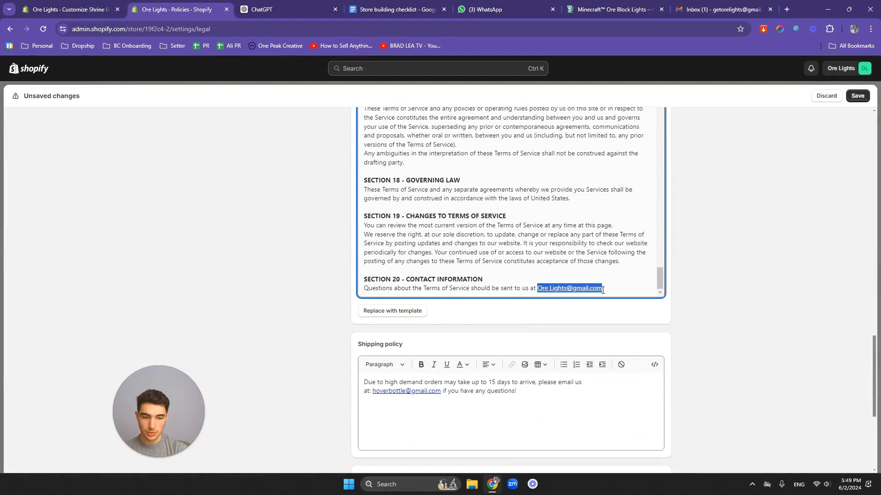
{"action": "key", "text": "ctrl+v"}
- Replace the contact e-mail in the Shipping policy text with the new store e-mail
{"action": "scroll", "coordinate": [456, 306], "scroll_direction": "down", "scroll_amount": 2}
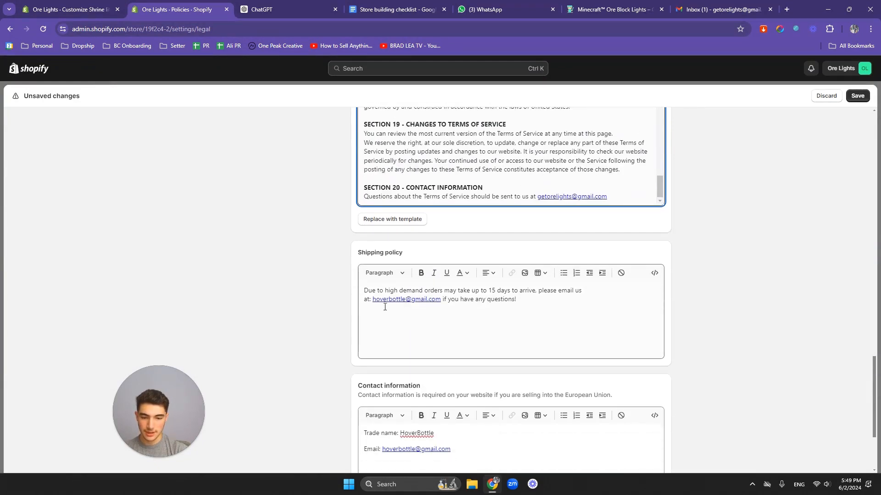
{"action": "left_click_drag", "start_coordinate": [373, 300], "coordinate": [439, 299]}
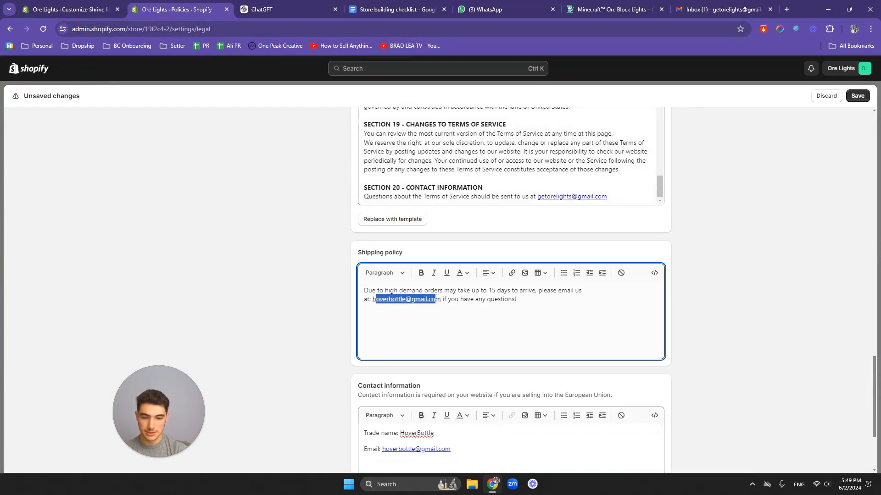
{"action": "key", "text": "BackSpace"}
{"action": "key", "text": "BackSpace"}
{"action": "key", "text": "ctrl+v"}
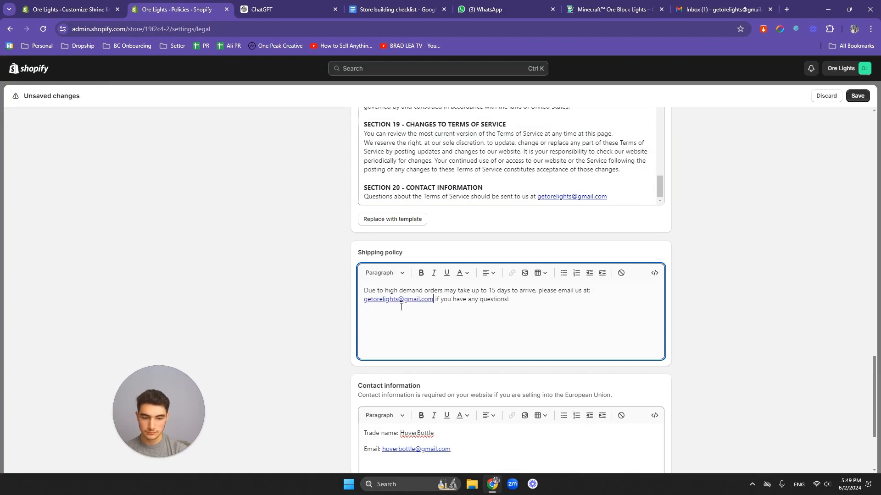
- Change the trade name in the Contact information policy to Ore Lights
{"action": "scroll", "coordinate": [283, 301], "scroll_direction": "down", "scroll_amount": 3}
{"action": "left_click_drag", "start_coordinate": [400, 295], "coordinate": [447, 296]}
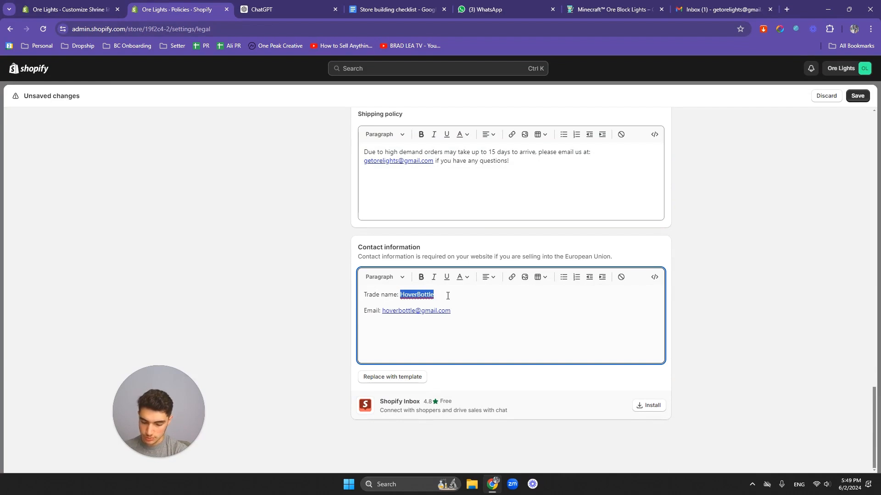
{"action": "type", "text": "Ore Lights"}
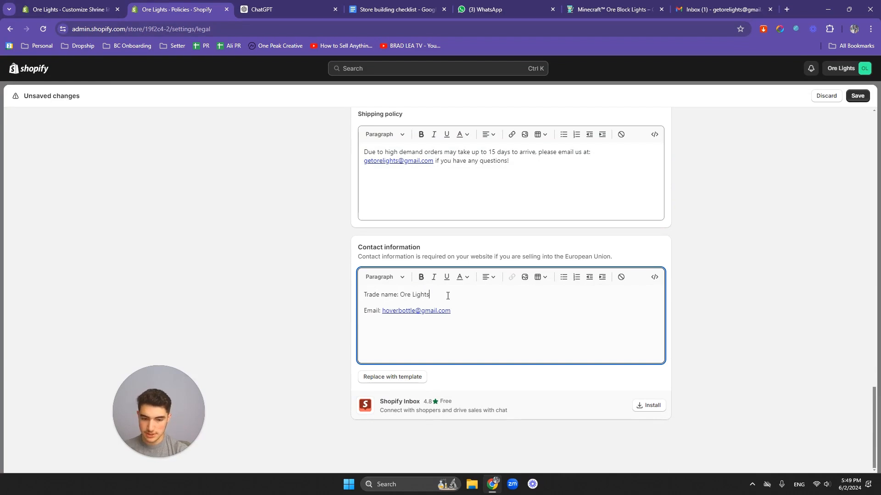
- Replace the e-mail in the Contact information policy with the new store e-mail, check its link, and save the store policies
{"action": "left_click_drag", "start_coordinate": [384, 314], "coordinate": [457, 313]}
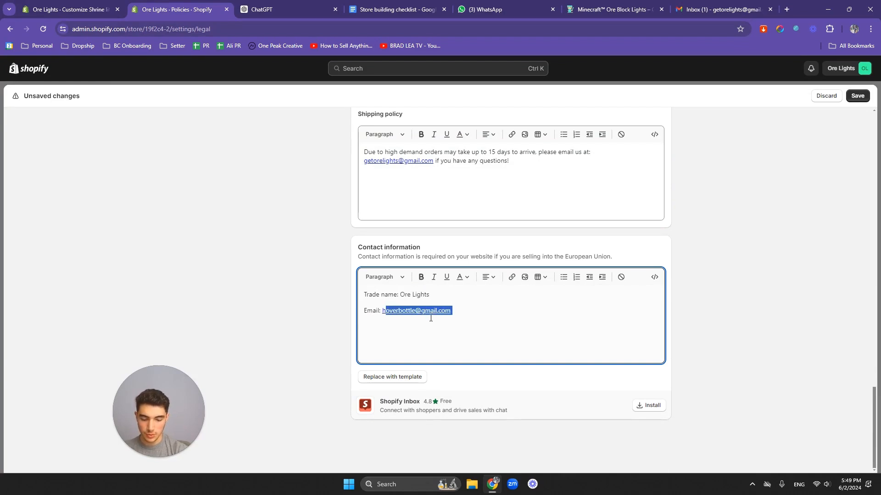
{"action": "key", "text": "BackSpace"}
{"action": "key", "text": "BackSpace"}
{"action": "key", "text": "ctrl+v"}
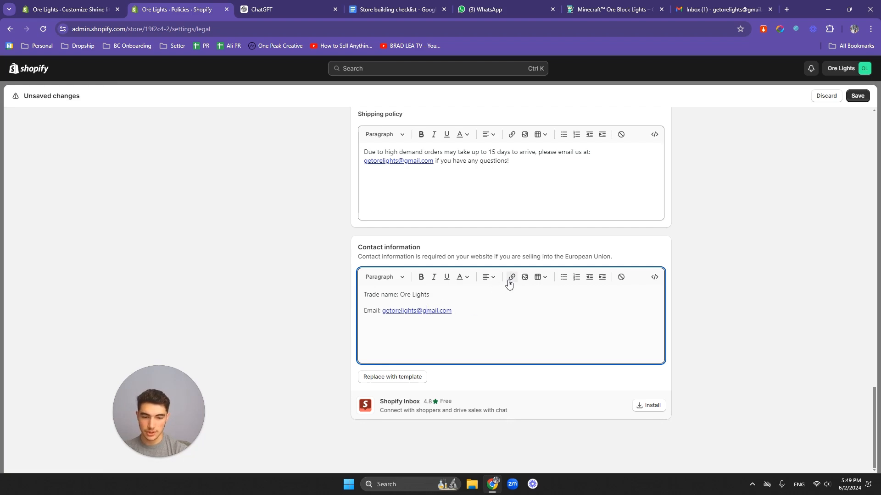
{"action": "left_click", "coordinate": [512, 277]}
{"action": "left_click", "coordinate": [524, 325]}
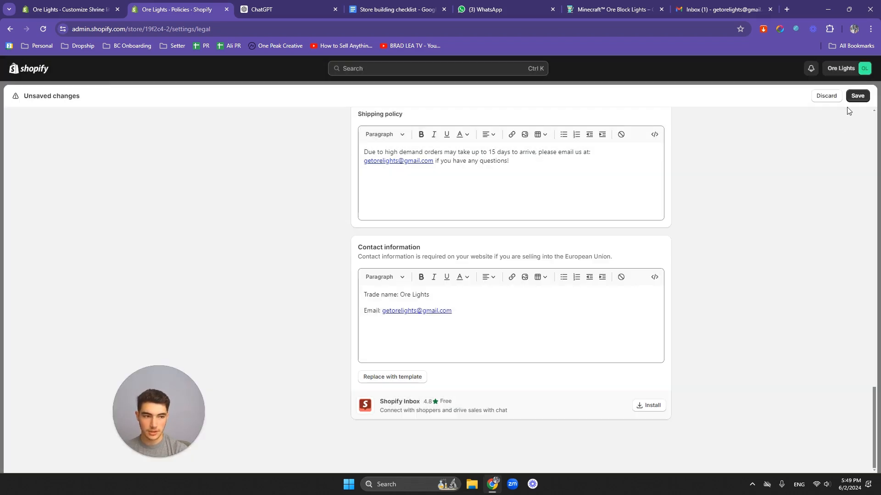
{"action": "left_click", "coordinate": [855, 96]}
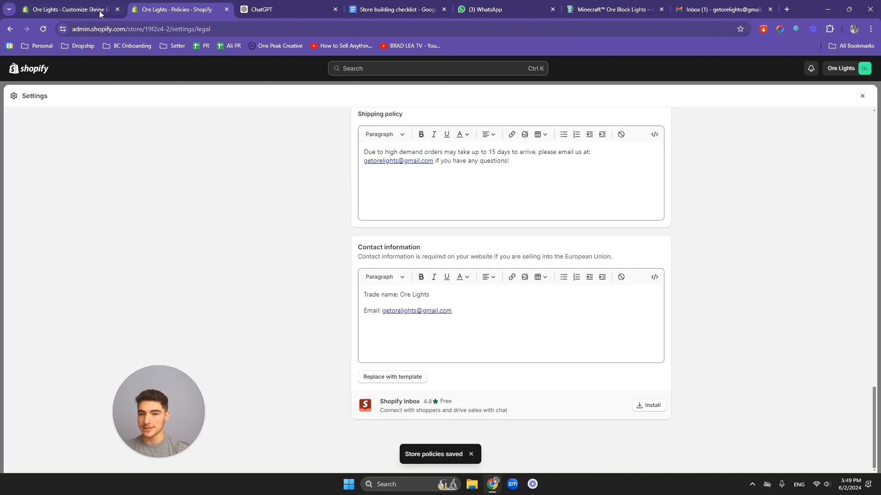
- Preview the live store from the theme editor and examine the homepage's header, banner and featured product section
{"action": "left_click", "coordinate": [103, 10]}
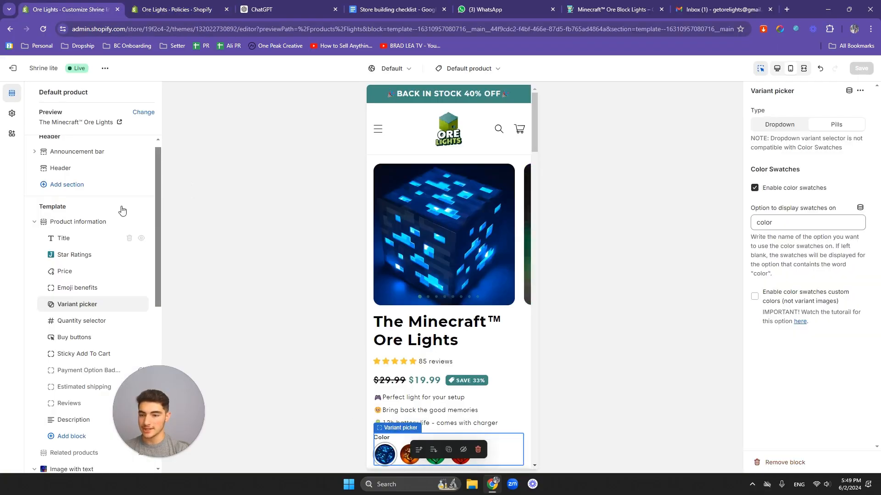
{"action": "left_click", "coordinate": [105, 68]}
{"action": "left_click", "coordinate": [86, 166]}
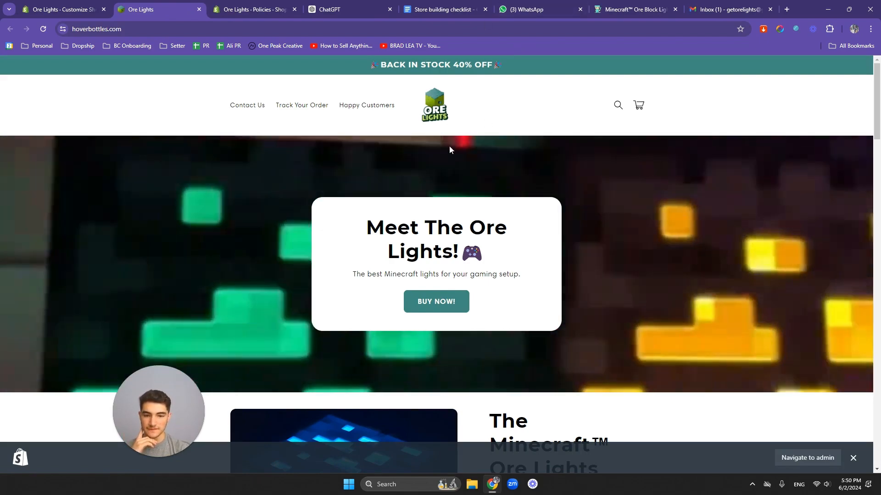
{"action": "scroll", "coordinate": [451, 151], "scroll_direction": "down", "scroll_amount": 7}
{"action": "scroll", "coordinate": [484, 175], "scroll_direction": "up", "scroll_amount": 2}
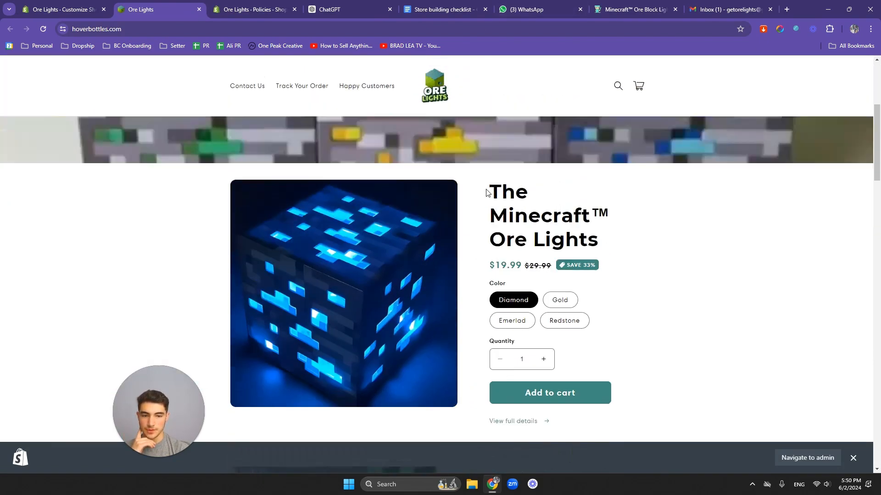
{"action": "scroll", "coordinate": [487, 192], "scroll_direction": "down", "scroll_amount": 2}
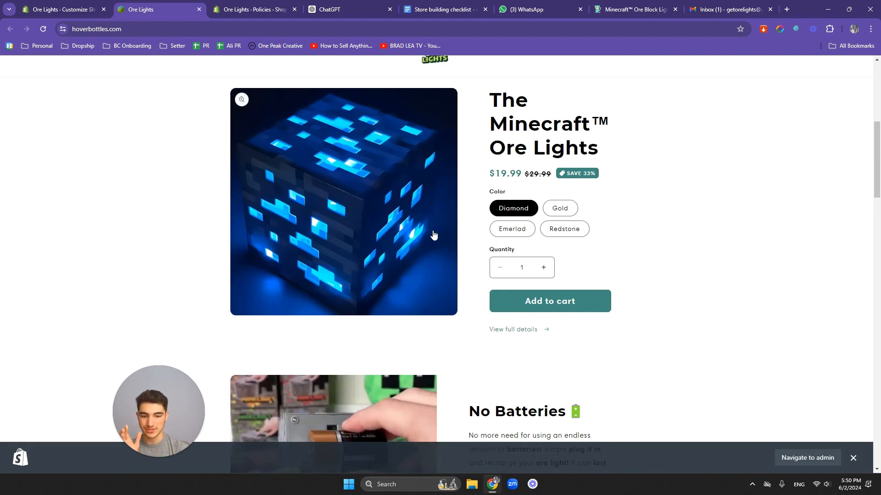
{"action": "scroll", "coordinate": [433, 236], "scroll_direction": "up", "scroll_amount": 7}
{"action": "scroll", "coordinate": [426, 304], "scroll_direction": "down", "scroll_amount": 10}
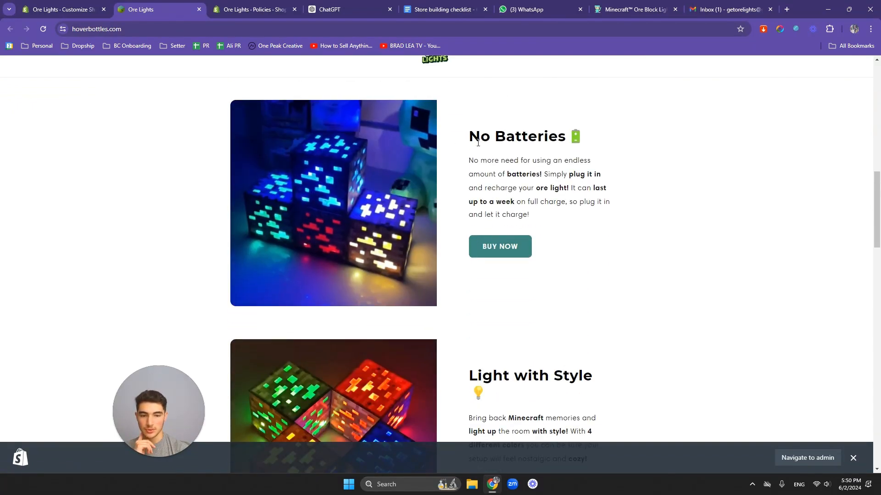
- Review the homepage's Light with Style and Quality Materials sections and the customer reviews, comparing the images and text
{"action": "scroll", "coordinate": [477, 162], "scroll_direction": "down", "scroll_amount": 5}
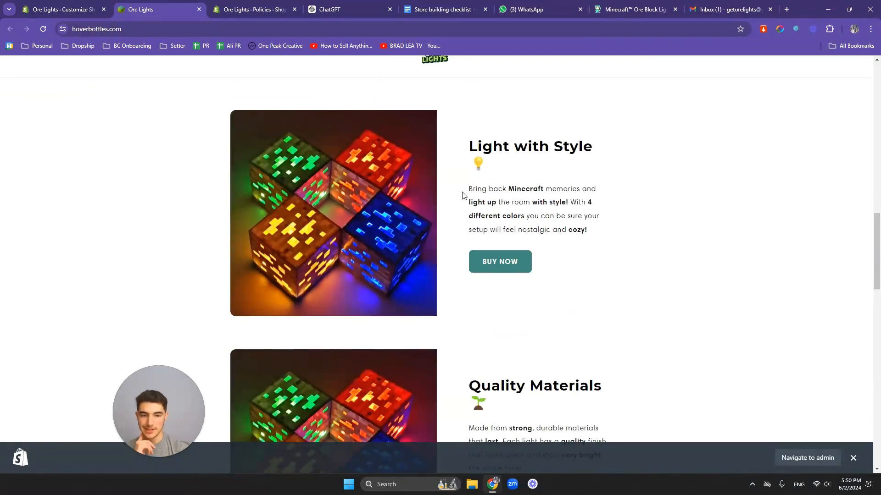
{"action": "scroll", "coordinate": [457, 196], "scroll_direction": "up", "scroll_amount": 1}
{"action": "scroll", "coordinate": [416, 205], "scroll_direction": "down", "scroll_amount": 1}
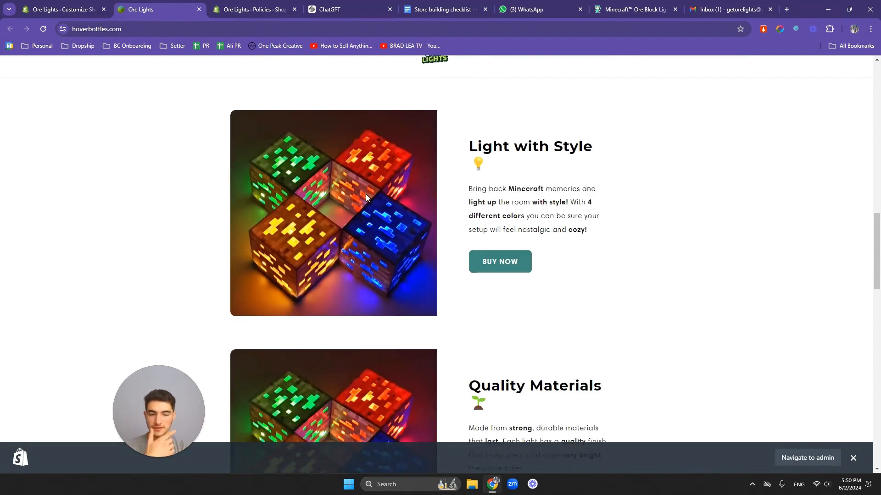
{"action": "scroll", "coordinate": [360, 197], "scroll_direction": "down", "scroll_amount": 4}
{"action": "scroll", "coordinate": [375, 204], "scroll_direction": "down", "scroll_amount": 4}
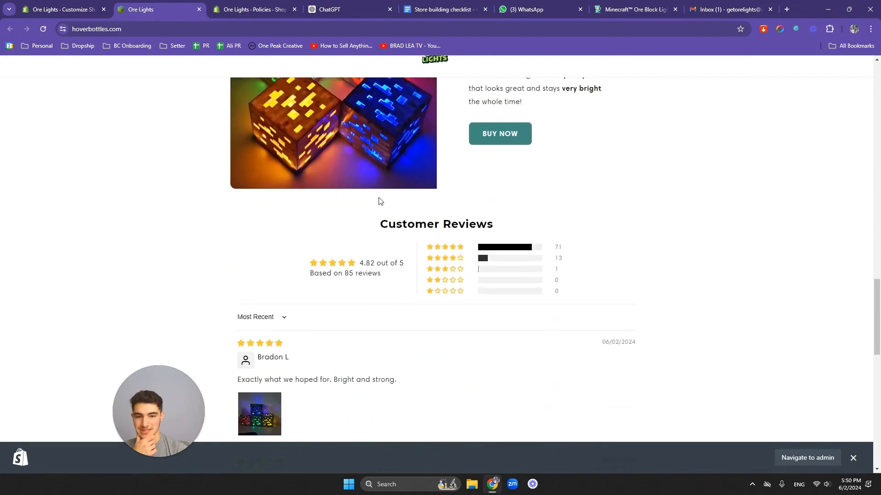
{"action": "scroll", "coordinate": [380, 200], "scroll_direction": "up", "scroll_amount": 10}
{"action": "scroll", "coordinate": [381, 201], "scroll_direction": "down", "scroll_amount": 2}
{"action": "scroll", "coordinate": [376, 211], "scroll_direction": "up", "scroll_amount": 5}
{"action": "scroll", "coordinate": [376, 215], "scroll_direction": "down", "scroll_amount": 7}
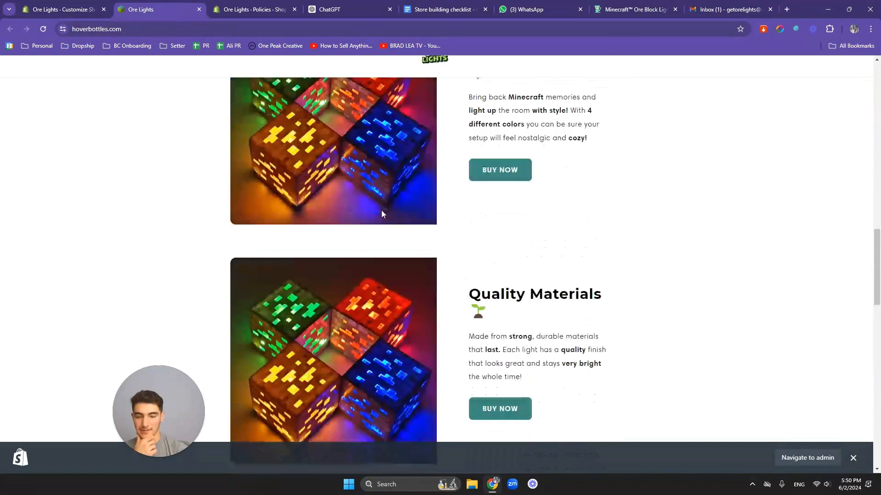
{"action": "scroll", "coordinate": [385, 229], "scroll_direction": "down", "scroll_amount": 3}
{"action": "scroll", "coordinate": [367, 215], "scroll_direction": "down", "scroll_amount": 8}
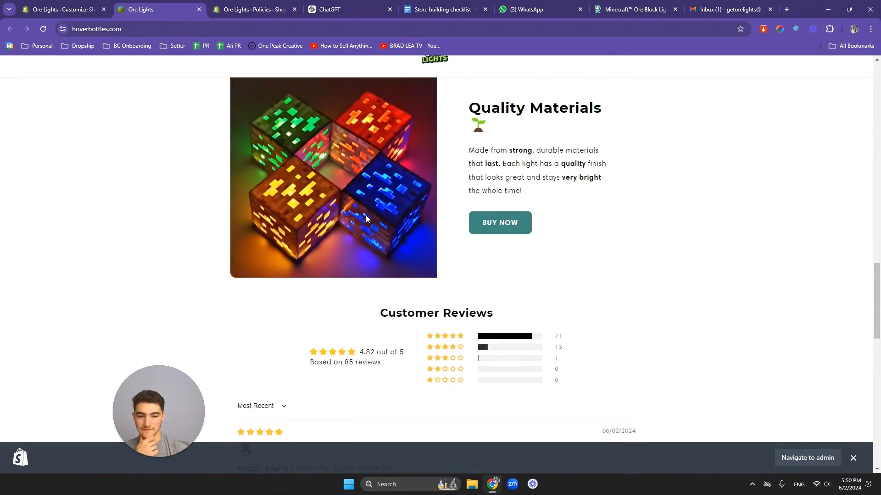
{"action": "scroll", "coordinate": [360, 202], "scroll_direction": "down", "scroll_amount": 8}
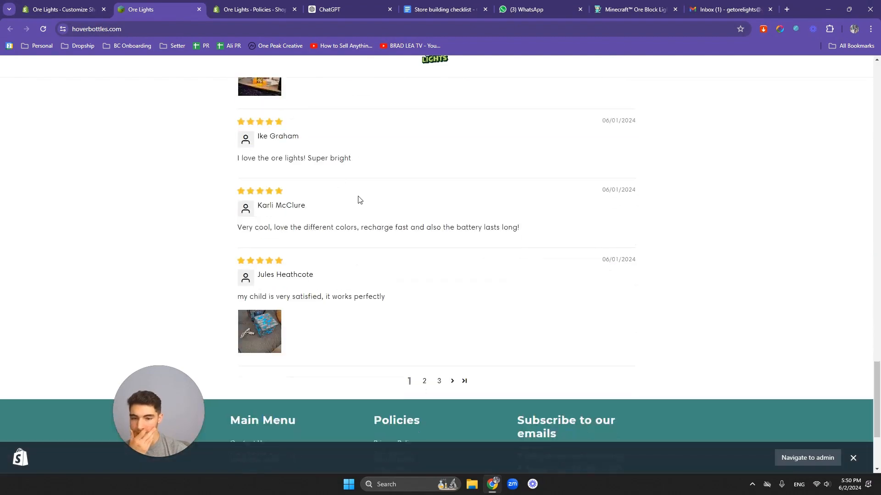
{"action": "scroll", "coordinate": [376, 247], "scroll_direction": "up", "scroll_amount": 15}
{"action": "scroll", "coordinate": [386, 229], "scroll_direction": "up", "scroll_amount": 6}
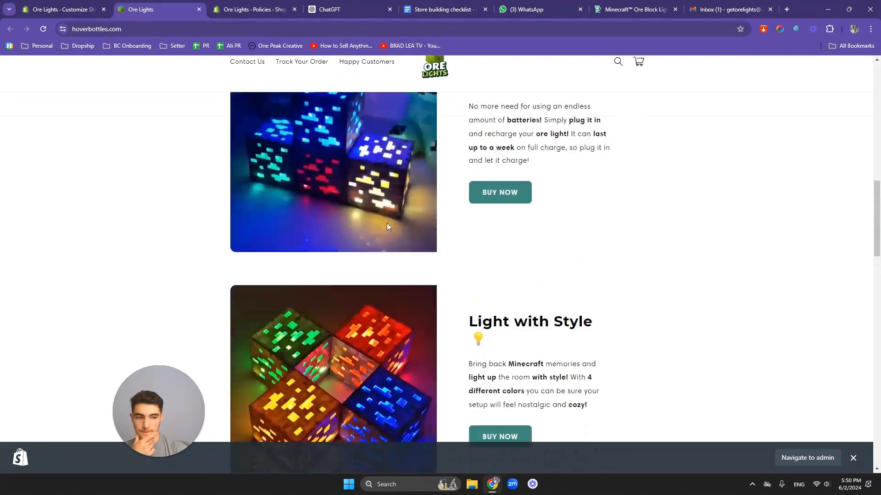
- Open the Contact Us page from the homepage footer, check its intro text for the store name, and return to the homepage
{"action": "scroll", "coordinate": [380, 226], "scroll_direction": "down", "scroll_amount": 20}
{"action": "left_click", "coordinate": [248, 291]}
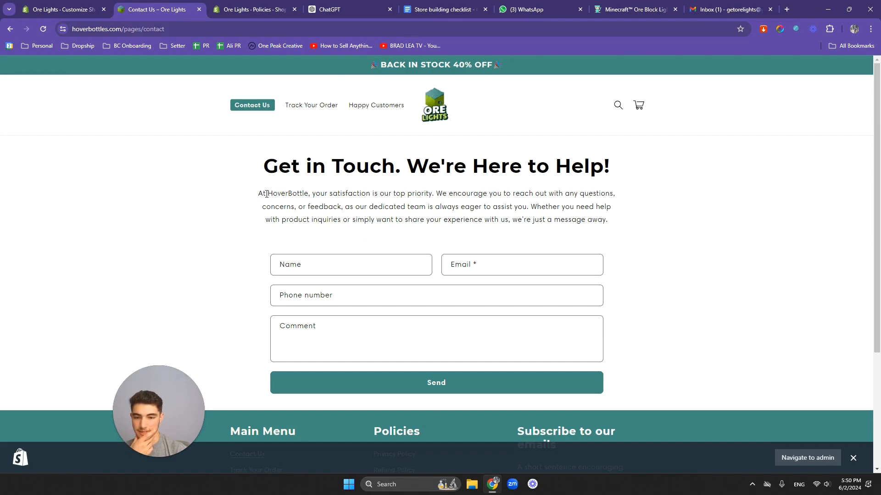
{"action": "scroll", "coordinate": [349, 244], "scroll_direction": "down", "scroll_amount": 1}
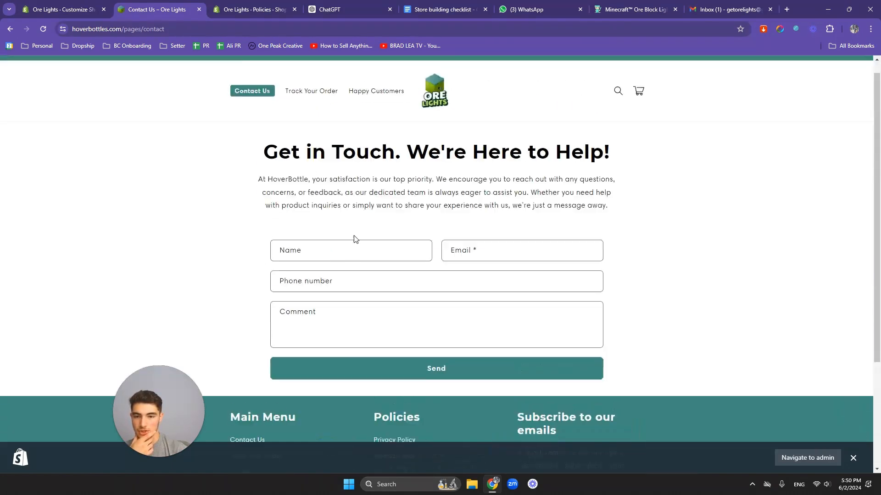
{"action": "scroll", "coordinate": [358, 243], "scroll_direction": "up", "scroll_amount": 1}
{"action": "key", "text": "alt+Left"}
{"action": "scroll", "coordinate": [438, 229], "scroll_direction": "up", "scroll_amount": 20}
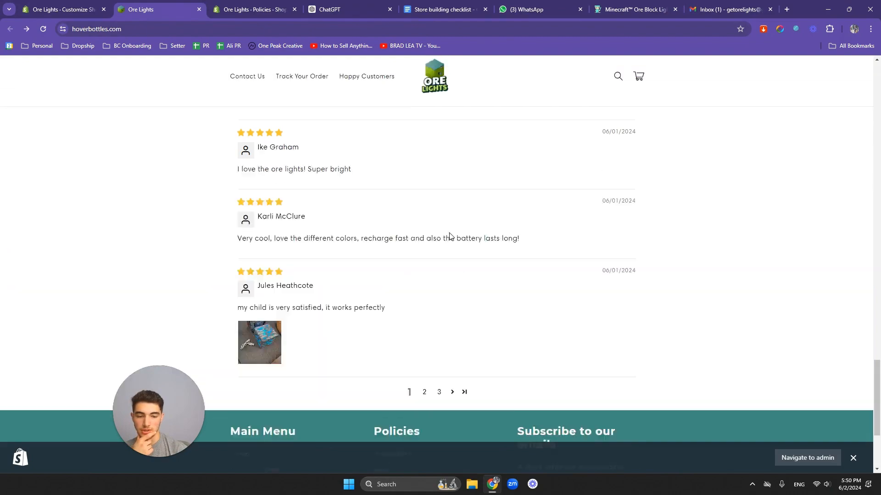
{"action": "scroll", "coordinate": [459, 215], "scroll_direction": "up", "scroll_amount": 4}
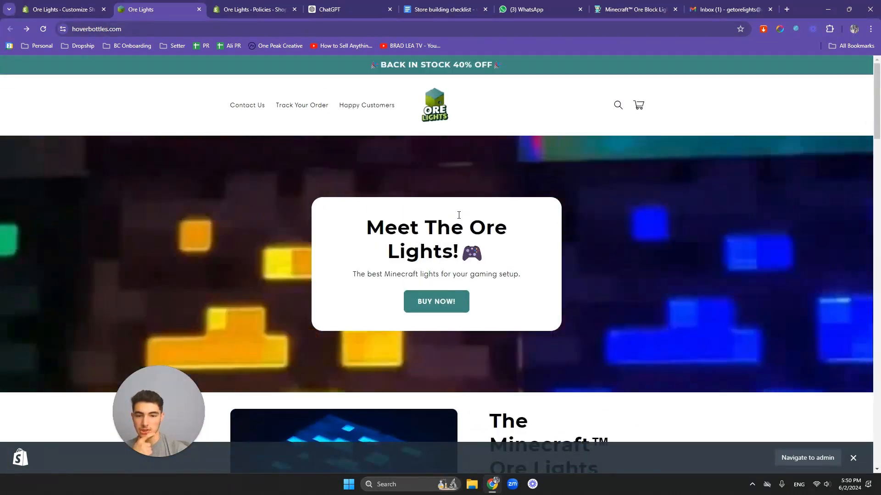
- Open the Minecraft Ore Lights product page from the homepage banner and view the second image in its gallery
{"action": "scroll", "coordinate": [385, 241], "scroll_direction": "down", "scroll_amount": 3}
{"action": "left_click", "coordinate": [426, 219]}
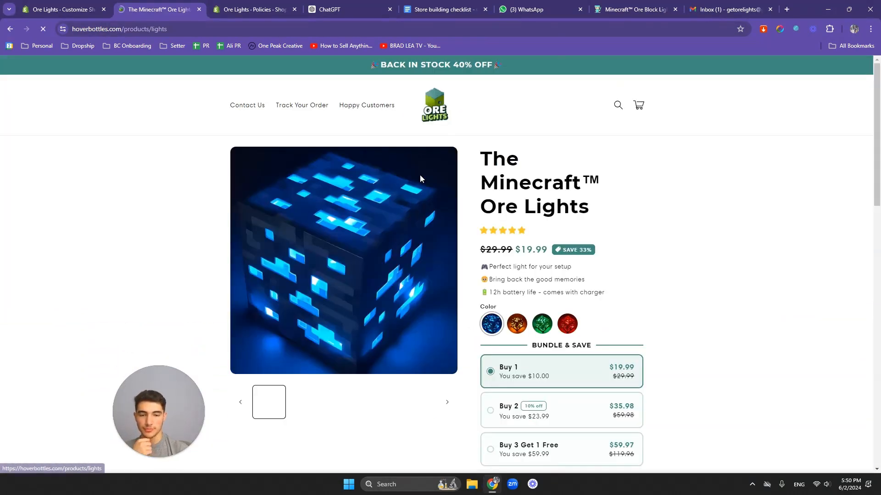
{"action": "scroll", "coordinate": [471, 167], "scroll_direction": "down", "scroll_amount": 2}
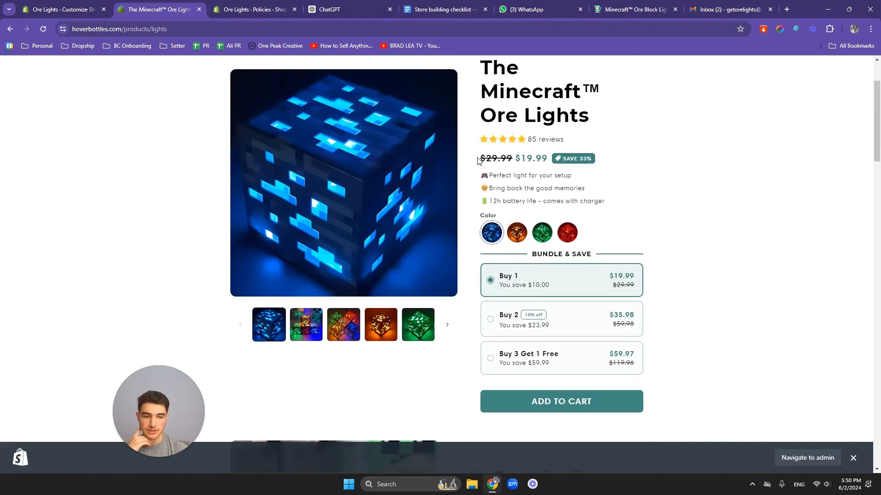
{"action": "scroll", "coordinate": [477, 165], "scroll_direction": "up", "scroll_amount": 2}
{"action": "scroll", "coordinate": [493, 161], "scroll_direction": "down", "scroll_amount": 1}
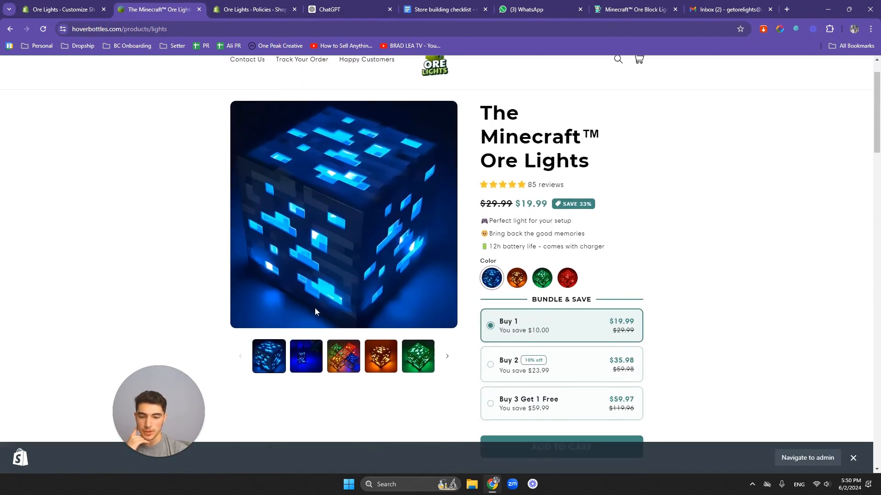
{"action": "left_click", "coordinate": [307, 367]}
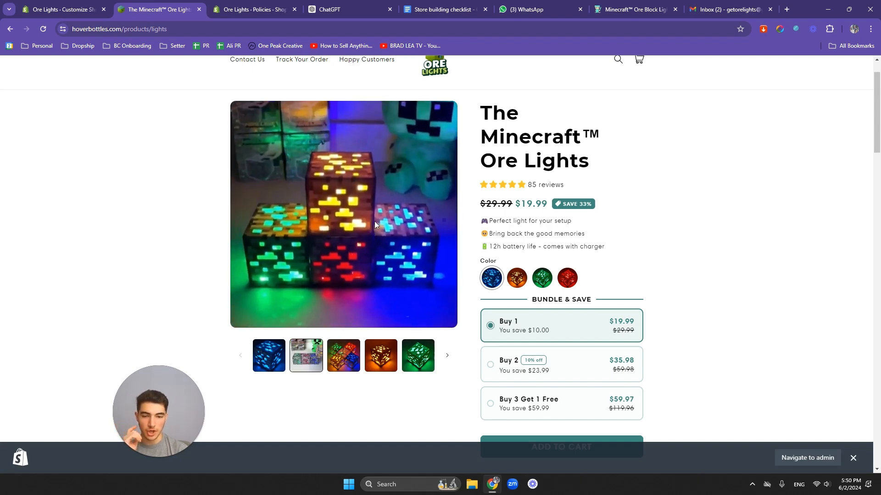
- Examine the rest of the product page, from the bundle offers and feature sections through the reviews and footer
{"action": "scroll", "coordinate": [499, 228], "scroll_direction": "down", "scroll_amount": 3}
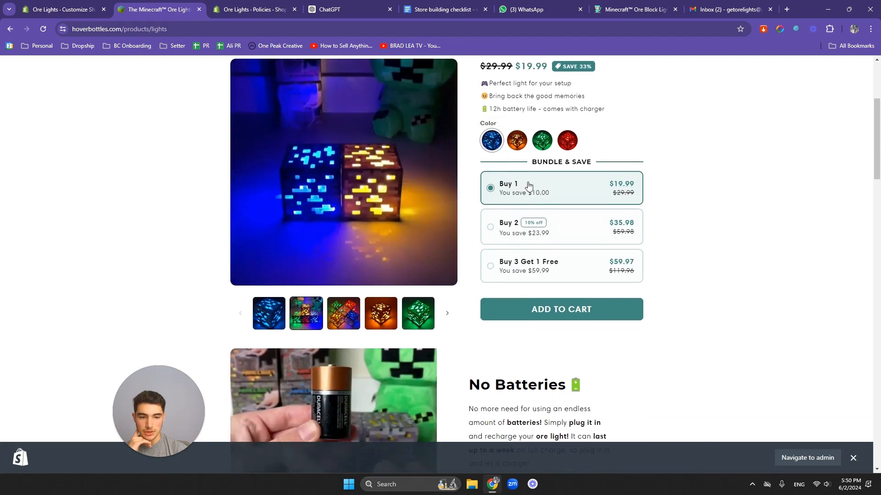
{"action": "scroll", "coordinate": [495, 227], "scroll_direction": "down", "scroll_amount": 7}
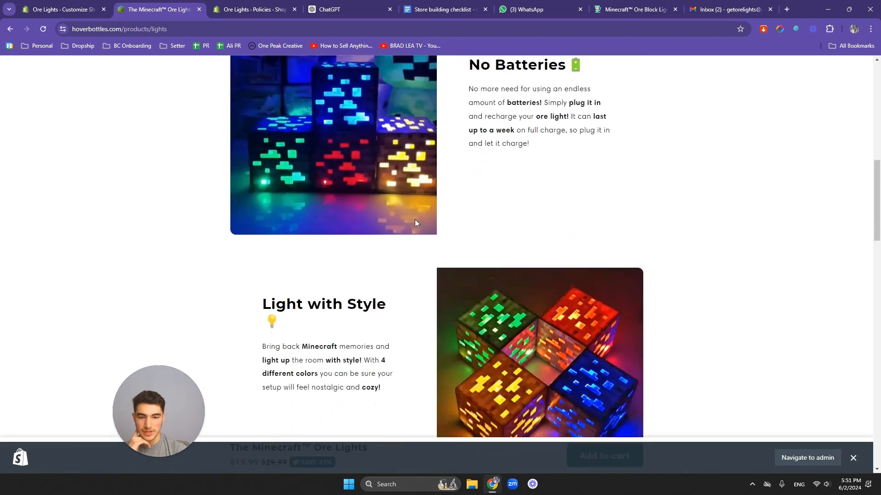
{"action": "scroll", "coordinate": [430, 179], "scroll_direction": "down", "scroll_amount": 9}
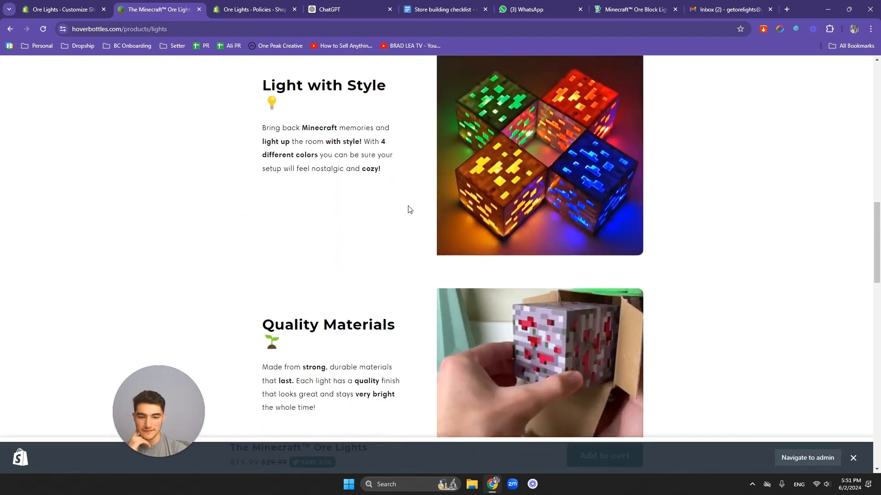
{"action": "scroll", "coordinate": [458, 202], "scroll_direction": "down", "scroll_amount": 15}
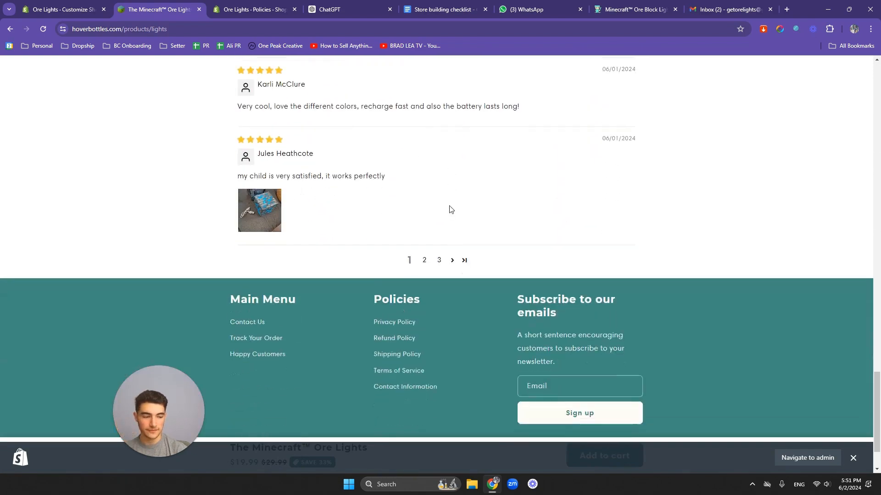
{"action": "scroll", "coordinate": [450, 208], "scroll_direction": "up", "scroll_amount": 5}
{"action": "scroll", "coordinate": [452, 207], "scroll_direction": "up", "scroll_amount": 20}
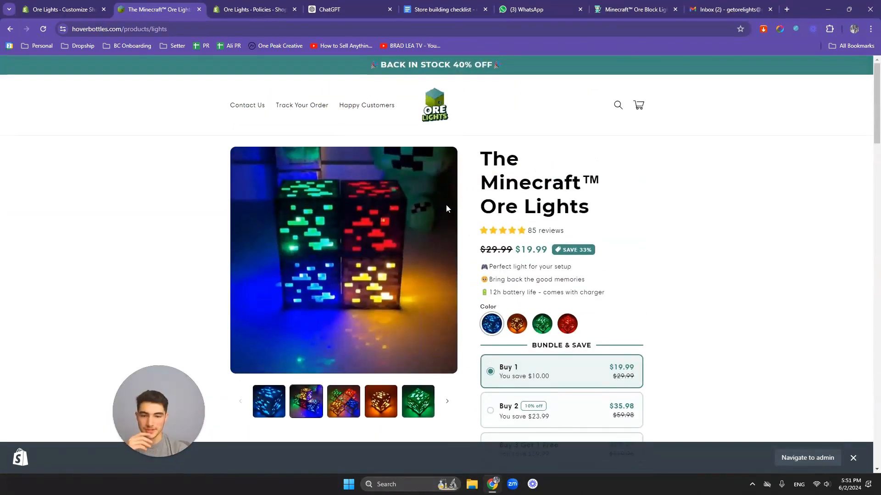